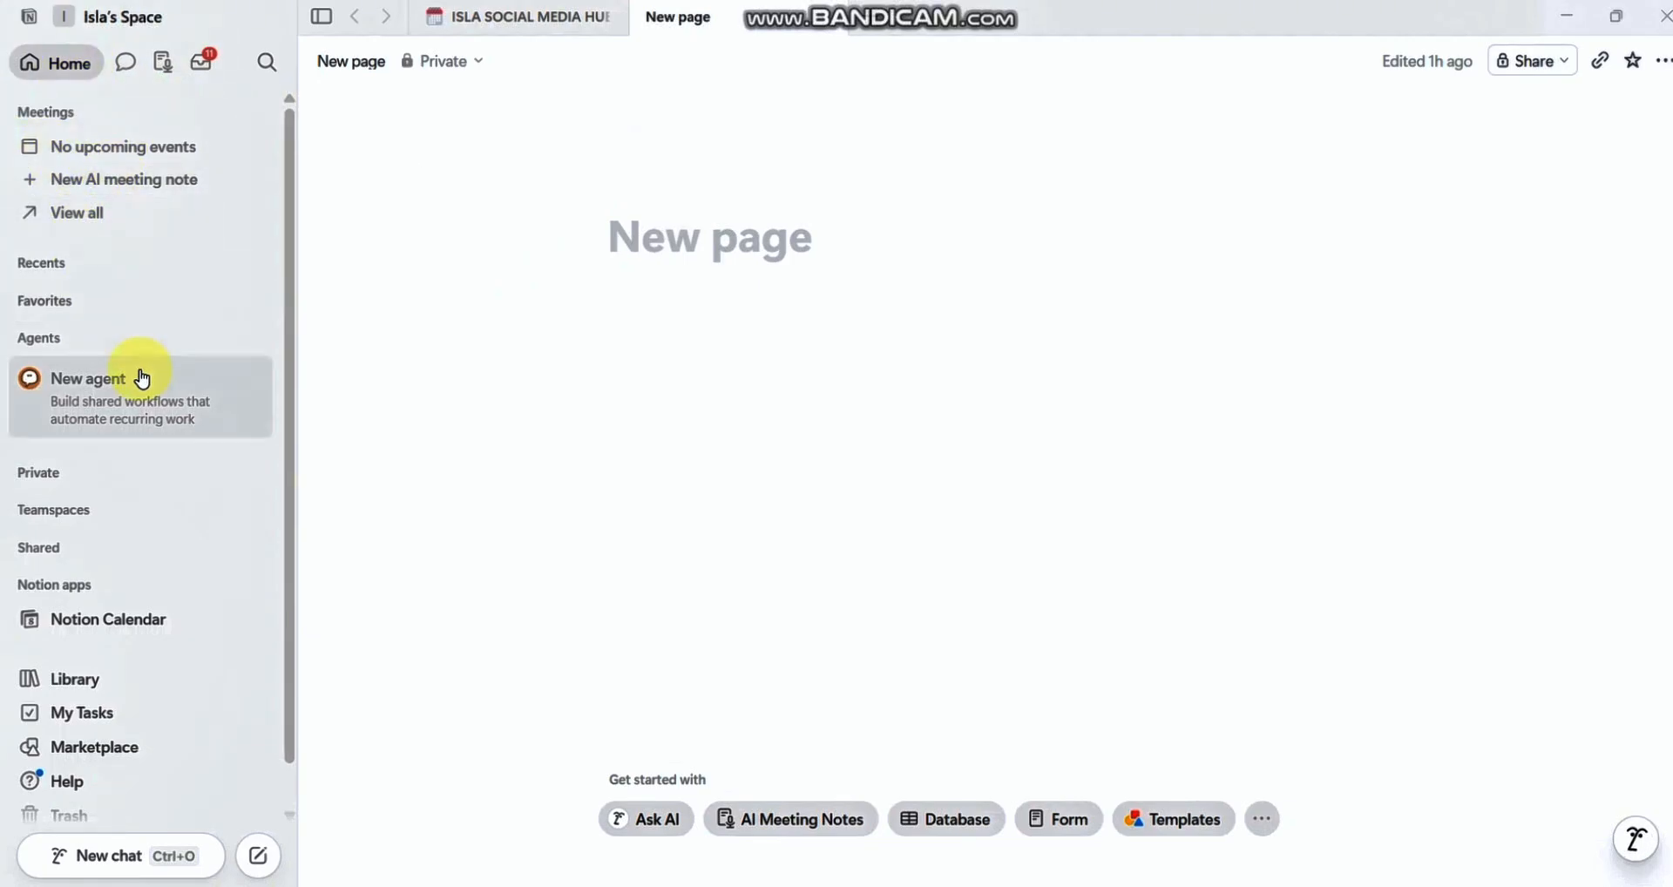
# Step: Expand and collapse the Recents and Favorites sections to view the pages they list
pyautogui.click(41, 270)
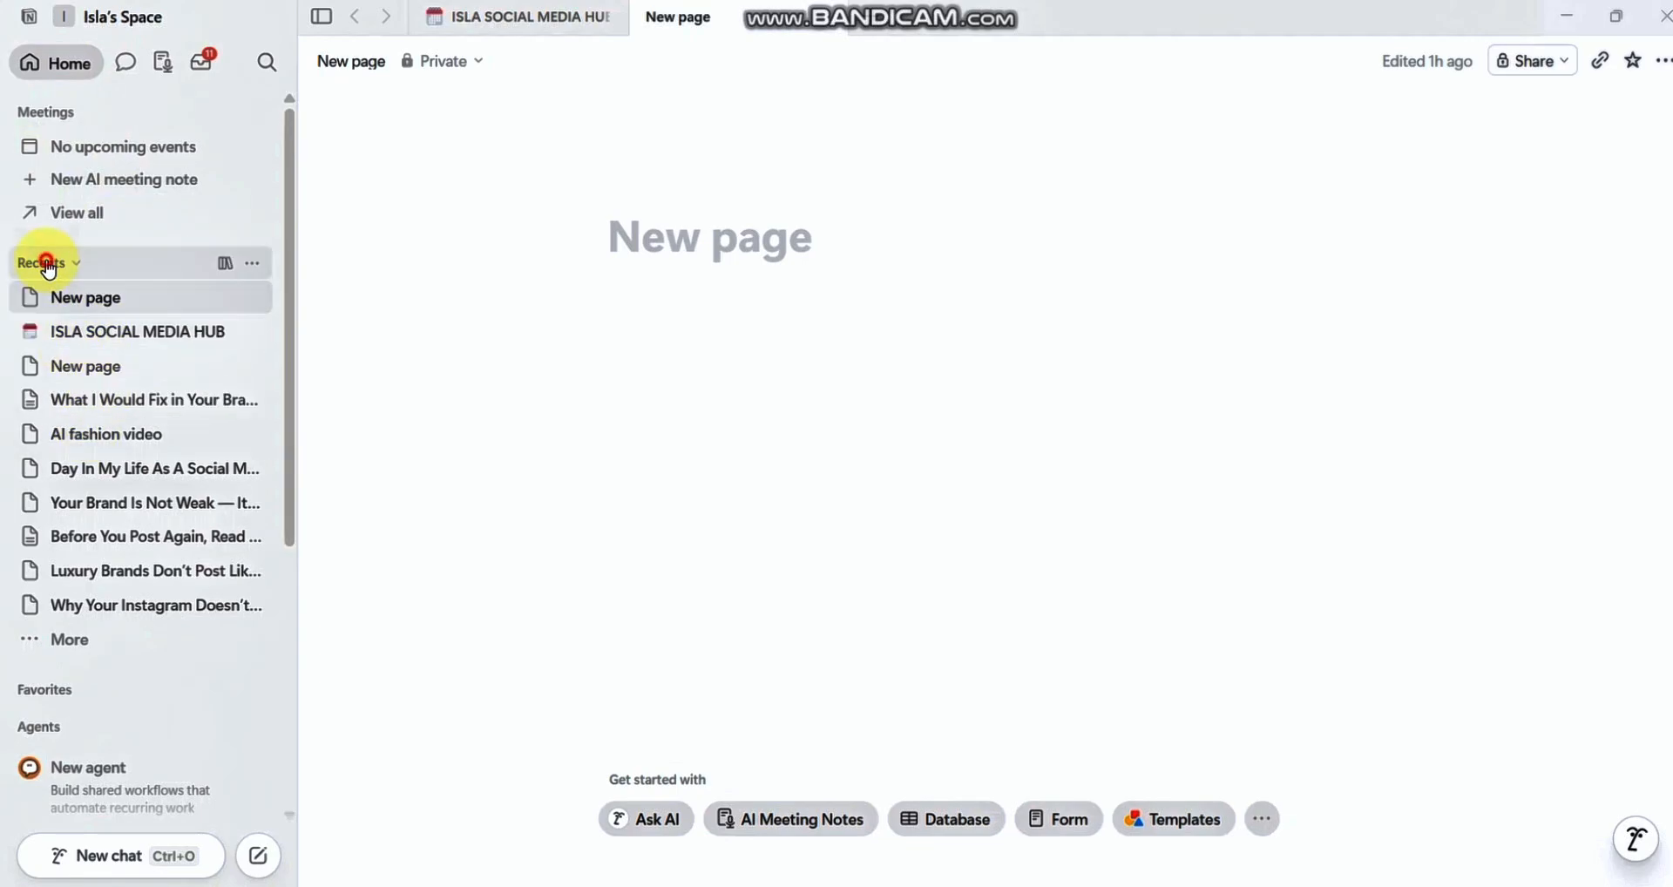
pyautogui.click(46, 266)
pyautogui.click(55, 305)
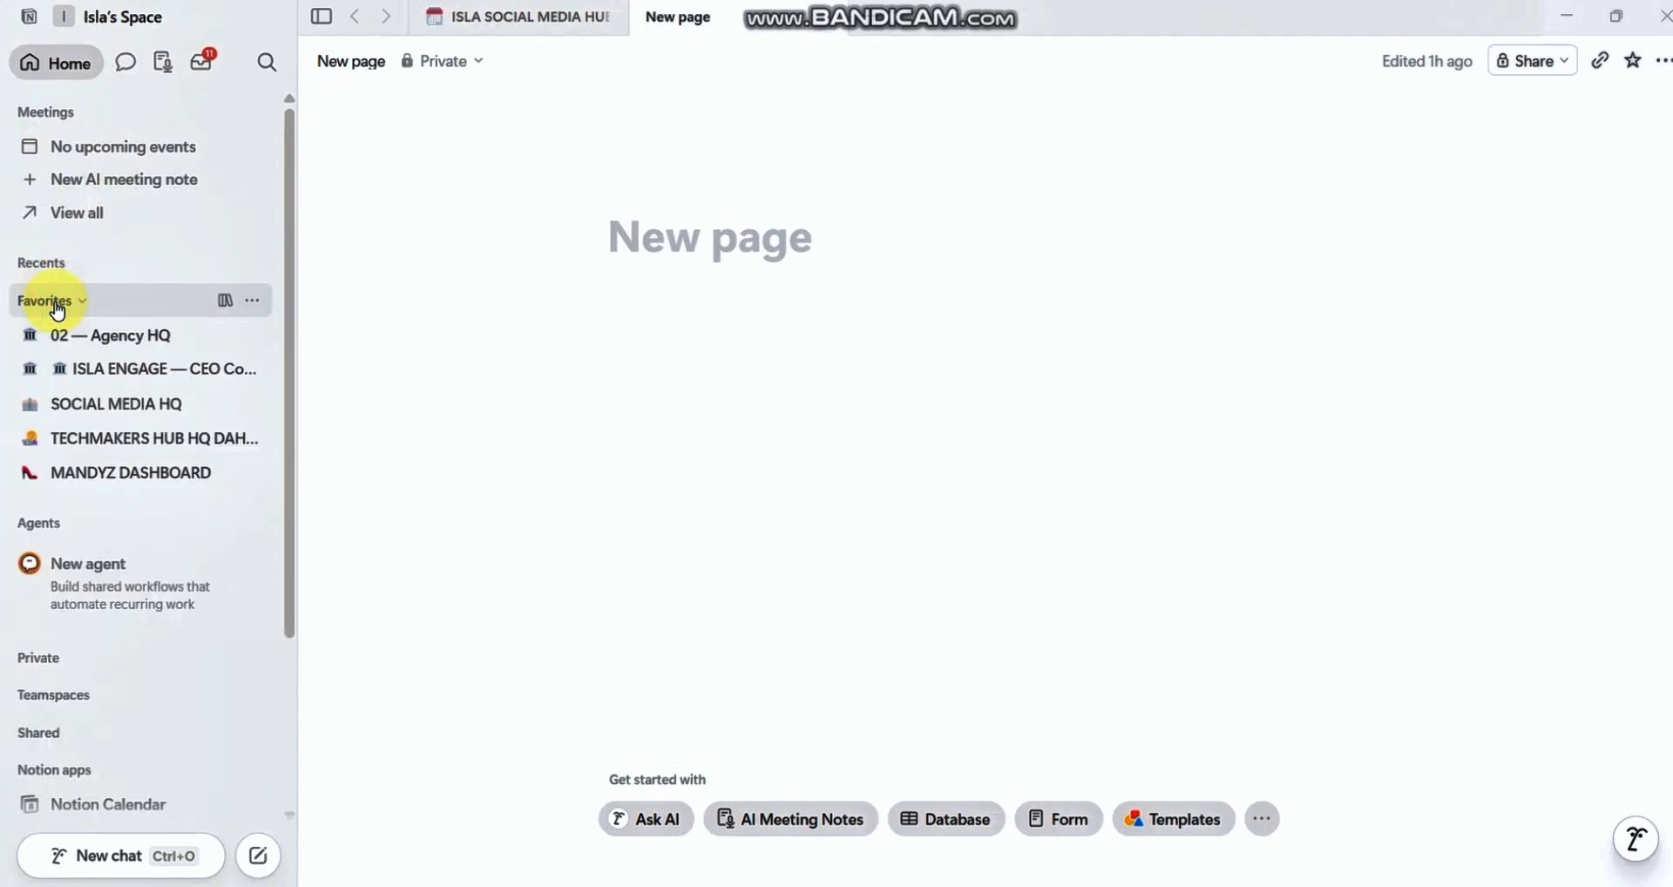
pyautogui.click(56, 307)
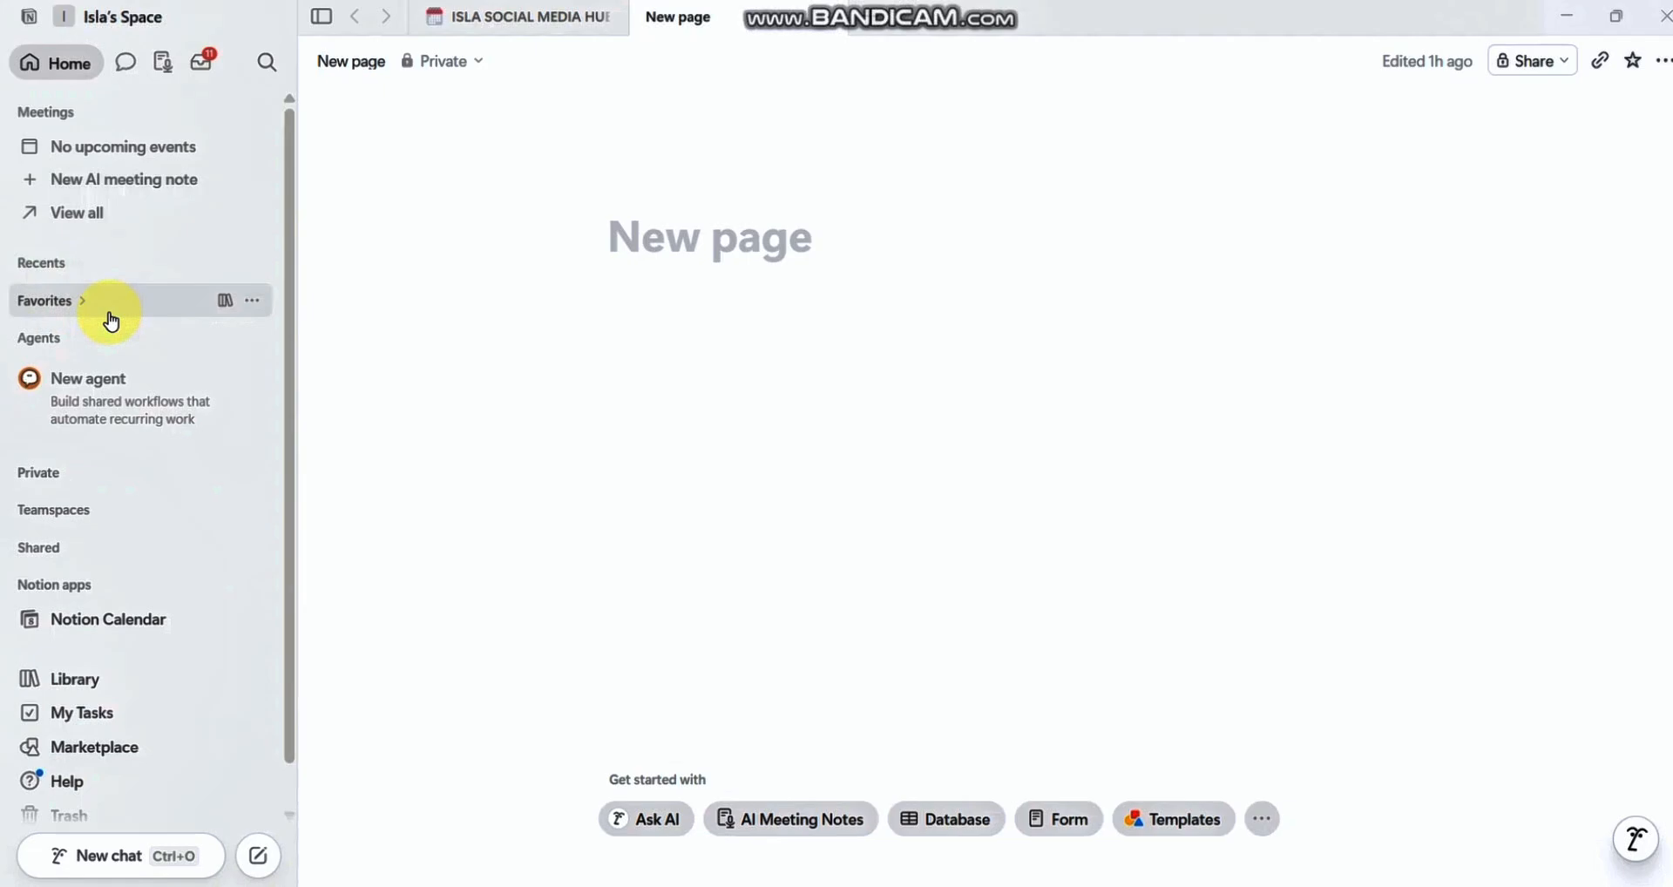
# Step: Look through the meetings list and the inbox reminders, and return to the Home view
pyautogui.click(162, 62)
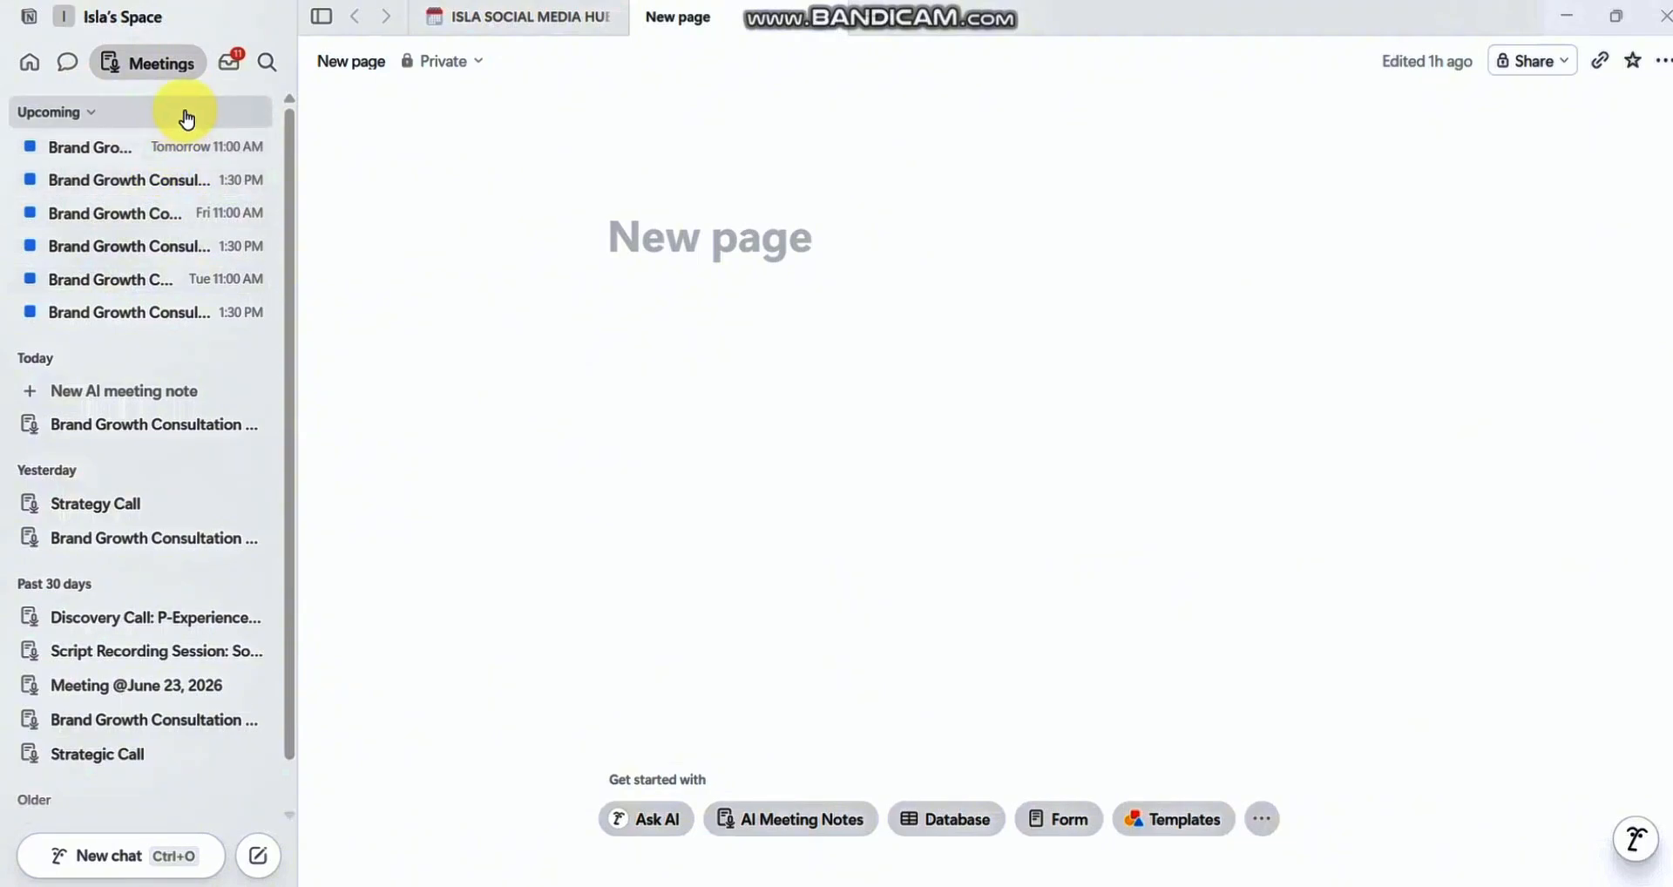
pyautogui.click(223, 66)
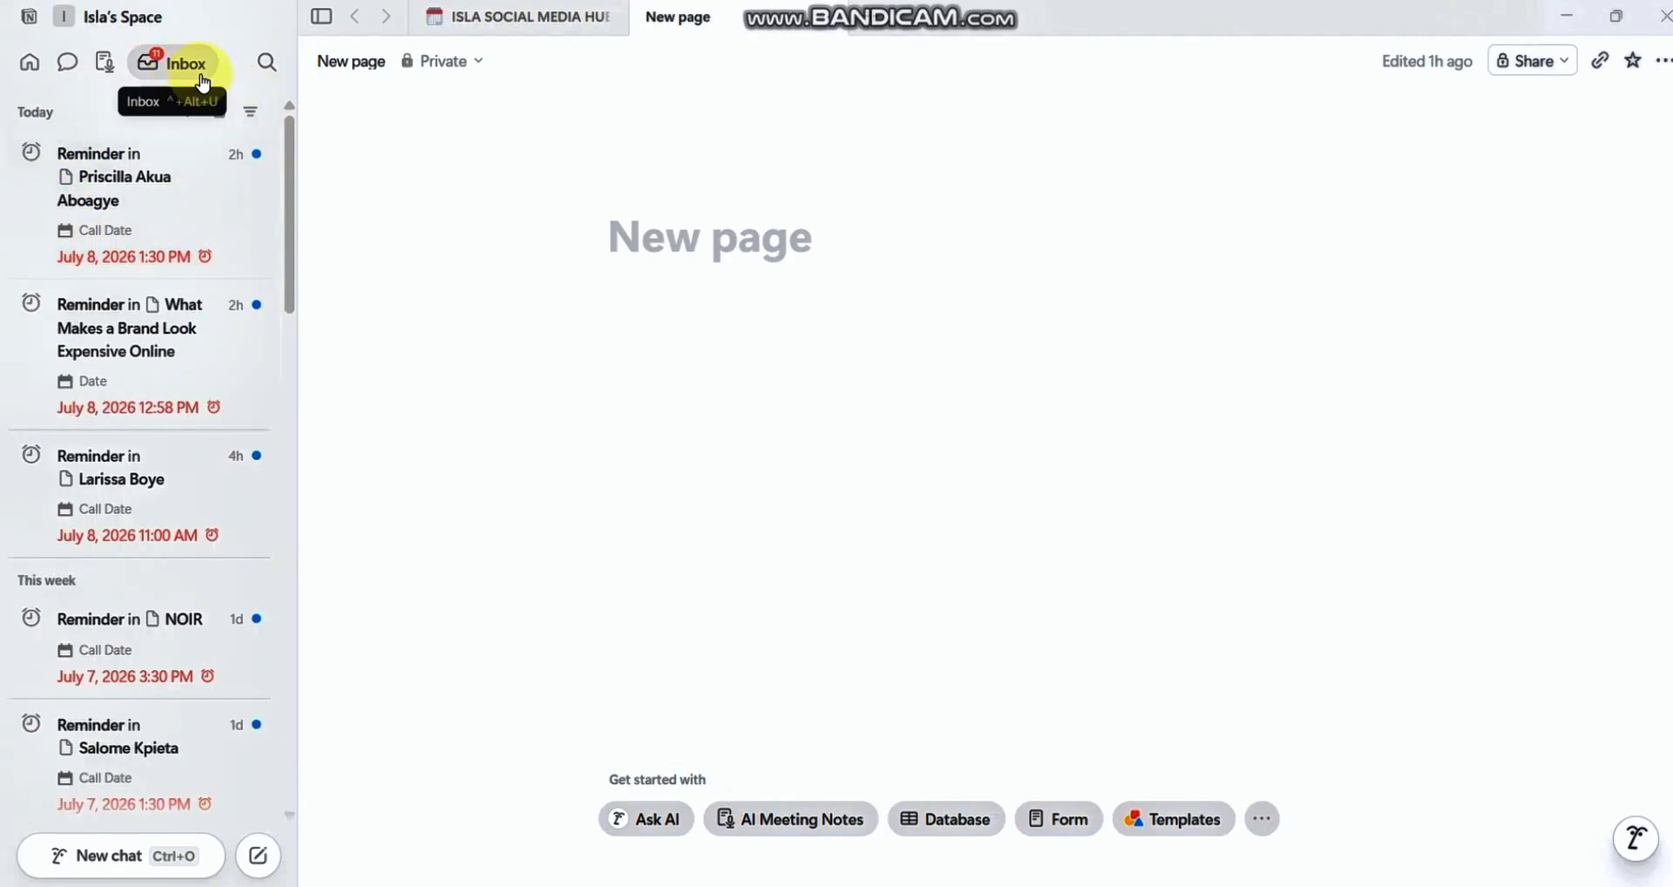
pyautogui.scroll(-3, 198, 272)
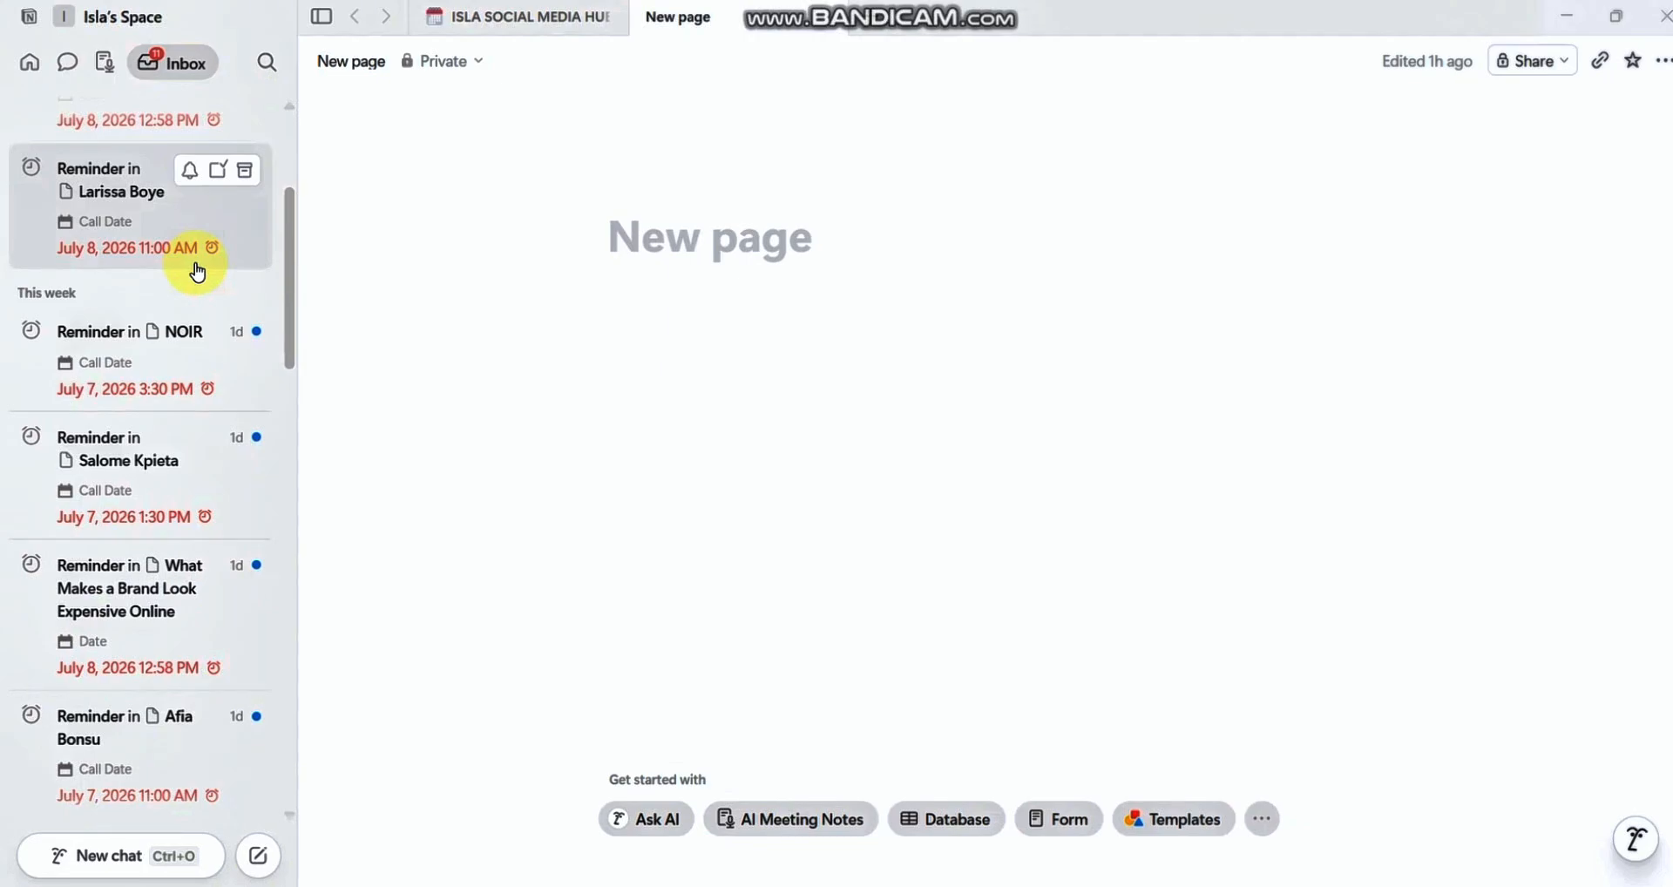
pyautogui.scroll(1, 198, 272)
pyautogui.scroll(-3, 197, 272)
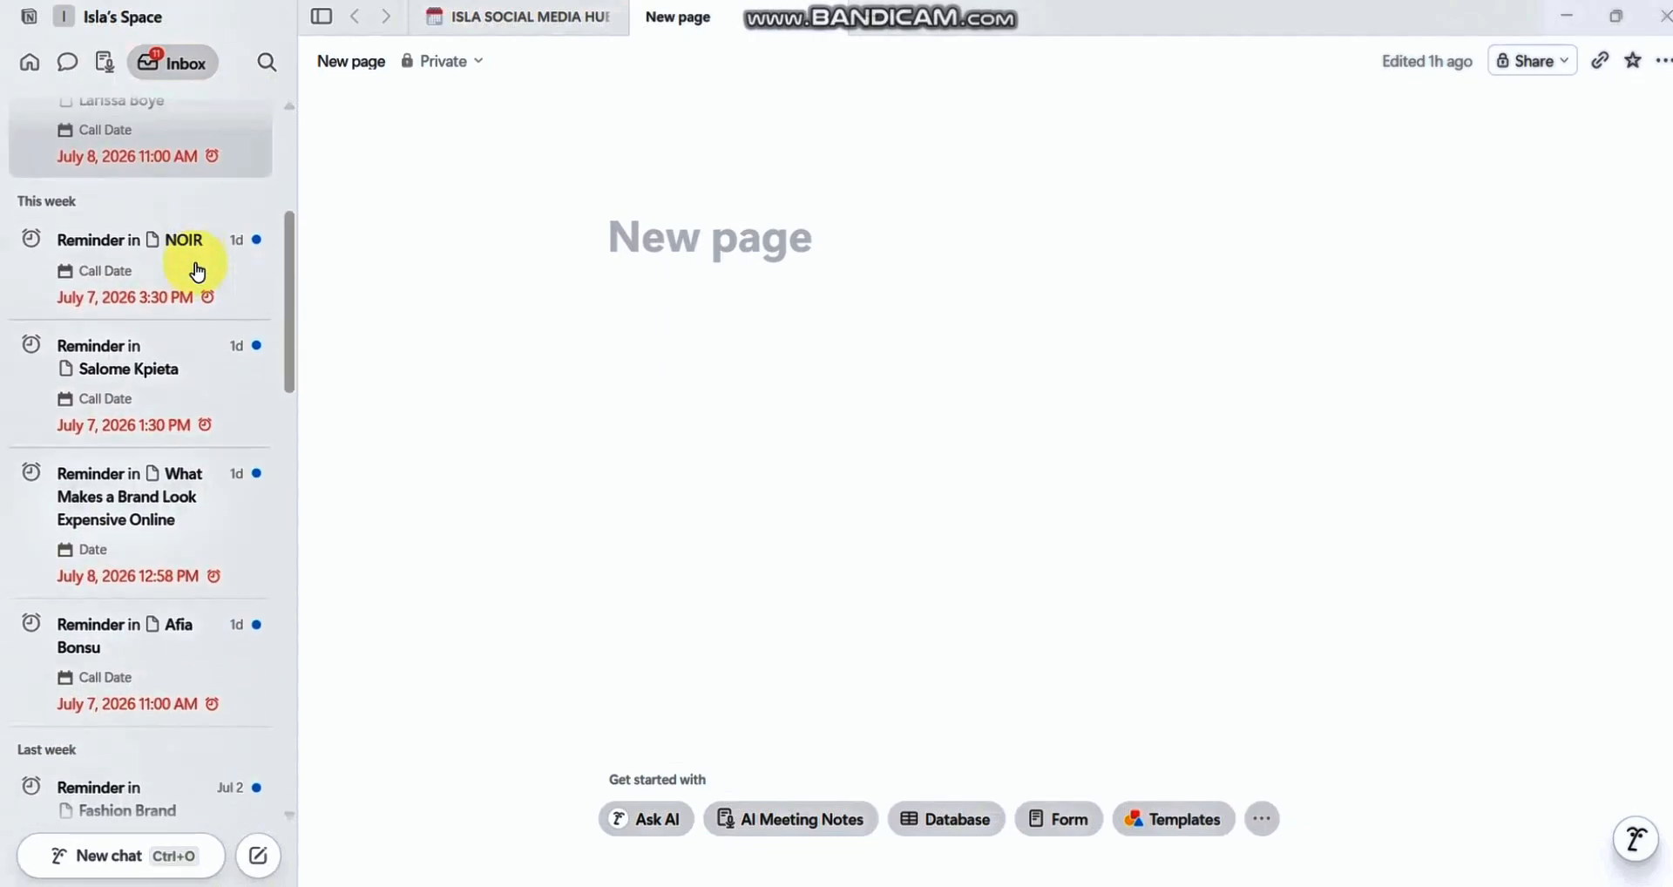
pyautogui.scroll(-2, 198, 272)
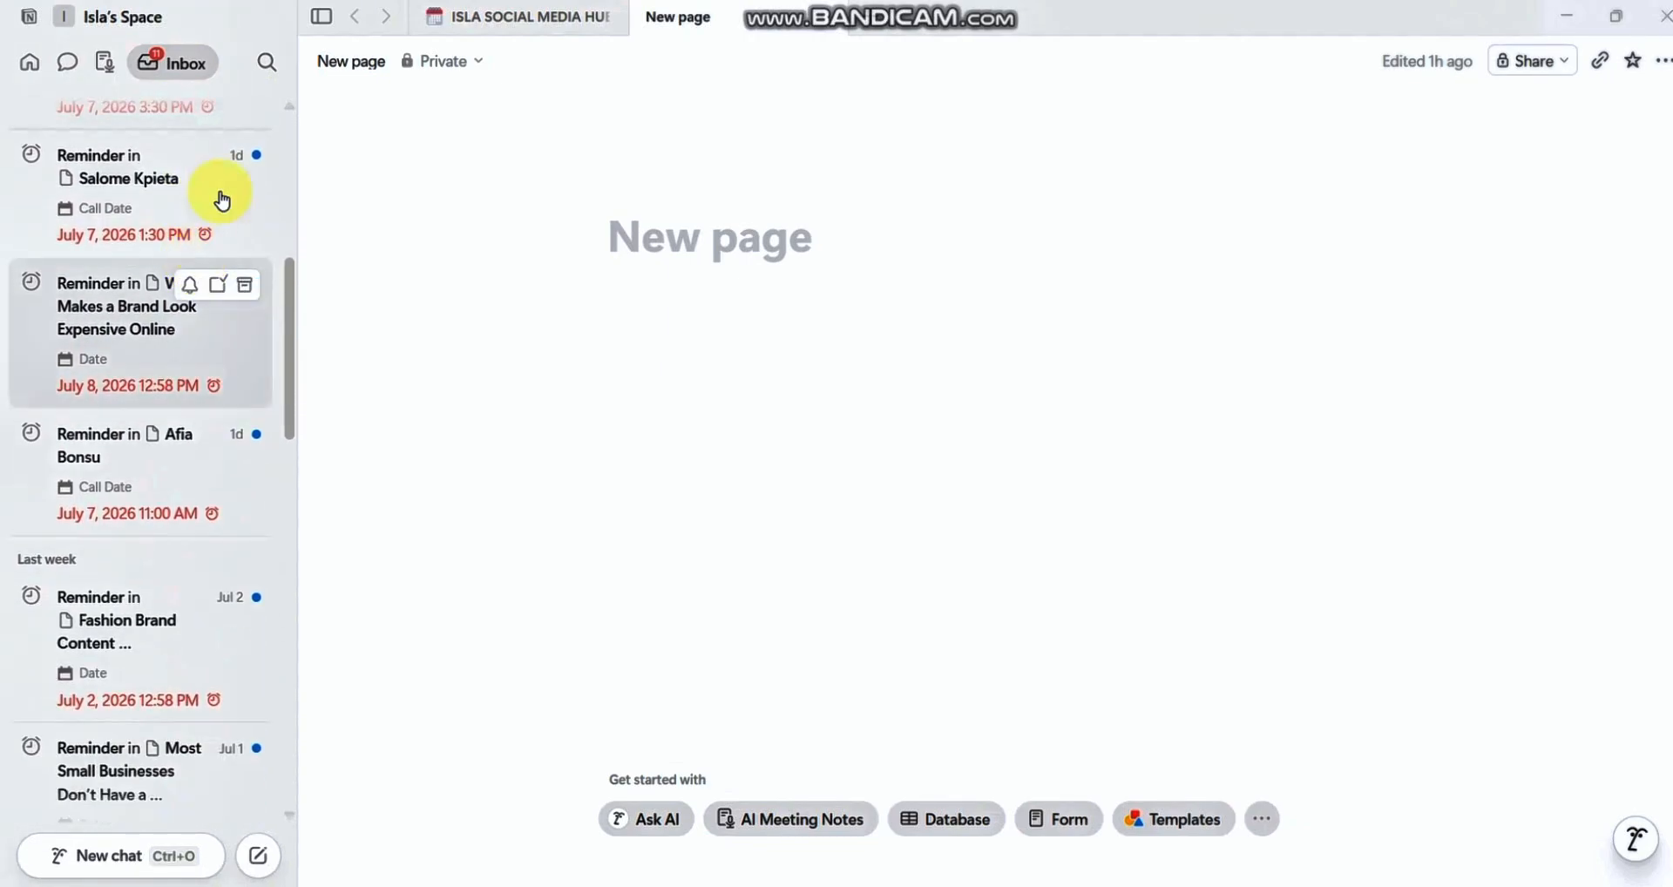
pyautogui.rightClick(183, 66)
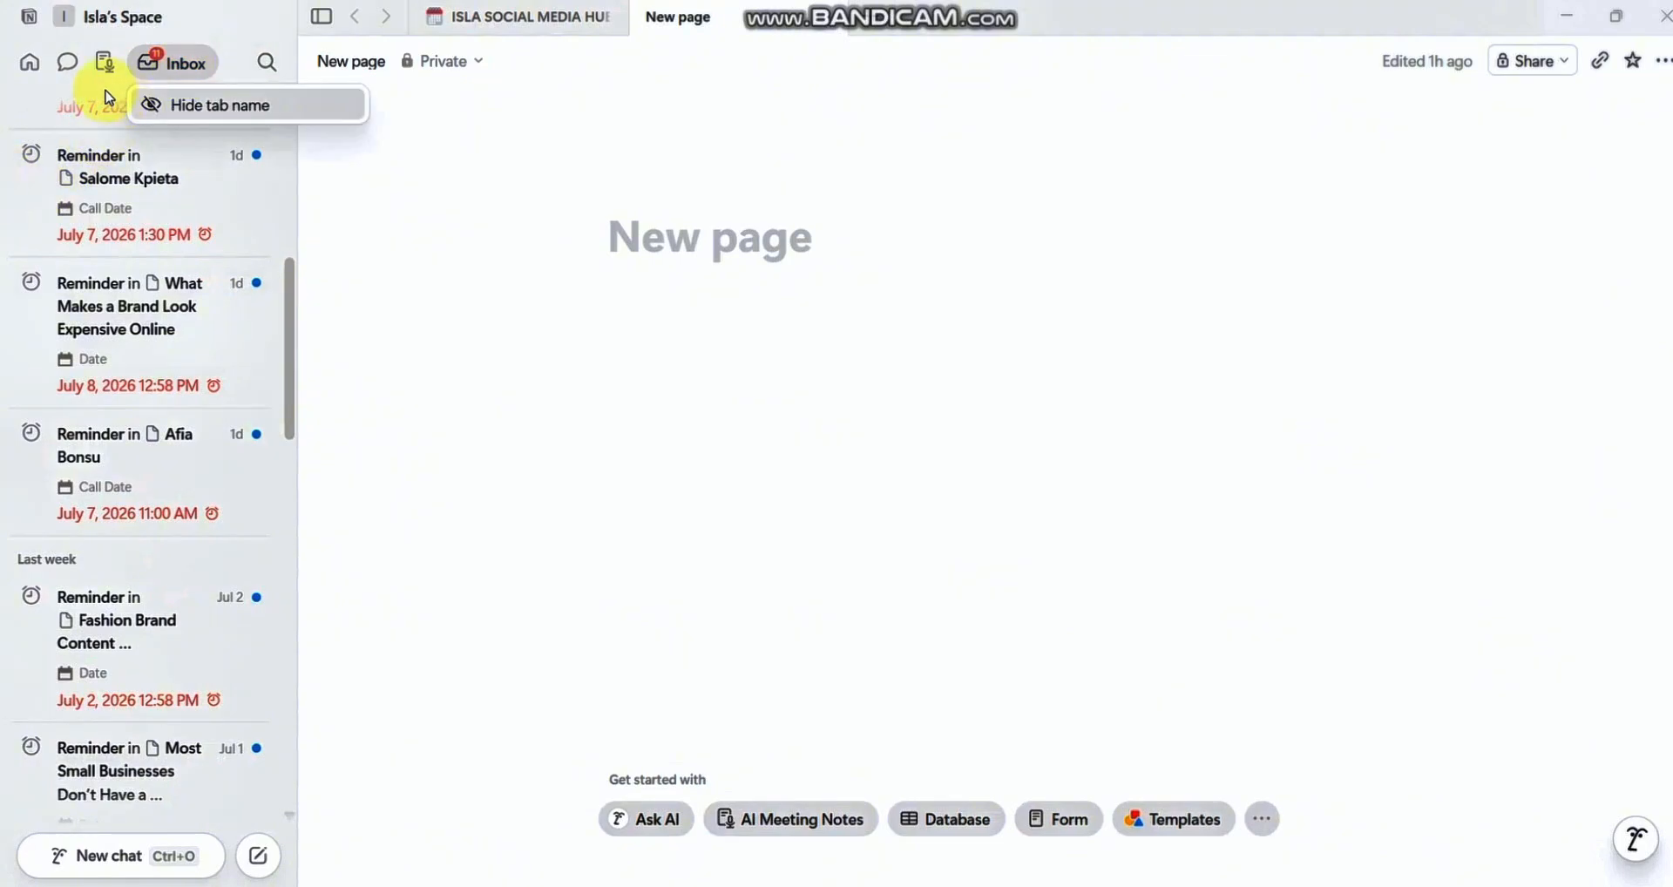
pyautogui.click(34, 61)
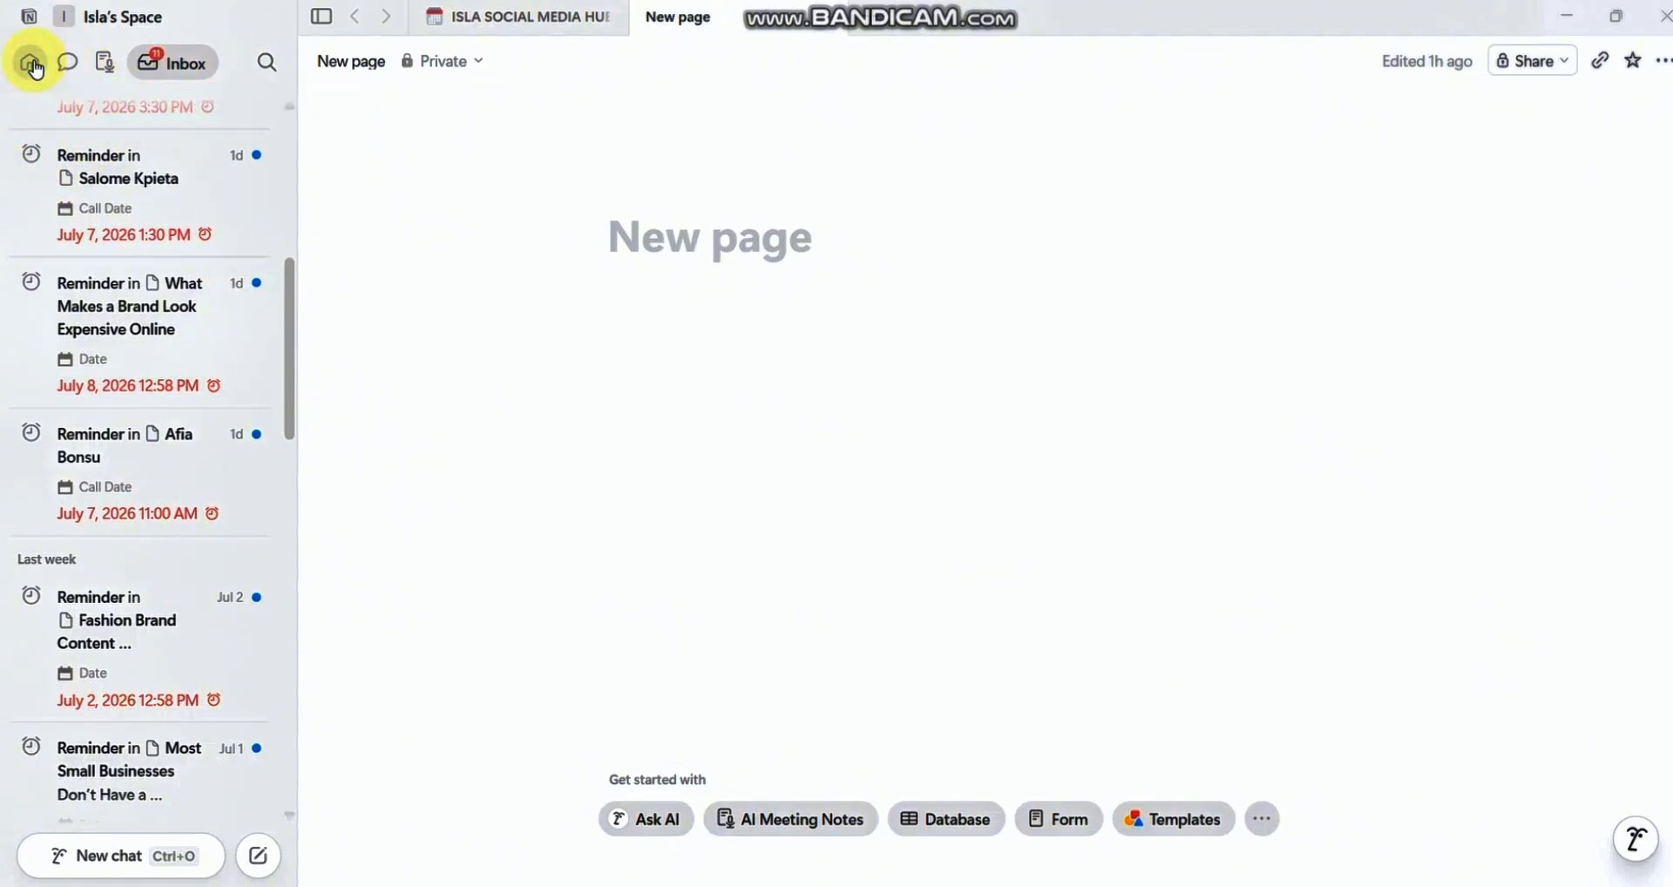
pyautogui.click(32, 67)
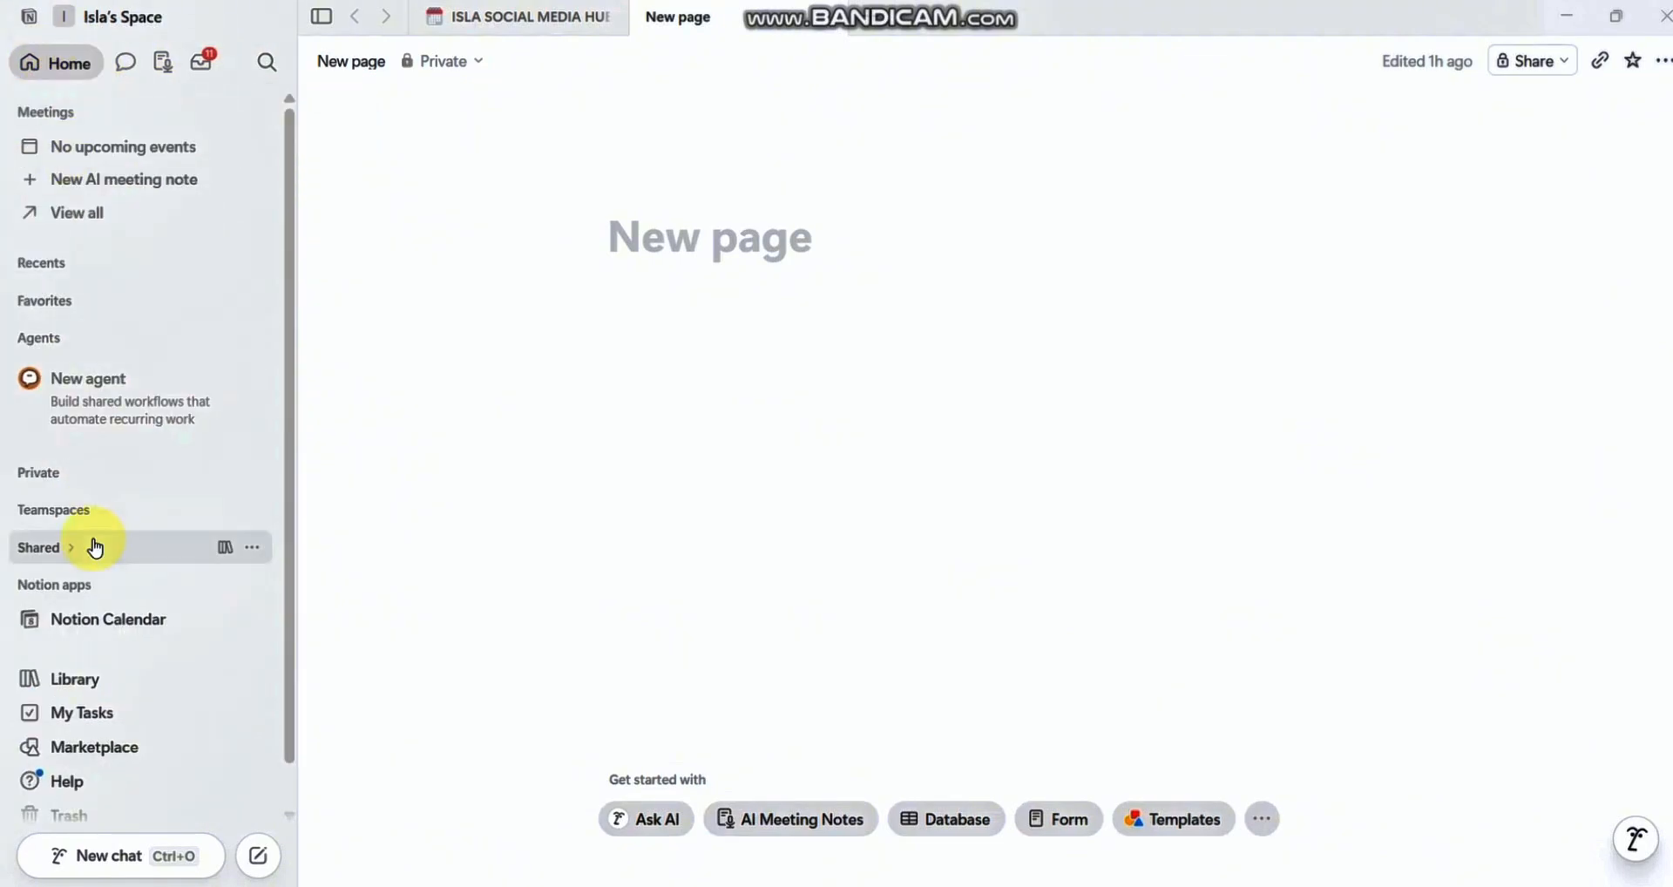
pyautogui.scroll(-1, 95, 548)
pyautogui.scroll(1, 95, 547)
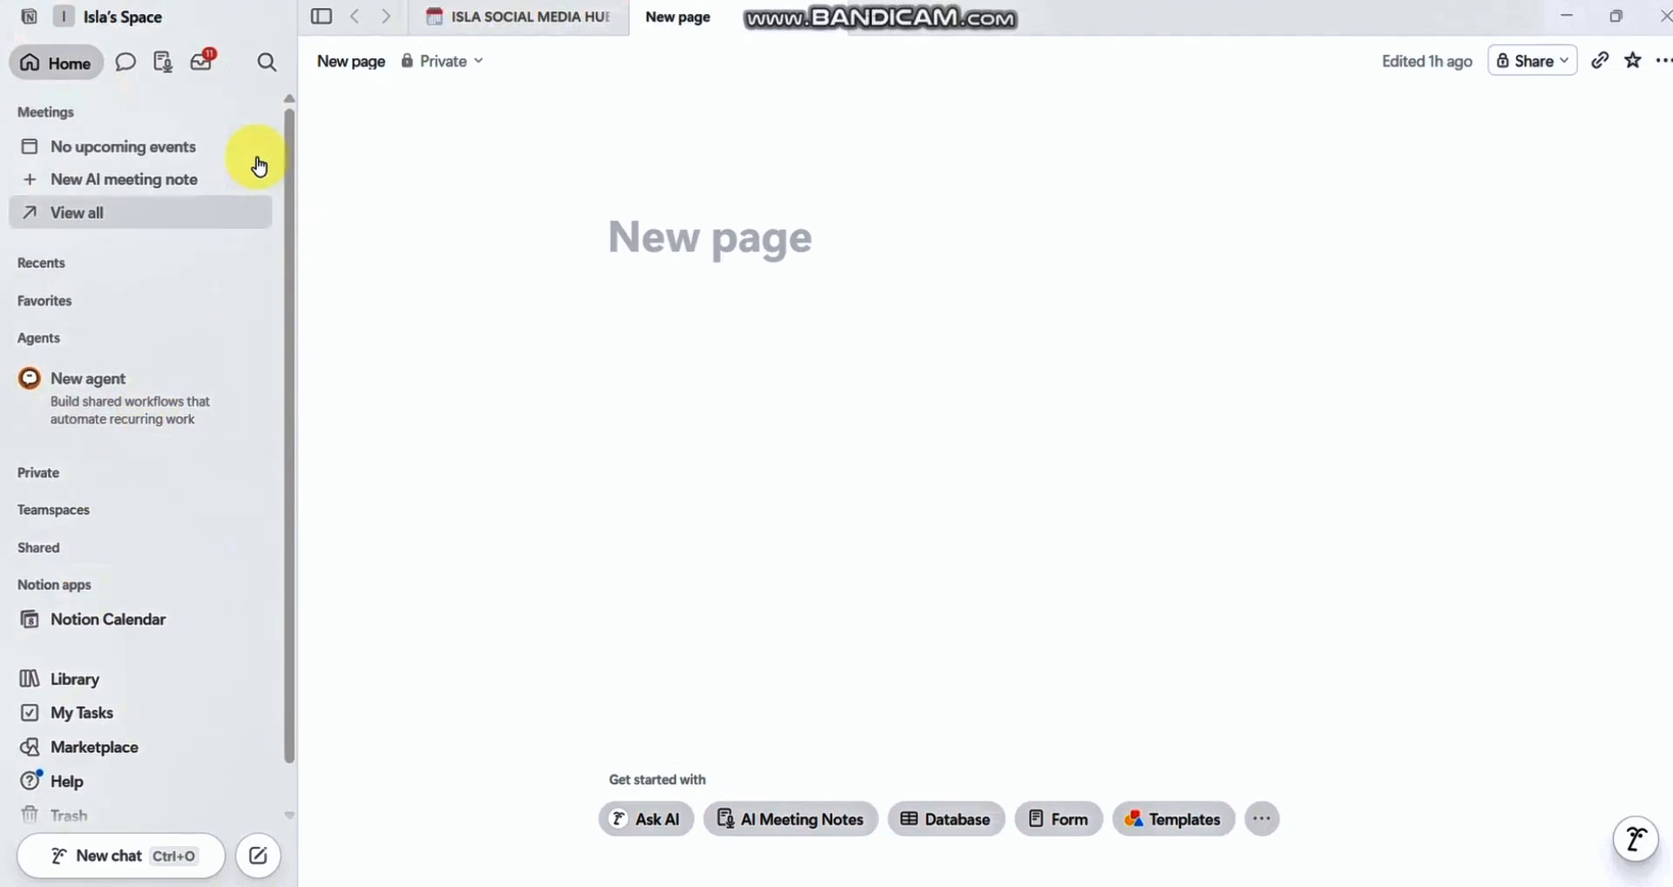
# Step: Hide the sidebar and title the new page ISLA ENGAGE DASHBOARD
pyautogui.click(320, 15)
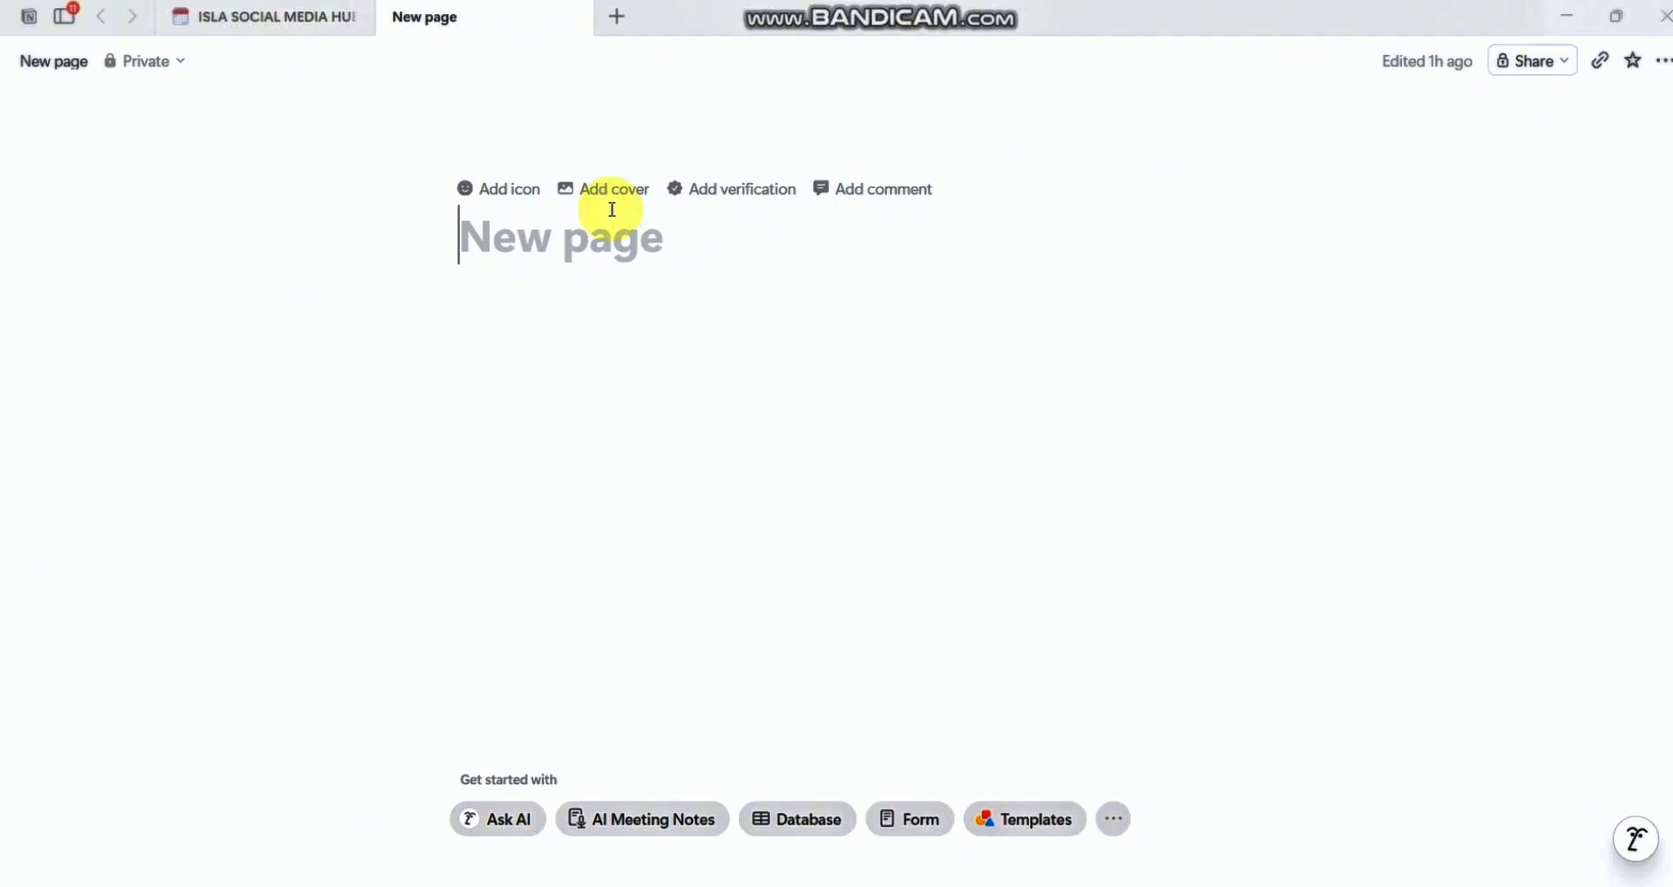
pyautogui.write('ISLA ENGAGE DASHBO')
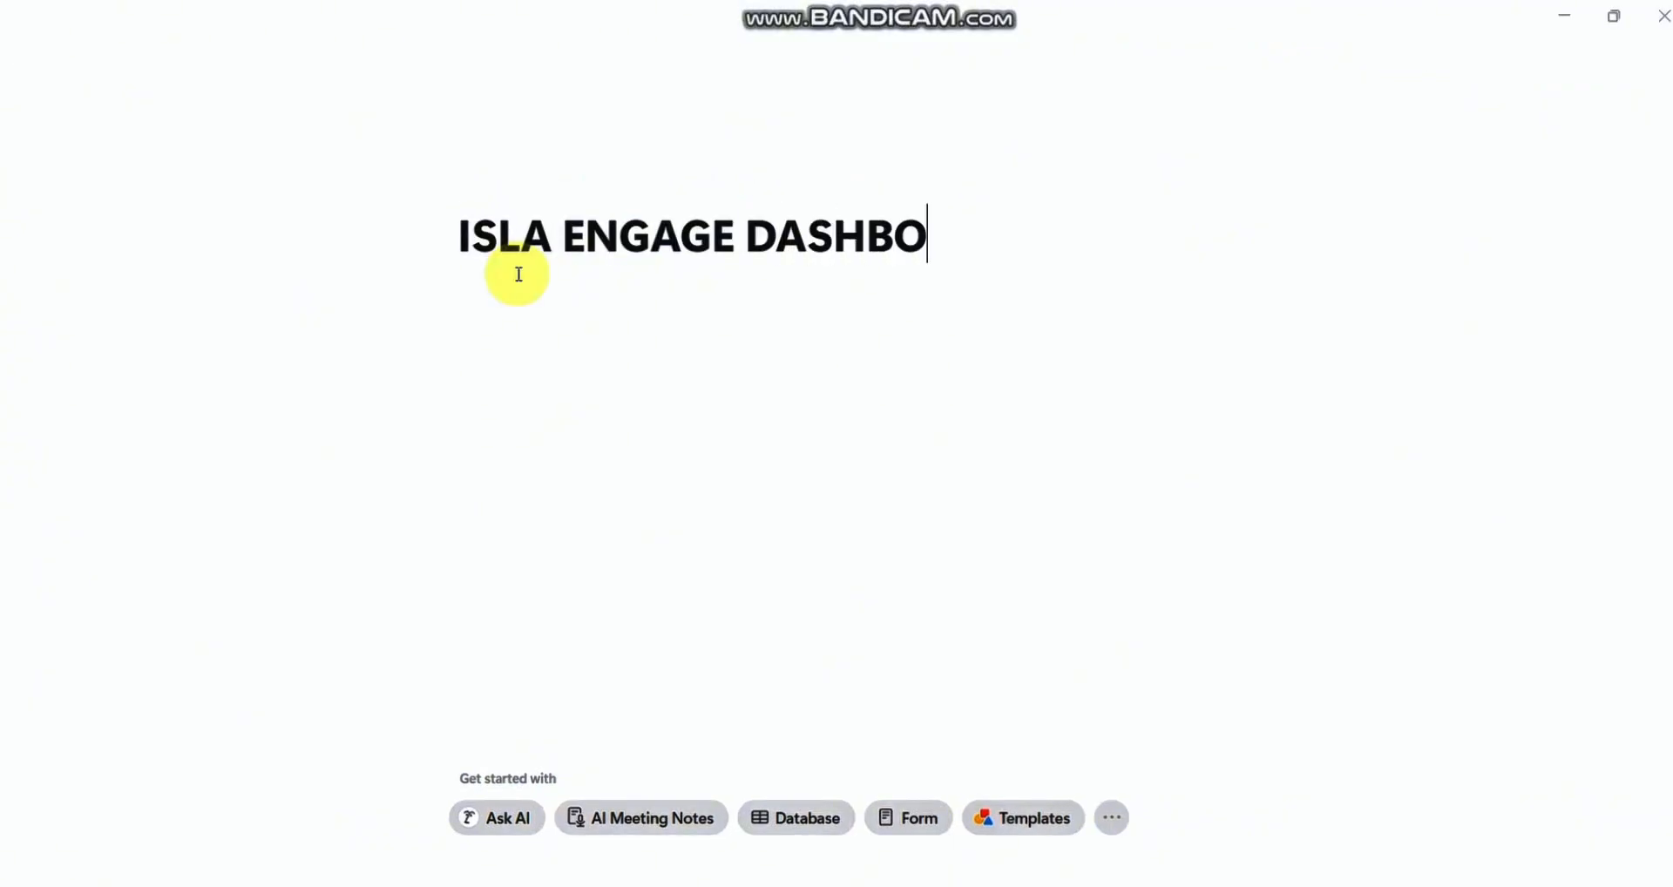
pyautogui.write('ARD')
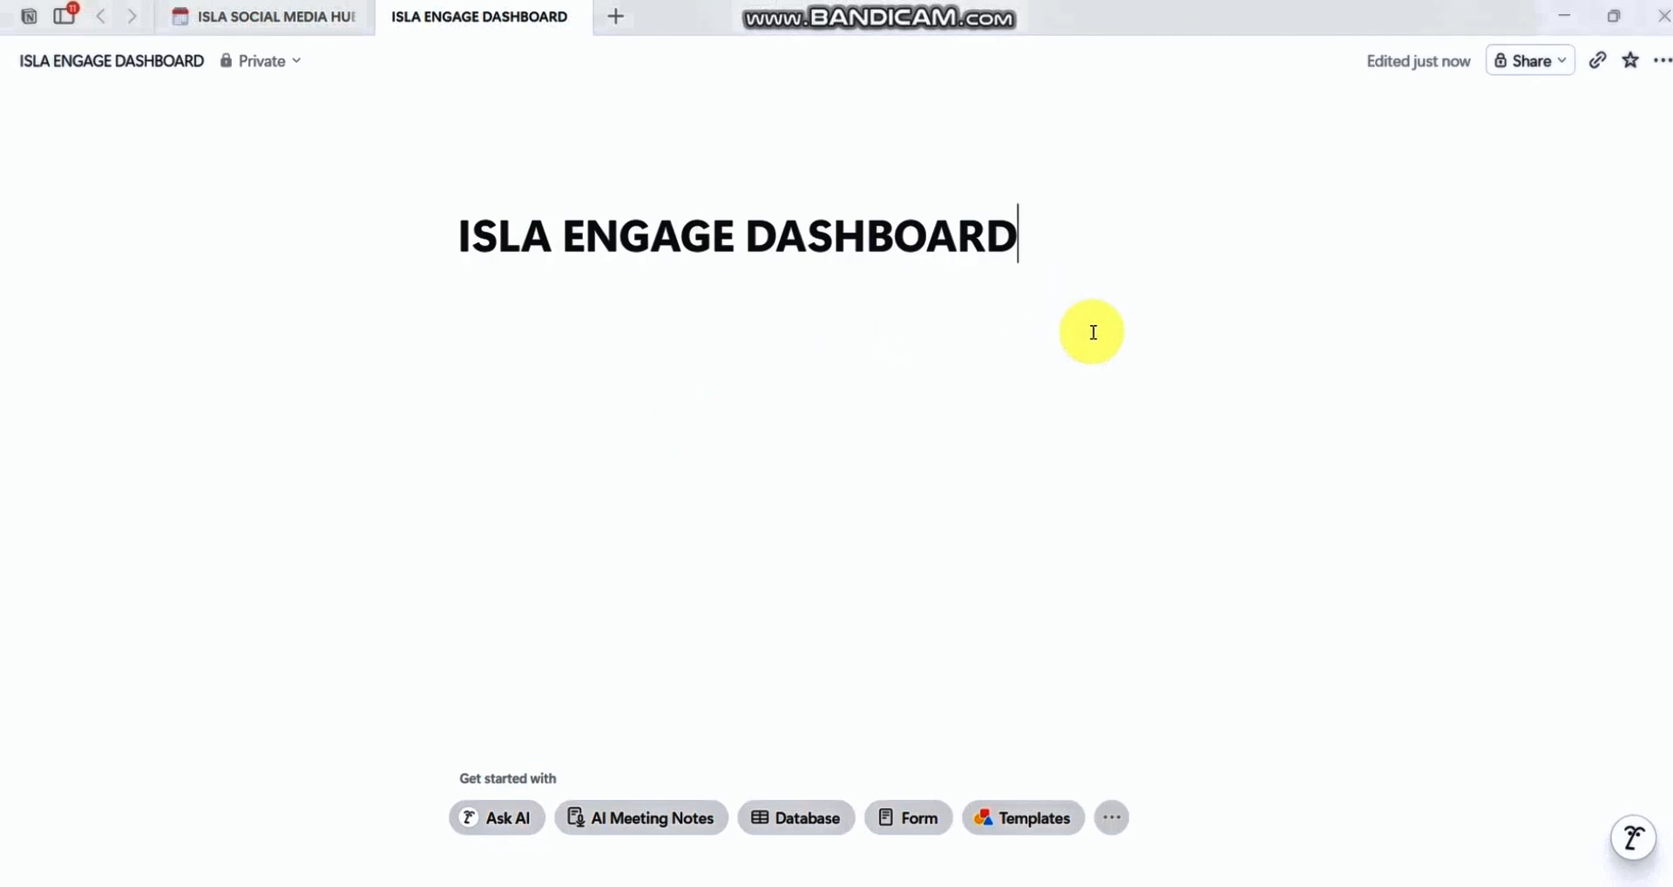
pyautogui.press('Return')
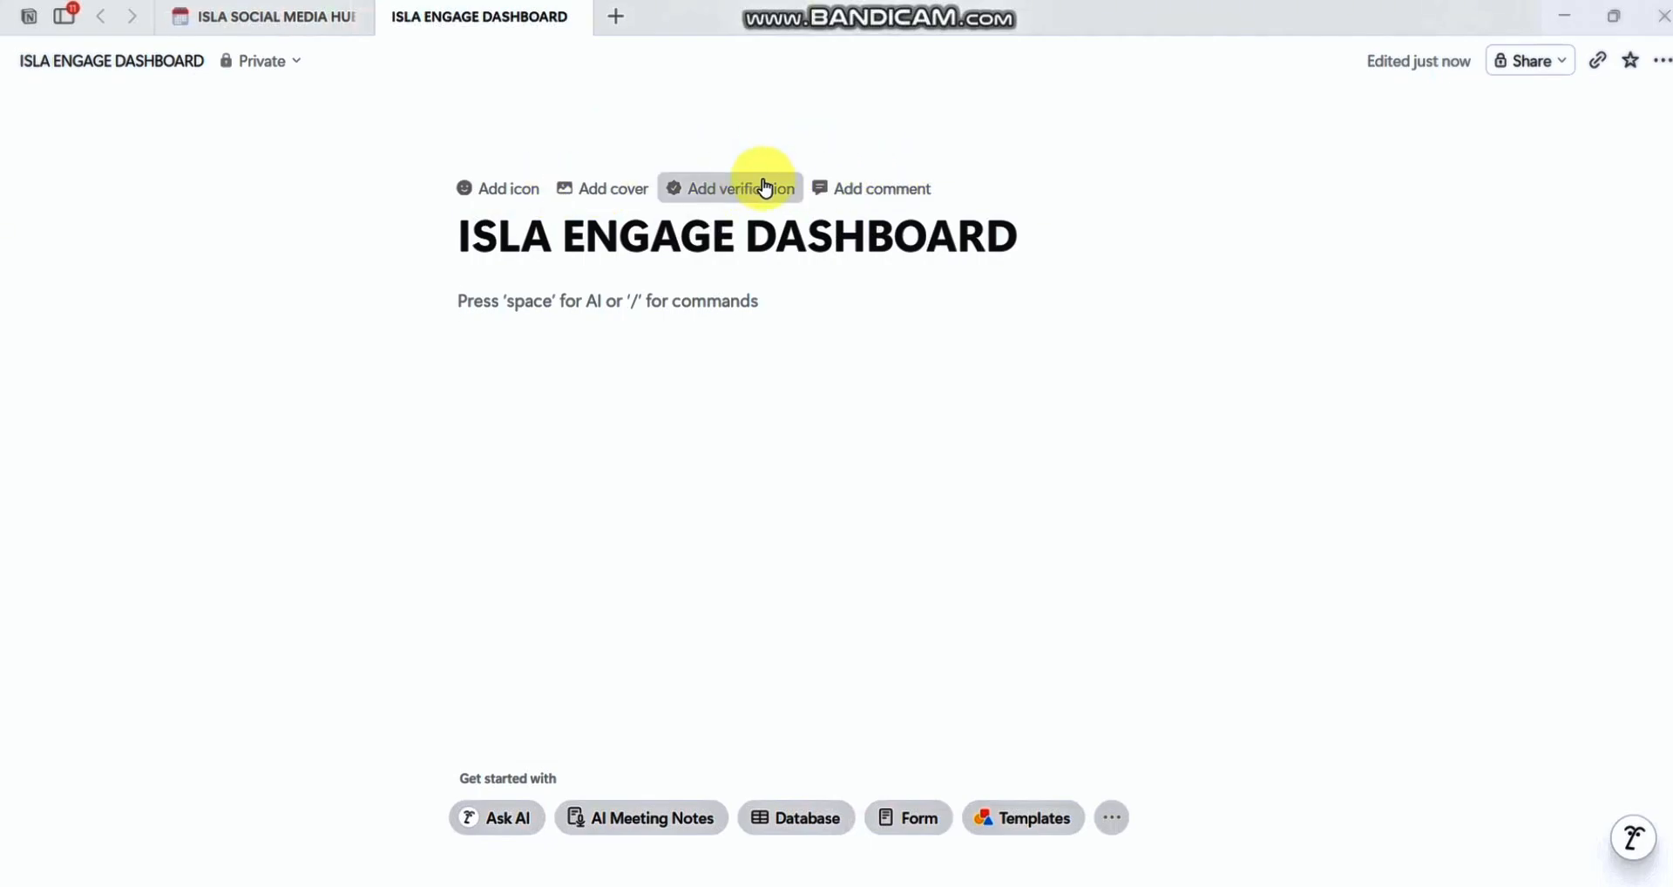
# Step: Add a cover to the page and browse the gallery's replacement images
pyautogui.click(596, 200)
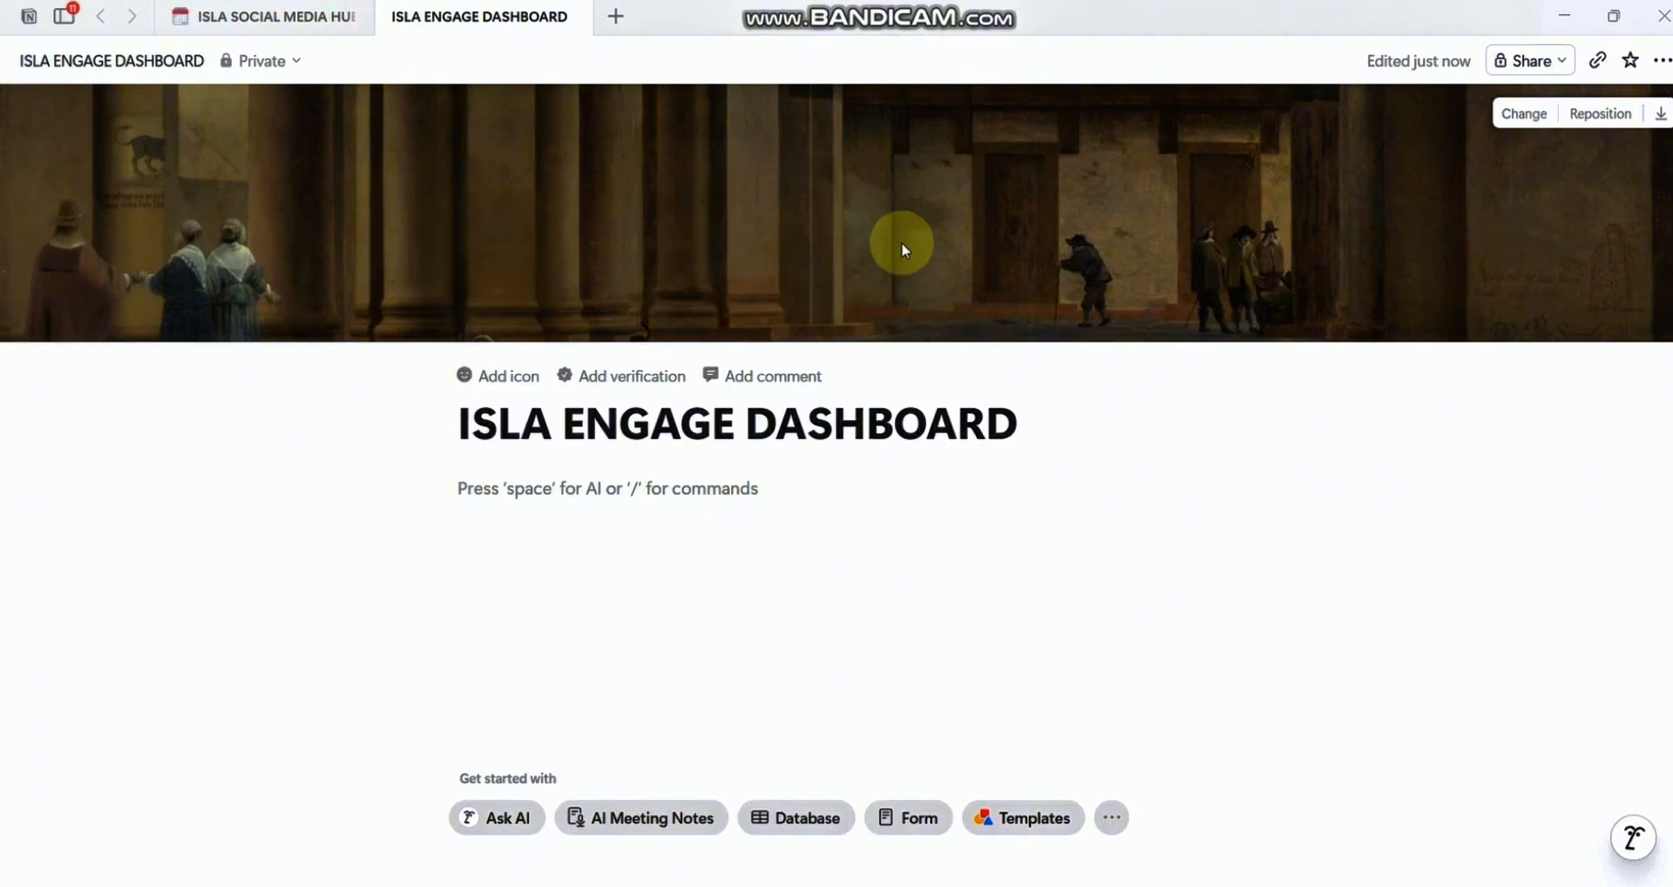
pyautogui.click(1525, 116)
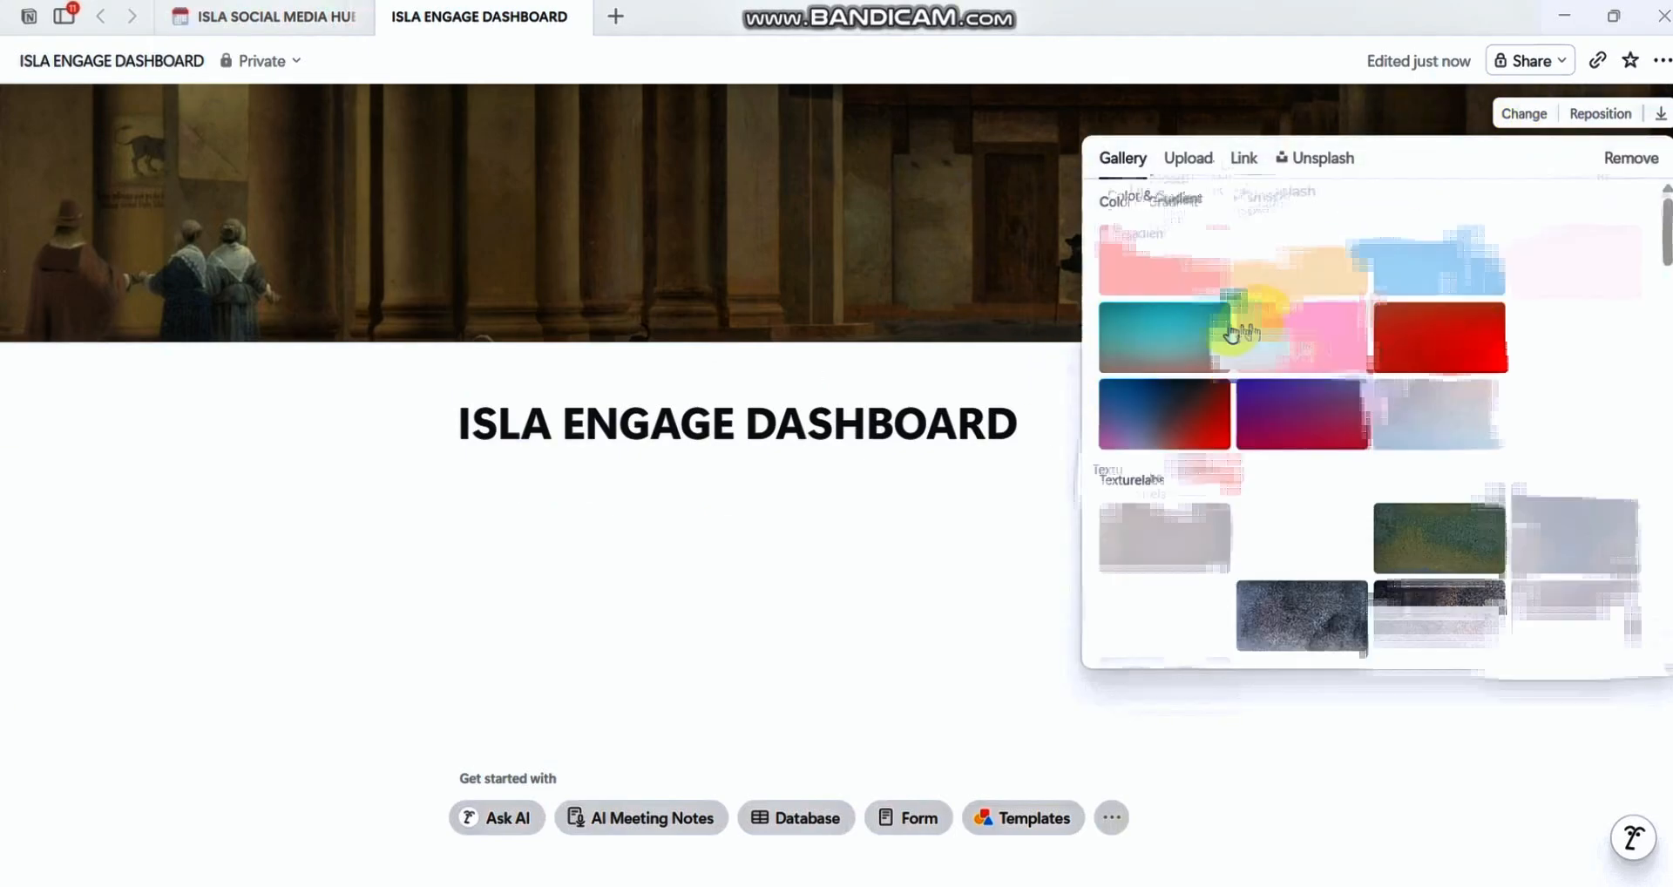
pyautogui.scroll(-4, 1305, 392)
pyautogui.scroll(-3, 1305, 392)
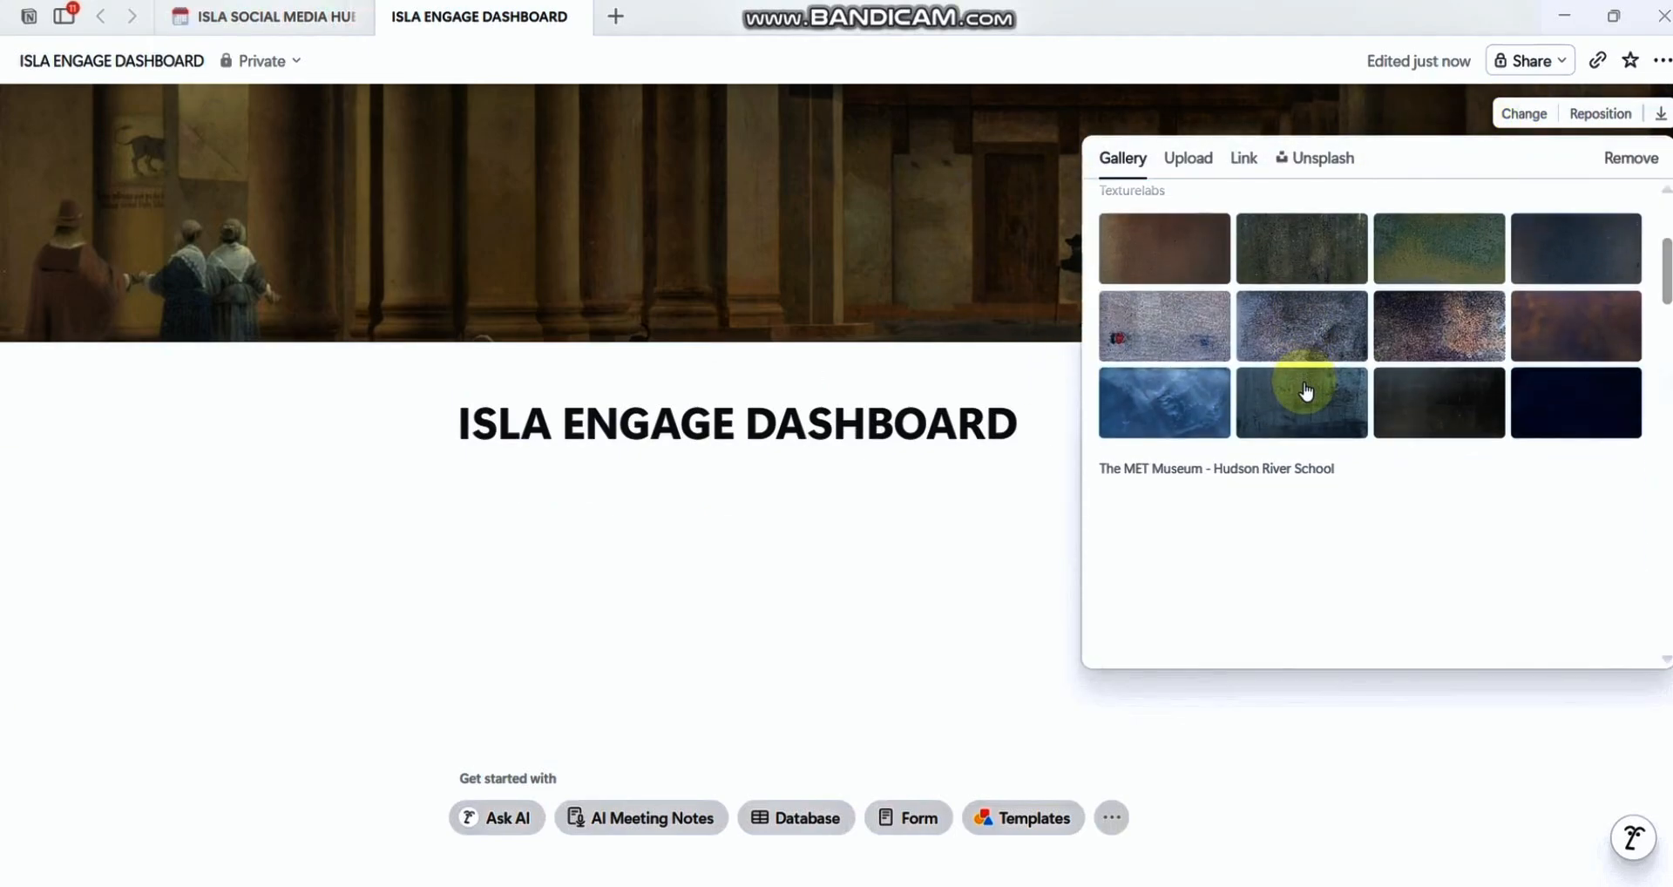
pyautogui.scroll(3, 1305, 392)
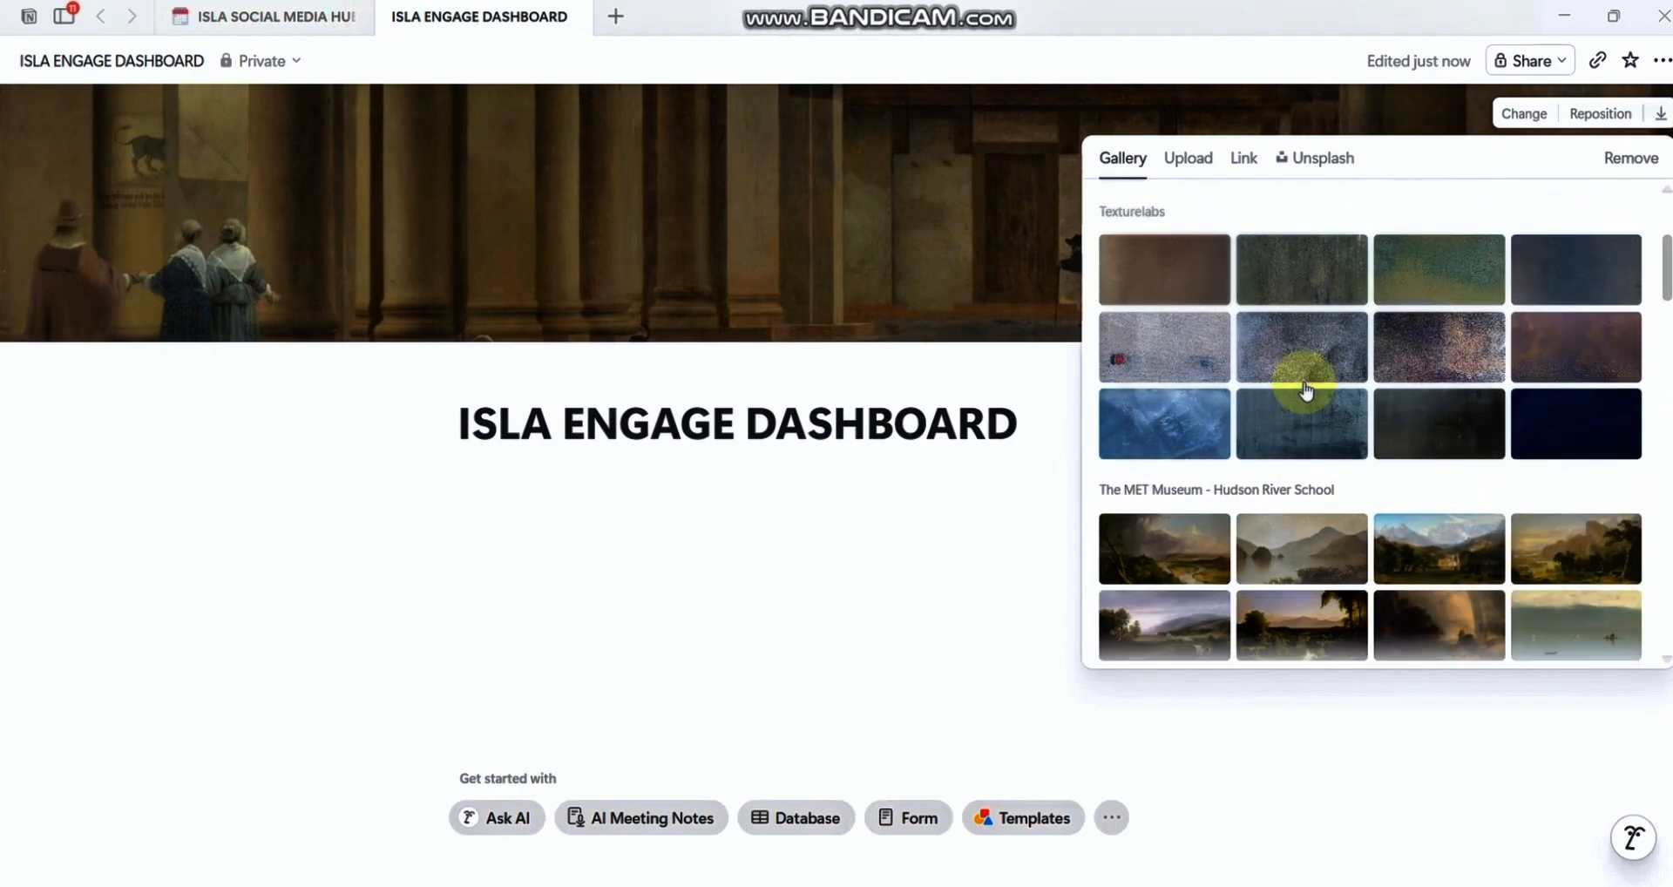
pyautogui.scroll(-3, 1306, 392)
pyautogui.scroll(8, 1305, 392)
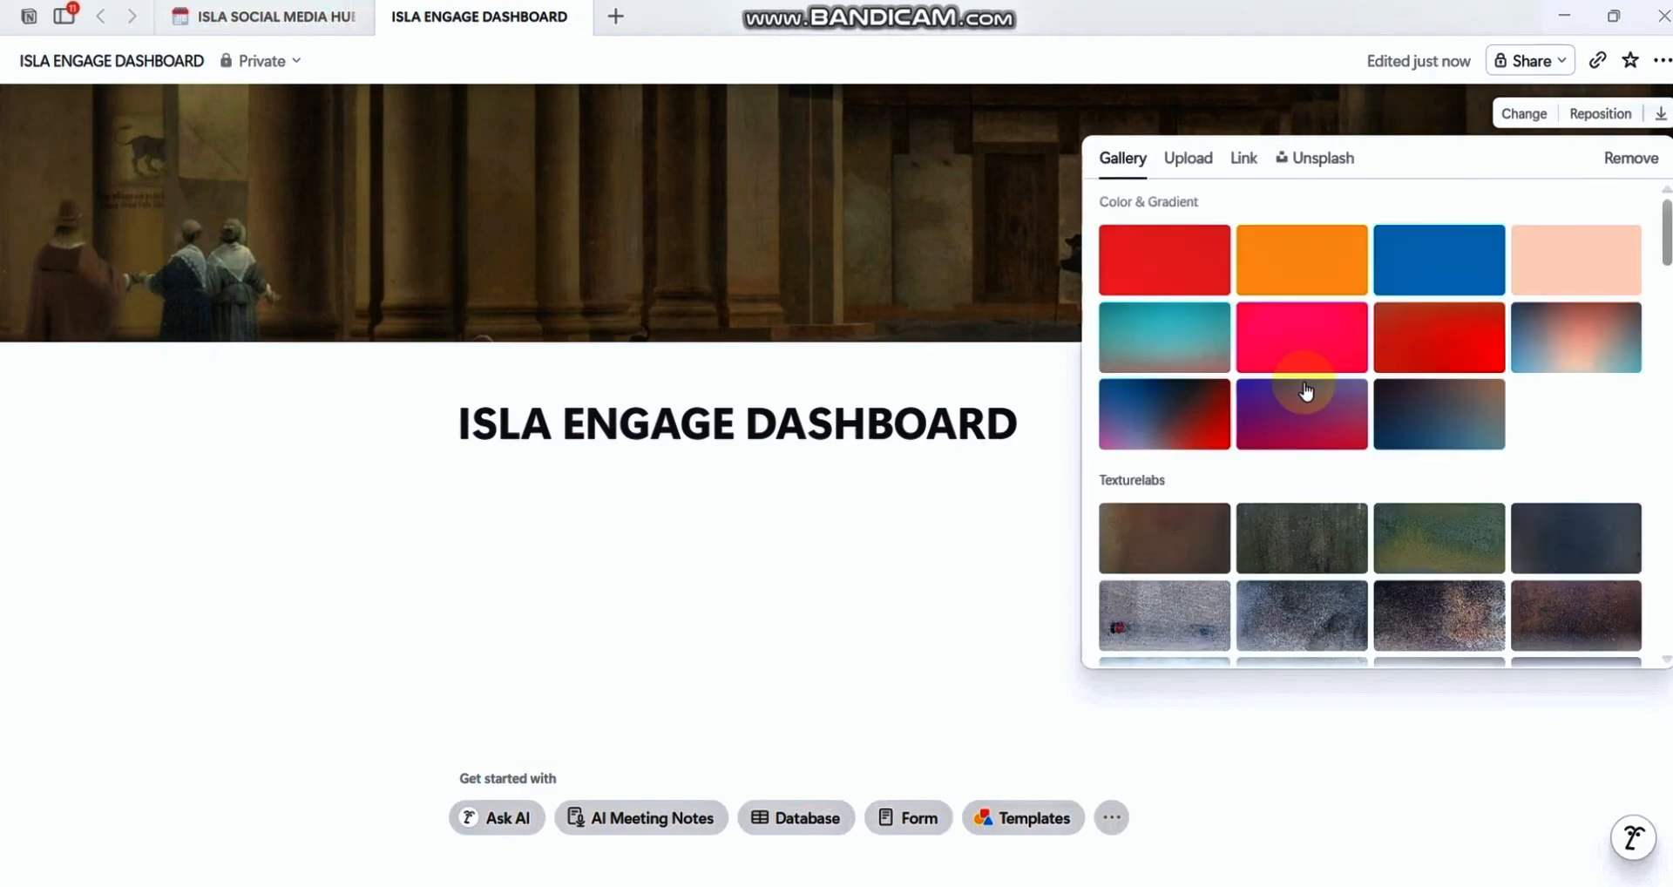
# Step: Search Unsplash for FLOWERS and apply the pale image with pink flowers as the page cover
pyautogui.click(1337, 164)
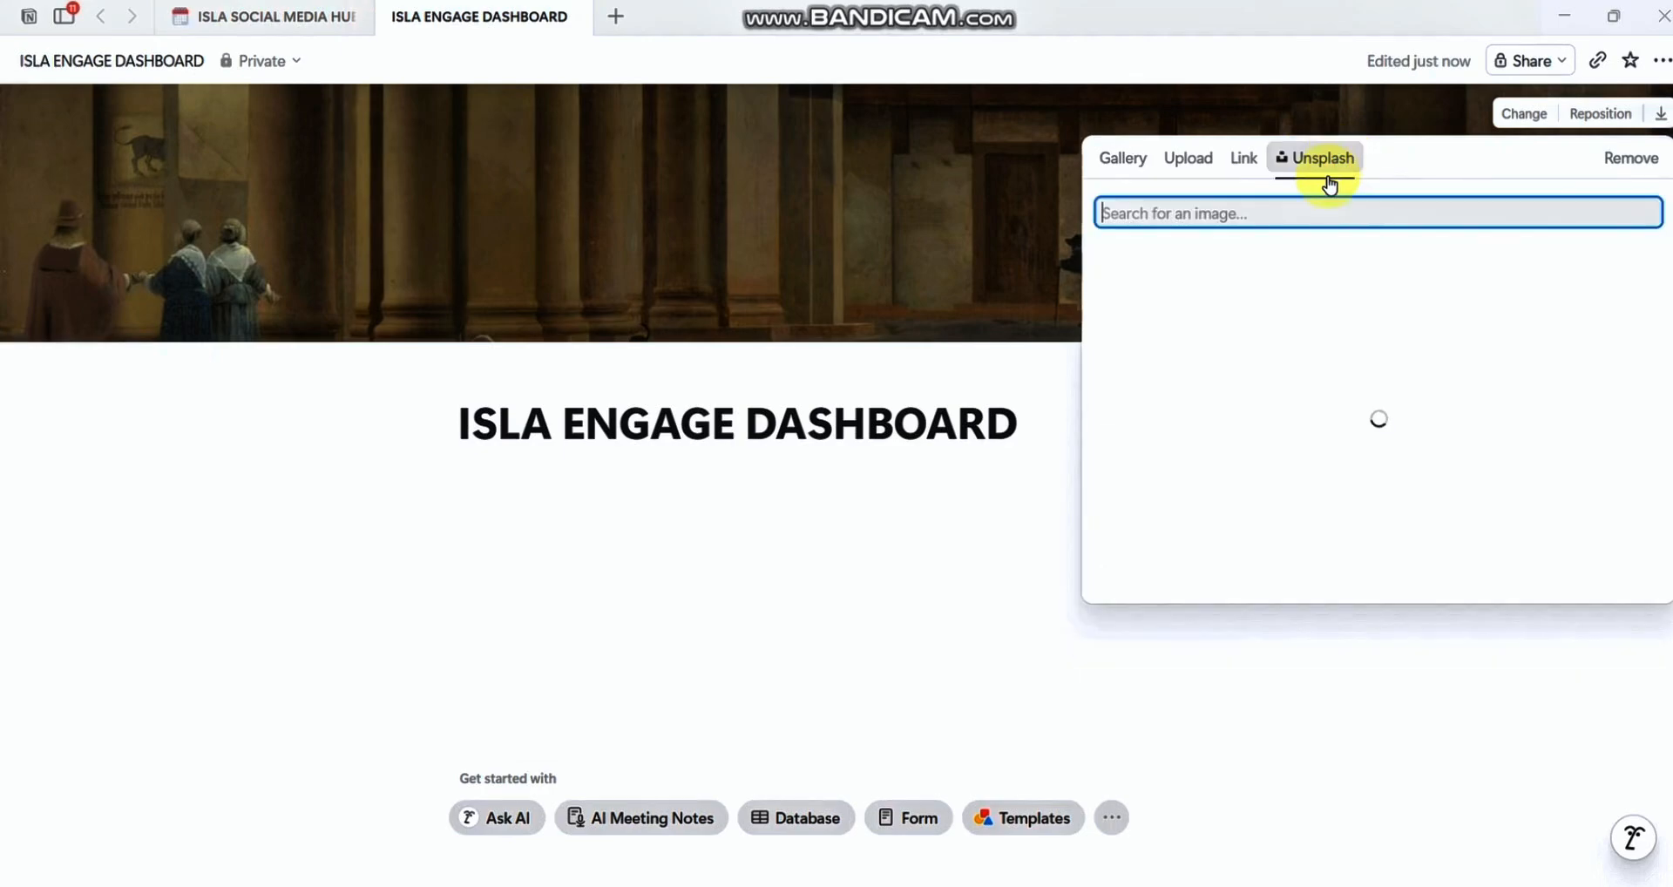
pyautogui.click(1292, 213)
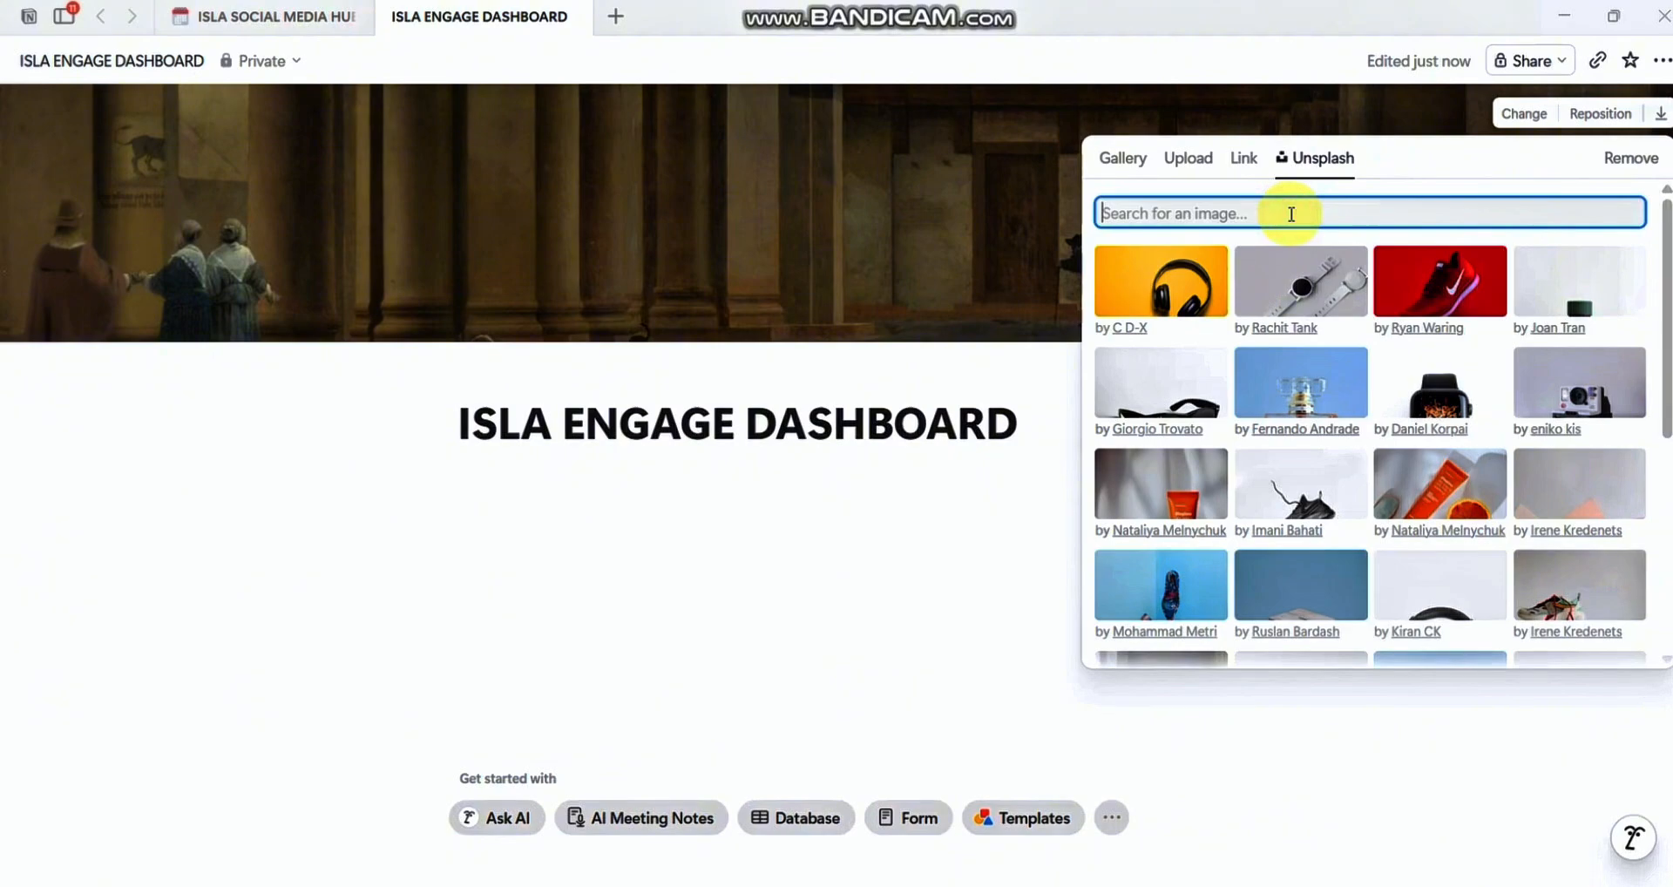
pyautogui.write('FLOWERS')
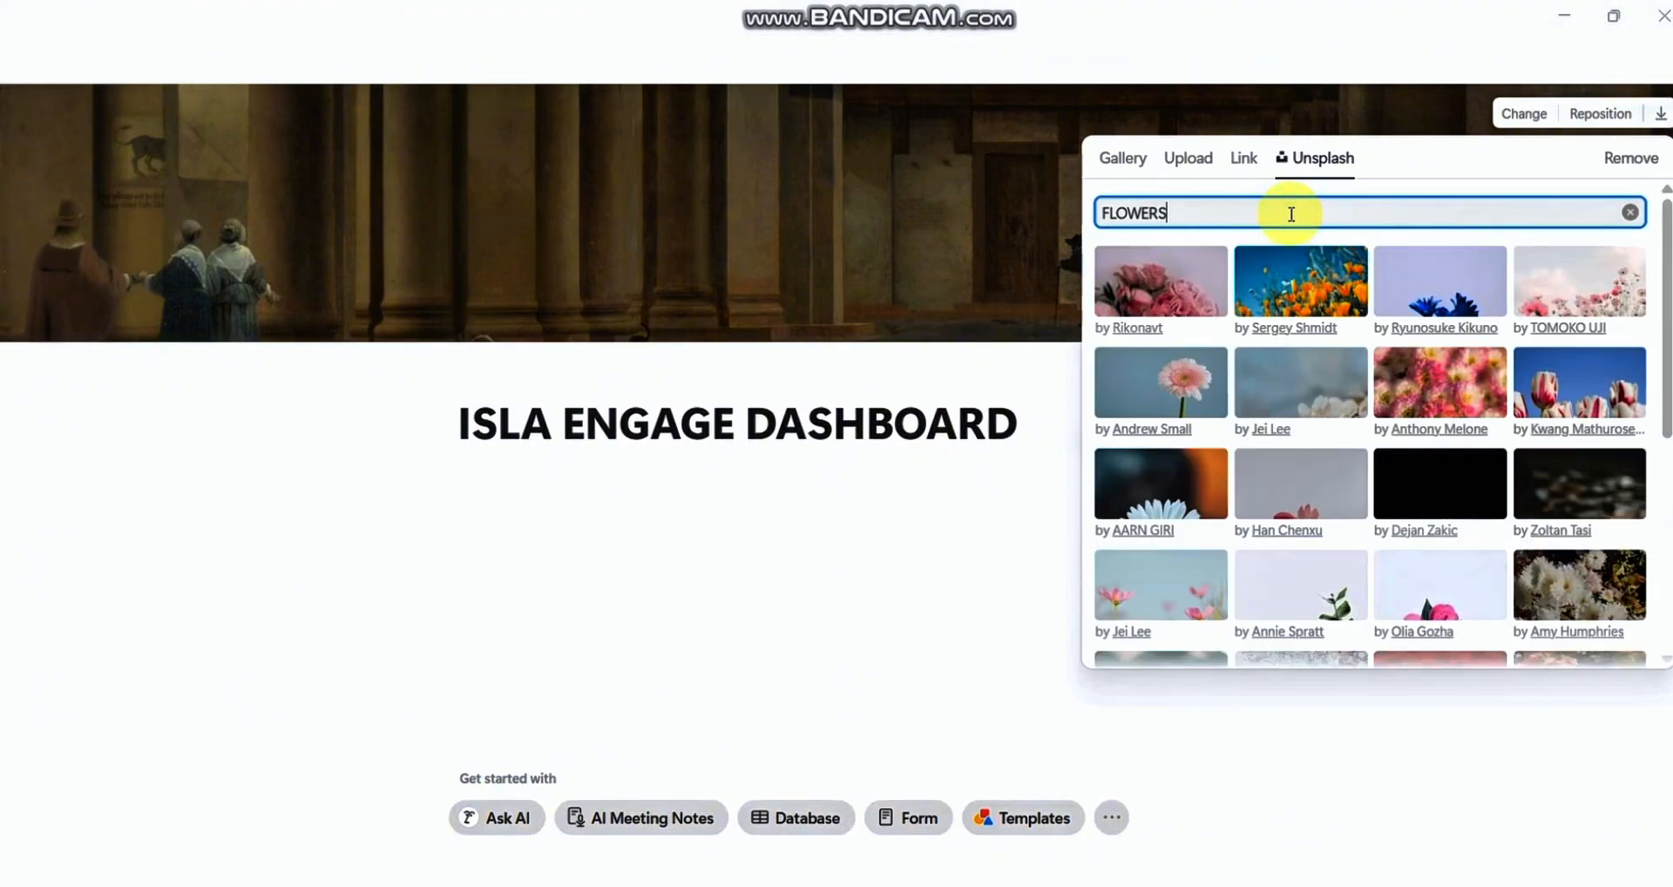
pyautogui.scroll(-4, 1471, 340)
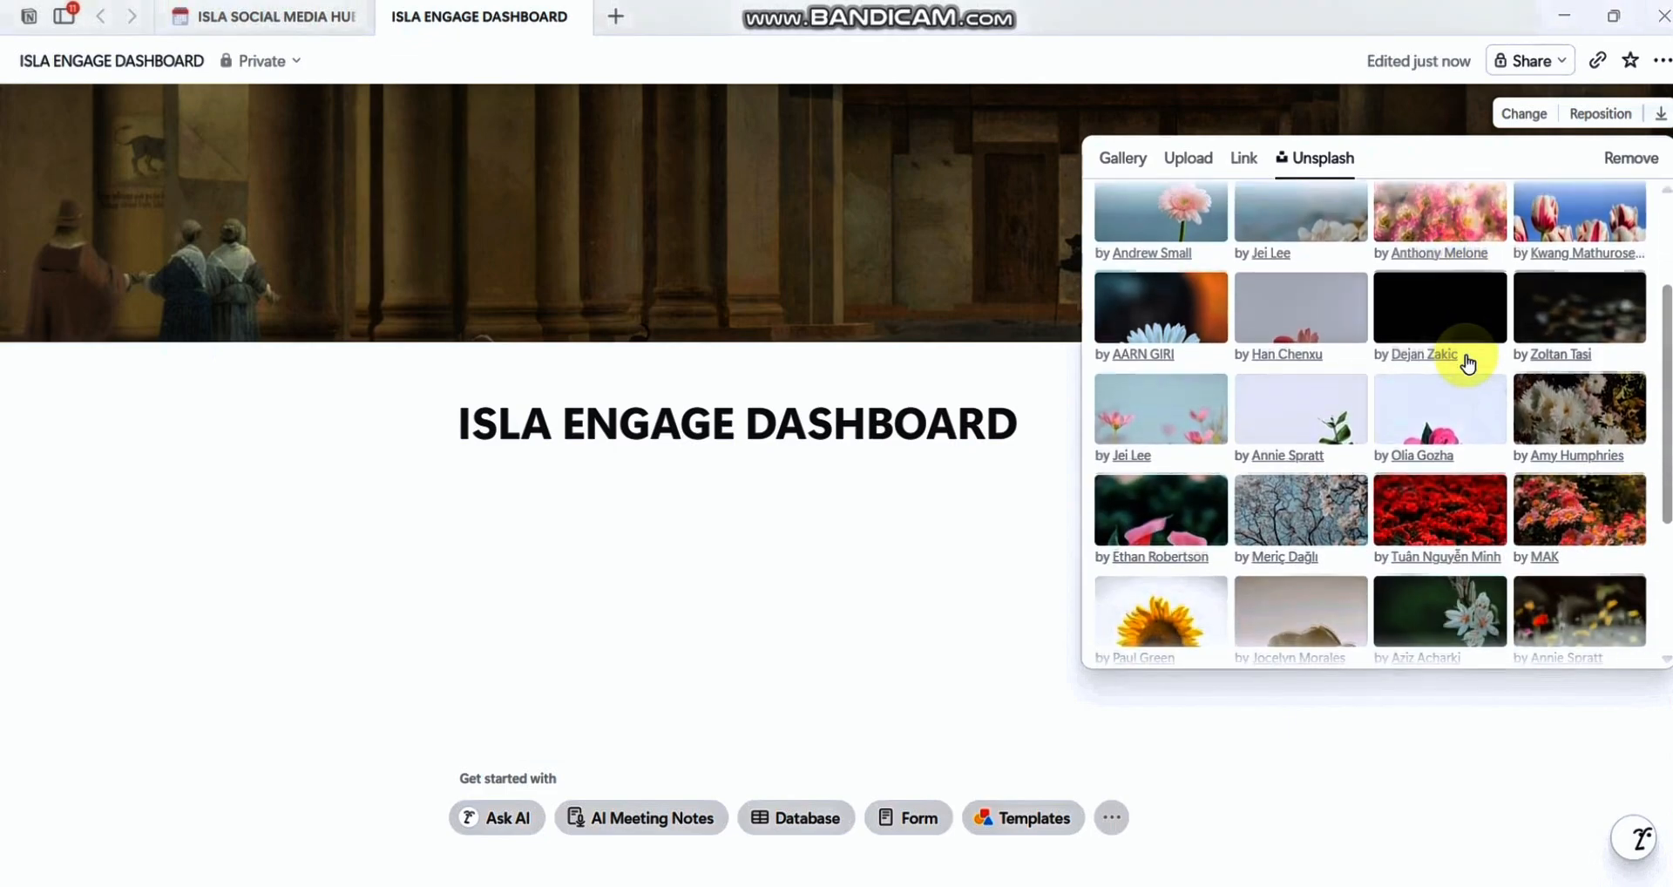
pyautogui.scroll(2, 1471, 348)
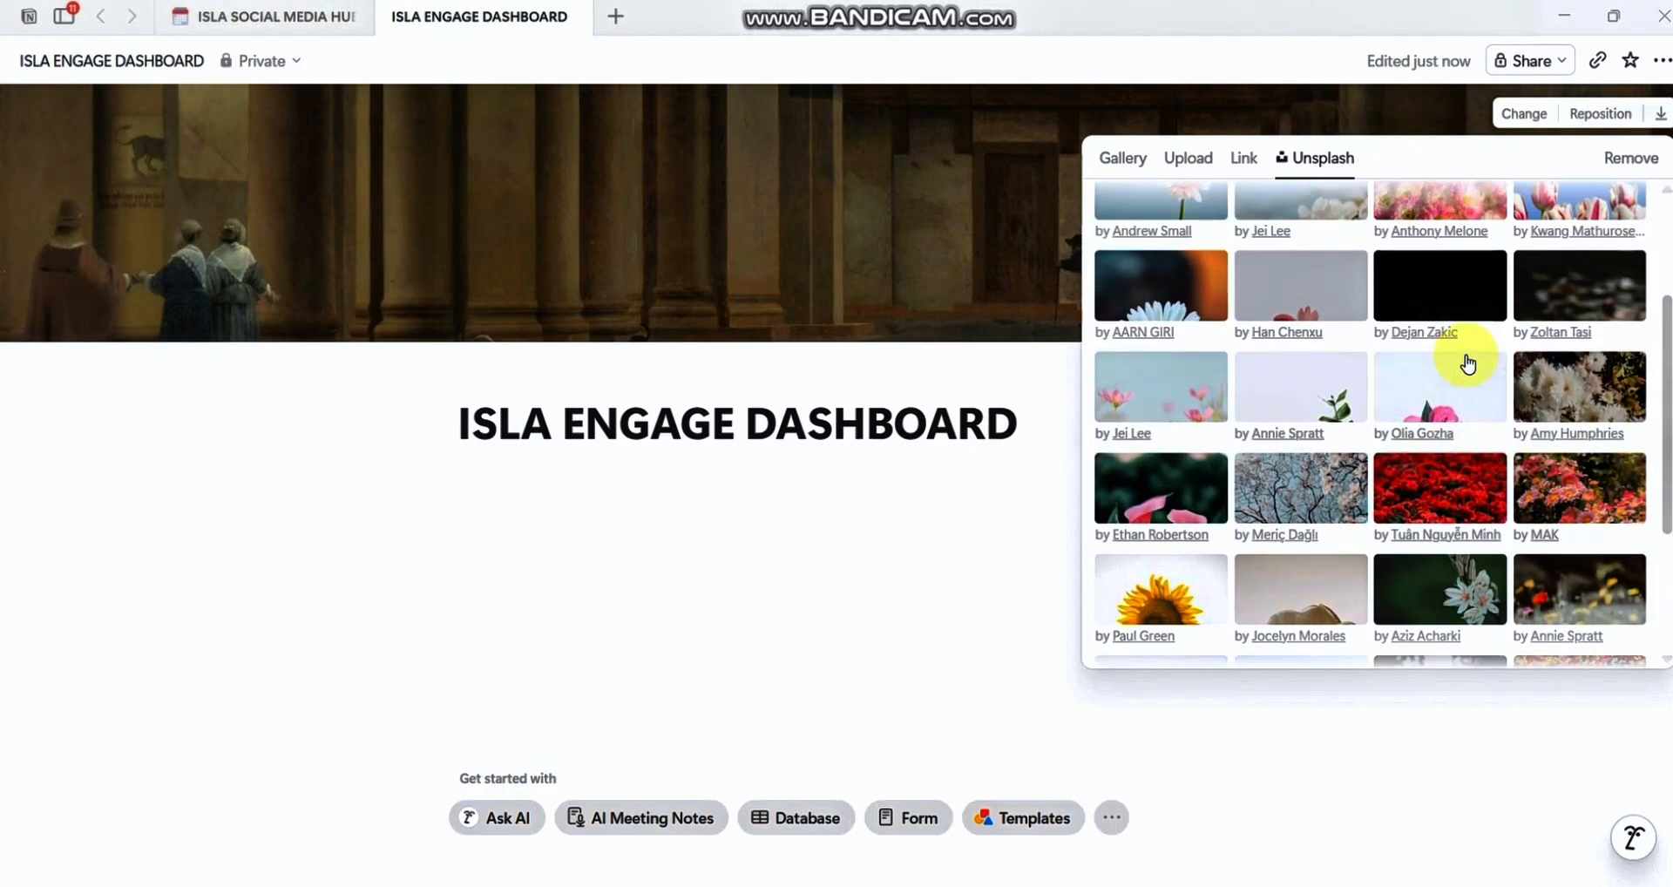
pyautogui.scroll(3, 1424, 433)
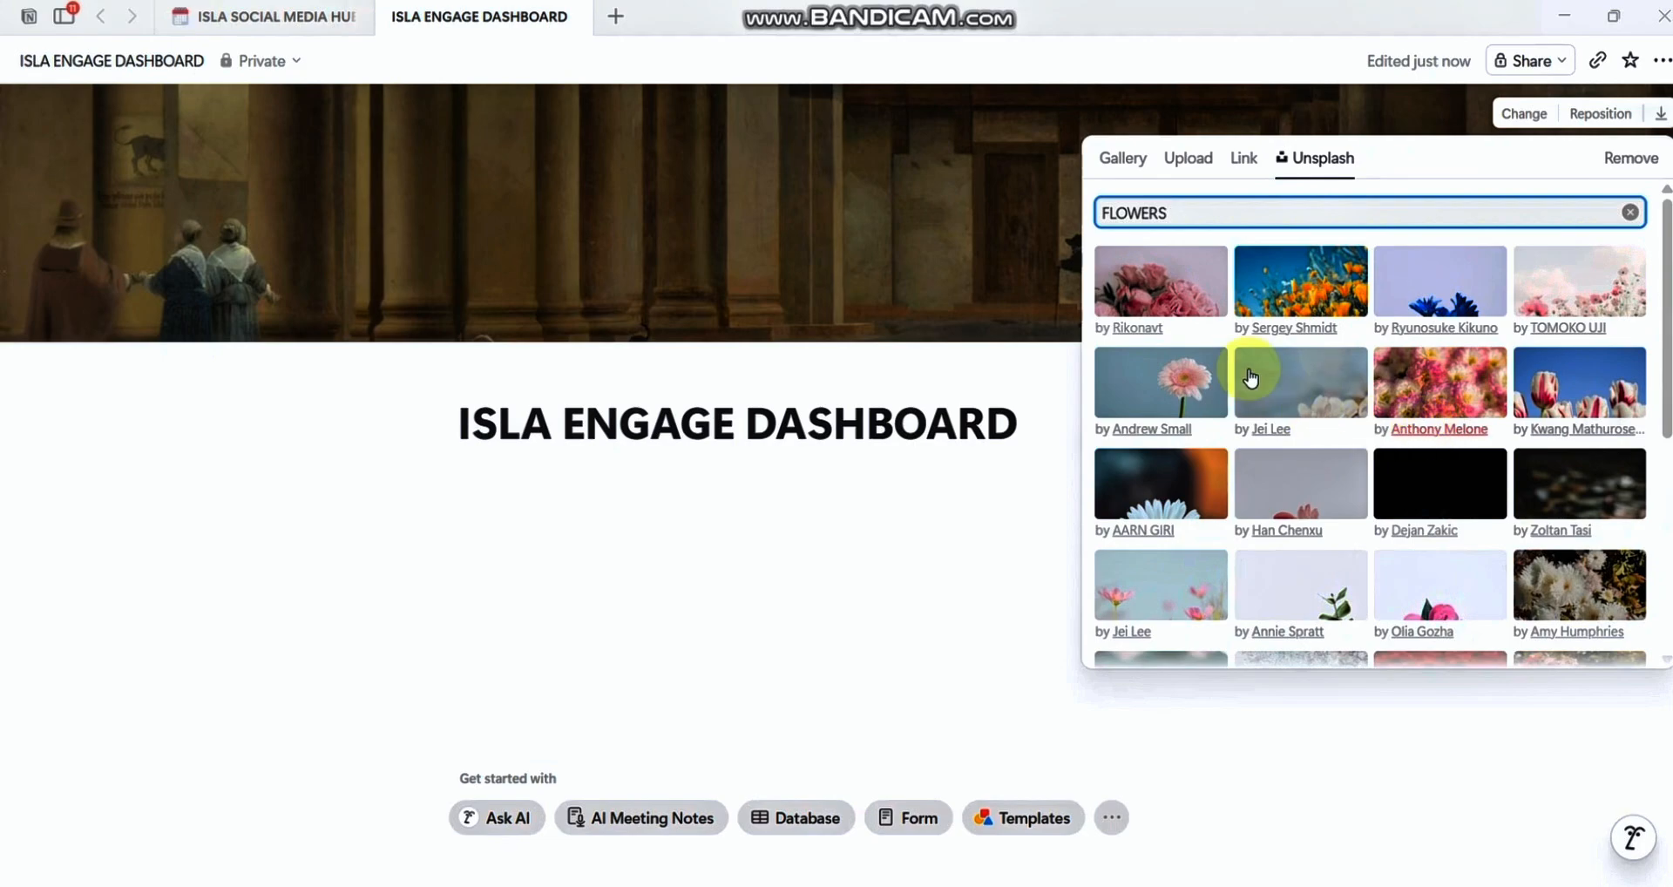
pyautogui.click(1540, 304)
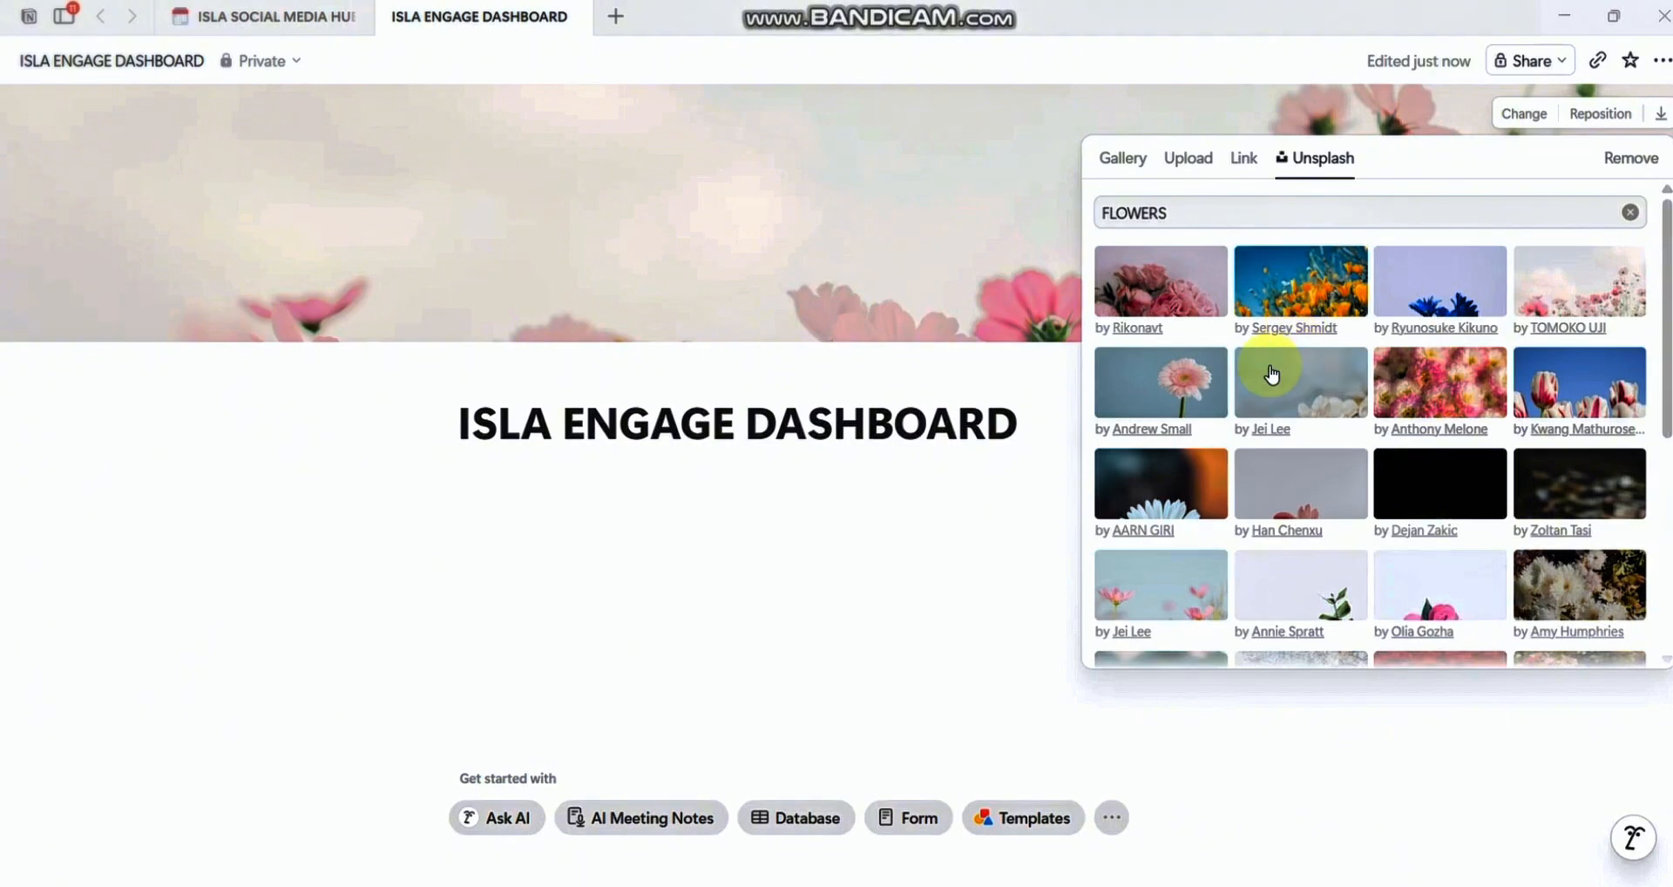
# Step: Change the page cover to the image of white blossoms on dark branches against a blue sky
pyautogui.scroll(-2, 1272, 418)
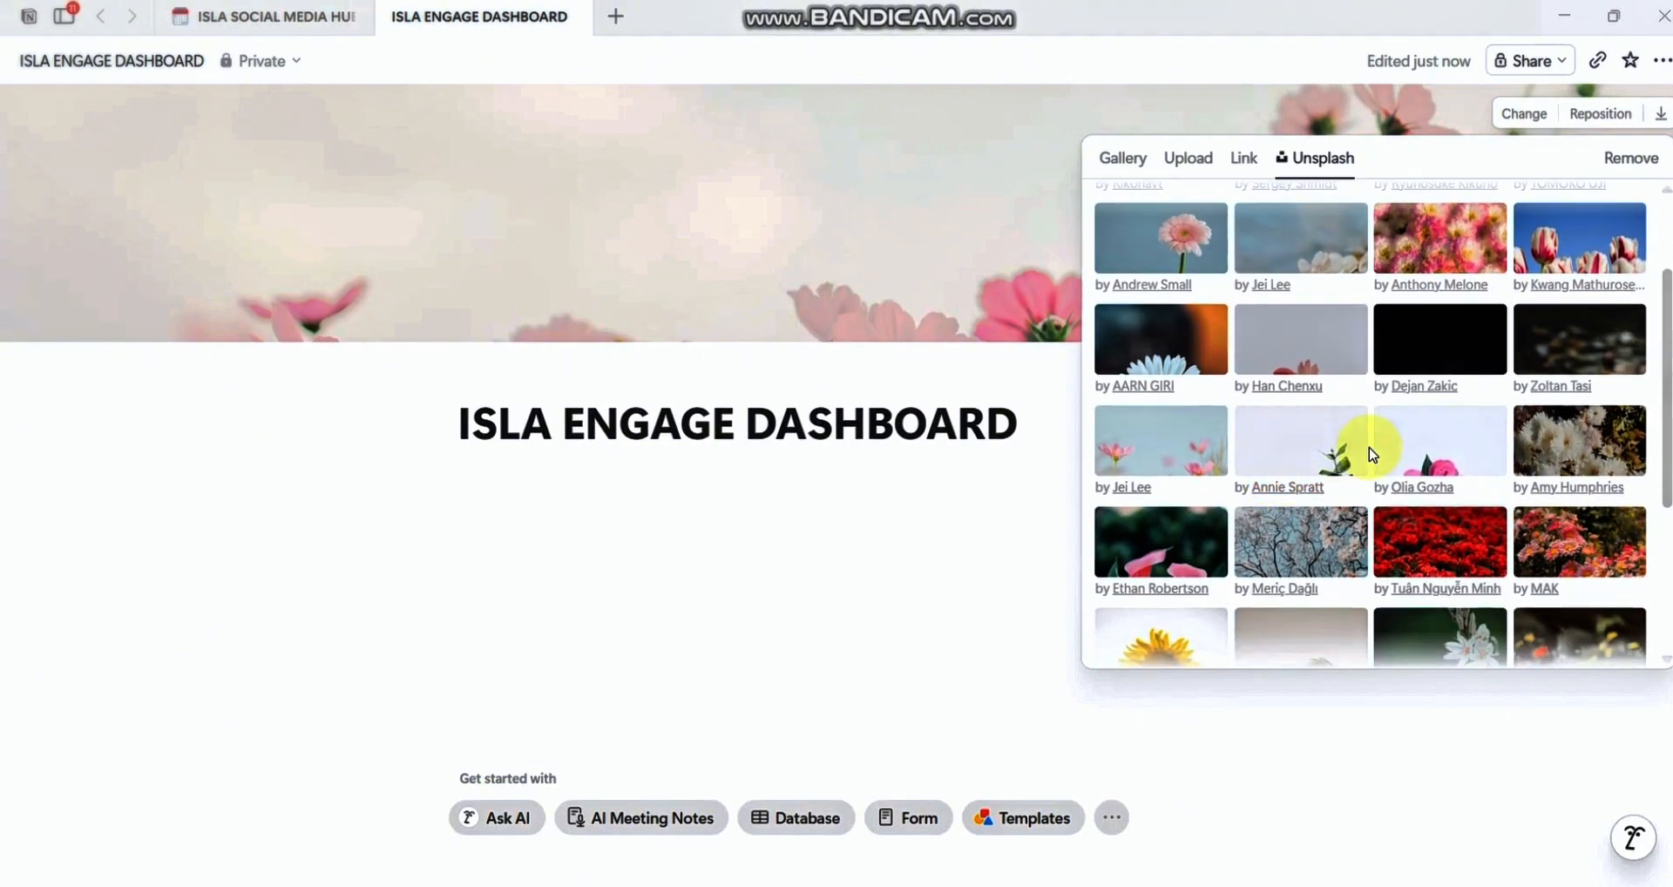
pyautogui.scroll(-2, 1370, 454)
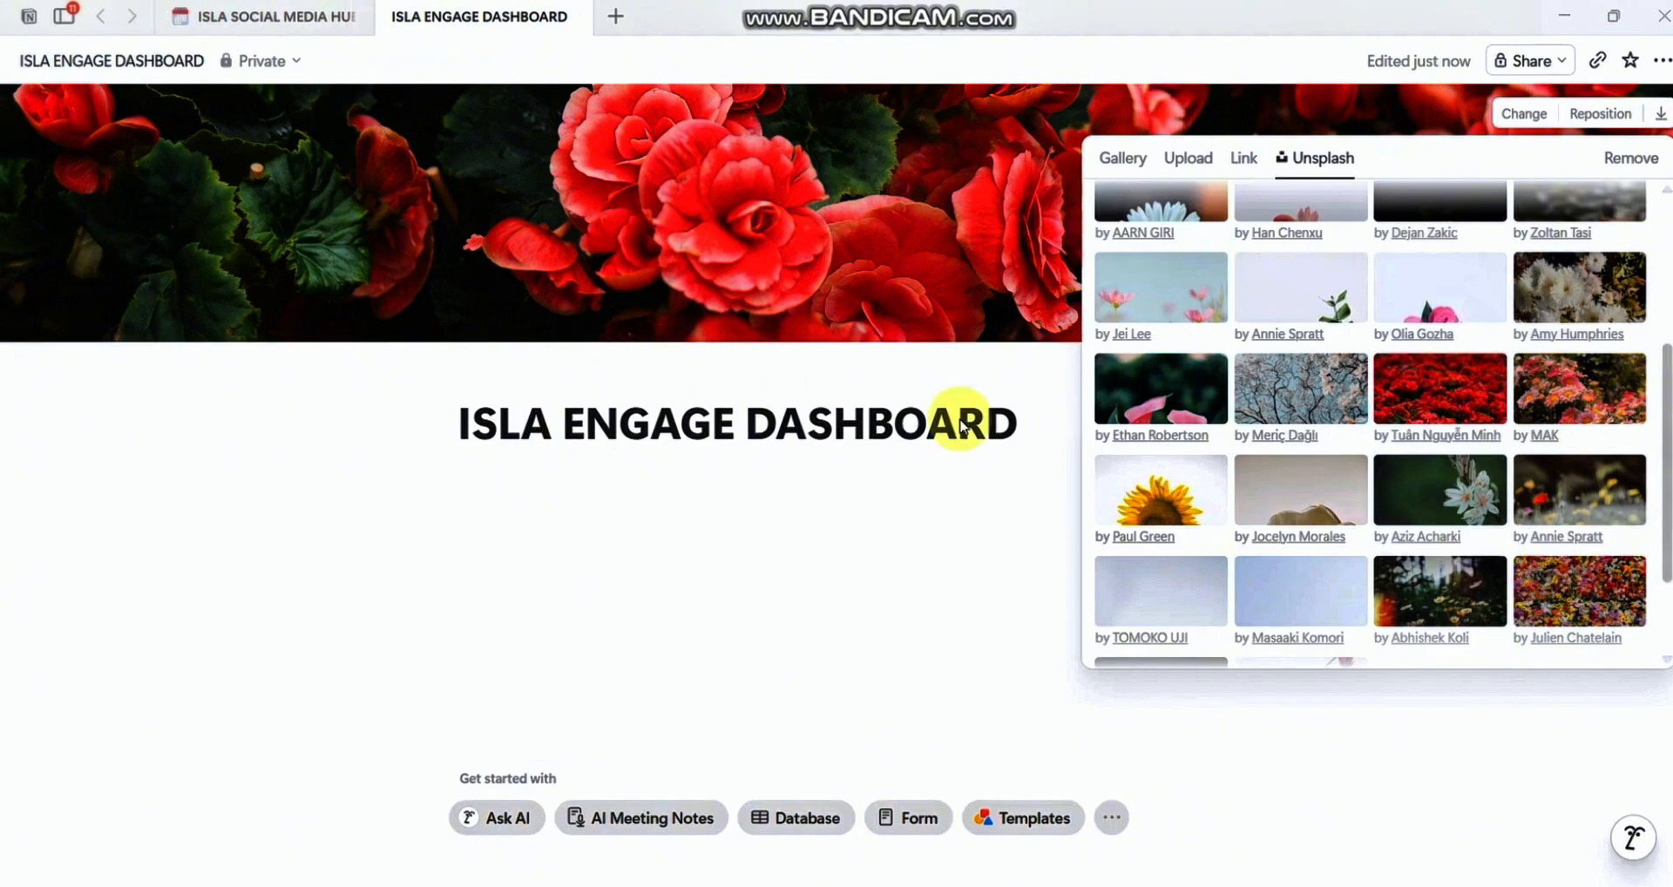
pyautogui.scroll(1, 1186, 466)
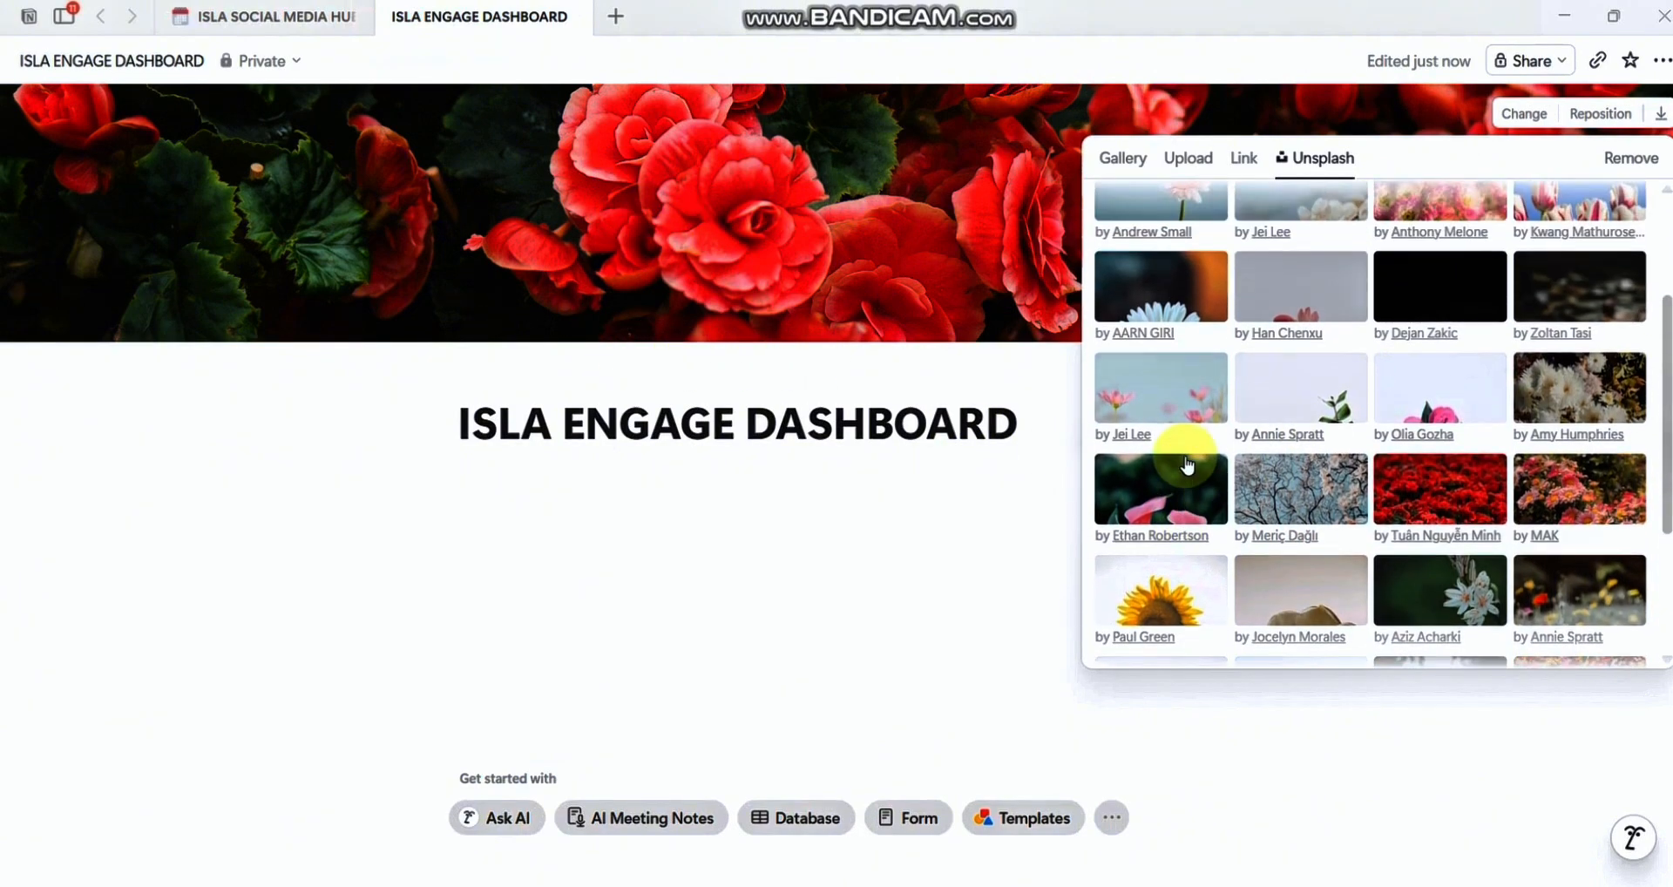
pyautogui.click(1278, 514)
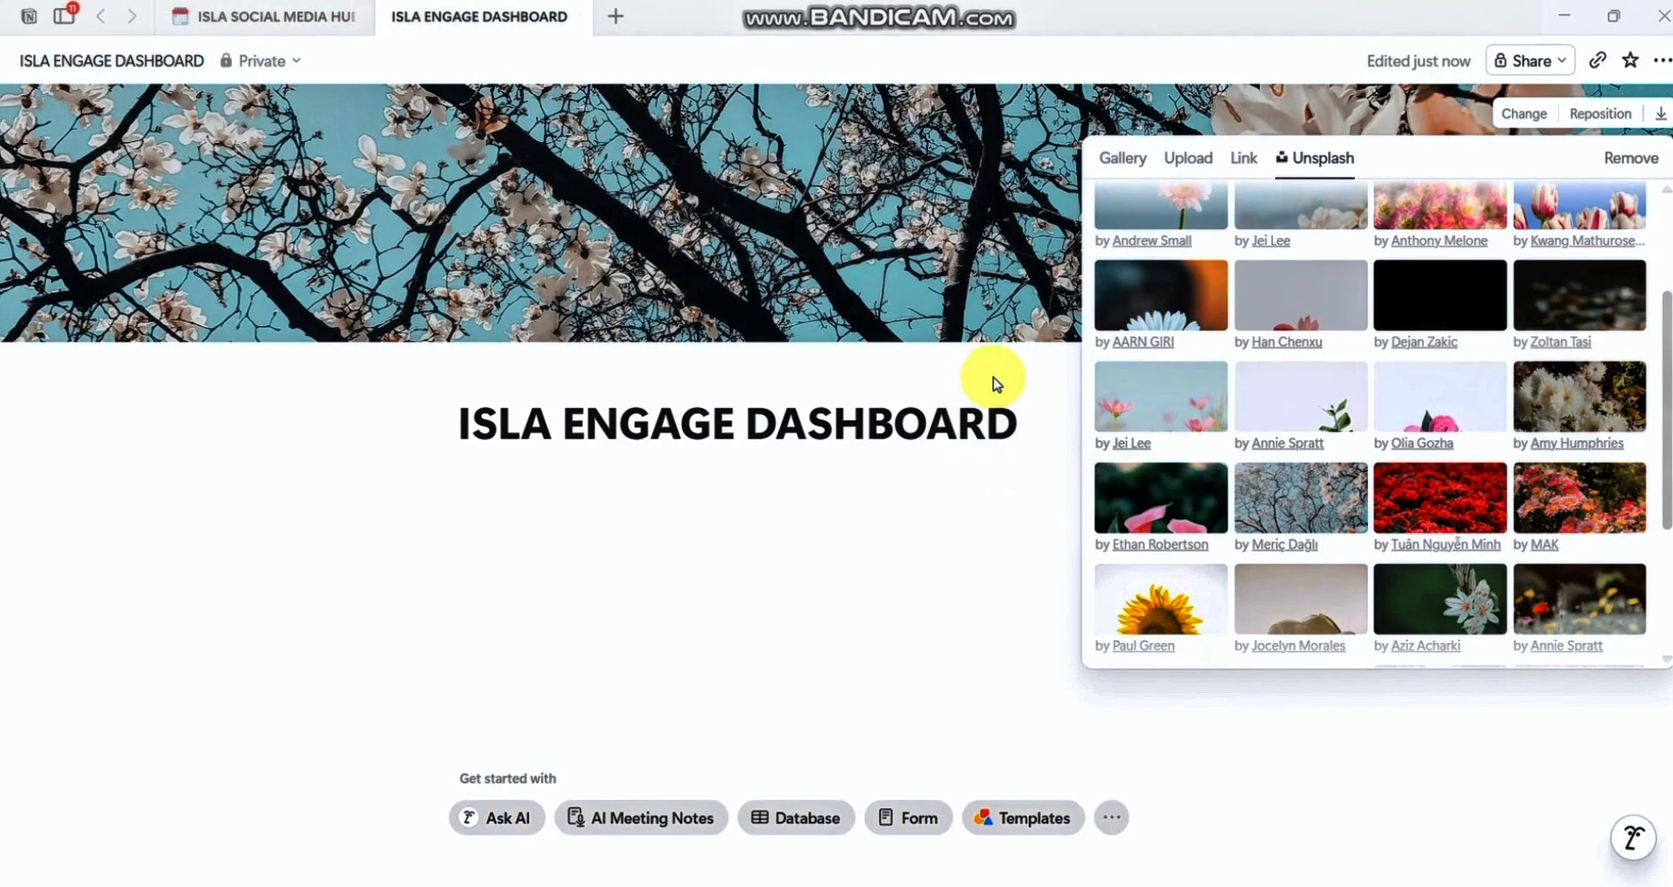
pyautogui.click(993, 378)
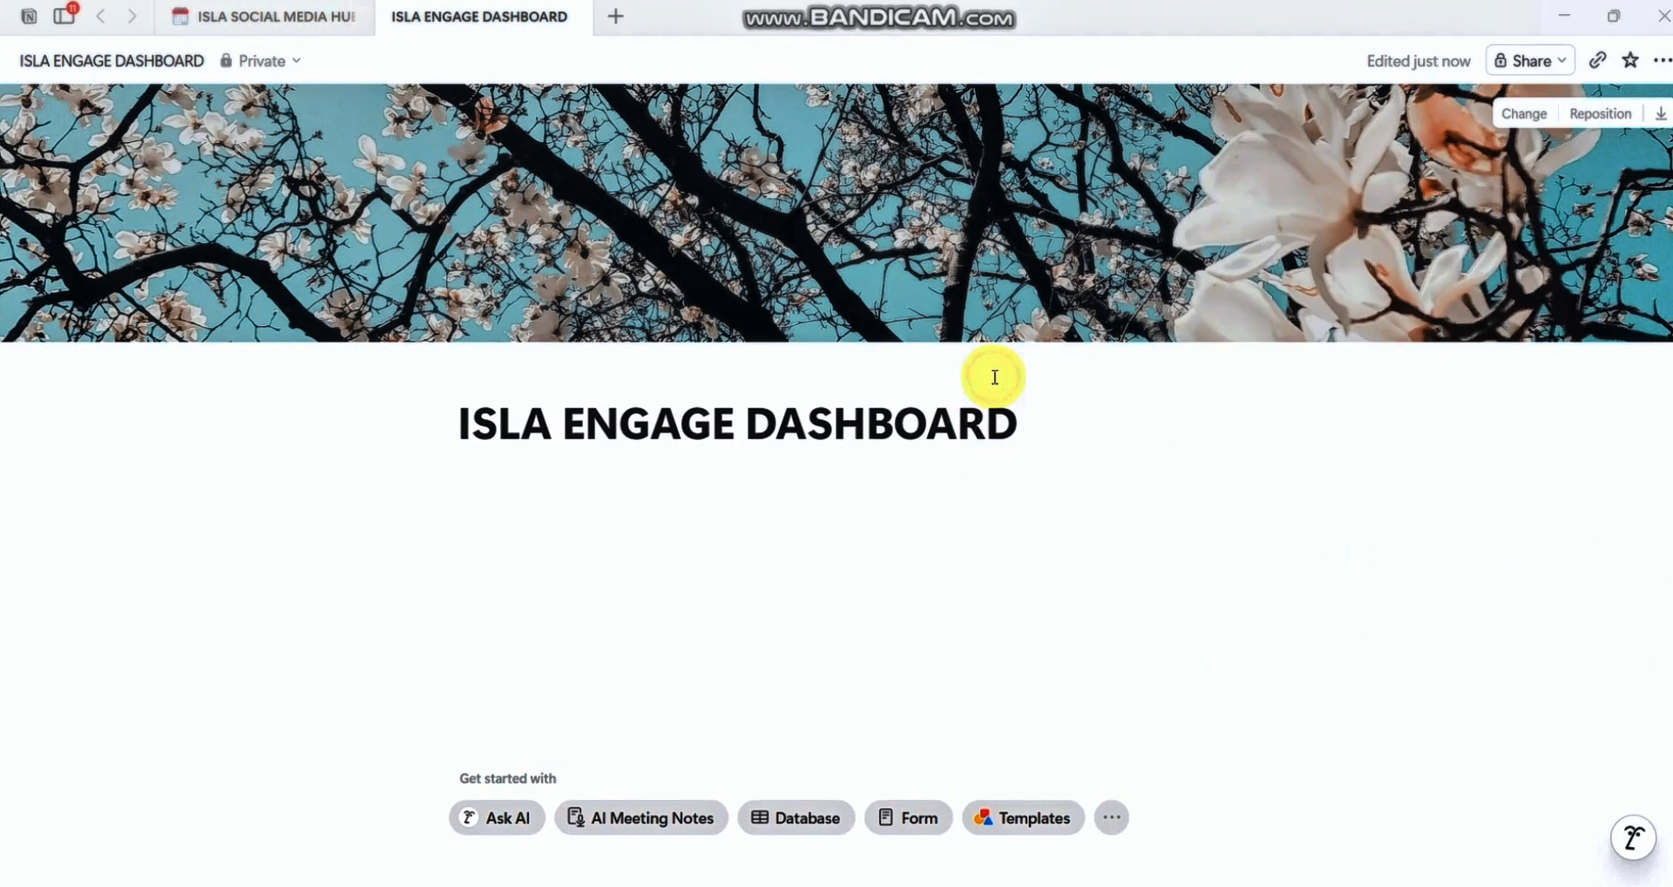
# Step: Reposition the cover image so a higher part of the blossom photo shows, and save the position
pyautogui.click(1586, 121)
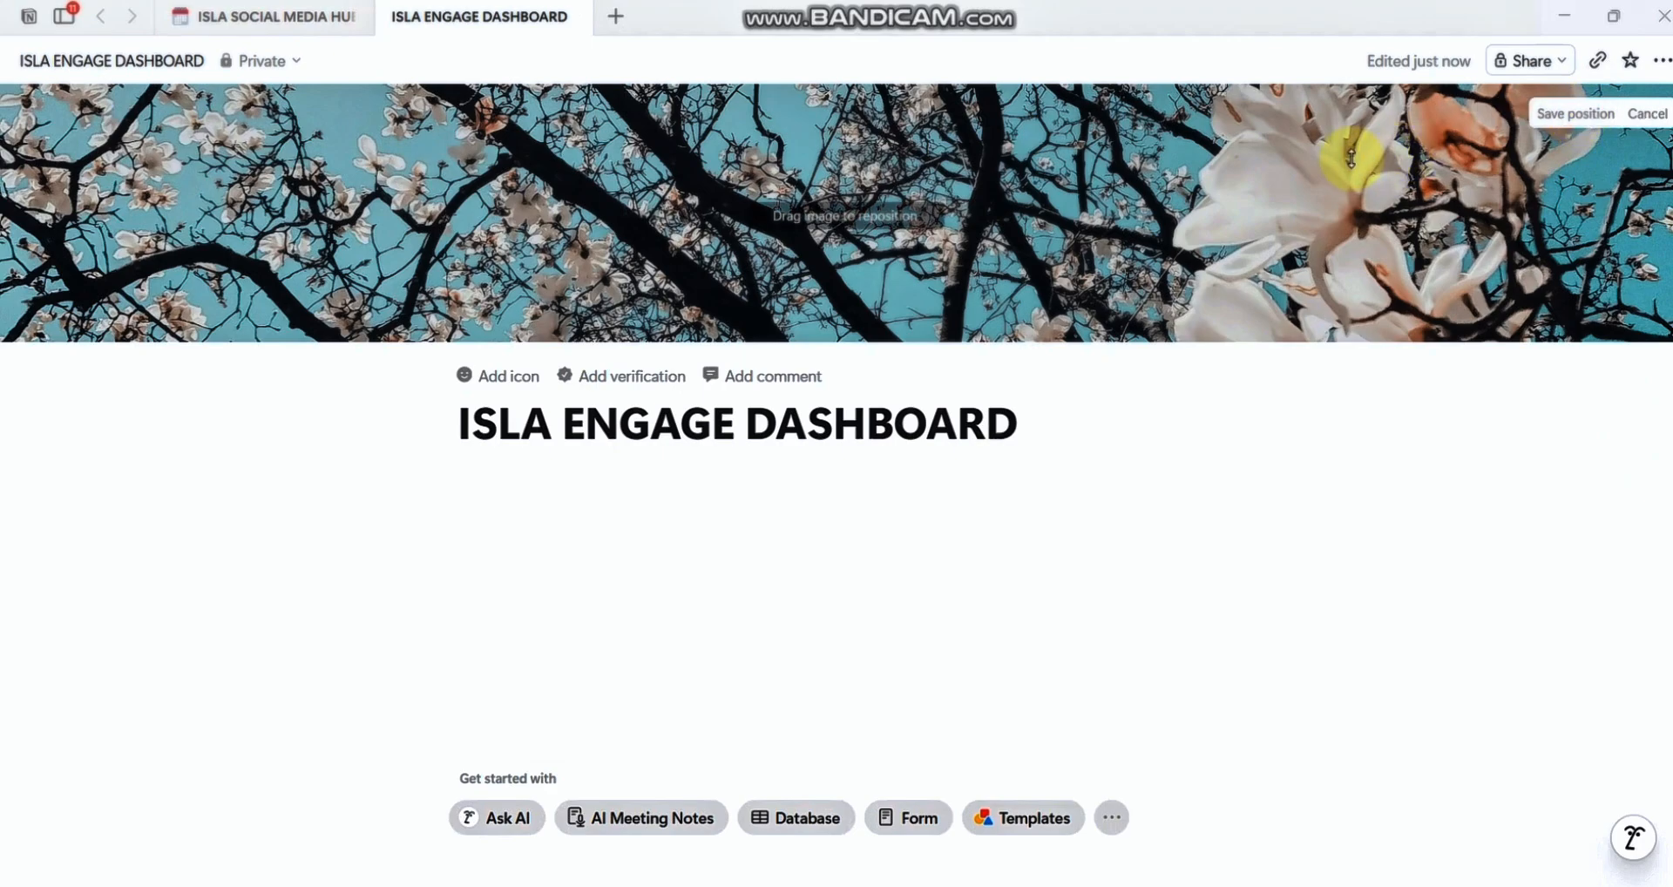
pyautogui.moveTo(1351, 157); pyautogui.dragTo(1358, 871)
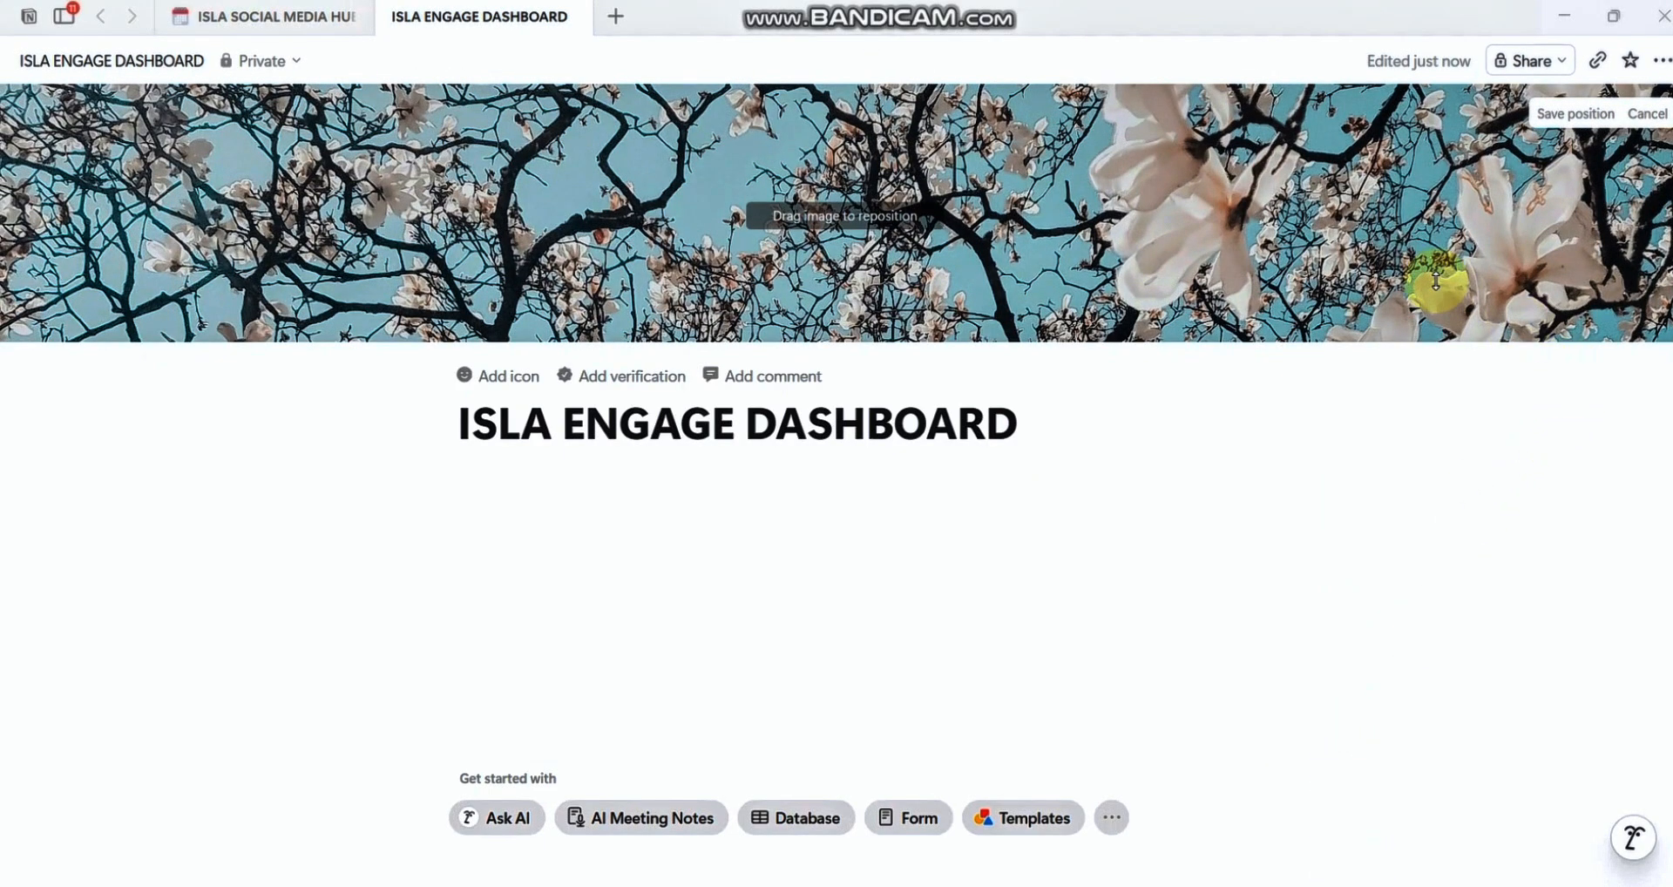
pyautogui.click(1579, 115)
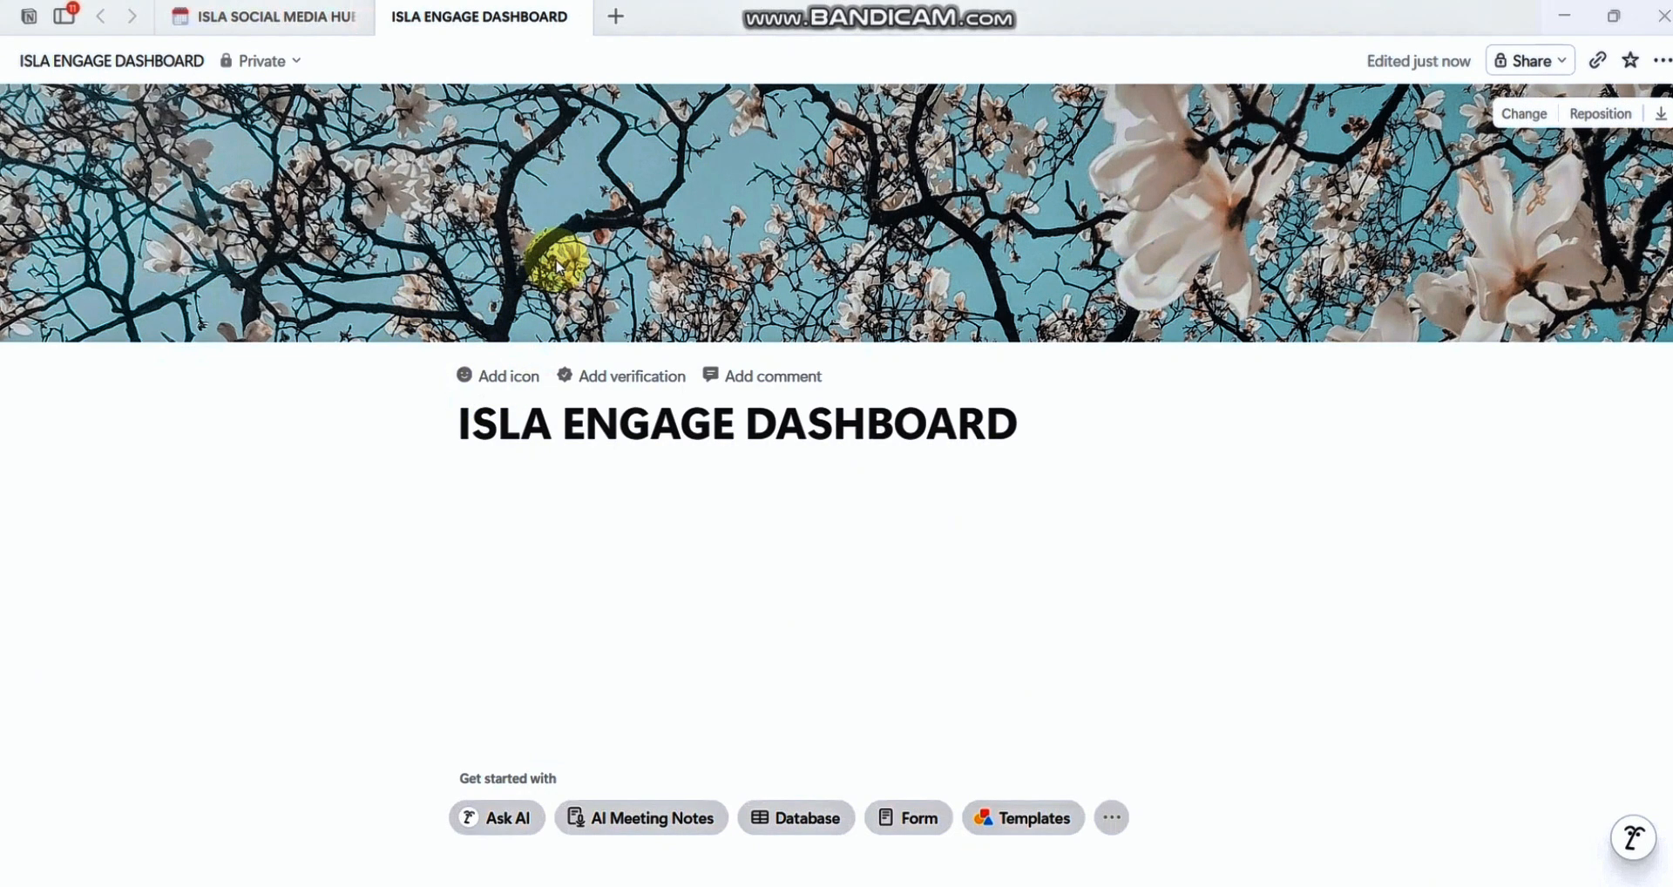
# Step: Add a page icon and set it to the mobile phone with arrow emoji
pyautogui.click(475, 382)
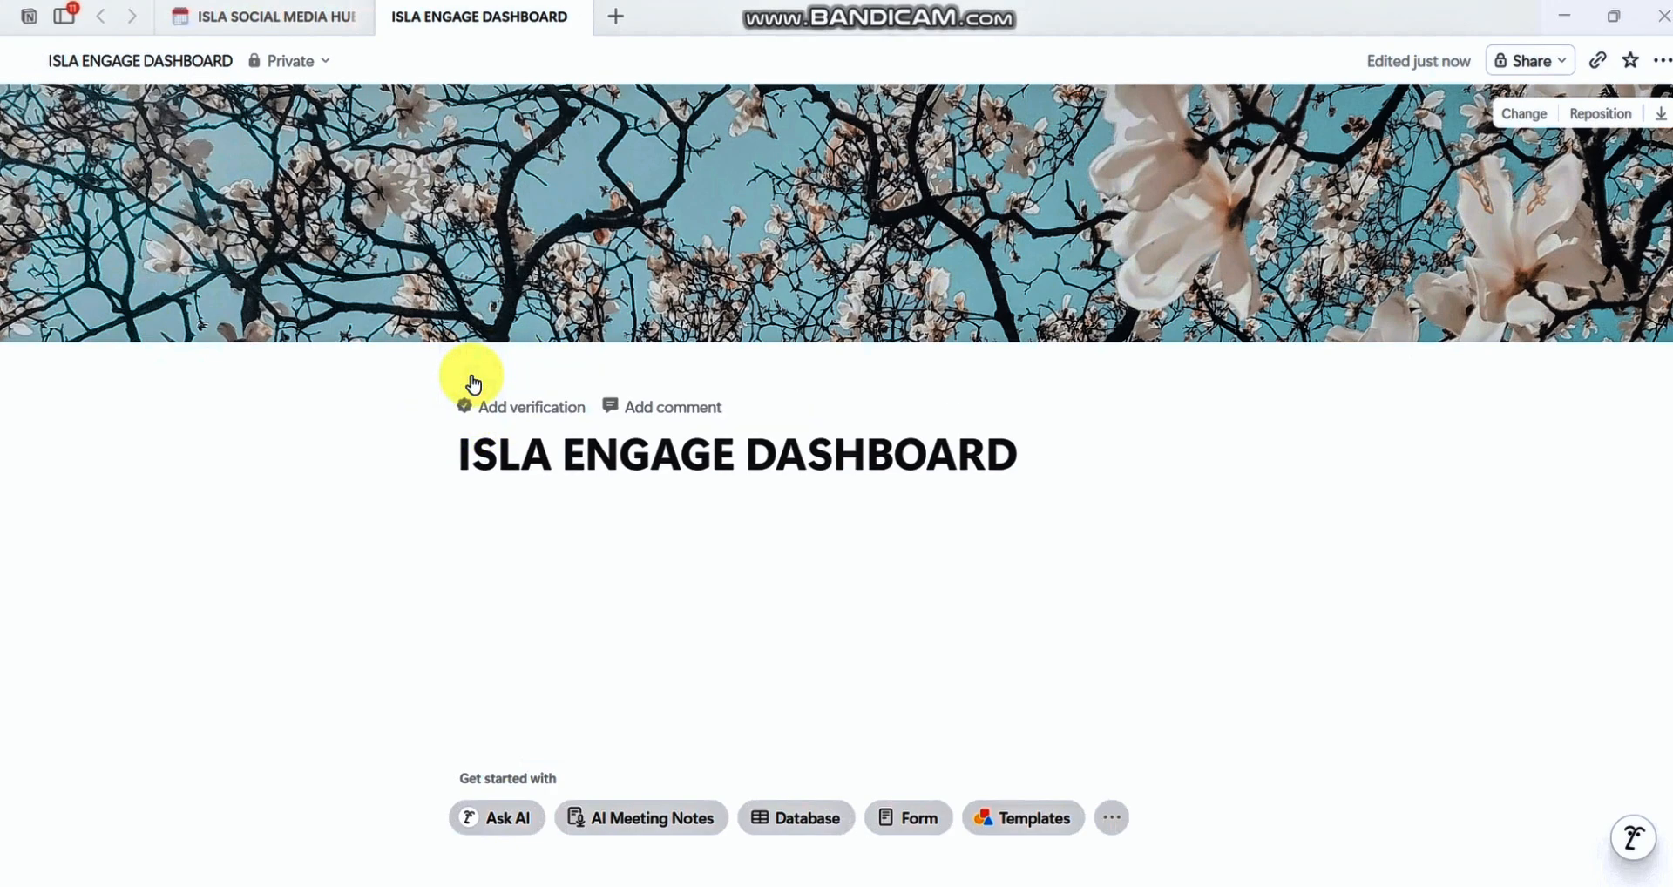
pyautogui.click(472, 375)
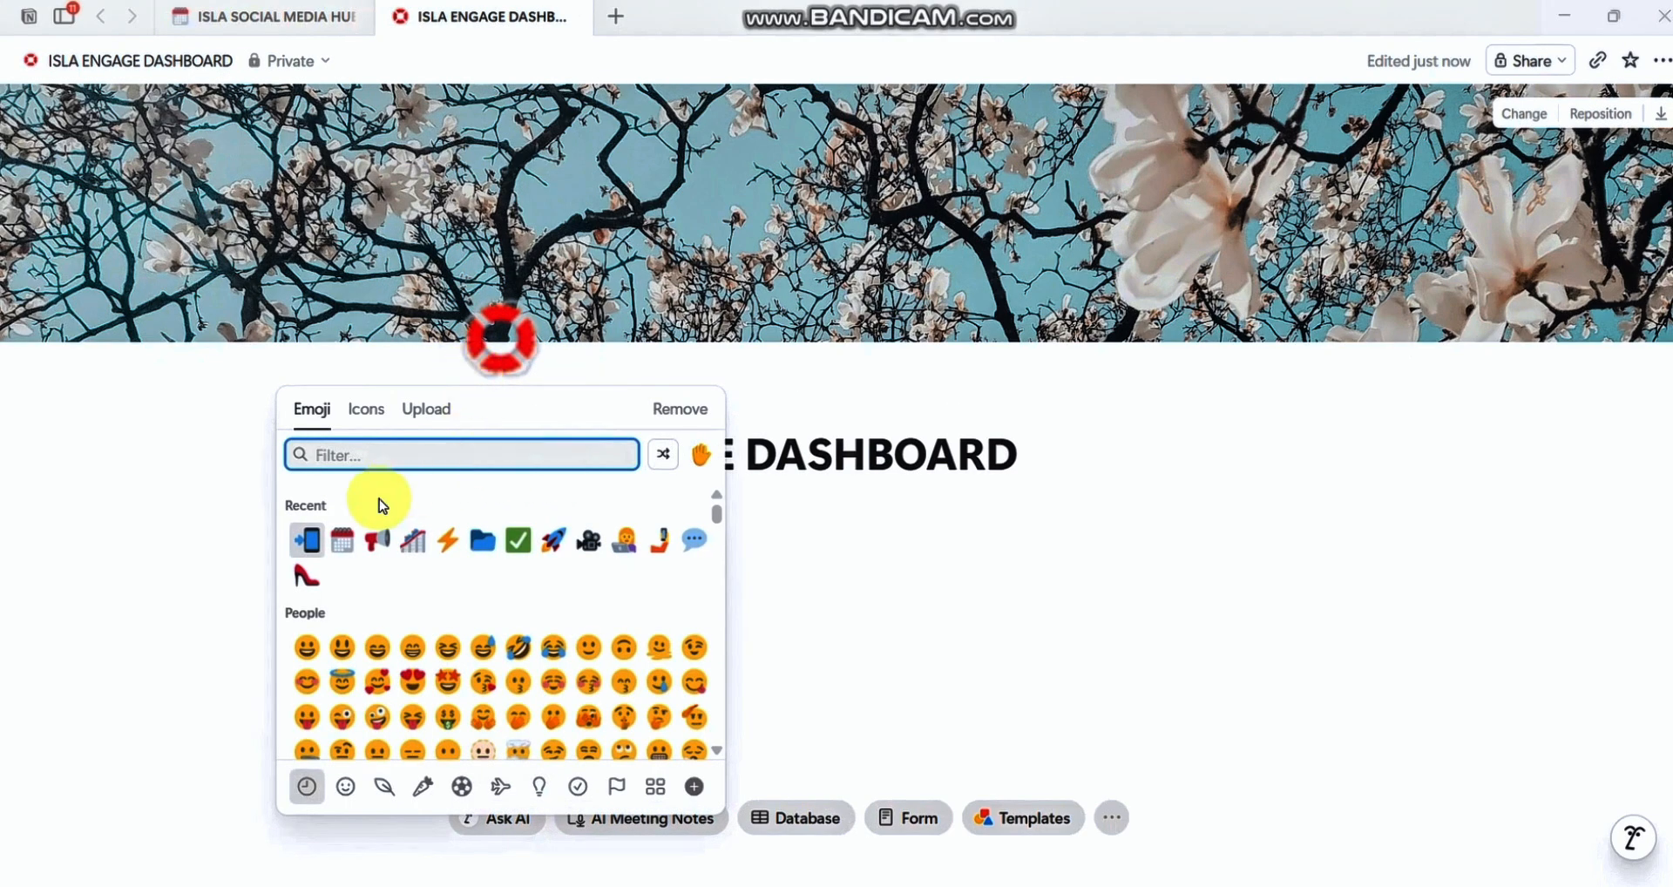
pyautogui.click(314, 542)
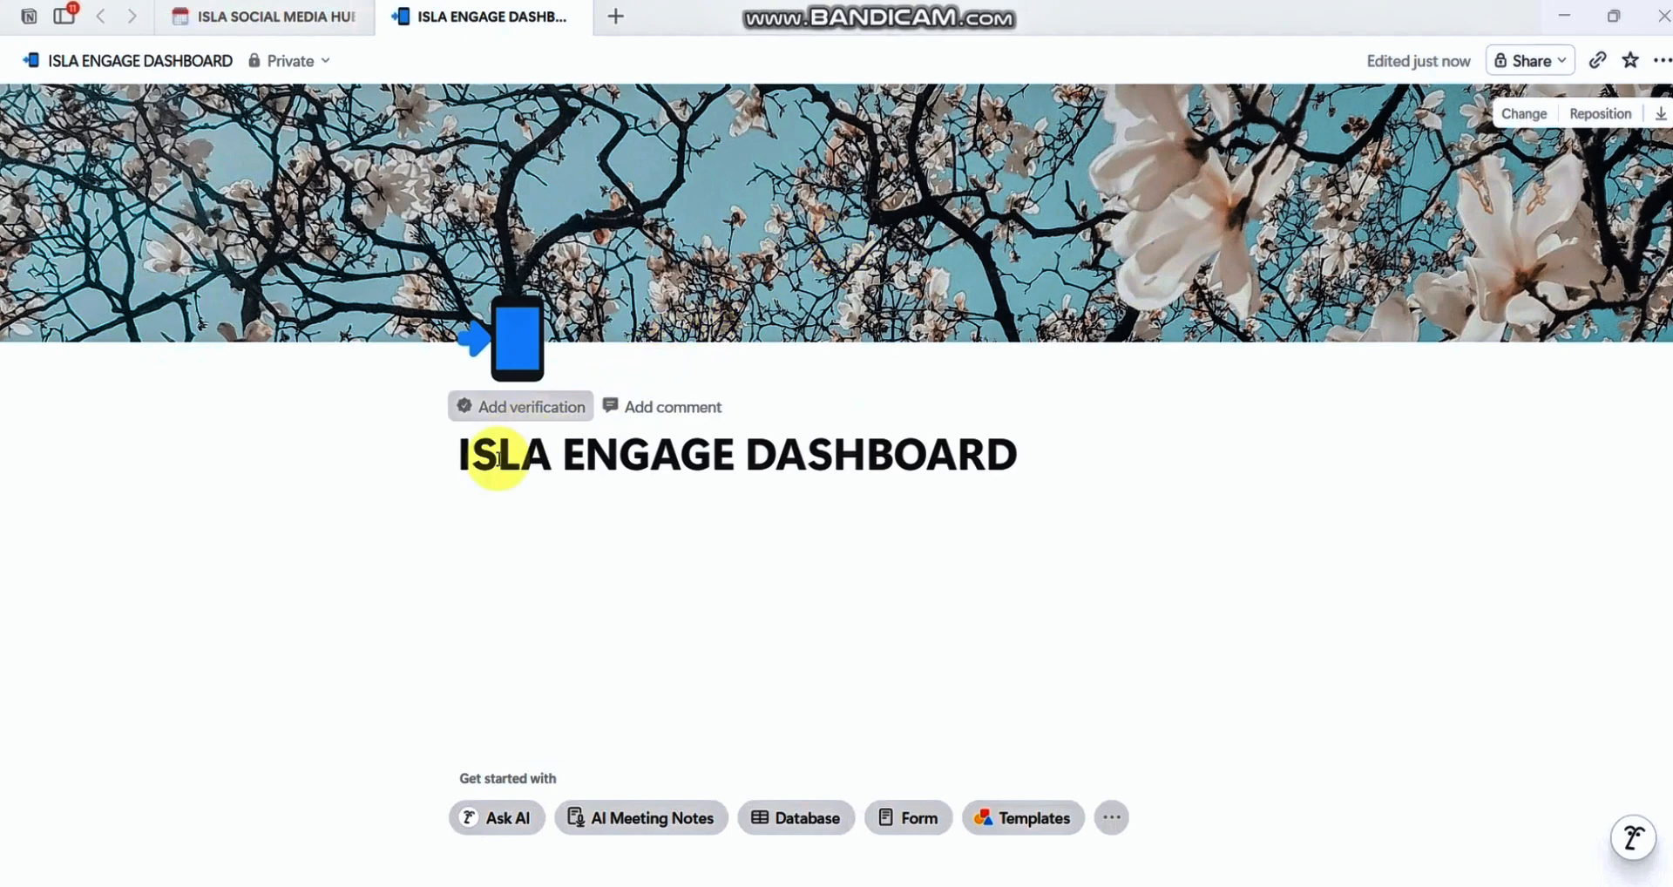
# Step: Insert a 2 columns layout below the page title
pyautogui.click(494, 484)
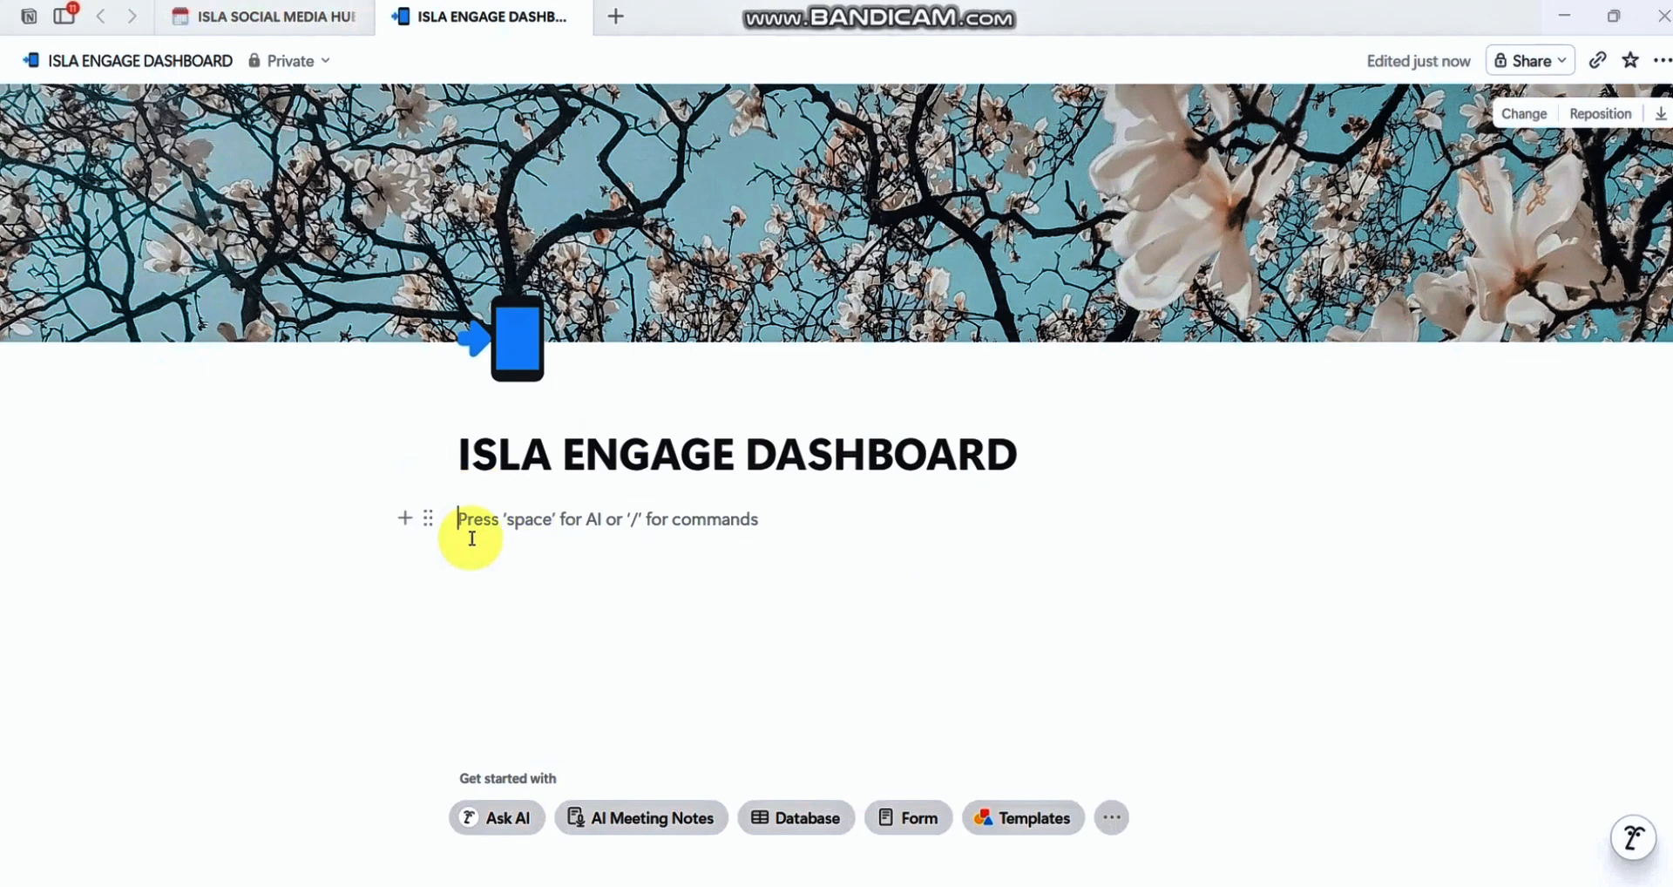
pyautogui.write('/')
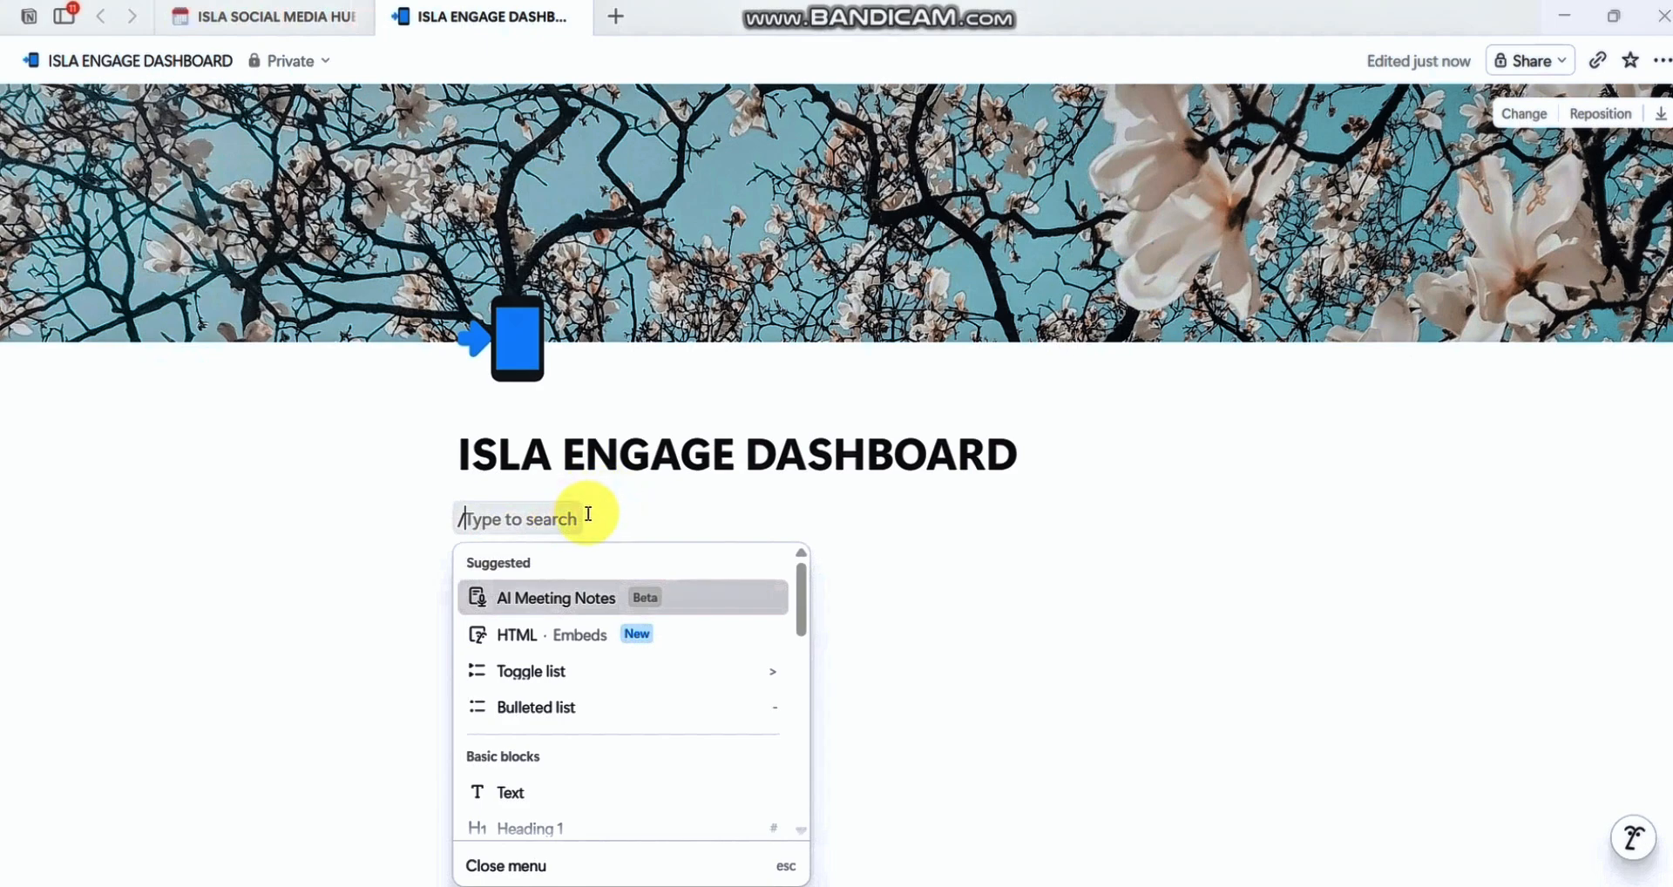
pyautogui.write('2')
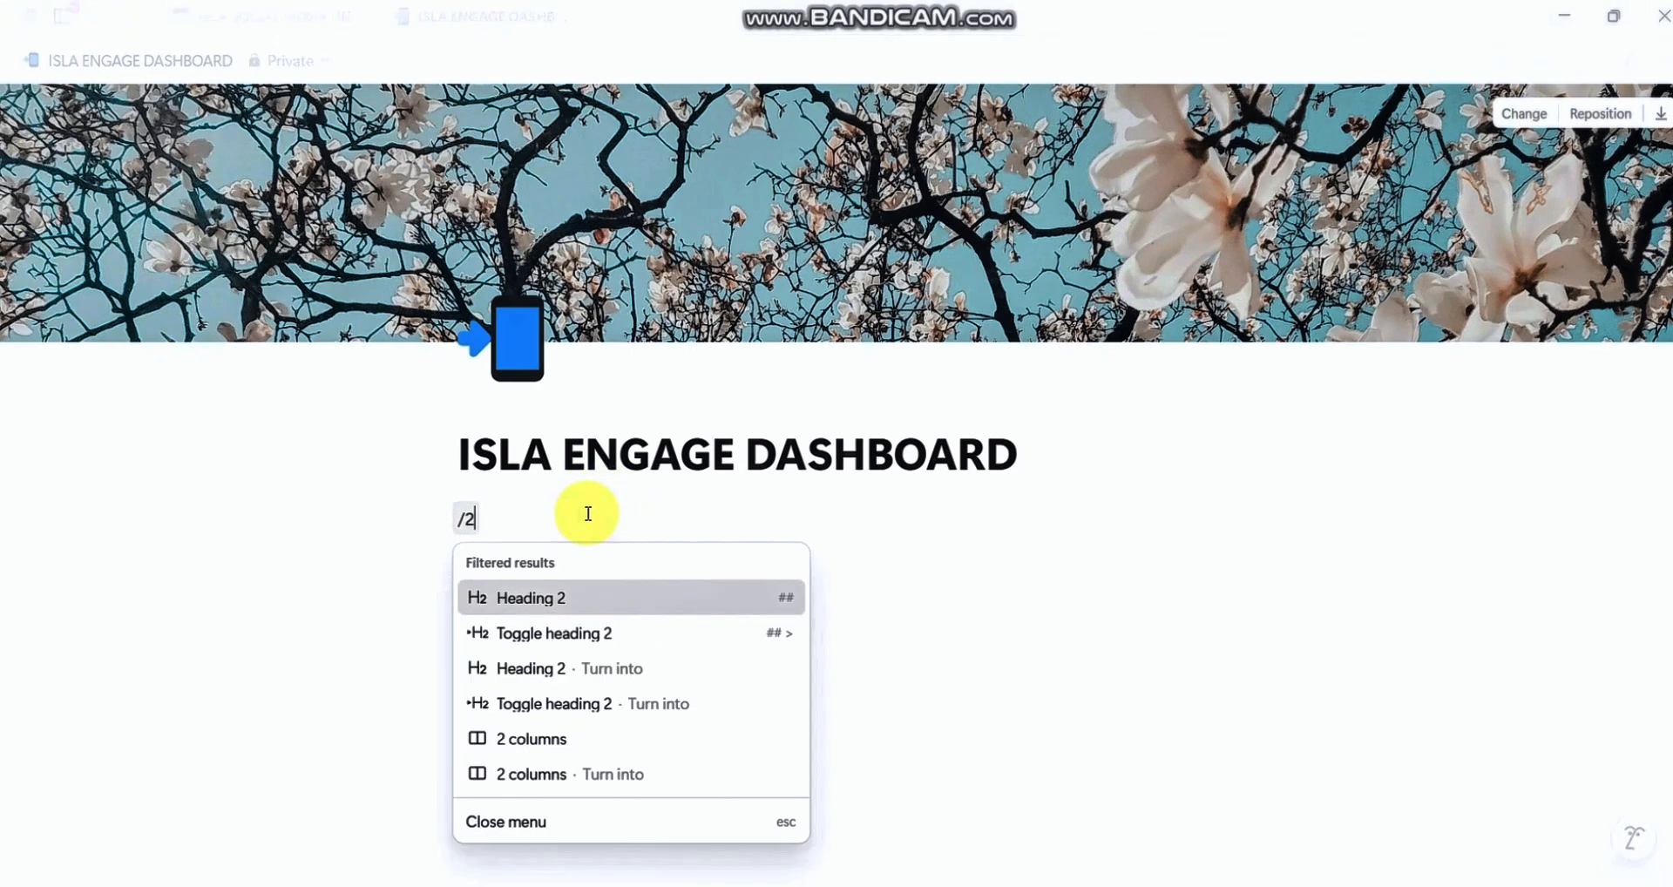
pyautogui.press('BackSpace')
pyautogui.write('COL')
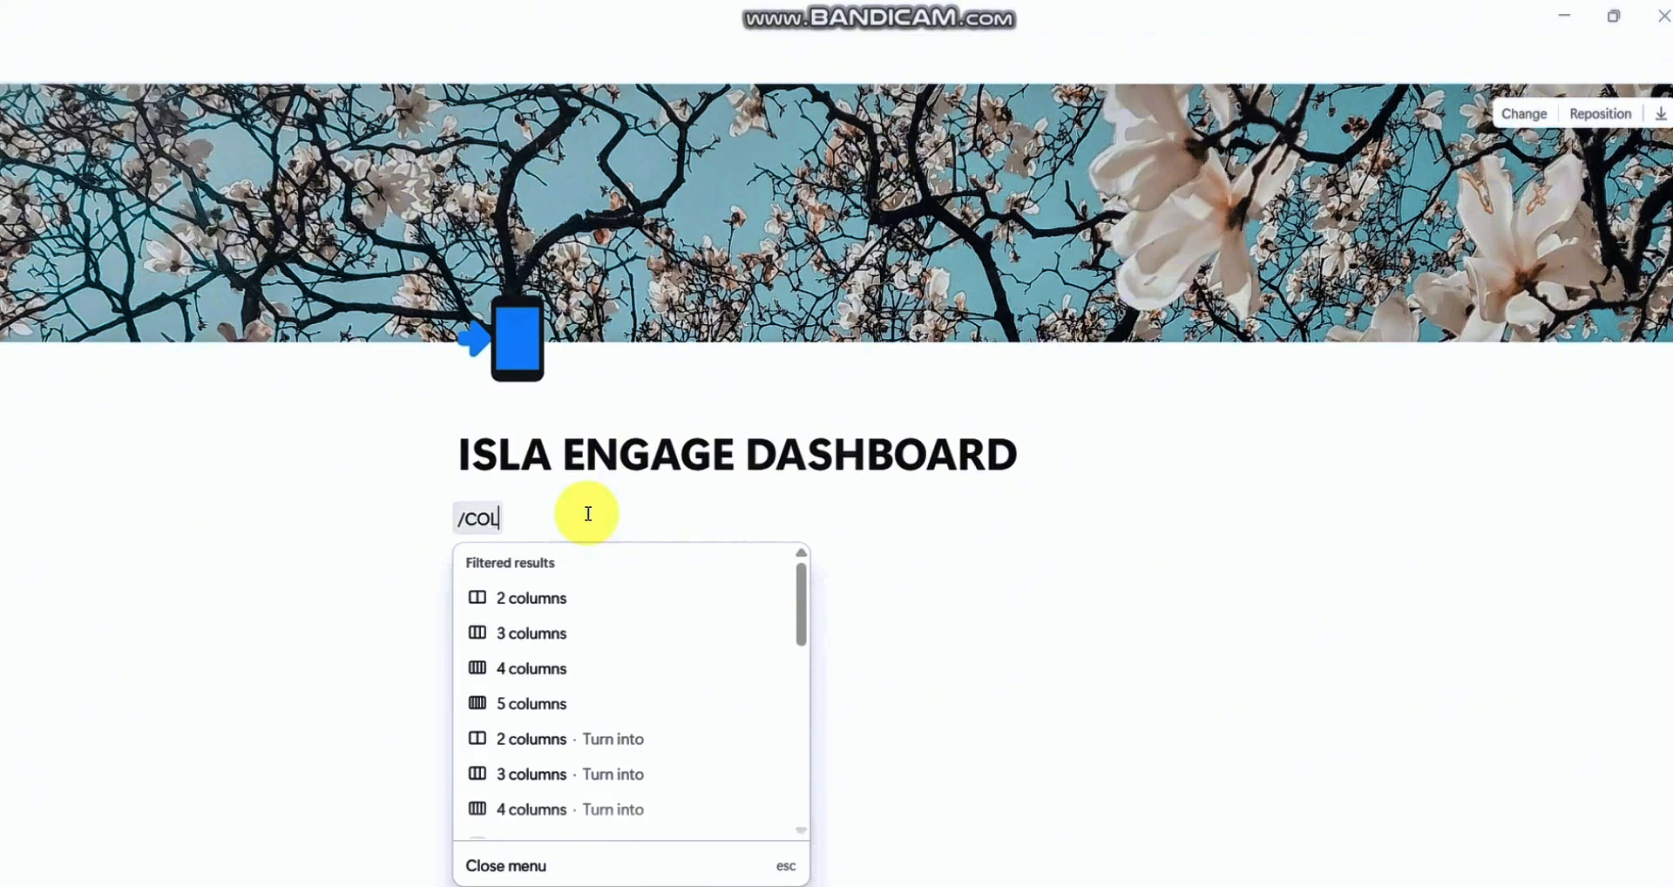
pyautogui.click(545, 600)
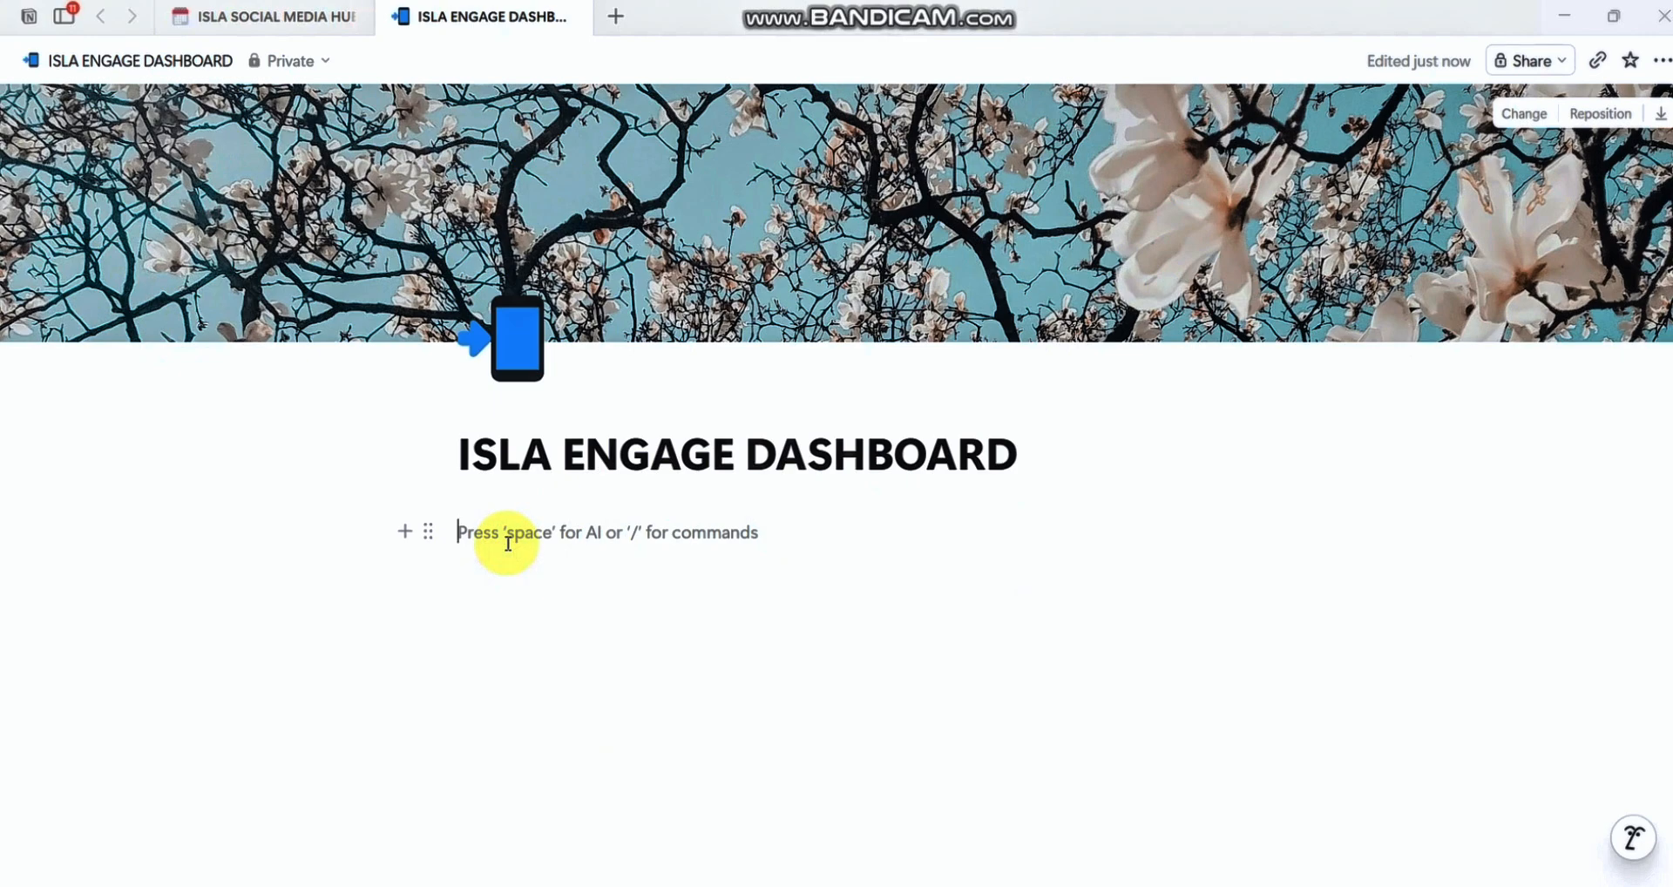
# Step: Insert a Calendar view database in the second column of the layout
pyautogui.write('/')
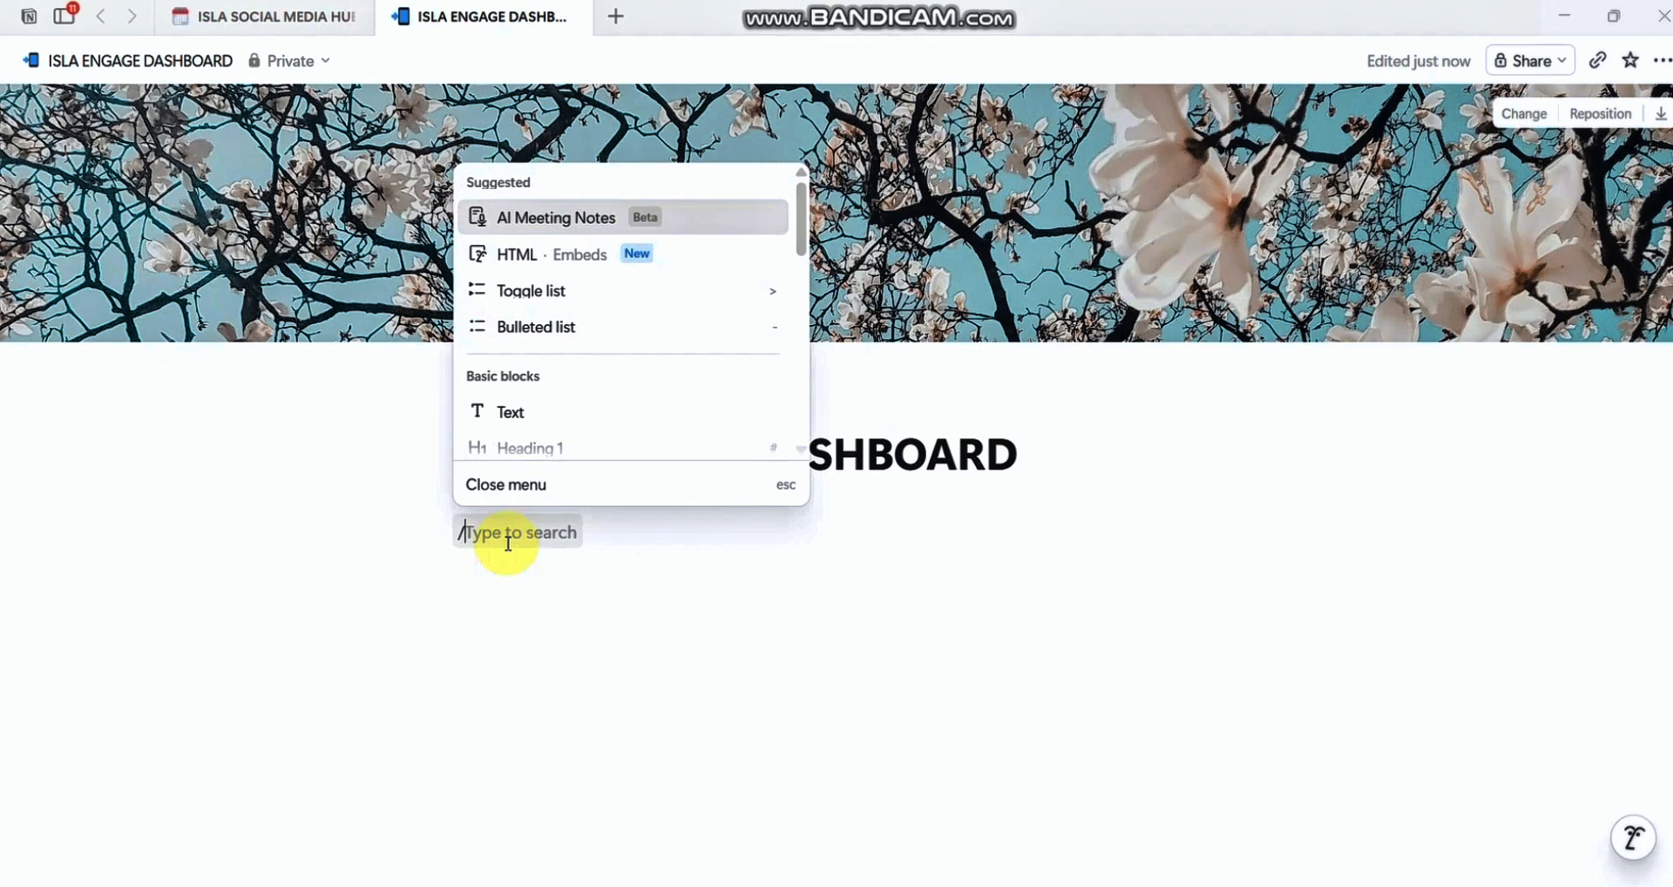
pyautogui.click(992, 545)
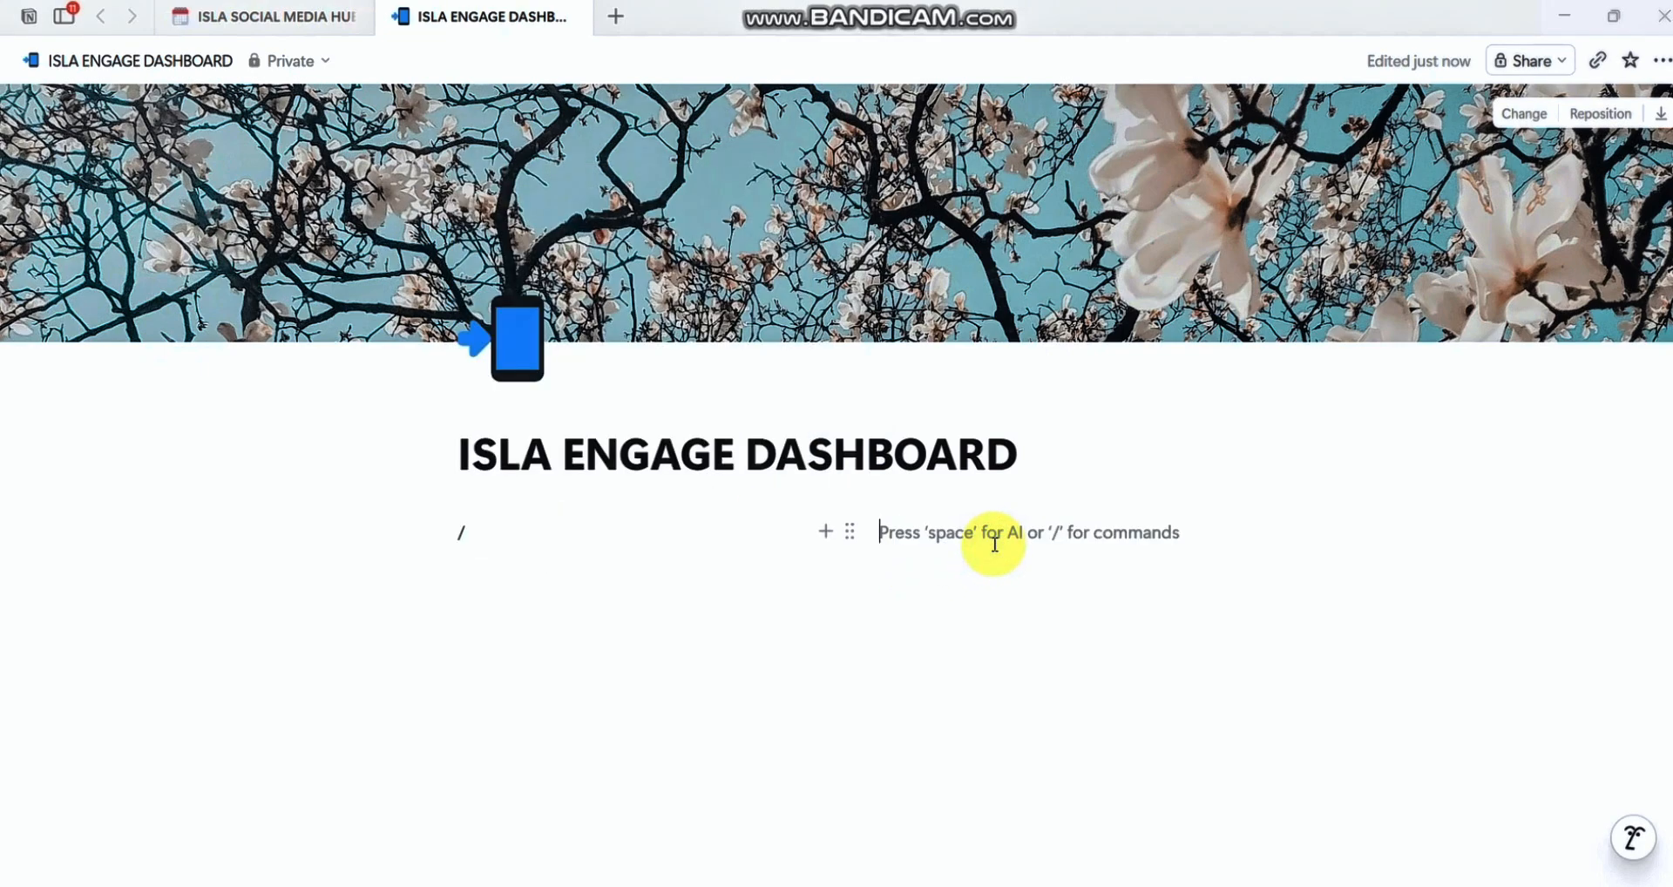
pyautogui.write('/')
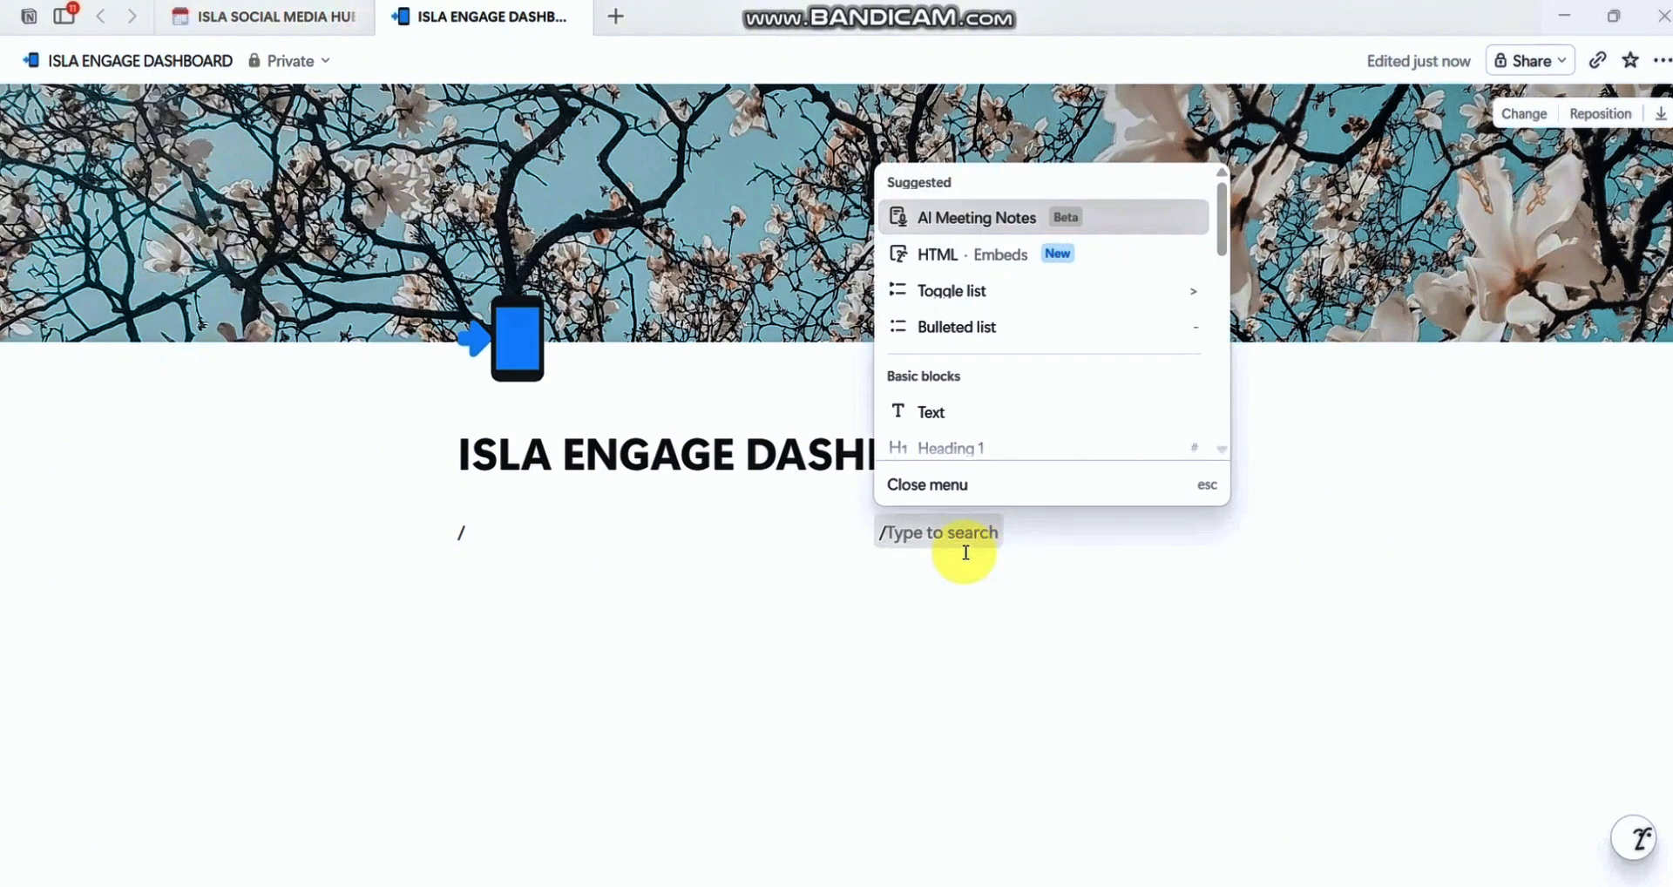
pyautogui.write('CAL')
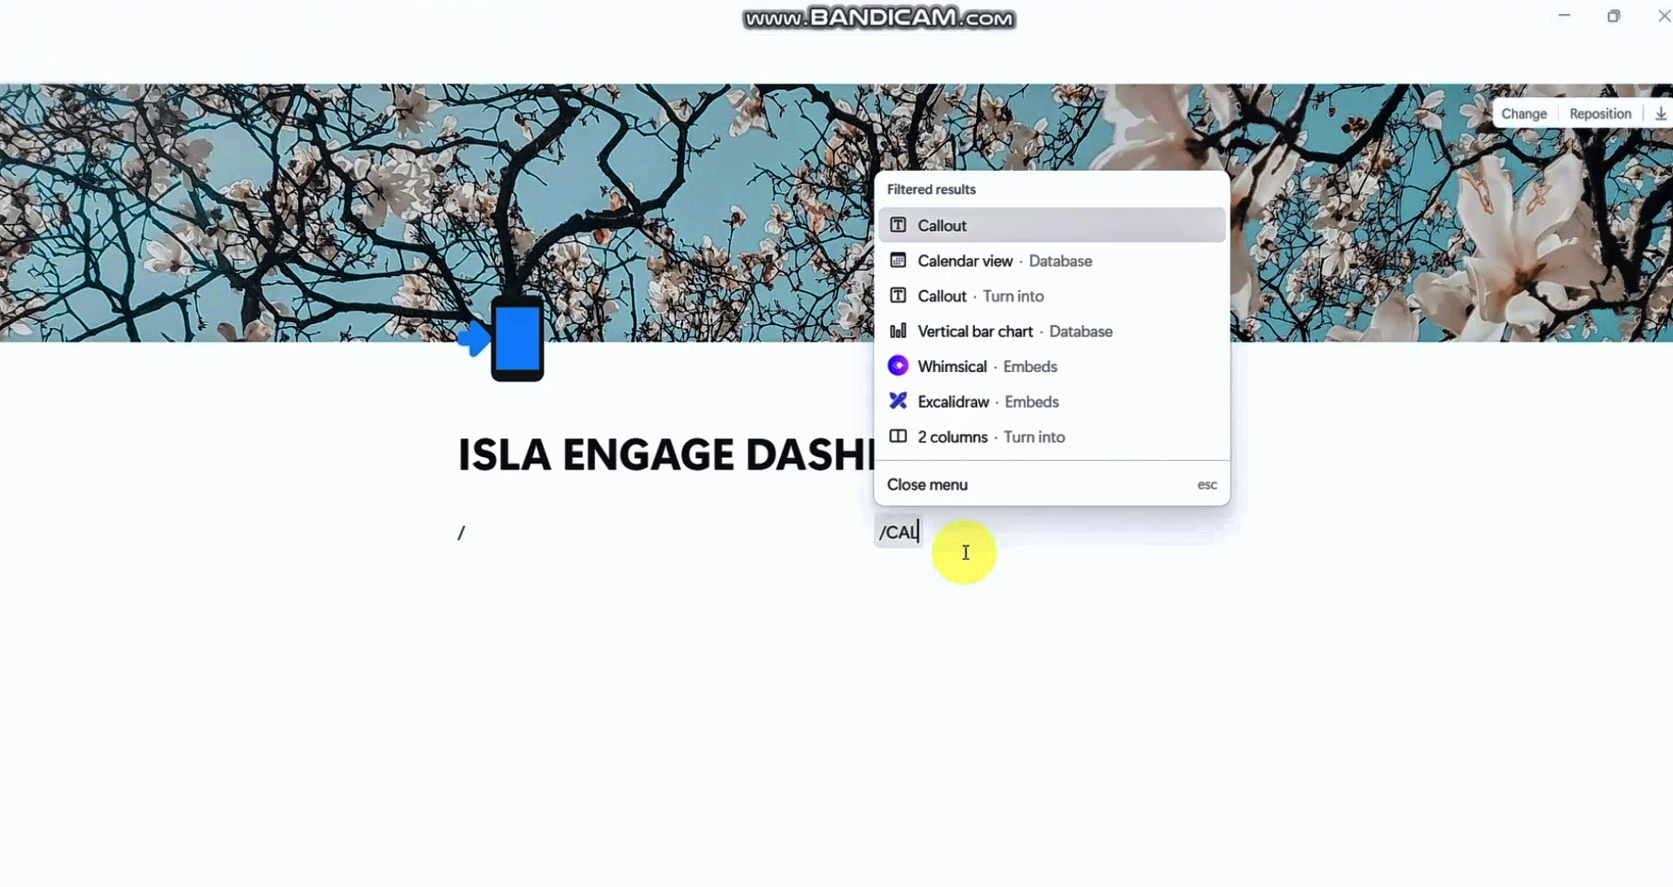
pyautogui.click(1017, 264)
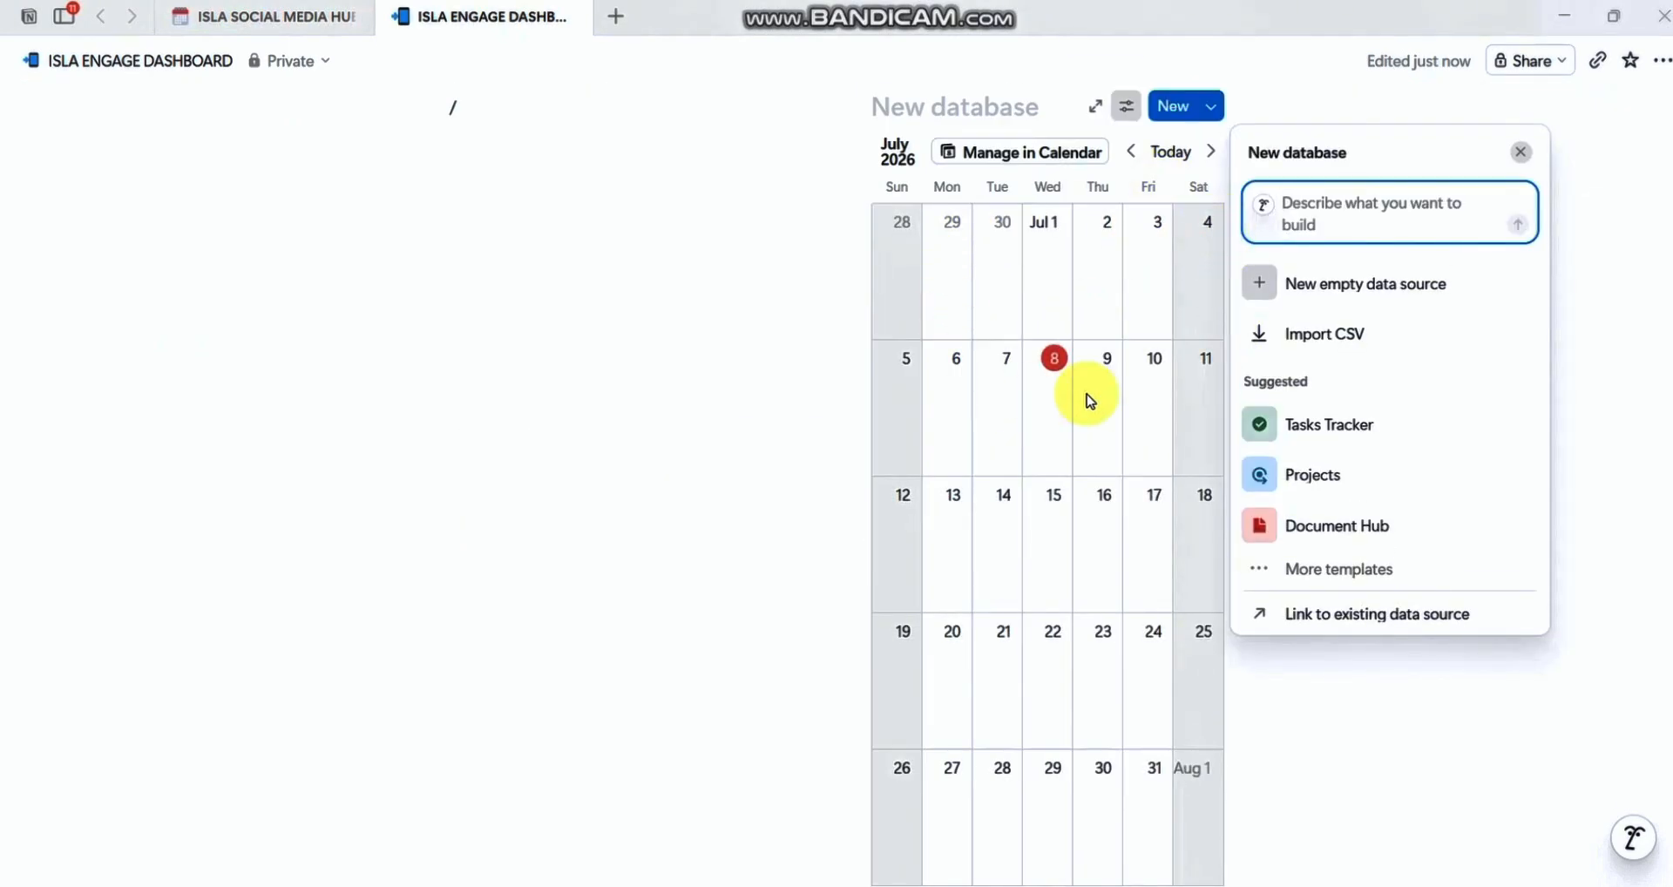
# Step: Remove the stray slash from the first column and insert an Image block there
pyautogui.click(404, 118)
pyautogui.click(462, 112)
pyautogui.scroll(1, 462, 111)
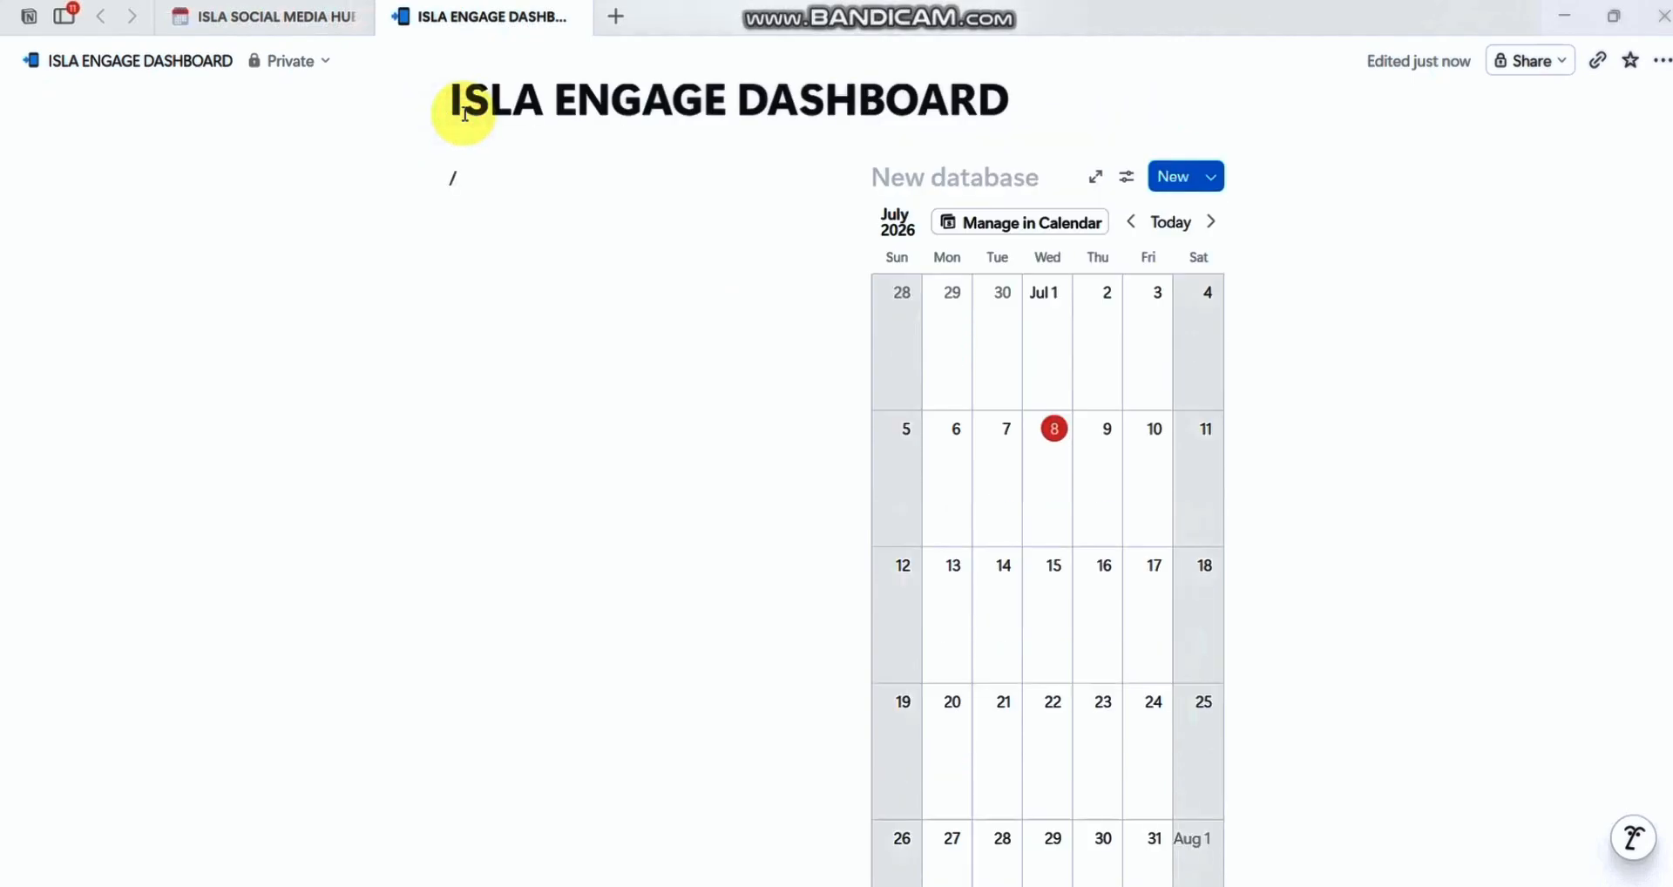
pyautogui.press('BackSpace')
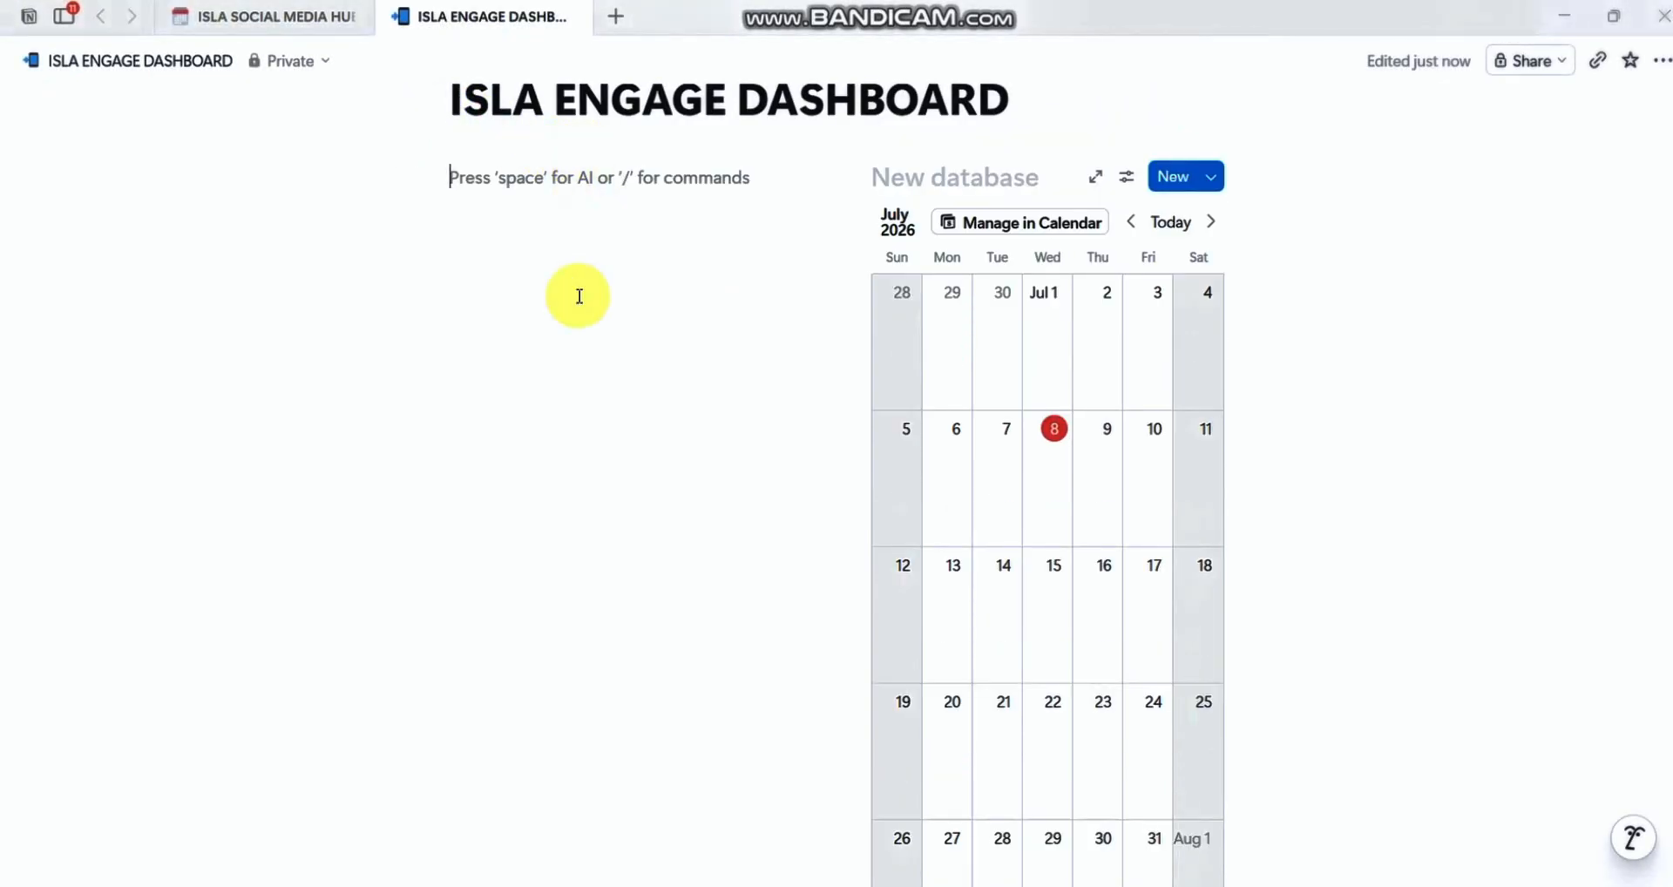
pyautogui.write('/')
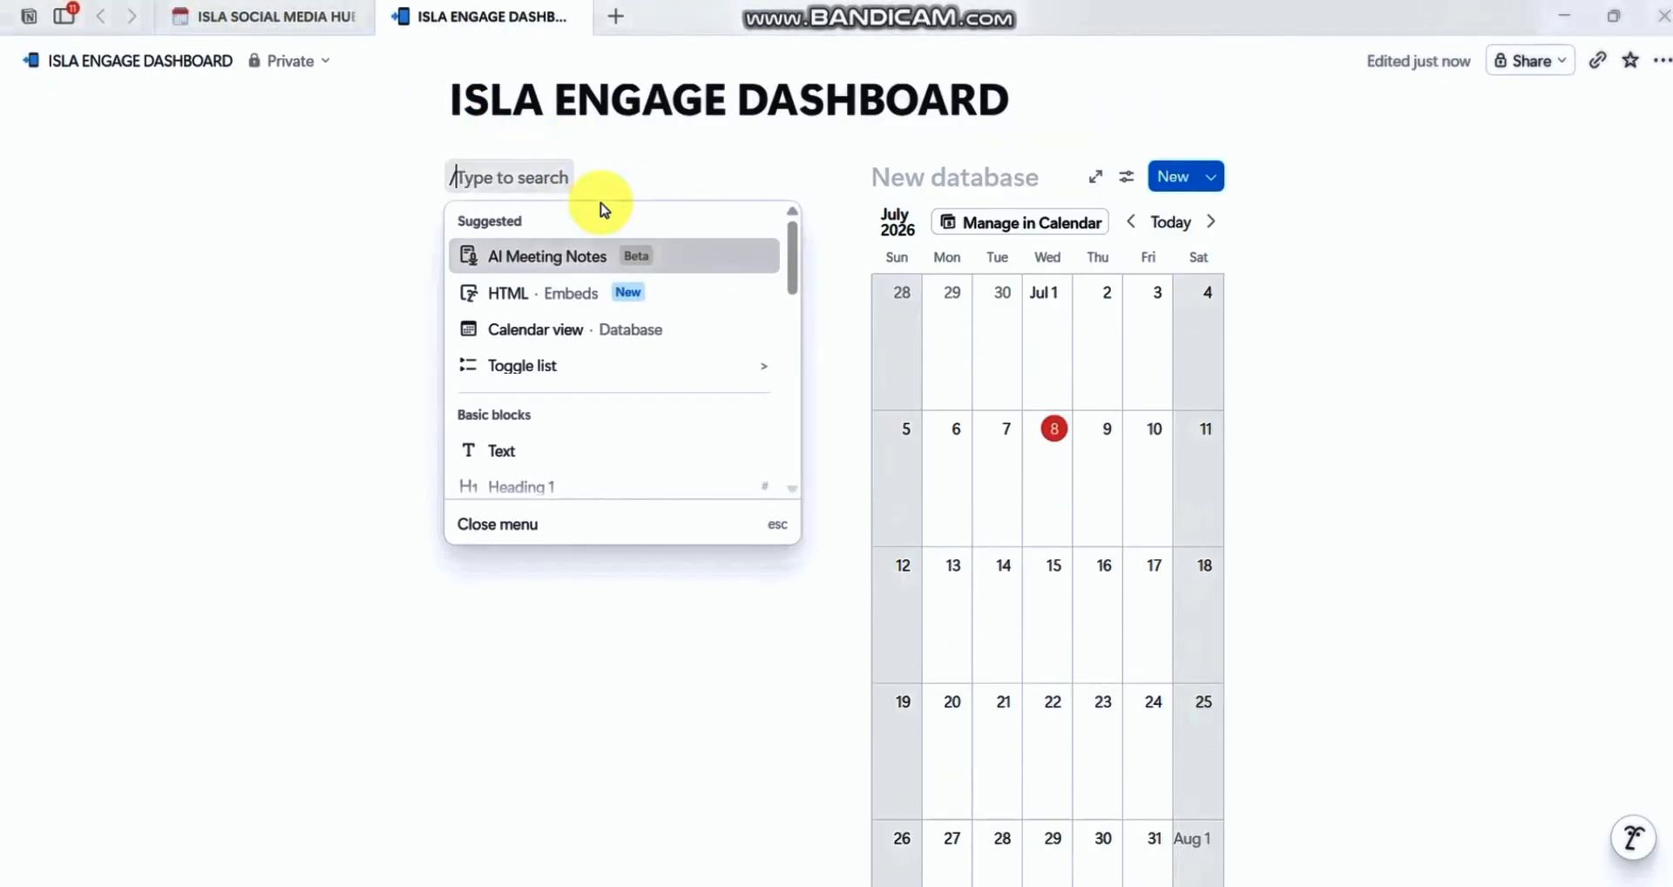
pyautogui.write('IMAGE')
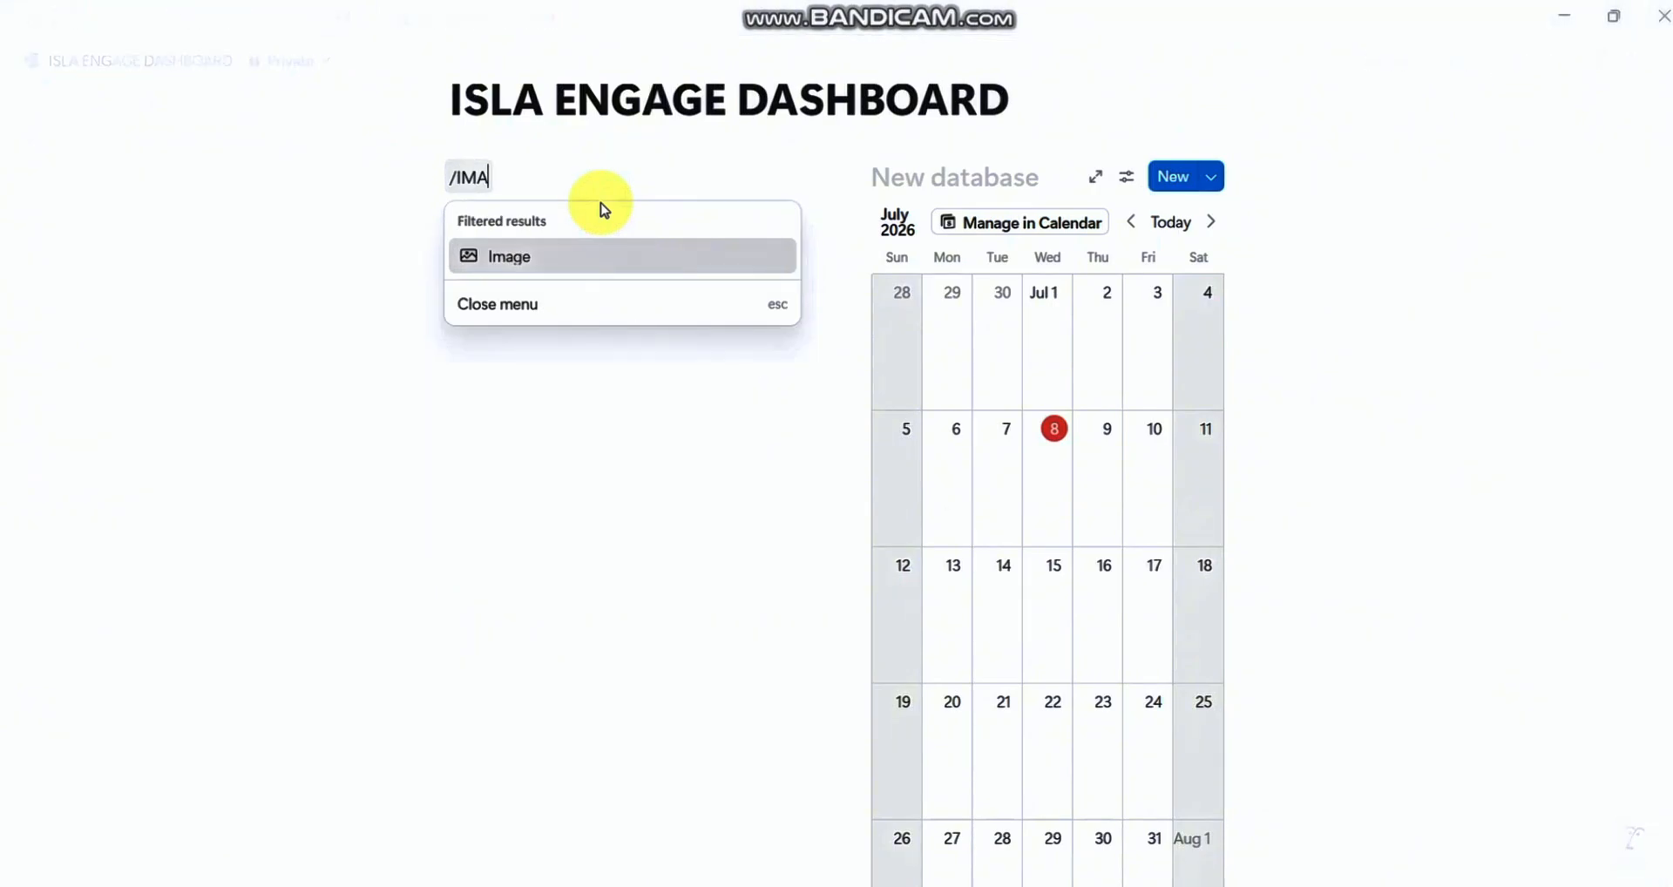
pyautogui.click(609, 268)
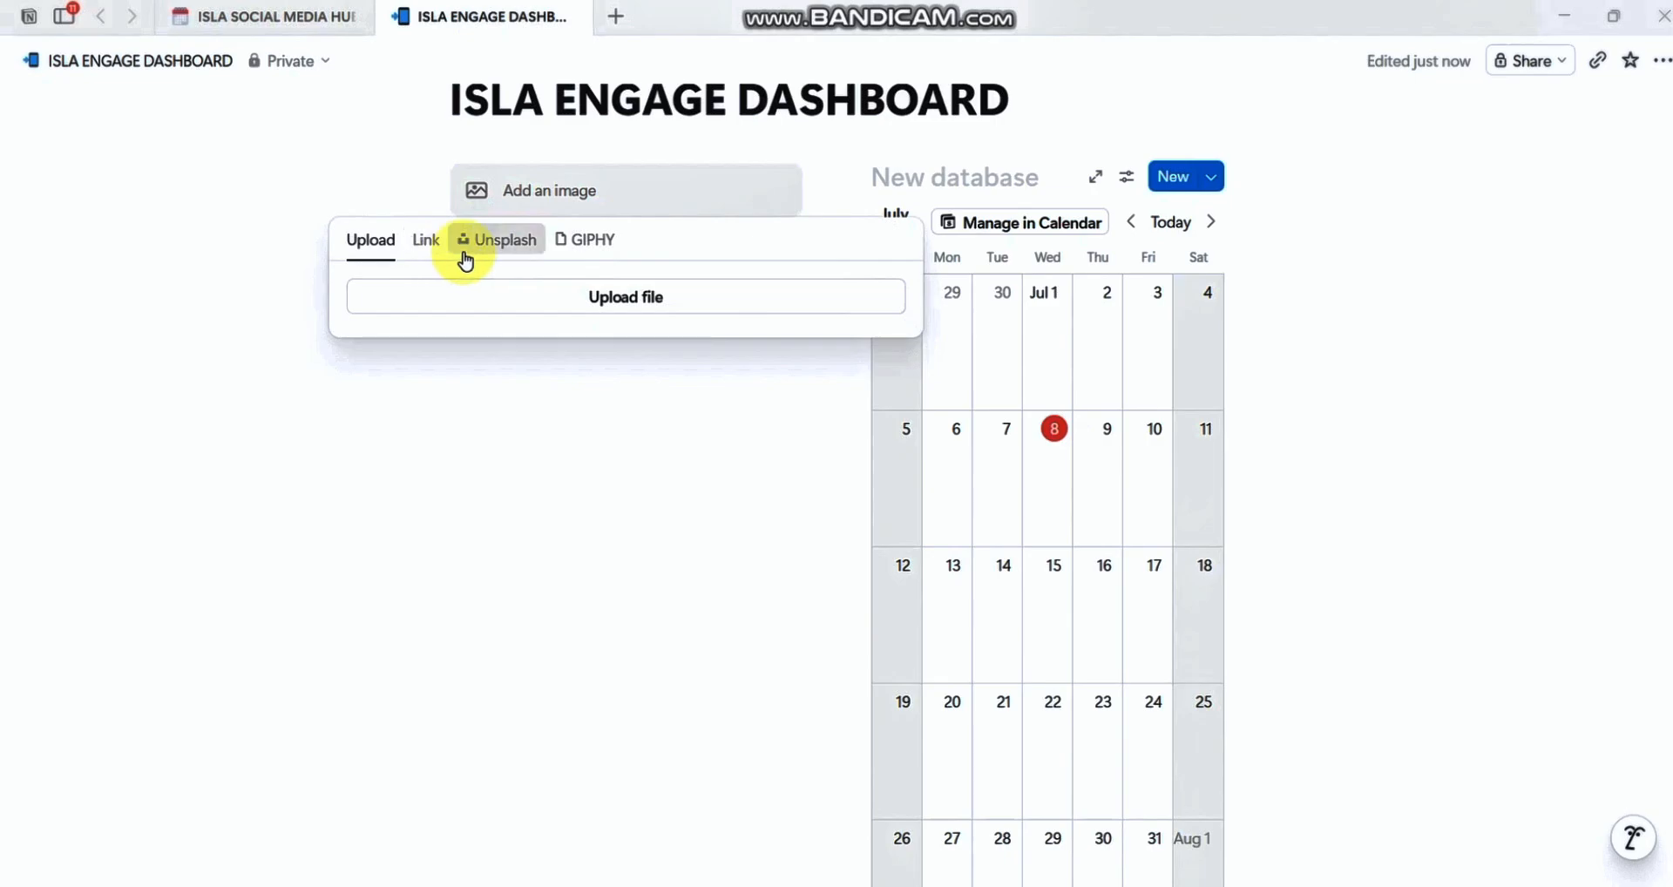
# Step: Try to upload the TERRACOTTA image from the Downloads folder into the image block
pyautogui.click(514, 301)
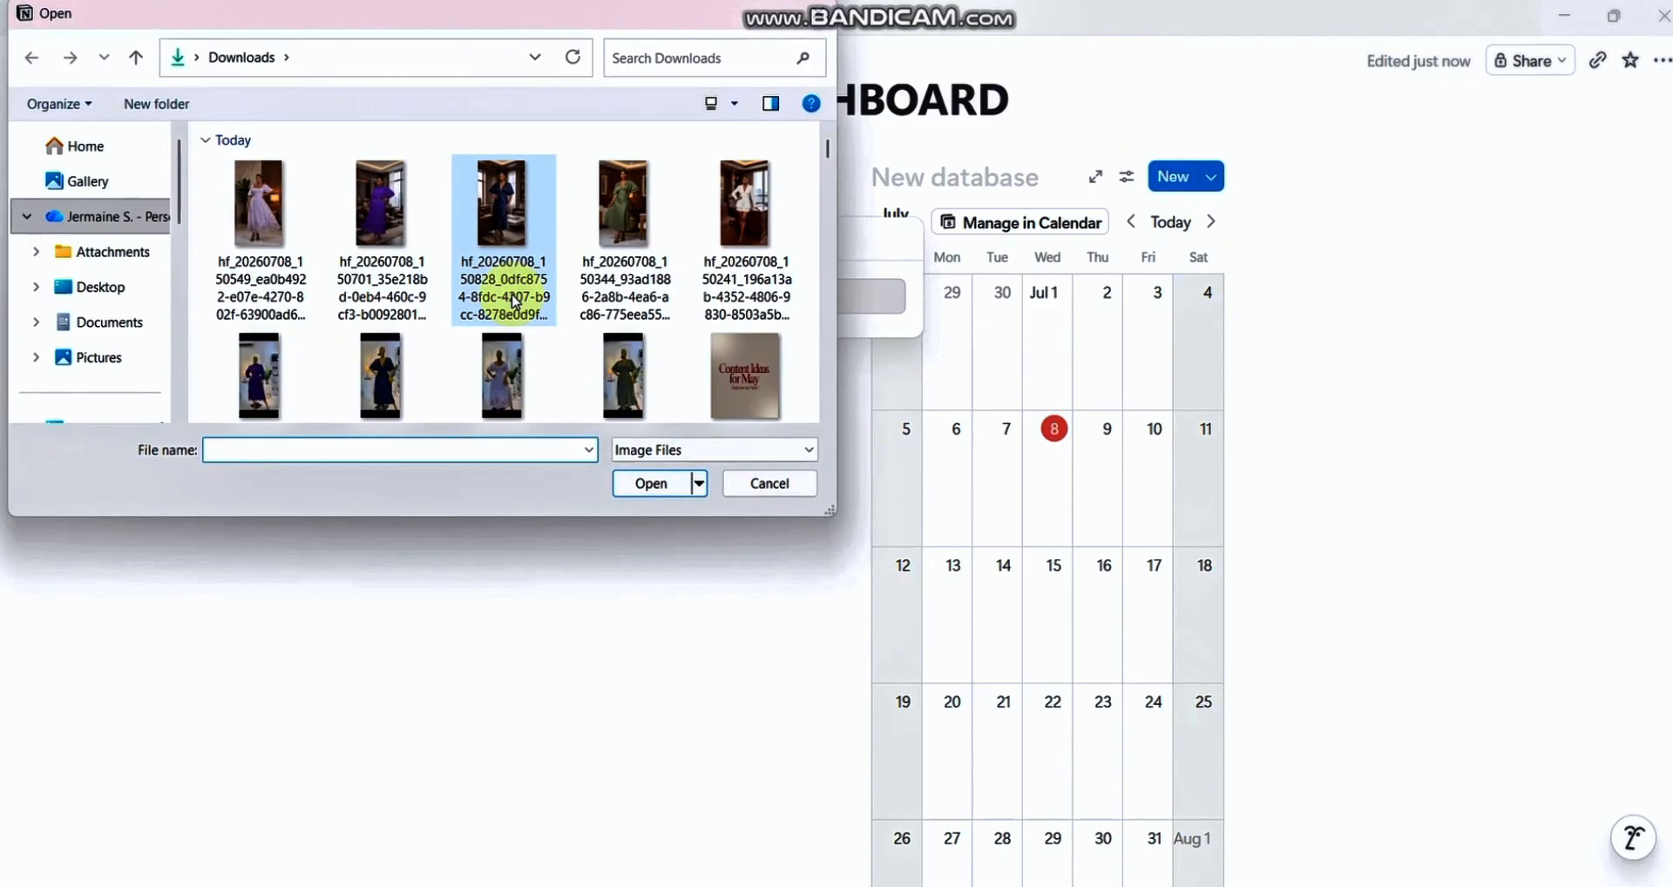
pyautogui.scroll(-5, 383, 289)
pyautogui.scroll(-3, 382, 284)
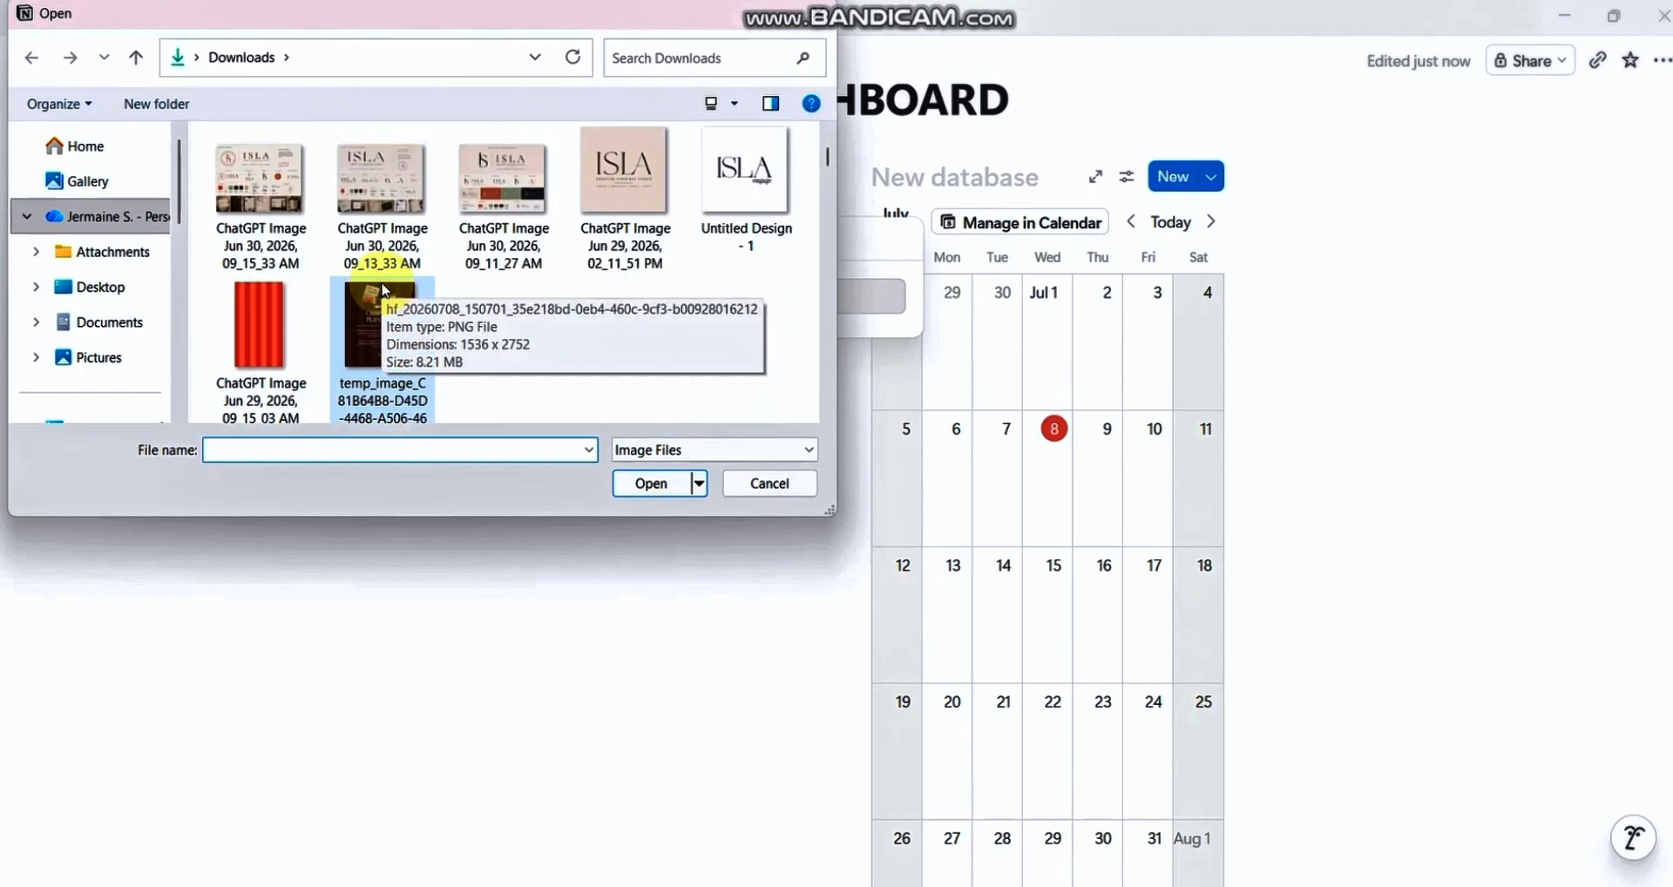
pyautogui.scroll(1, 382, 284)
pyautogui.scroll(-1, 381, 284)
pyautogui.scroll(-2, 382, 284)
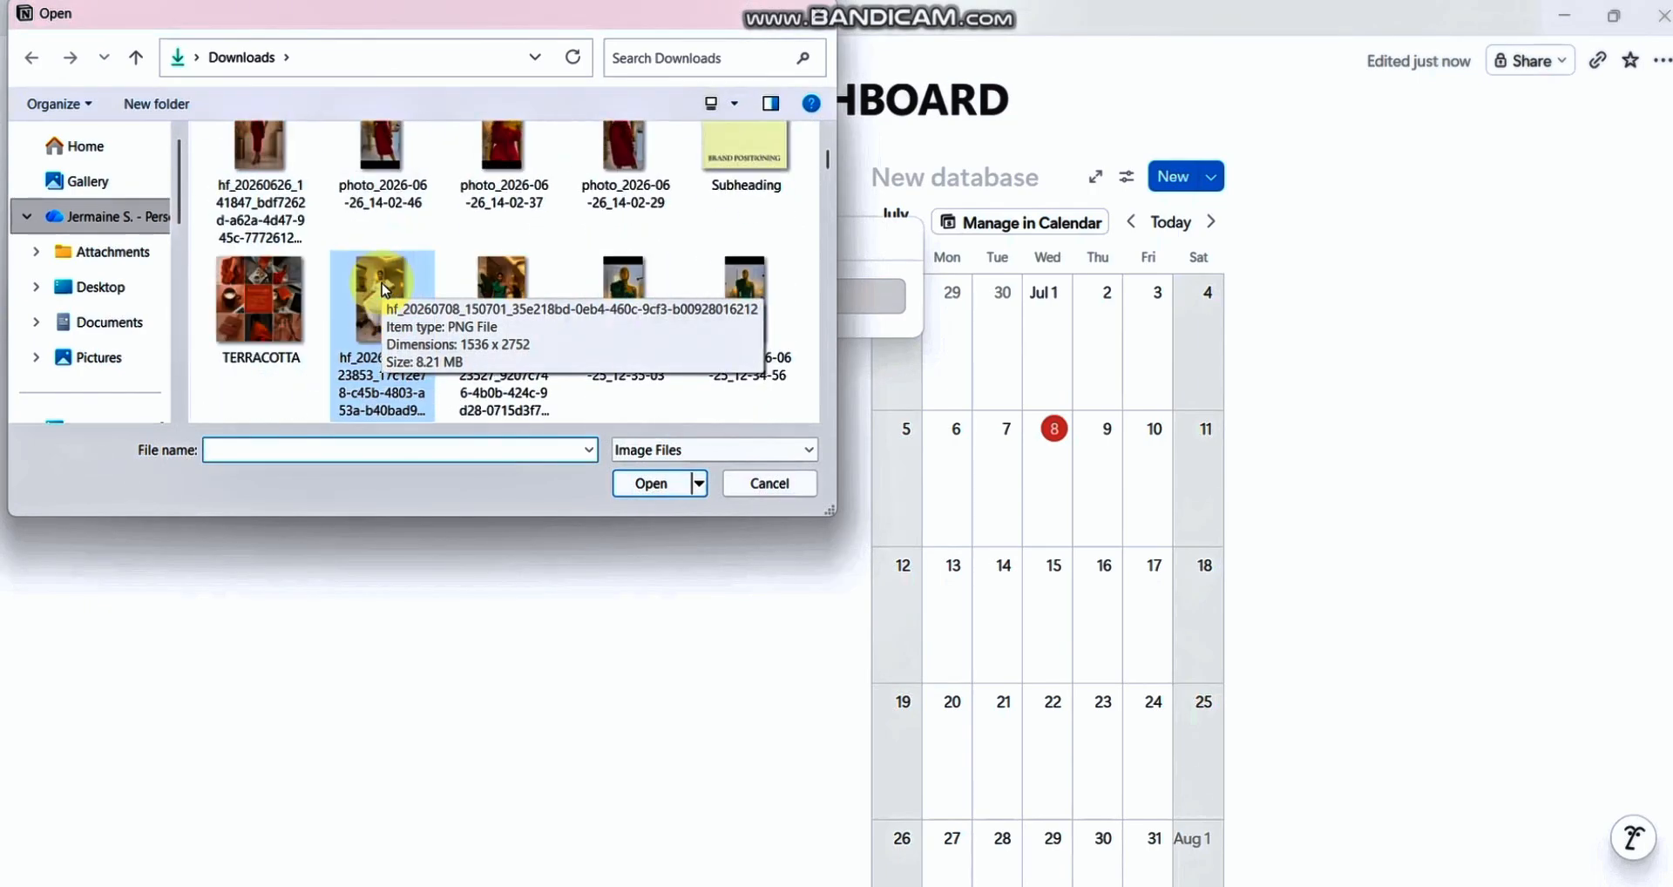
pyautogui.doubleClick(262, 314)
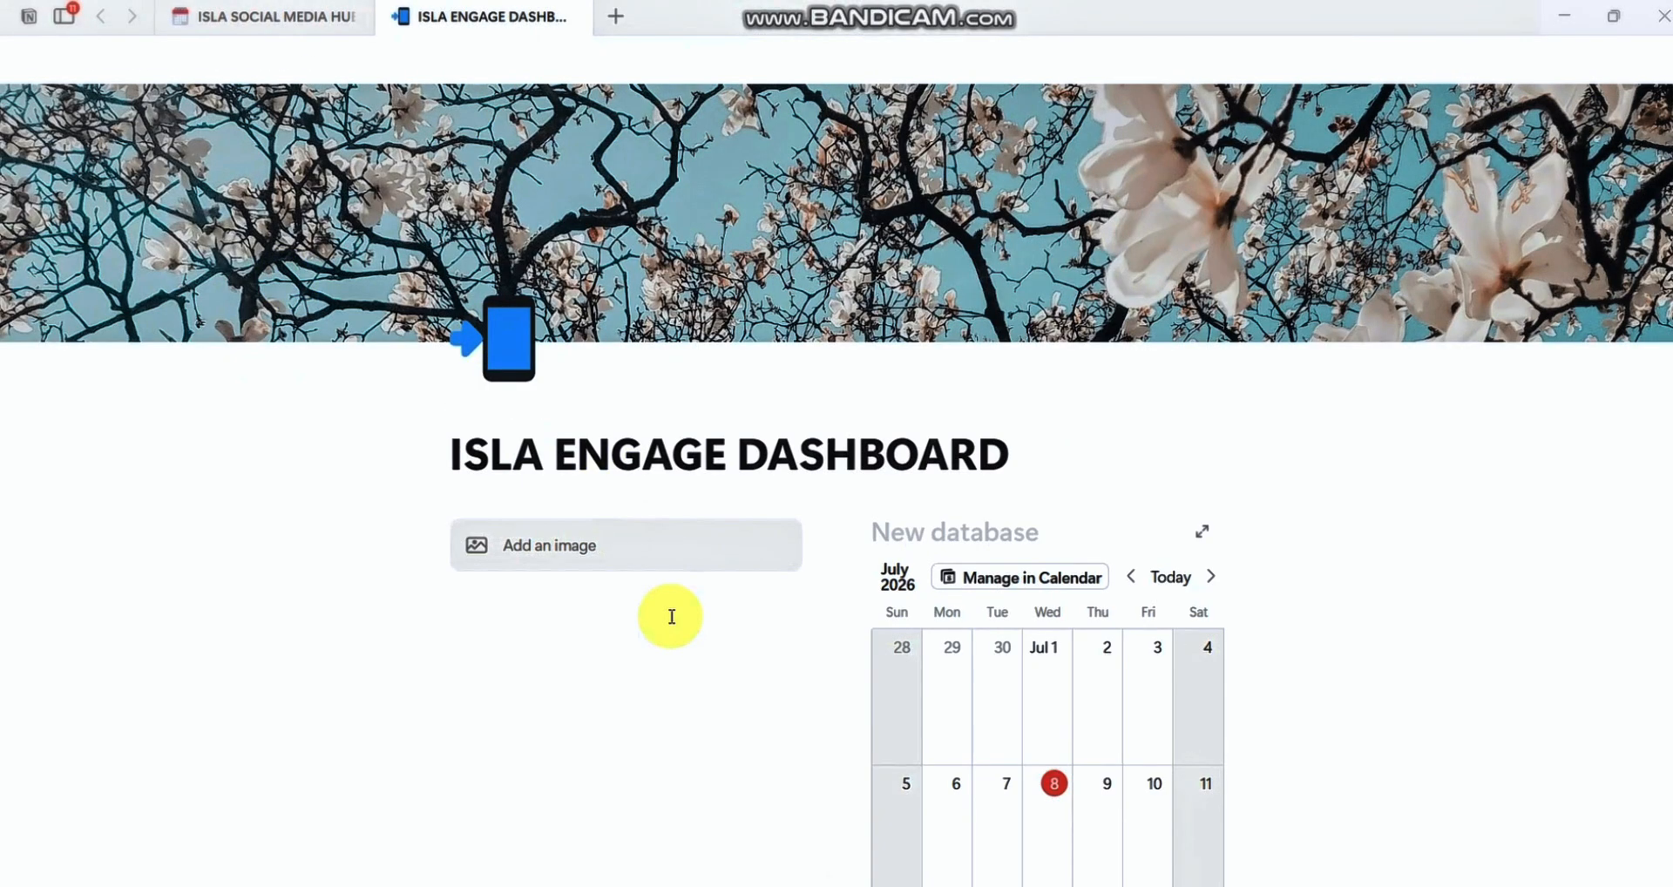
# Step: Fill the empty image block in the first column with the TERRACOTTA picture from the Downloads folder
pyautogui.scroll(-2, 671, 616)
pyautogui.scroll(-1, 671, 616)
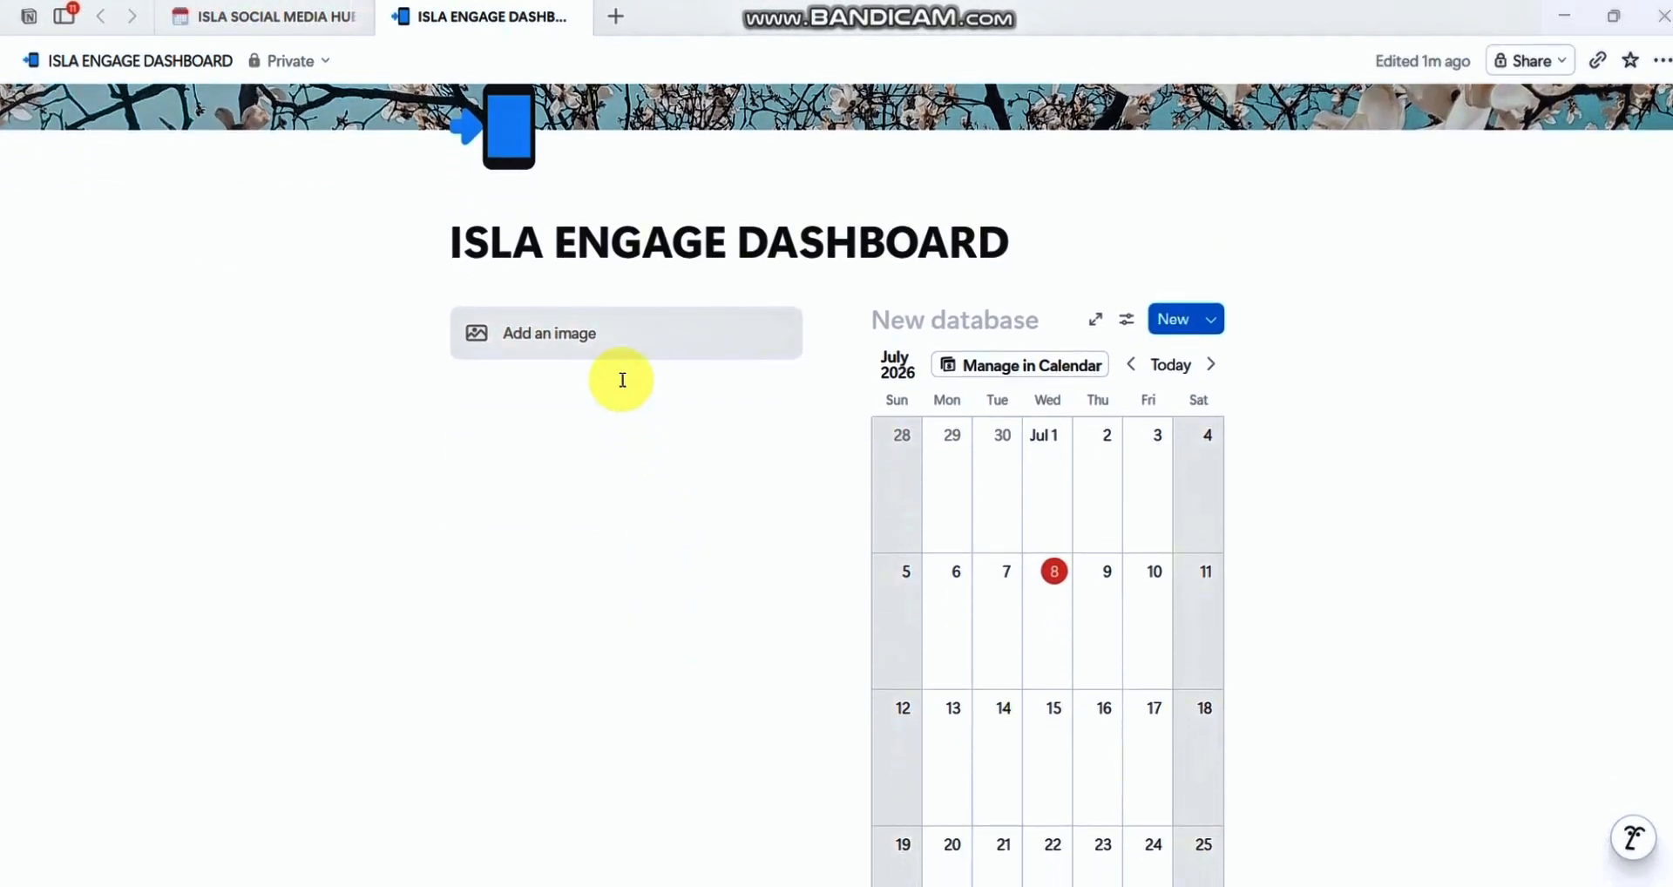
pyautogui.click(575, 350)
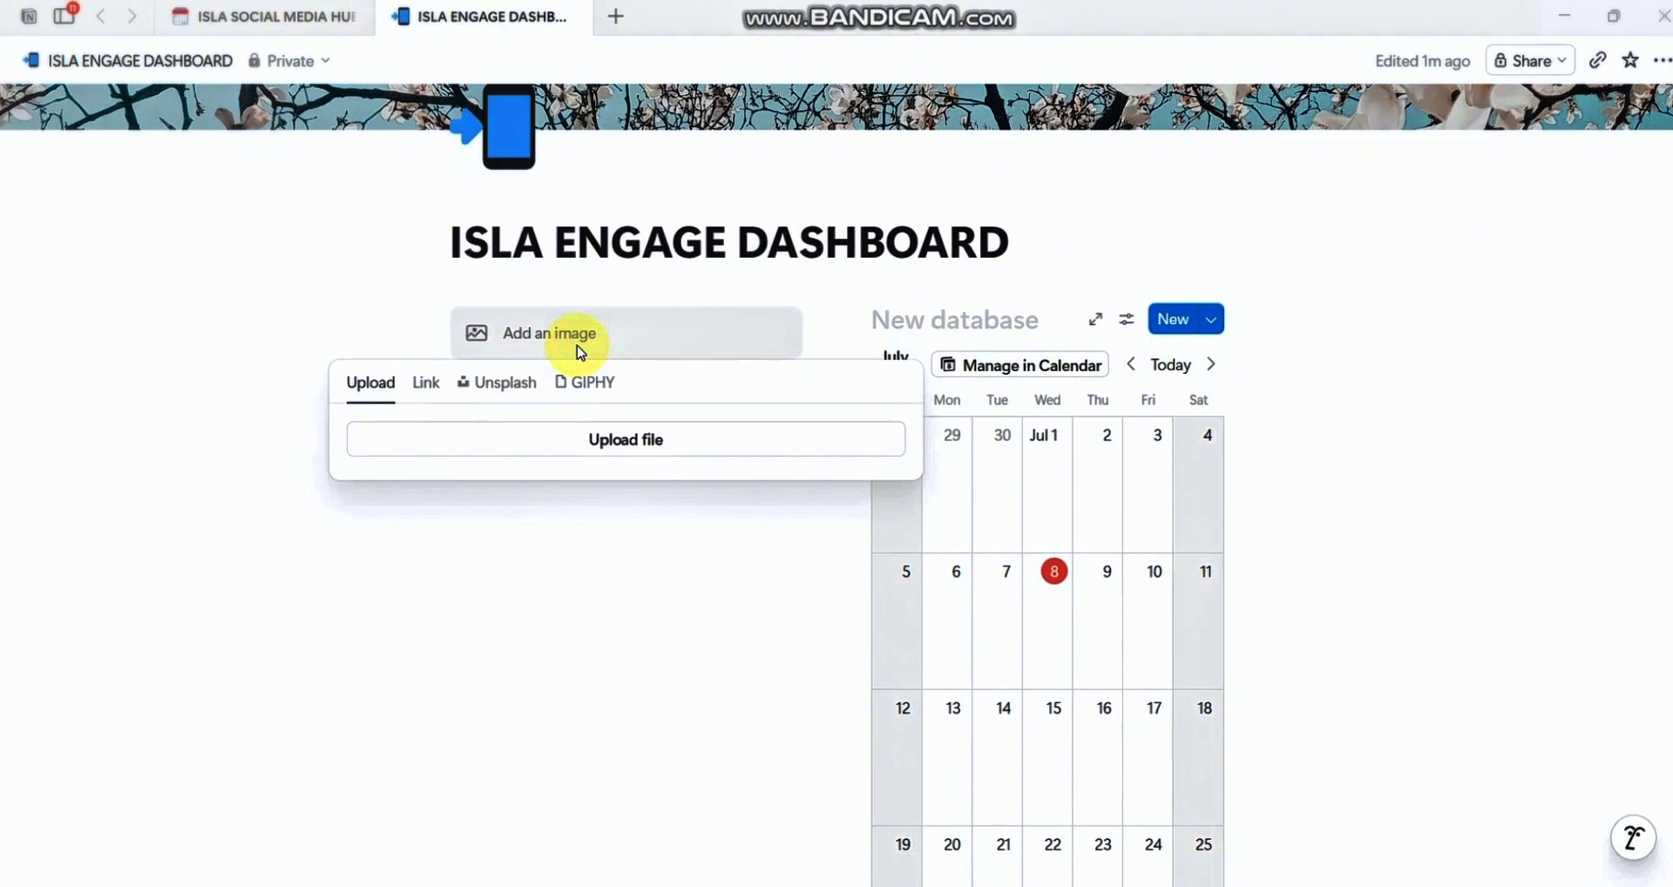
pyautogui.click(597, 440)
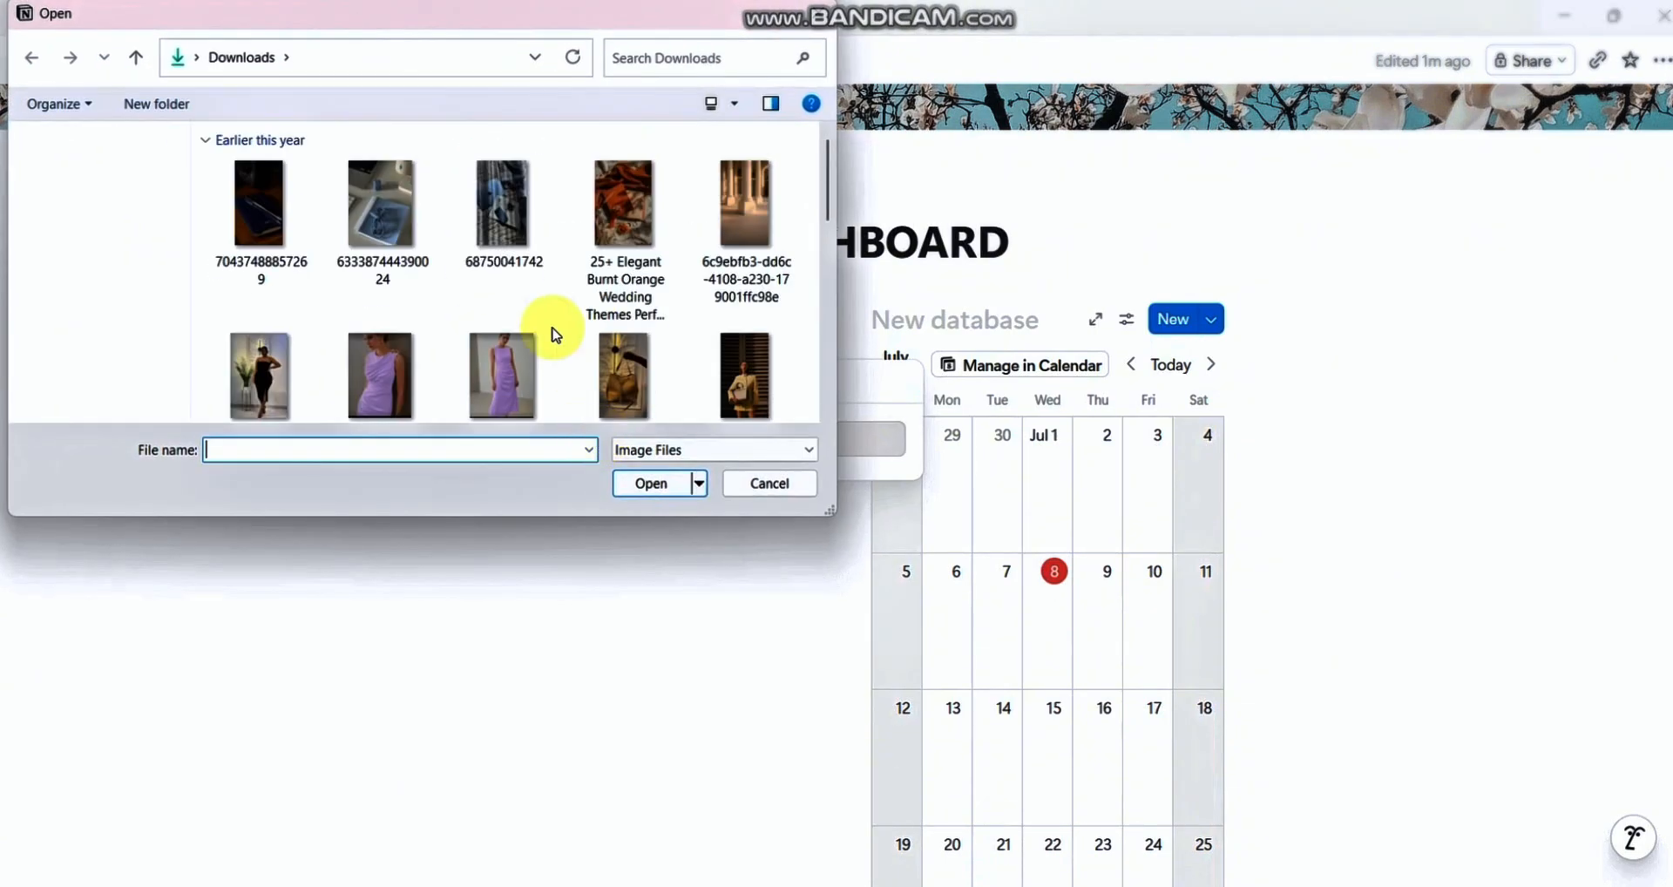
pyautogui.scroll(-15, 370, 301)
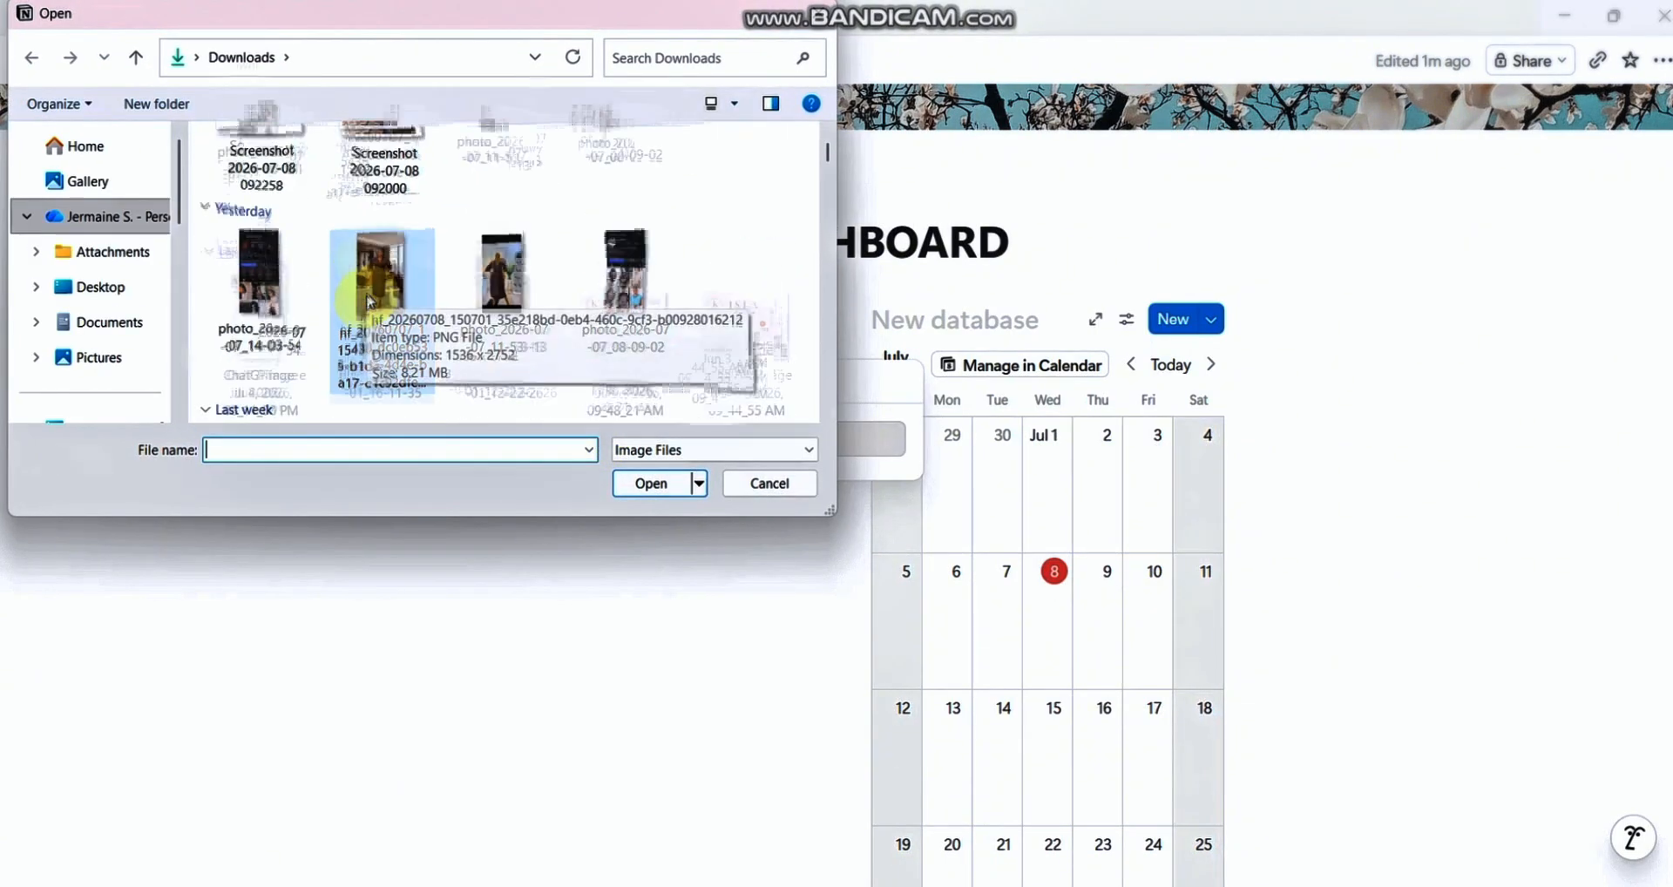
pyautogui.scroll(-3, 370, 301)
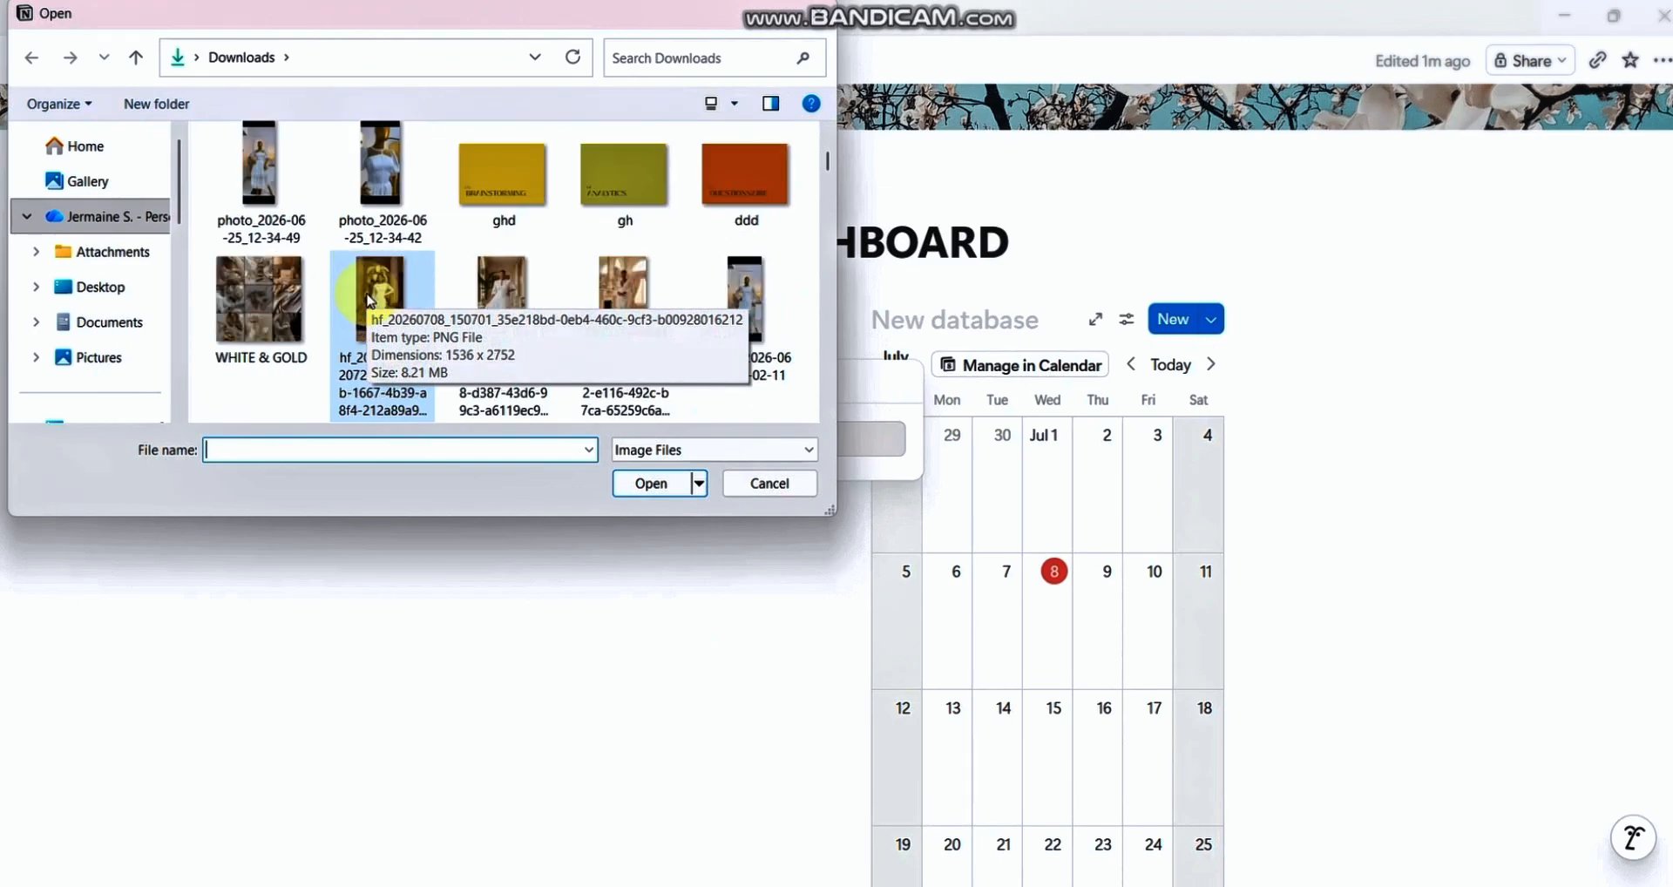
pyautogui.scroll(2, 370, 300)
pyautogui.doubleClick(261, 205)
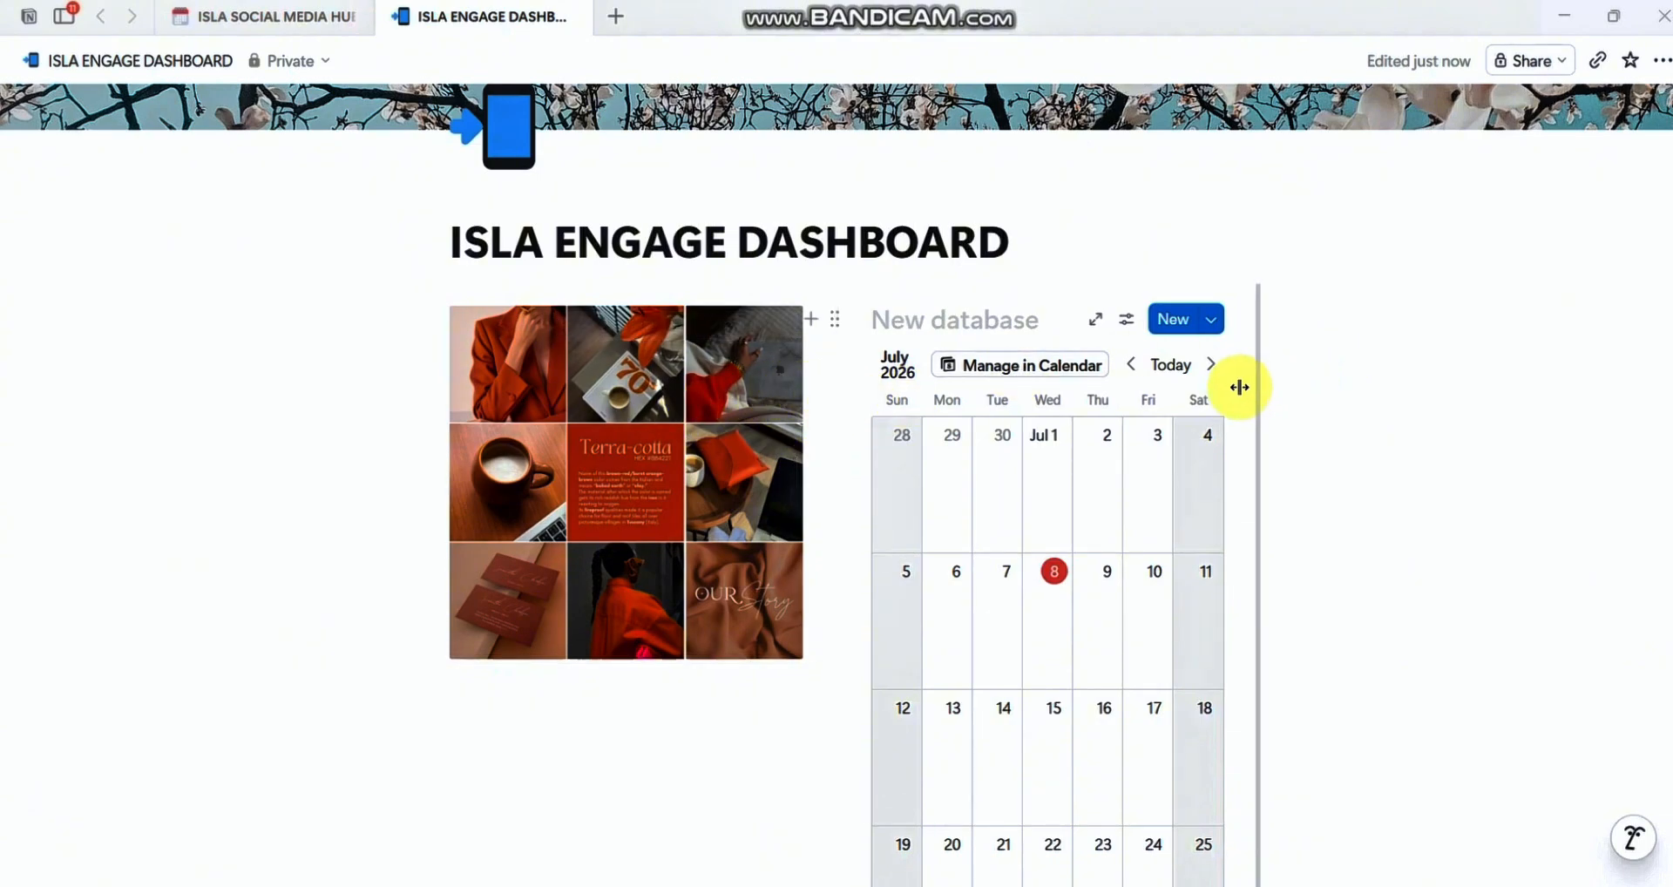
# Step: Widen the two-column layout holding the image and the calendar to nearly the full page width
pyautogui.moveTo(1260, 383); pyautogui.dragTo(1338, 378)
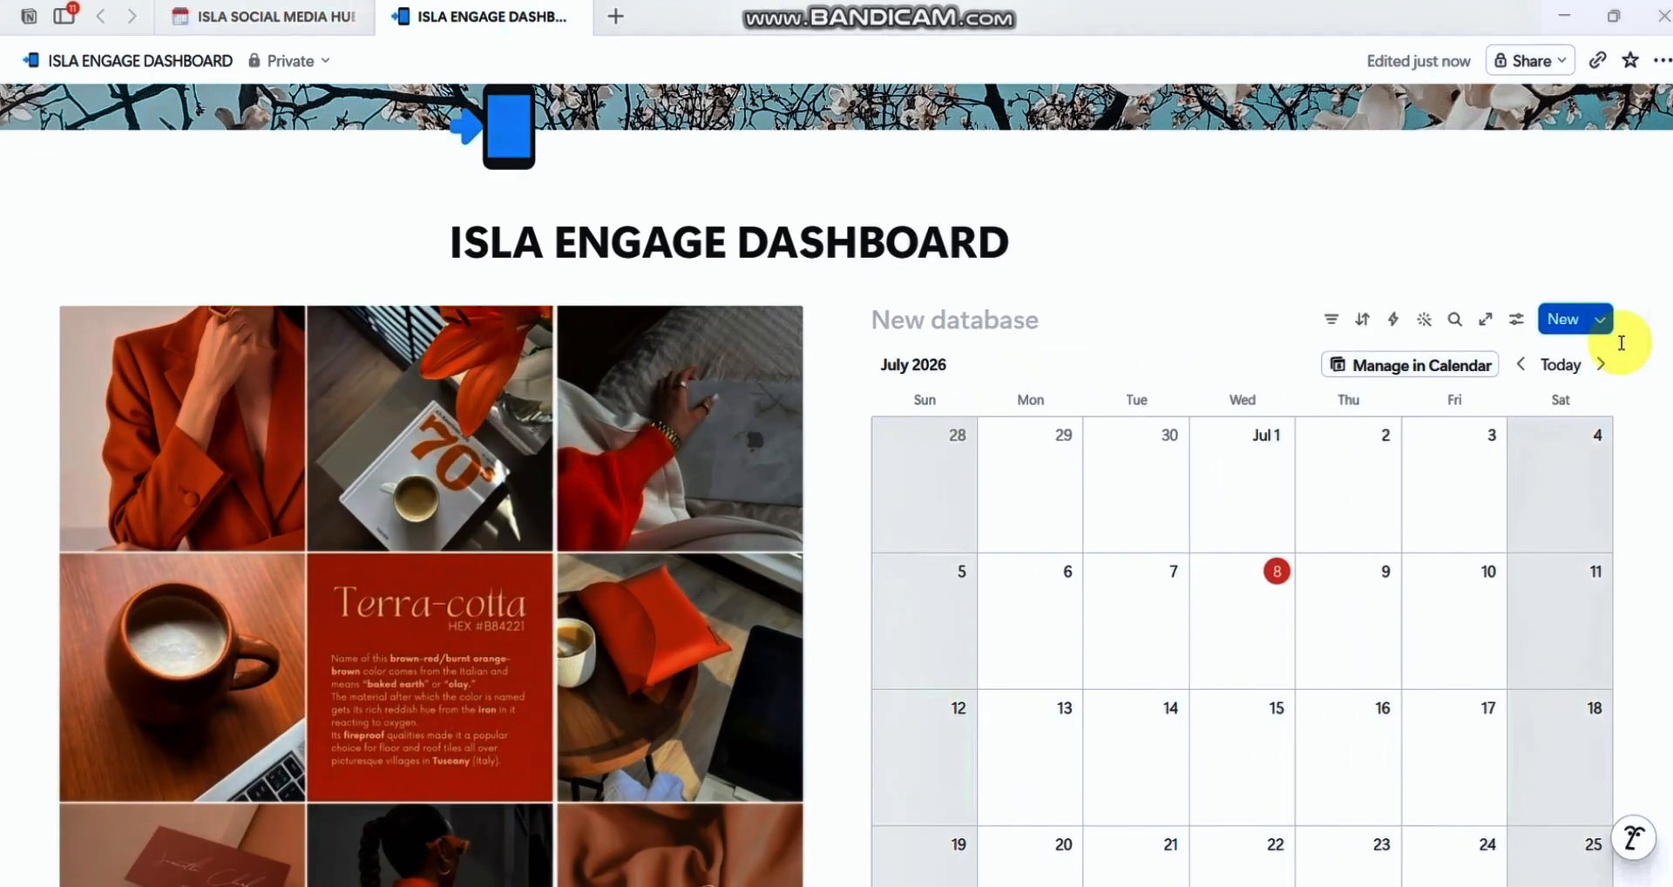
pyautogui.scroll(-3, 818, 496)
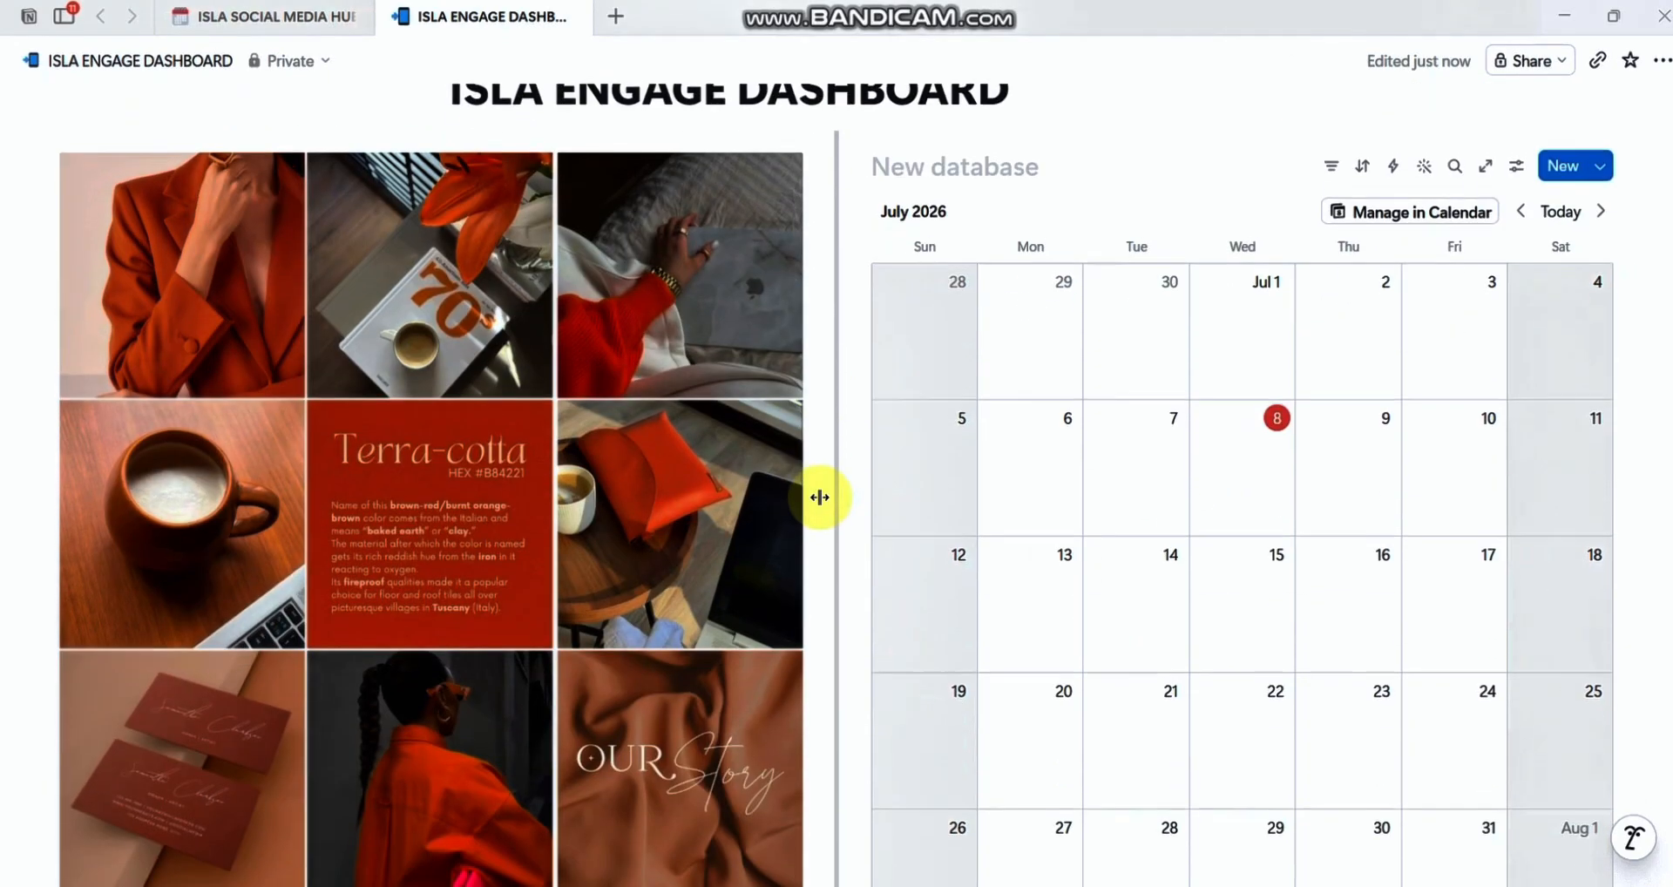
pyautogui.scroll(1, 817, 496)
pyautogui.scroll(1, 819, 497)
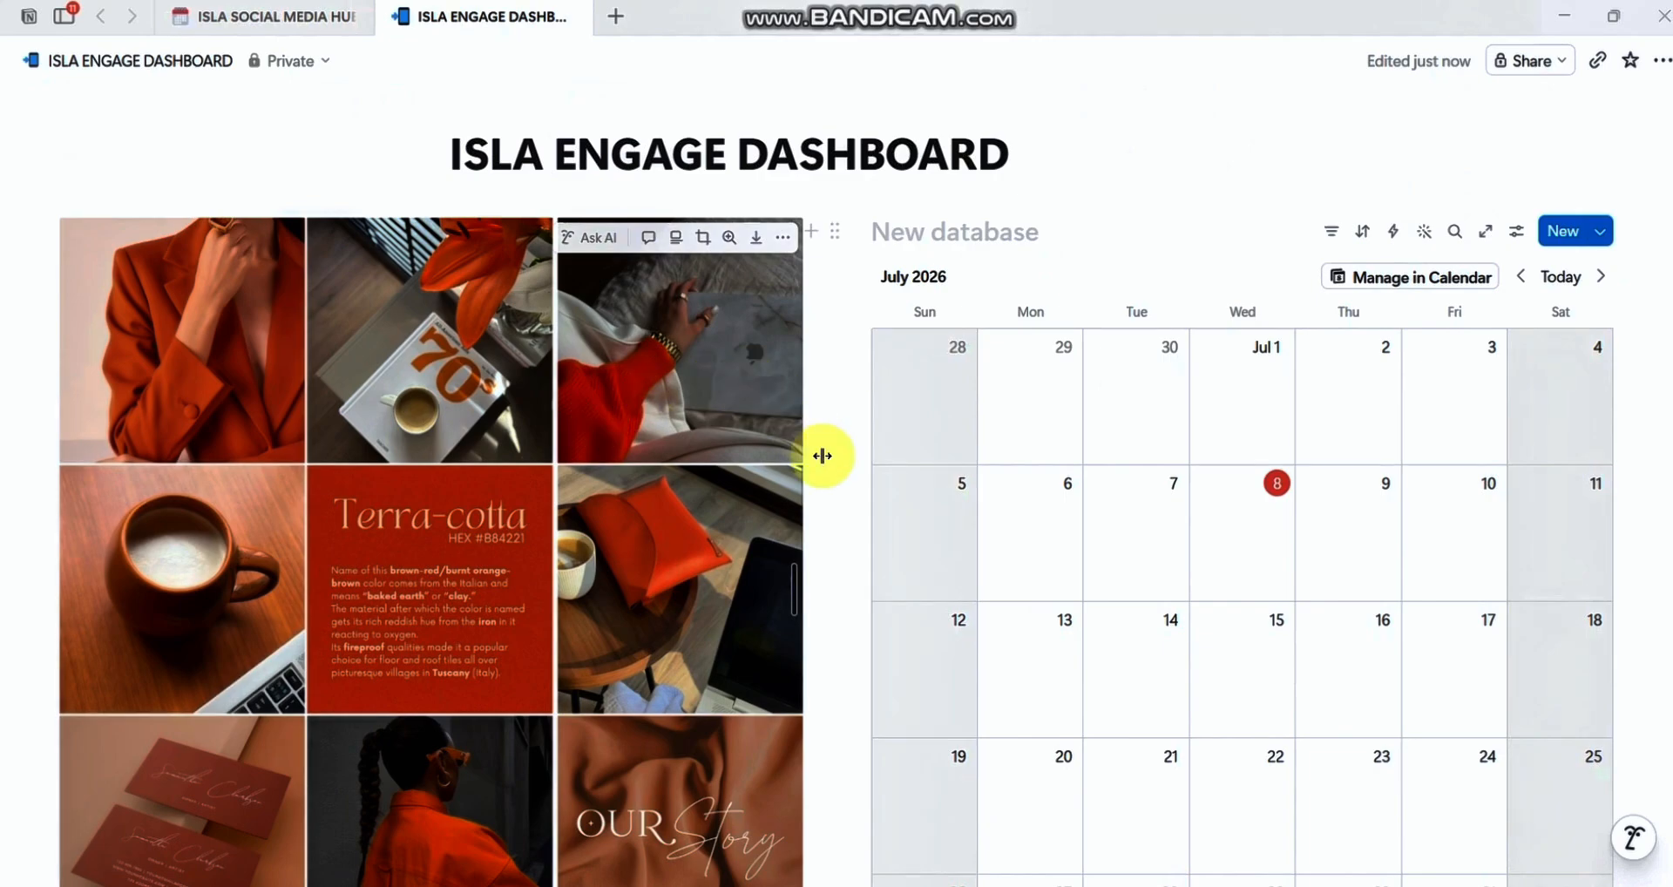
pyautogui.scroll(-4, 822, 455)
pyautogui.scroll(1, 821, 455)
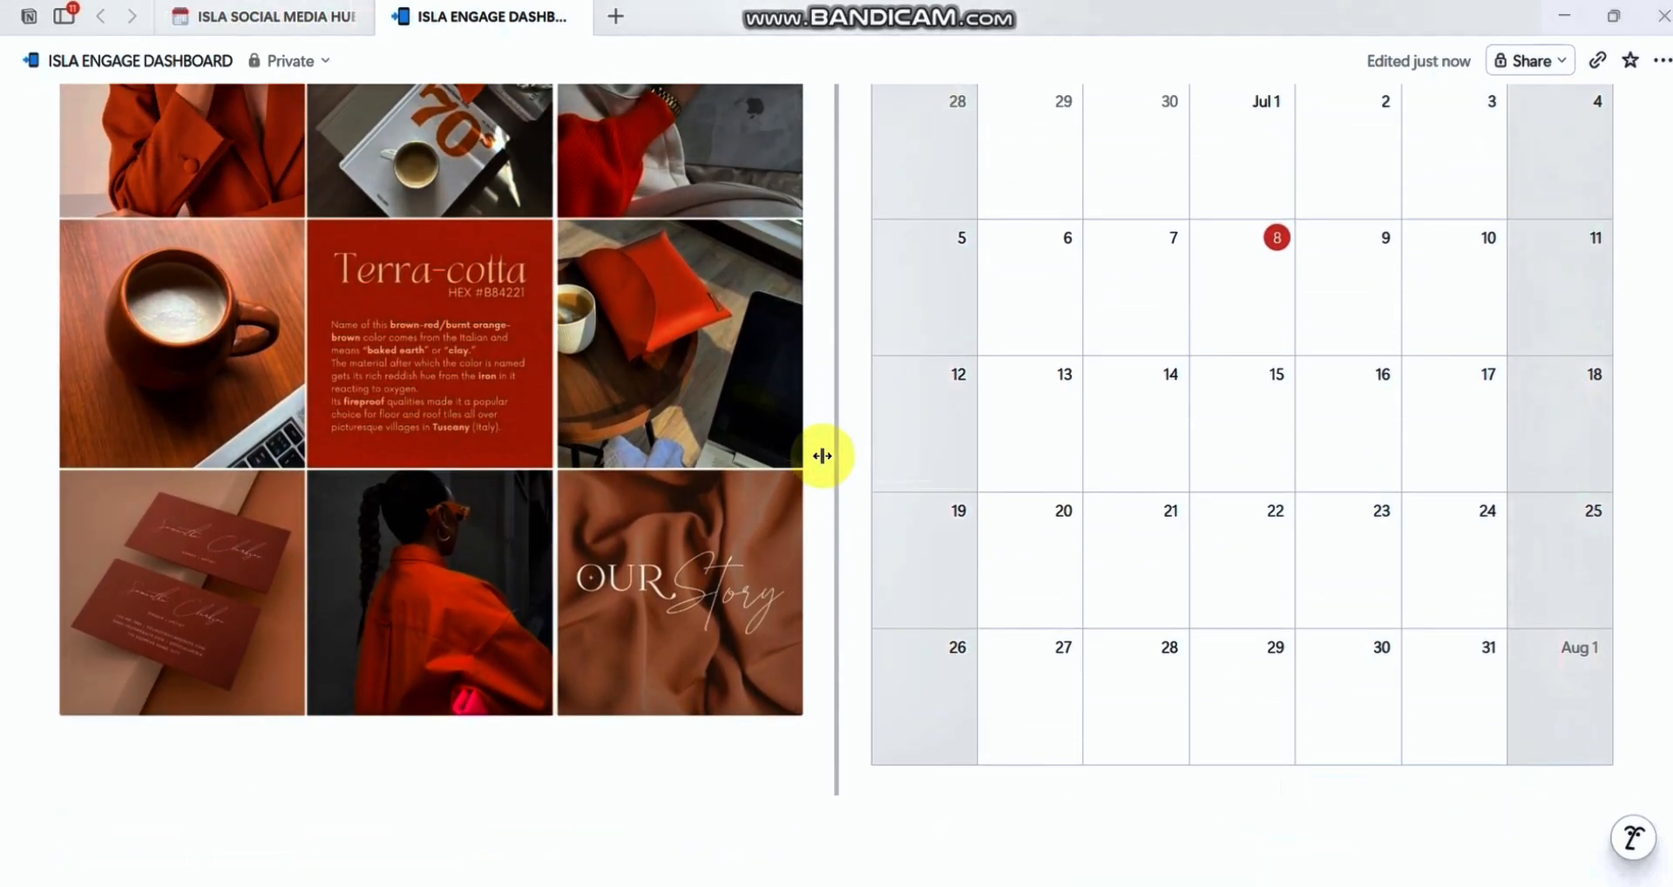
# Step: Narrow the image column so the calendar column takes up more of the page width
pyautogui.moveTo(804, 452); pyautogui.dragTo(758, 447)
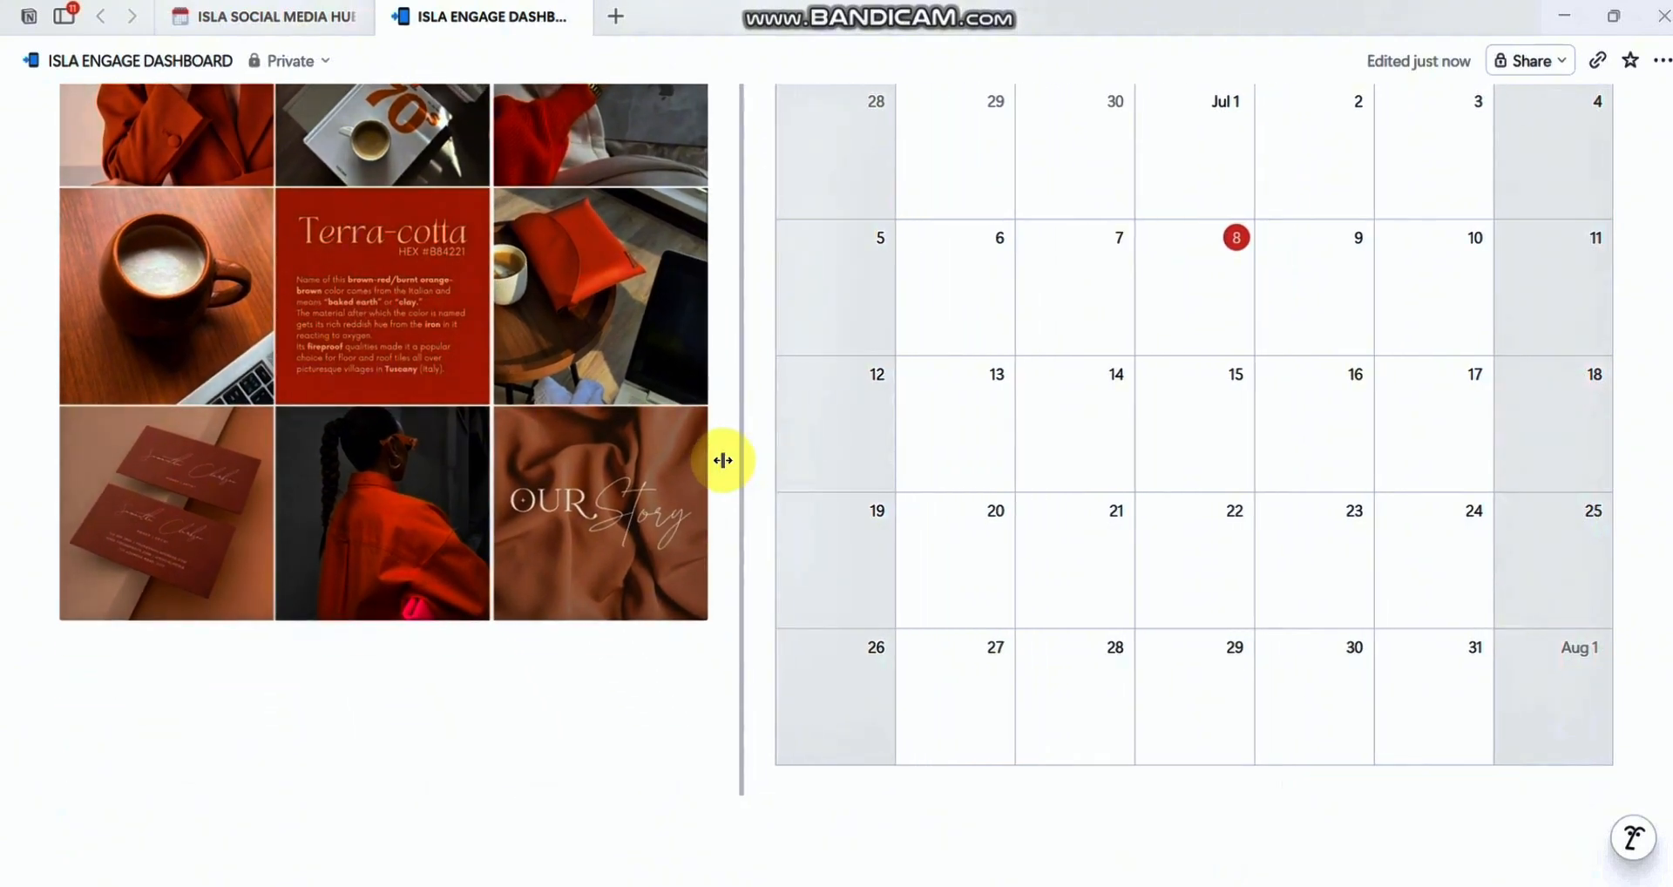
pyautogui.scroll(3, 1057, 314)
pyautogui.scroll(-1, 1058, 312)
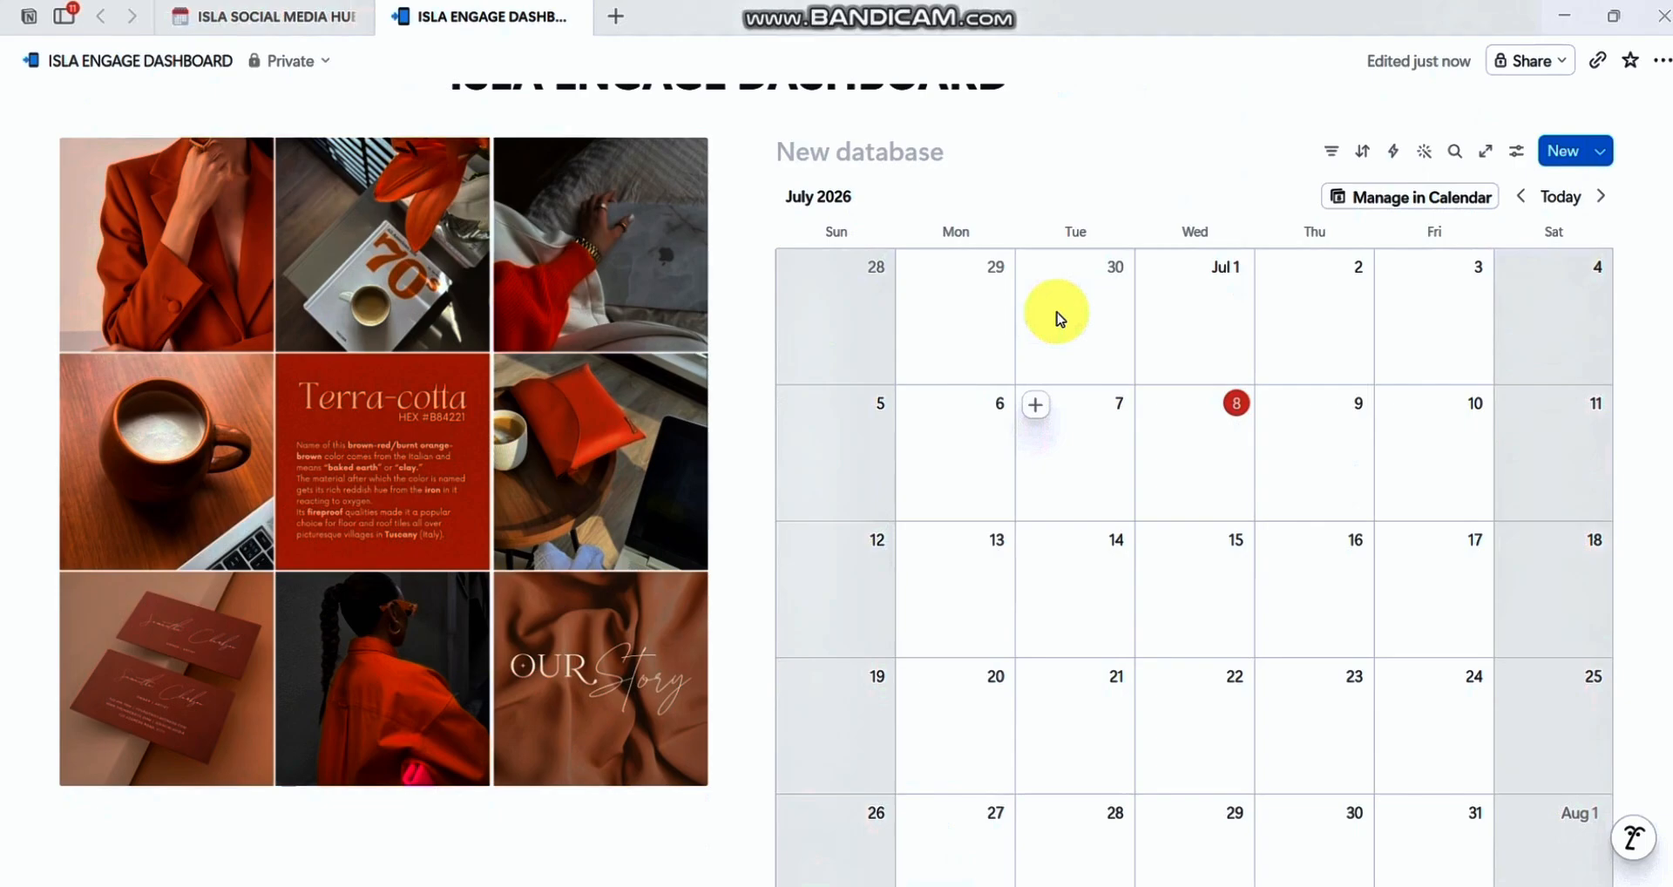
pyautogui.scroll(2, 1057, 314)
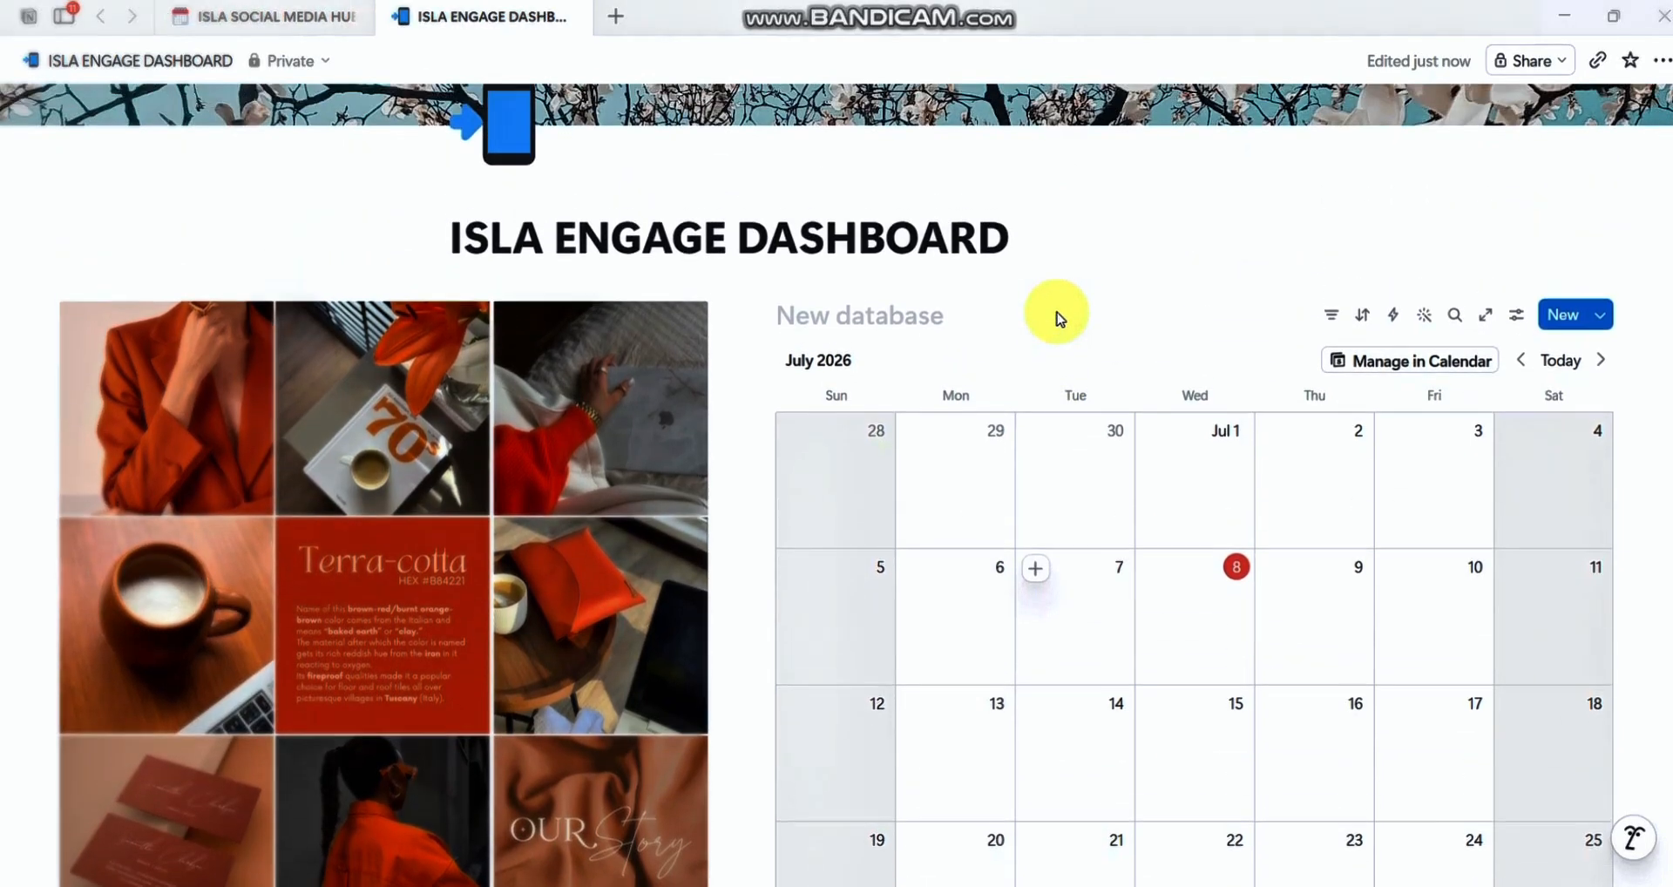
pyautogui.scroll(-3, 1057, 314)
pyautogui.scroll(3, 1057, 312)
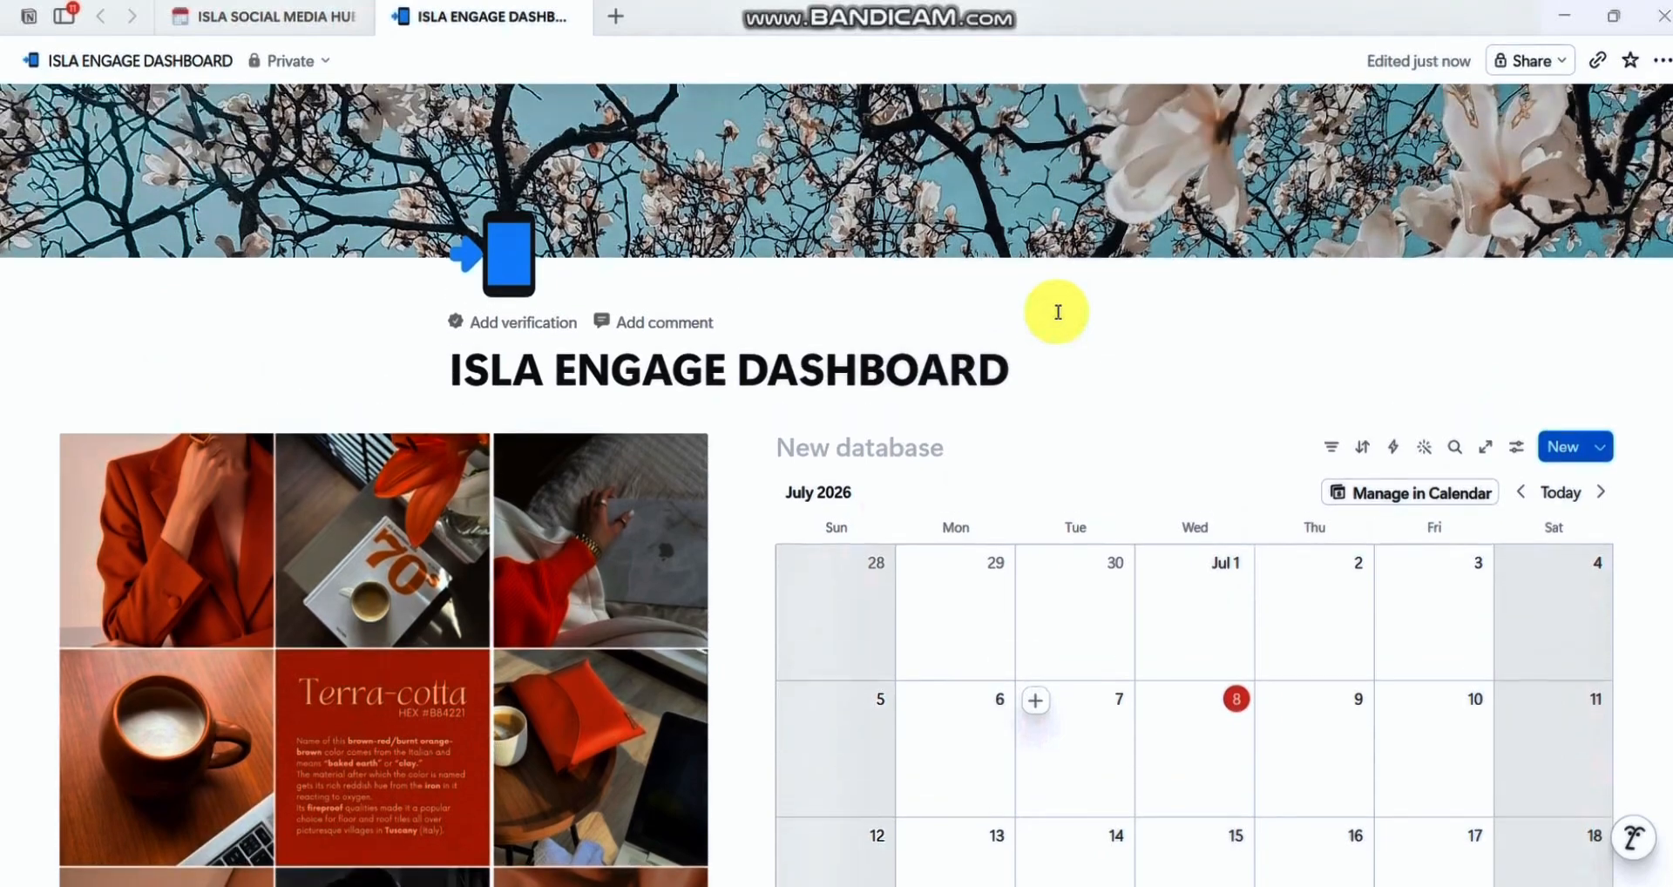
# Step: Title the calendar database POST SCHEDULE
pyautogui.click(816, 437)
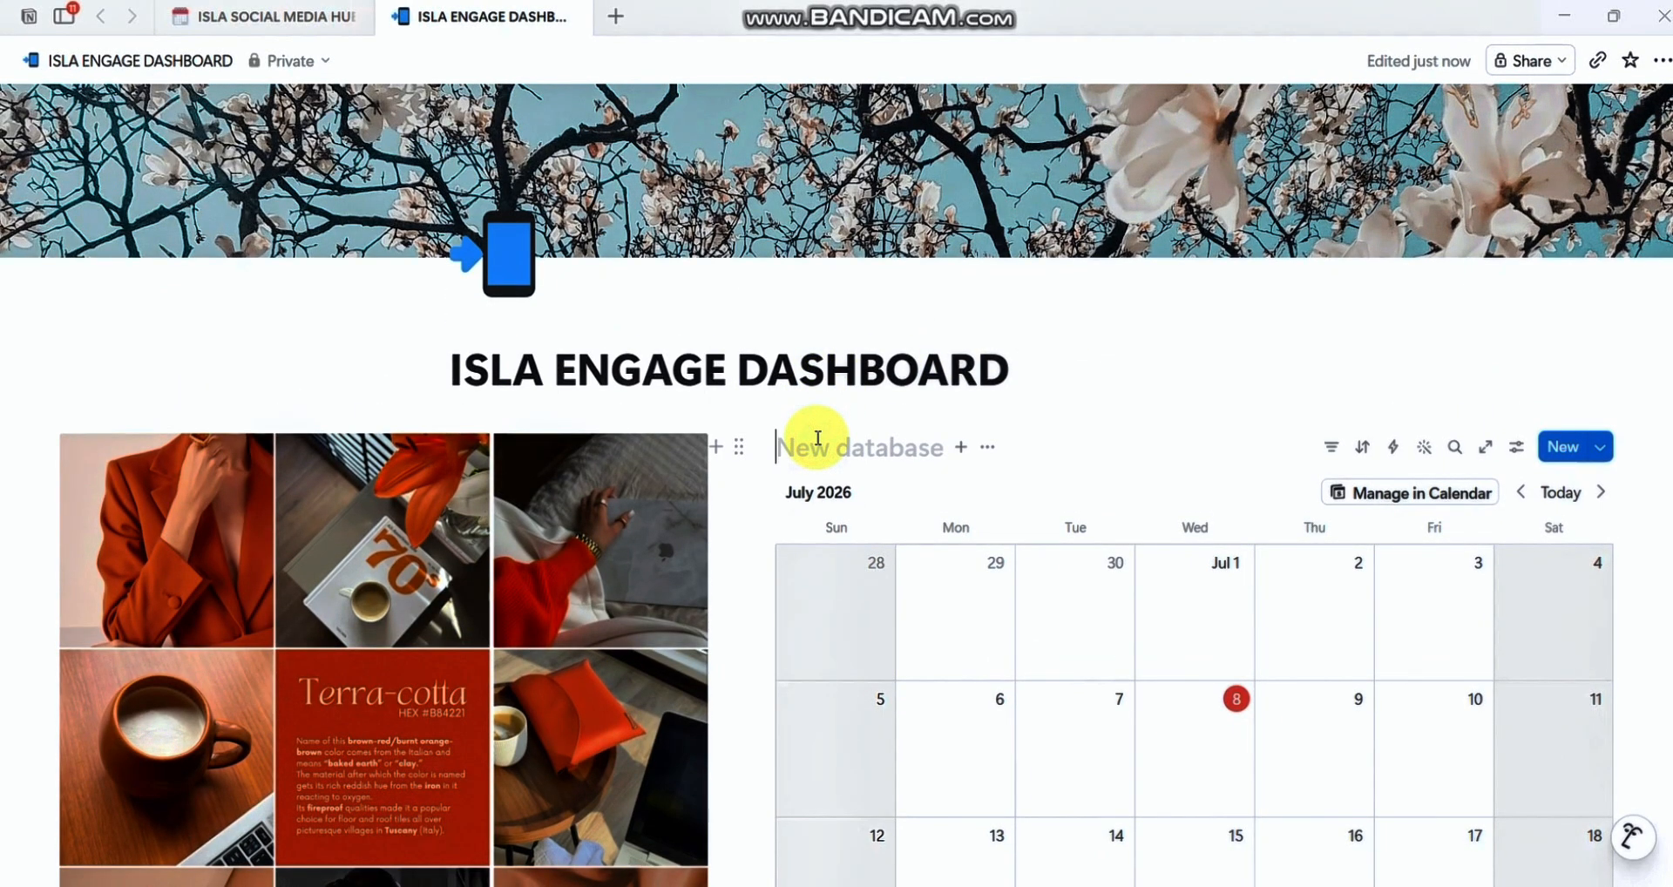
pyautogui.write('POST')
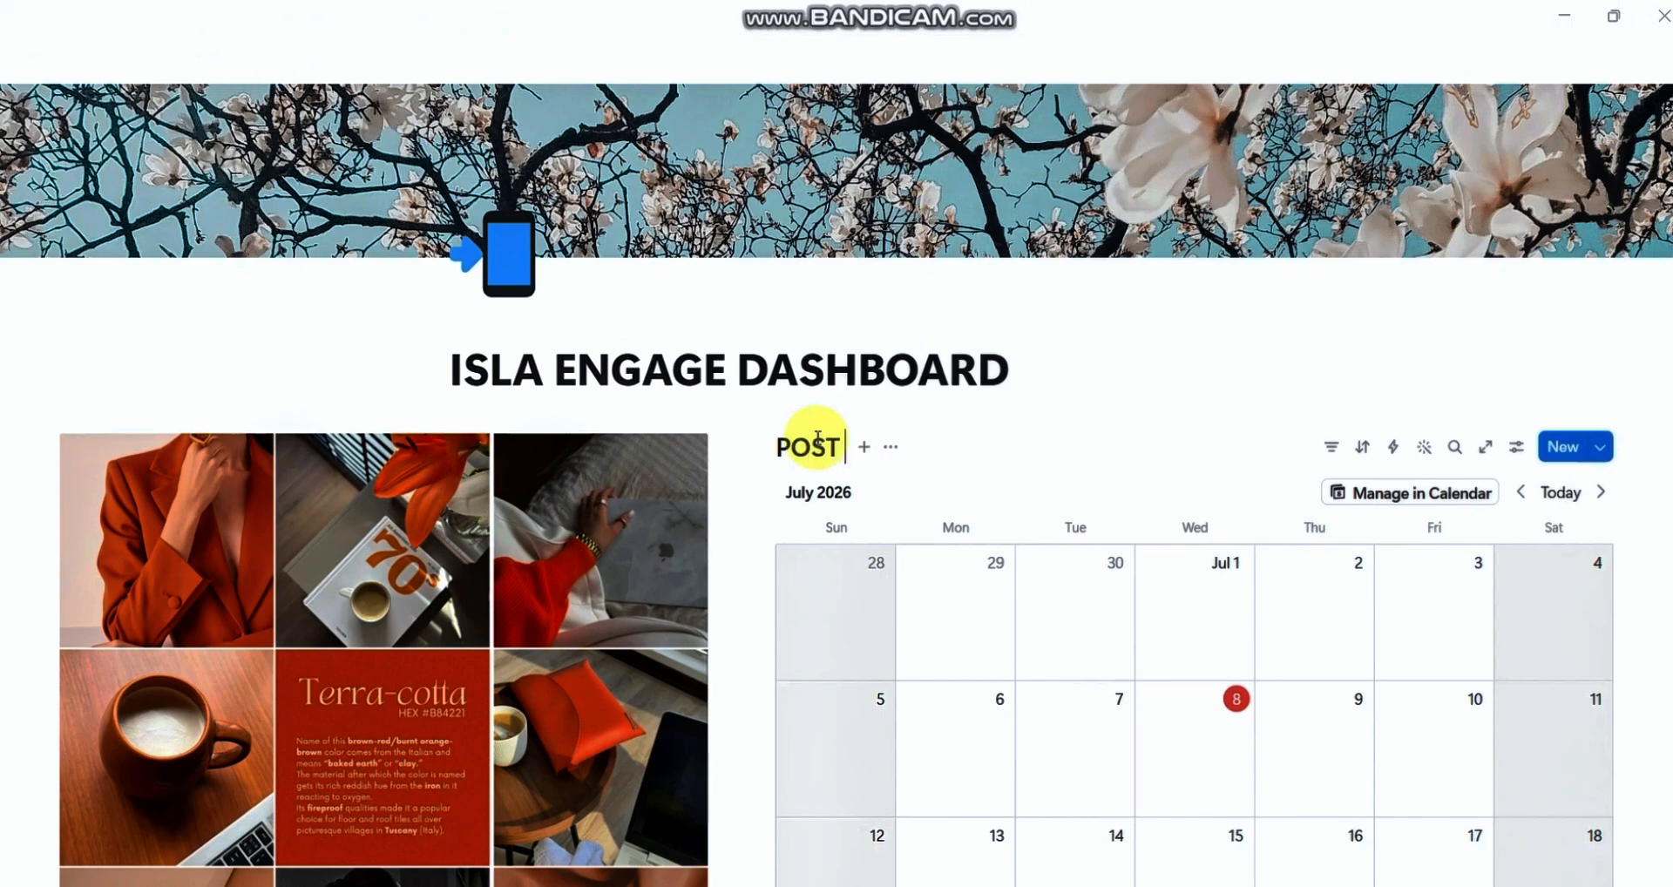
pyautogui.write(' SCHEDULE')
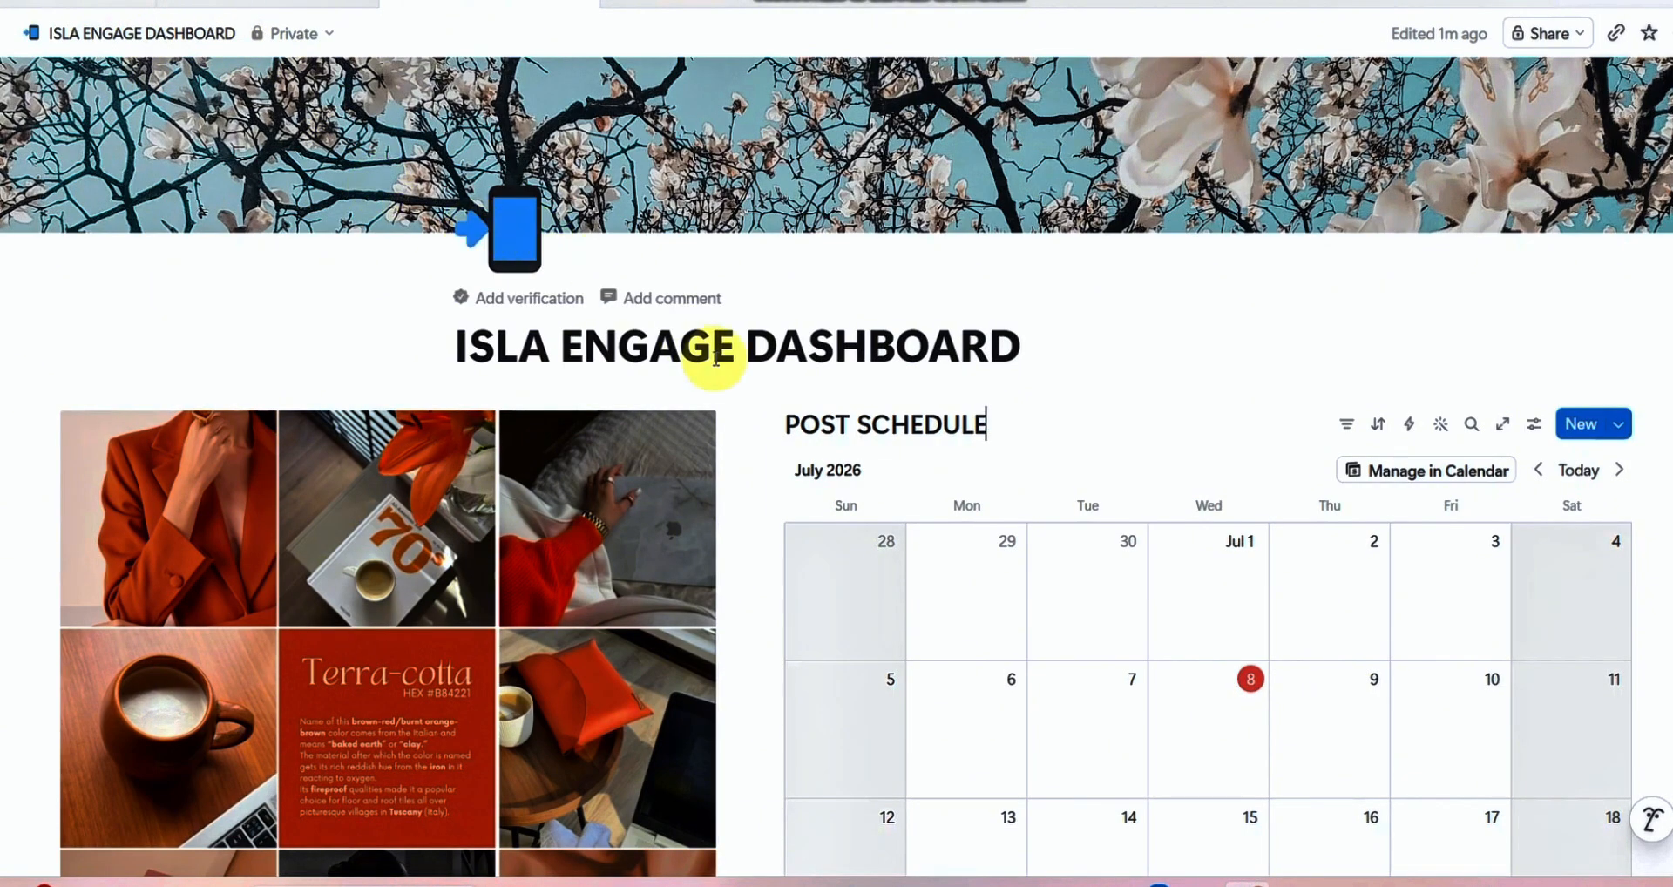
# Step: Add a calendar item on July 13, 2026 titled "How to style your tshirt"
pyautogui.scroll(-3, 837, 383)
pyautogui.scroll(2, 643, 377)
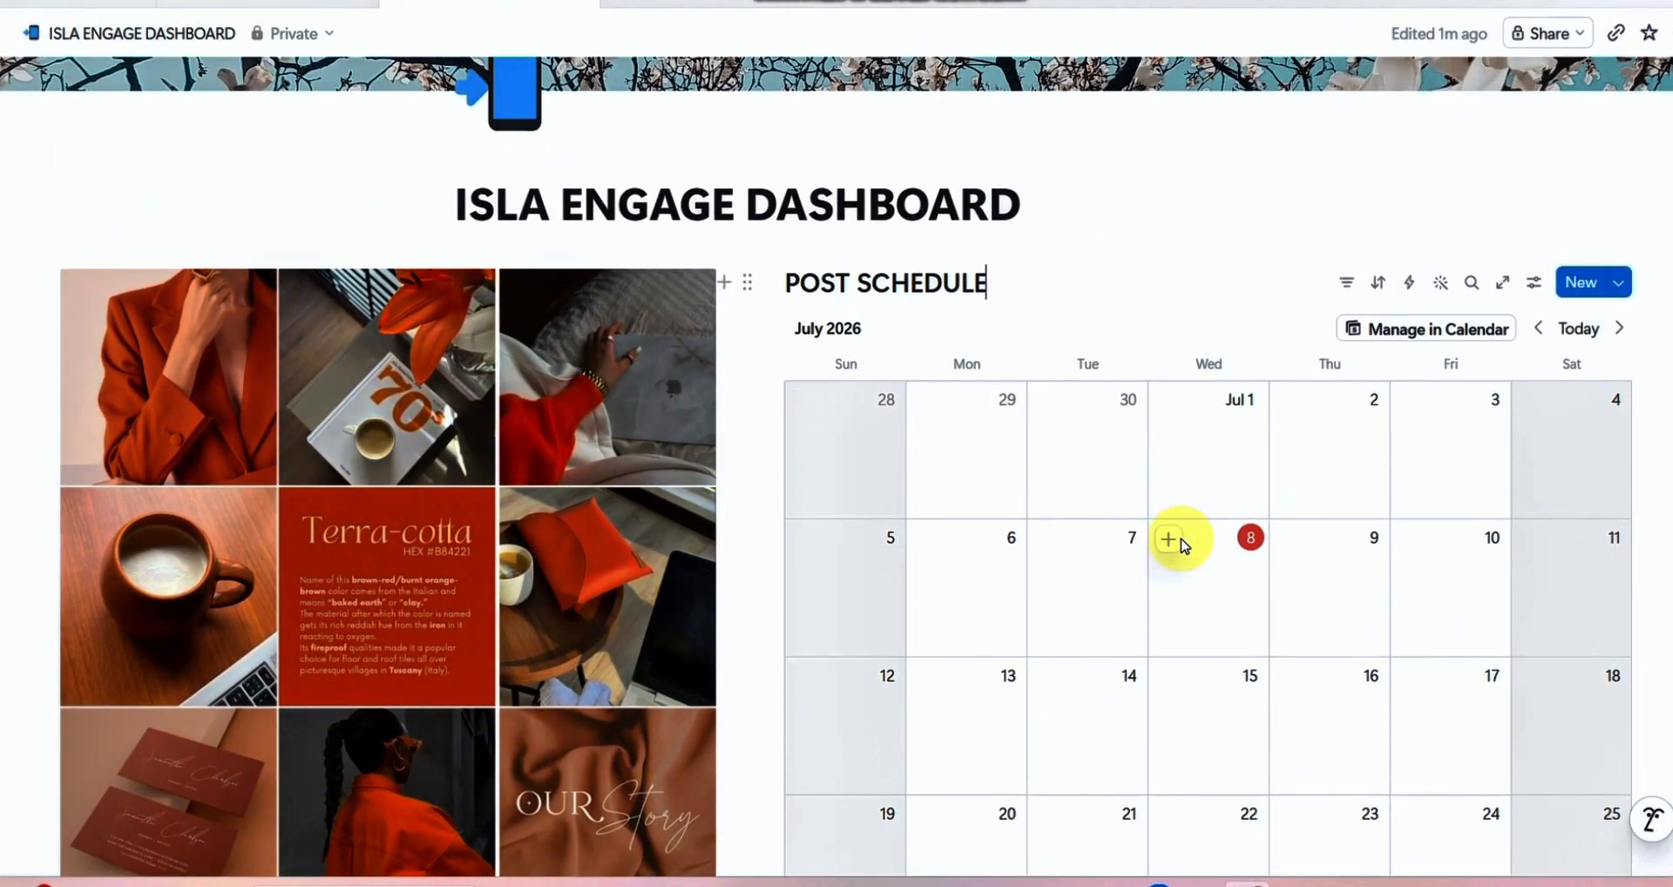
pyautogui.scroll(-5, 1180, 542)
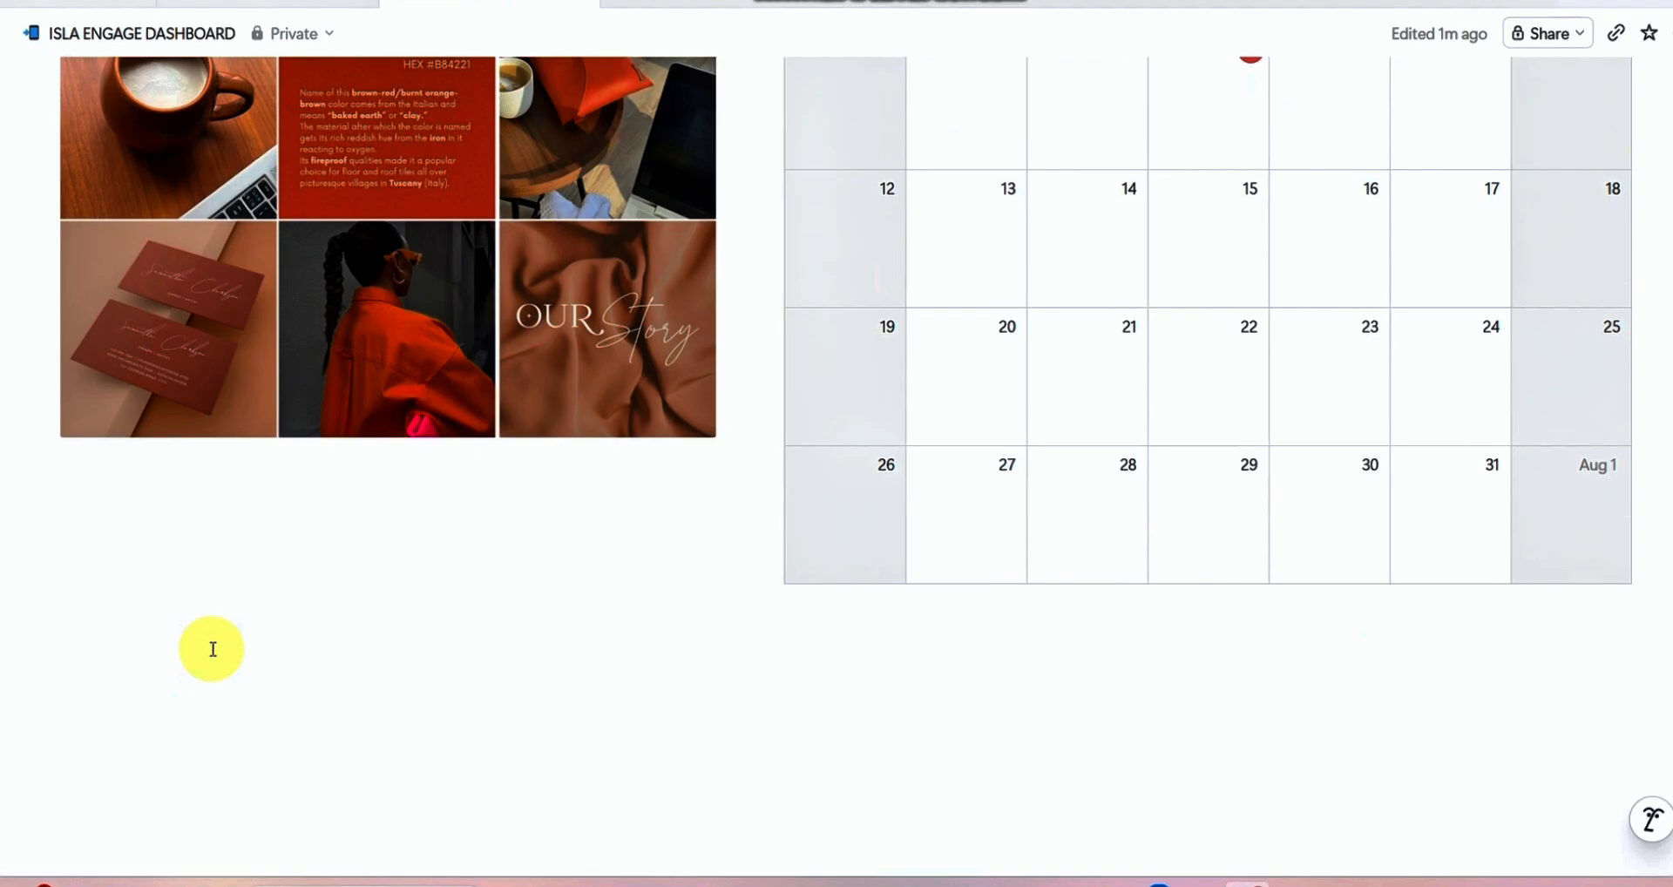
pyautogui.scroll(4, 212, 649)
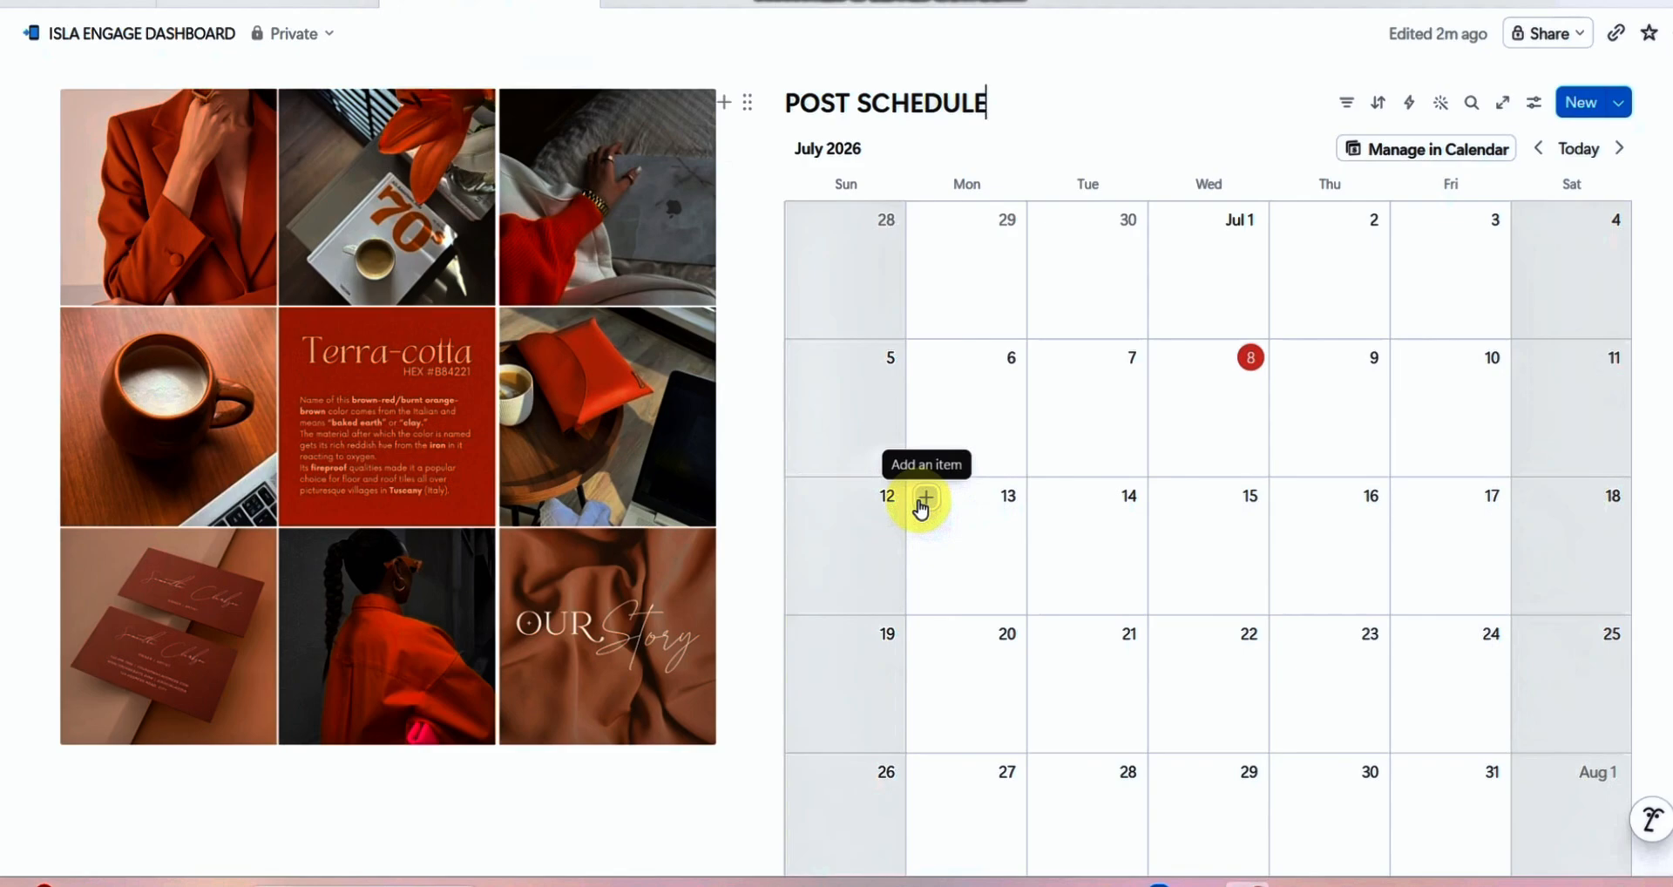
pyautogui.click(924, 500)
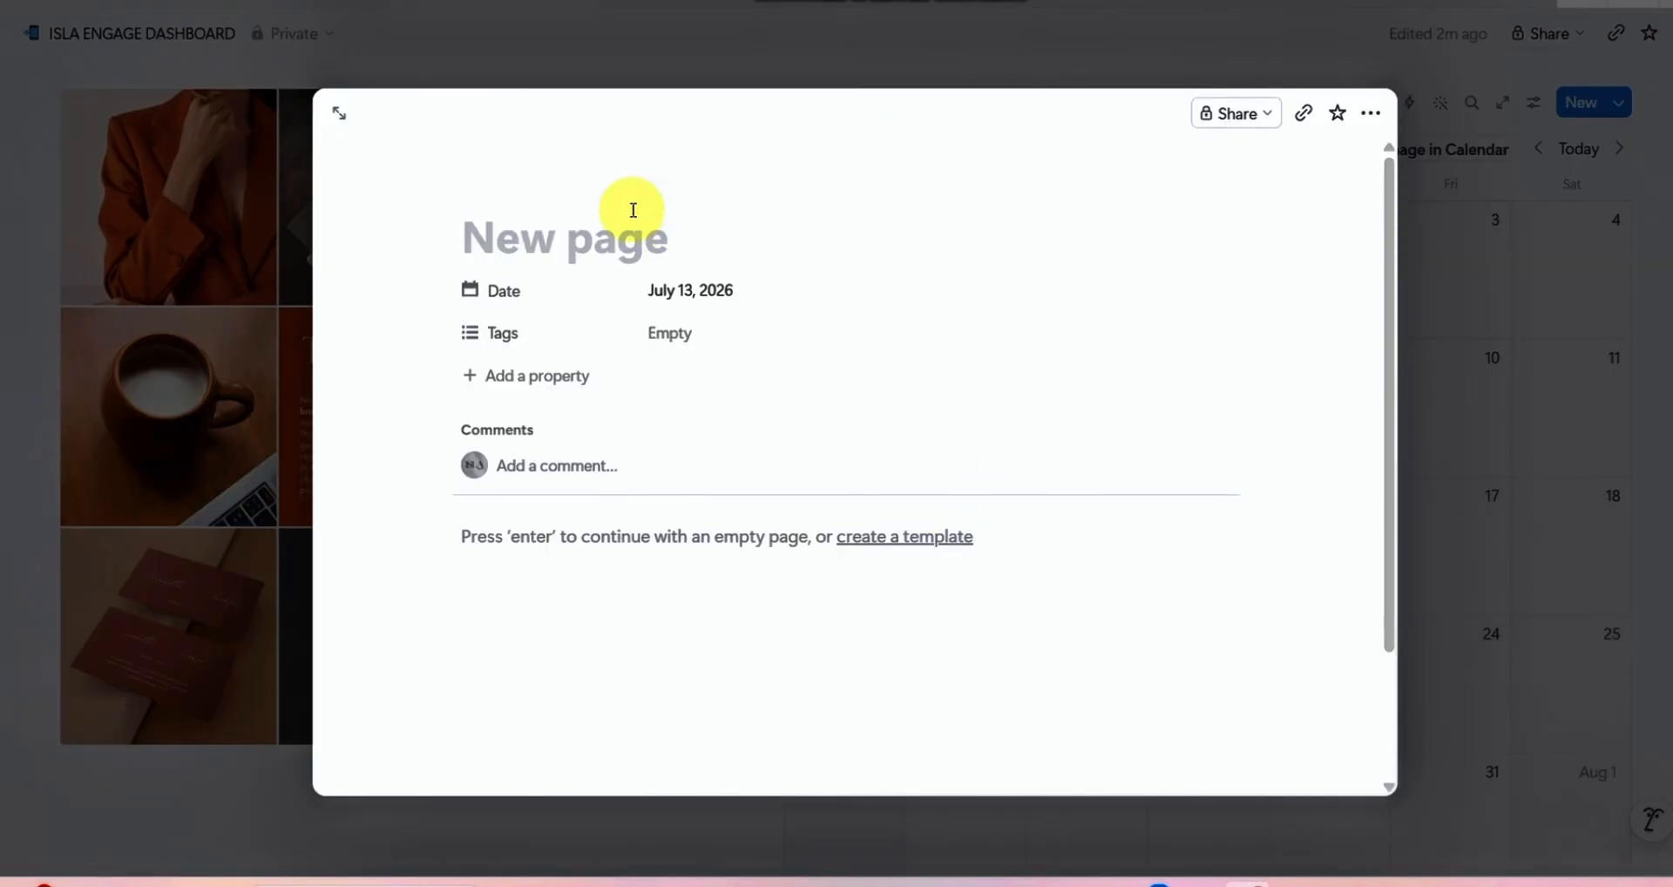
pyautogui.write('H')
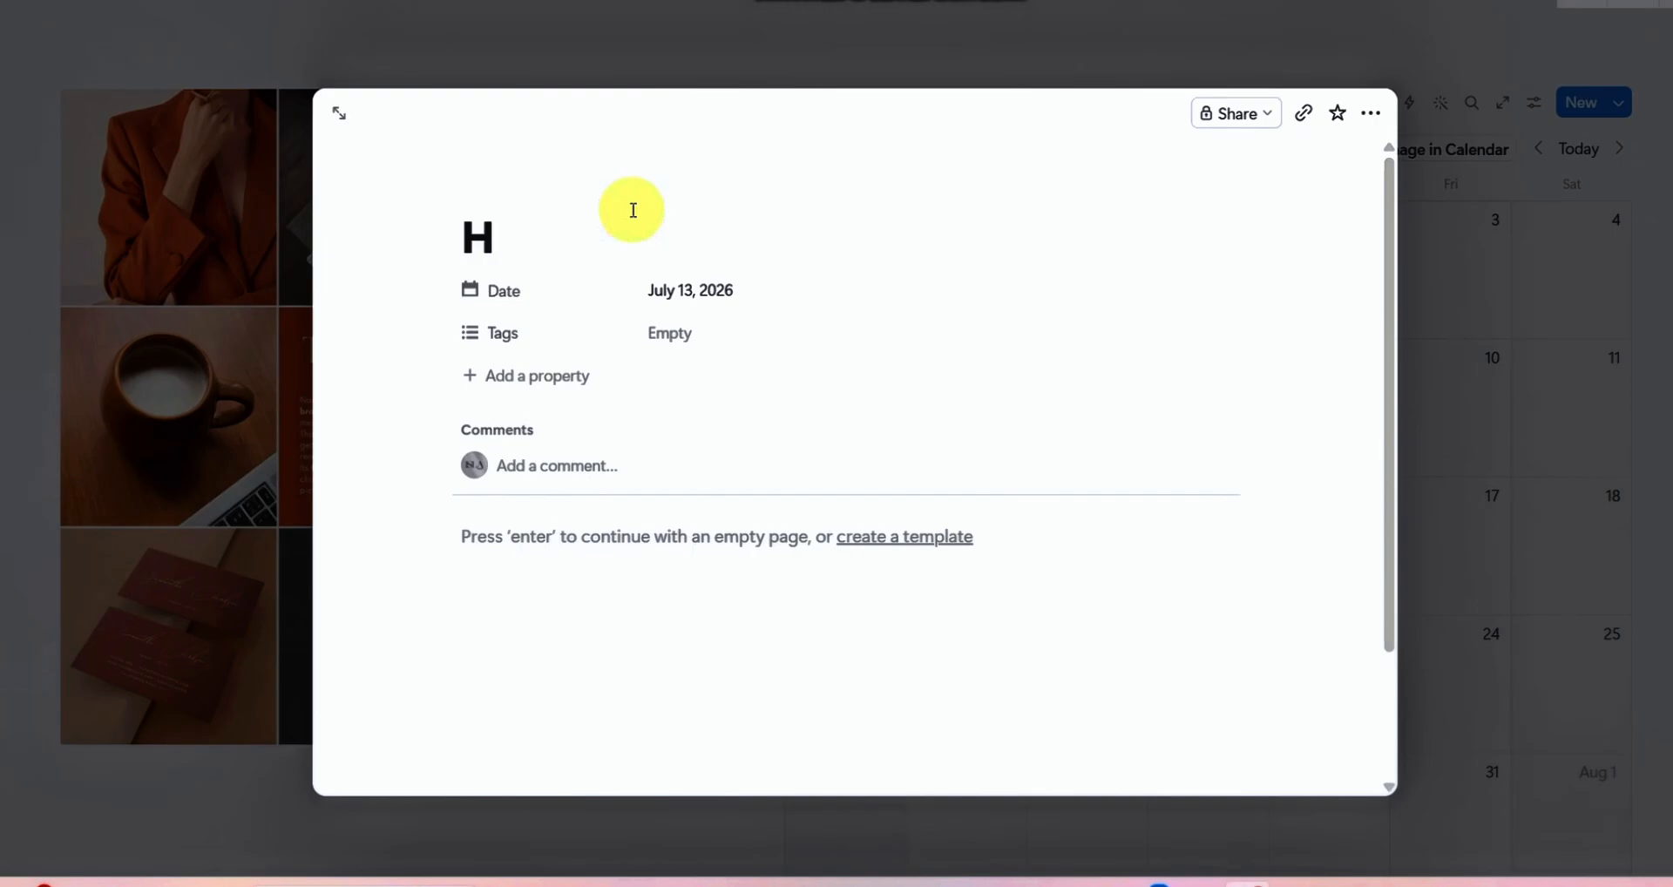
pyautogui.write('ow to')
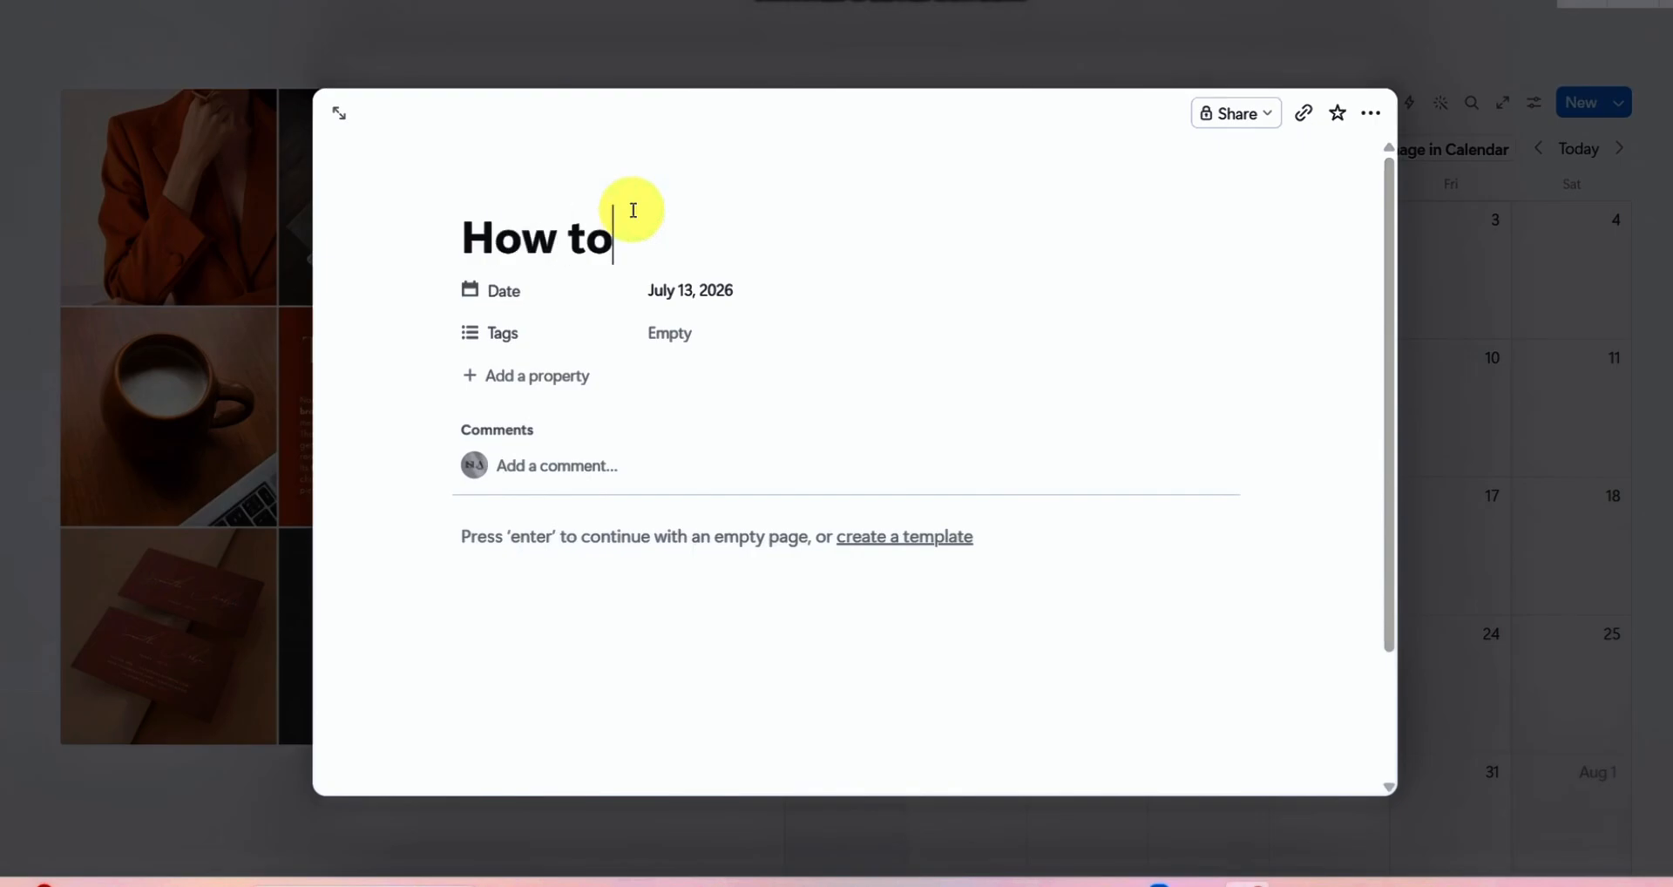
pyautogui.write(' style ')
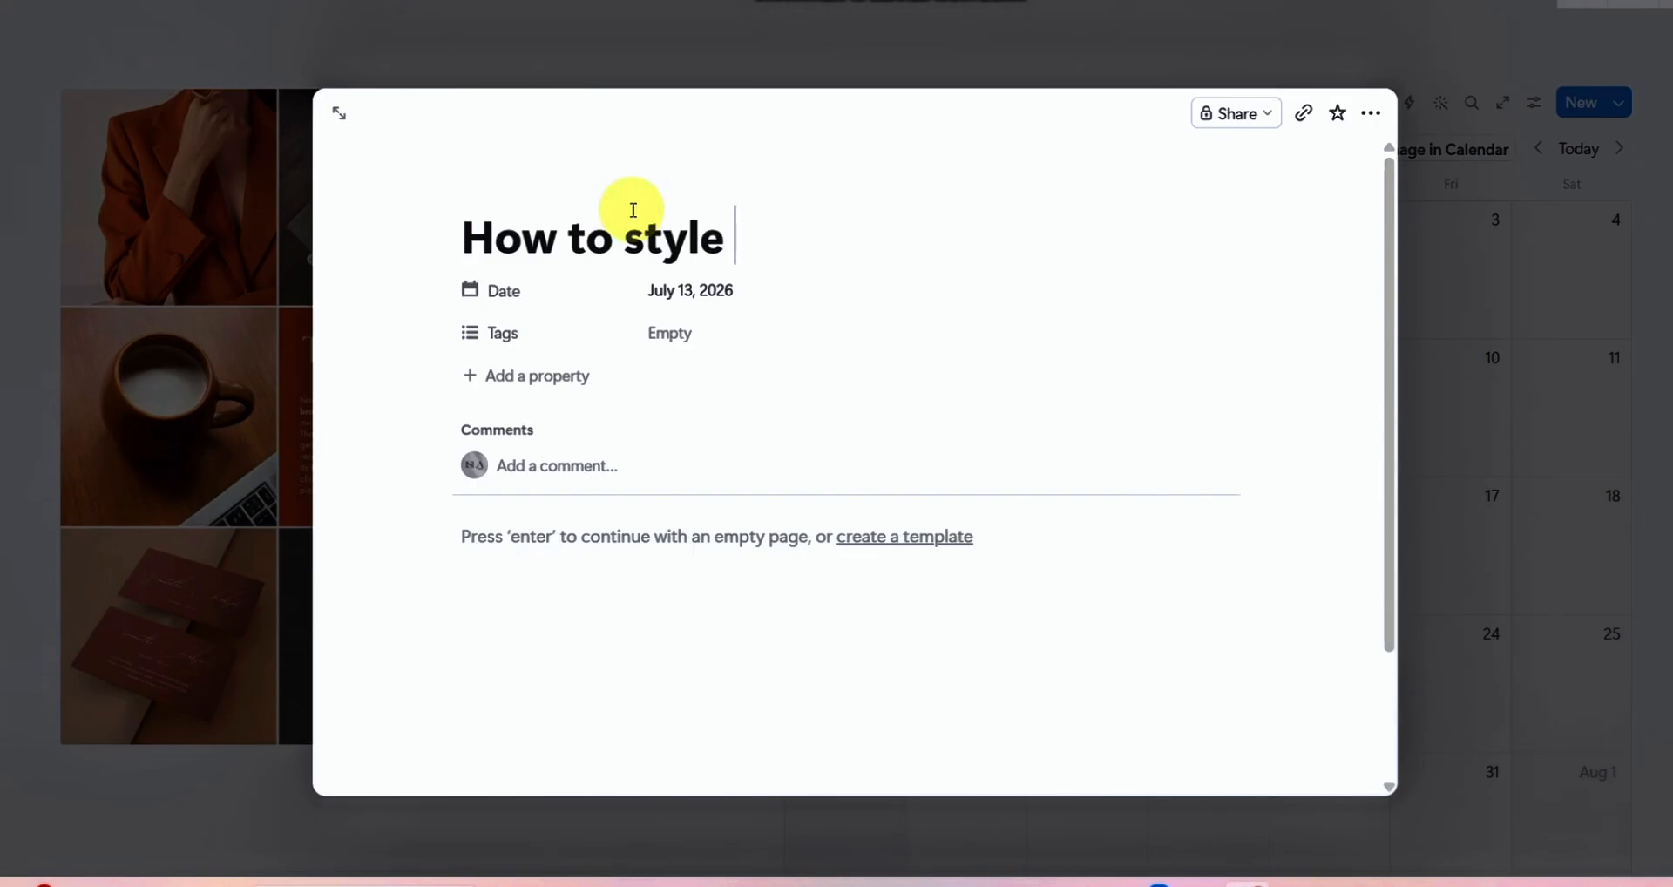
pyautogui.write('your ts')
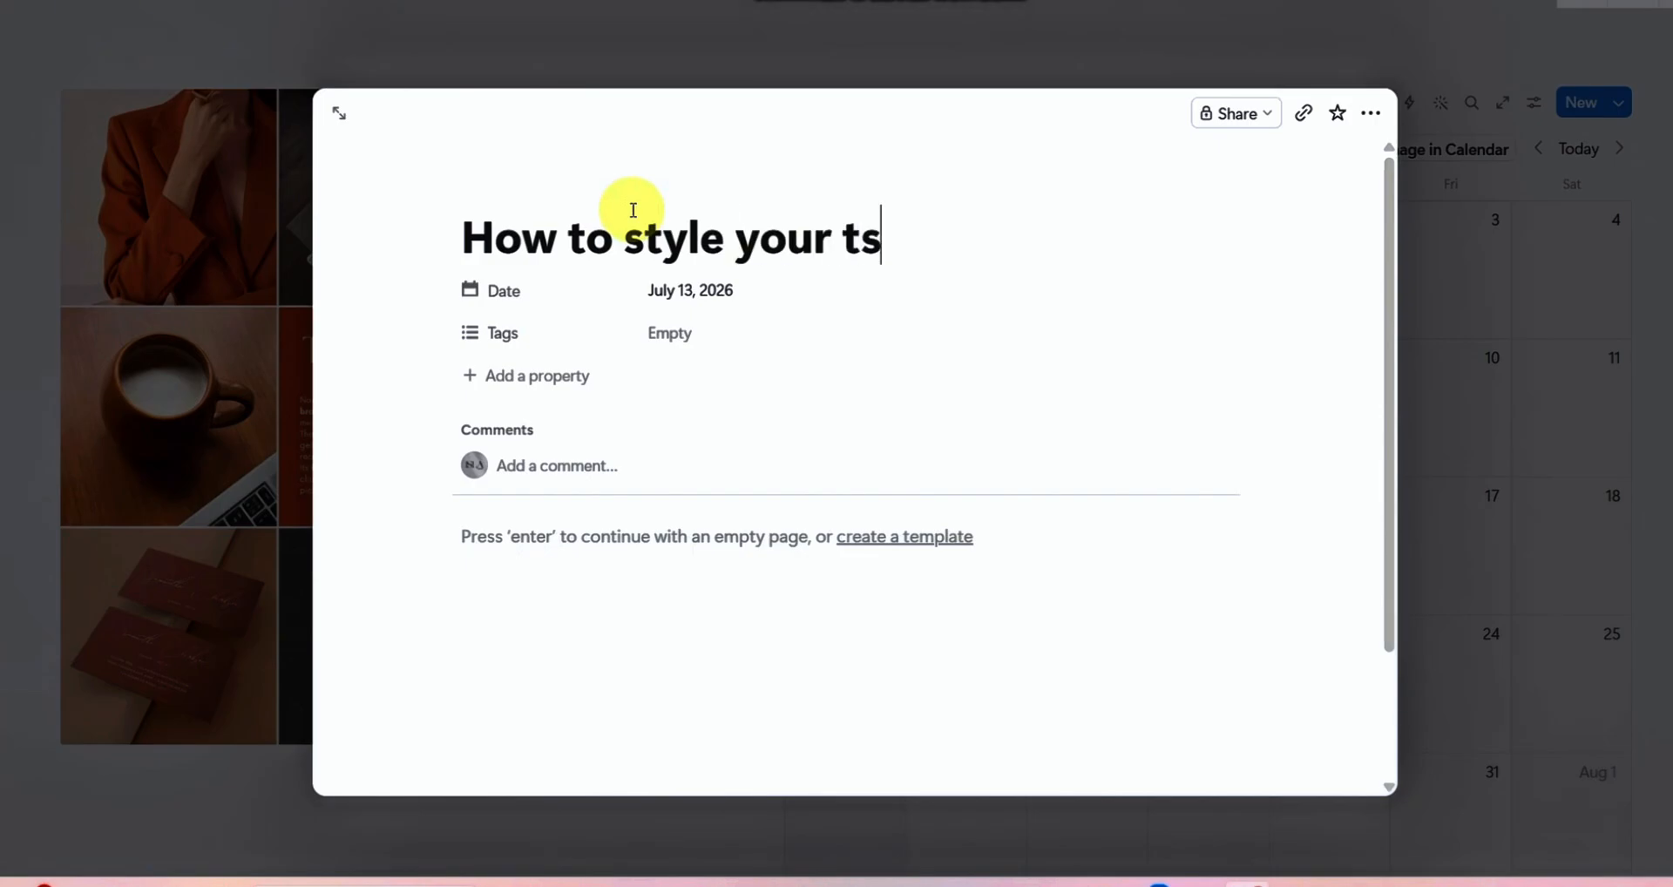
pyautogui.write('hirt')
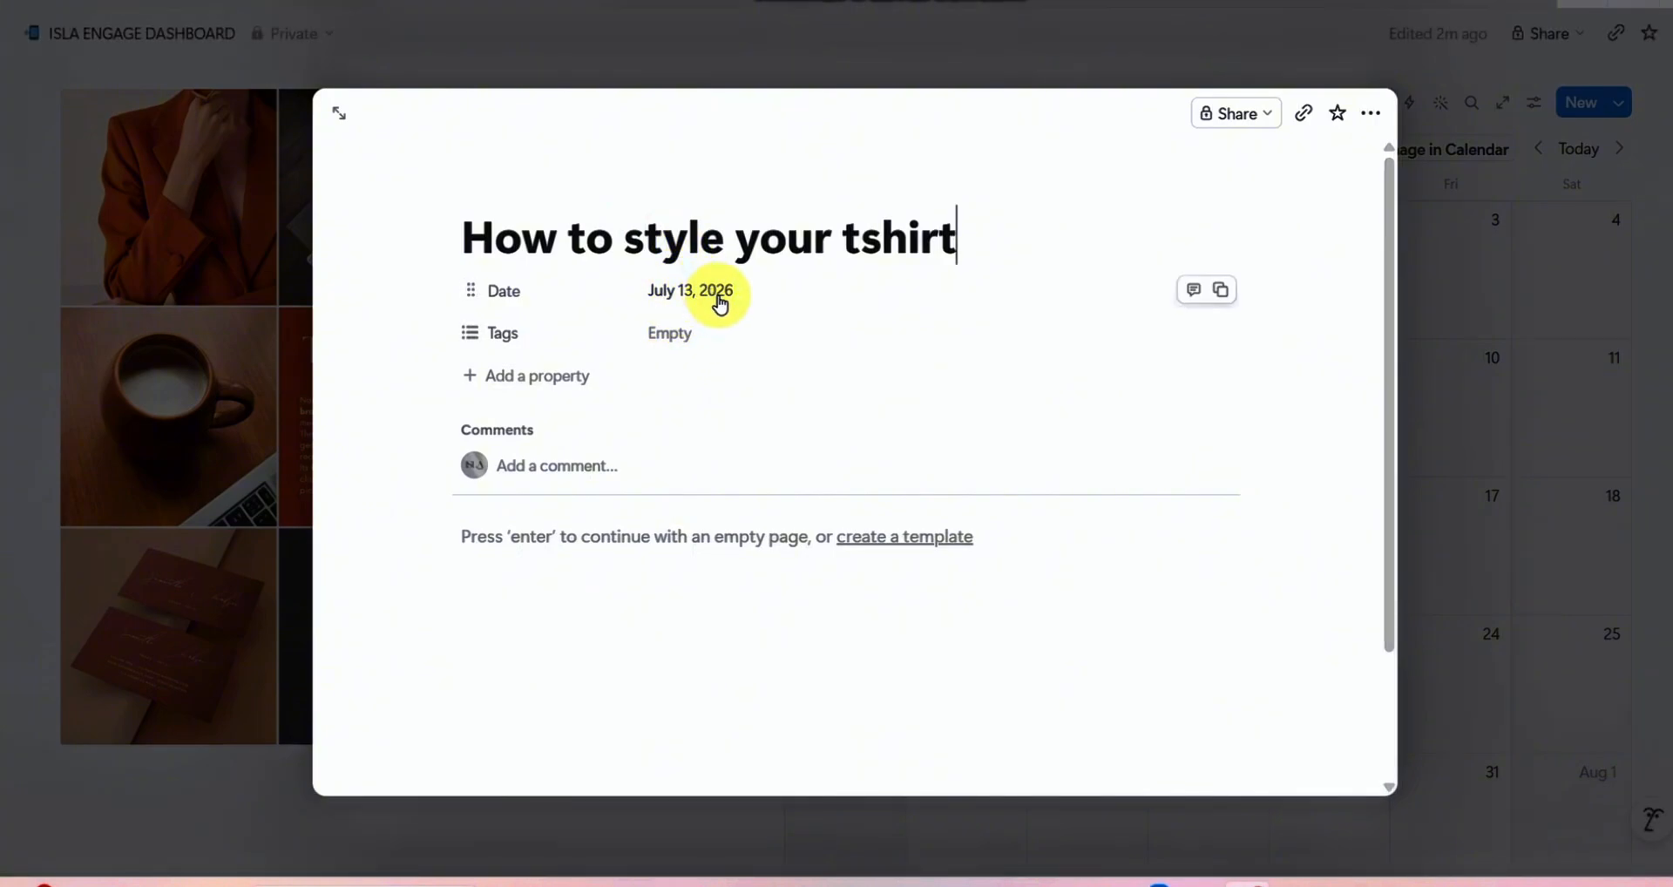
# Step: Edit the item's Tags property and add a REEL option to it
pyautogui.click(493, 338)
pyautogui.click(959, 228)
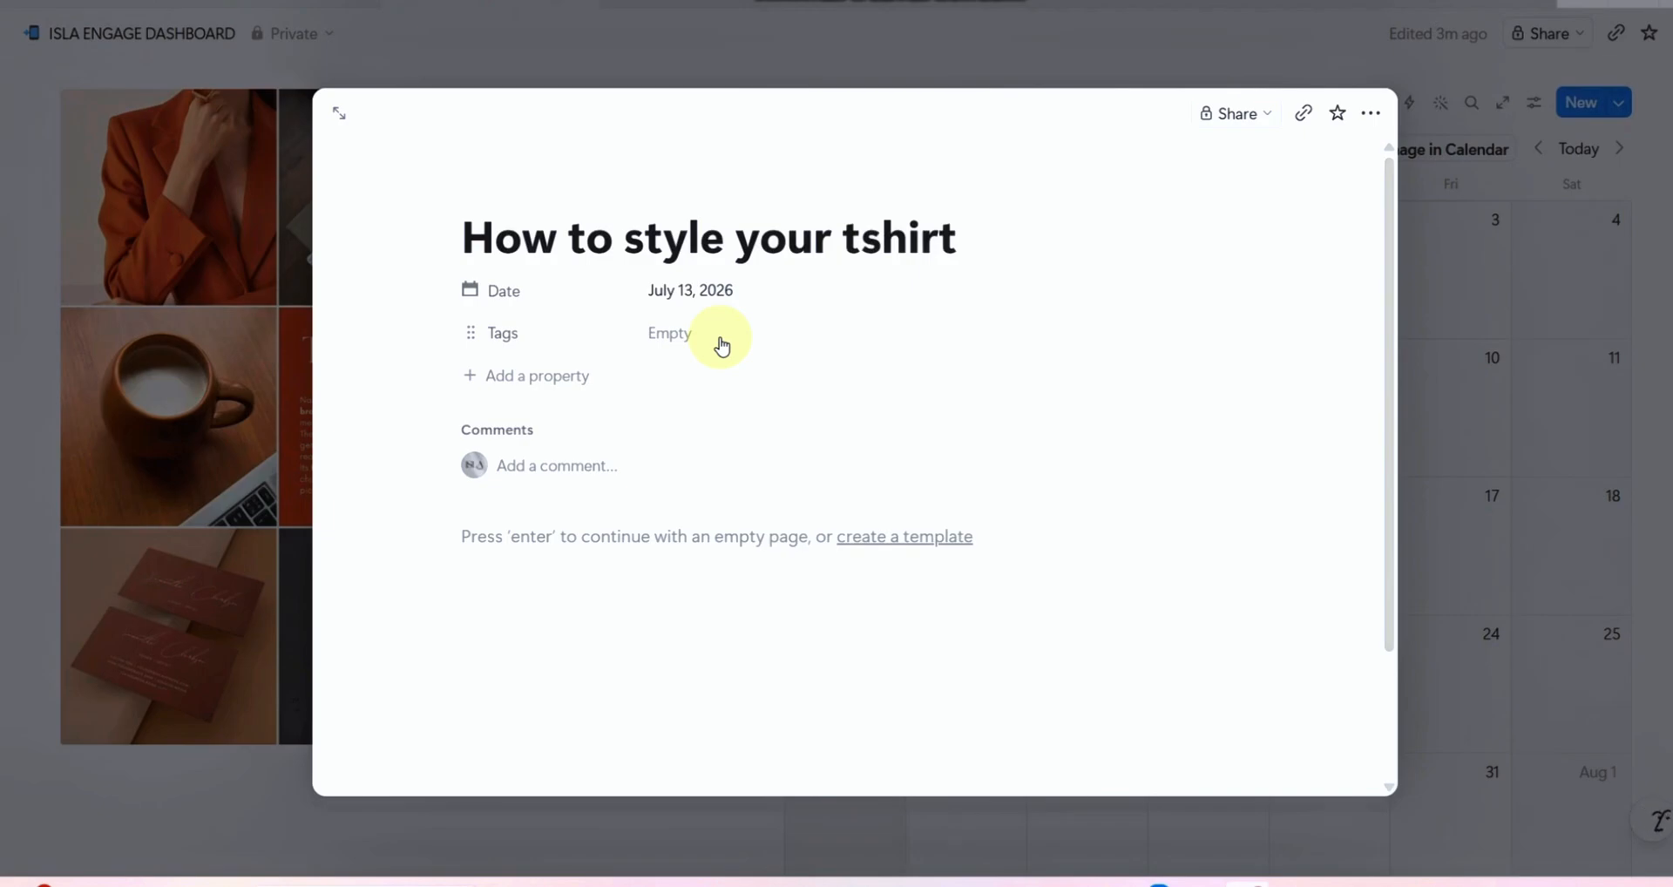
pyautogui.click(546, 338)
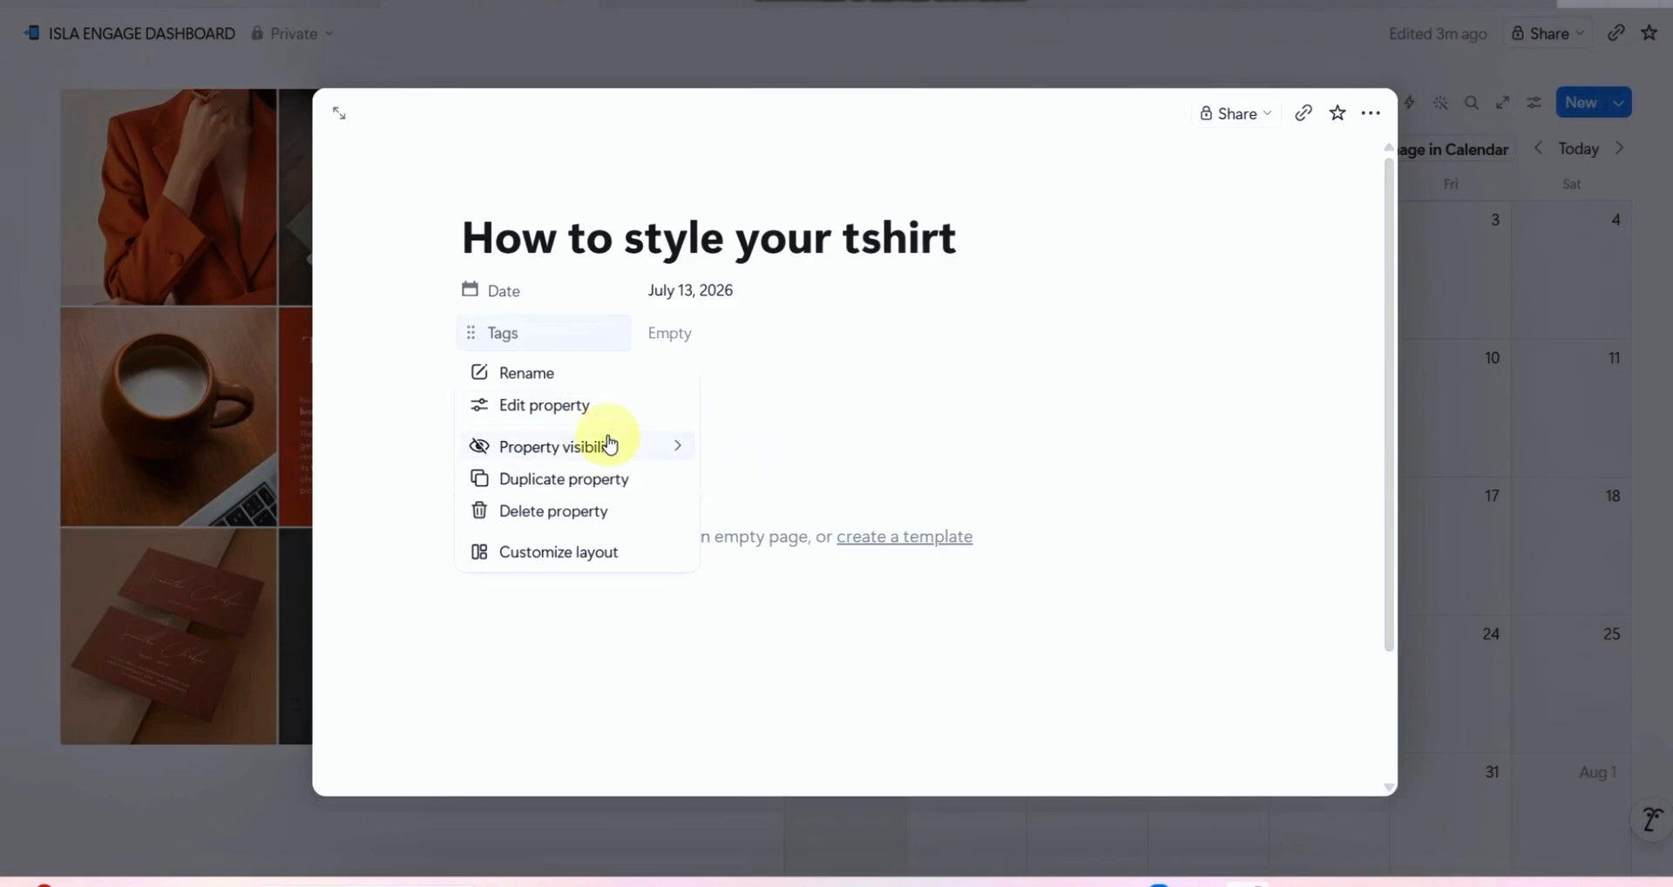
pyautogui.click(580, 409)
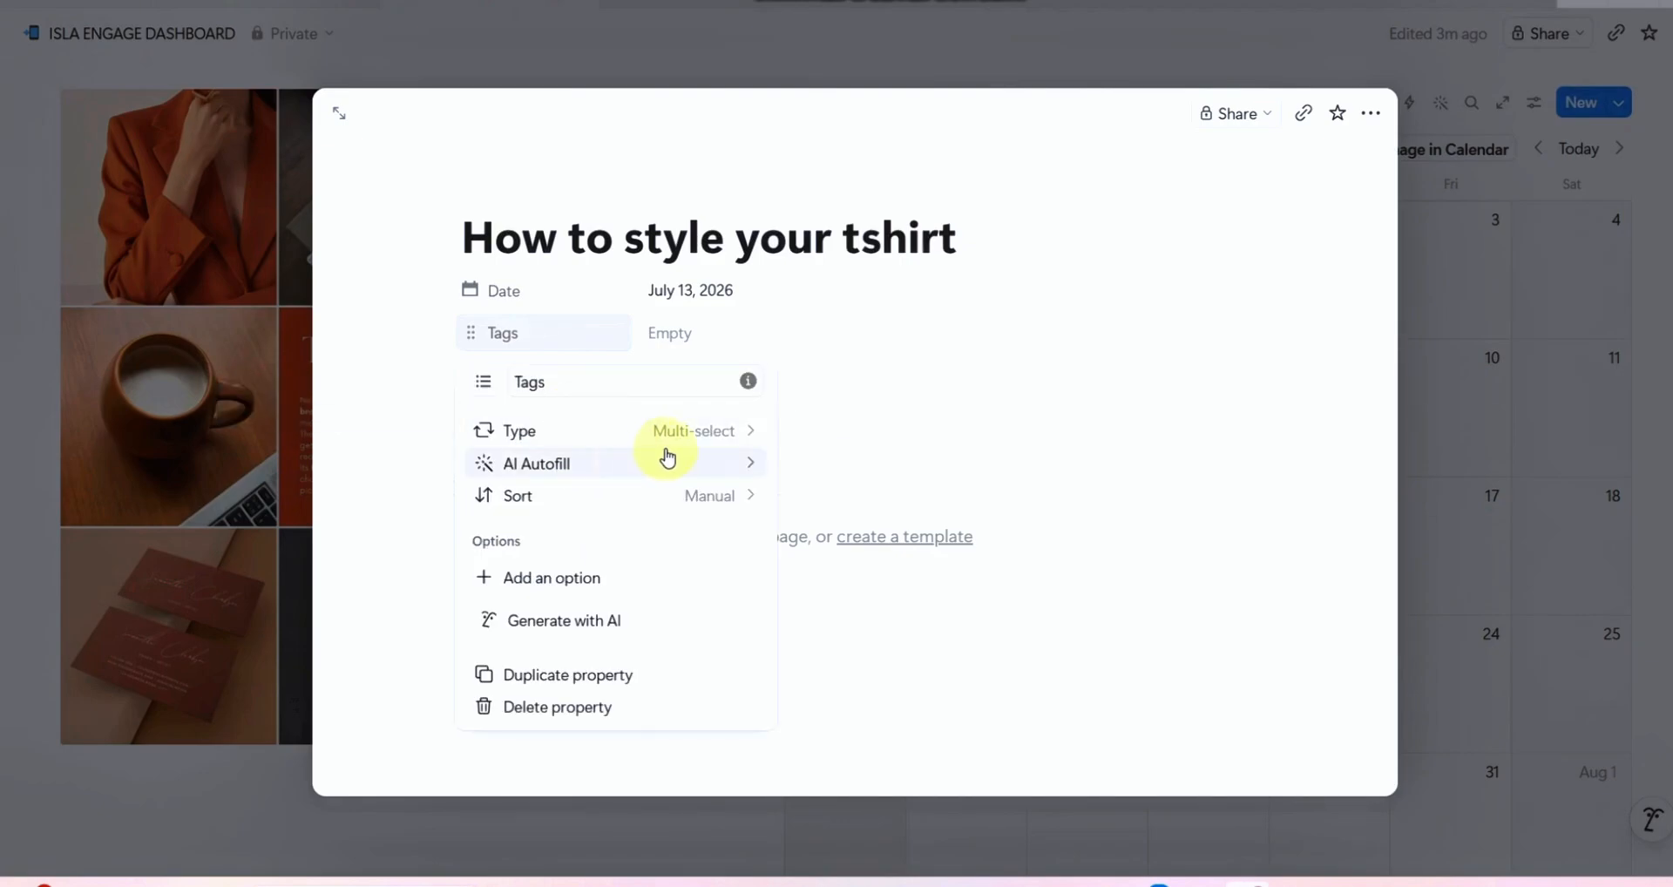
pyautogui.click(552, 579)
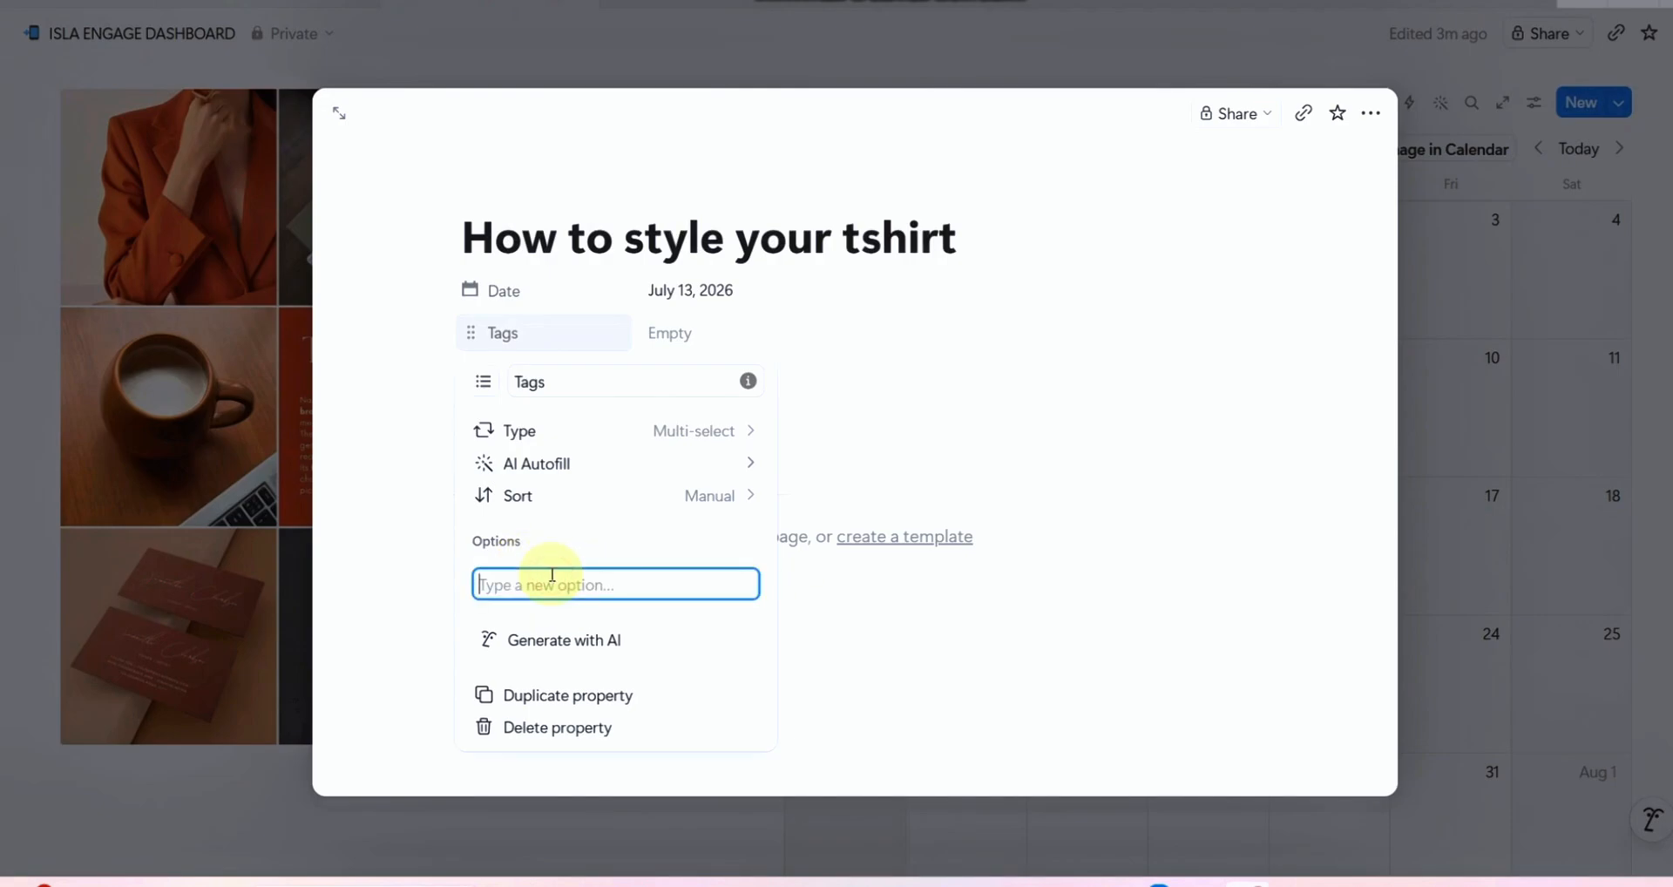
pyautogui.write('r')
pyautogui.press('BackSpace')
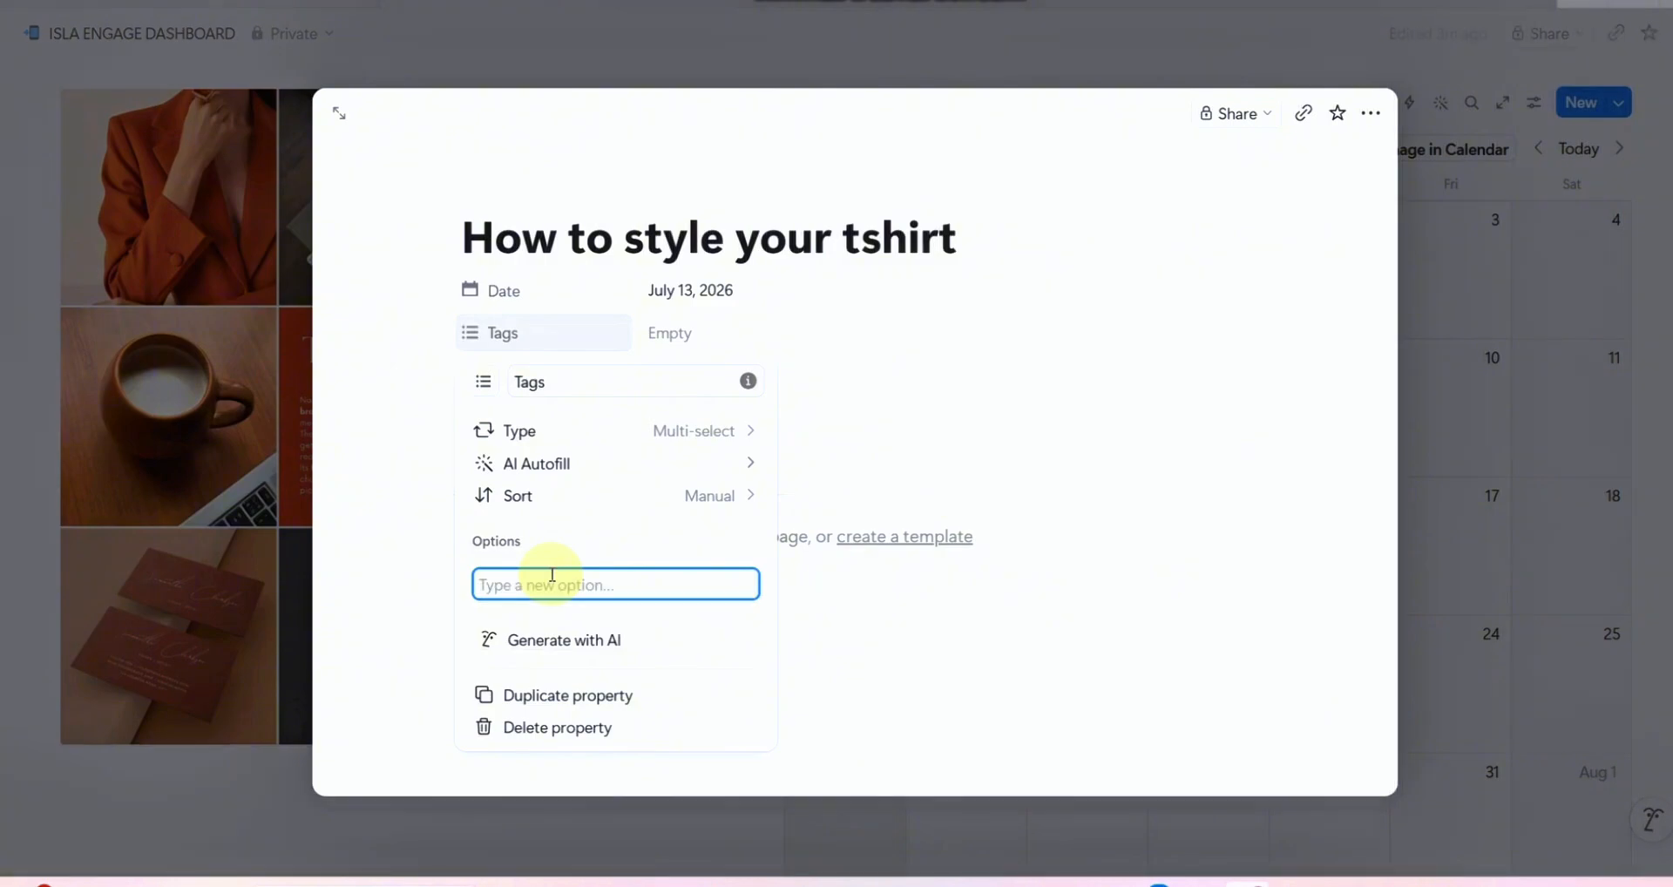
pyautogui.write('REEL')
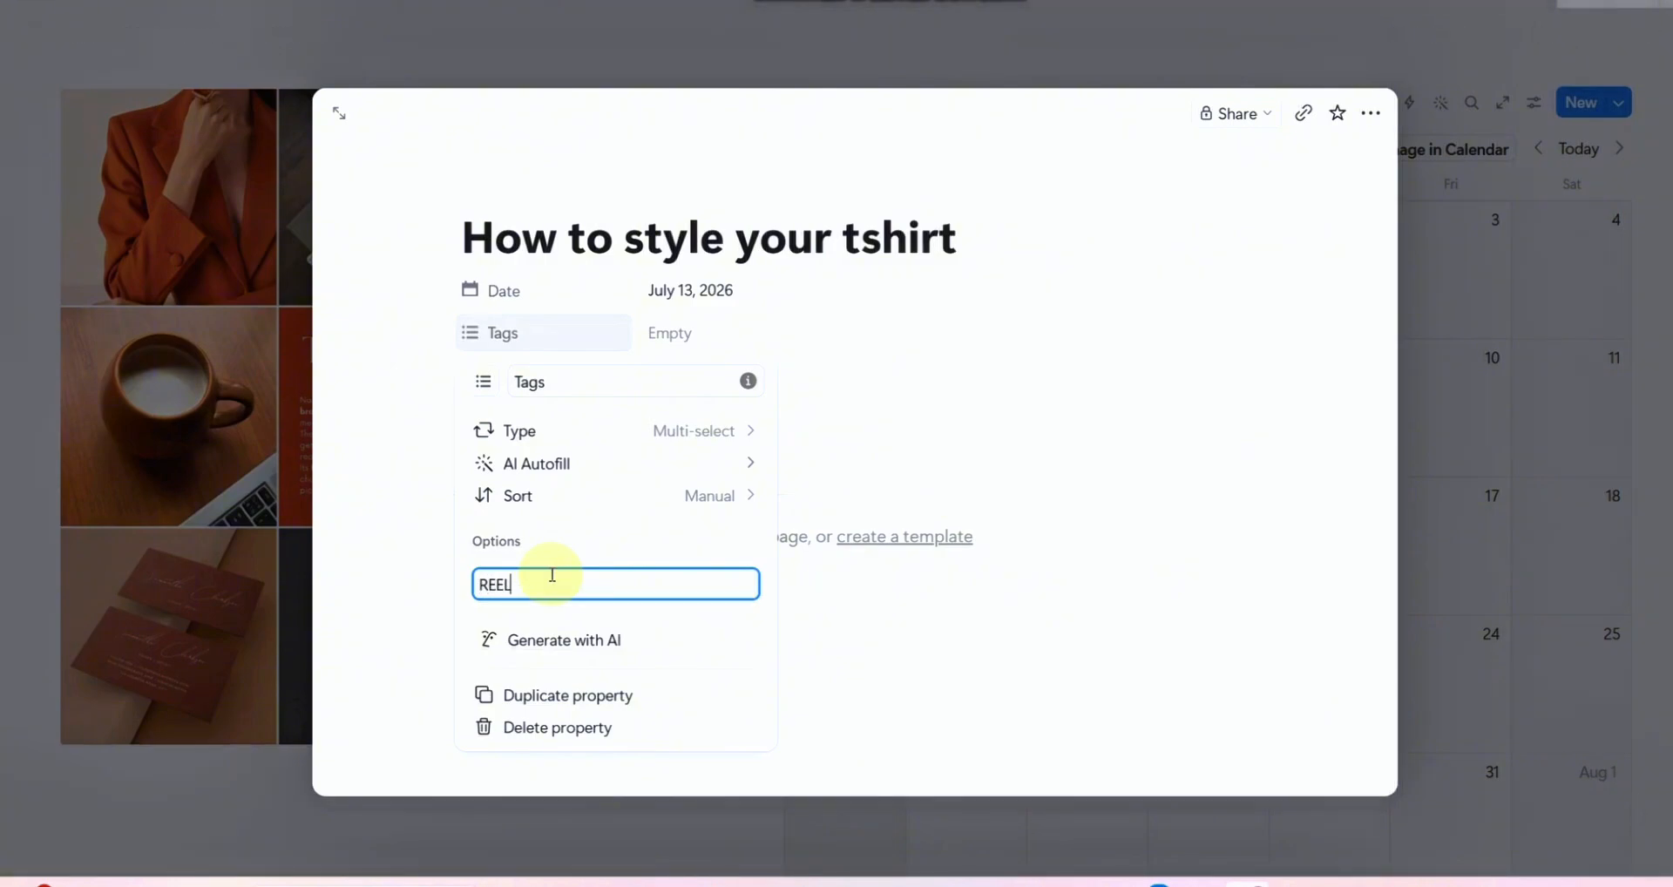
pyautogui.press('Return')
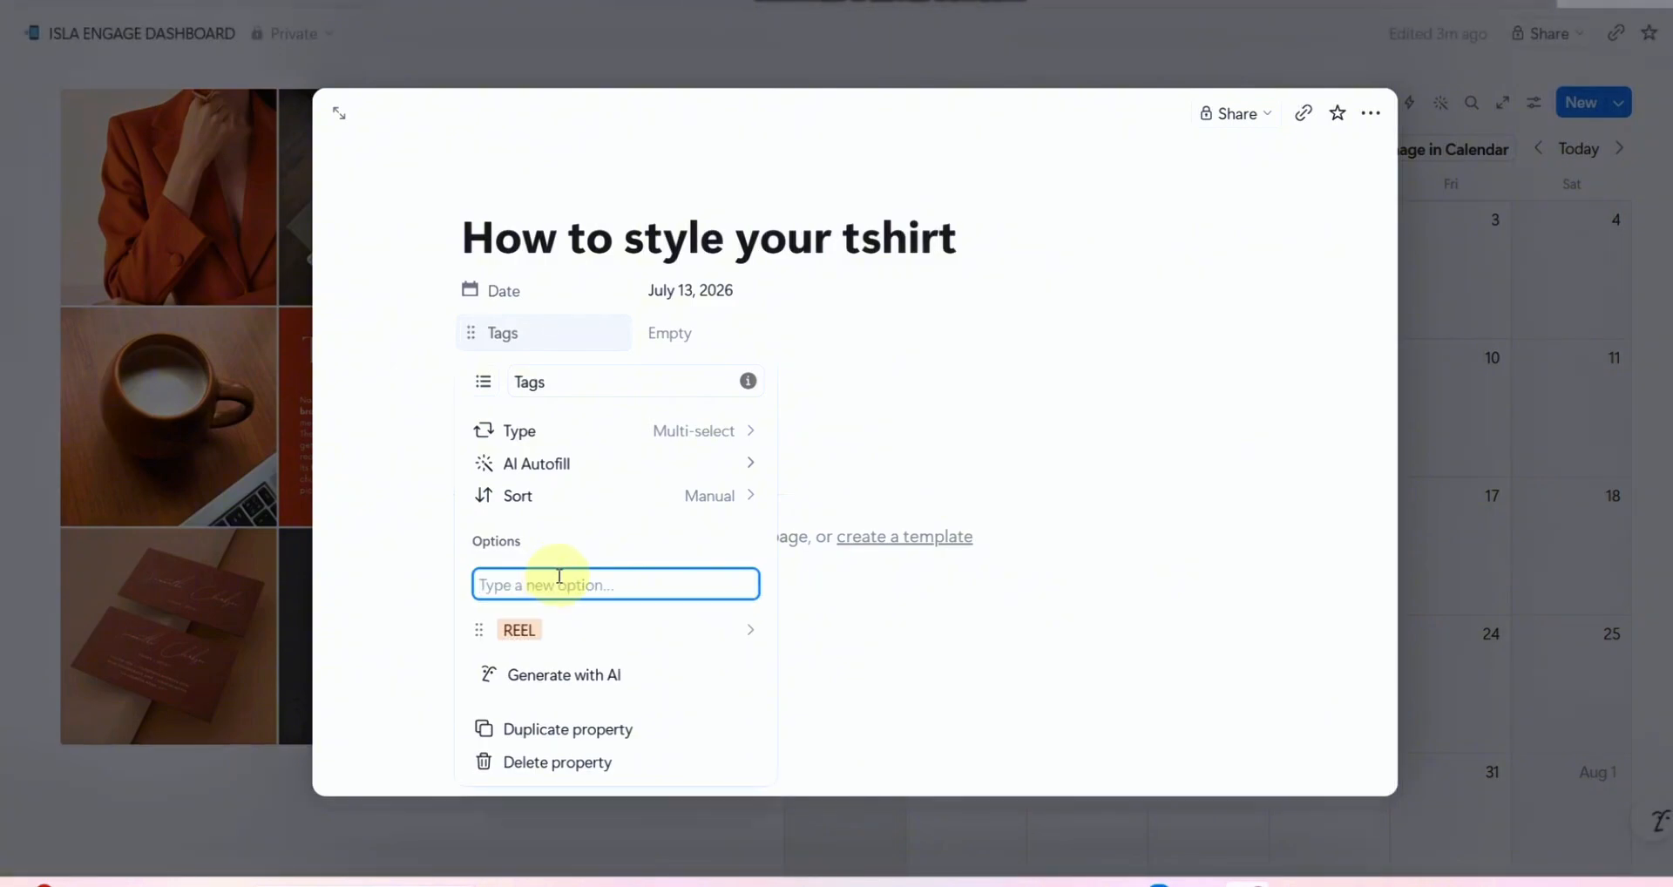
# Step: Add the options CAROUSEL, STATIC POST and STORIES to the Tags property and close its settings
pyautogui.write('CAROUSEL')
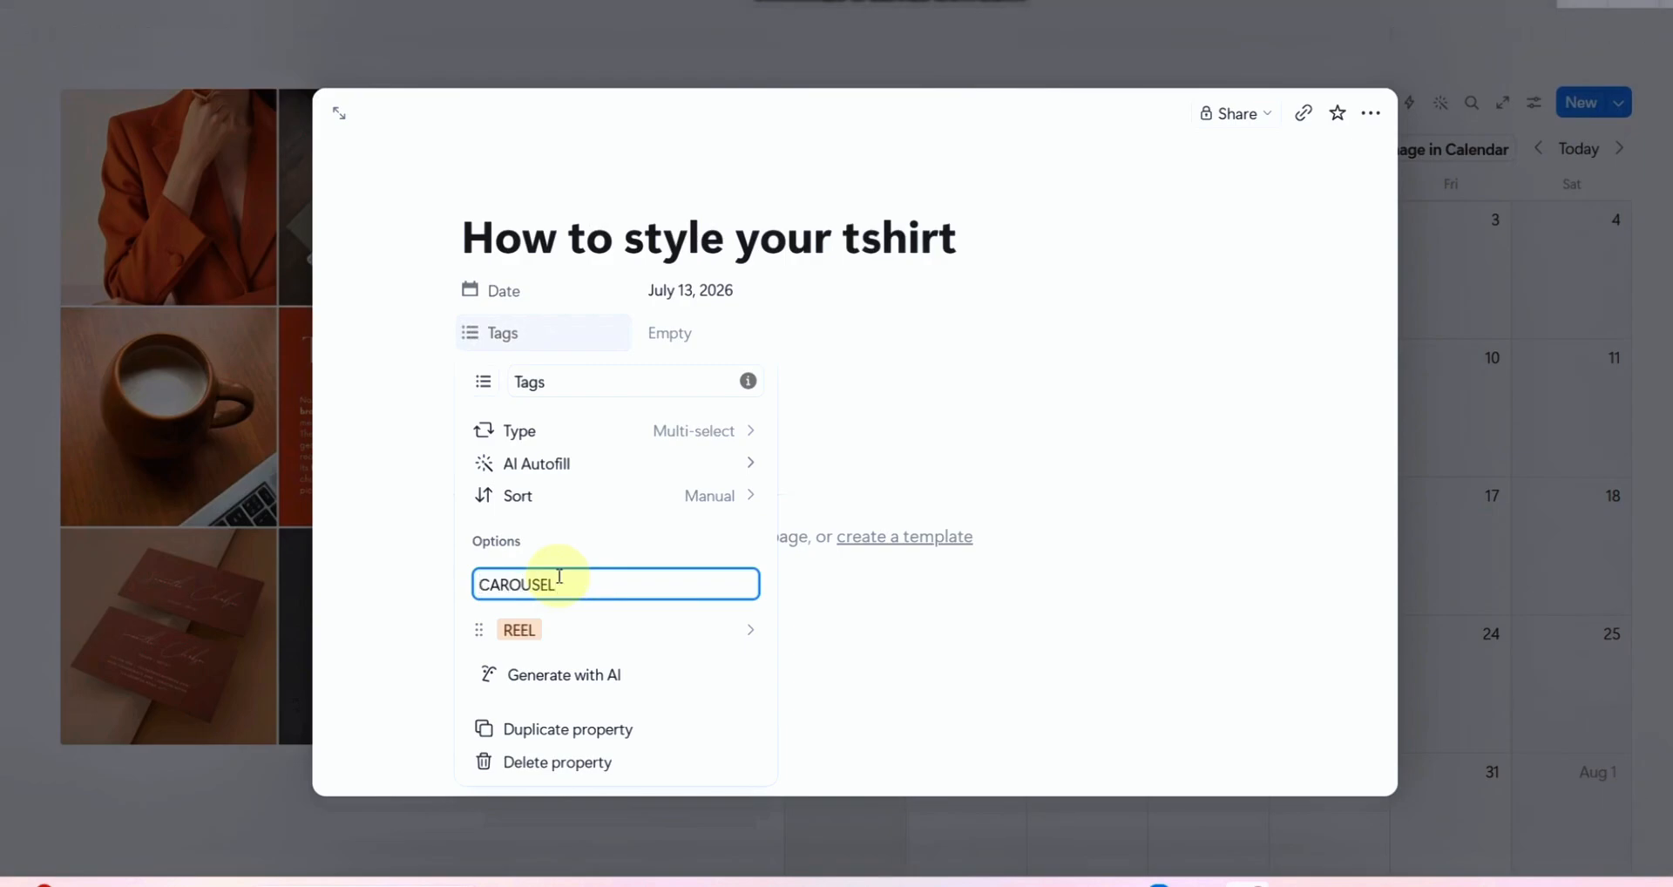
pyautogui.press('Return')
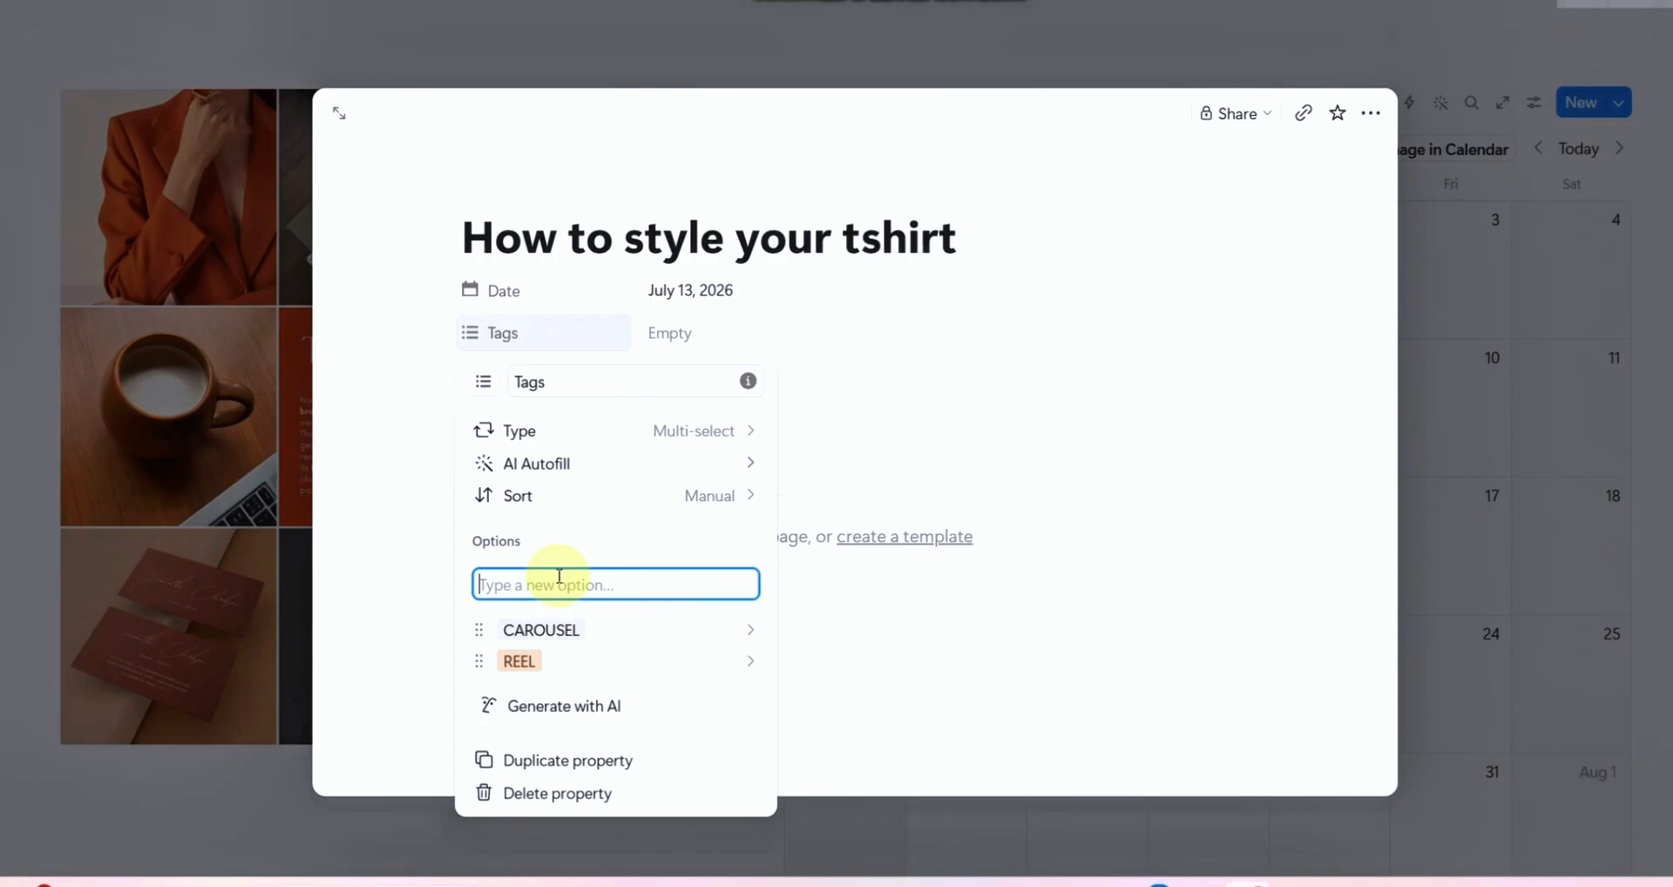
pyautogui.write('STATIC POST')
pyautogui.press('Return')
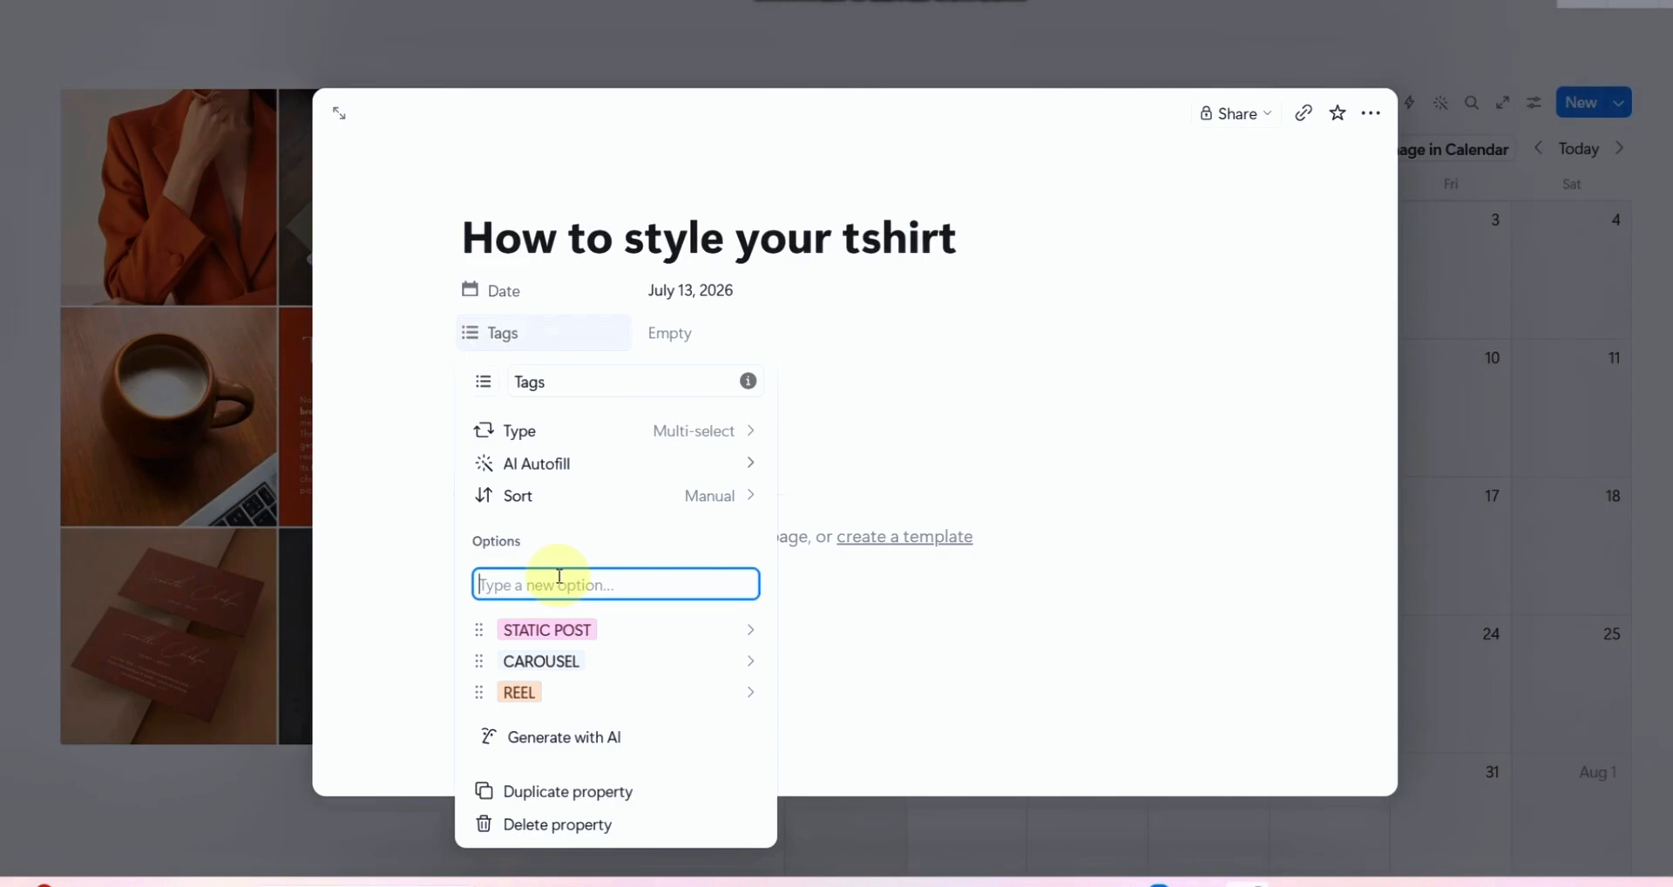
pyautogui.write('STORIES')
pyautogui.press('Return')
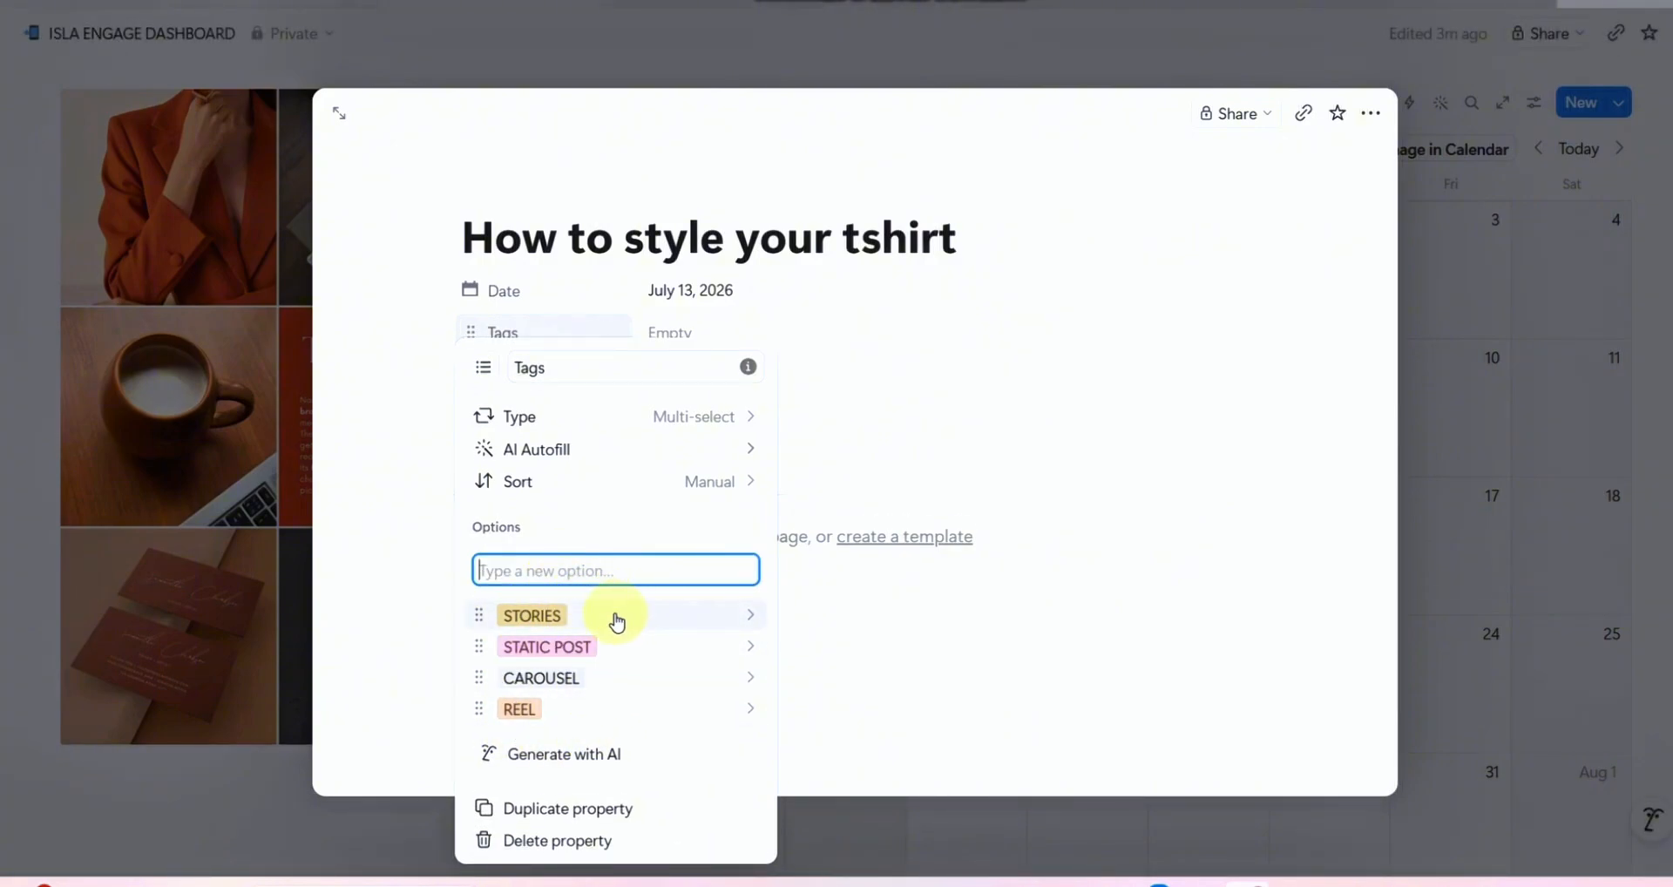
pyautogui.click(989, 488)
pyautogui.click(989, 488)
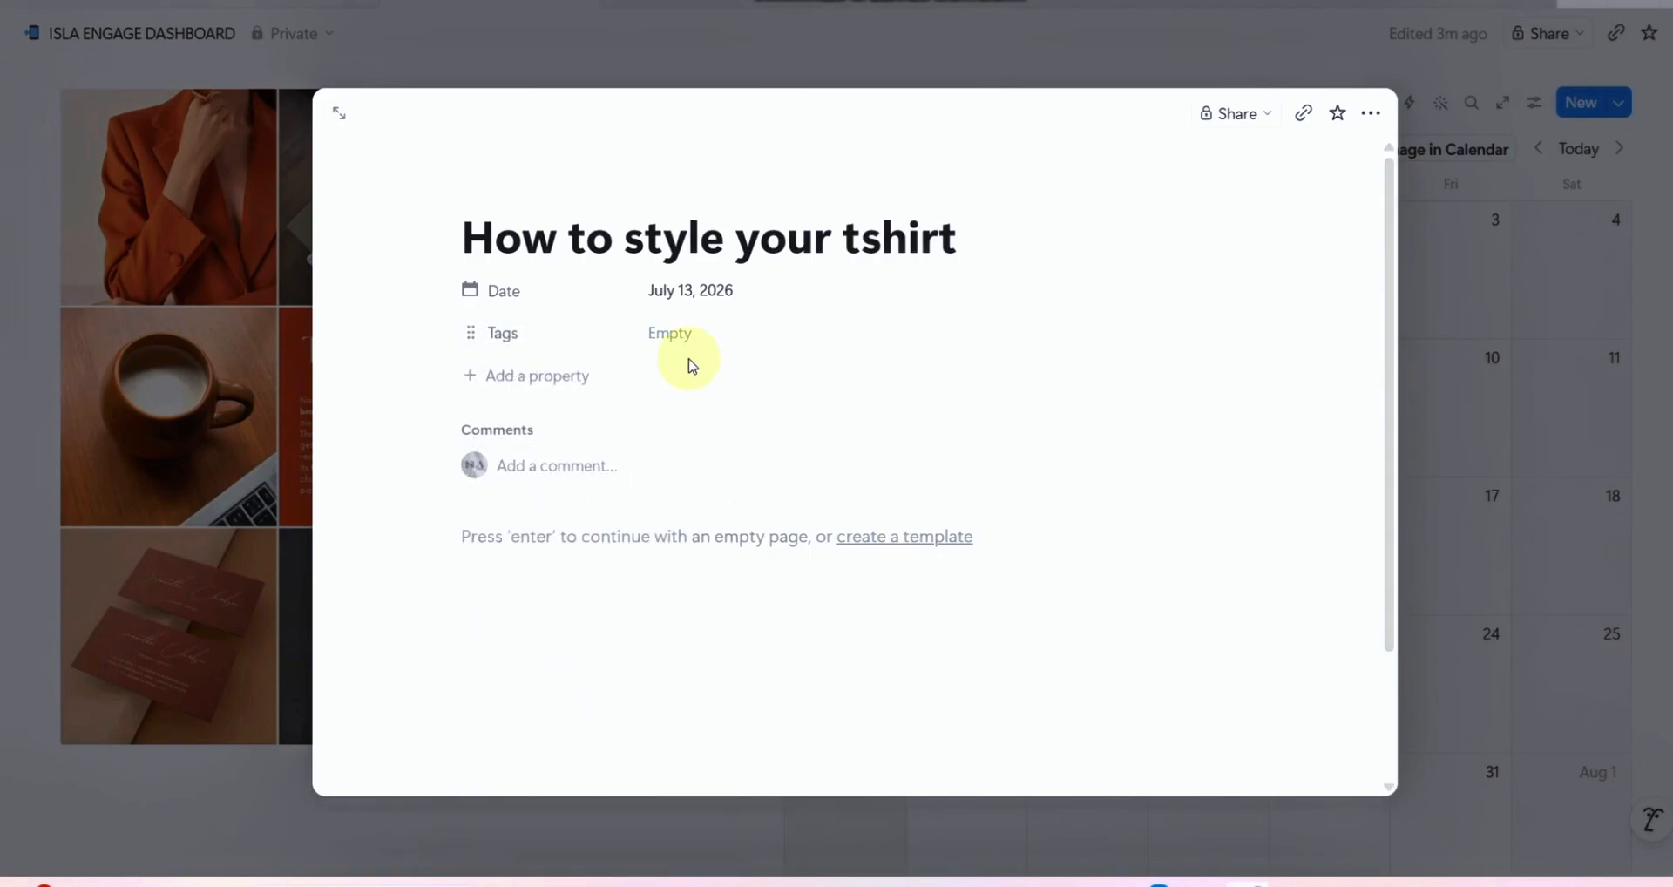
# Step: Rename the Tags property to Content Type and place it below the Date property
pyautogui.click(517, 333)
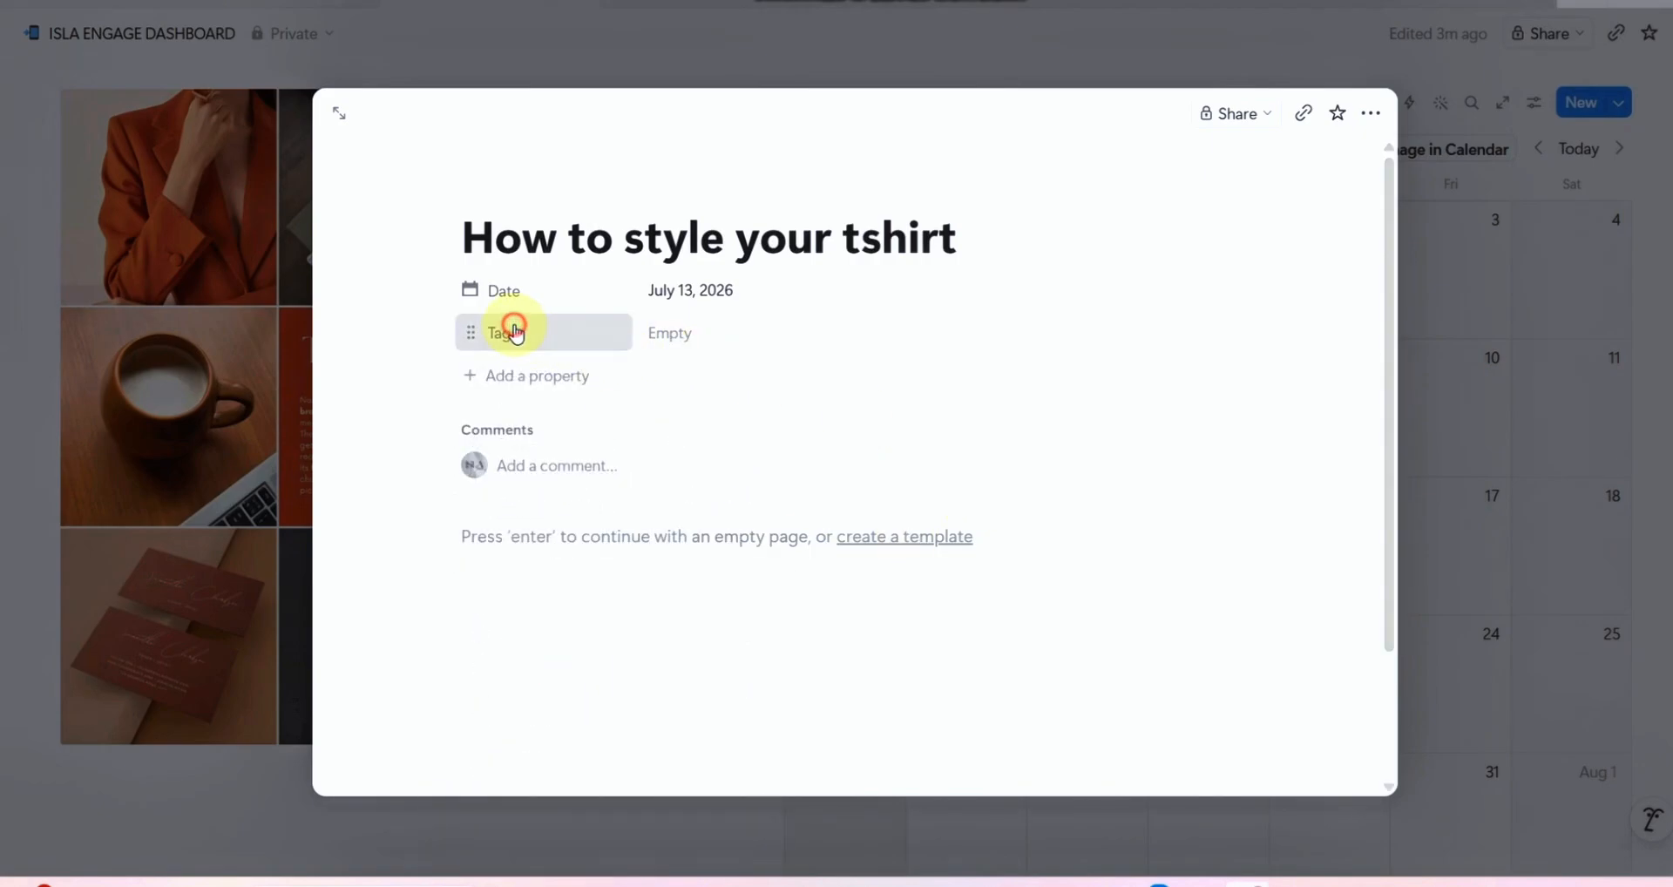
pyautogui.click(694, 345)
pyautogui.click(697, 340)
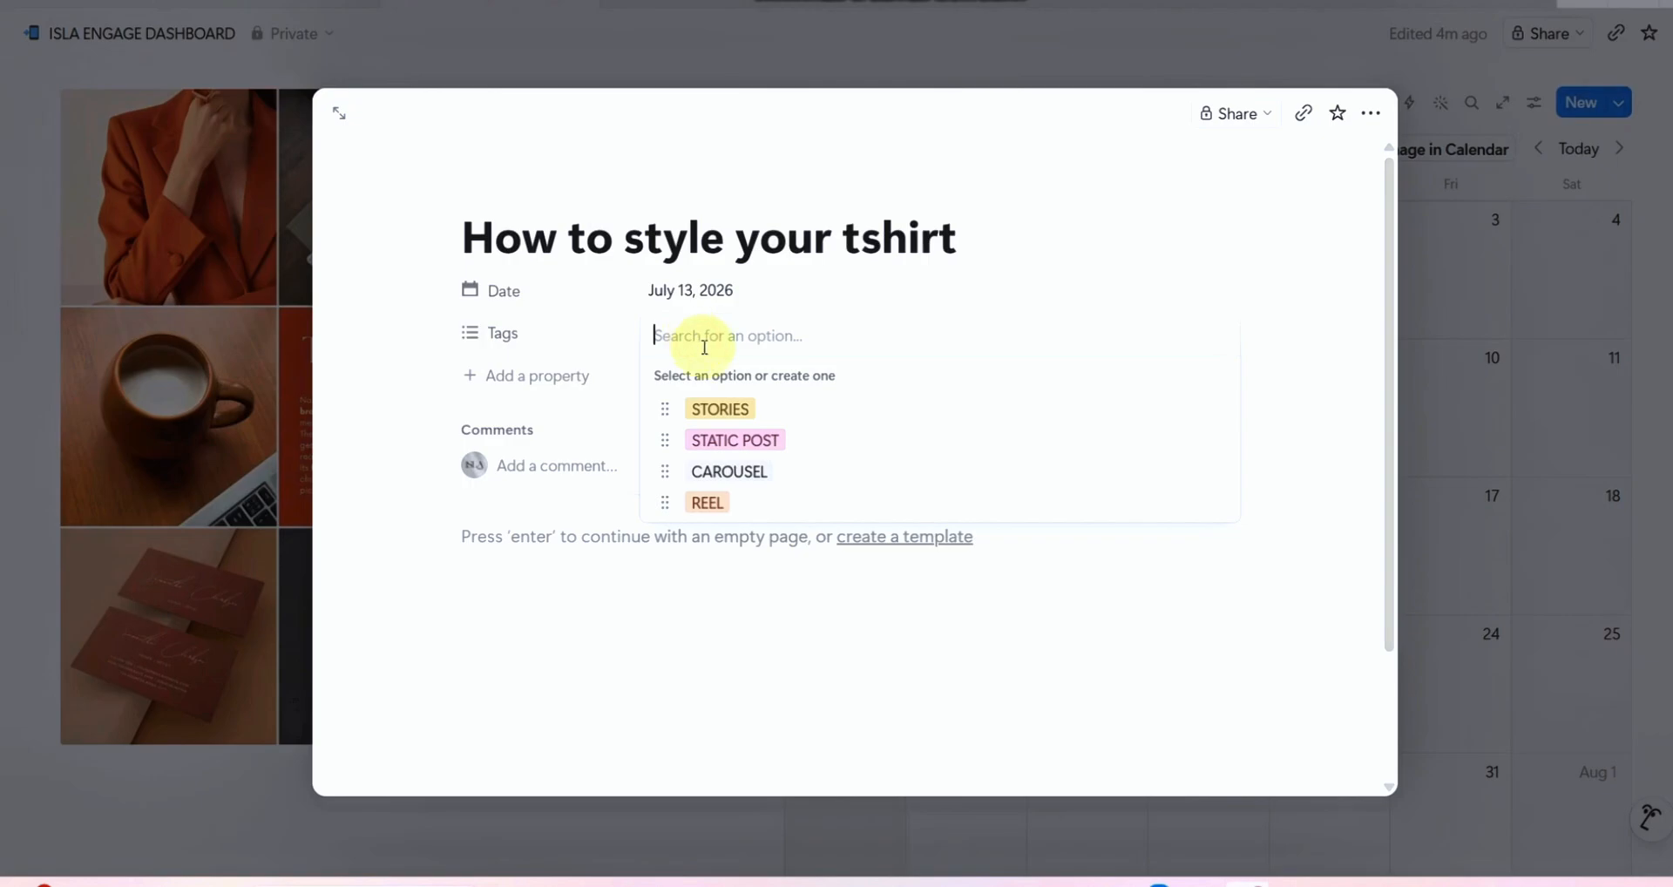
pyautogui.click(558, 342)
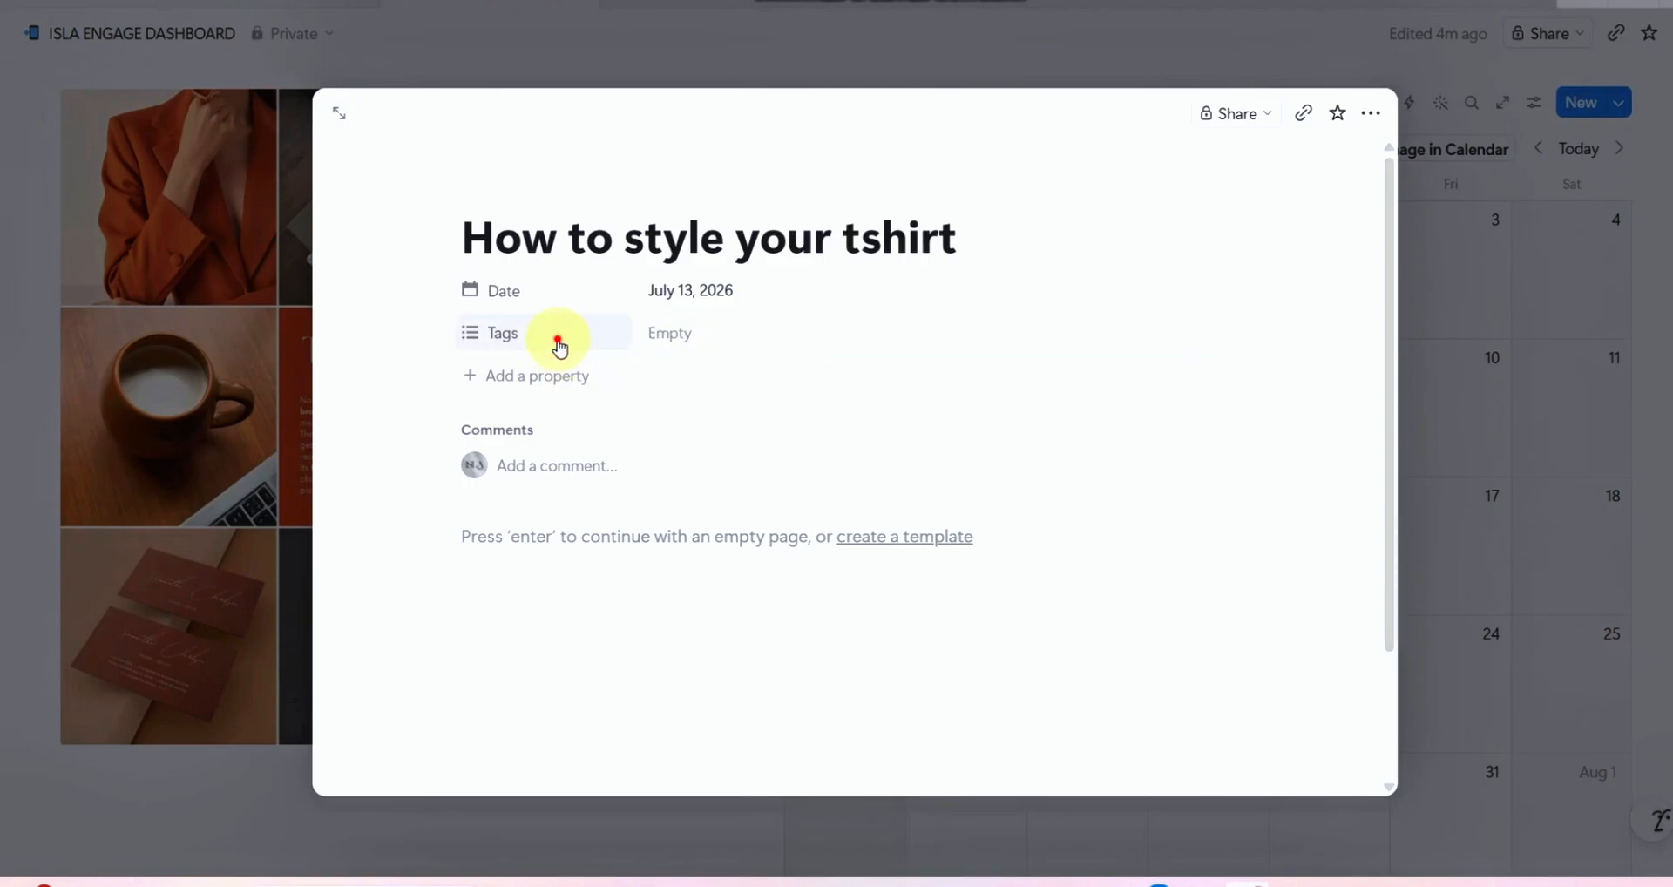
pyautogui.click(541, 373)
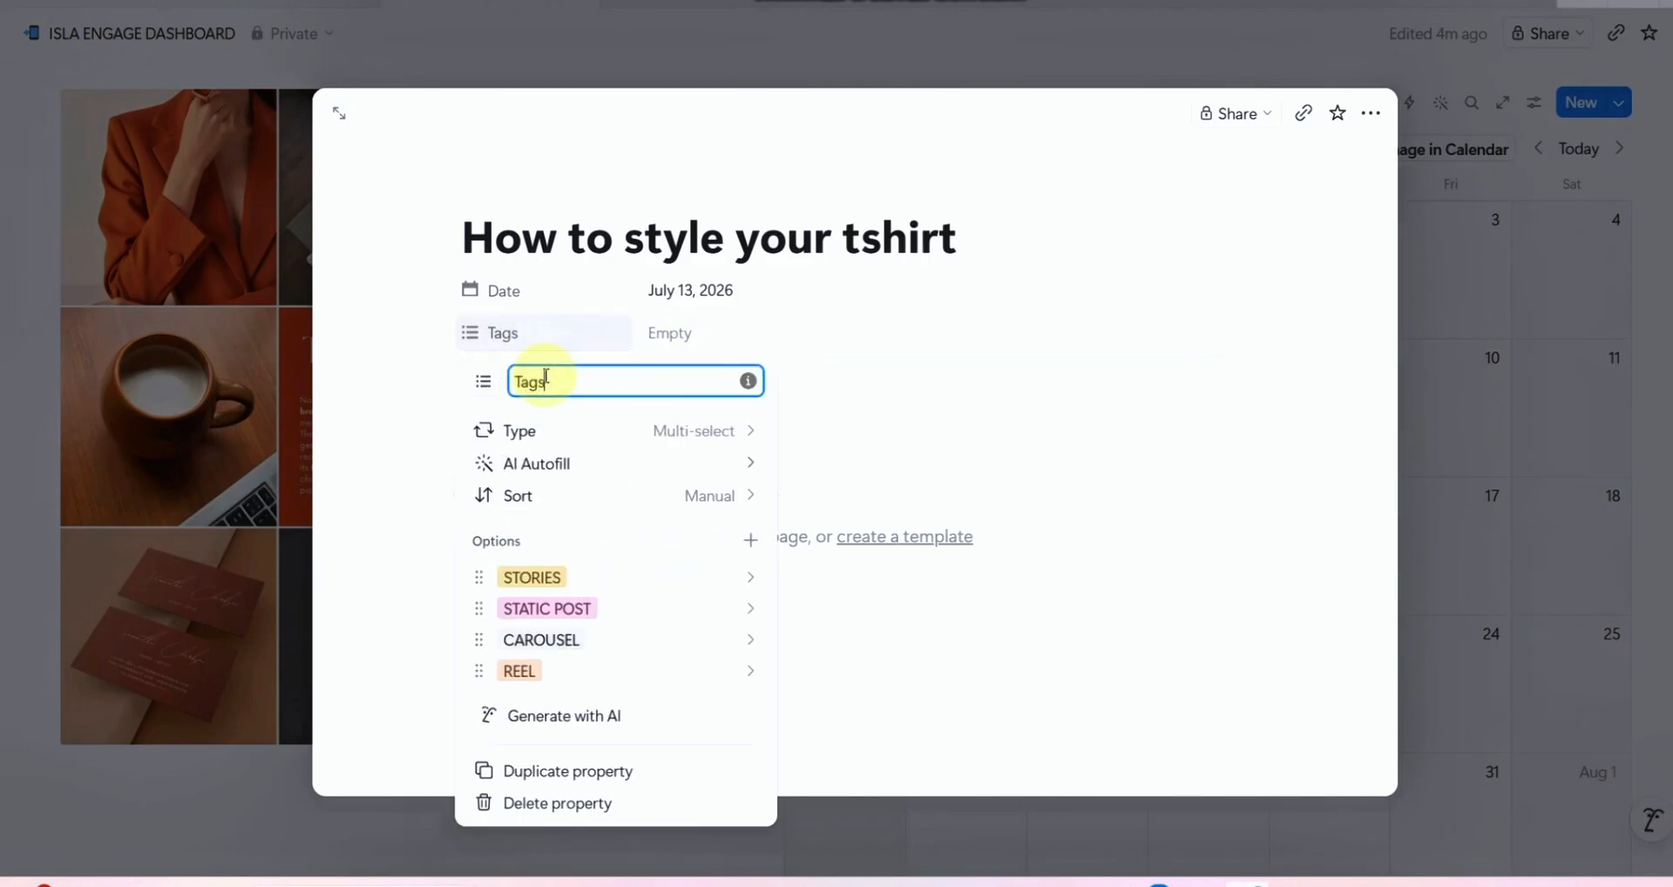
pyautogui.press('BackSpace')
pyautogui.press('BackSpace')
pyautogui.press('BackSpace')
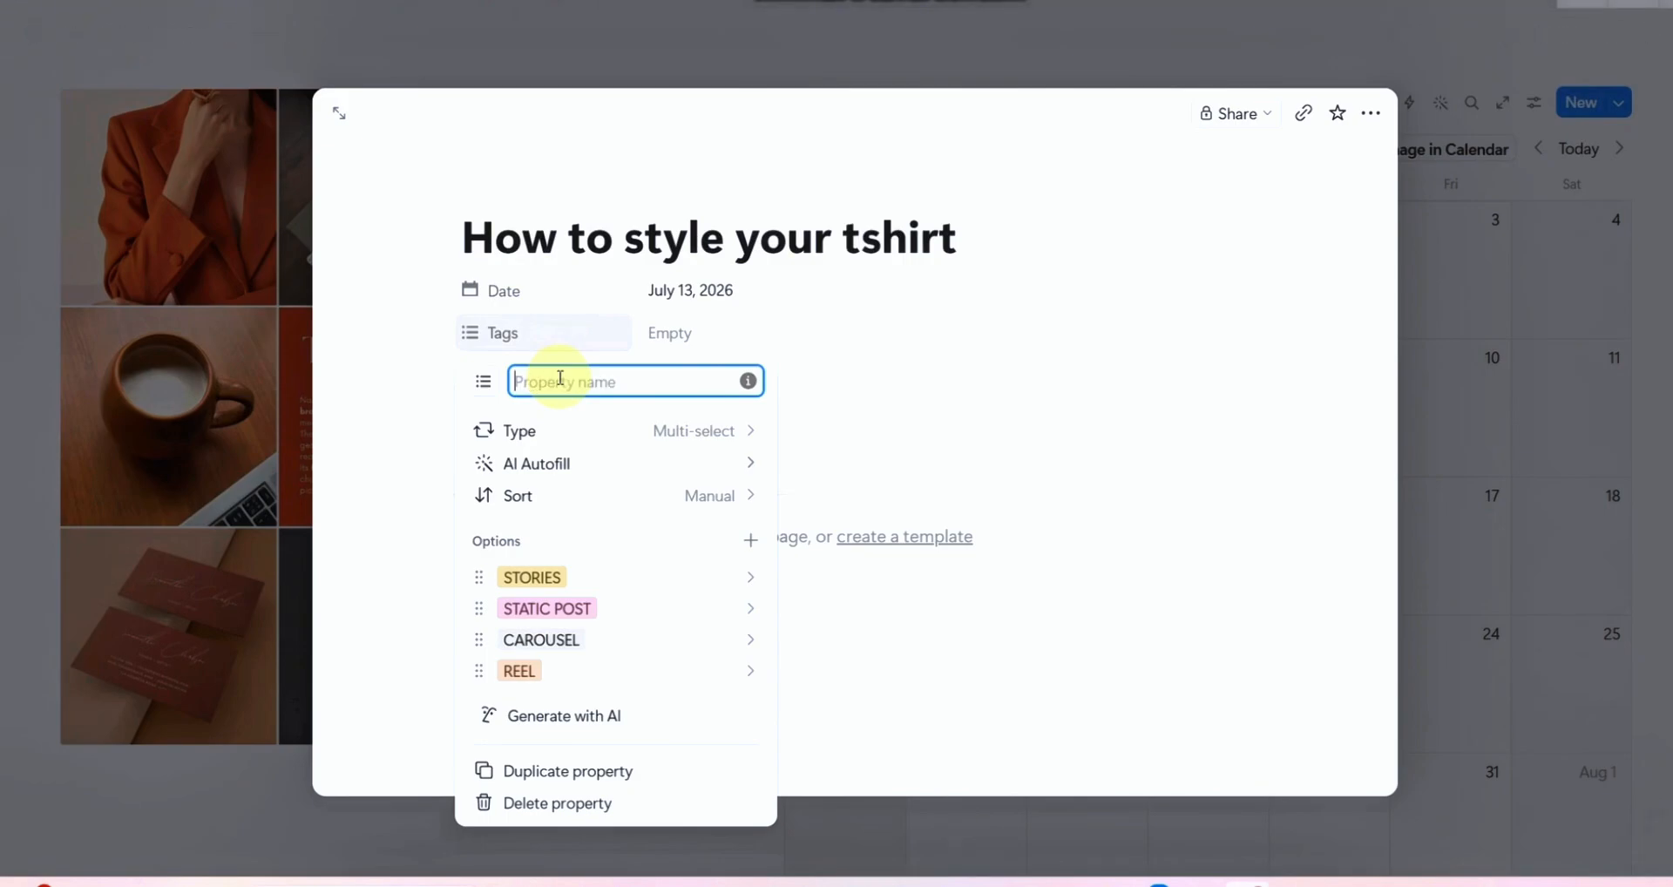
pyautogui.write('Content Type')
pyautogui.click(927, 385)
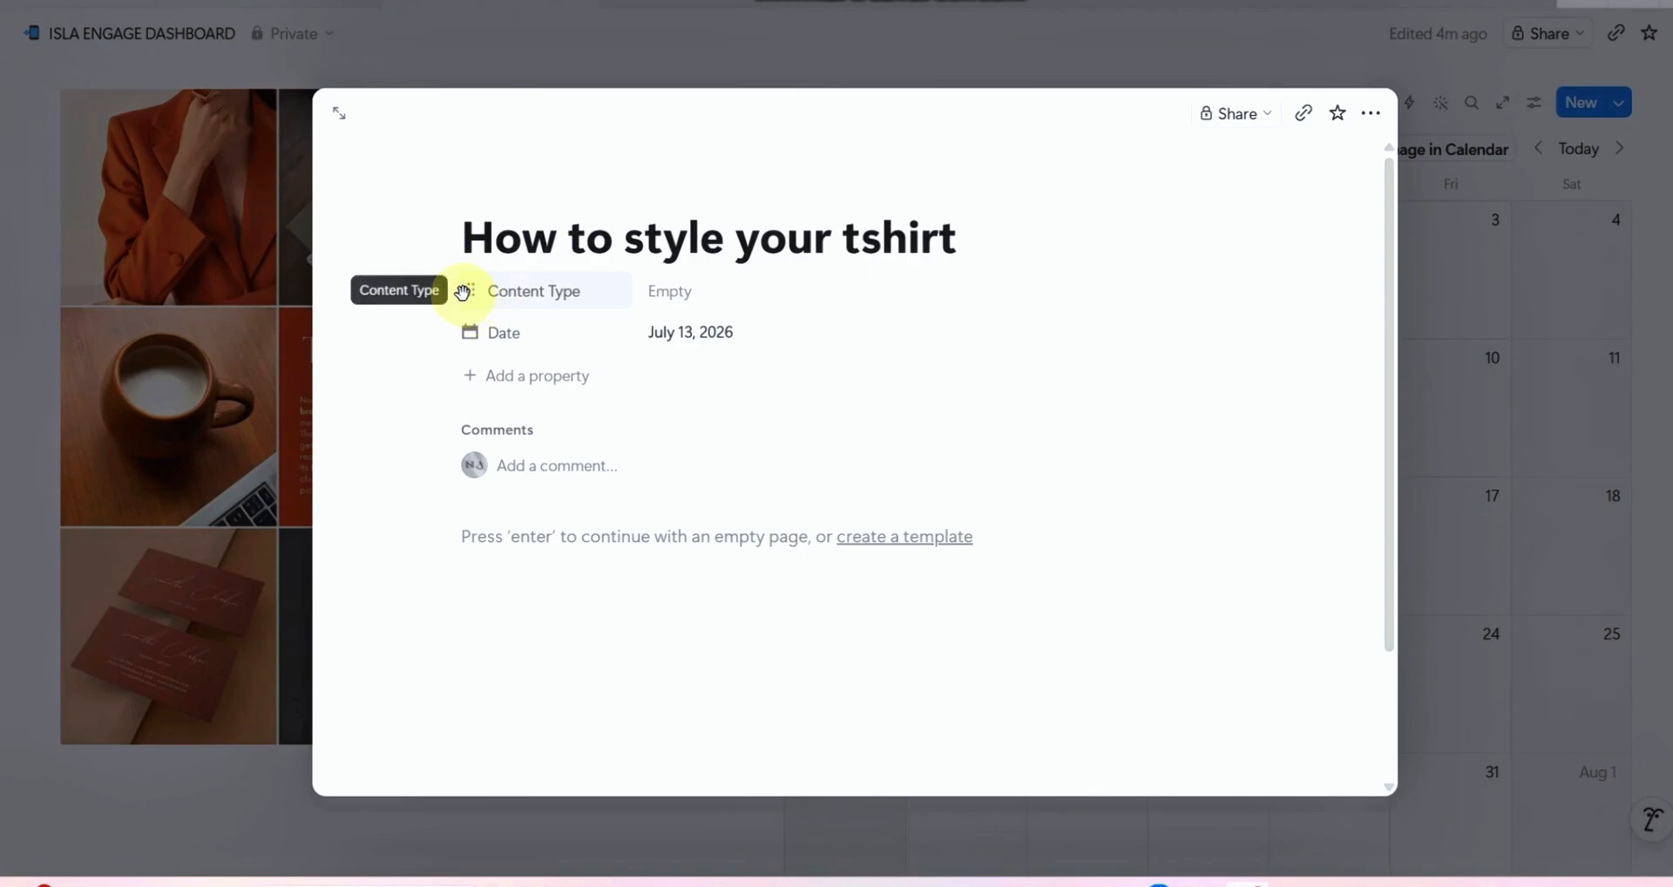
pyautogui.moveTo(463, 291); pyautogui.dragTo(474, 336)
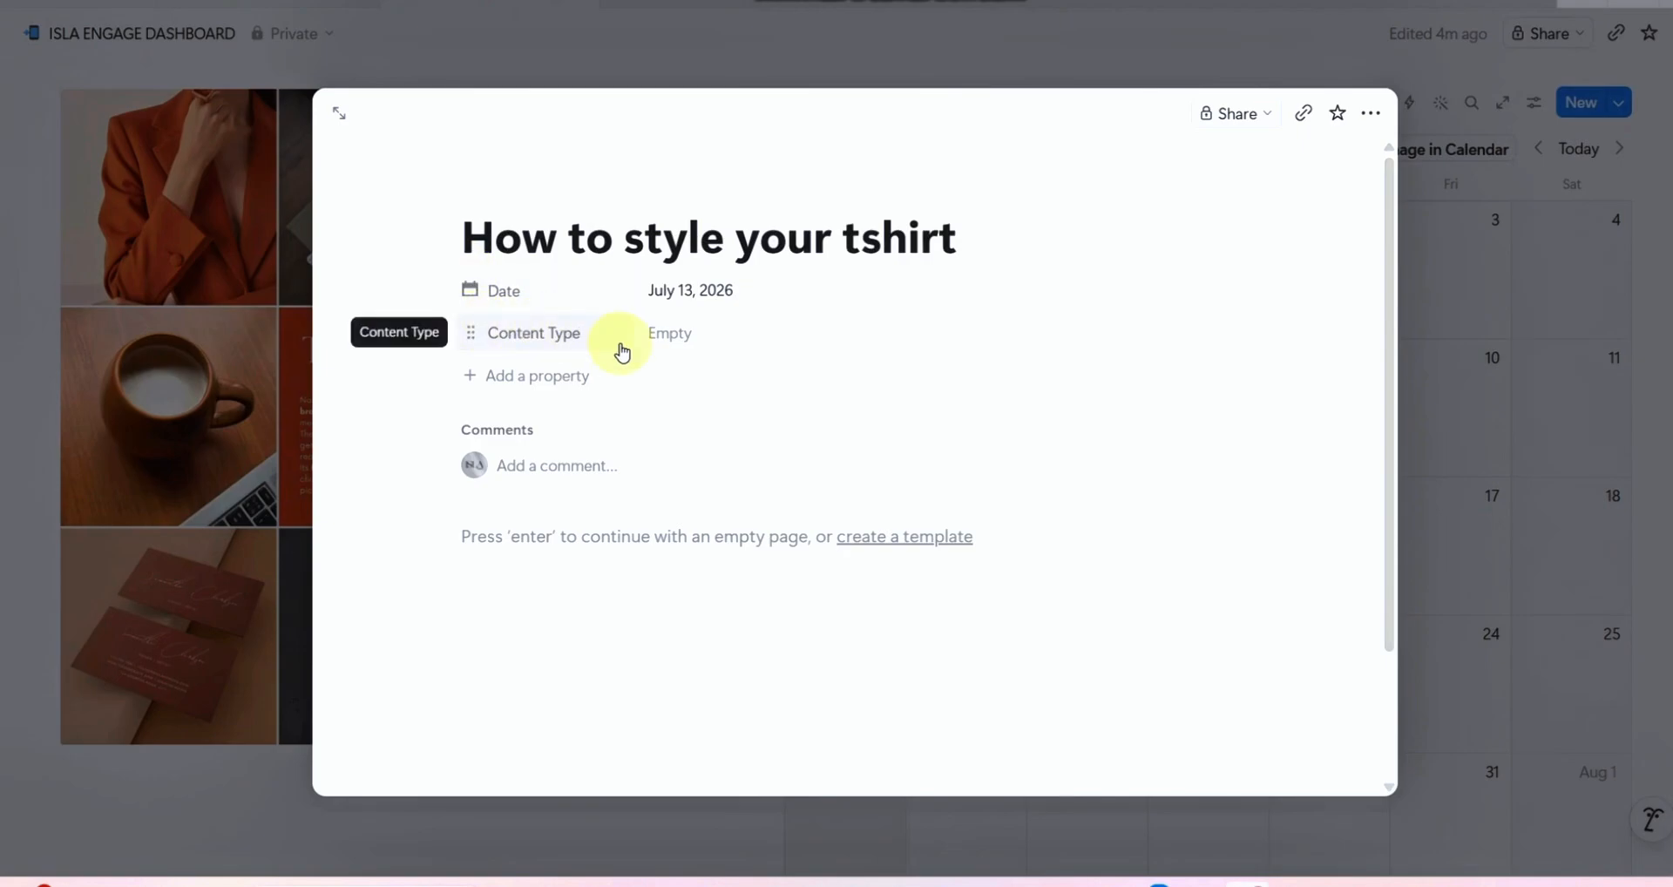
# Step: Try the STORIES, STATIC POST and REEL options as the item's Content Type, keeping only STATIC POST selected
pyautogui.click(672, 336)
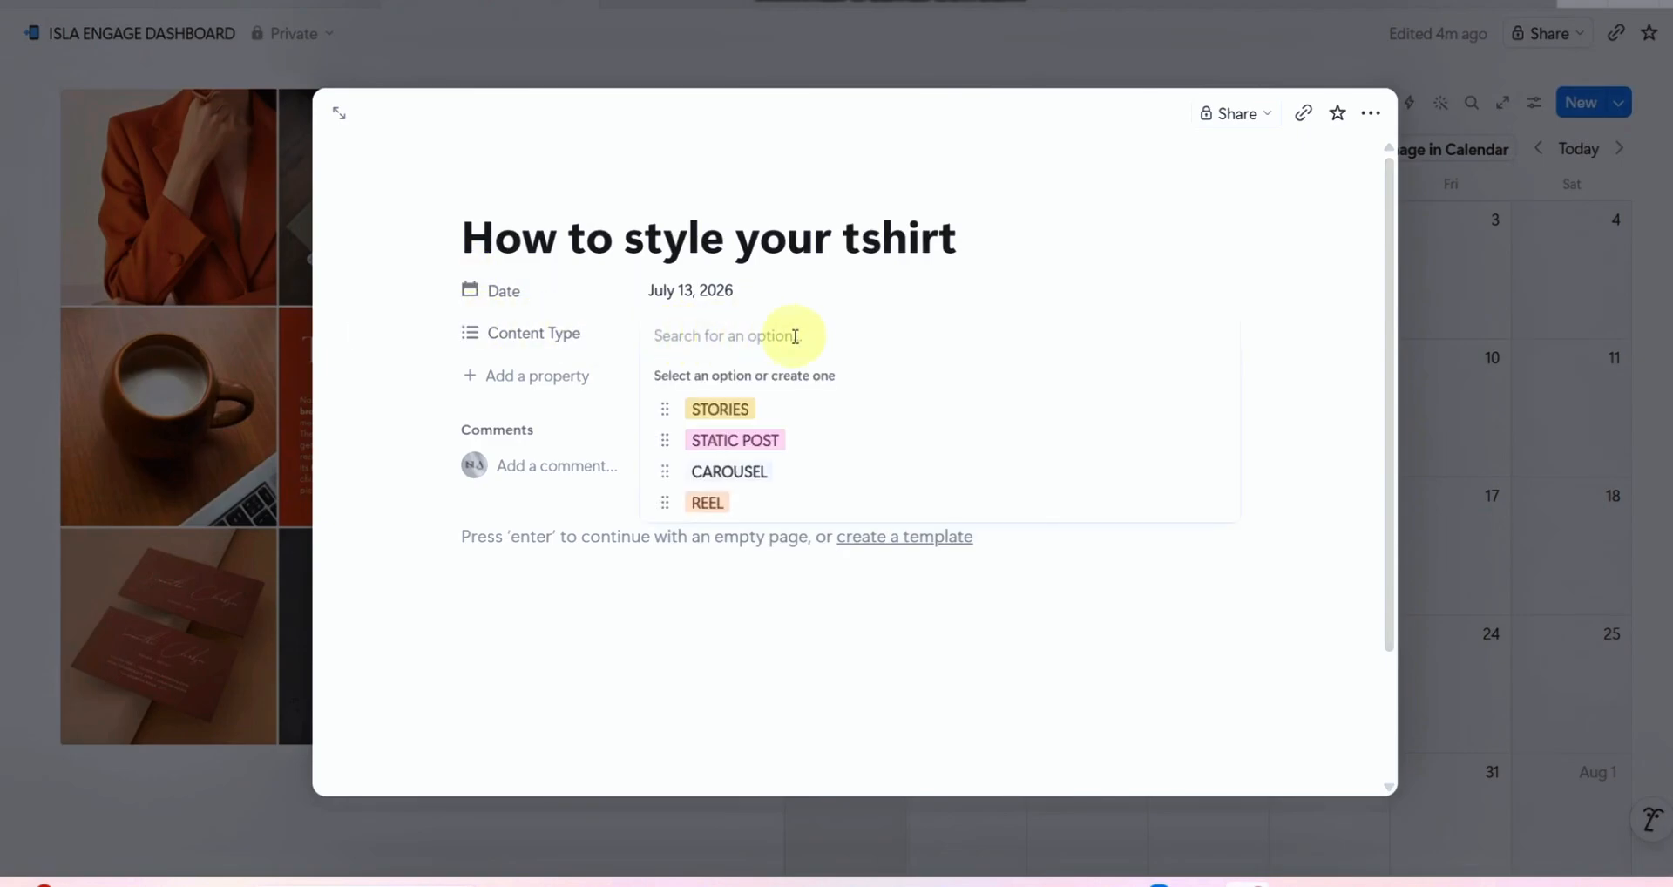
pyautogui.click(734, 410)
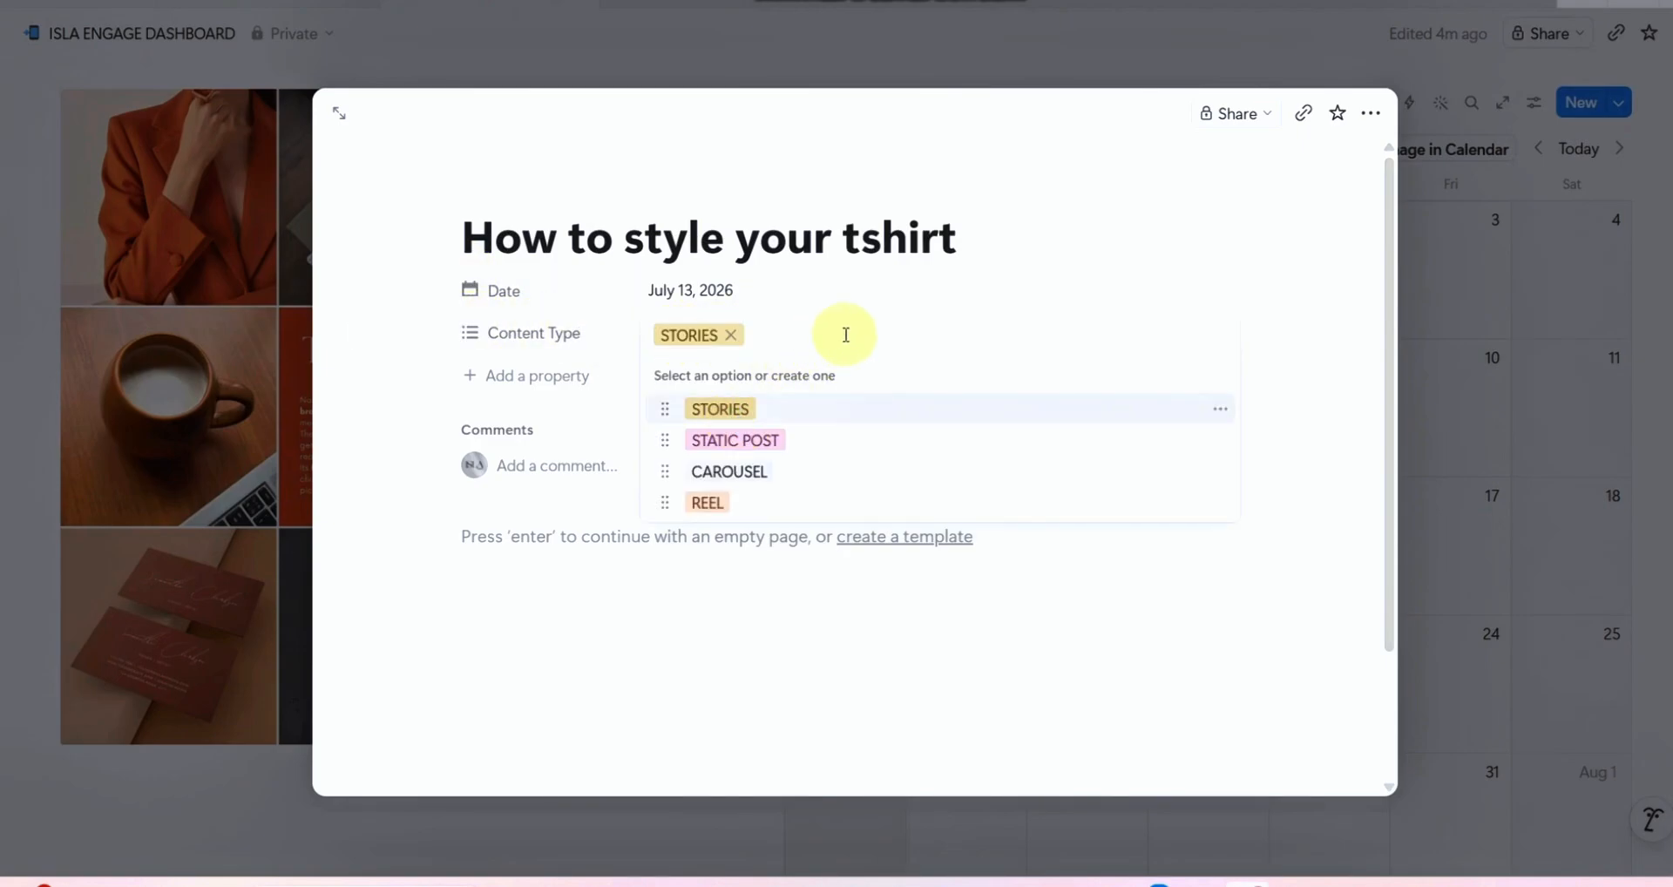
pyautogui.click(889, 315)
pyautogui.click(708, 333)
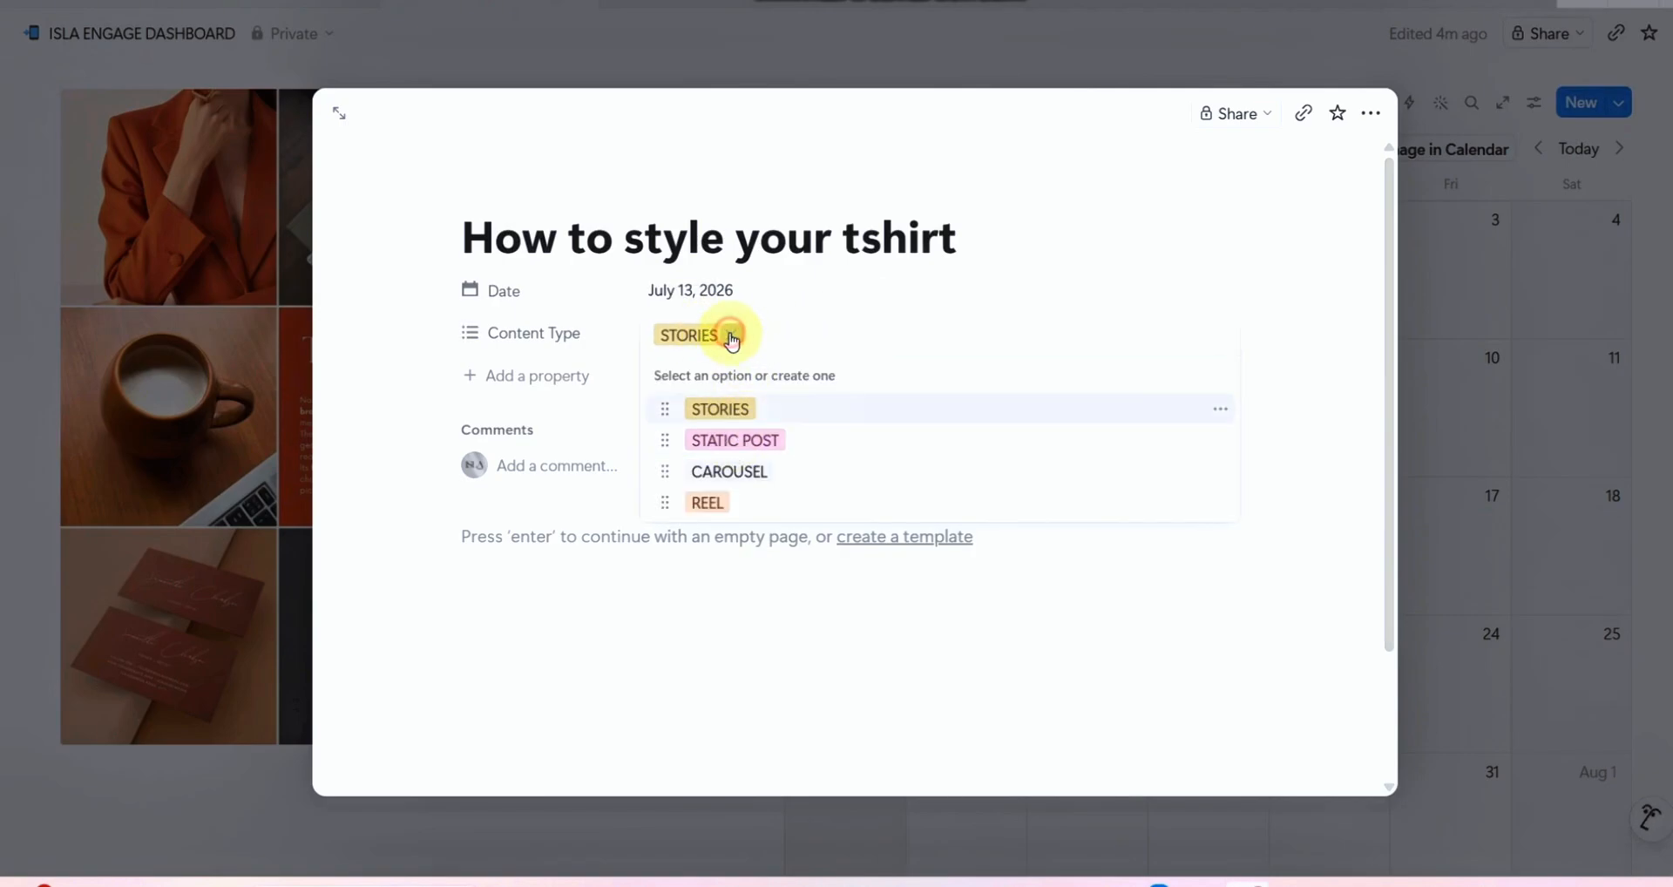
pyautogui.click(732, 336)
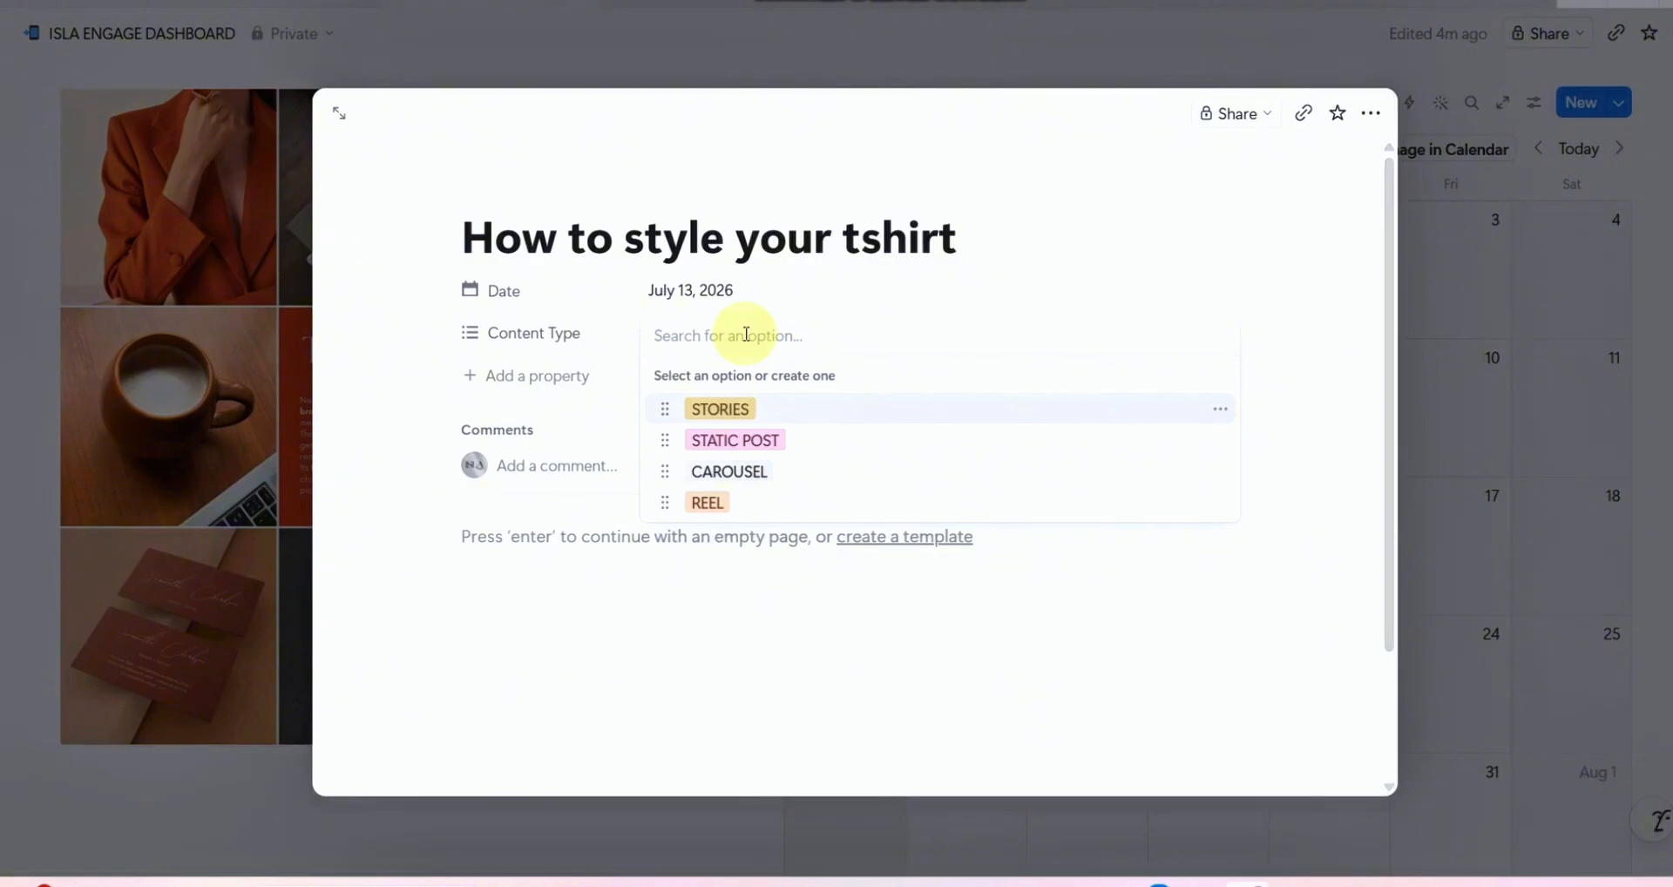
pyautogui.click(737, 440)
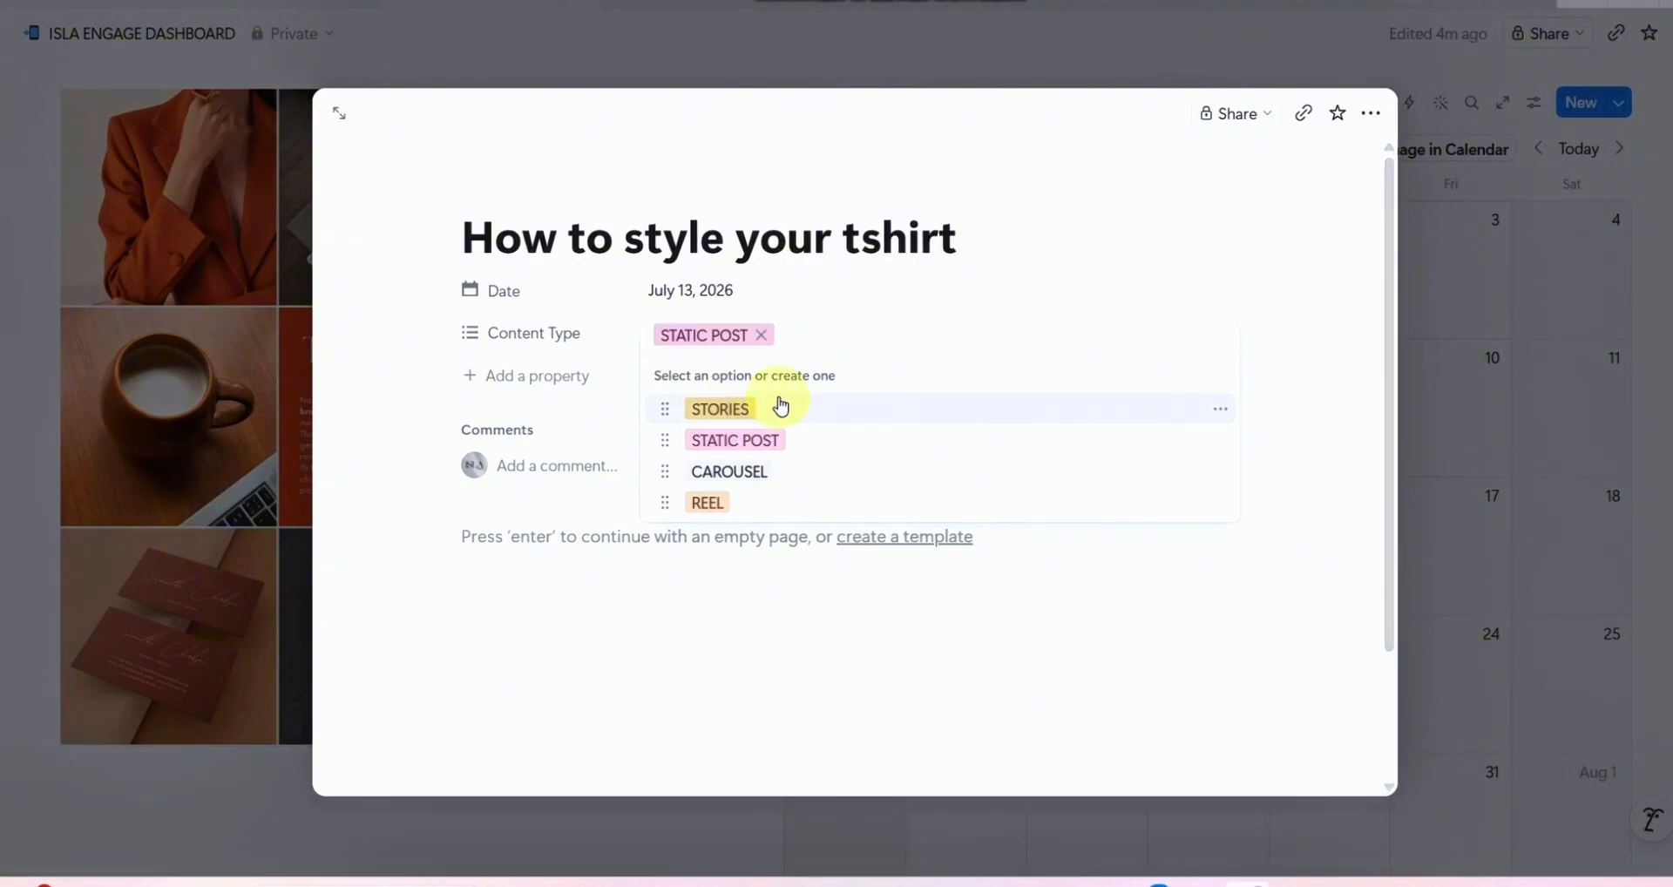
pyautogui.click(740, 497)
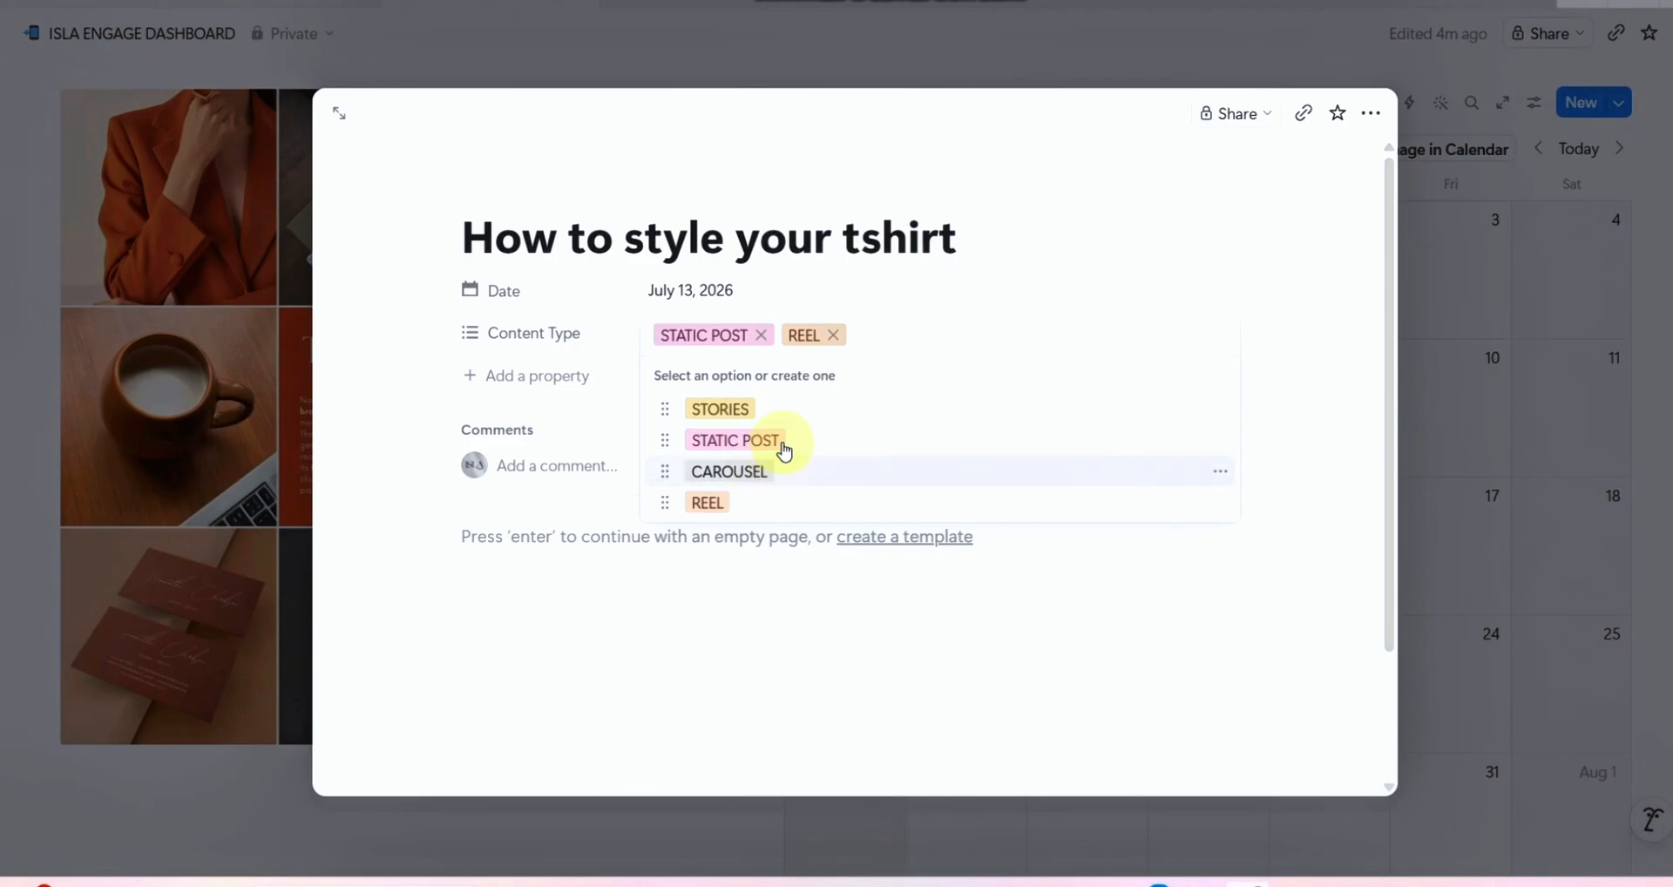
pyautogui.click(834, 335)
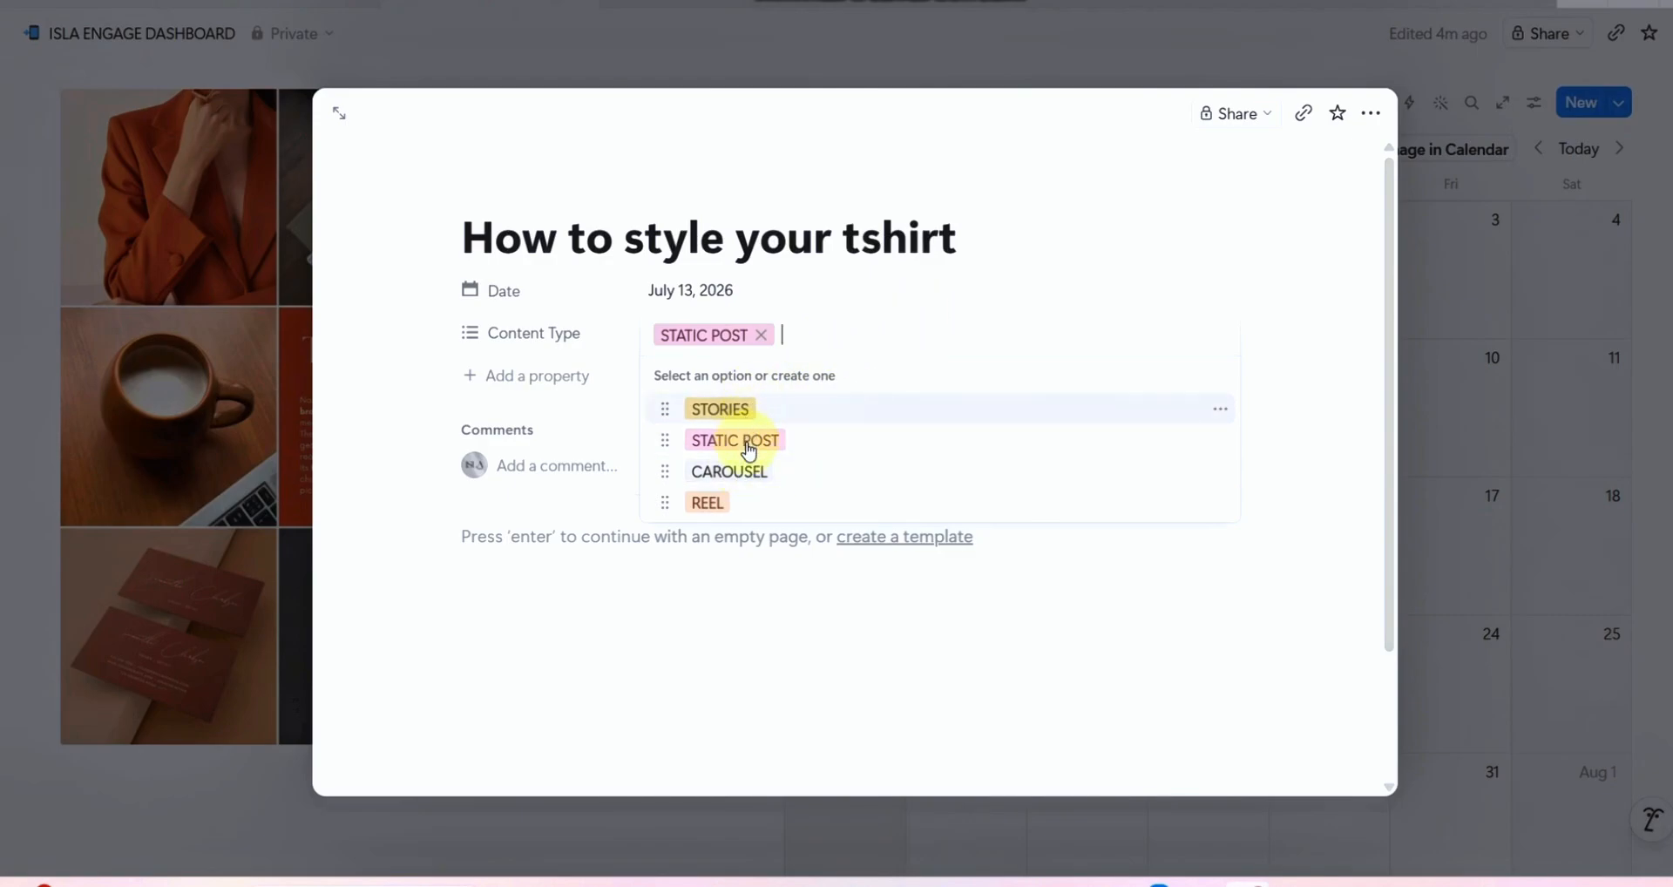
# Step: Replace STATIC POST with CAROUSEL as the item's Content Type
pyautogui.click(746, 472)
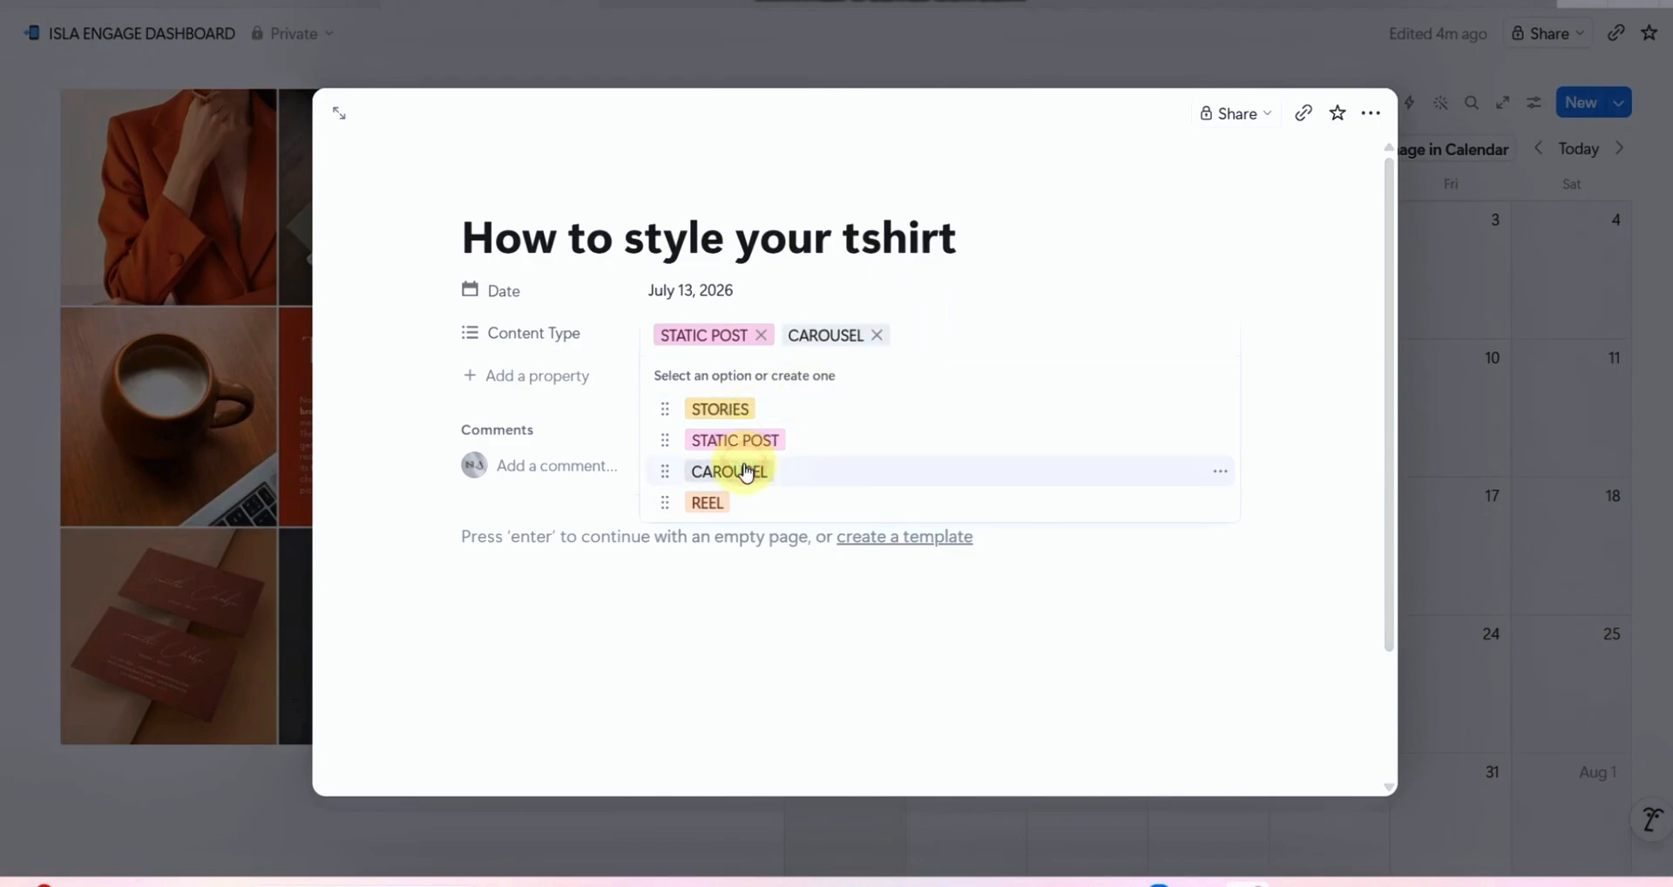
pyautogui.click(761, 337)
pyautogui.click(1052, 251)
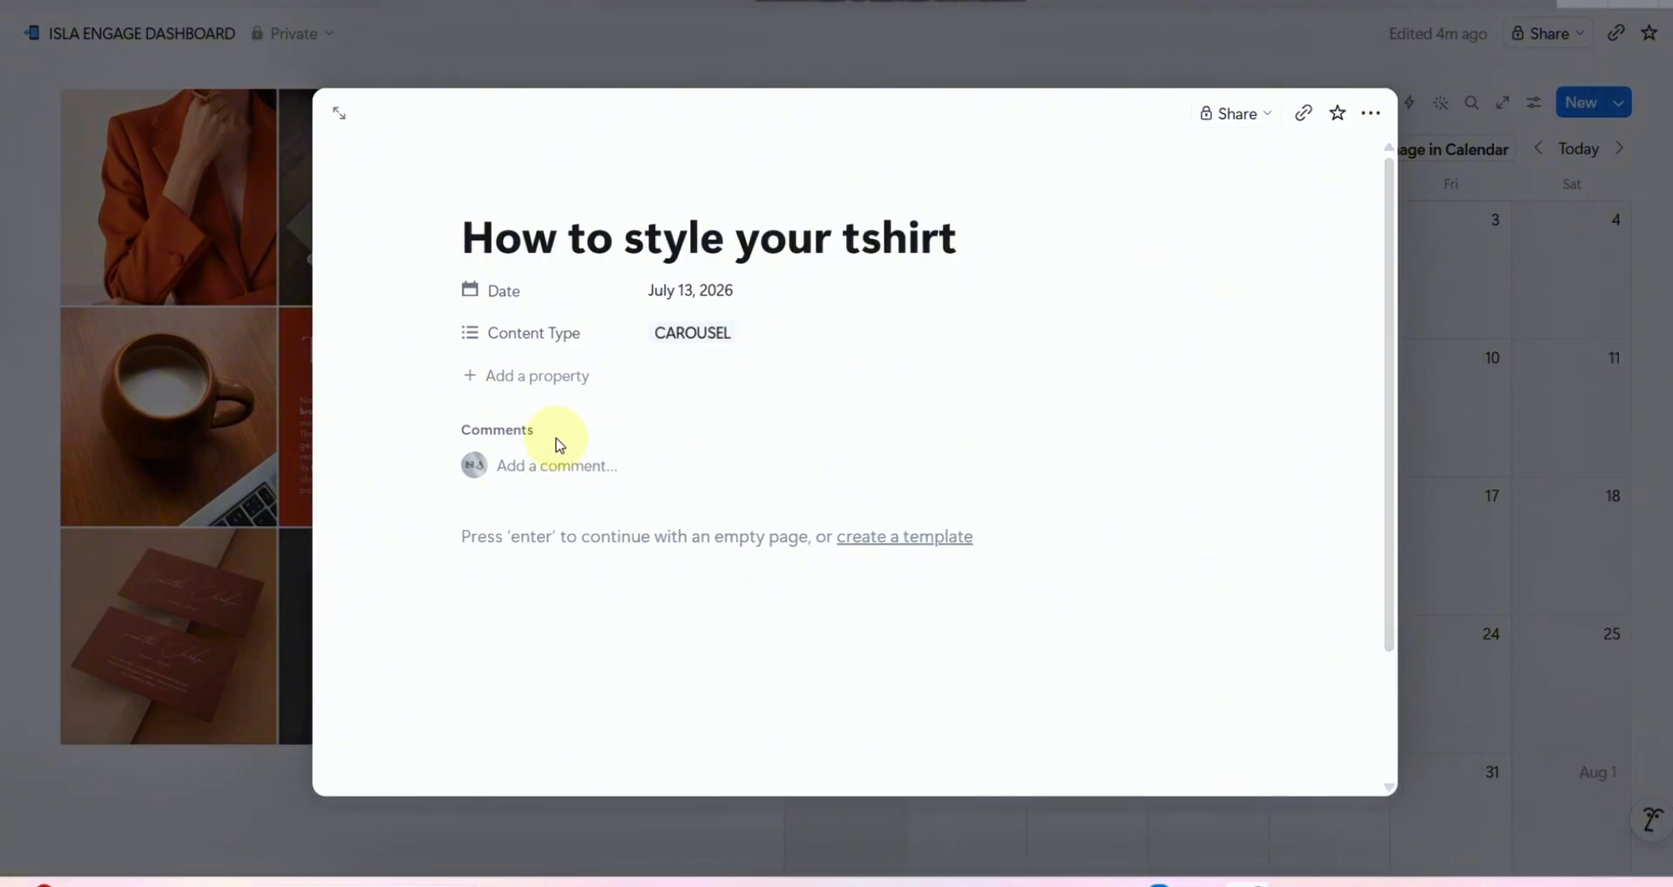
# Step: Examine the Content Type property's option list and the color choices for STORIES without changing anything
pyautogui.click(553, 353)
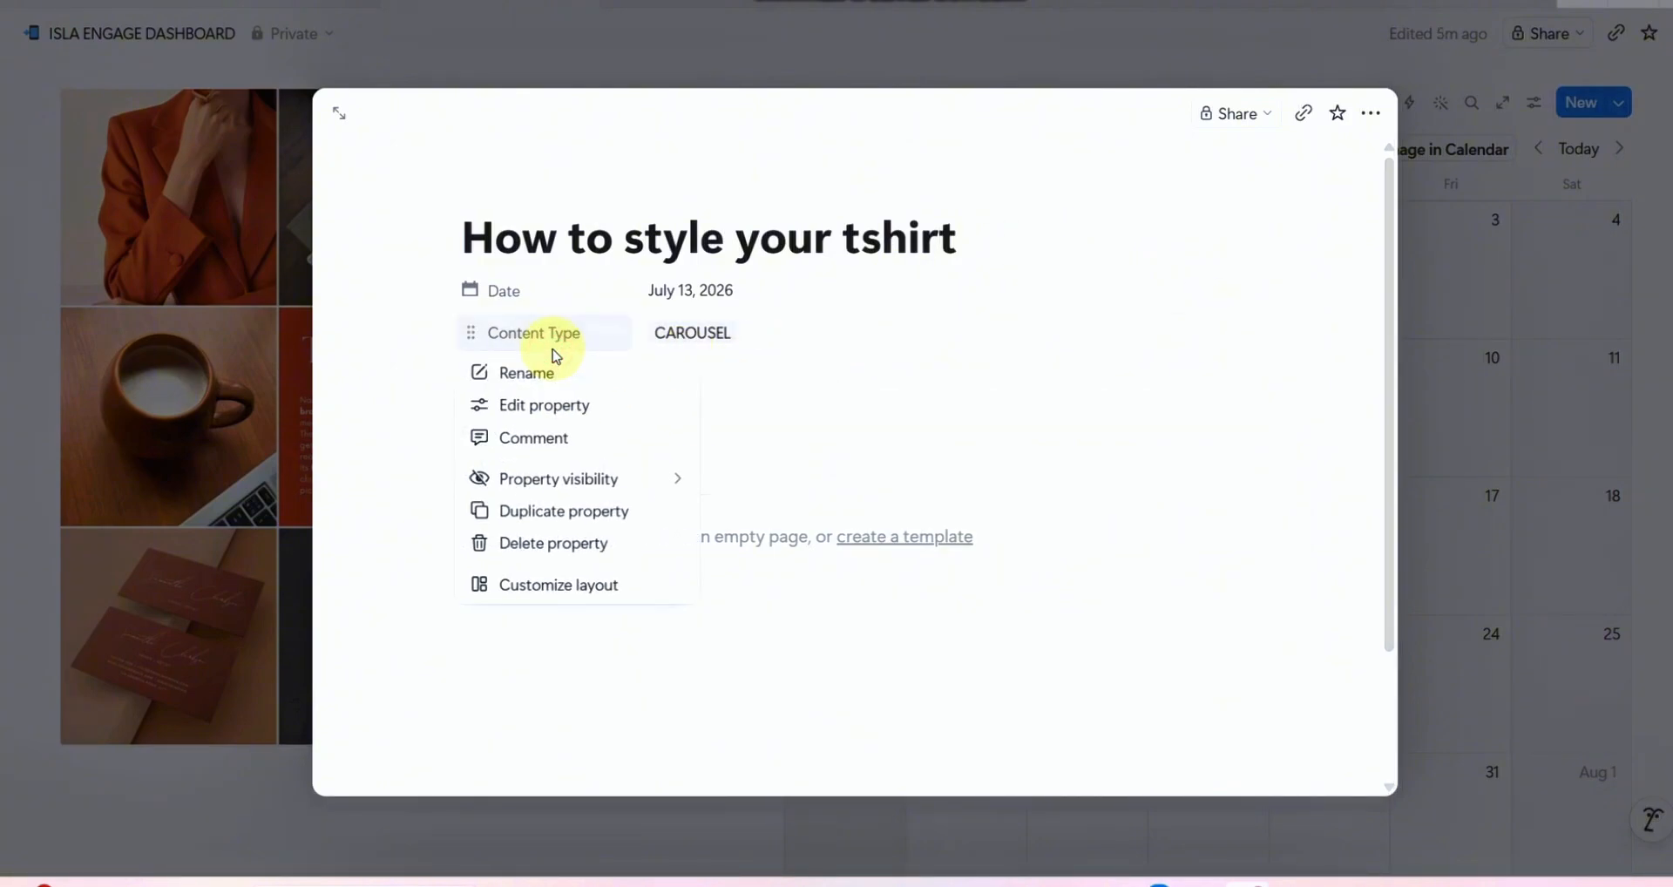
pyautogui.click(557, 406)
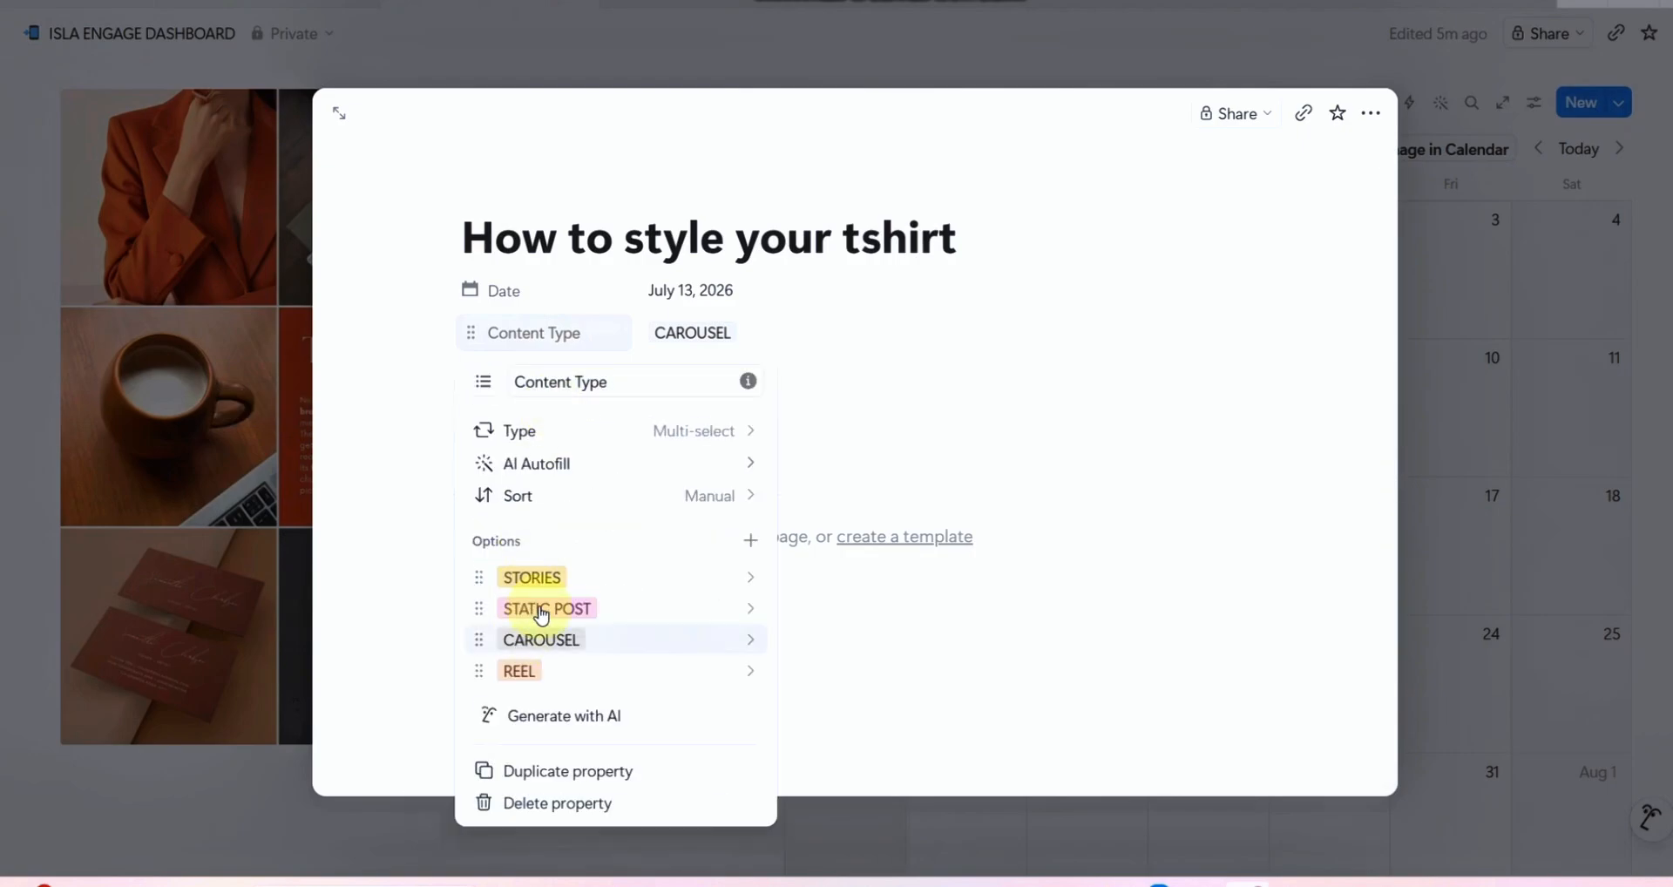
pyautogui.click(656, 577)
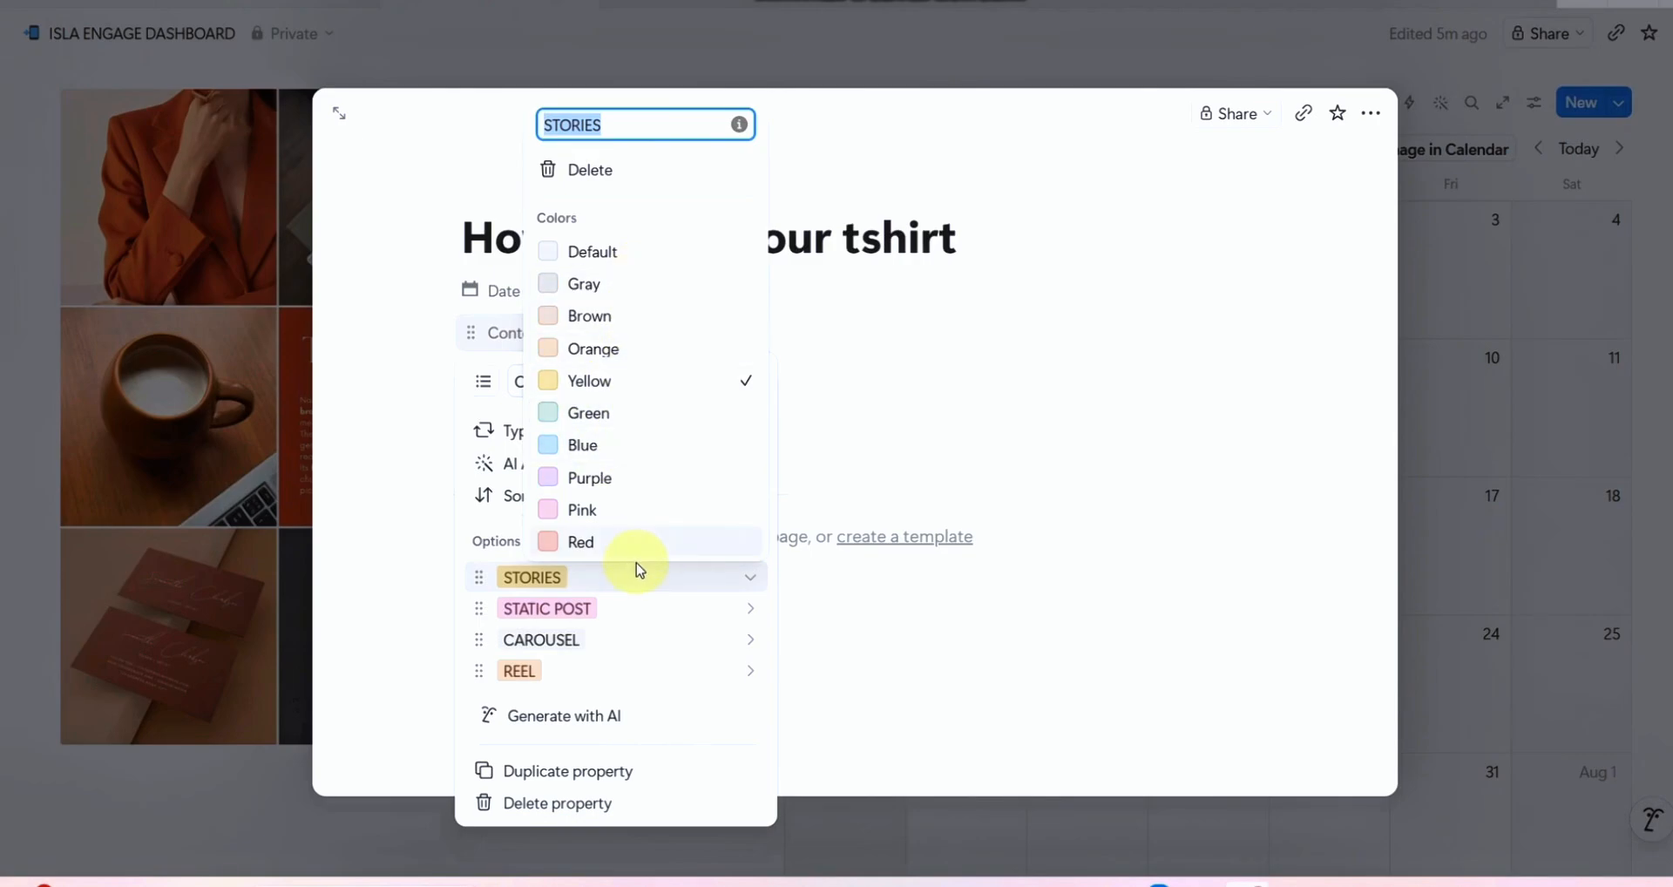
pyautogui.click(651, 648)
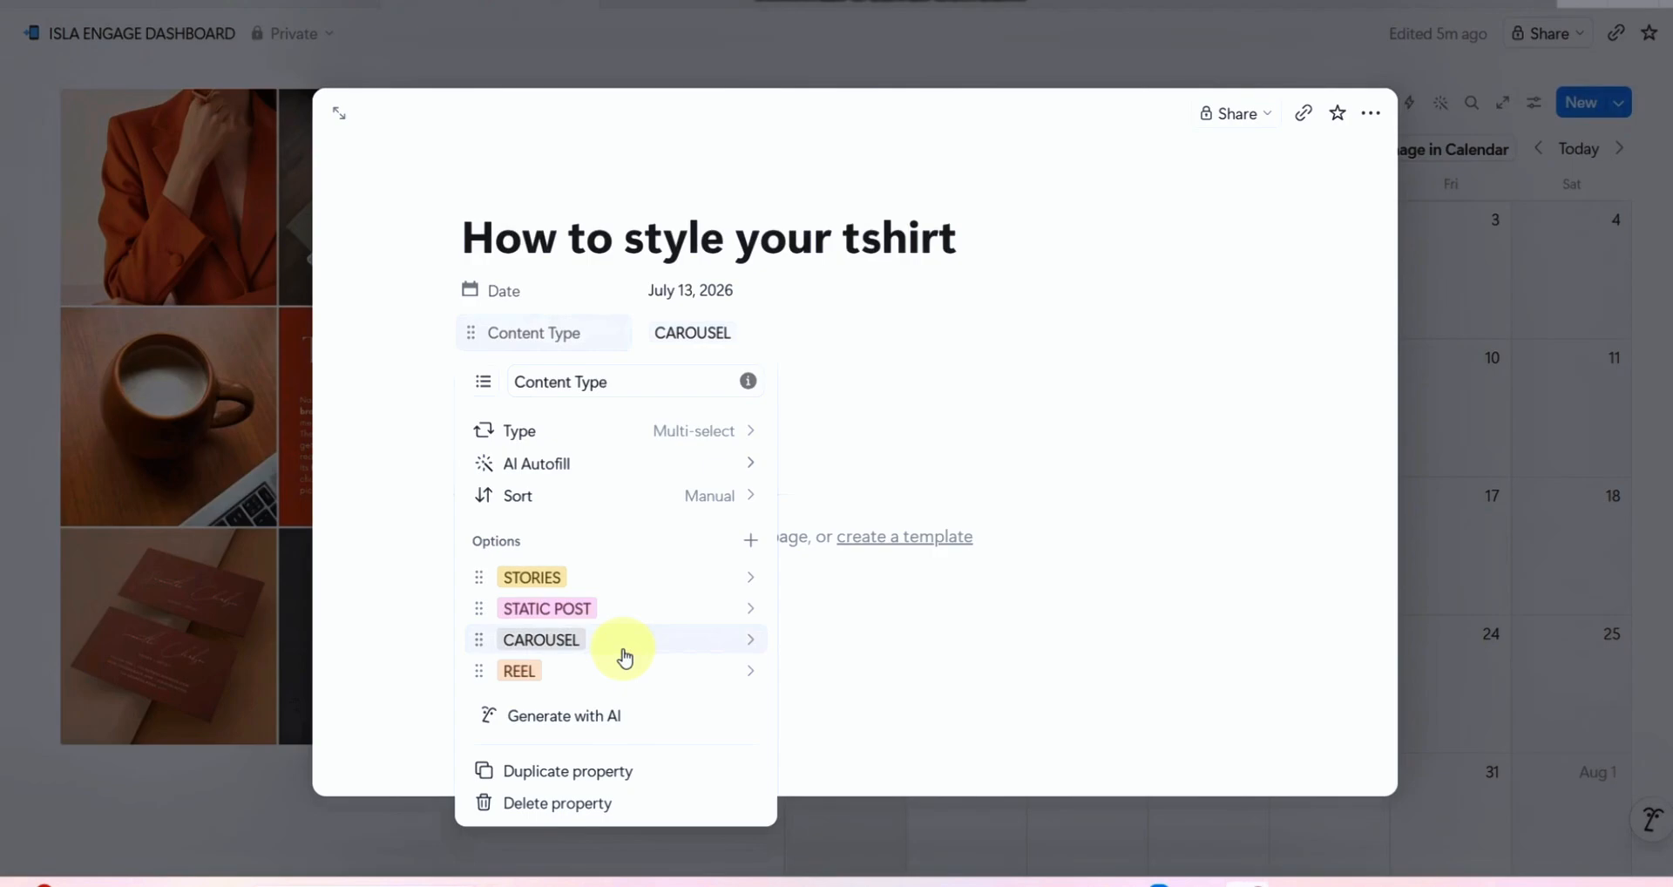
pyautogui.click(974, 433)
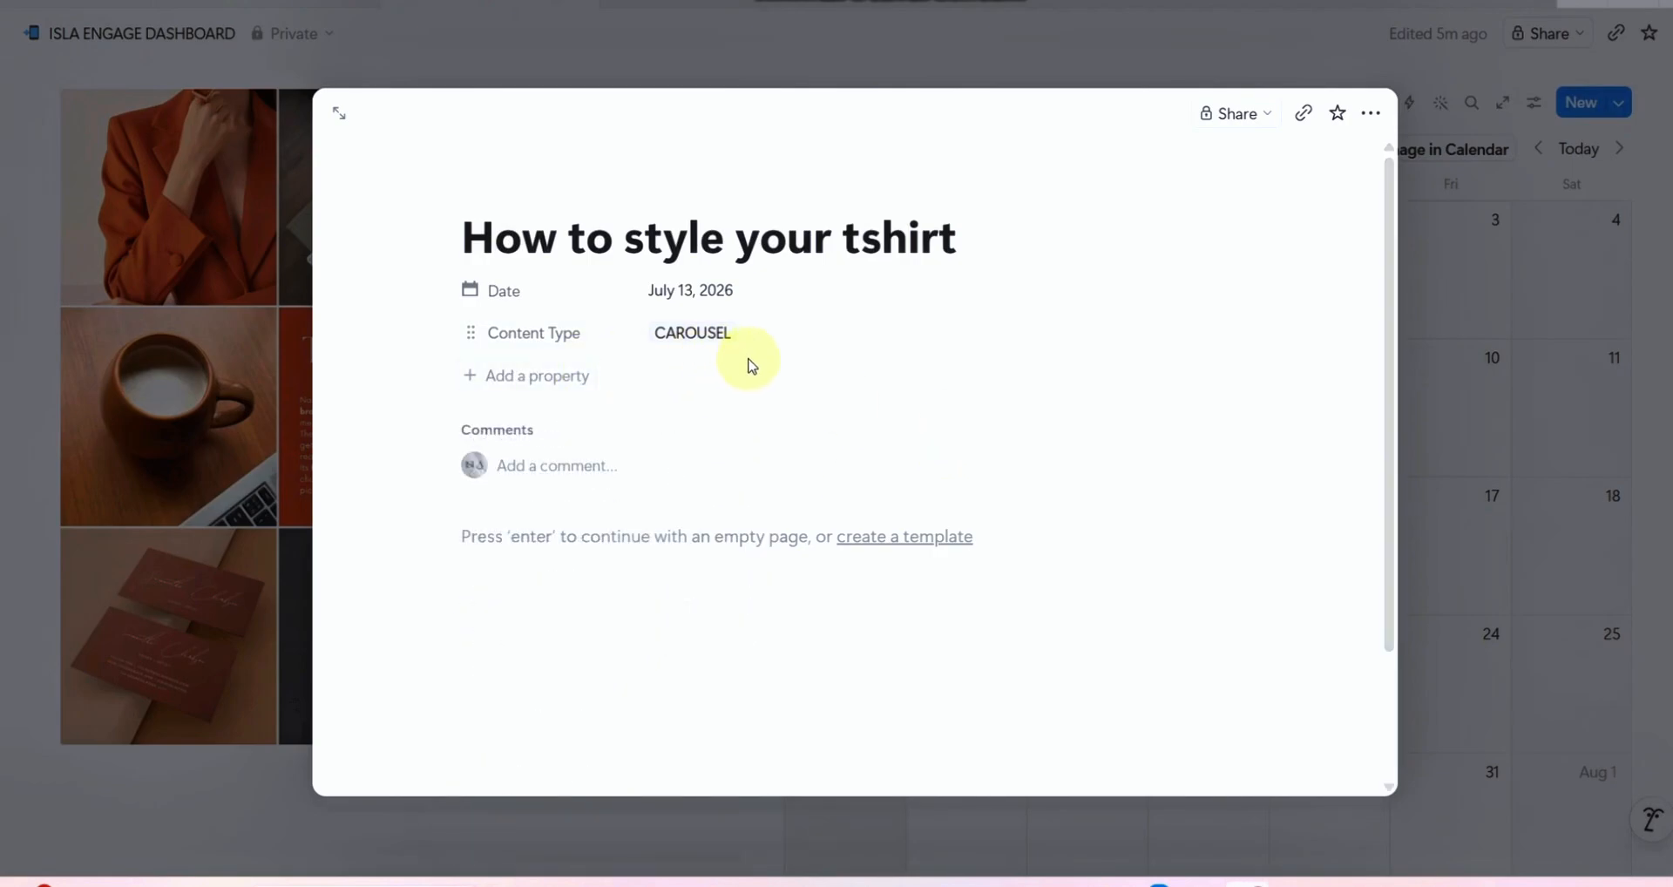
# Step: Add a Select property to the calendar item and create an EDITING option in it
pyautogui.click(560, 394)
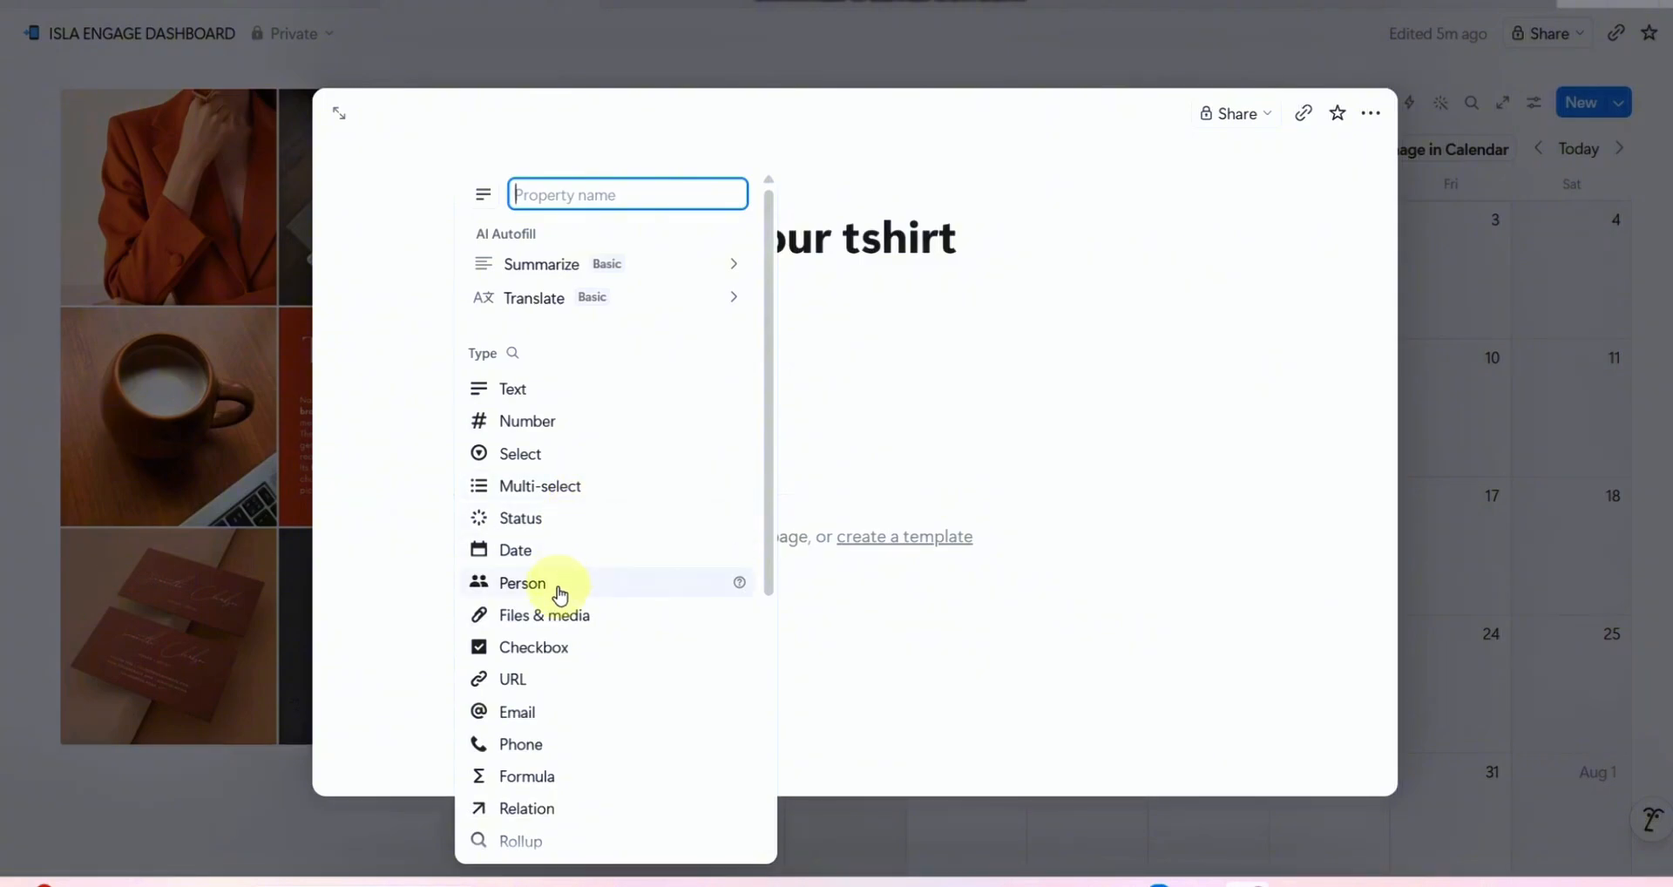
pyautogui.scroll(-1, 557, 591)
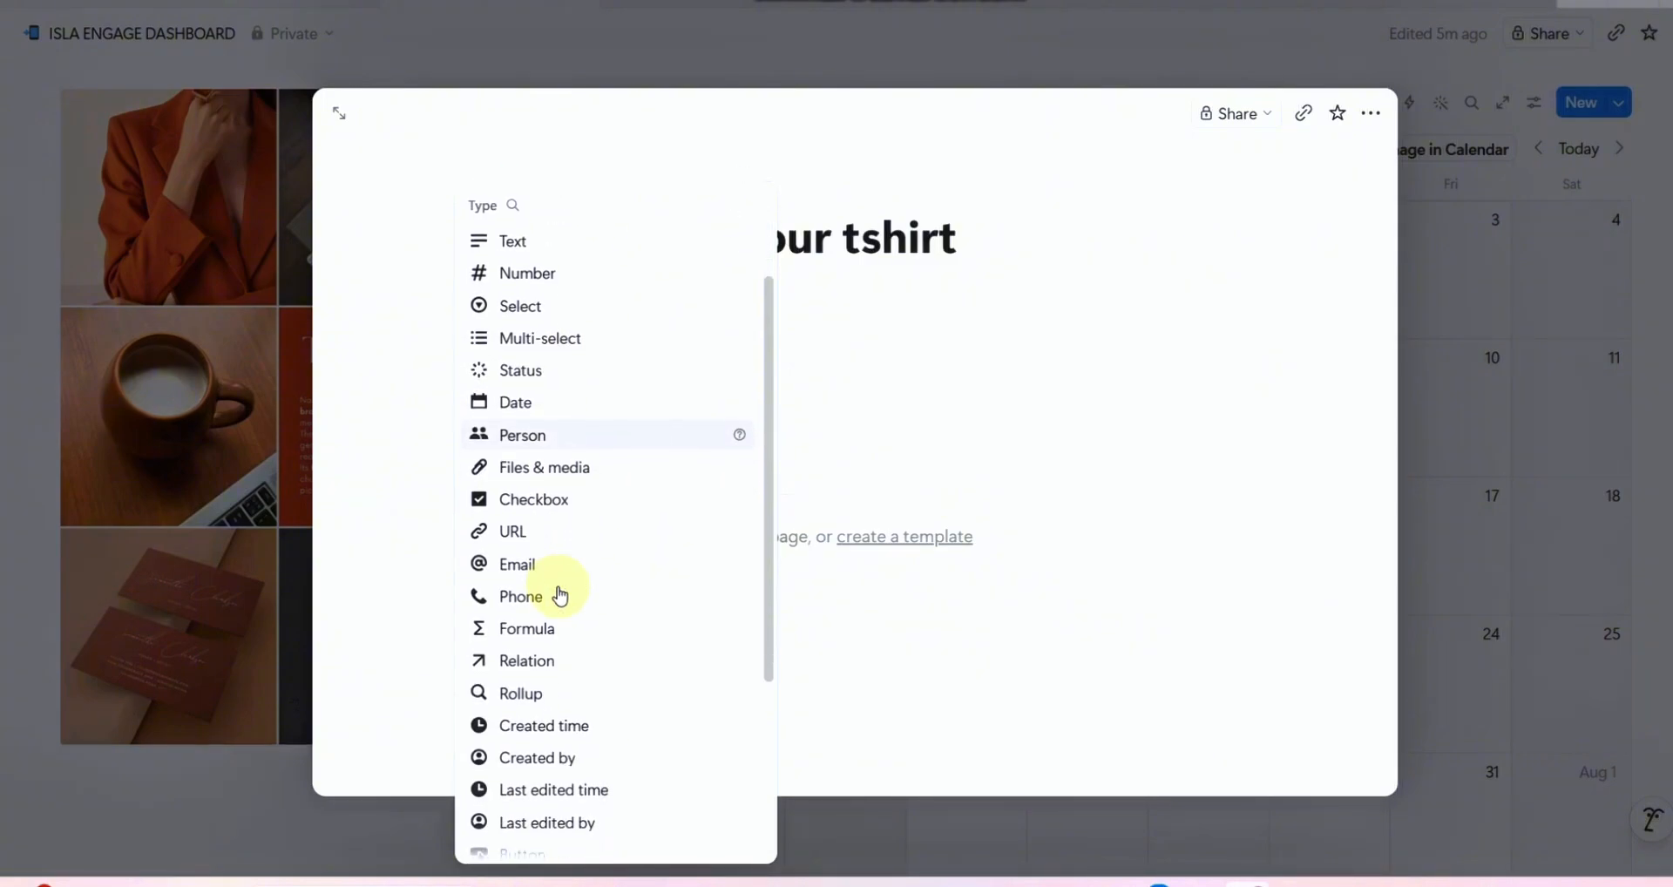
pyautogui.scroll(2, 560, 595)
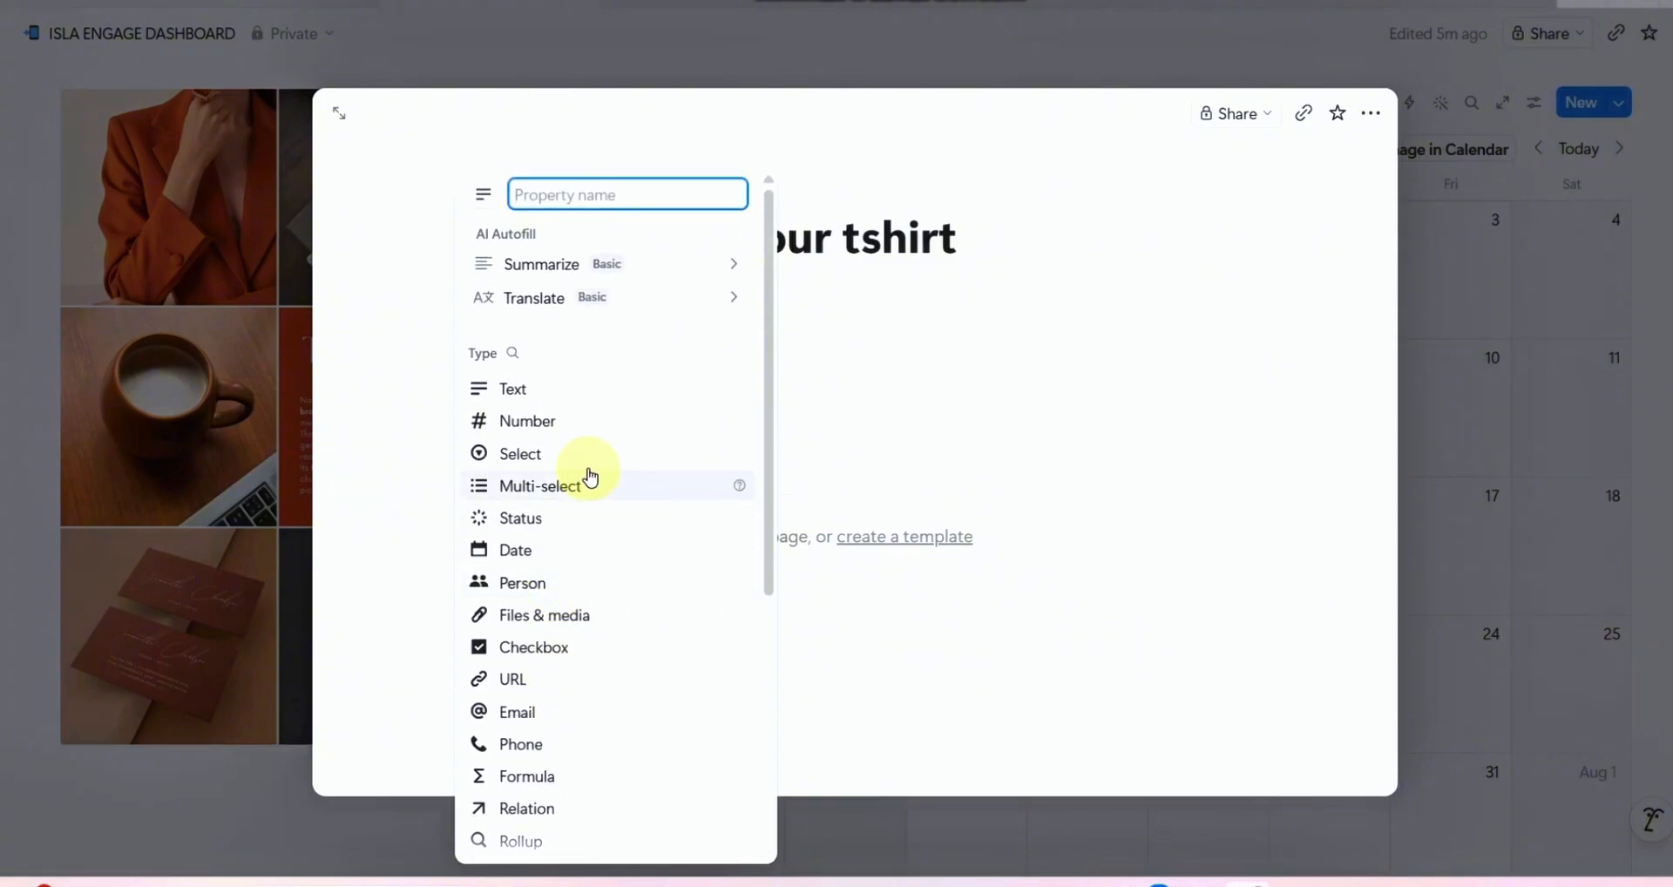
pyautogui.click(589, 464)
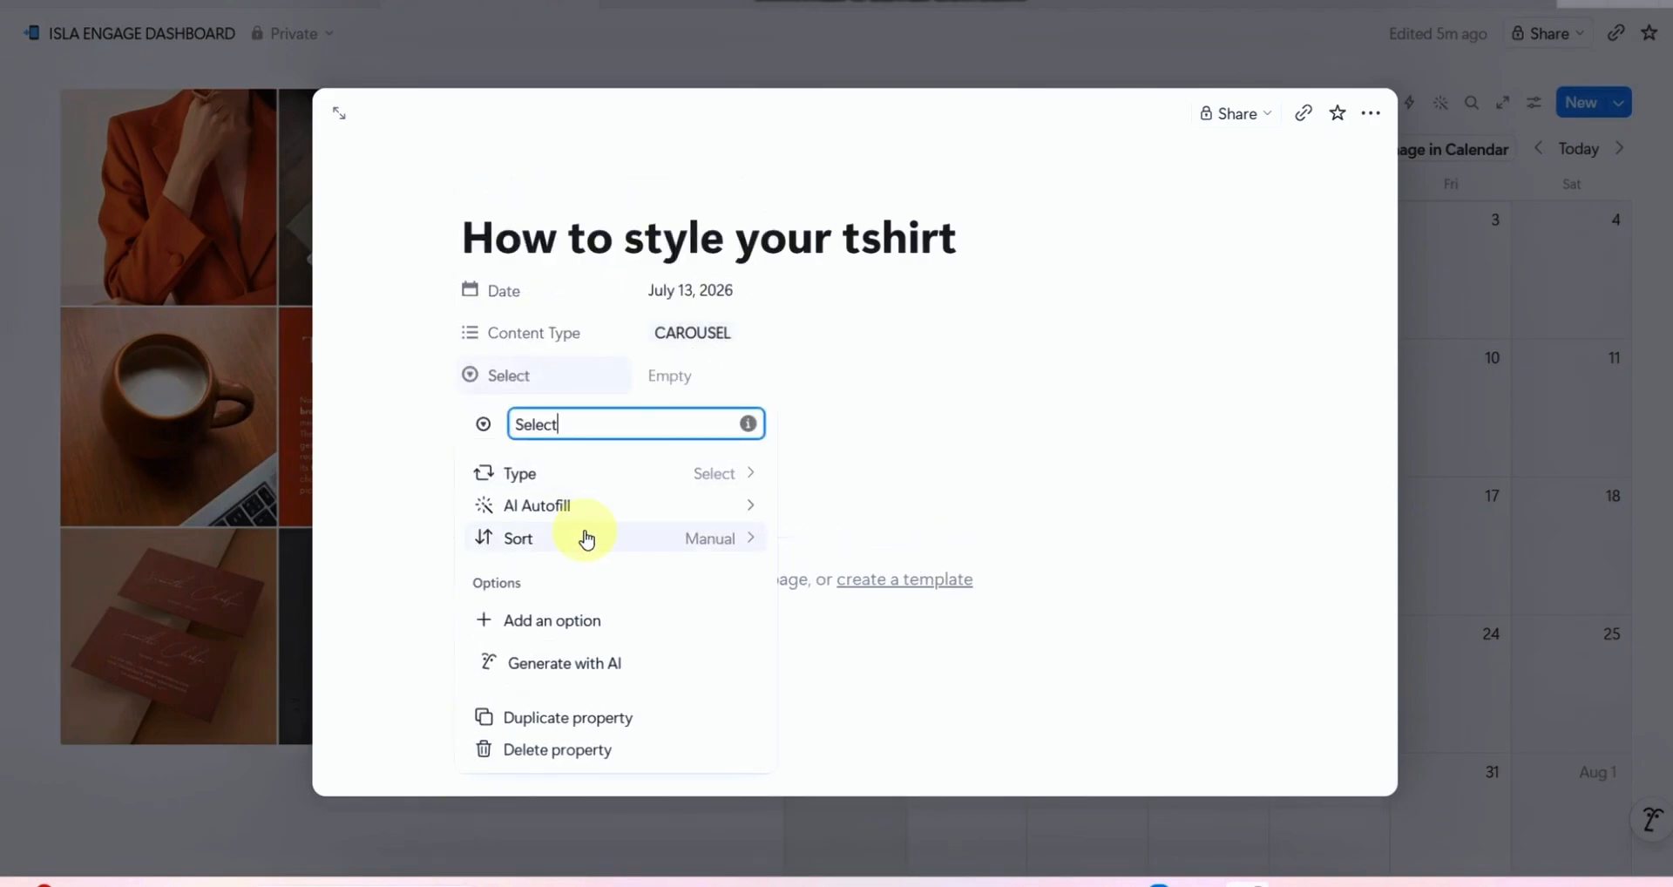
pyautogui.click(581, 616)
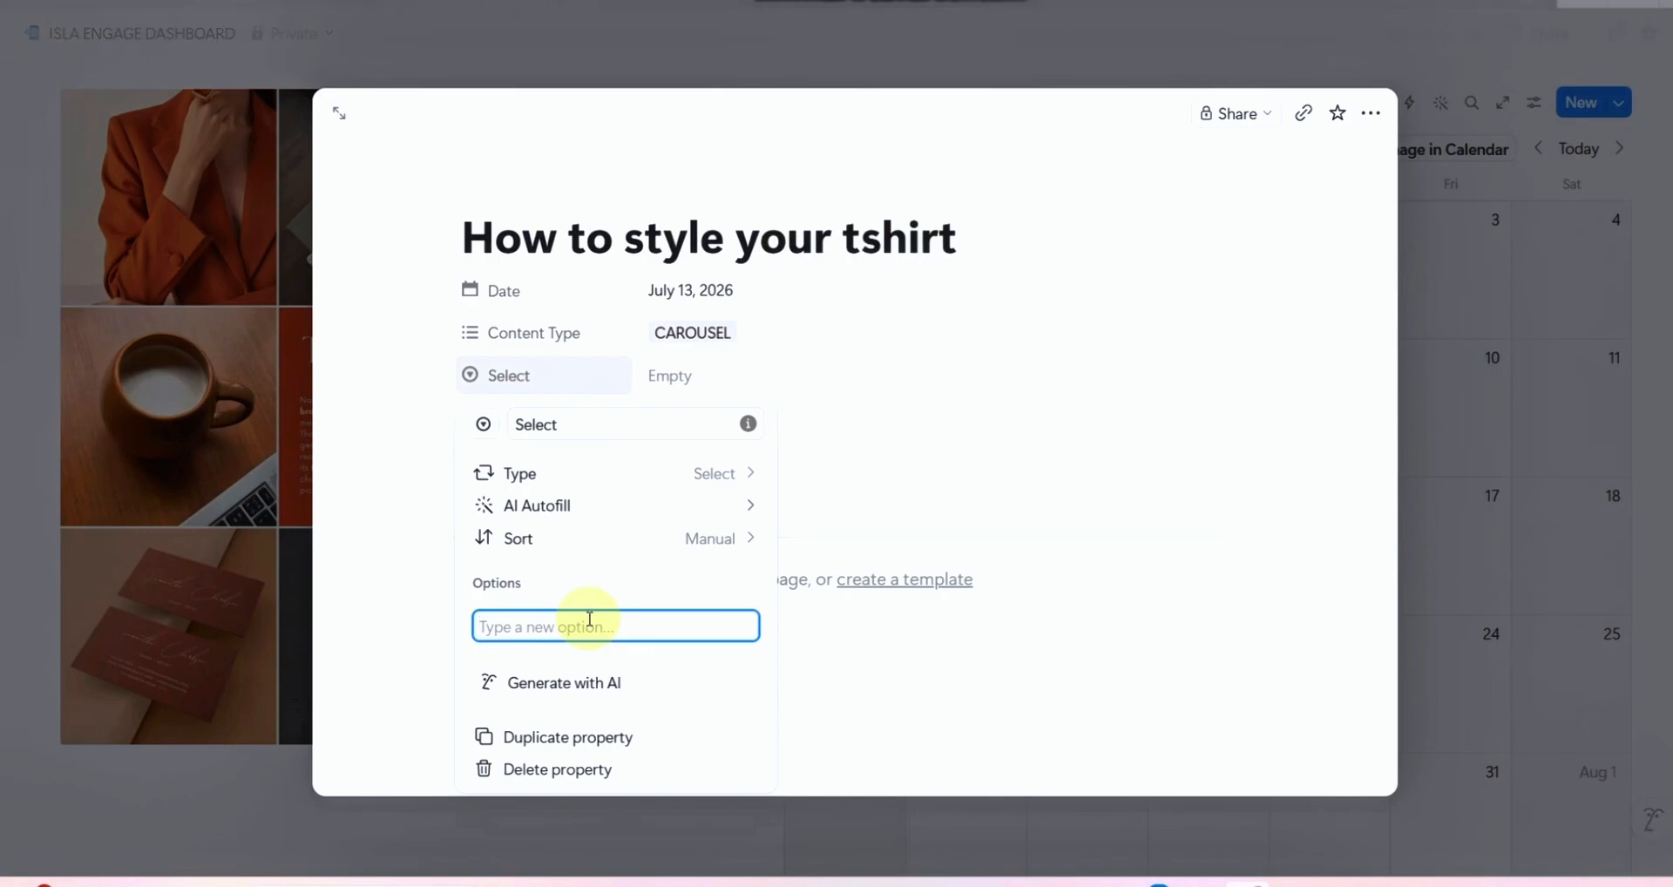
pyautogui.write('EDITING')
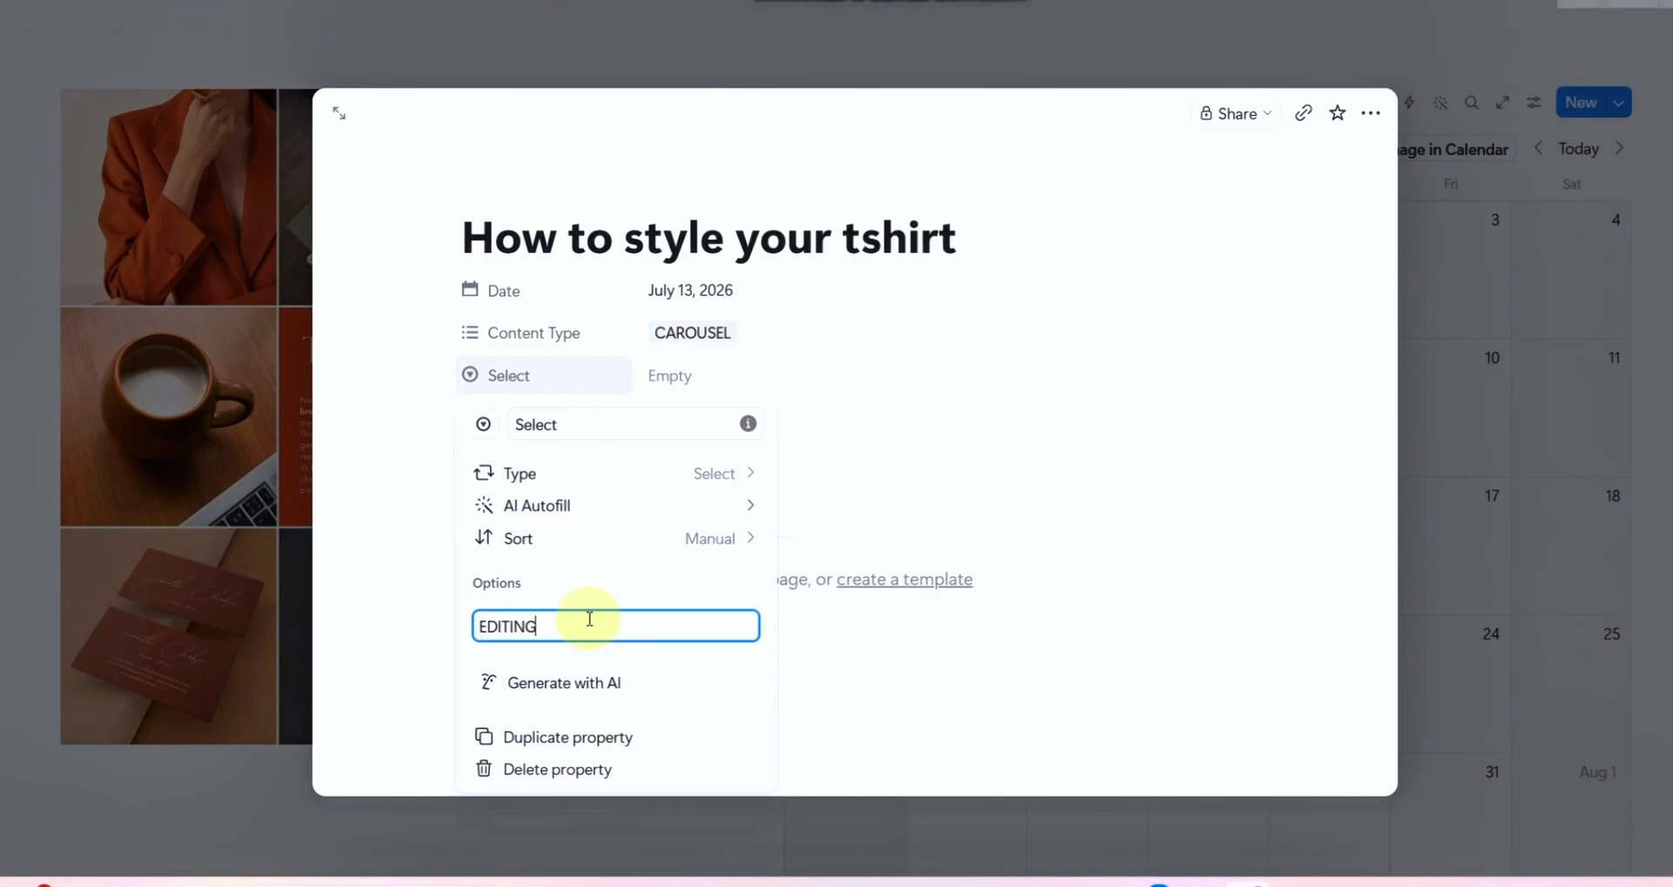
pyautogui.press('Return')
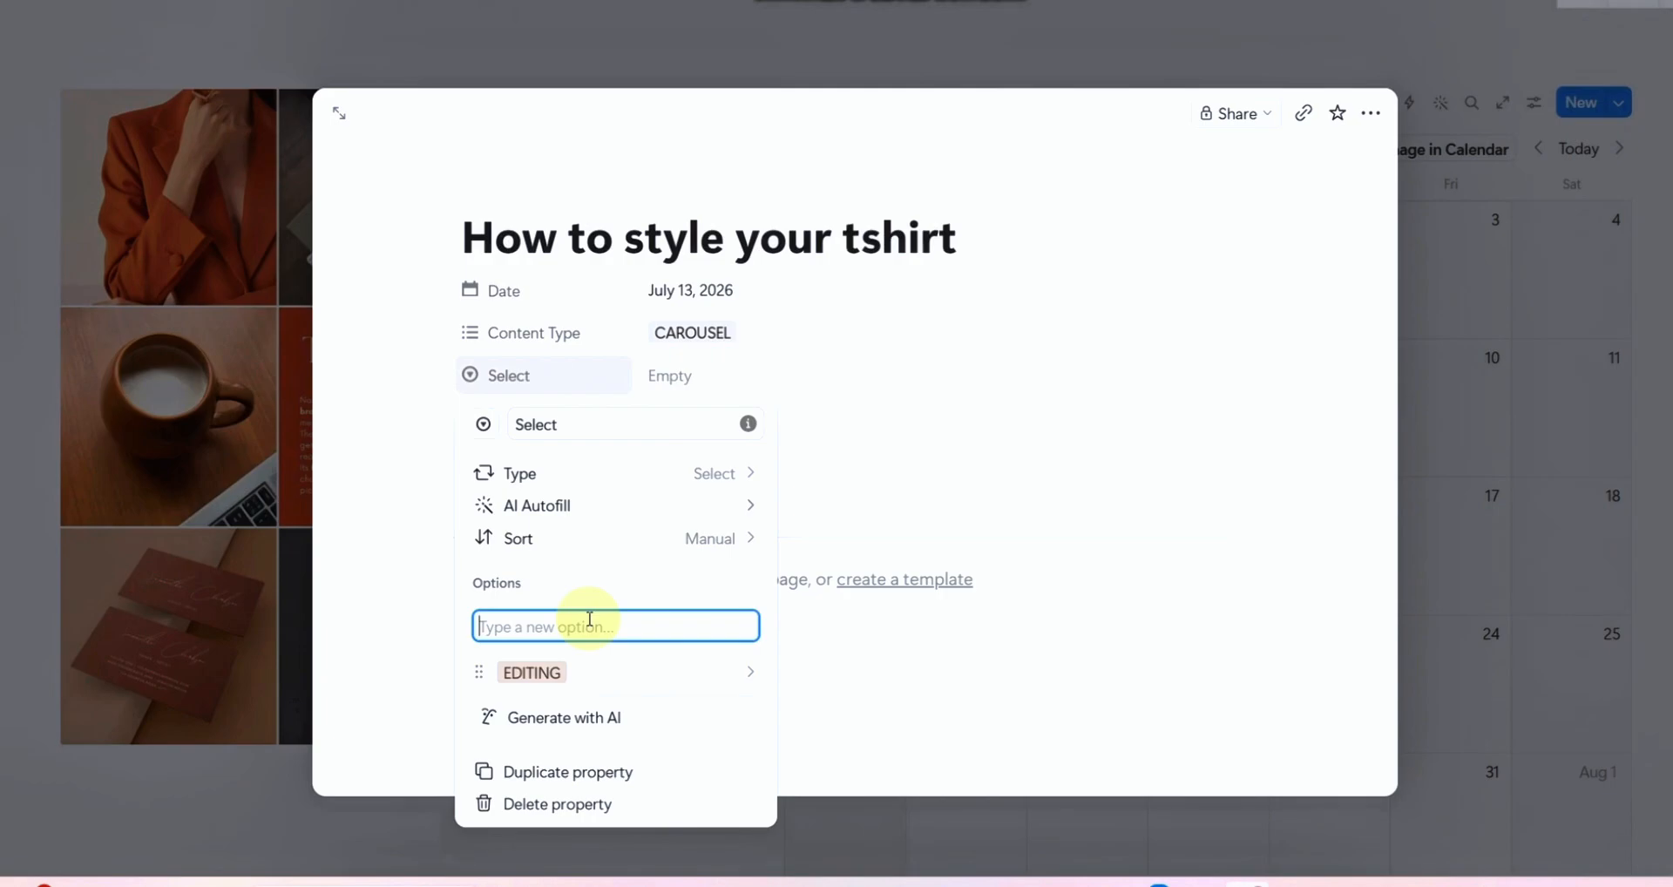
# Step: Add a WAITING FOR APROVAL option to the new Select property
pyautogui.write('W')
pyautogui.press('BackSpace')
pyautogui.press('BackSpace')
pyautogui.write('EDIT')
pyautogui.press('BackSpace')
pyautogui.press('BackSpace')
pyautogui.write('WAITING FOR APROVAL')
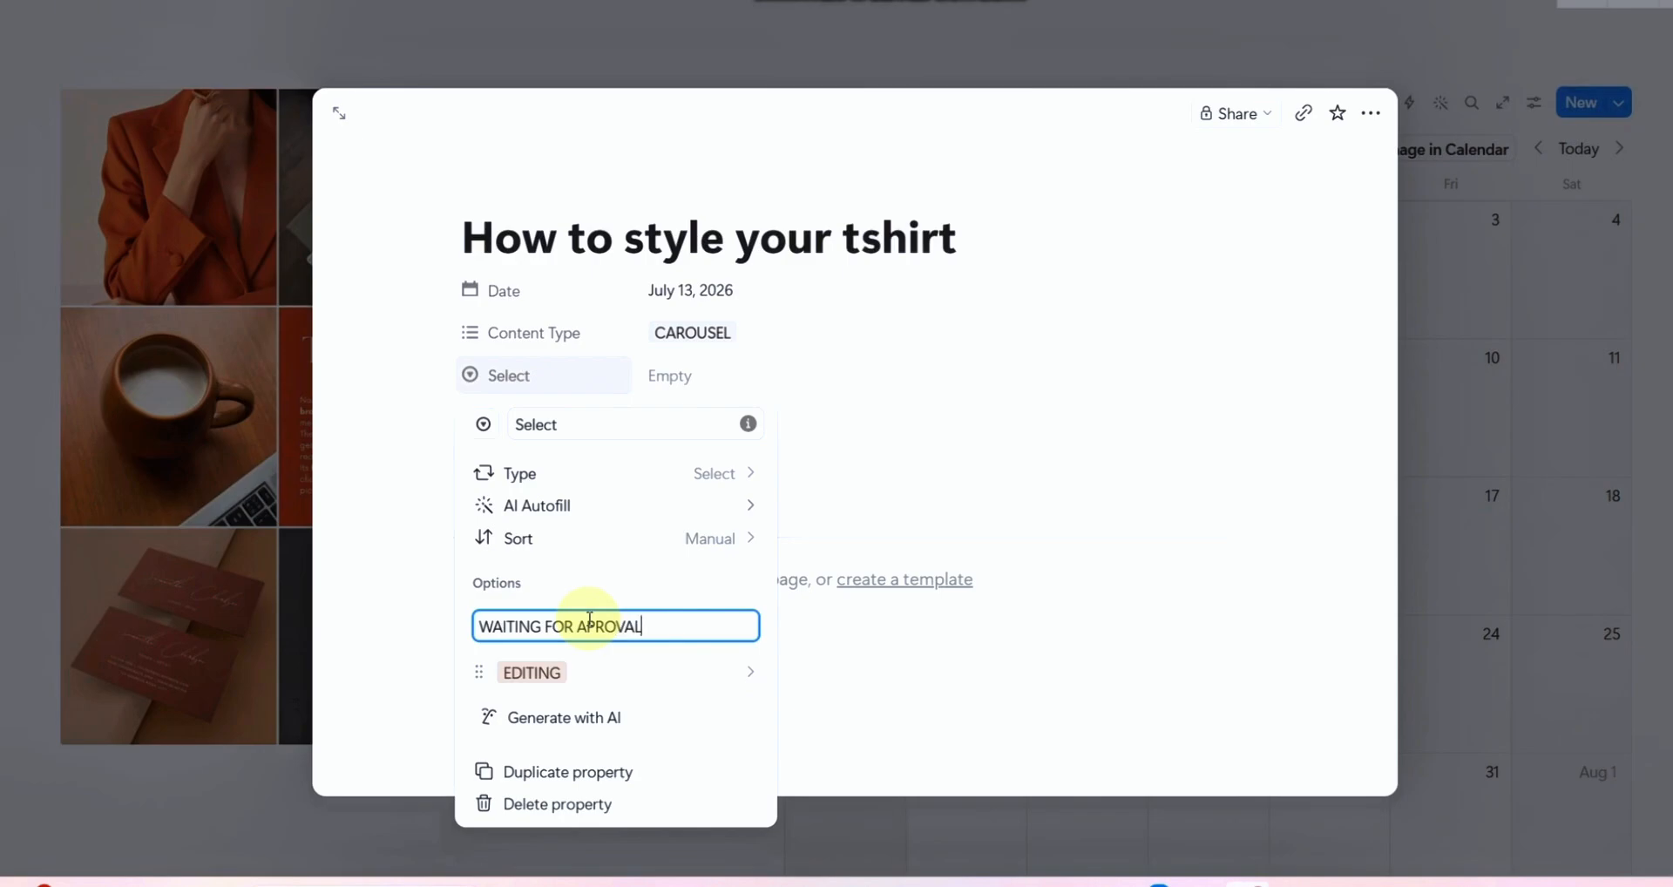
pyautogui.press('Return')
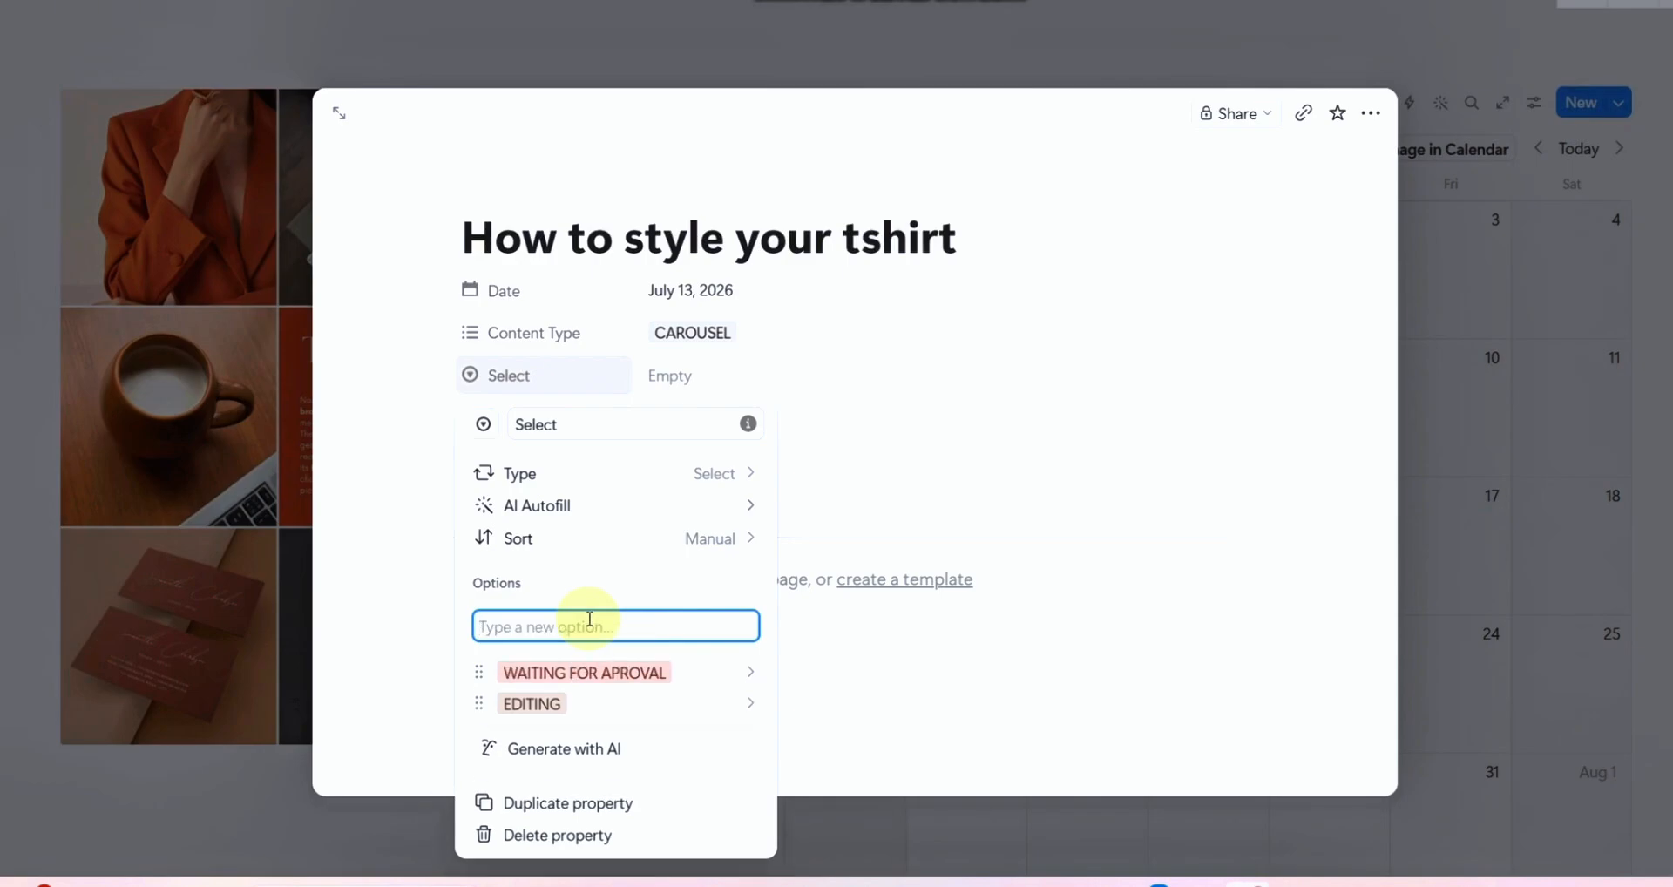
# Step: Add the options APPROVED, POSTED and NOT STARTED to the Select property
pyautogui.write('APPROVED')
pyautogui.press('Return')
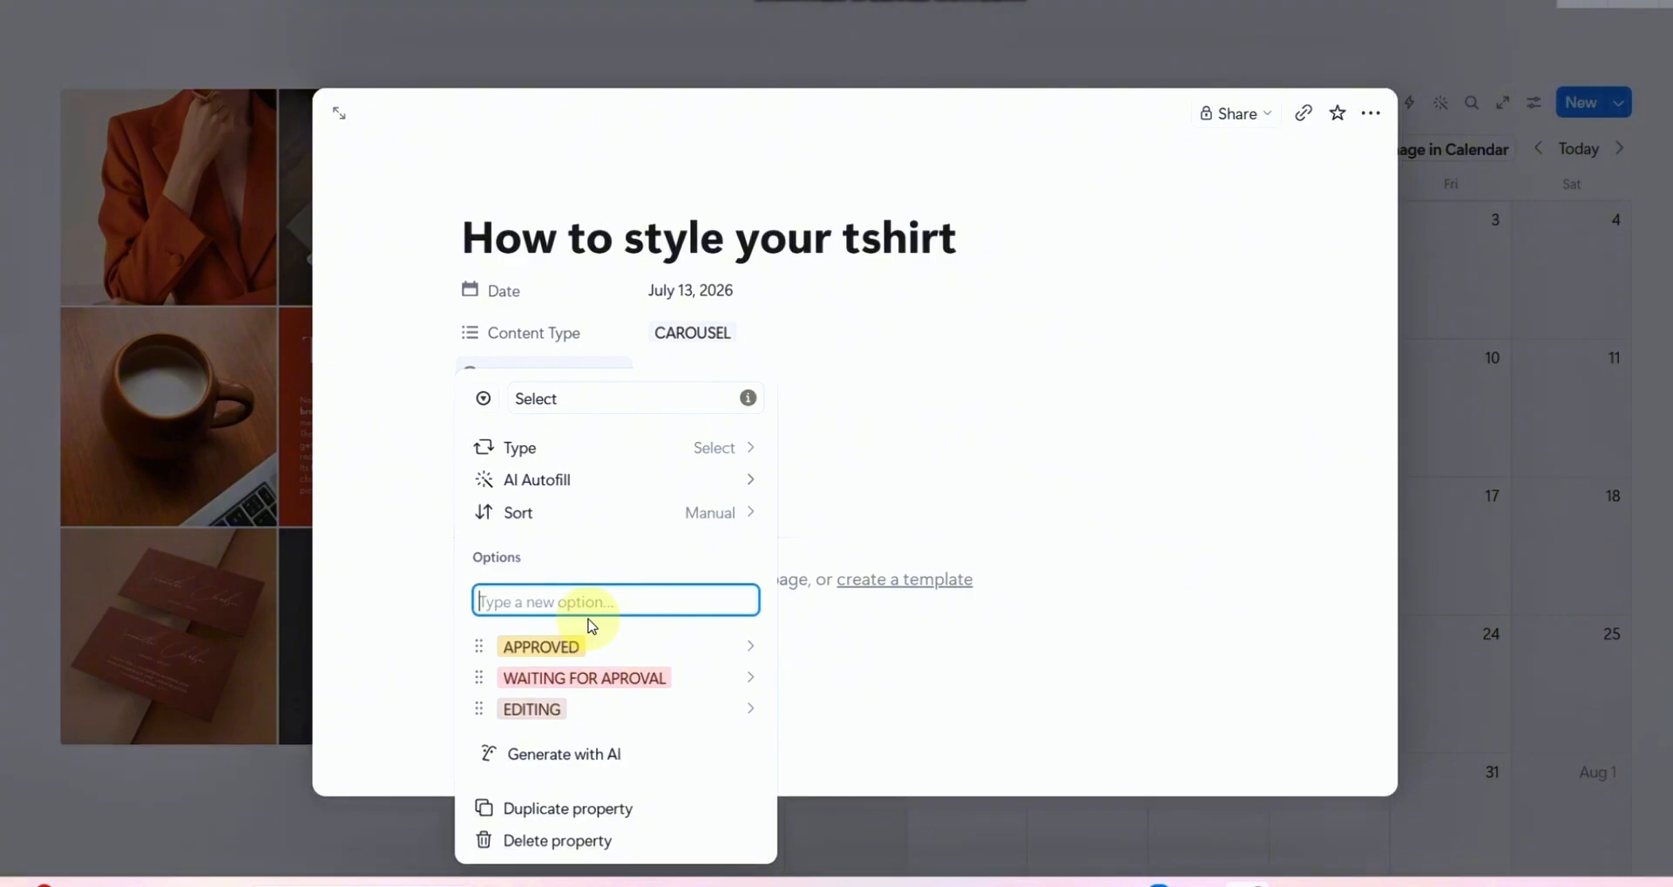
pyautogui.write('PO')
pyautogui.press('BackSpace')
pyautogui.write('POS')
pyautogui.press('Return')
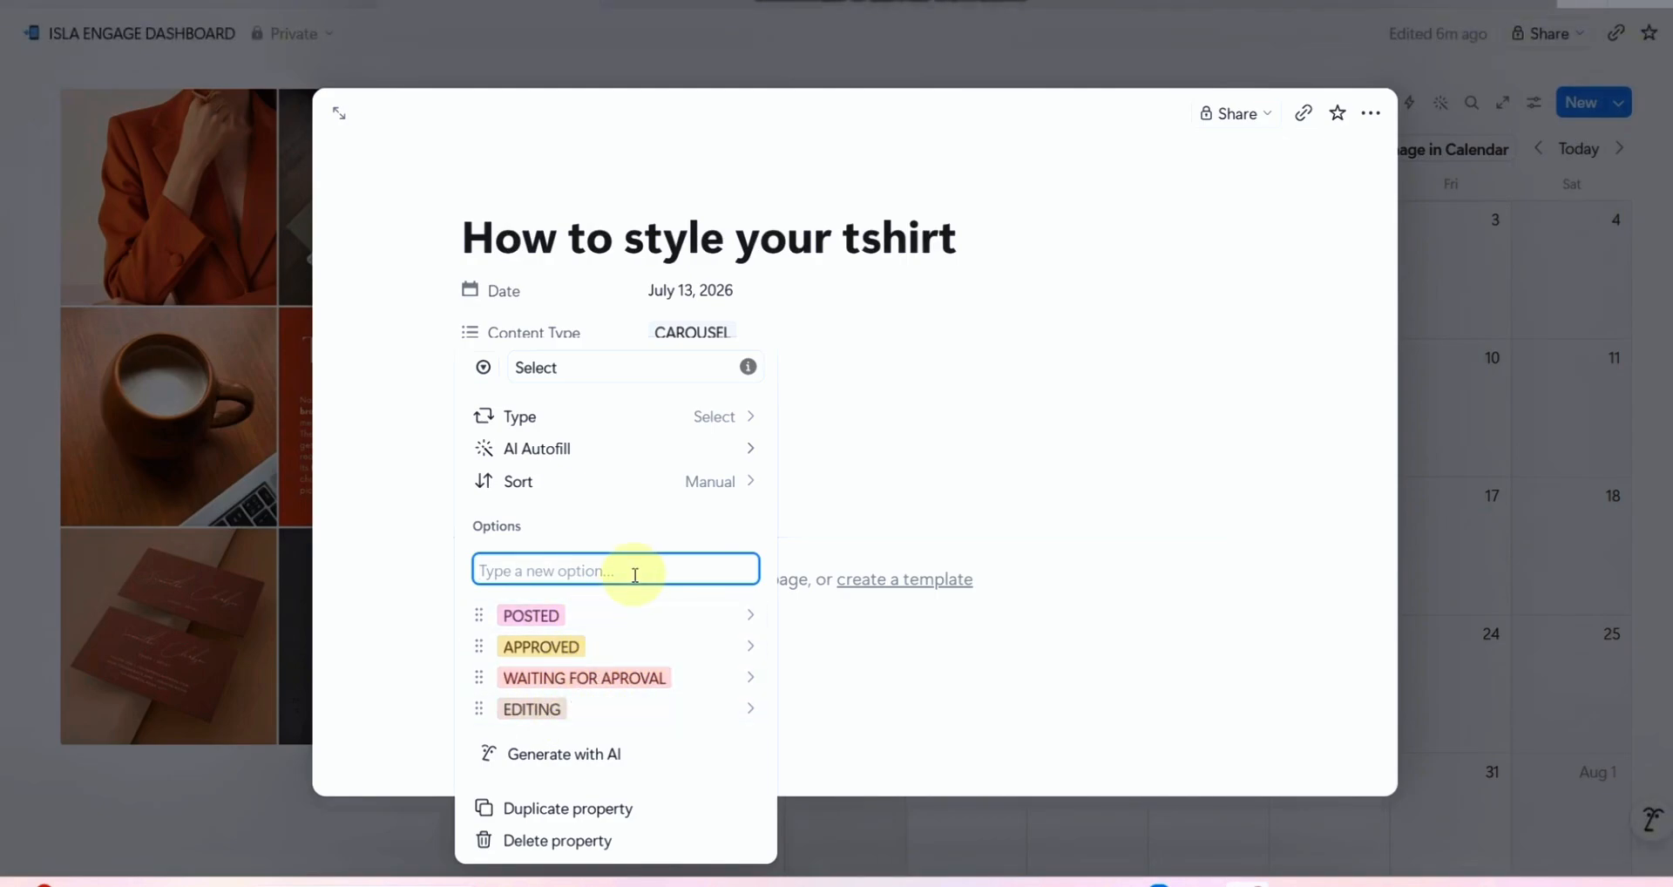
pyautogui.write('NOT STARTED')
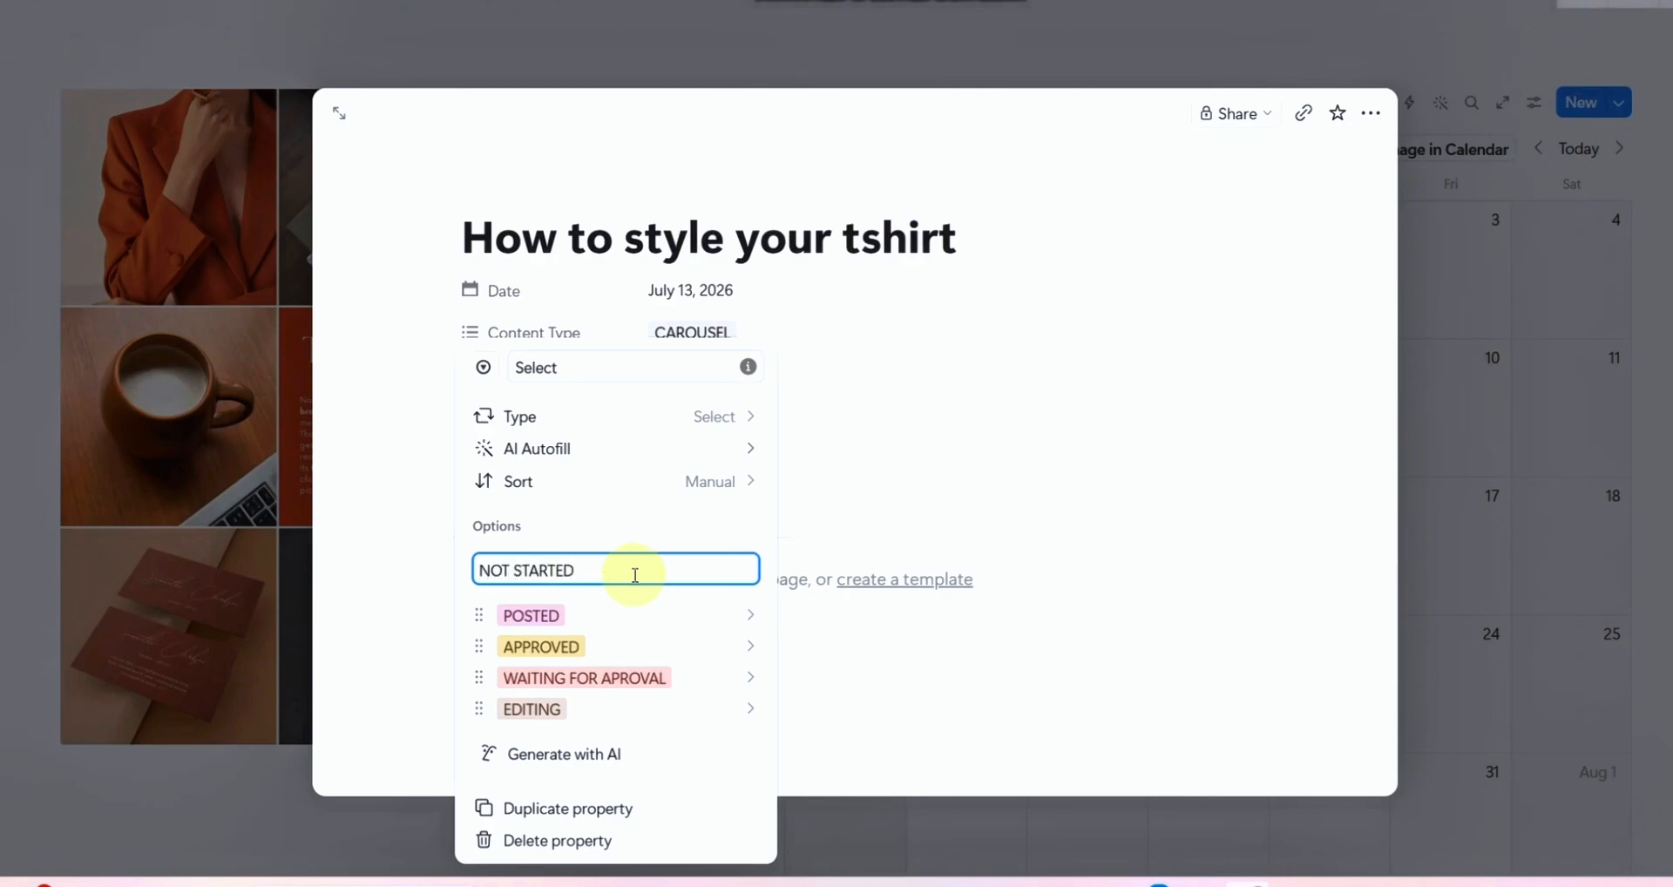
pyautogui.press('Return')
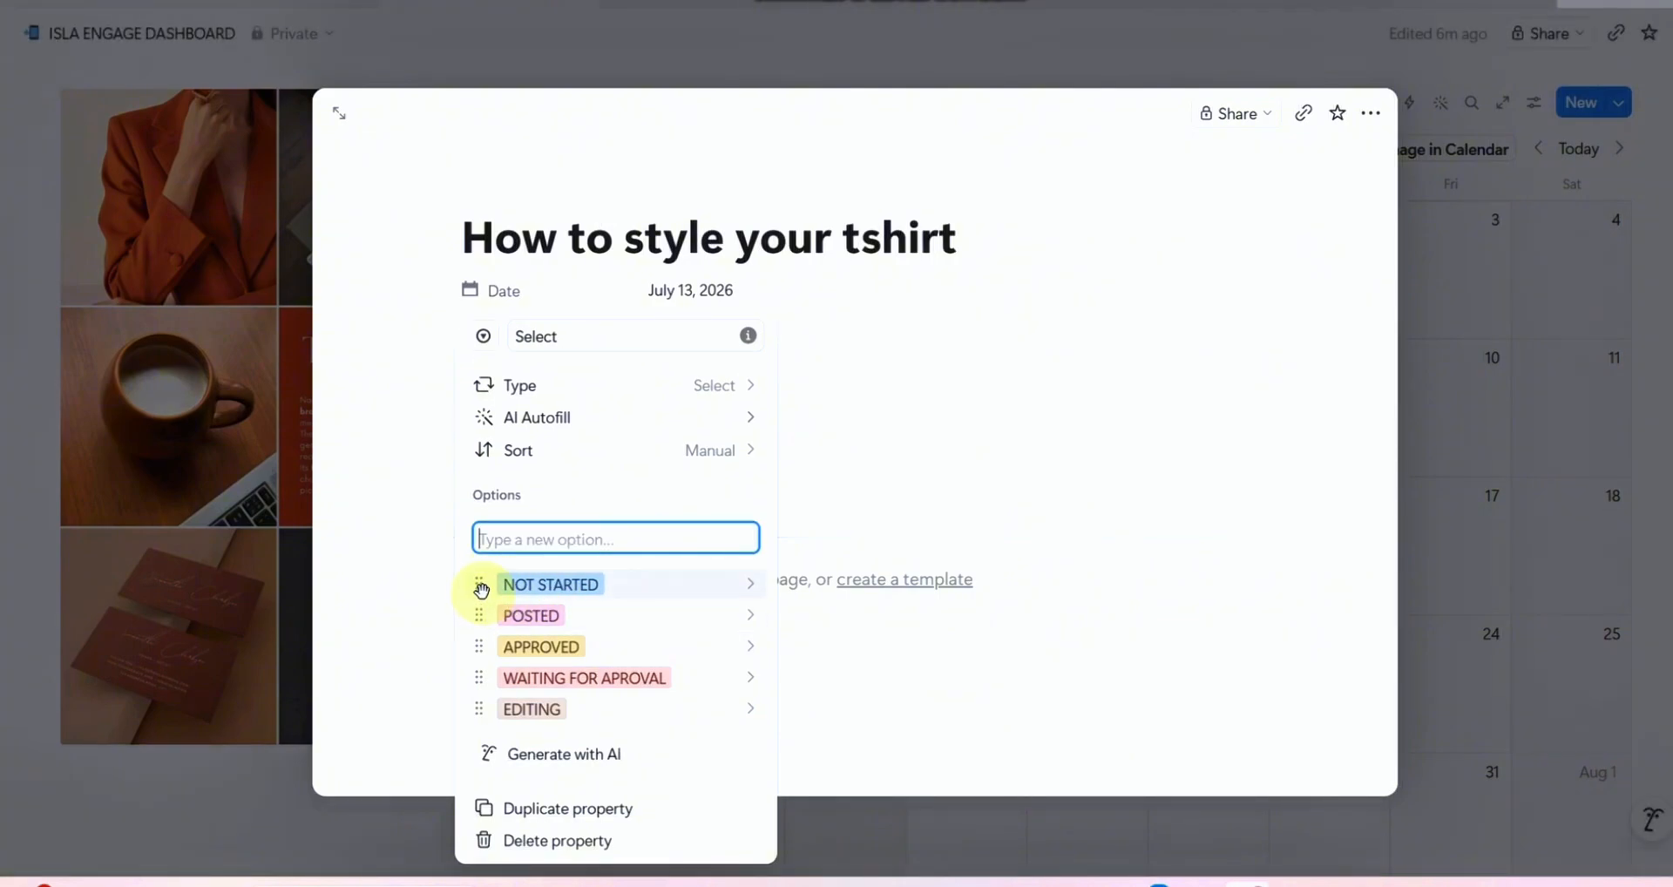
# Step: Close the Select property's settings and set the item's Select value to POSTED
pyautogui.moveTo(476, 587)
pyautogui.mouseDown()
pyautogui.moveTo(476, 732)
pyautogui.moveTo(495, 588)
pyautogui.mouseUp()
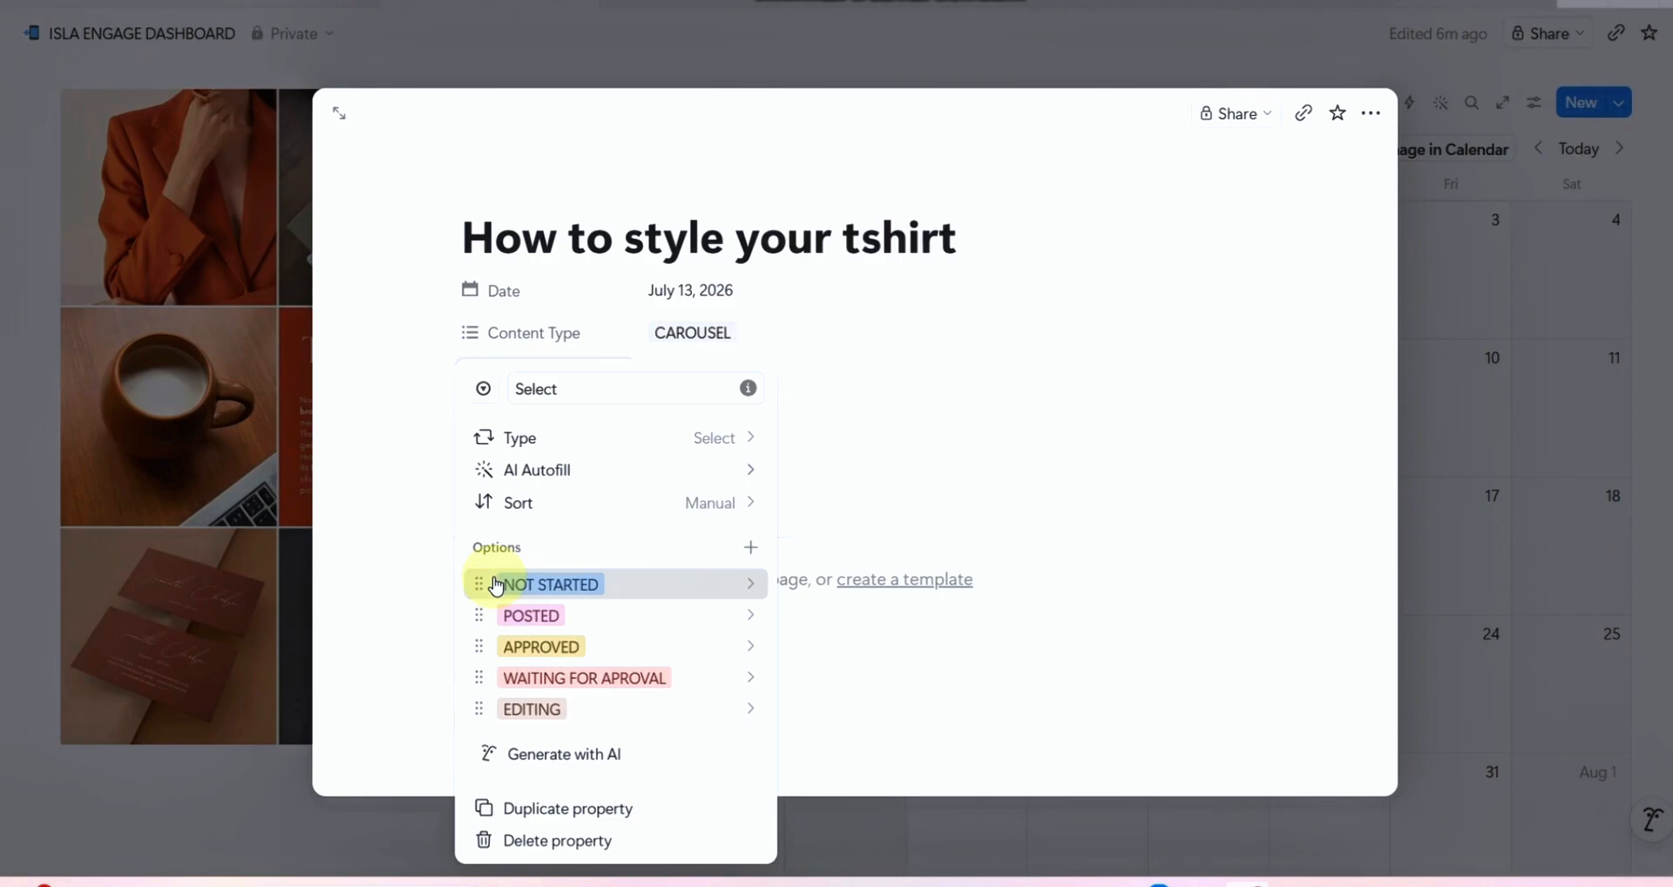
pyautogui.click(915, 471)
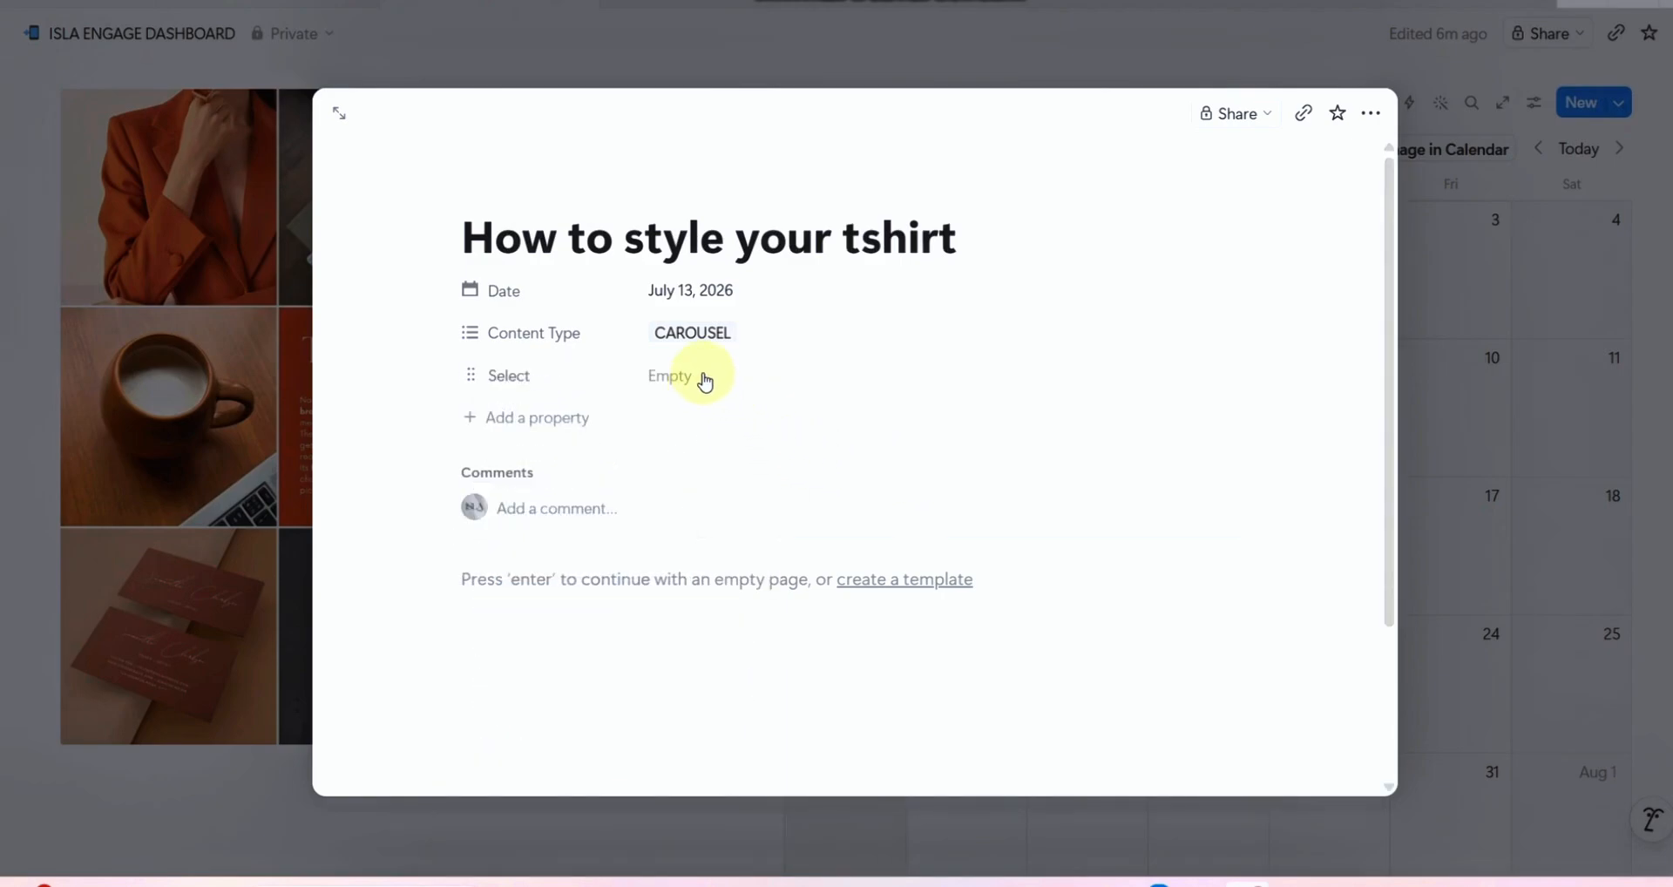
pyautogui.click(704, 374)
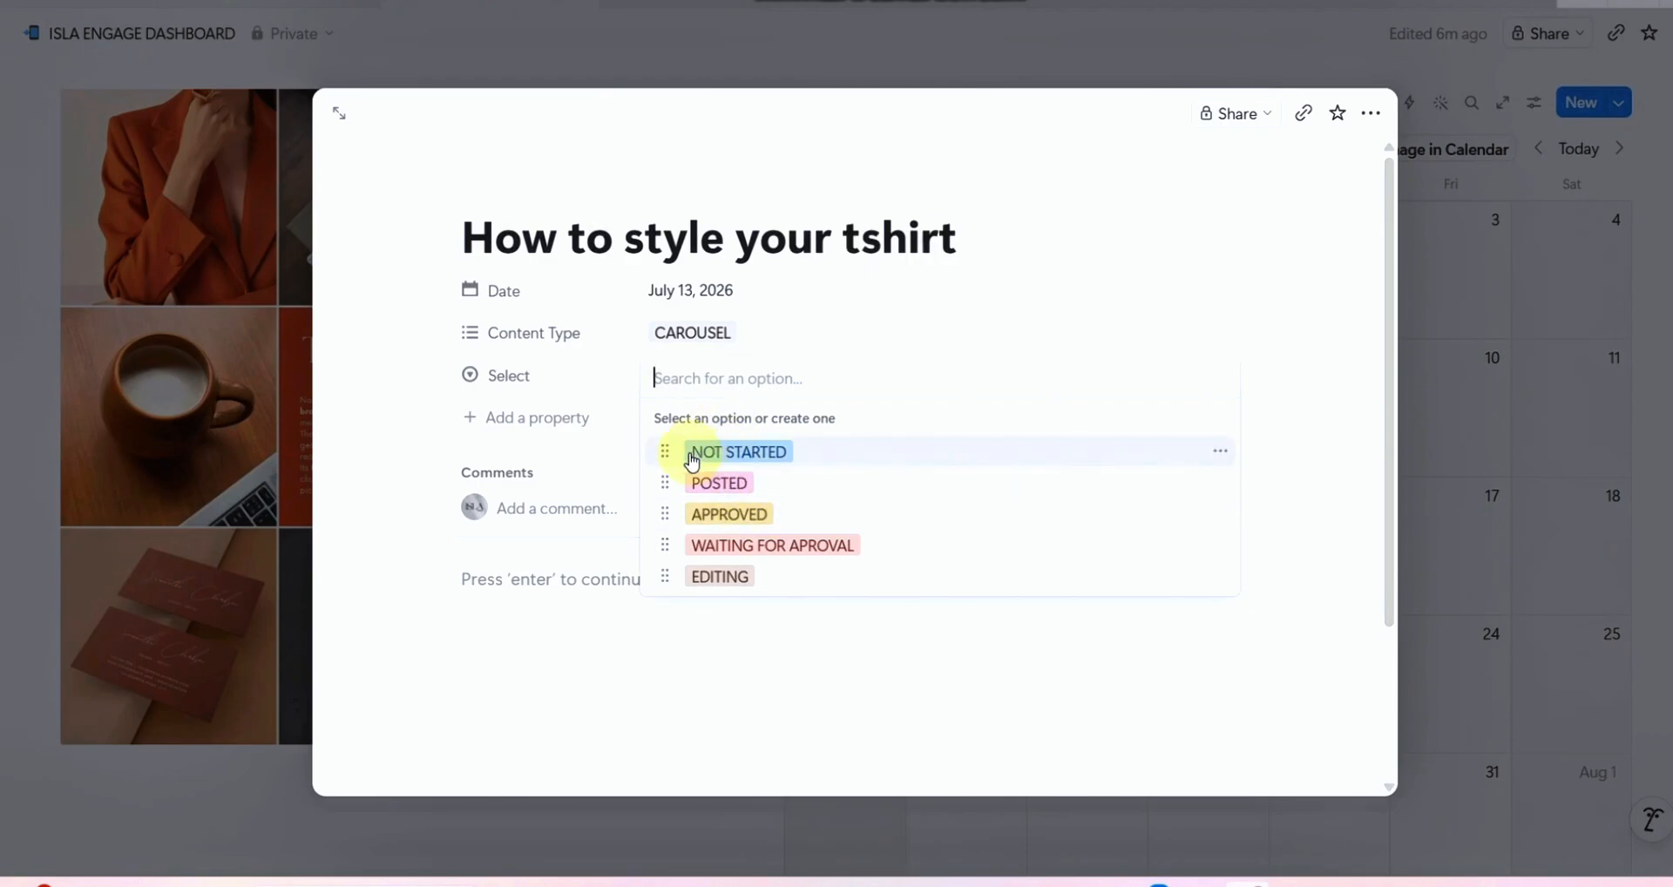
pyautogui.click(673, 484)
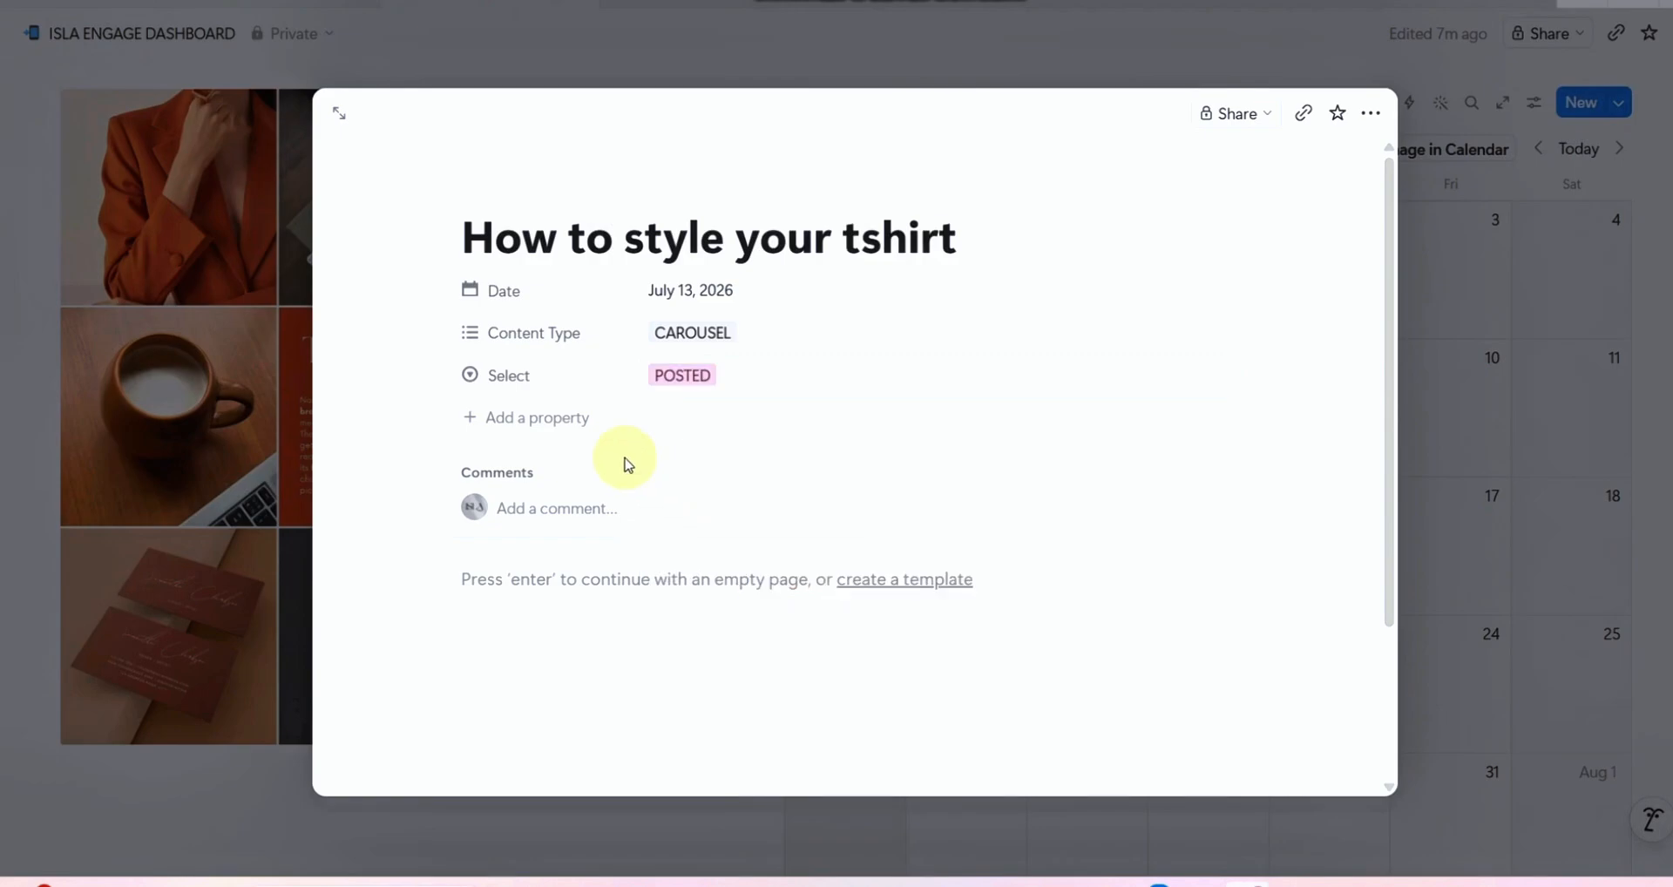
# Step: Move the Select property's EDITING option directly below NOT STARTED in the option order
pyautogui.click(528, 390)
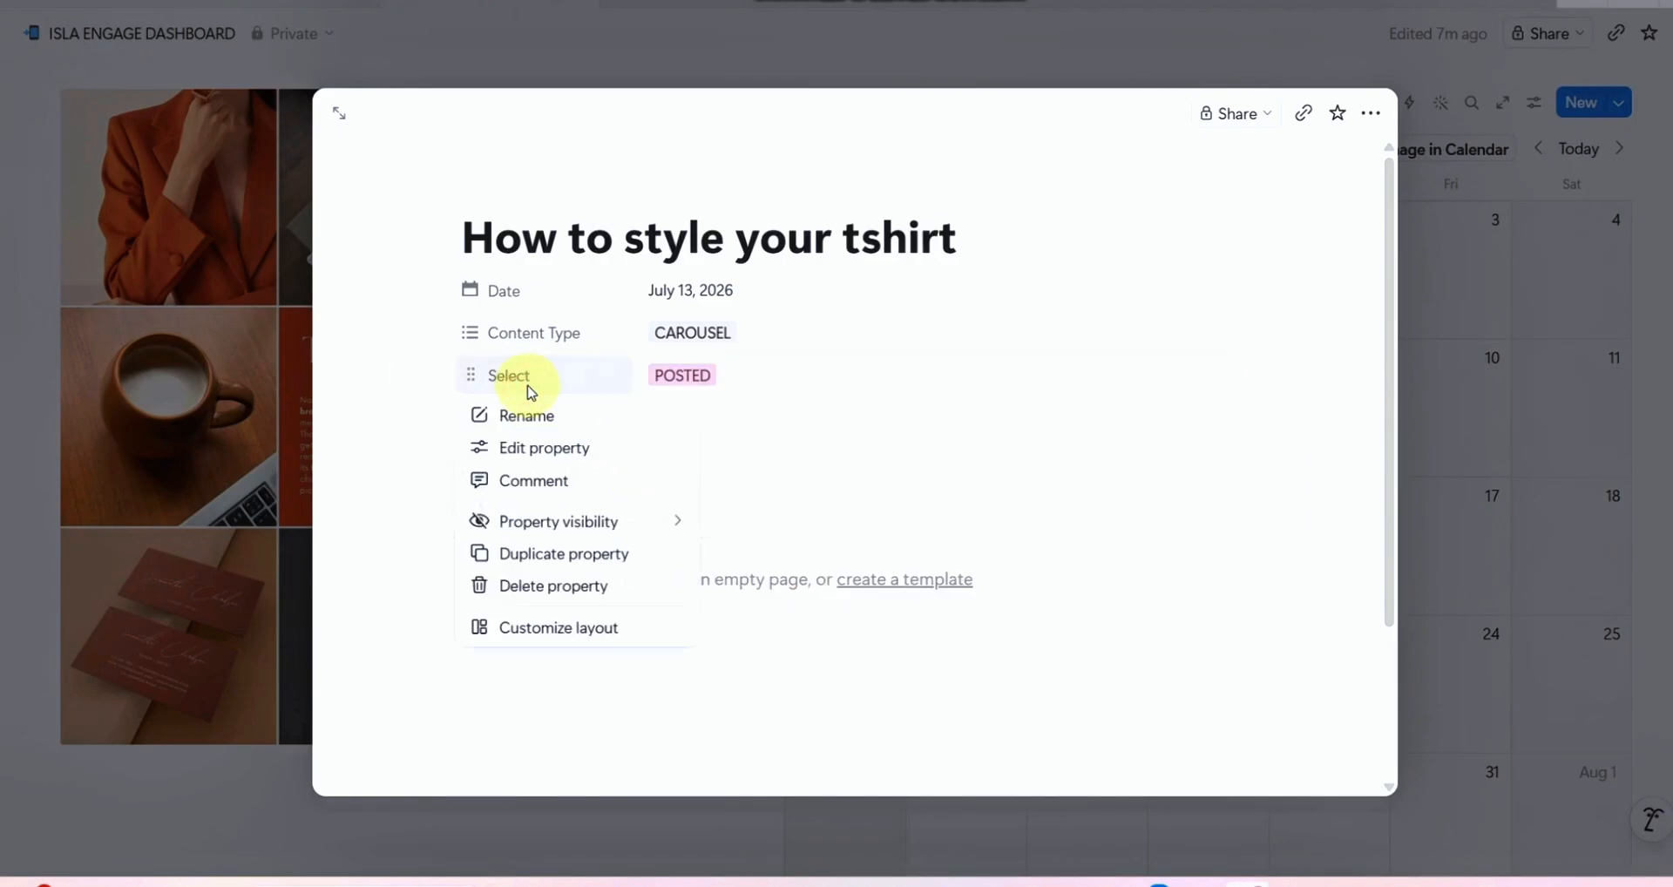
pyautogui.click(556, 449)
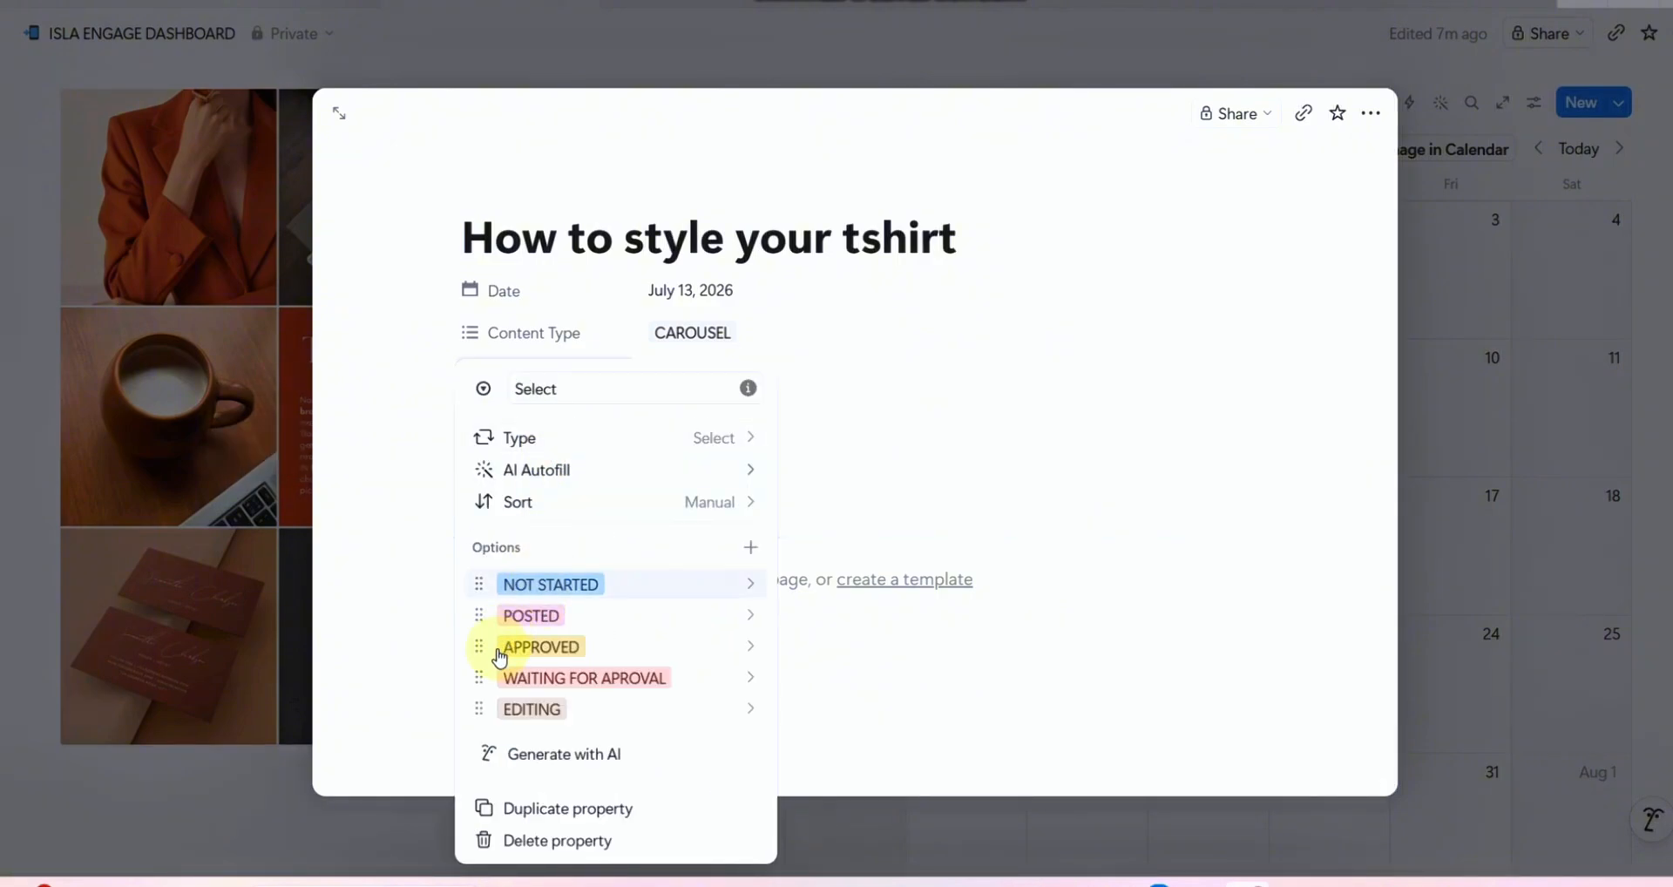
pyautogui.moveTo(478, 706); pyautogui.dragTo(509, 615)
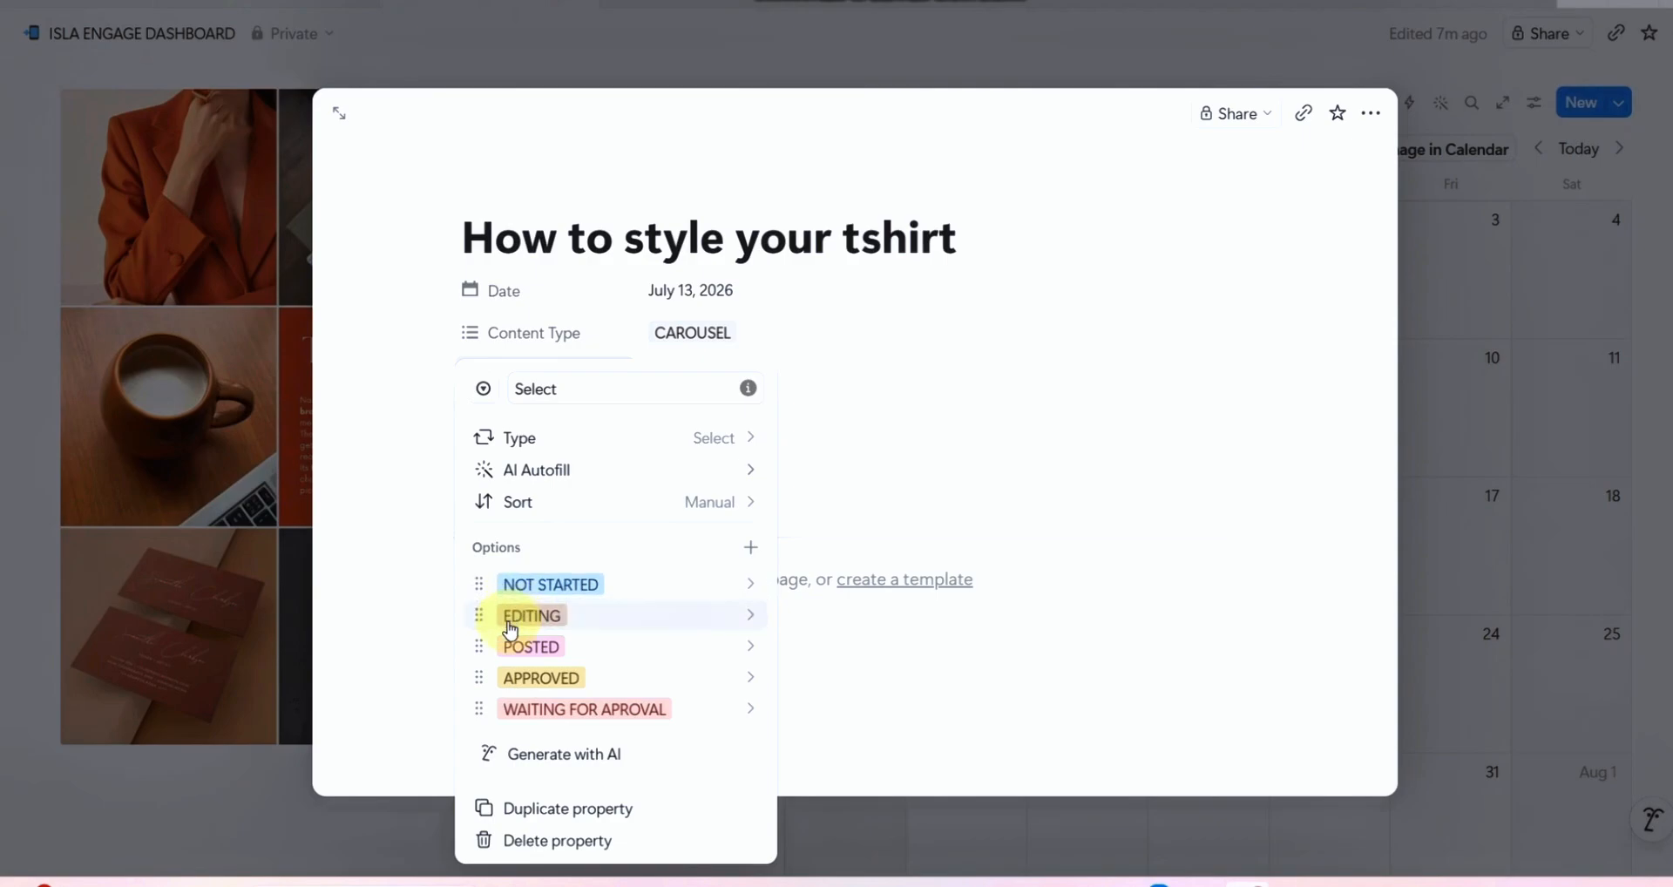
# Step: Rename the EDITING option of the Select property to EDITED
pyautogui.click(511, 617)
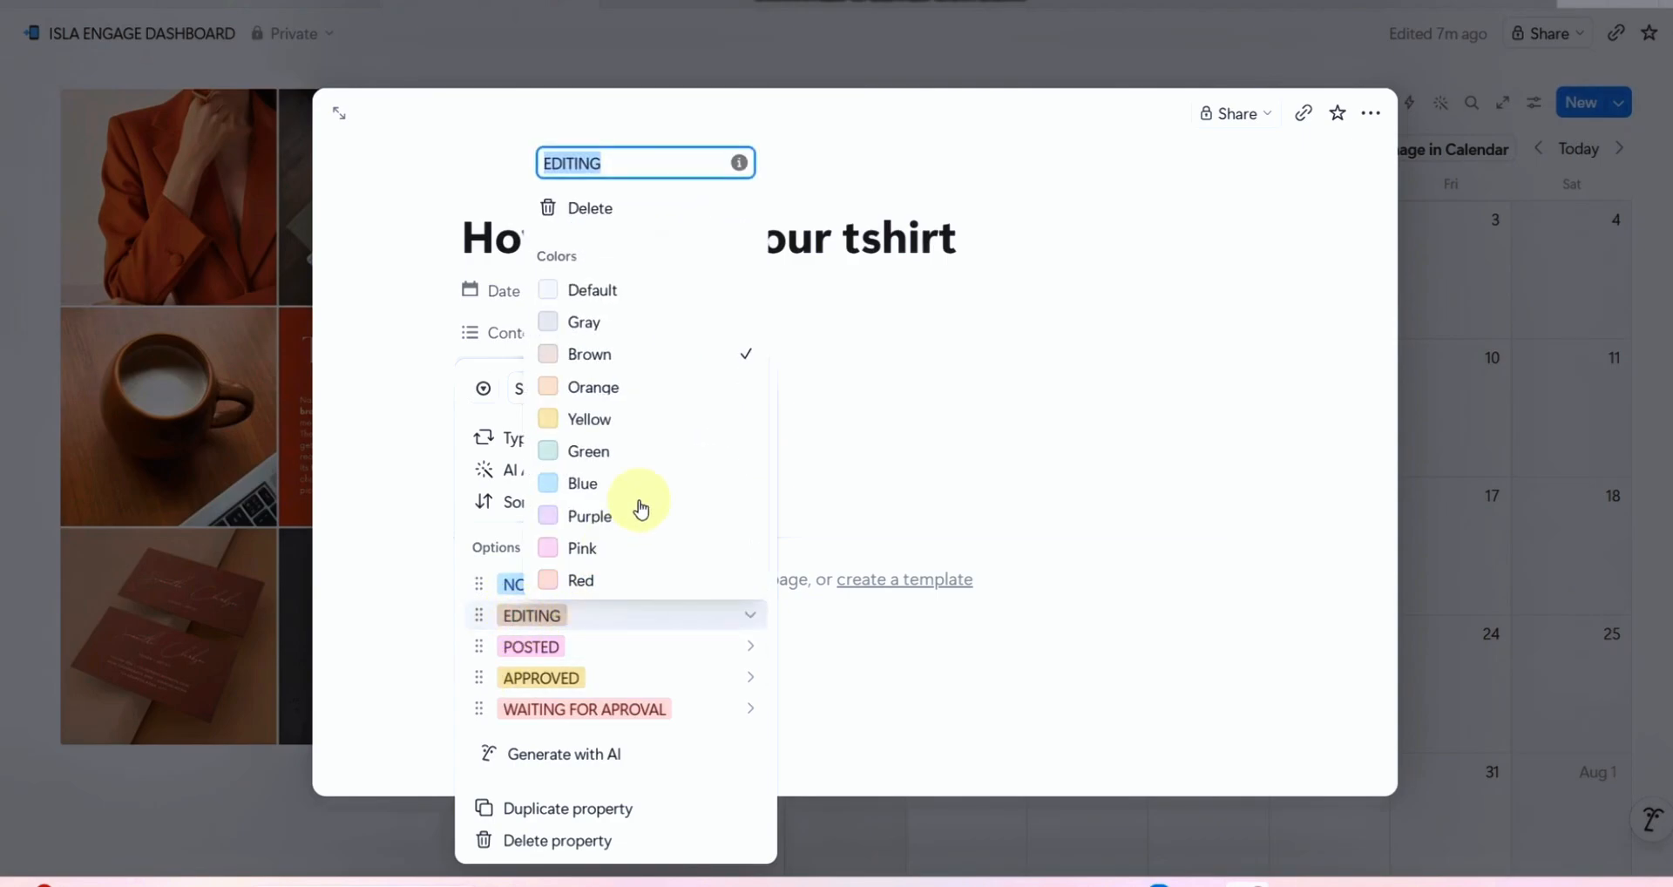
pyautogui.click(660, 162)
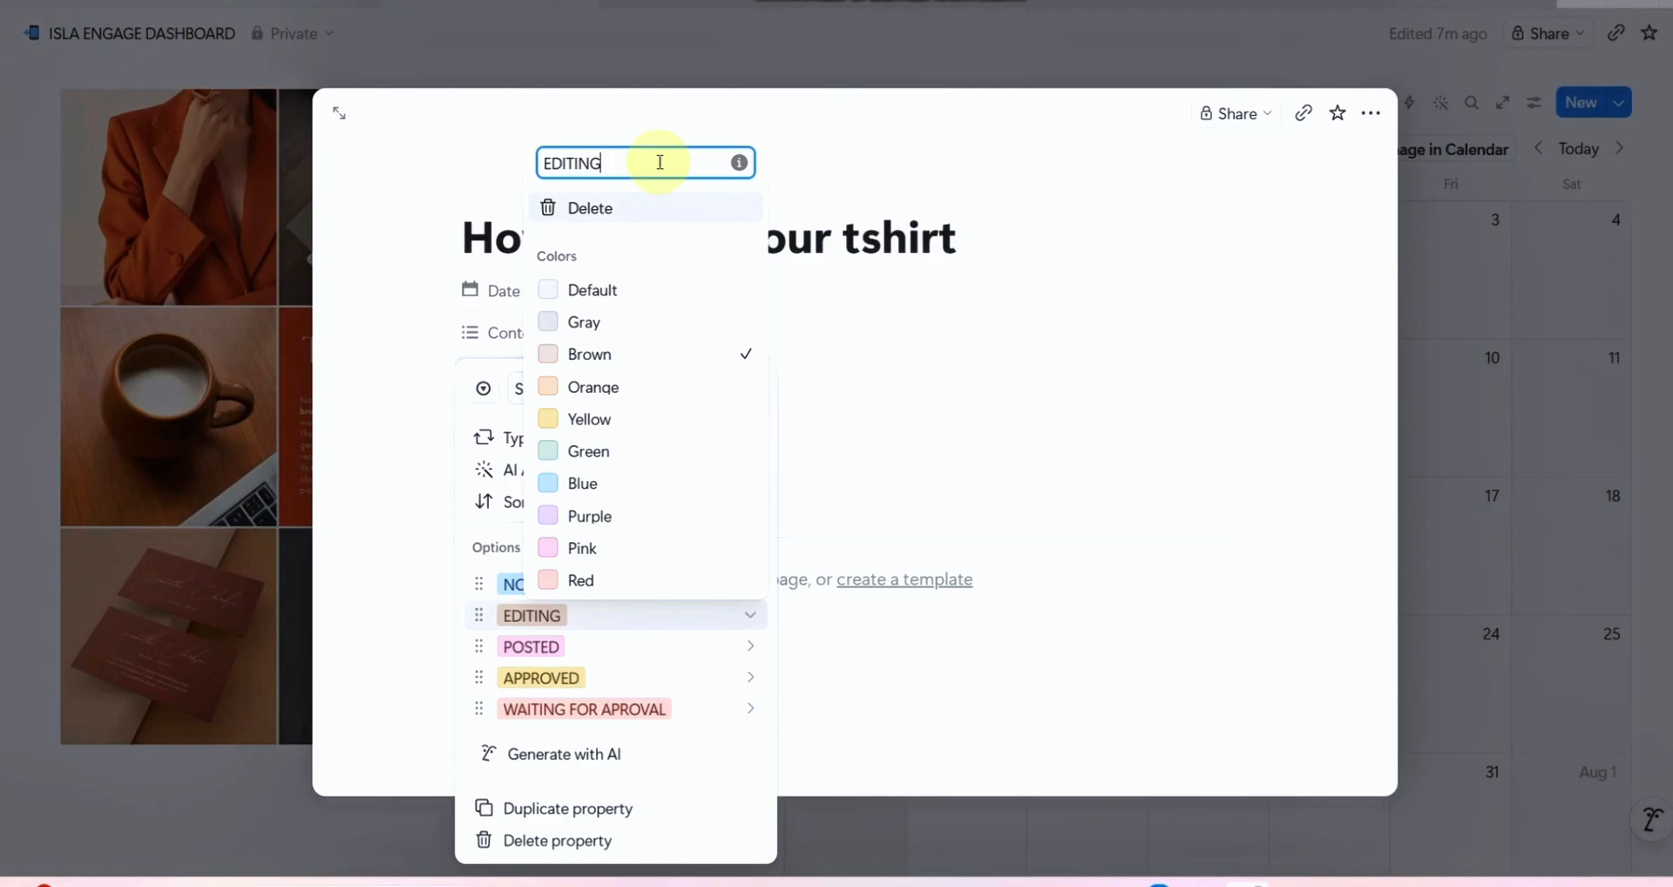
pyautogui.press('BackSpace')
pyautogui.press('BackSpace')
pyautogui.press('BackSpace')
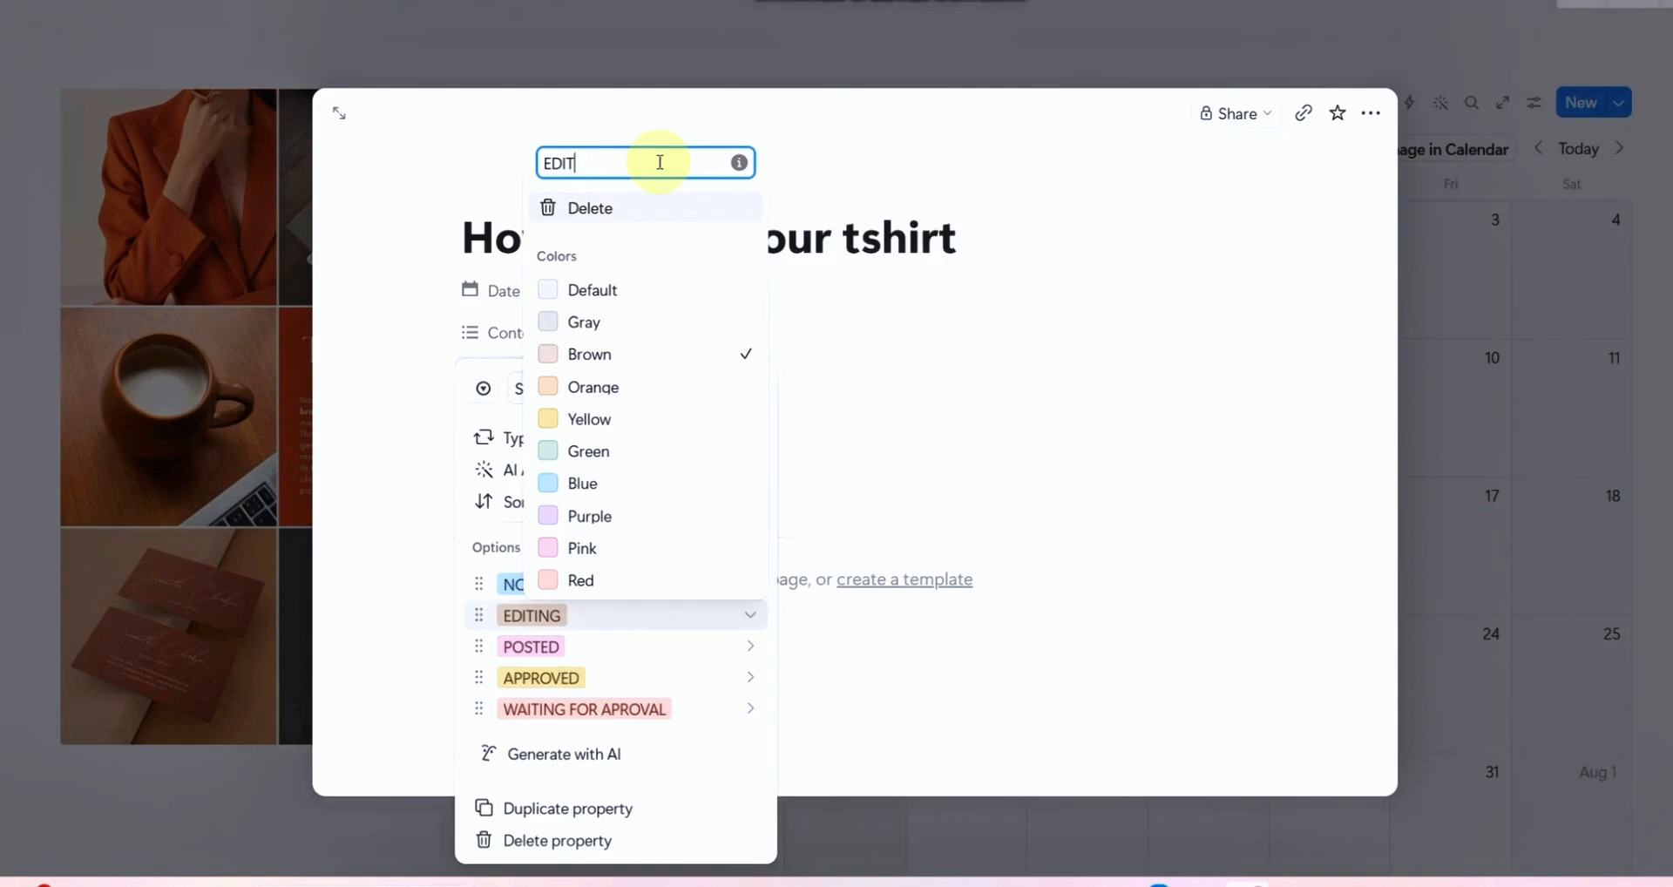
pyautogui.press('Return')
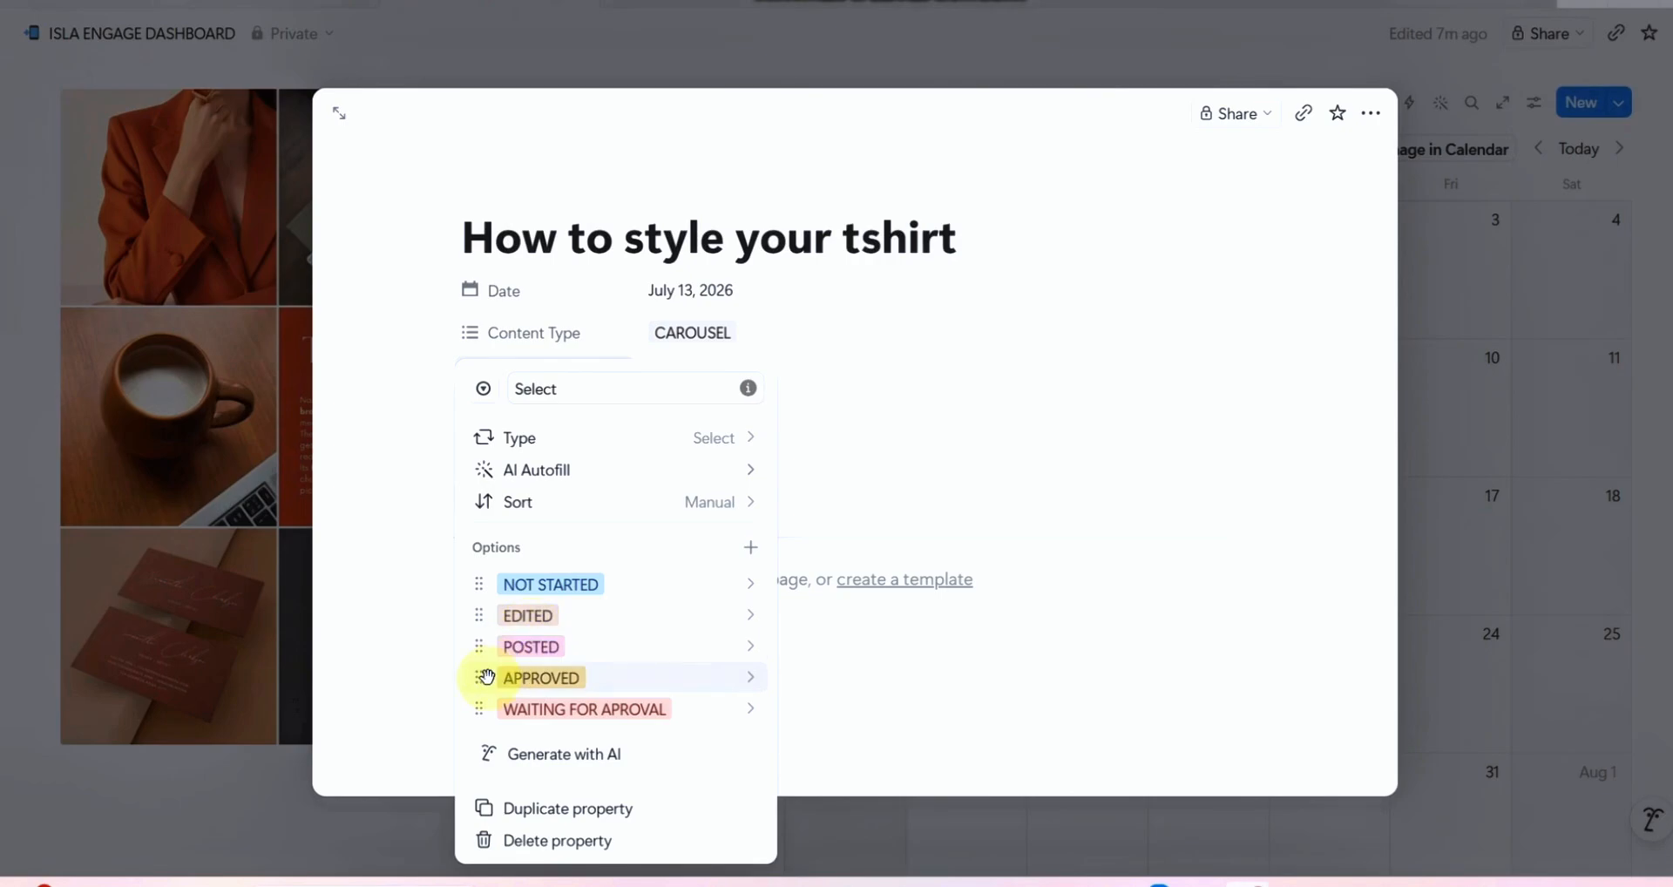
# Step: Reorder the Select options so WAITING FOR APROVAL, APPROVED and POSTED follow EDITED, and close the property settings
pyautogui.moveTo(476, 711); pyautogui.dragTo(478, 641)
pyautogui.moveTo(479, 713); pyautogui.dragTo(476, 677)
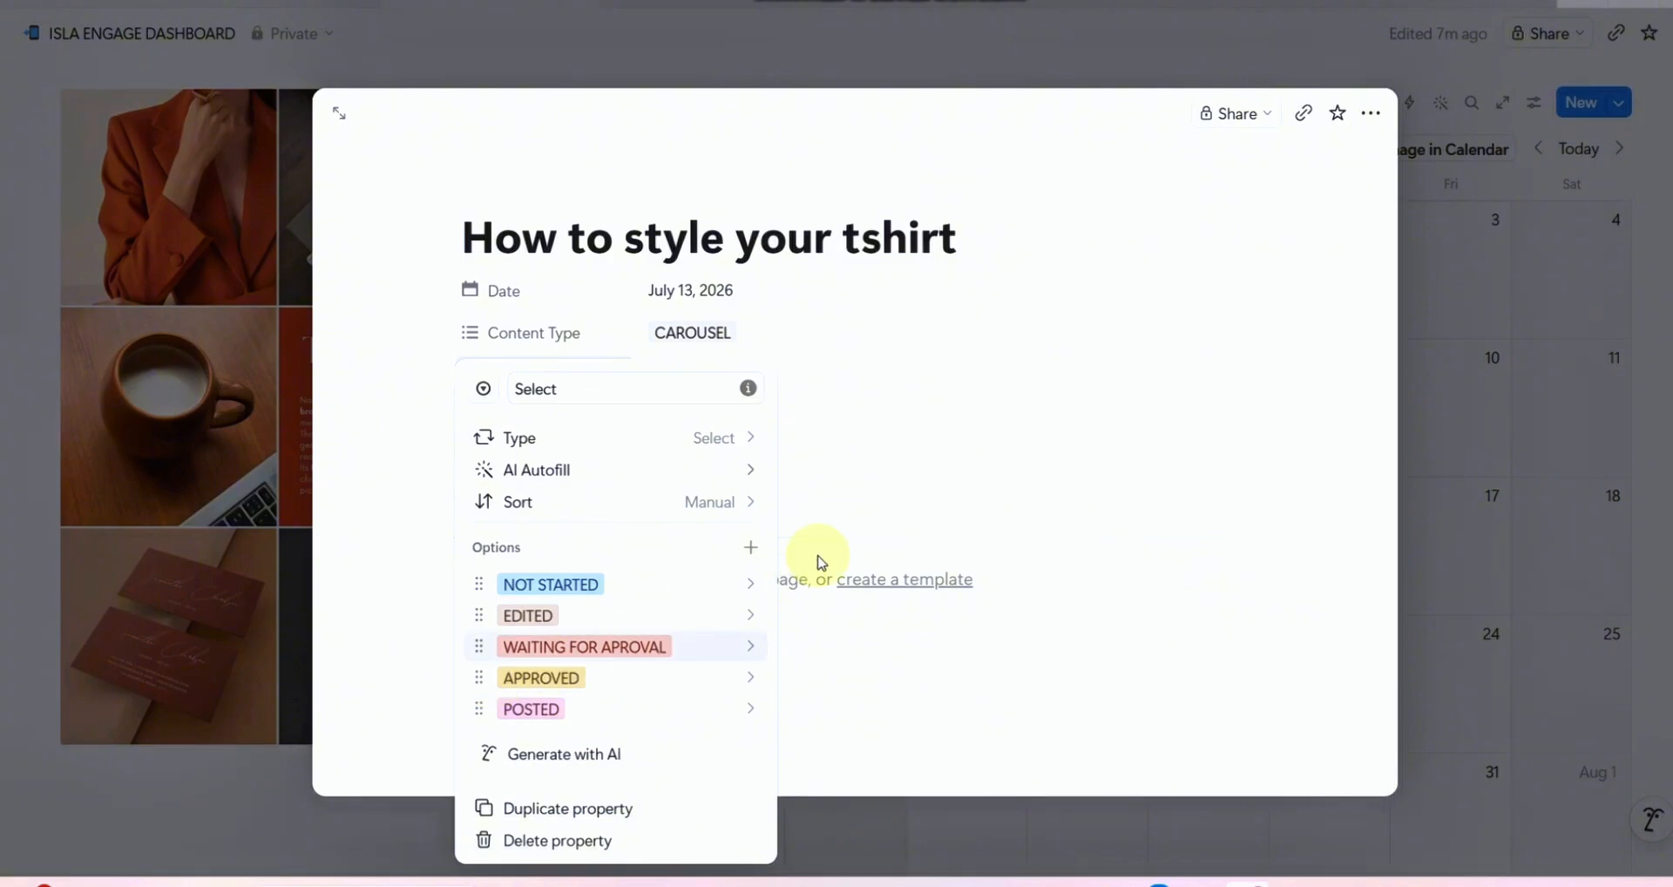
pyautogui.click(892, 488)
# Step: Set the Select value of the How to style your tshirt item to EDITED
pyautogui.click(701, 372)
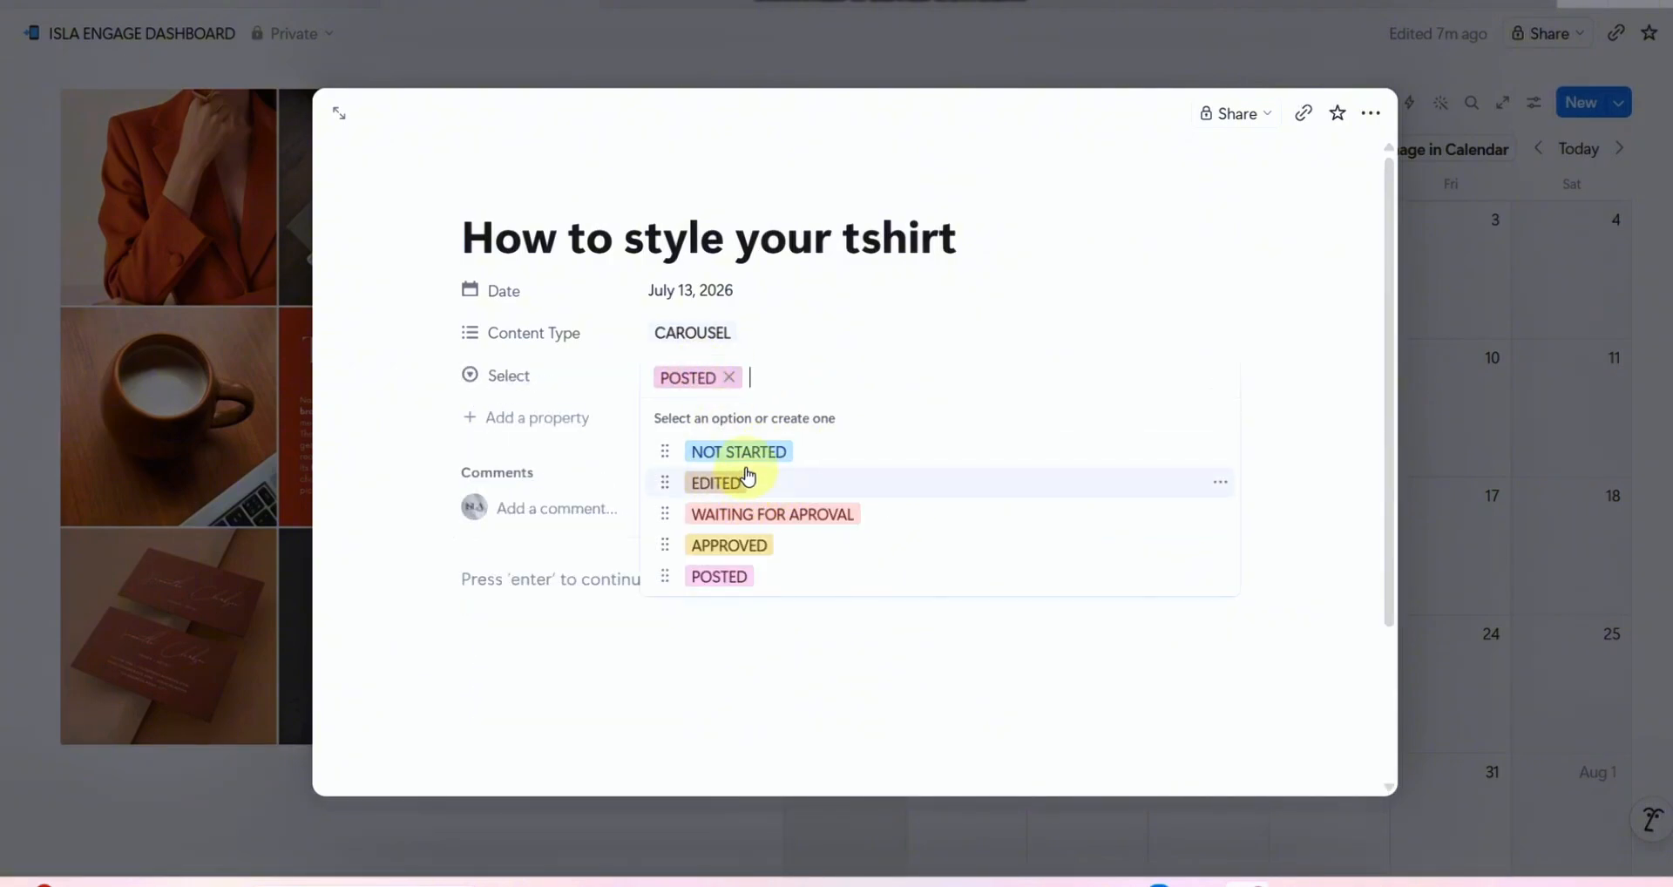
pyautogui.click(765, 490)
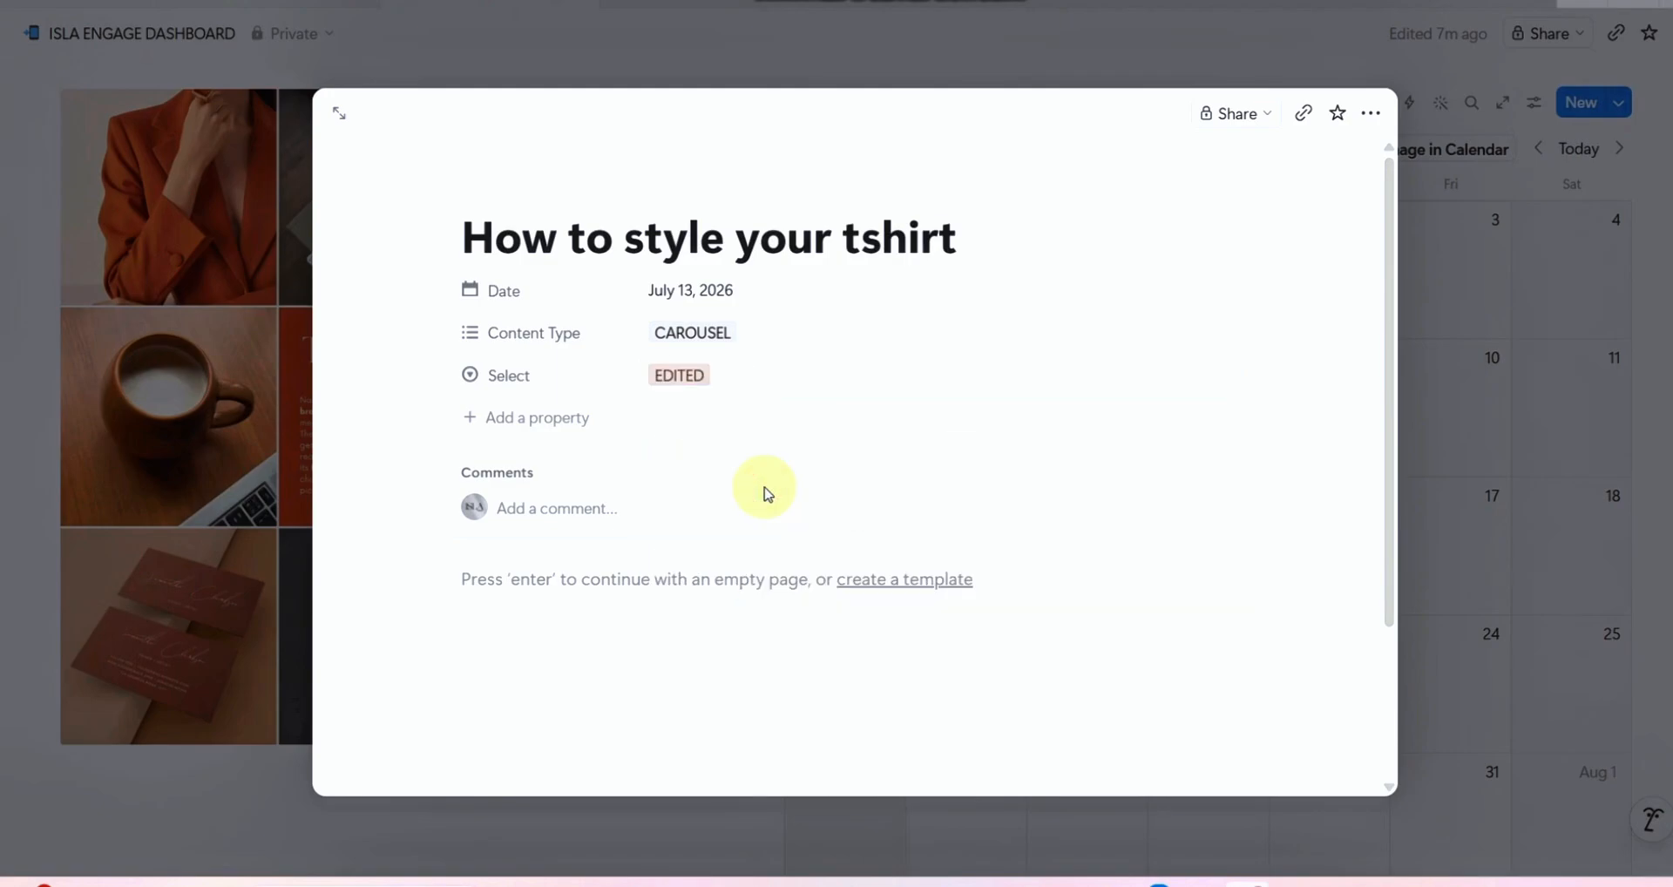
pyautogui.click(679, 382)
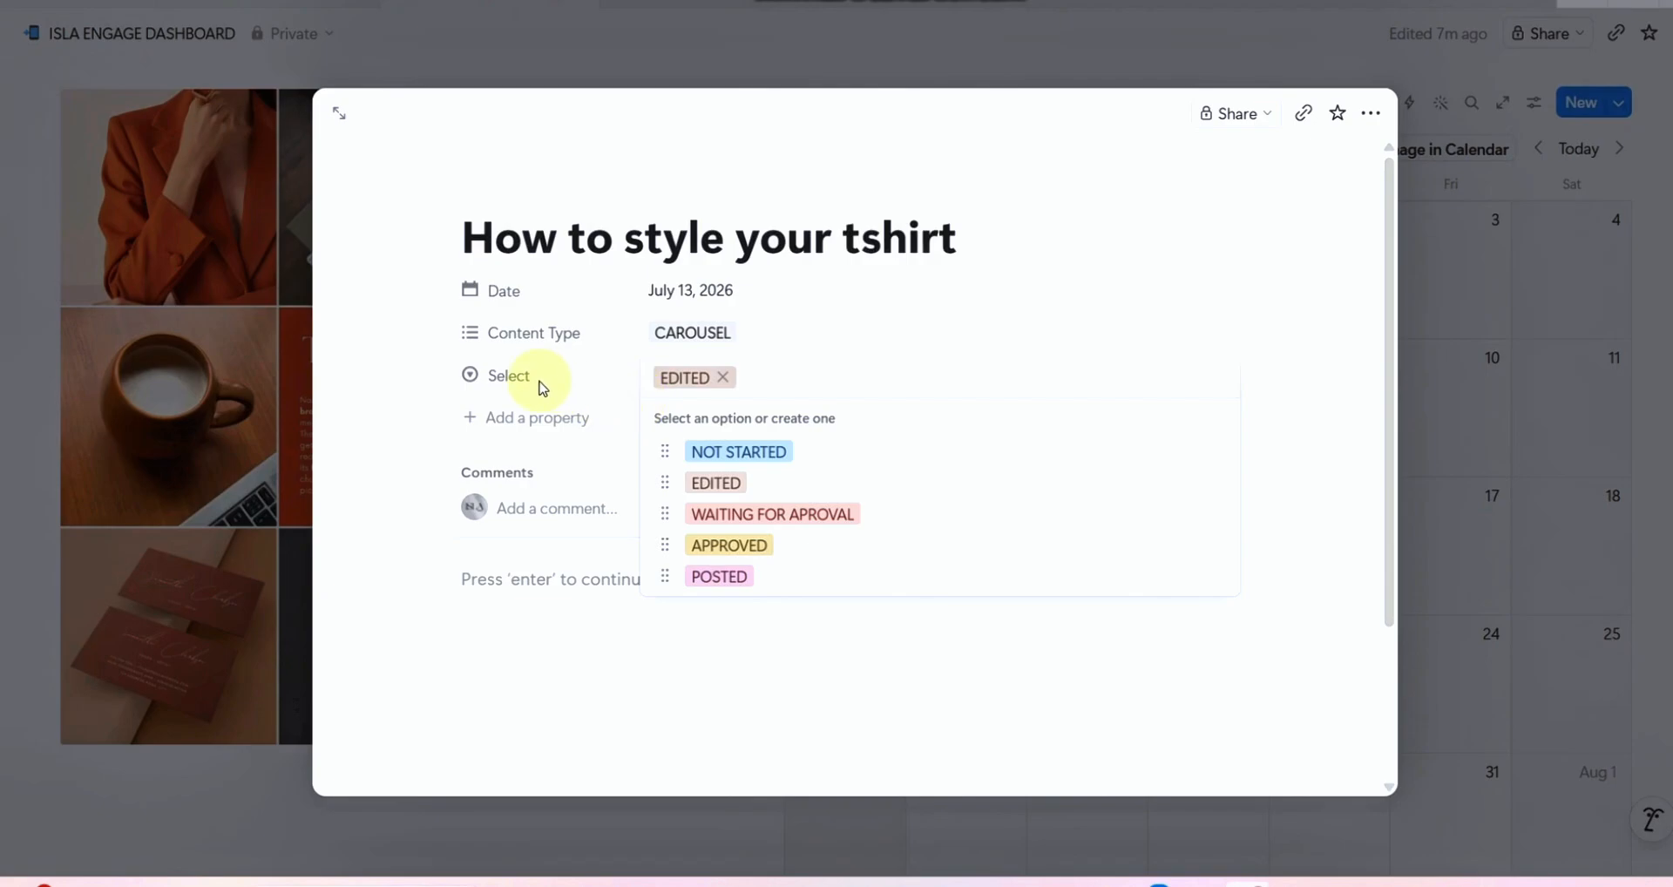
pyautogui.click(517, 383)
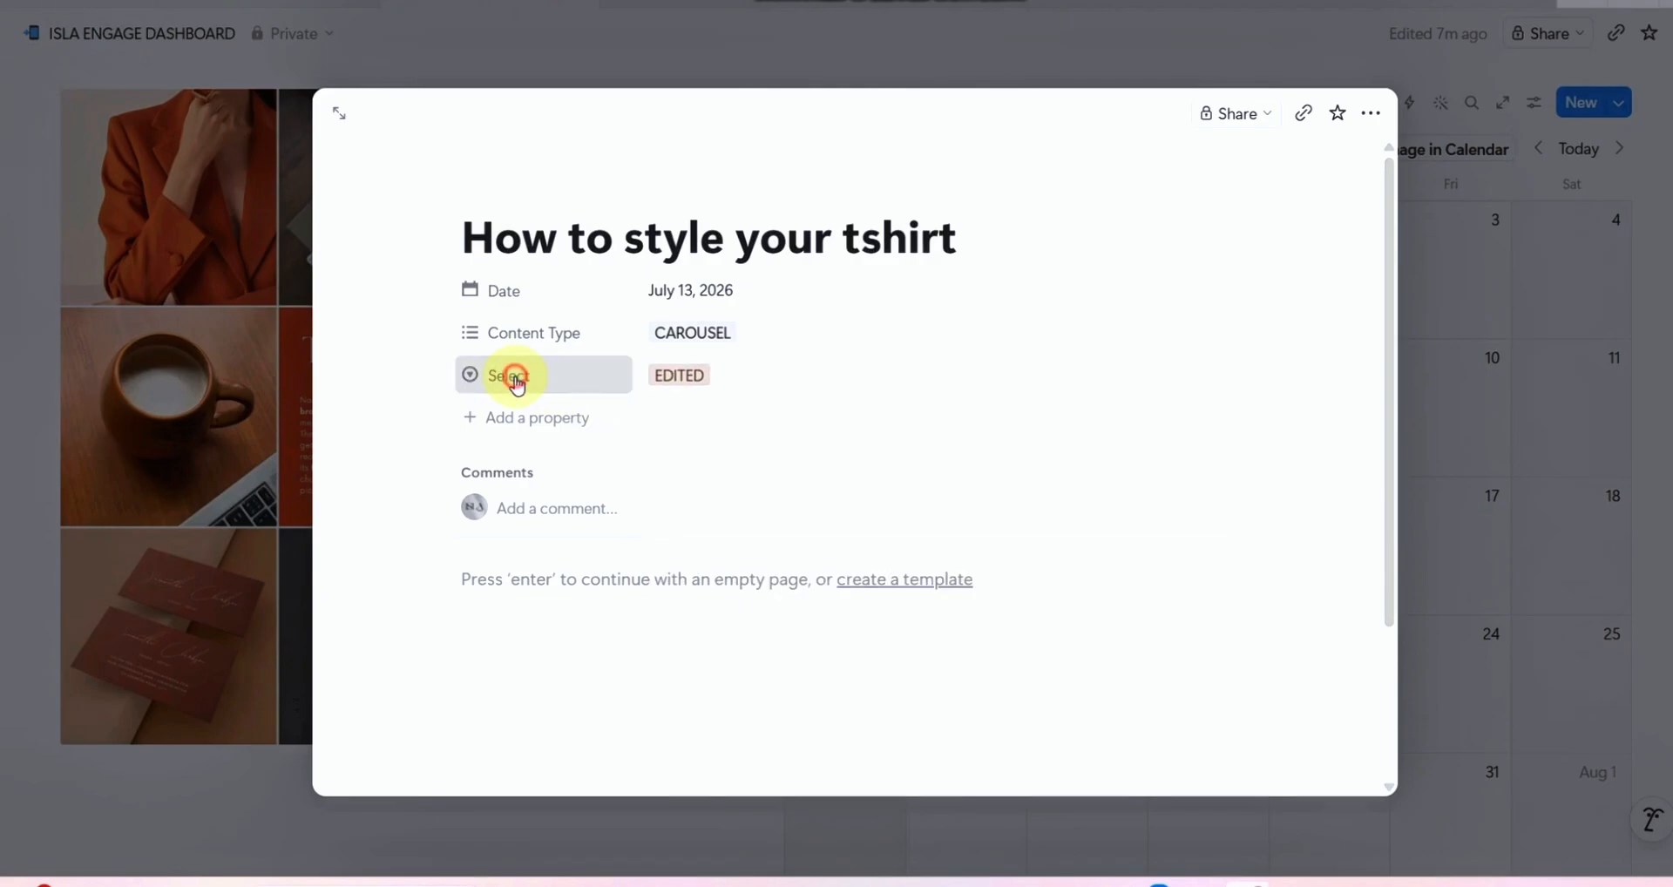
# Step: Open the settings of the NOT STARTED option in the Select property
pyautogui.click(512, 374)
pyautogui.moveTo(561, 521)
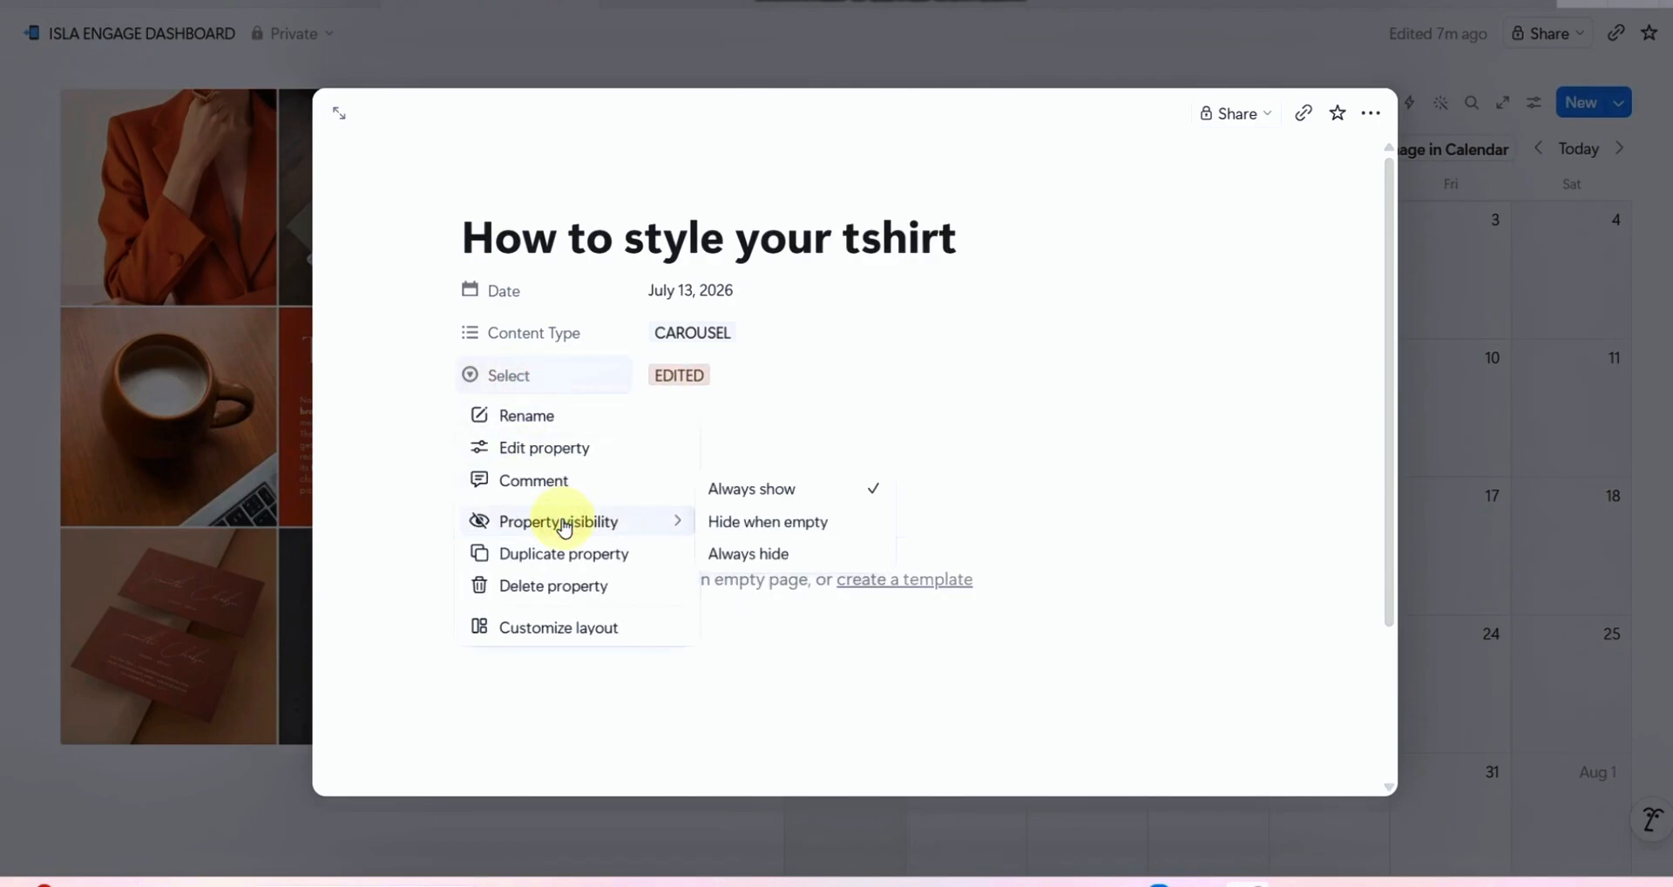
pyautogui.click(553, 447)
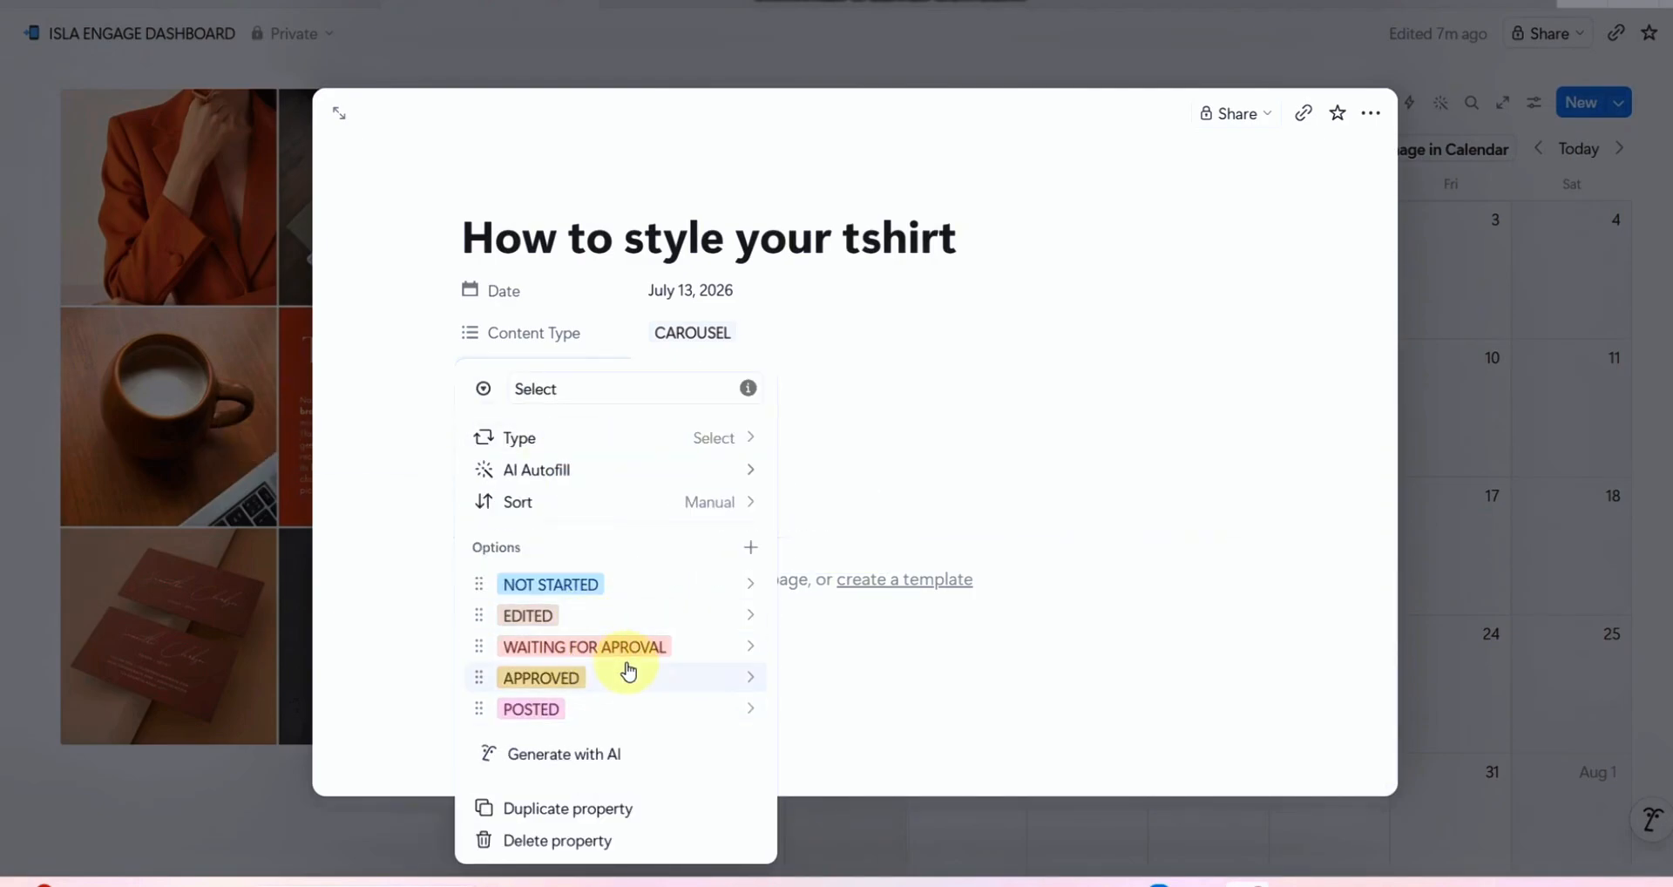
pyautogui.click(720, 582)
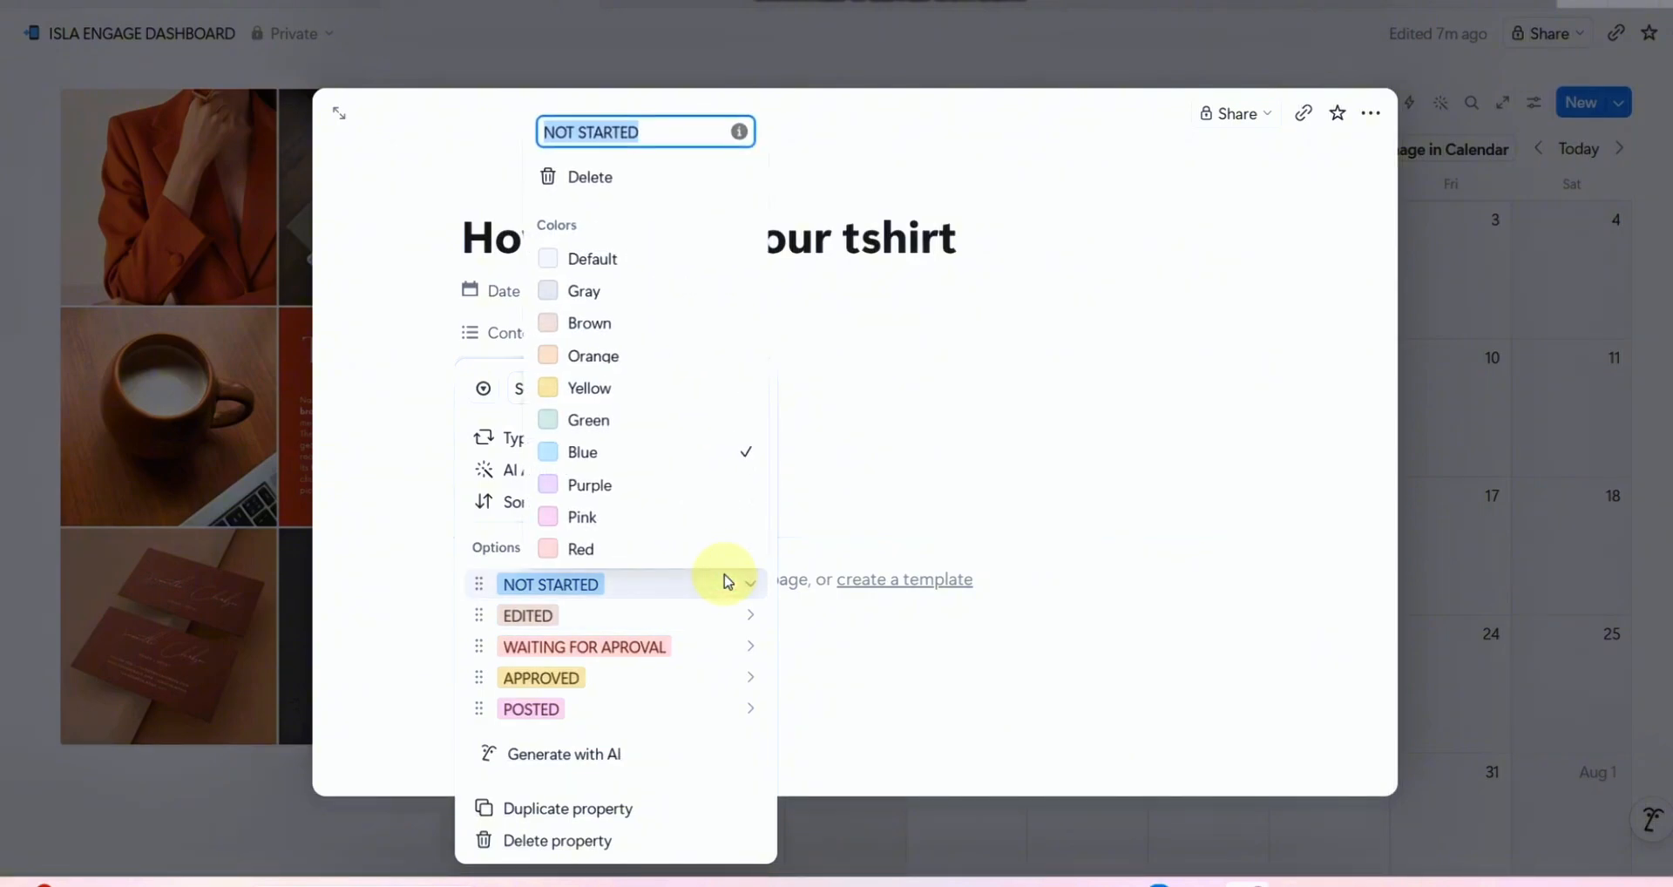
# Step: Try red, yellow, green, default and brown as the NOT STARTED option's color
pyautogui.click(644, 551)
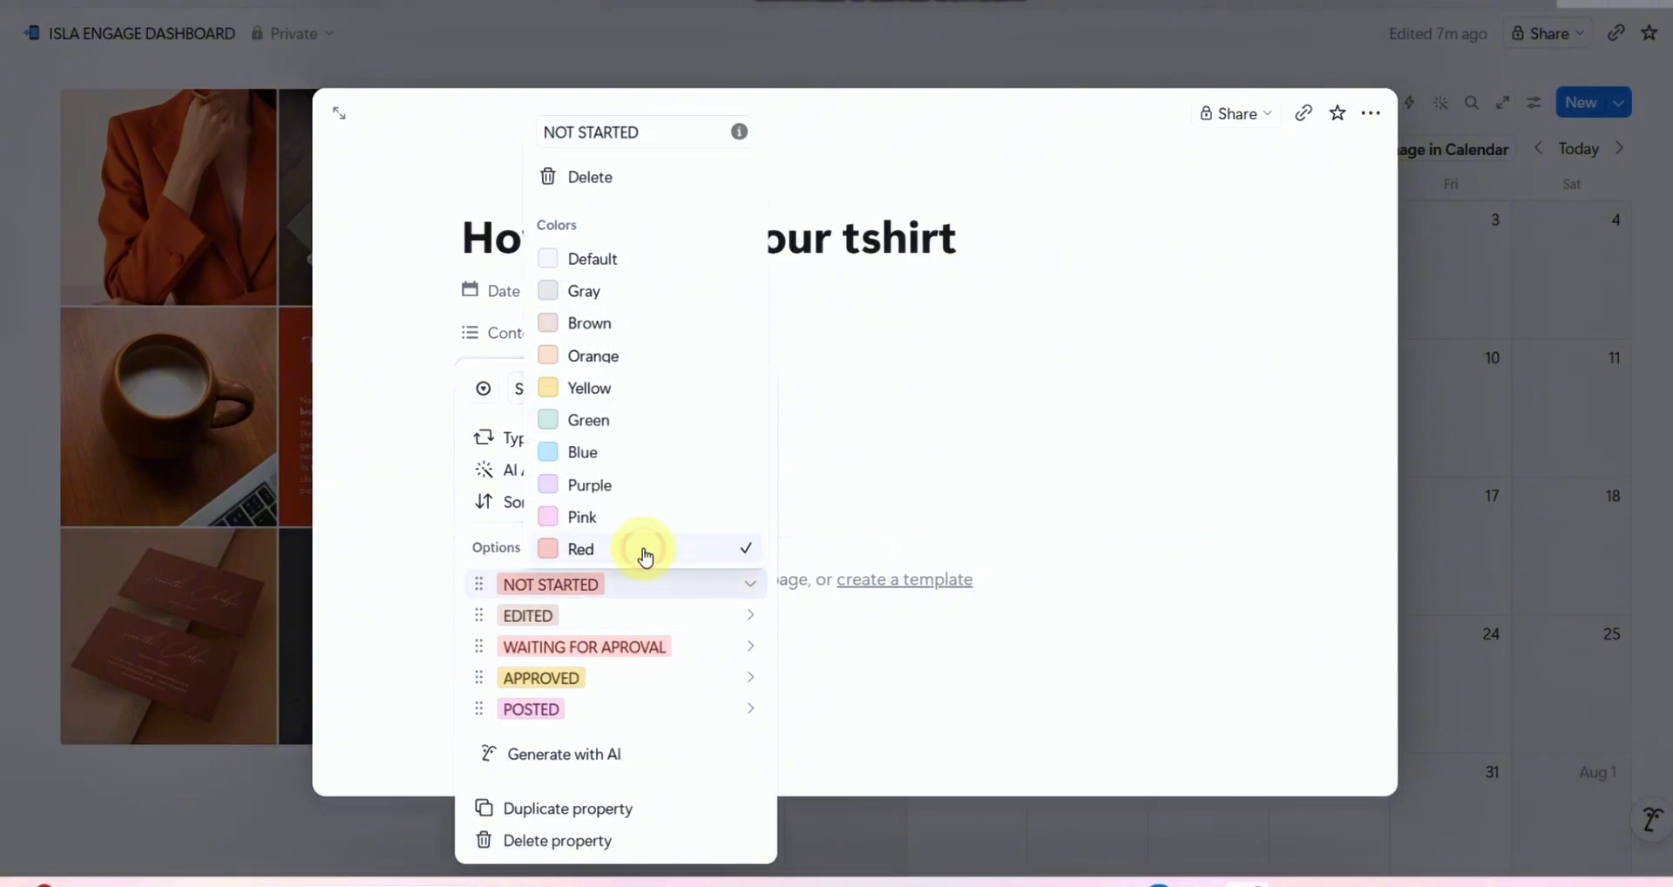
pyautogui.click(612, 389)
pyautogui.click(605, 422)
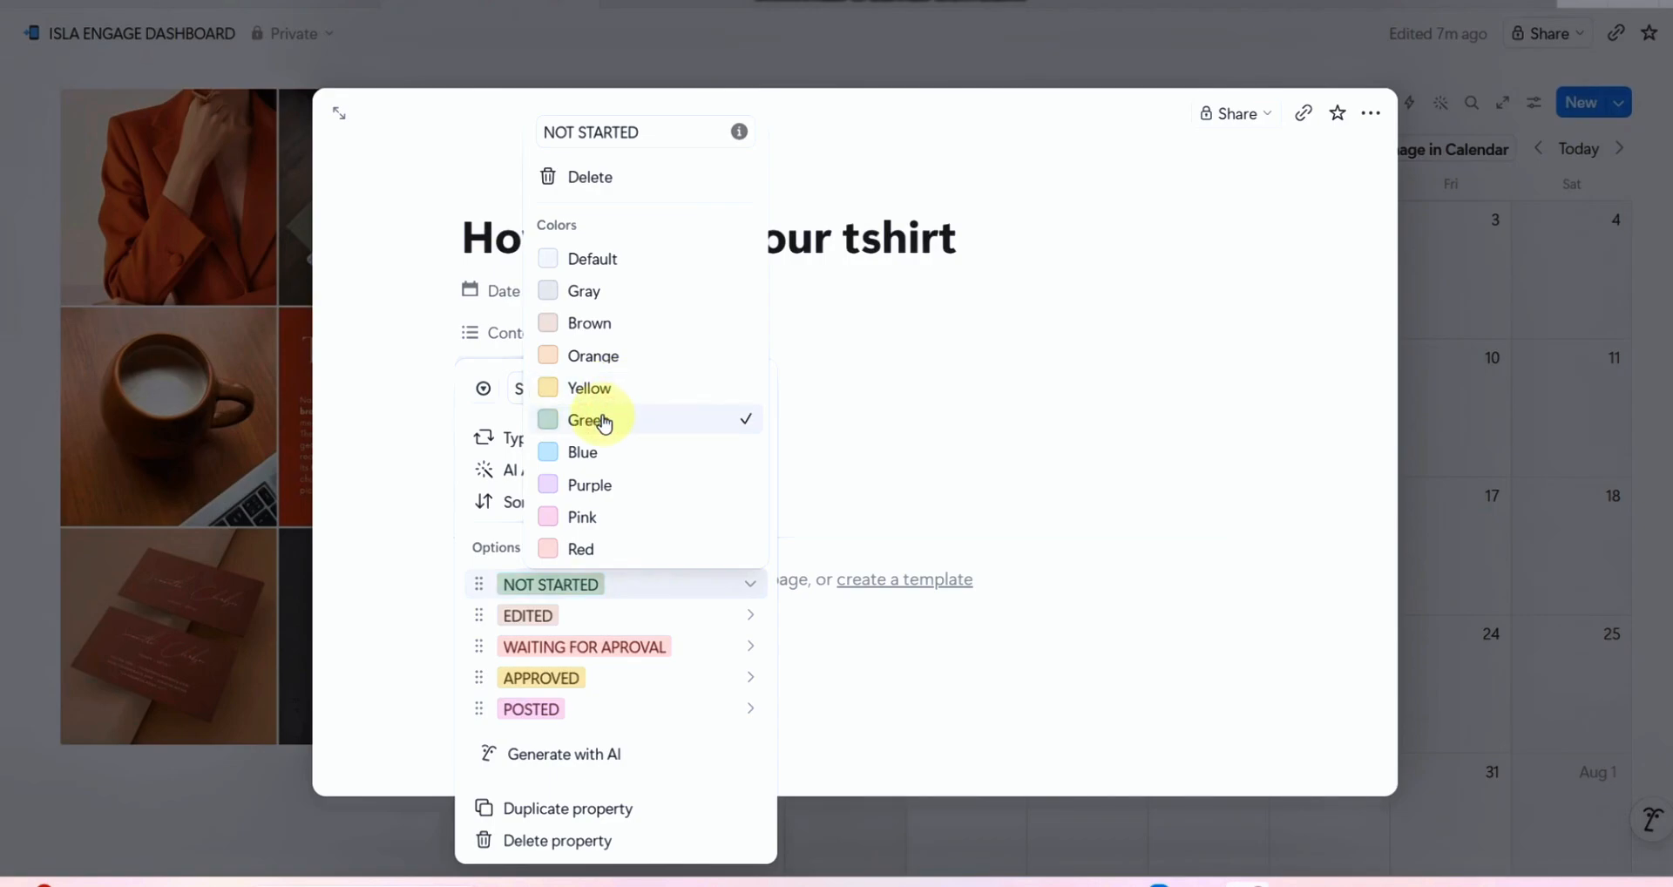
pyautogui.click(605, 261)
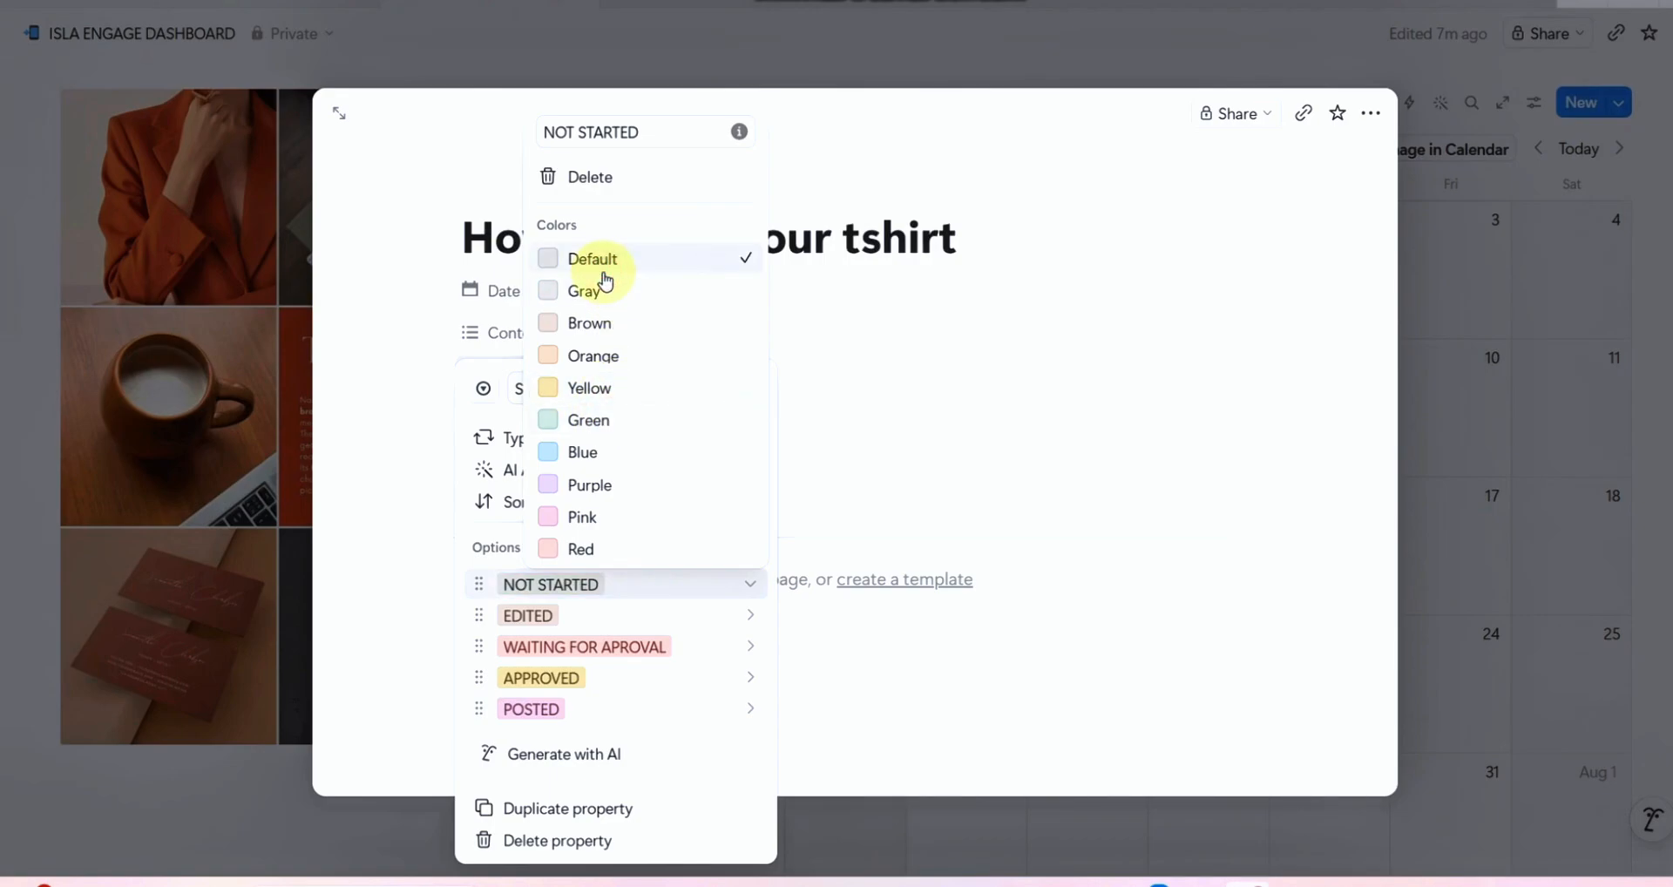
pyautogui.click(608, 320)
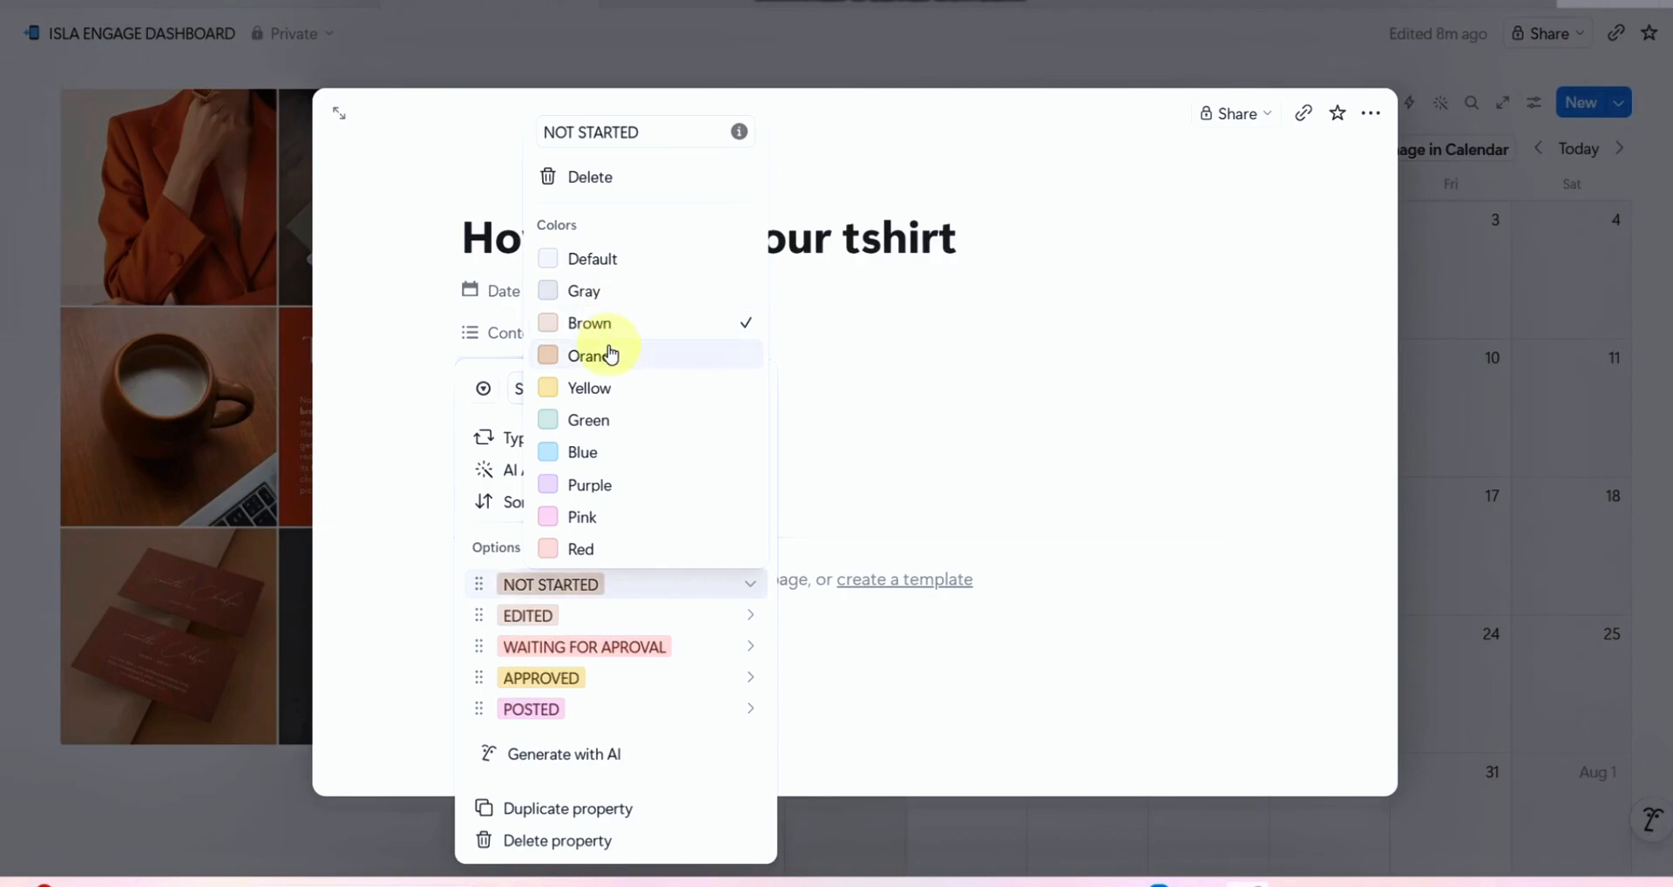
# Step: Set the NOT STARTED option's color to orange and return to the calendar item
pyautogui.click(611, 353)
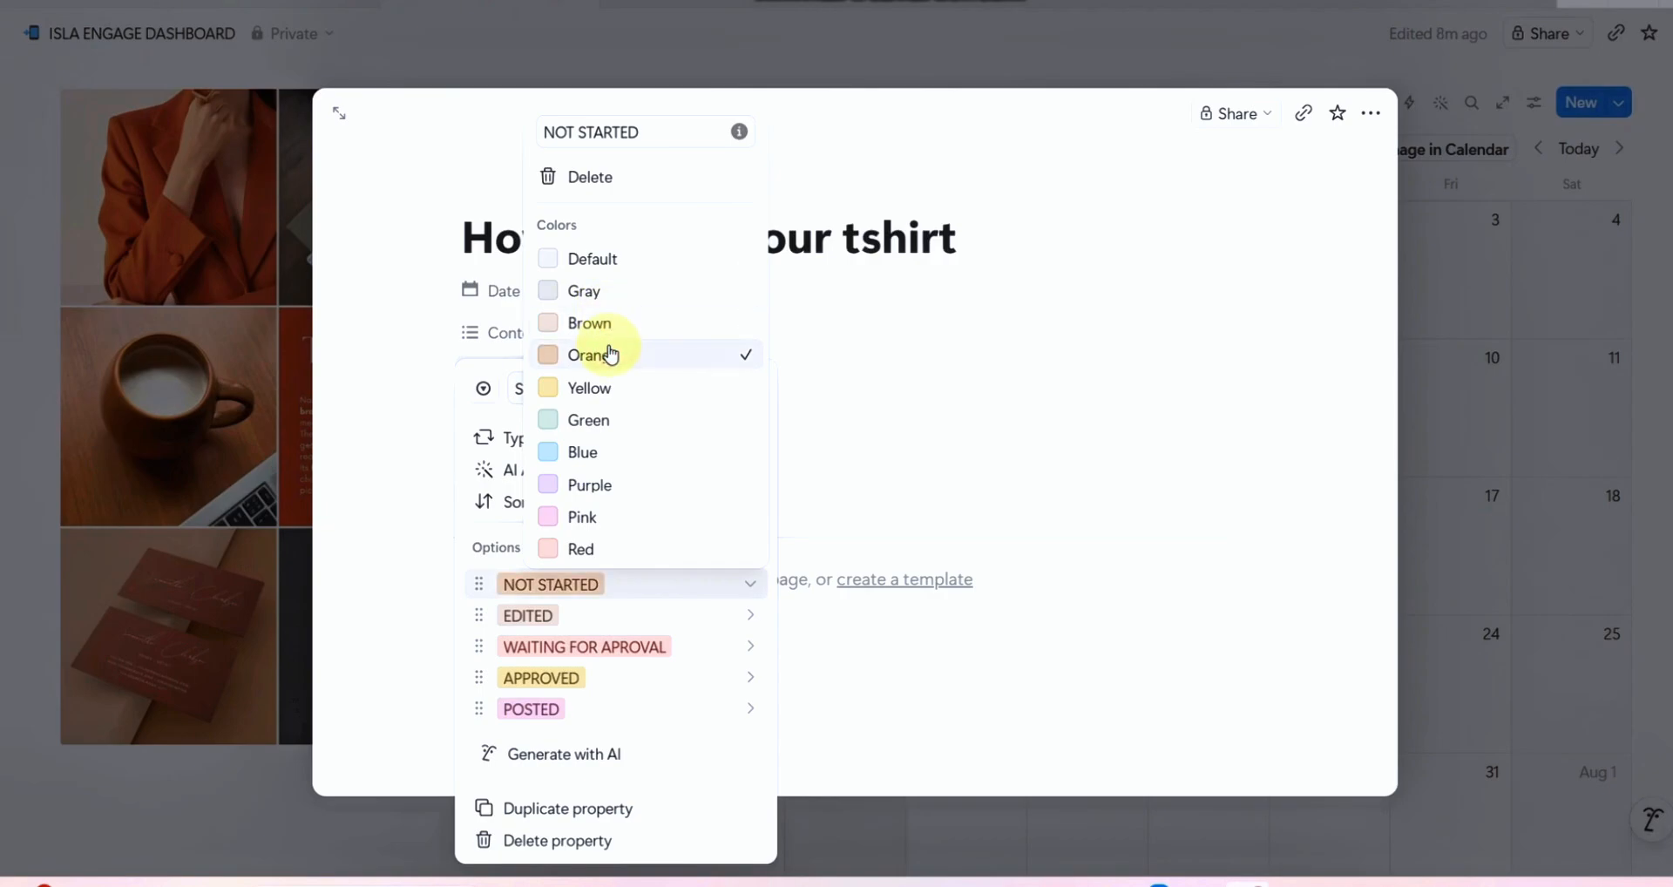
pyautogui.click(896, 444)
pyautogui.click(896, 444)
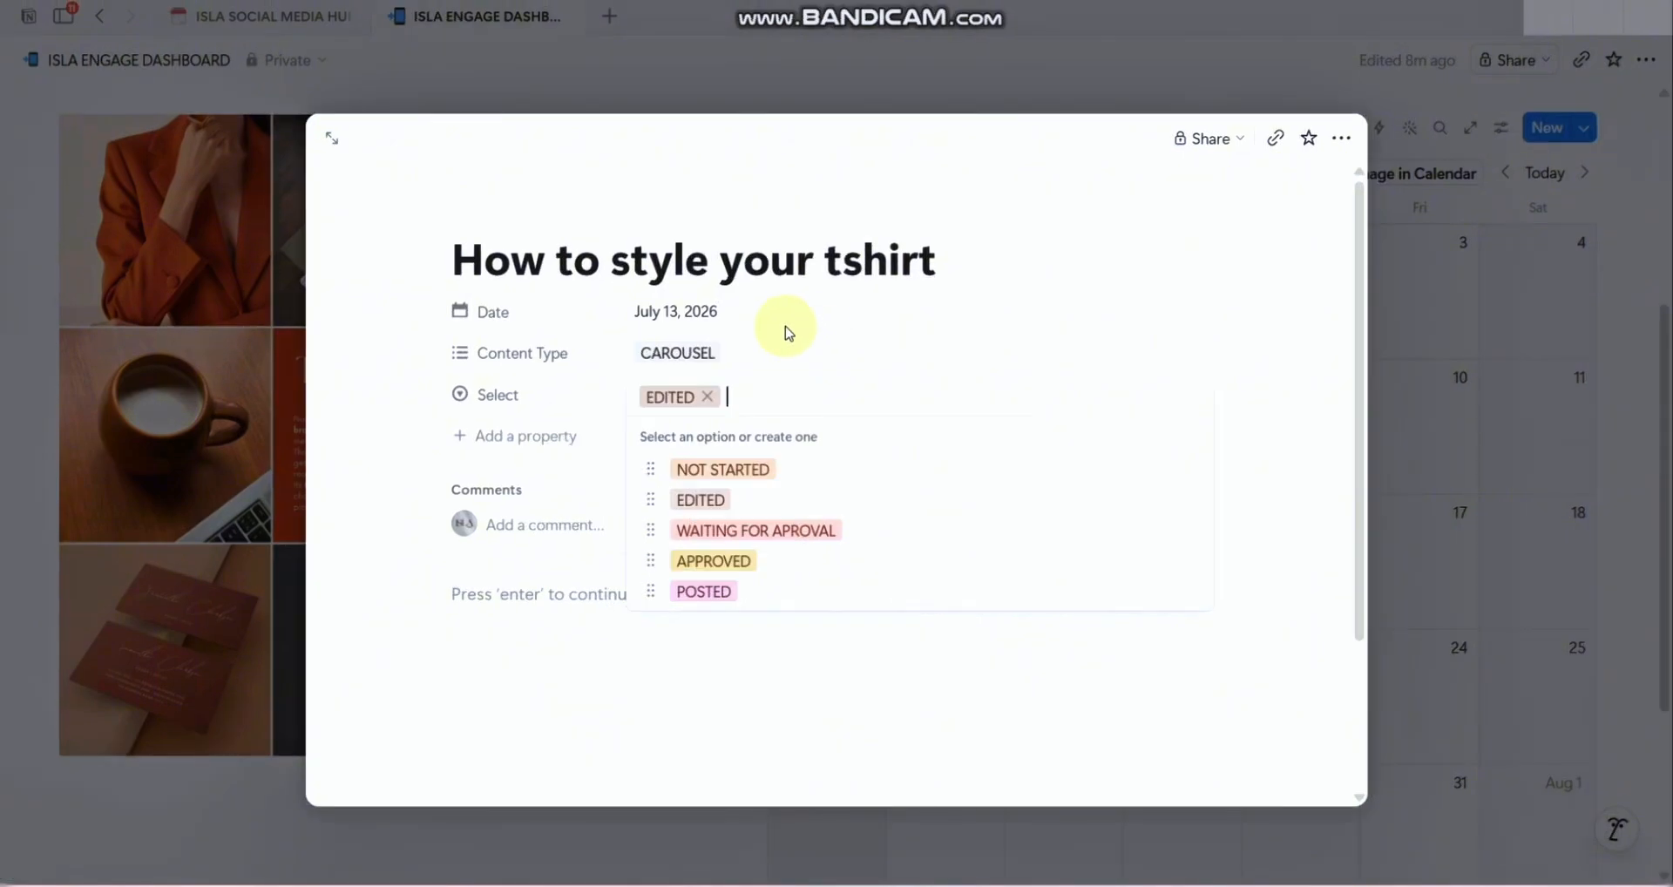
pyautogui.click(1025, 265)
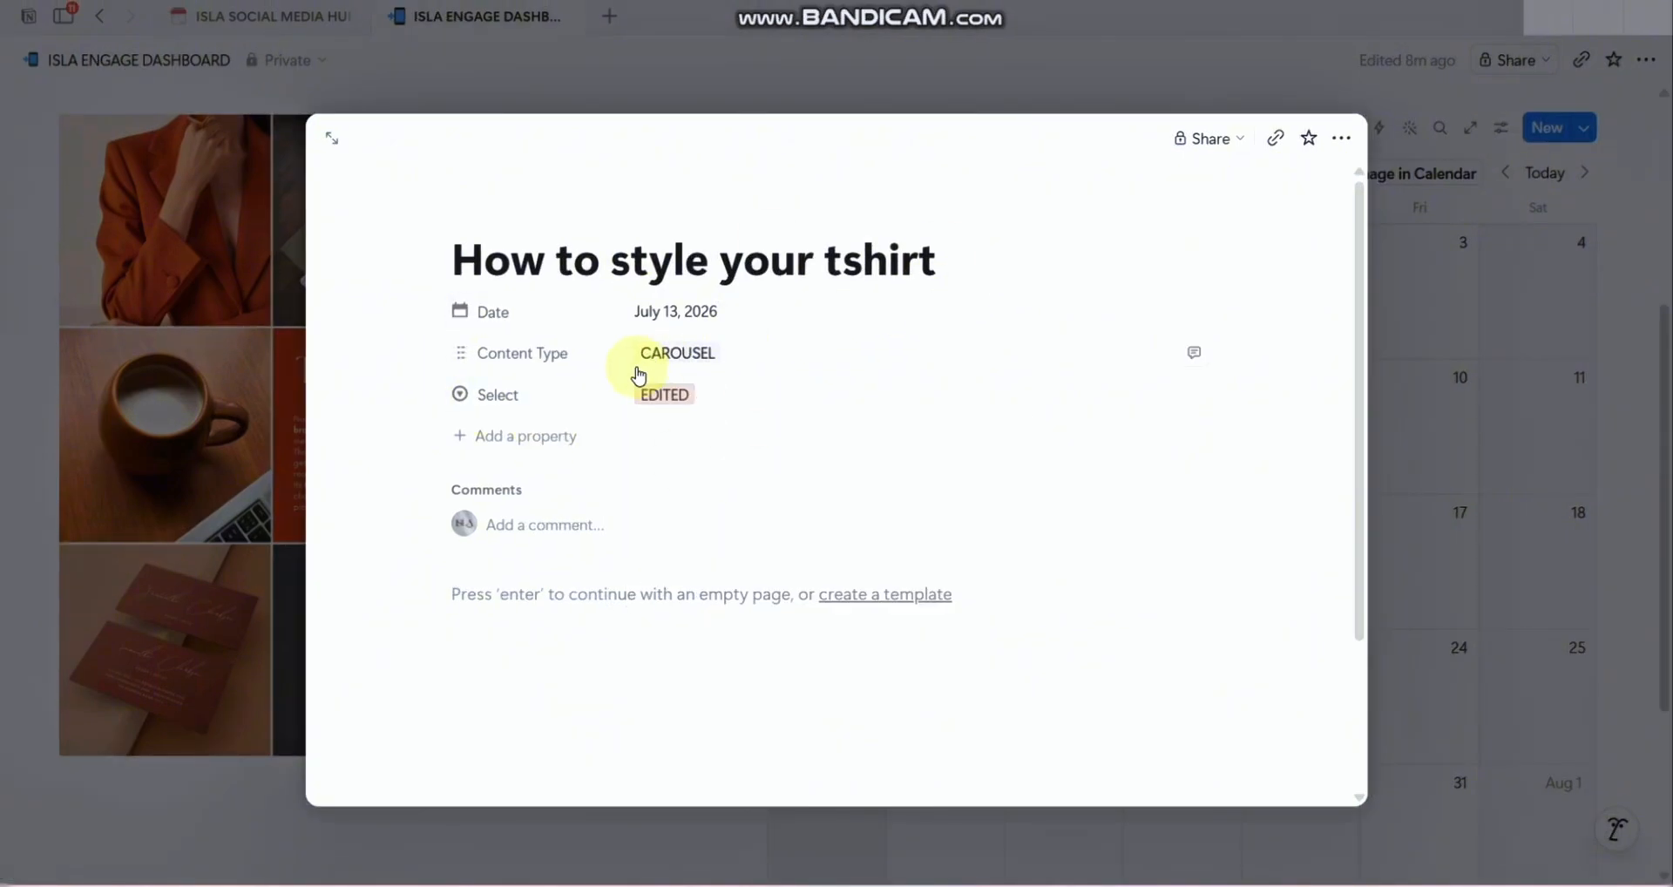
# Step: Add a URL property to the How to style your tshirt item, keeping the default name
pyautogui.click(529, 438)
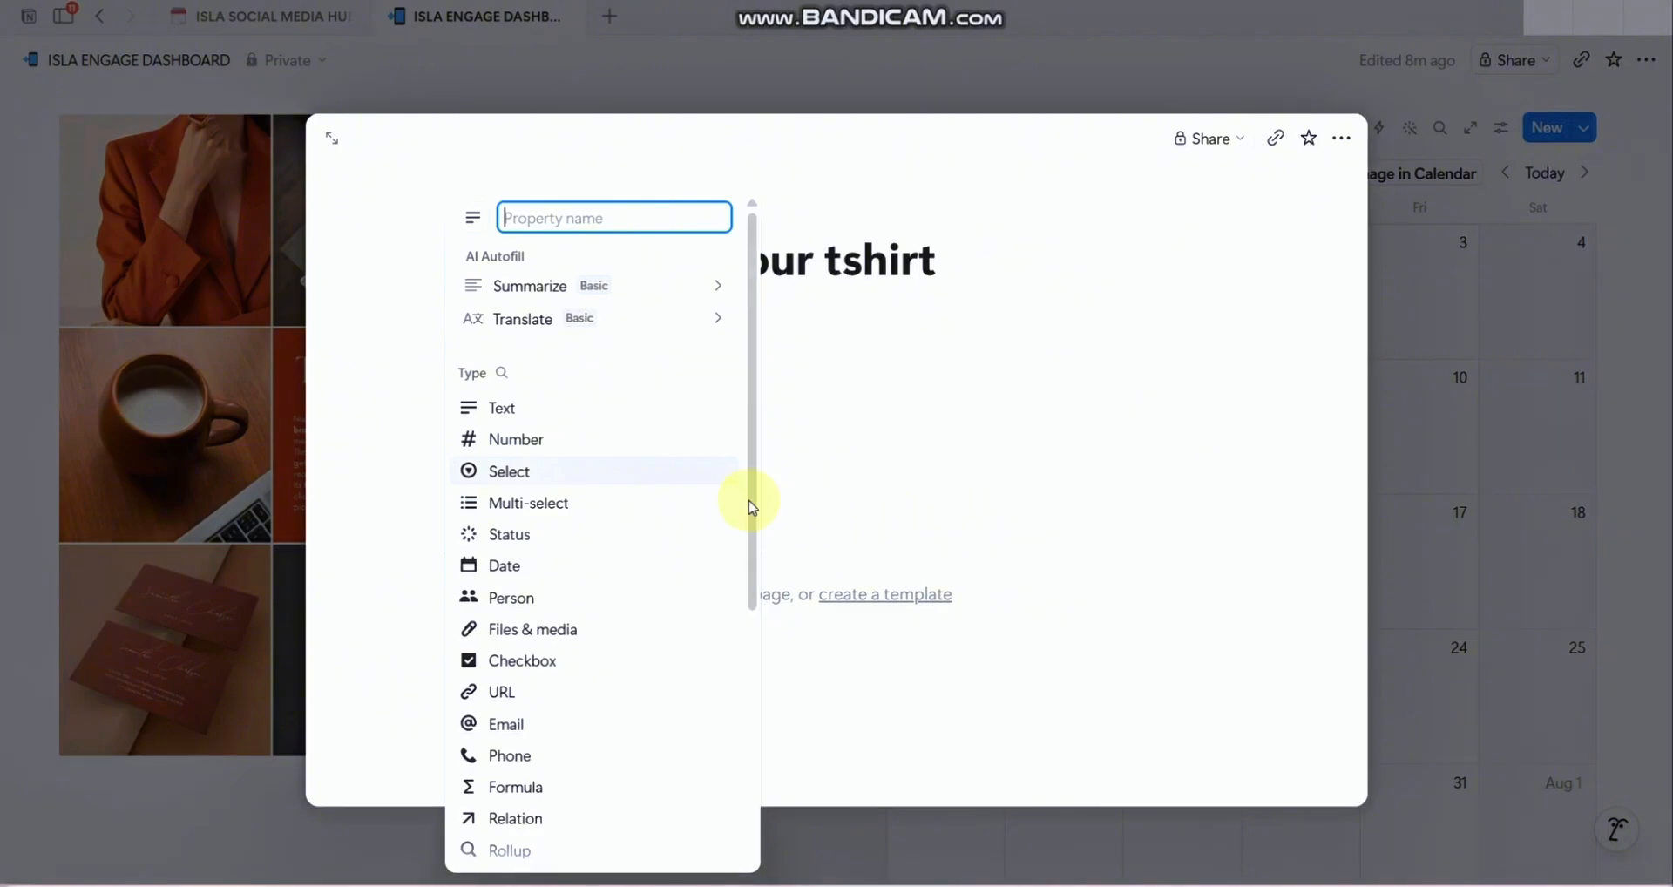
pyautogui.click(598, 693)
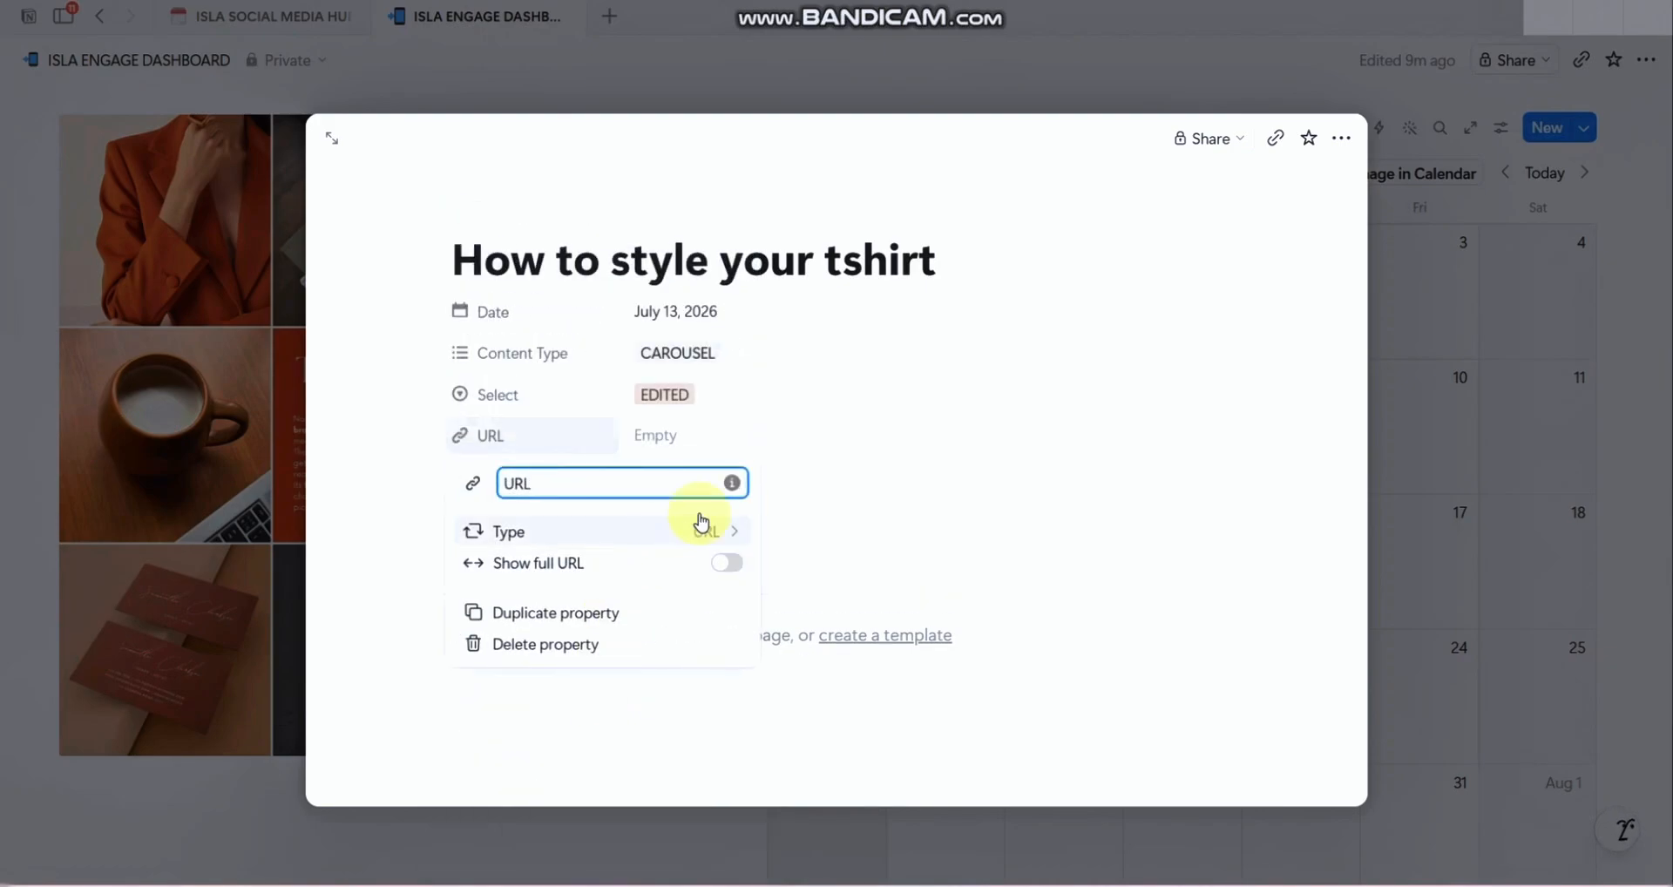
pyautogui.click(836, 462)
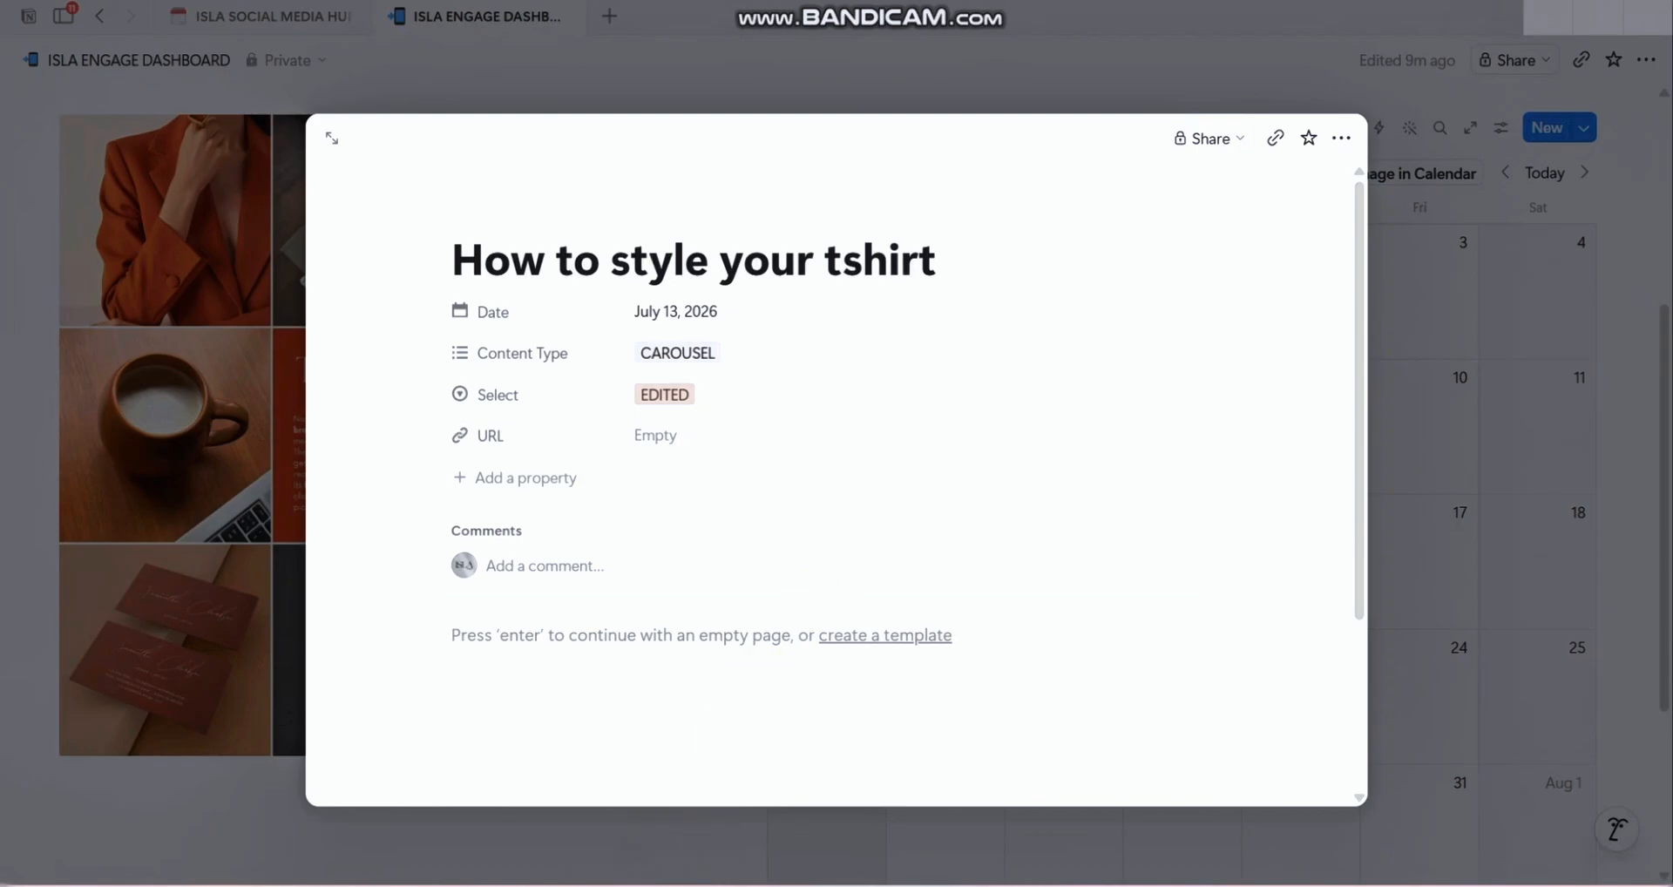
# Step: Switch to the web browser, open Google Drive and copy the link of the suggested video file starting with copy_AB2D5CE7
pyautogui.click(610, 886)
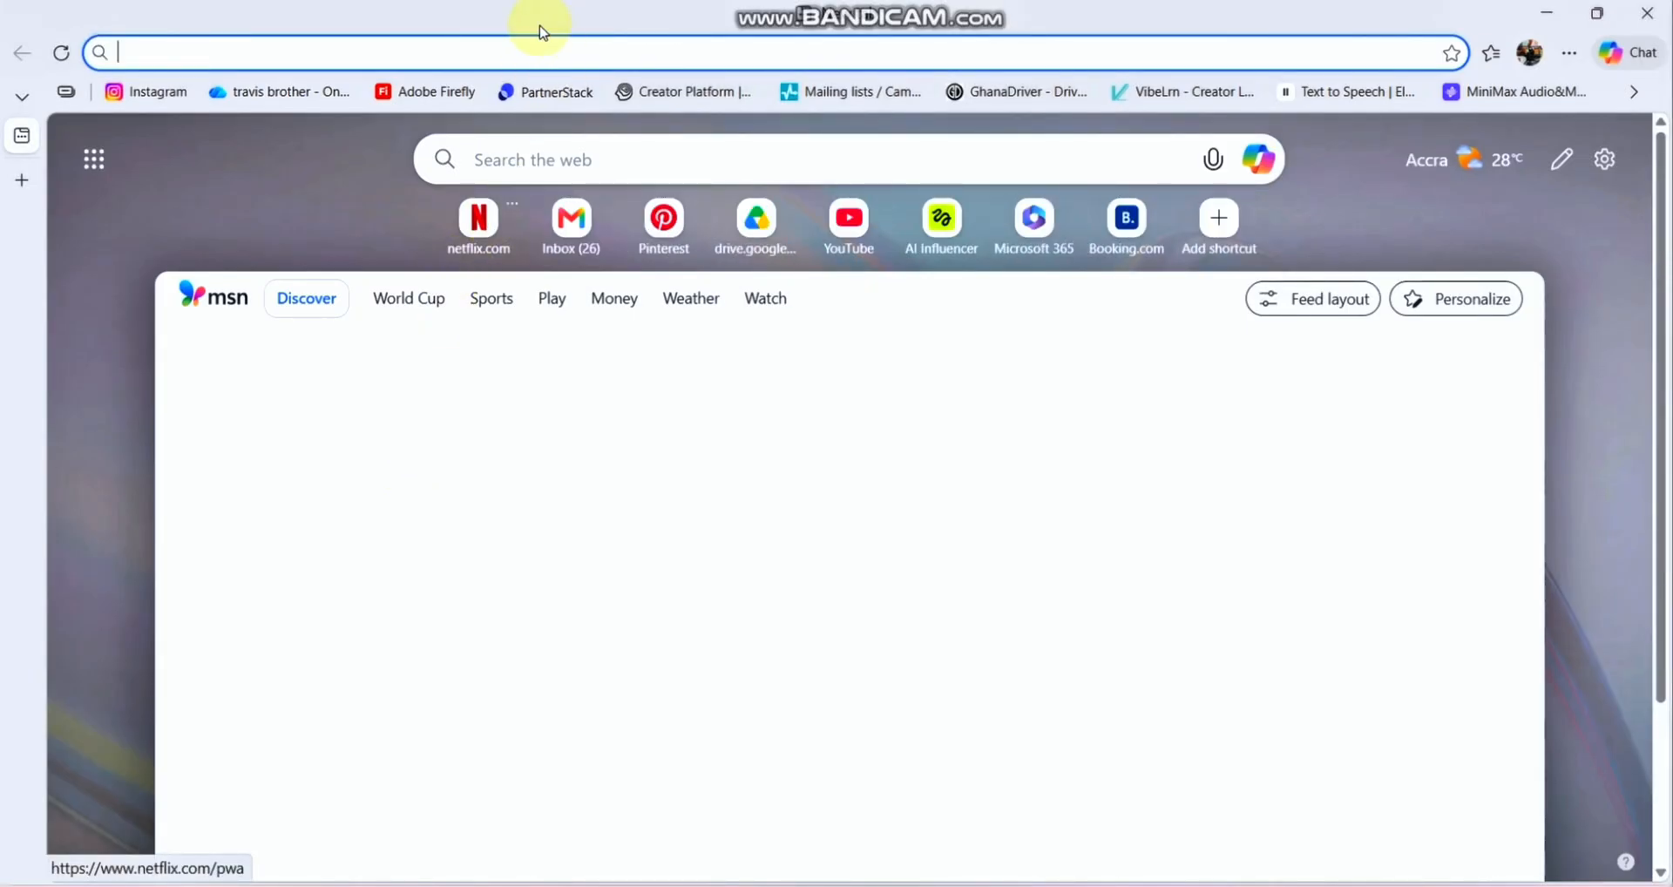
pyautogui.click(755, 218)
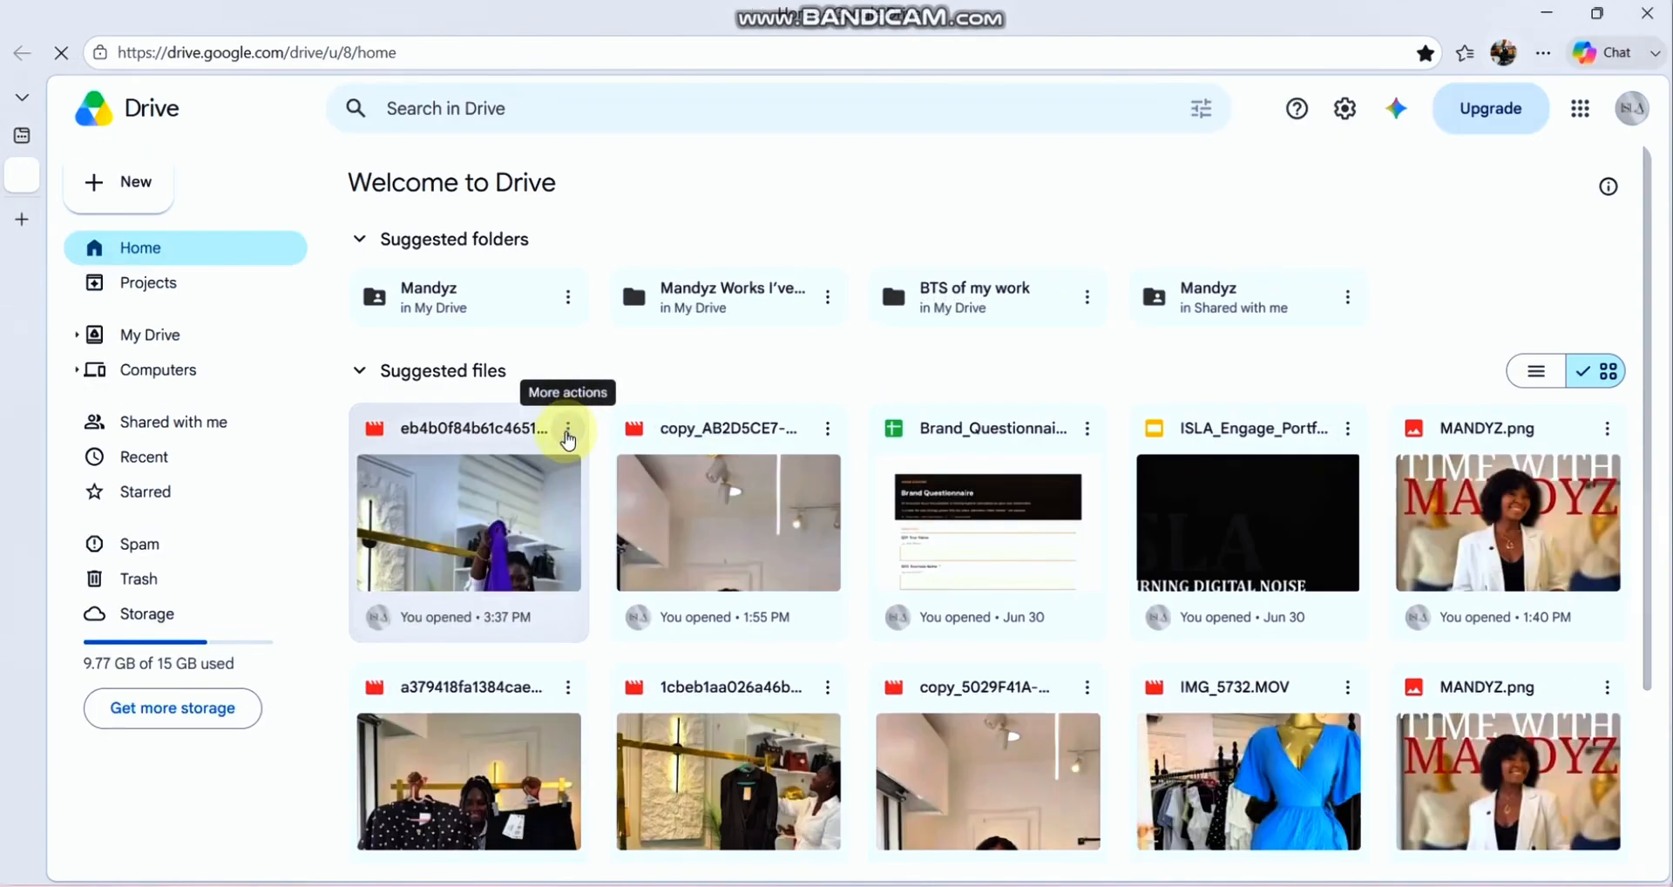
pyautogui.click(826, 433)
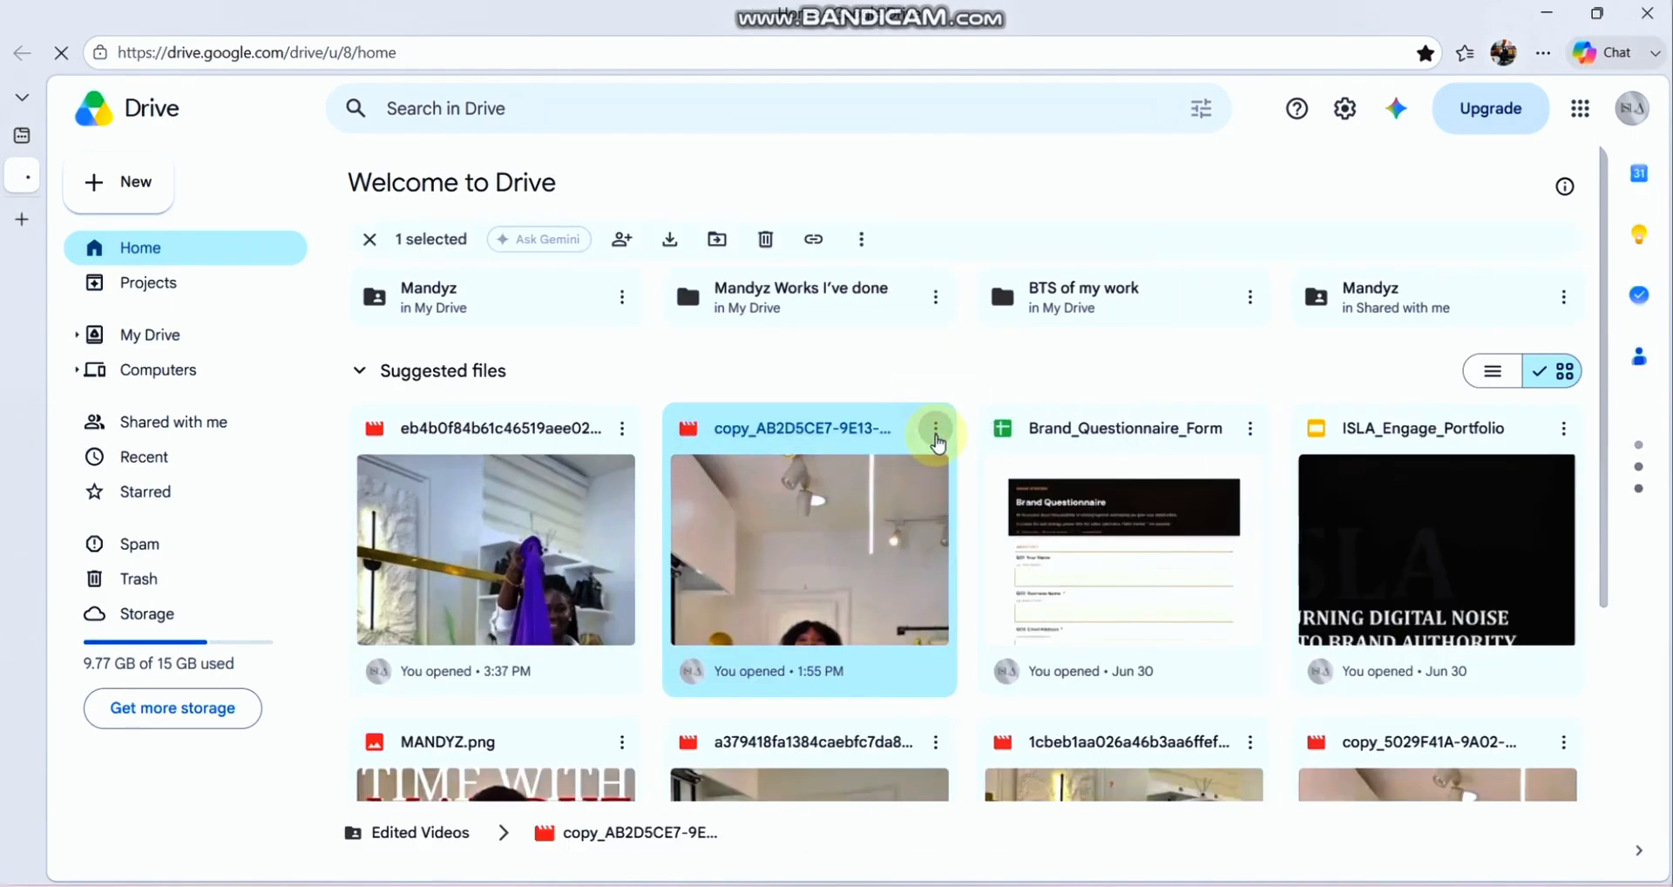
pyautogui.click(935, 428)
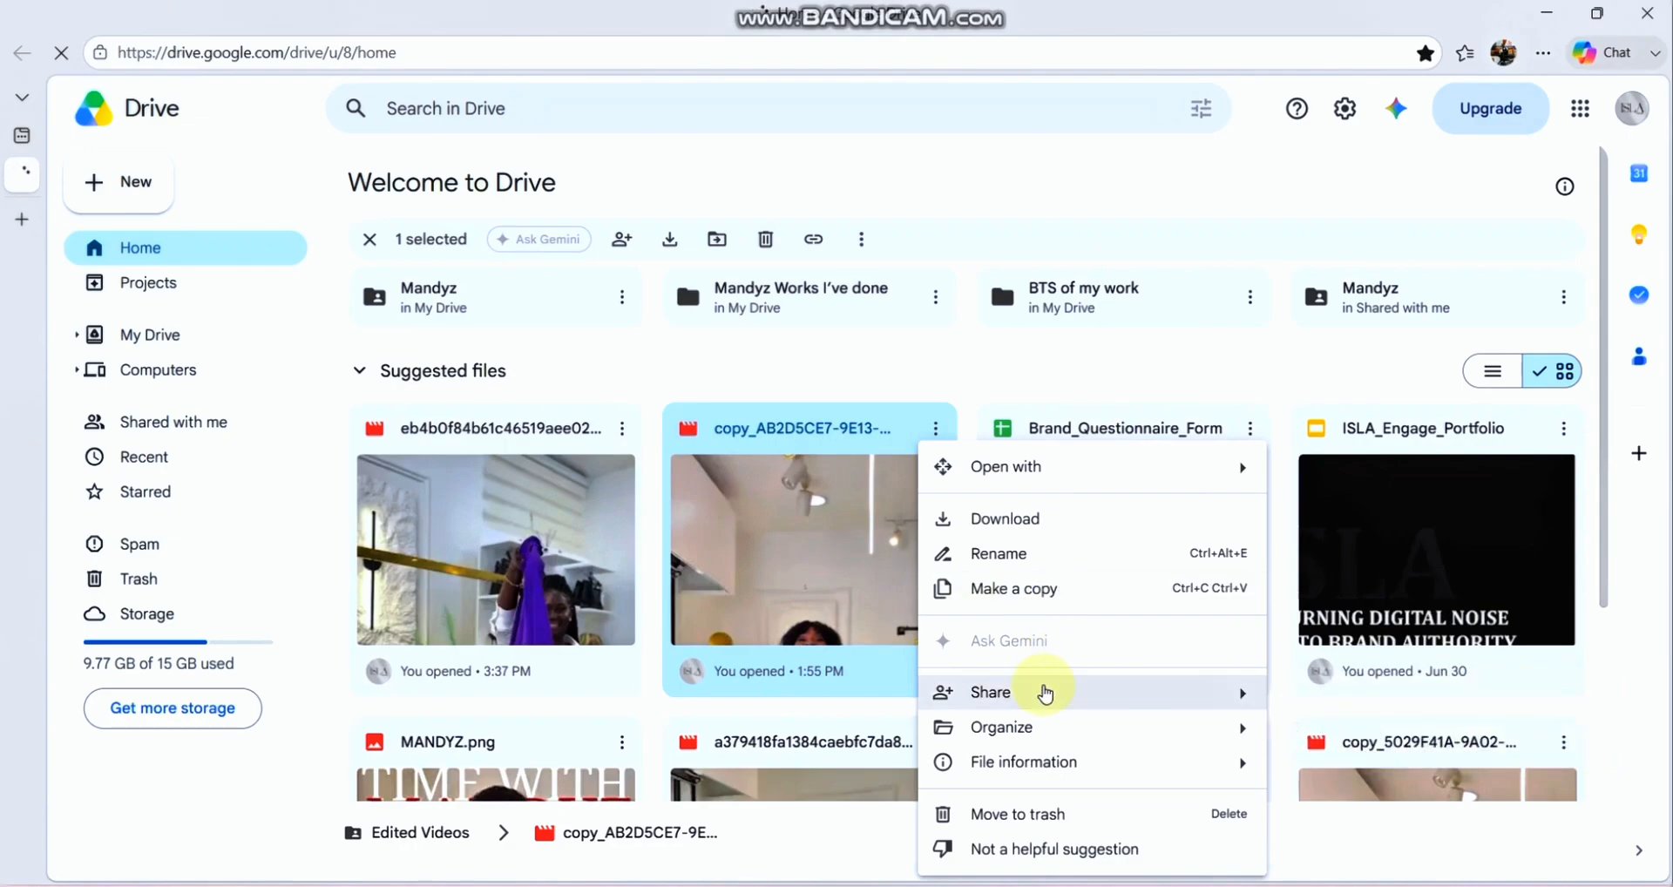
pyautogui.moveTo(1045, 695)
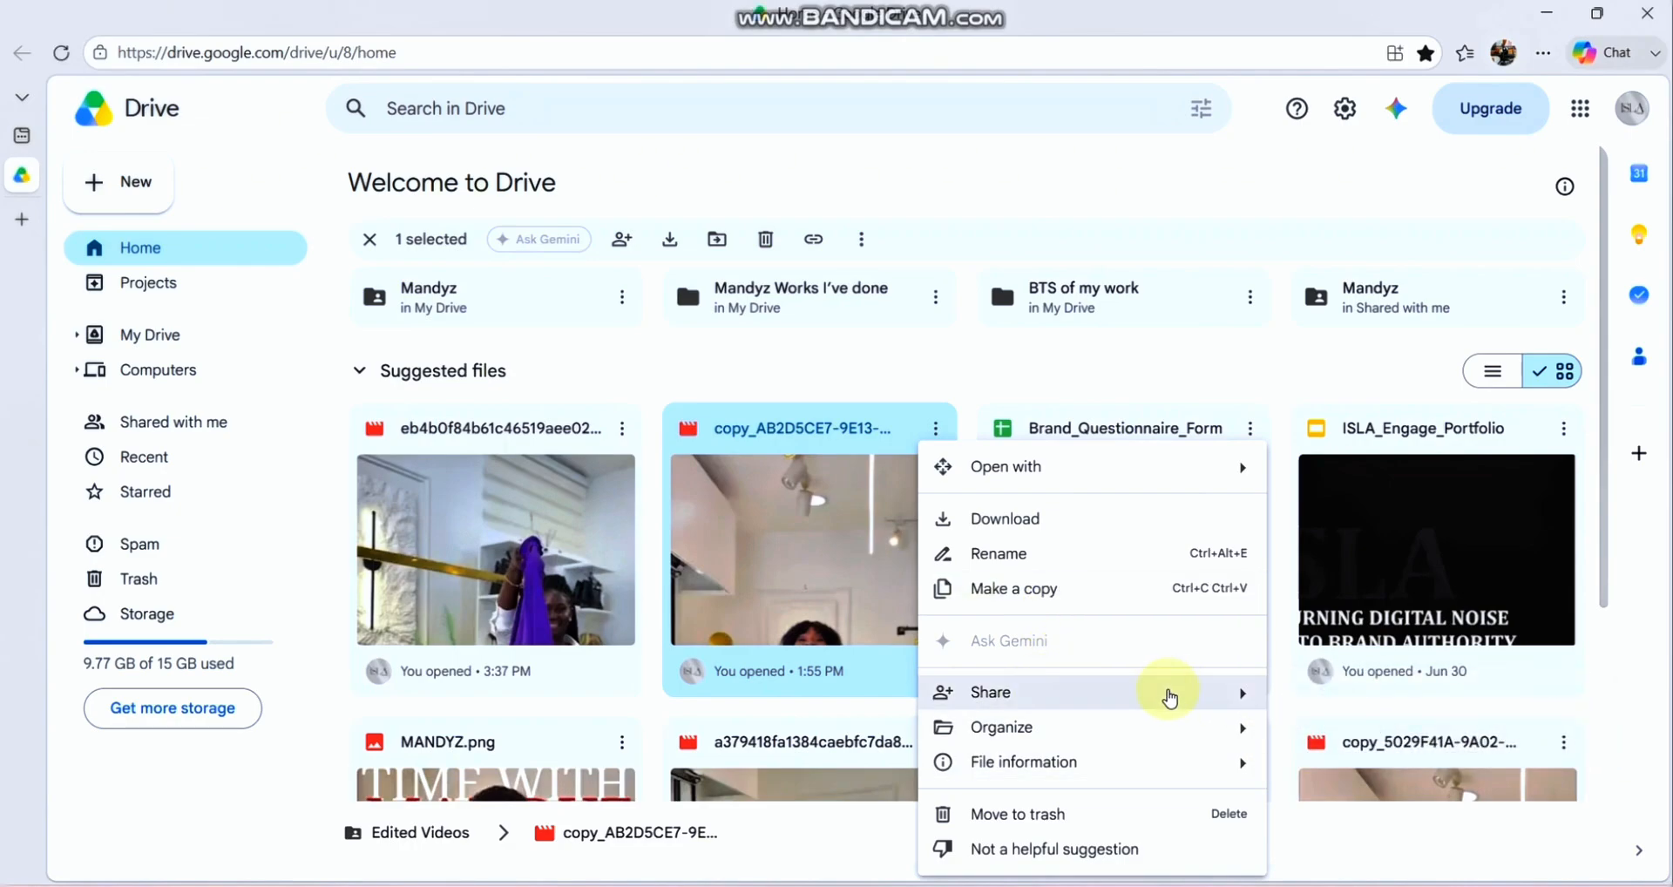
pyautogui.click(1280, 735)
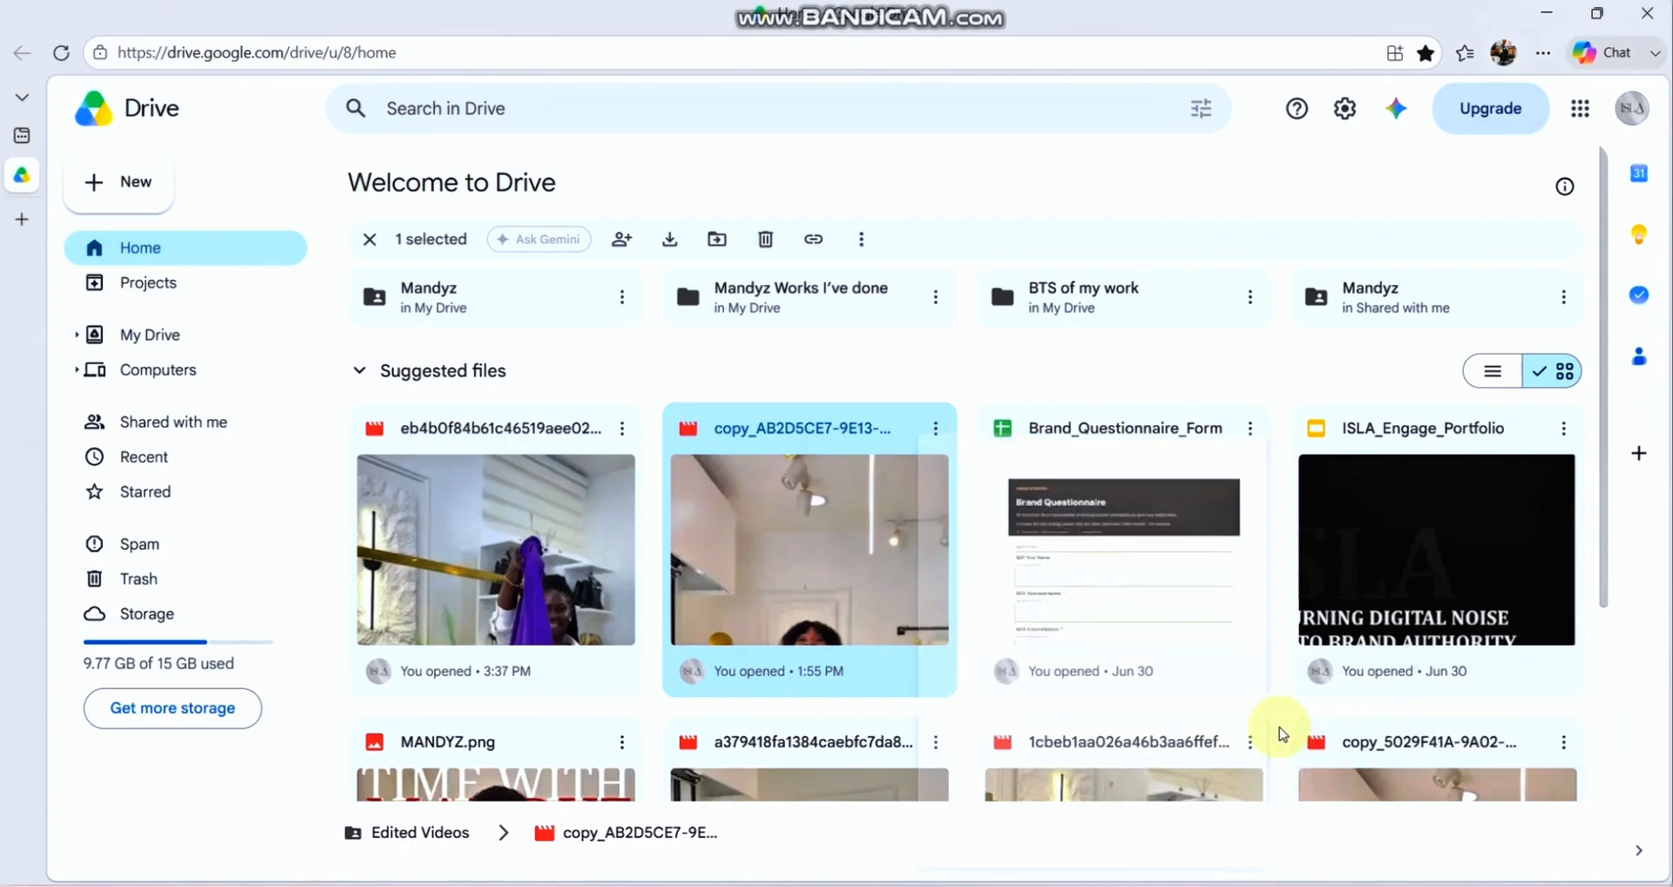
# Step: Switch back to Notion and paste the copied Google Drive link into the item's URL property
pyautogui.hotkey('alt', 'Tab')
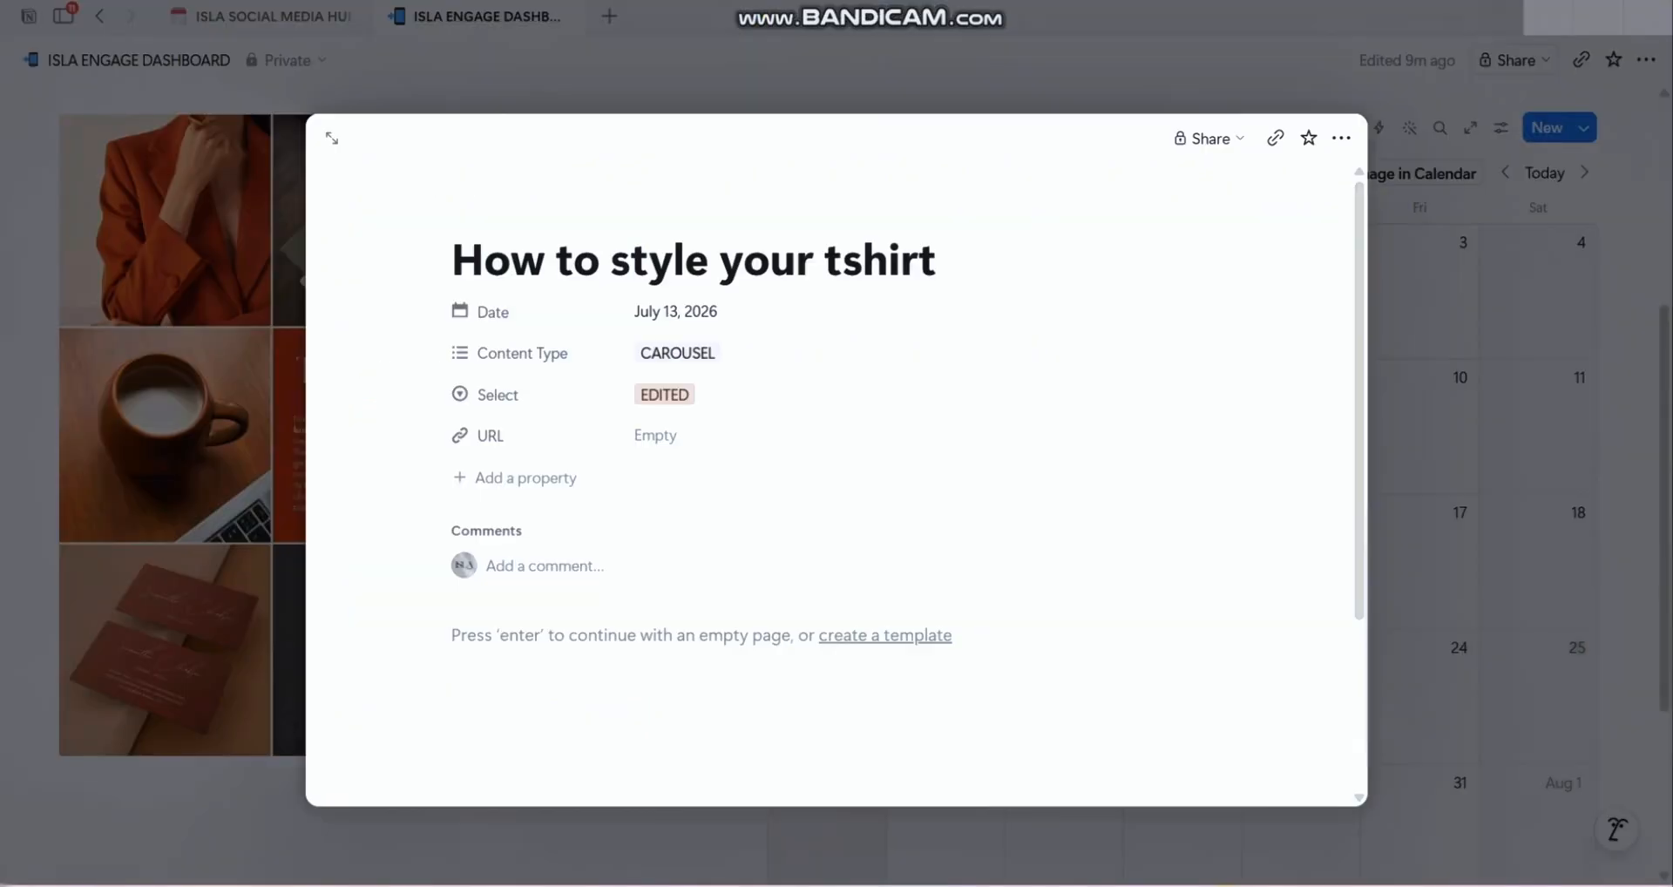
pyautogui.click(678, 444)
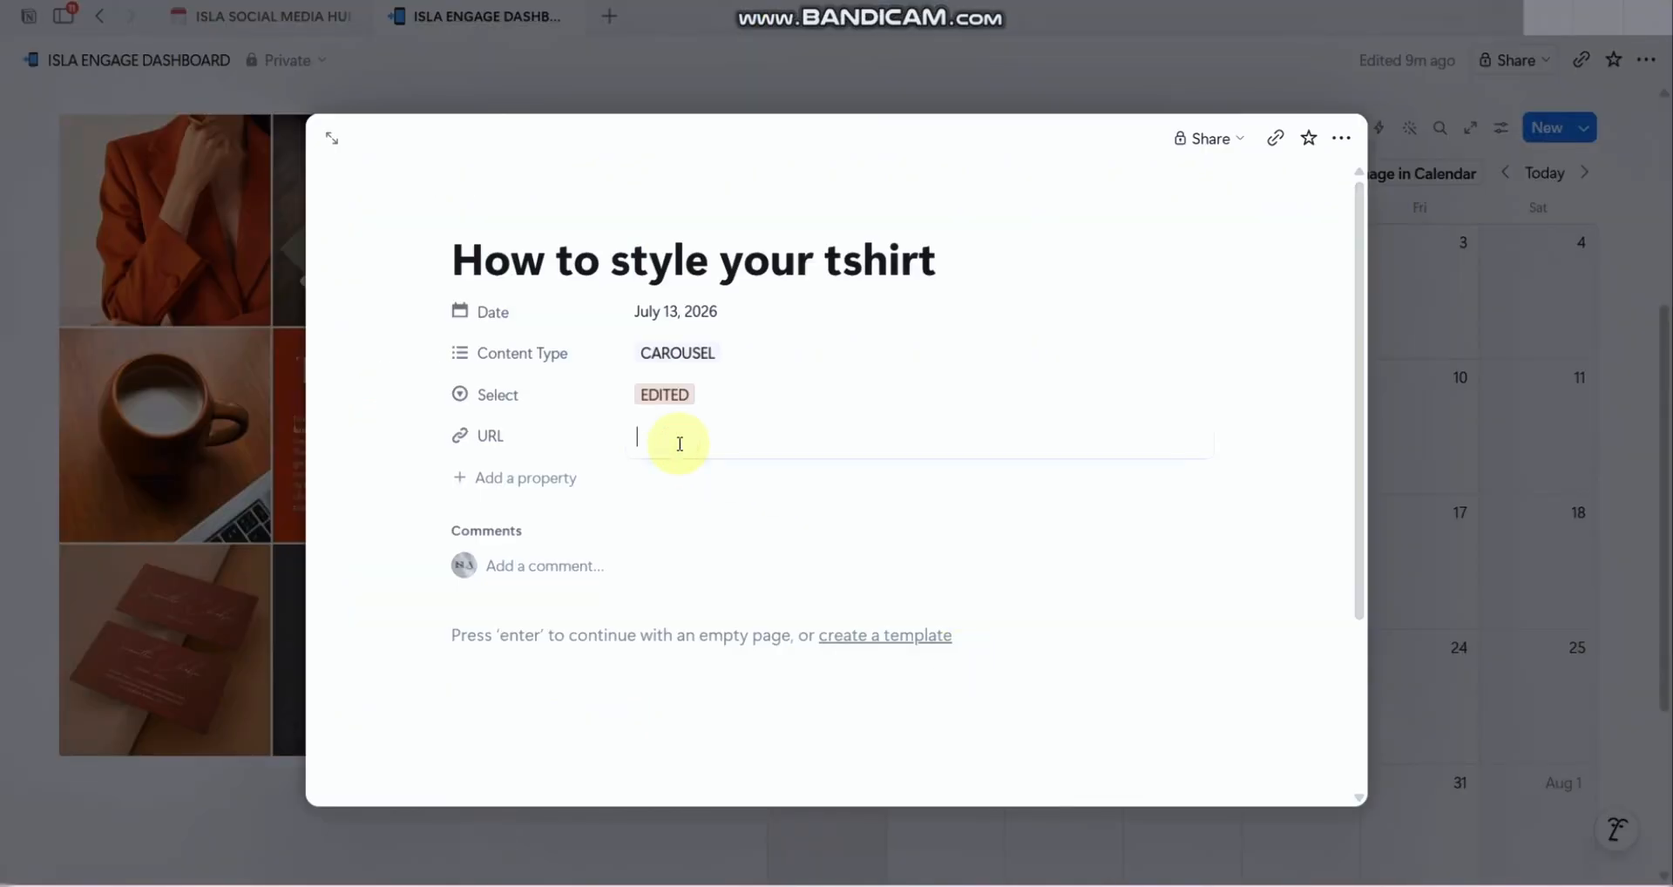
pyautogui.hotkey('ctrl', 'v')
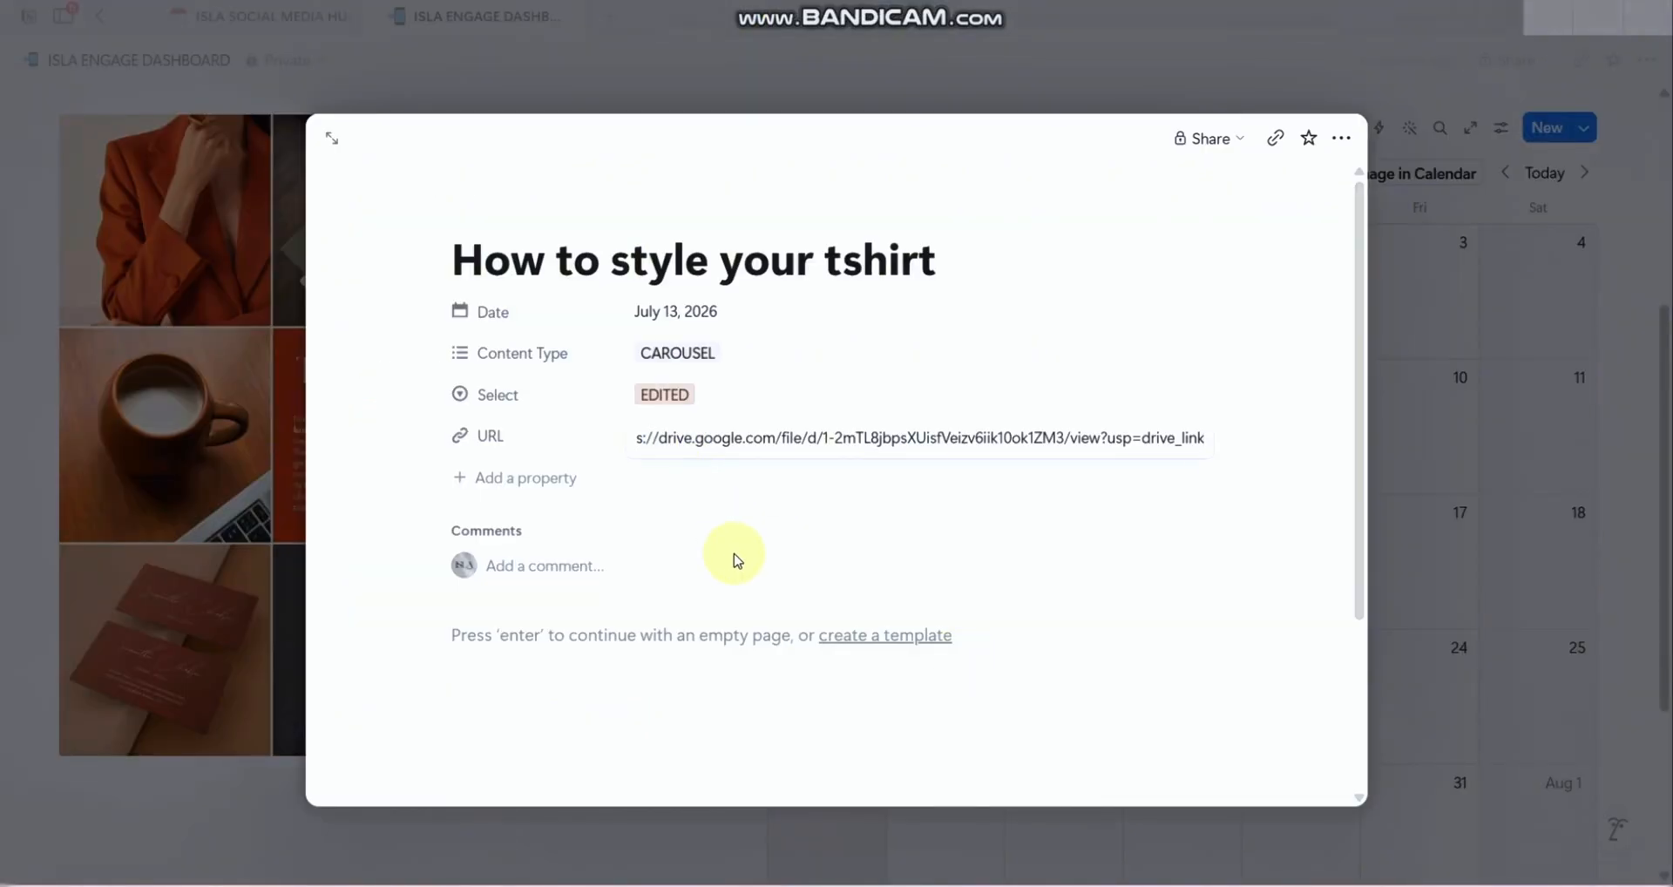
pyautogui.press('Return')
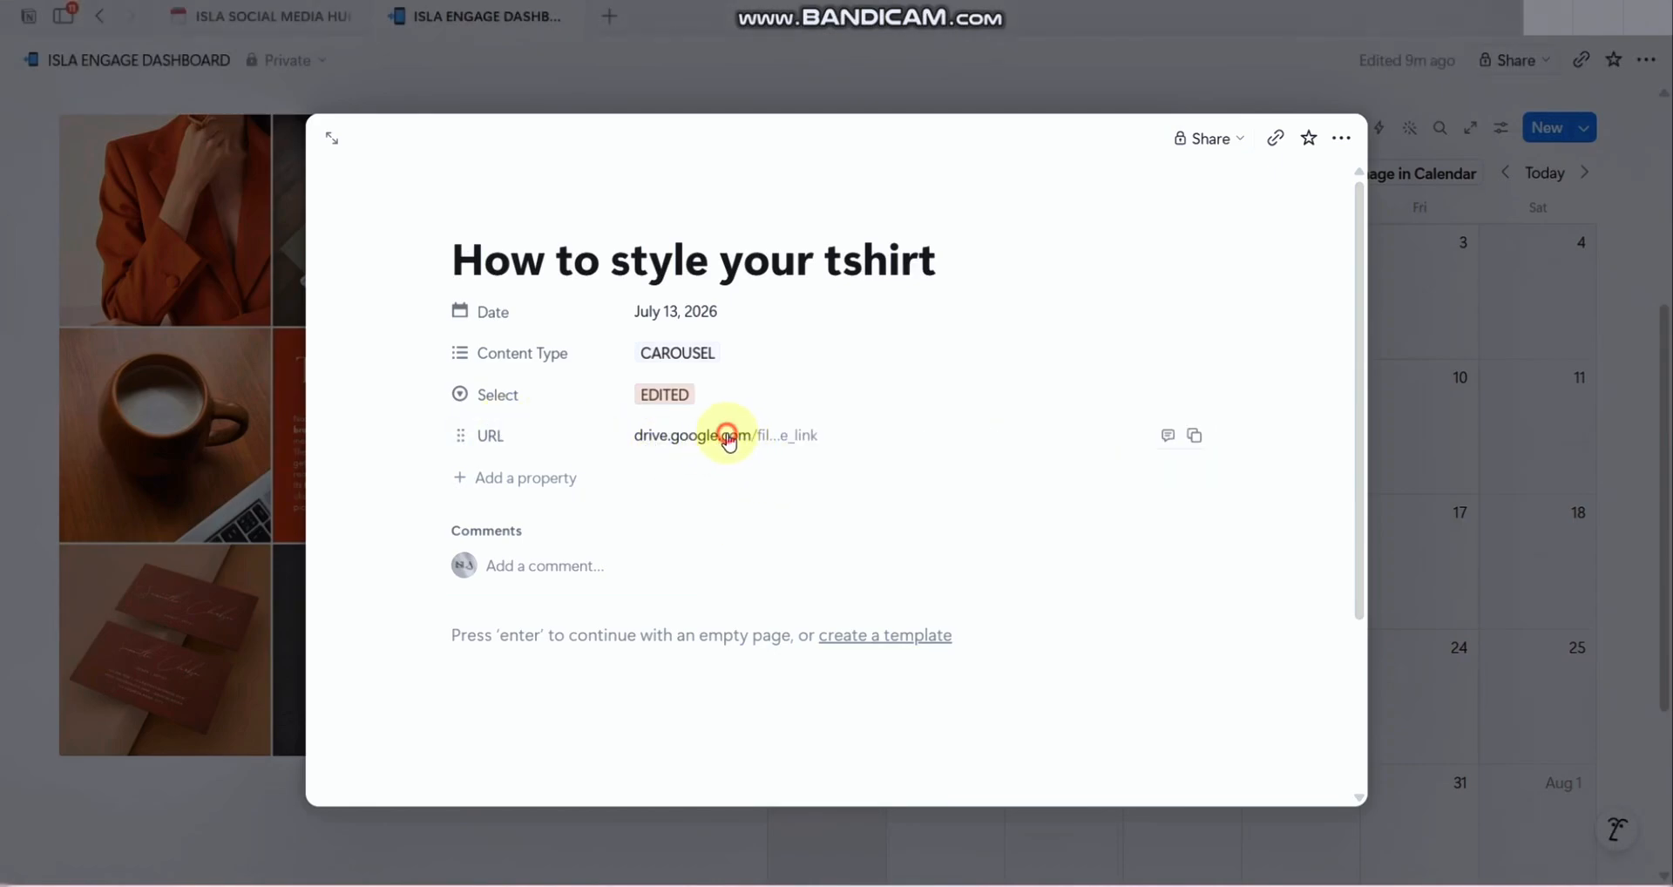
# Step: Open the item's Google Drive link, accept the signed-in account, play the video briefly and return to Notion
pyautogui.click(728, 435)
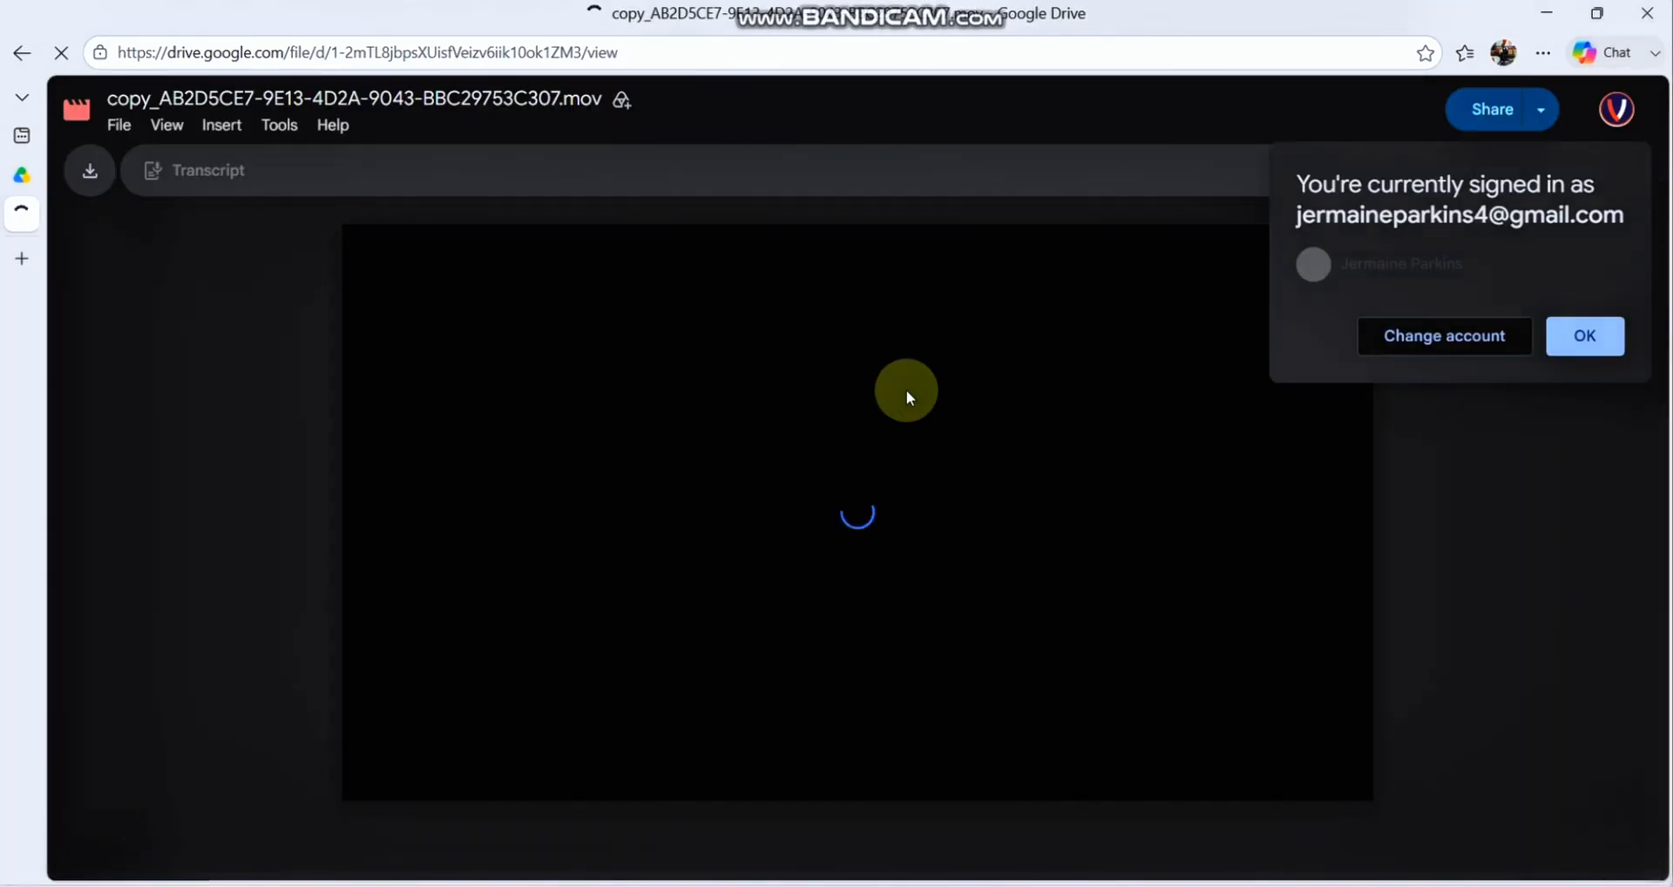
pyautogui.click(1584, 336)
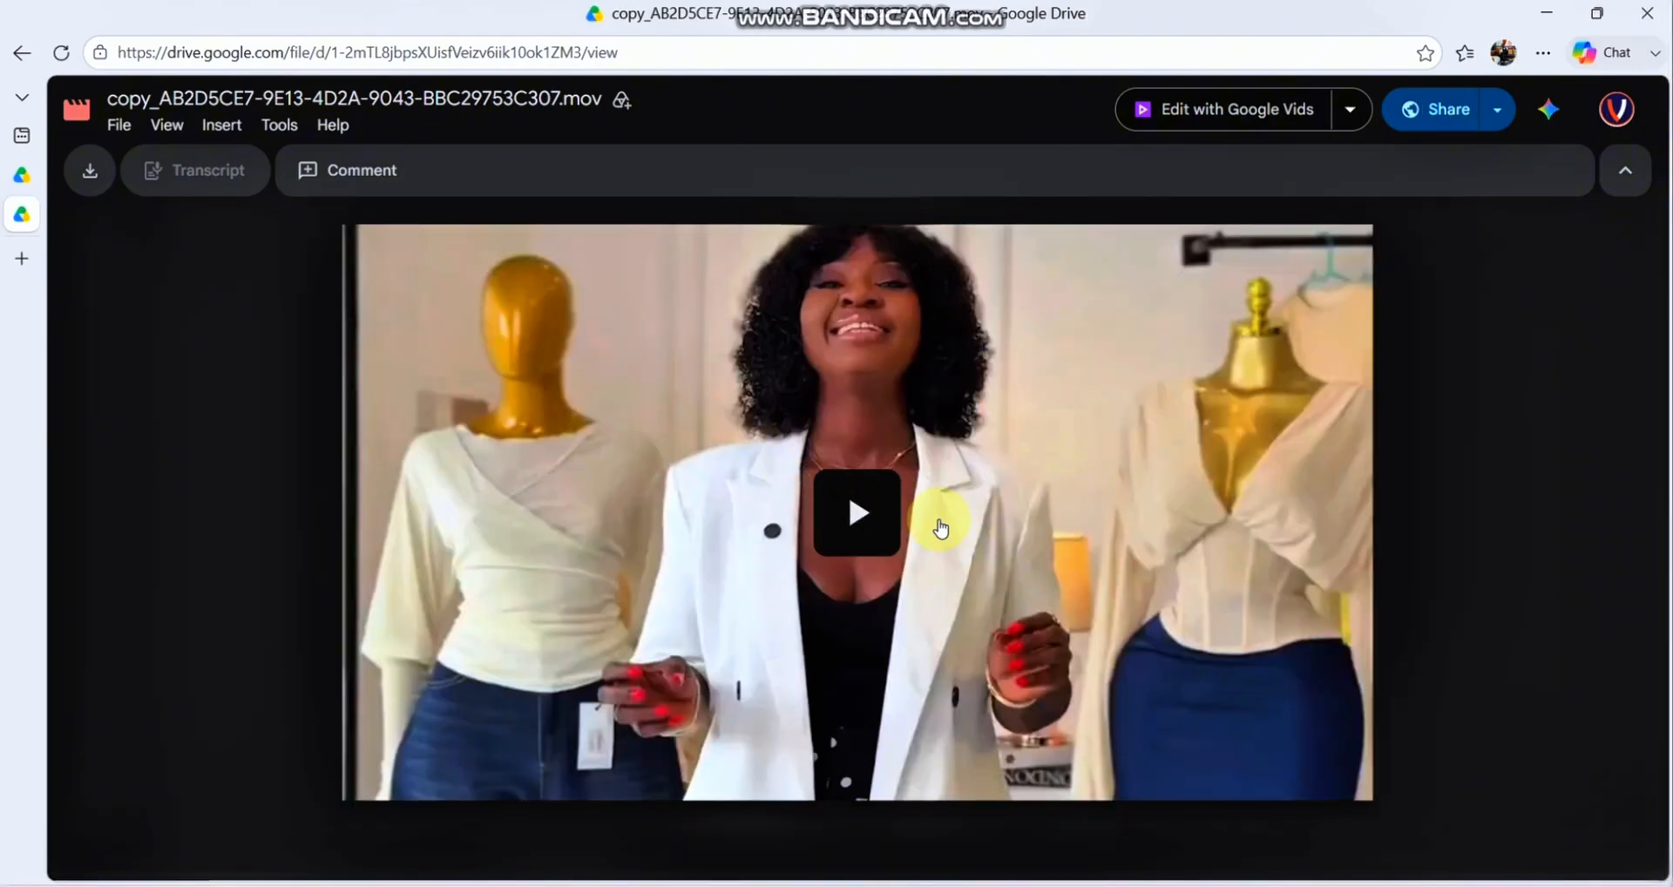
pyautogui.click(858, 512)
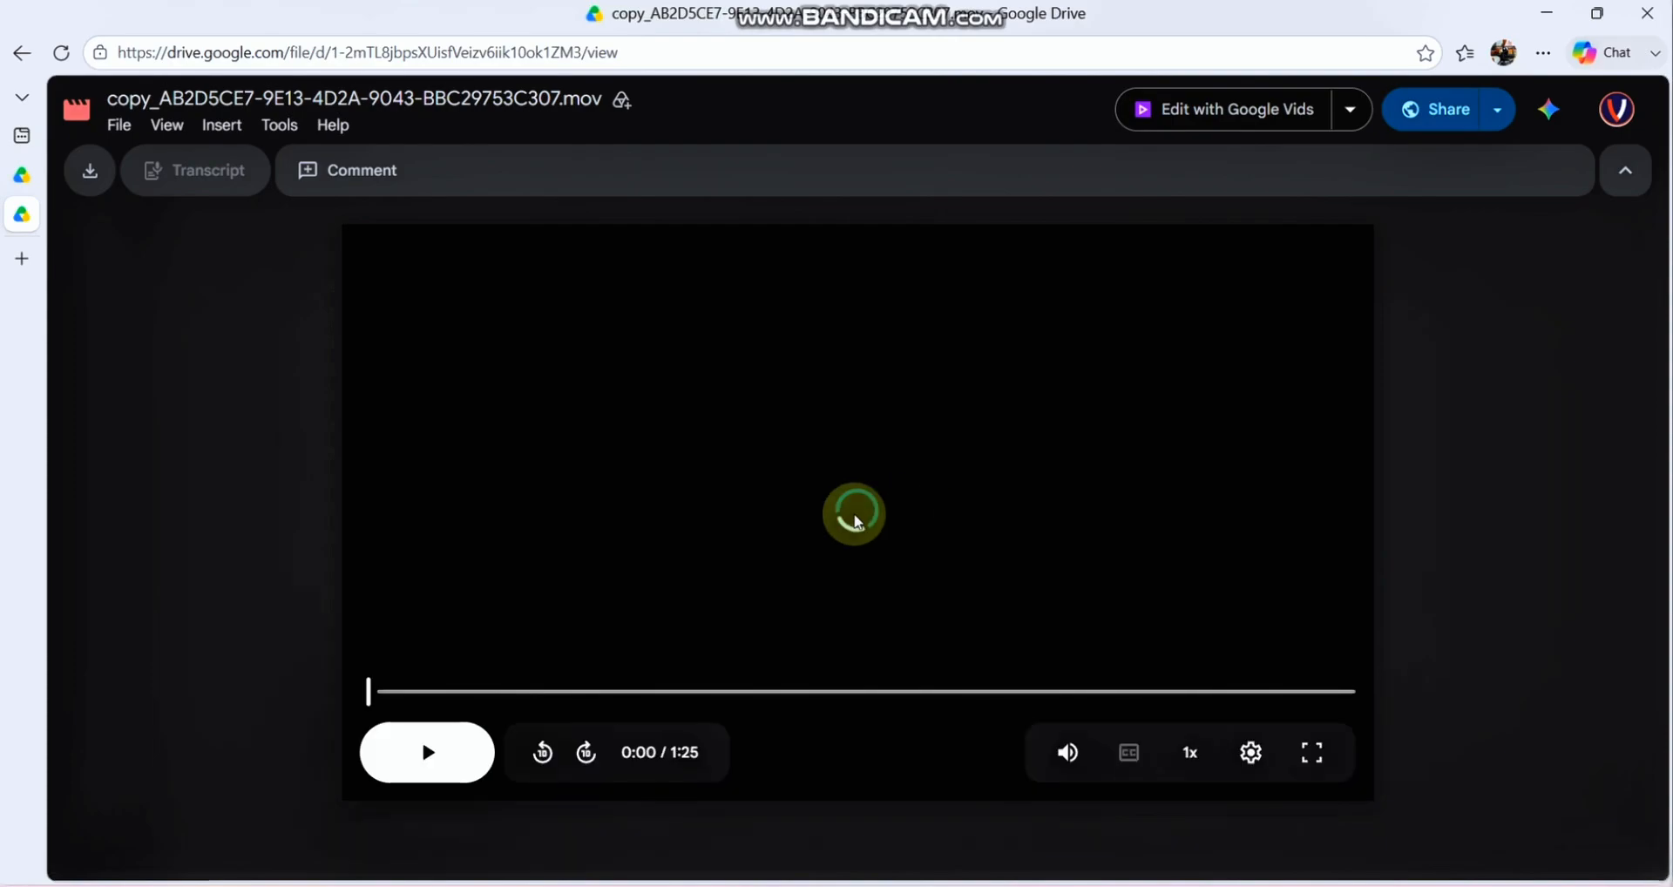
pyautogui.click(449, 758)
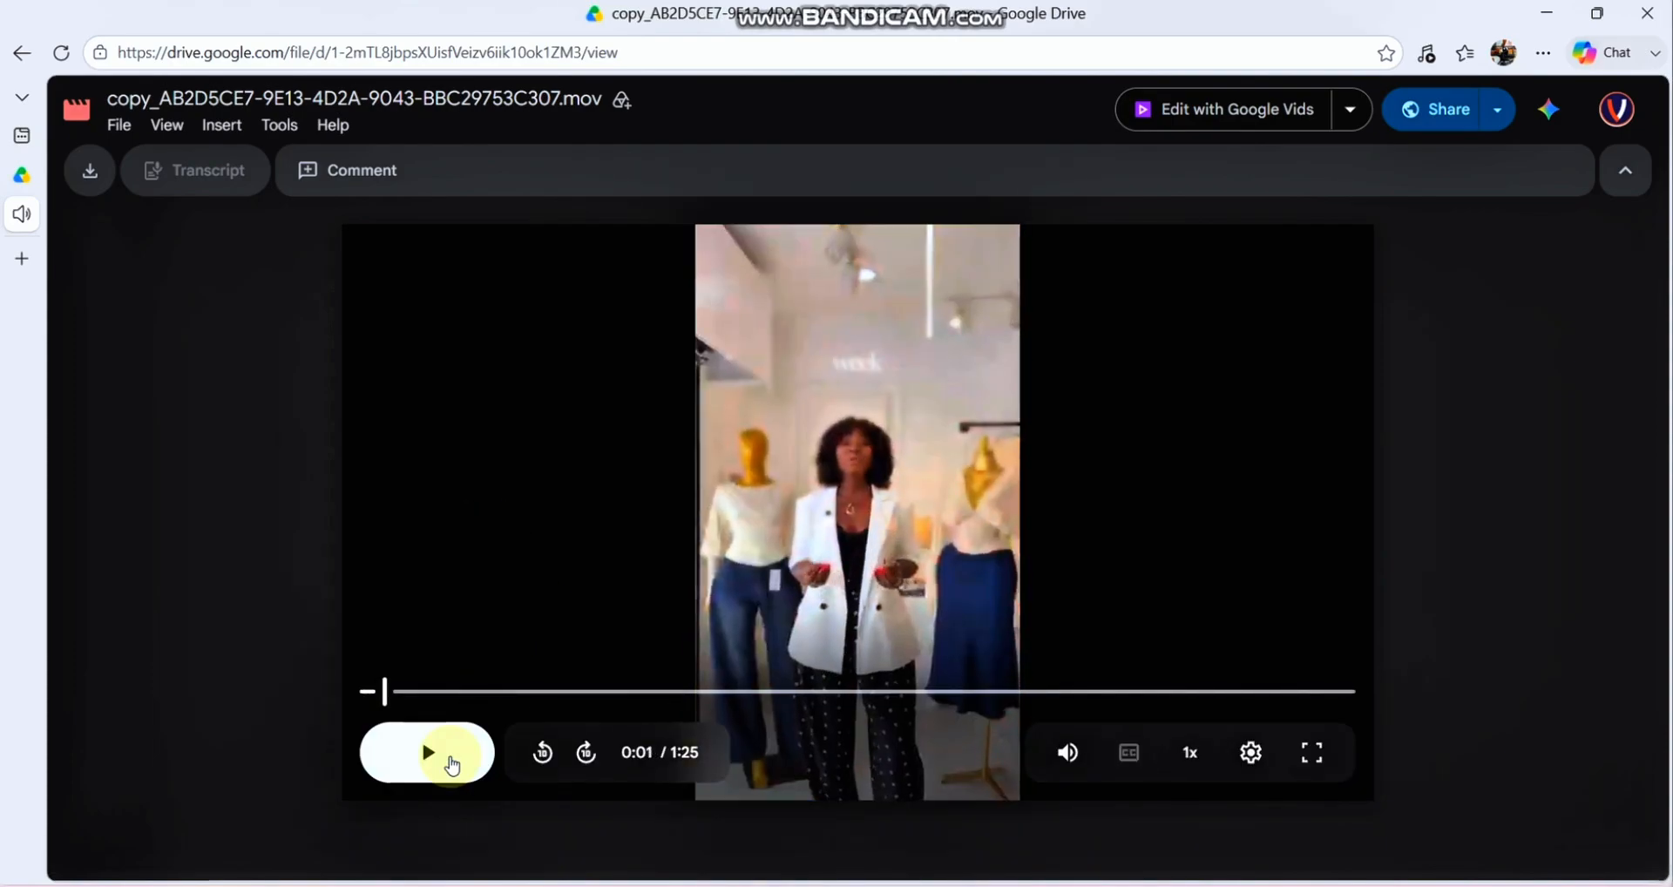
pyautogui.click(1644, 19)
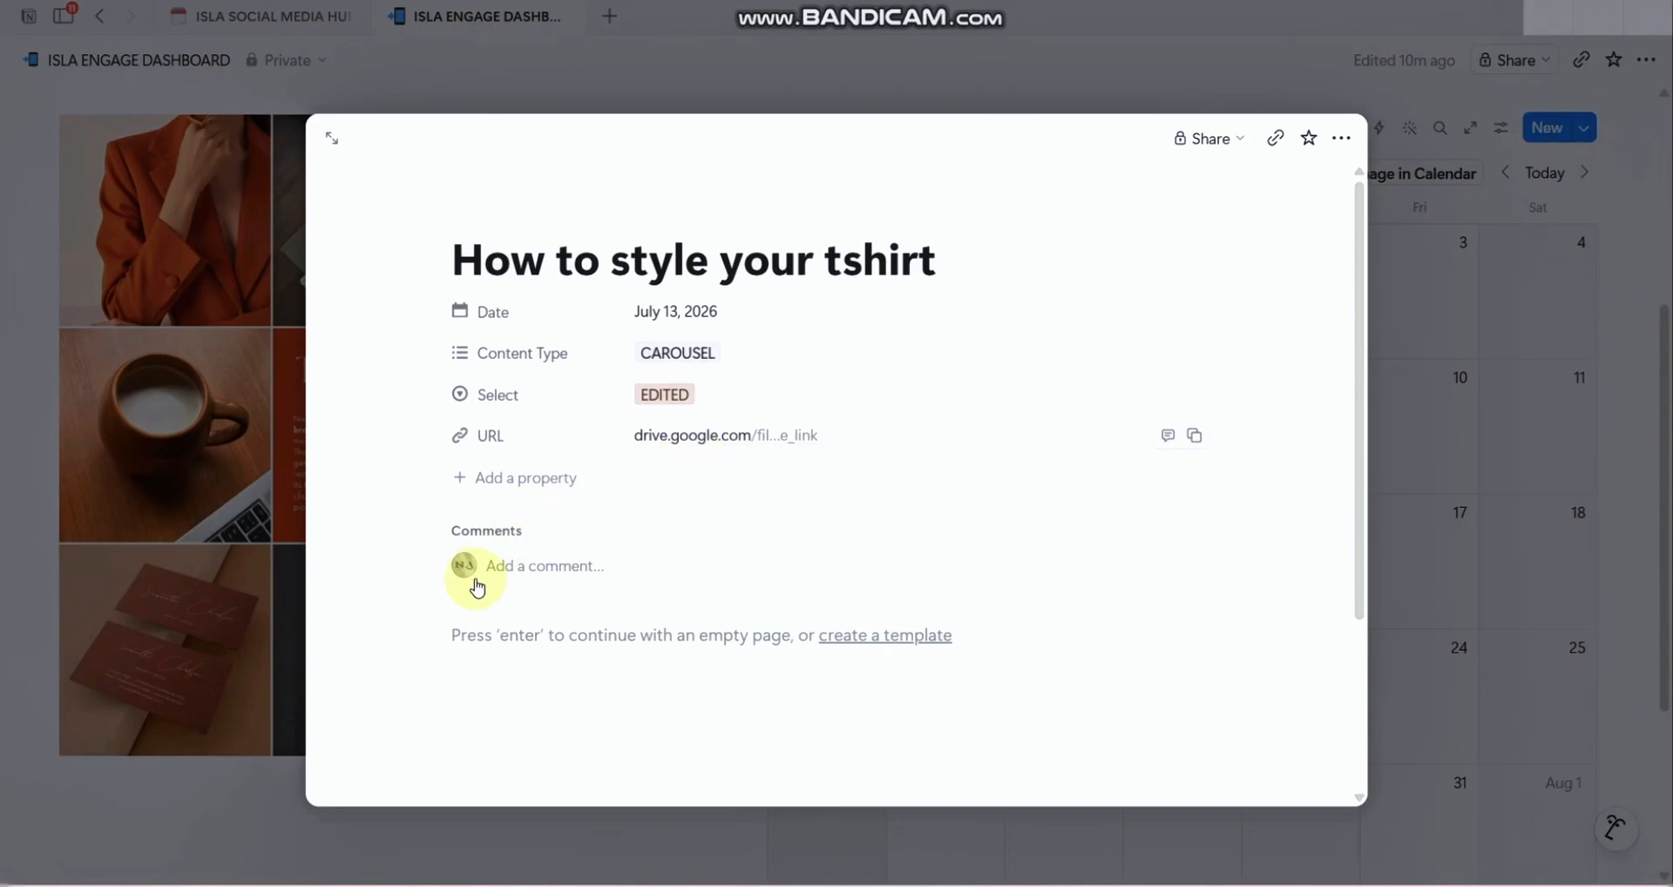
# Step: Add a Status property to the How to style your tshirt item, keeping the default name and options
pyautogui.click(557, 478)
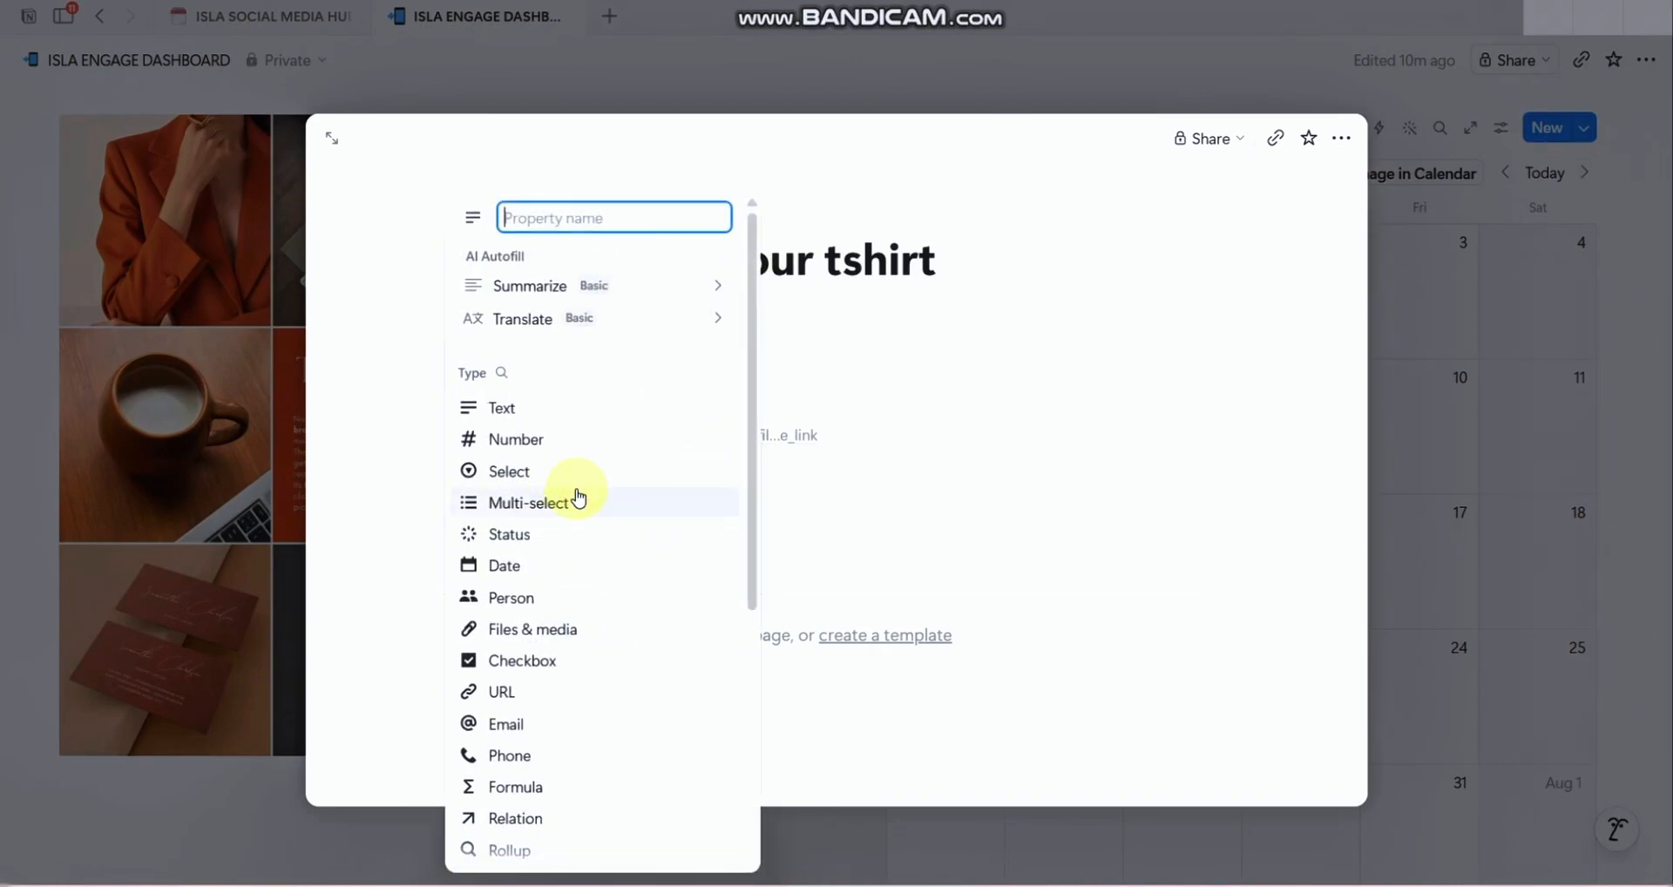
pyautogui.click(608, 540)
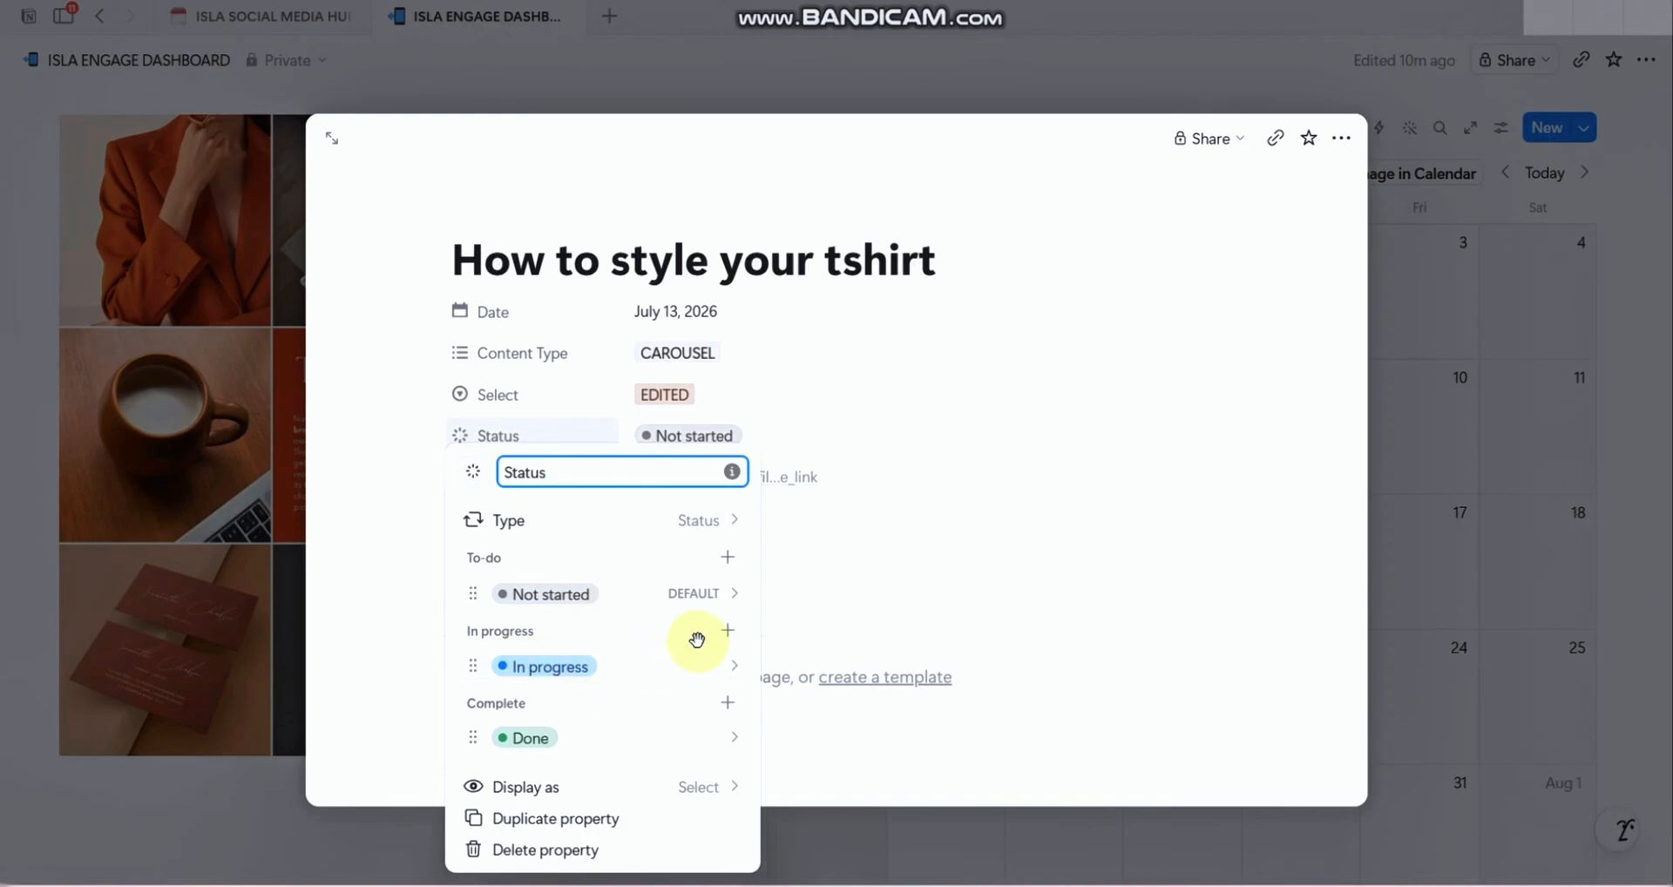
pyautogui.click(875, 533)
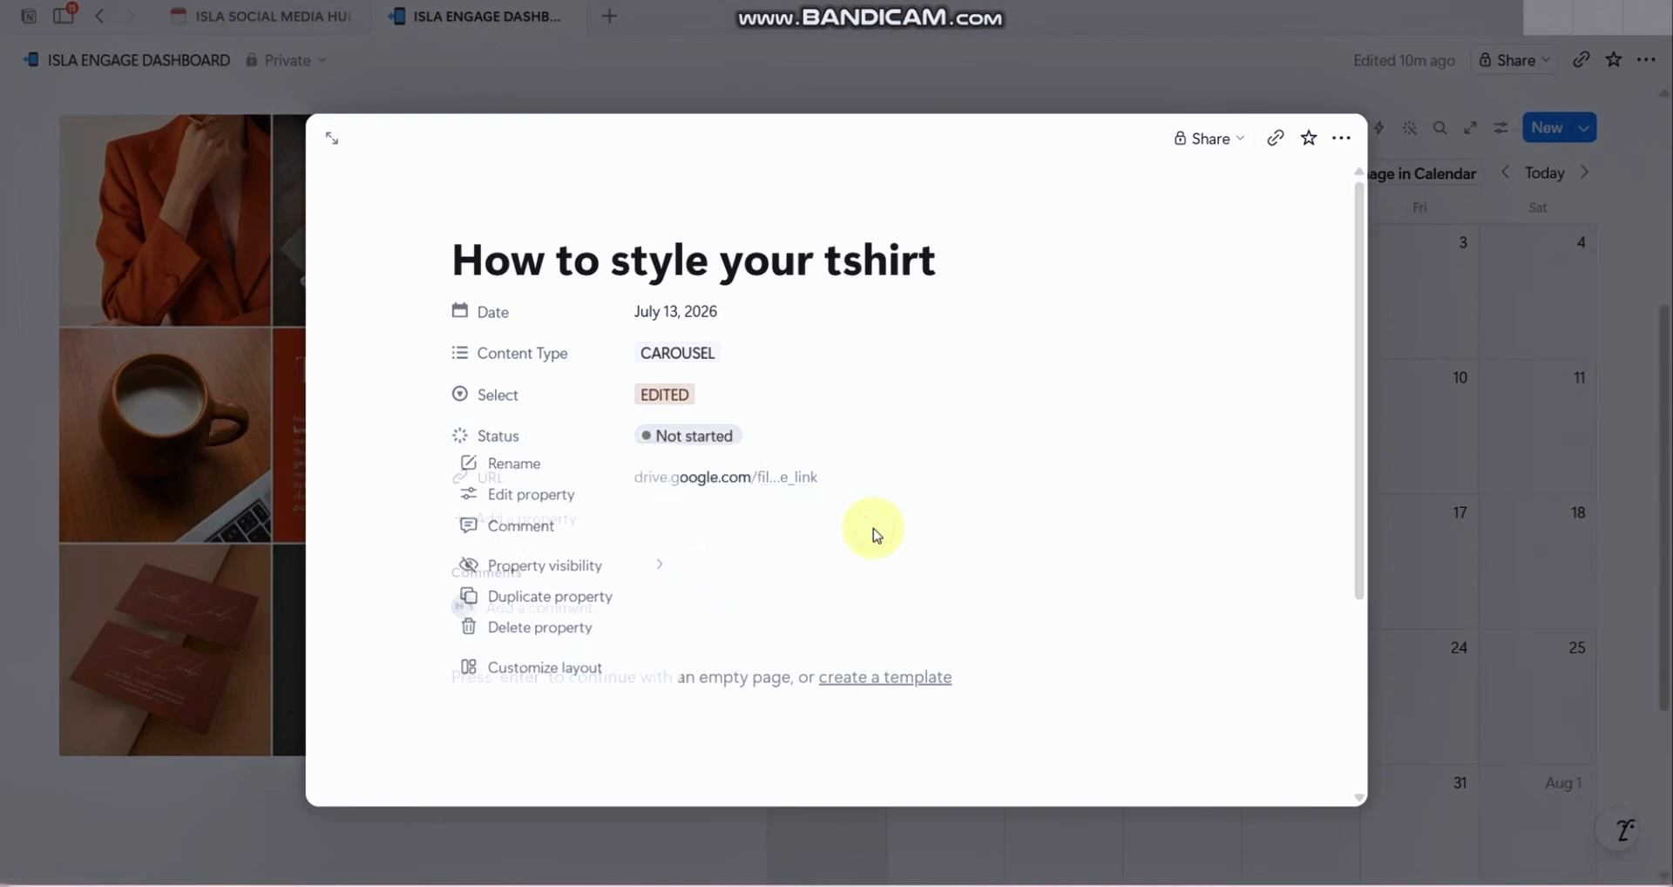
# Step: Delete the Select property from the POST SCHEDULE database
pyautogui.click(465, 395)
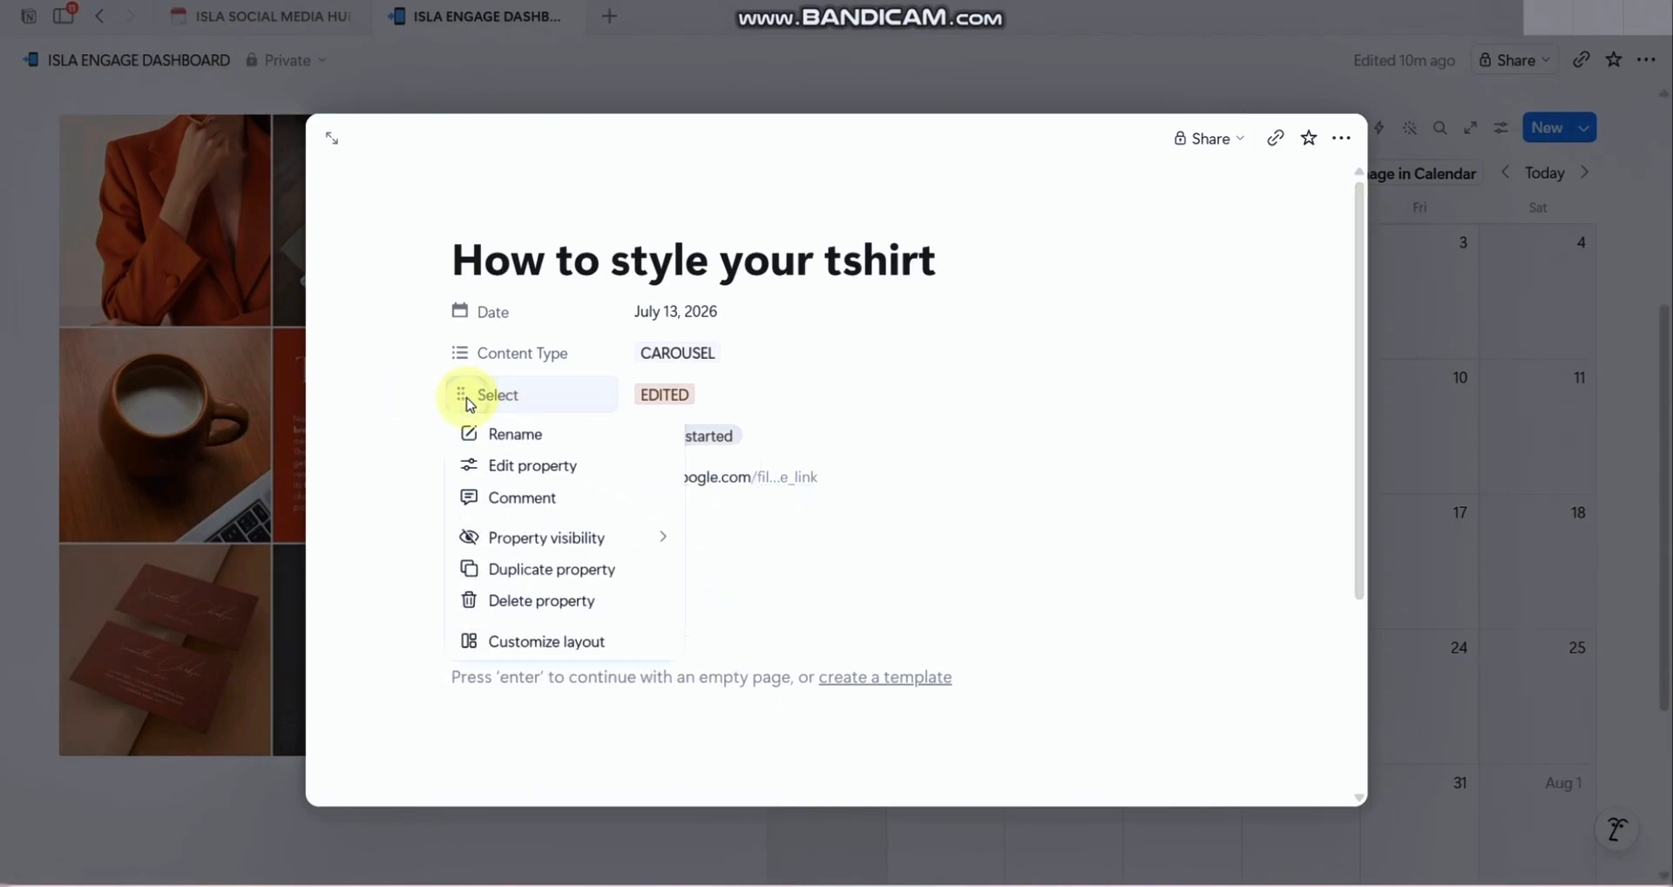
pyautogui.click(522, 599)
pyautogui.click(822, 471)
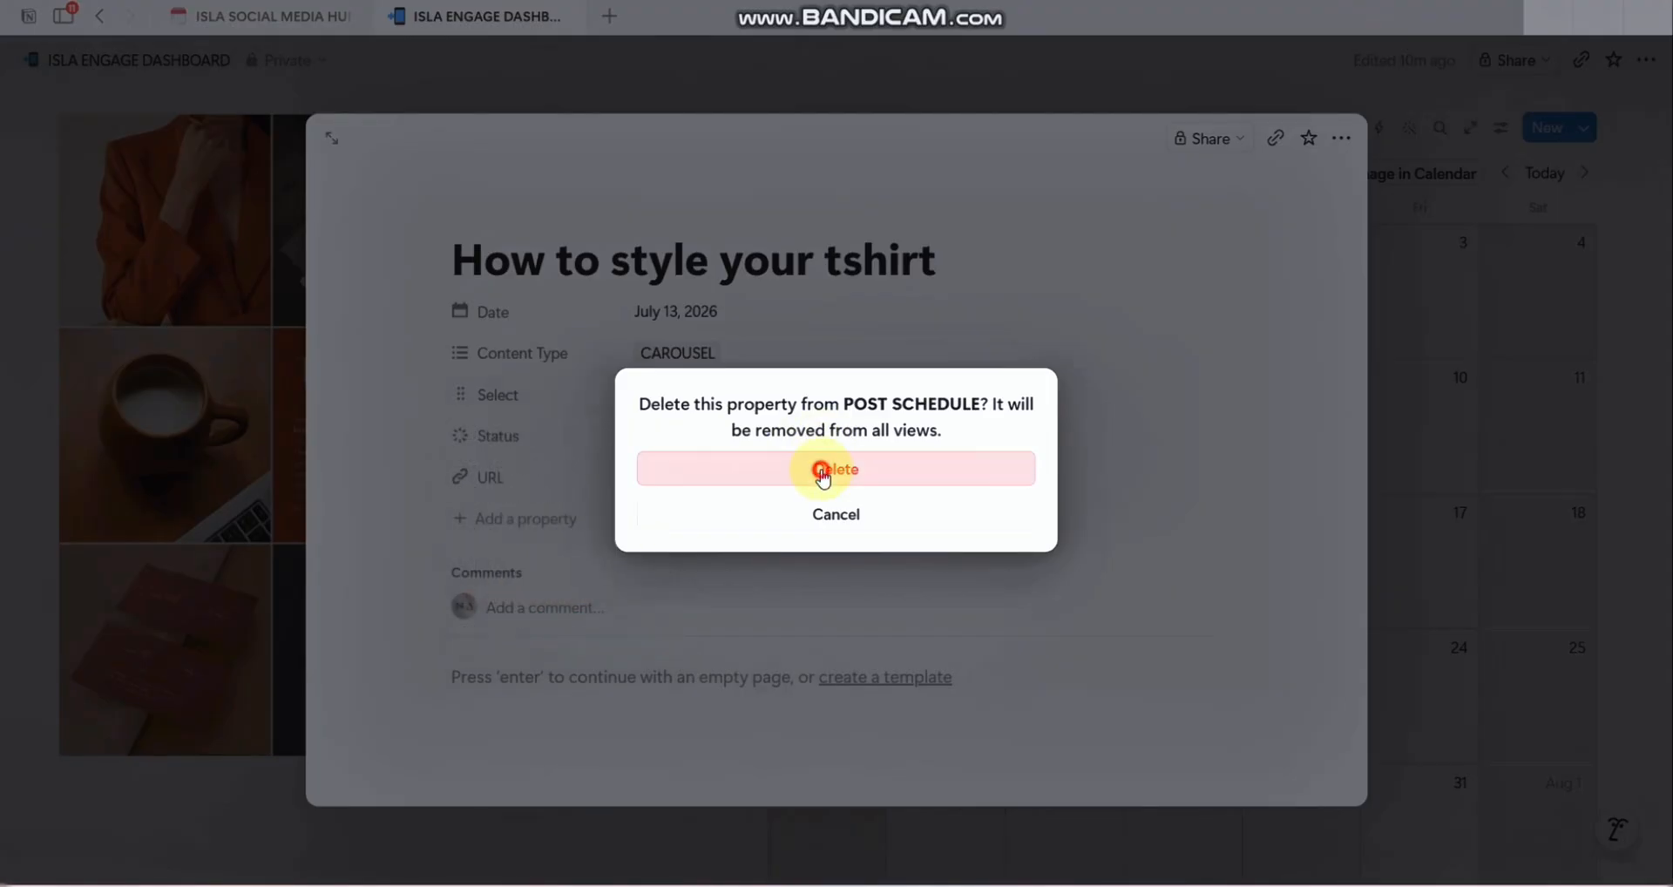
# Step: Edit the Status property and add the option "Waiting for aproval" to its Complete group
pyautogui.moveTo(526, 403); pyautogui.dragTo(527, 406)
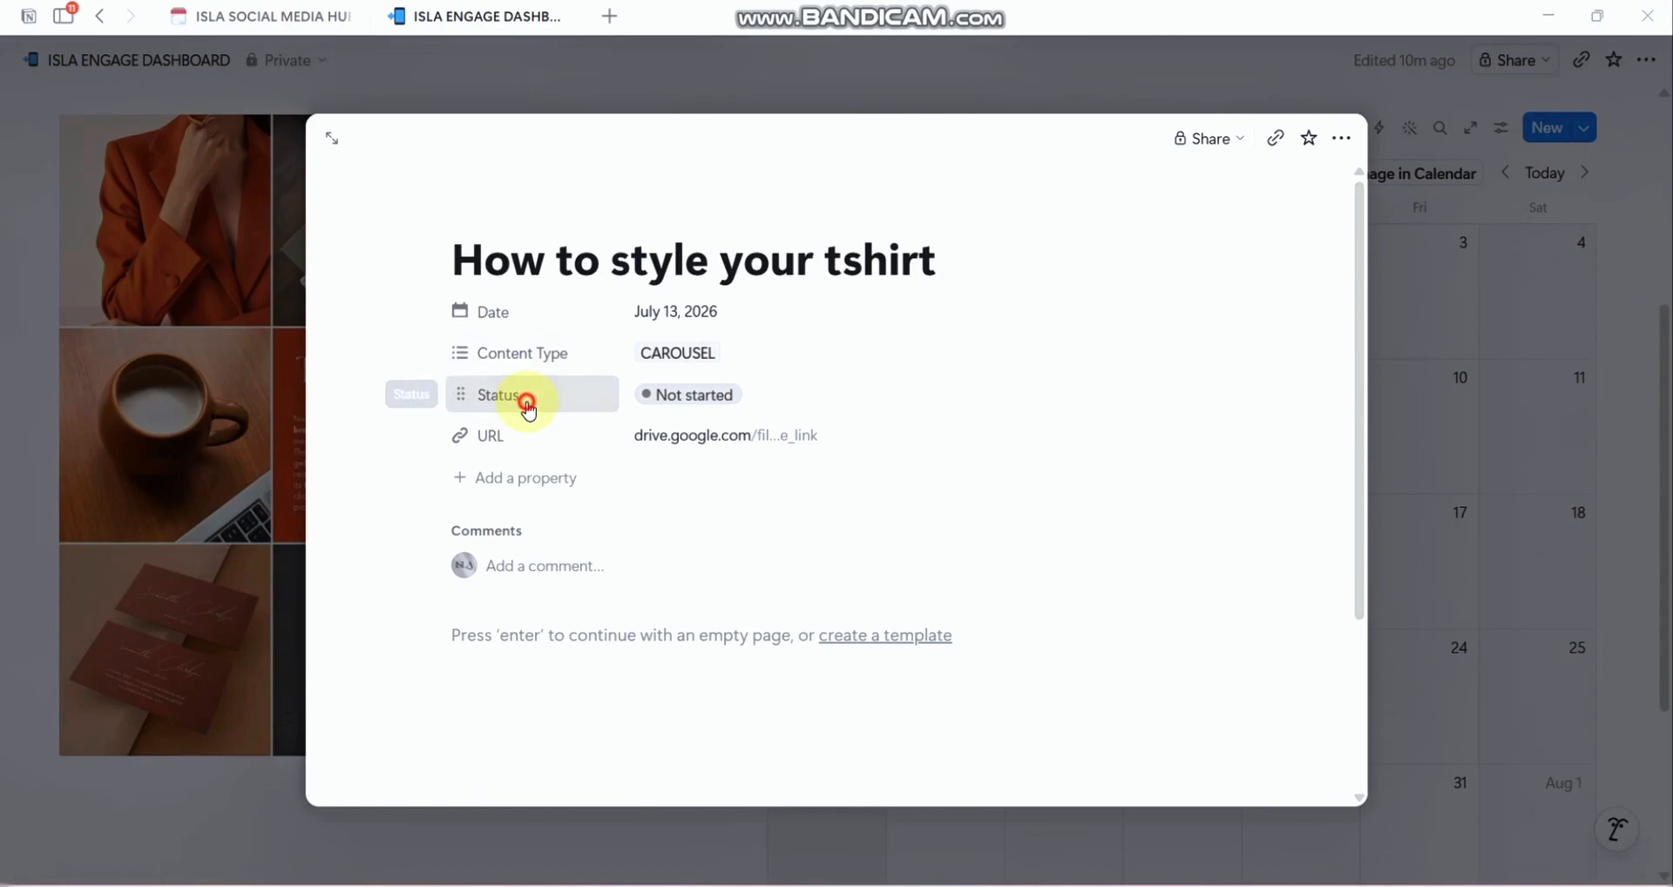
pyautogui.click(530, 432)
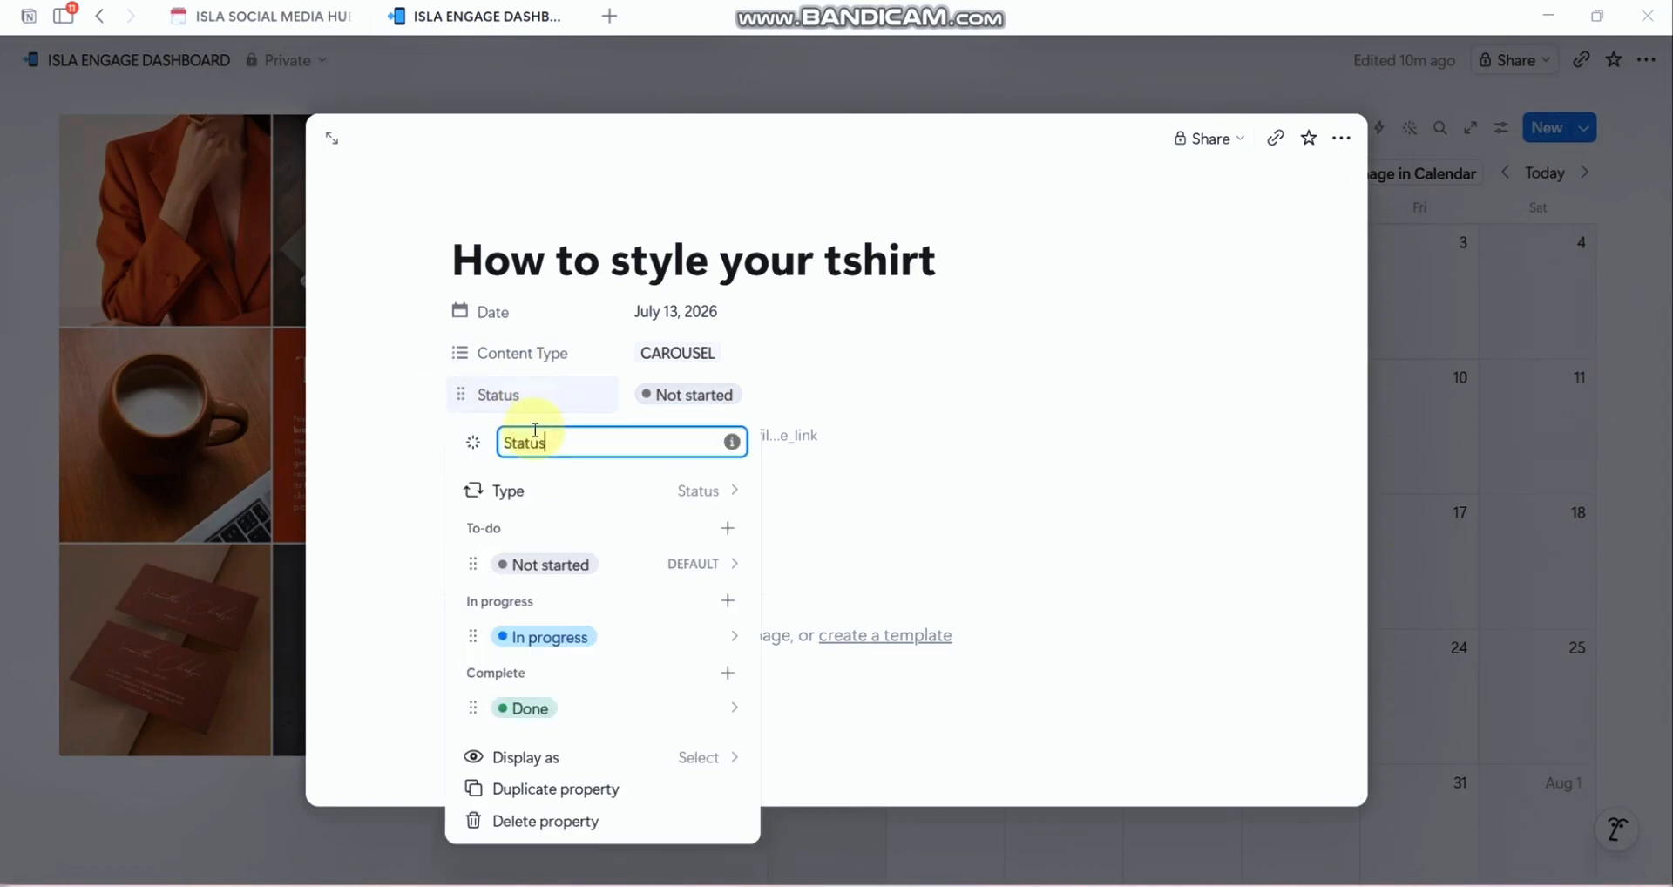
pyautogui.click(535, 396)
pyautogui.click(536, 397)
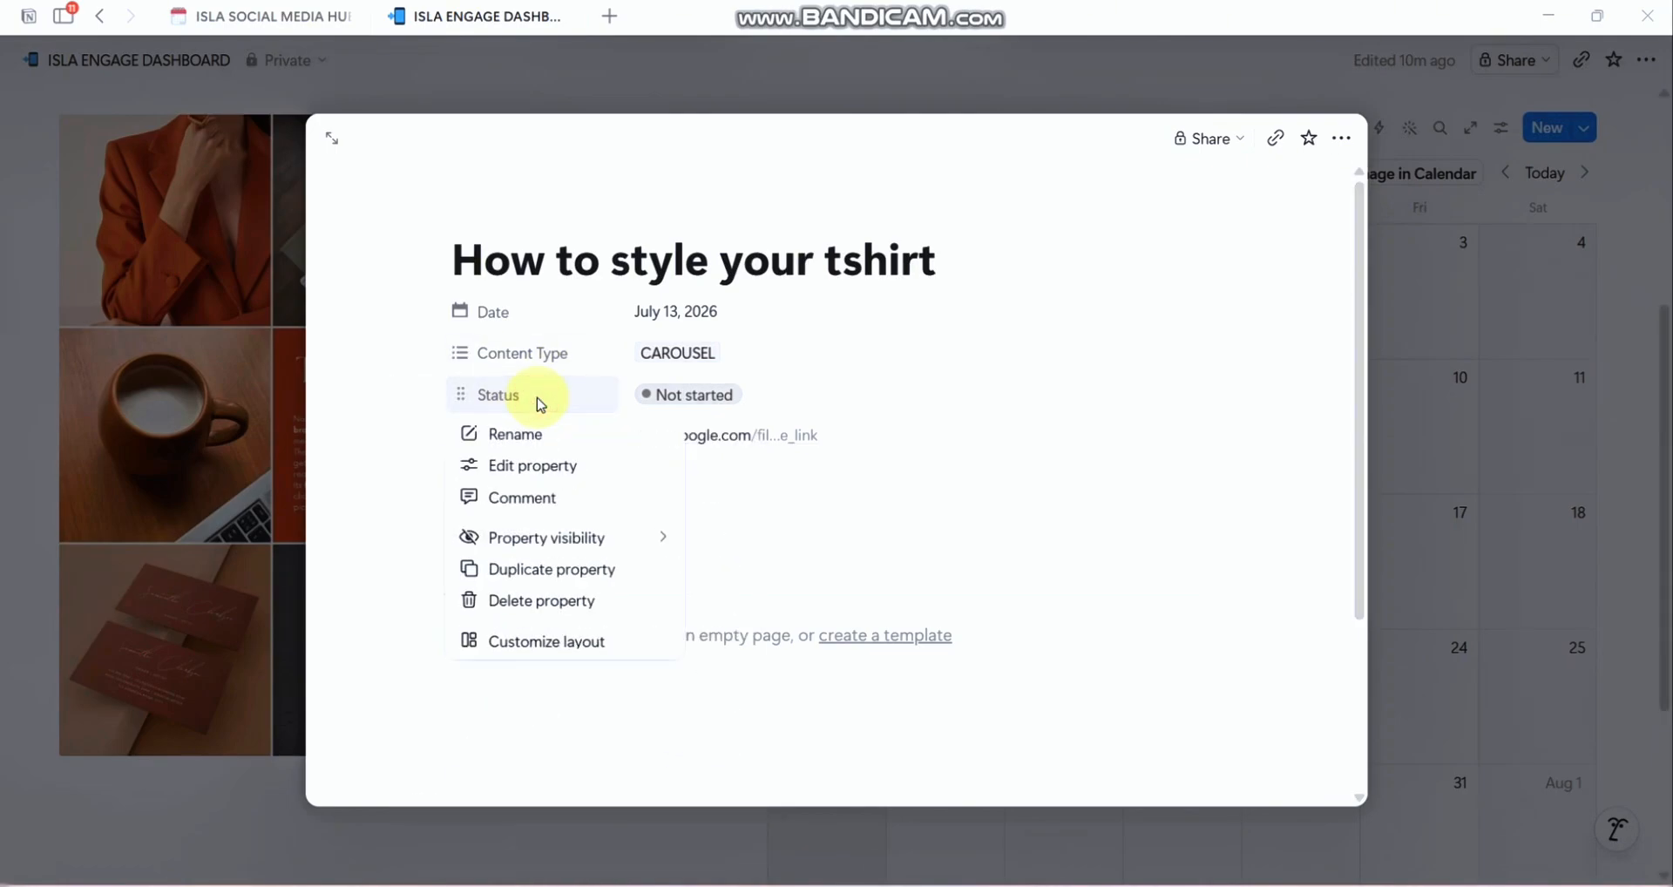
pyautogui.click(534, 465)
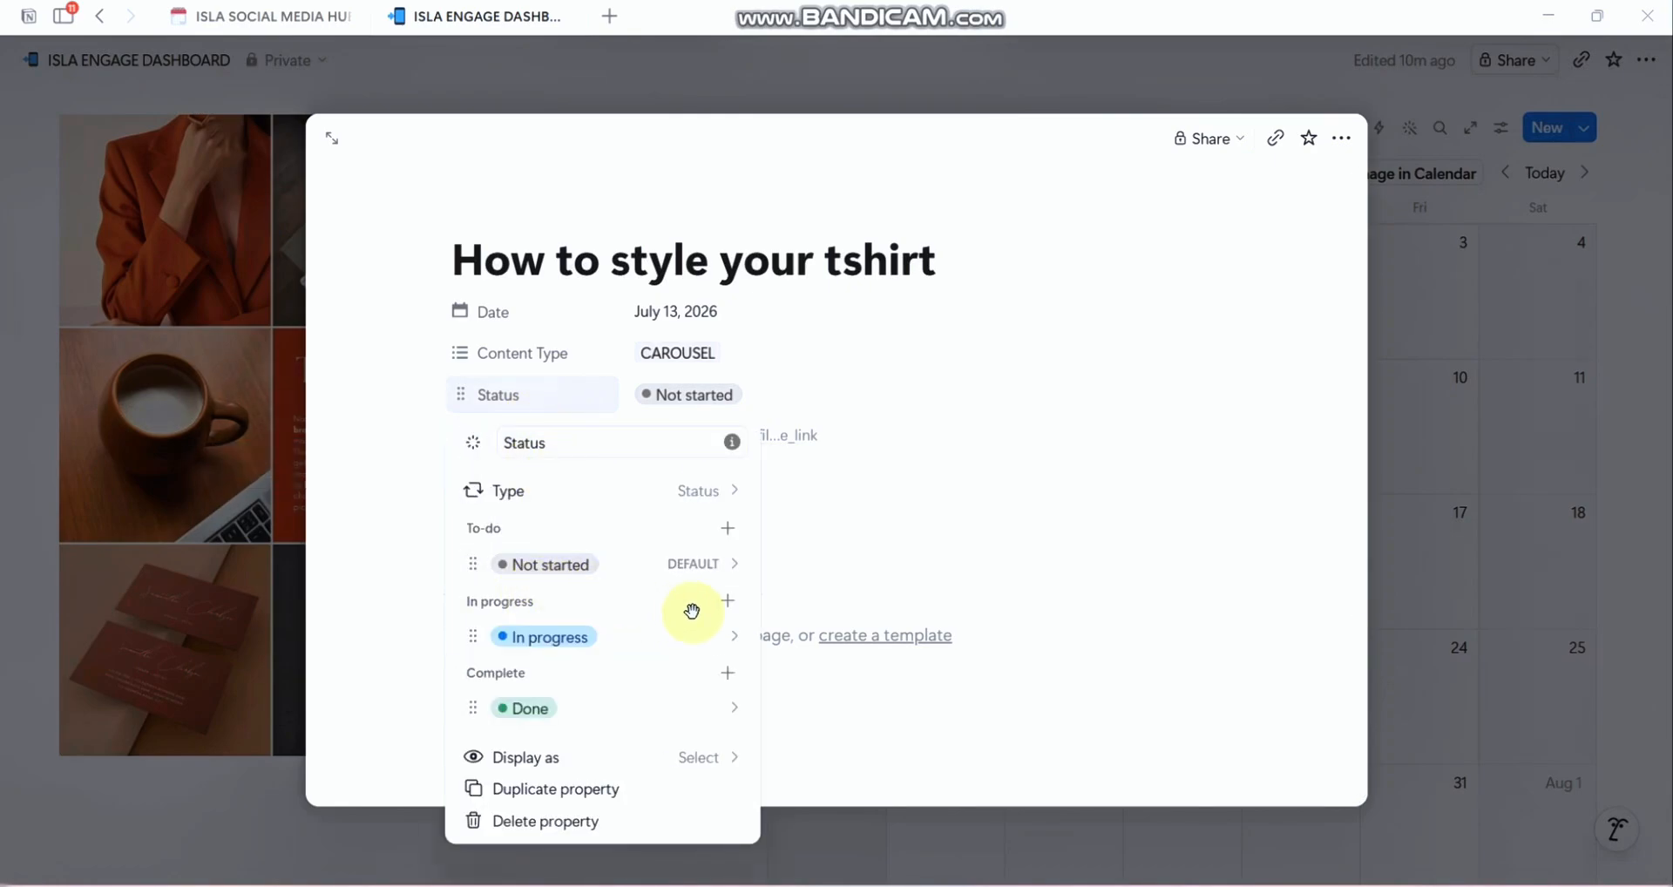
pyautogui.click(727, 680)
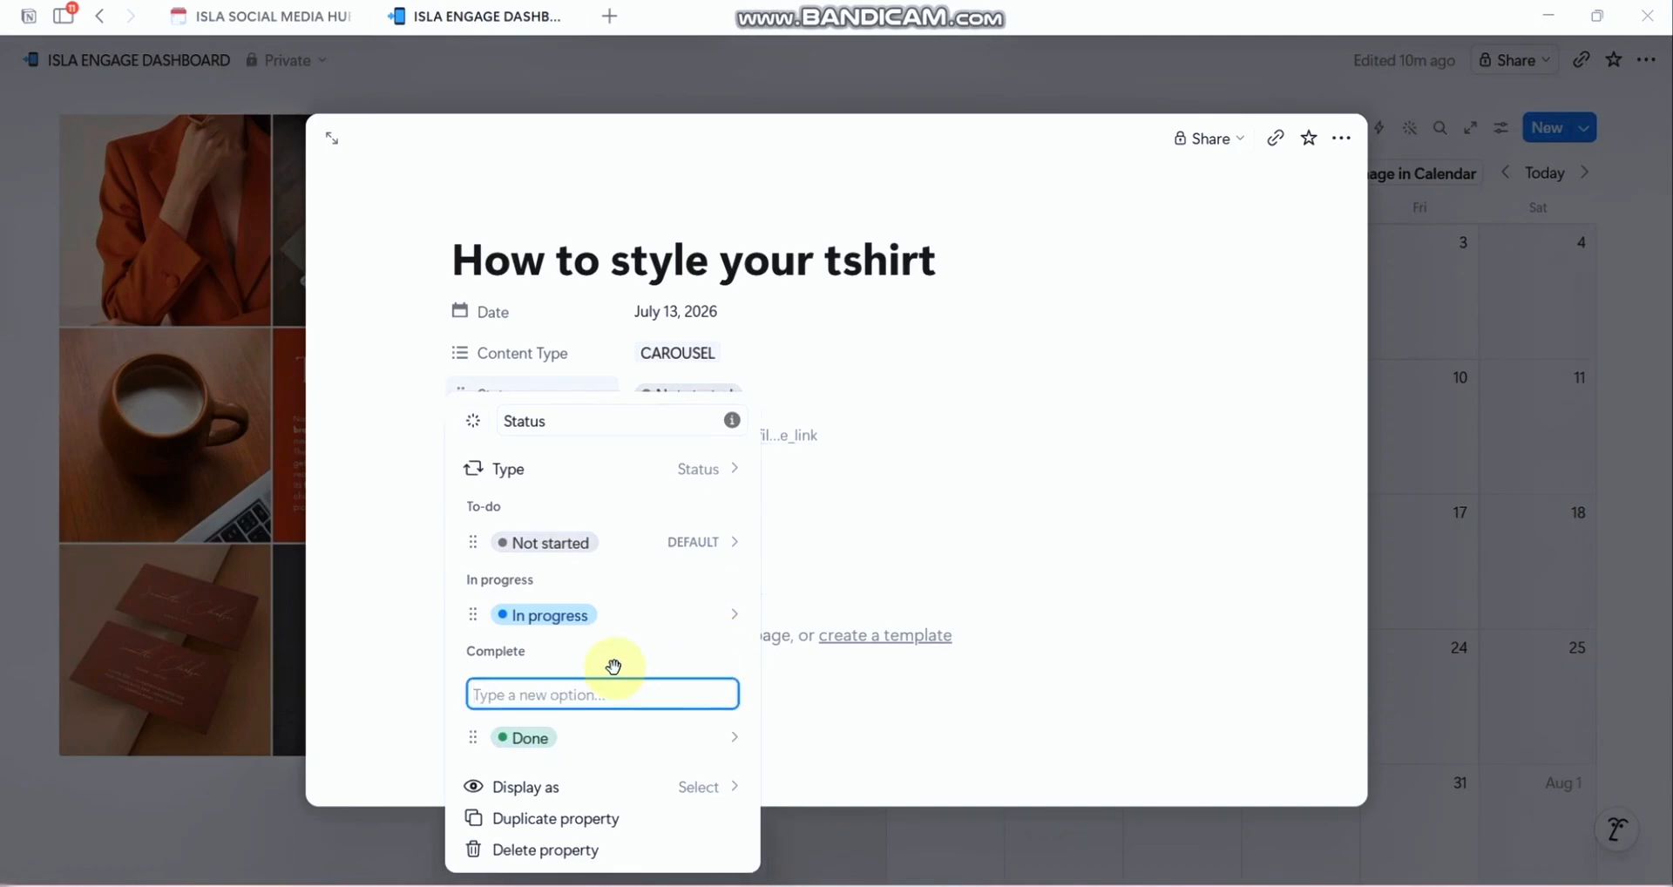
pyautogui.write('Waiting for aprova')
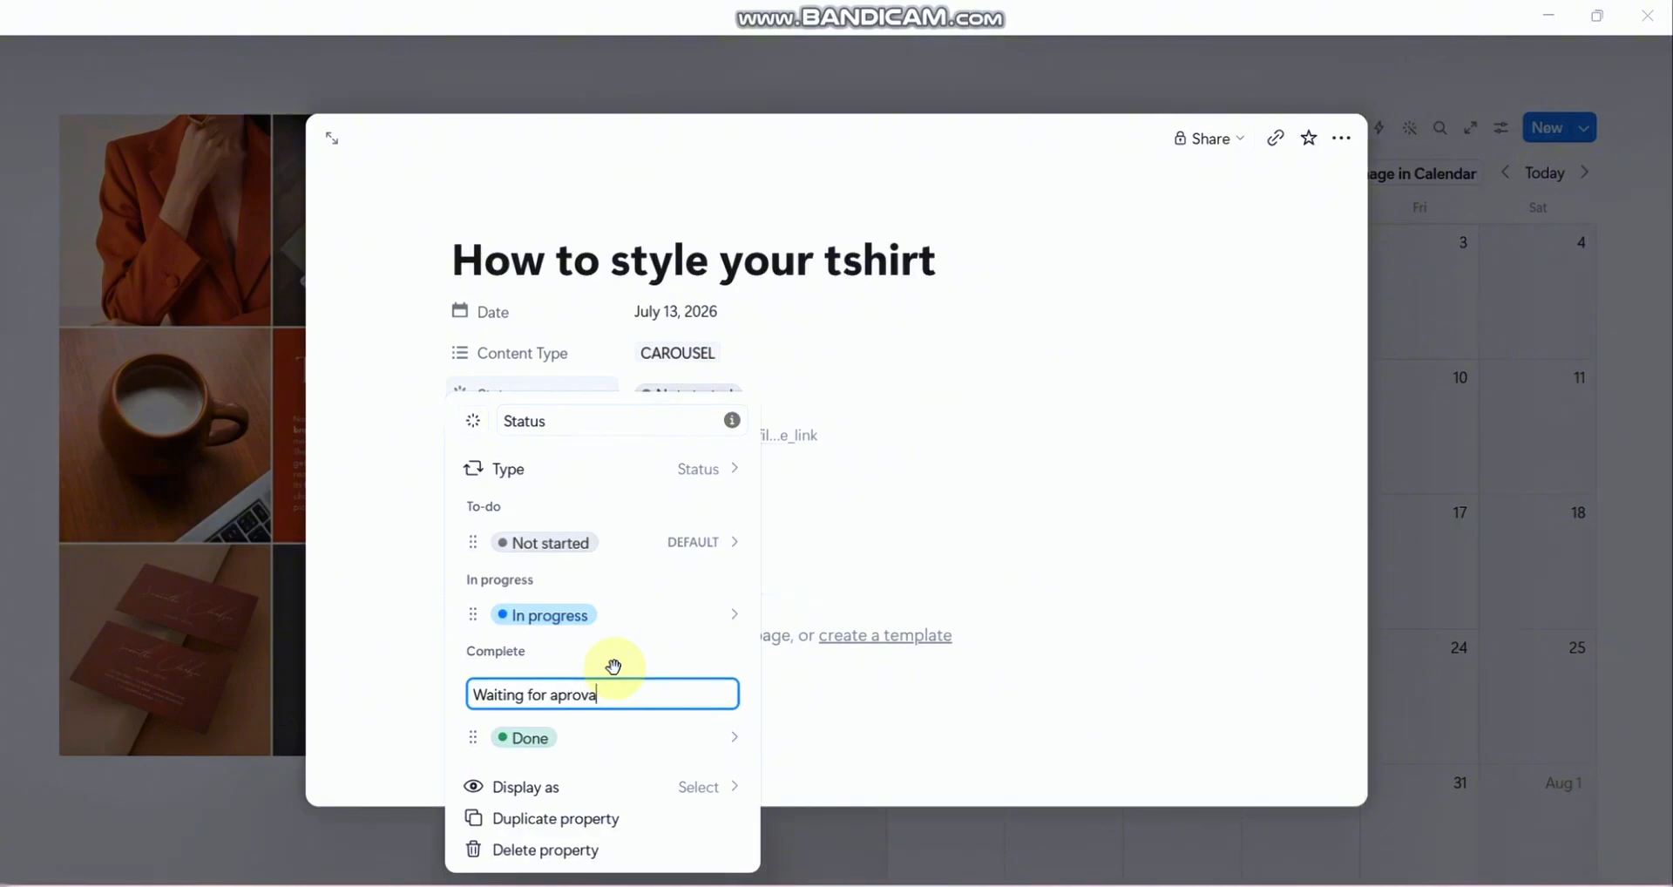
pyautogui.write('l')
pyautogui.press('Return')
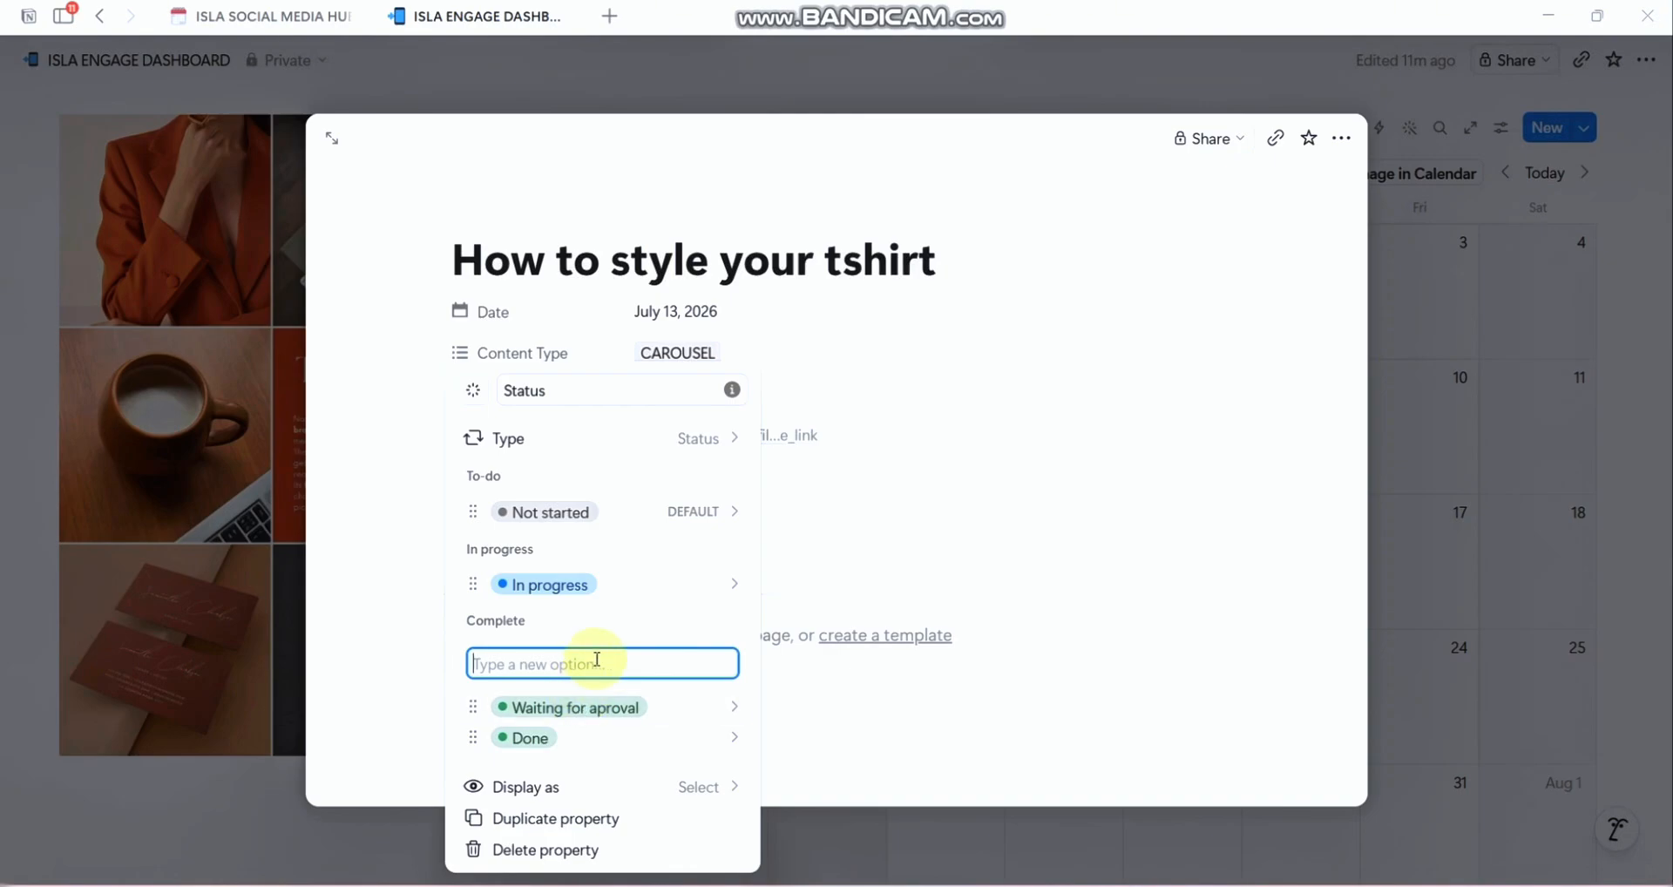
# Step: Add the option "Posted" to the Status property's Complete group
pyautogui.write('posted')
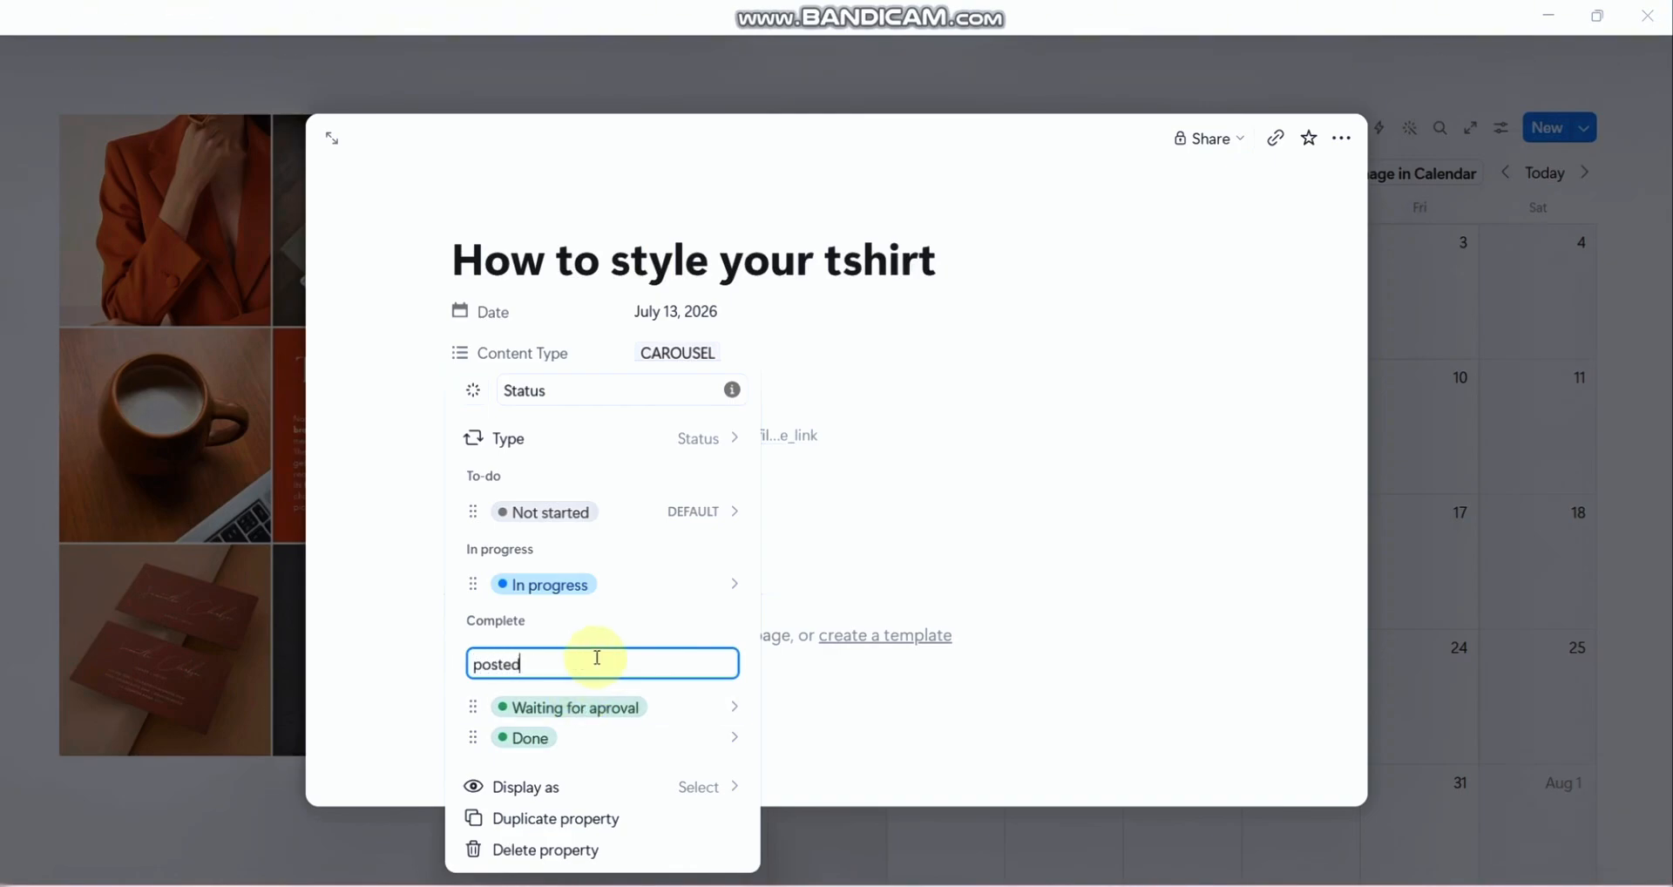
pyautogui.press('BackSpace')
pyautogui.press('BackSpace')
pyautogui.press('BackSpace')
pyautogui.press('BackSpace')
pyautogui.press('BackSpace')
pyautogui.write('Posted')
pyautogui.press('Return')
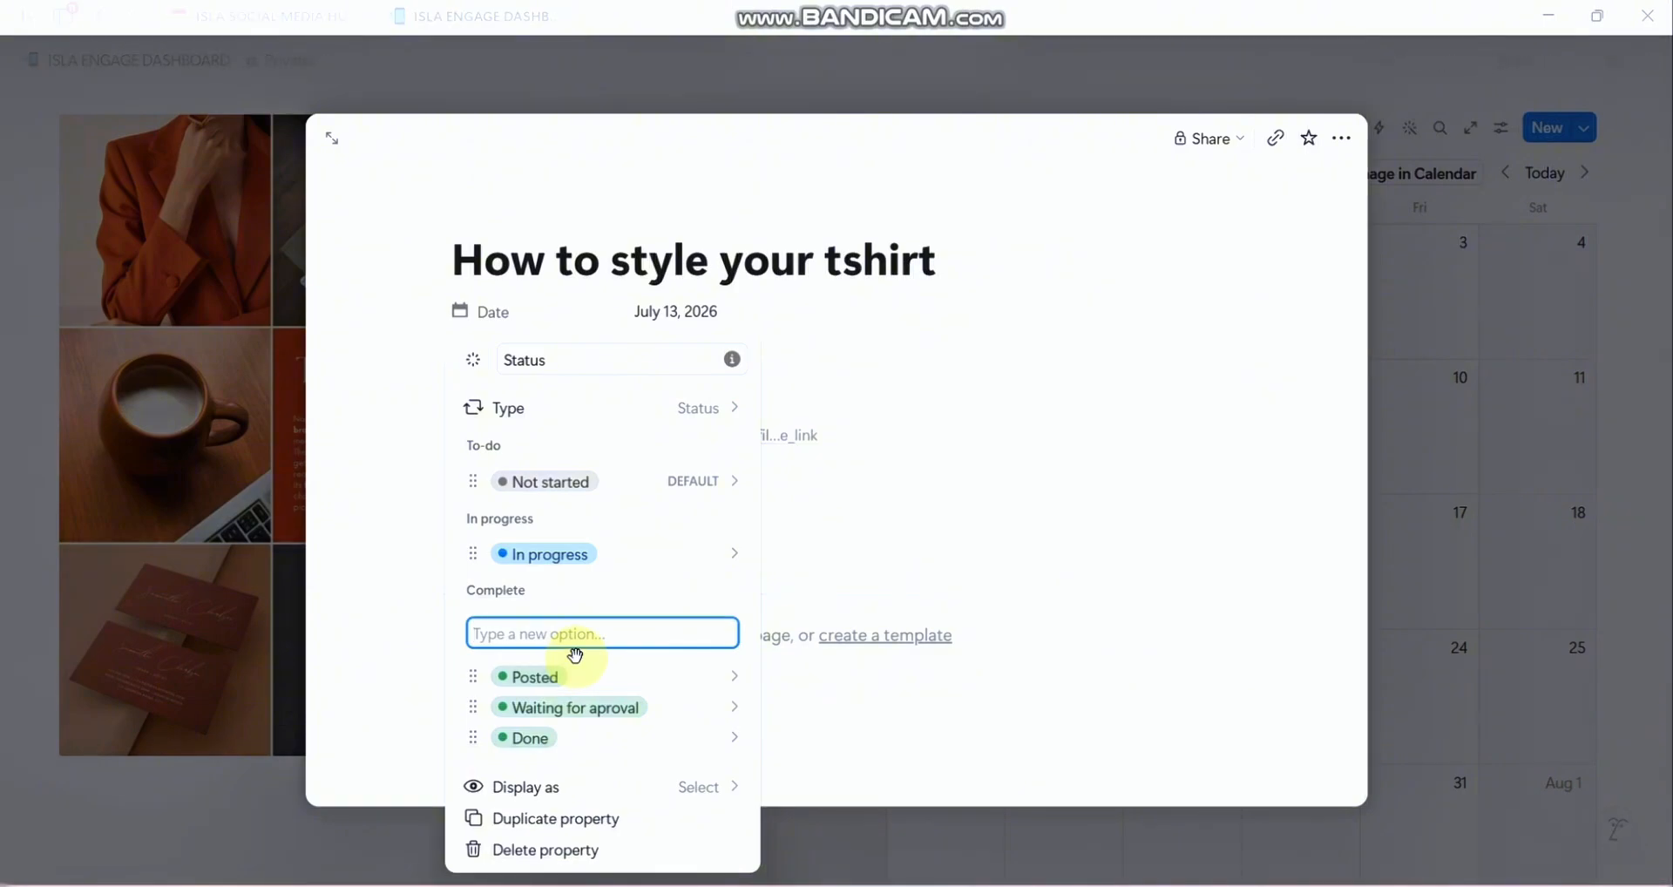
pyautogui.write('Approved')
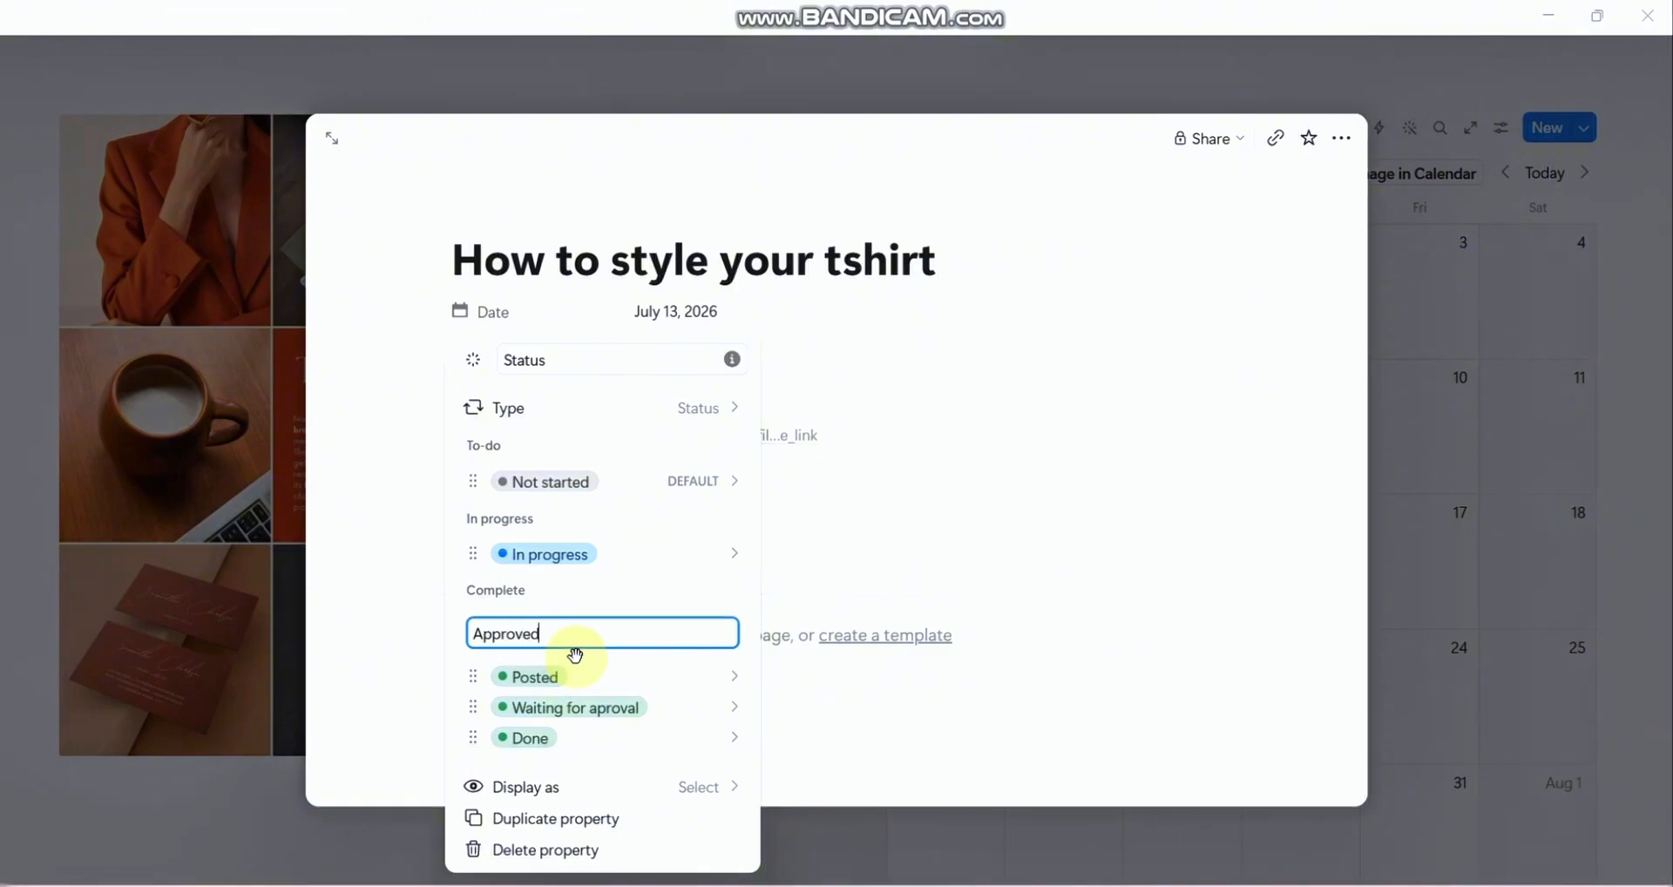
pyautogui.click(610, 706)
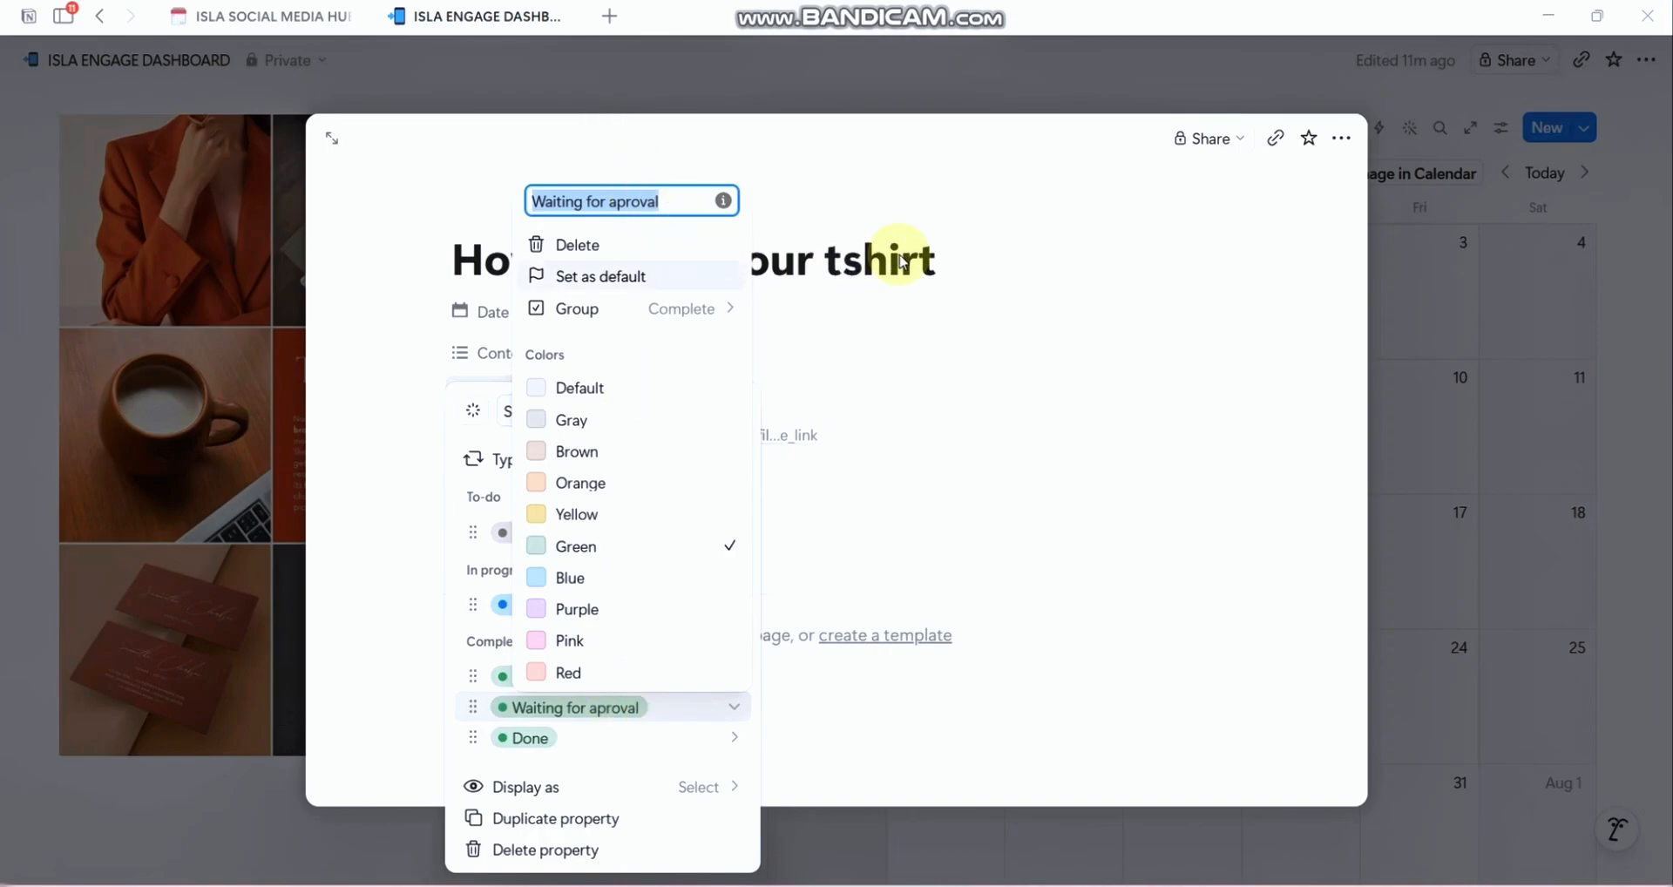
pyautogui.click(834, 513)
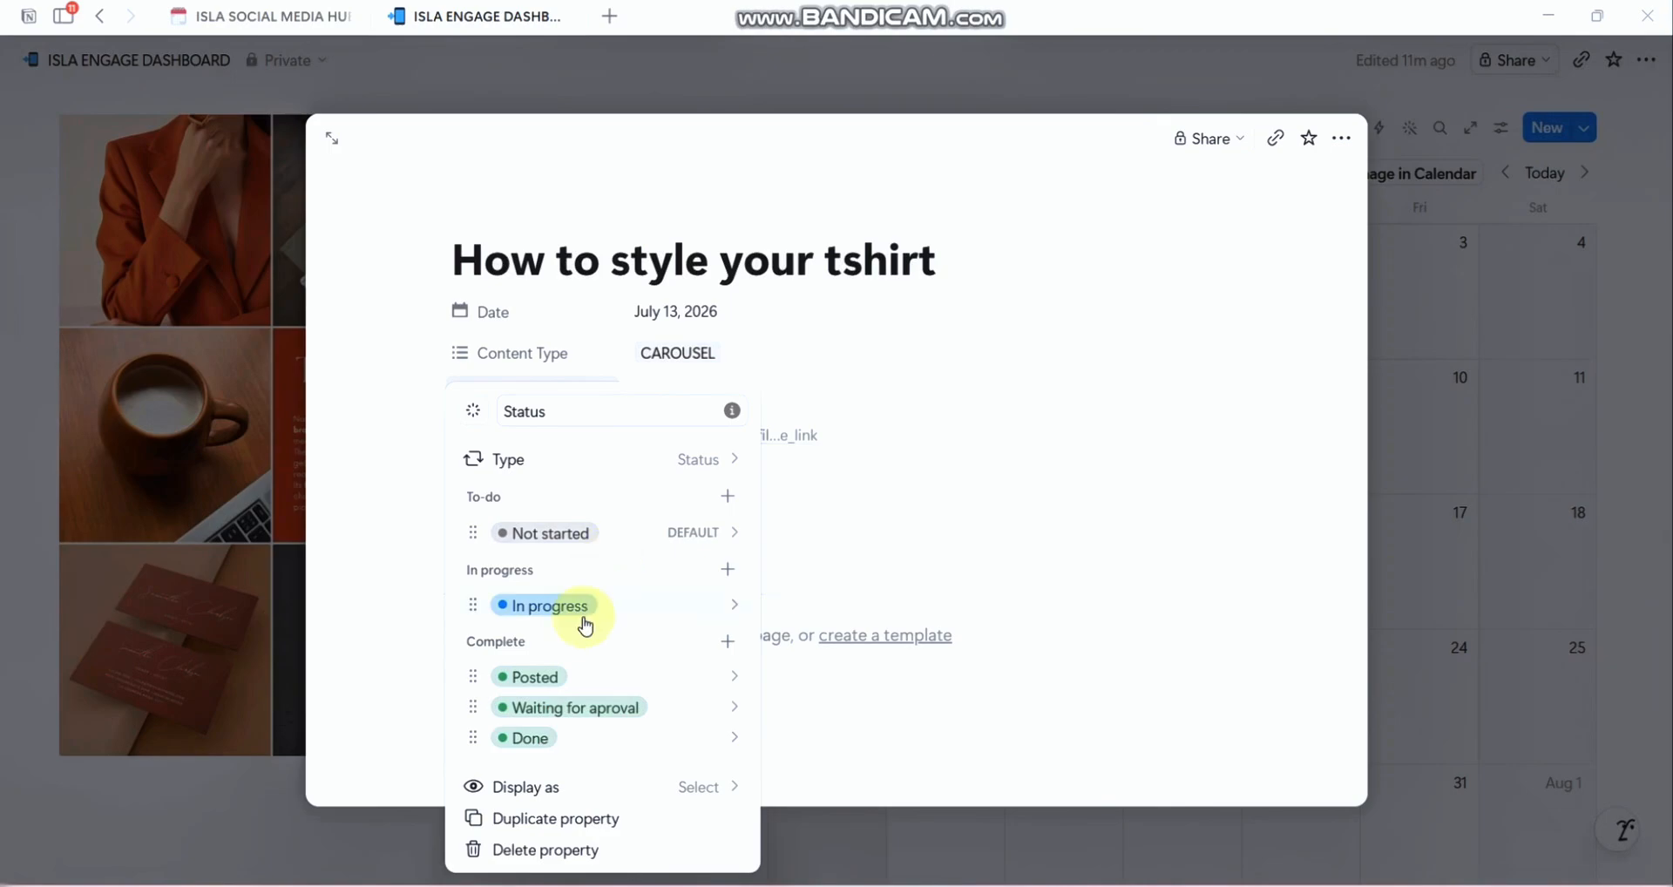
# Step: Try to rename the Done option in the Status property's Complete group as Posted
pyautogui.click(538, 679)
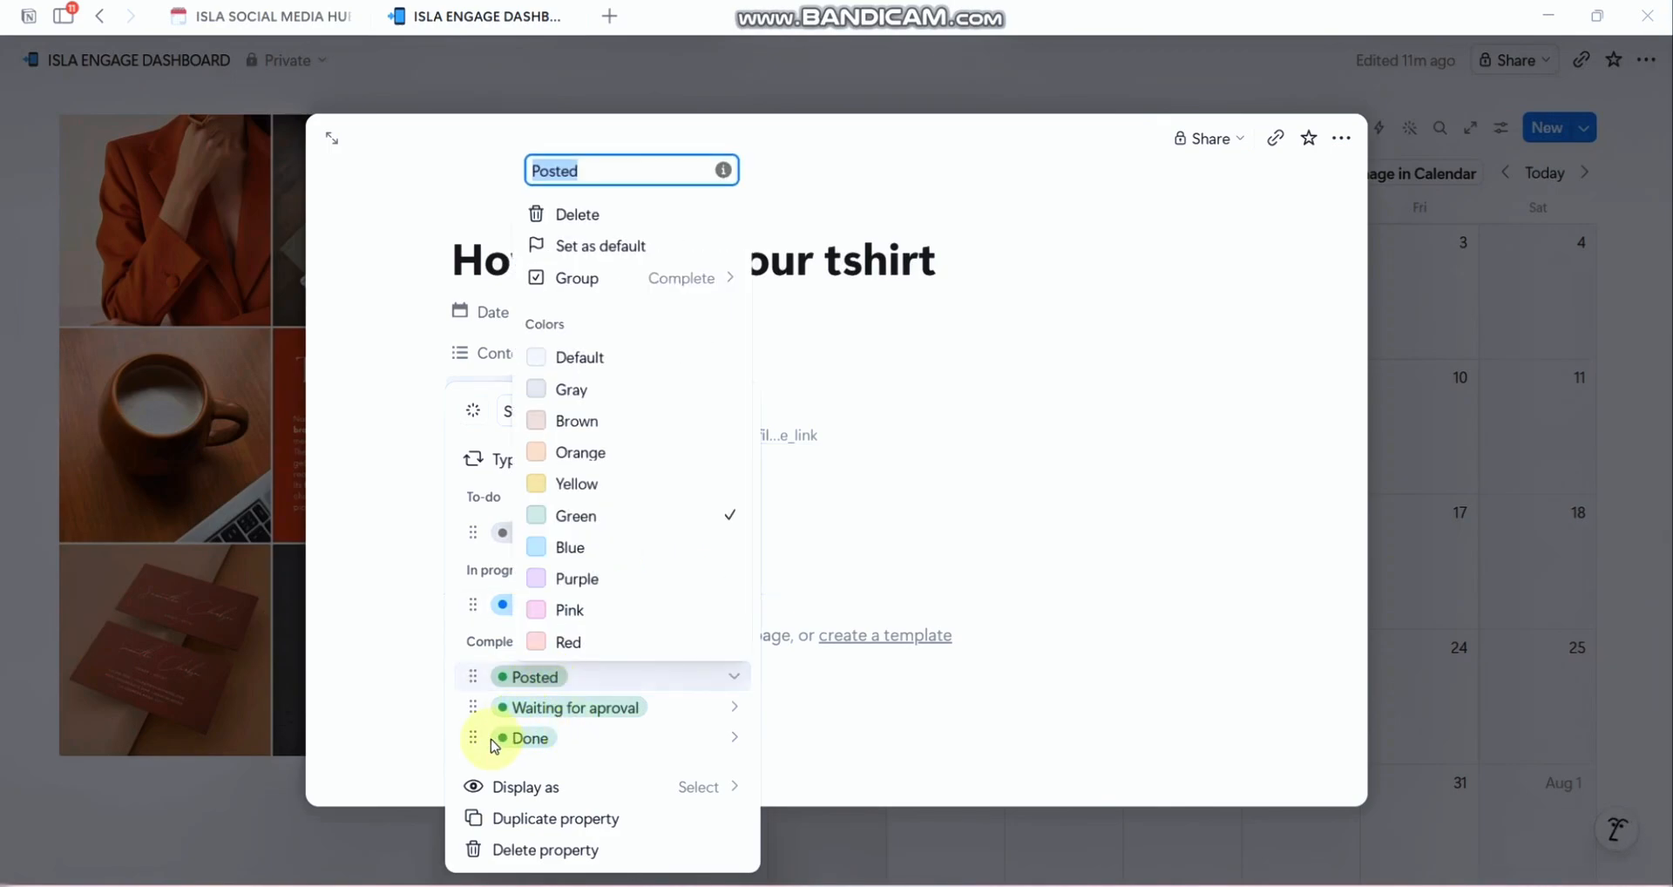
pyautogui.click(519, 741)
pyautogui.click(519, 741)
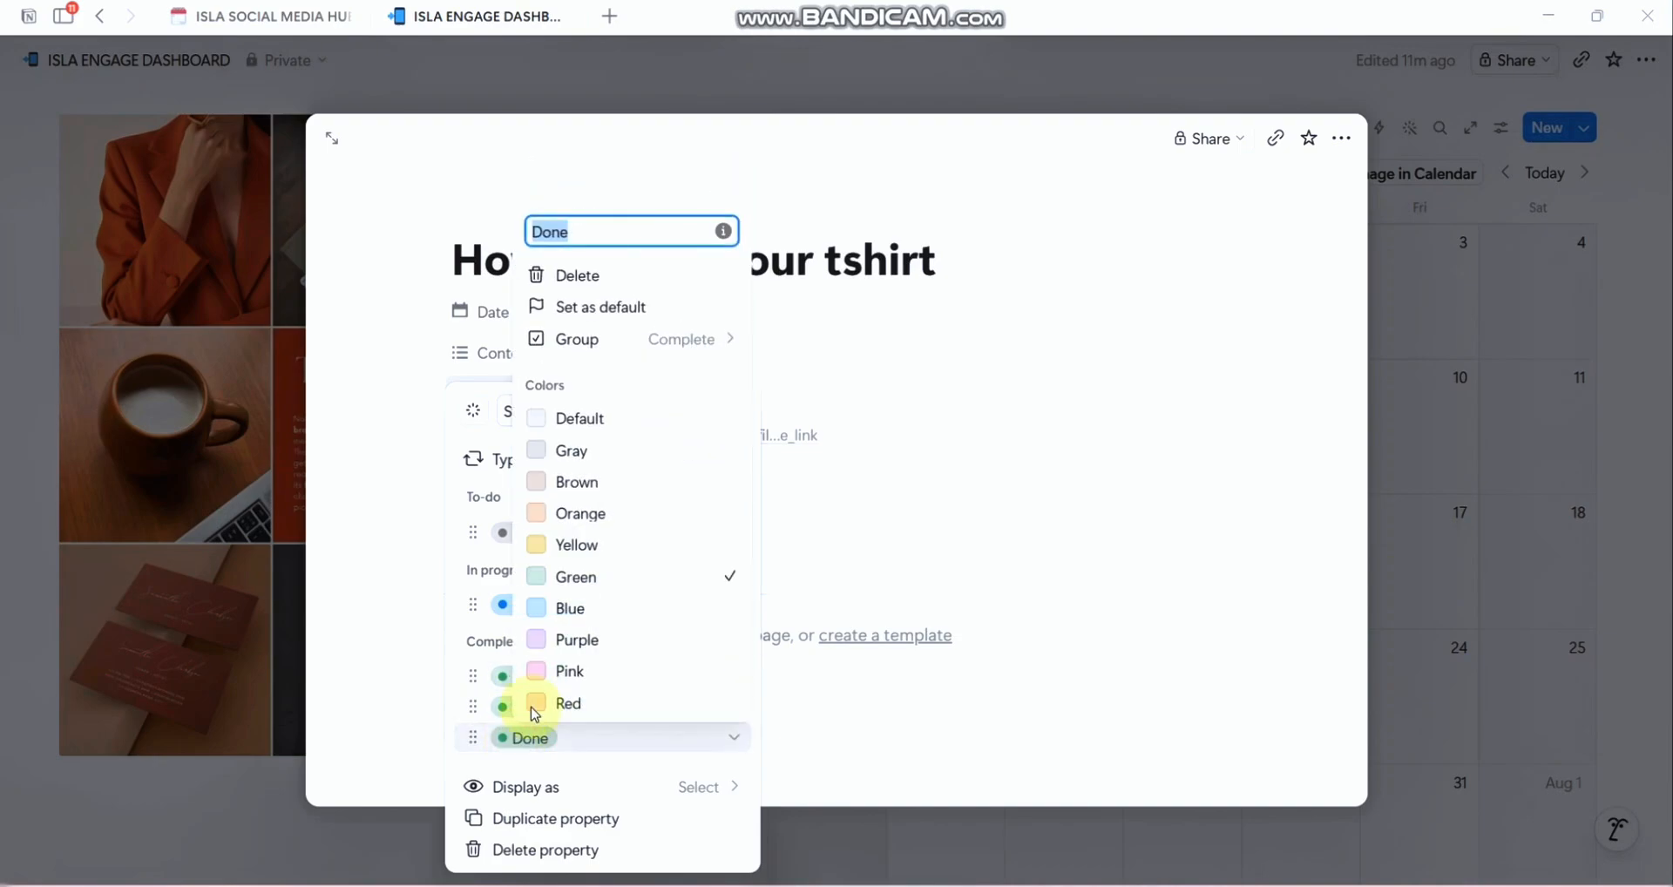
pyautogui.write('Po')
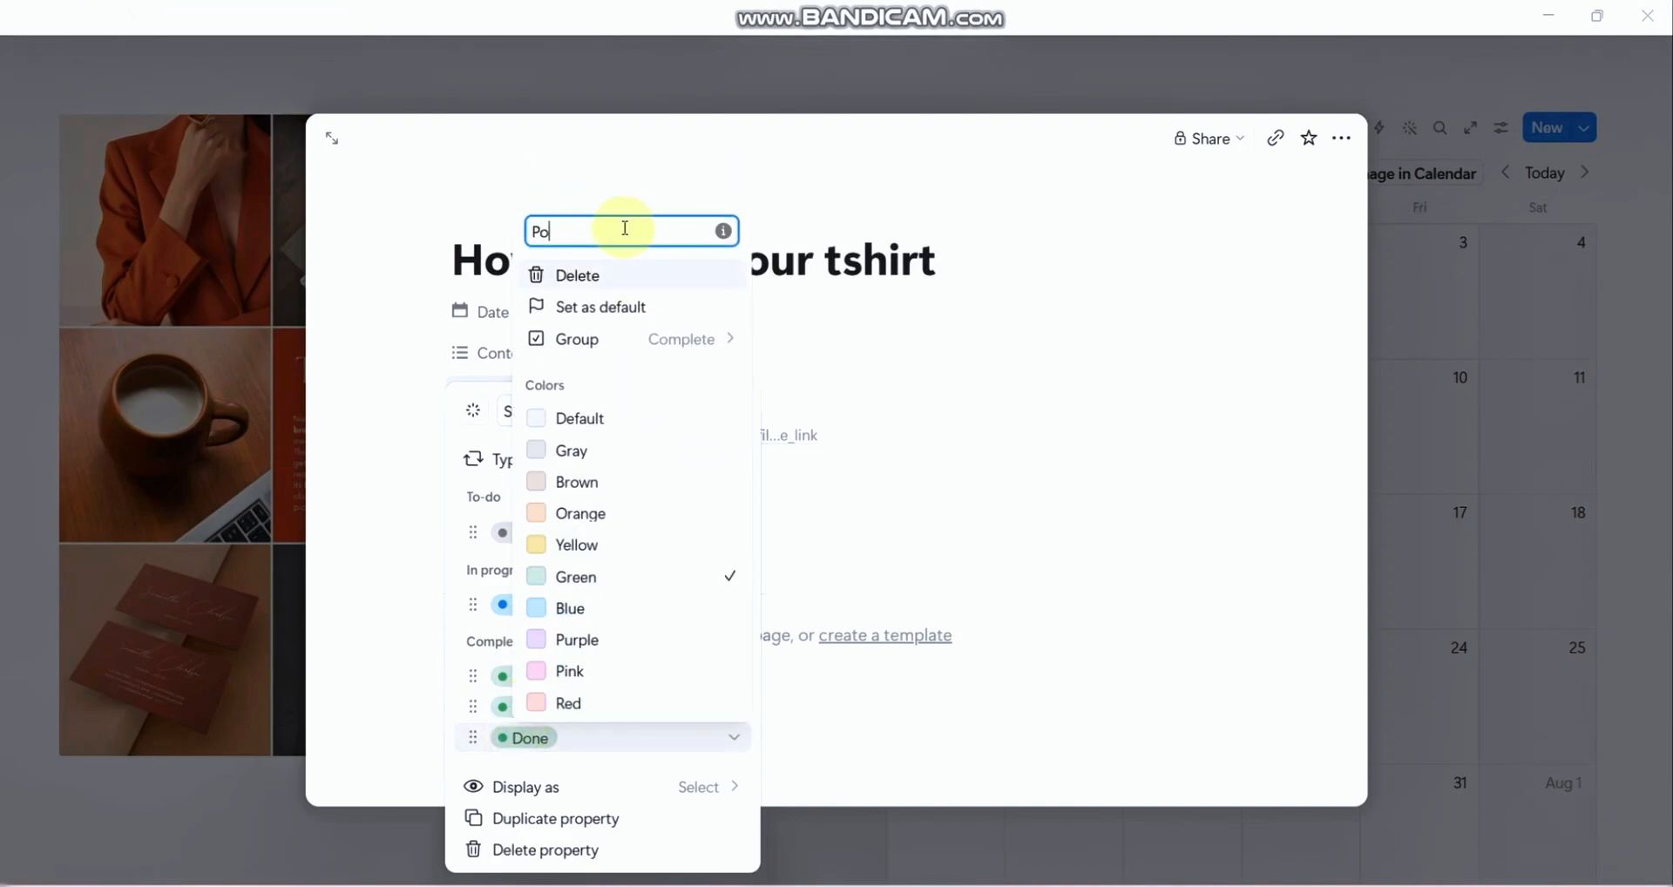
pyautogui.write('sted')
pyautogui.press('Return')
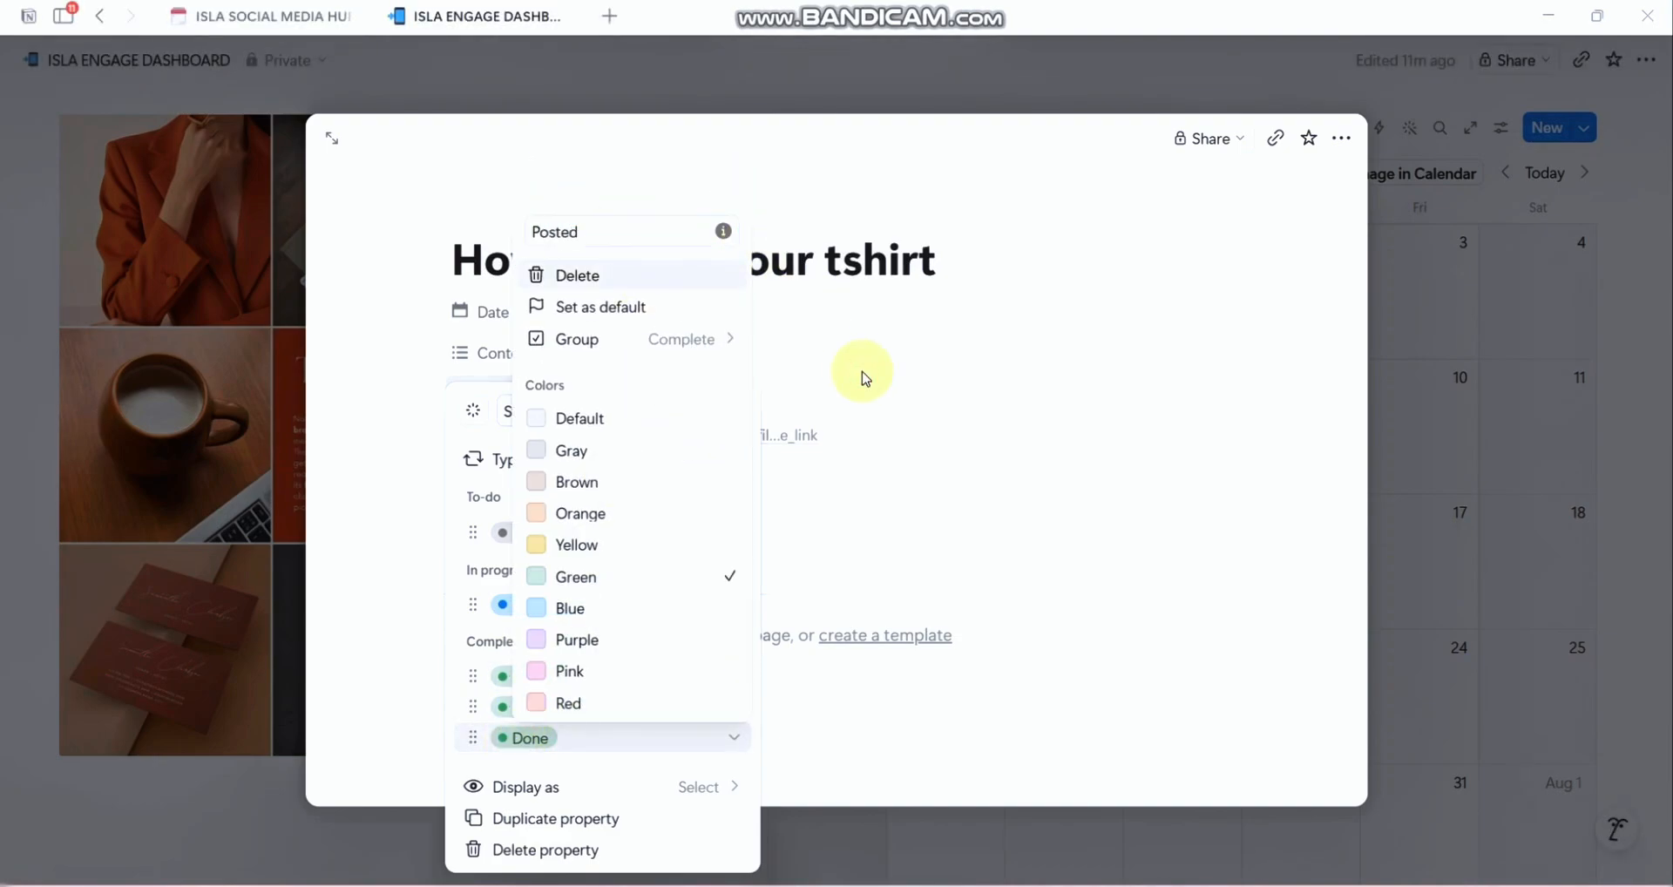
pyautogui.click(928, 486)
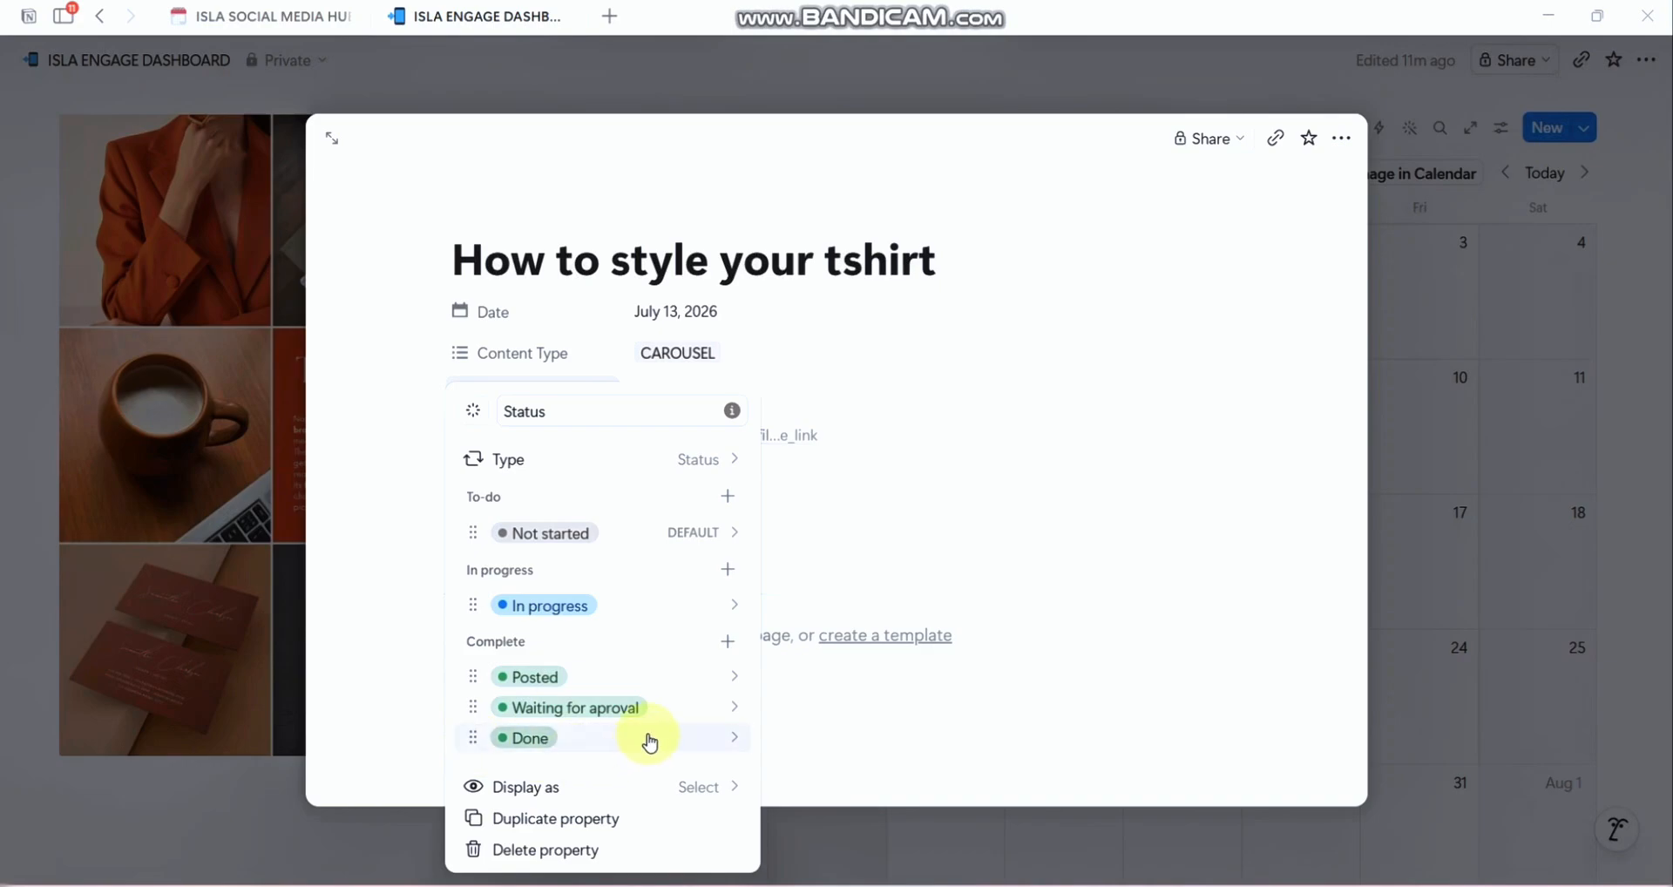
# Step: Delete the Done option from the Status property's Complete group
pyautogui.click(697, 740)
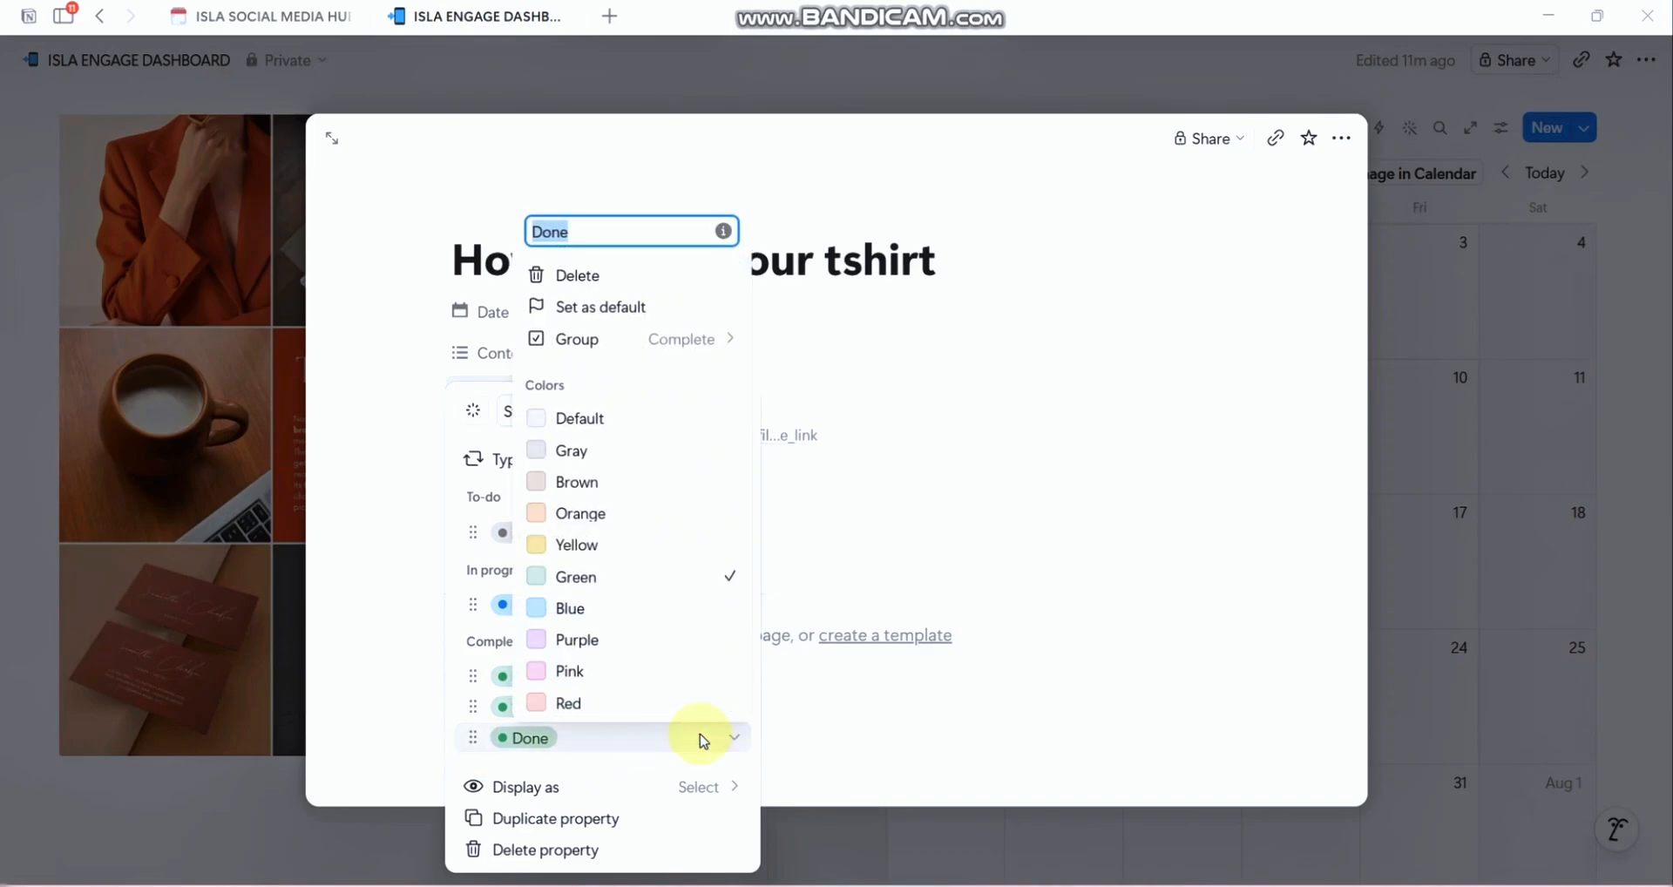
pyautogui.click(575, 277)
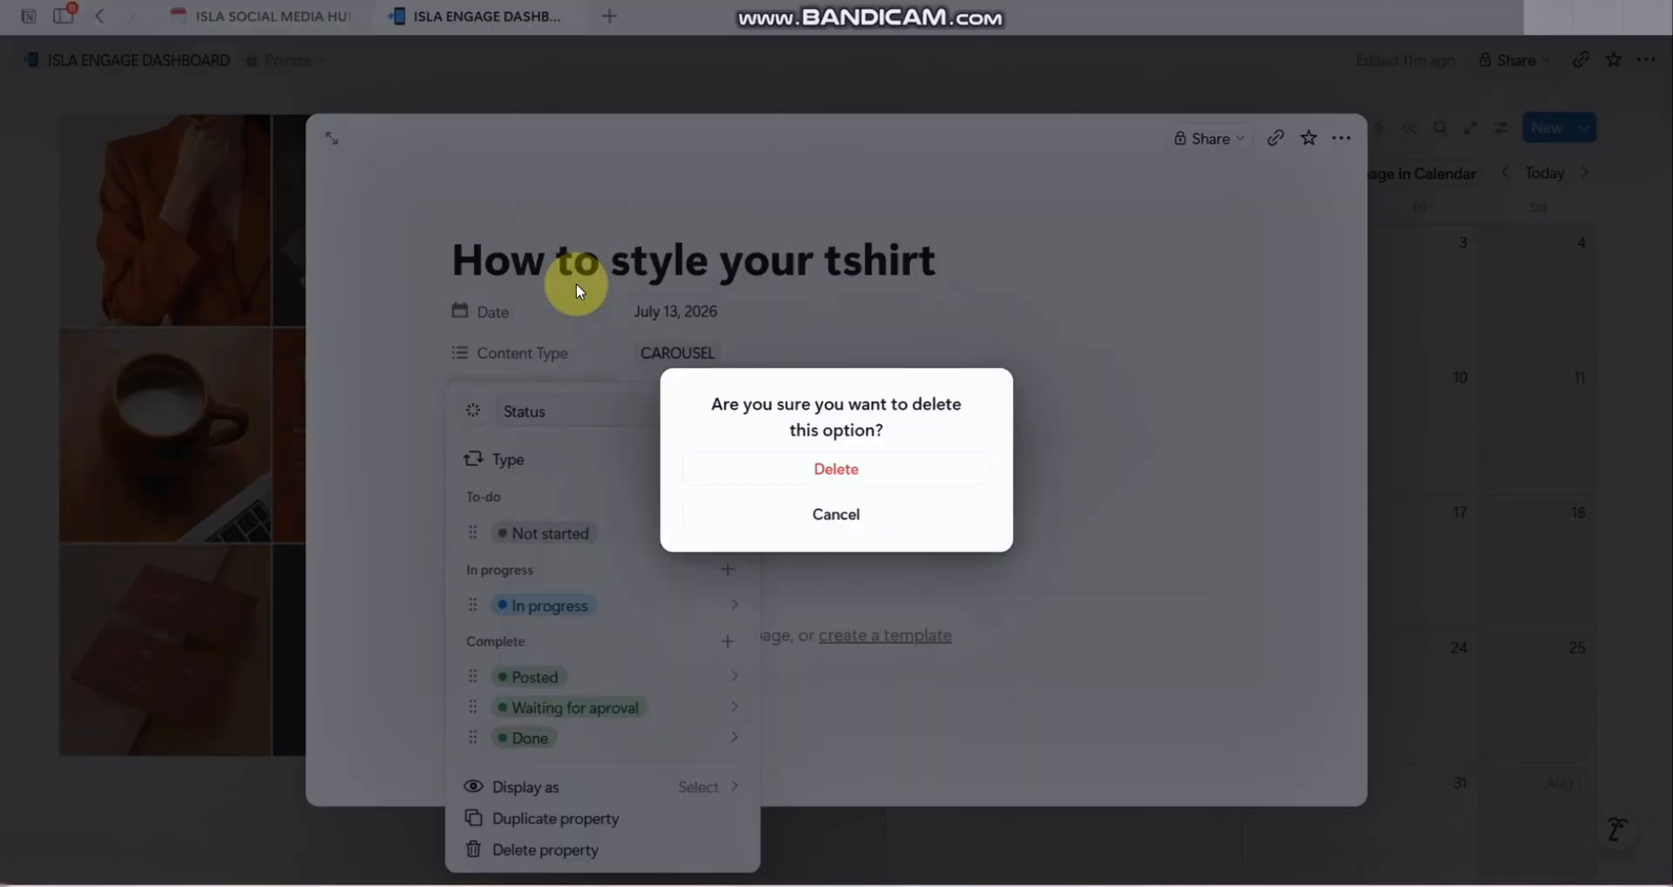
pyautogui.click(804, 475)
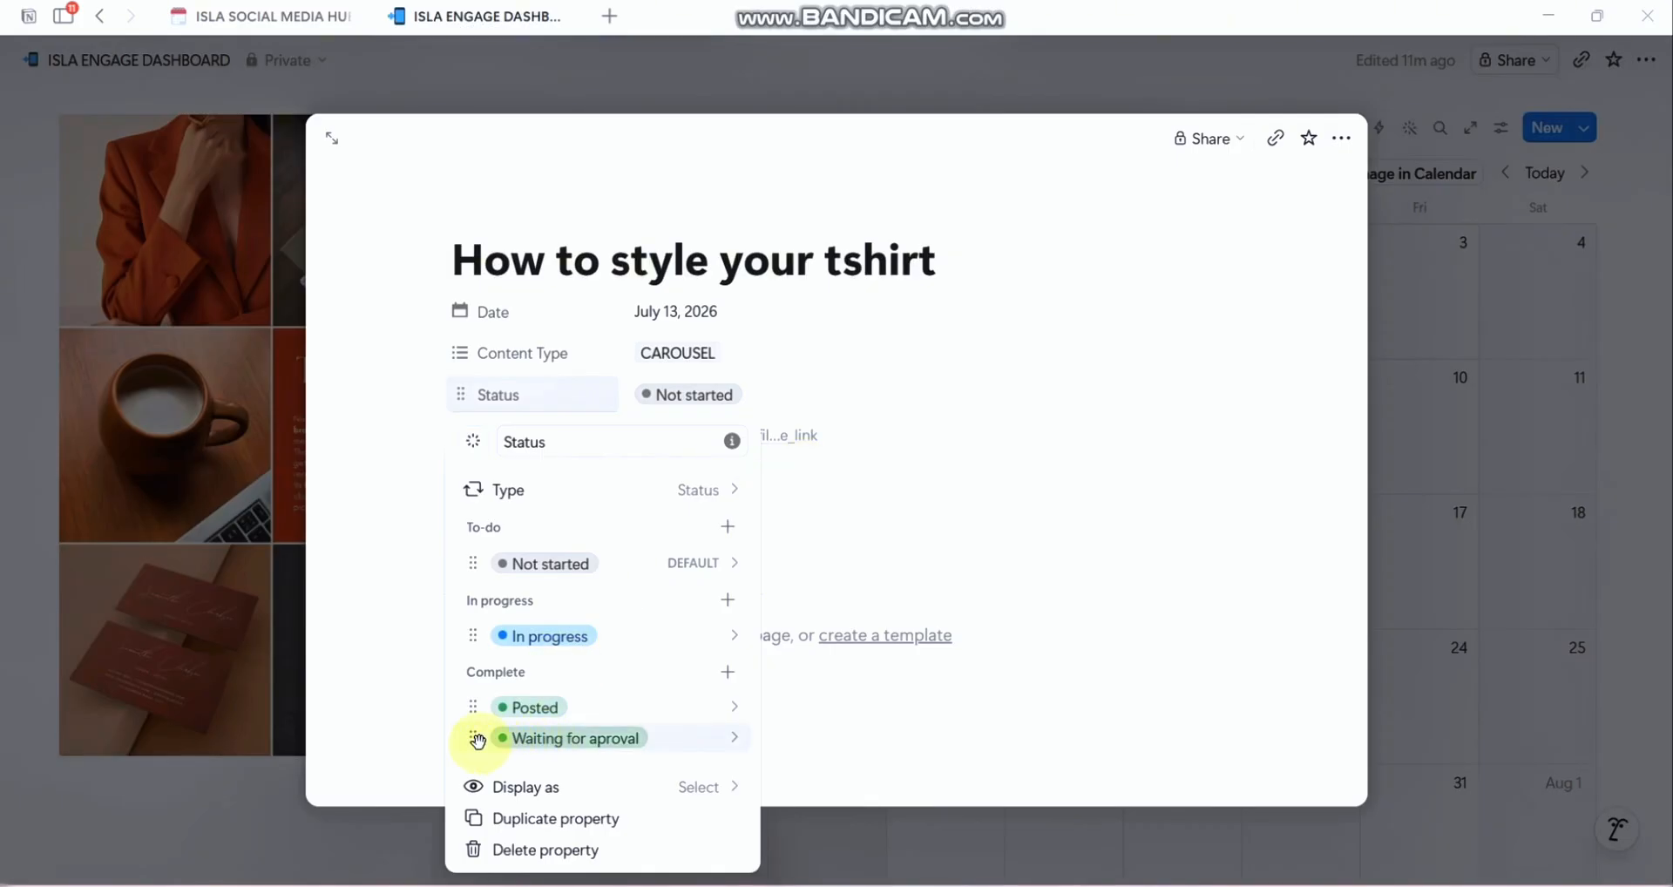
# Step: Move the "Waiting for aproval" option above Posted, set its color to orange and finish editing the Status property
pyautogui.moveTo(478, 739); pyautogui.dragTo(488, 706)
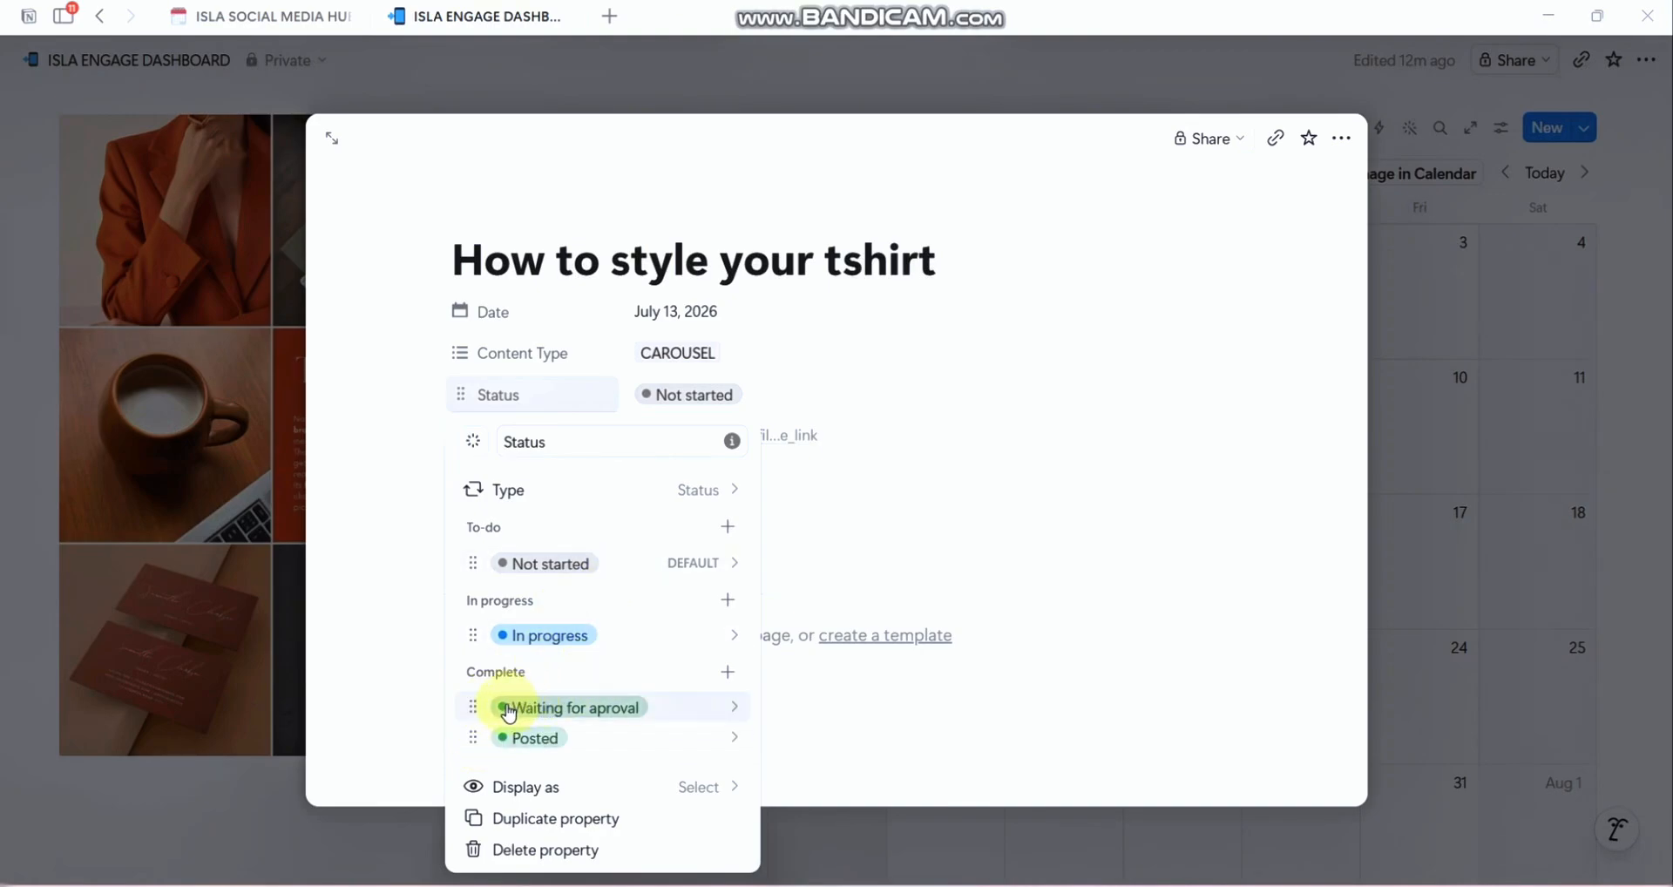
pyautogui.click(546, 715)
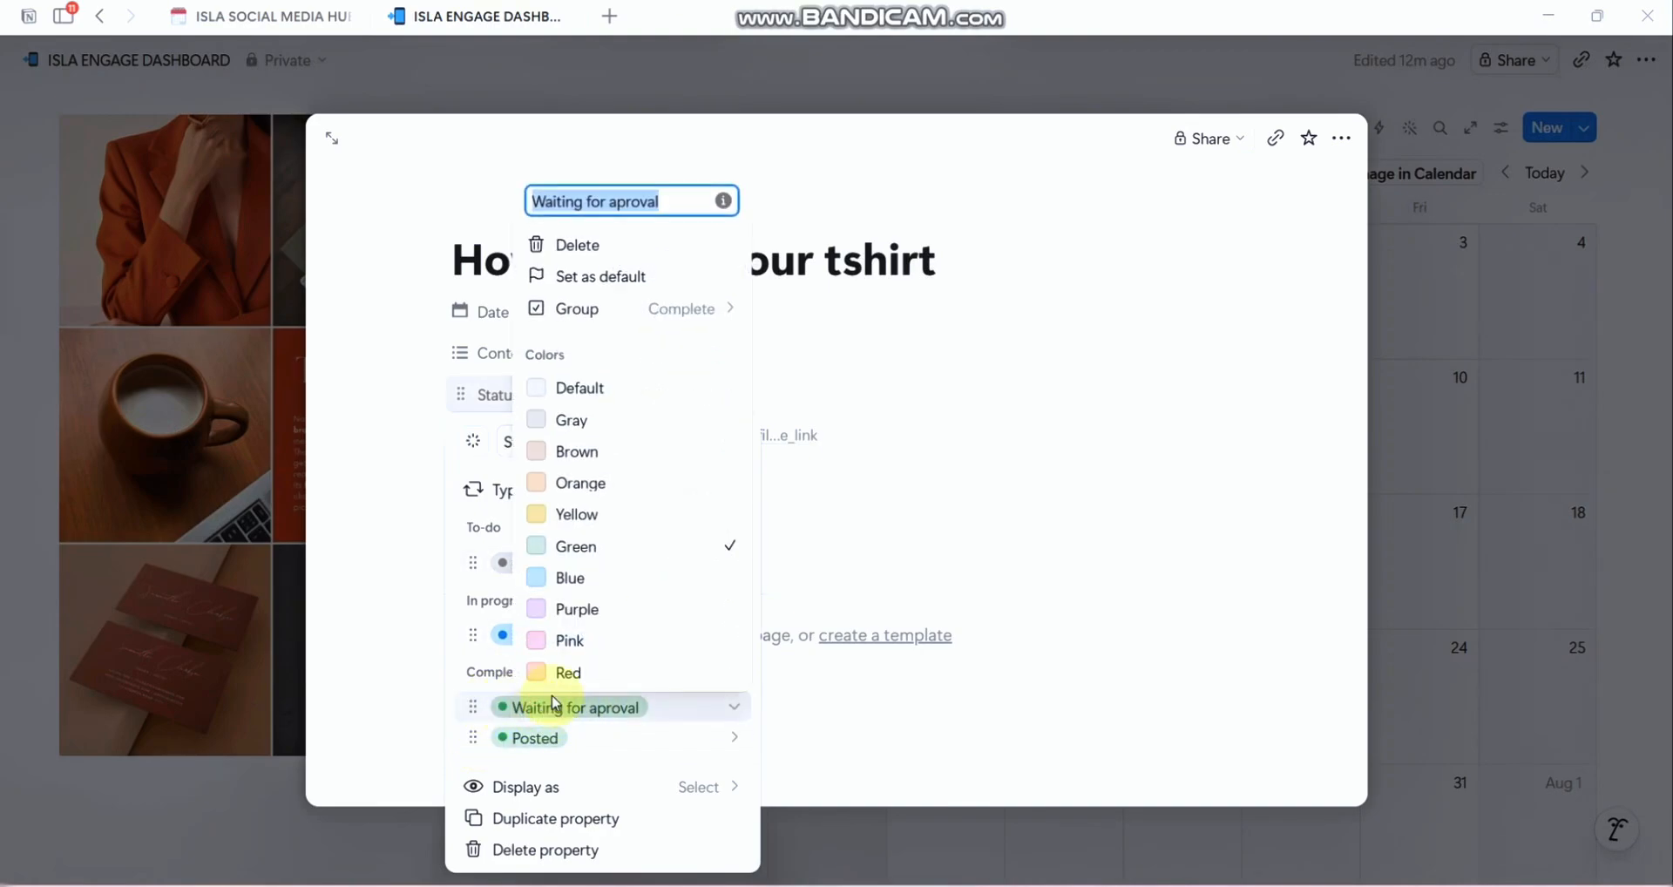
pyautogui.click(607, 484)
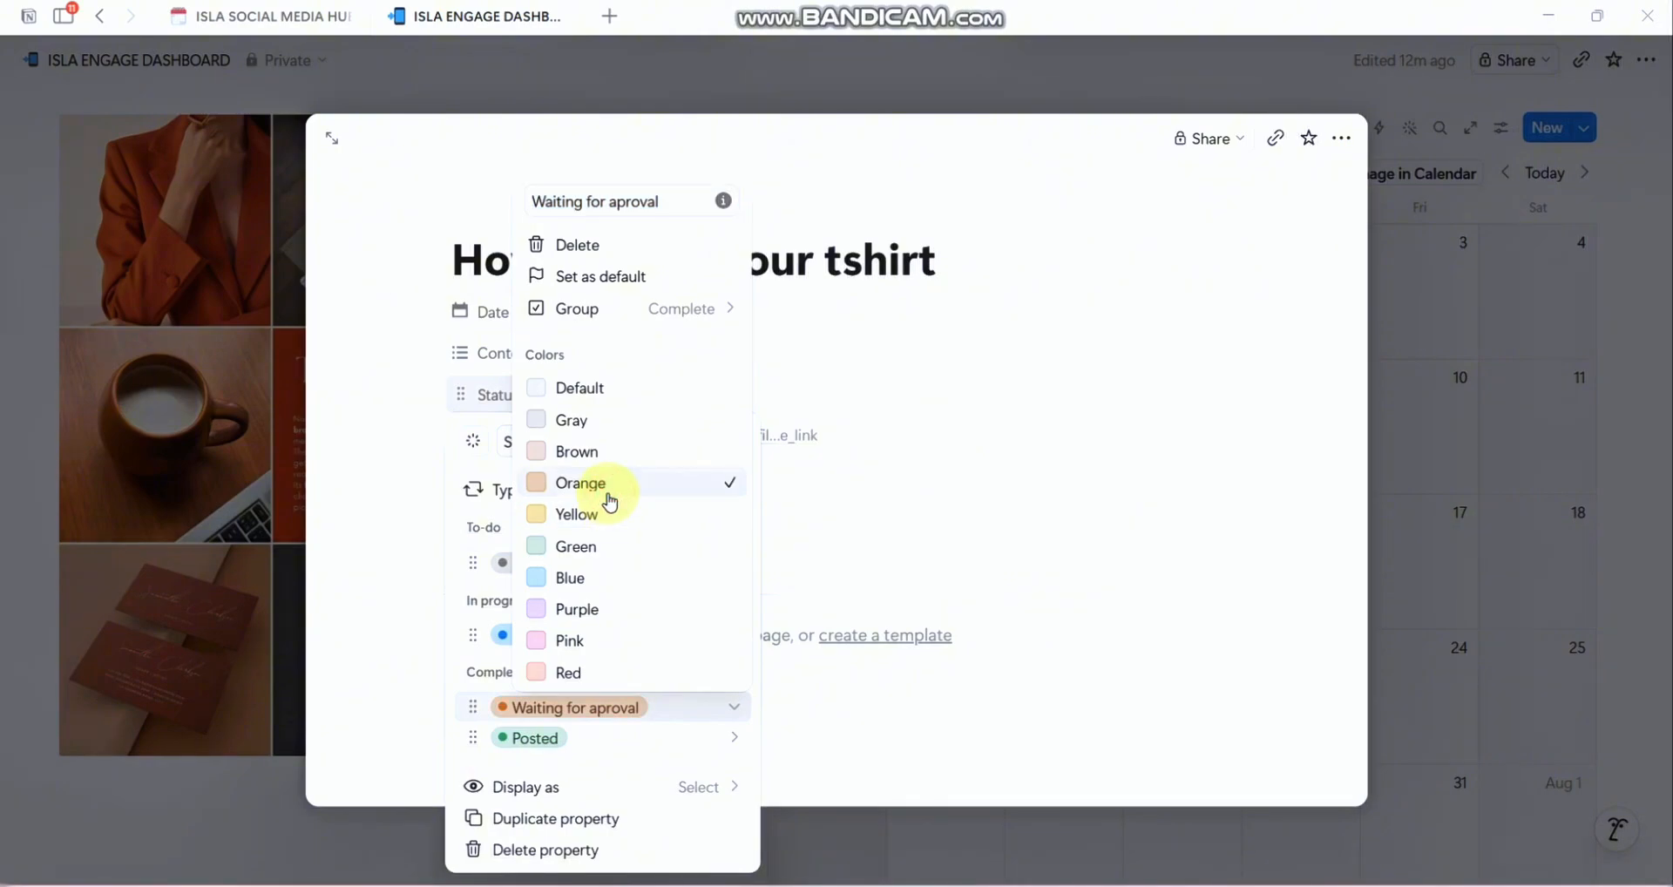
pyautogui.click(1023, 619)
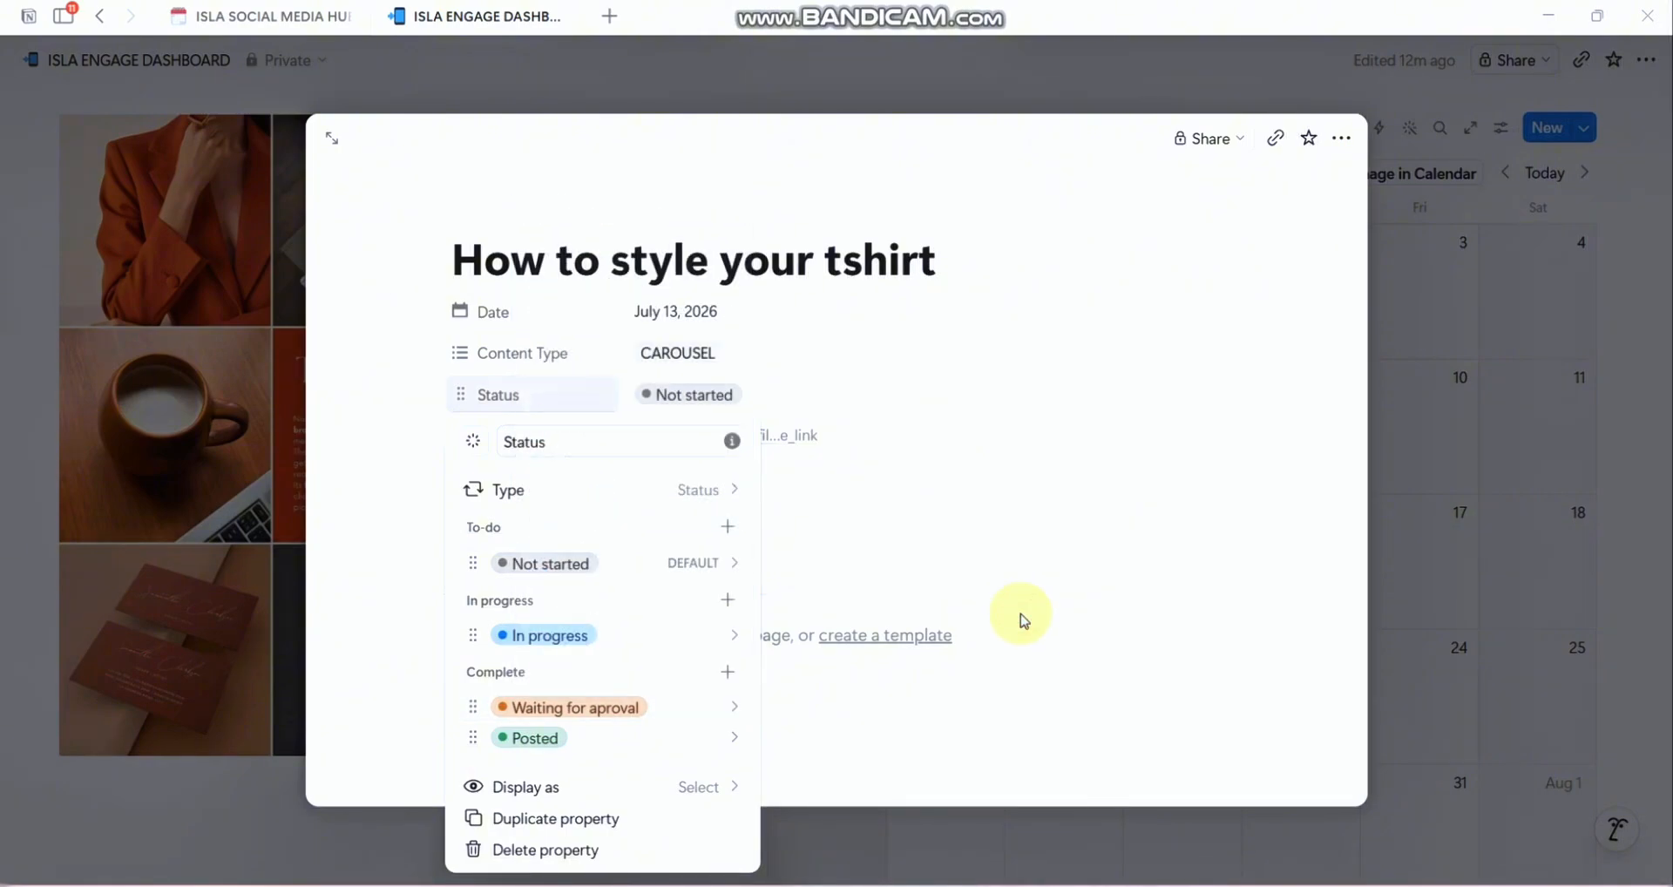
pyautogui.click(890, 516)
# Step: Switch the tshirt post's Status to Not started, to In progress, and finally to Waiting for aproval
pyautogui.click(667, 397)
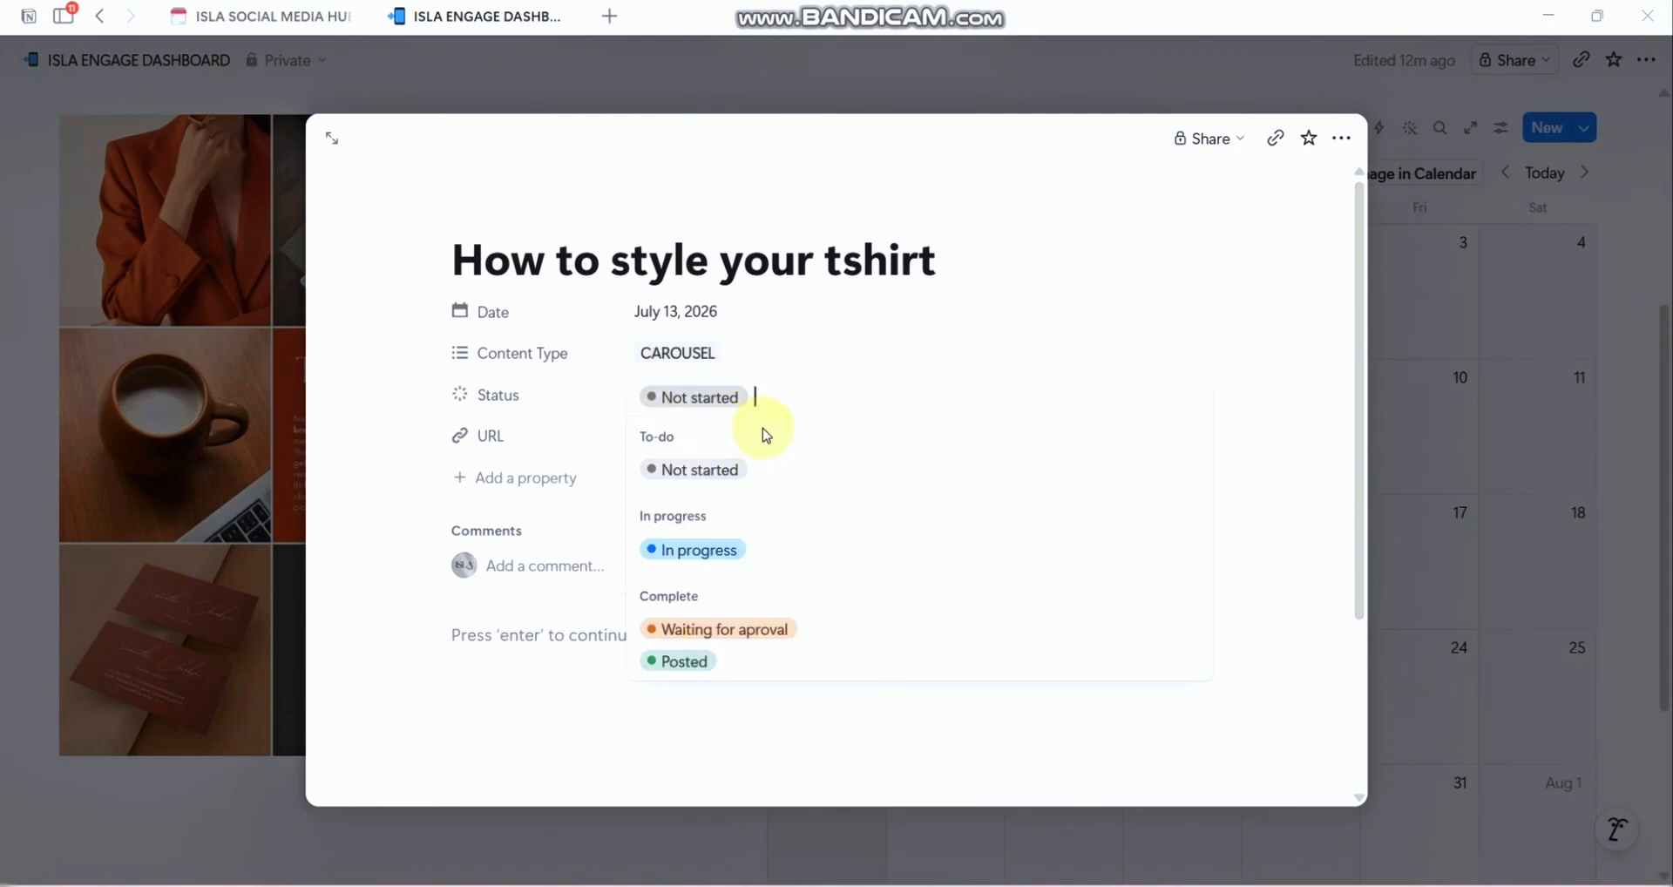
pyautogui.click(712, 469)
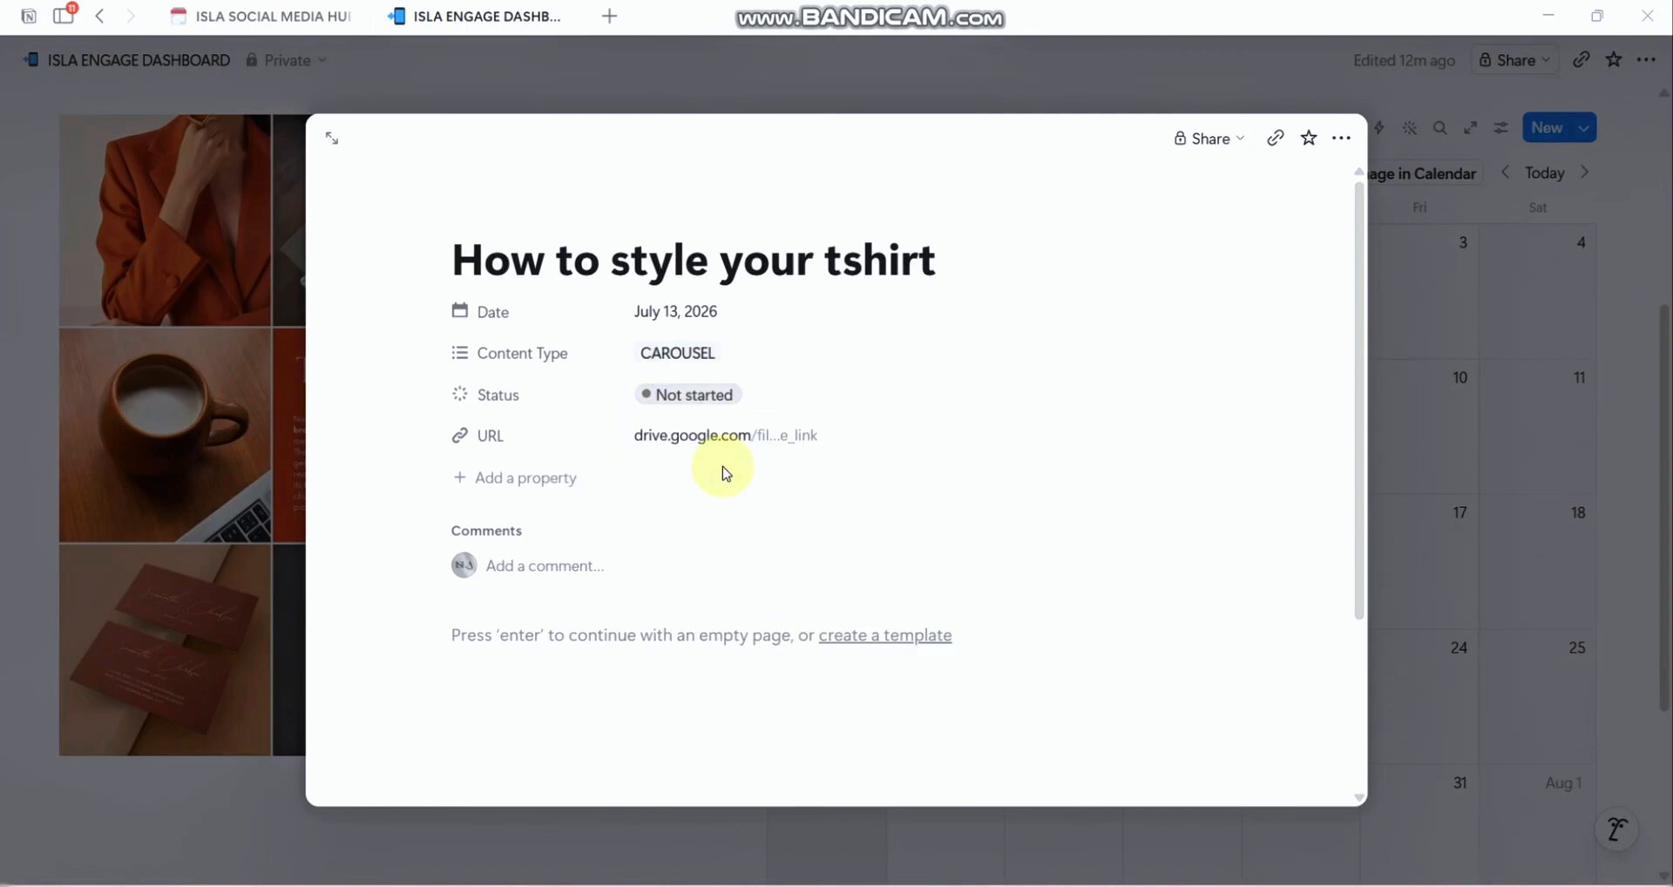
pyautogui.click(722, 399)
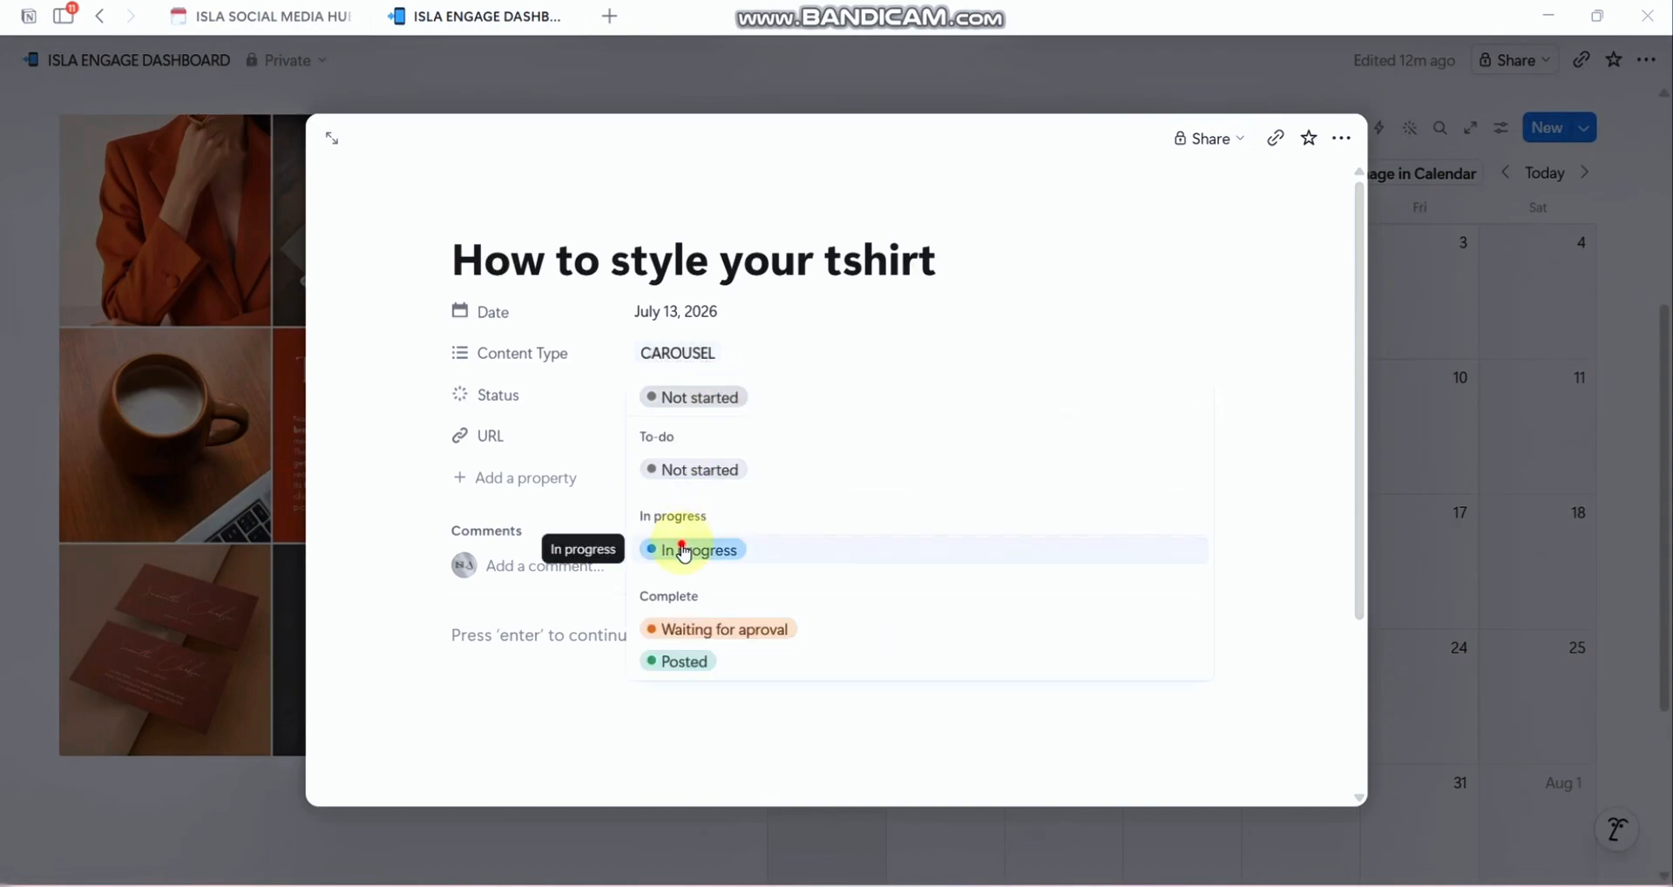
pyautogui.click(684, 549)
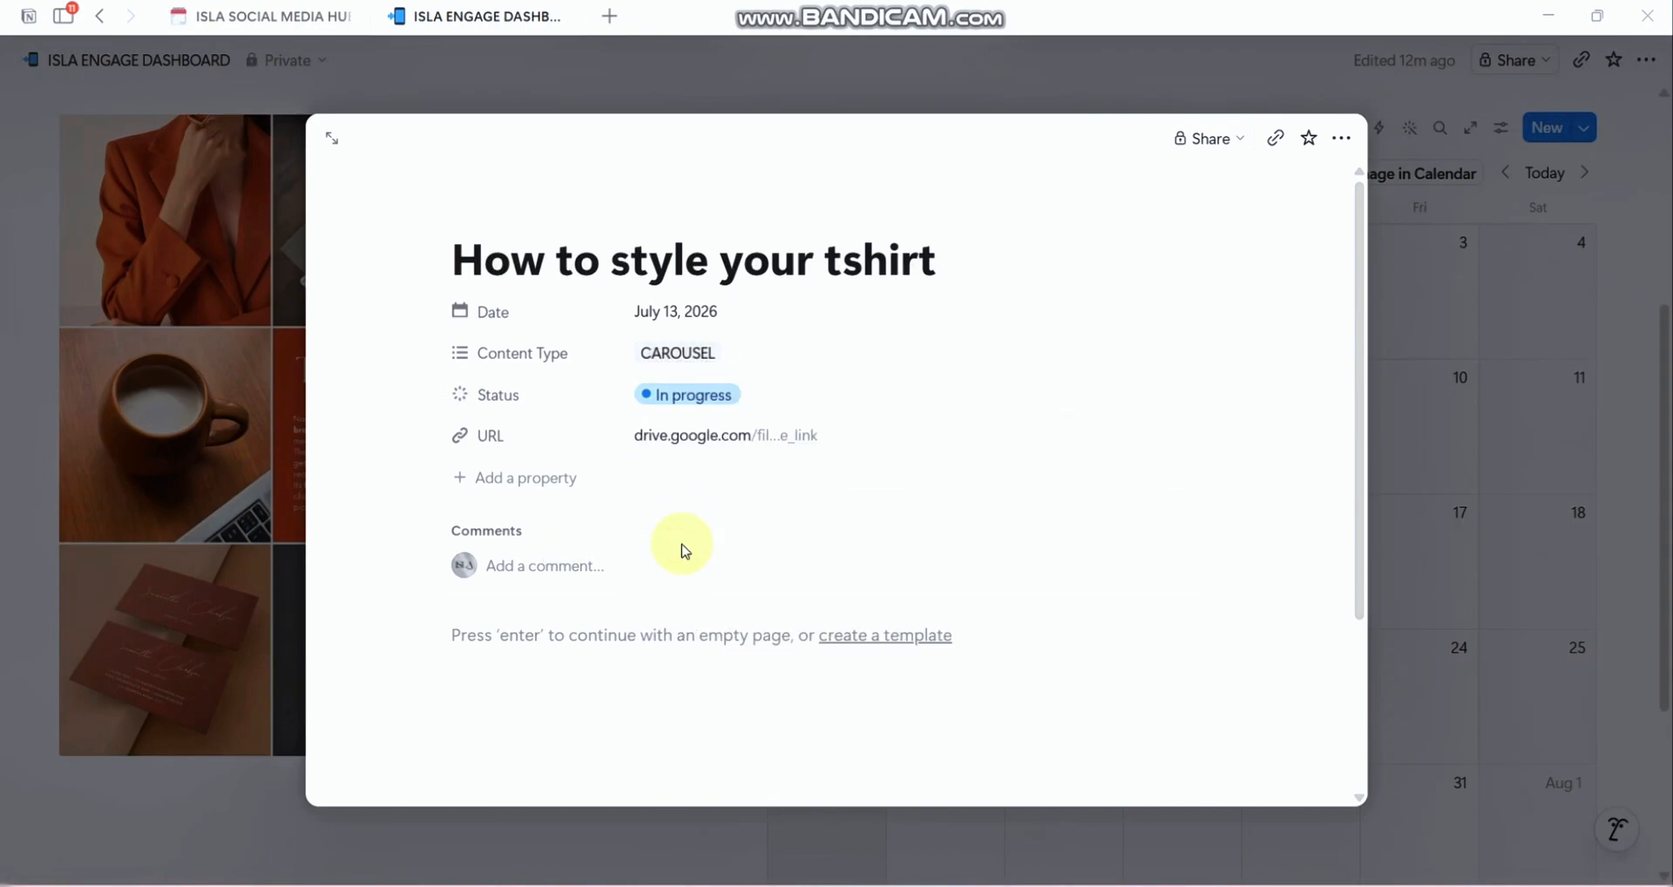
pyautogui.click(709, 396)
pyautogui.click(705, 629)
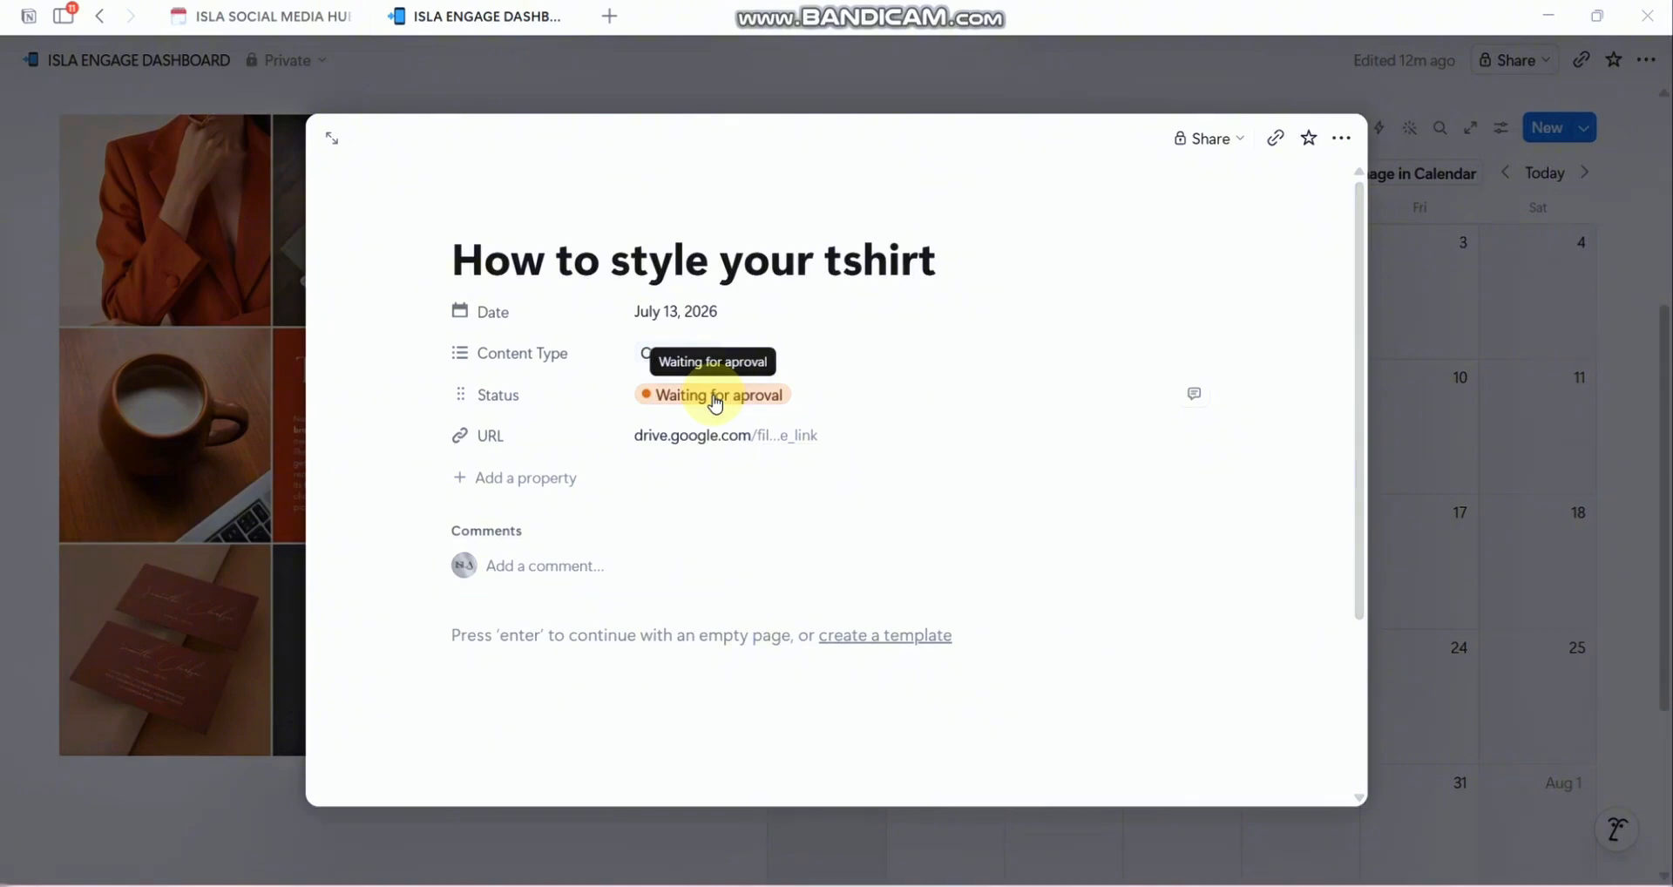
pyautogui.click(568, 478)
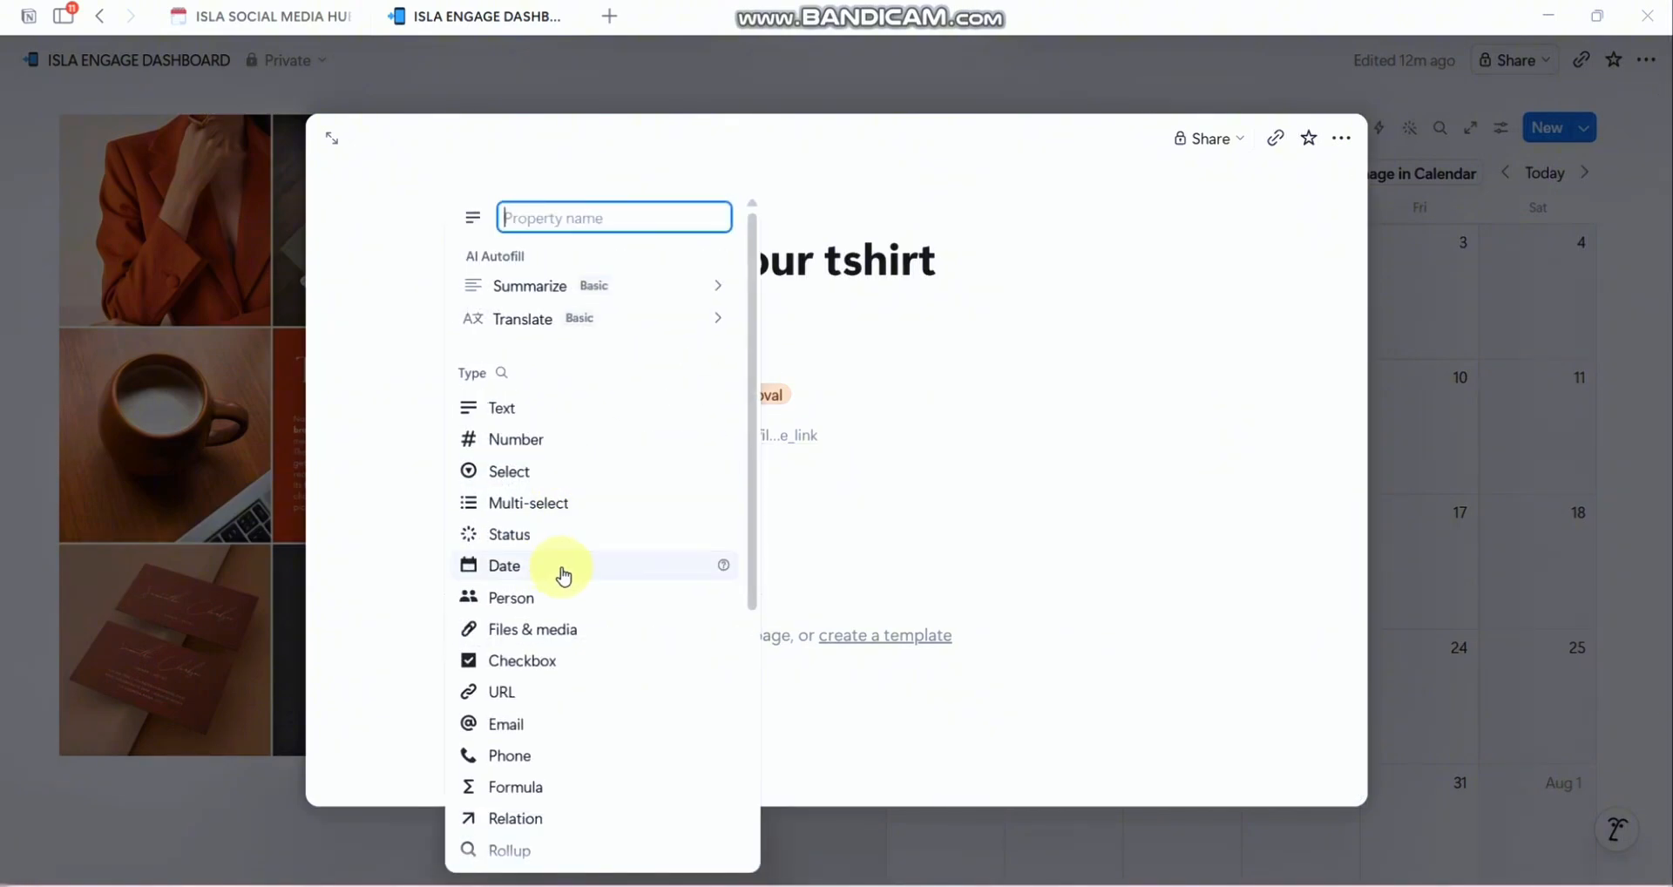
pyautogui.scroll(-3, 563, 576)
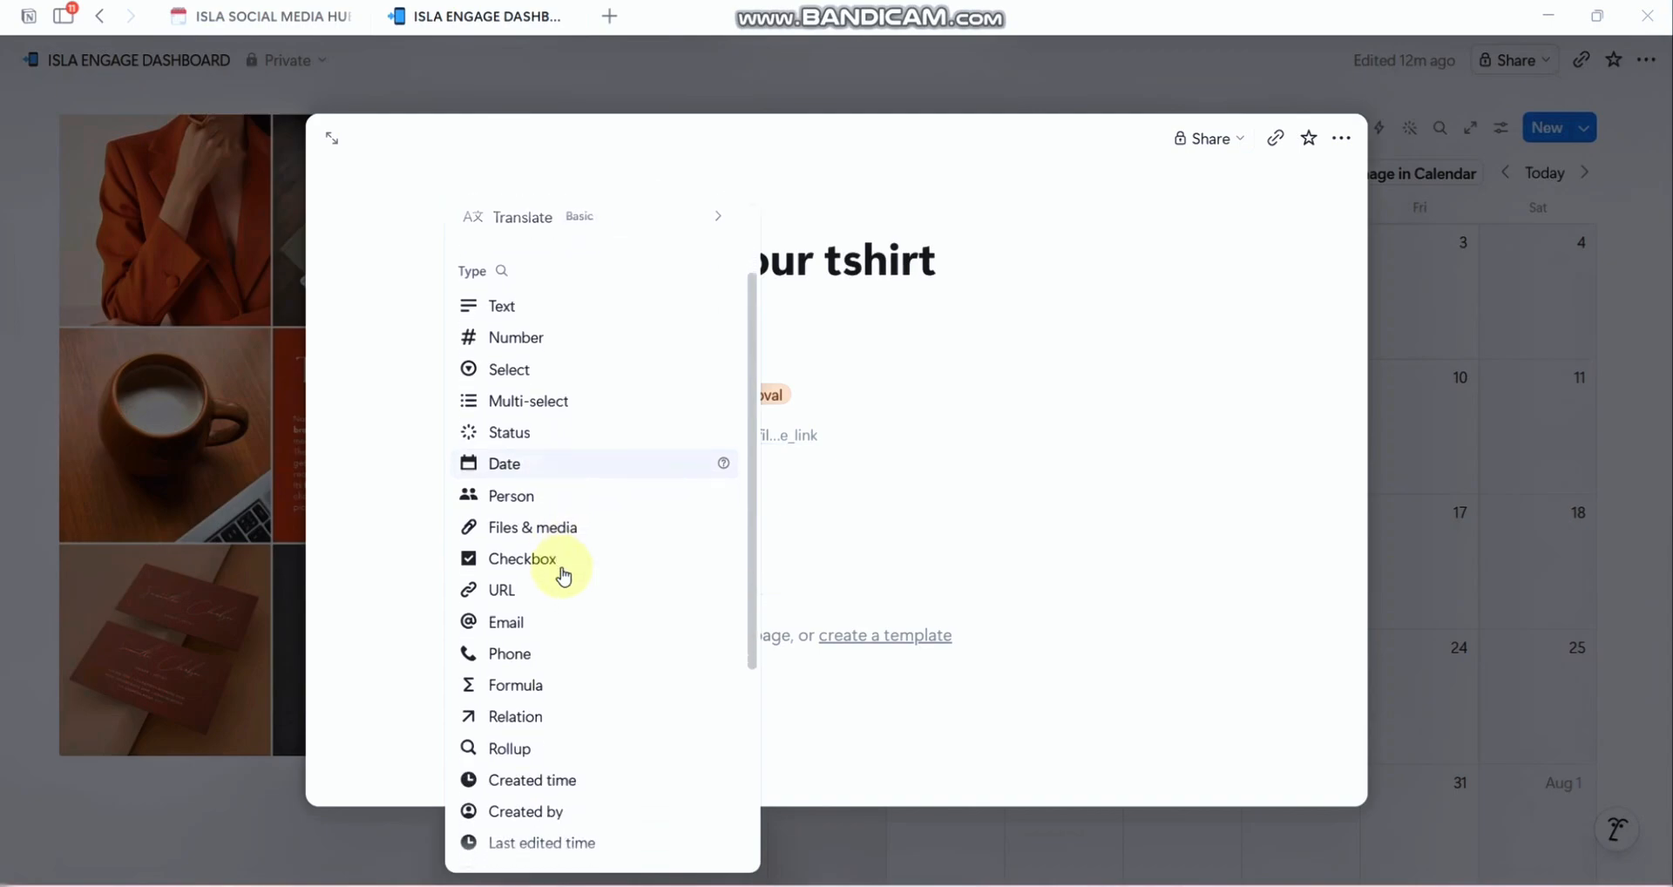
pyautogui.click(1038, 533)
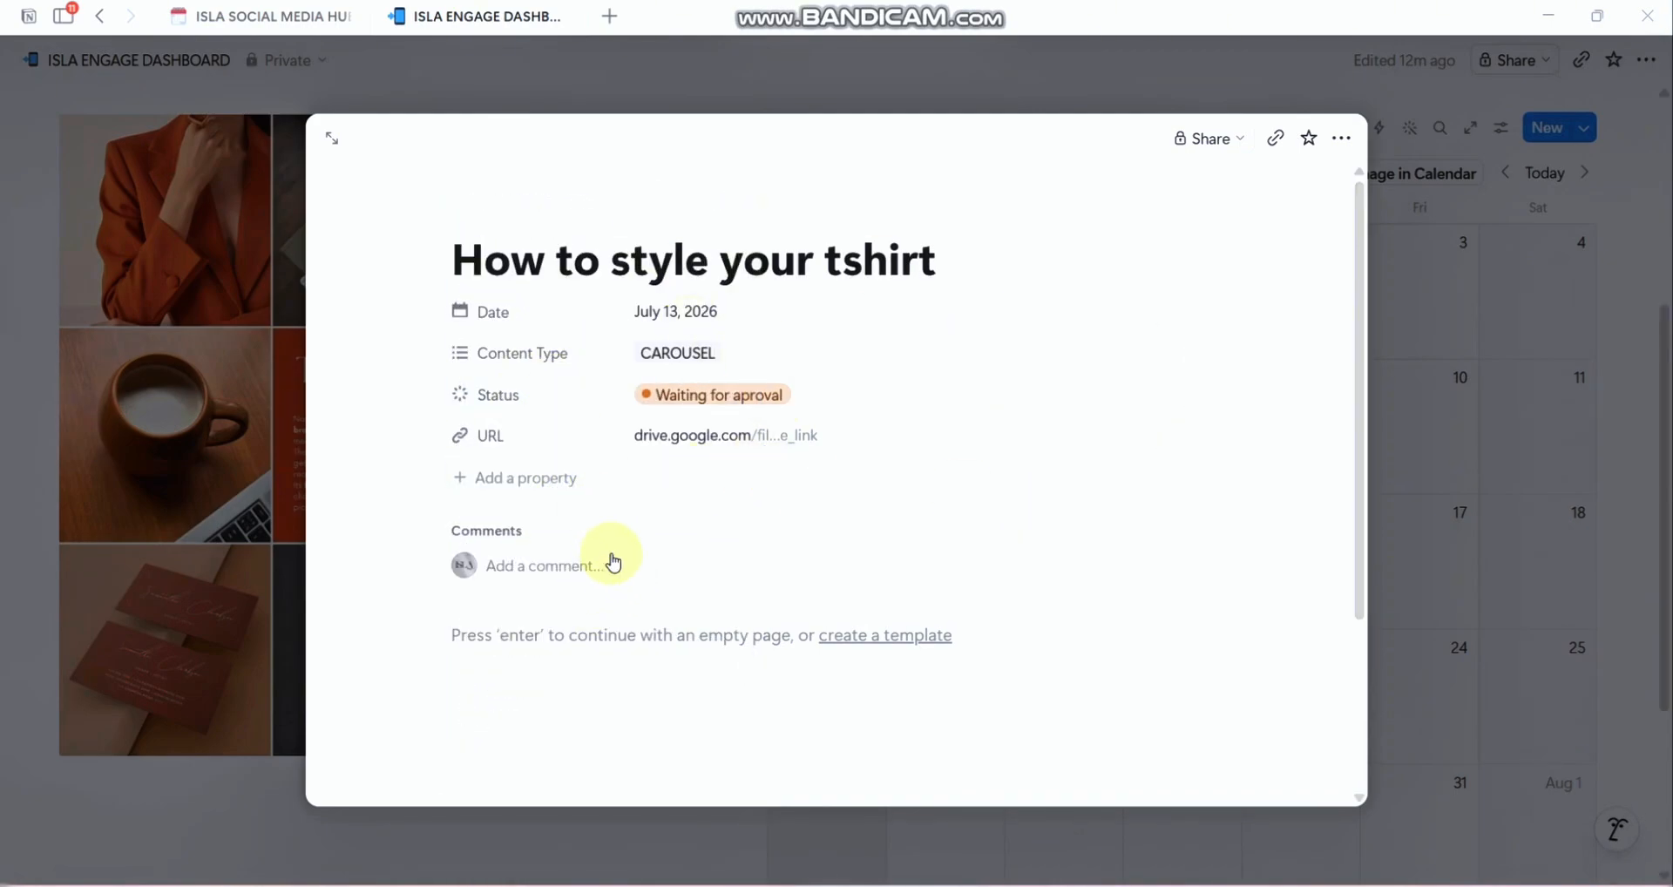
# Step: Draft the comment "This is supposed to be as detailed as possible." on the tshirt post
pyautogui.click(578, 575)
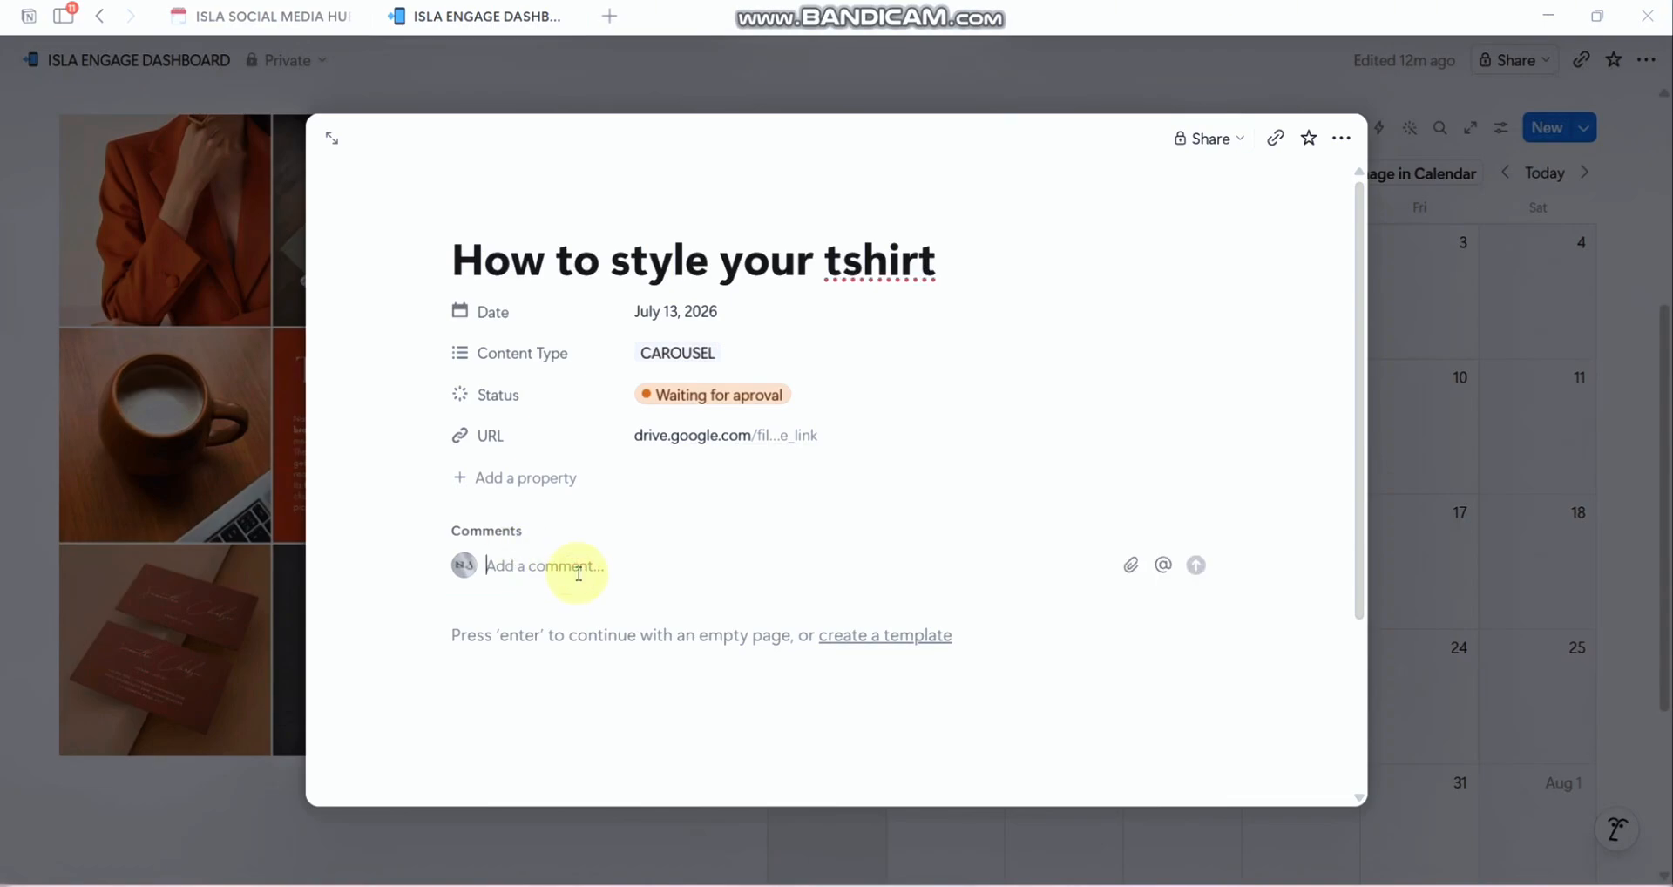
pyautogui.write('This')
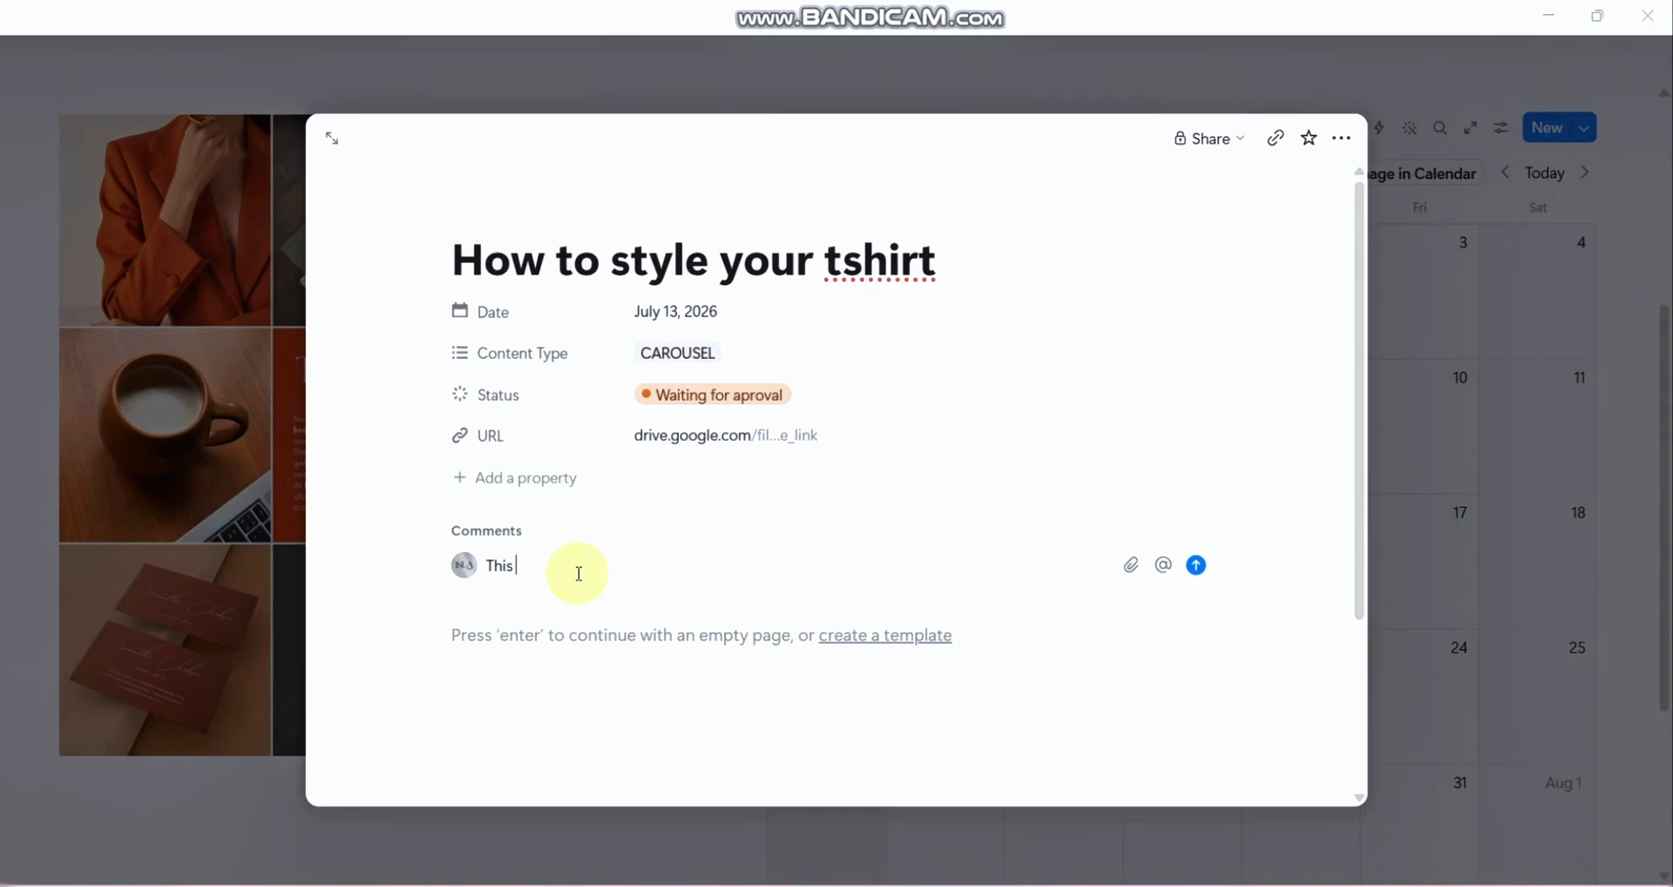
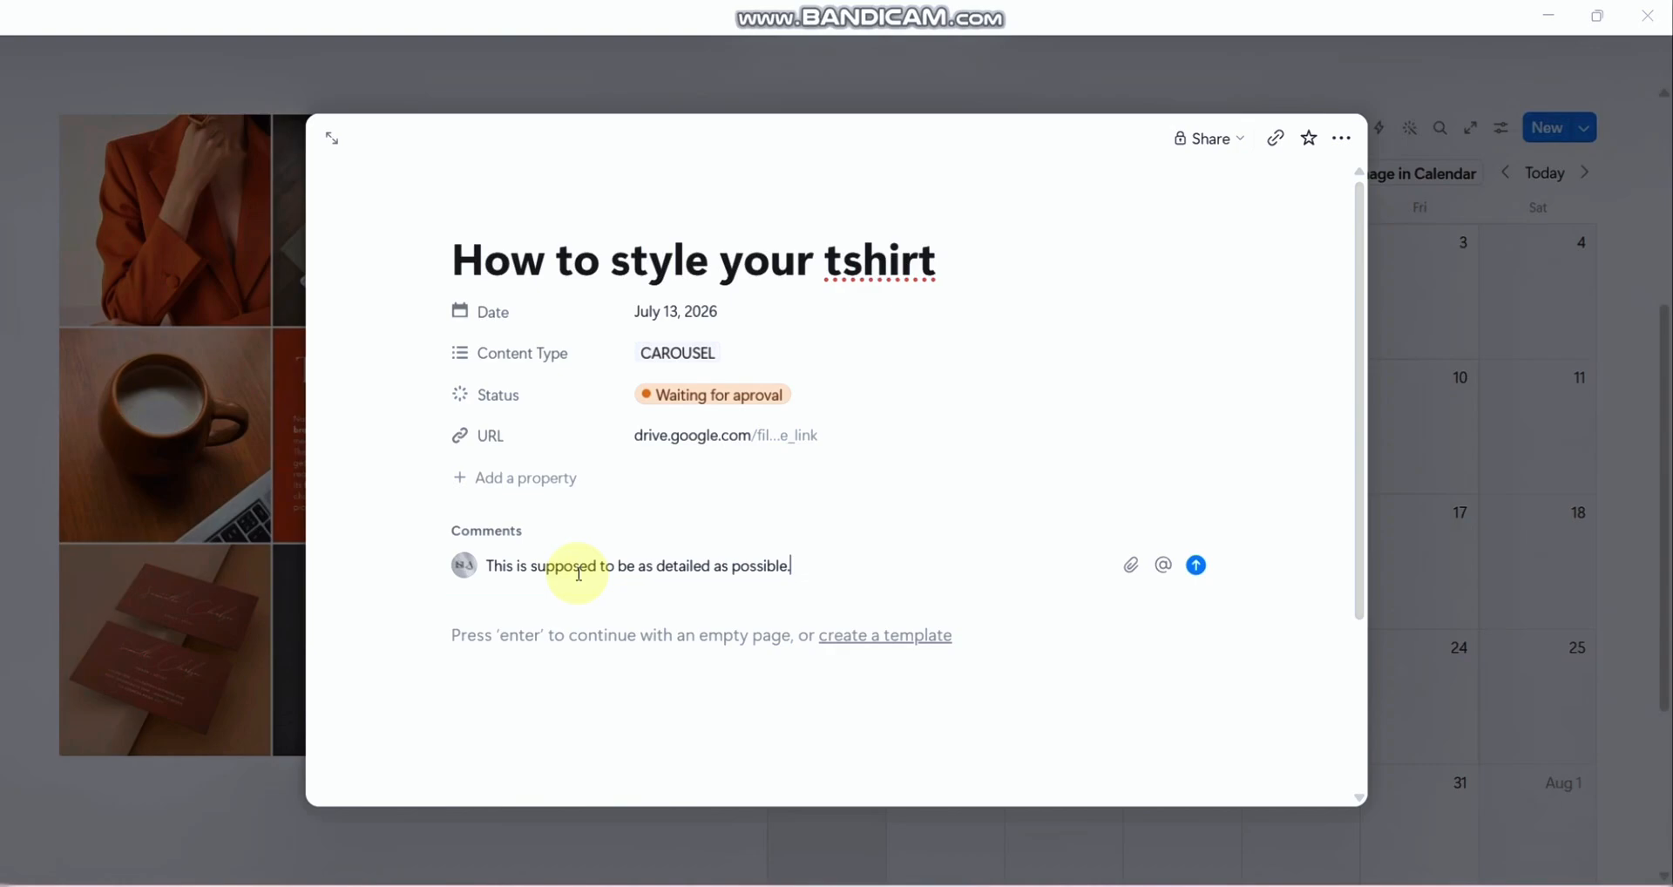
# Step: Write CAPTION in the post's body with "How to style your tshirt in three different ways" beneath it, followed by blank lines
pyautogui.click(674, 655)
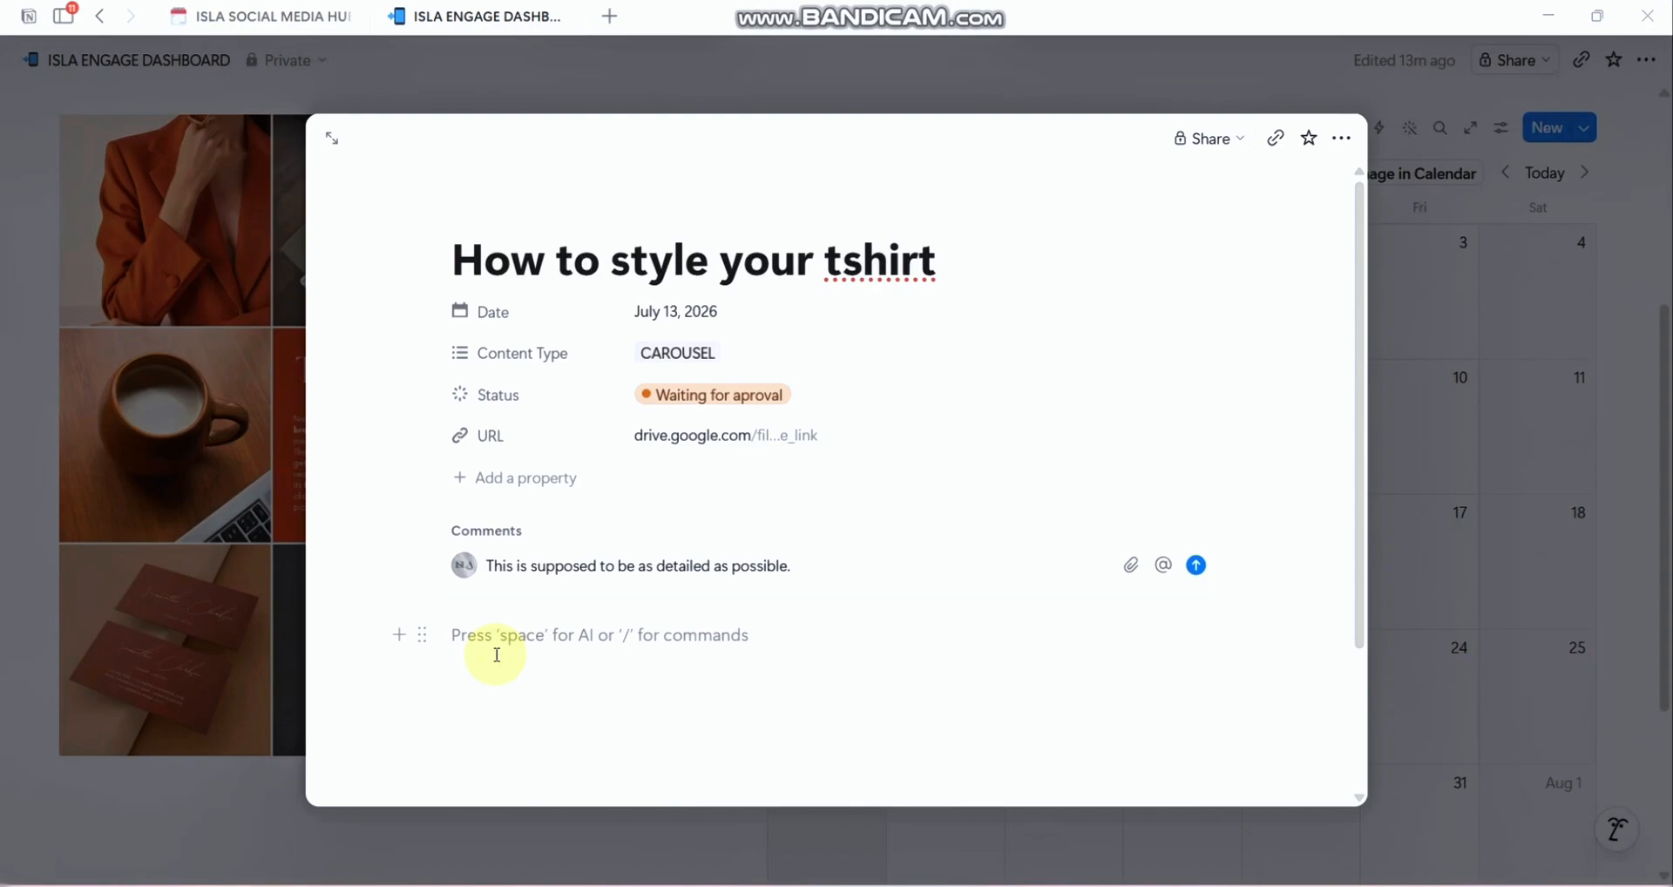
pyautogui.write('/')
pyautogui.press('BackSpace')
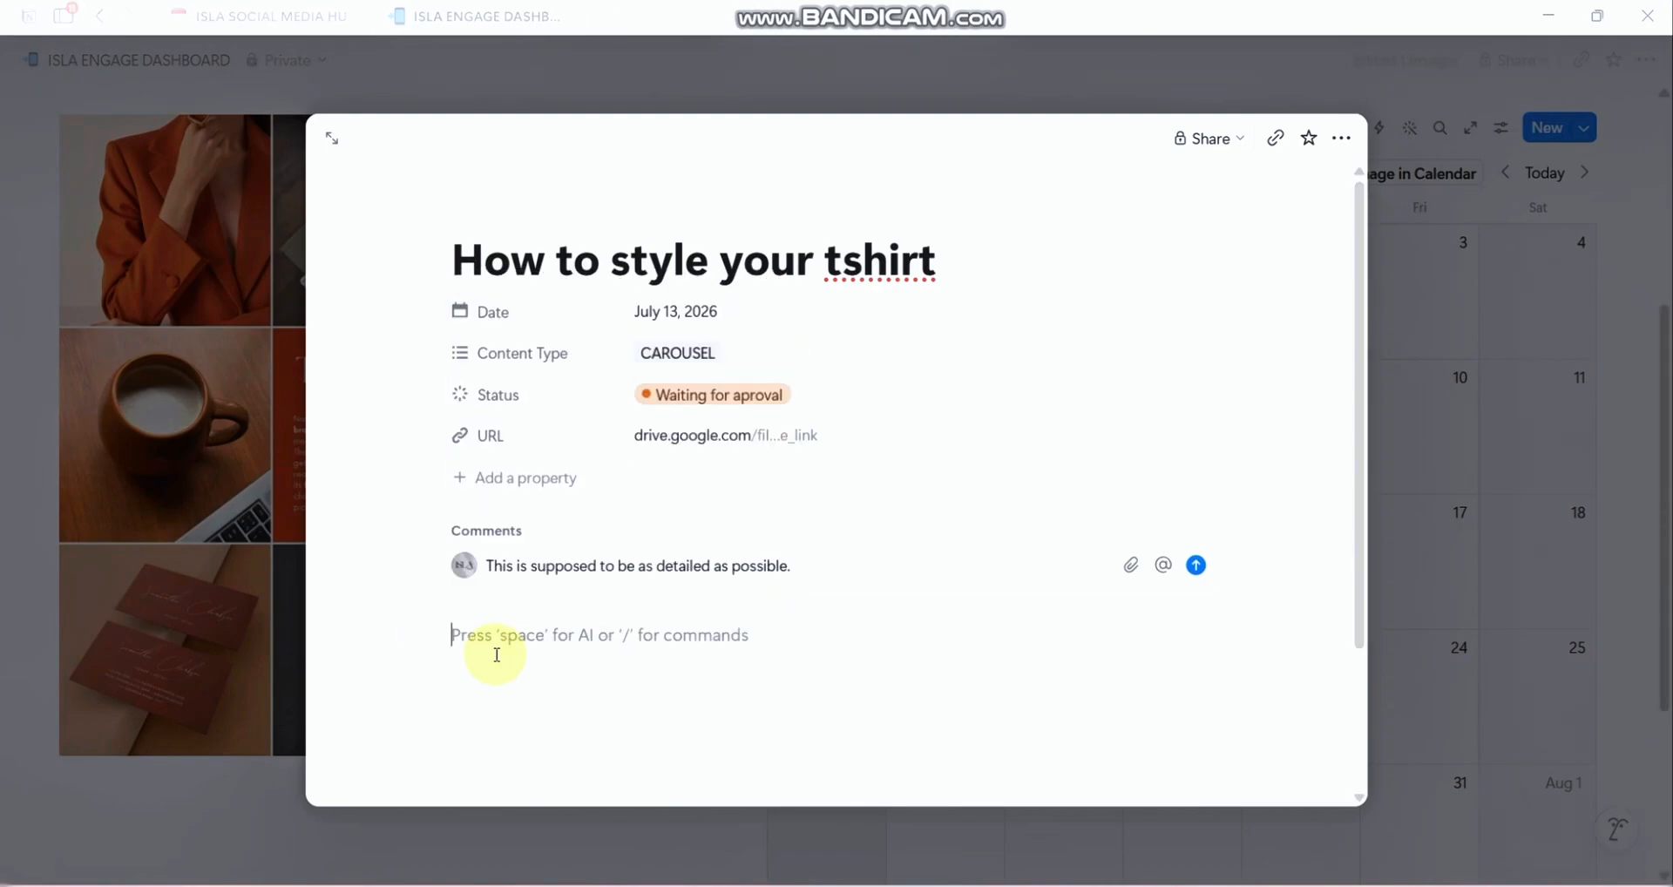
pyautogui.write('CAPTION')
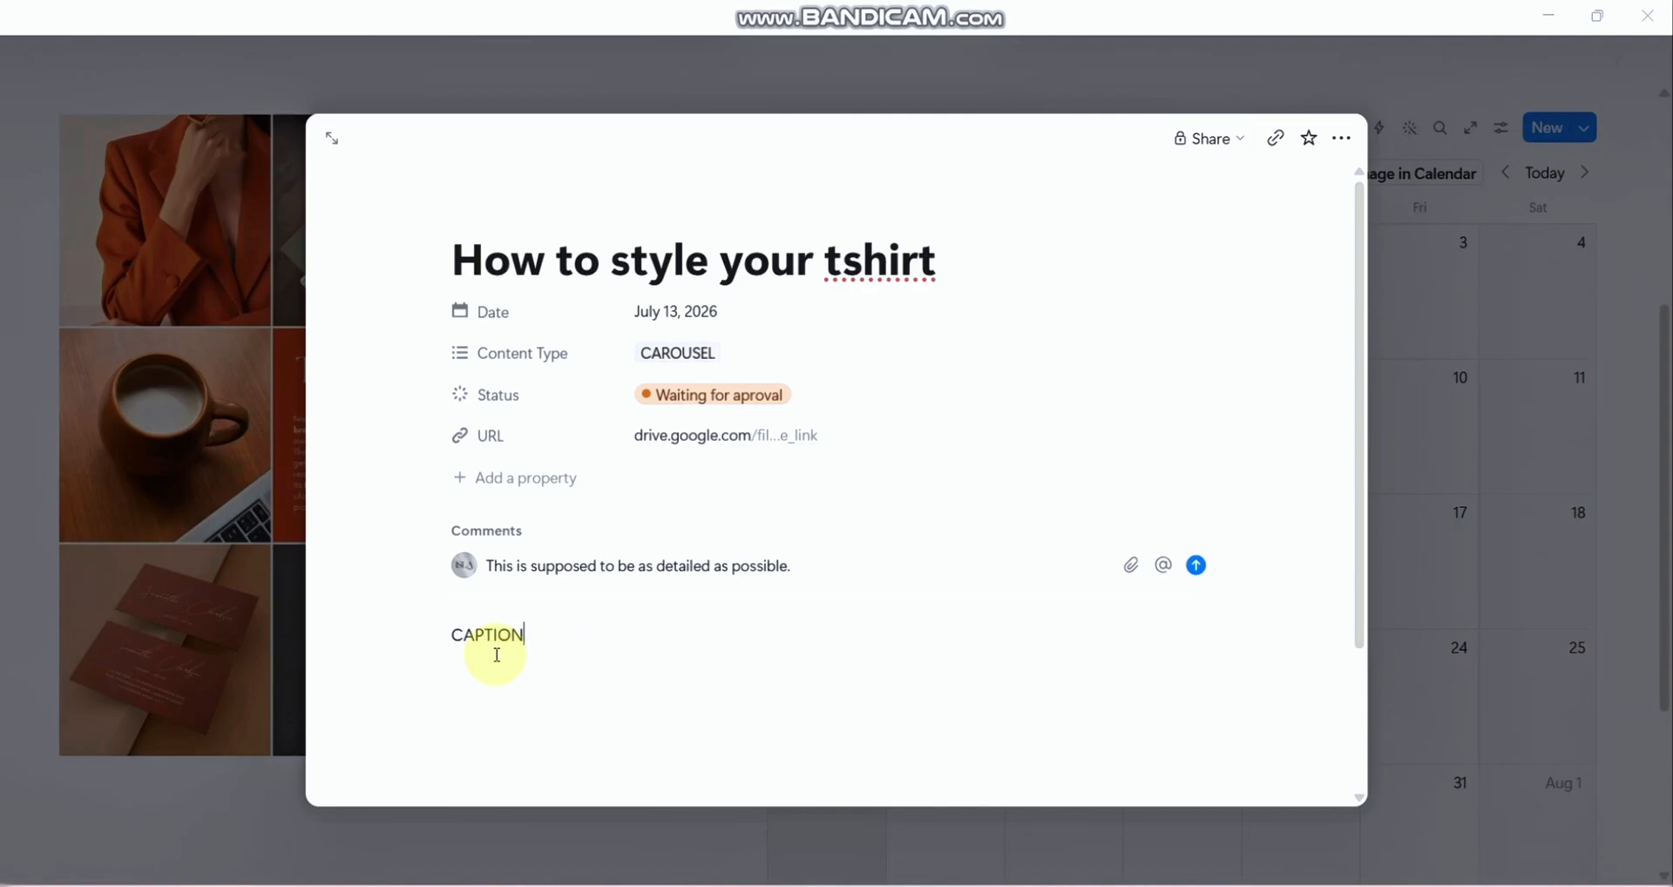
pyautogui.press('Return')
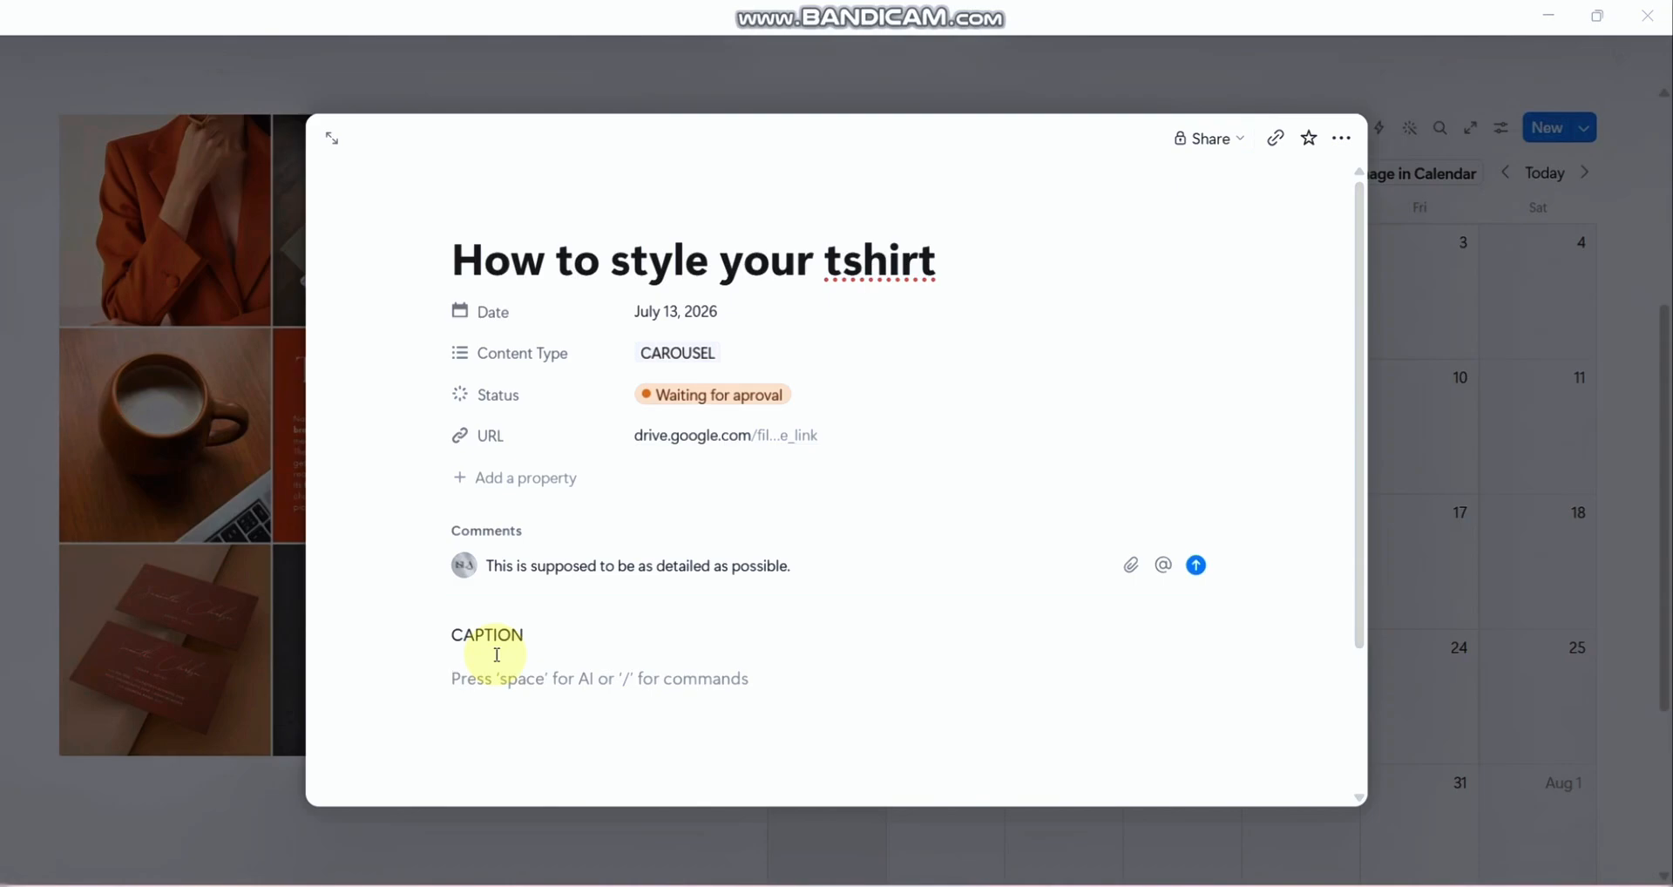
pyautogui.write('H')
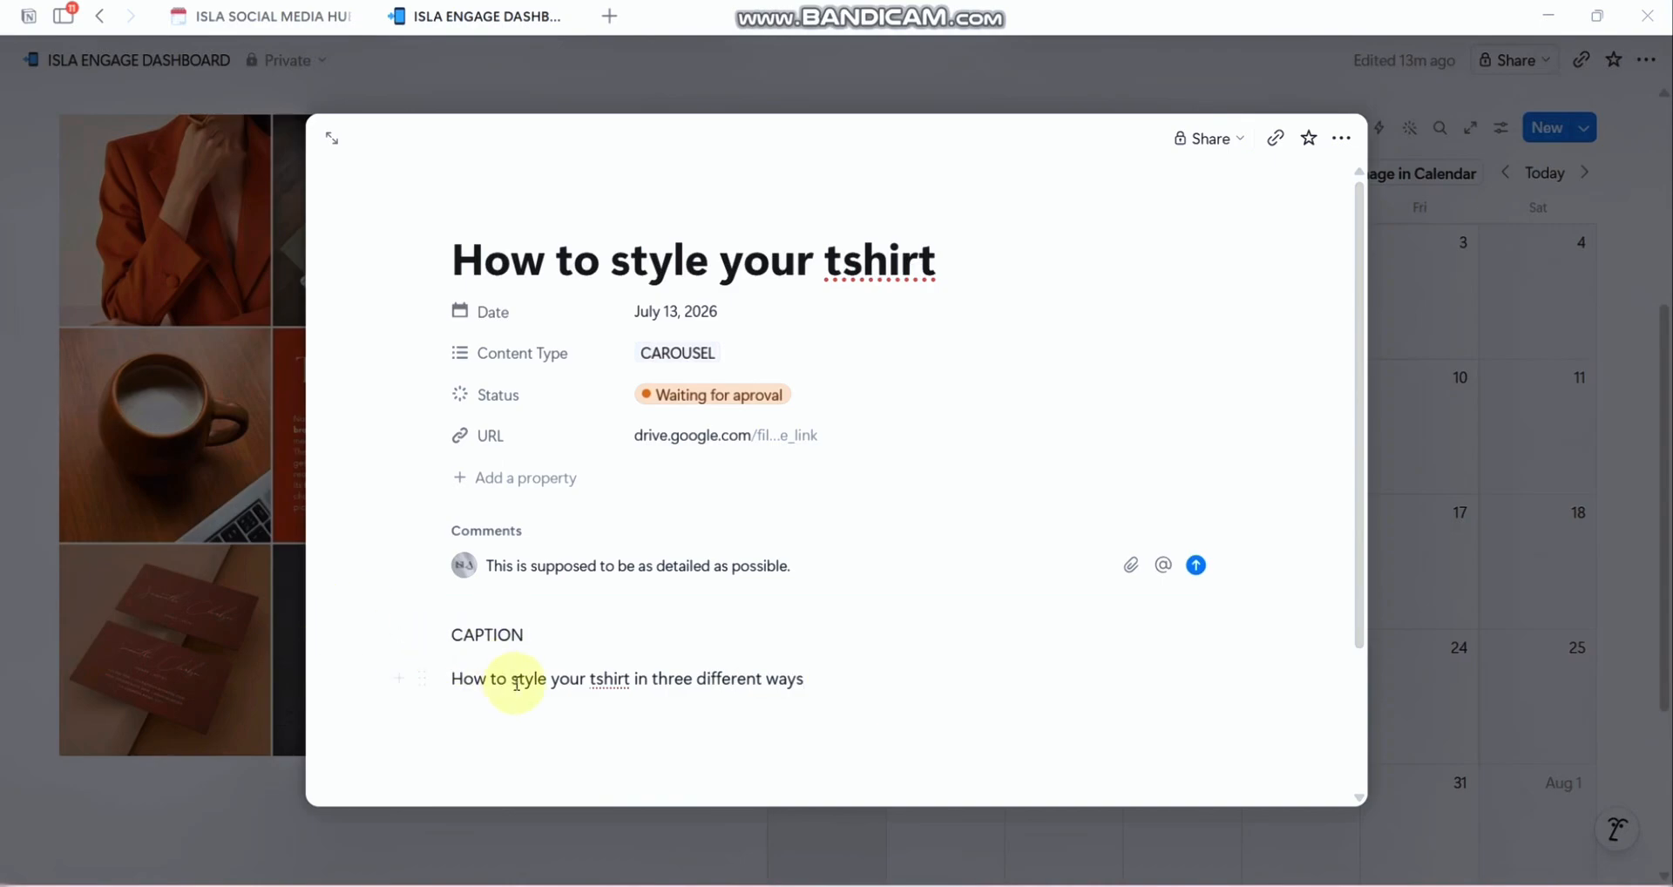
pyautogui.scroll(-2, 514, 679)
pyautogui.press('Return')
pyautogui.press('Return')
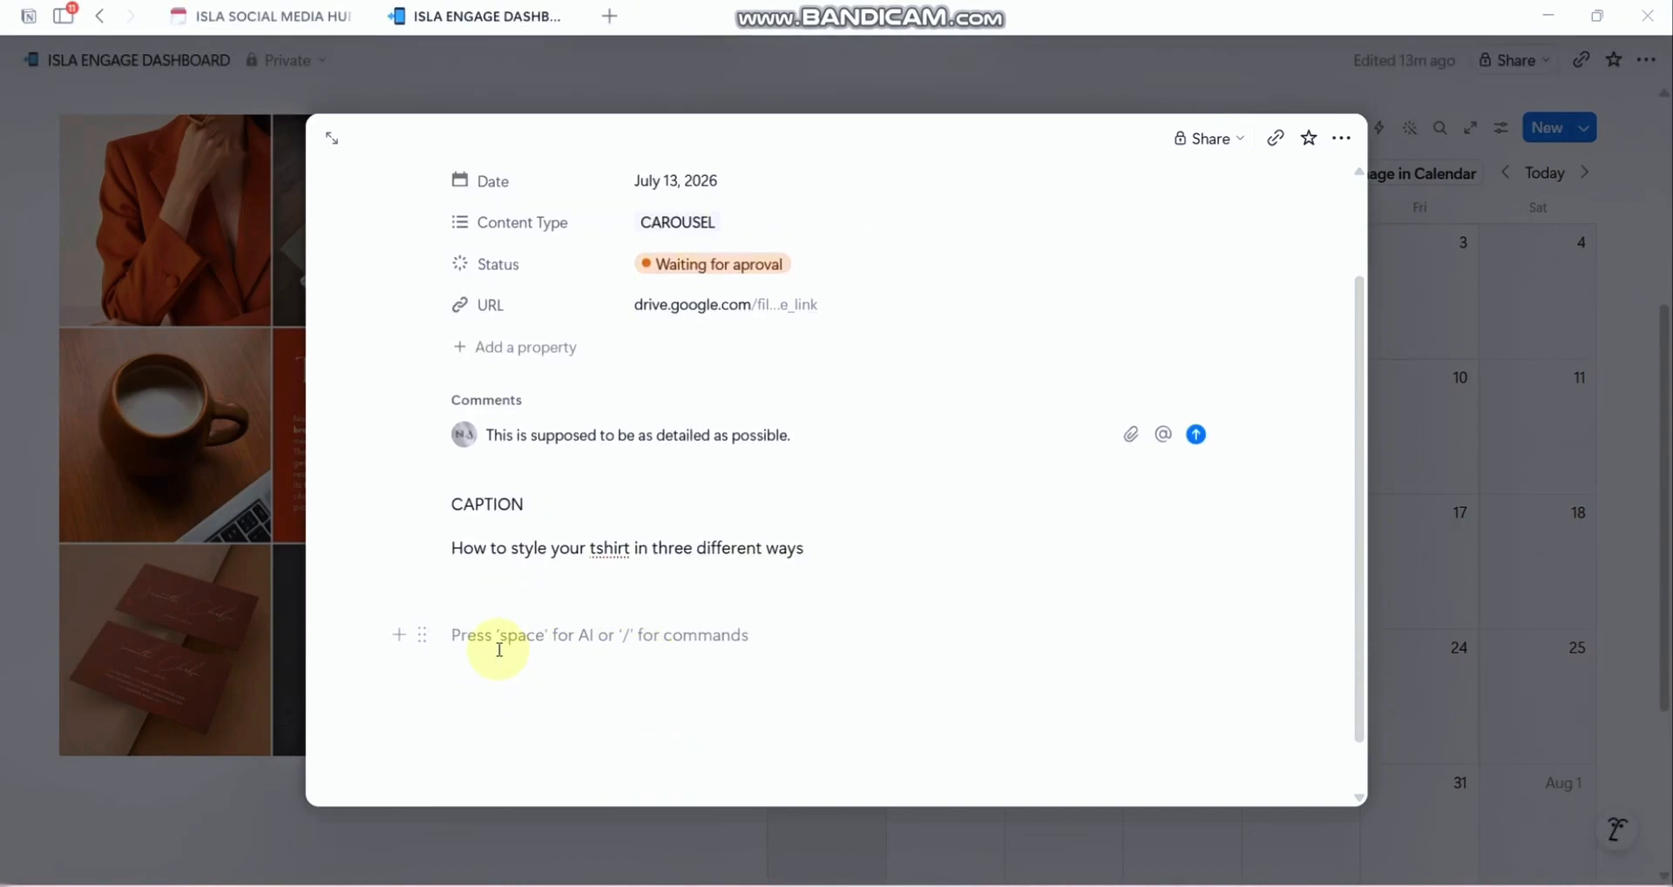
pyautogui.write('/')
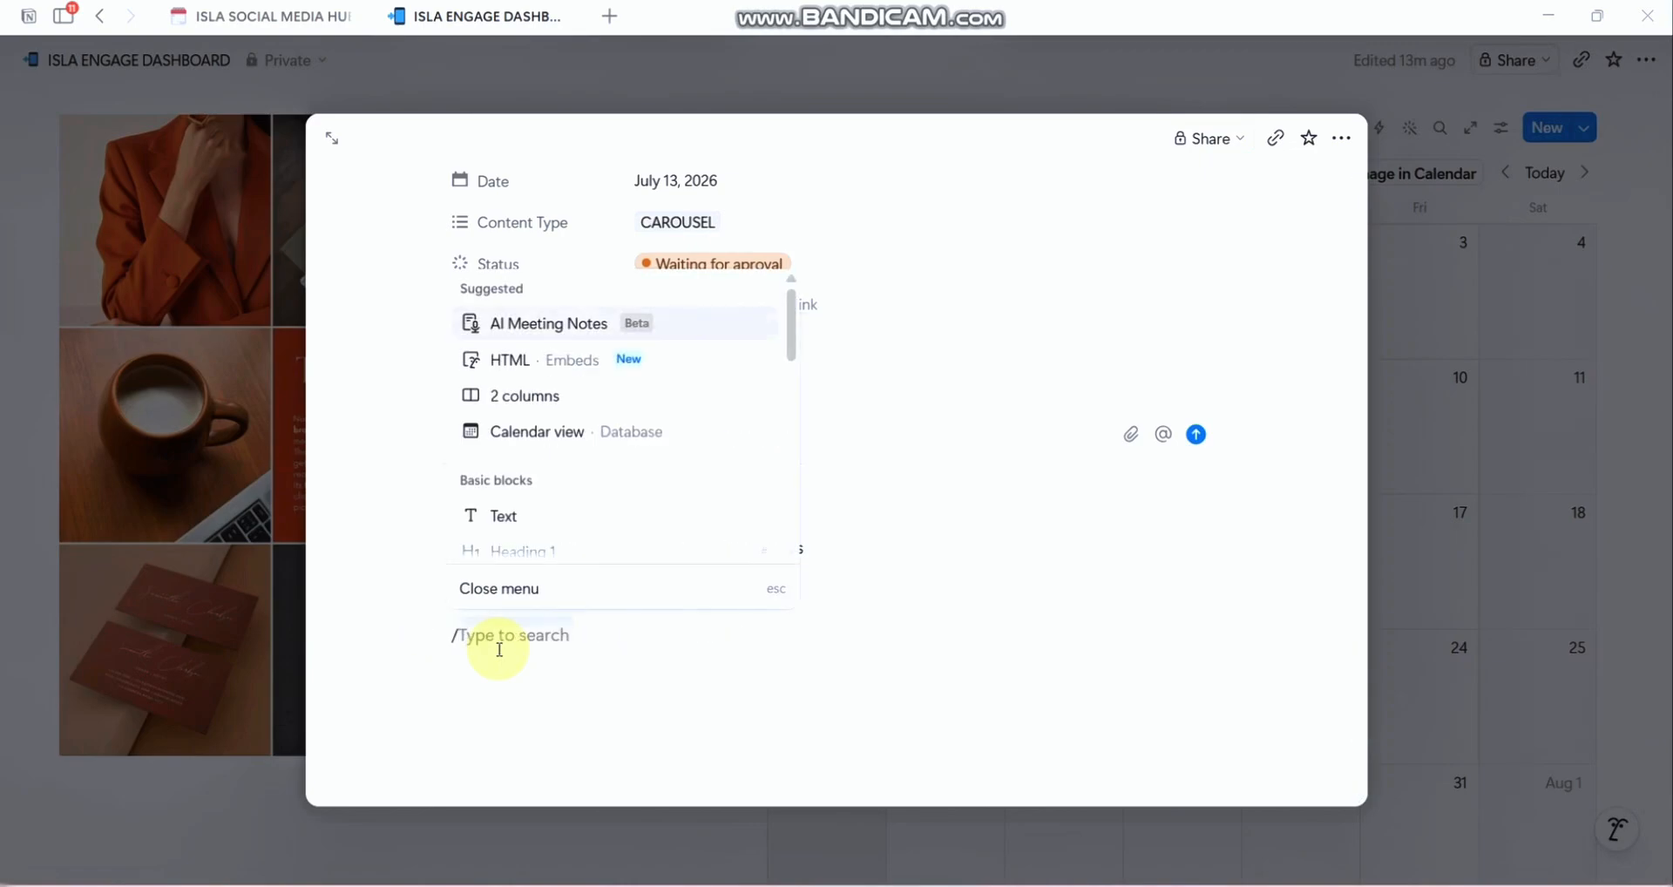
pyautogui.write('im')
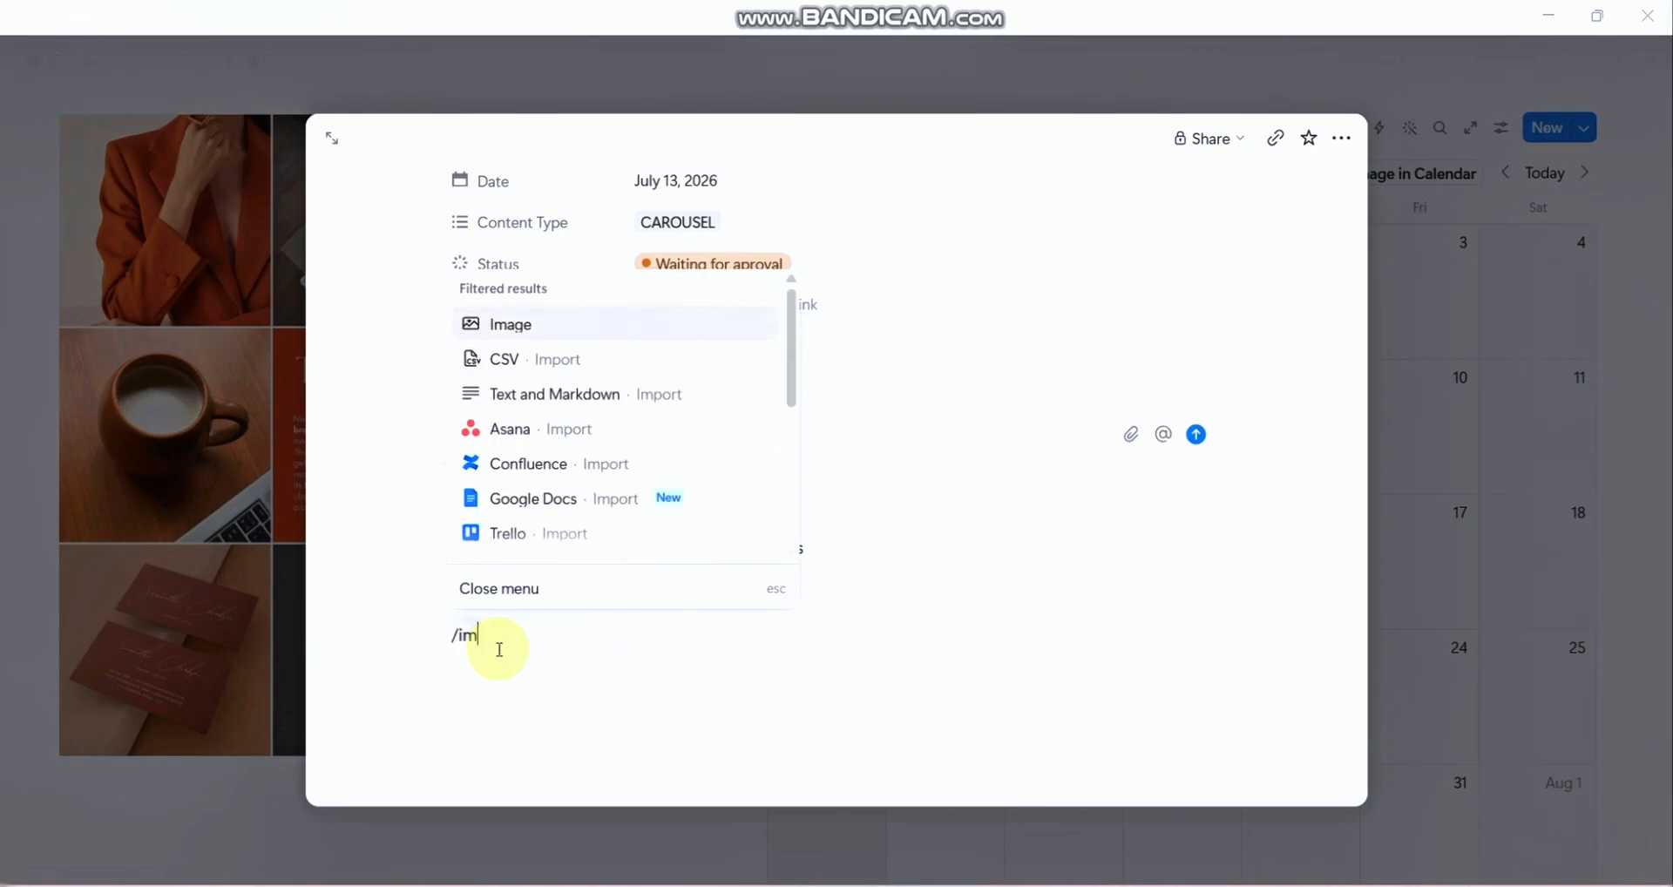
pyautogui.click(526, 331)
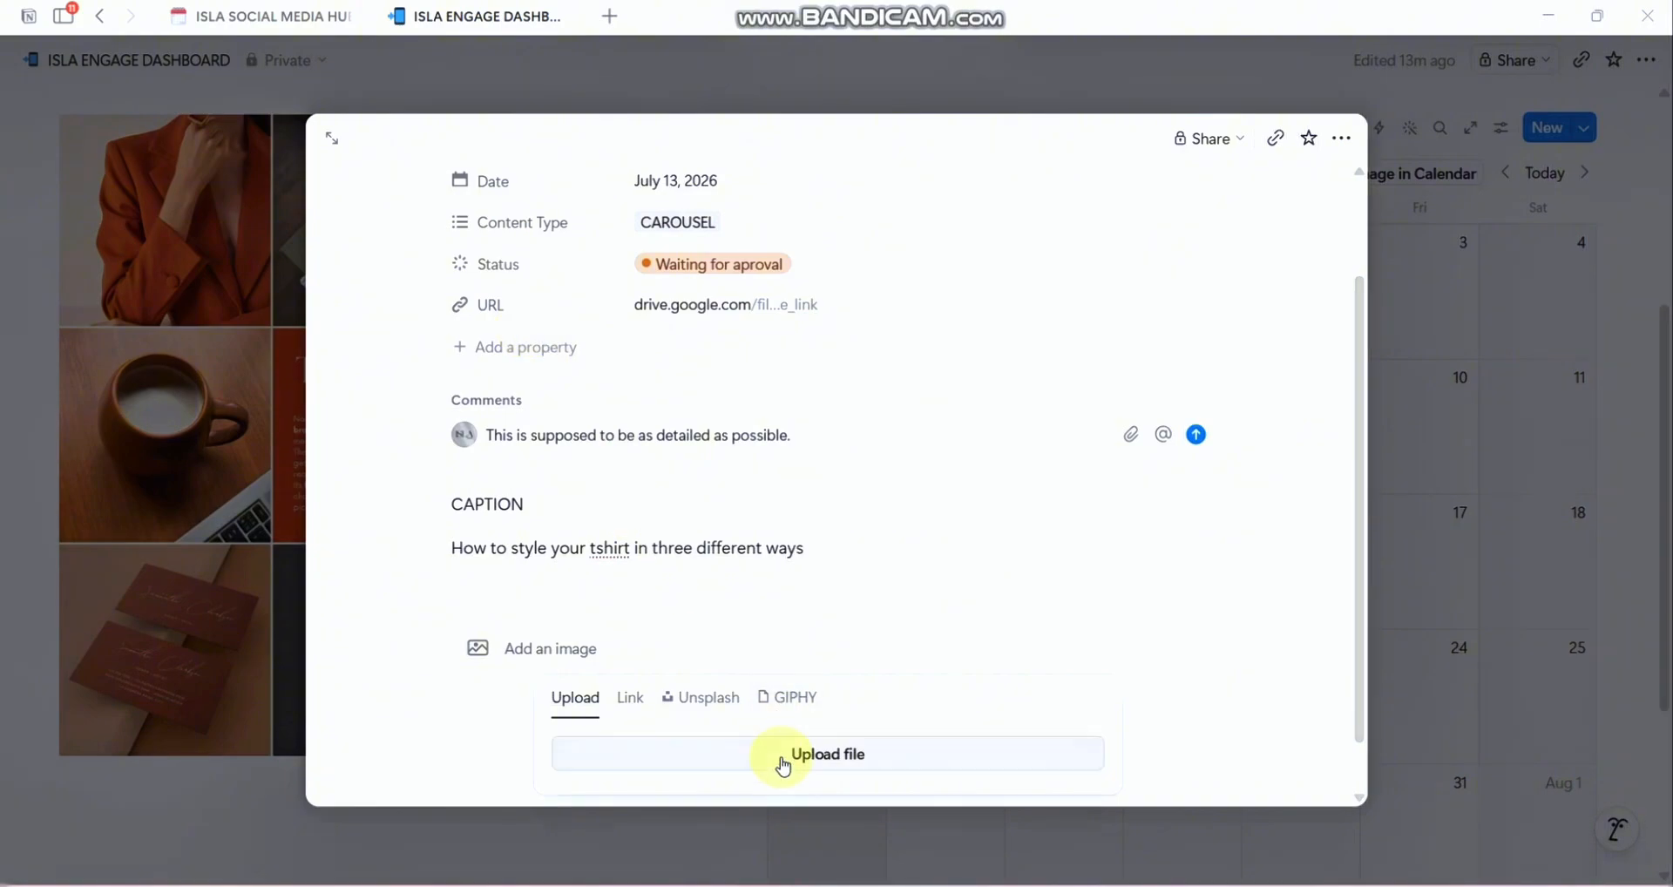
pyautogui.click(536, 665)
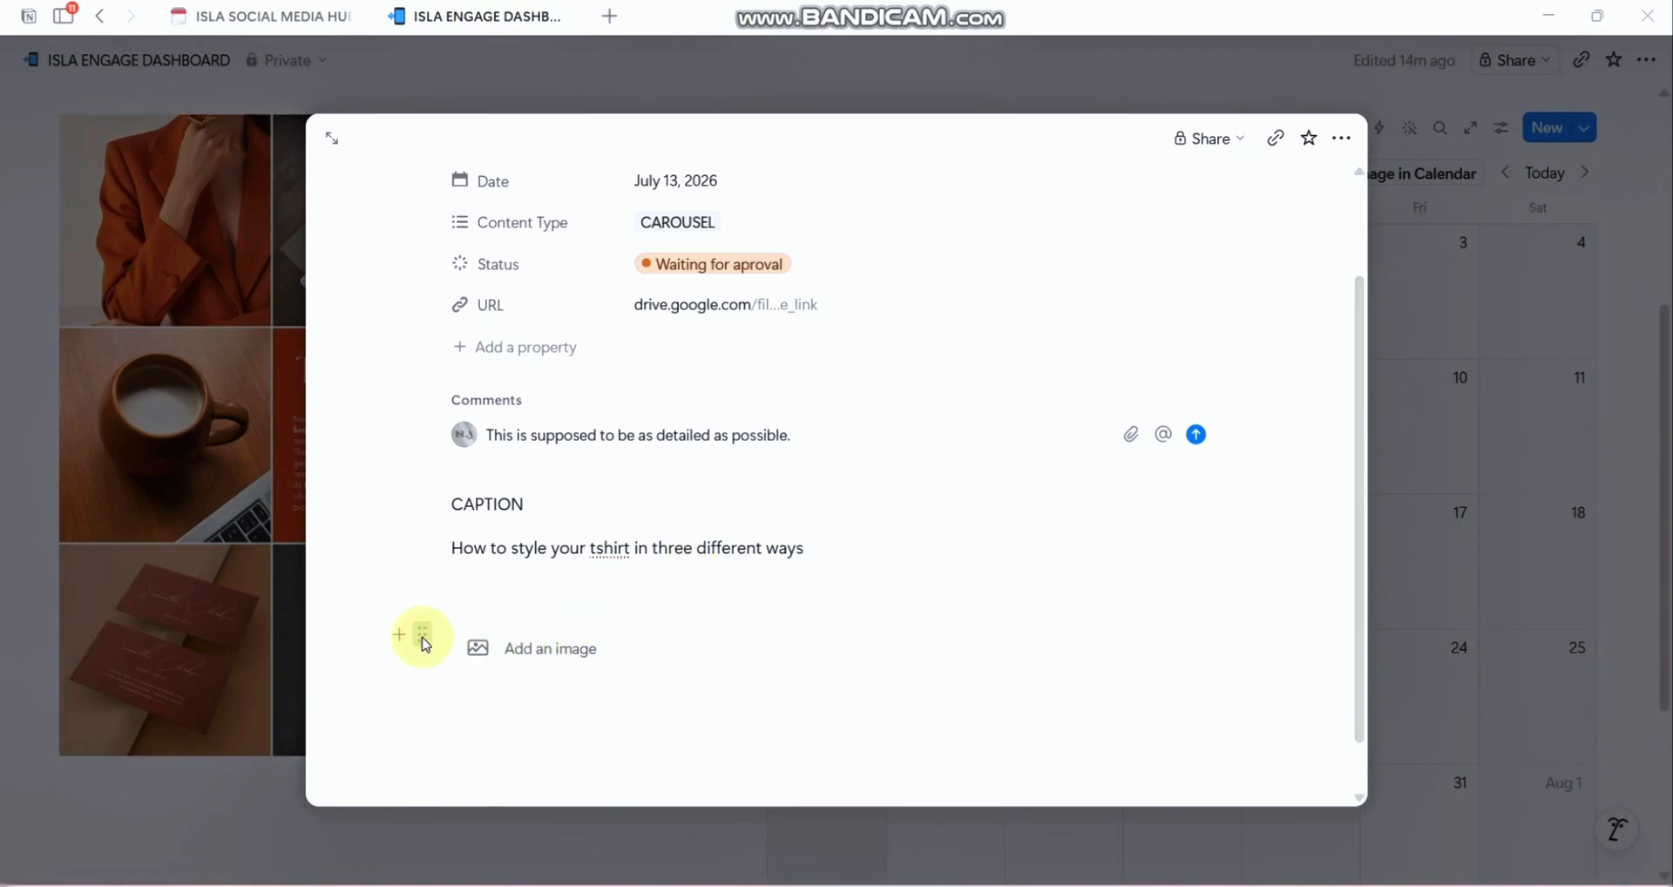
pyautogui.click(421, 635)
pyautogui.click(299, 647)
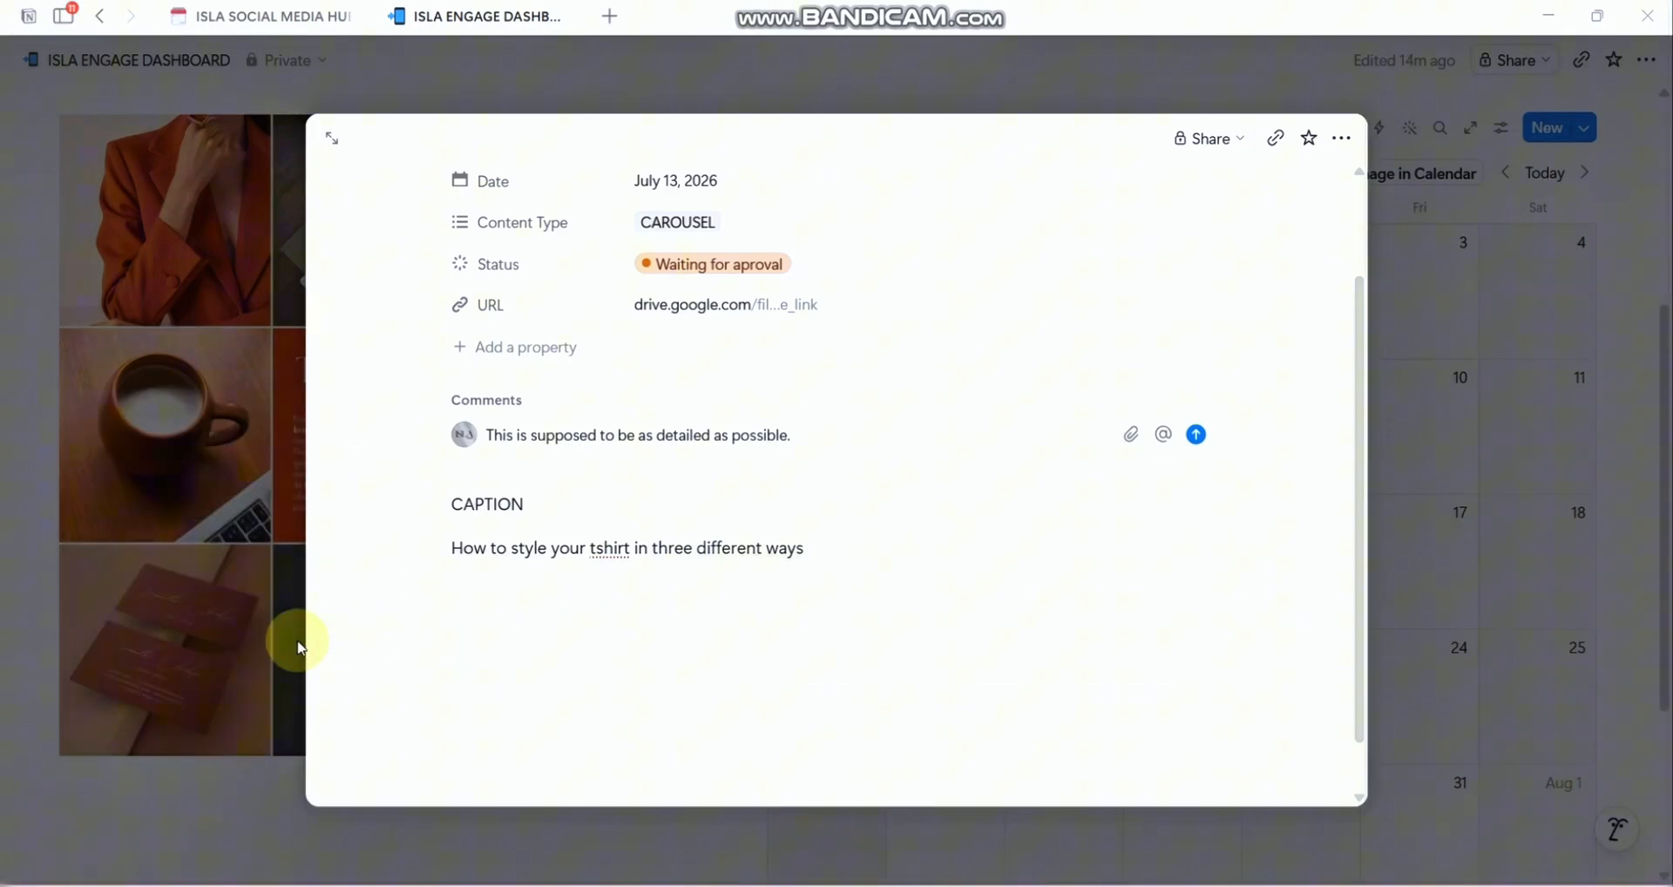
# Step: Insert the navy dress image hf_20260708_150828 from the Downloads folder in File Explorer below the post's caption text
pyautogui.click(549, 594)
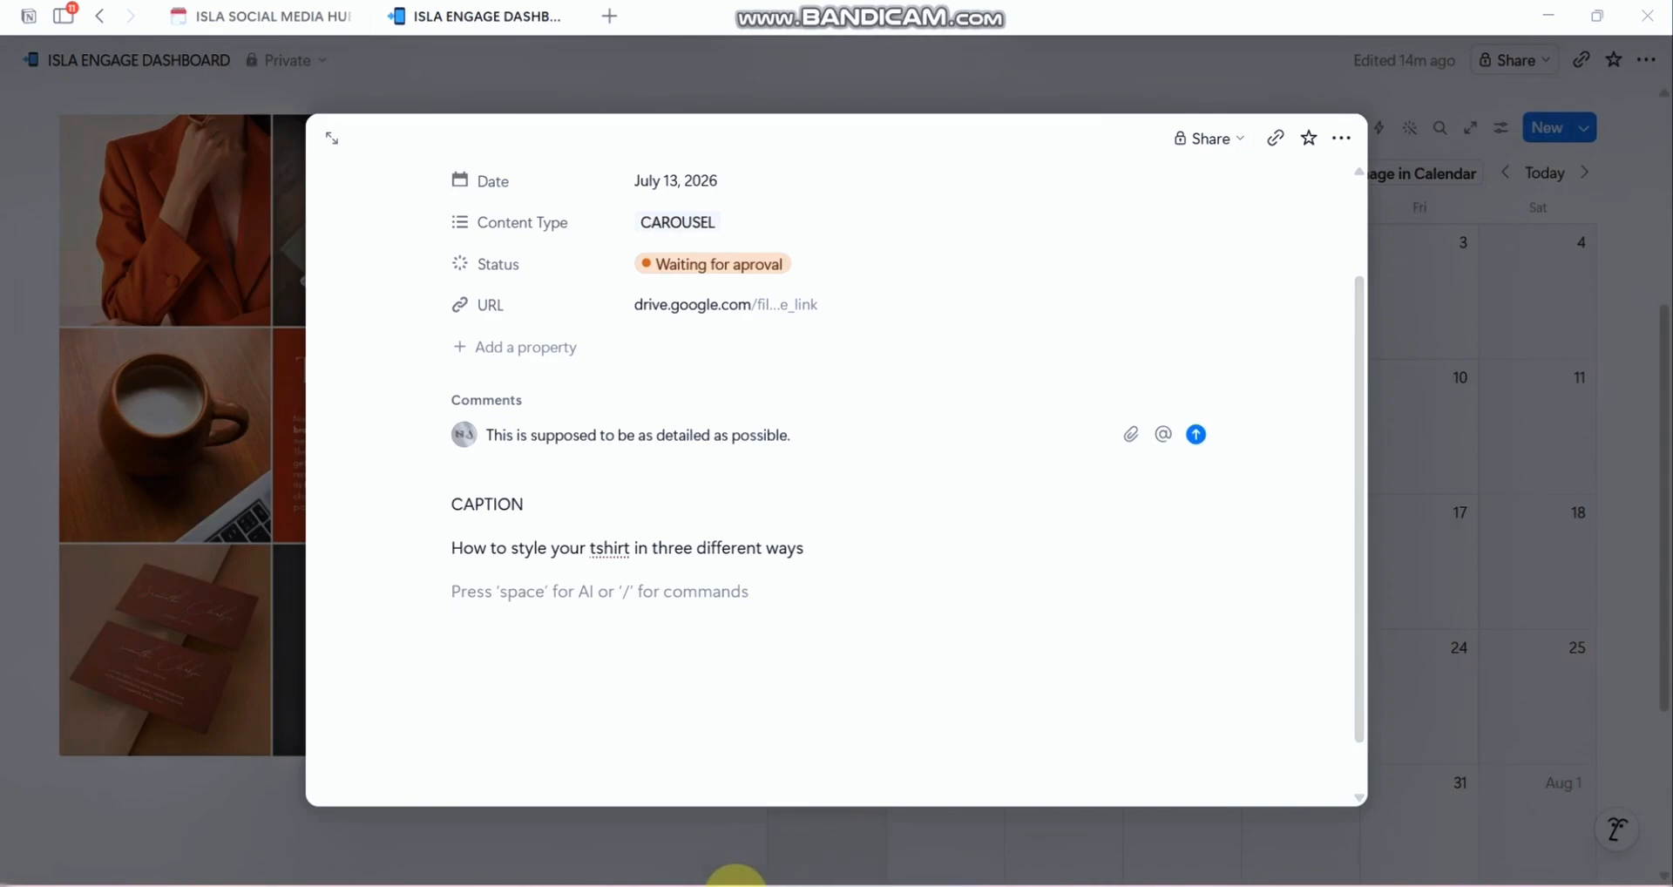
pyautogui.click(735, 882)
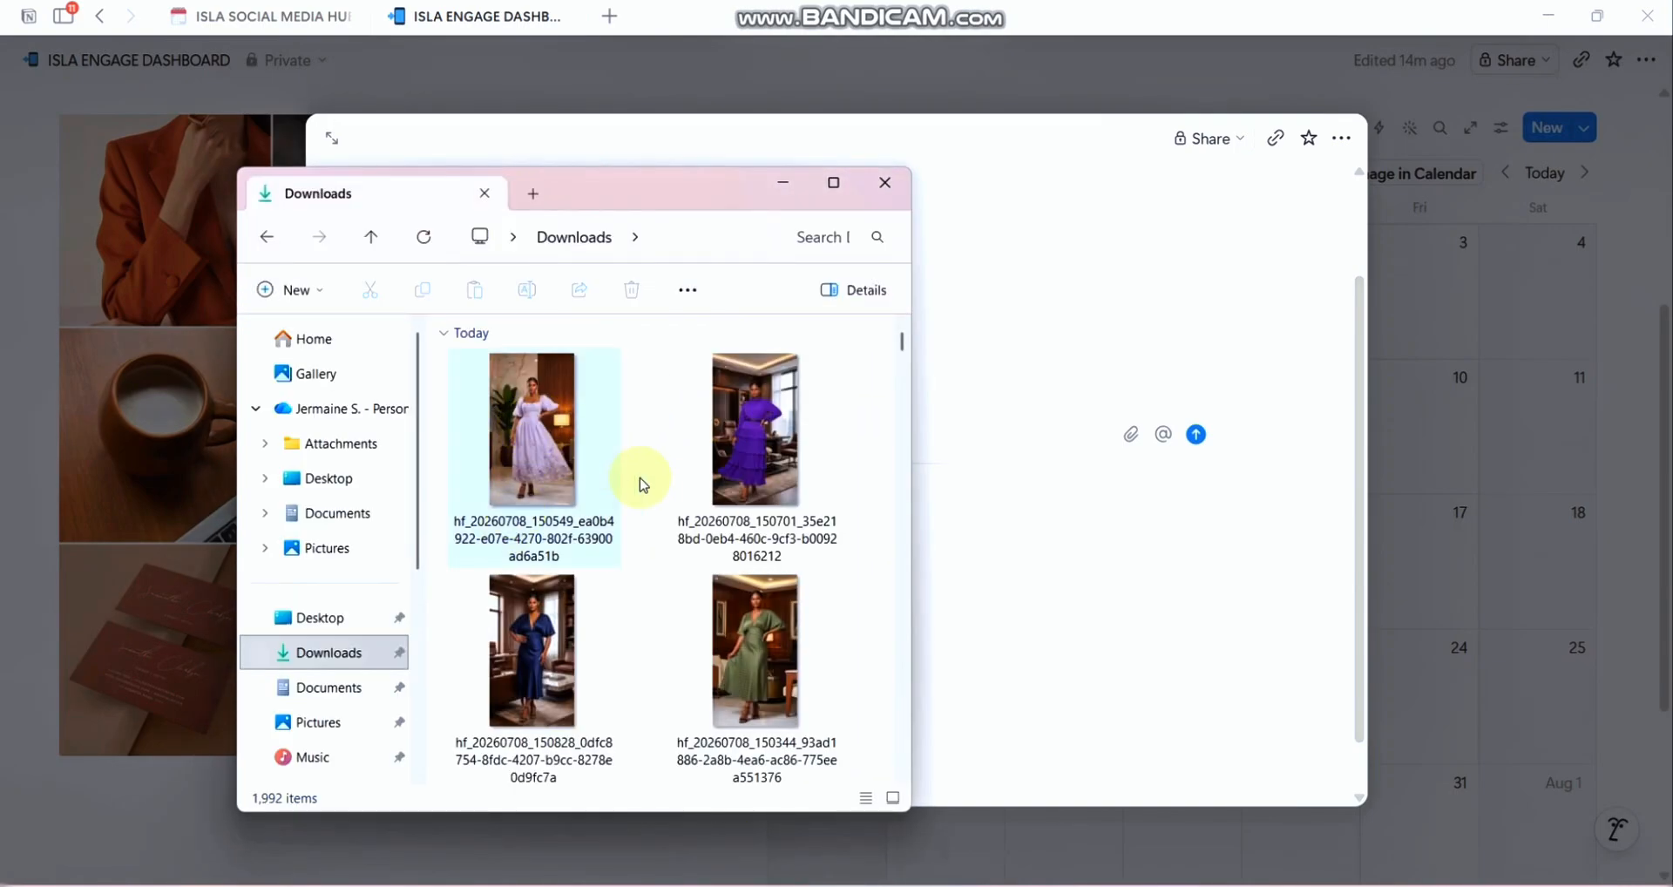
pyautogui.scroll(-1, 645, 488)
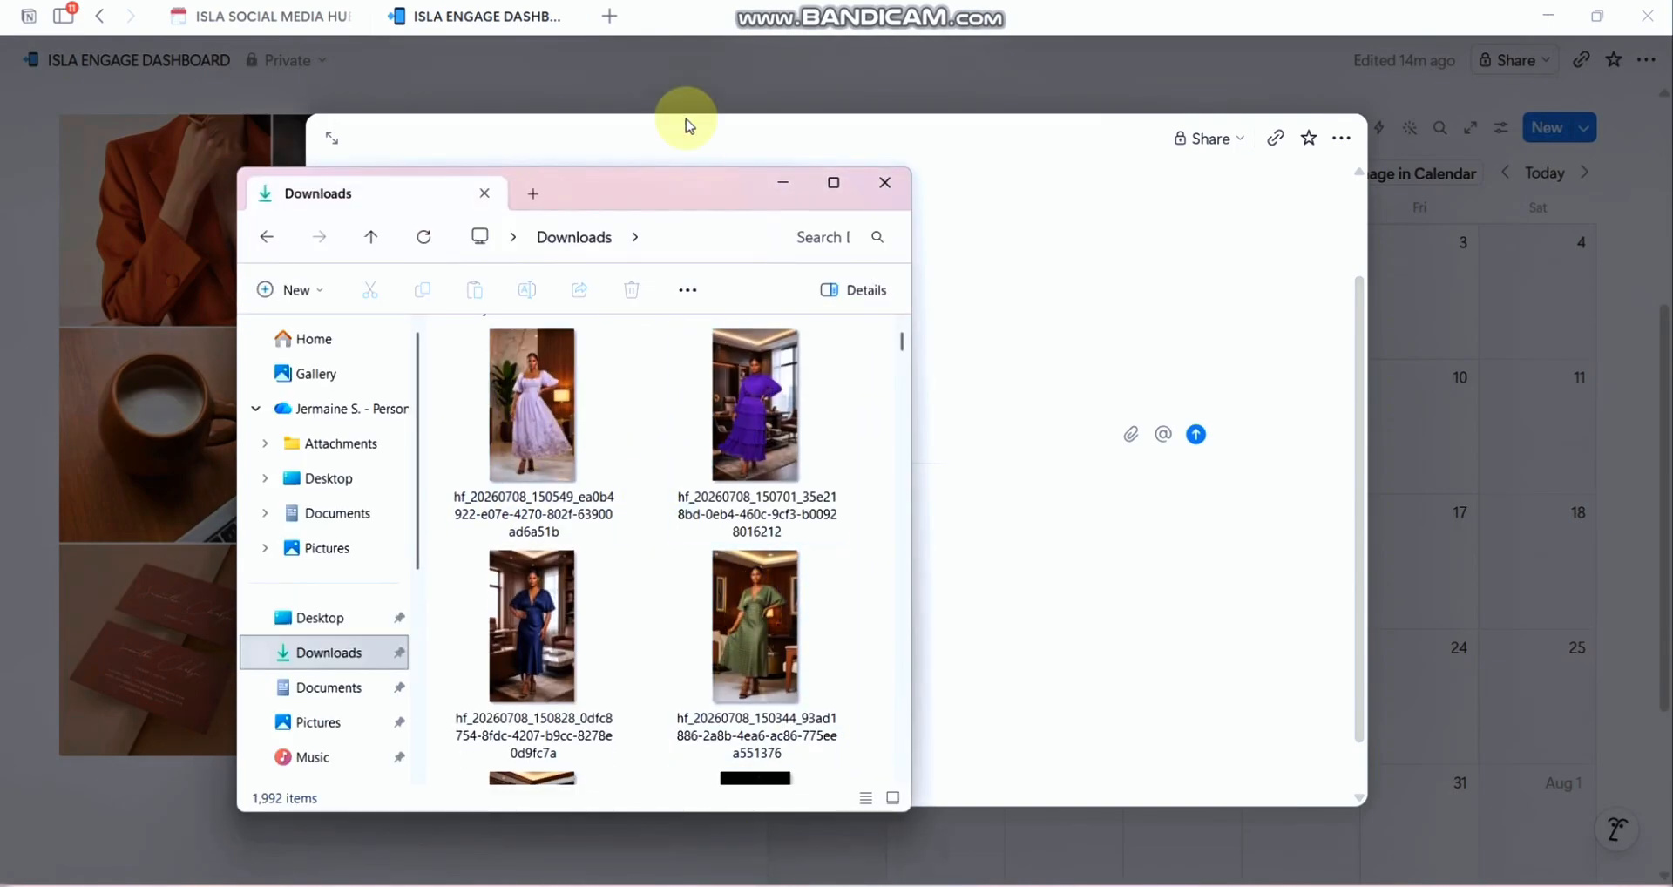
pyautogui.moveTo(683, 194); pyautogui.dragTo(1330, 150)
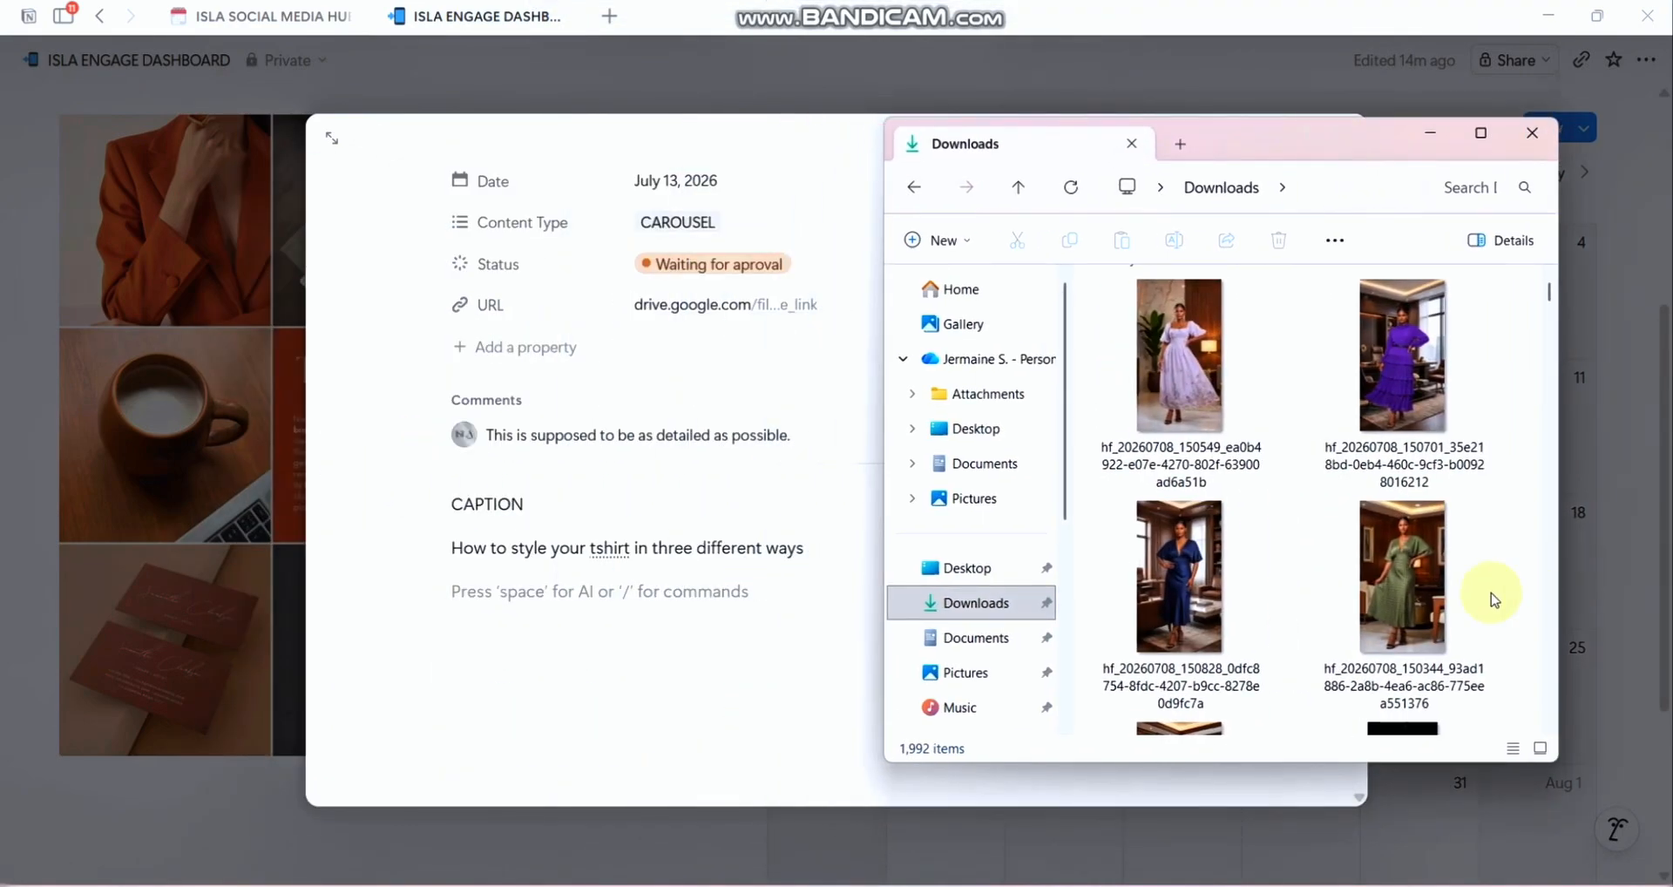
pyautogui.moveTo(1193, 565); pyautogui.dragTo(599, 617)
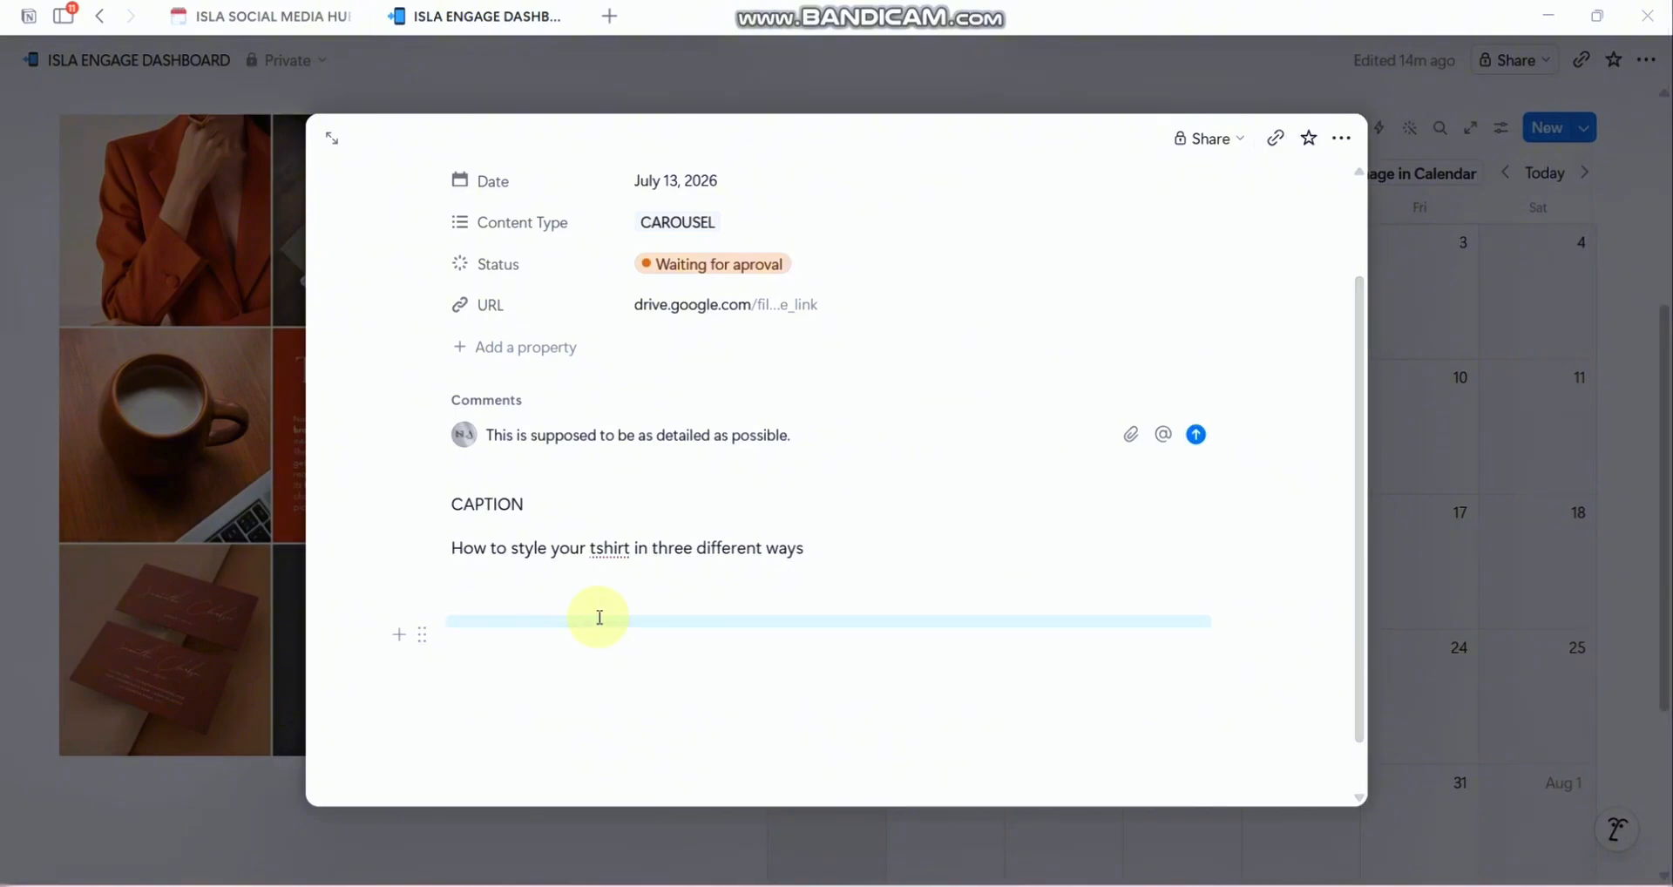
pyautogui.scroll(-5, 599, 619)
pyautogui.scroll(2, 598, 615)
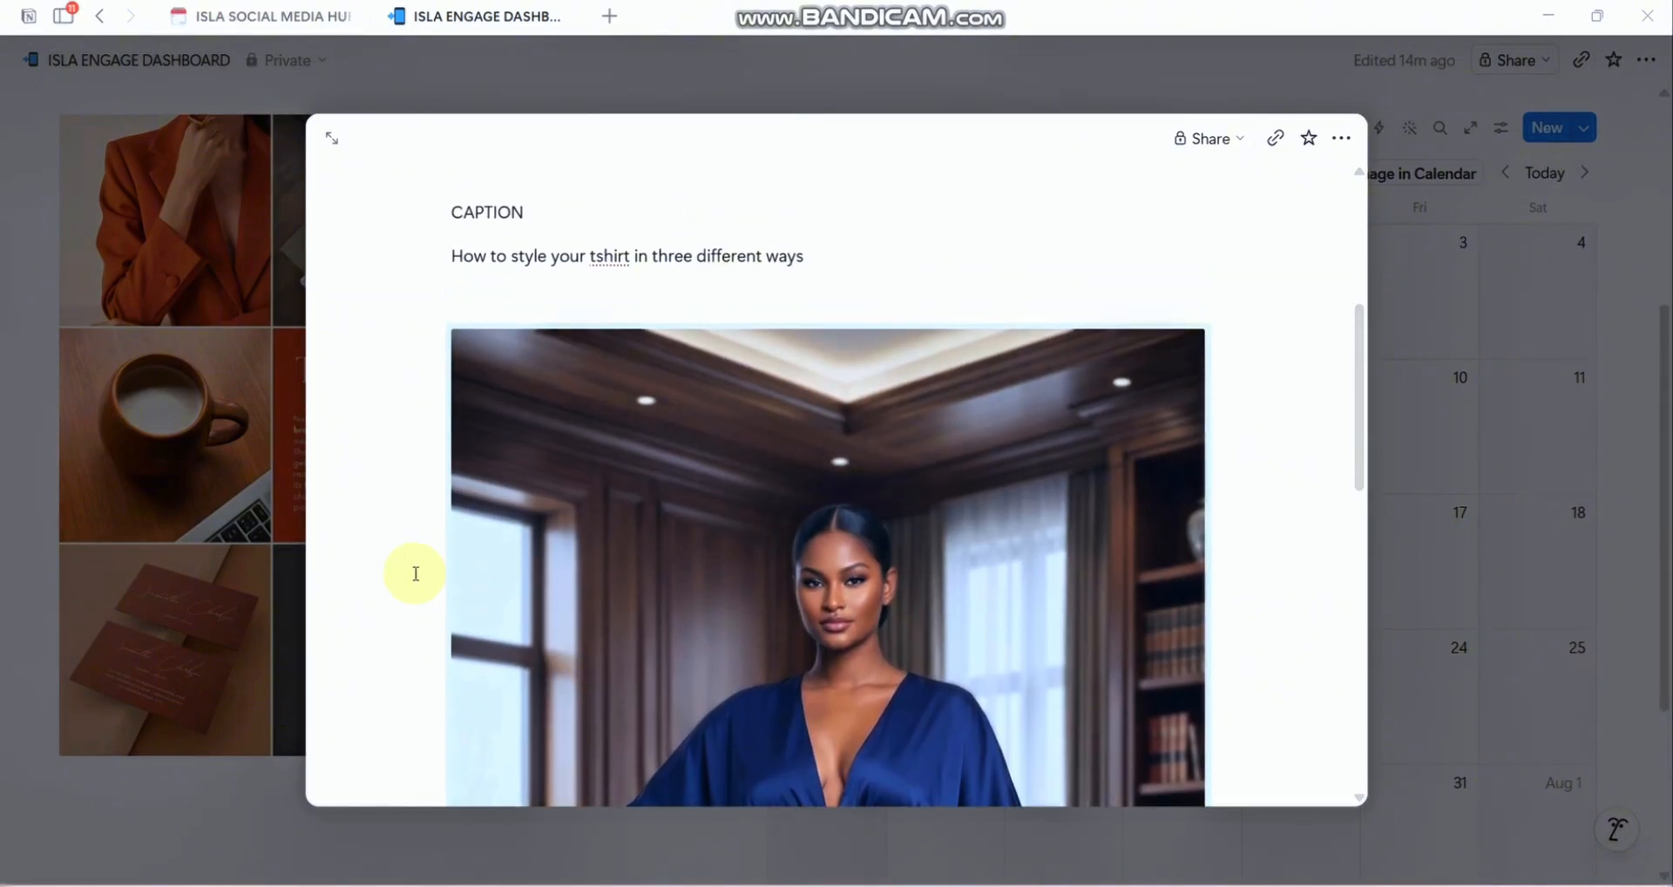
# Step: Try to reposition the navy dress image block in the post's body
pyautogui.scroll(1, 426, 353)
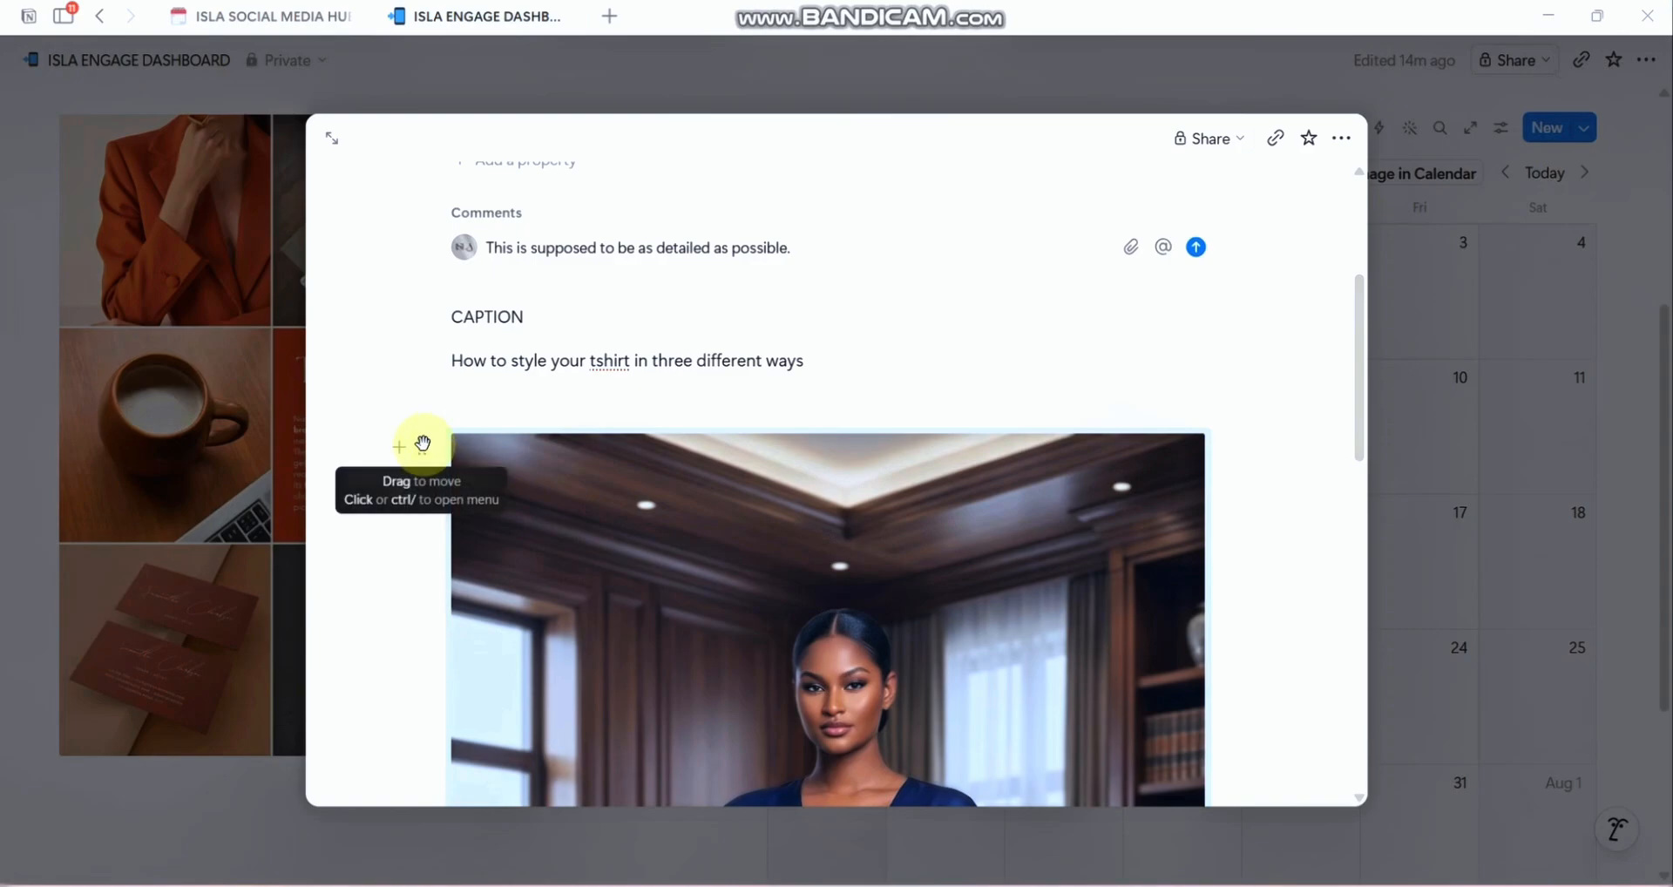
pyautogui.moveTo(423, 444); pyautogui.dragTo(520, 457)
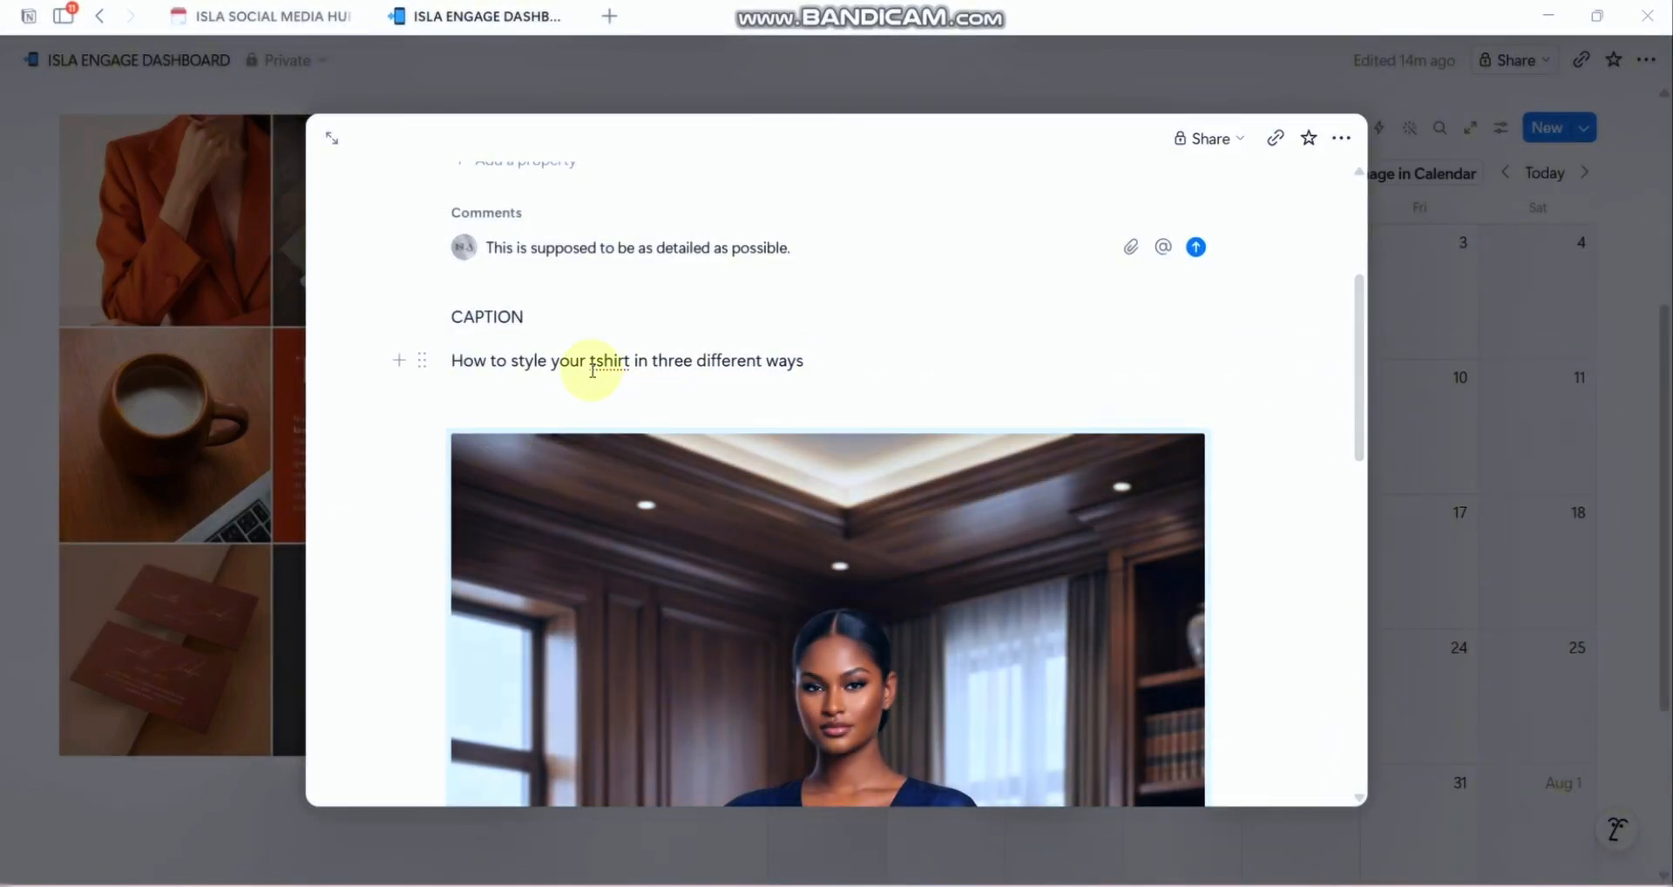
pyautogui.moveTo(418, 447); pyautogui.dragTo(591, 534)
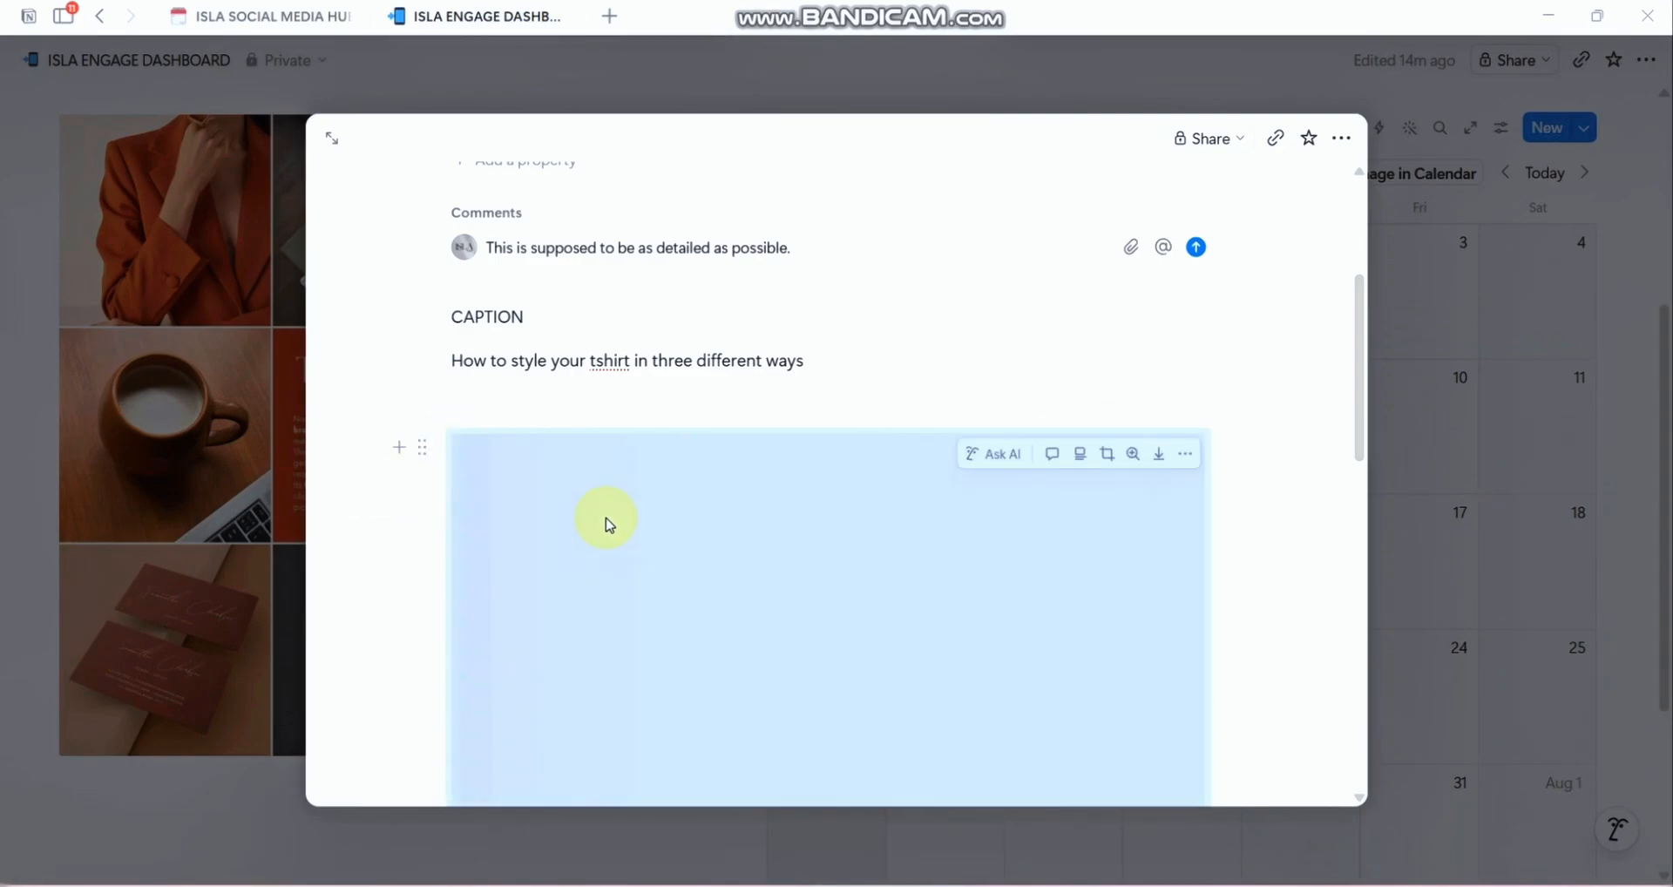
pyautogui.scroll(-2, 609, 523)
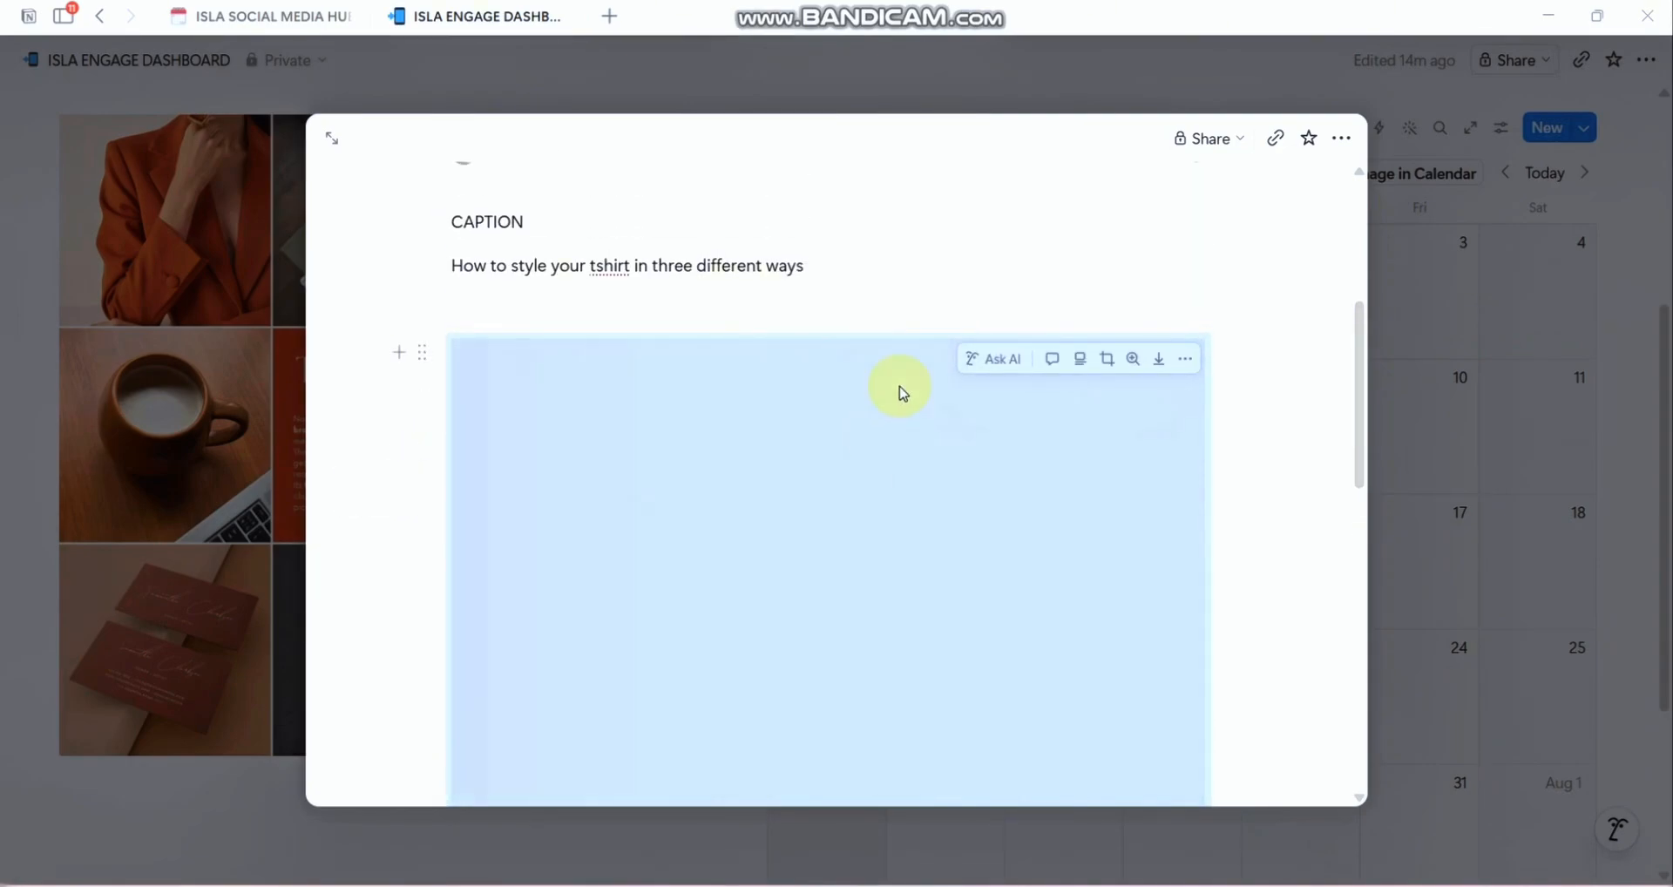
pyautogui.scroll(4, 927, 279)
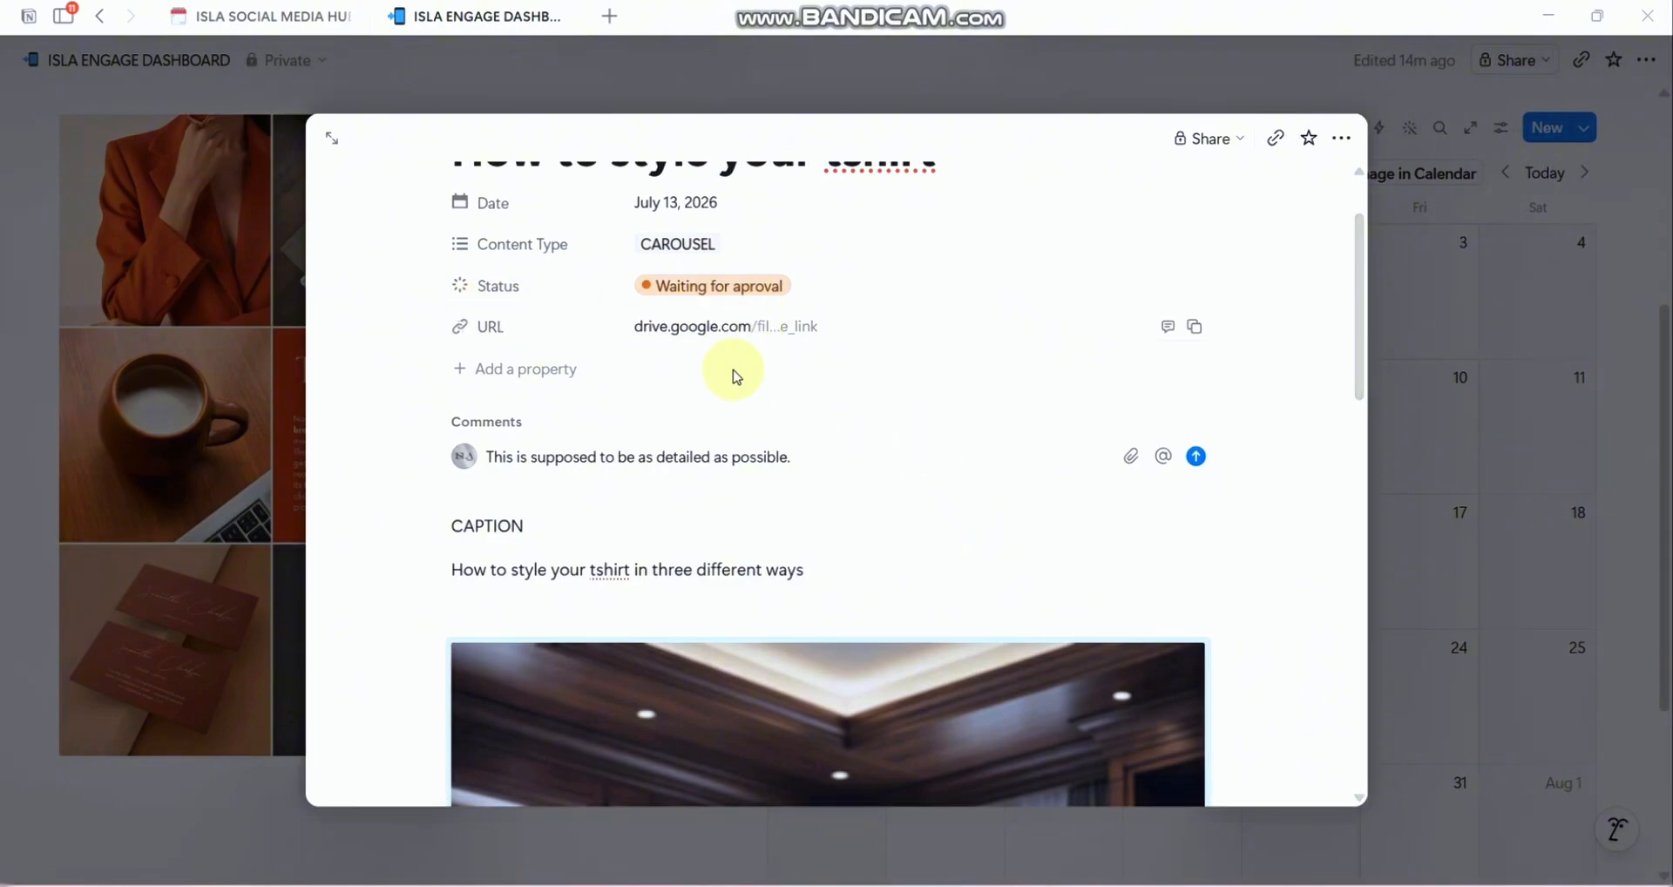
pyautogui.scroll(-1, 724, 523)
pyautogui.scroll(-3, 723, 530)
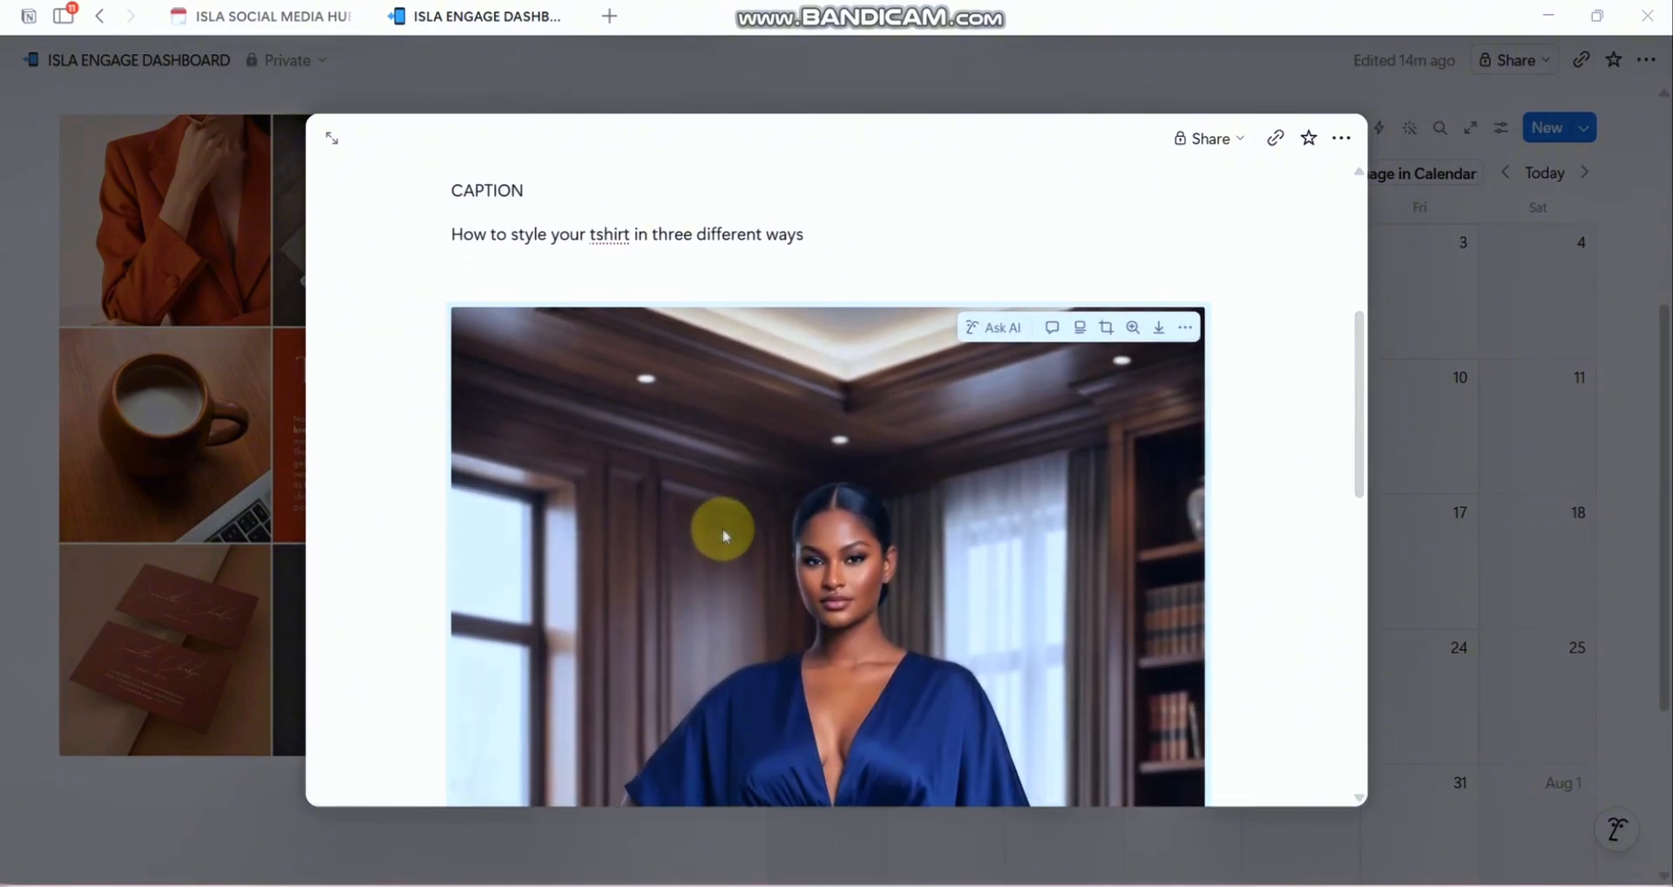
pyautogui.scroll(3, 678, 454)
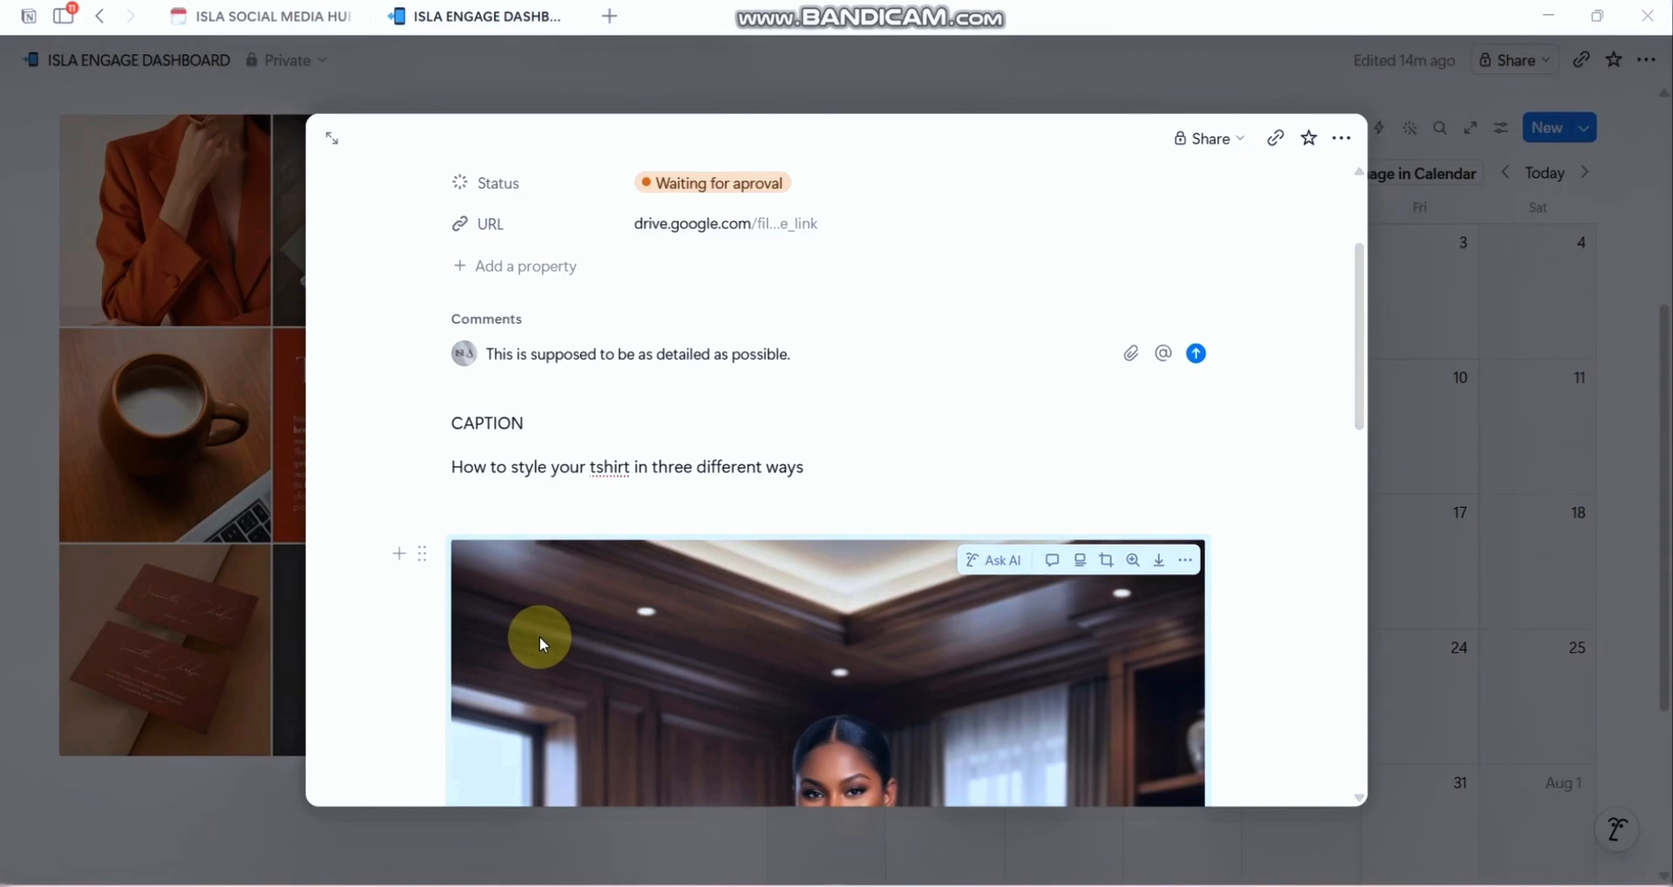
# Step: Move the navy dress image above the CAPTION heading in the tshirt post's body
pyautogui.moveTo(567, 596); pyautogui.dragTo(1120, 503)
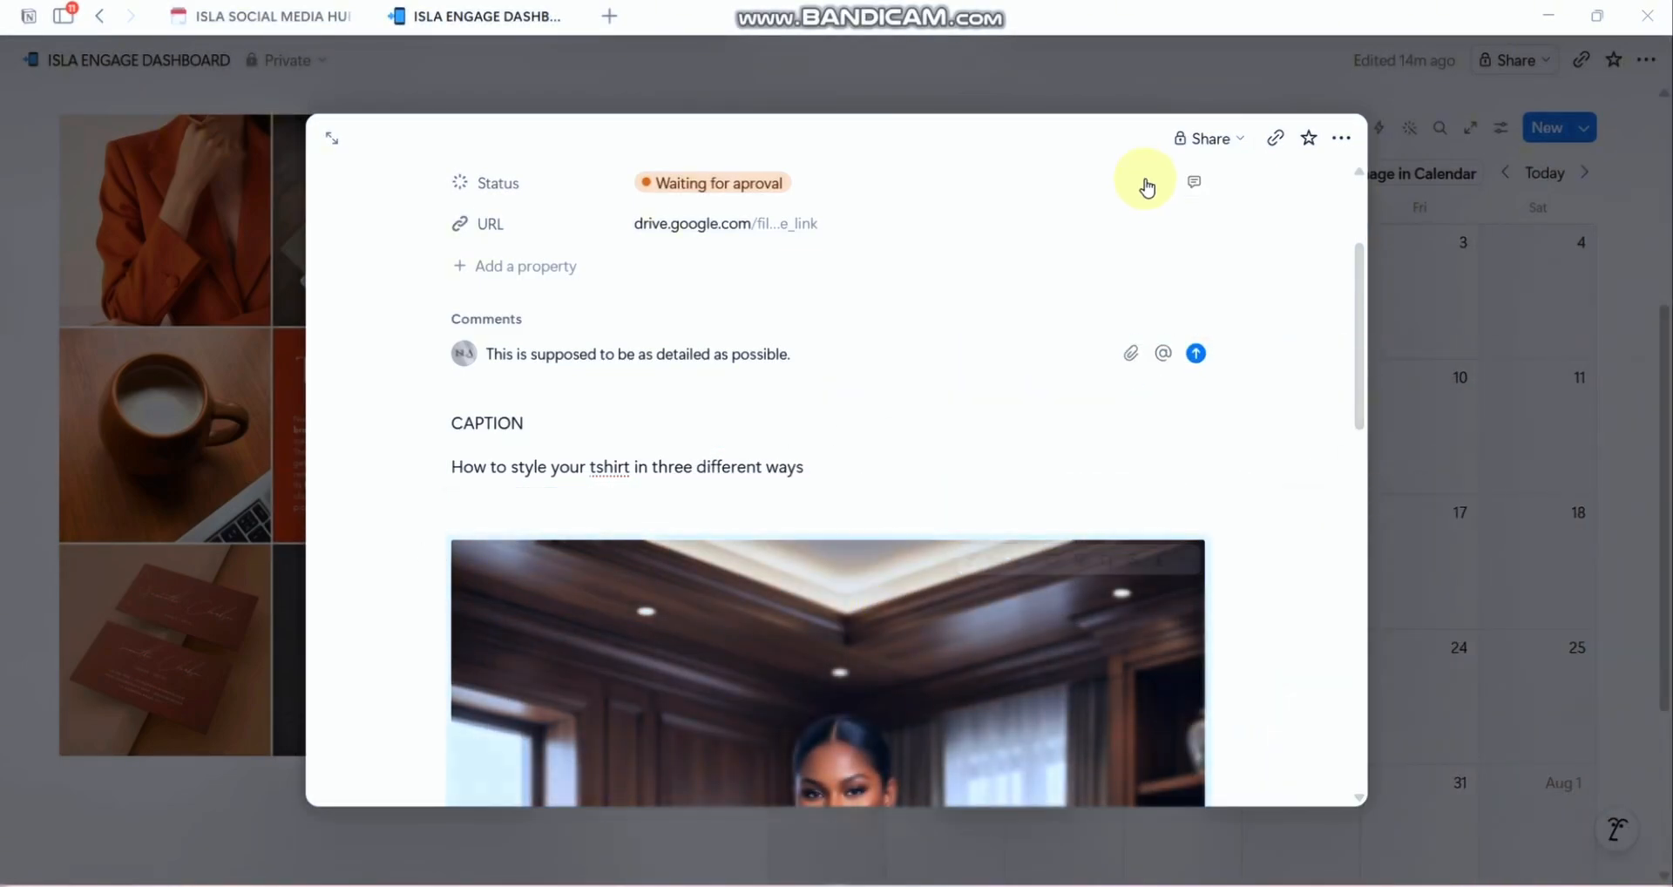
pyautogui.scroll(-3, 1011, 357)
pyautogui.scroll(1, 1008, 355)
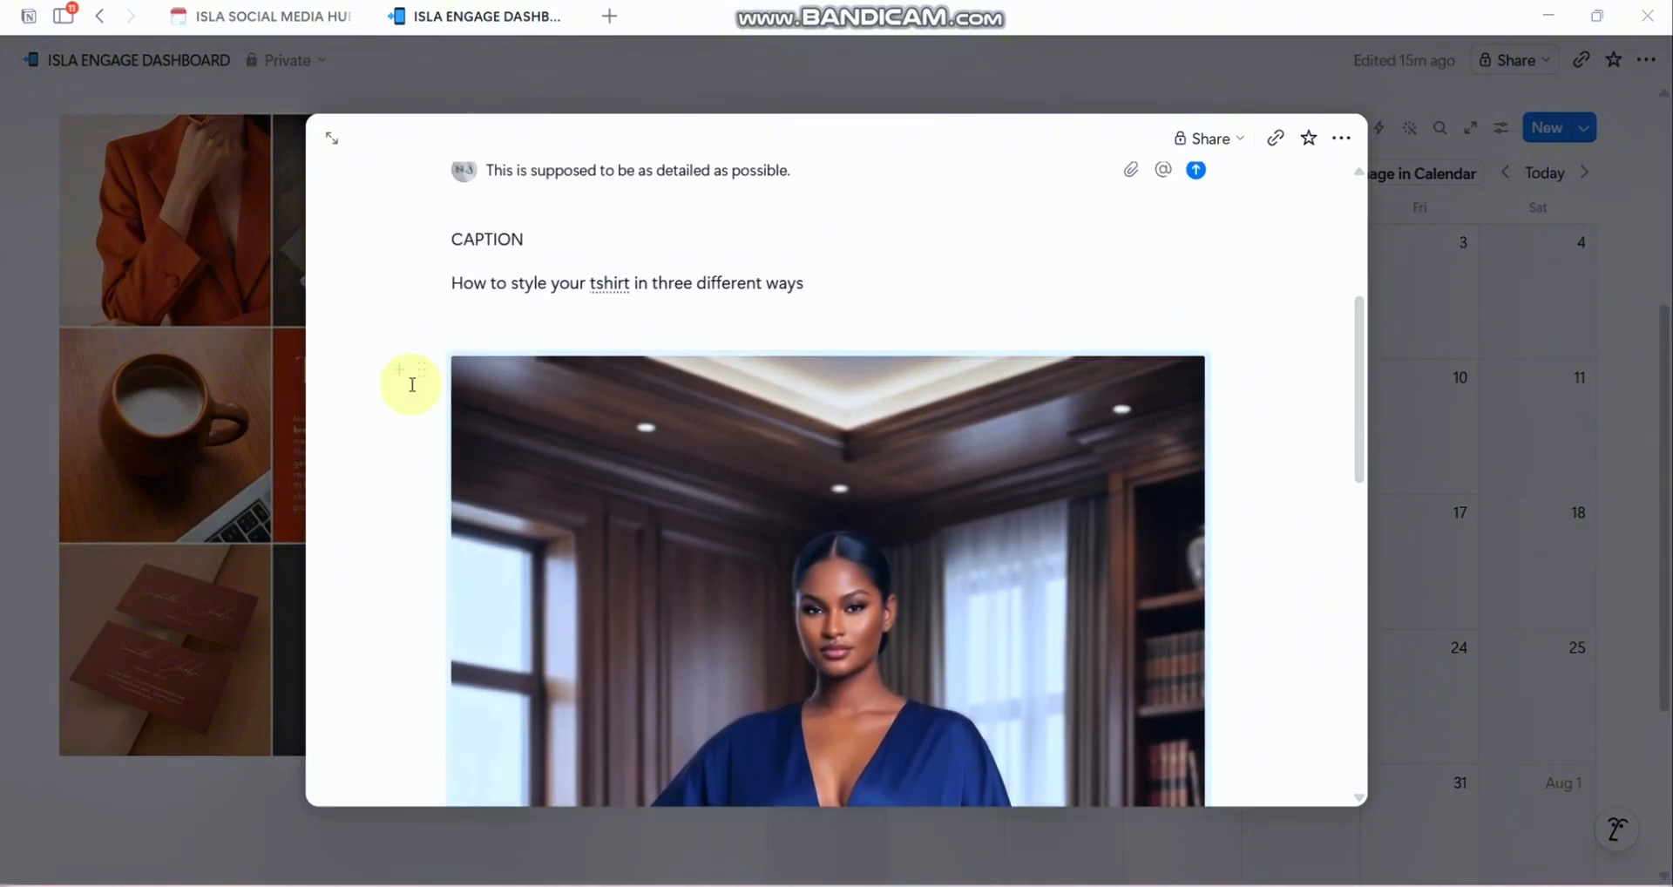
pyautogui.moveTo(423, 372); pyautogui.dragTo(1016, 233)
pyautogui.scroll(4, 898, 351)
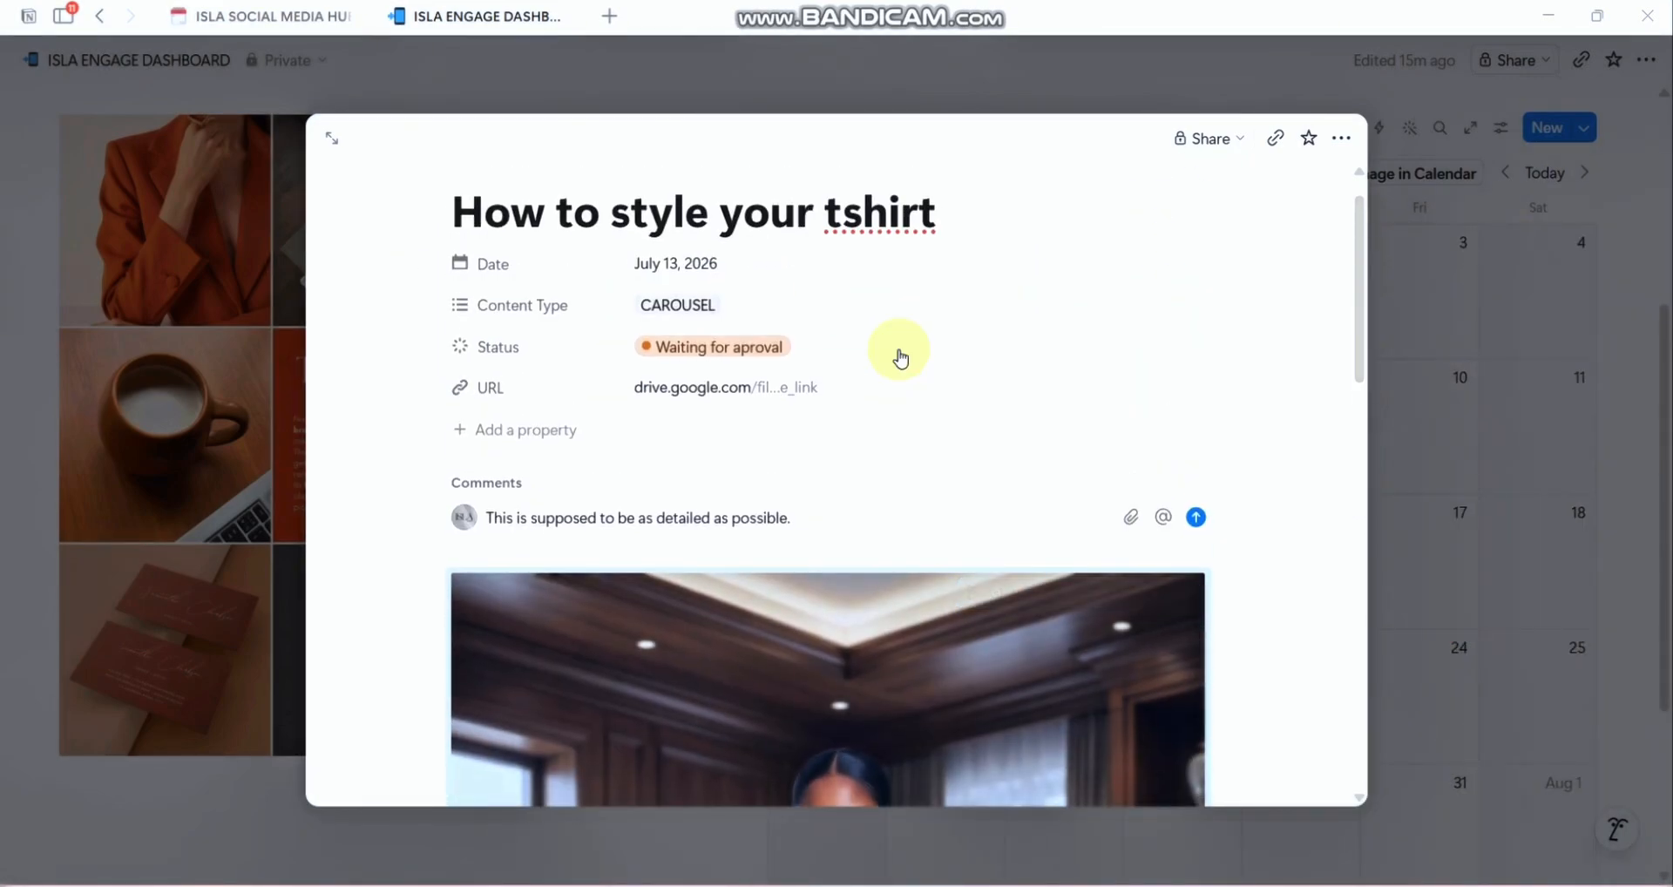
# Step: Place the CAPTION heading and its caption text in a second column beside the navy dress image, and close the post
pyautogui.scroll(-10, 900, 357)
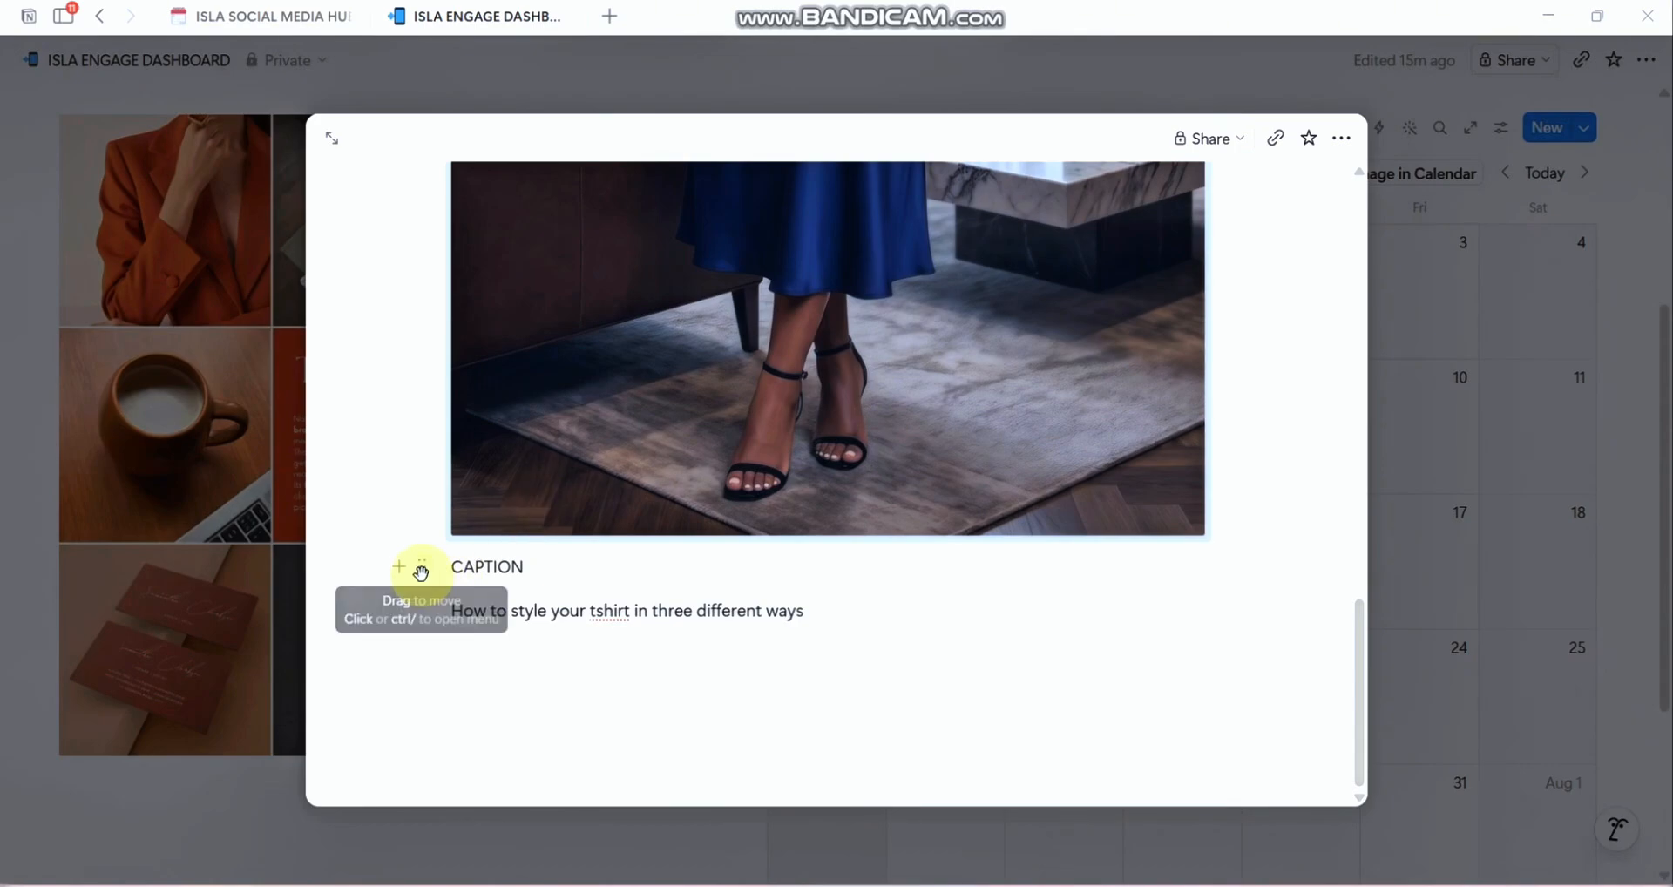
pyautogui.moveTo(410, 568); pyautogui.dragTo(1252, 376)
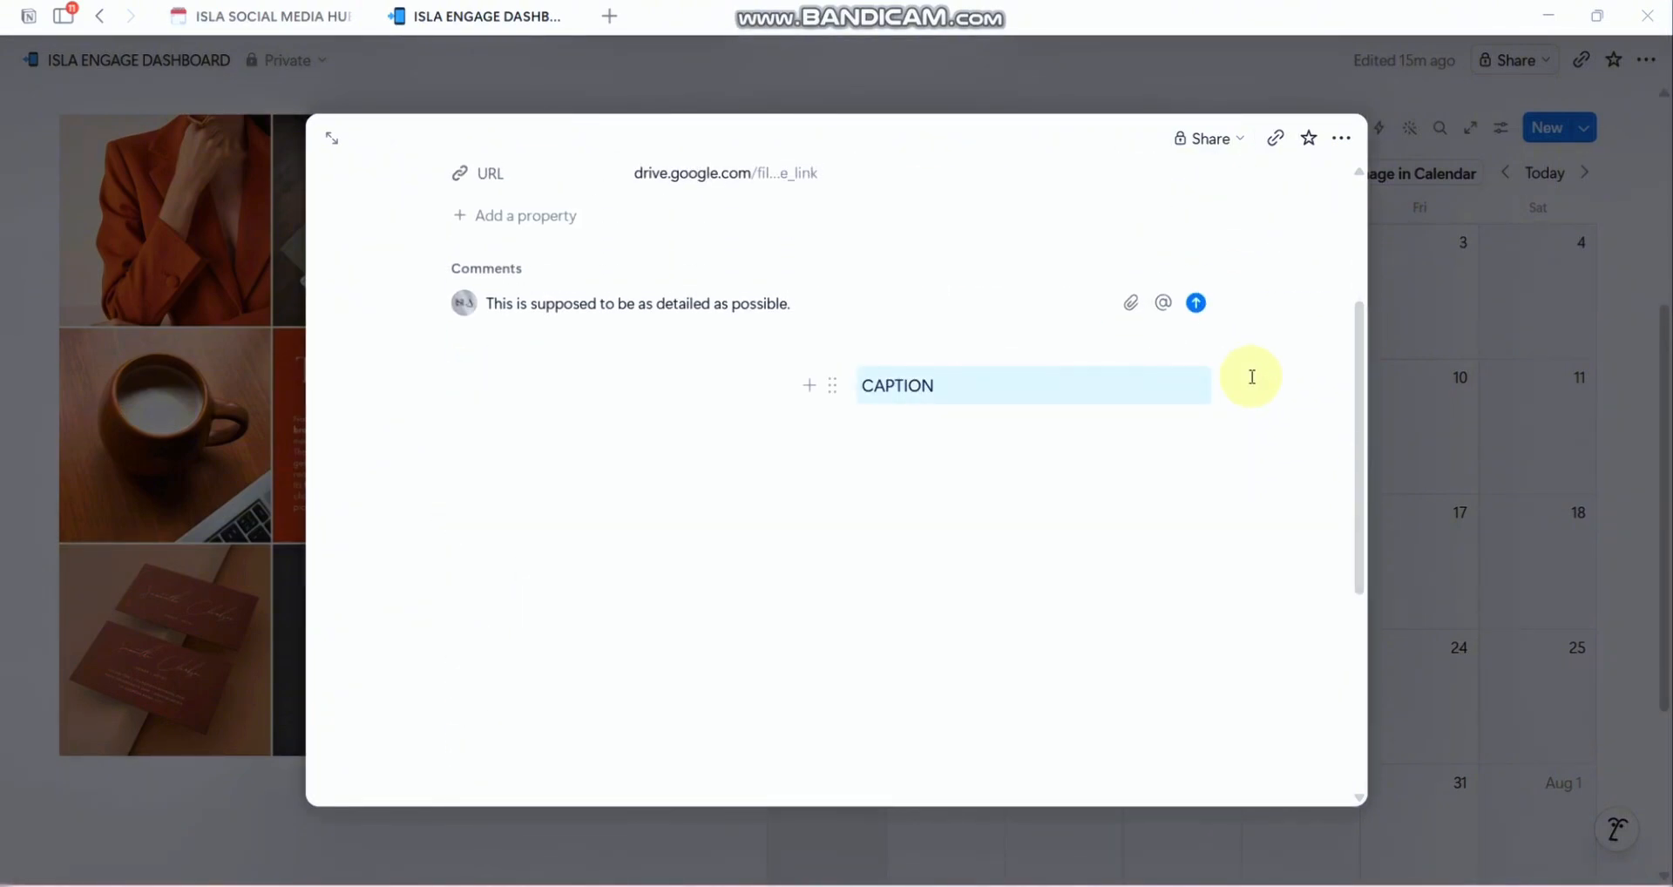
pyautogui.scroll(-5, 869, 502)
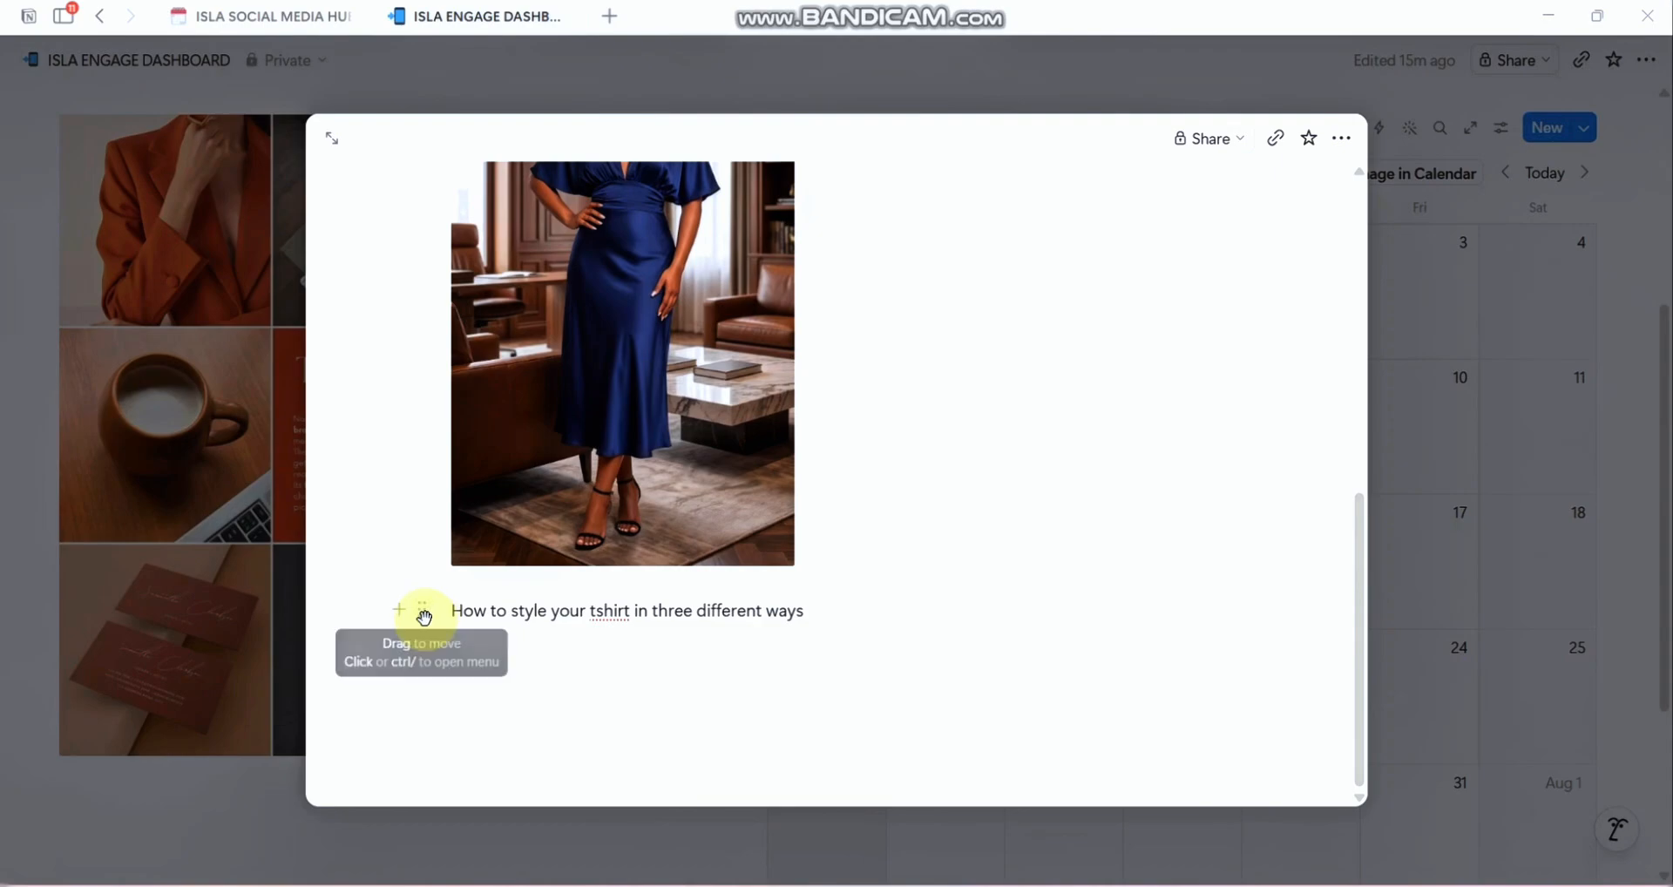
pyautogui.moveTo(426, 616); pyautogui.dragTo(867, 433)
pyautogui.click(943, 570)
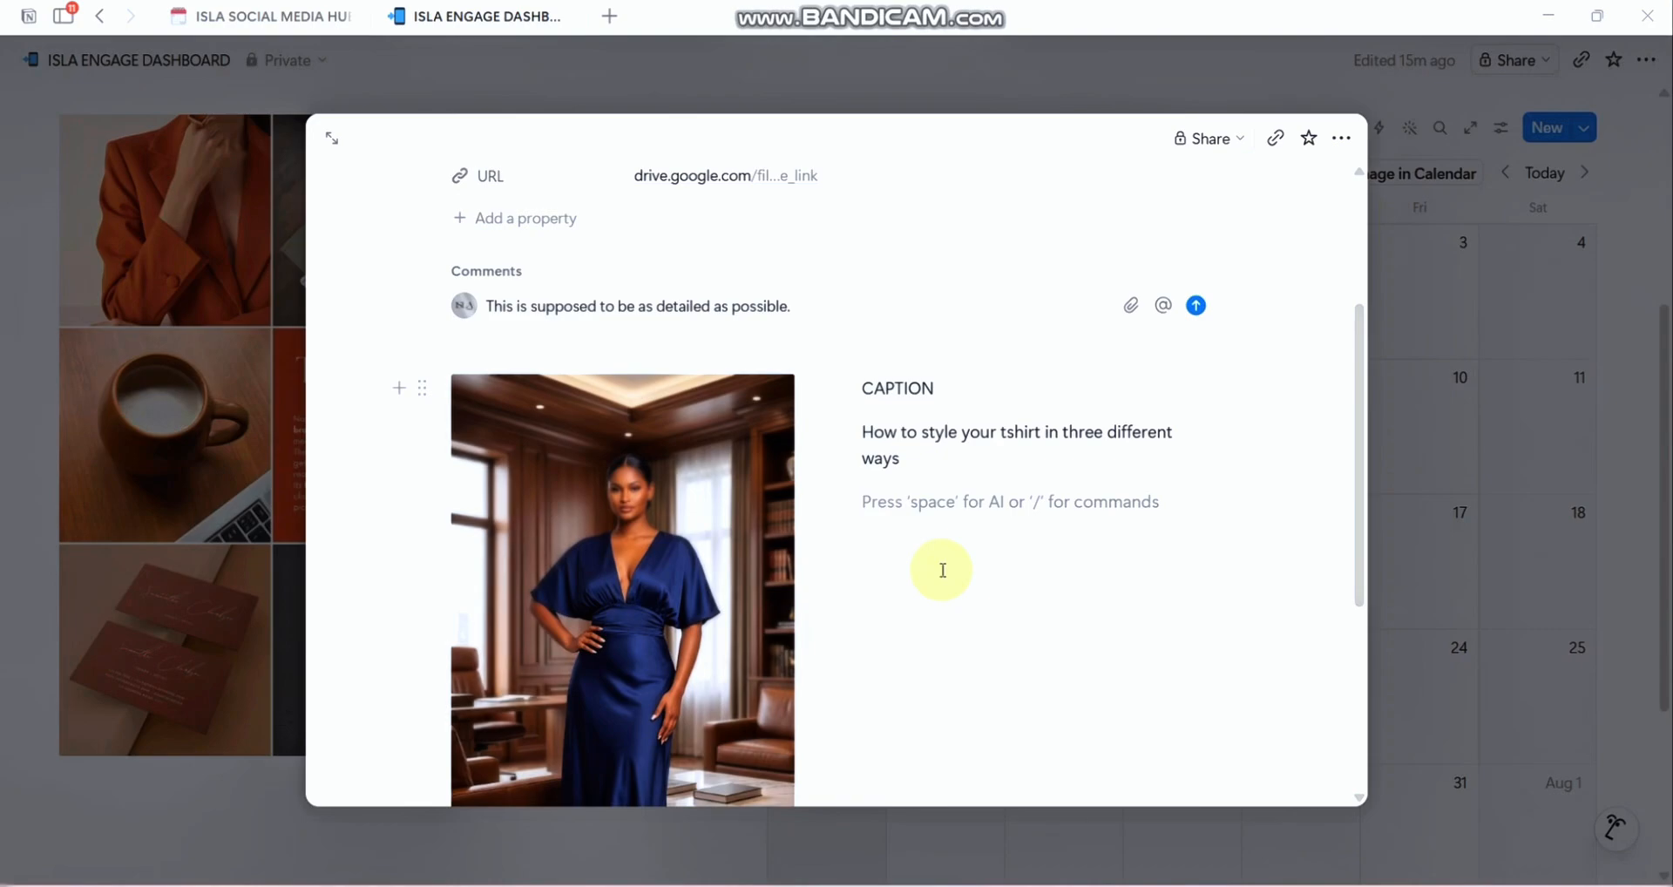
pyautogui.scroll(-5, 943, 570)
pyautogui.scroll(4, 943, 569)
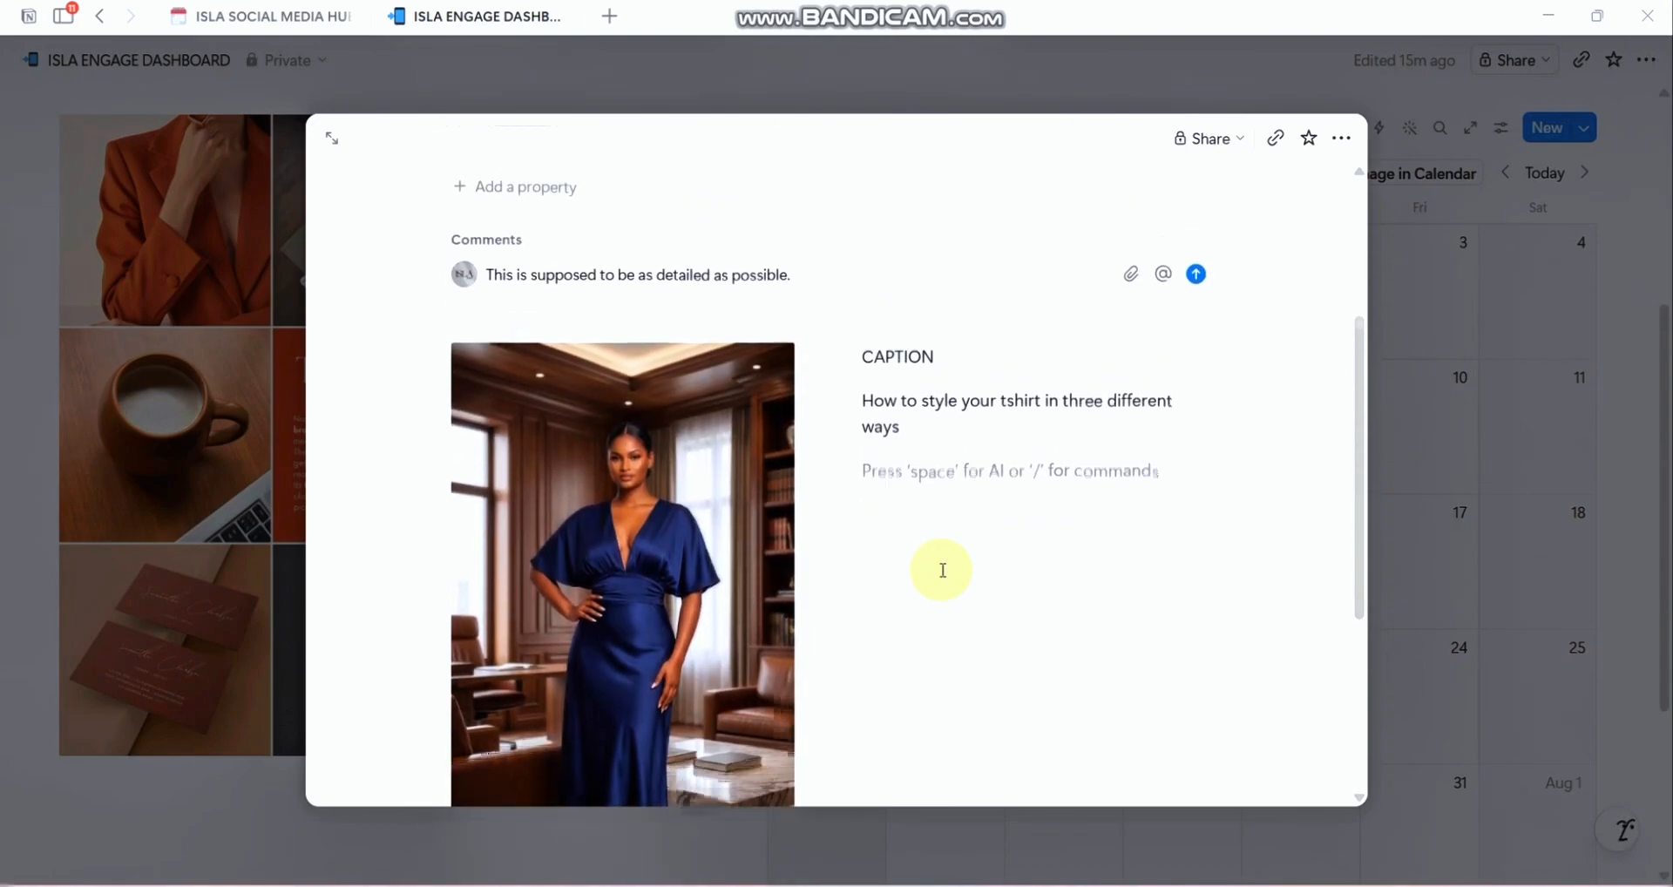
pyautogui.scroll(1, 943, 570)
pyautogui.scroll(3, 944, 457)
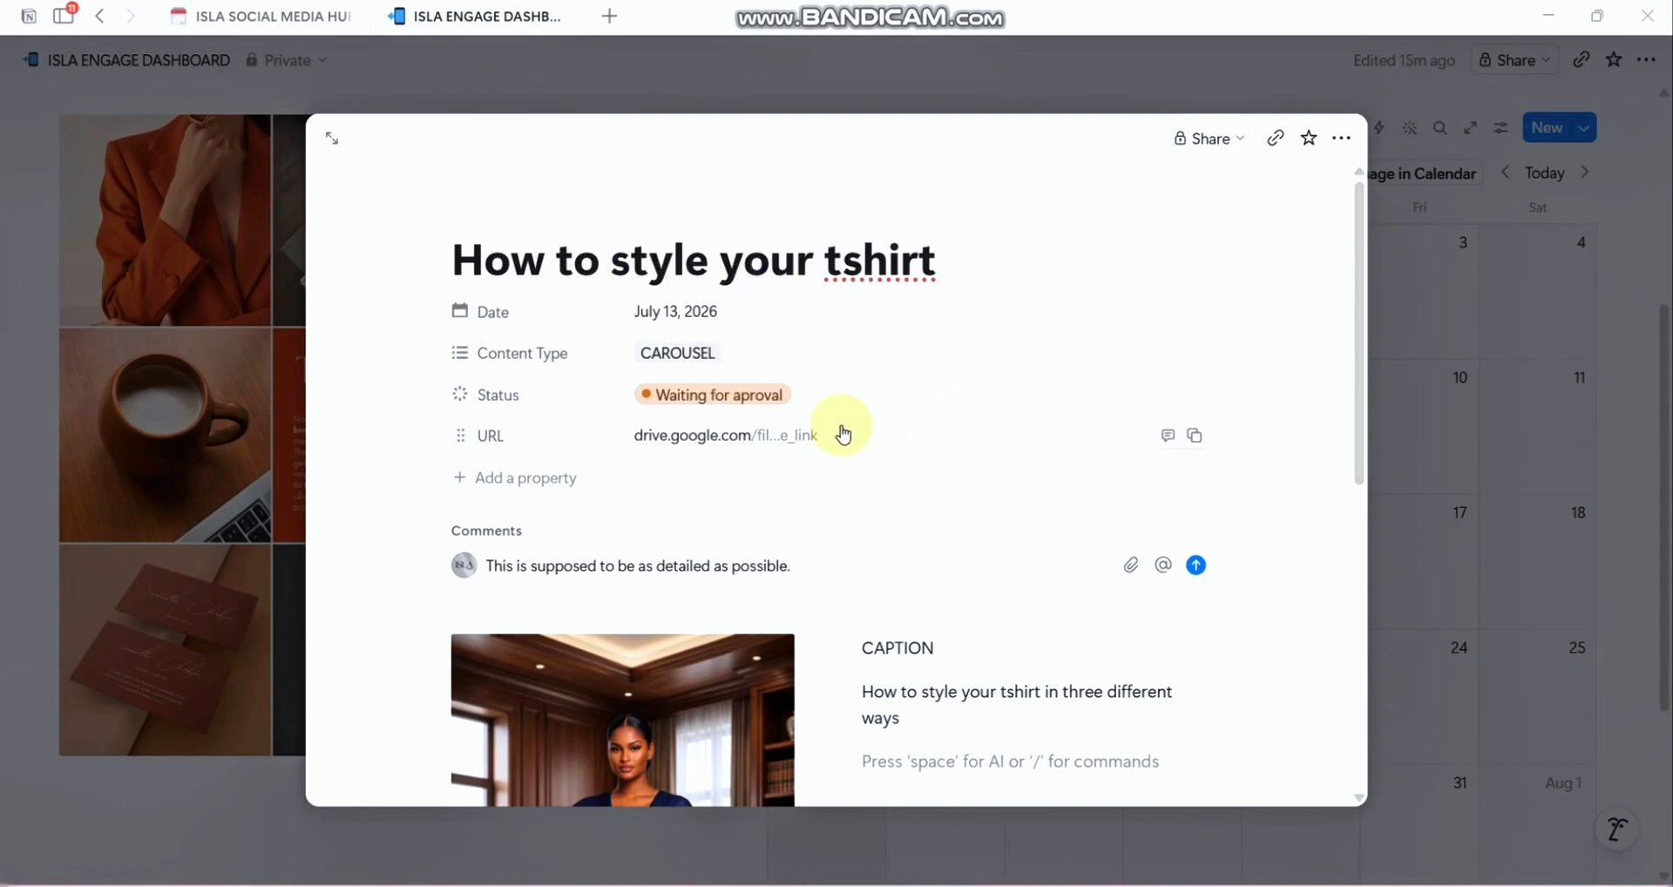
pyautogui.click(1409, 364)
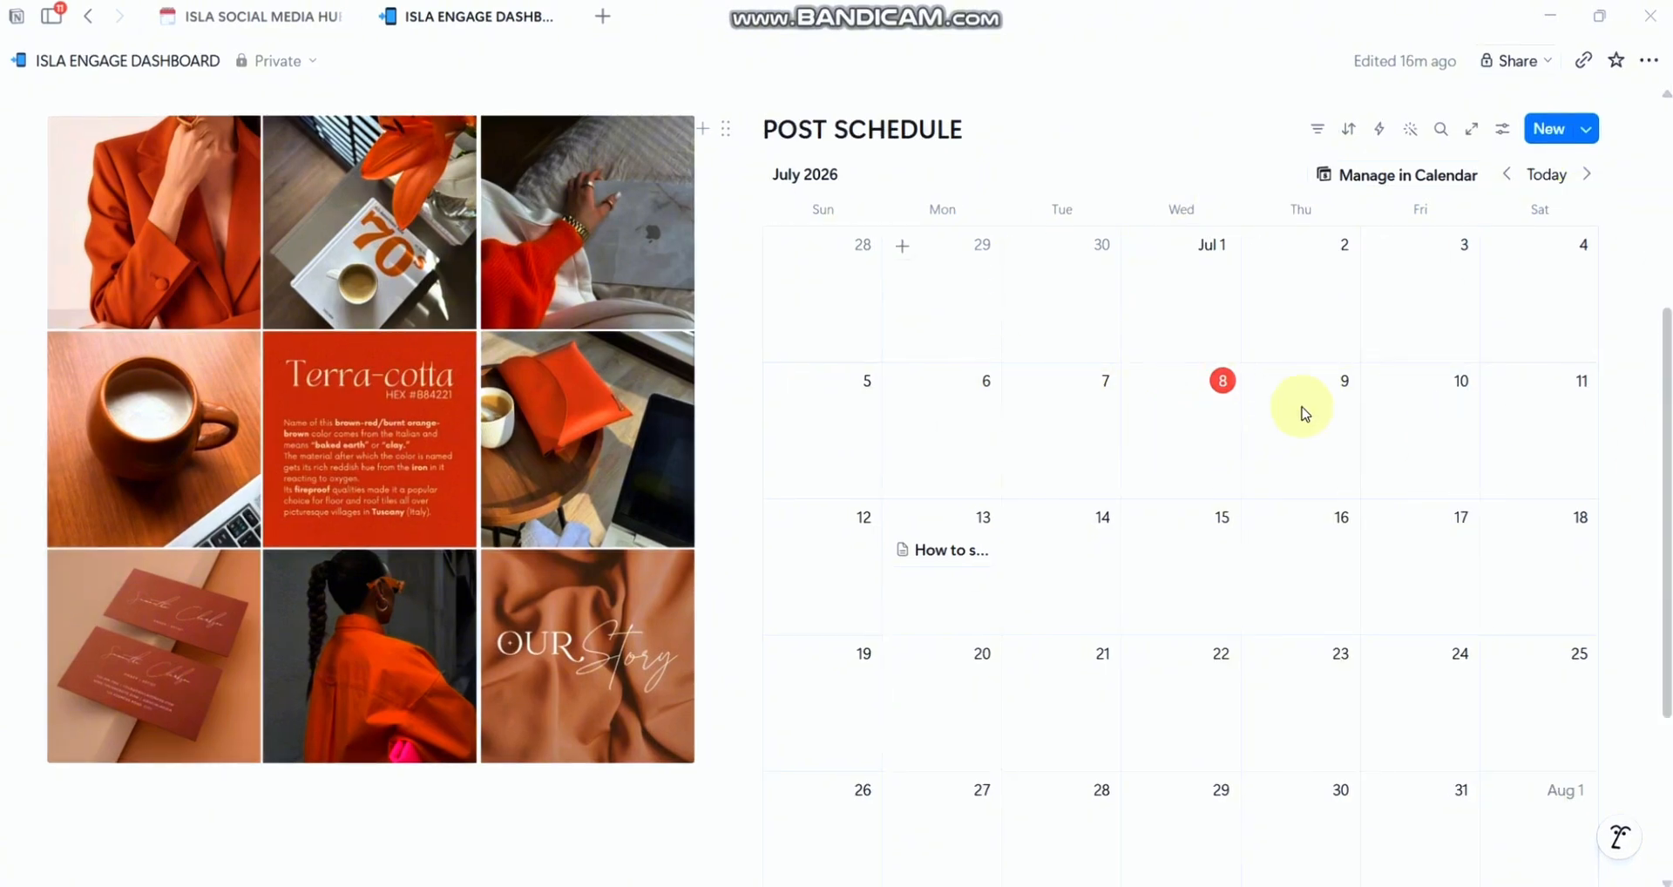
# Step: Try Full page as the way POST SCHEDULE opens its pages, and return the setting to Center peek
pyautogui.click(1502, 133)
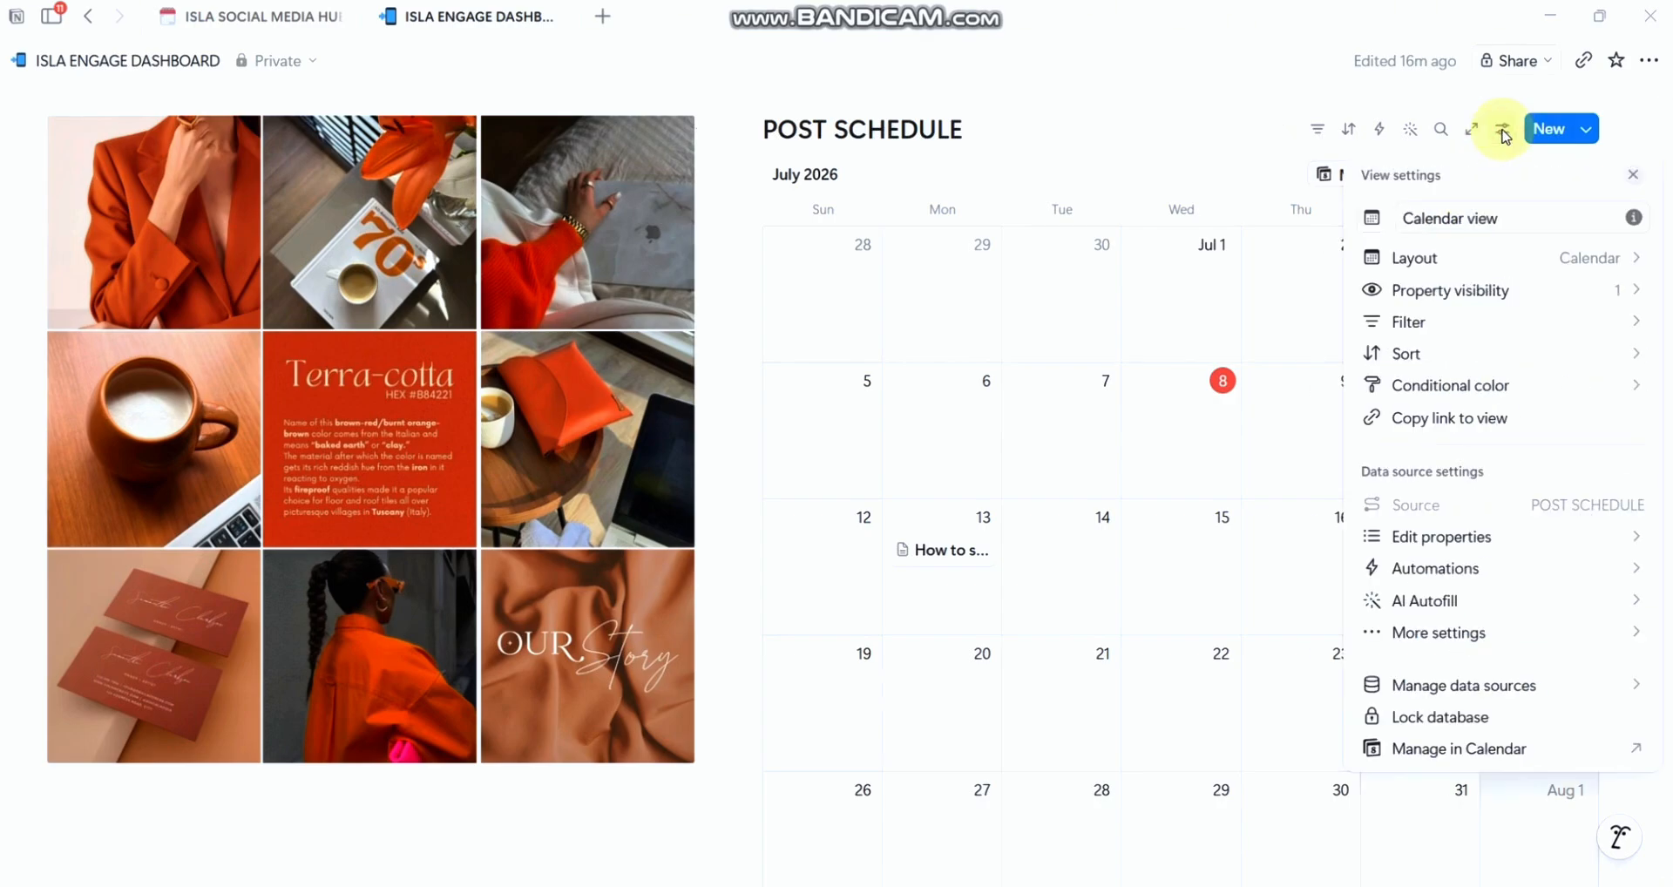
pyautogui.click(1559, 265)
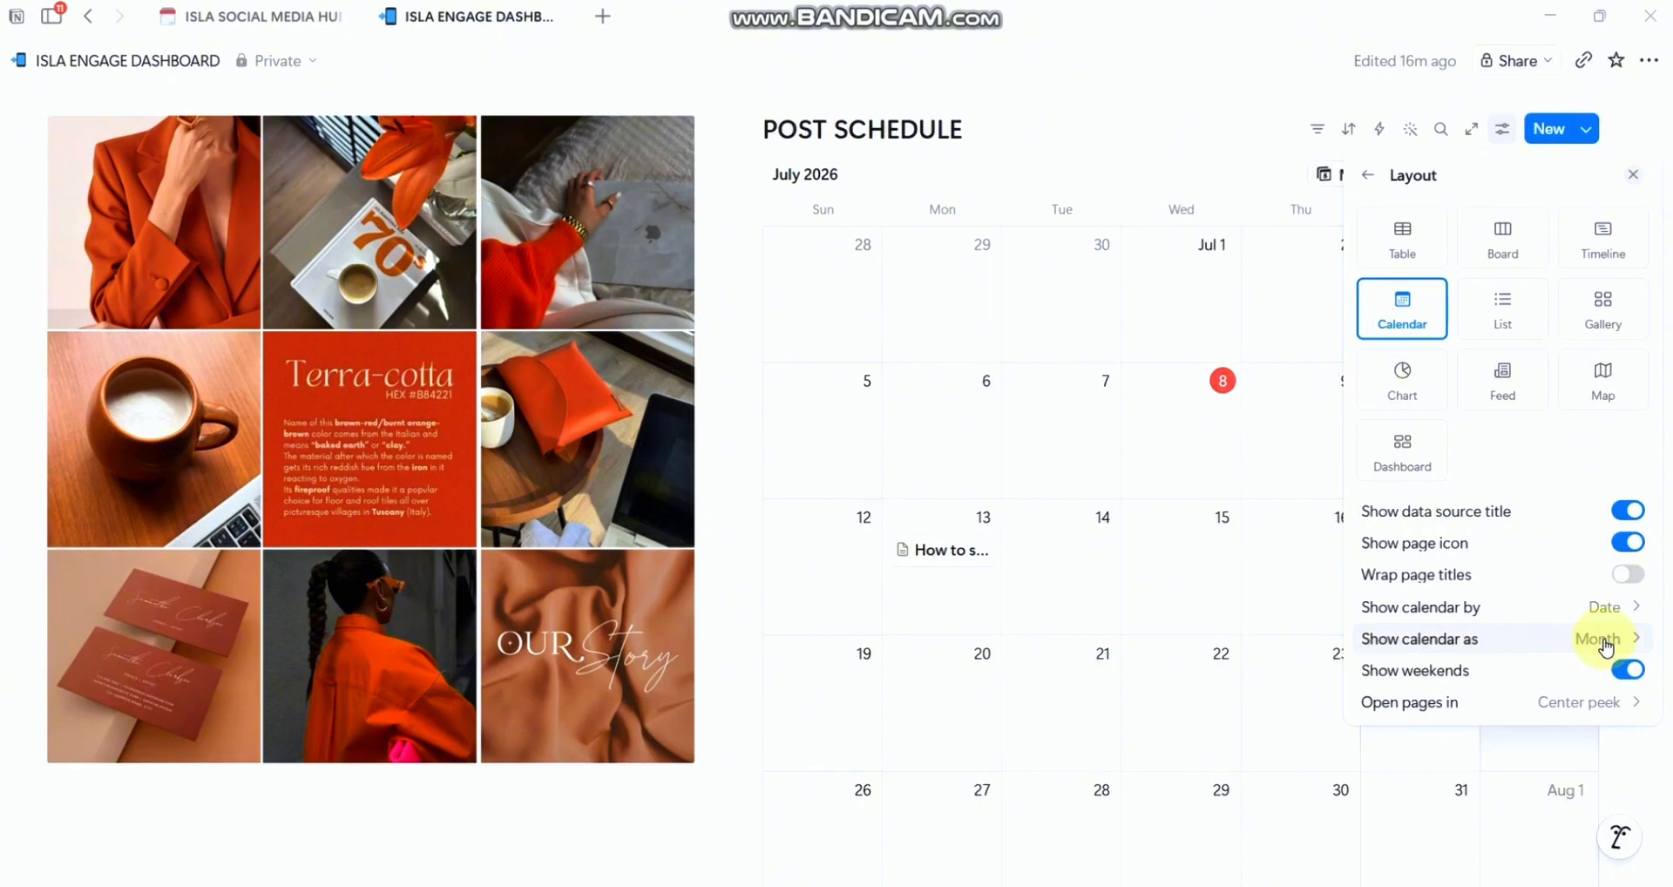
pyautogui.click(1573, 704)
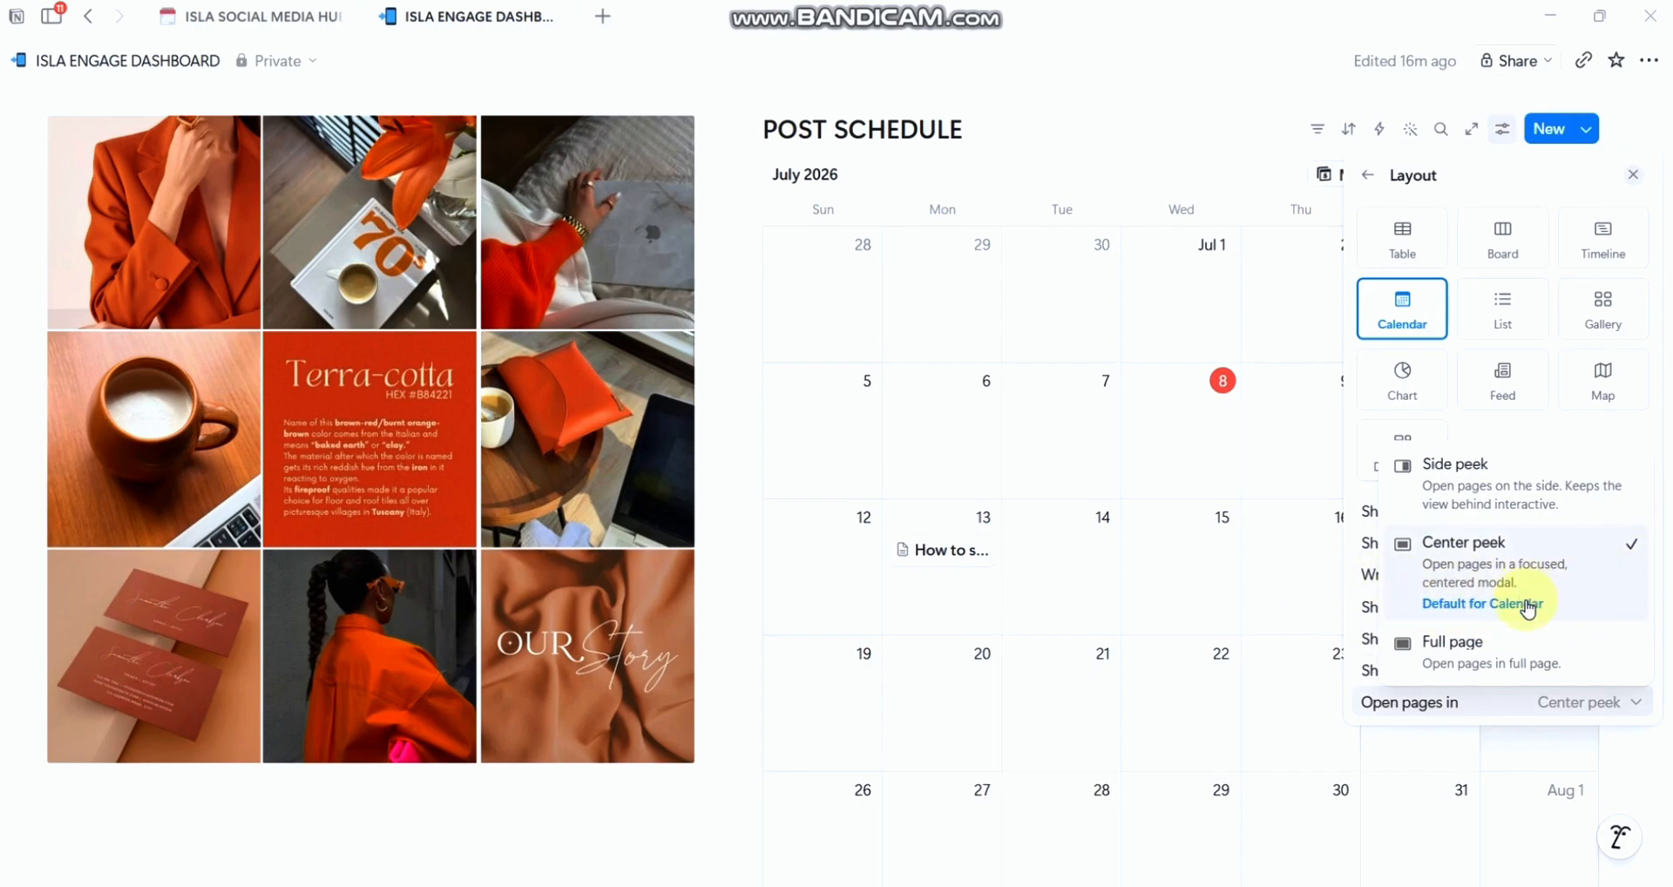
pyautogui.click(1521, 667)
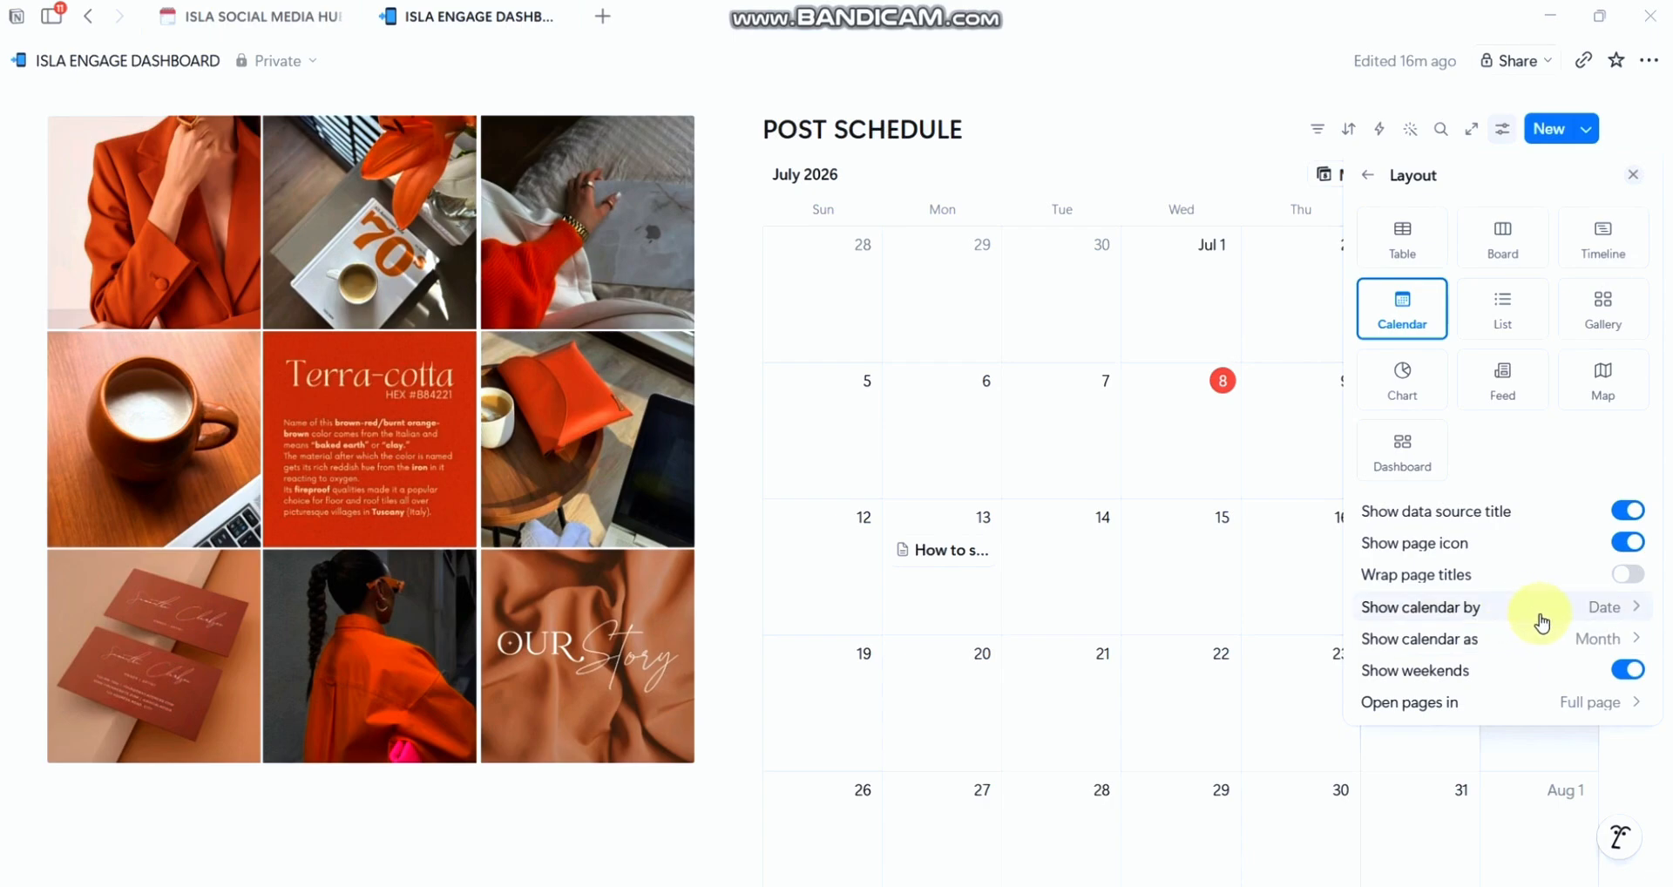
pyautogui.click(1531, 702)
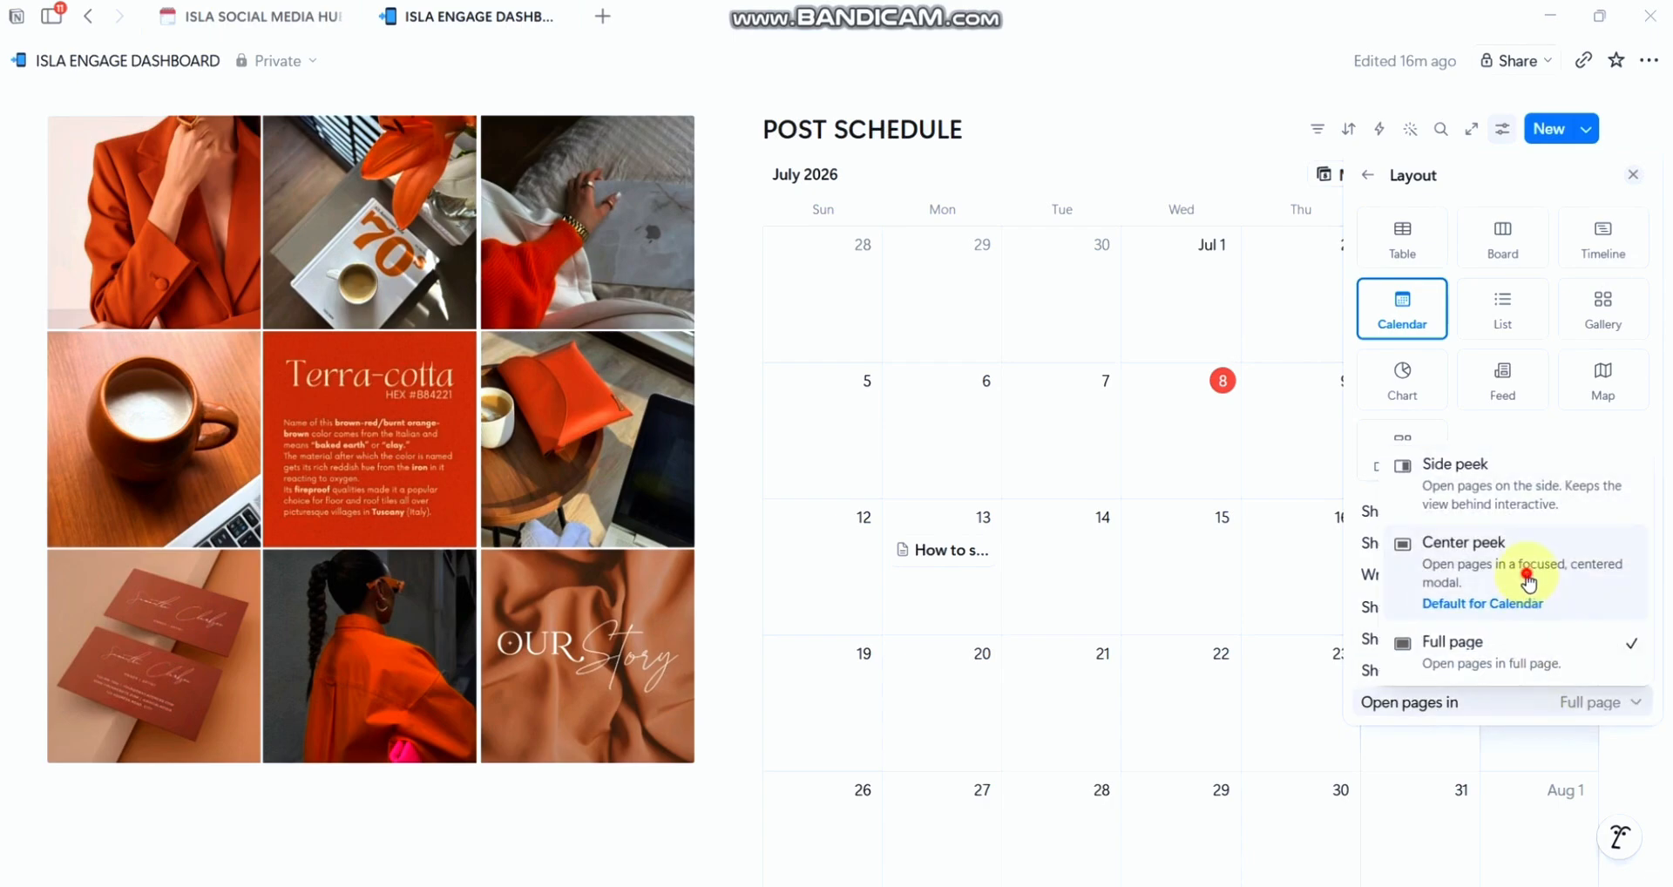
pyautogui.click(1526, 572)
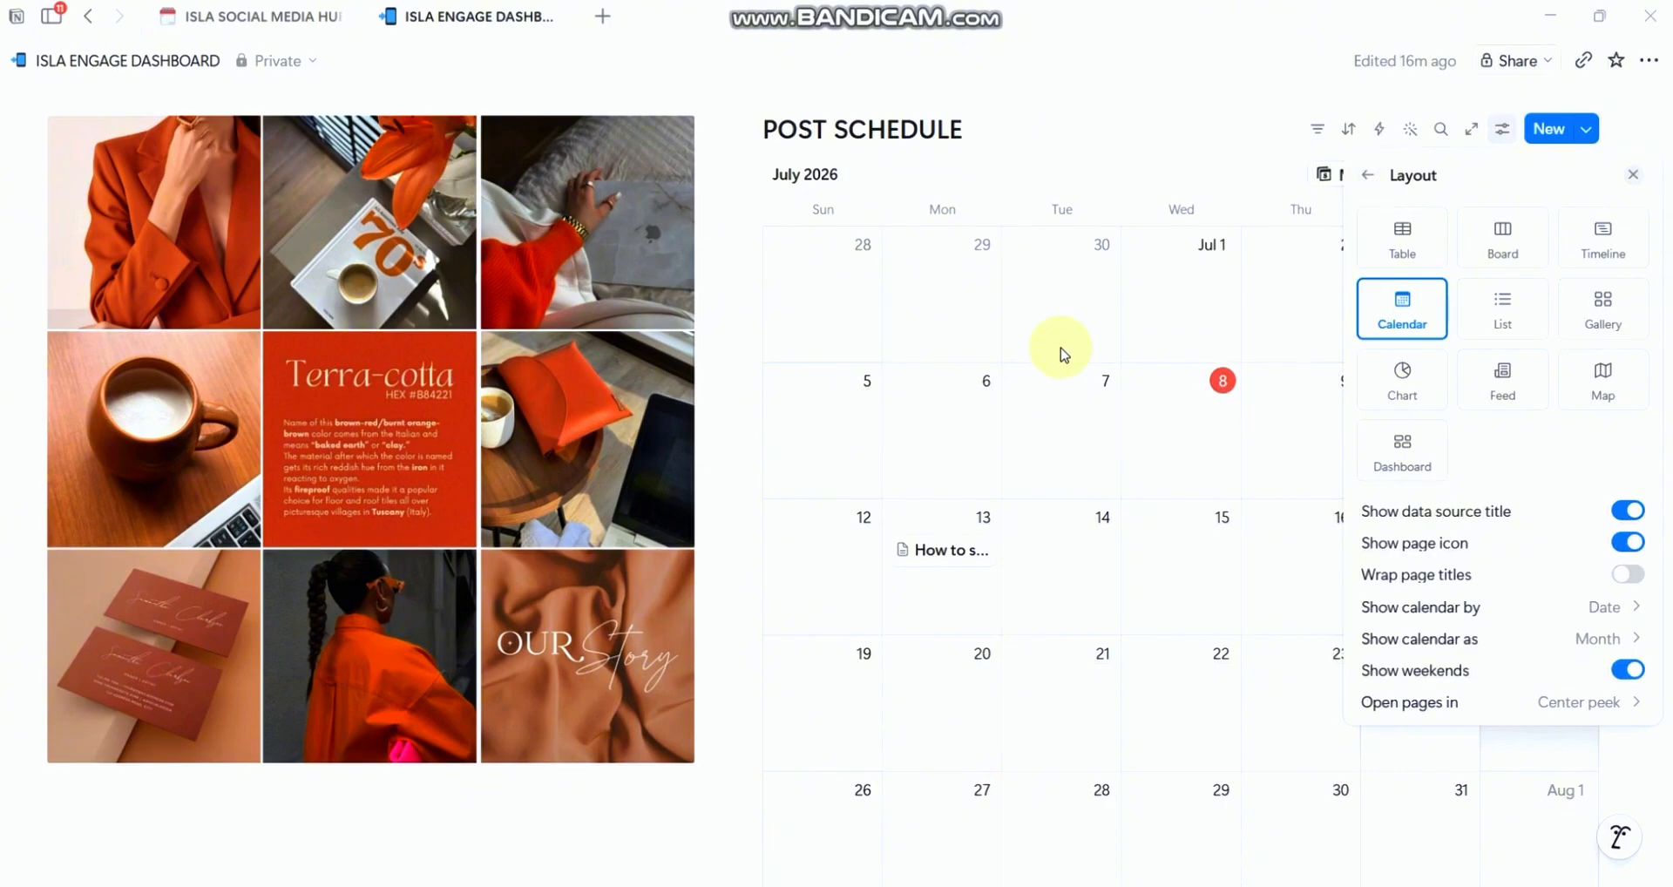
# Step: Try the Board layout for the POST SCHEDULE database and switch it back to Calendar
pyautogui.click(1406, 244)
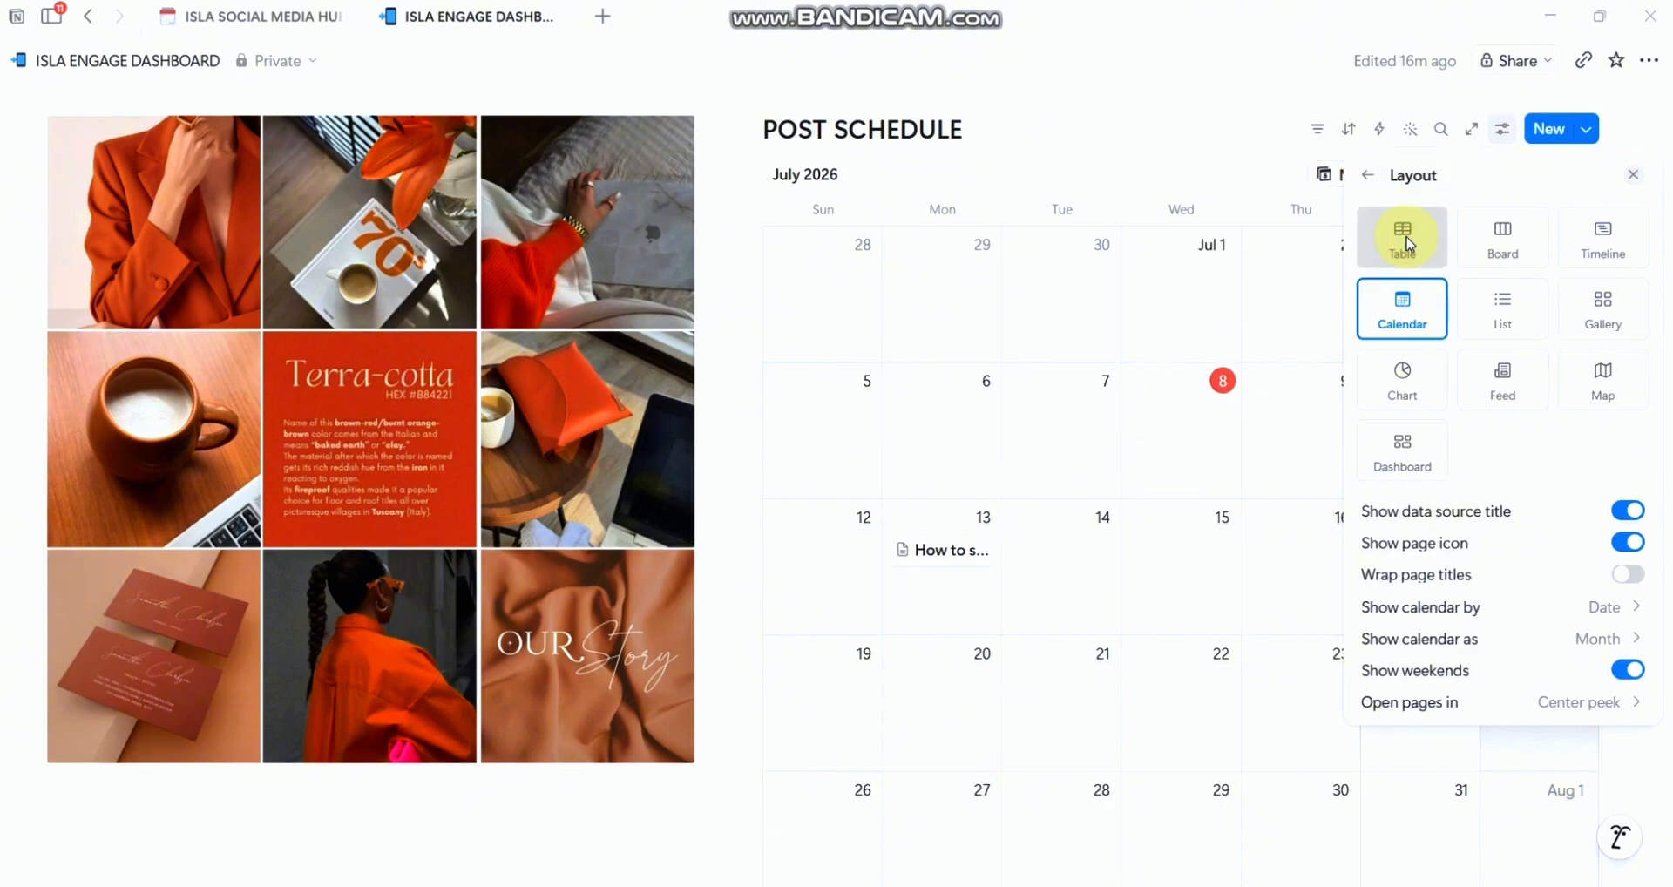
pyautogui.click(1487, 244)
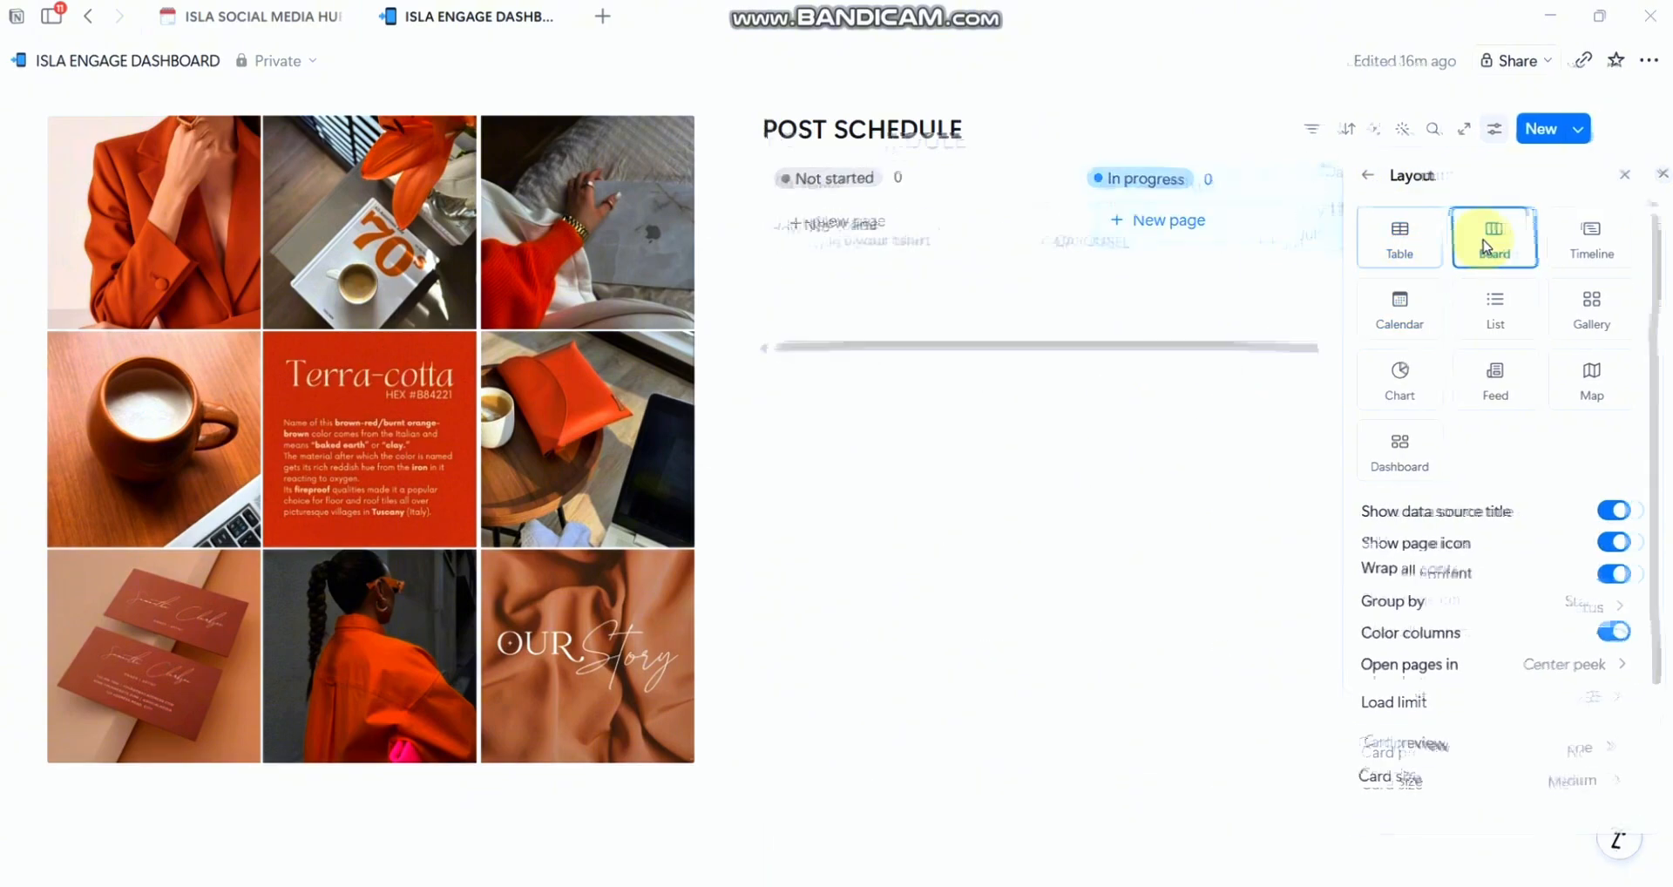
pyautogui.click(1581, 237)
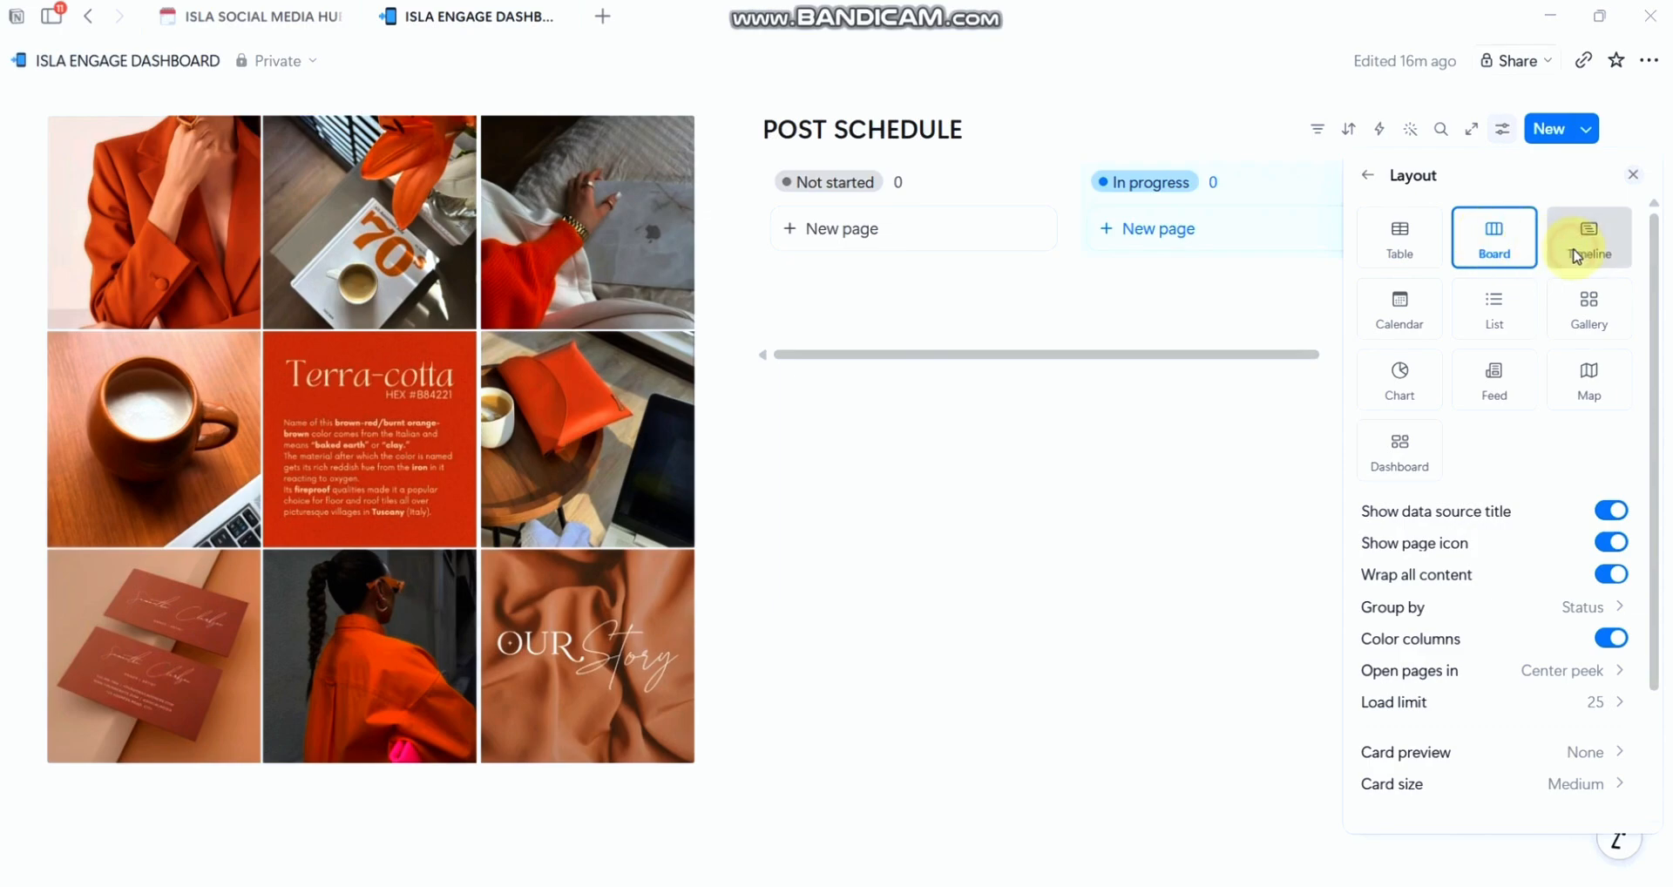
pyautogui.click(1396, 336)
pyautogui.click(1481, 336)
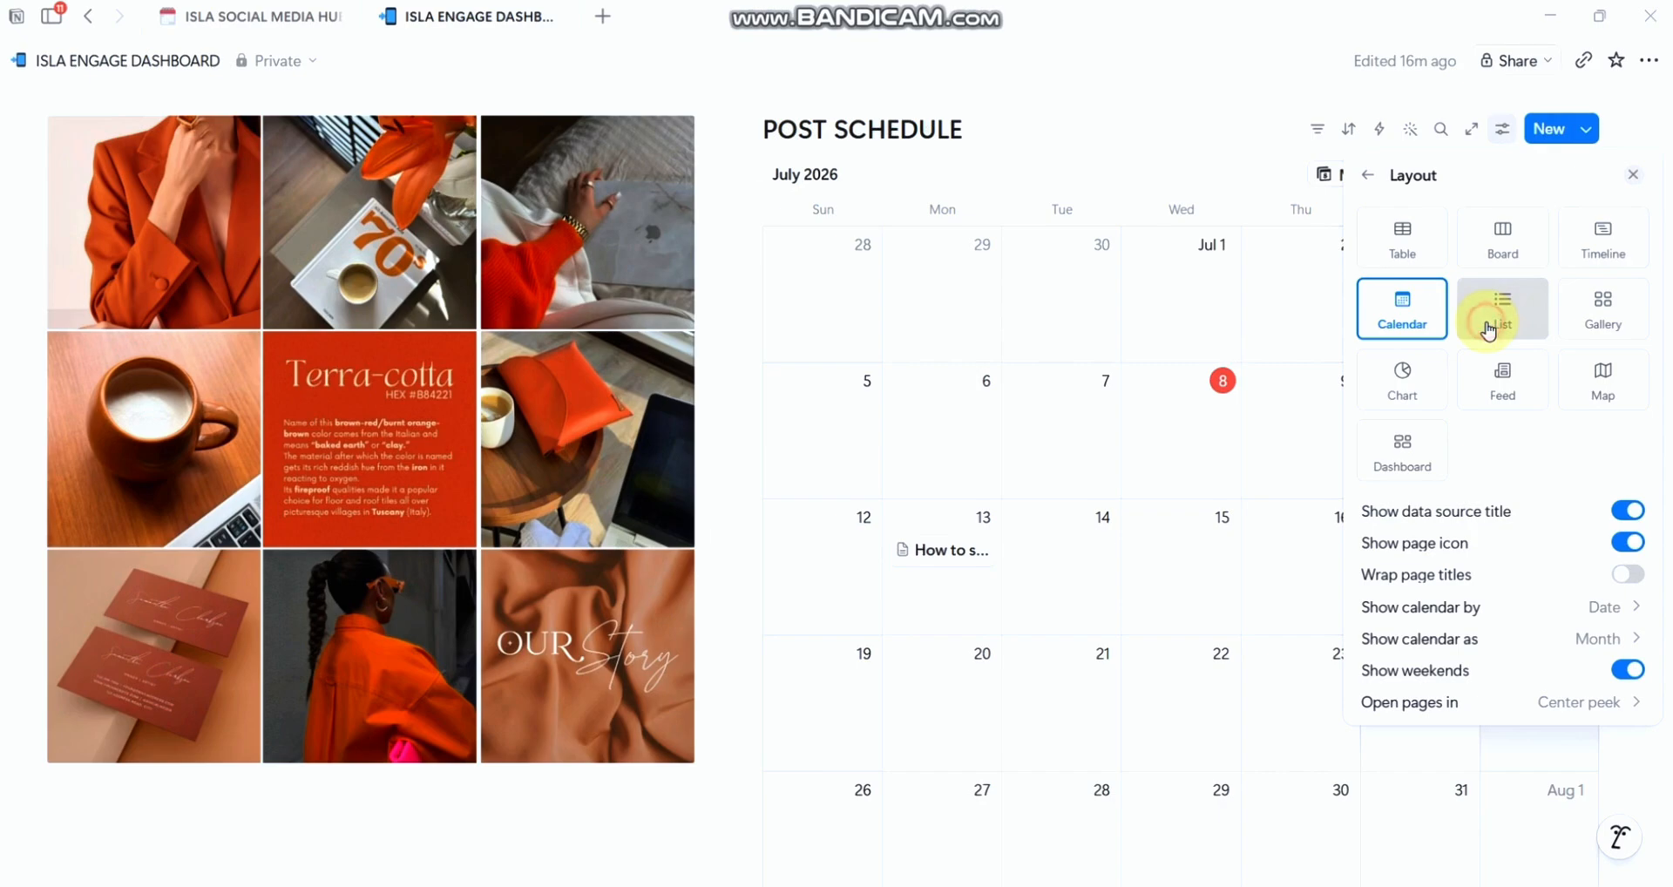
pyautogui.click(1413, 322)
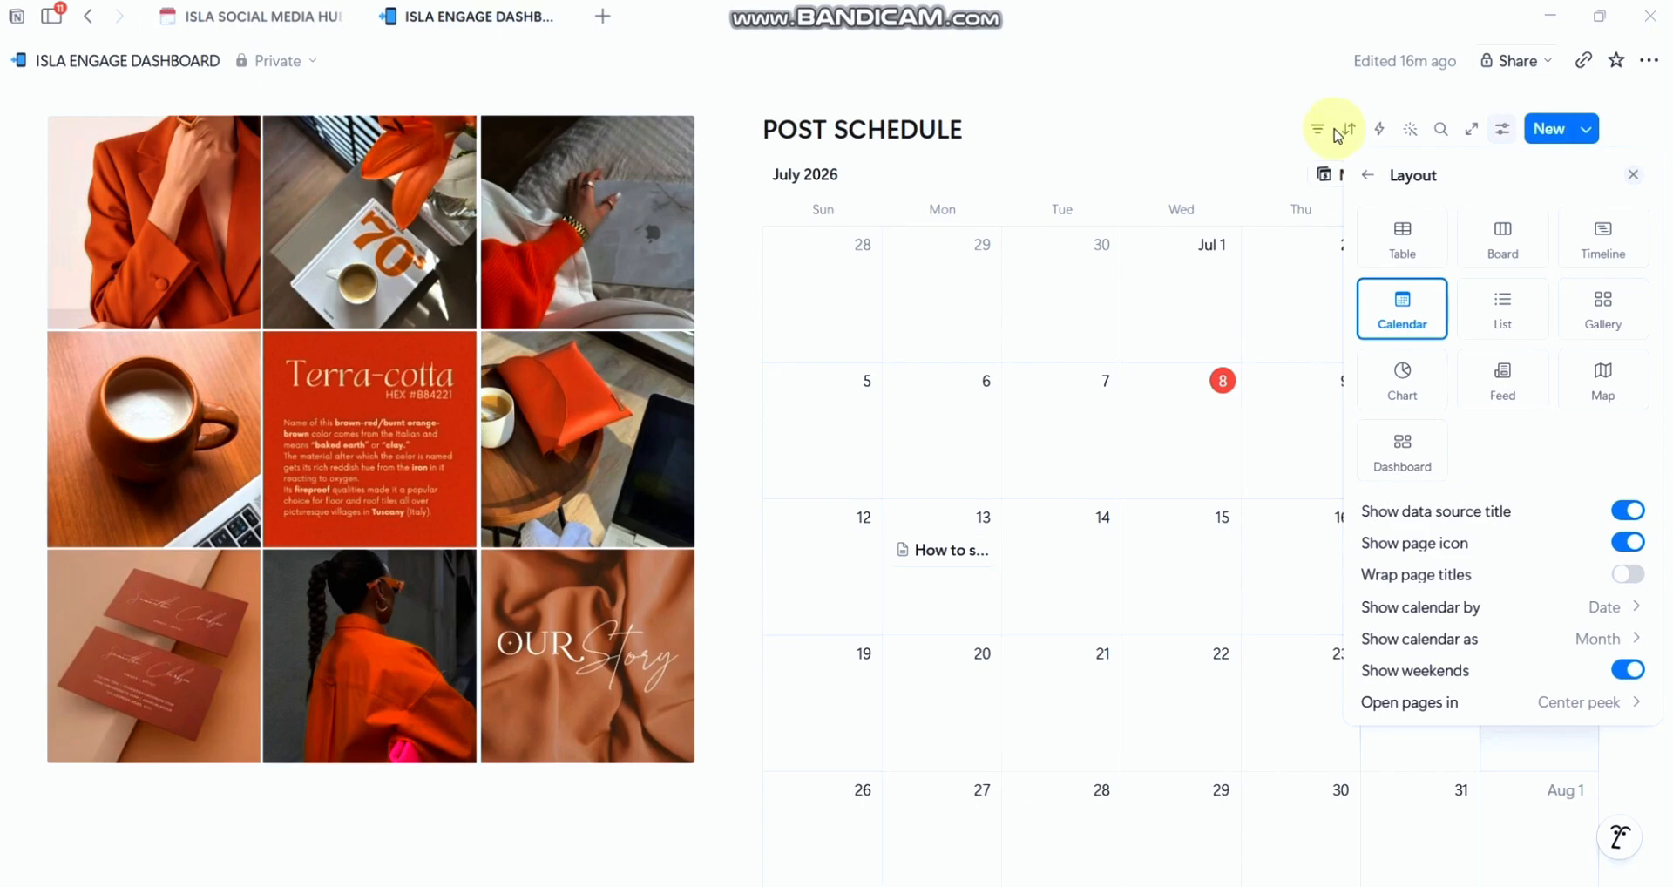
# Step: Show the Content Type and Status properties on the POST SCHEDULE calendar entries
pyautogui.click(1369, 176)
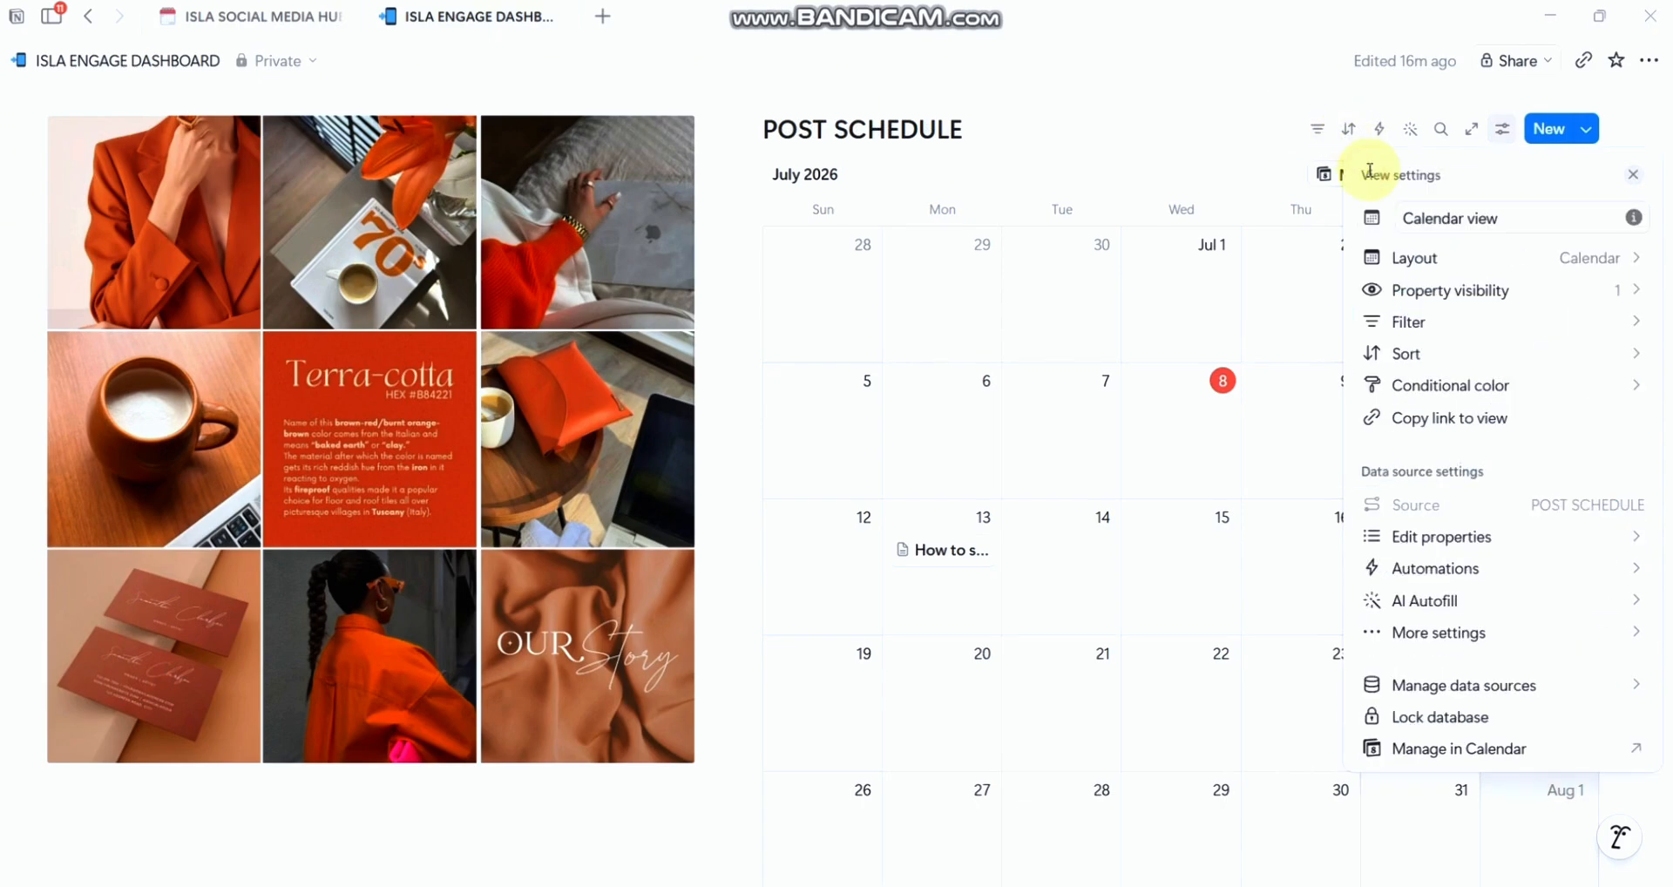
pyautogui.click(1498, 295)
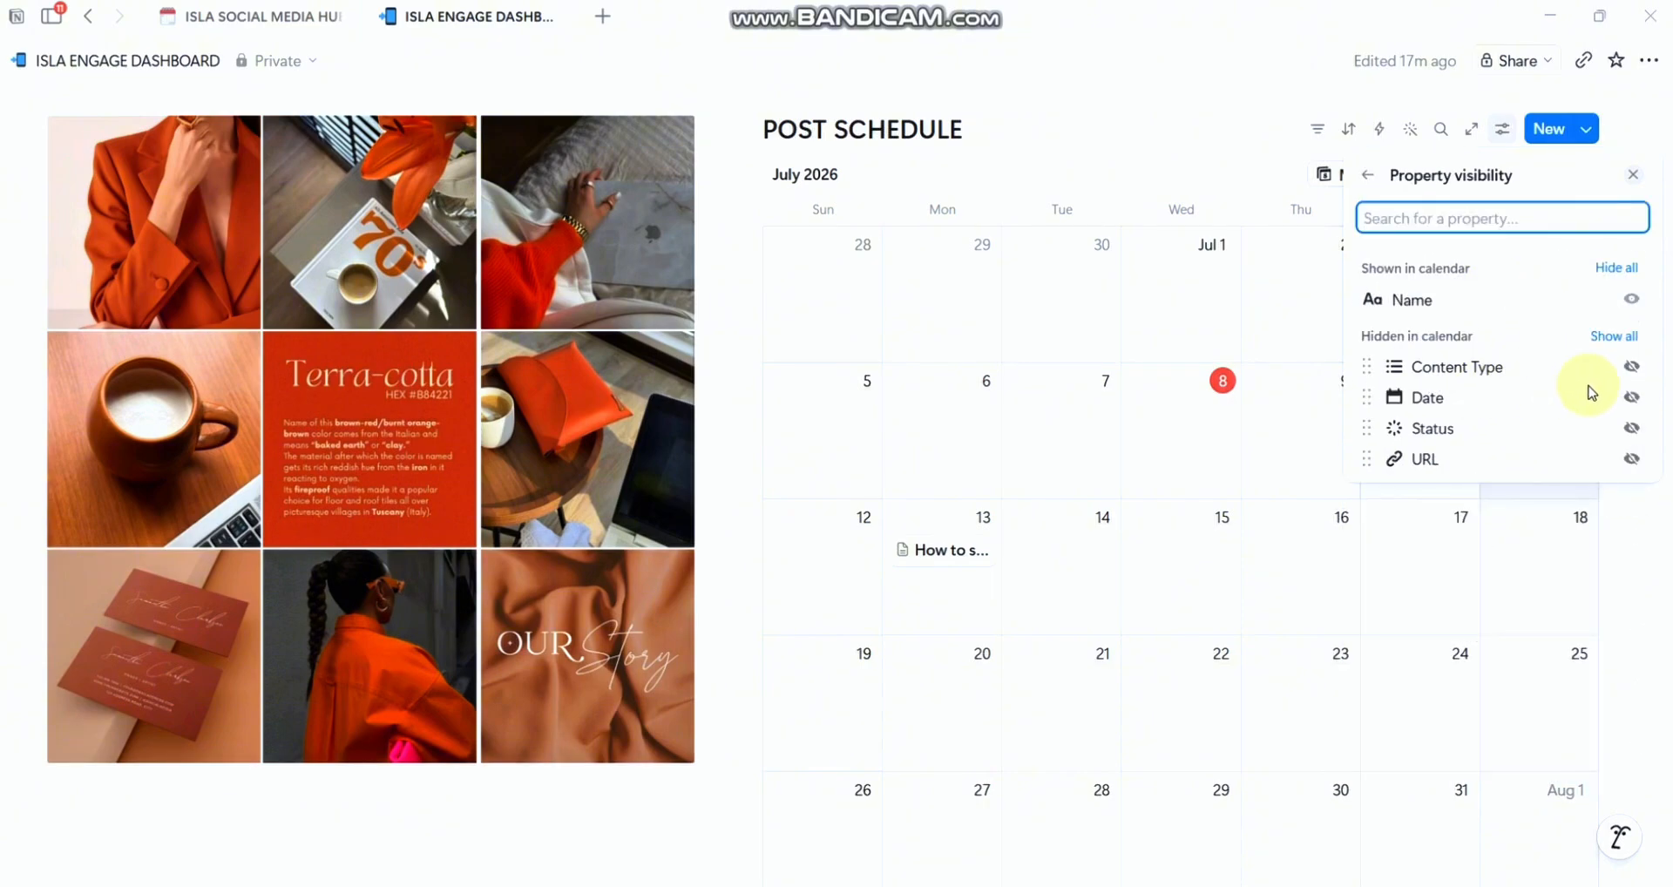
pyautogui.click(1632, 384)
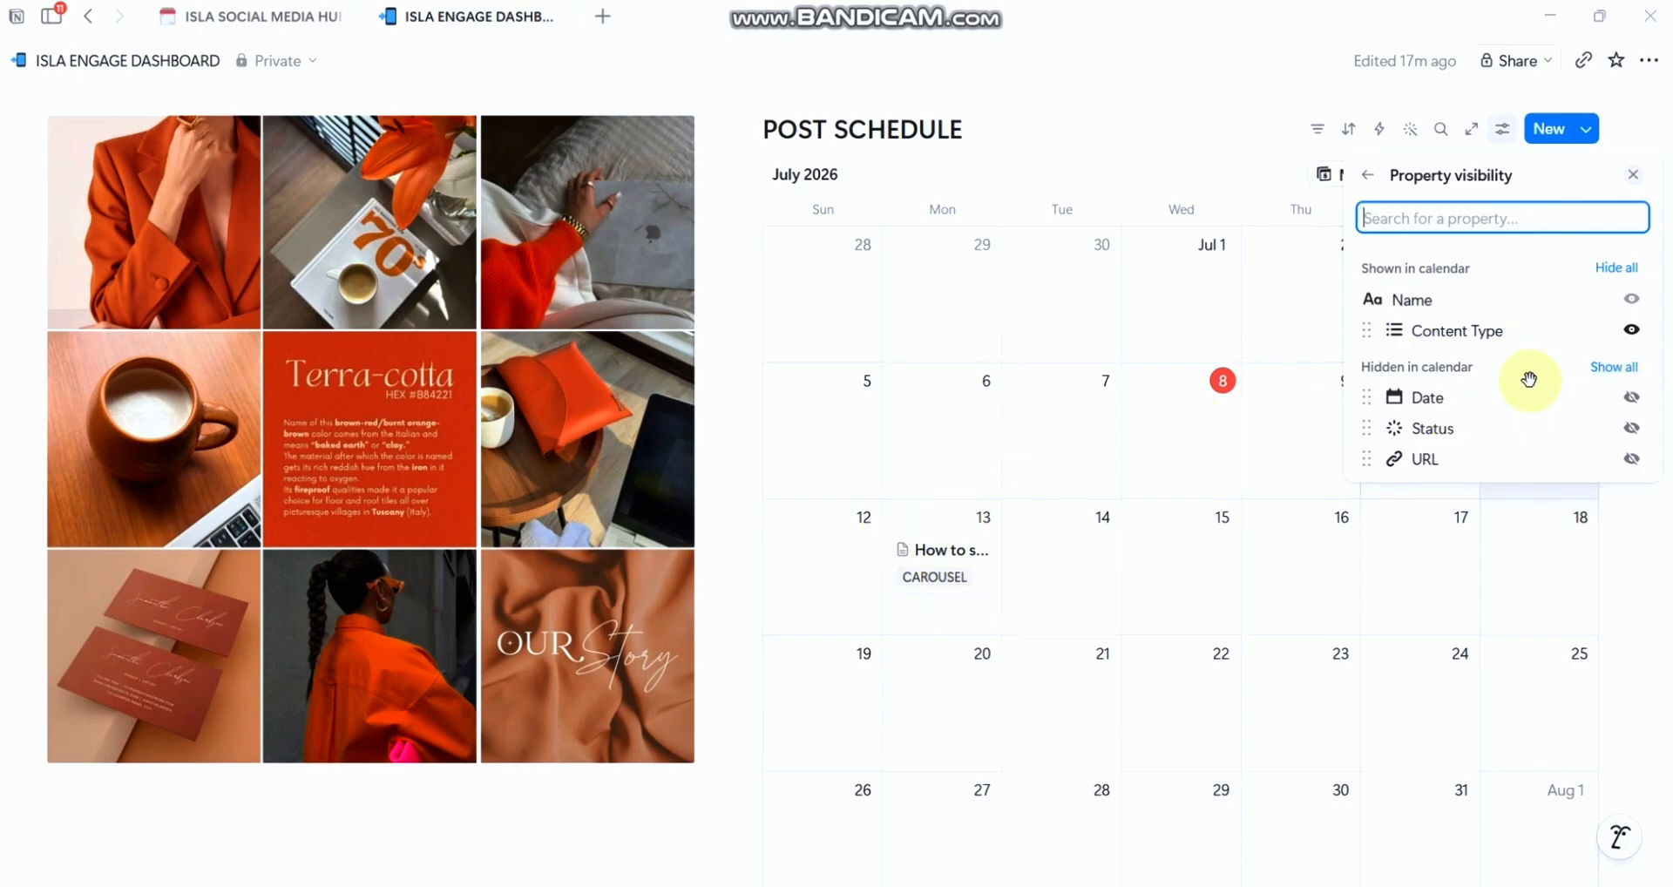
pyautogui.click(1627, 431)
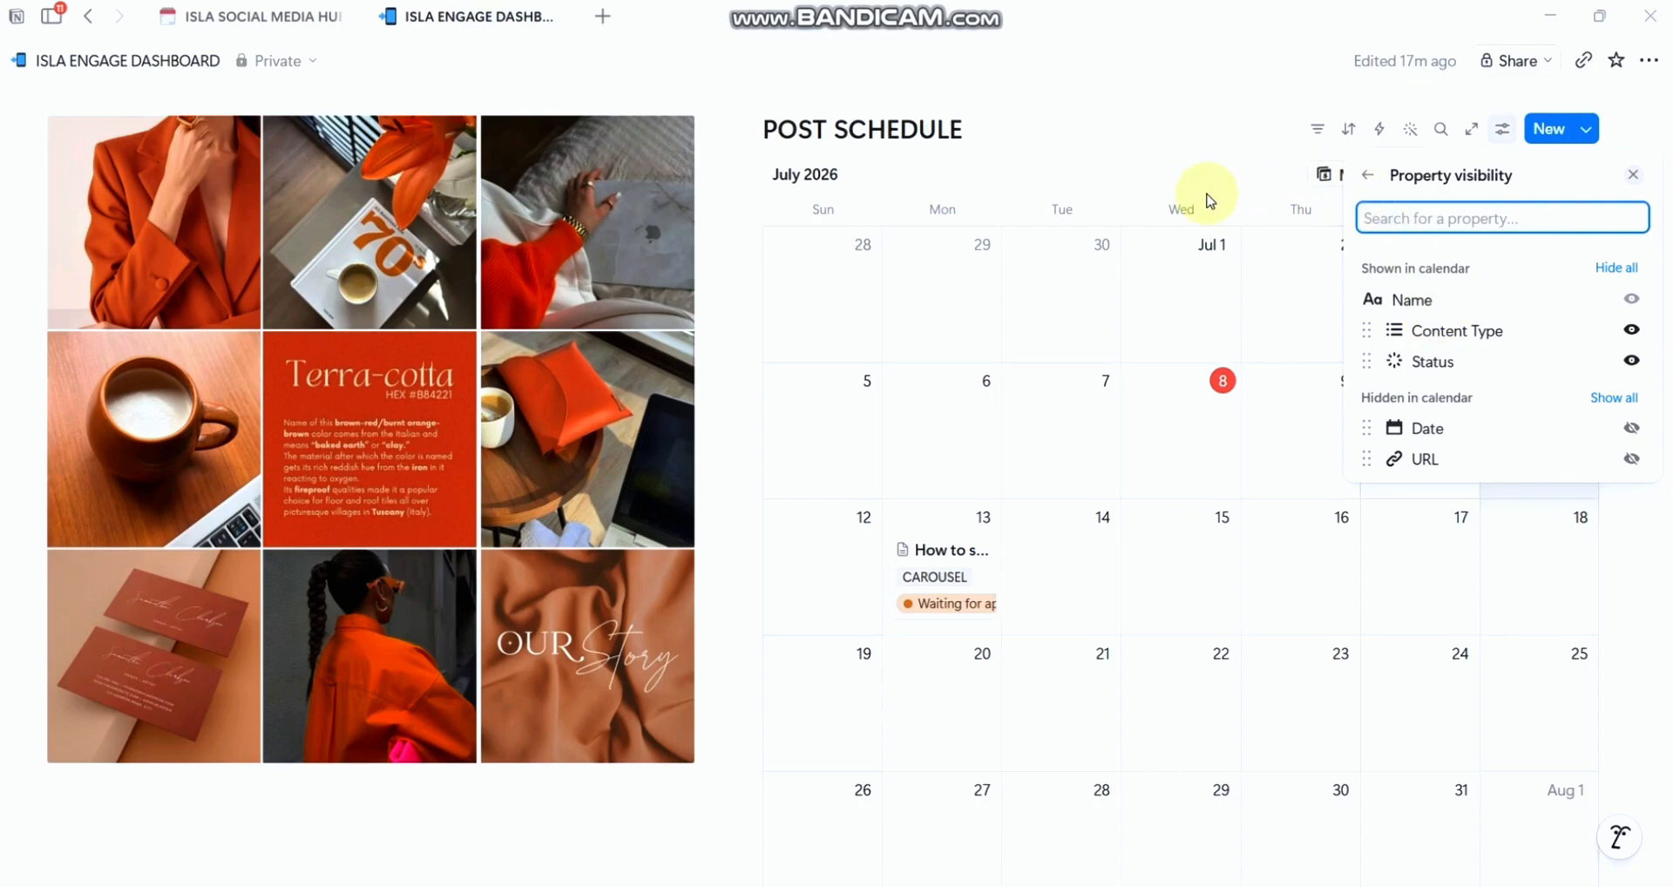
pyautogui.click(1195, 150)
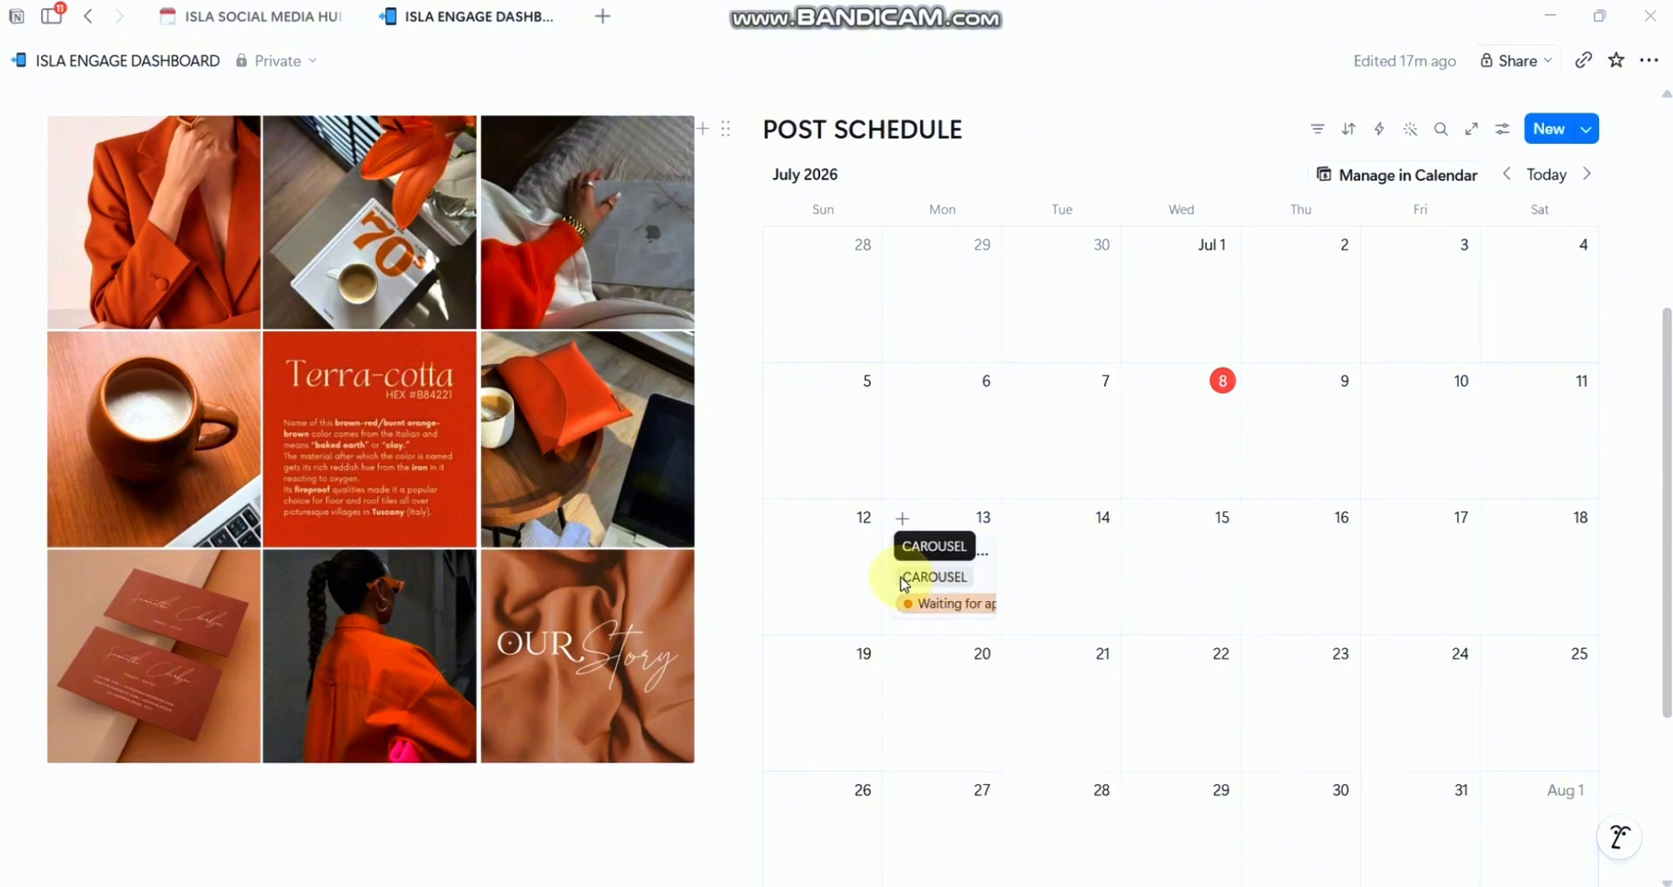
# Step: Review the tshirt post of July 13 with its properties, image and caption columns, and close it
pyautogui.click(957, 586)
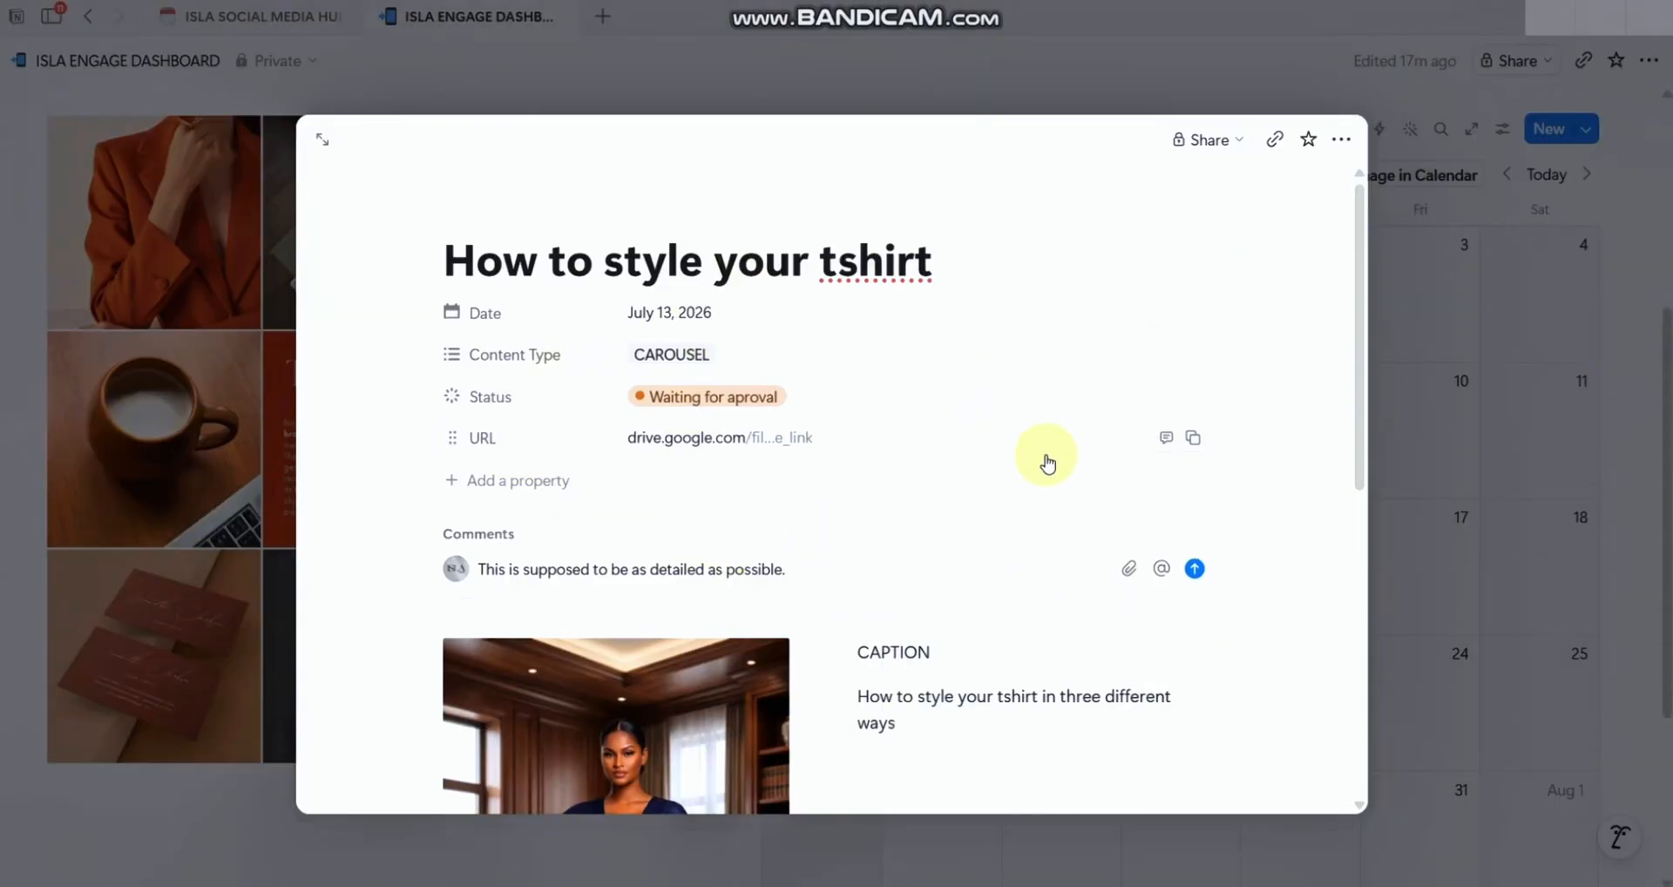
pyautogui.scroll(-5, 1048, 462)
pyautogui.scroll(5, 1048, 458)
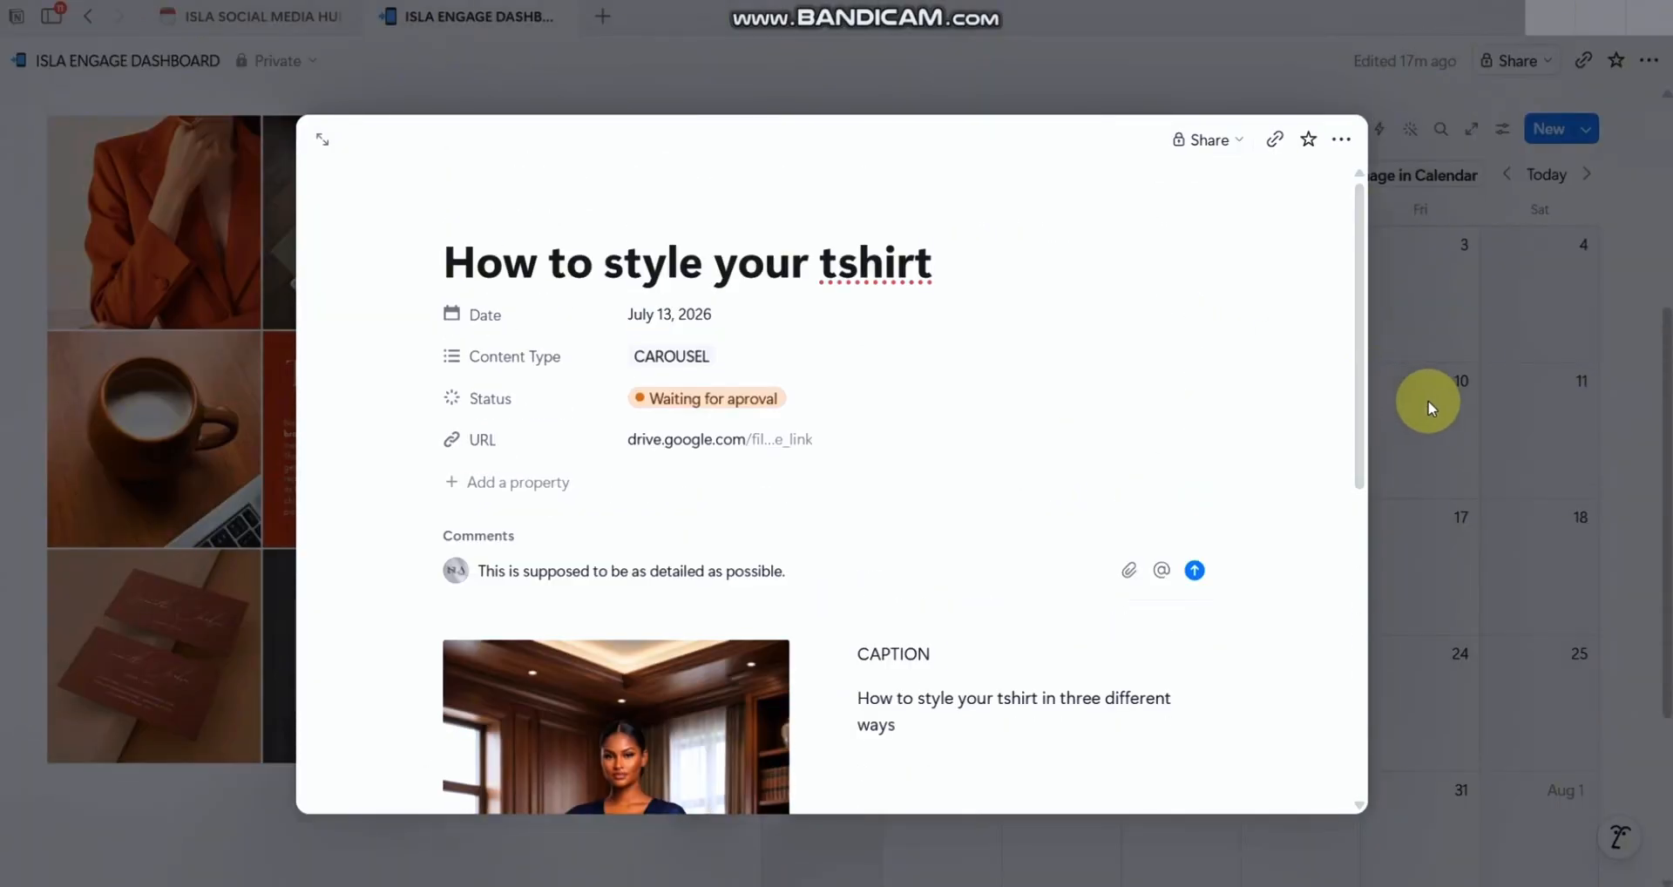
pyautogui.click(1430, 404)
# Step: Add a two-column block on a new line below the image grid and the POST SCHEDULE calendar
pyautogui.scroll(-5, 1162, 474)
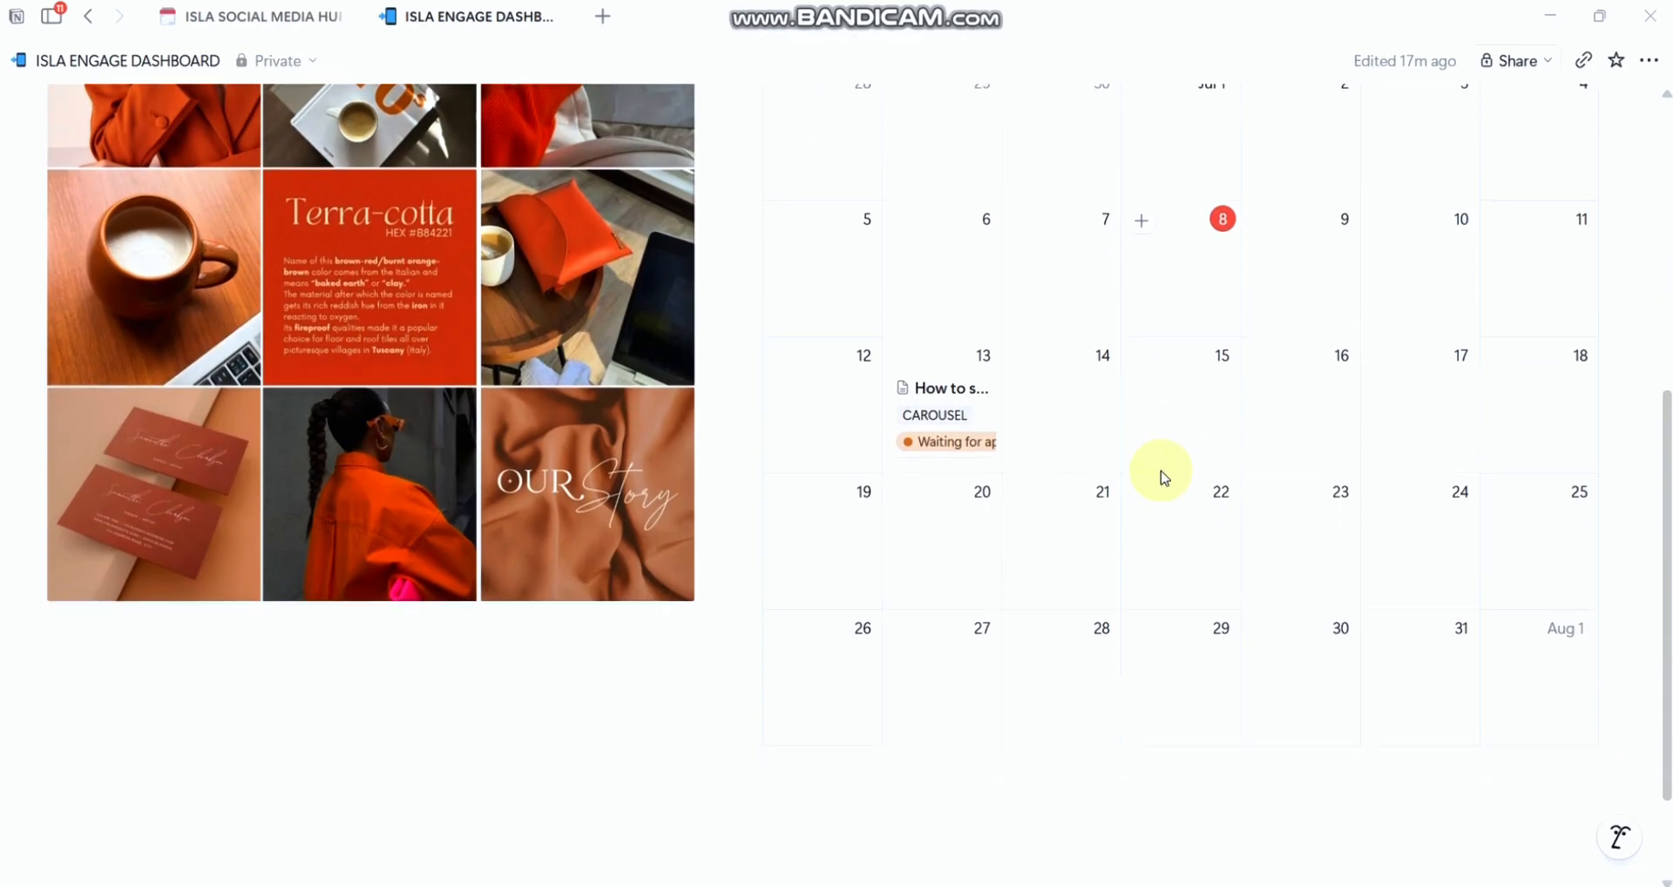
pyautogui.click(604, 496)
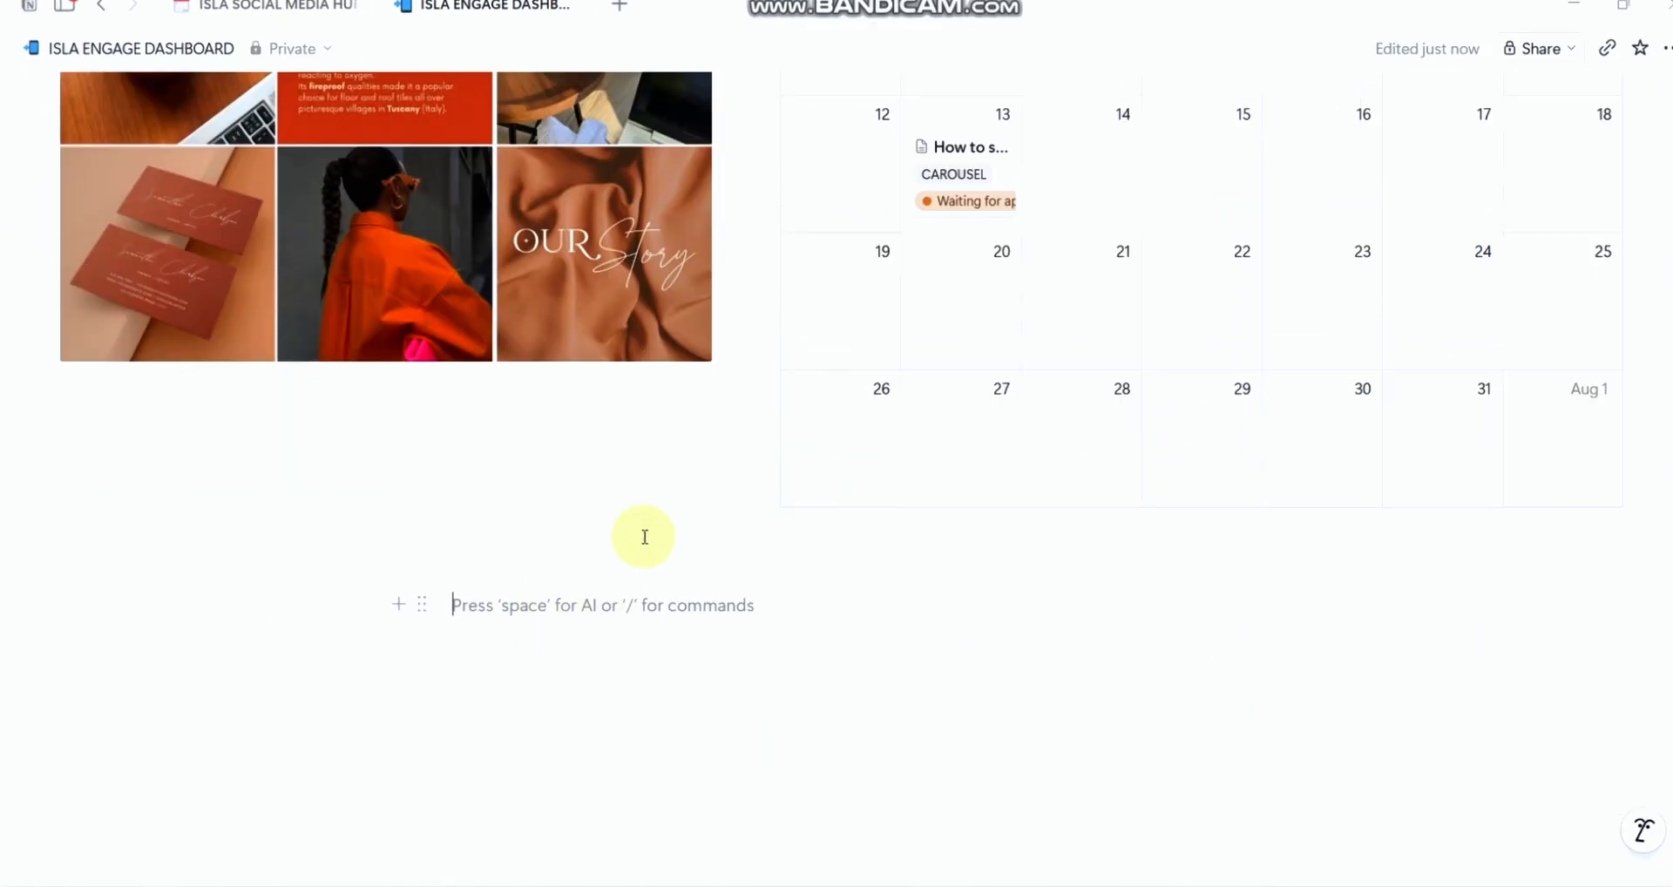
pyautogui.scroll(8, 645, 536)
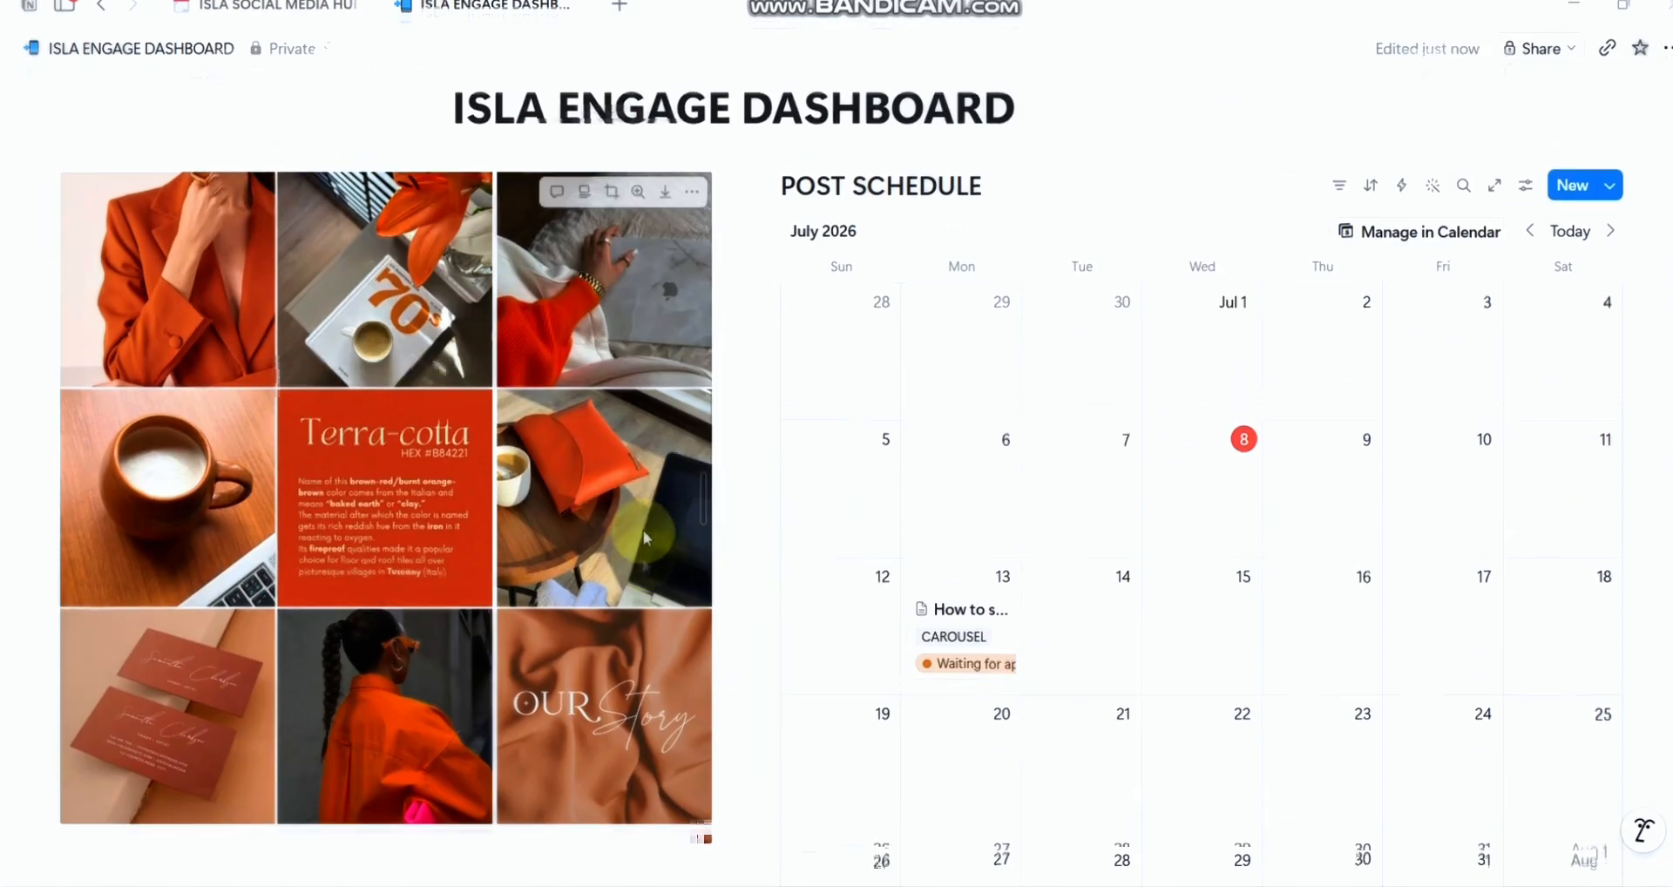
pyautogui.scroll(-3, 950, 688)
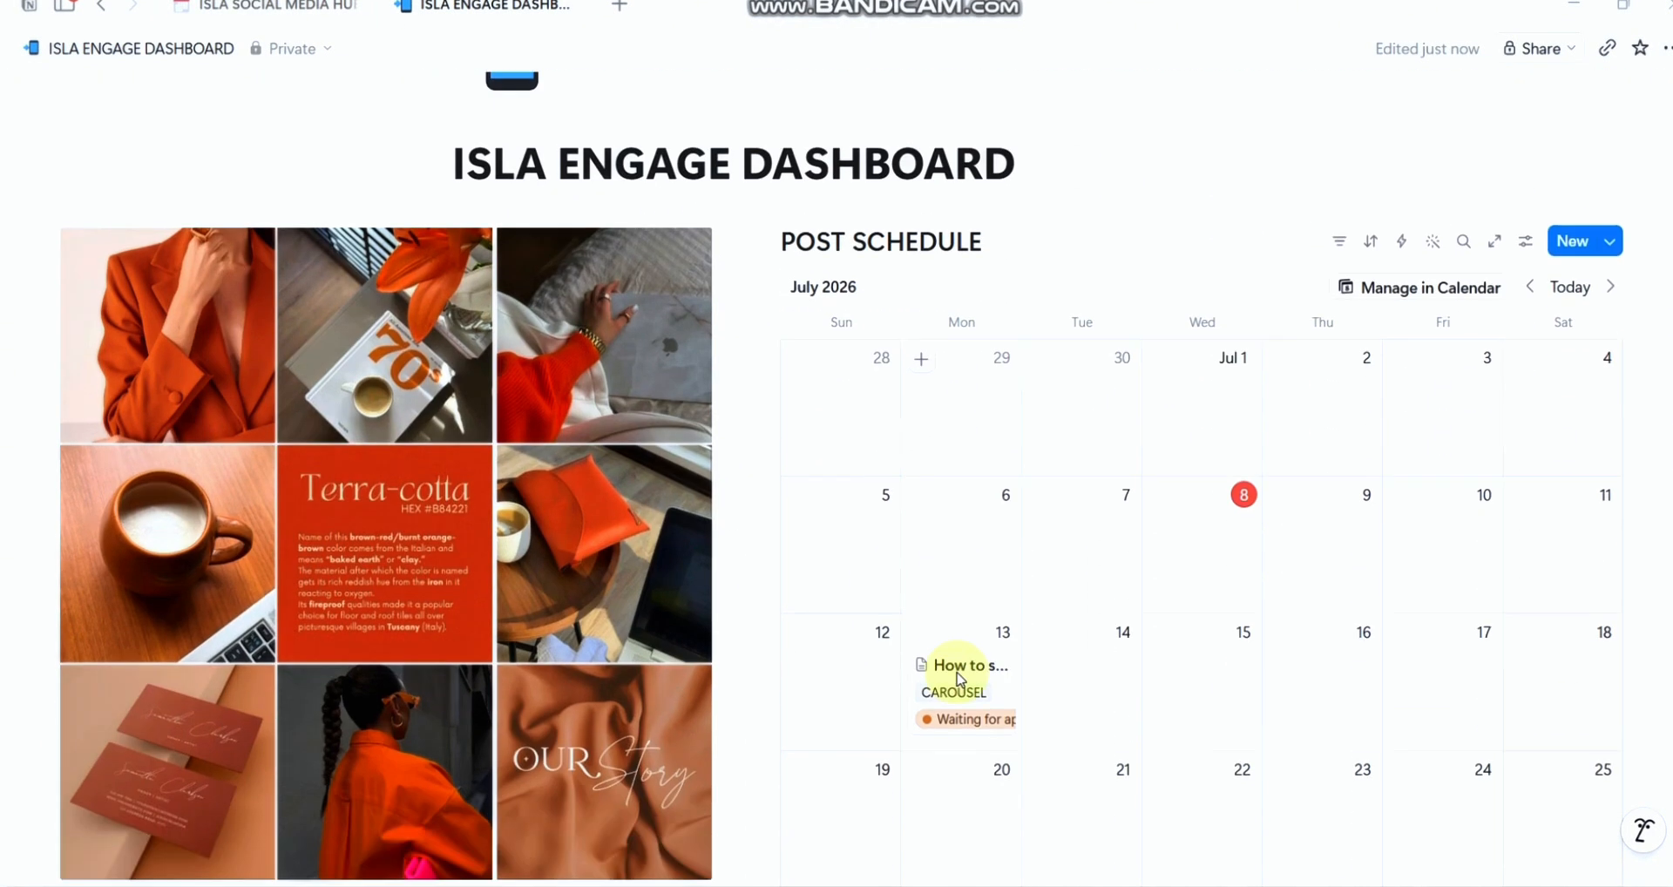
pyautogui.scroll(4, 950, 684)
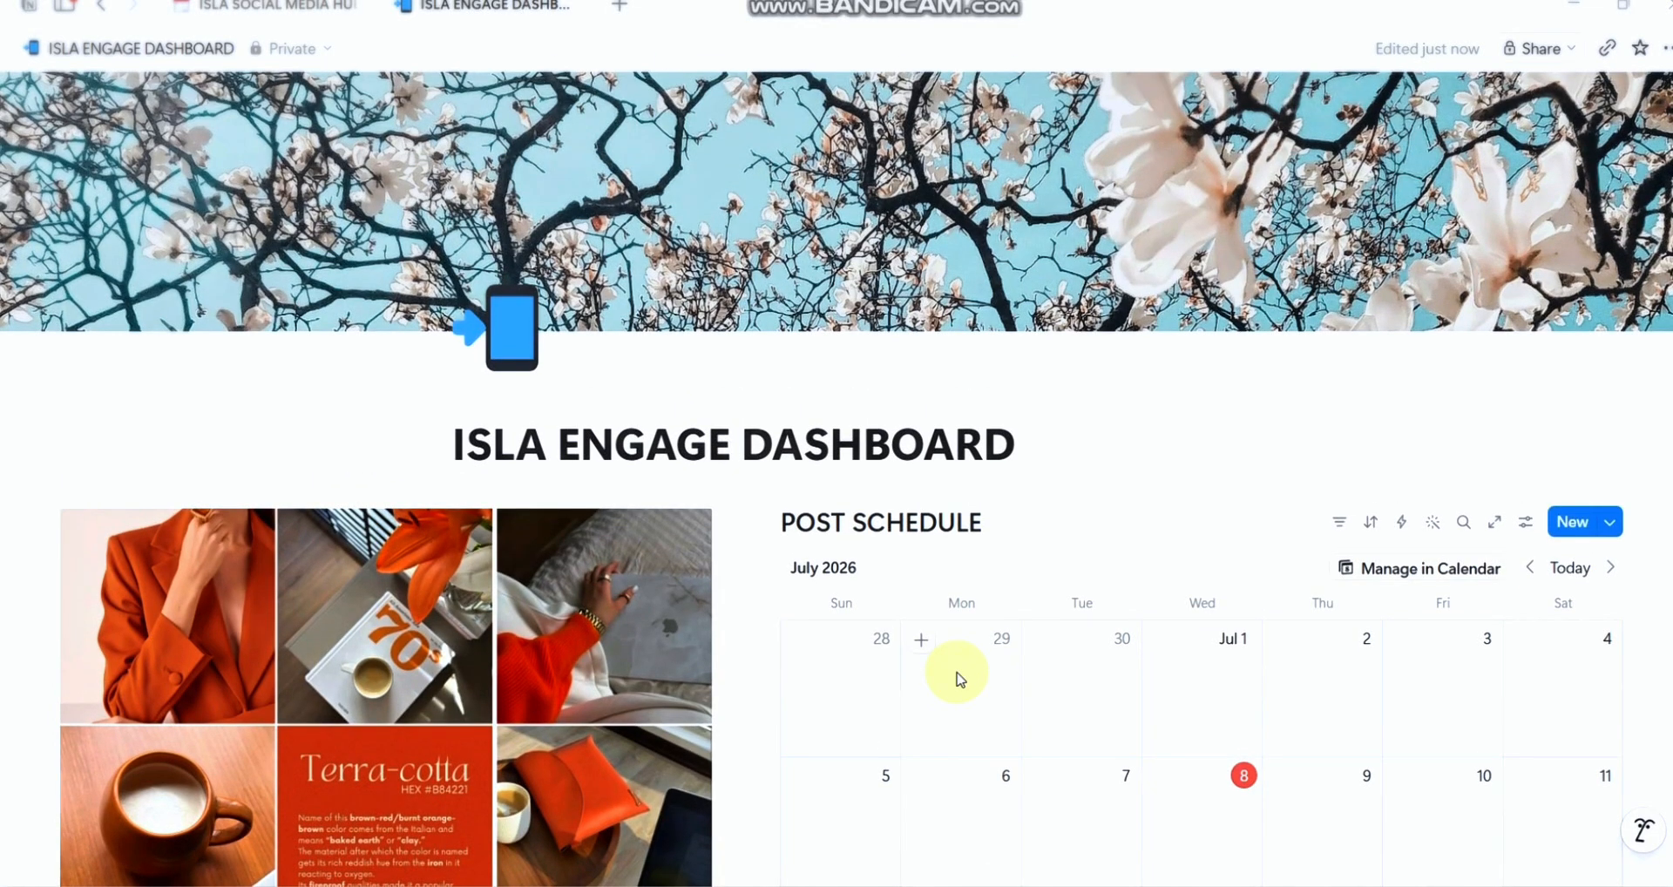
pyautogui.scroll(-8, 959, 678)
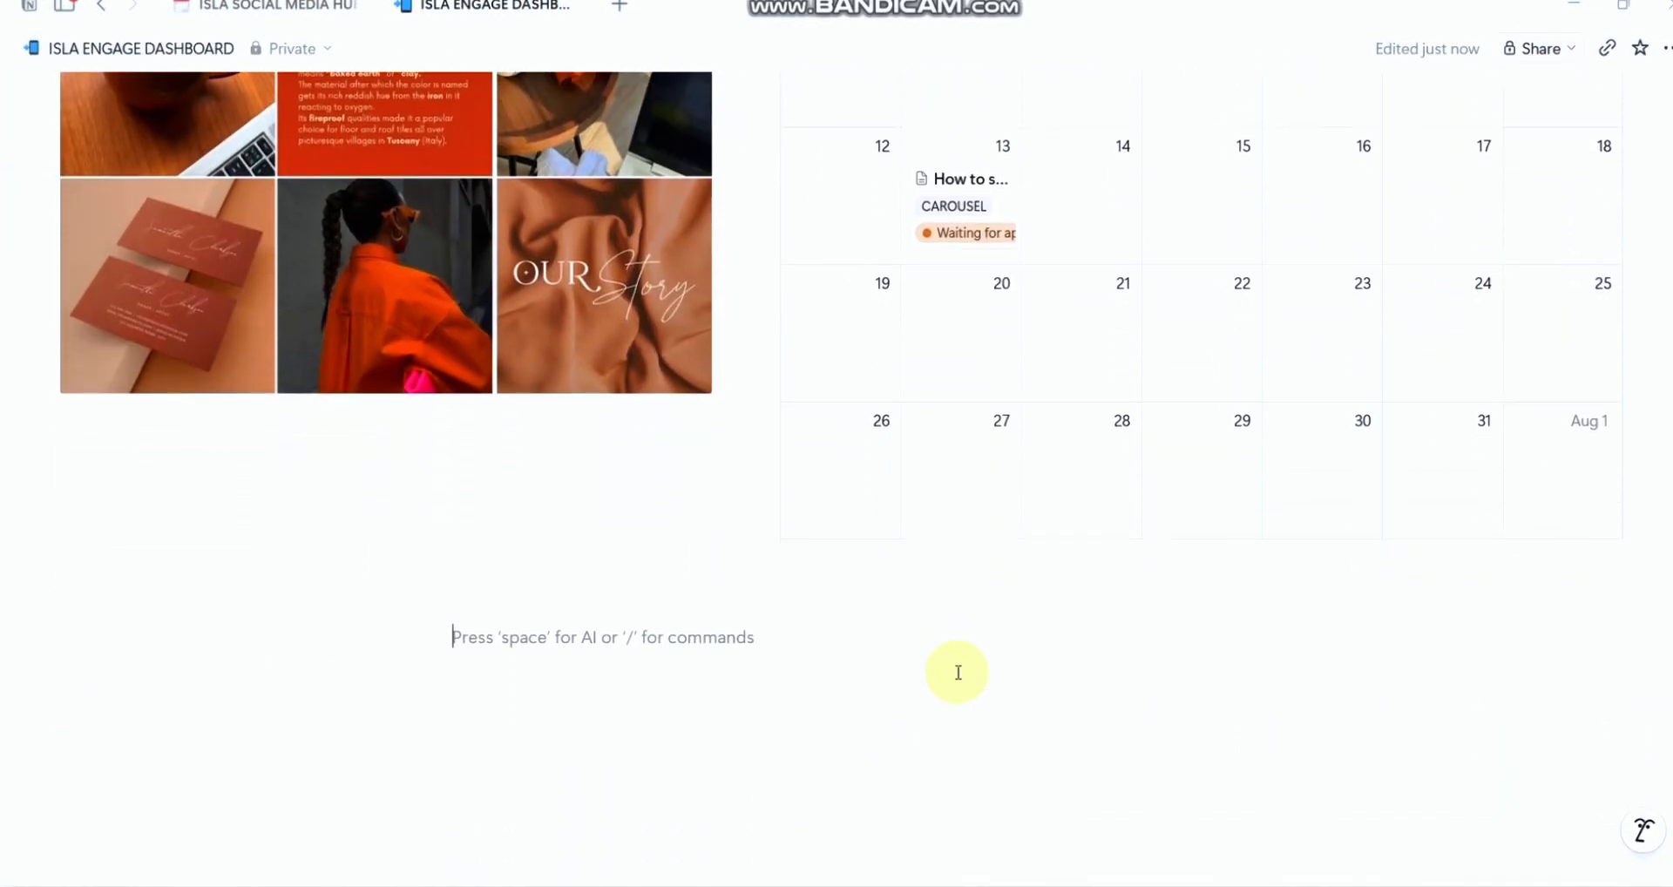
pyautogui.click(476, 639)
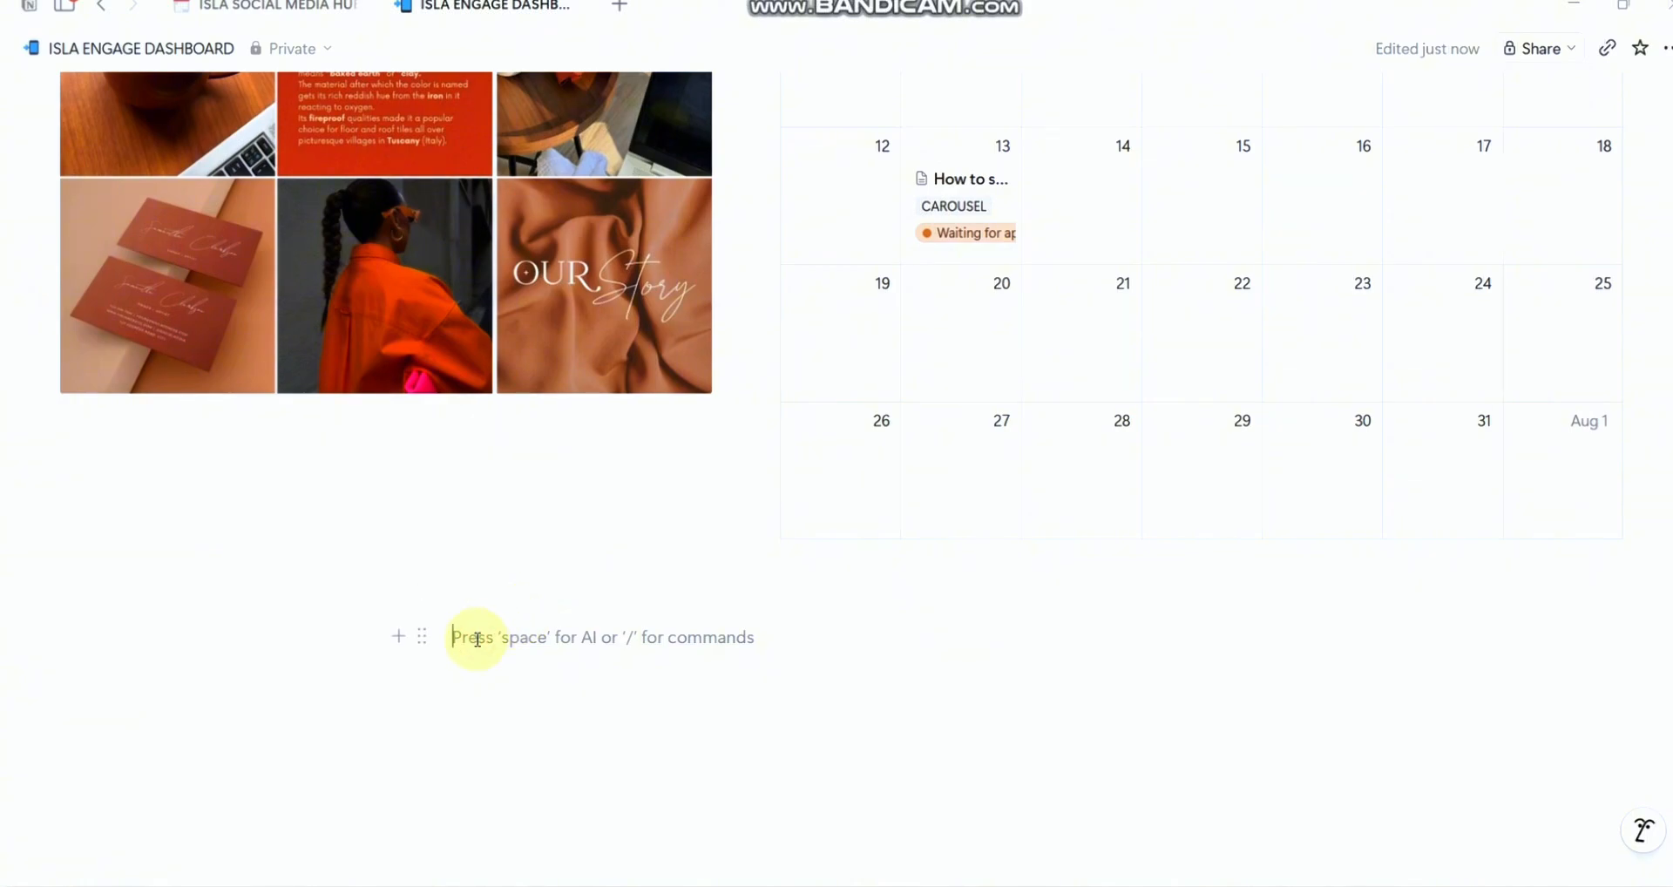
pyautogui.write('/')
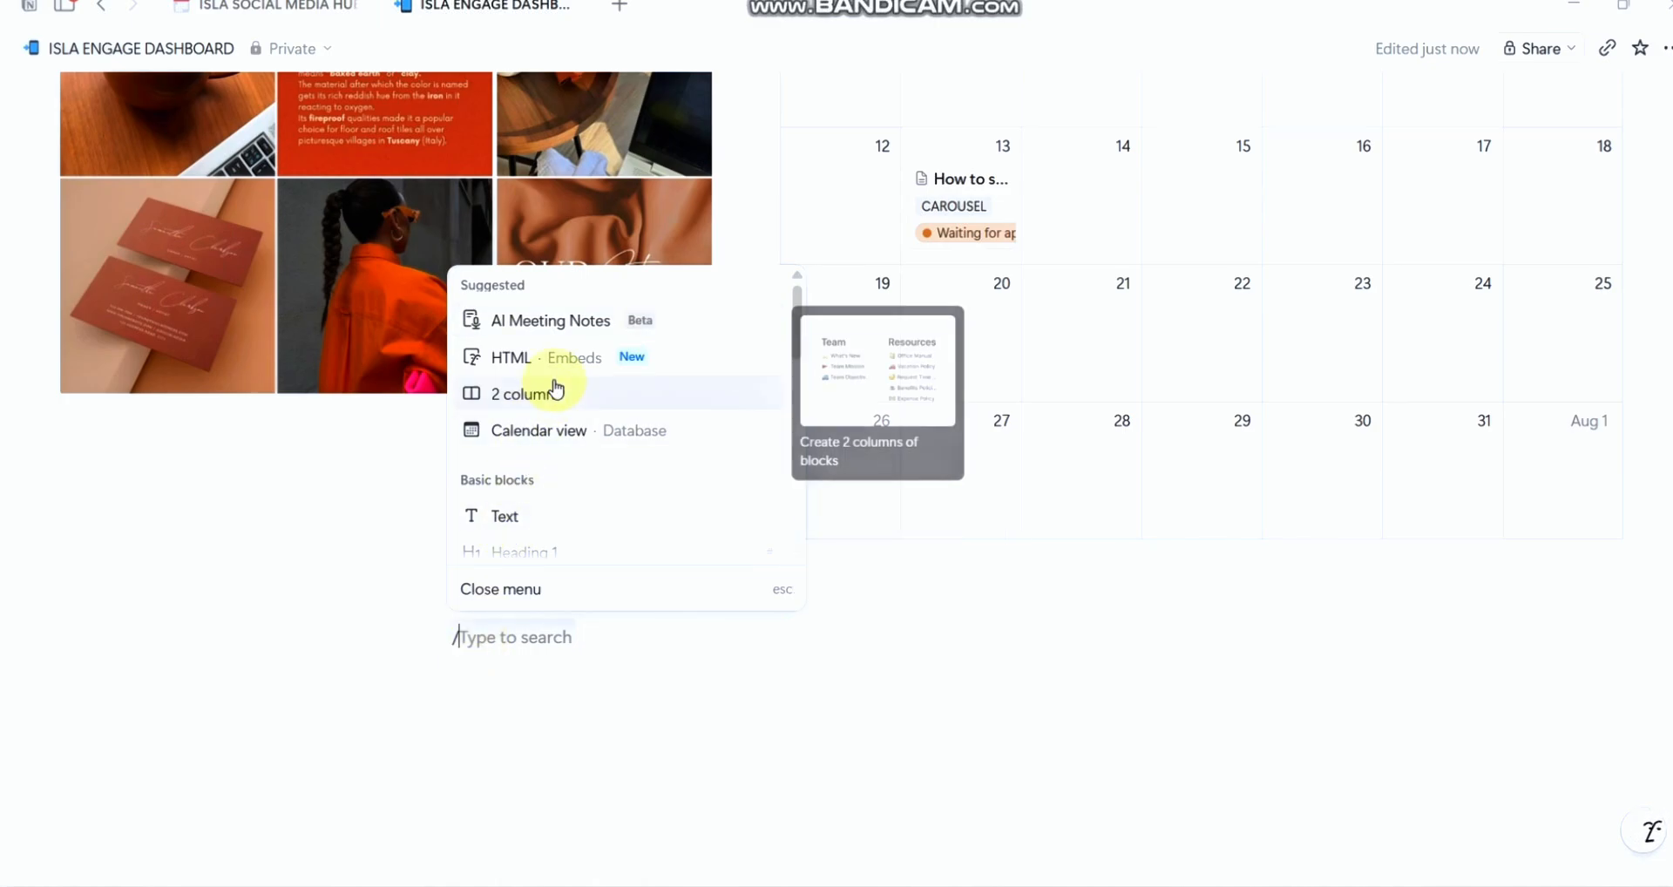
pyautogui.click(555, 392)
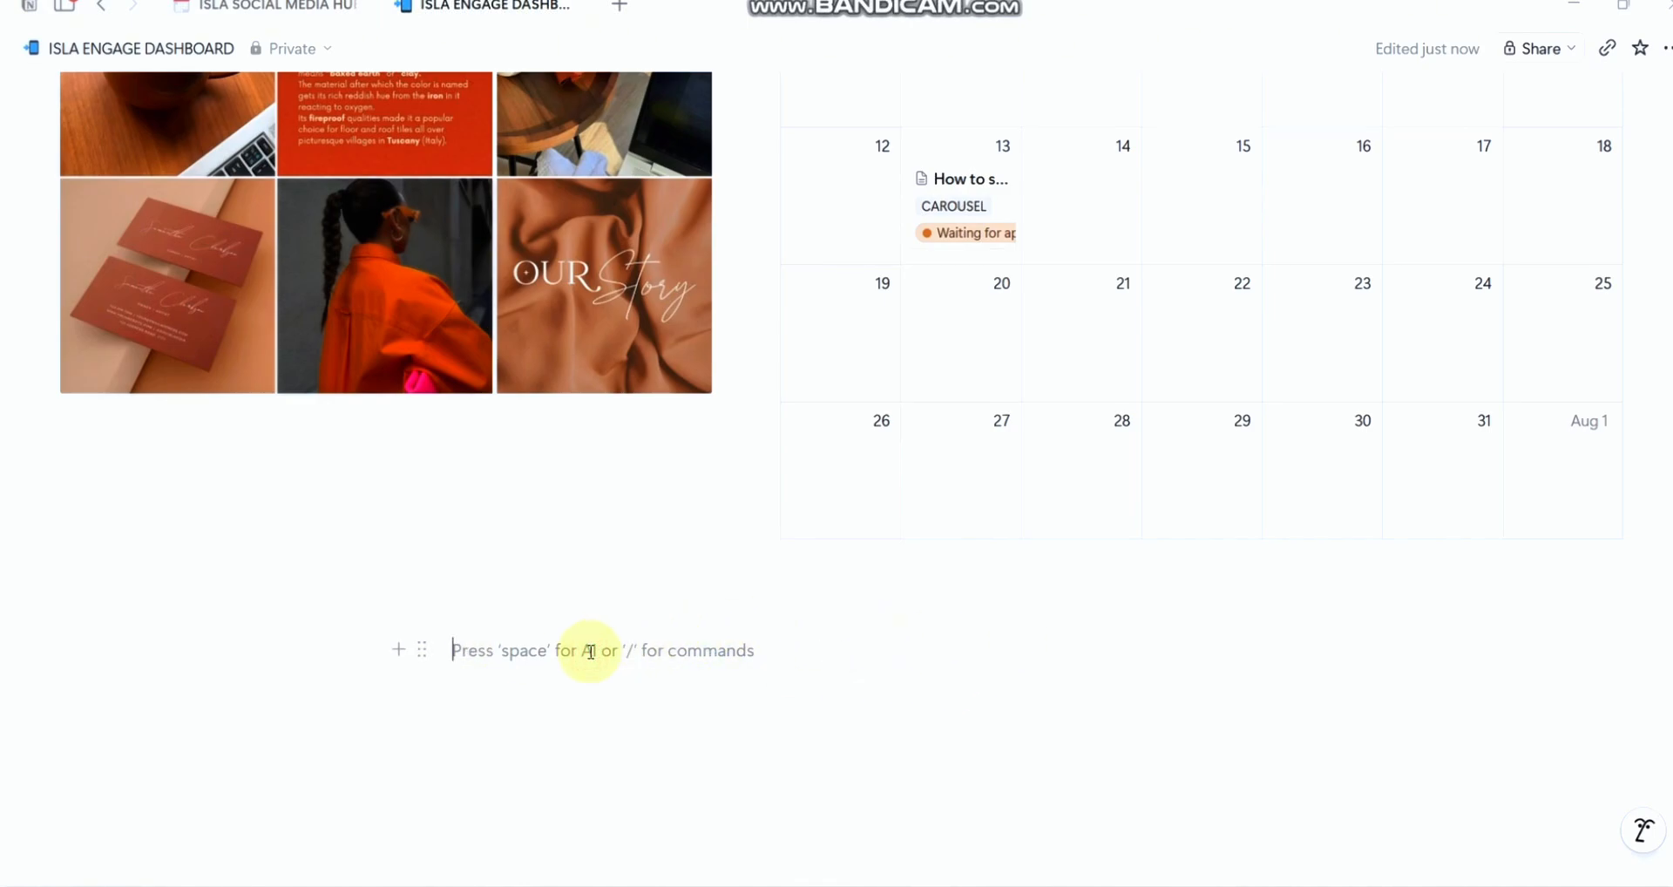
# Step: Enter RESOURCES in the first column of the new block and widen the block to the page edge
pyautogui.write('RESOURCES')
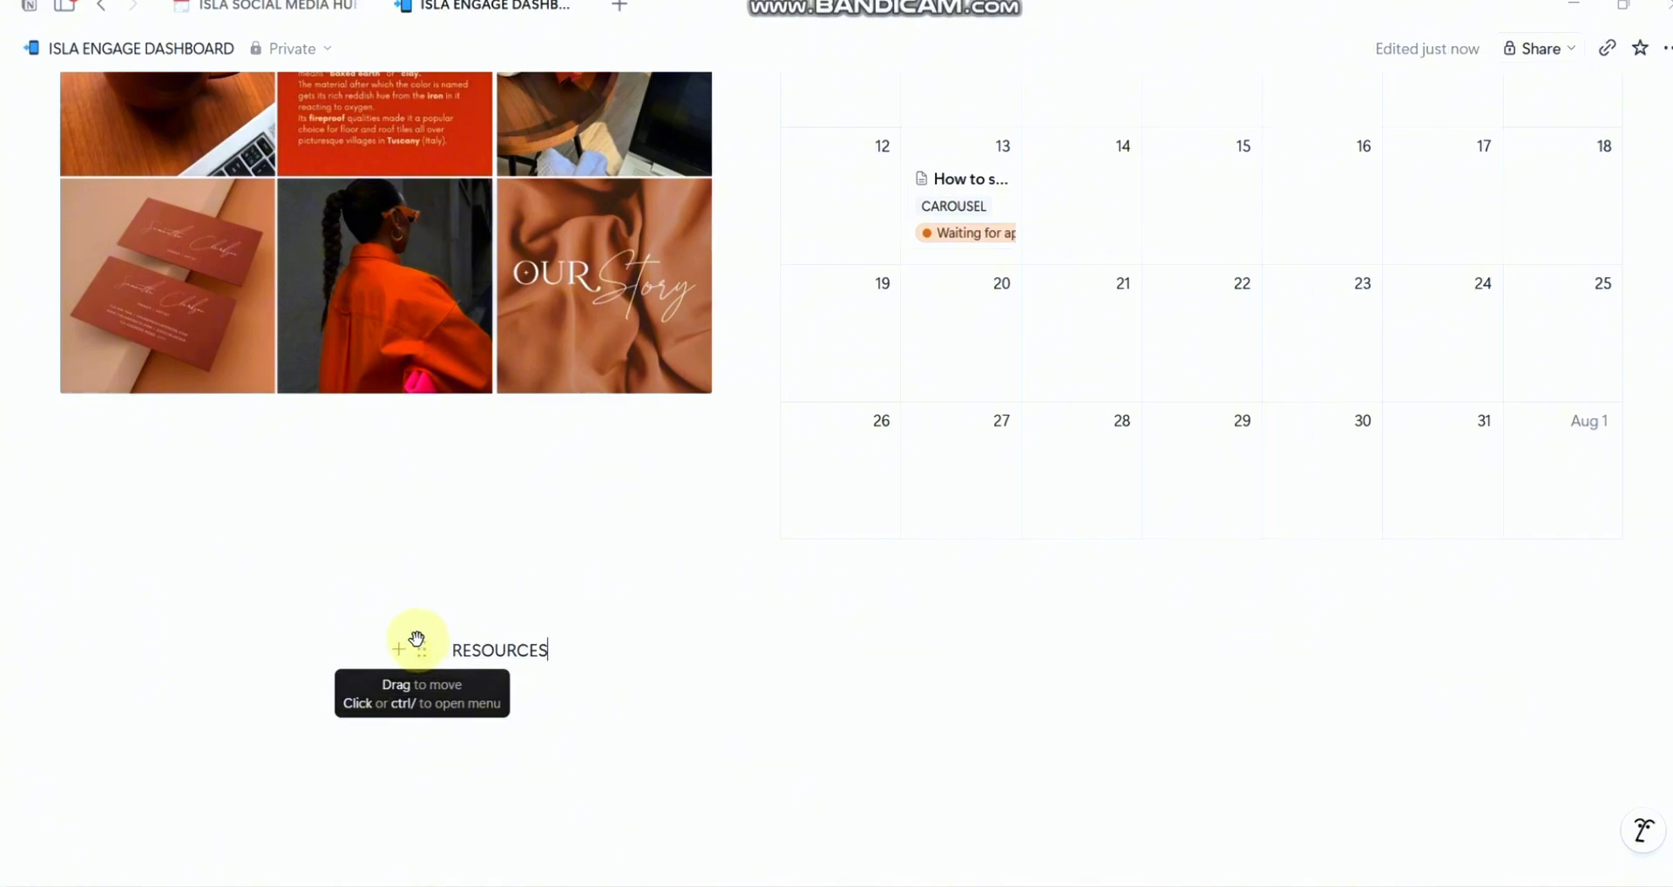
pyautogui.moveTo(413, 622); pyautogui.dragTo(4, 622)
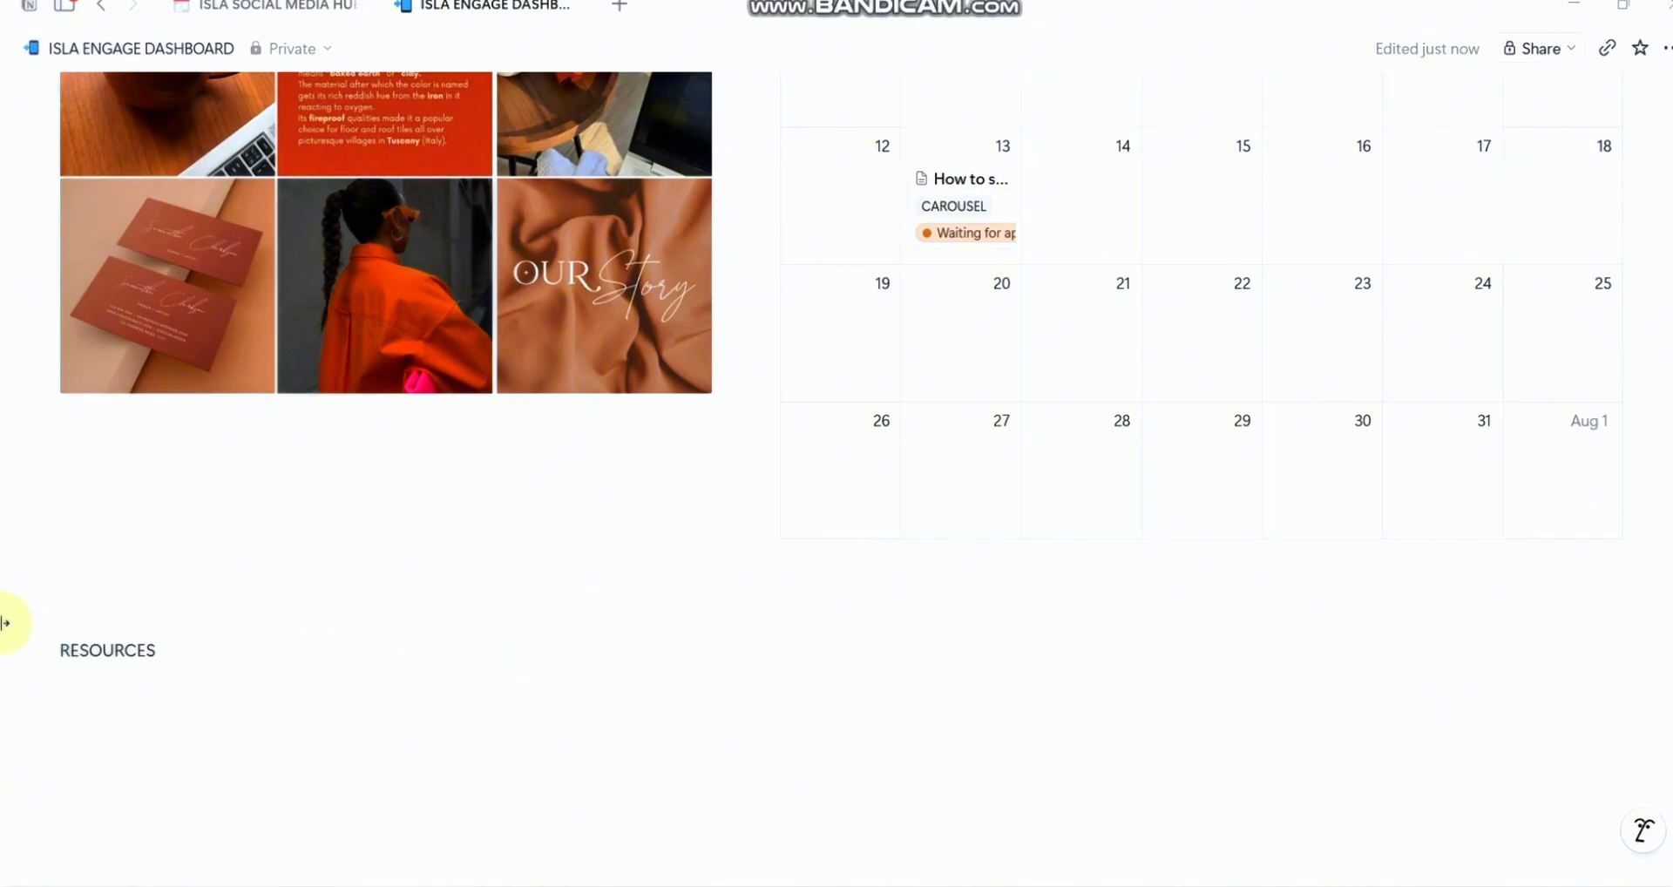
# Step: Insert a simple table in the second column beside RESOURCES
pyautogui.click(903, 641)
pyautogui.write('/')
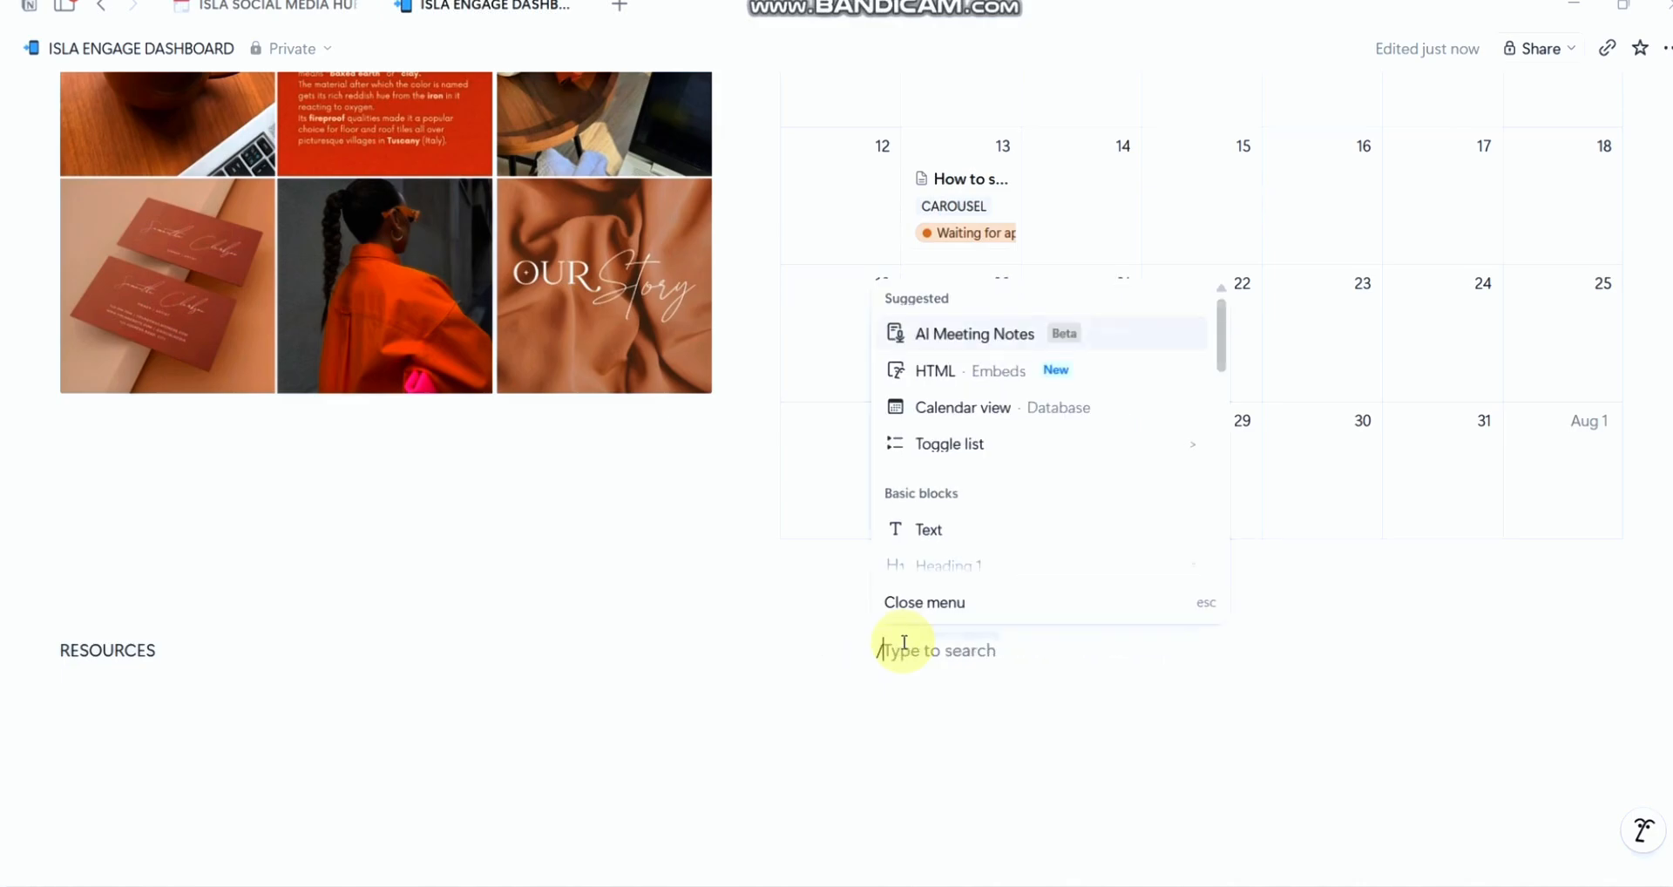
pyautogui.scroll(-3, 990, 494)
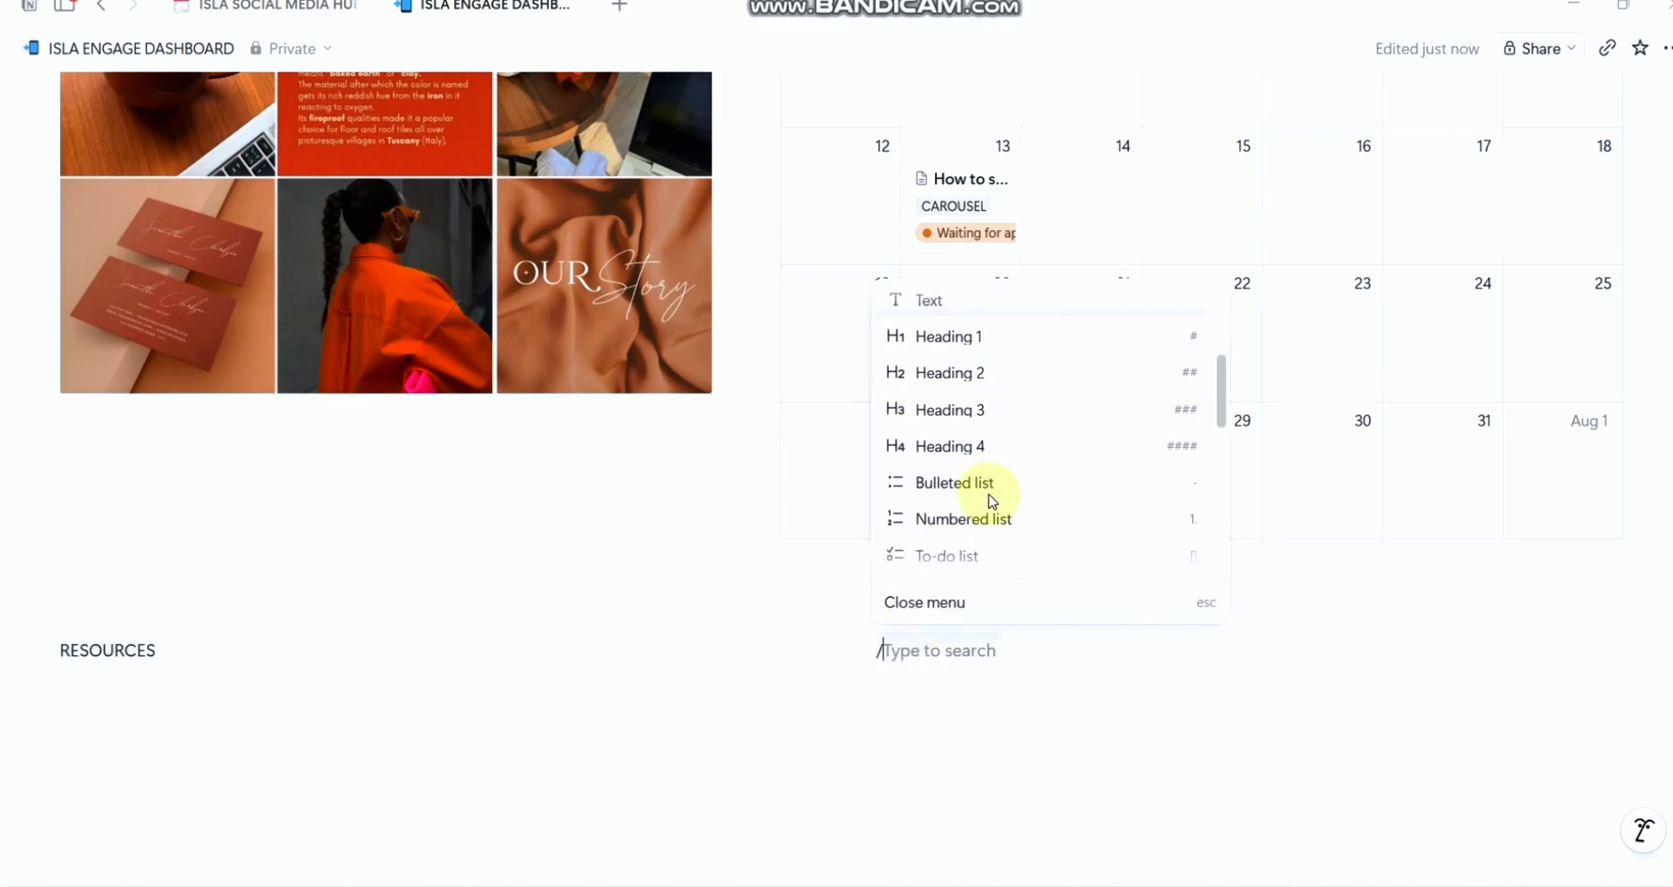
pyautogui.scroll(3, 991, 497)
pyautogui.write('TABLE')
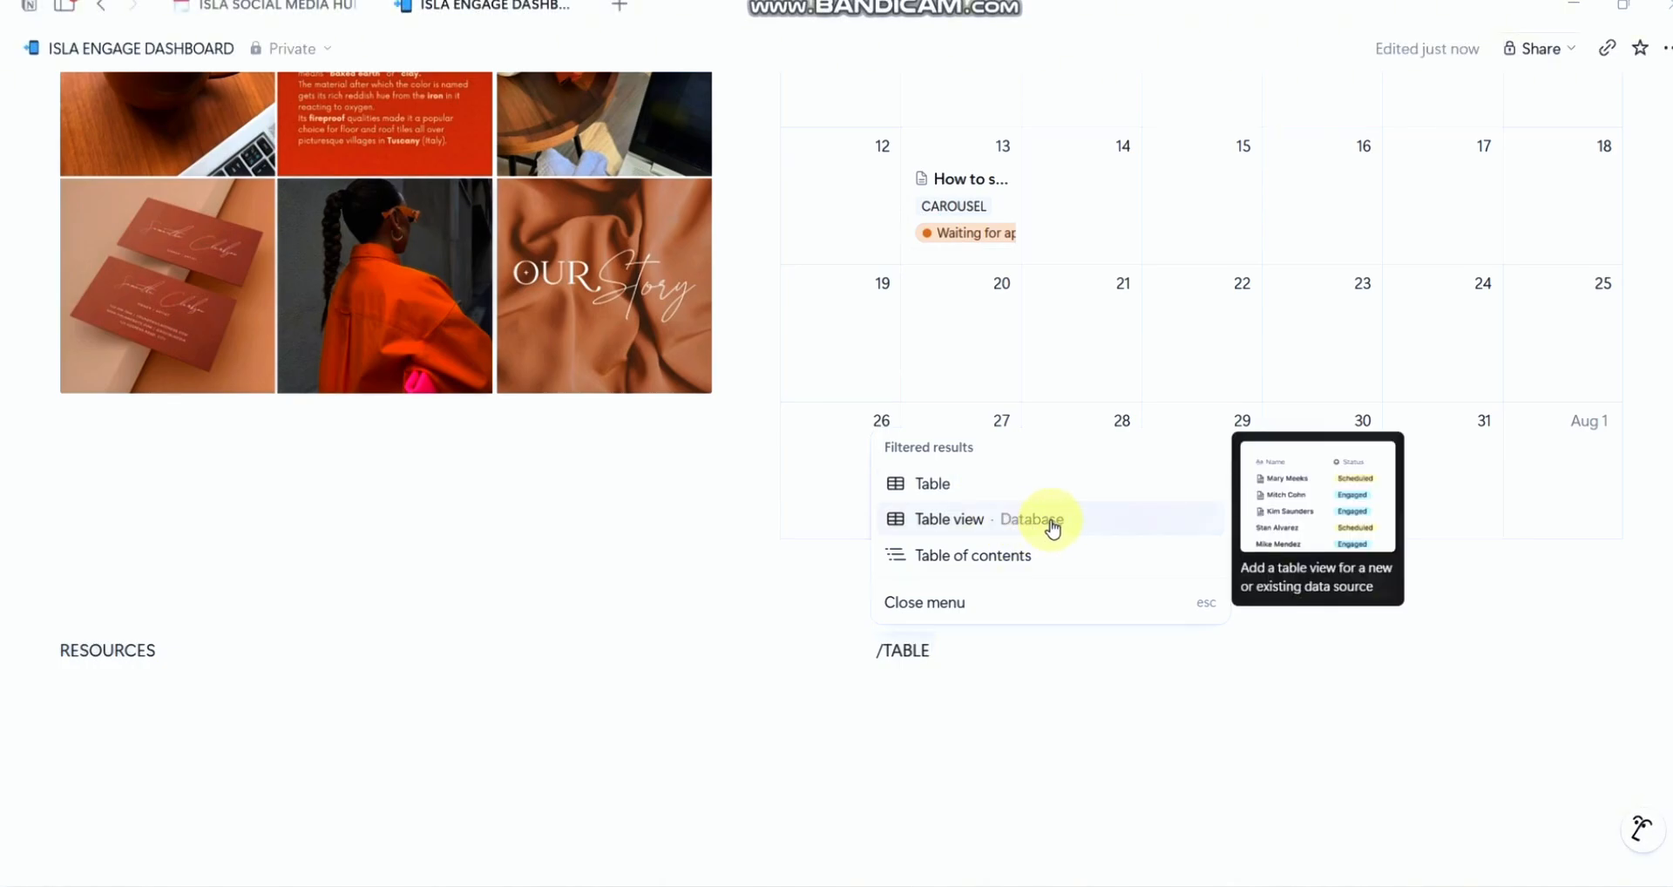
pyautogui.click(1024, 493)
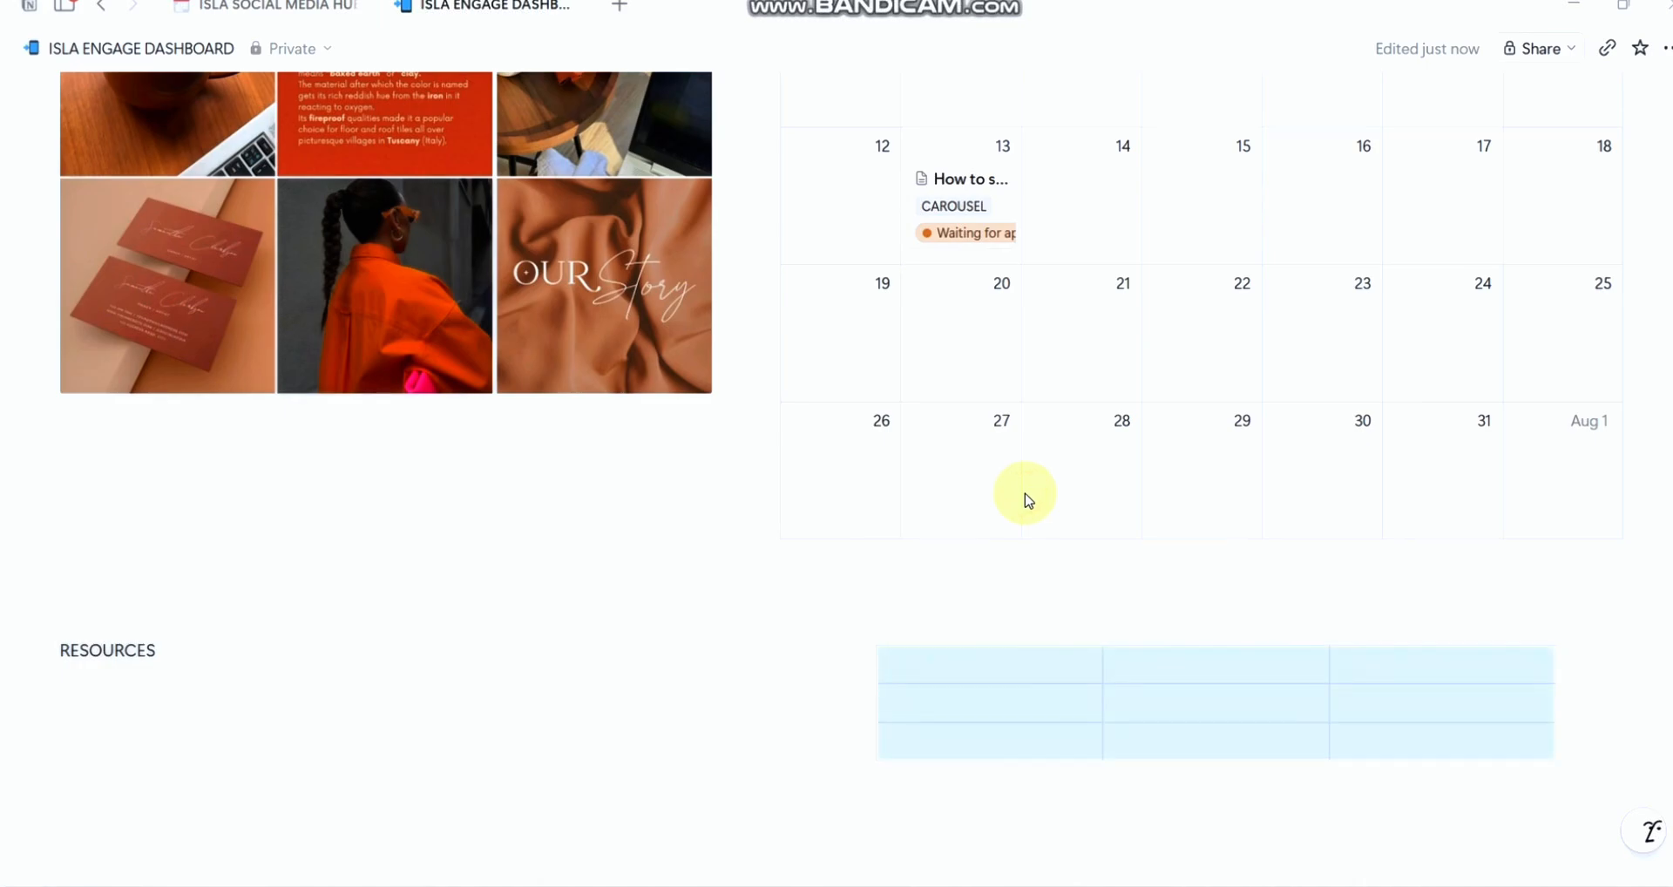
pyautogui.click(951, 617)
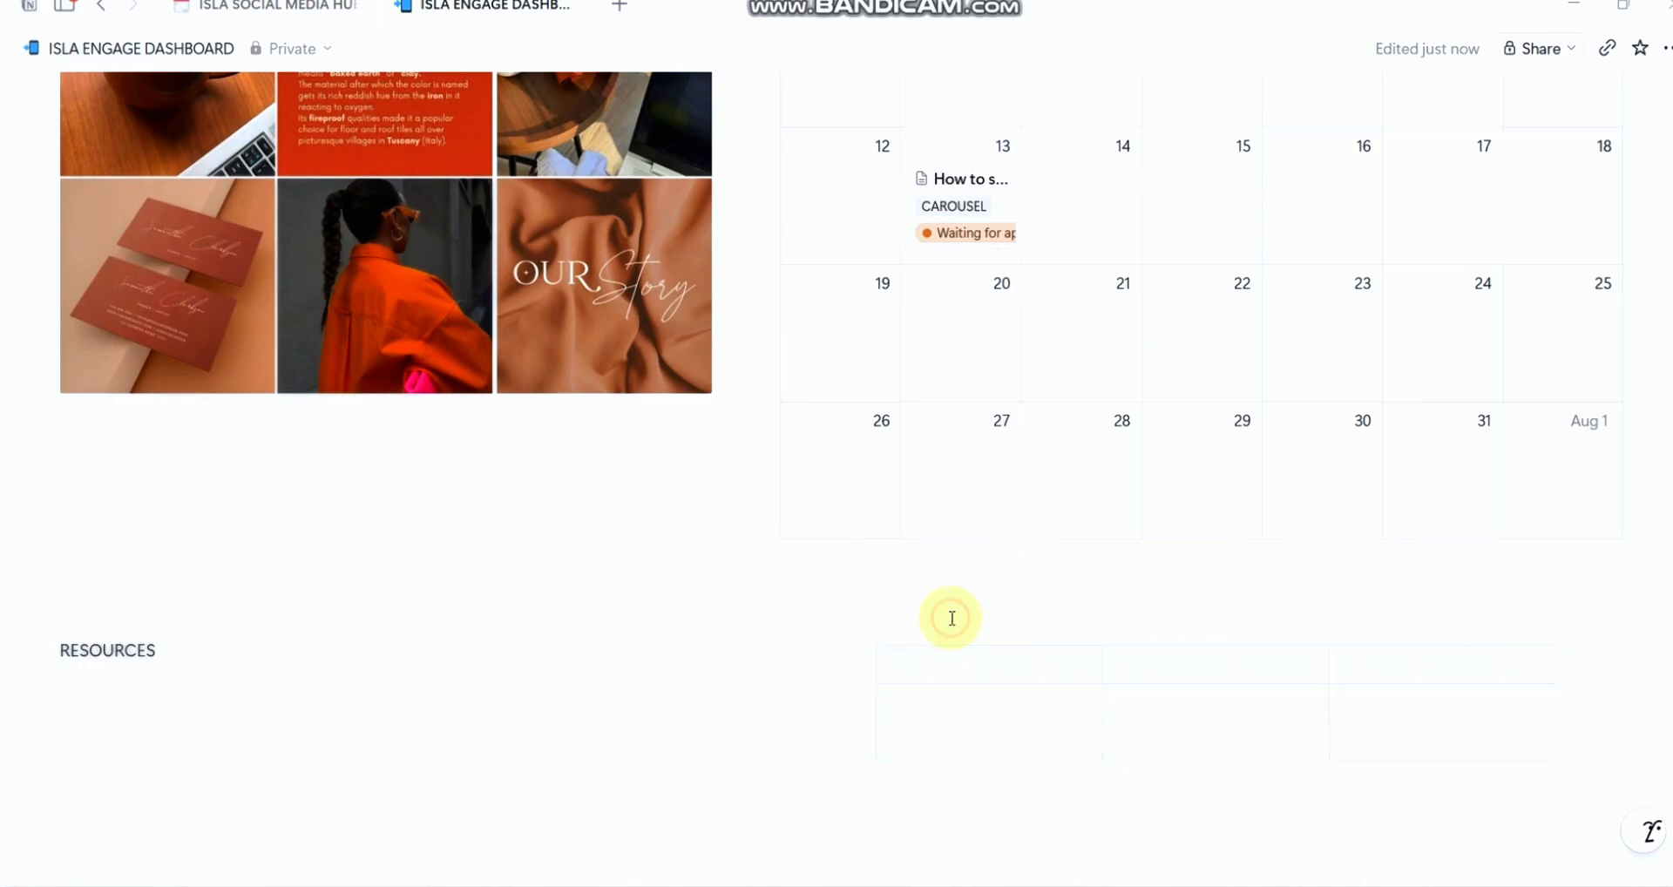
pyautogui.click(859, 664)
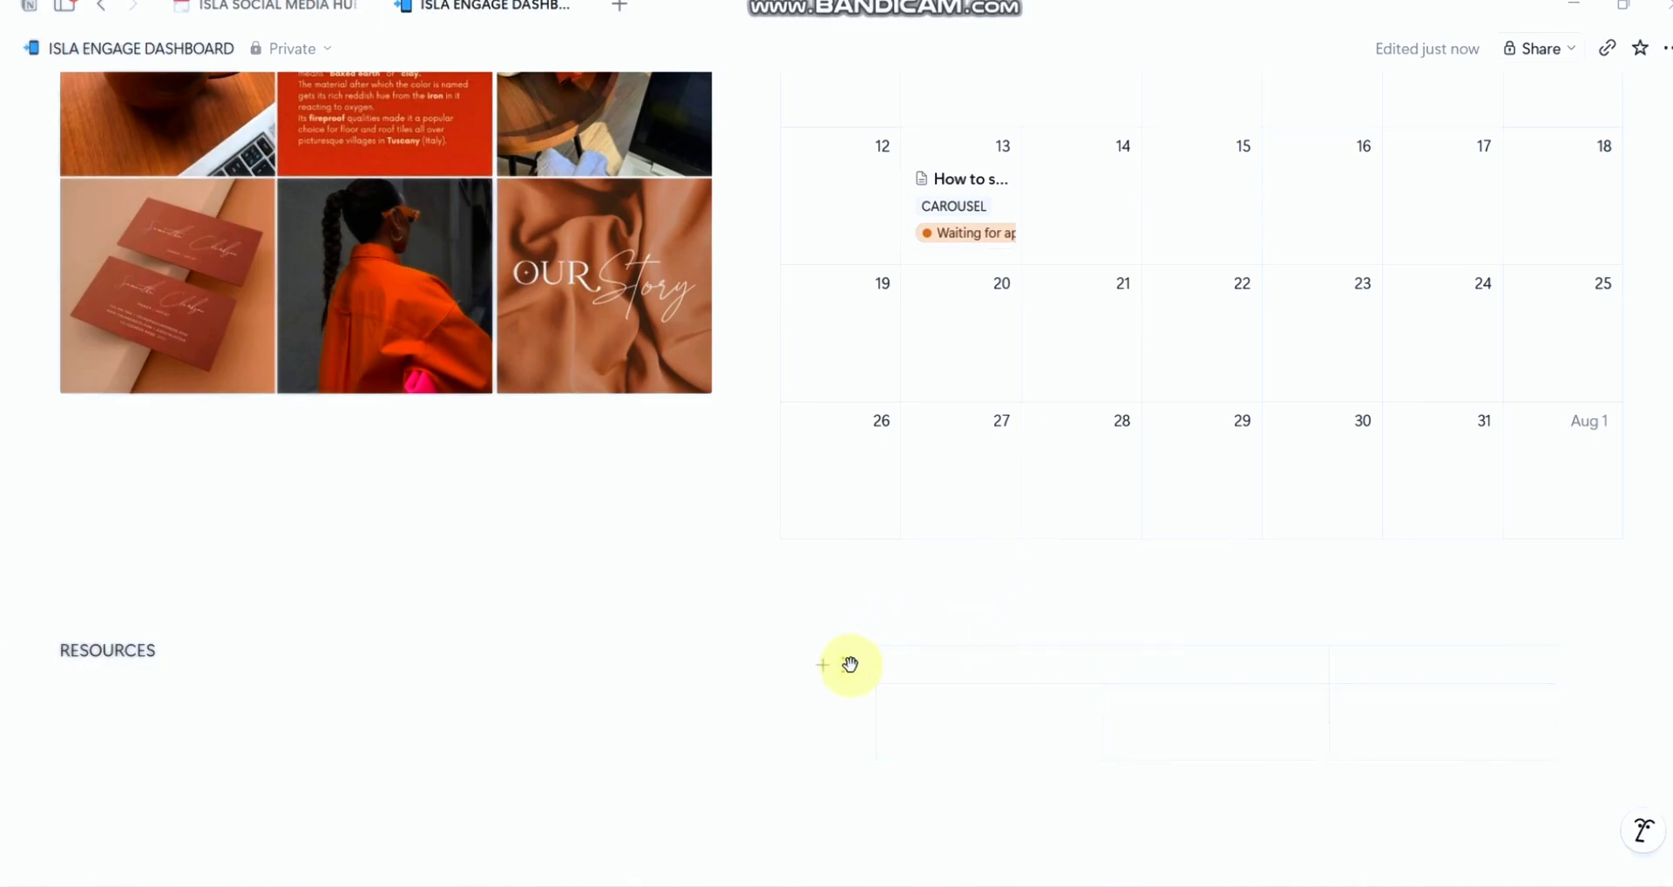
# Step: Fill the empty table's three header cells with FOLLOWERS, NUMBER OF WEBSITE CLICKS and VIEWS
pyautogui.click(932, 660)
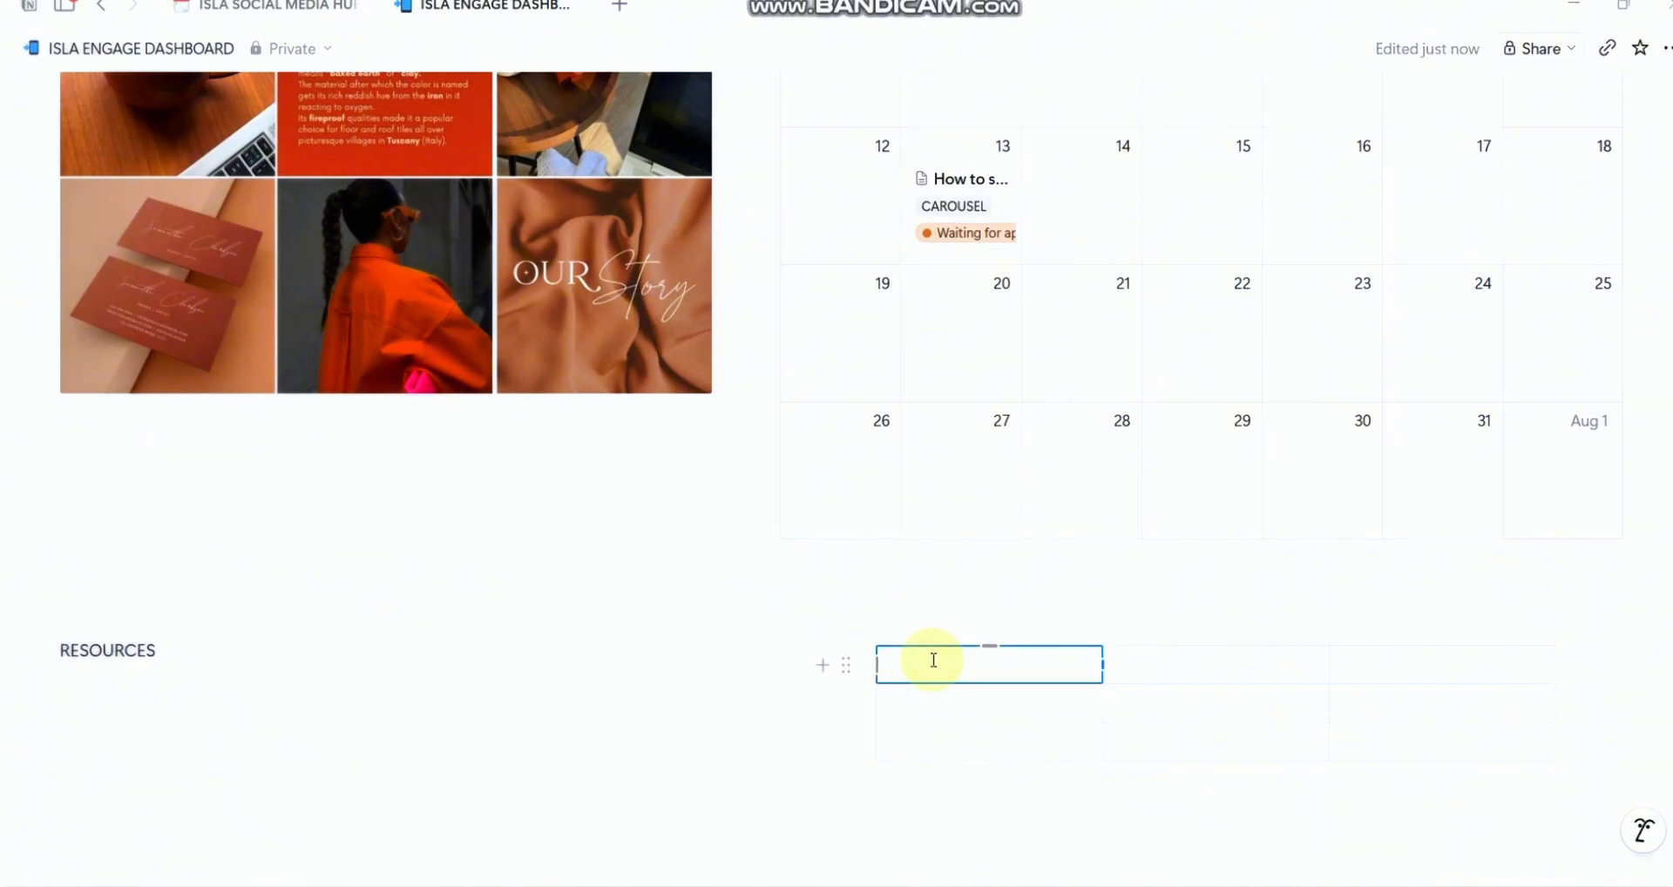
pyautogui.write('F')
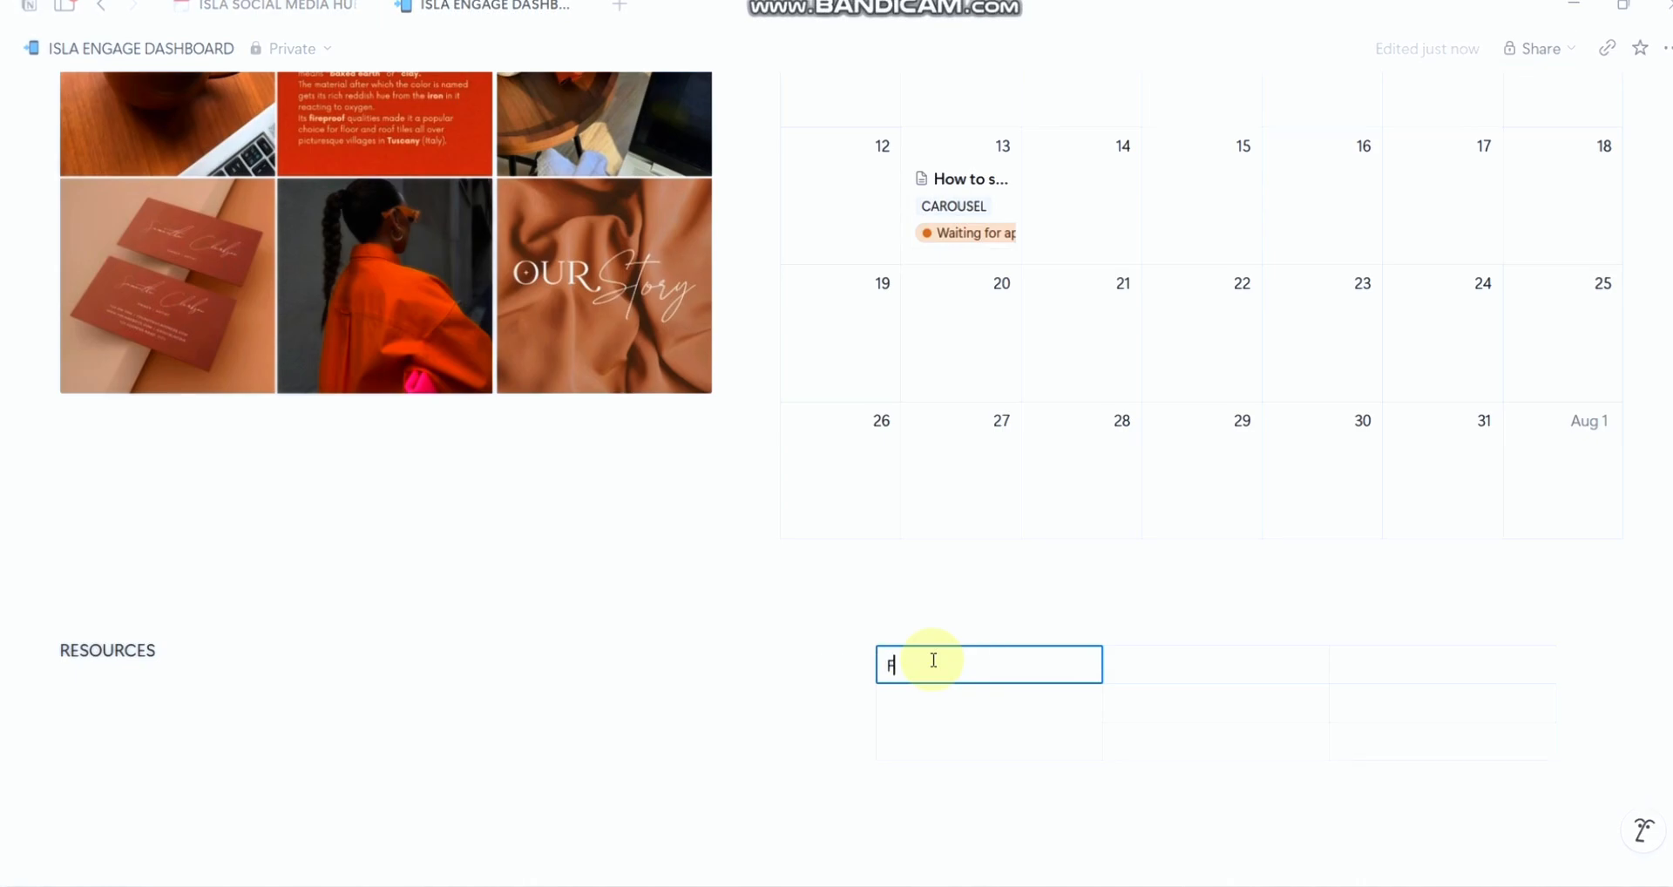
pyautogui.write('OLLOWERS')
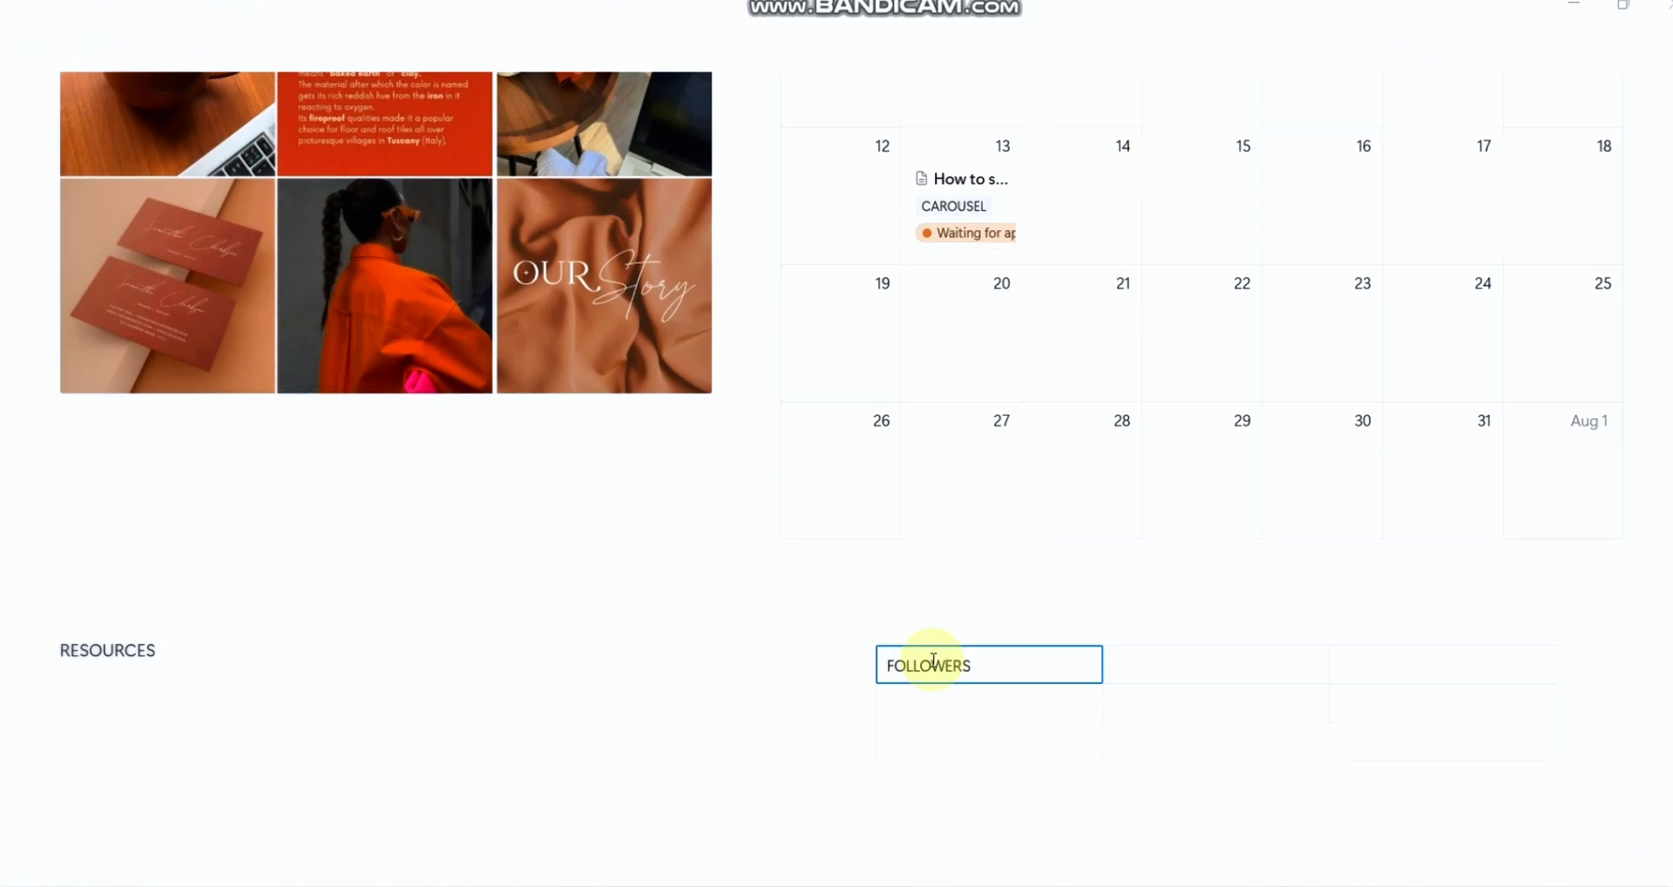
pyautogui.press('Tab')
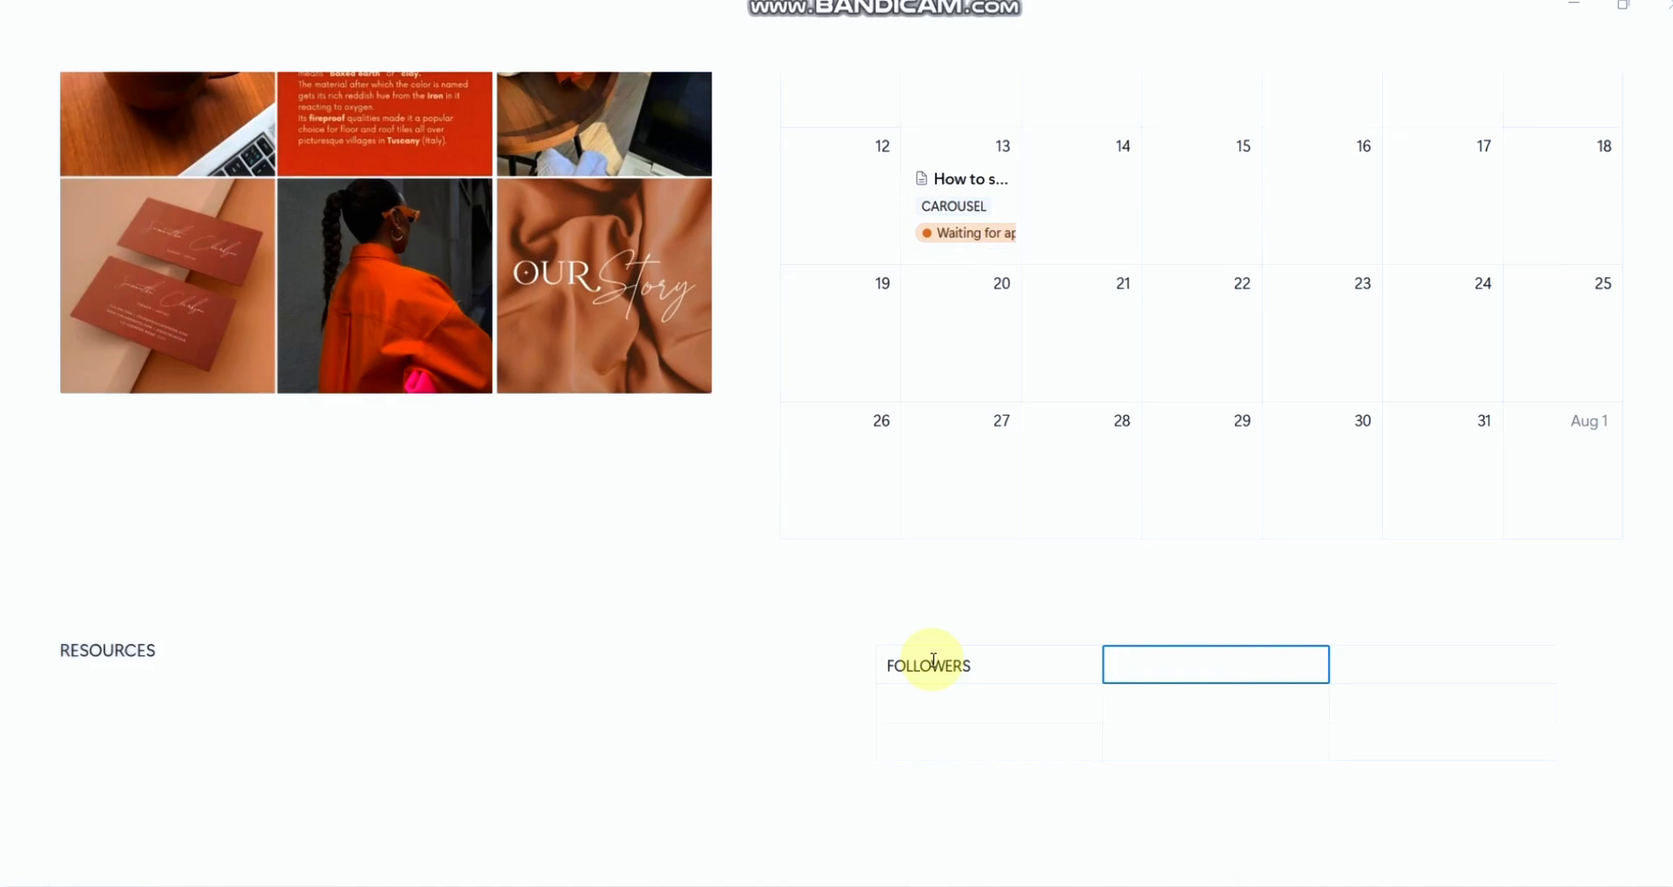
pyautogui.write('NUM')
pyautogui.press('BackSpace')
pyautogui.press('BackSpace')
pyautogui.press('BackSpace')
pyautogui.press('BackSpace')
pyautogui.press('BackSpace')
pyautogui.press('BackSpace')
pyautogui.write('F WEBSITE CLICKS')
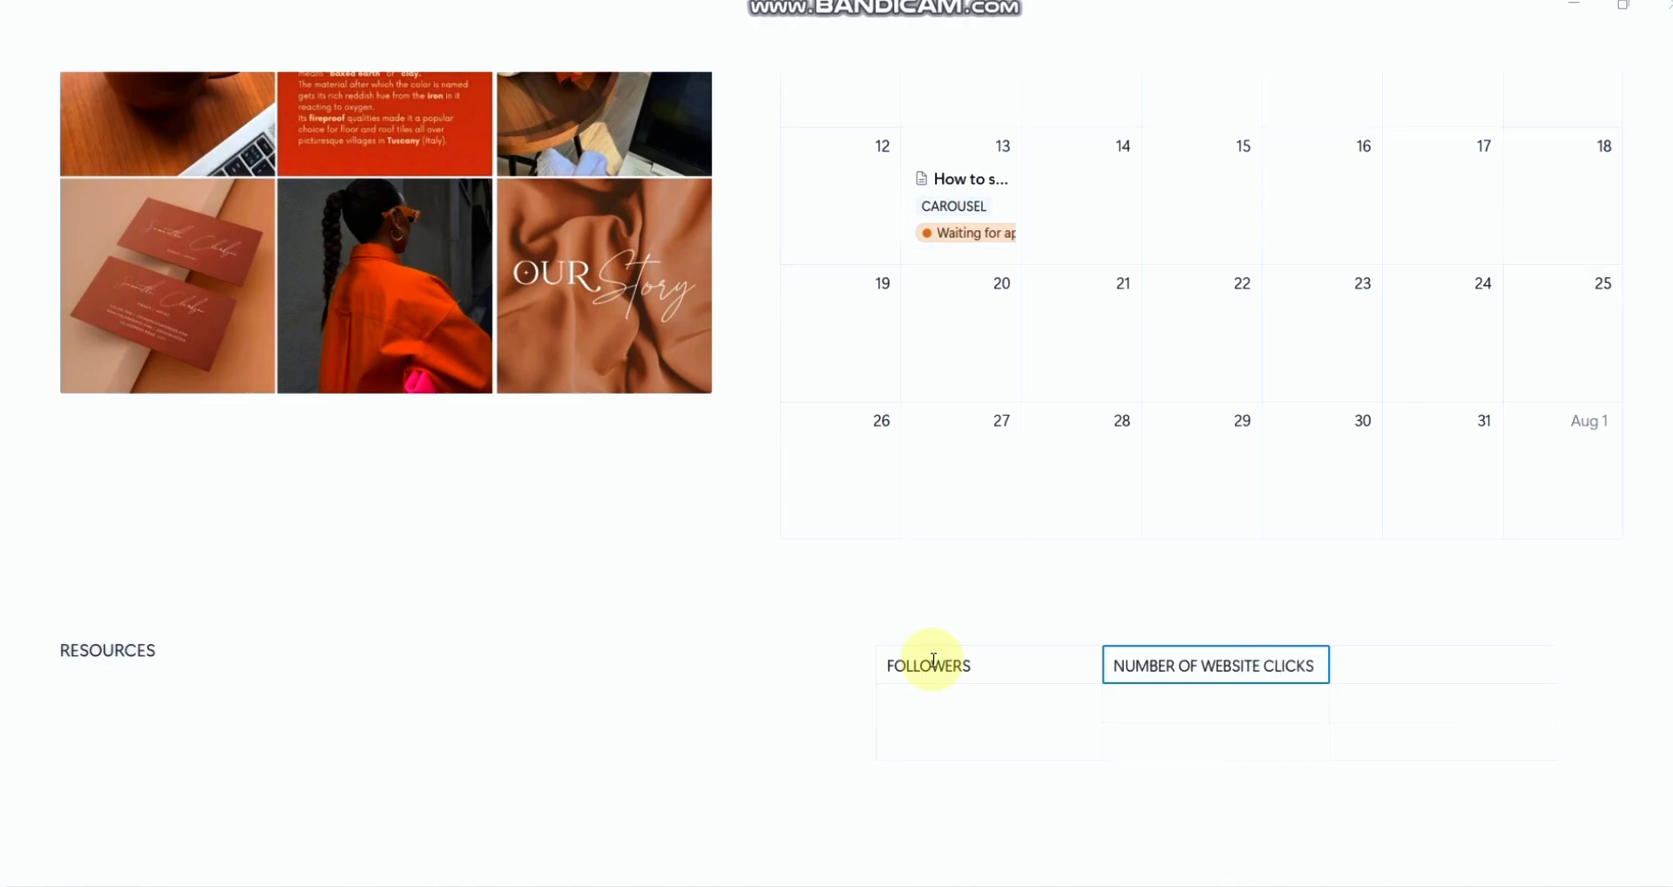
pyautogui.click(1378, 665)
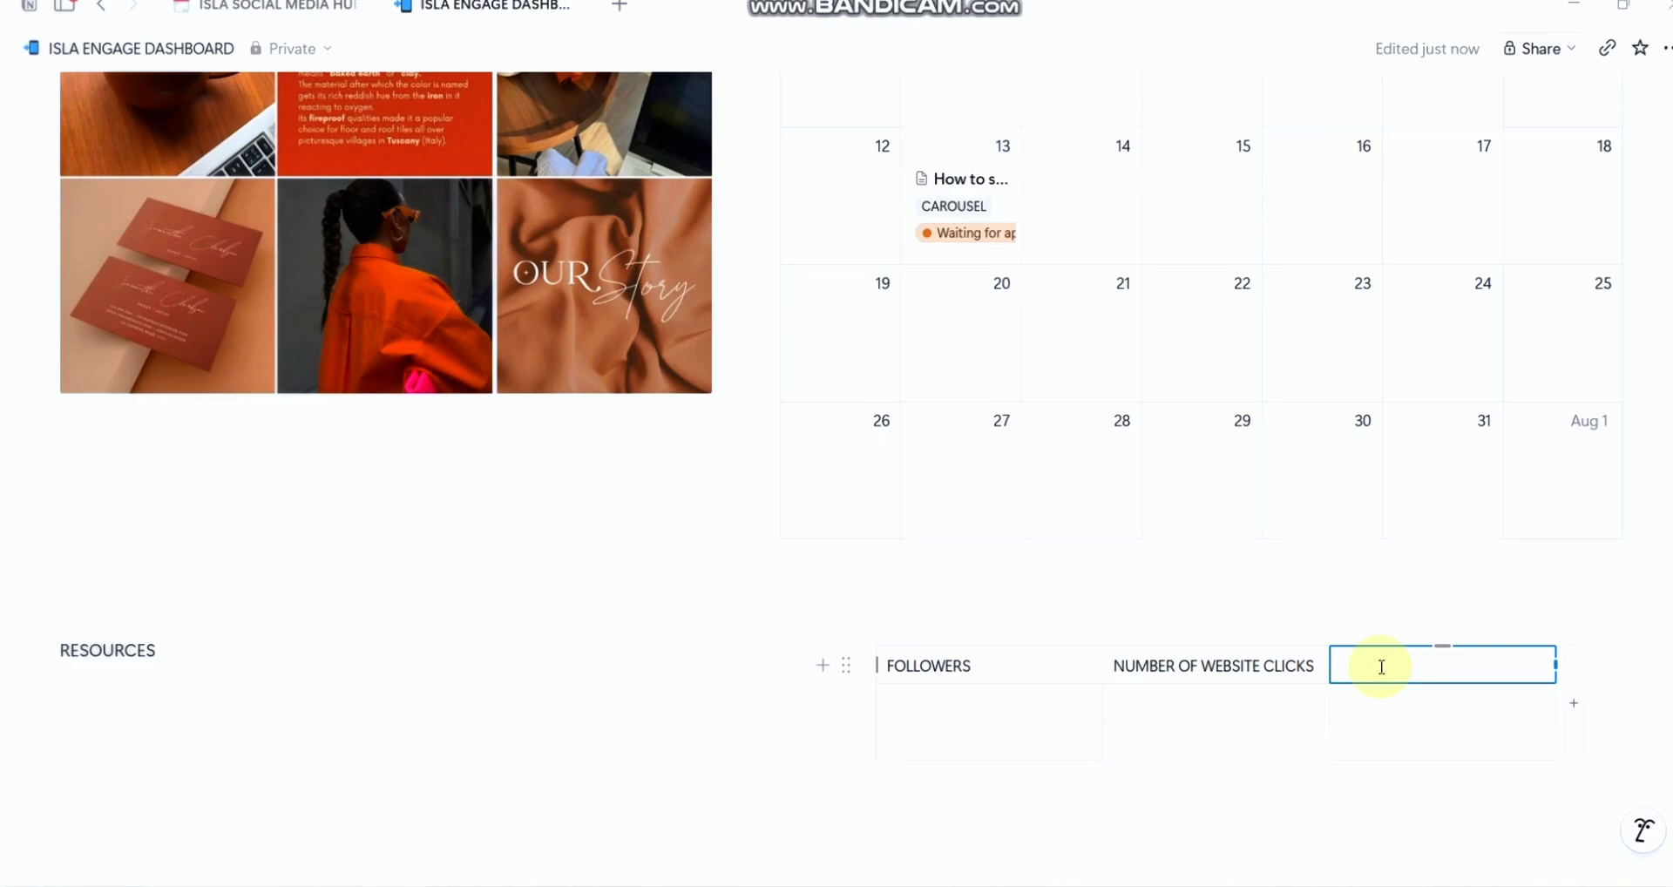
pyautogui.write('VIEWS')
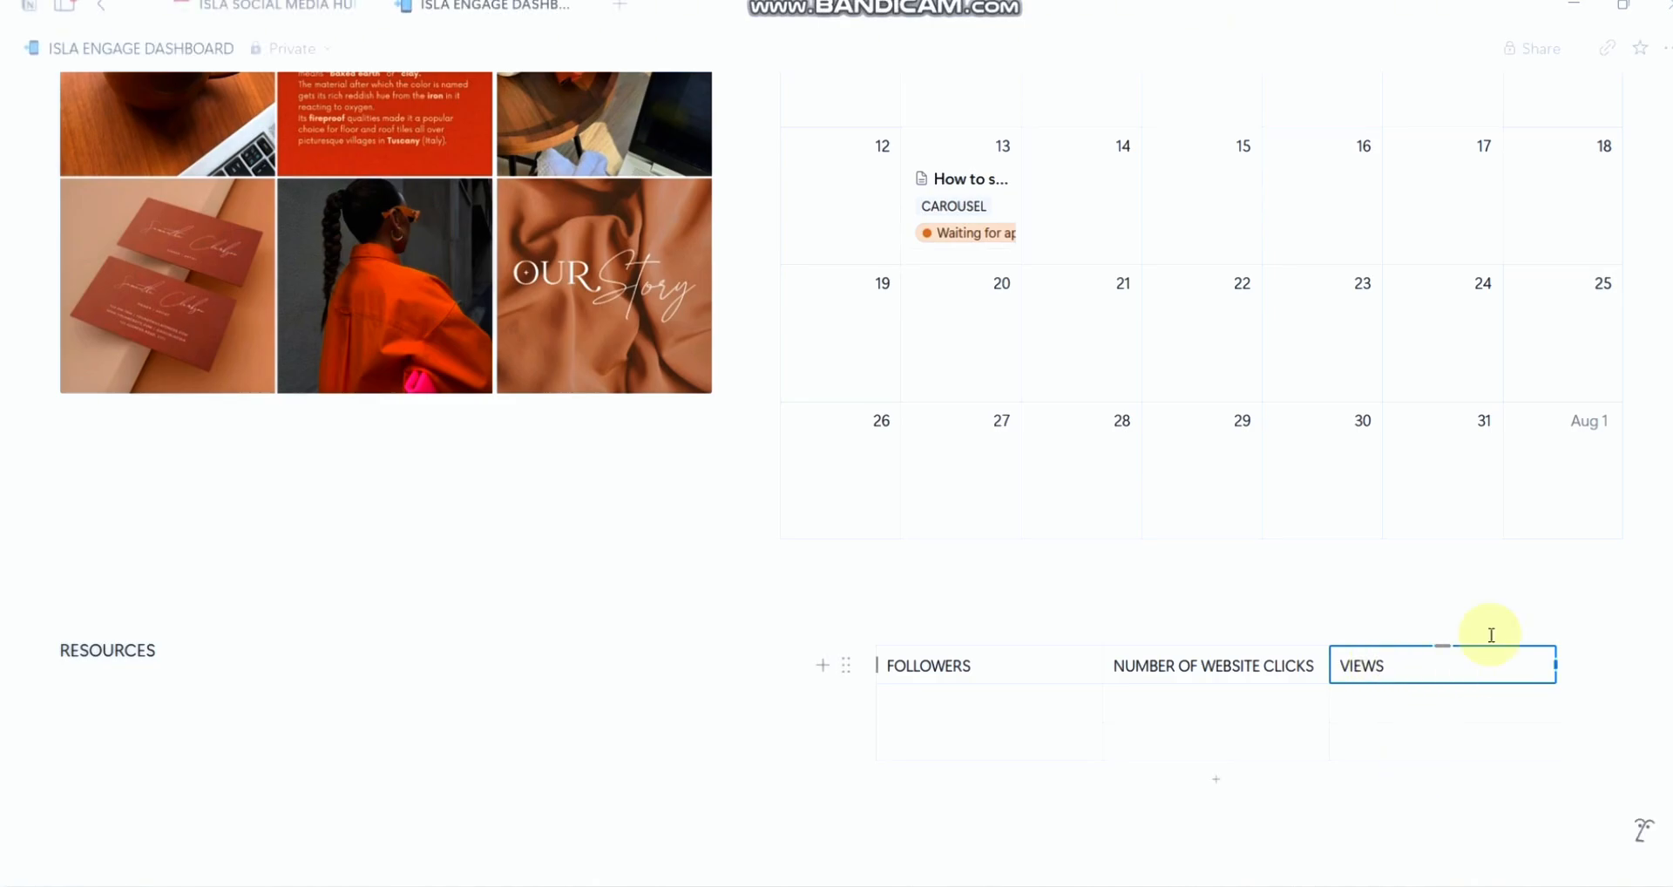
# Step: Add the heading ANALYTICS and place it directly above the table, in the column beside RESOURCES
pyautogui.click(982, 699)
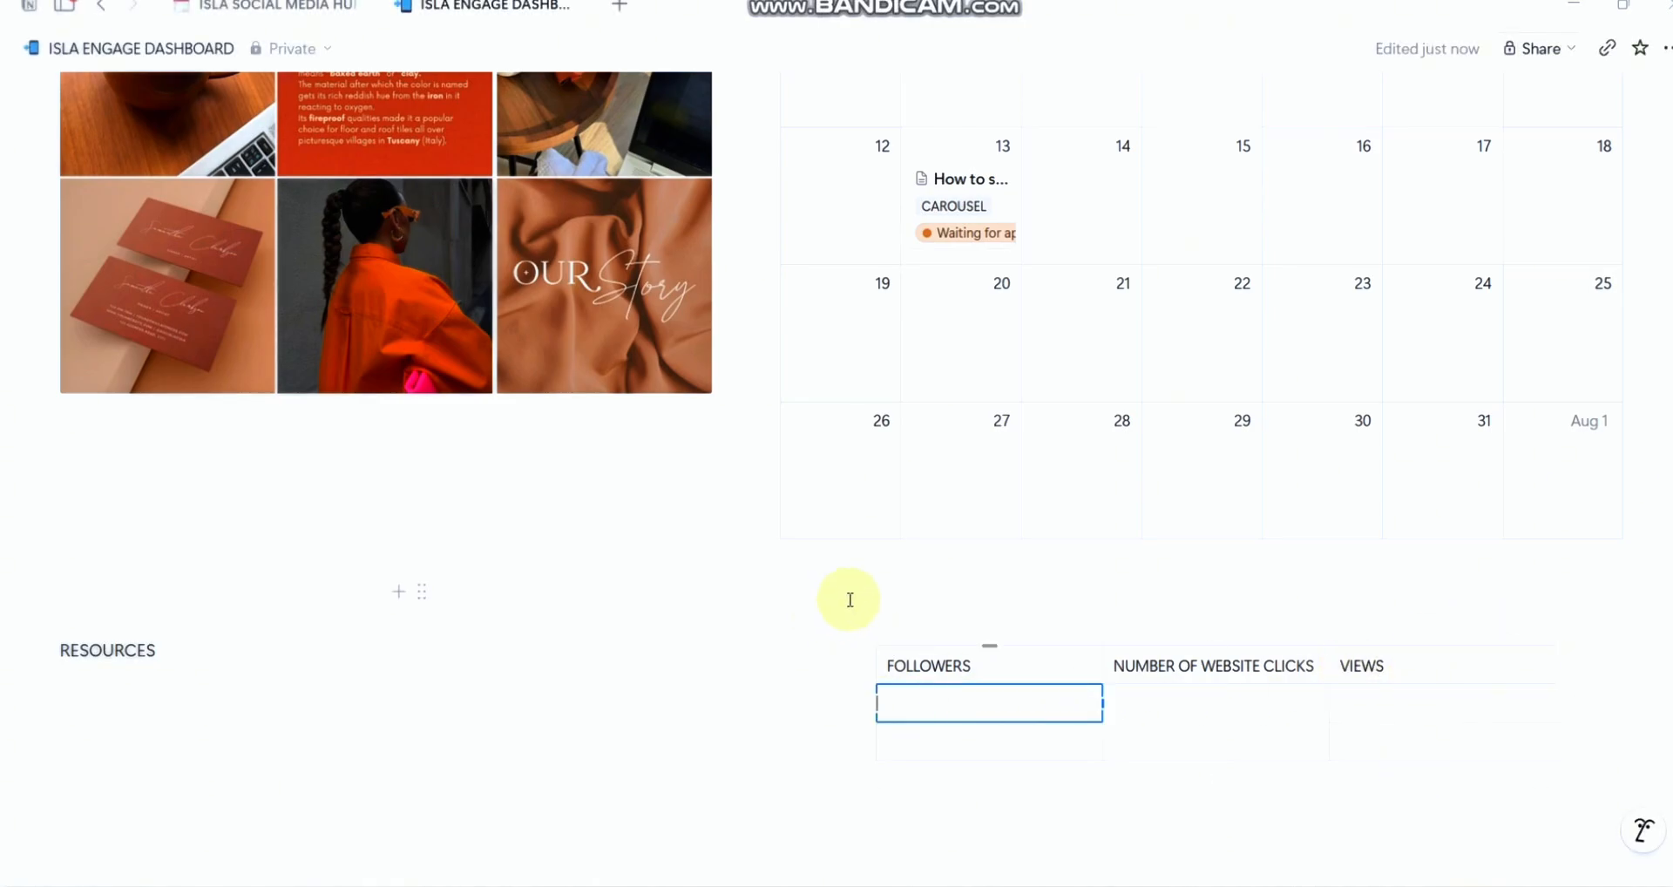
pyautogui.click(878, 603)
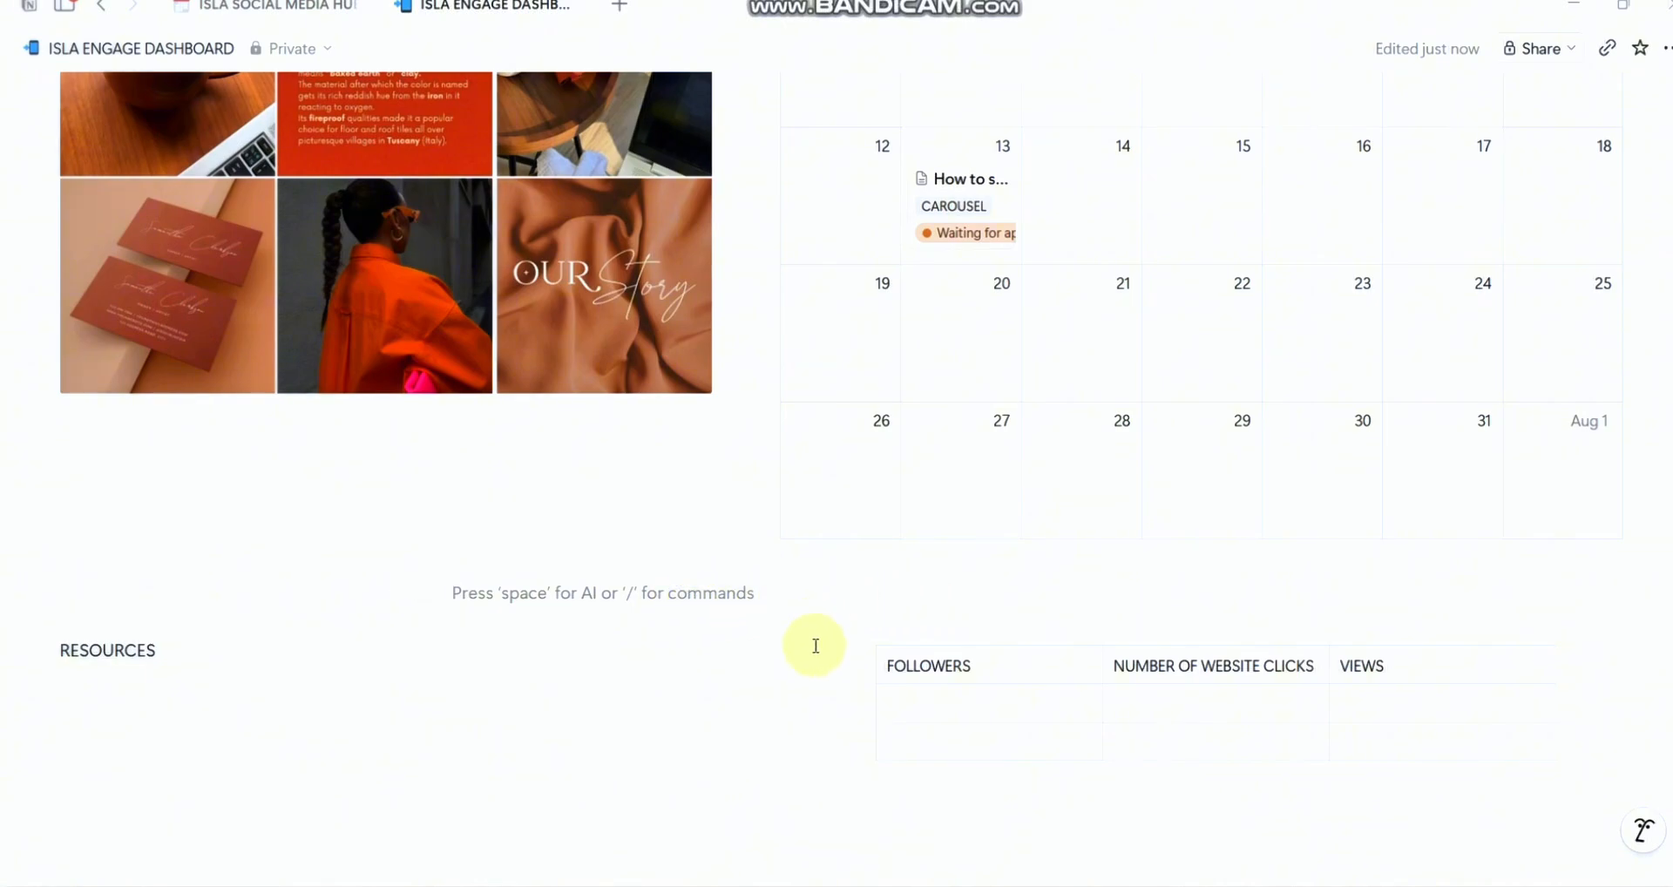
pyautogui.click(919, 792)
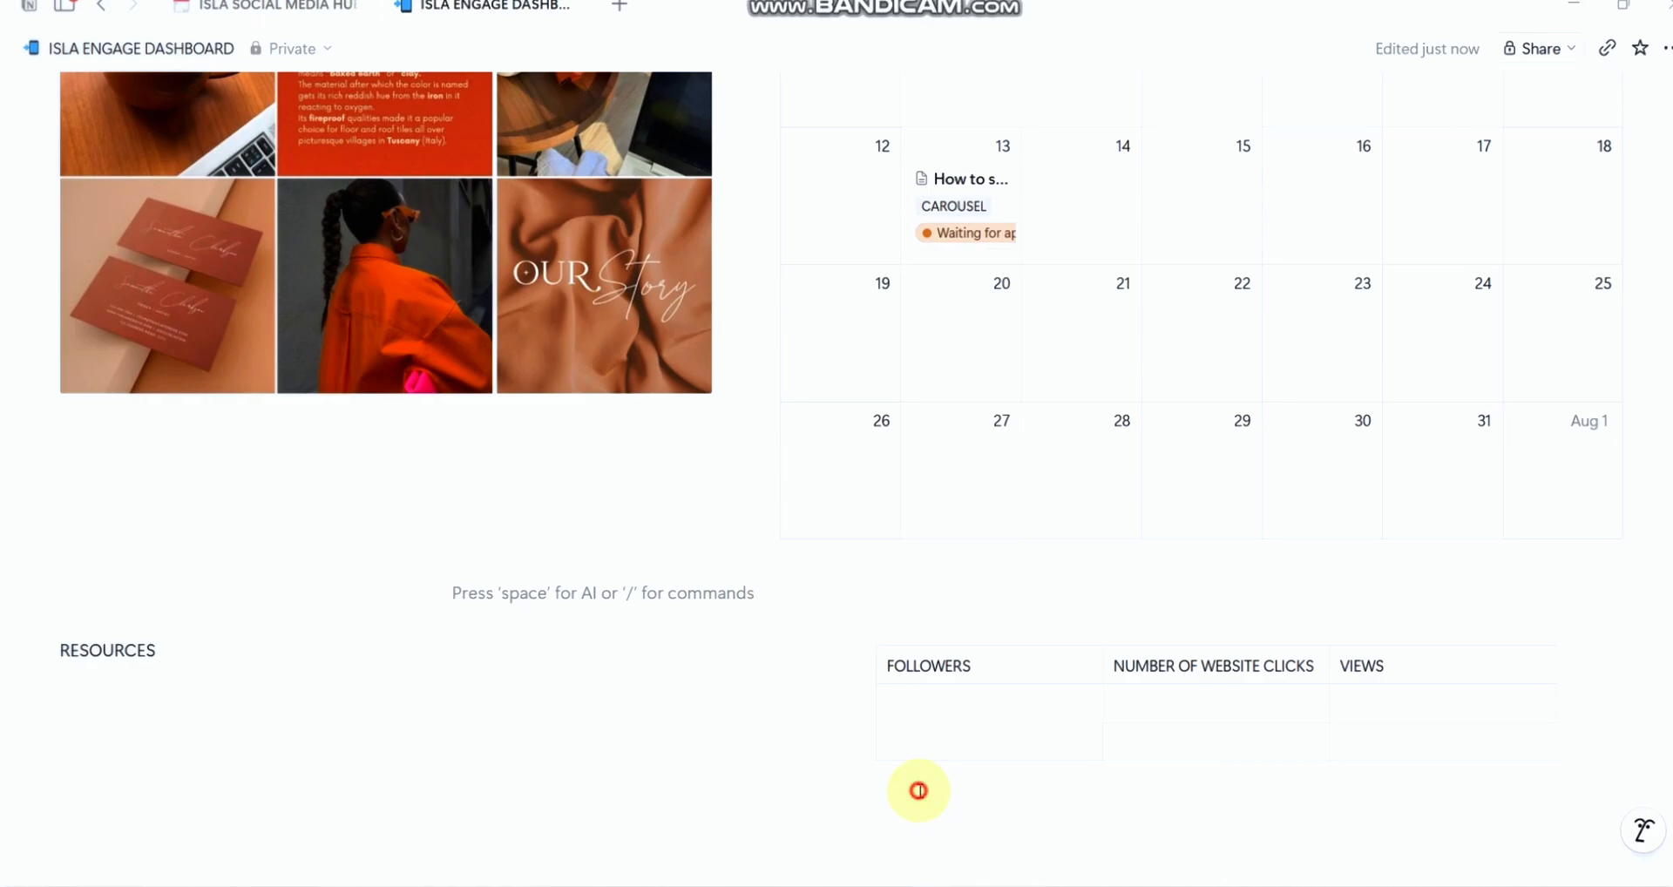
pyautogui.click(975, 828)
pyautogui.scroll(-2, 1004, 768)
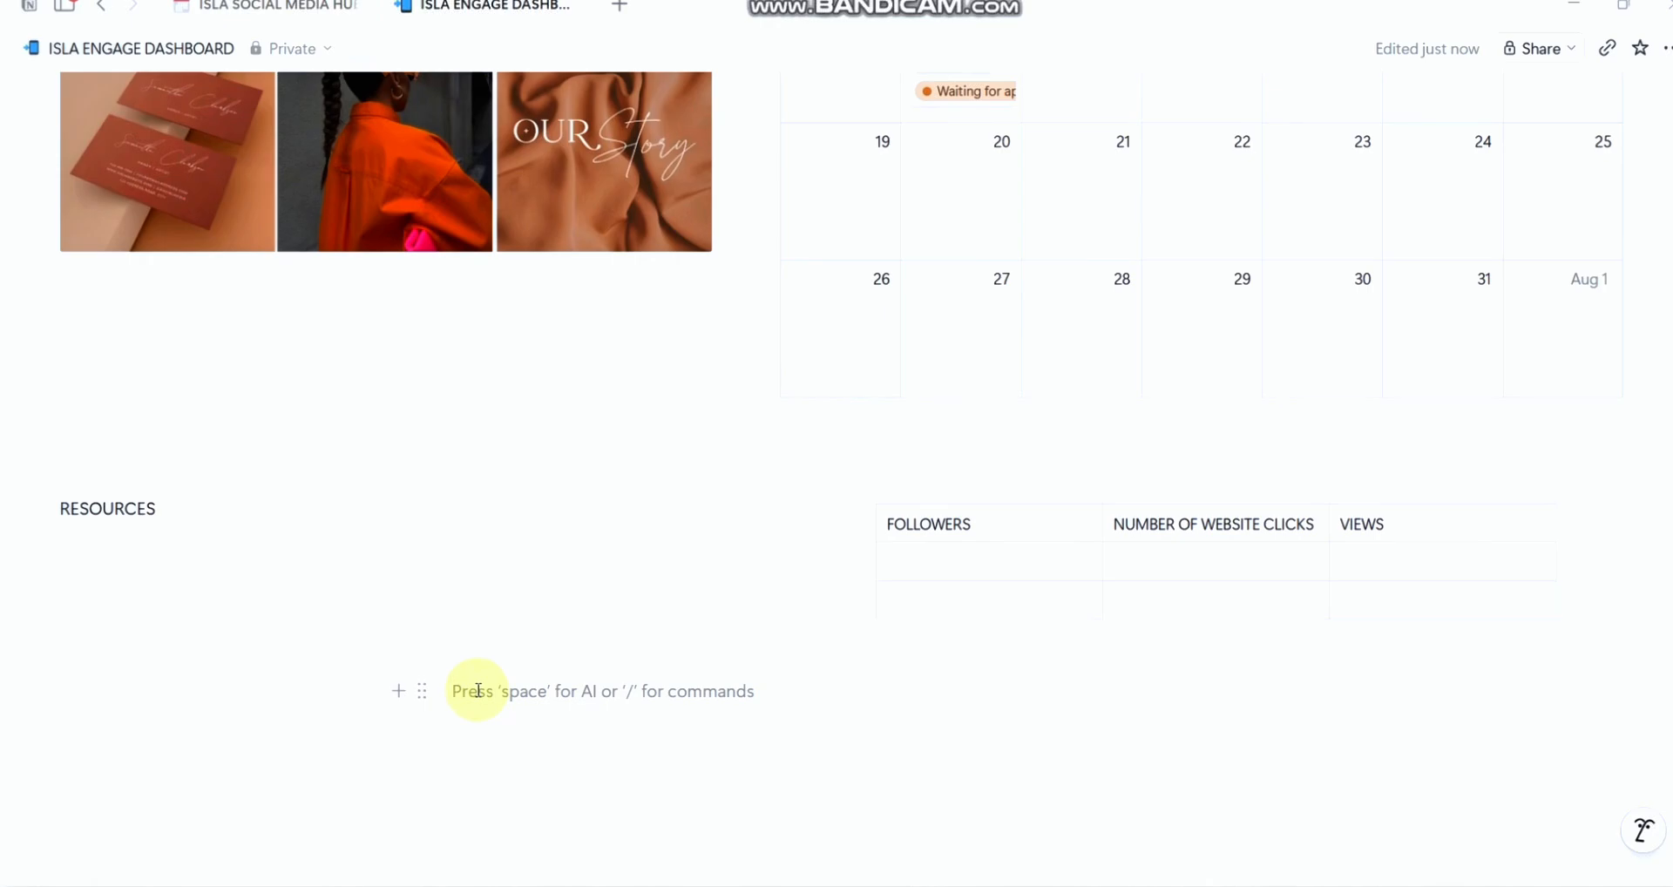
pyautogui.click(949, 459)
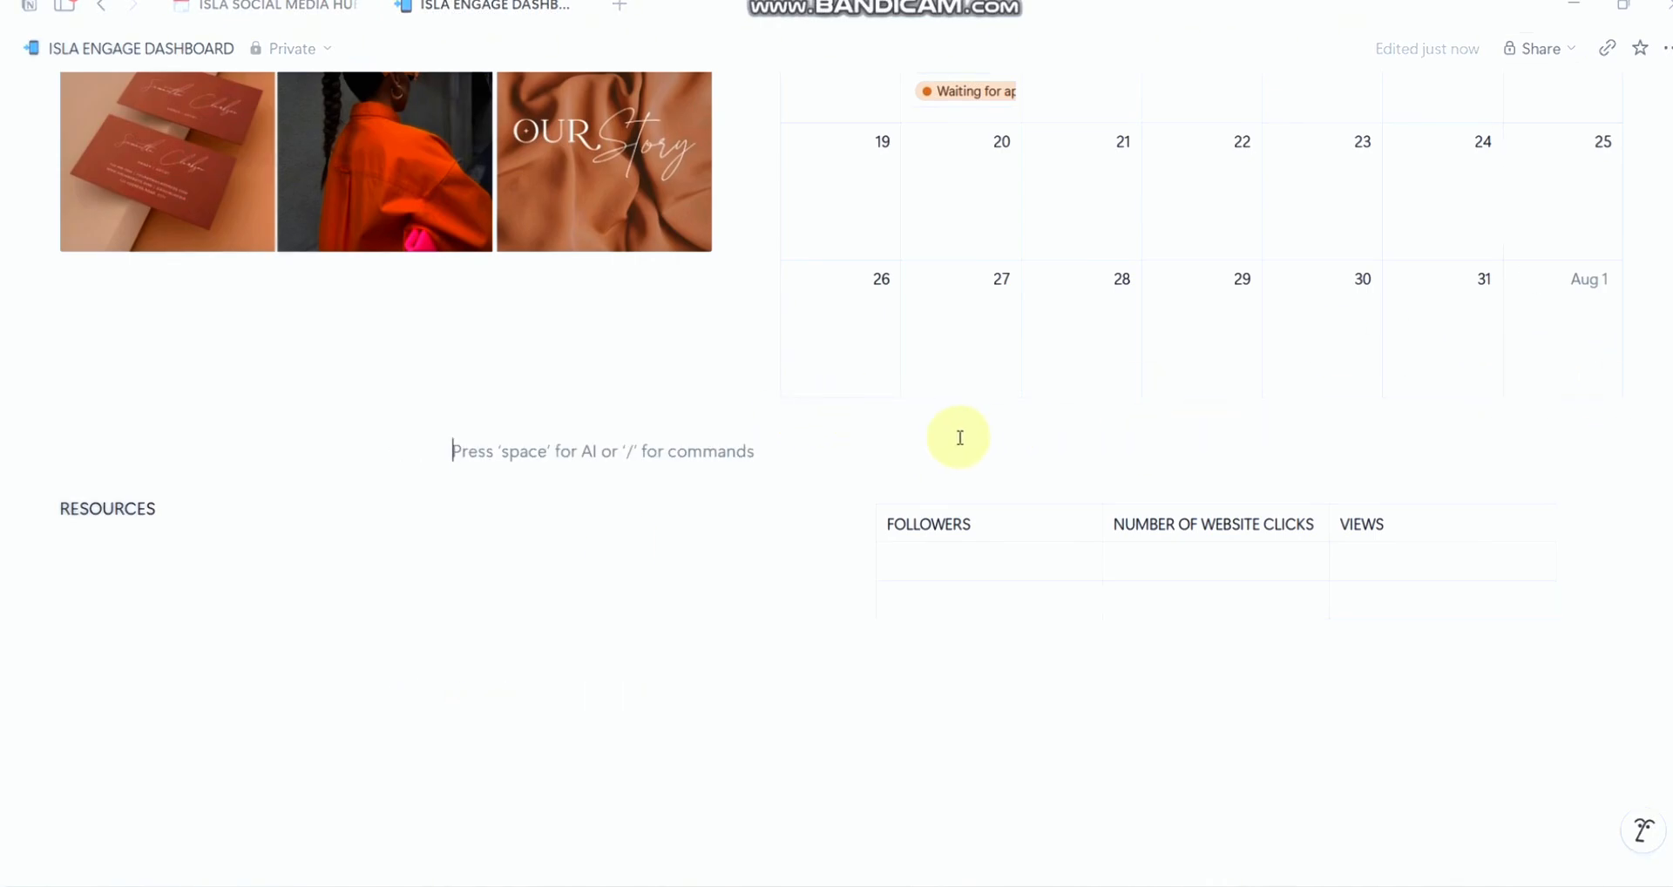
pyautogui.write('AN')
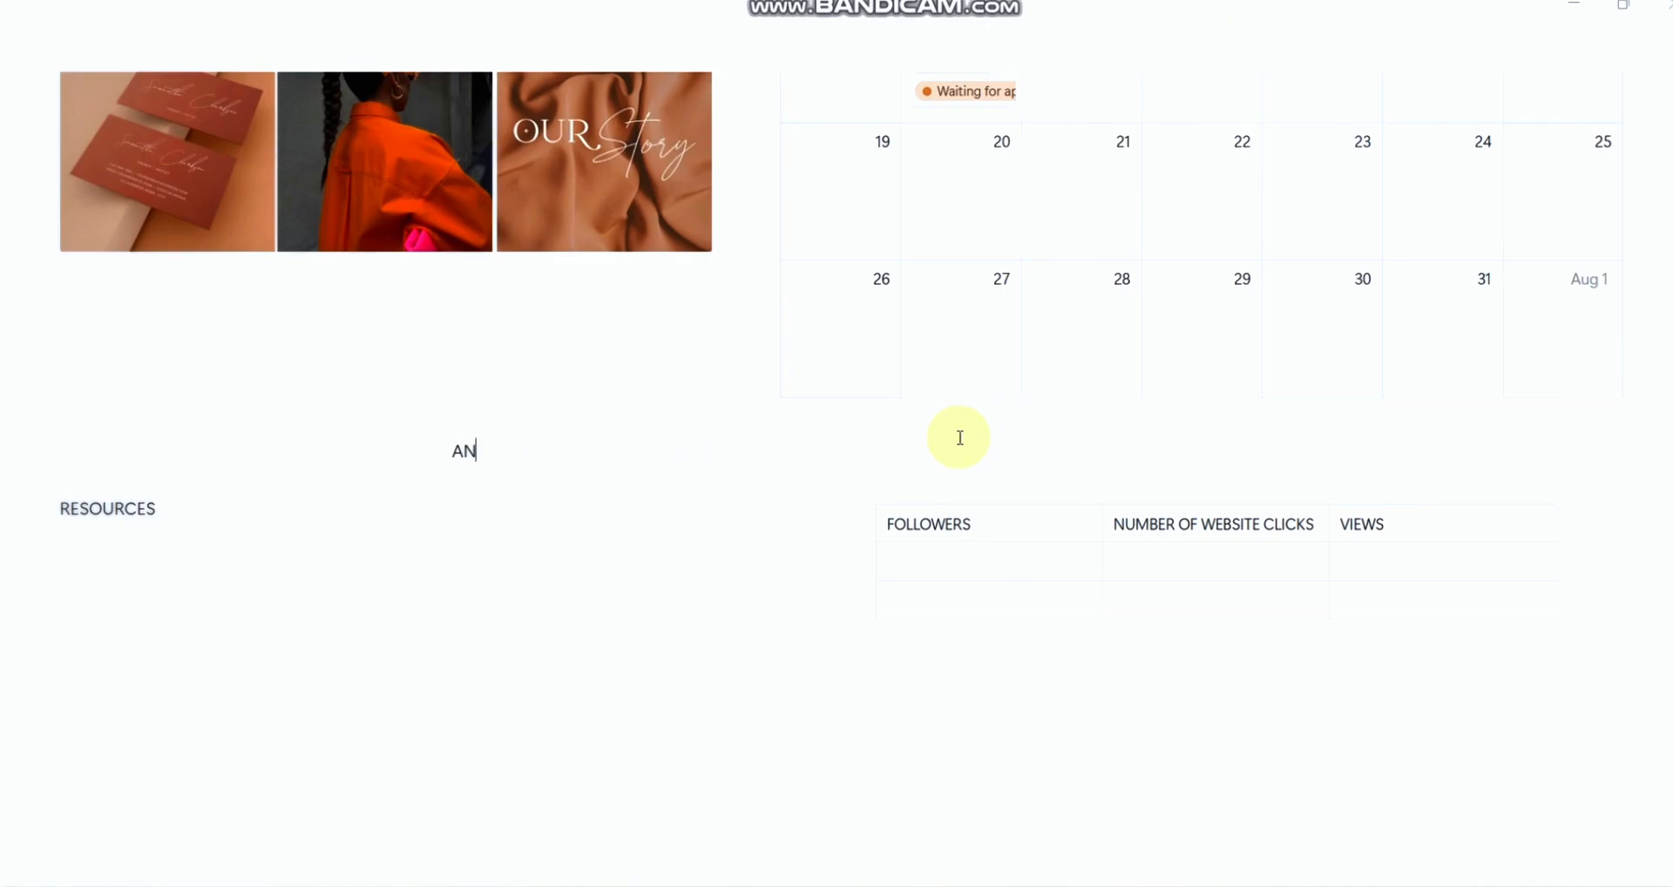
pyautogui.write('ALYTICS')
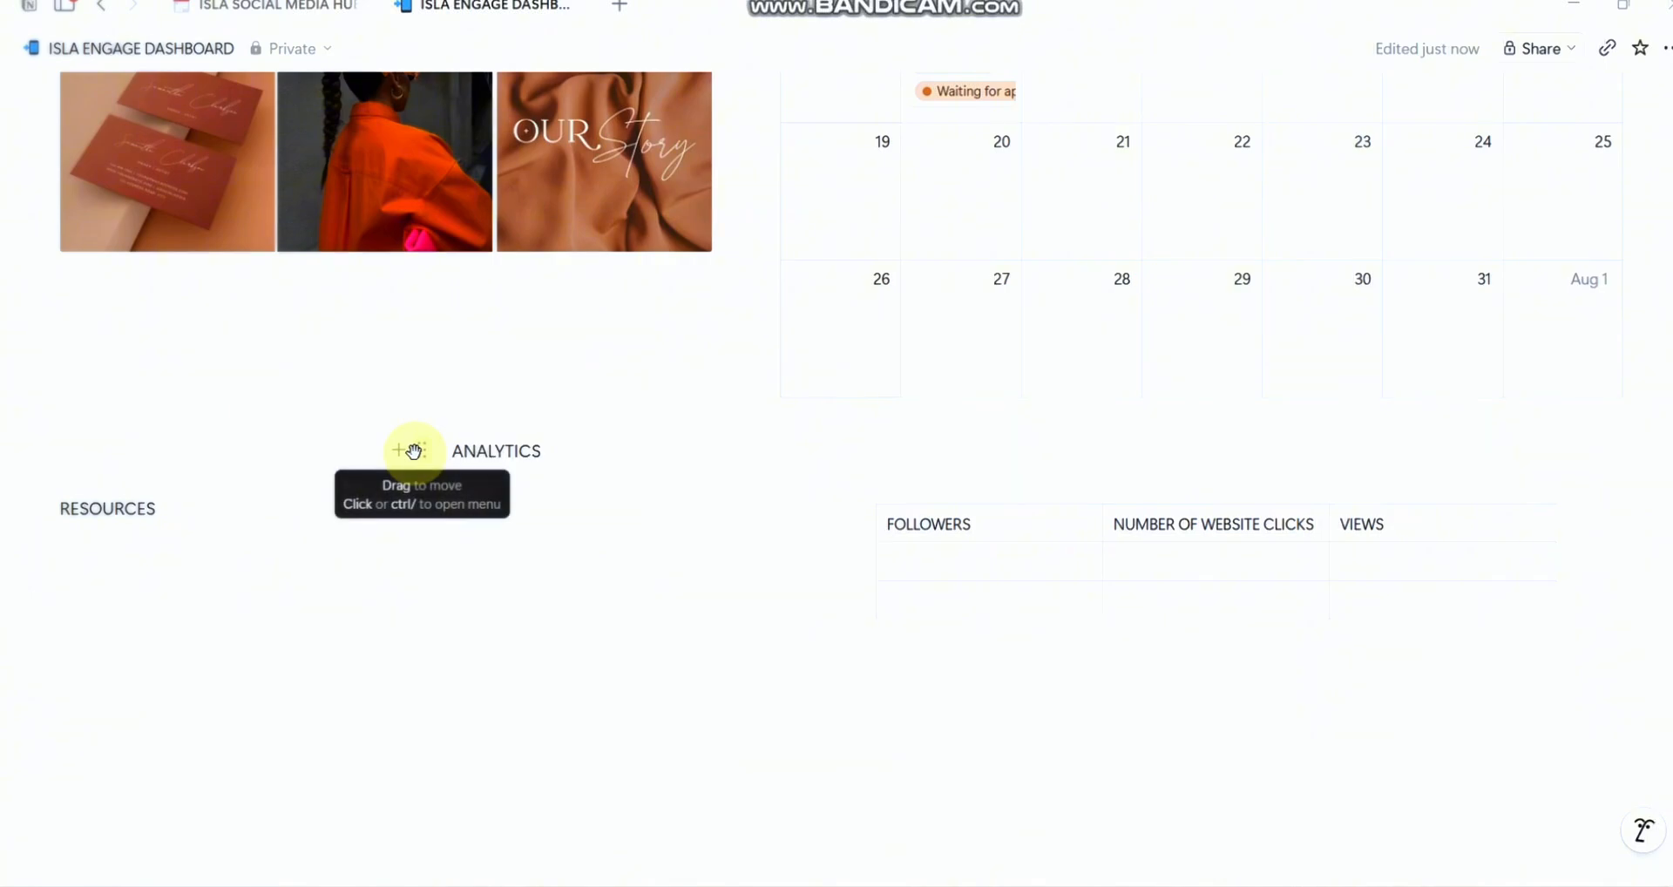
pyautogui.moveTo(410, 448); pyautogui.dragTo(896, 482)
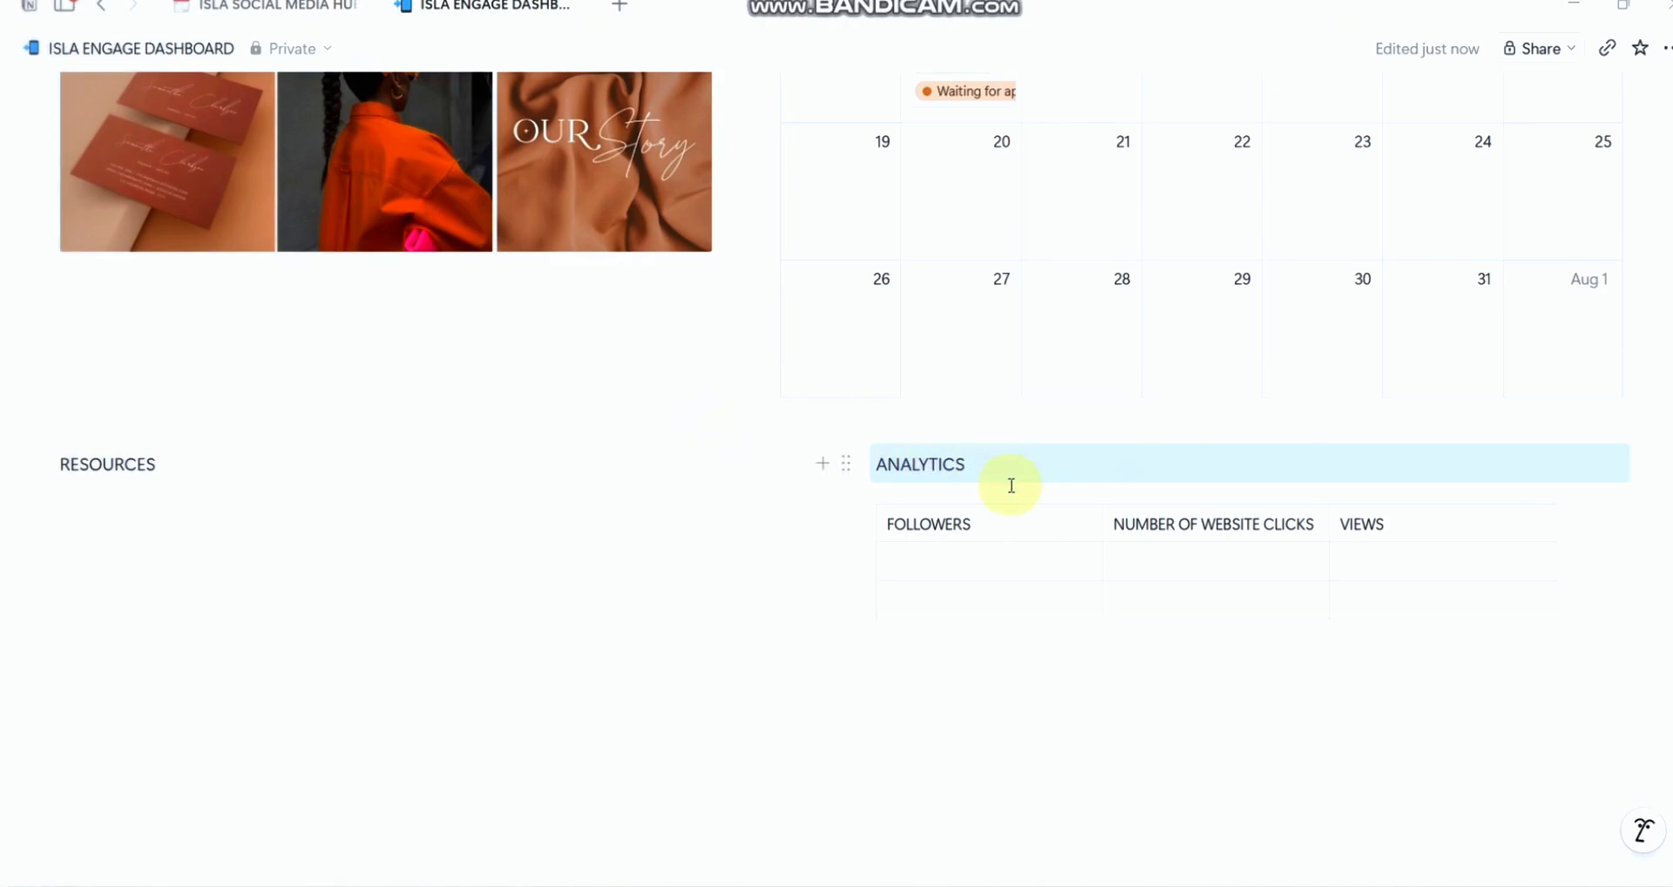
# Step: Add a fourth column to the analytics table and narrow the VIEWS and FOLLOWERS columns
pyautogui.click(1069, 568)
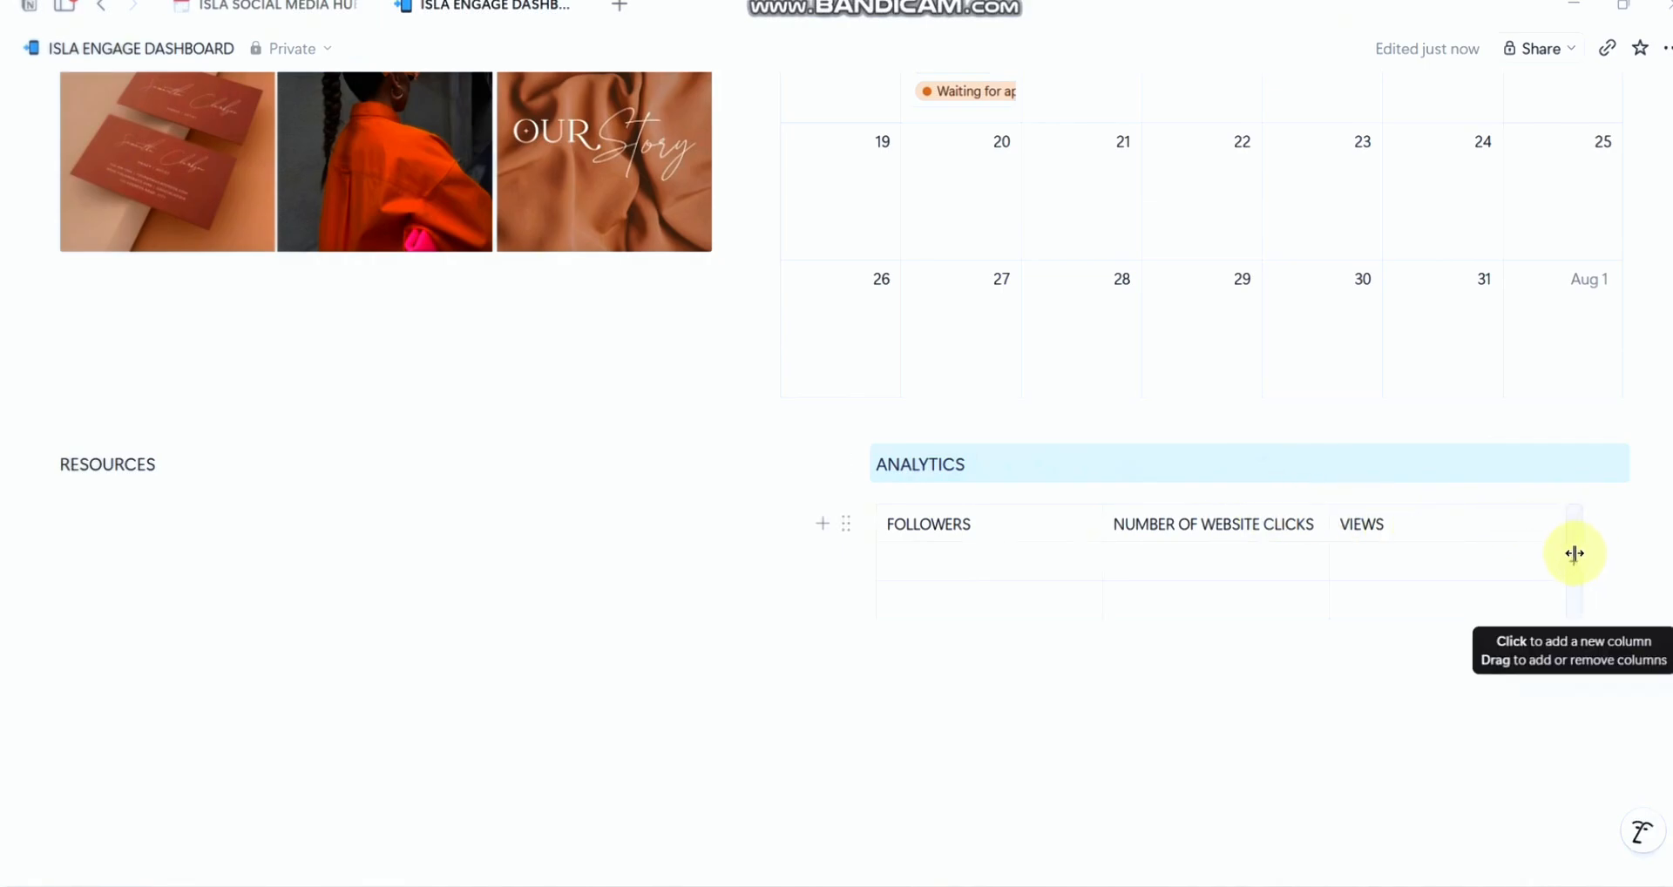
pyautogui.click(1574, 553)
pyautogui.hscroll(2, 1549, 552)
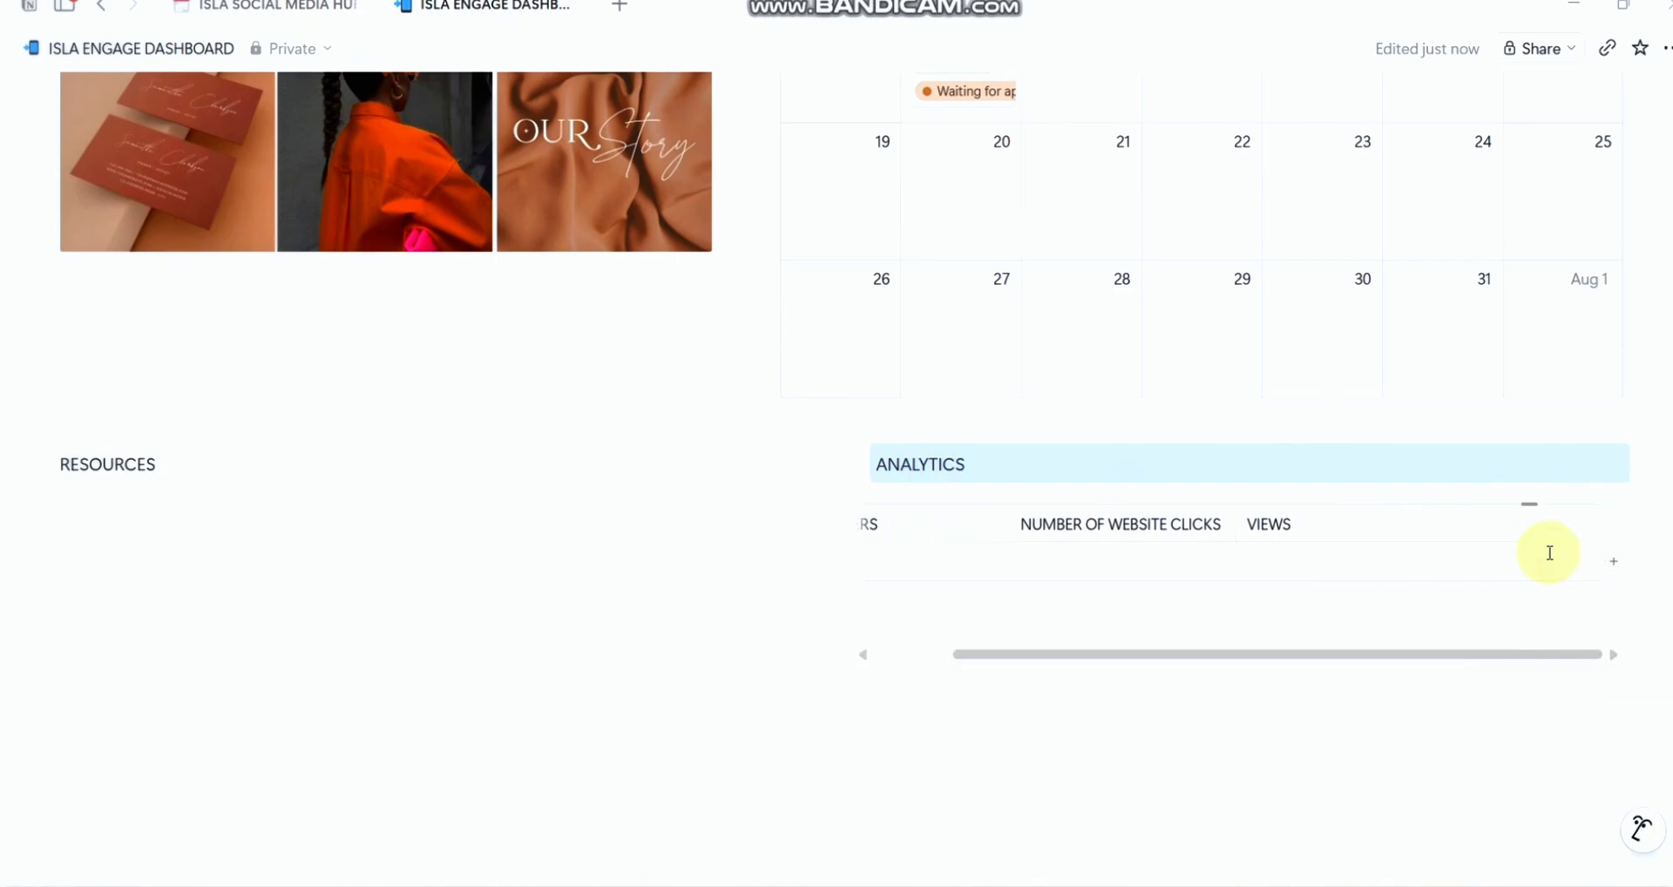
pyautogui.click(1503, 531)
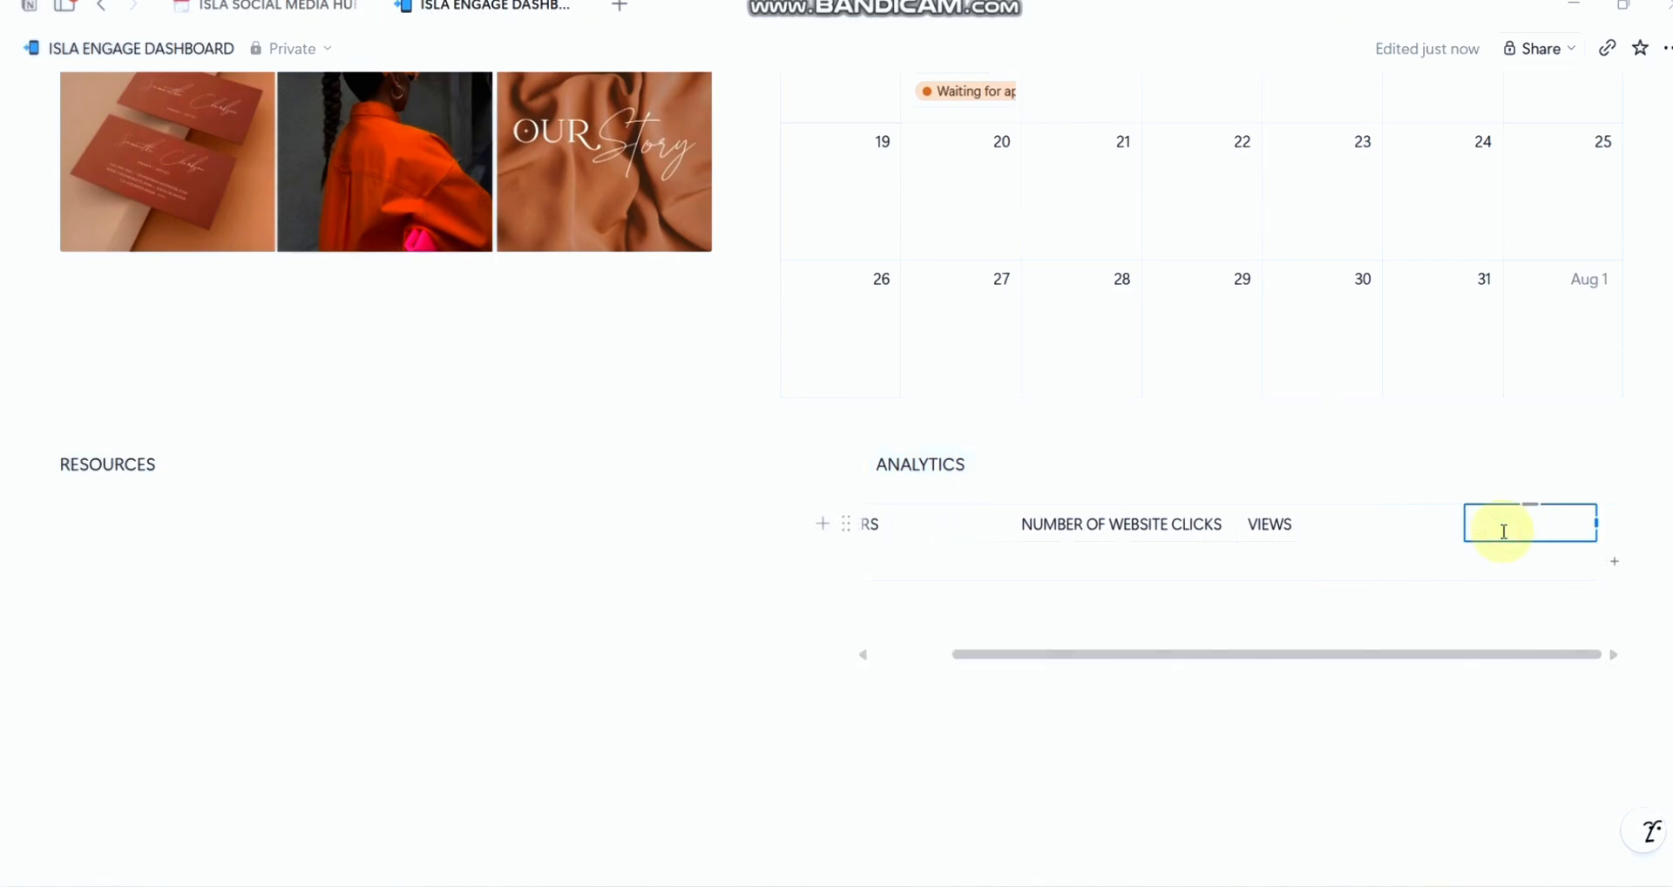
pyautogui.moveTo(1463, 514); pyautogui.dragTo(1343, 516)
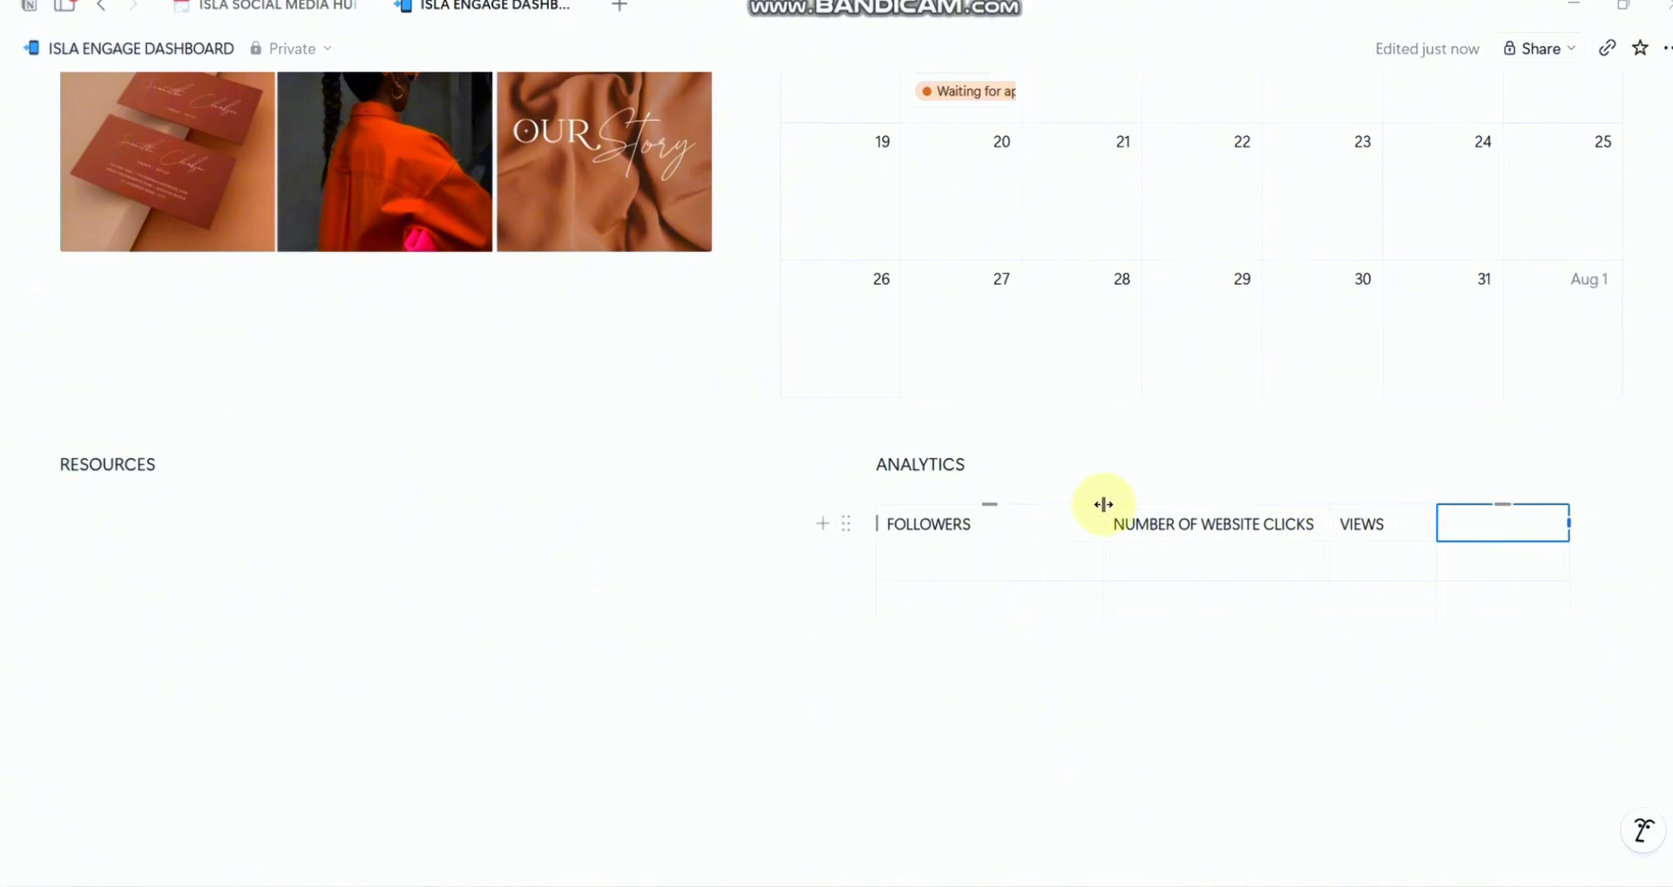
pyautogui.moveTo(1101, 506); pyautogui.dragTo(996, 518)
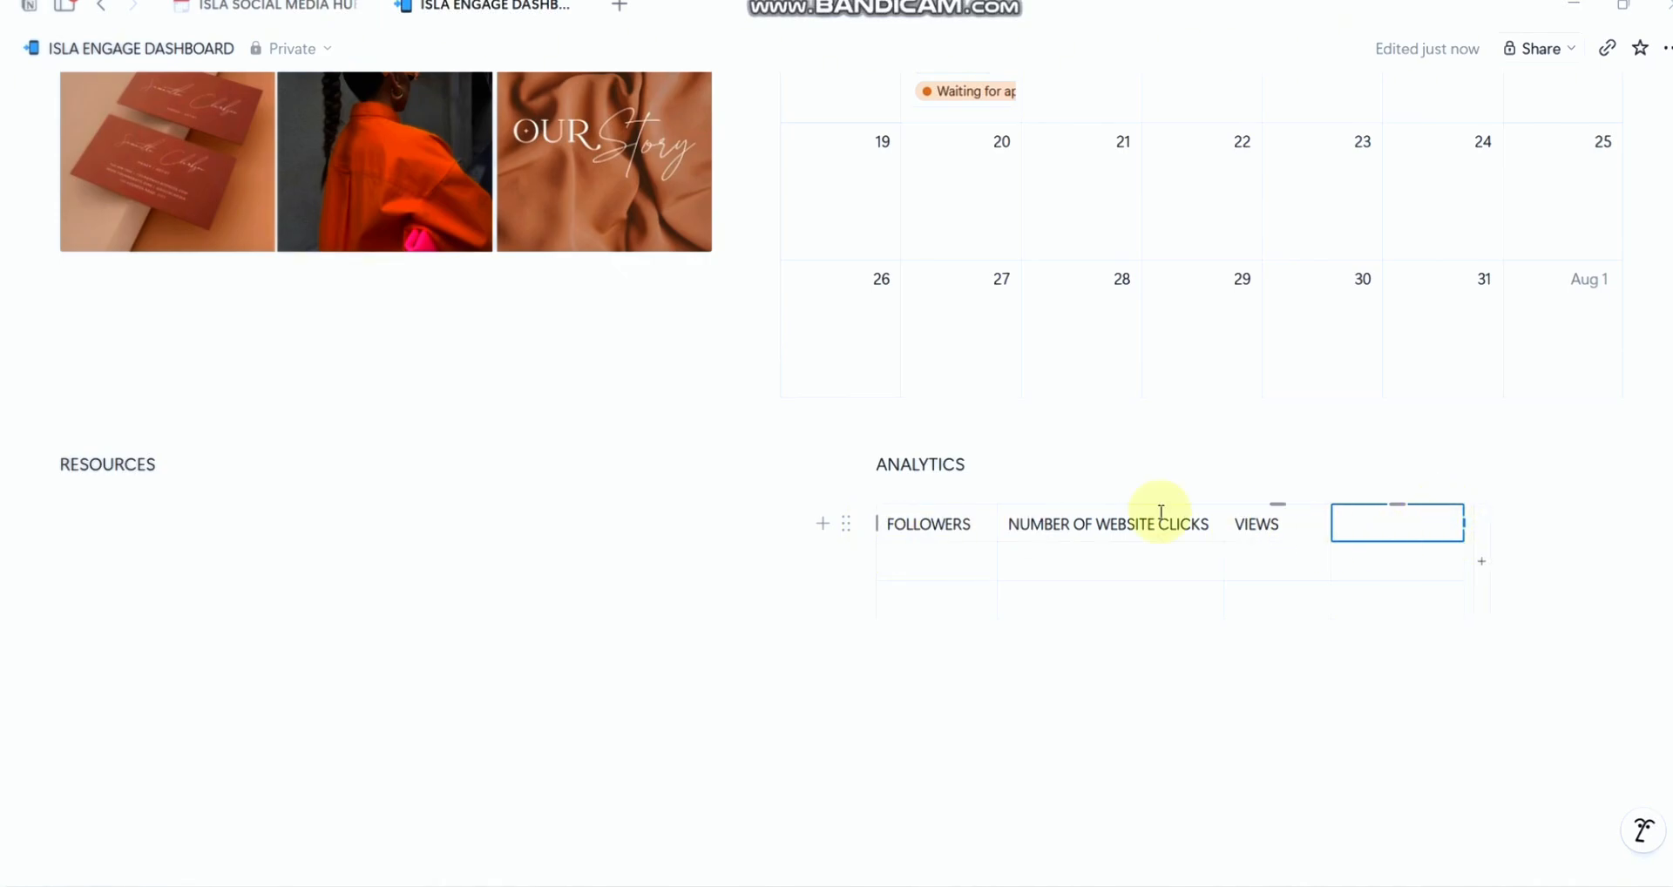
# Step: Enter MONTH in the empty fourth header cell and change the first header from FOLLOWERS to MONTH
pyautogui.doubleClick(929, 527)
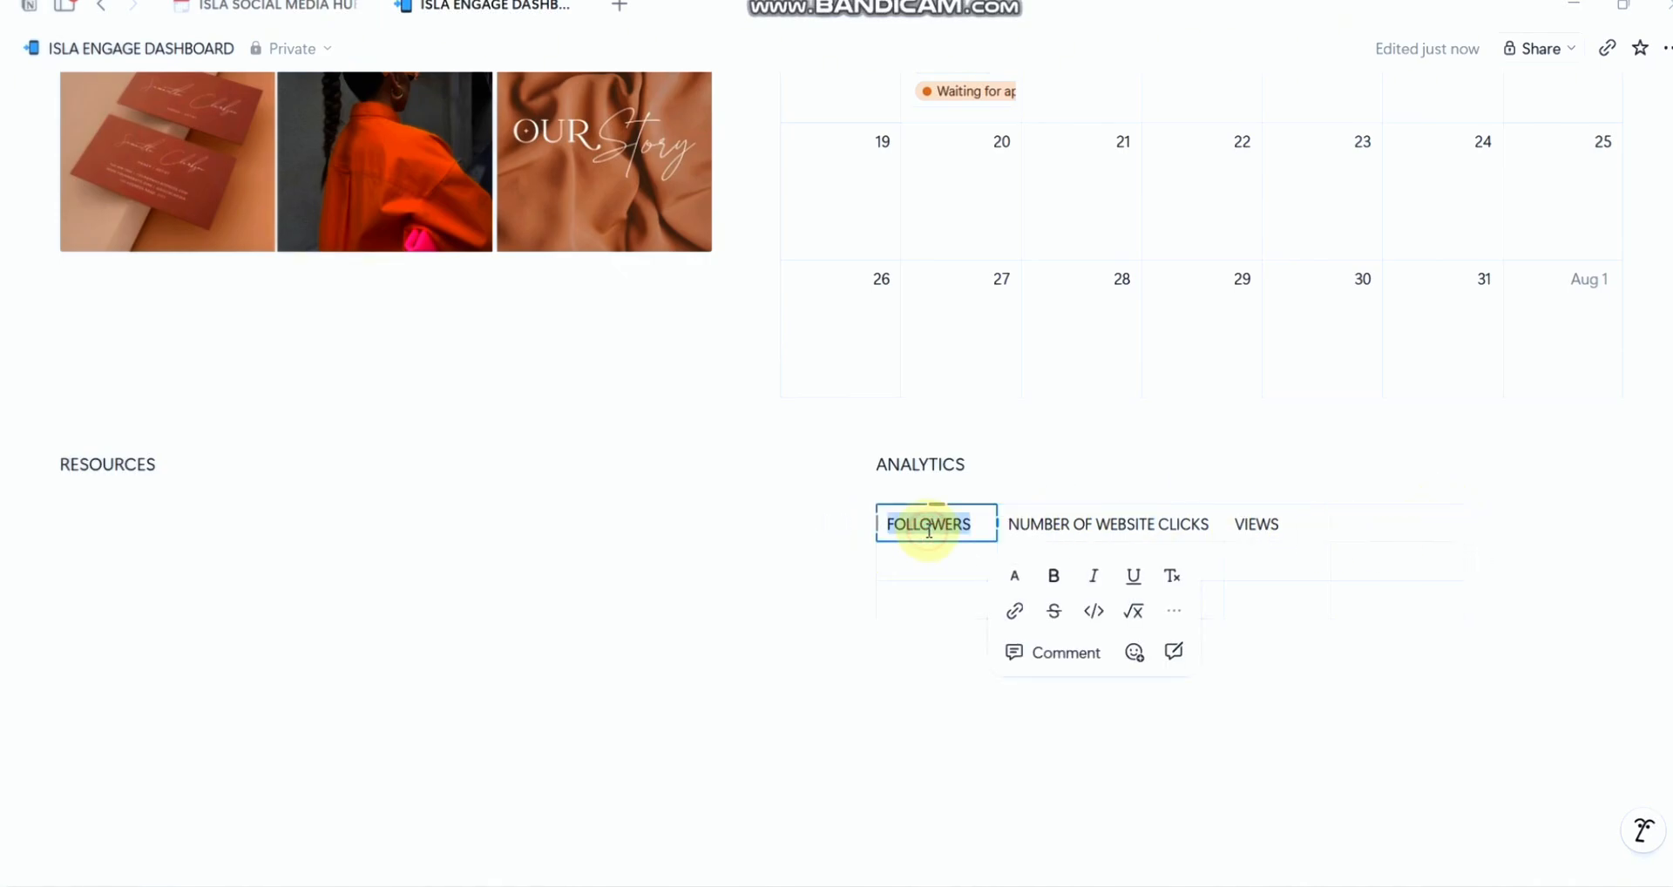
pyautogui.click(914, 560)
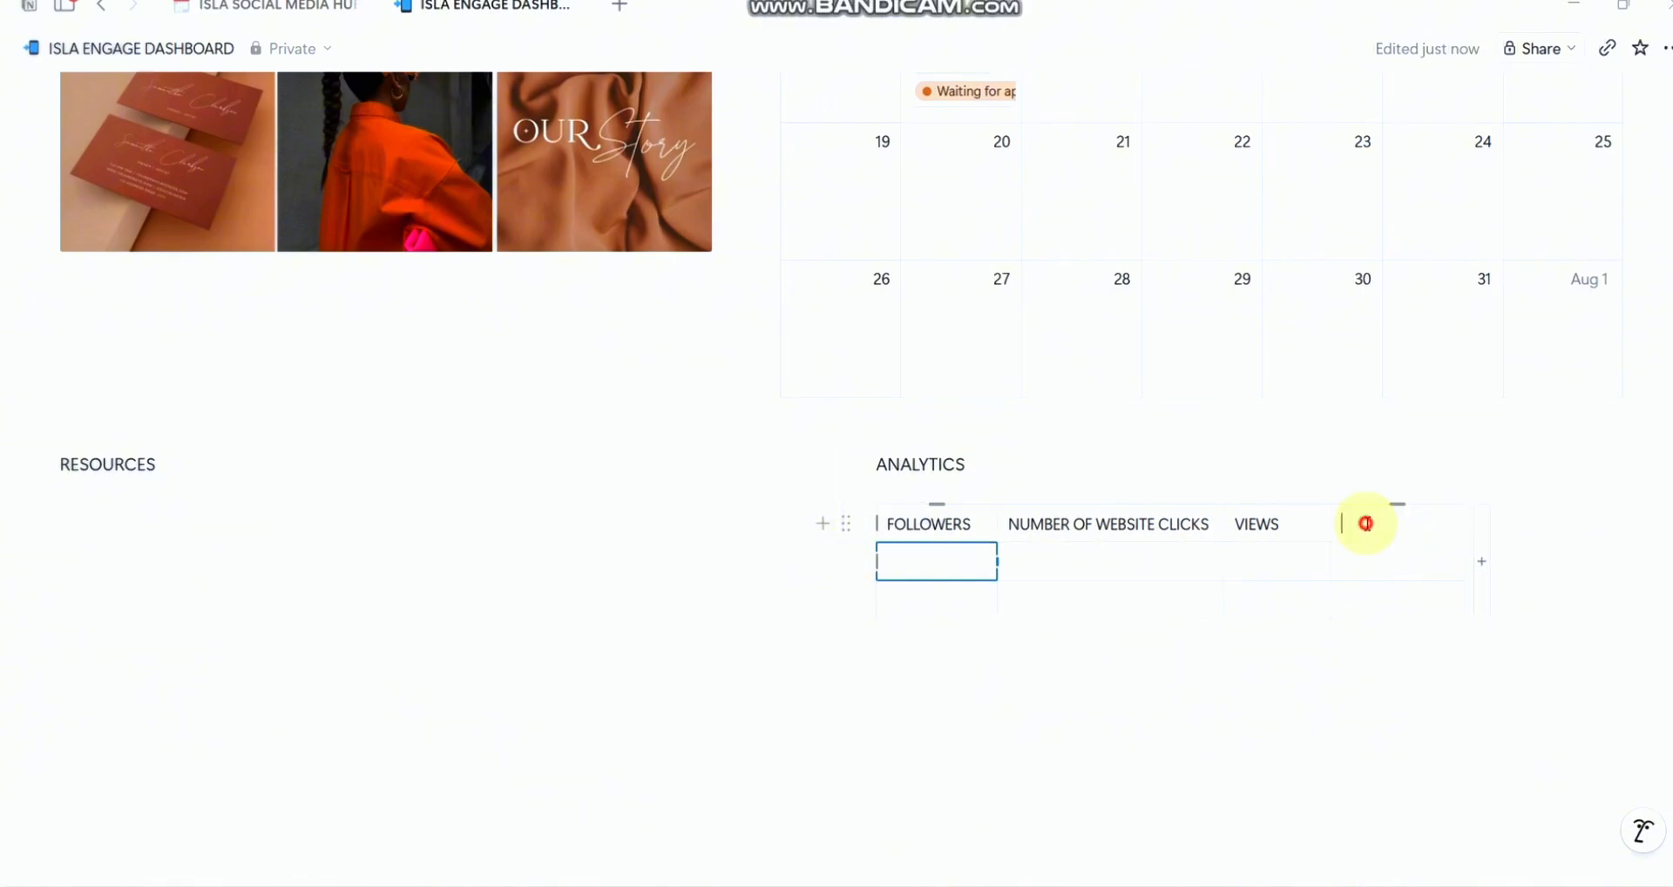
pyautogui.click(1367, 524)
pyautogui.write('MONTH')
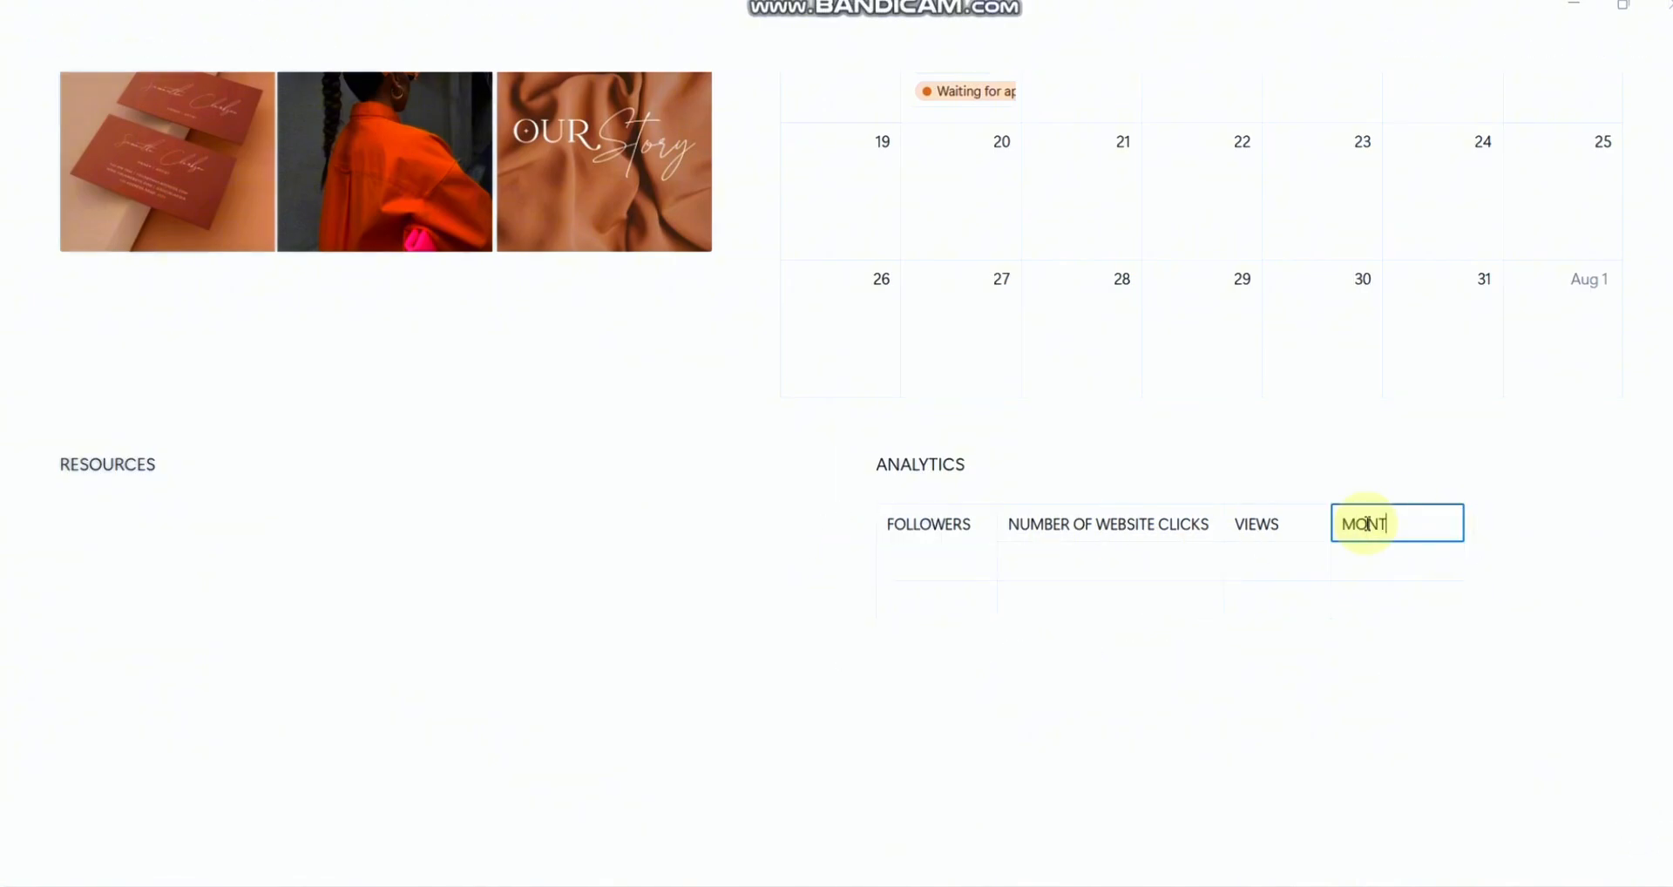
pyautogui.doubleClick(926, 525)
pyautogui.write('MONTH')
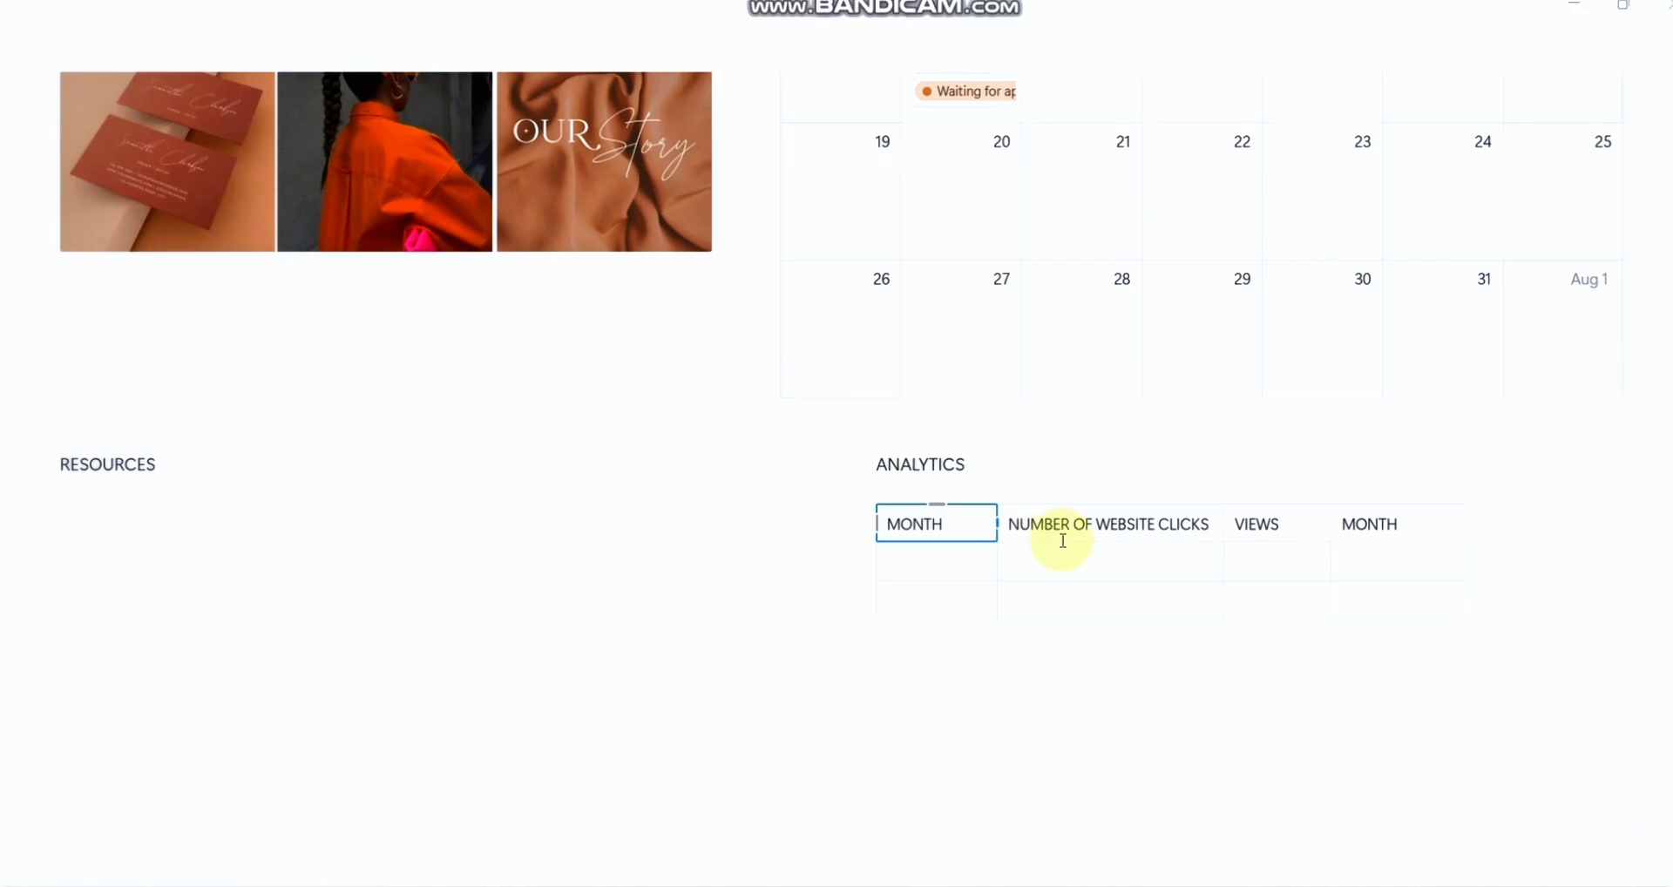
# Step: Replace the NUMBER OF WEBSITE CLICKS header in the second column with FOLLOWERS
pyautogui.click(1096, 521)
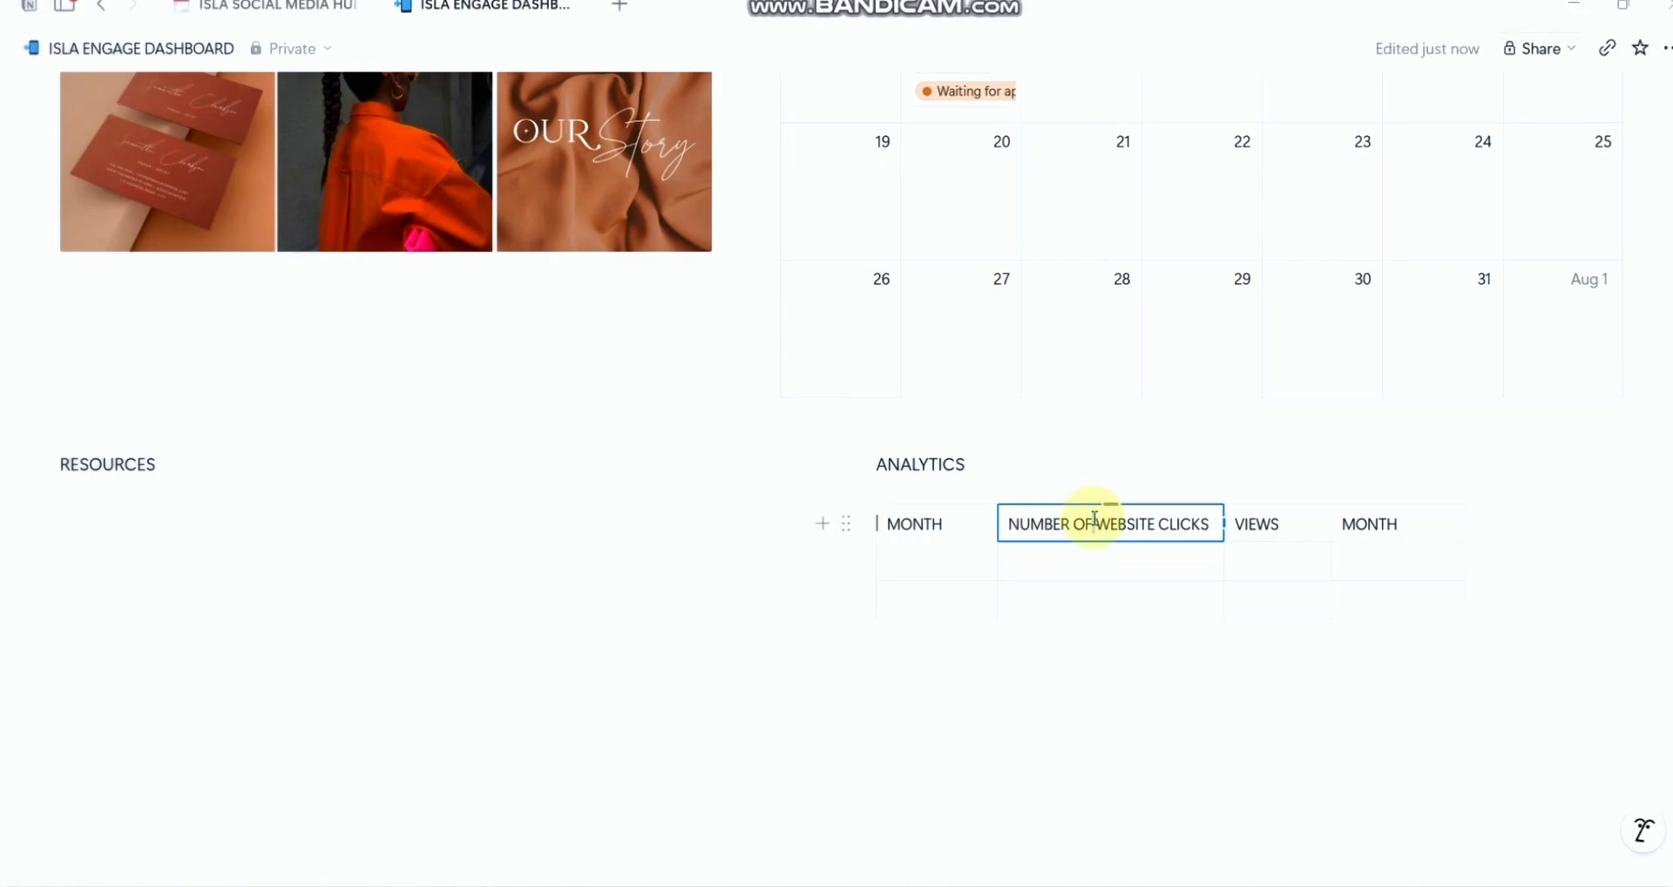
pyautogui.tripleClick(1165, 529)
pyautogui.write('FOLL')
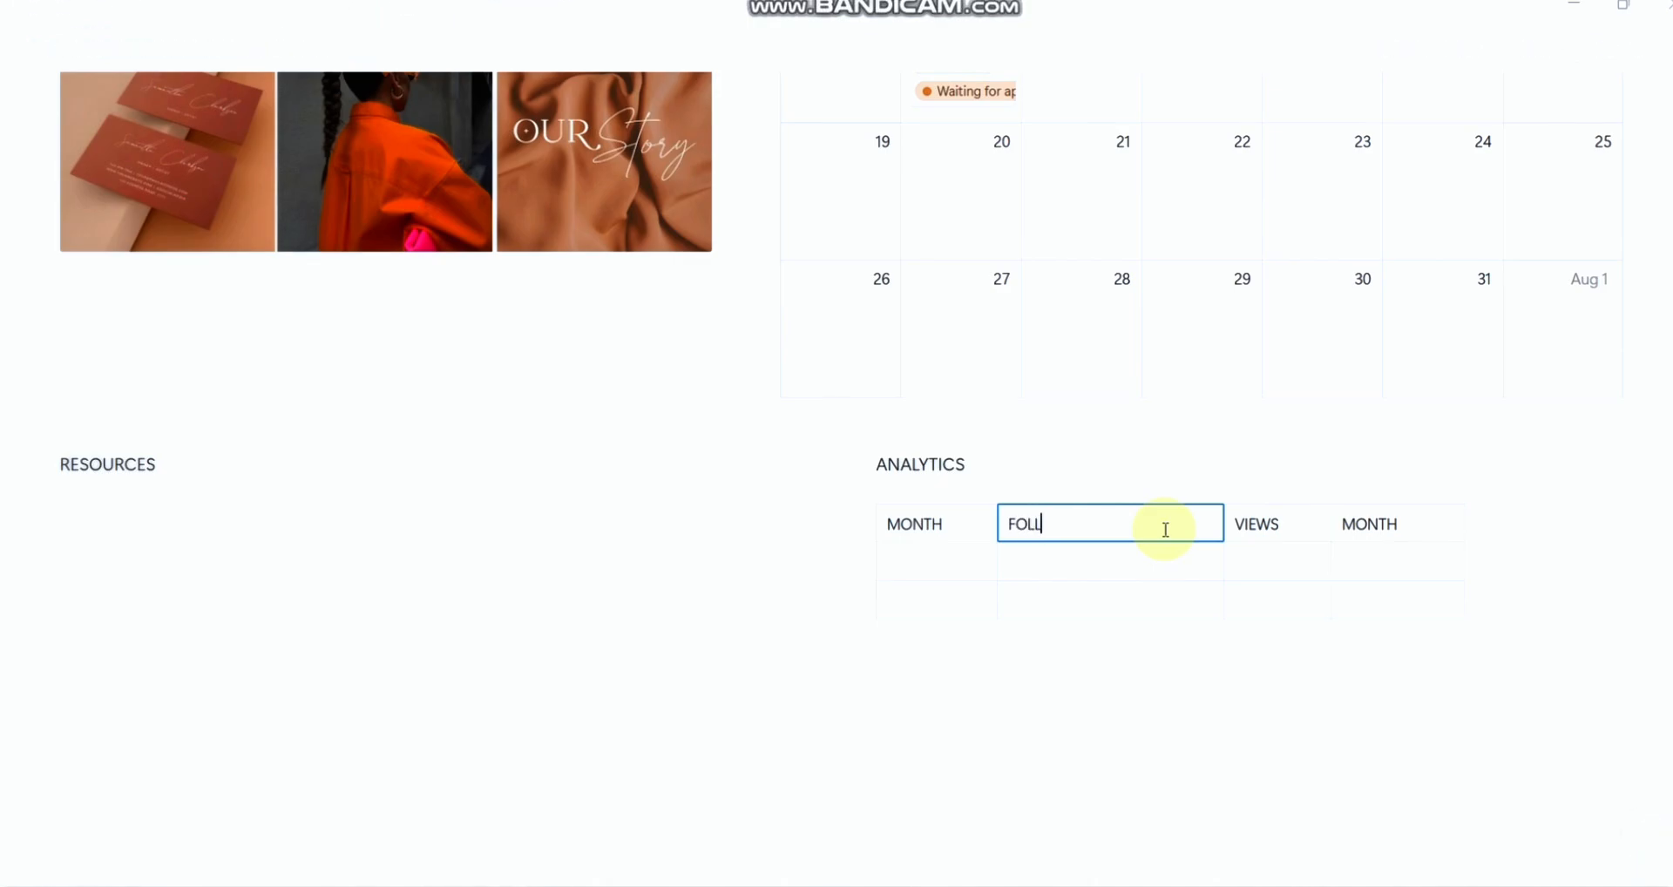
pyautogui.write('OWERS')
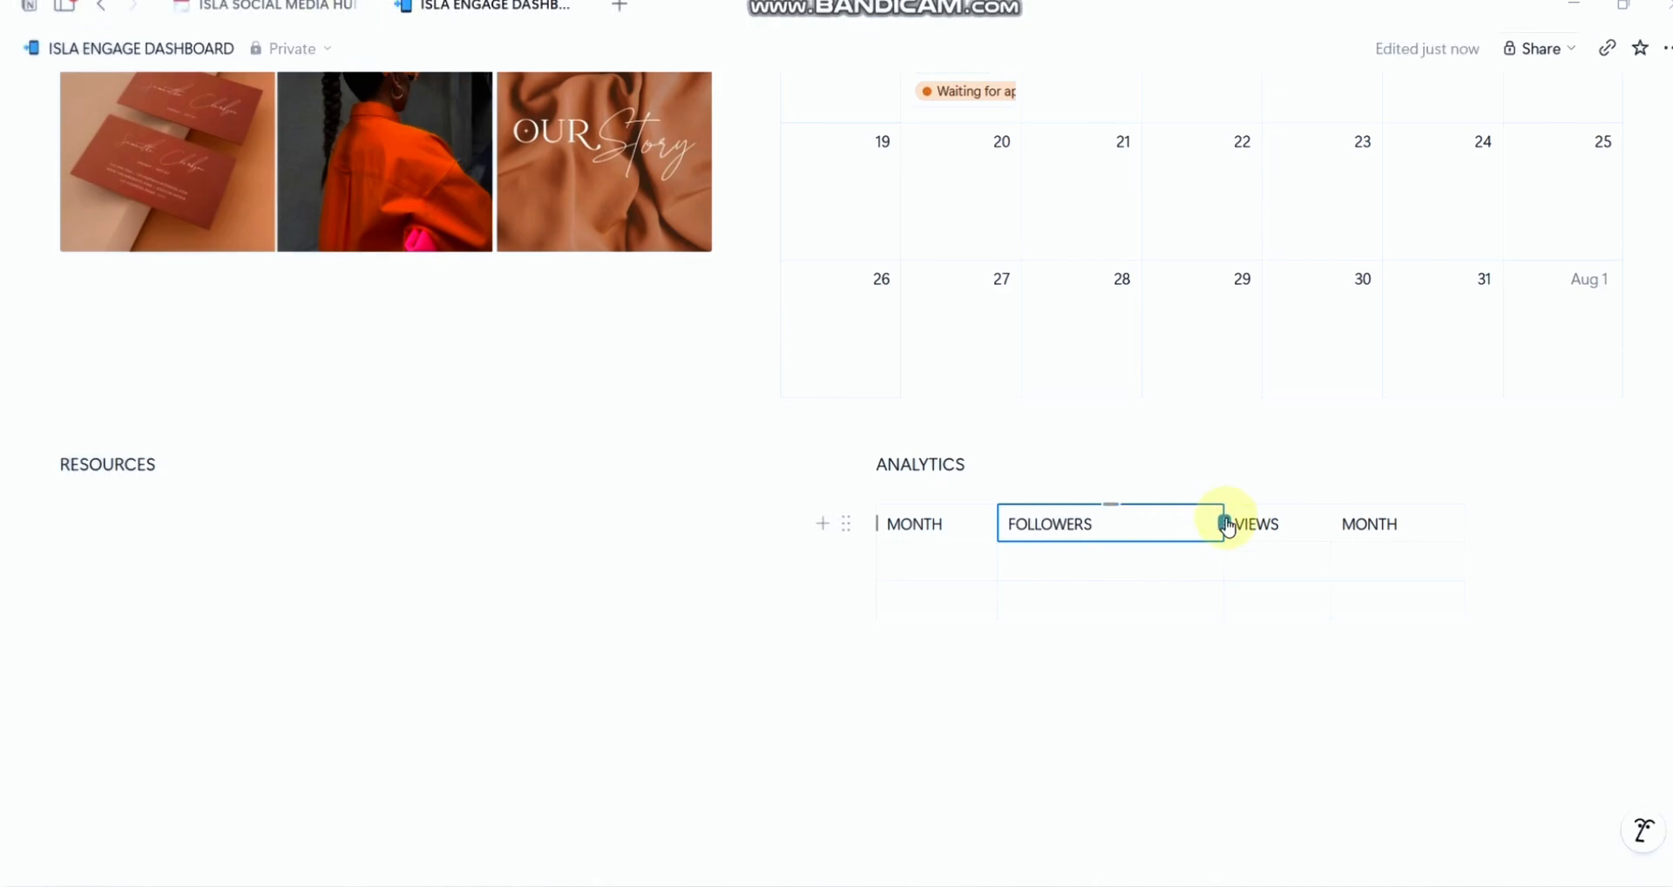
pyautogui.click(1225, 523)
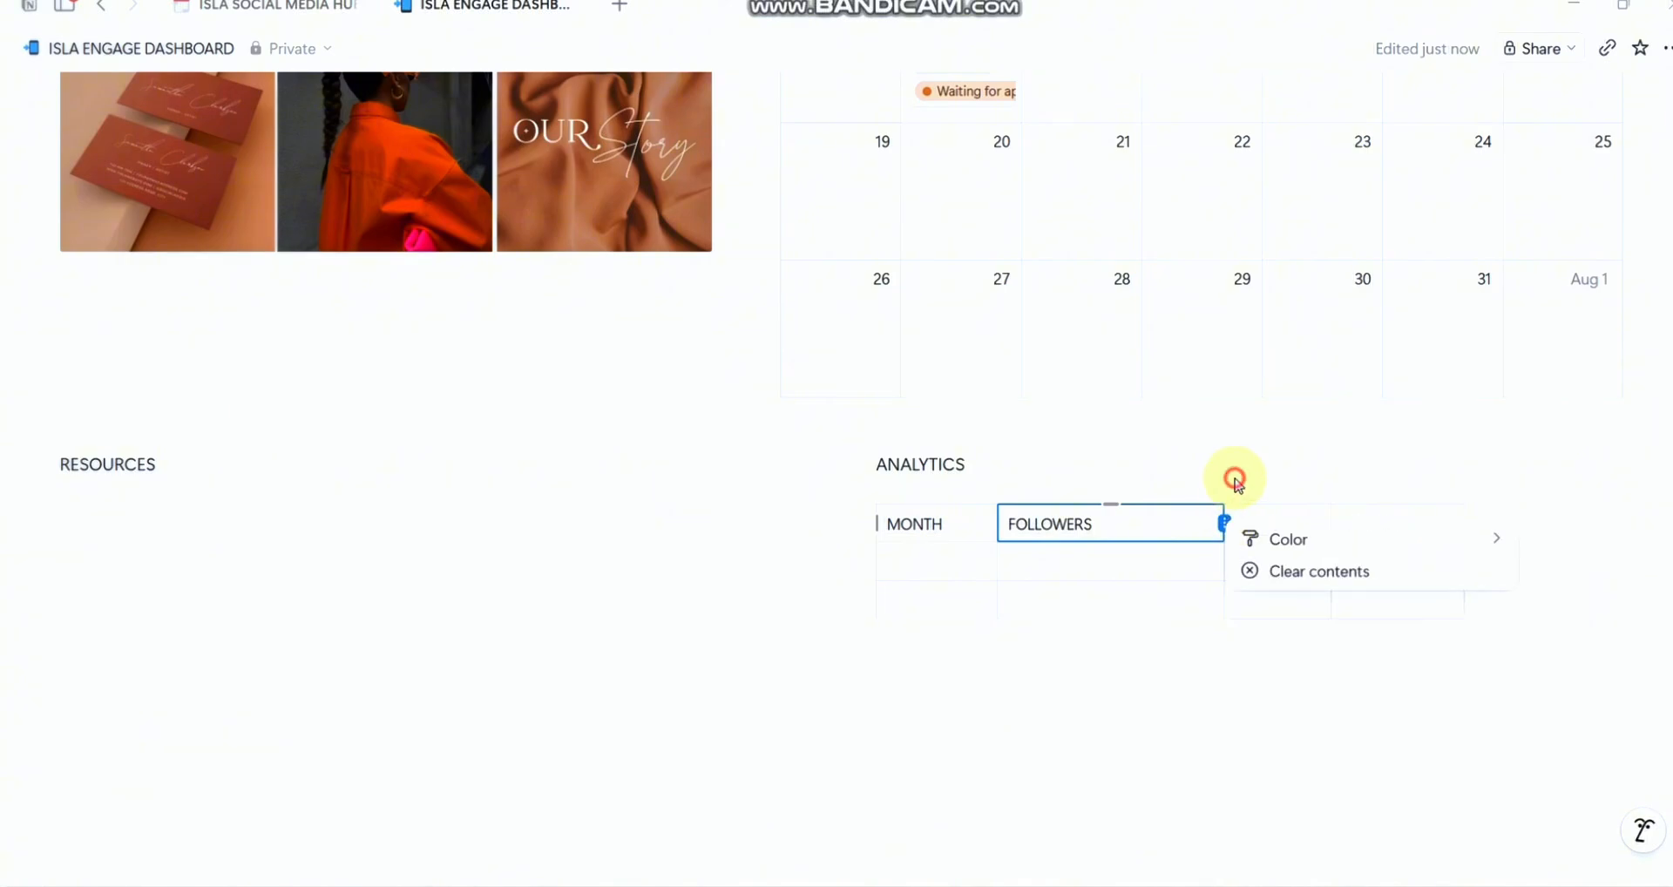
pyautogui.click(1232, 479)
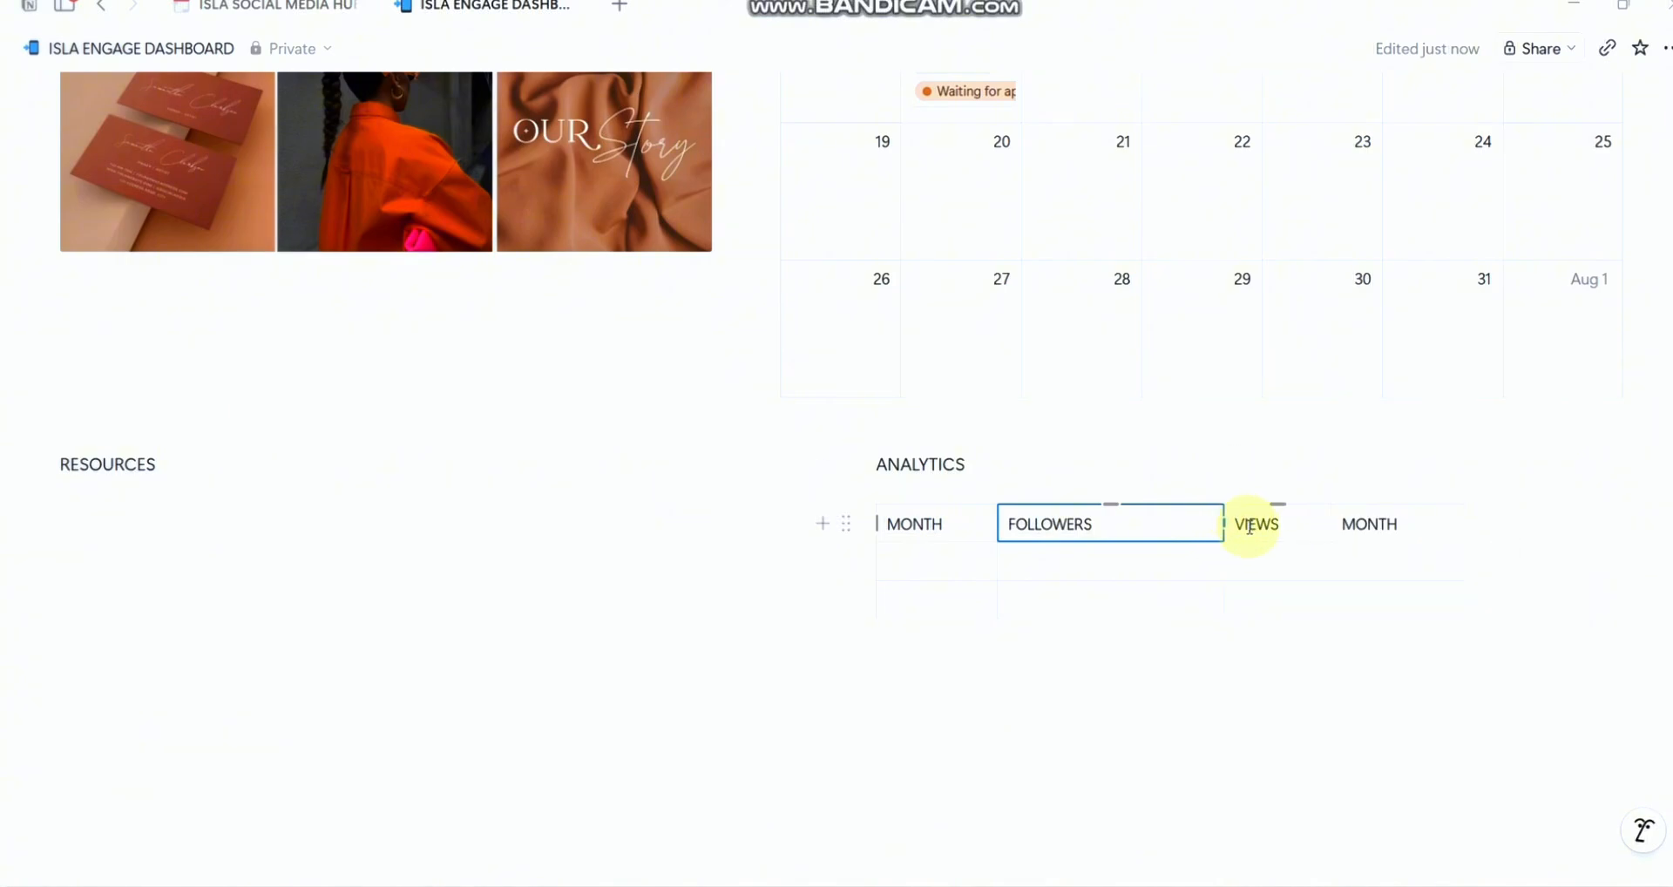
# Step: Replace the MONTH header in the fourth column of the analytics table with NO. OF CLICKS TO WEBSITE
pyautogui.doubleClick(1248, 524)
pyautogui.click(1417, 452)
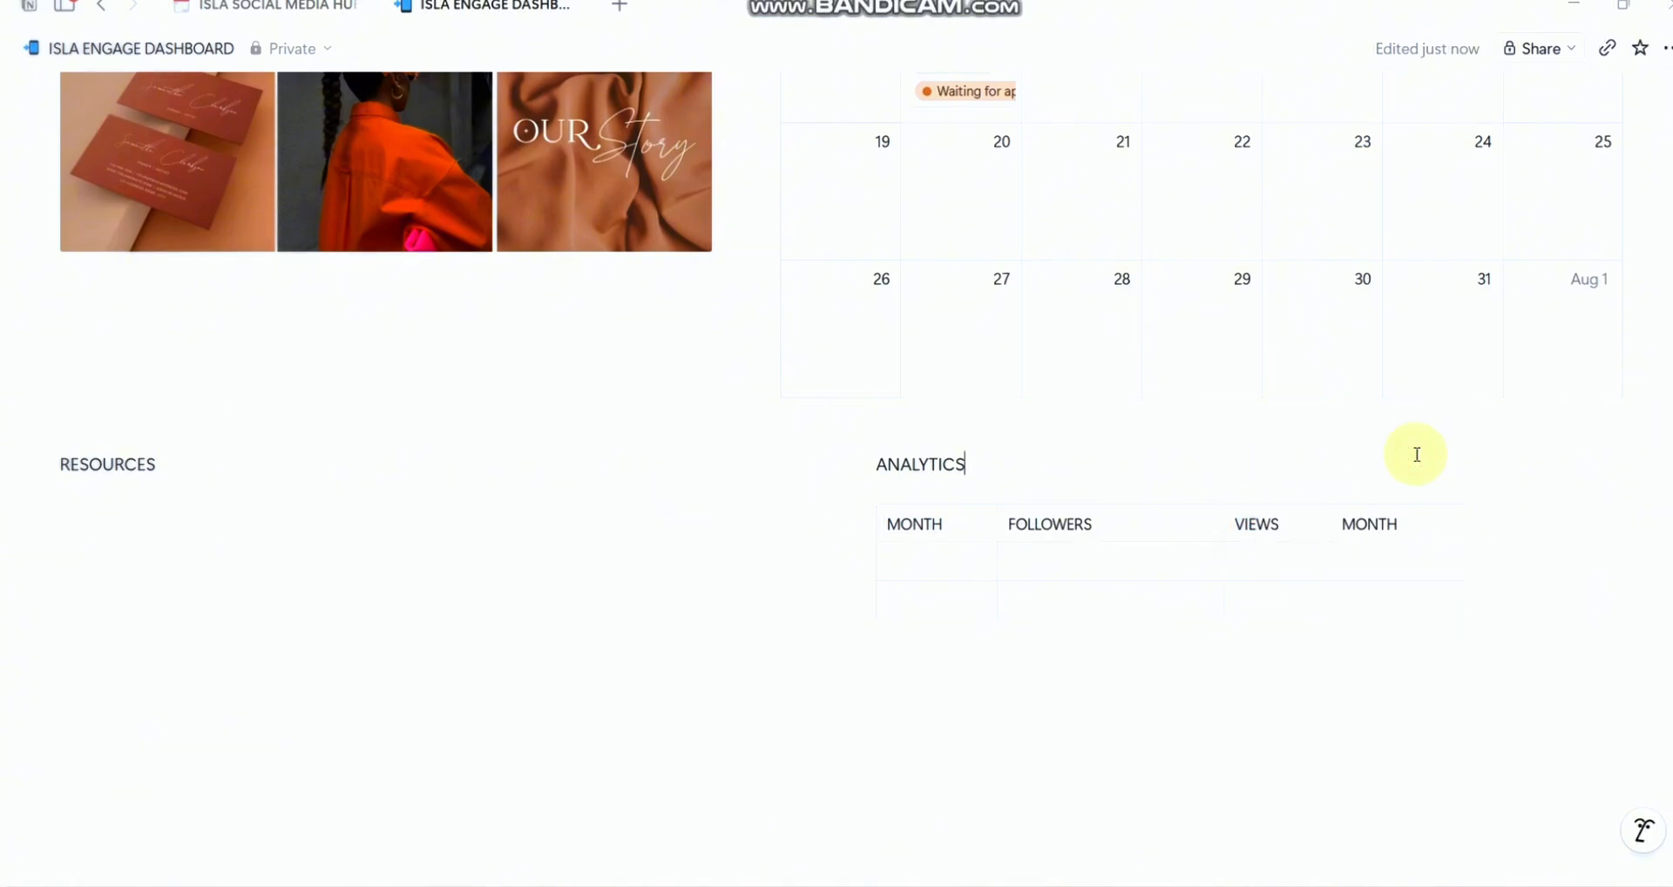
pyautogui.doubleClick(1381, 527)
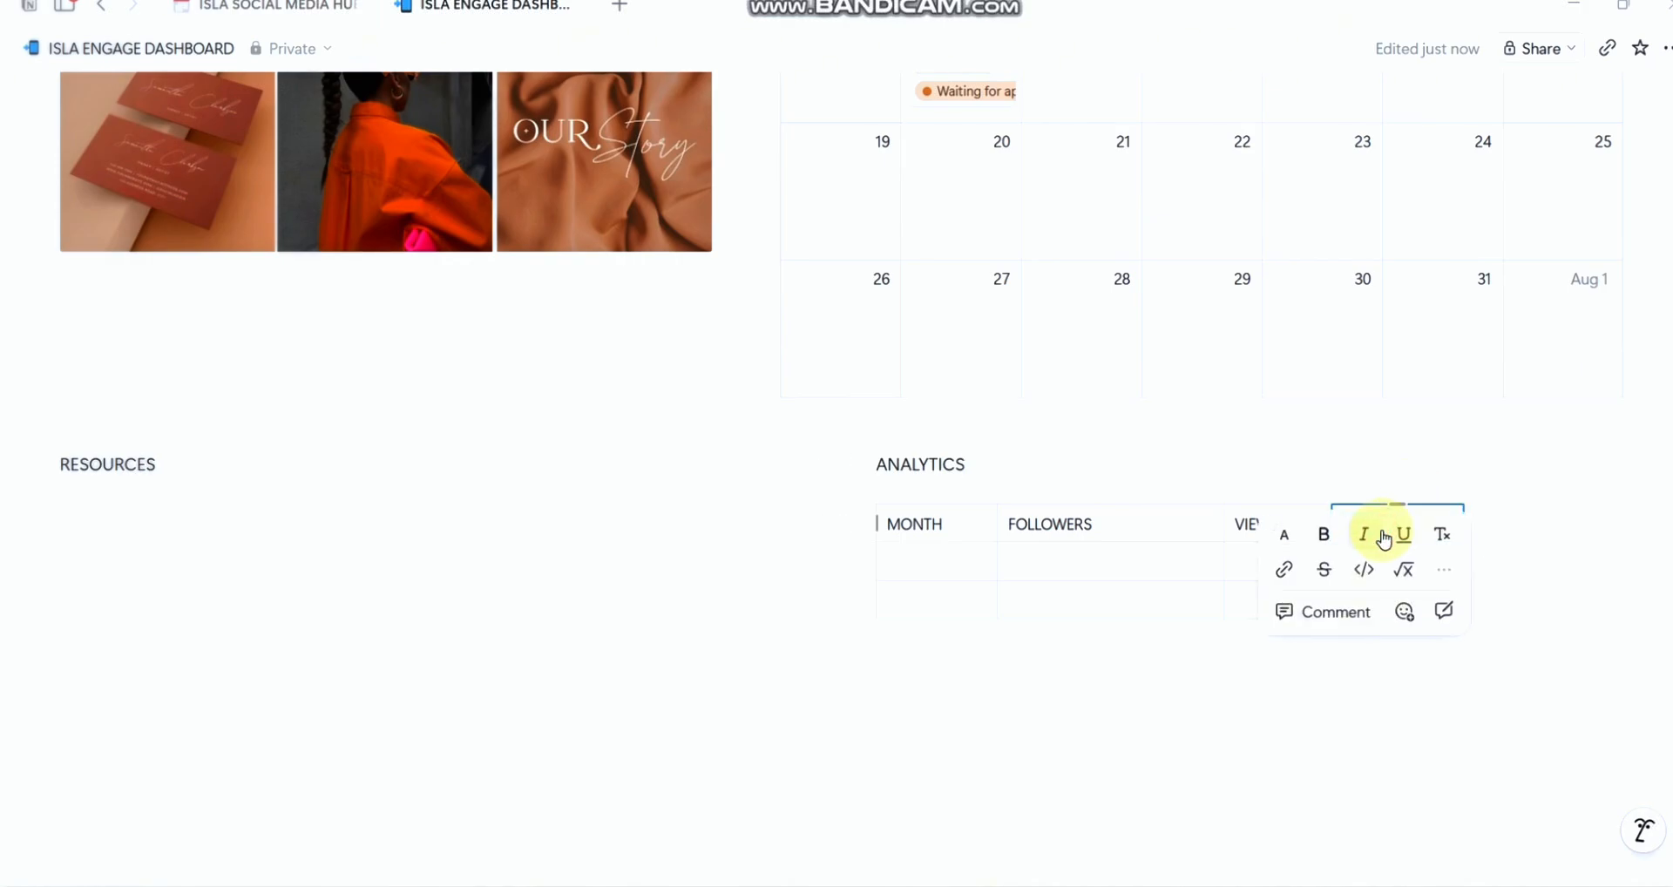
pyautogui.moveTo(1452, 471)
pyautogui.mouseDown()
pyautogui.moveTo(1389, 521)
pyautogui.moveTo(1460, 444)
pyautogui.mouseUp()
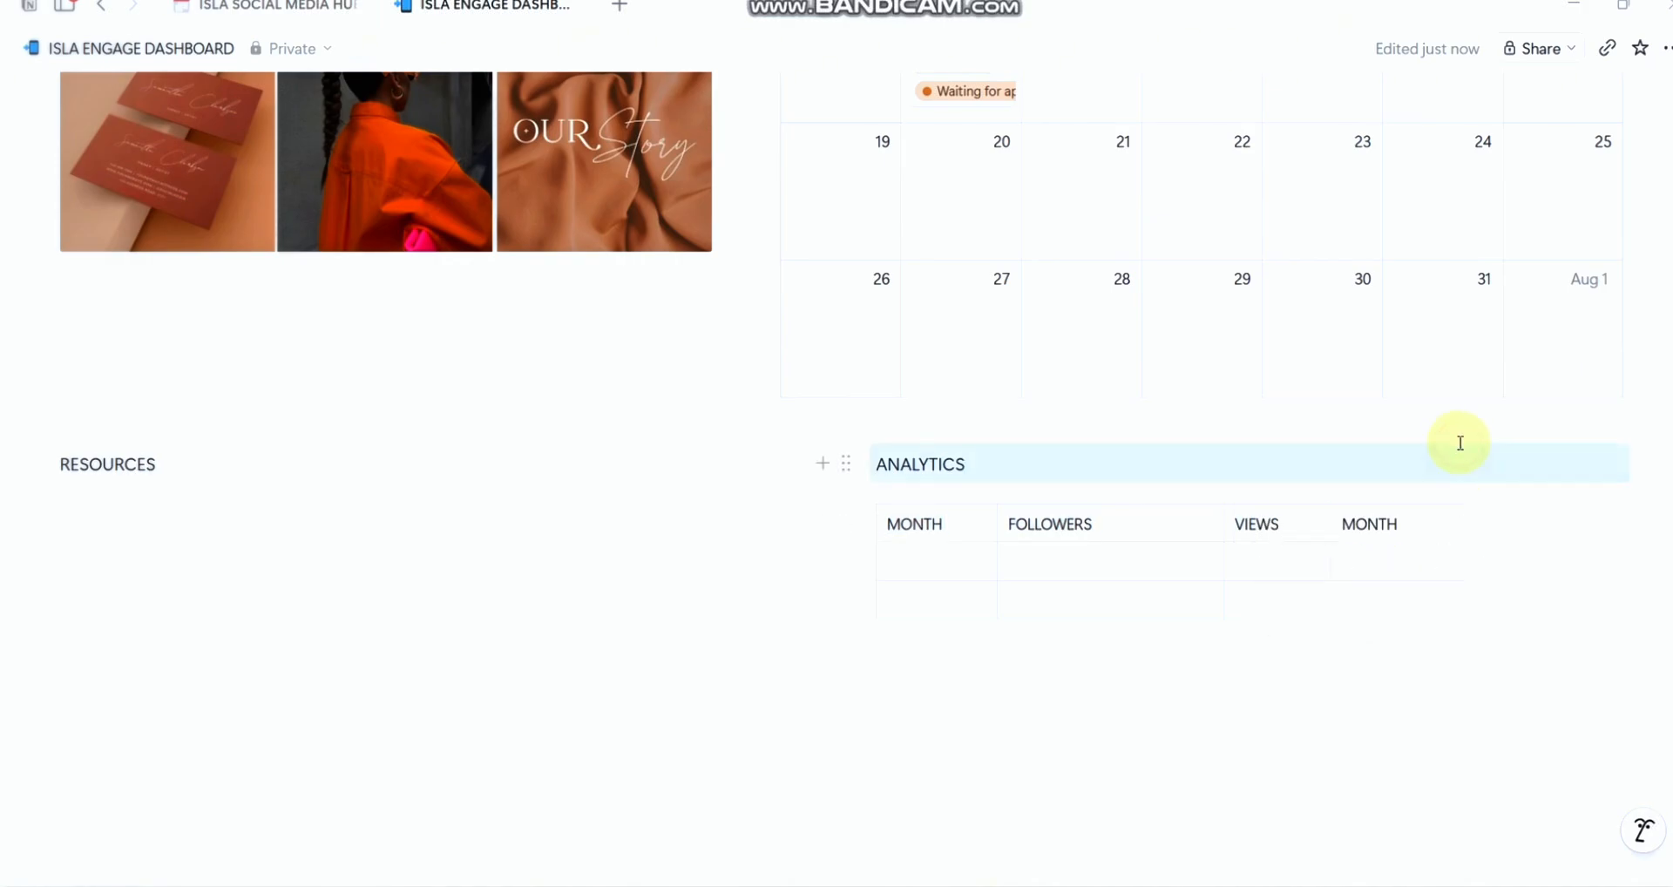
pyautogui.click(1379, 526)
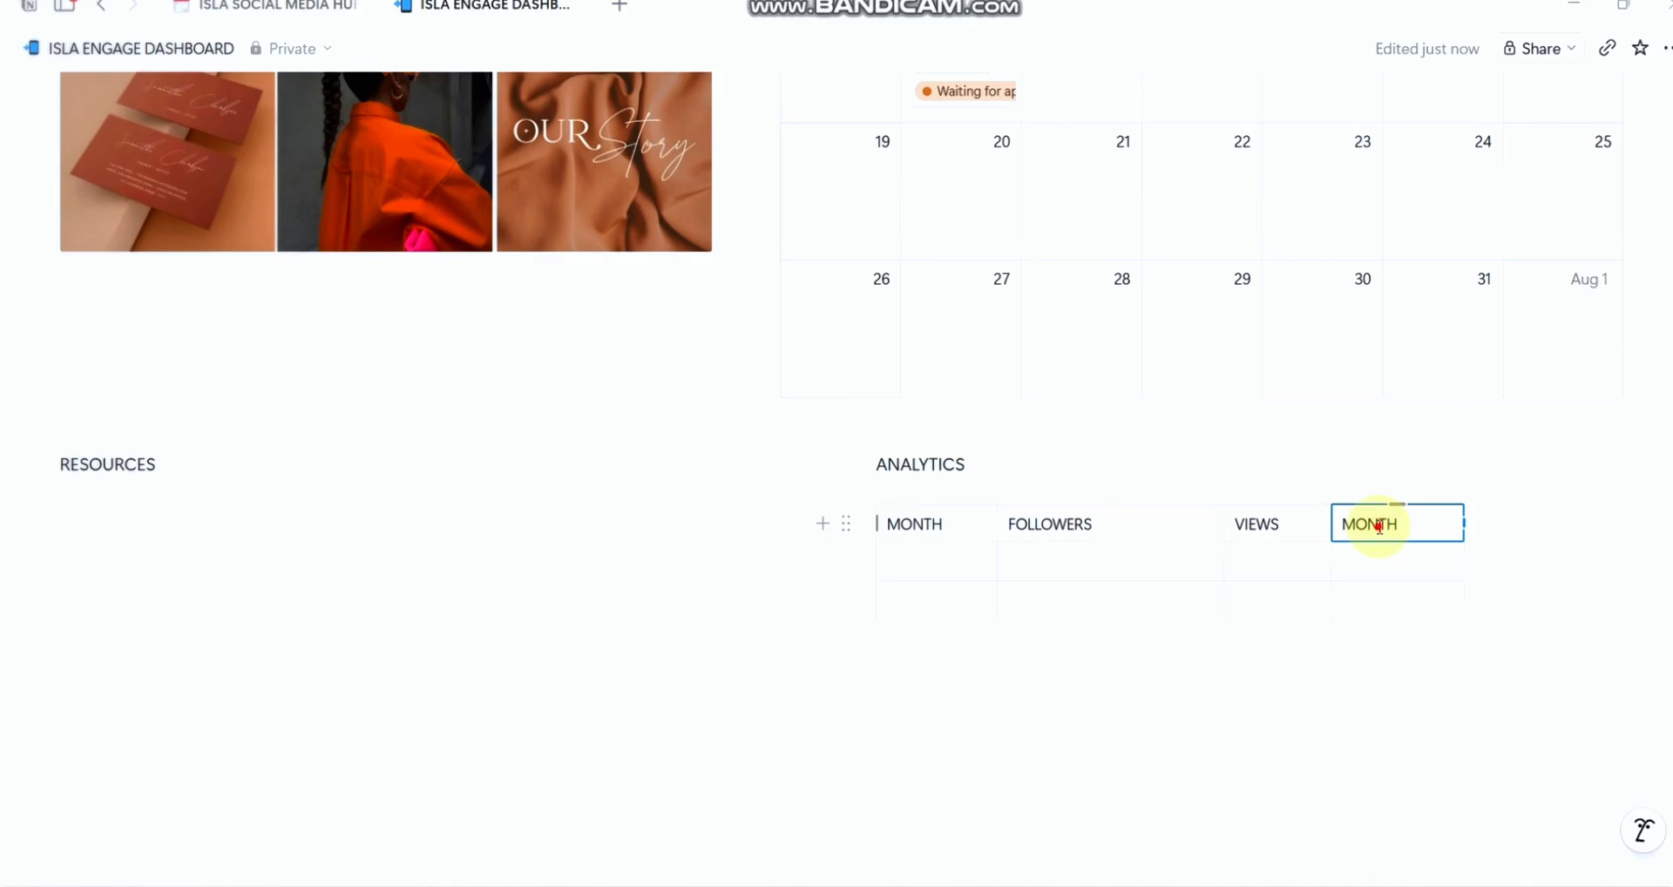
pyautogui.doubleClick(1380, 526)
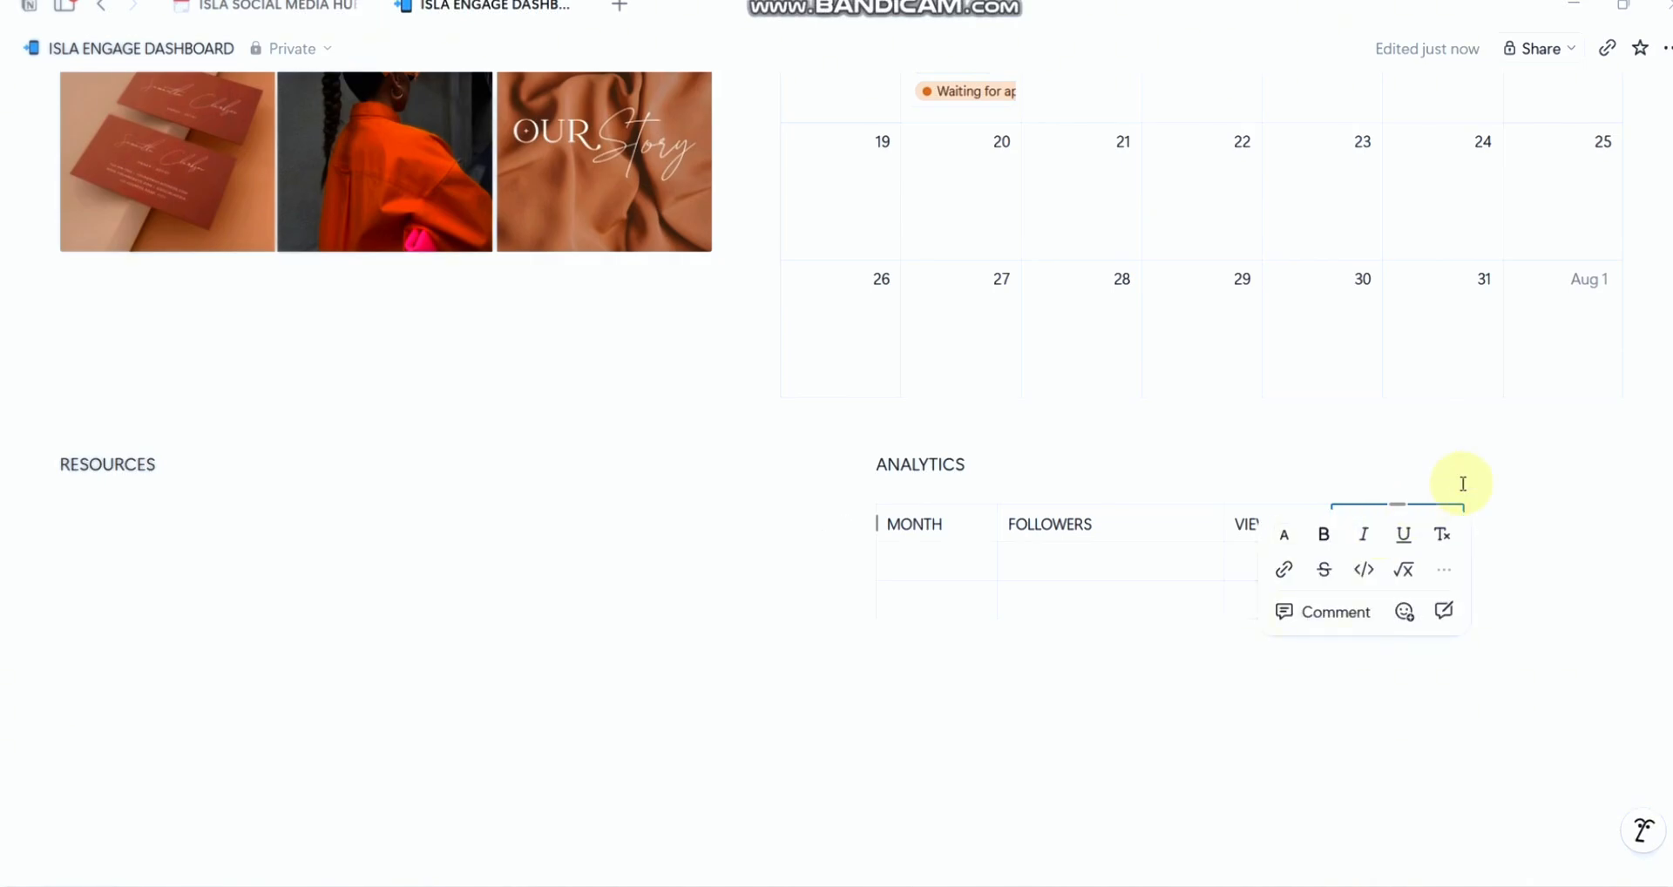
pyautogui.click(1471, 477)
pyautogui.doubleClick(1383, 519)
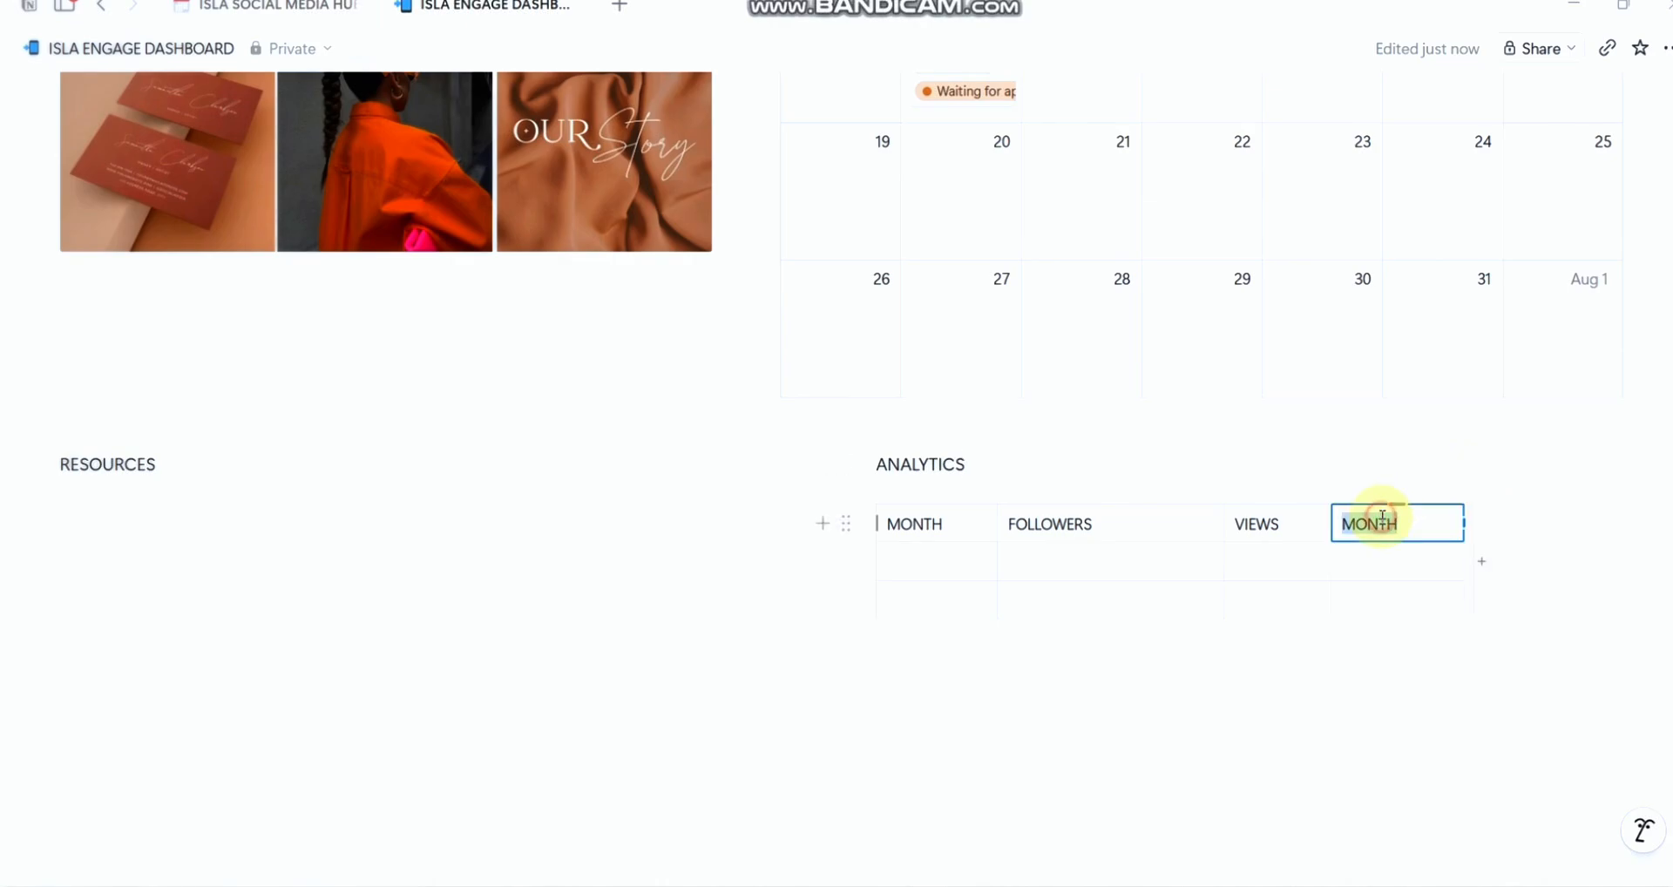
pyautogui.write('NO. OF')
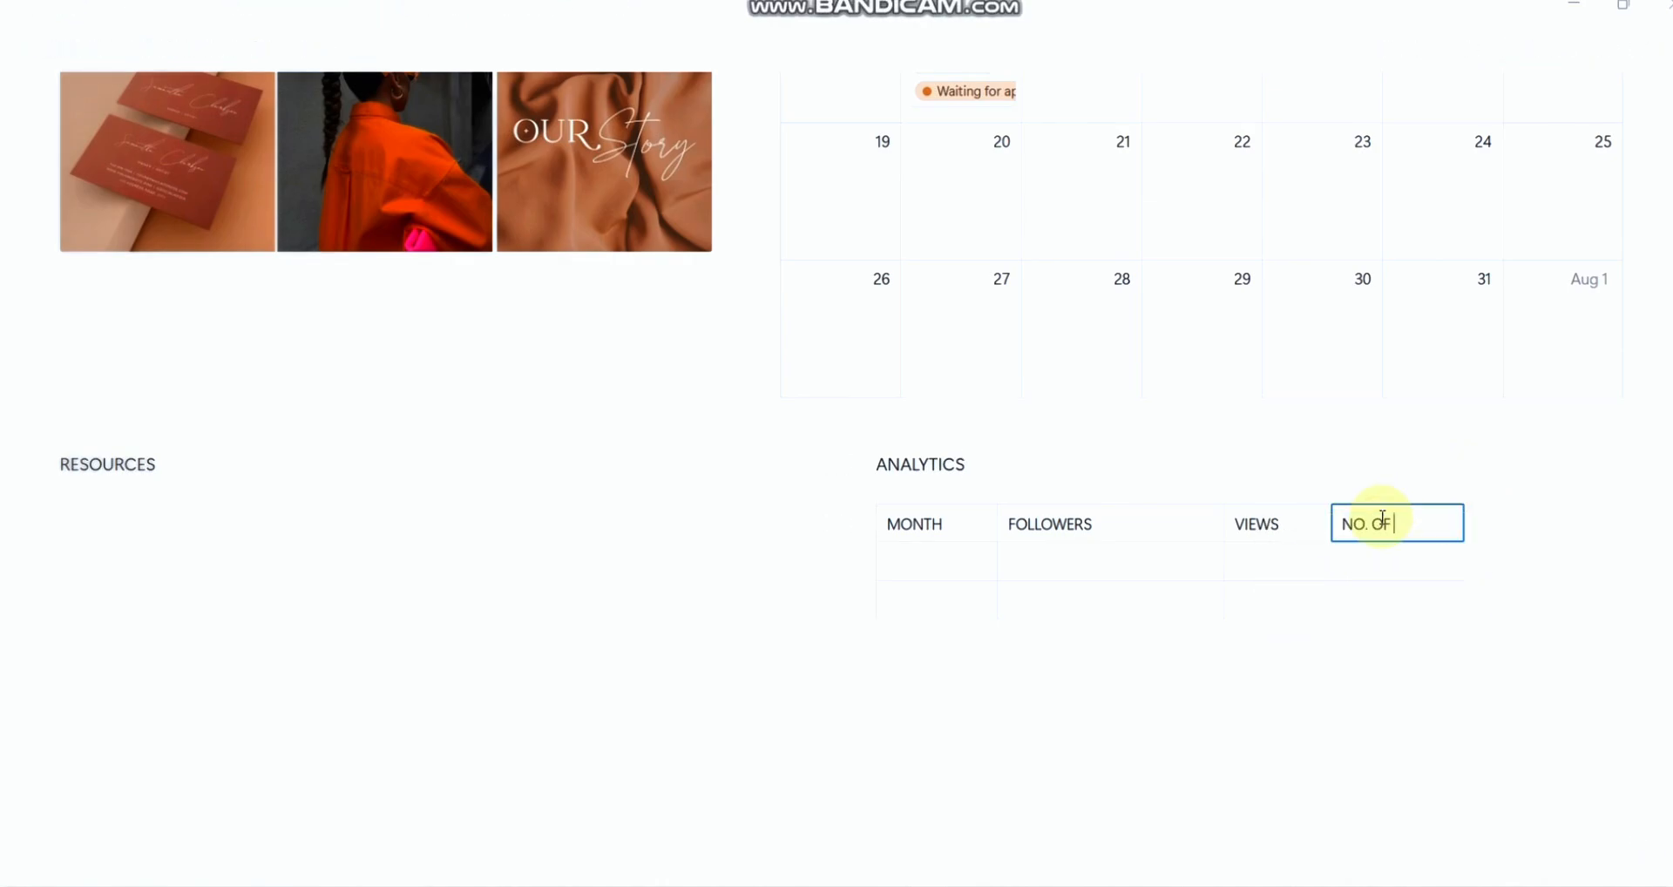
pyautogui.write(' CLICKS TO WEBSITE')
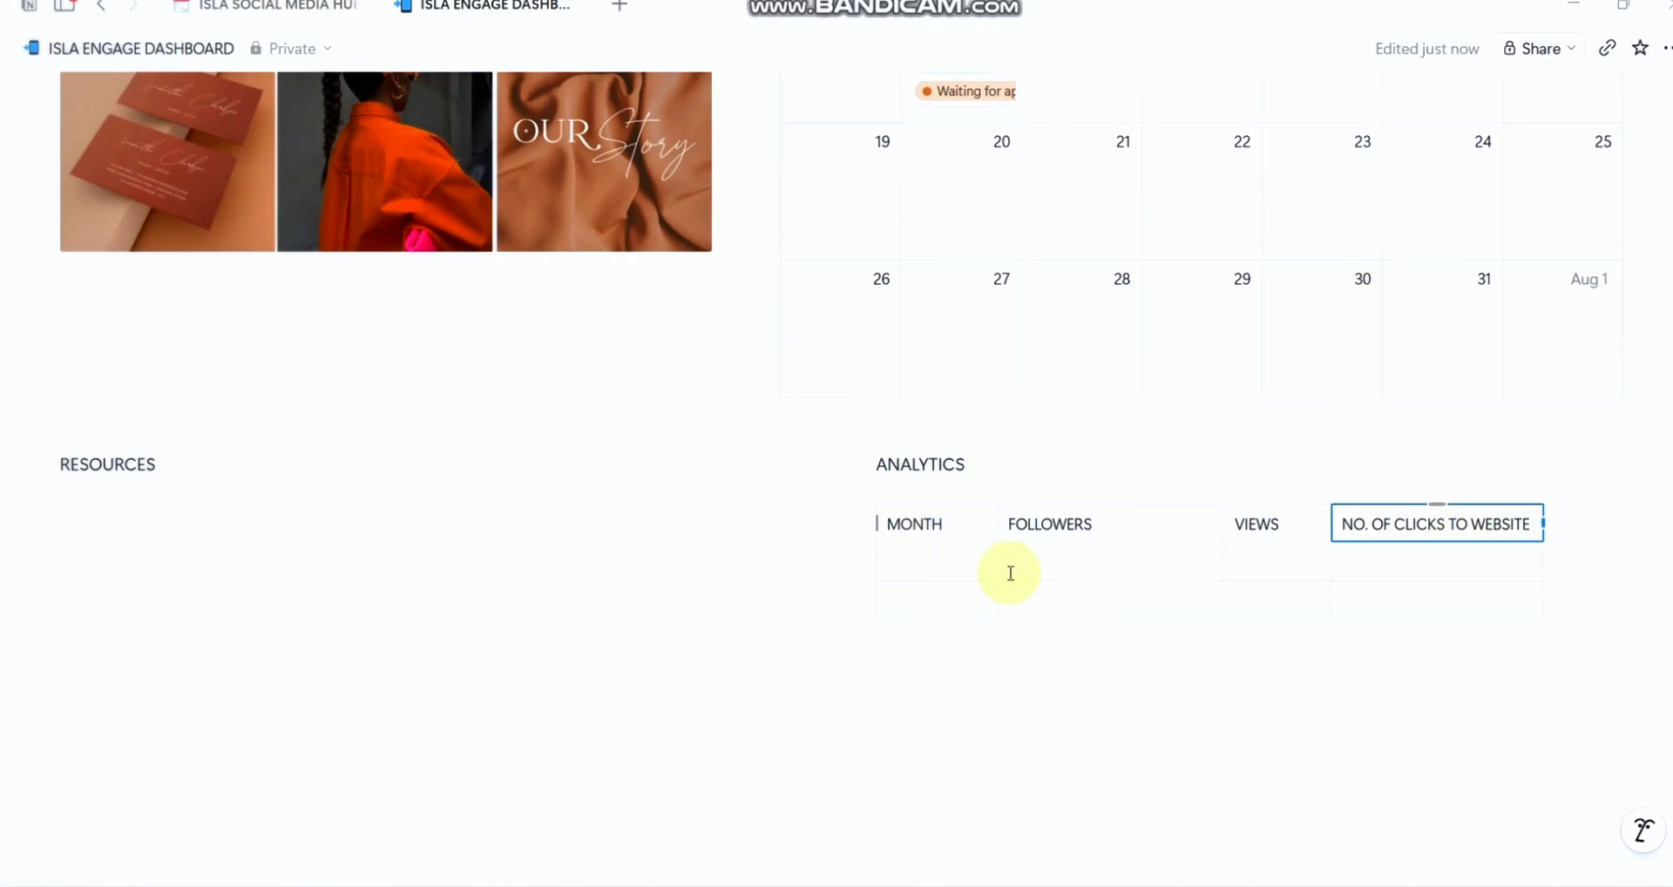
# Step: Enter JANUARY and FEBUARY in the two empty cells under the MONTH header
pyautogui.click(994, 563)
pyautogui.click(889, 558)
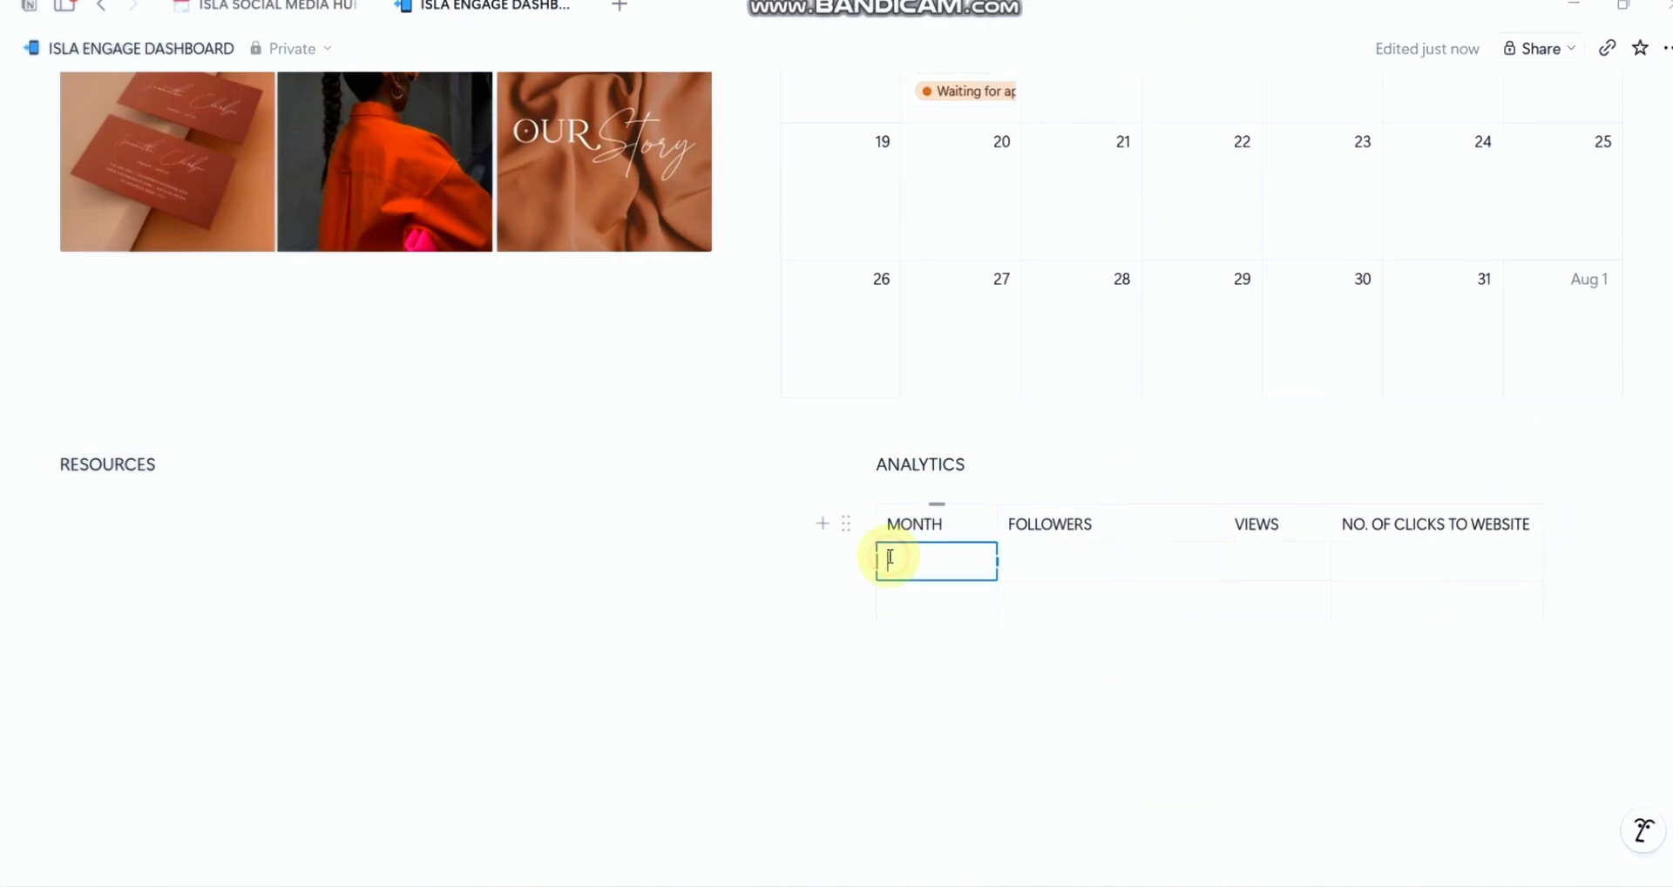
pyautogui.write('JANU')
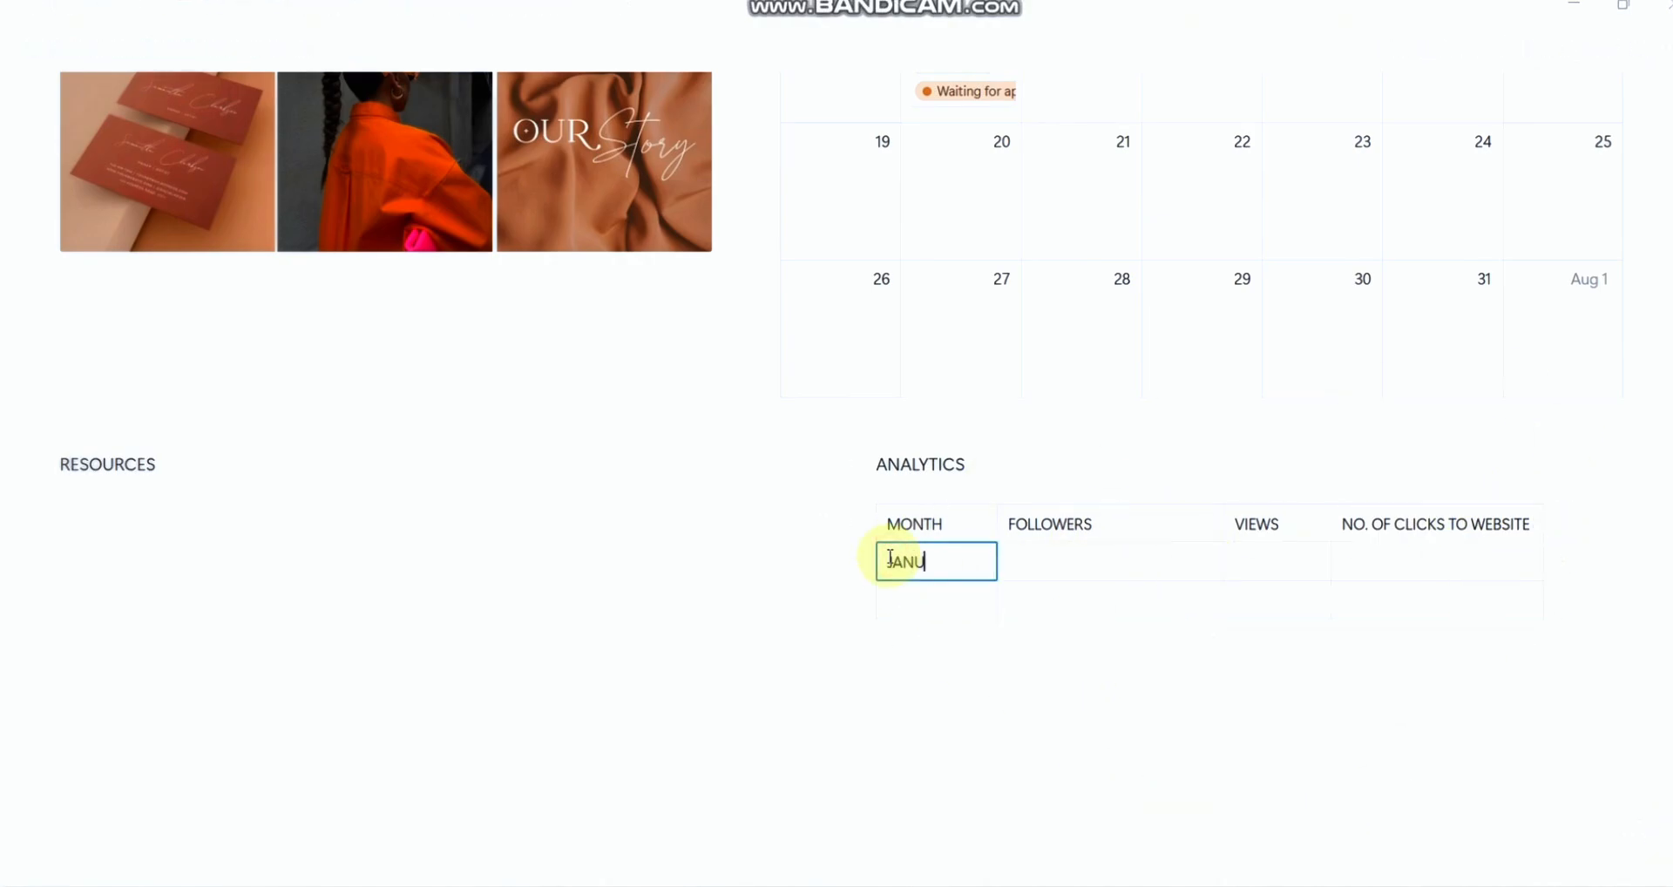
pyautogui.write('ARY')
pyautogui.press('Return')
pyautogui.write('FEB')
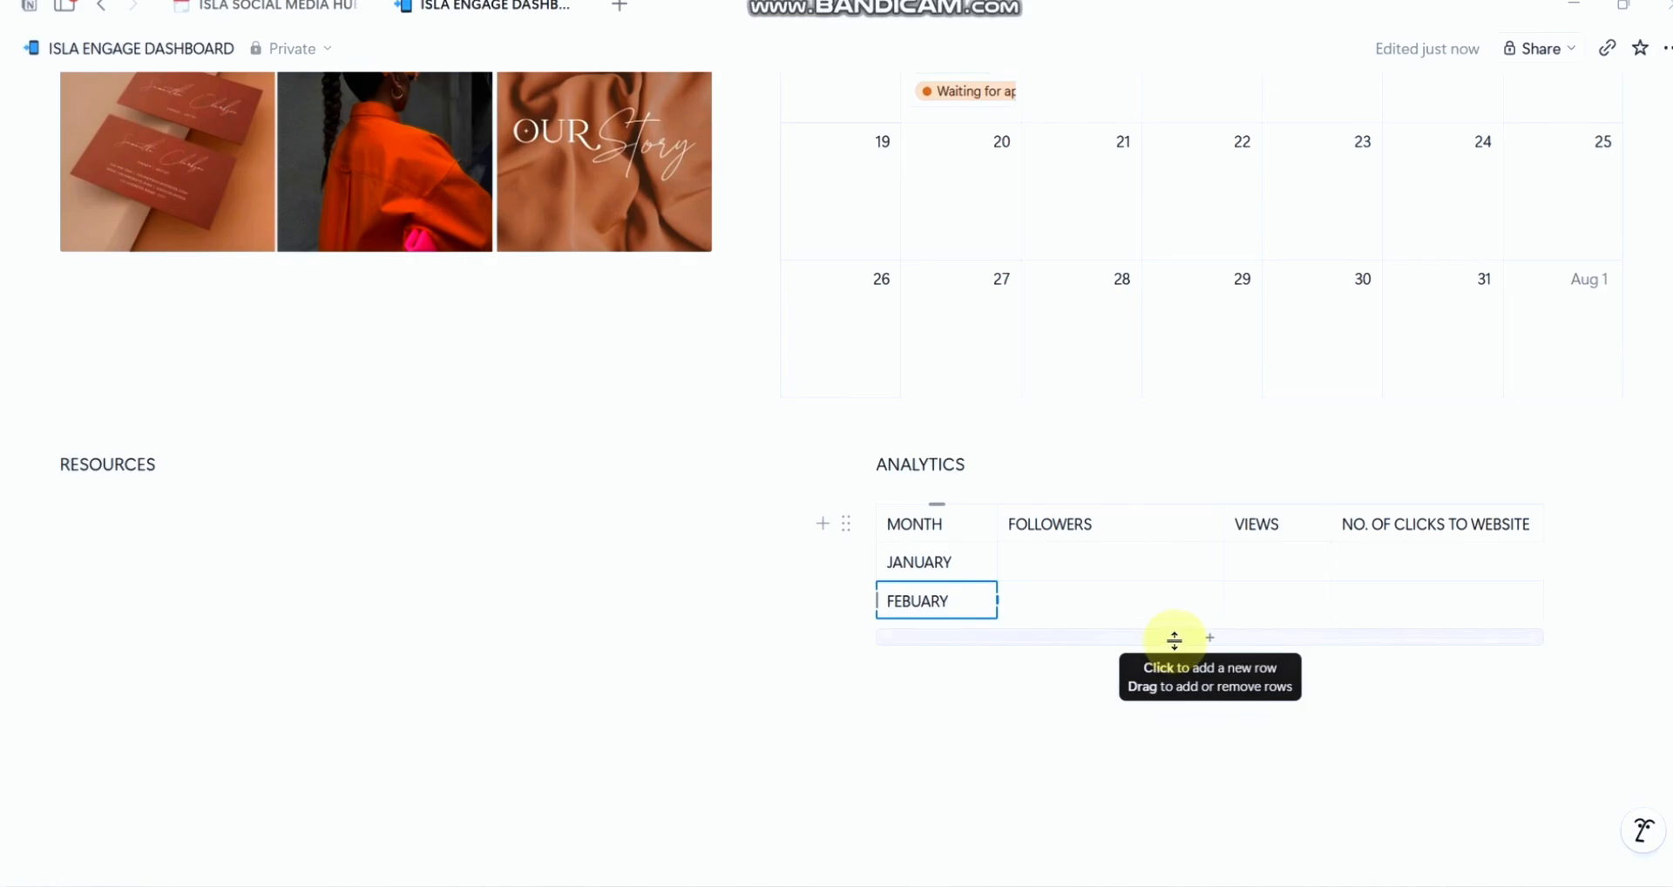
# Step: Add three more rows to the analytics table and label them MARCH, APRIL and MAY in the MONTH column
pyautogui.click(1173, 646)
pyautogui.click(884, 645)
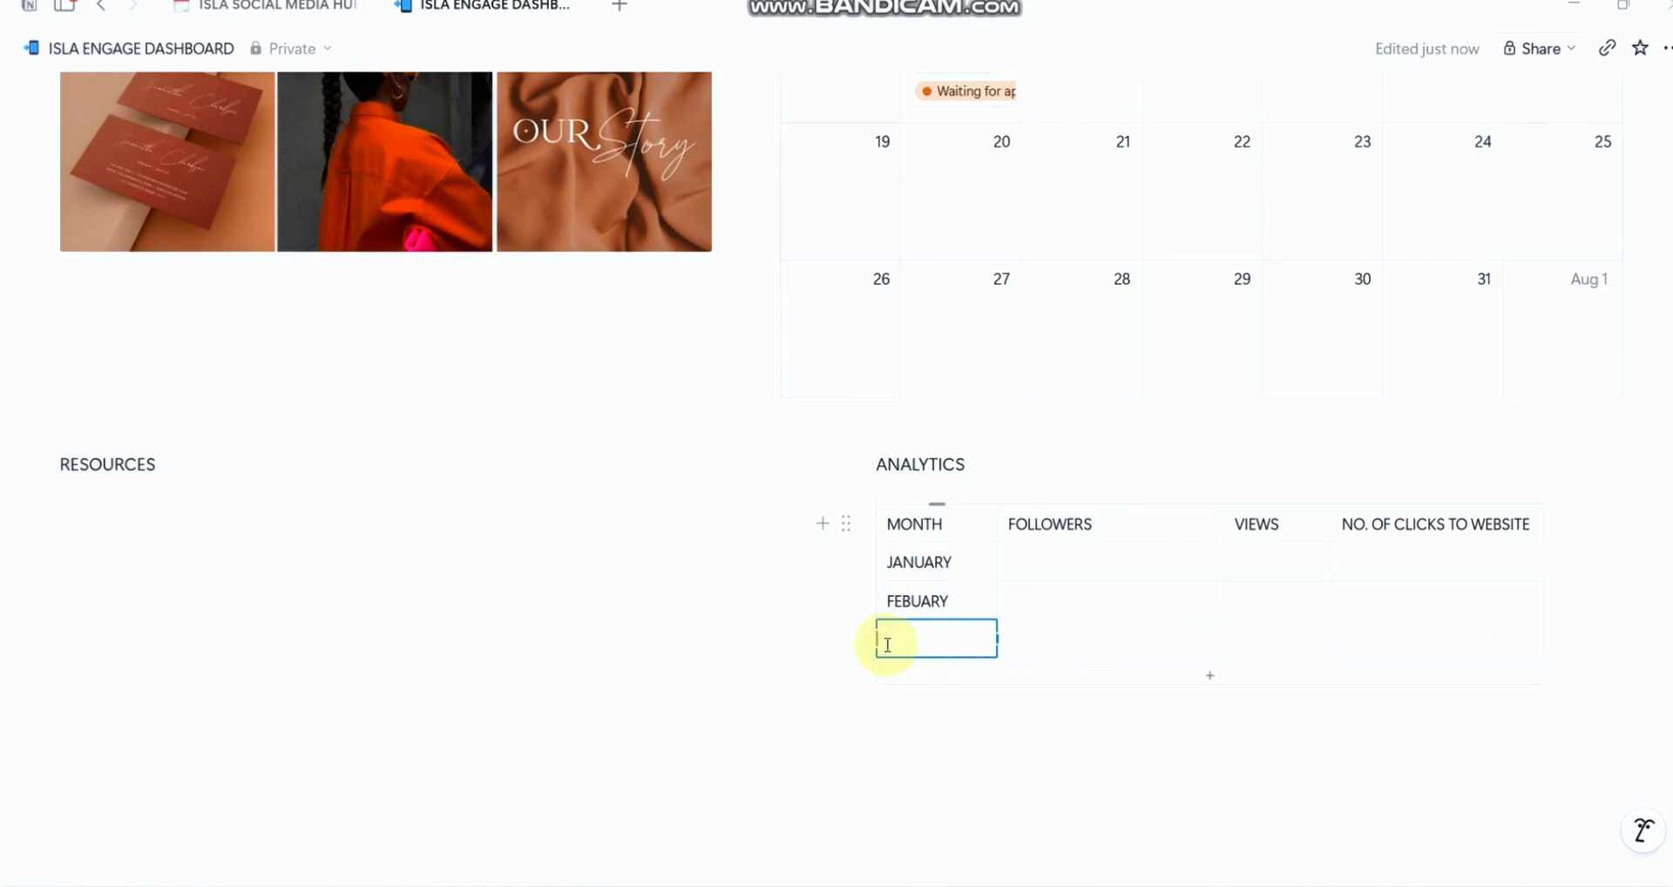
pyautogui.write('MARCH')
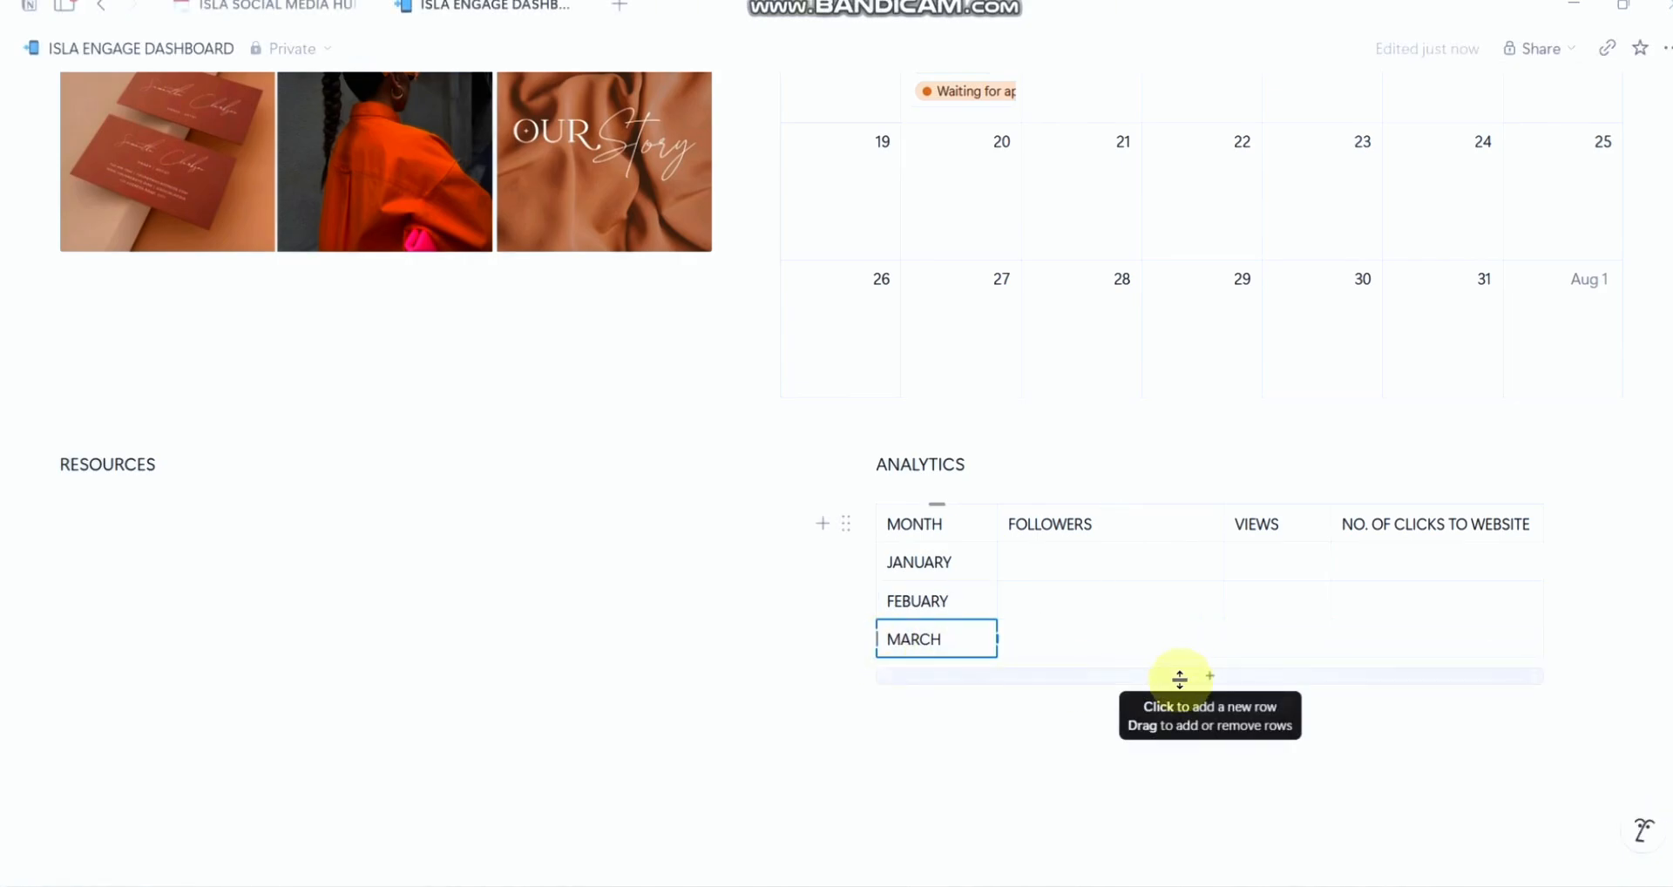
pyautogui.click(1182, 677)
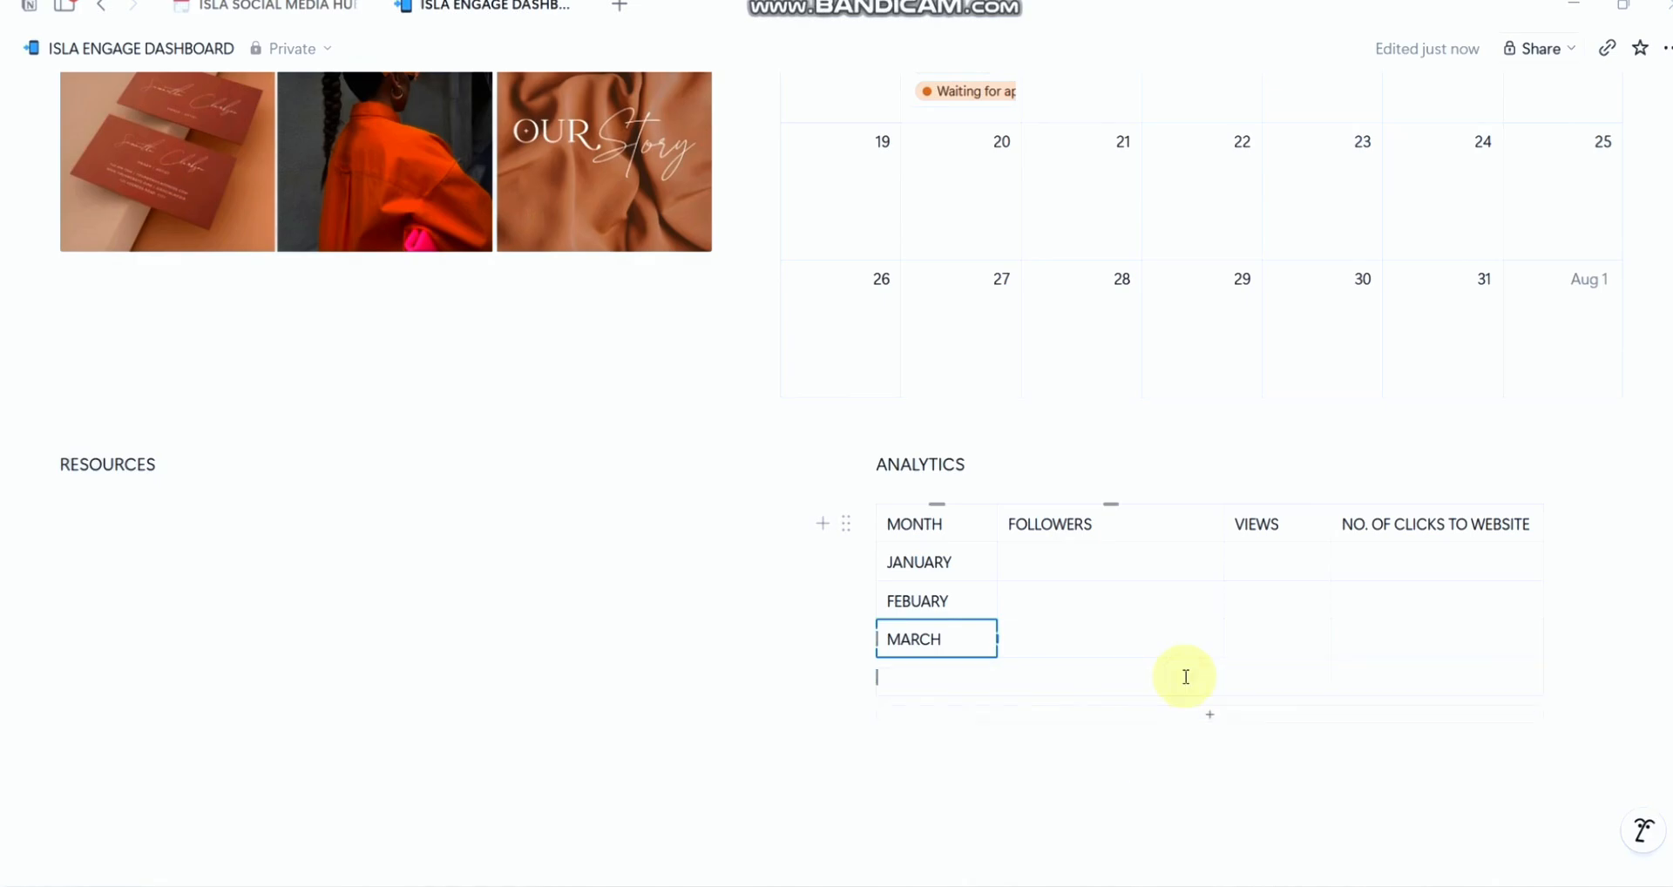
pyautogui.click(949, 694)
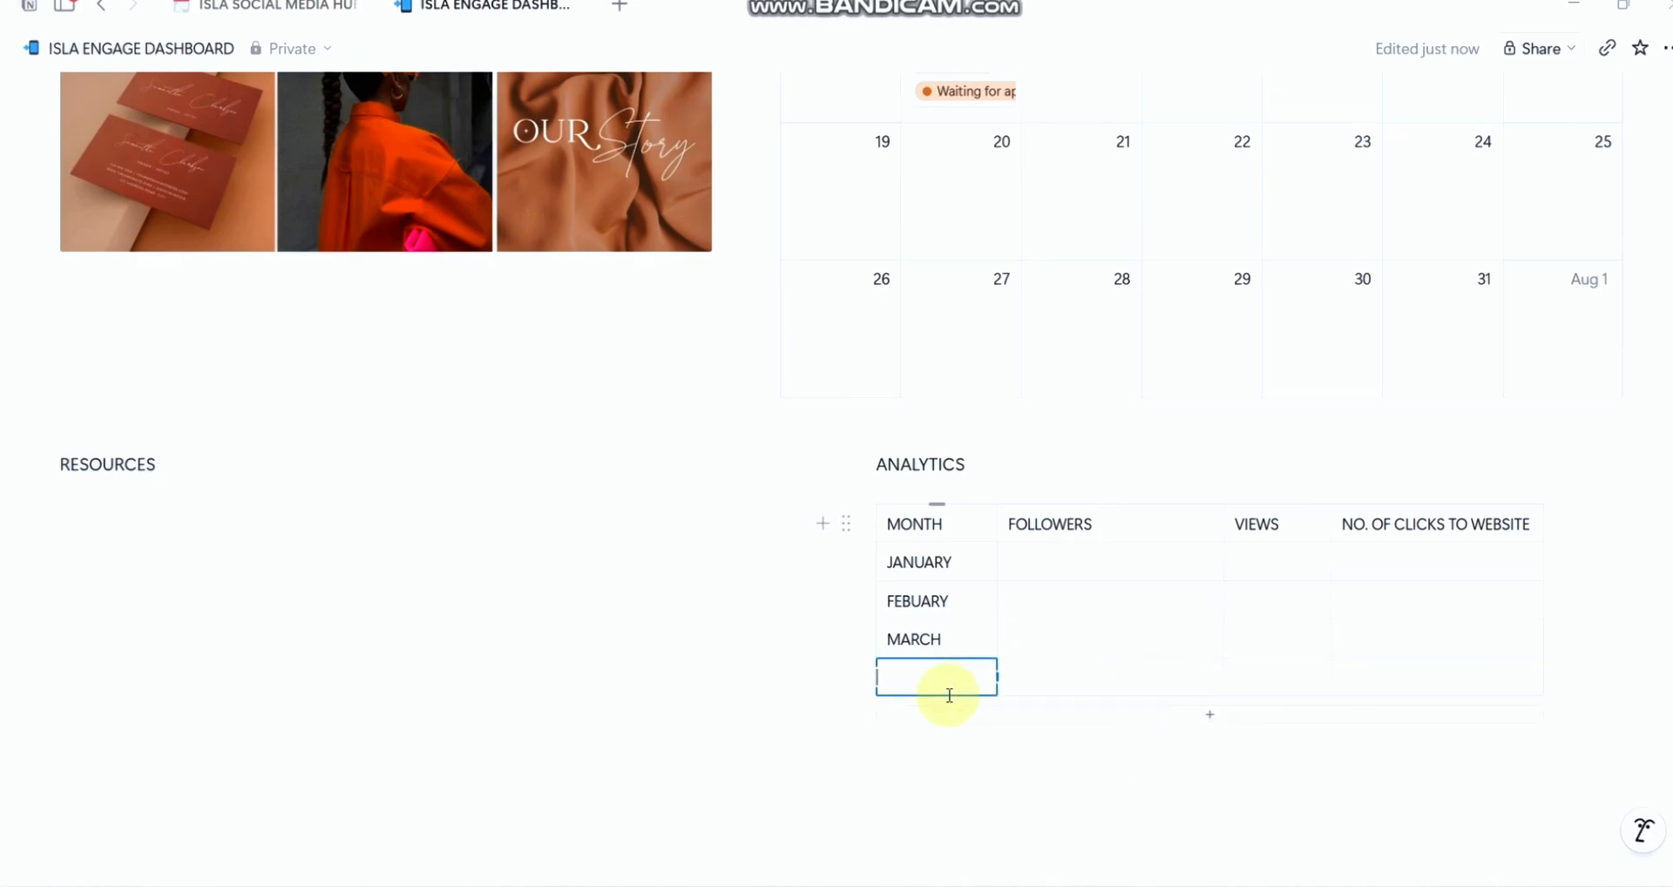
pyautogui.write('APRIL')
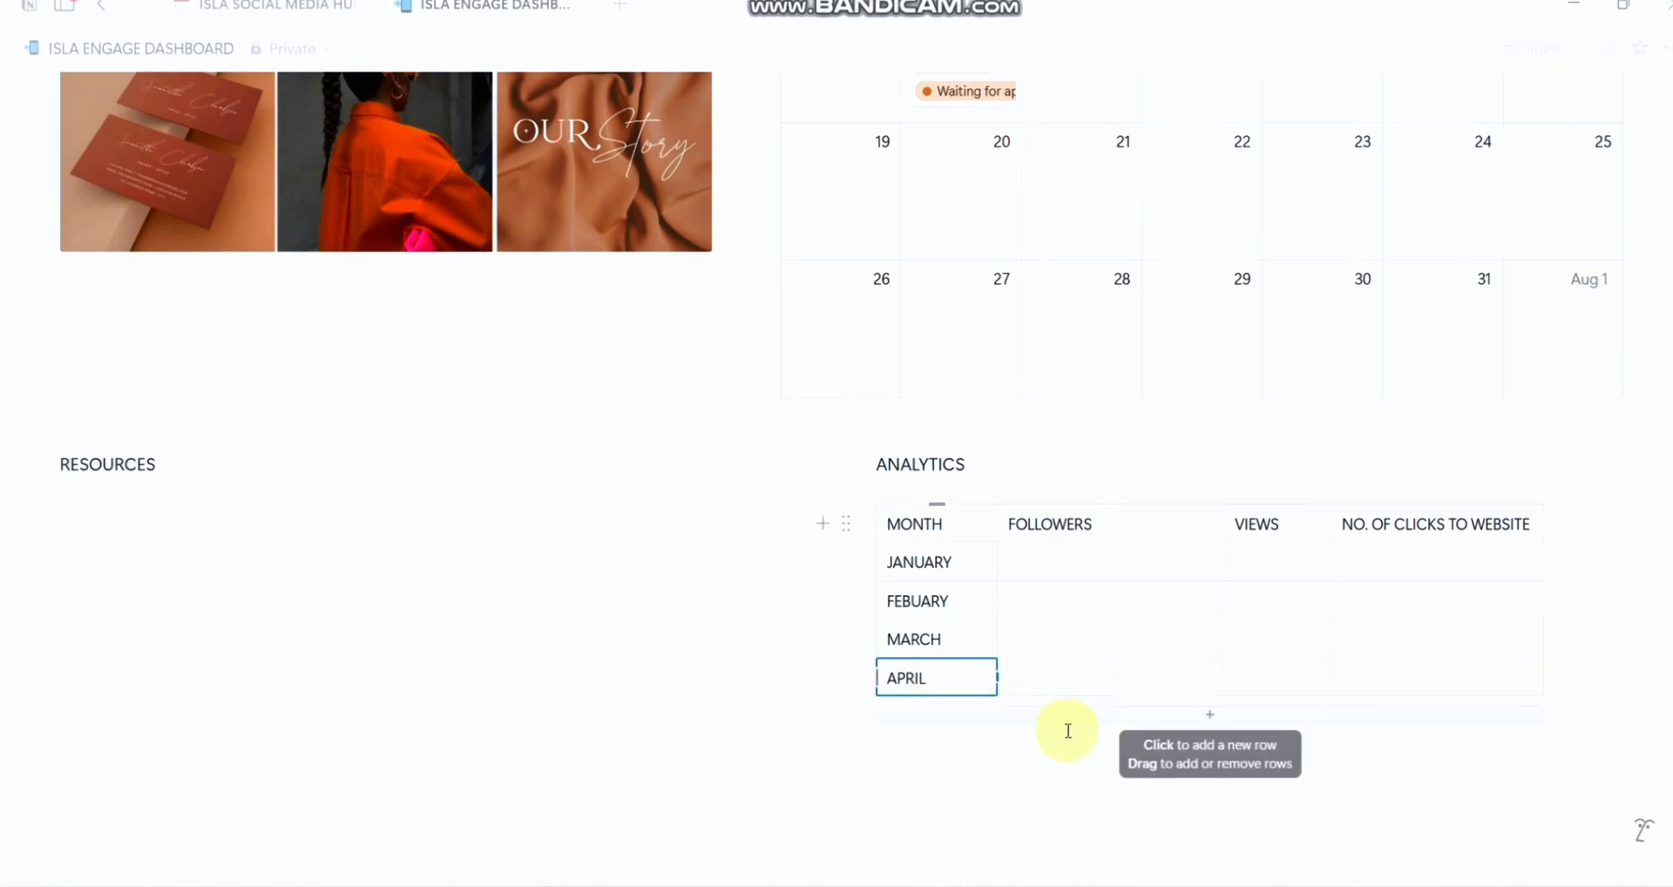
pyautogui.click(1091, 713)
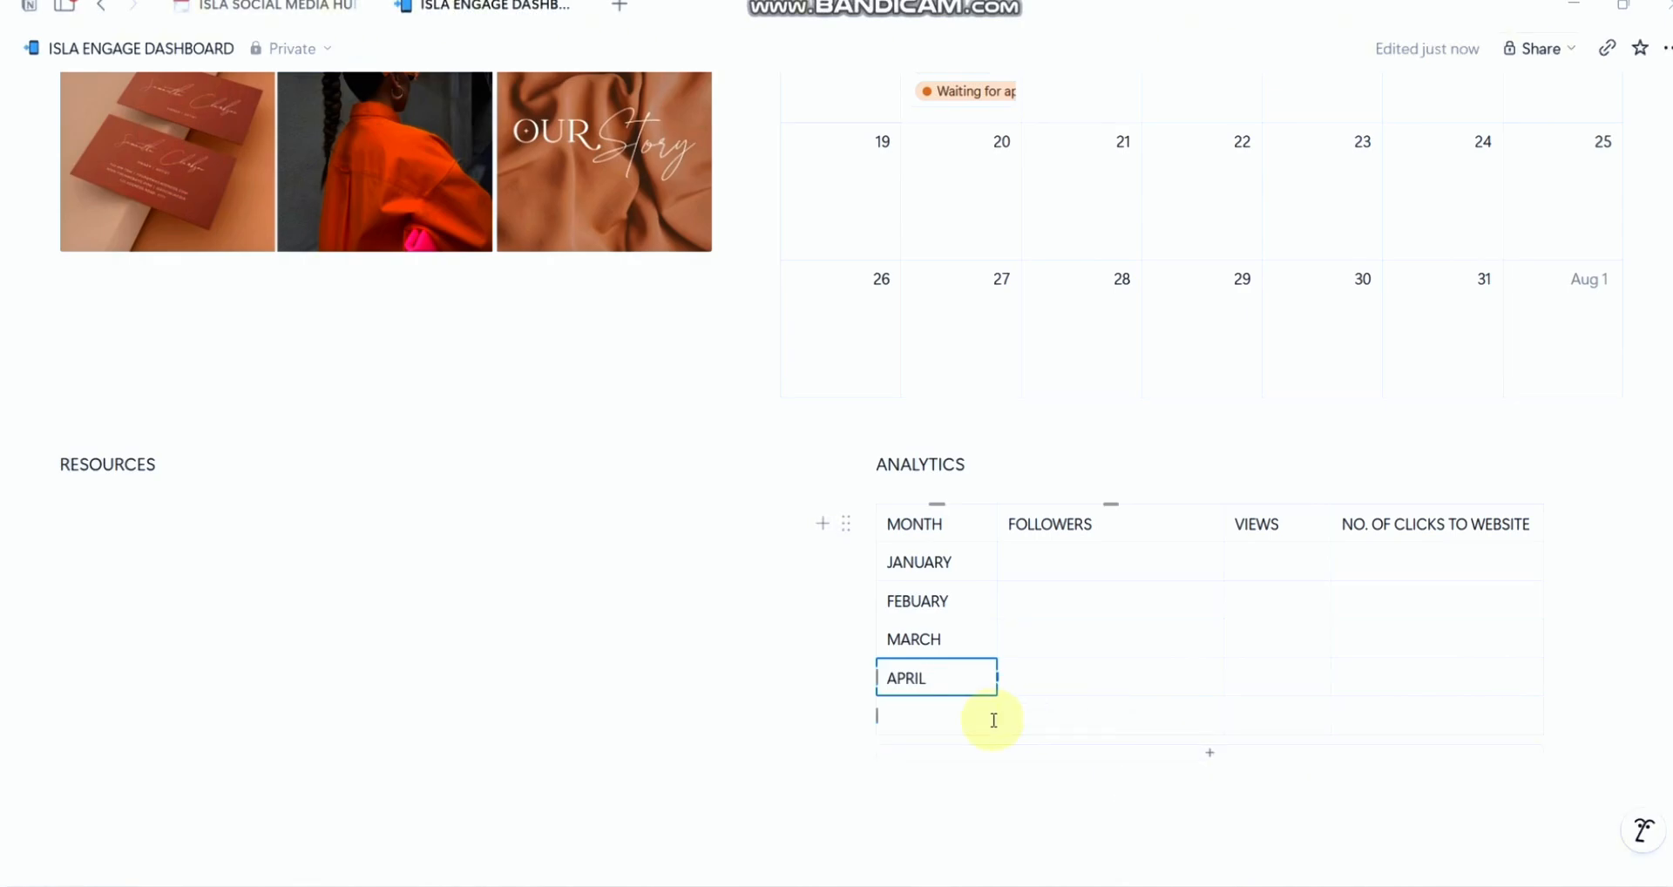
pyautogui.click(959, 716)
pyautogui.write('MAY')
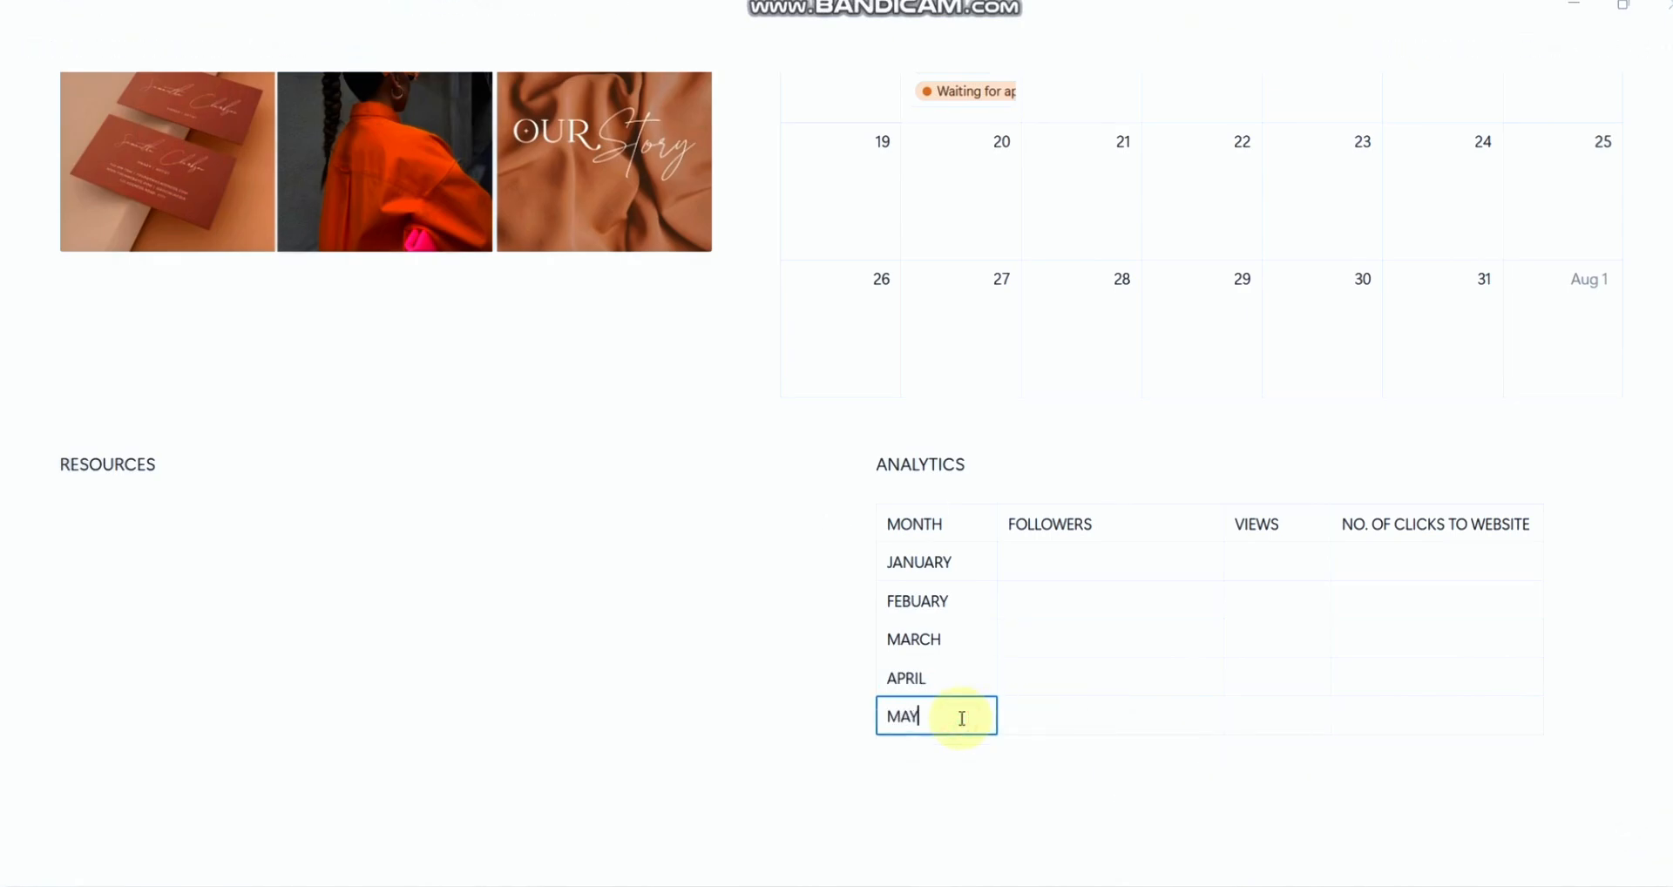
pyautogui.click(1005, 810)
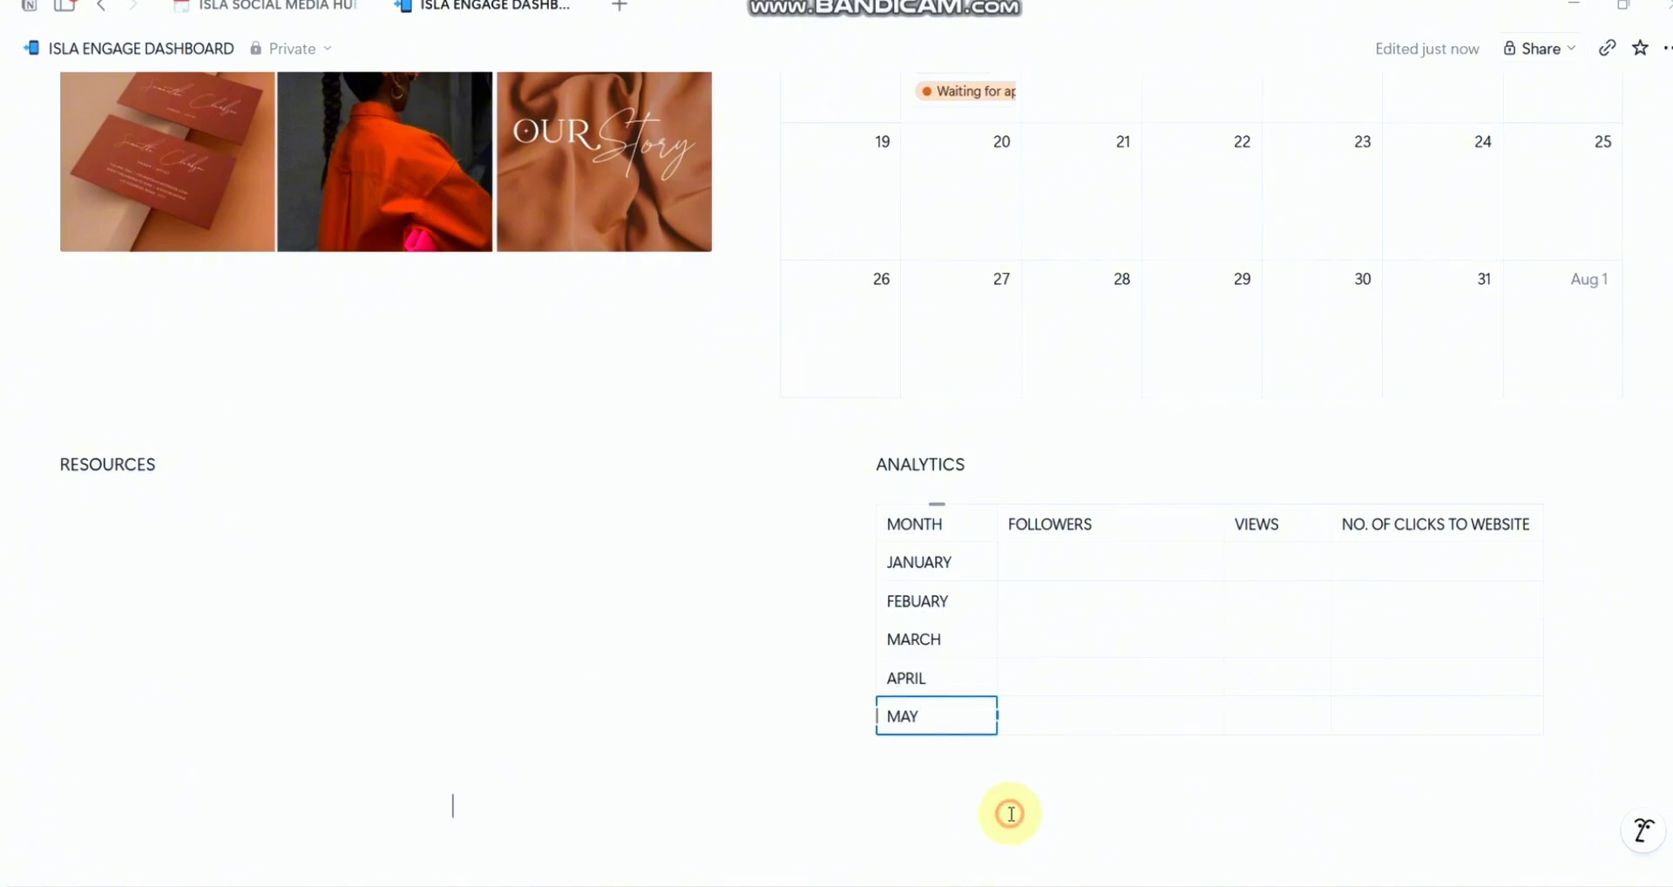
# Step: Duplicate the completed analytics table and change the ANALYTICS heading above the original to ANALYTICS FOR IG
pyautogui.scroll(1, 920, 588)
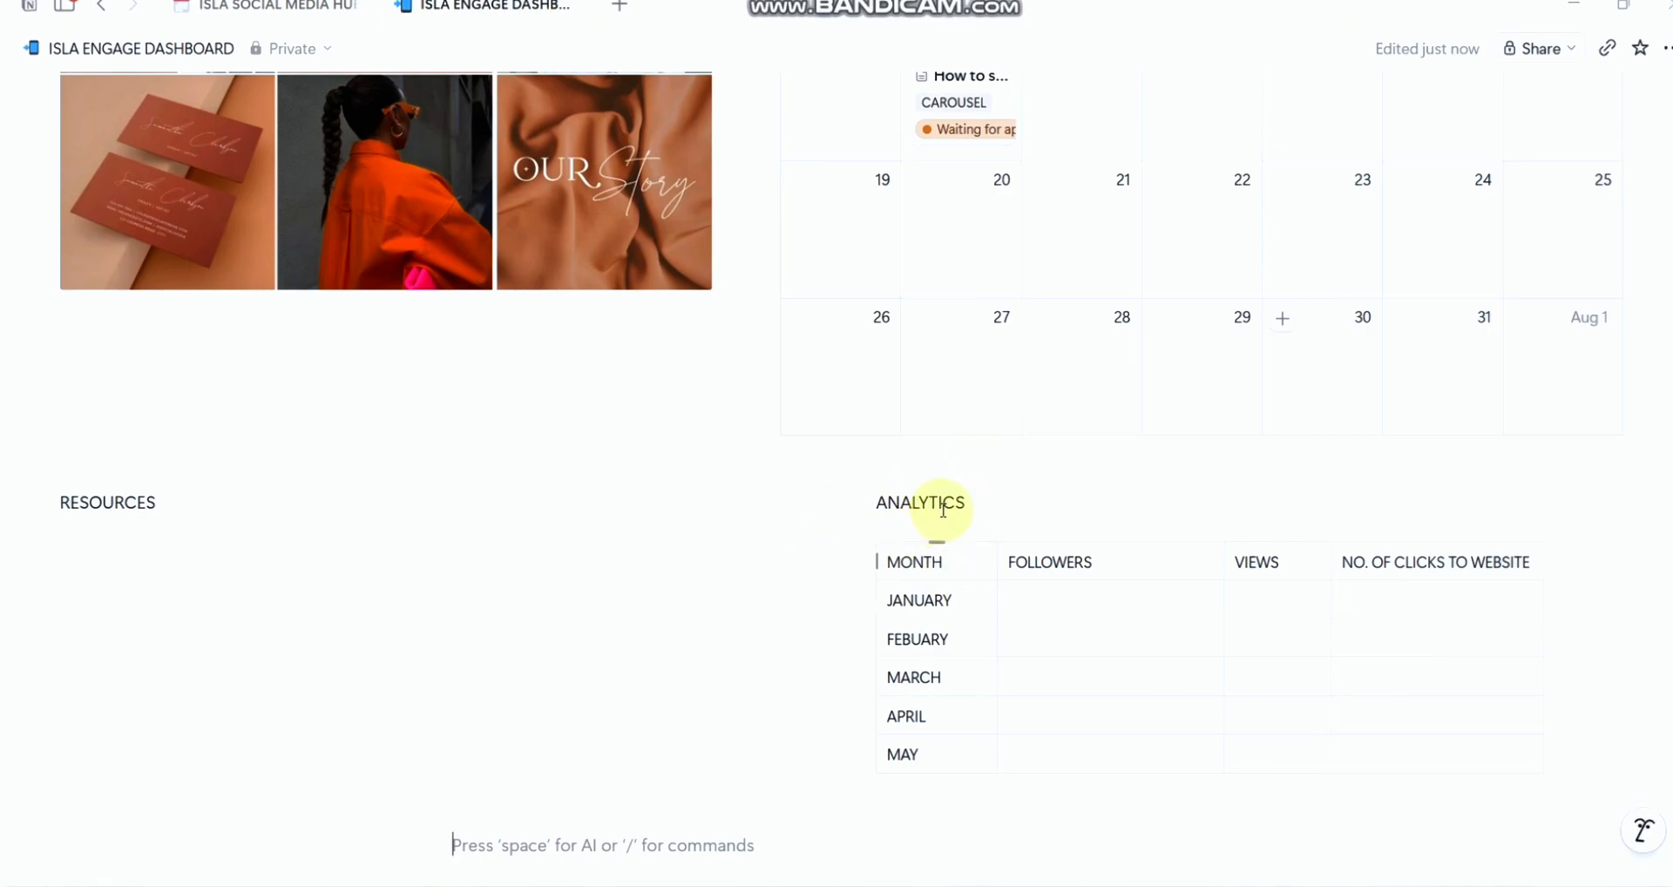
pyautogui.scroll(-3, 948, 552)
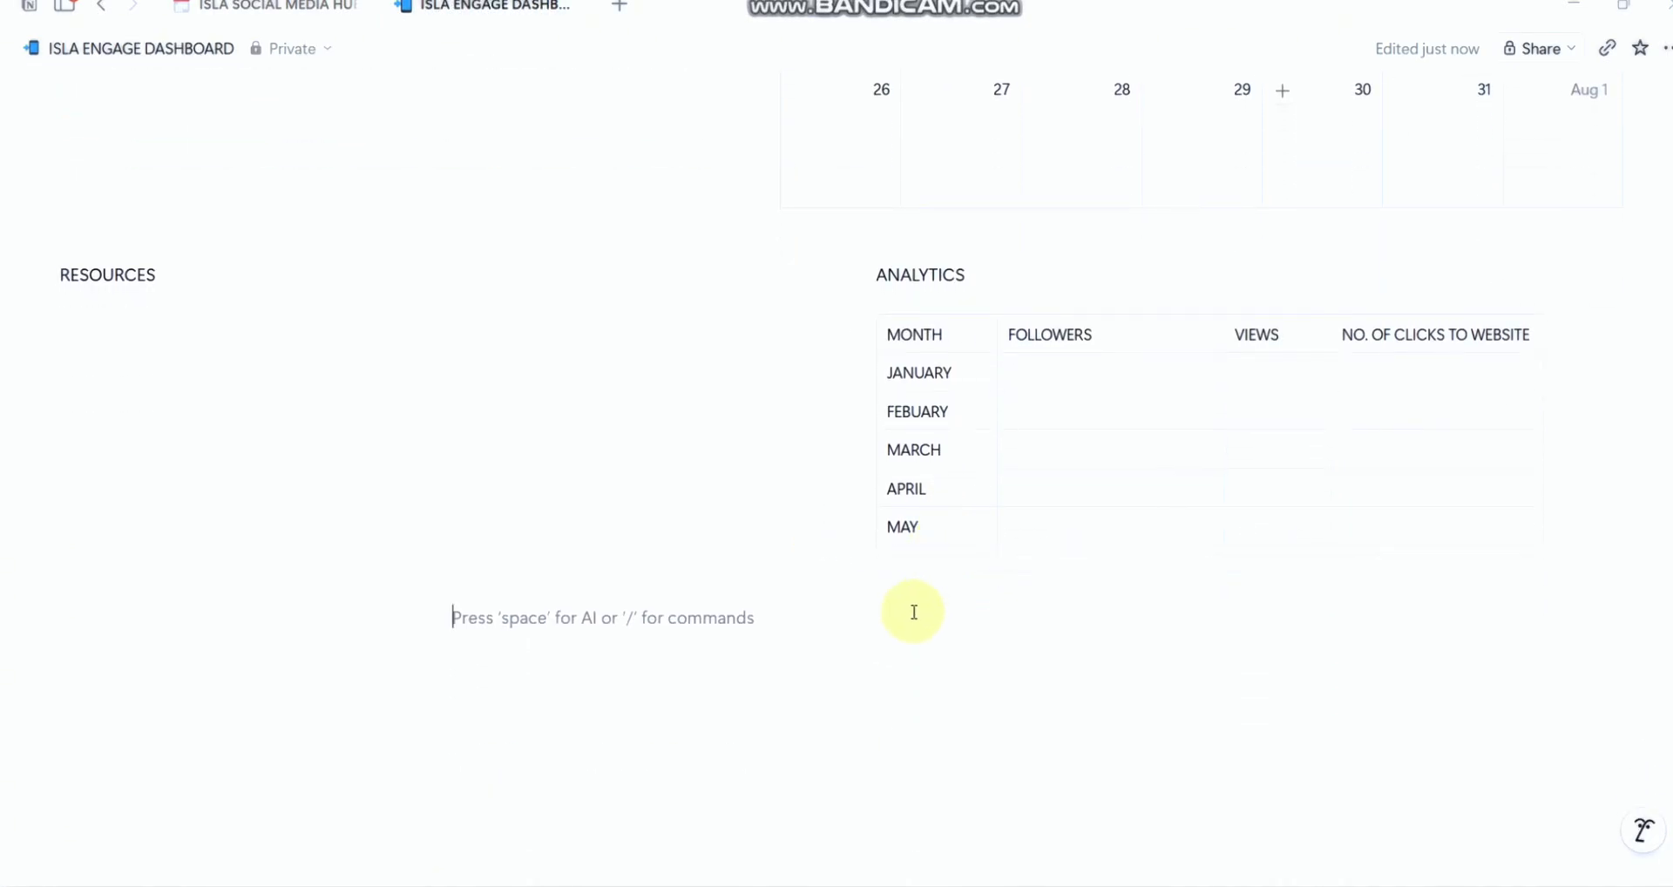
pyautogui.click(909, 614)
pyautogui.click(843, 335)
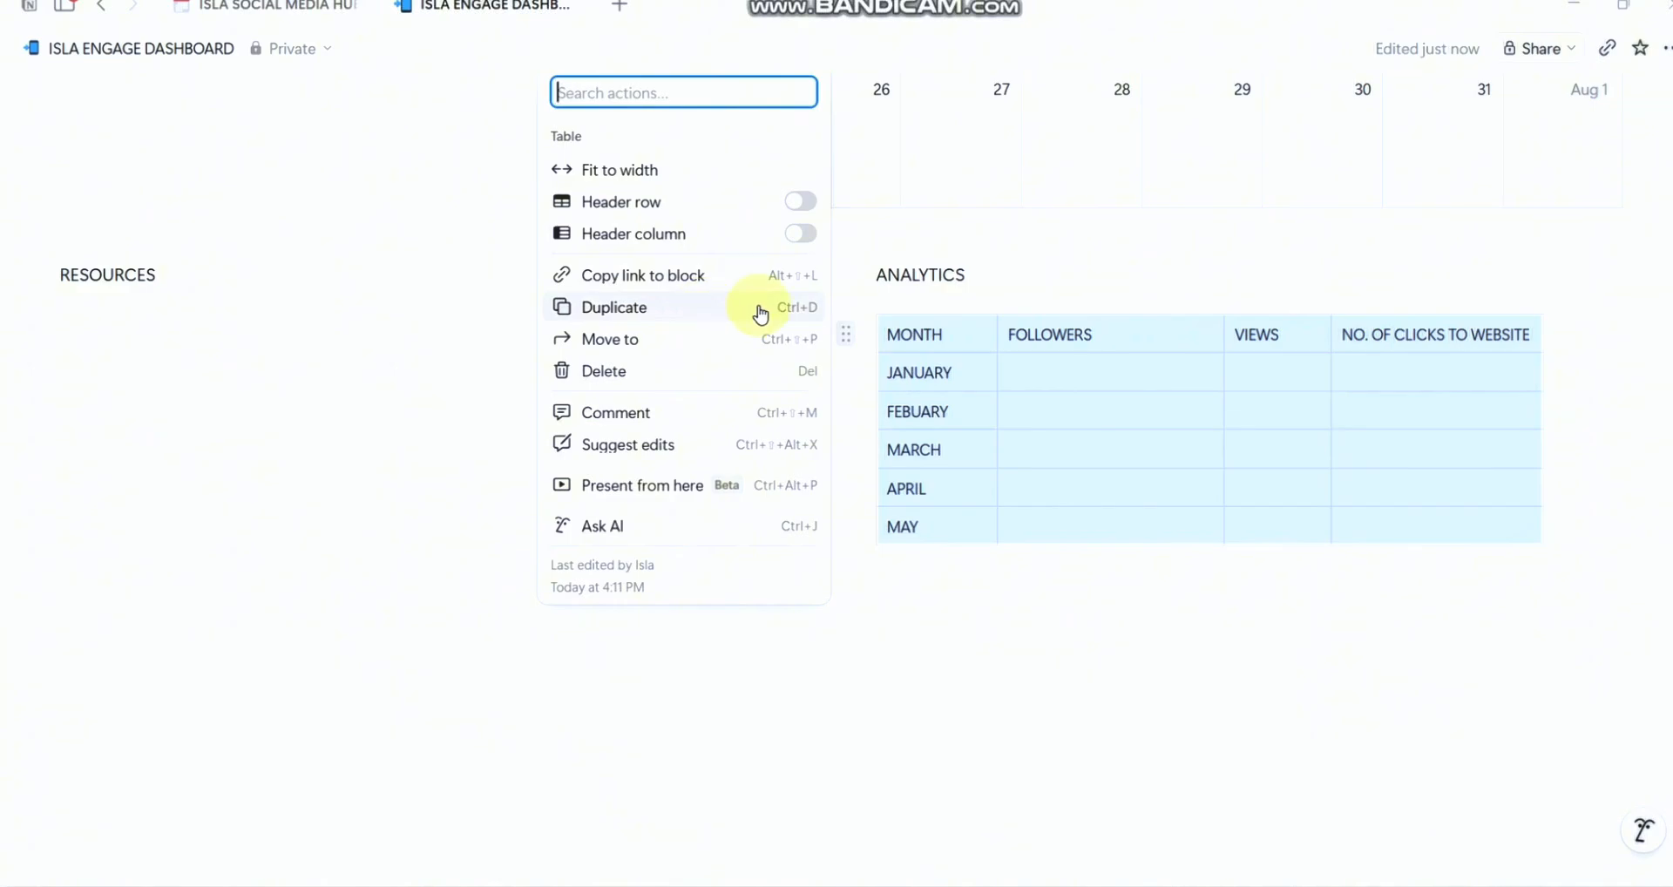
pyautogui.click(675, 306)
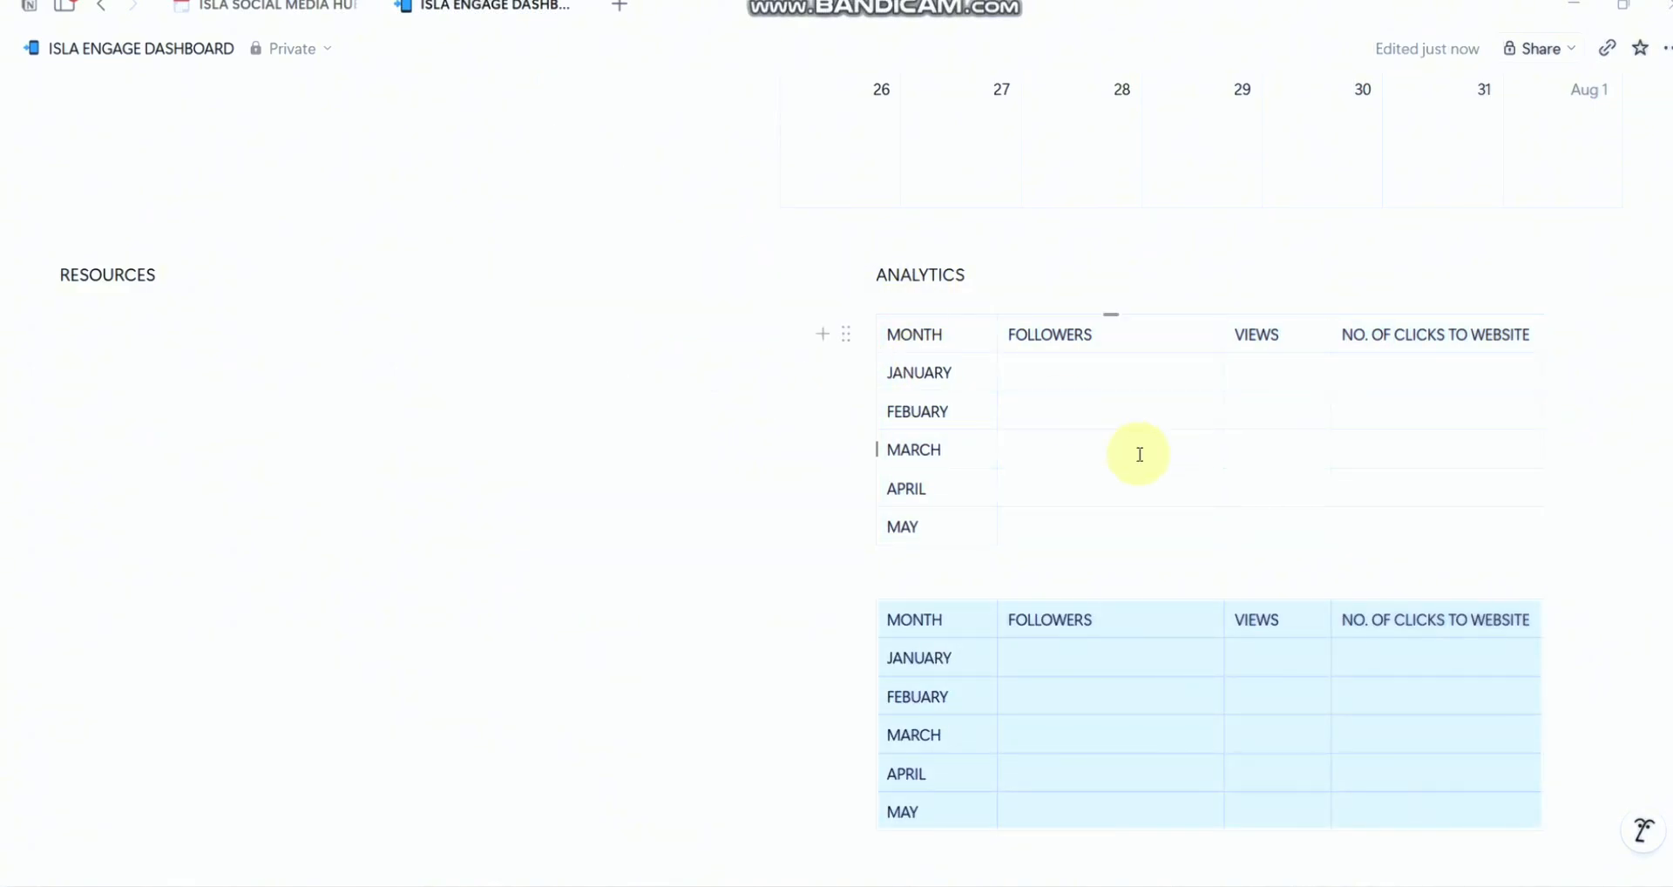
pyautogui.click(985, 276)
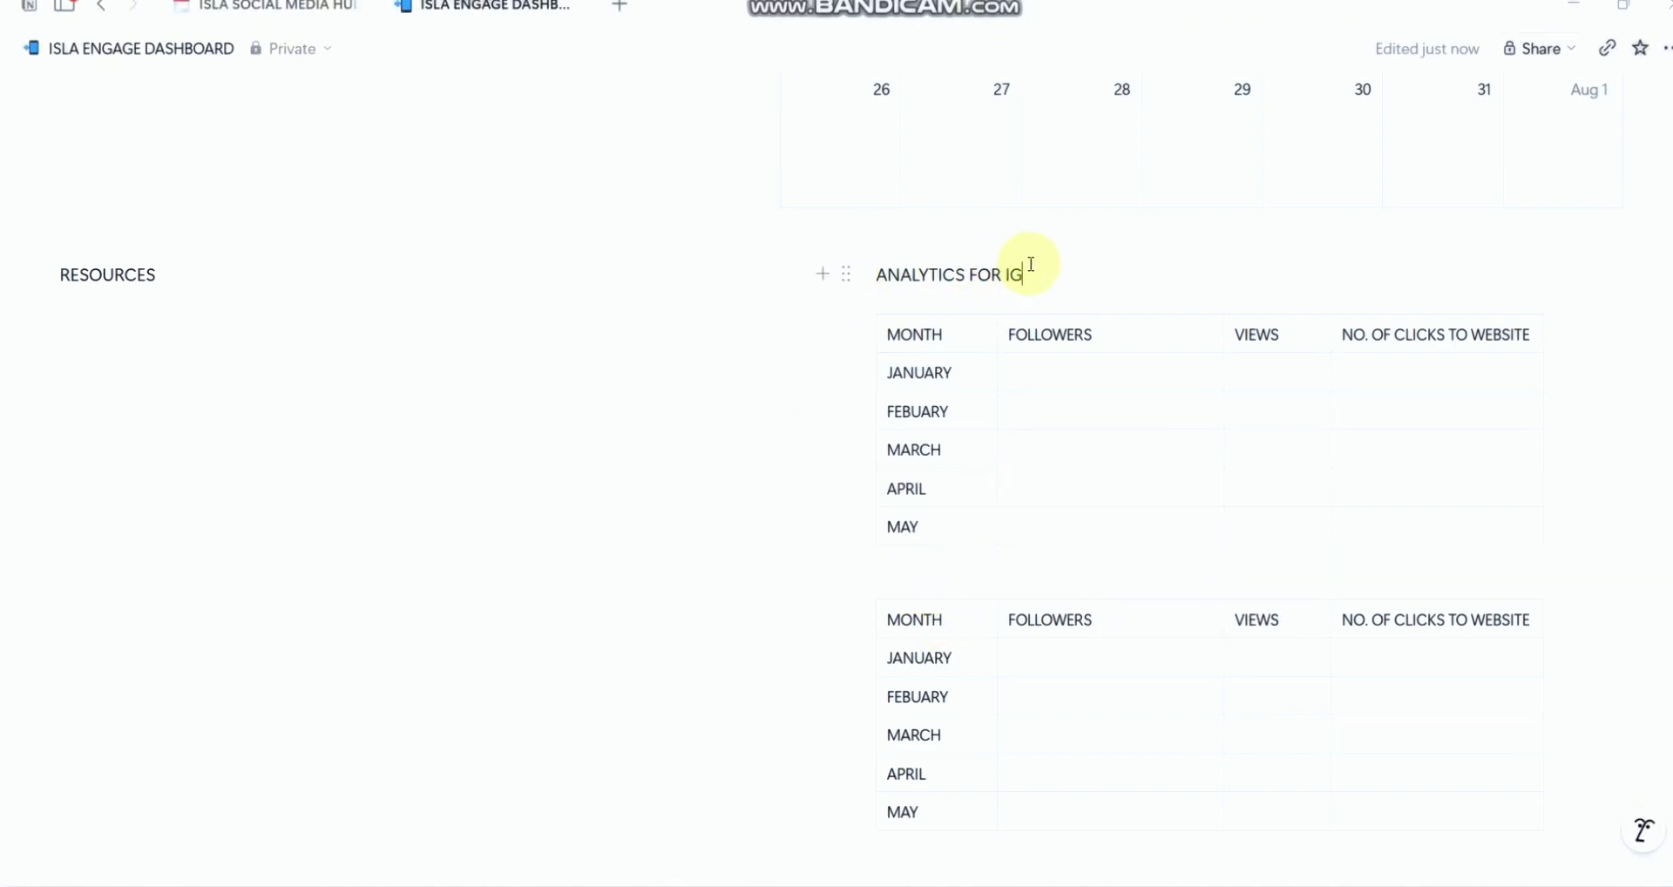
# Step: Add the heading ANALYTICS FOR TIKTOK and place it directly above the duplicated table
pyautogui.click(522, 431)
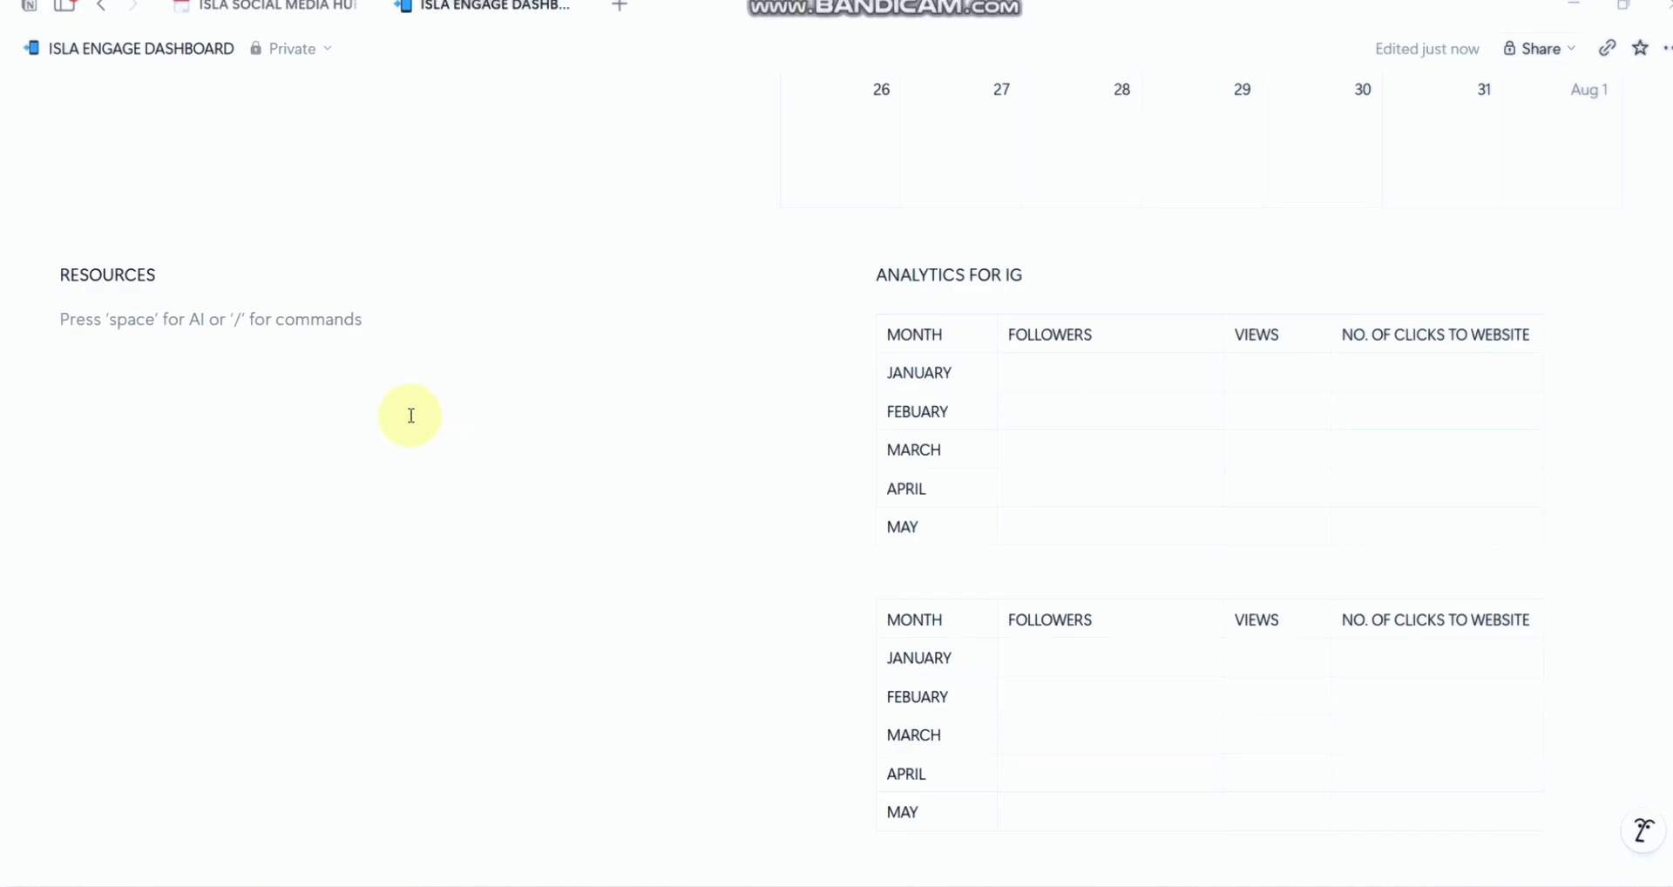
pyautogui.write('ANA')
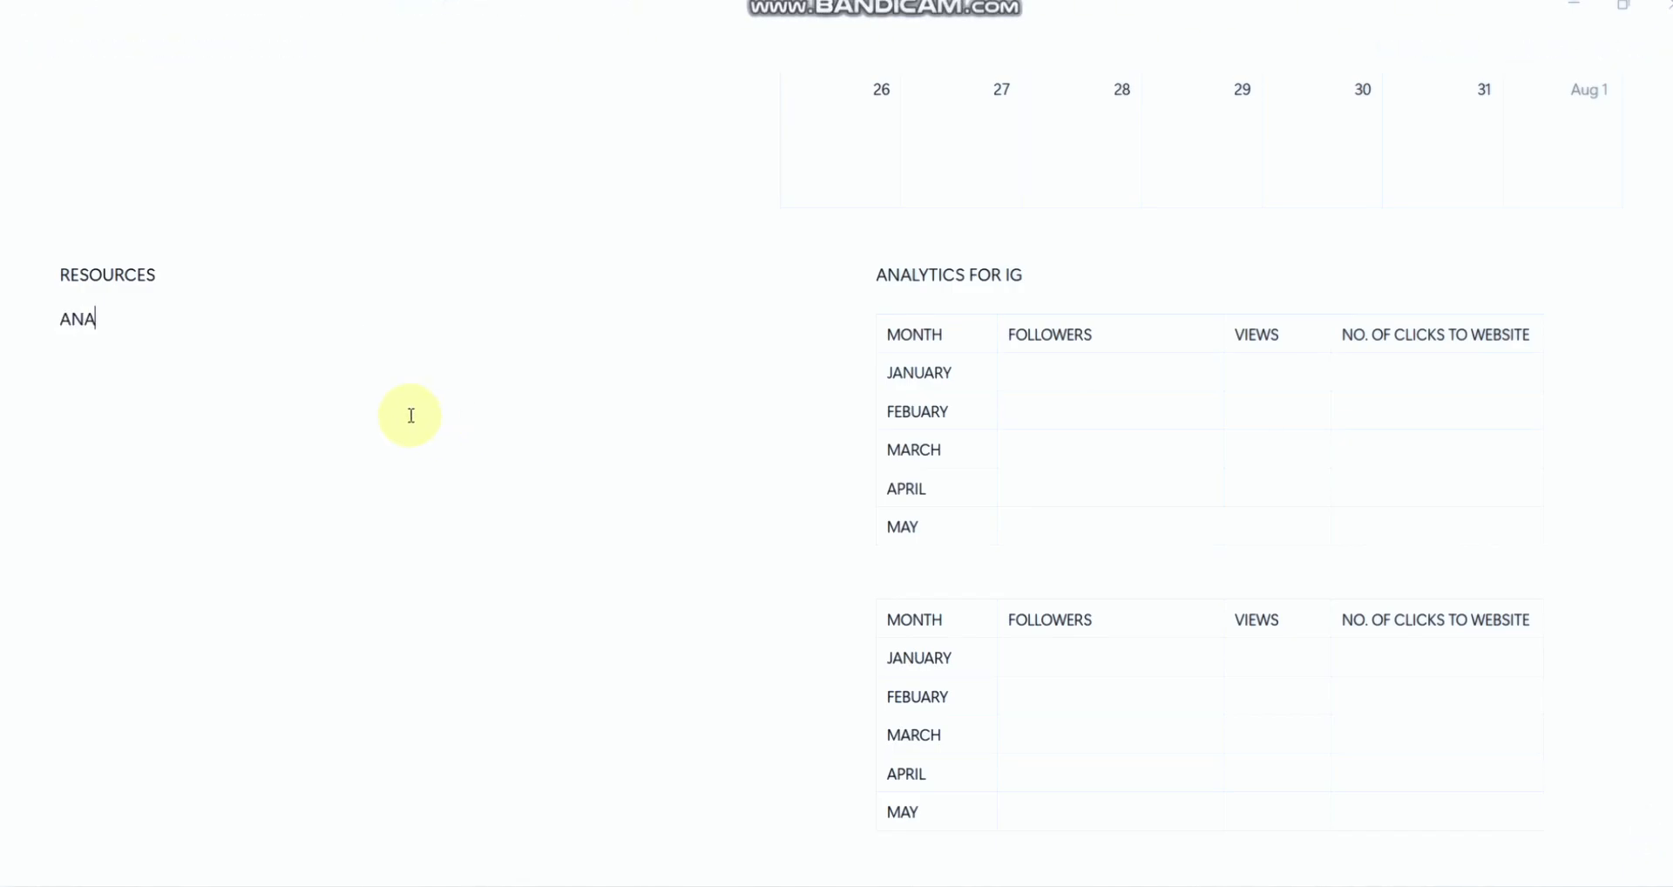
pyautogui.write('LYTICS FOR TIKTOK')
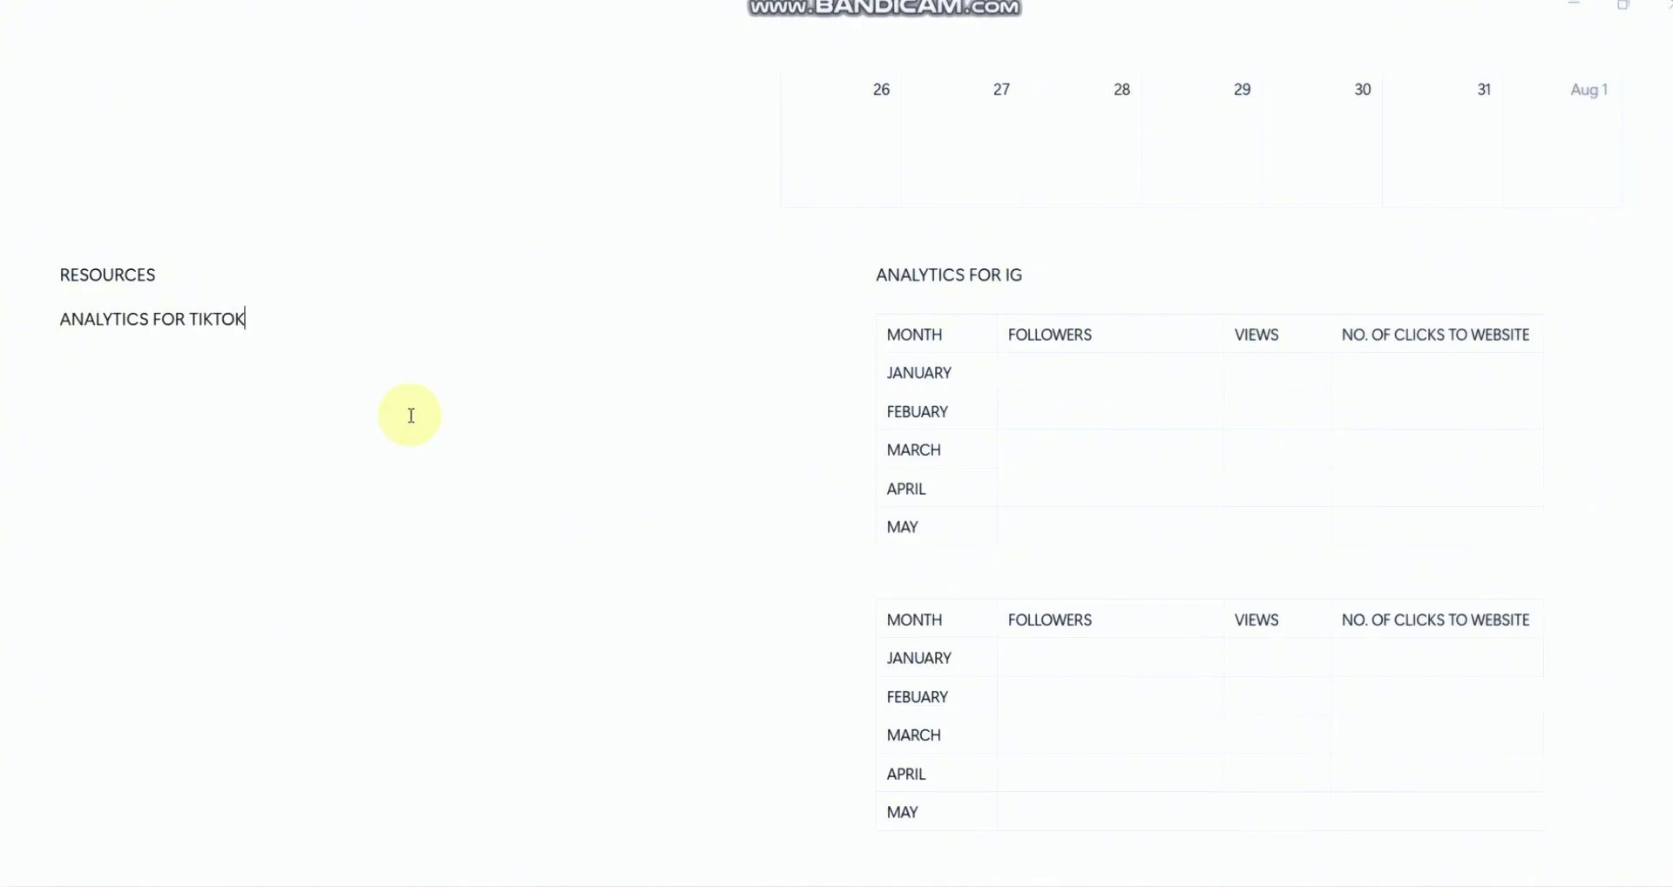
pyautogui.click(21, 326)
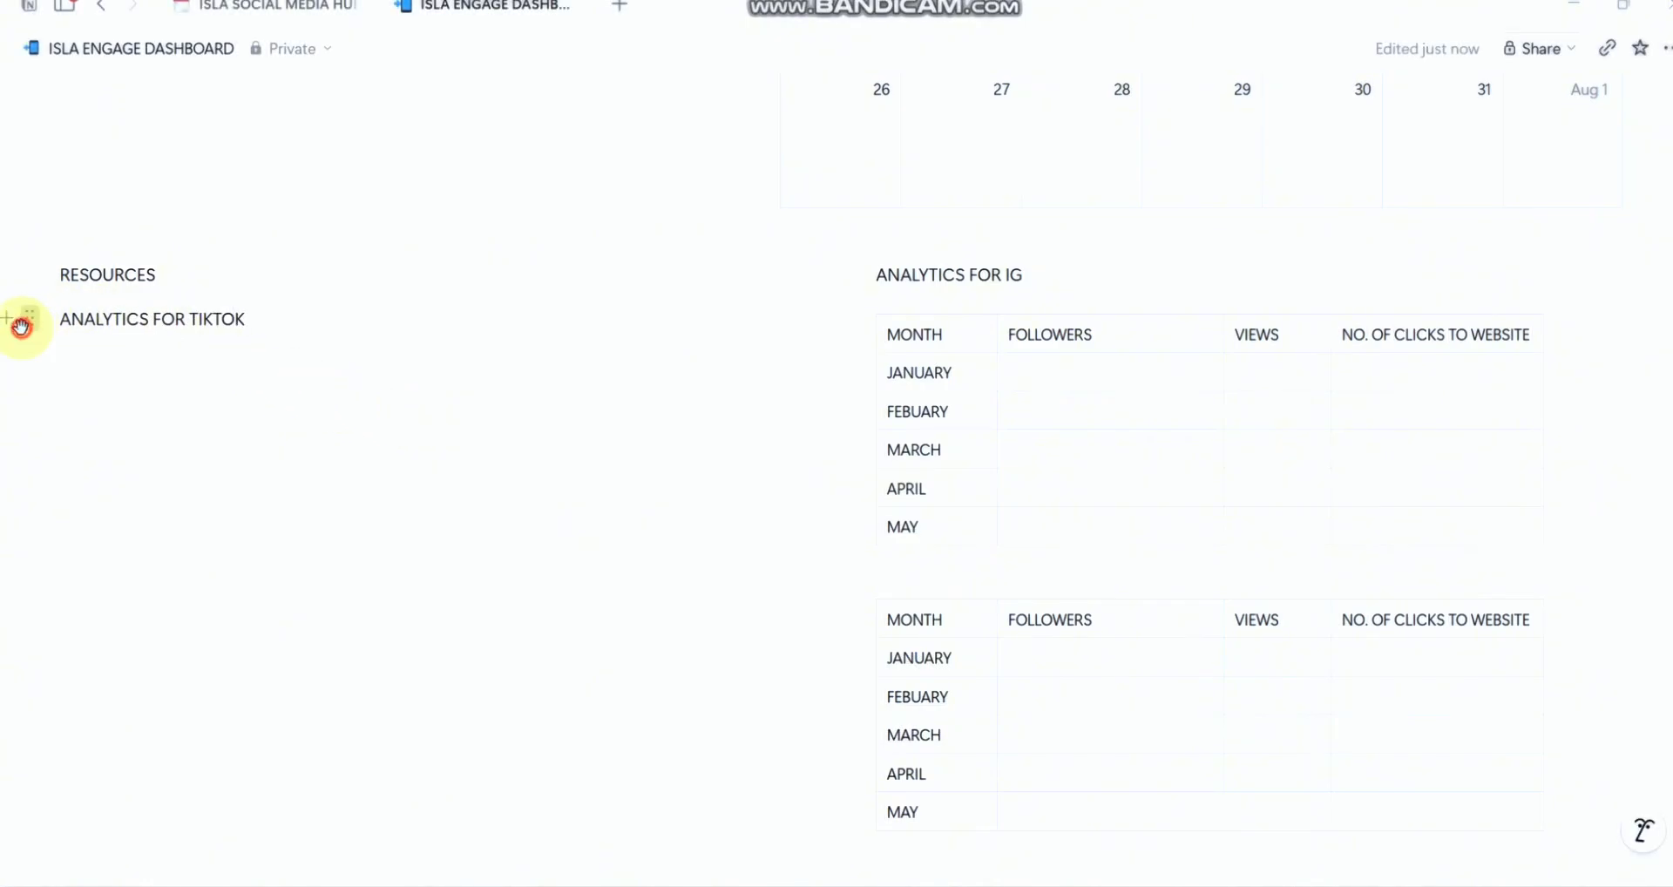
pyautogui.moveTo(20, 327); pyautogui.dragTo(888, 581)
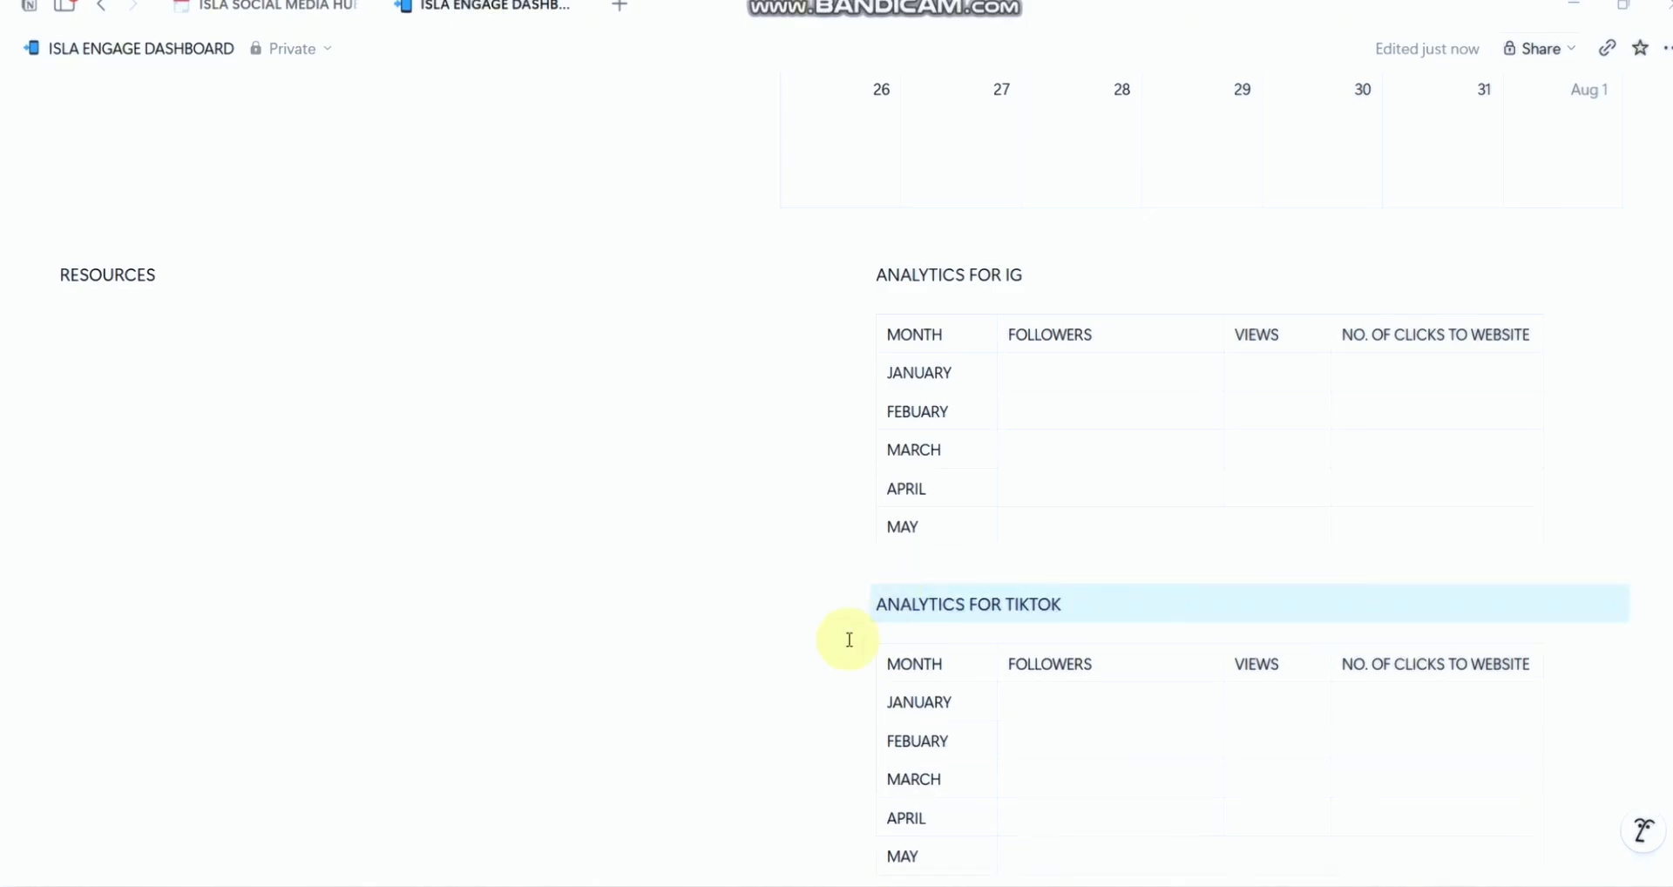
pyautogui.click(749, 685)
# Step: Review the two analytics tables, the RESOURCES section, the image grid and the content calendar on the dashboard
pyautogui.scroll(-4, 1057, 572)
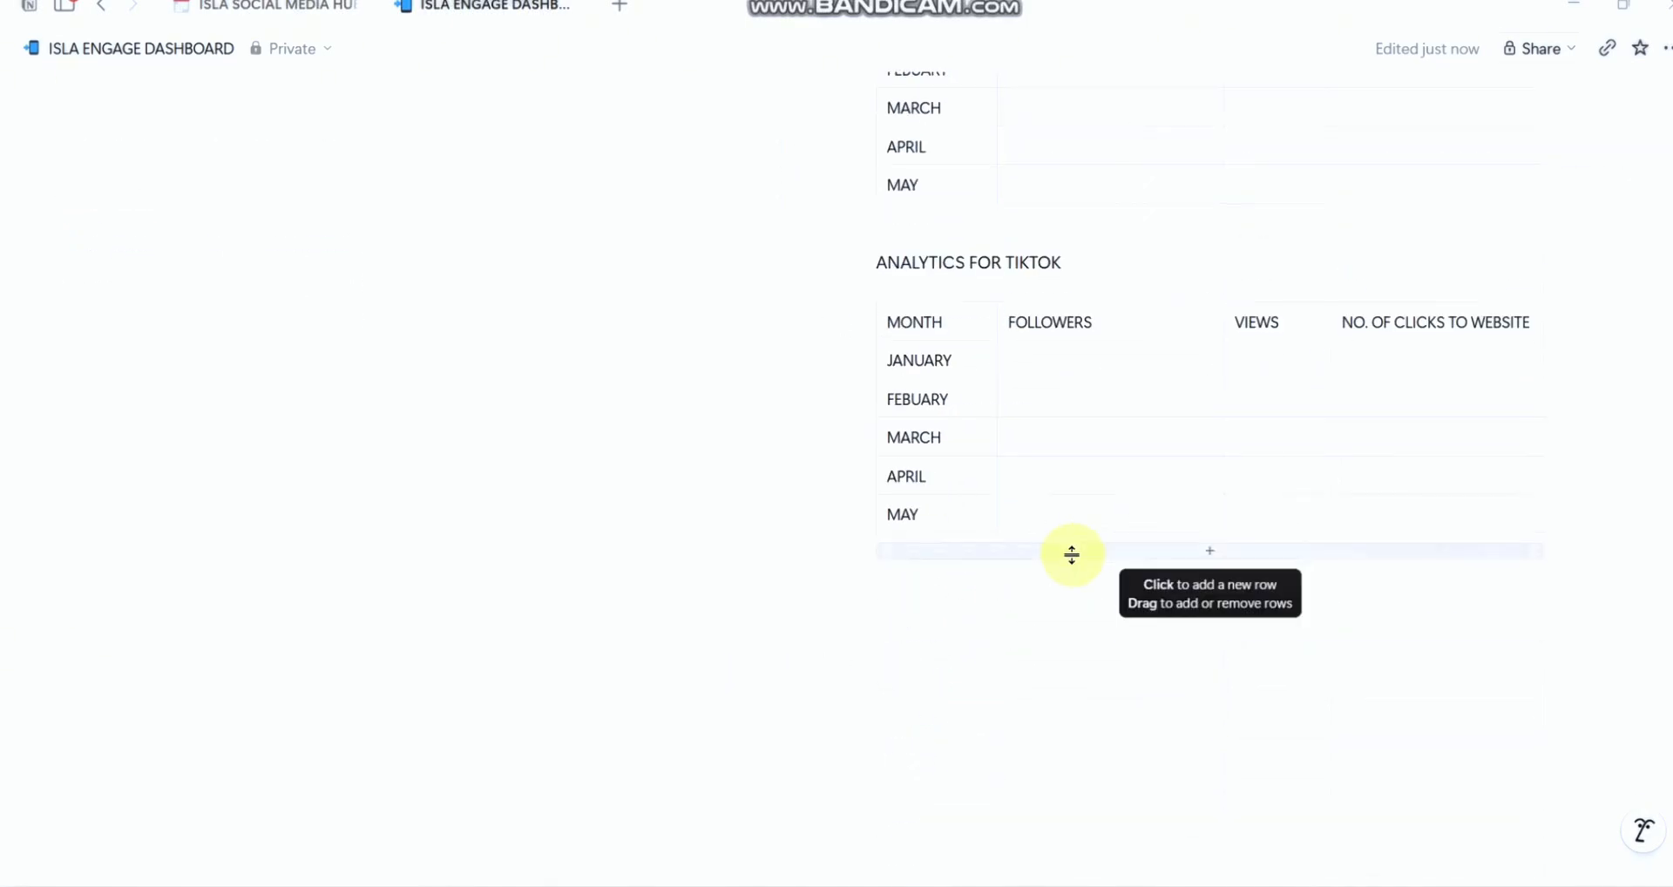
pyautogui.scroll(4, 1072, 555)
pyautogui.scroll(-4, 1076, 561)
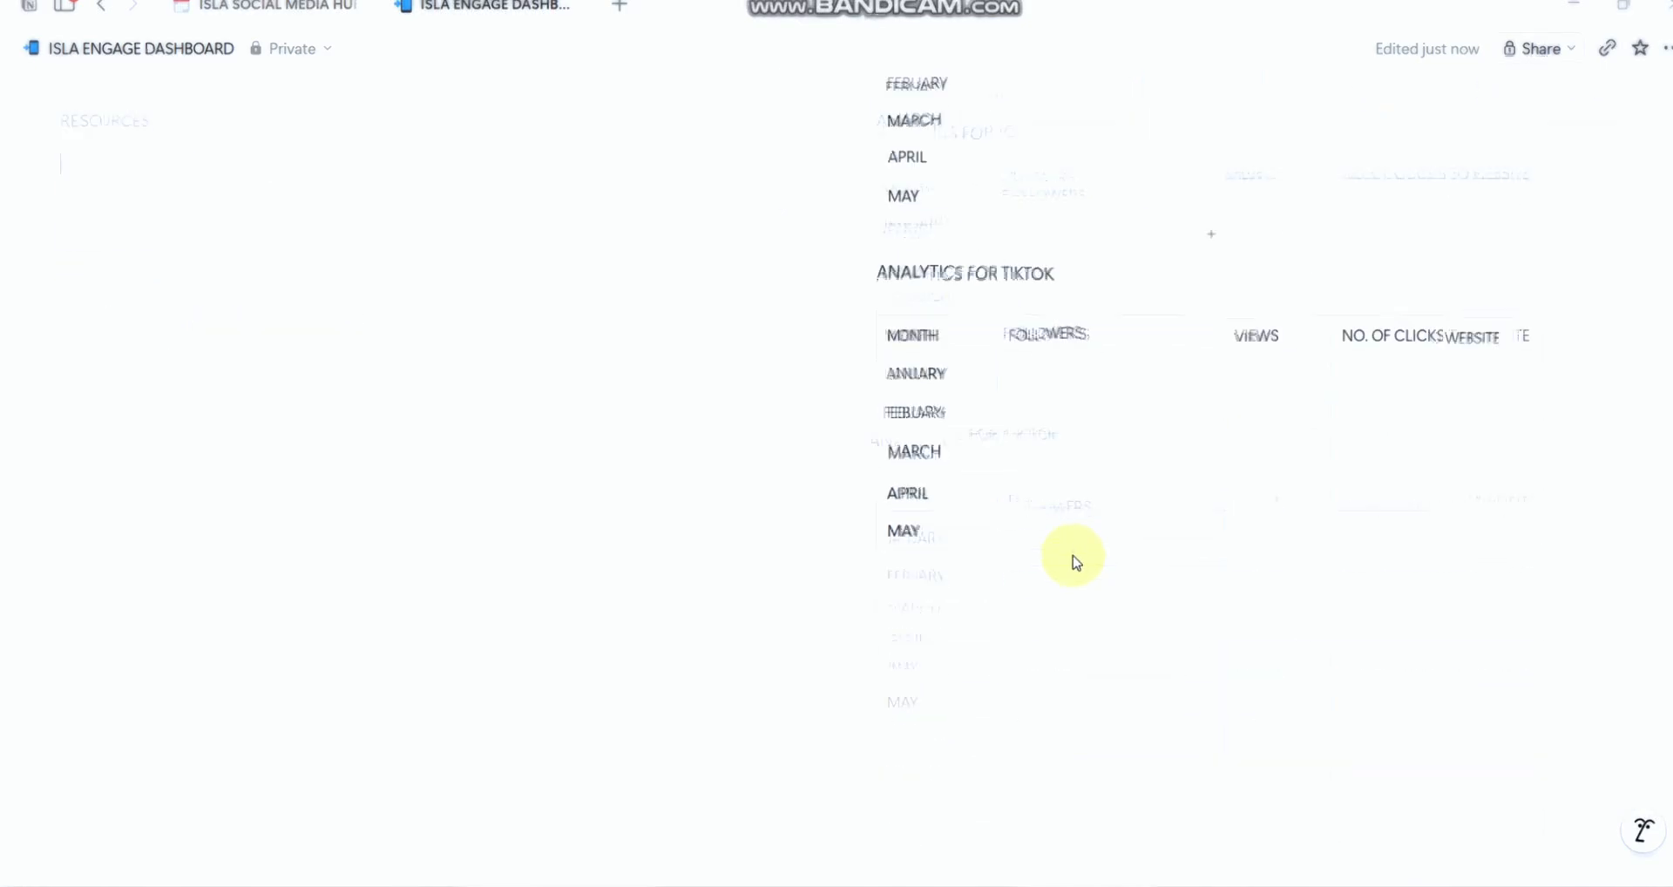
pyautogui.scroll(4, 972, 459)
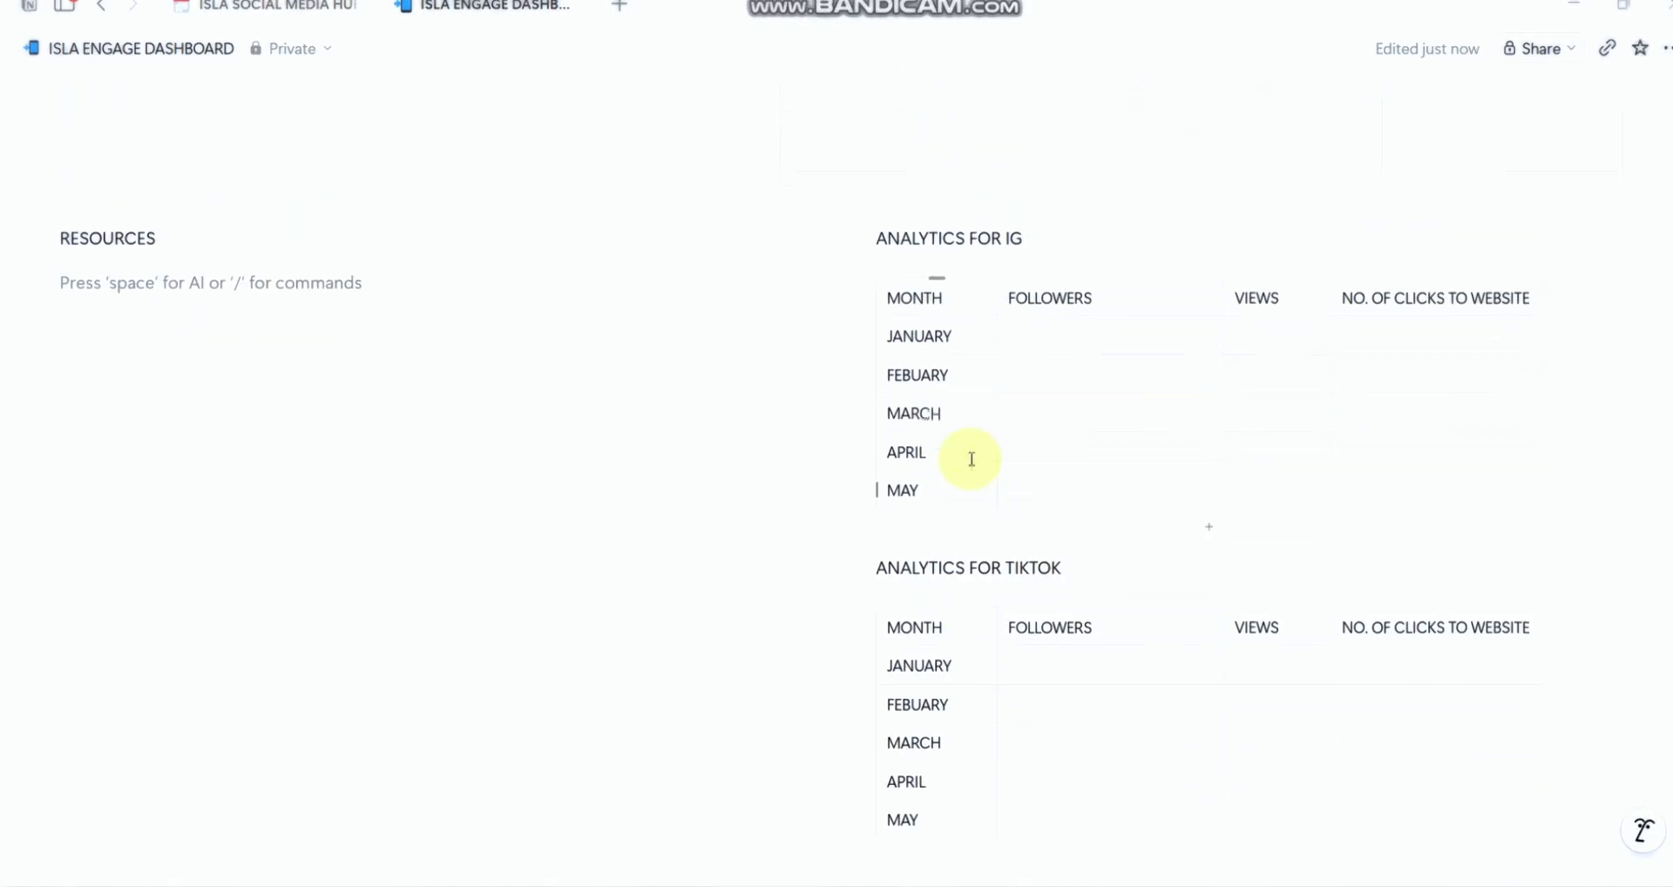
pyautogui.scroll(6, 972, 459)
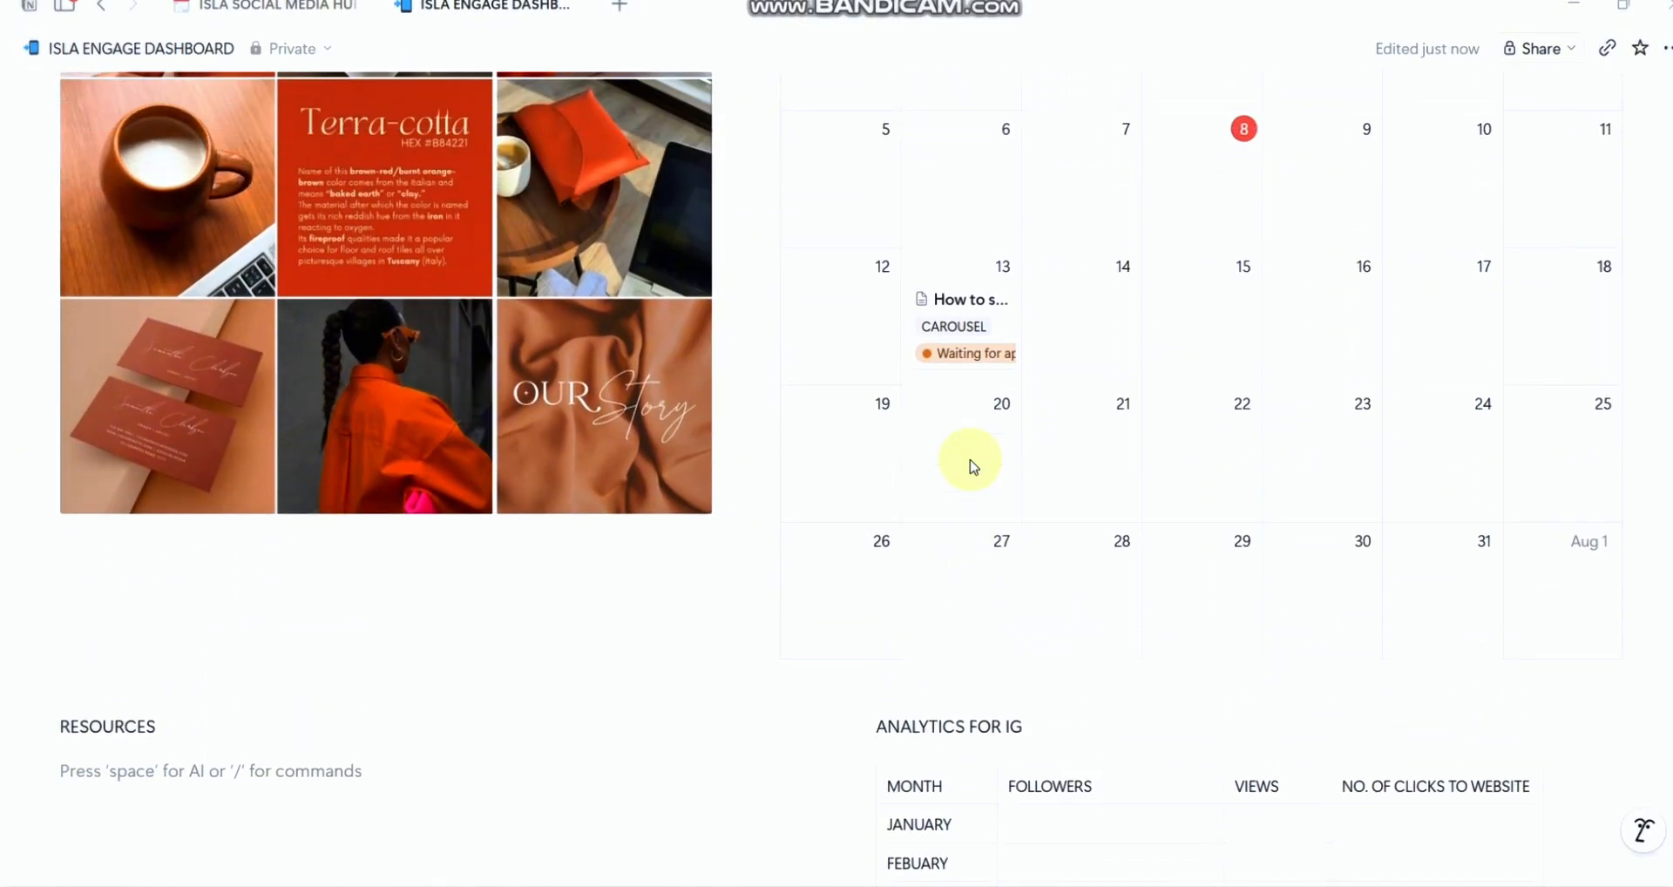
pyautogui.scroll(2, 299, 596)
pyautogui.scroll(-5, 302, 597)
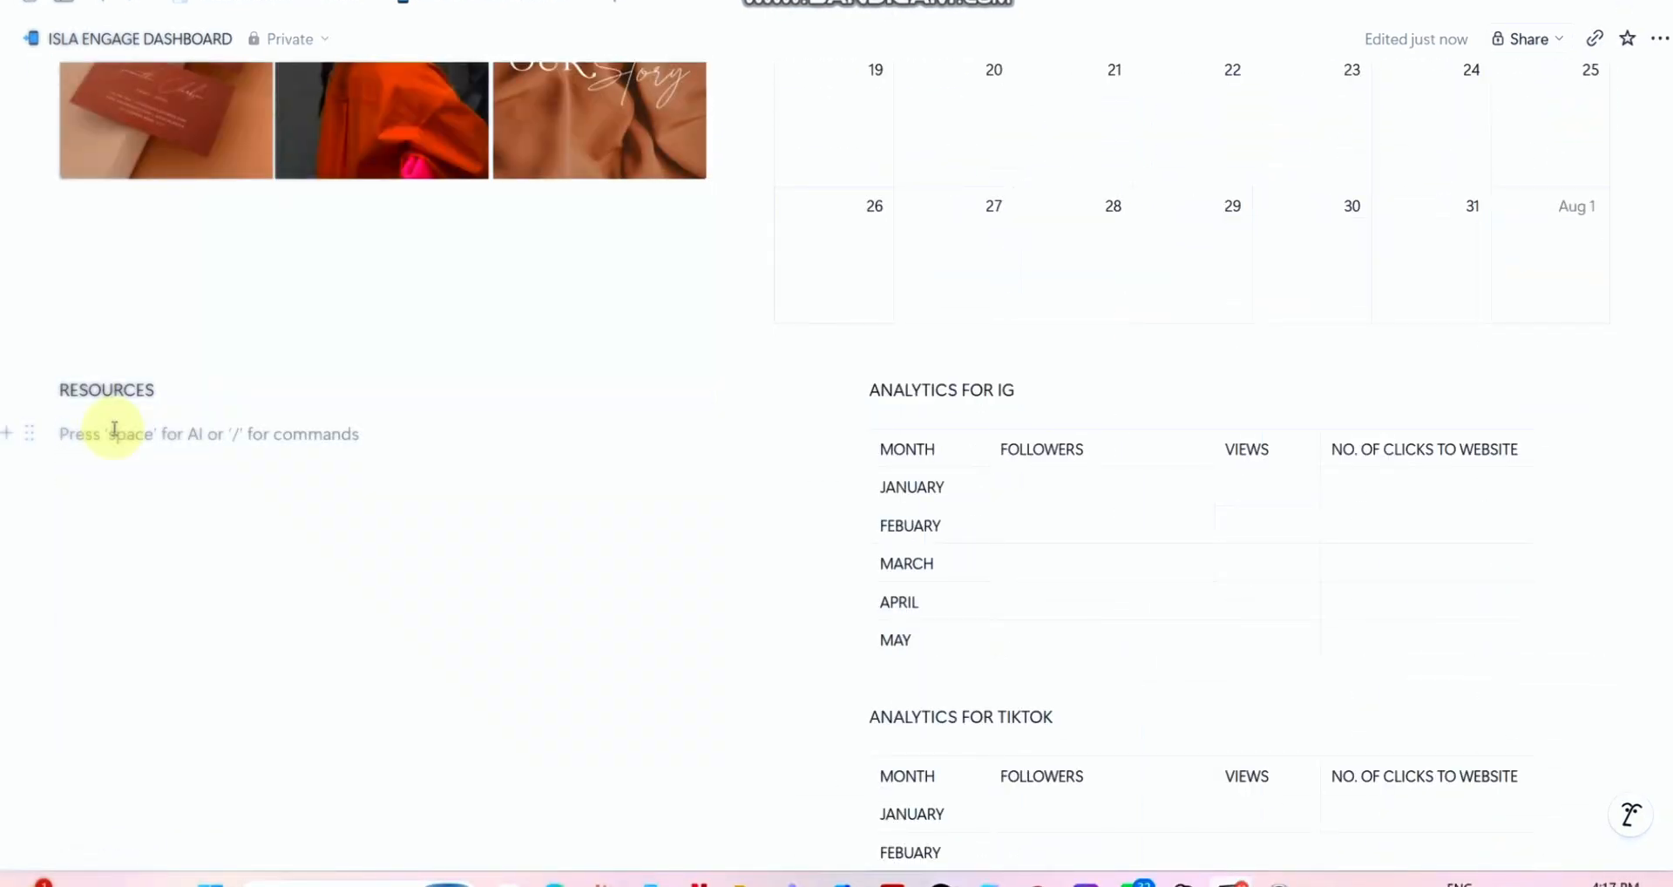
pyautogui.scroll(6, 1079, 269)
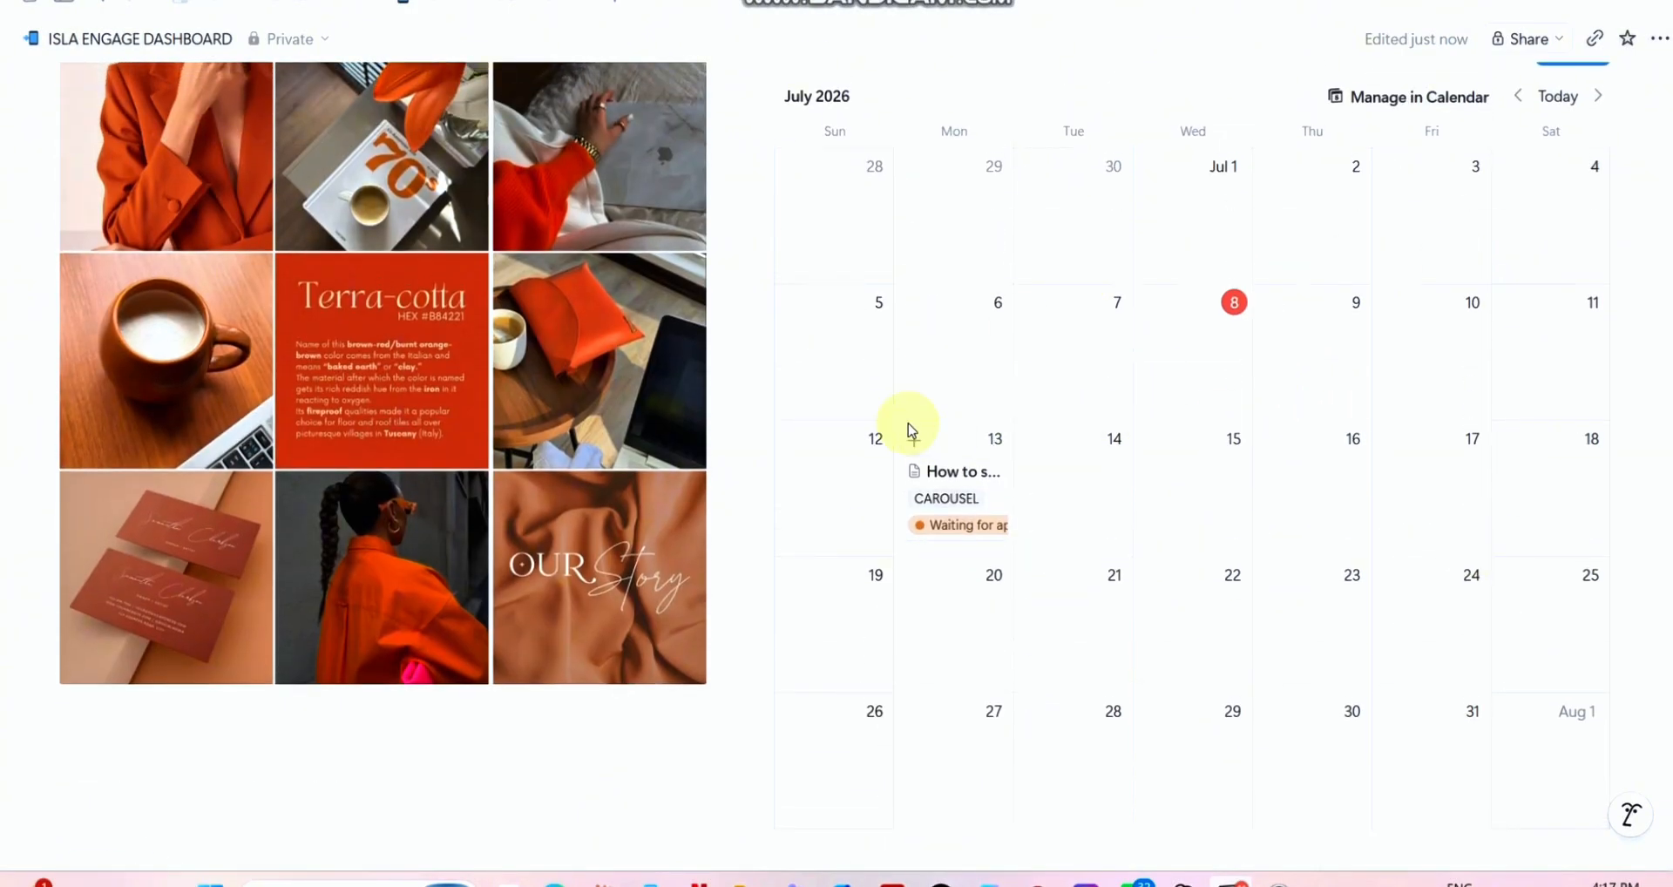
# Step: Add a new sub-page directly under the RESOURCES heading on the dashboard
pyautogui.scroll(-5, 909, 427)
pyautogui.scroll(-1, 909, 424)
pyautogui.click(278, 382)
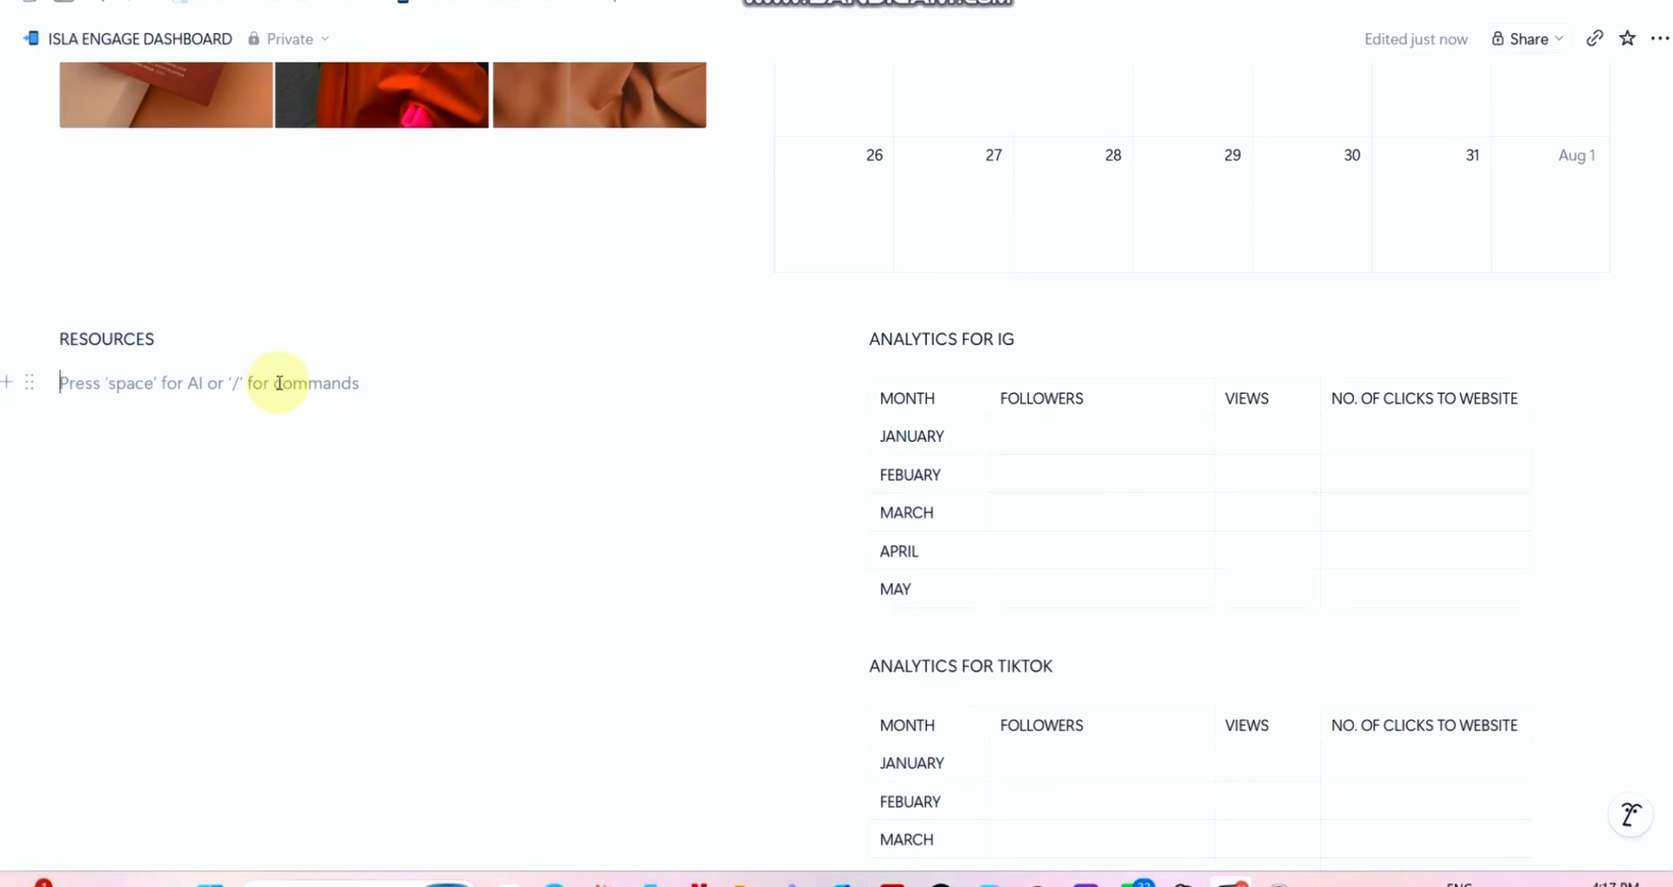
pyautogui.write('/')
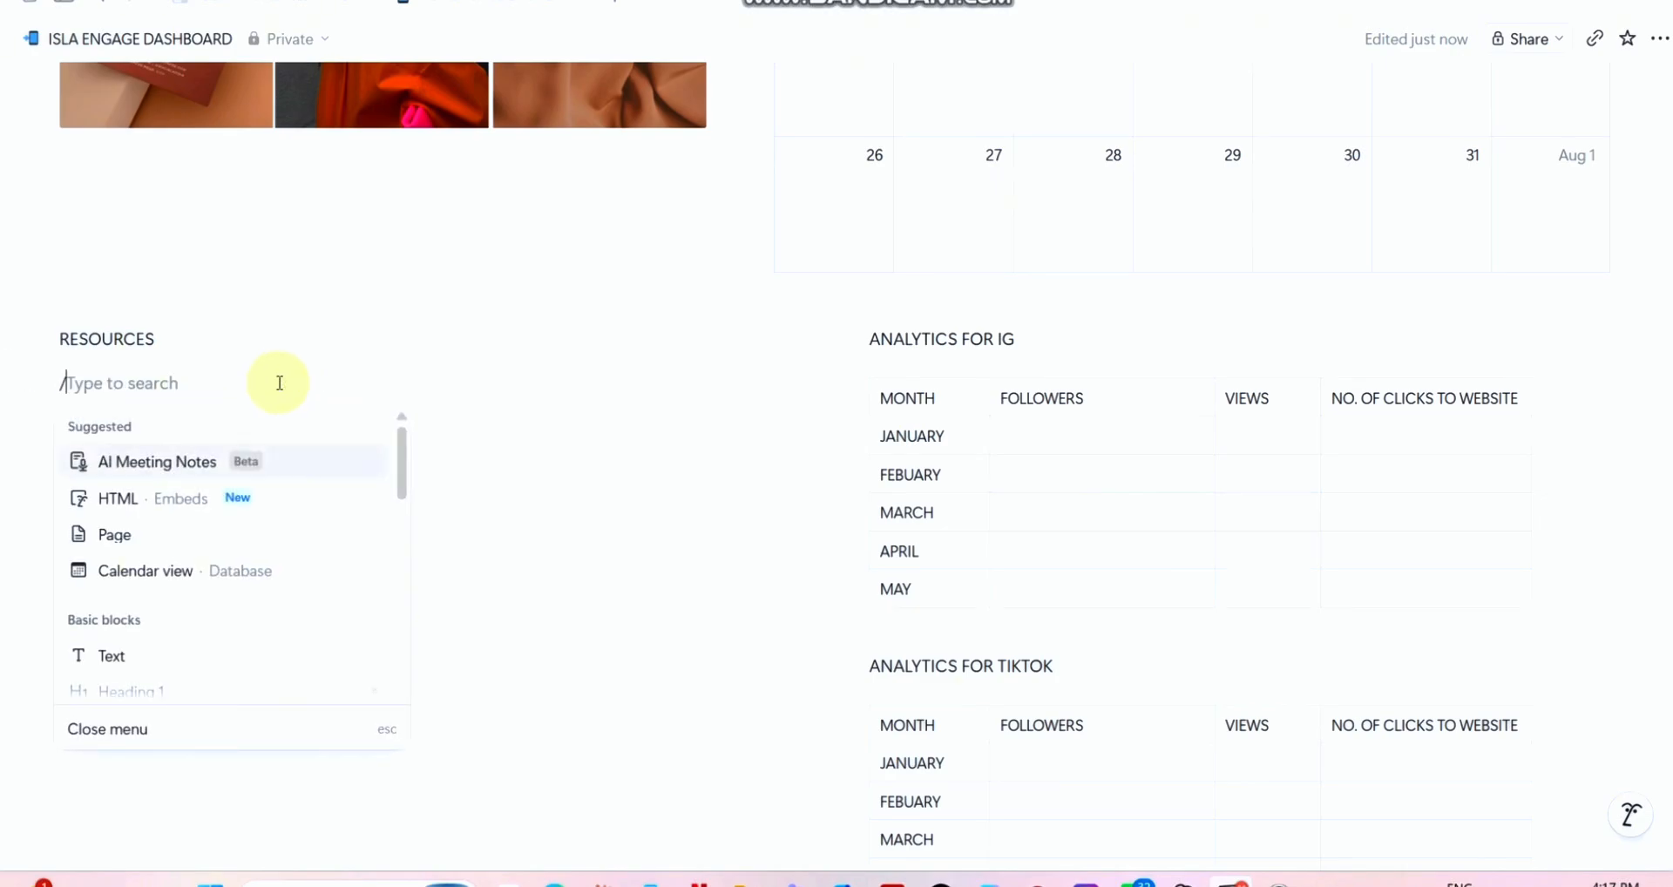
pyautogui.write('pag')
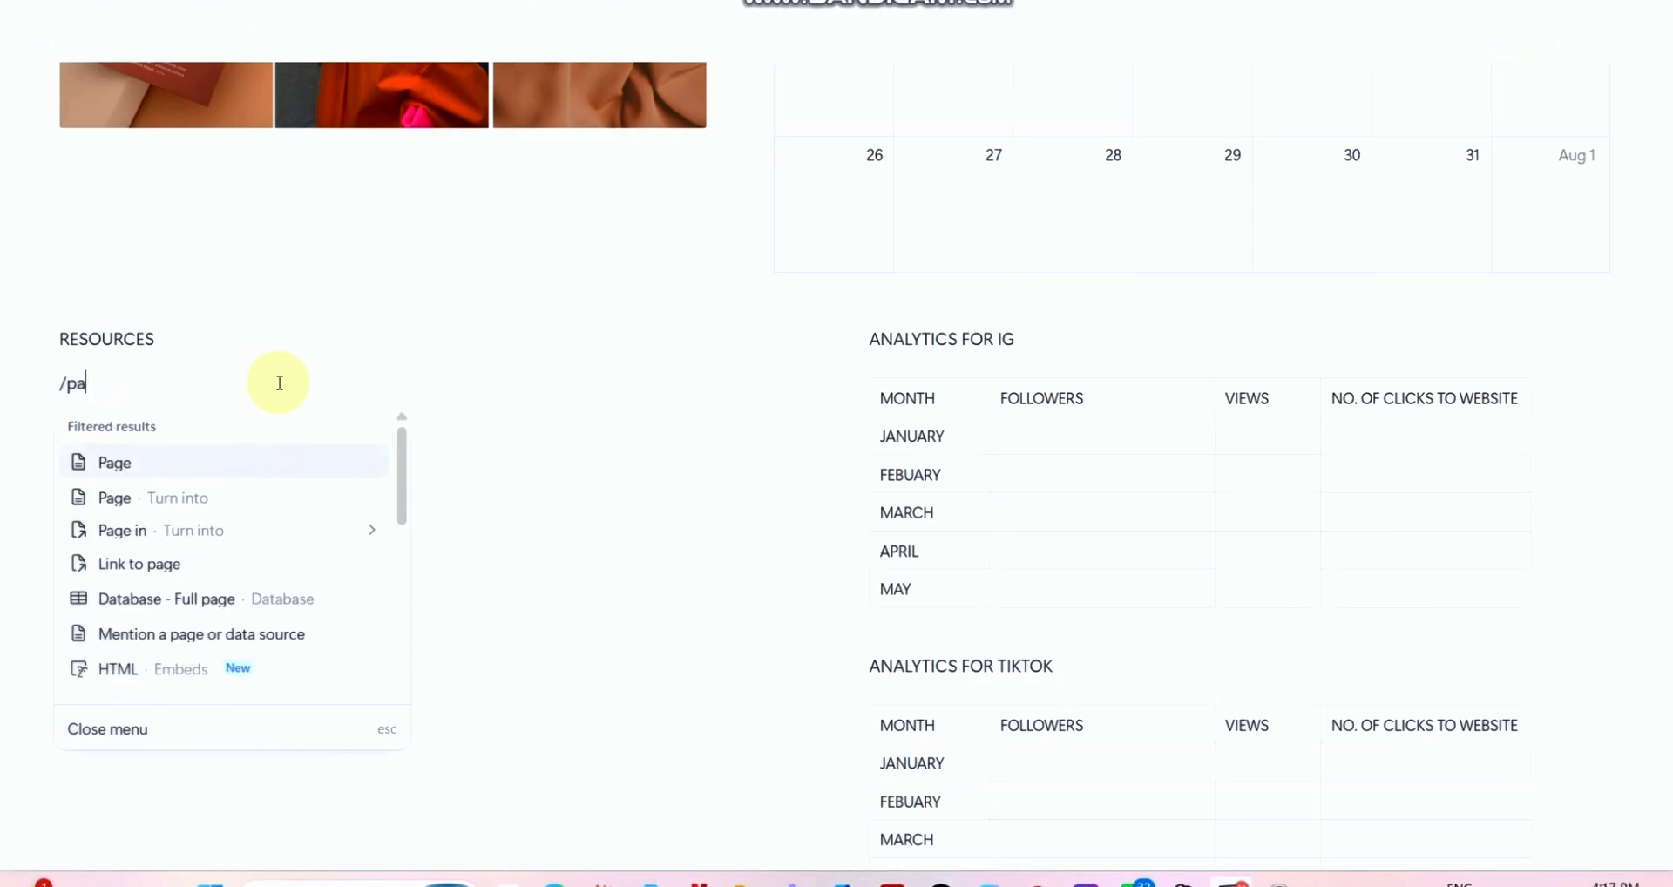
pyautogui.click(230, 476)
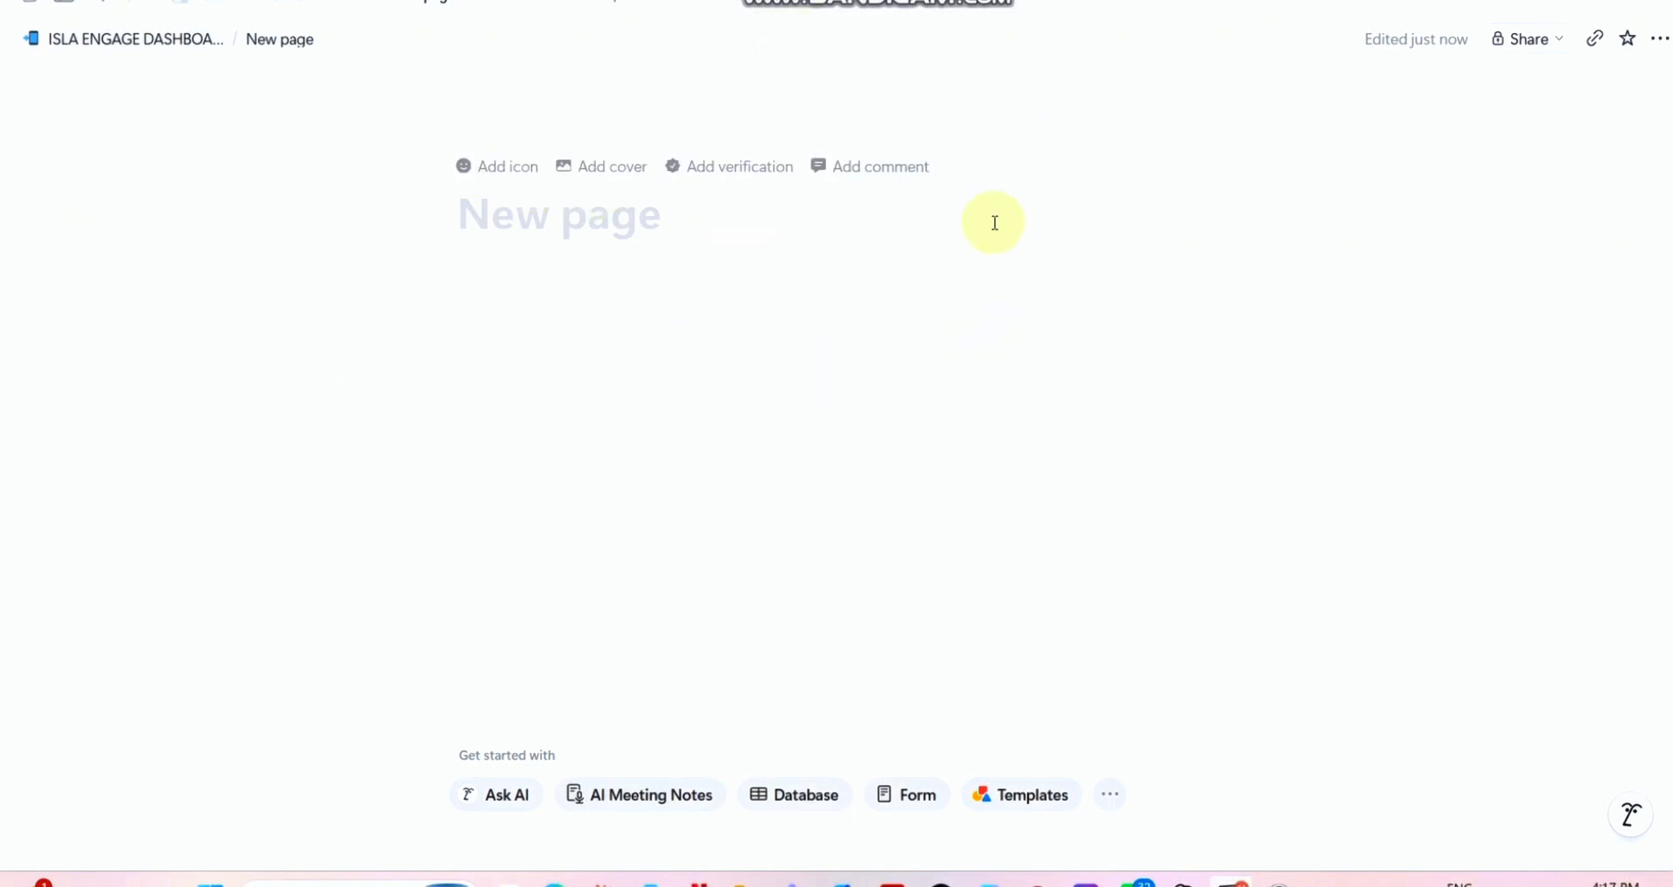
# Step: Return to the dashboard, reopen the new page under RESOURCES, and give it the woman-with-laptop emoji as its icon
pyautogui.click(180, 50)
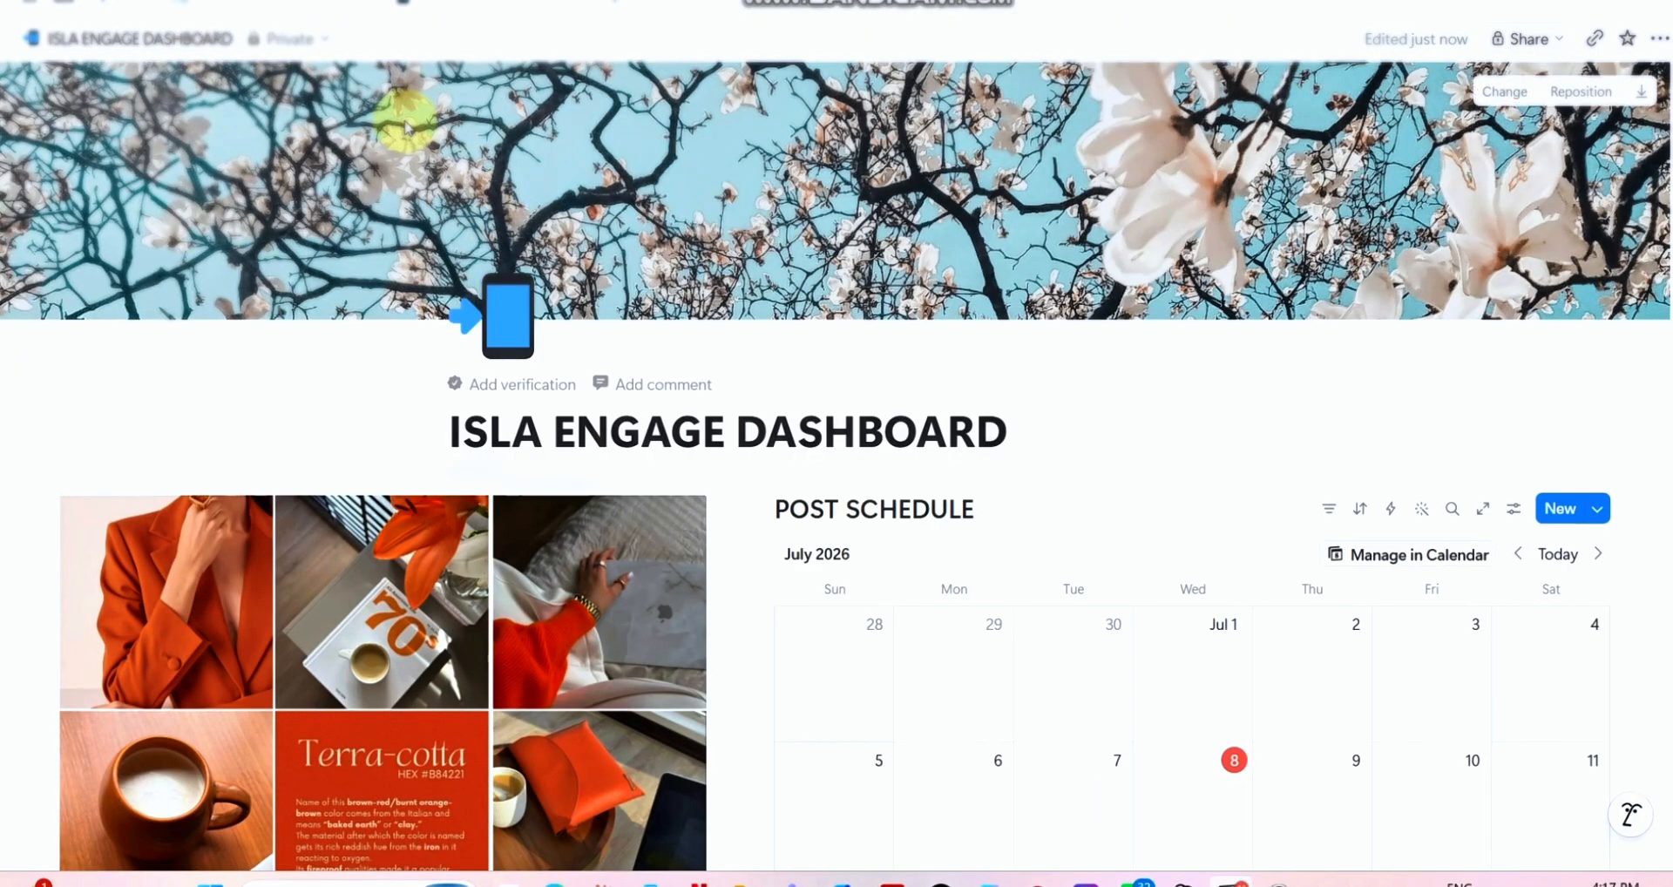
pyautogui.scroll(-10, 465, 375)
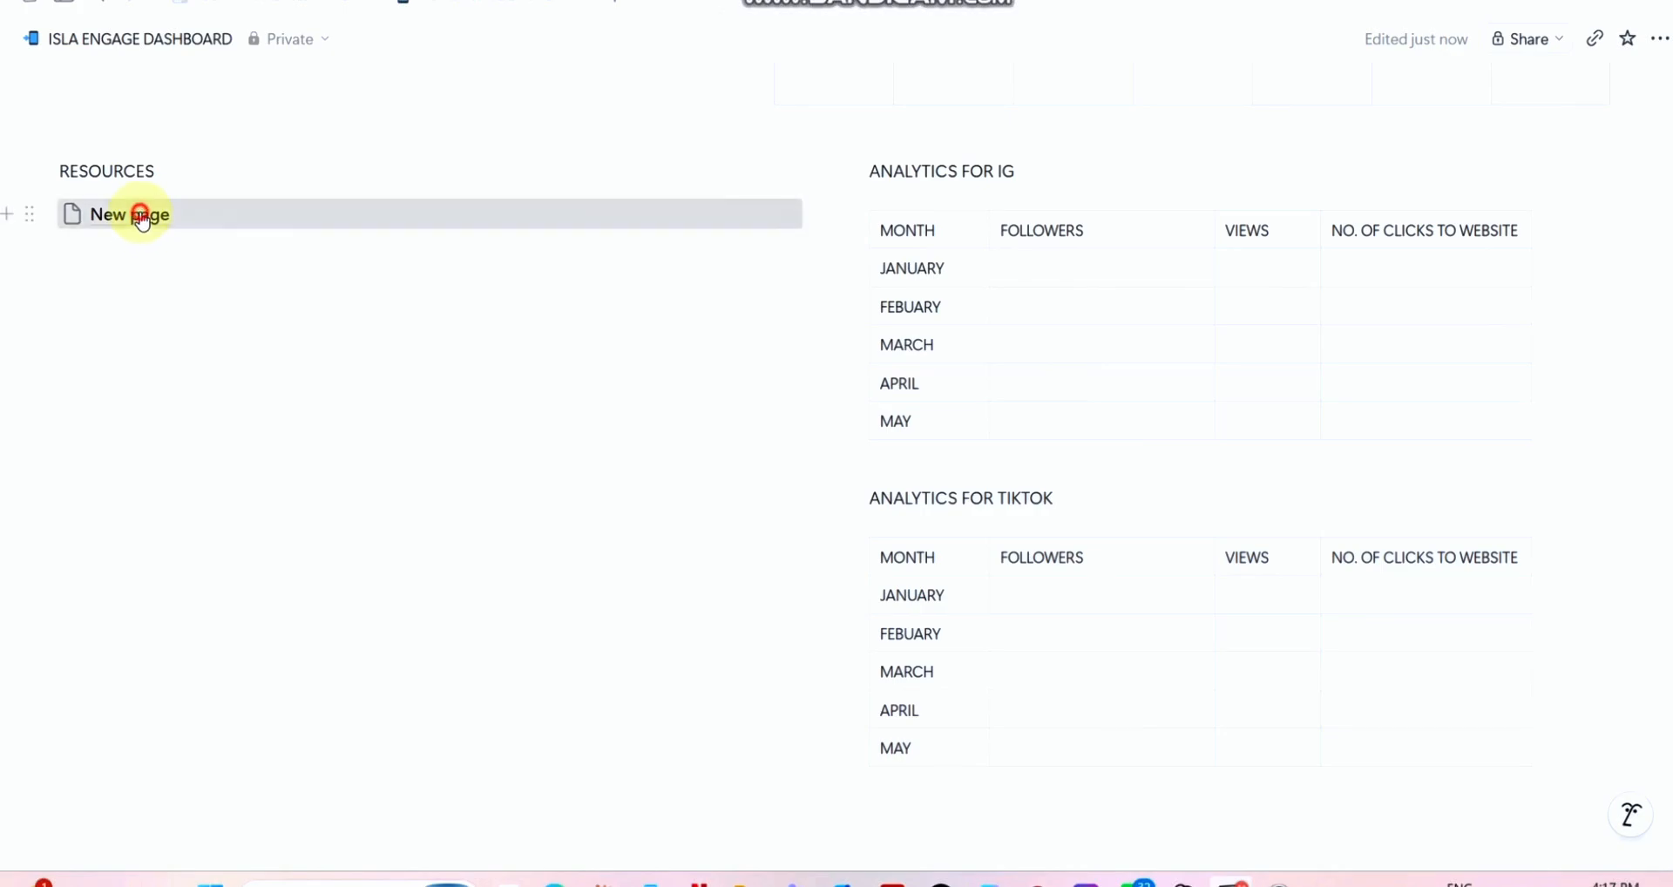
pyautogui.click(138, 214)
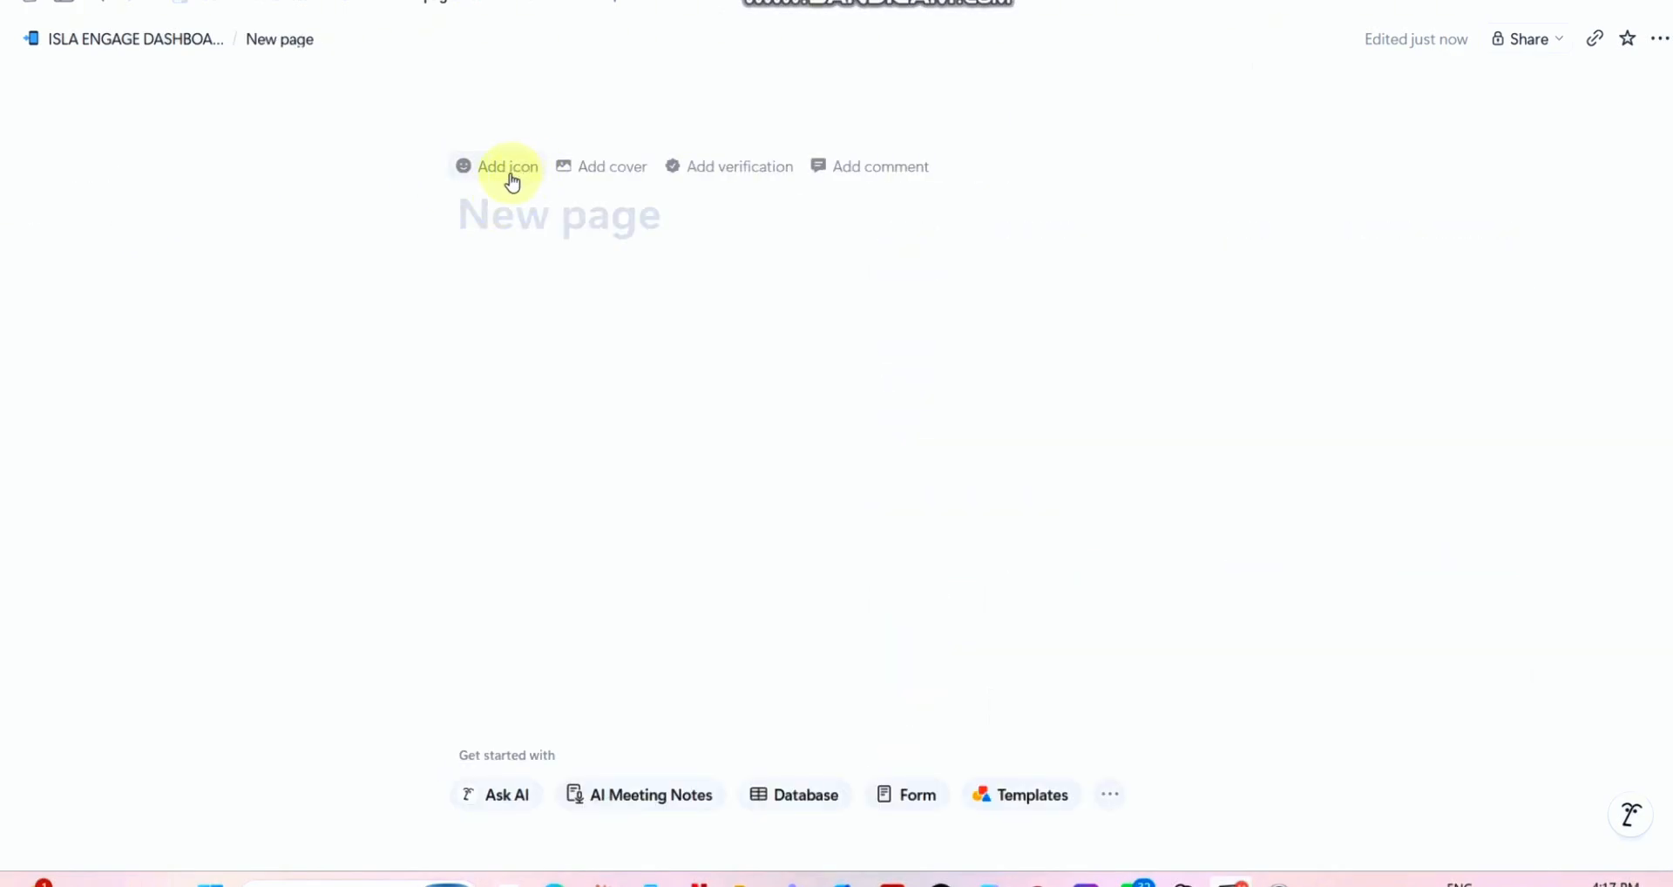
pyautogui.click(506, 168)
pyautogui.click(507, 174)
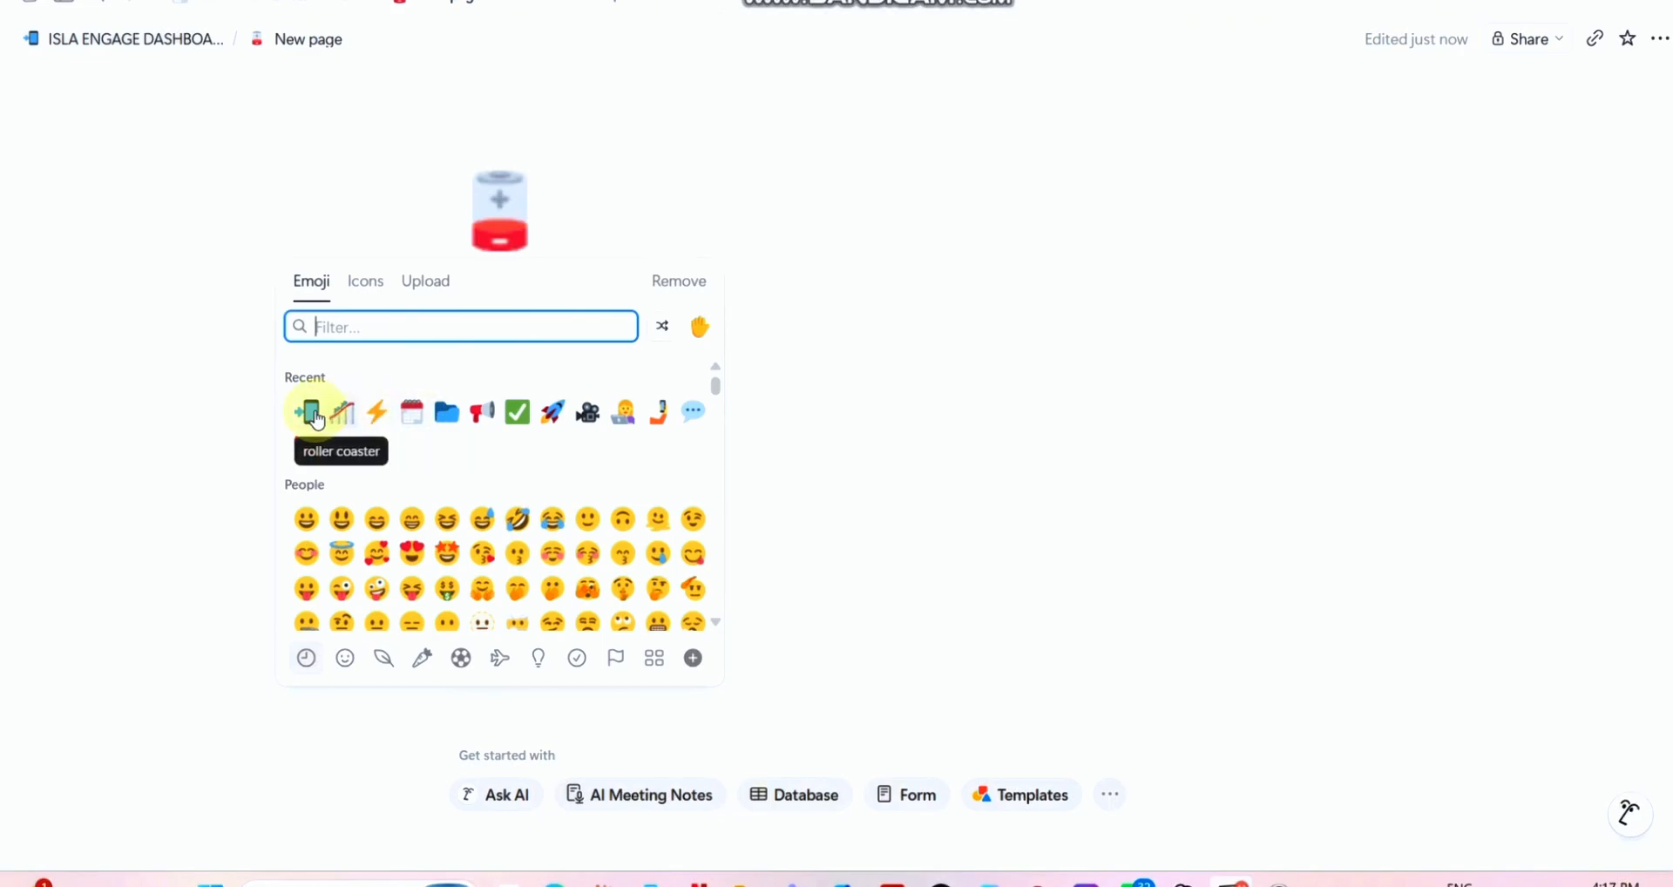
pyautogui.click(624, 416)
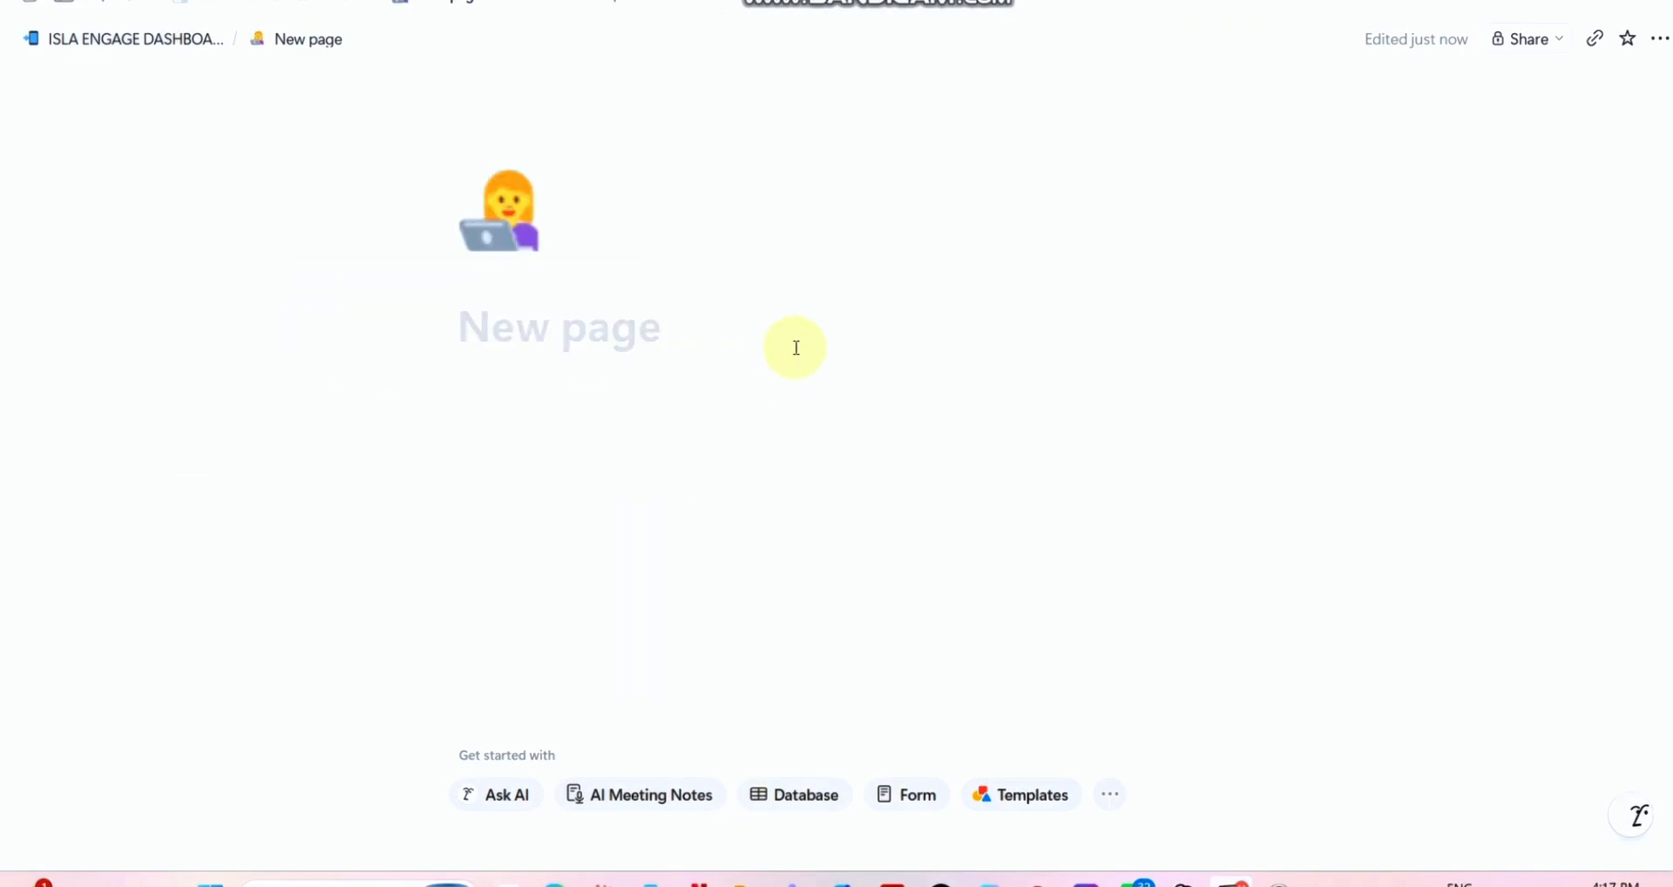
# Step: Add a cover to the new page, searching Unsplash for "marketing" and picking the Marketing Strategy image
pyautogui.click(537, 288)
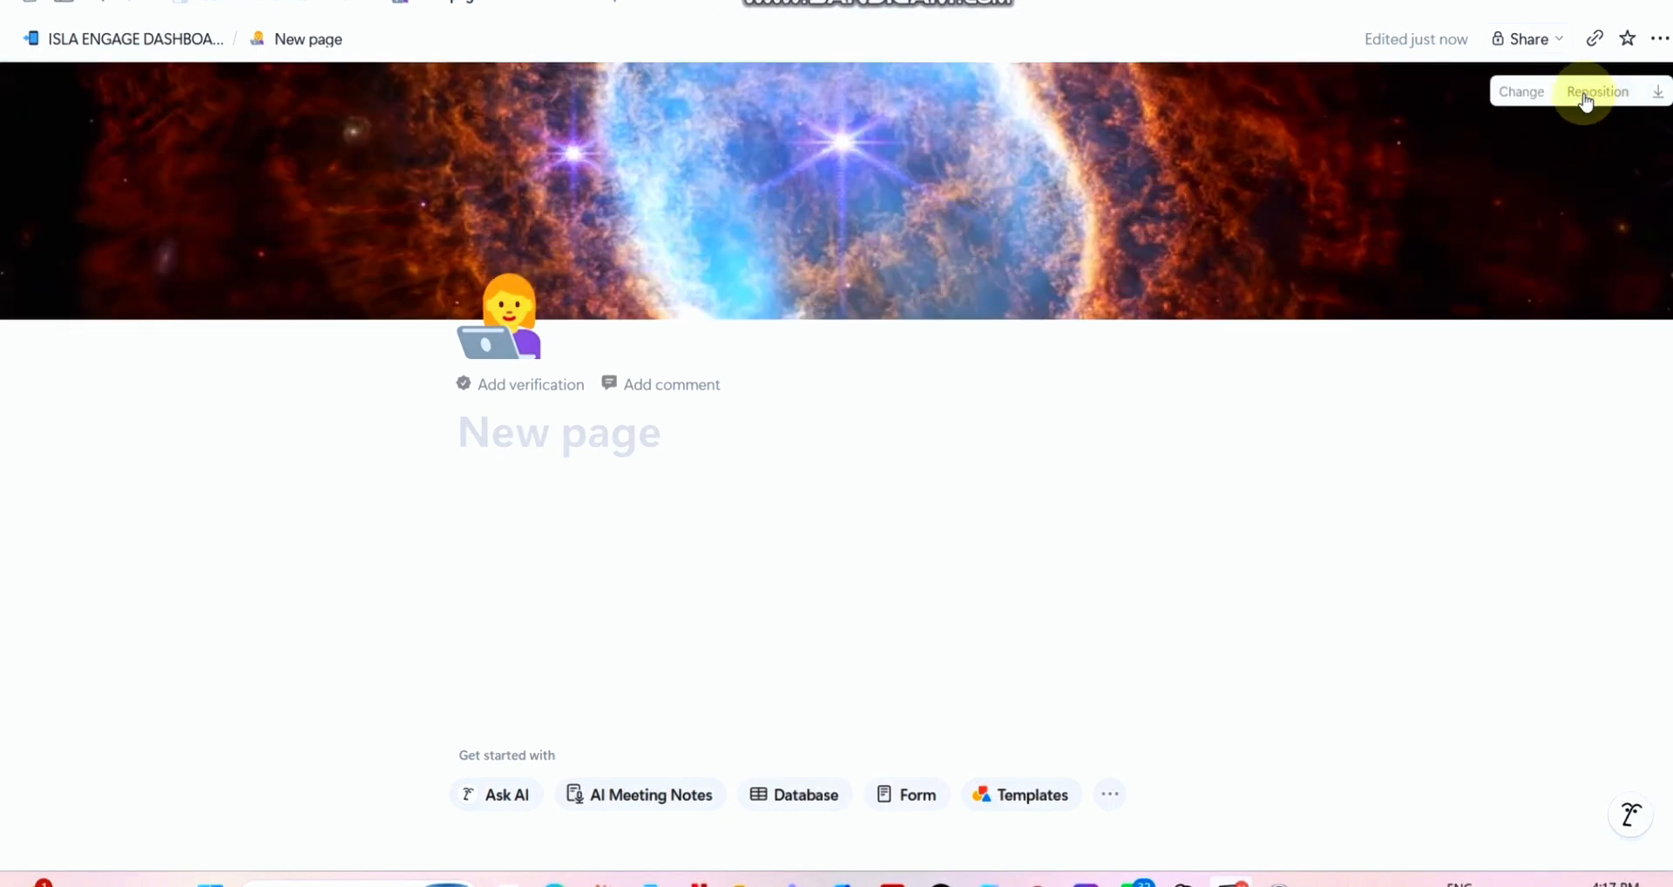
pyautogui.click(1523, 93)
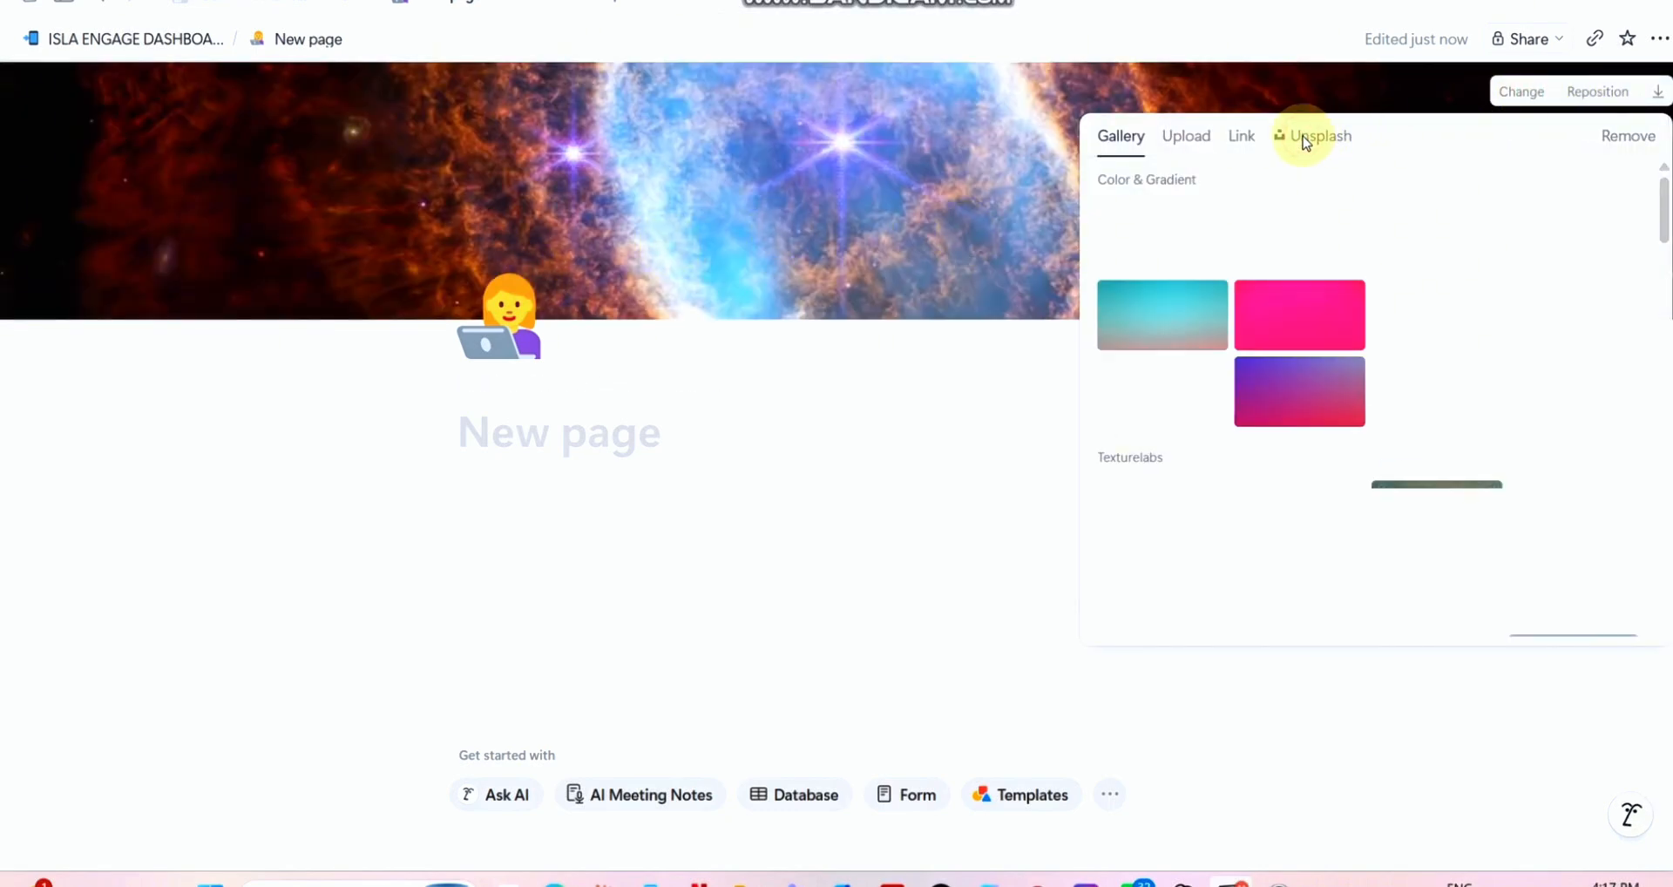
pyautogui.click(1326, 144)
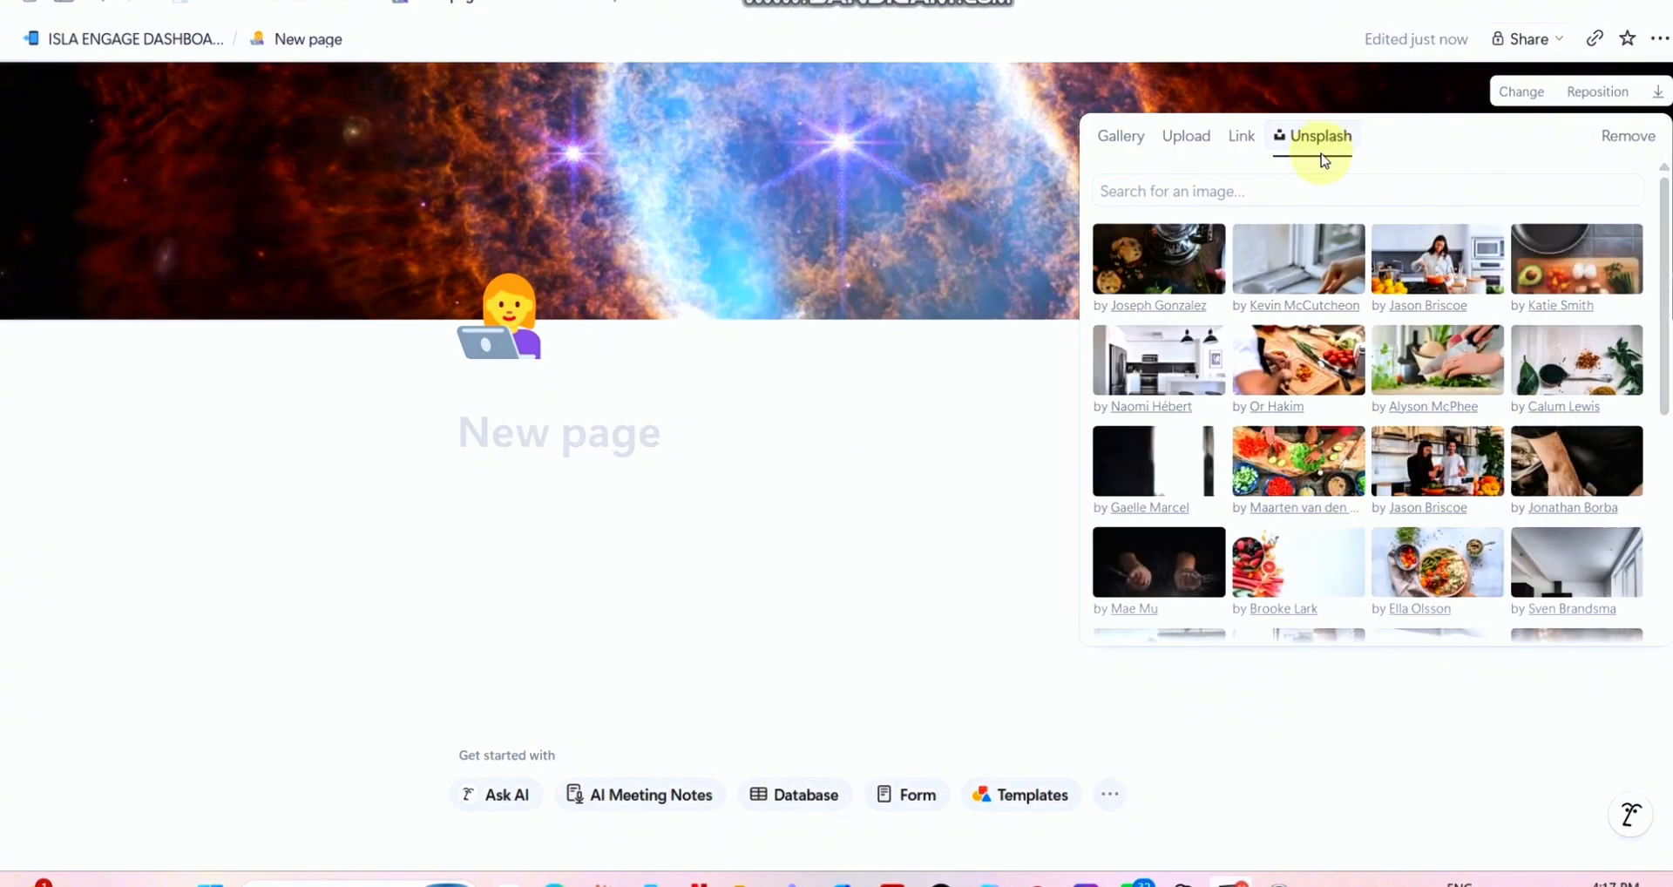
pyautogui.click(1293, 198)
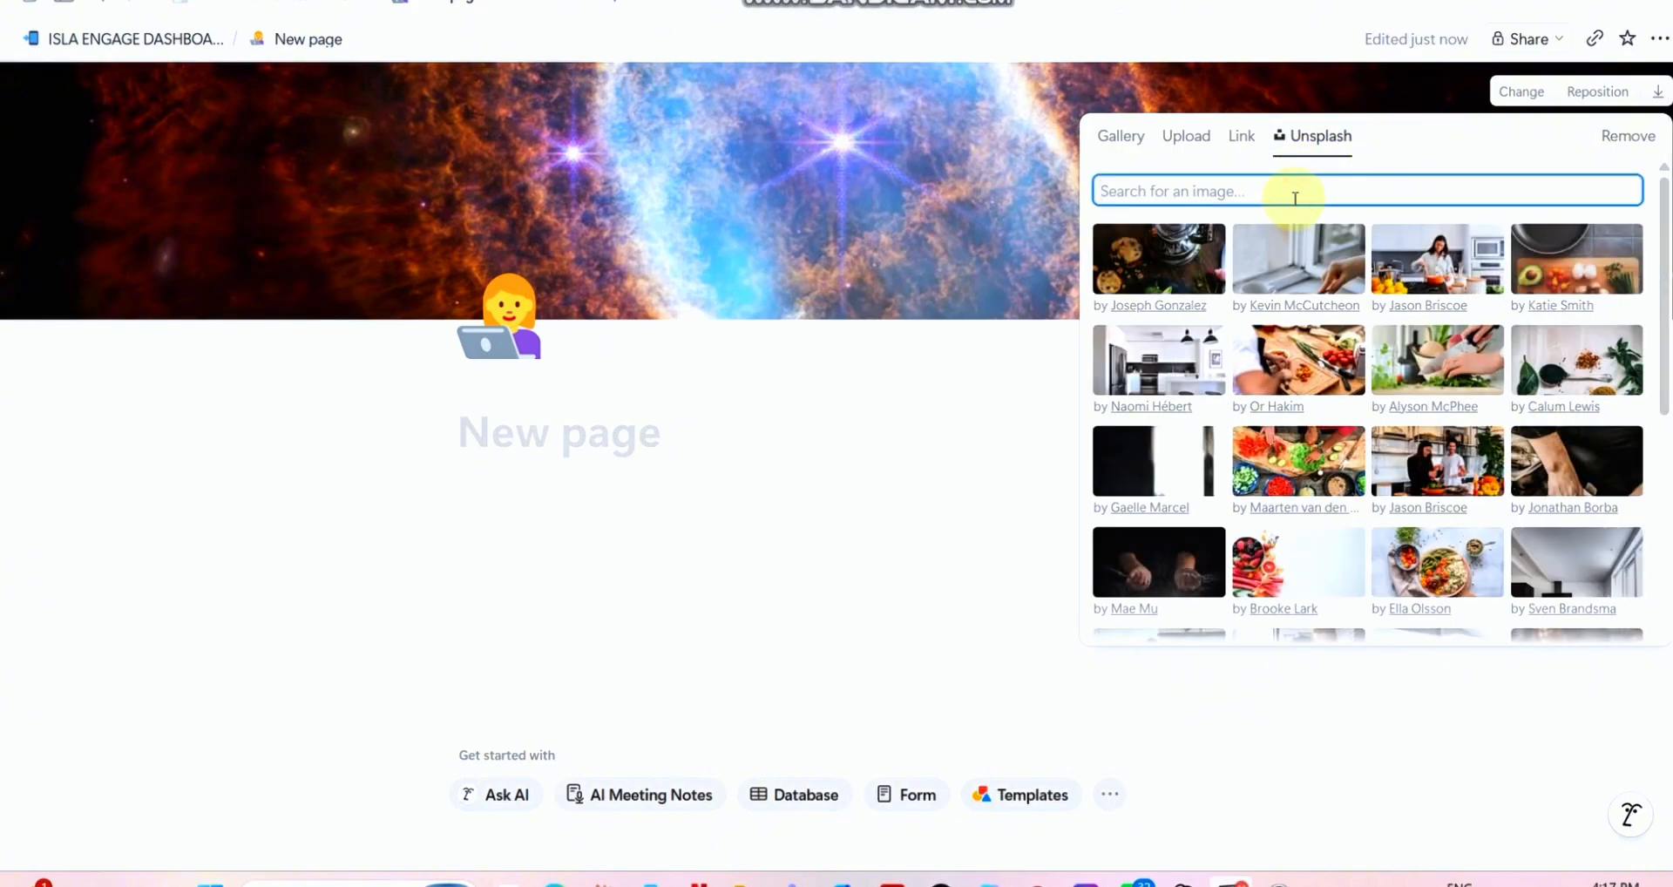
pyautogui.write('marke')
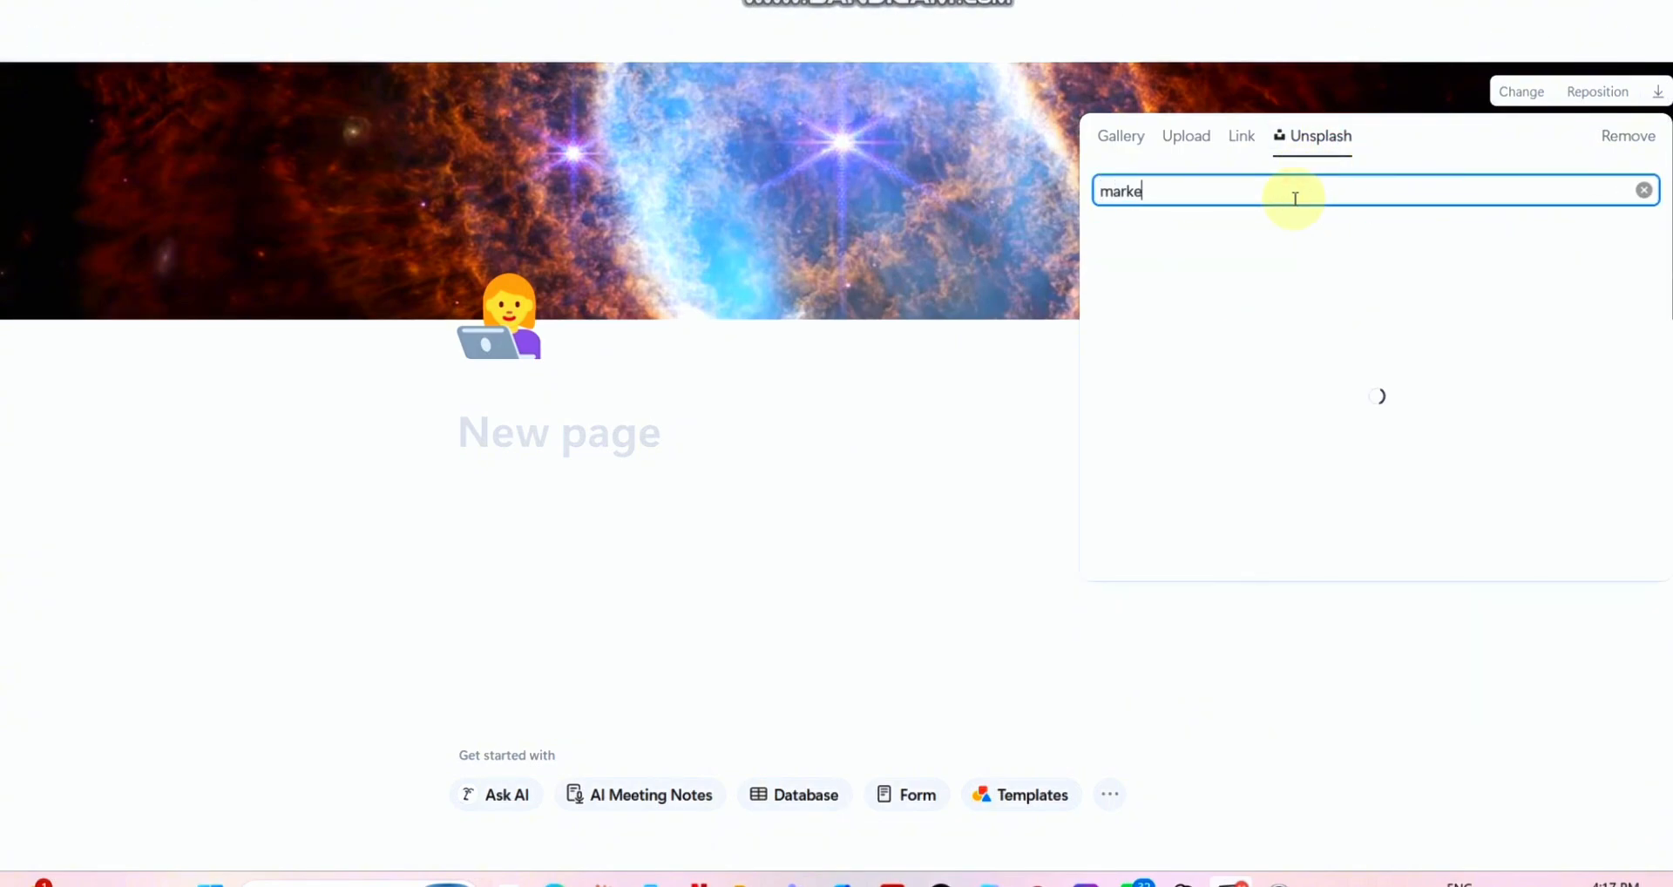
pyautogui.write('ting')
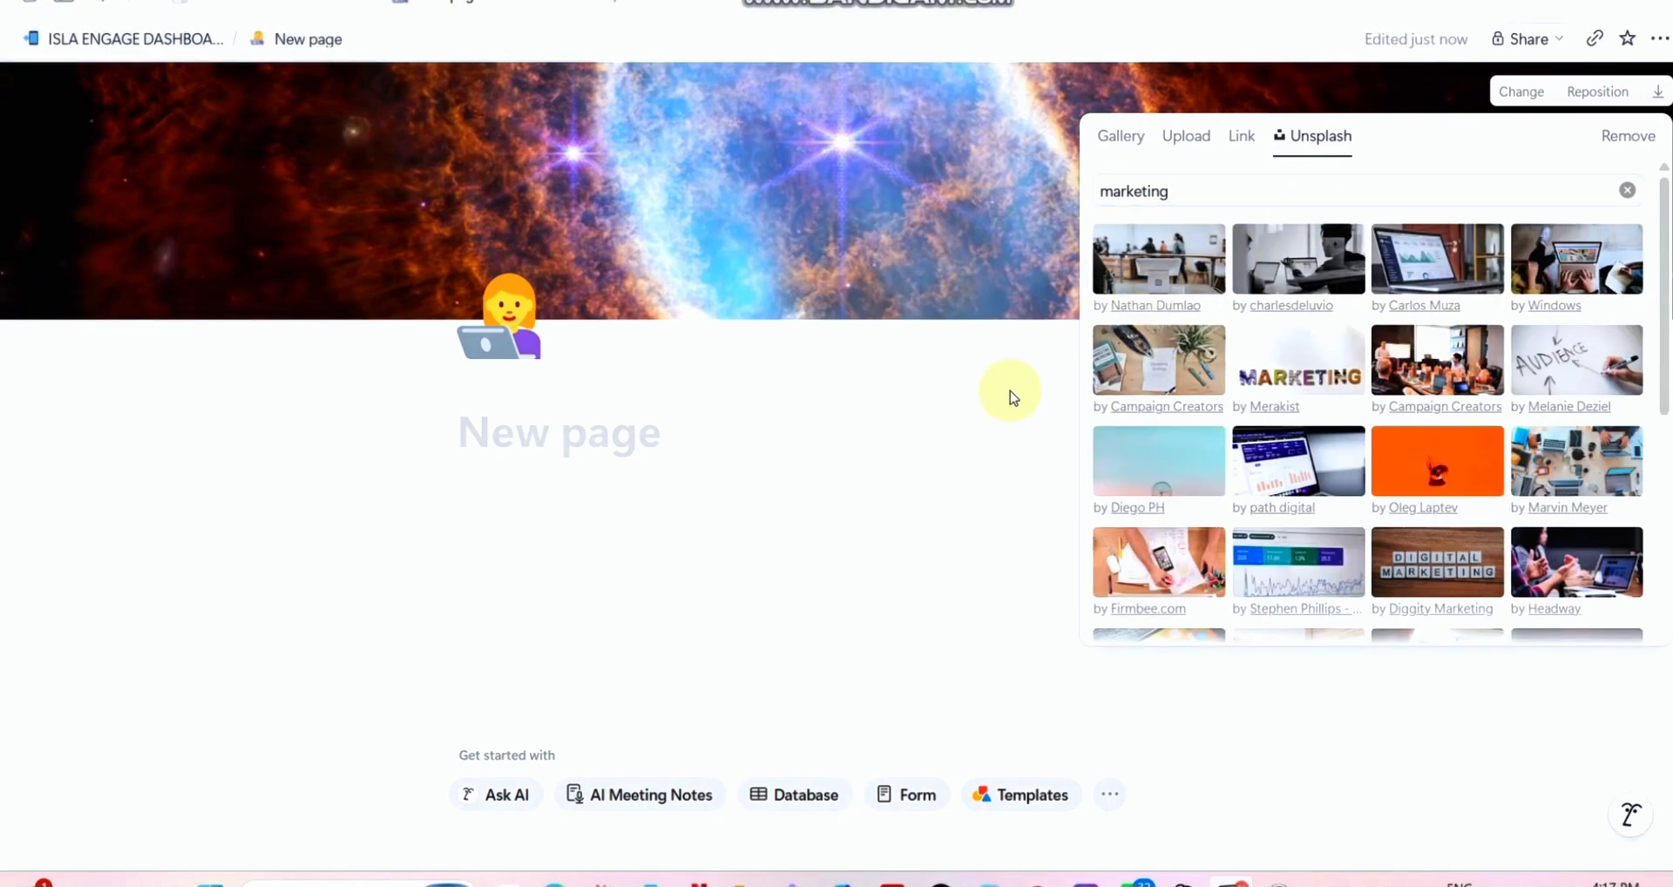
# Step: Title the new page POST DATA and start an empty line below the title
pyautogui.click(546, 444)
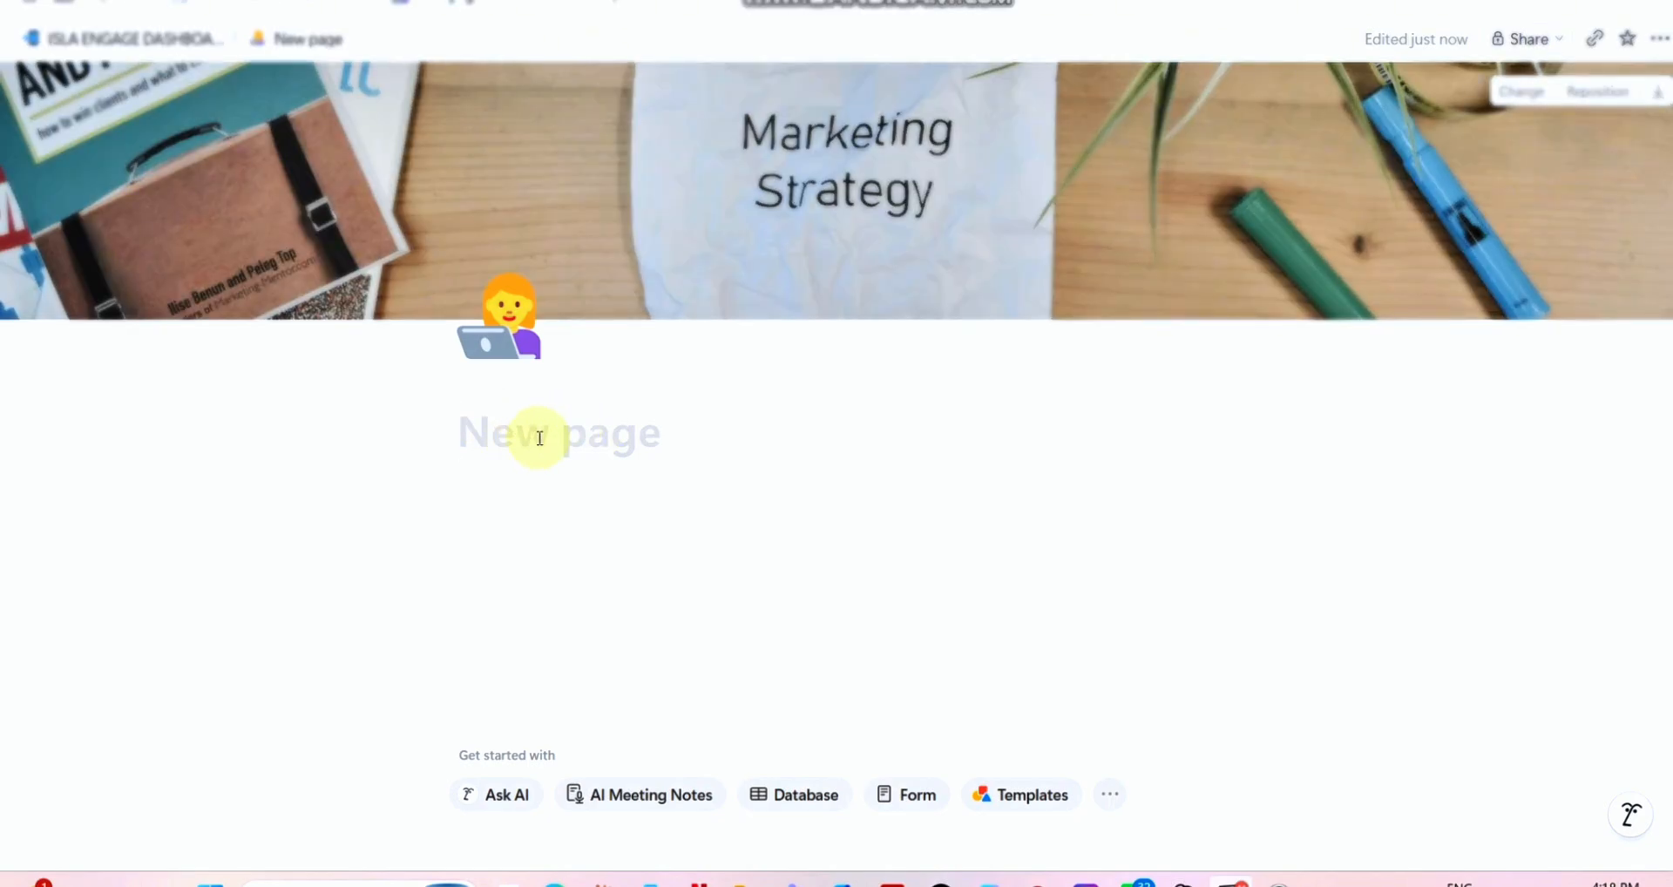
pyautogui.write('POST ')
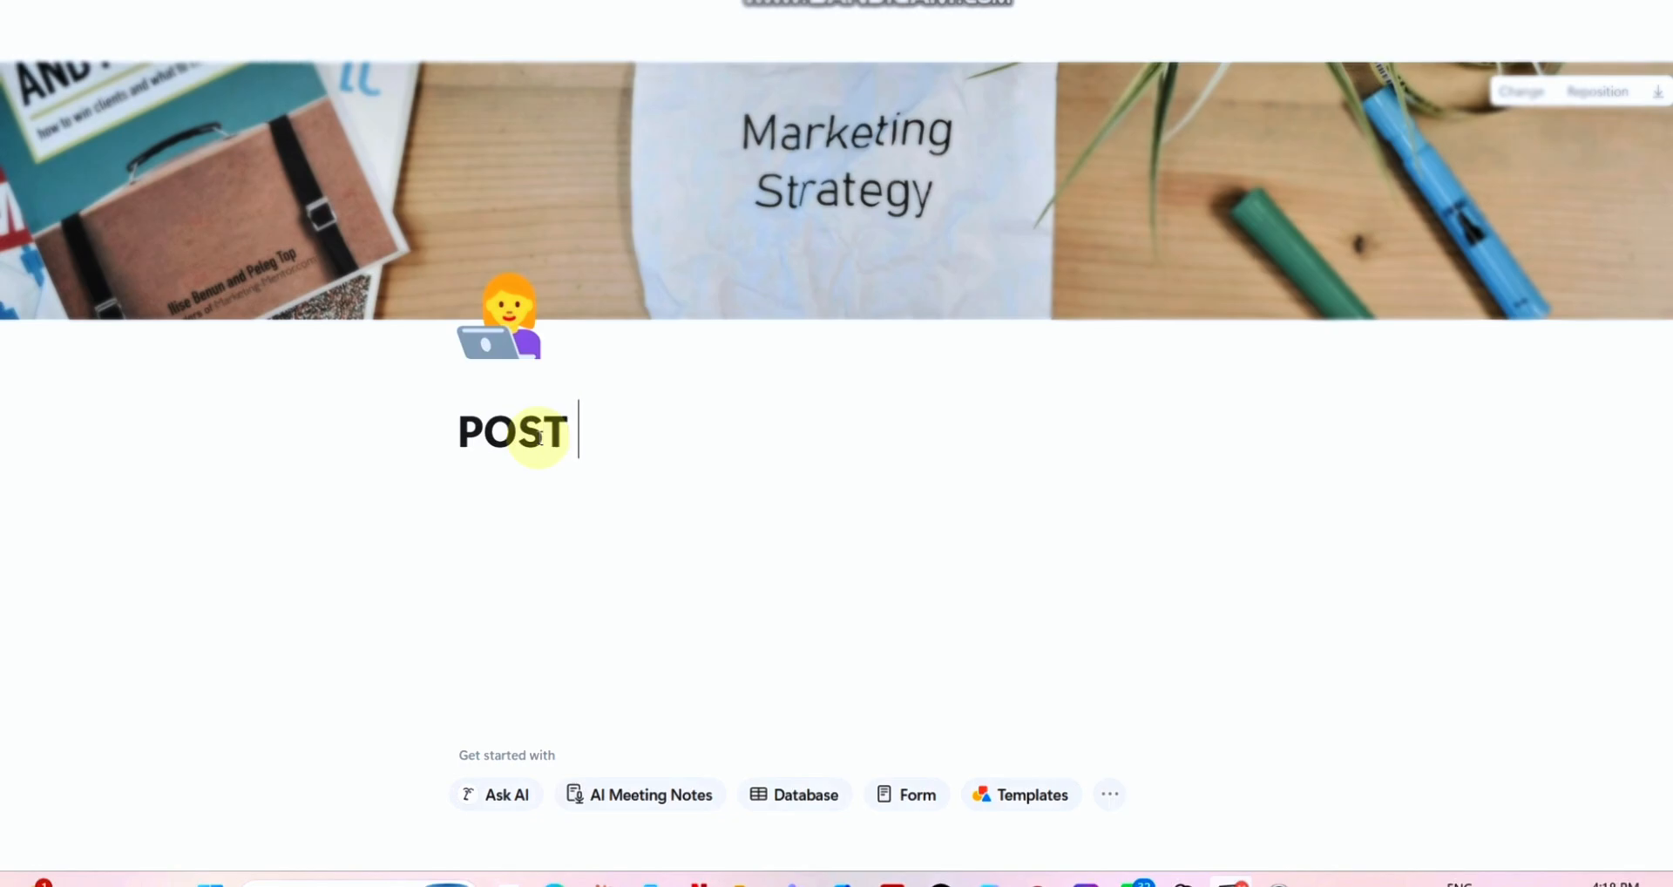
pyautogui.write('DATA')
pyautogui.press('Return')
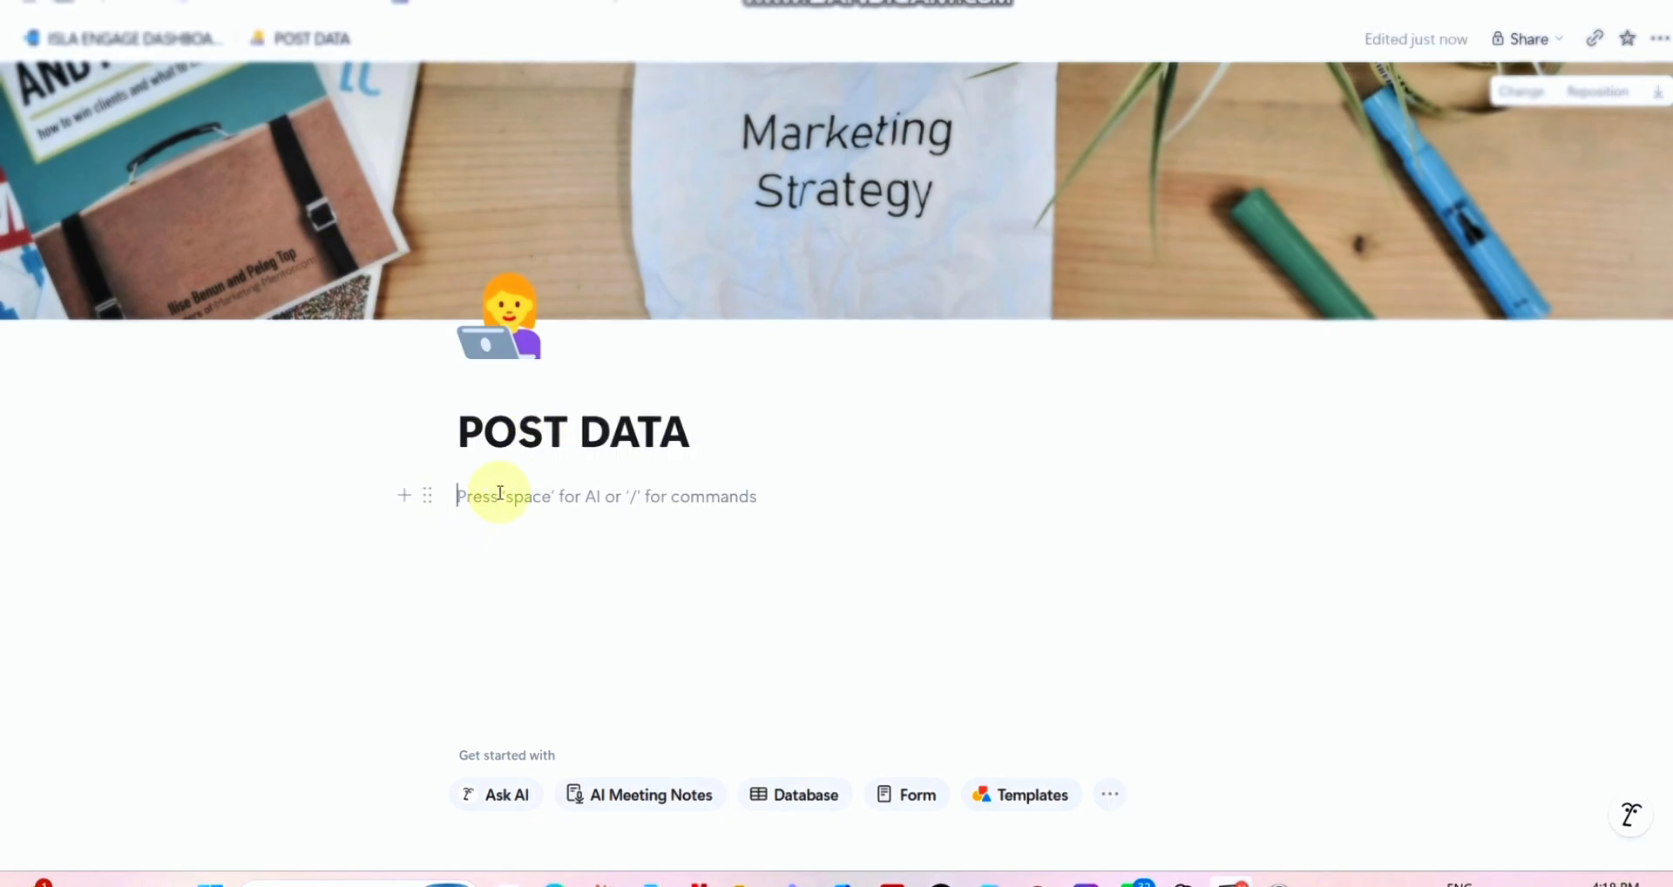
# Step: Insert a database table view on the POST DATA page, linked to the existing POST SCHEDULE data source
pyautogui.write('/')
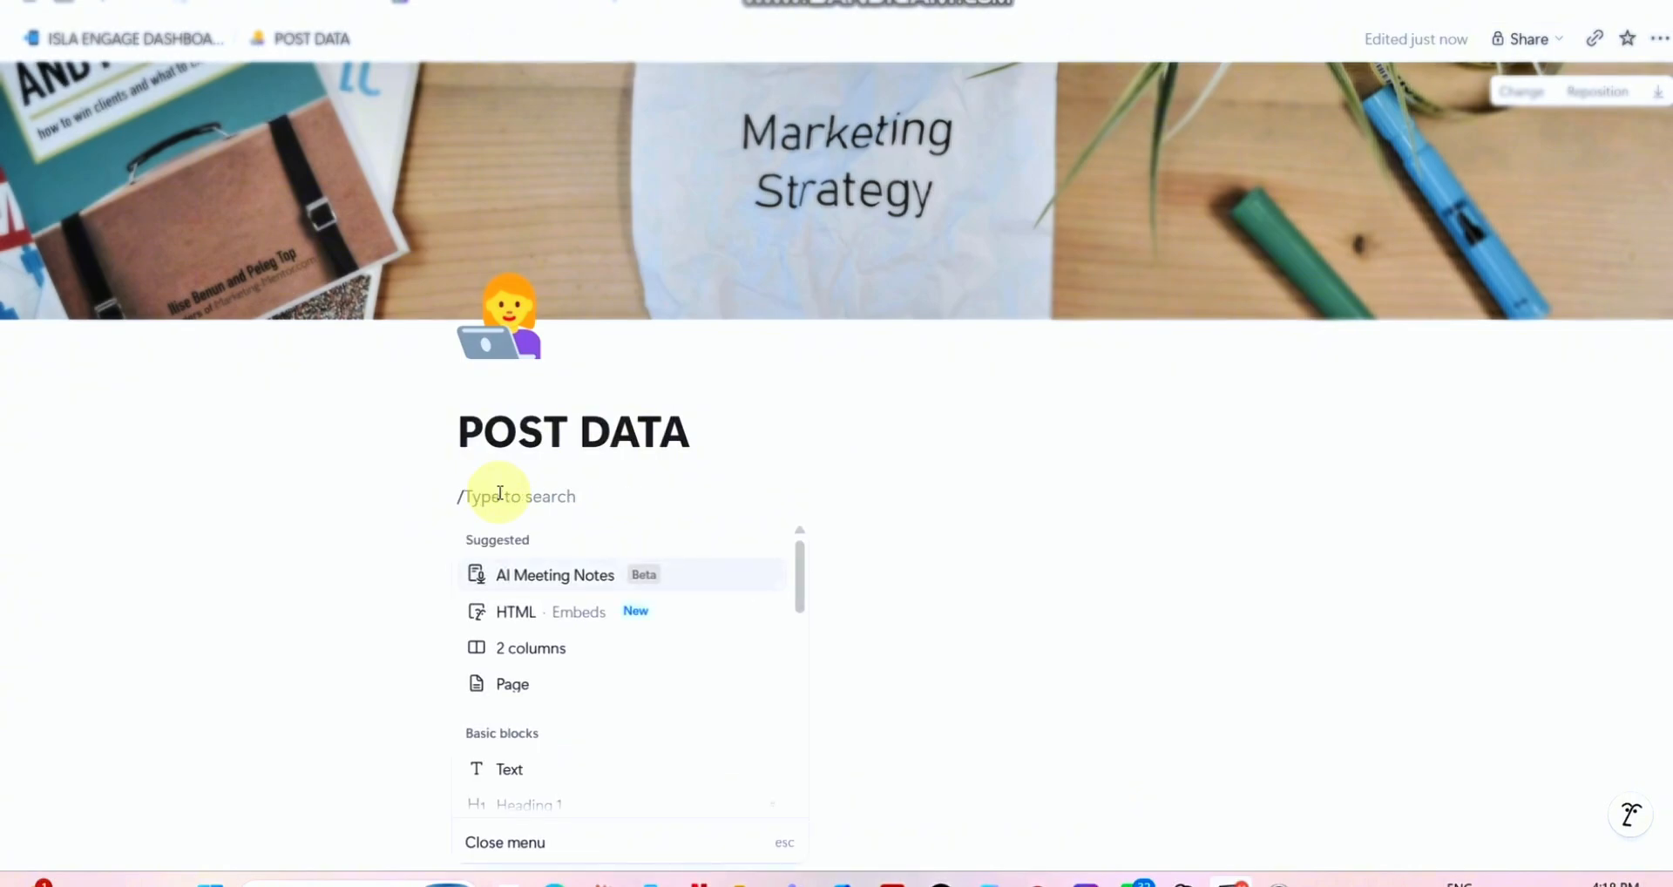
pyautogui.write('TAB')
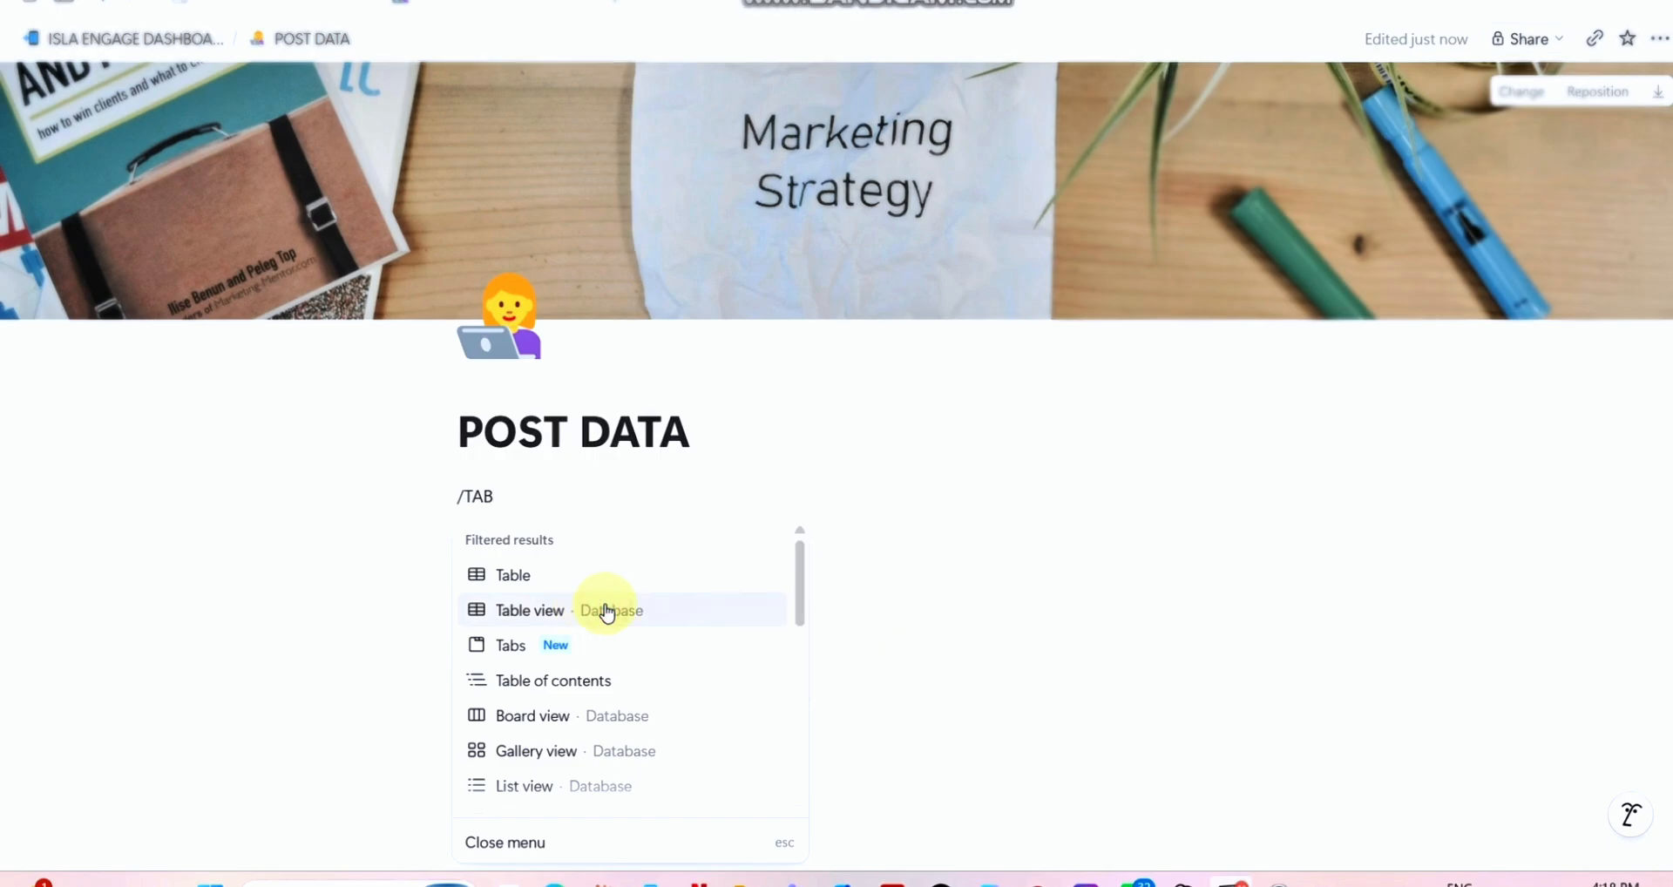
pyautogui.click(608, 611)
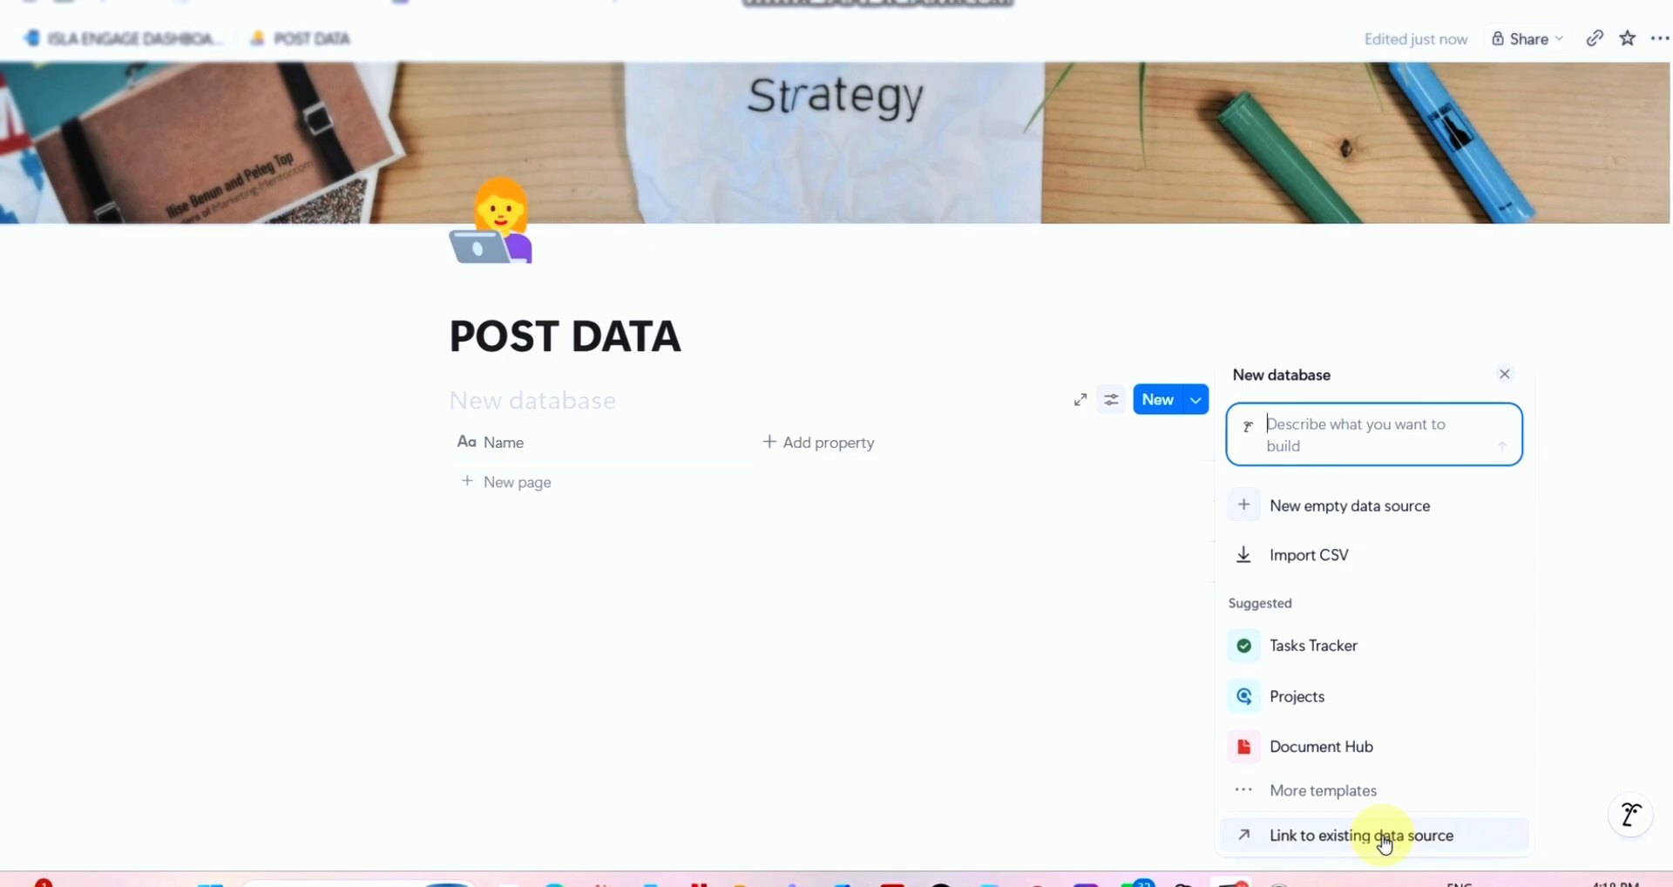
pyautogui.click(1384, 842)
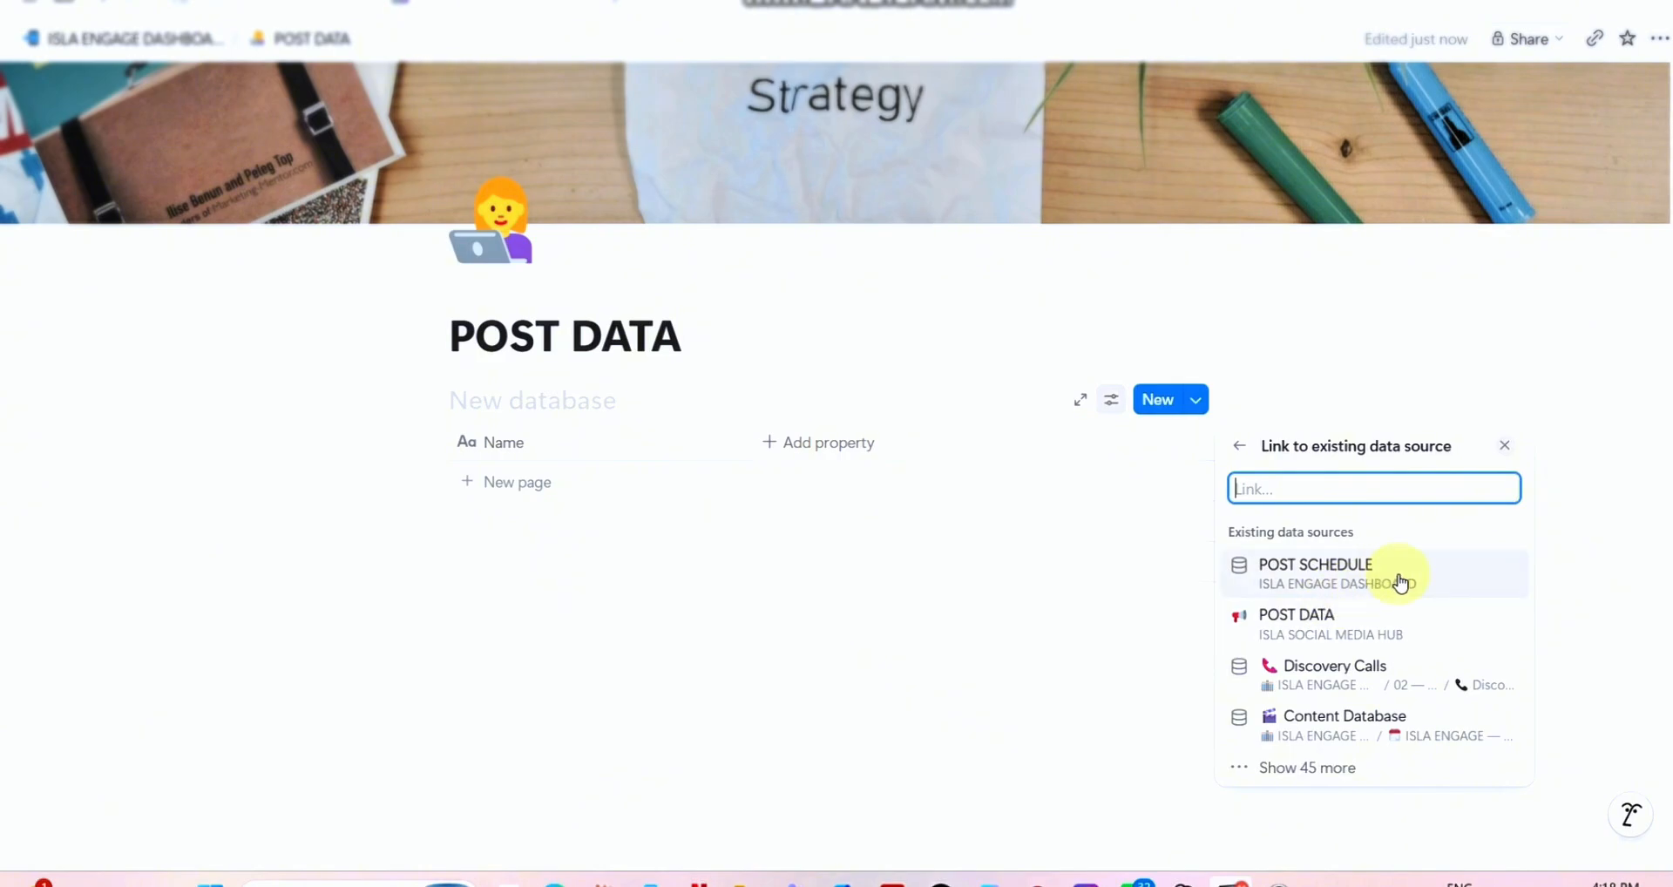
pyautogui.click(1371, 568)
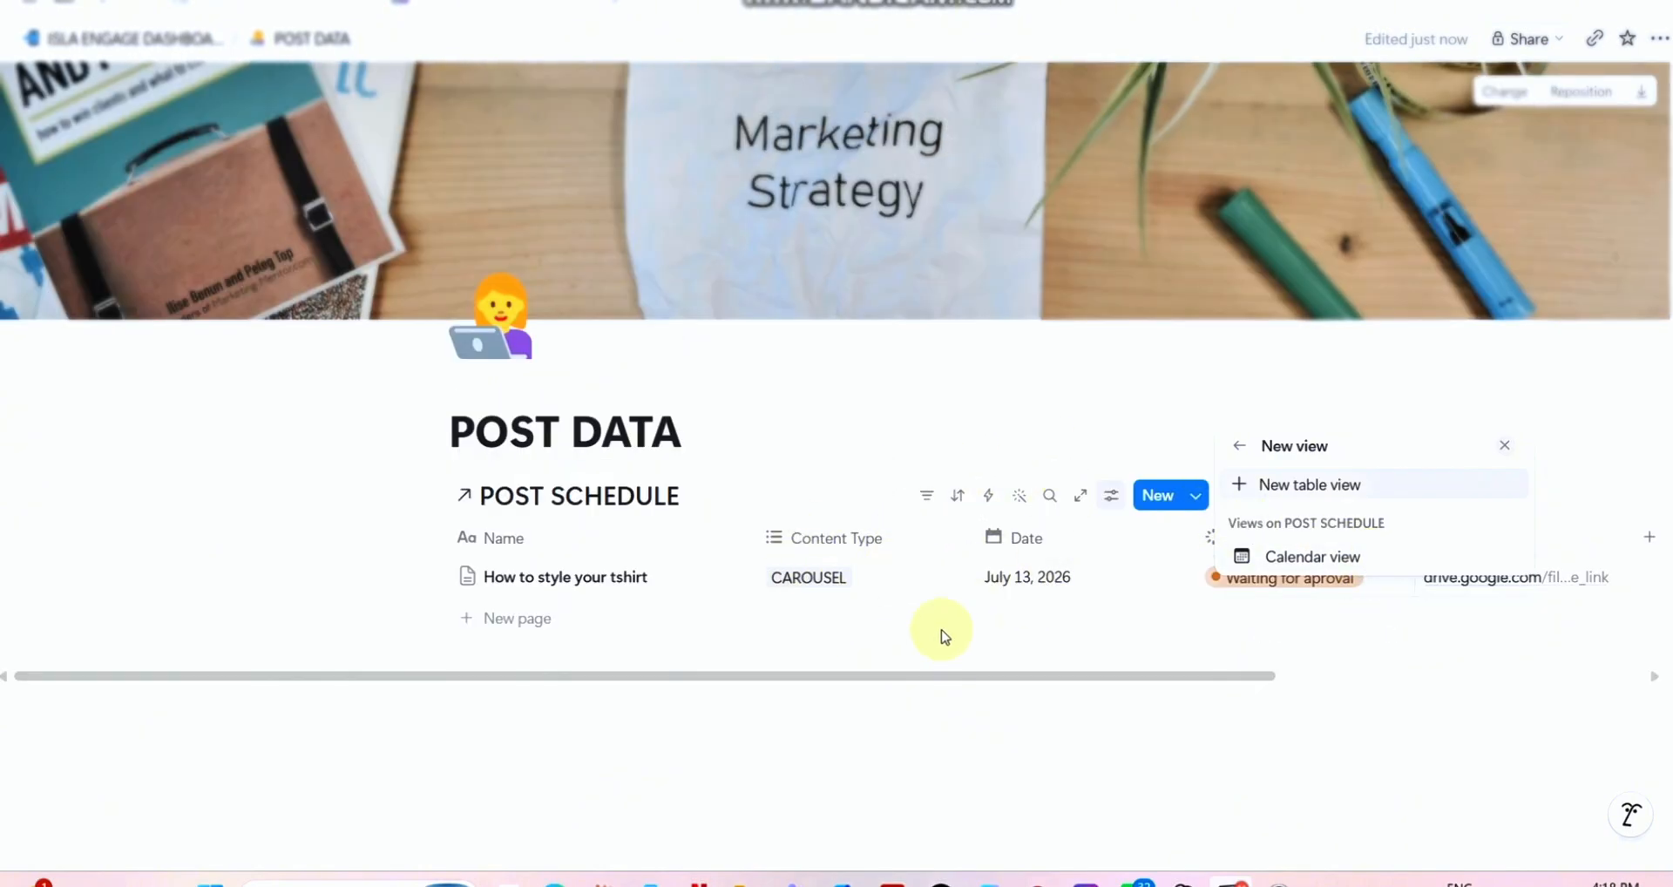
pyautogui.click(901, 412)
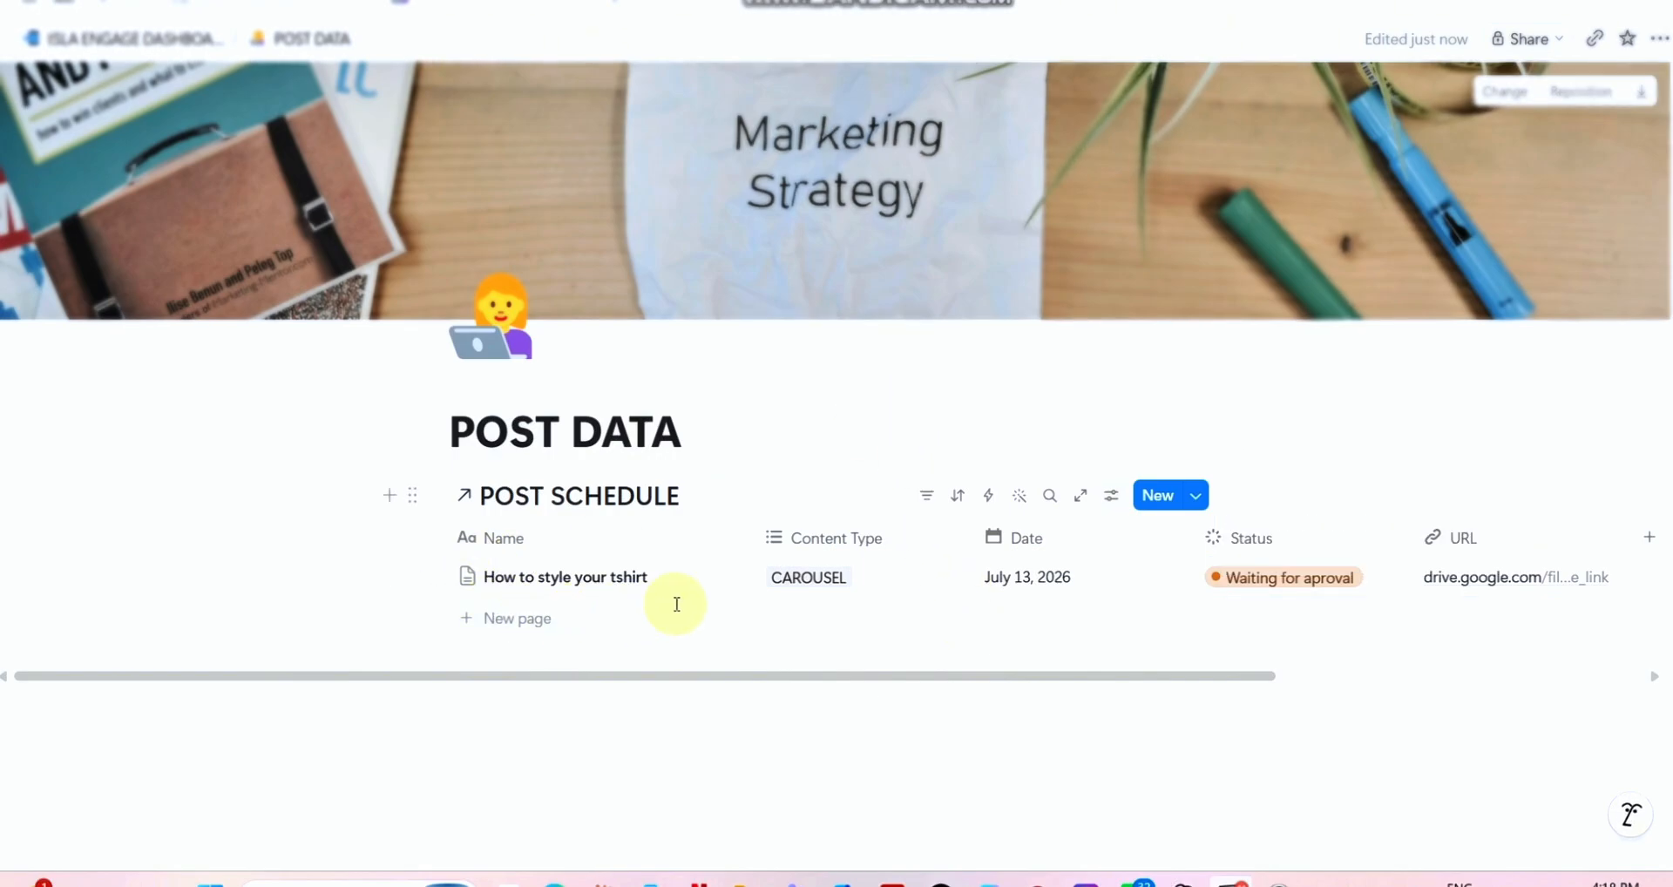
# Step: Add an entry named "A day in my life" to the linked POST SCHEDULE table and set its Content Type to REEL
pyautogui.hscroll(5, 671, 604)
pyautogui.hscroll(-5, 677, 604)
pyautogui.hscroll(5, 592, 588)
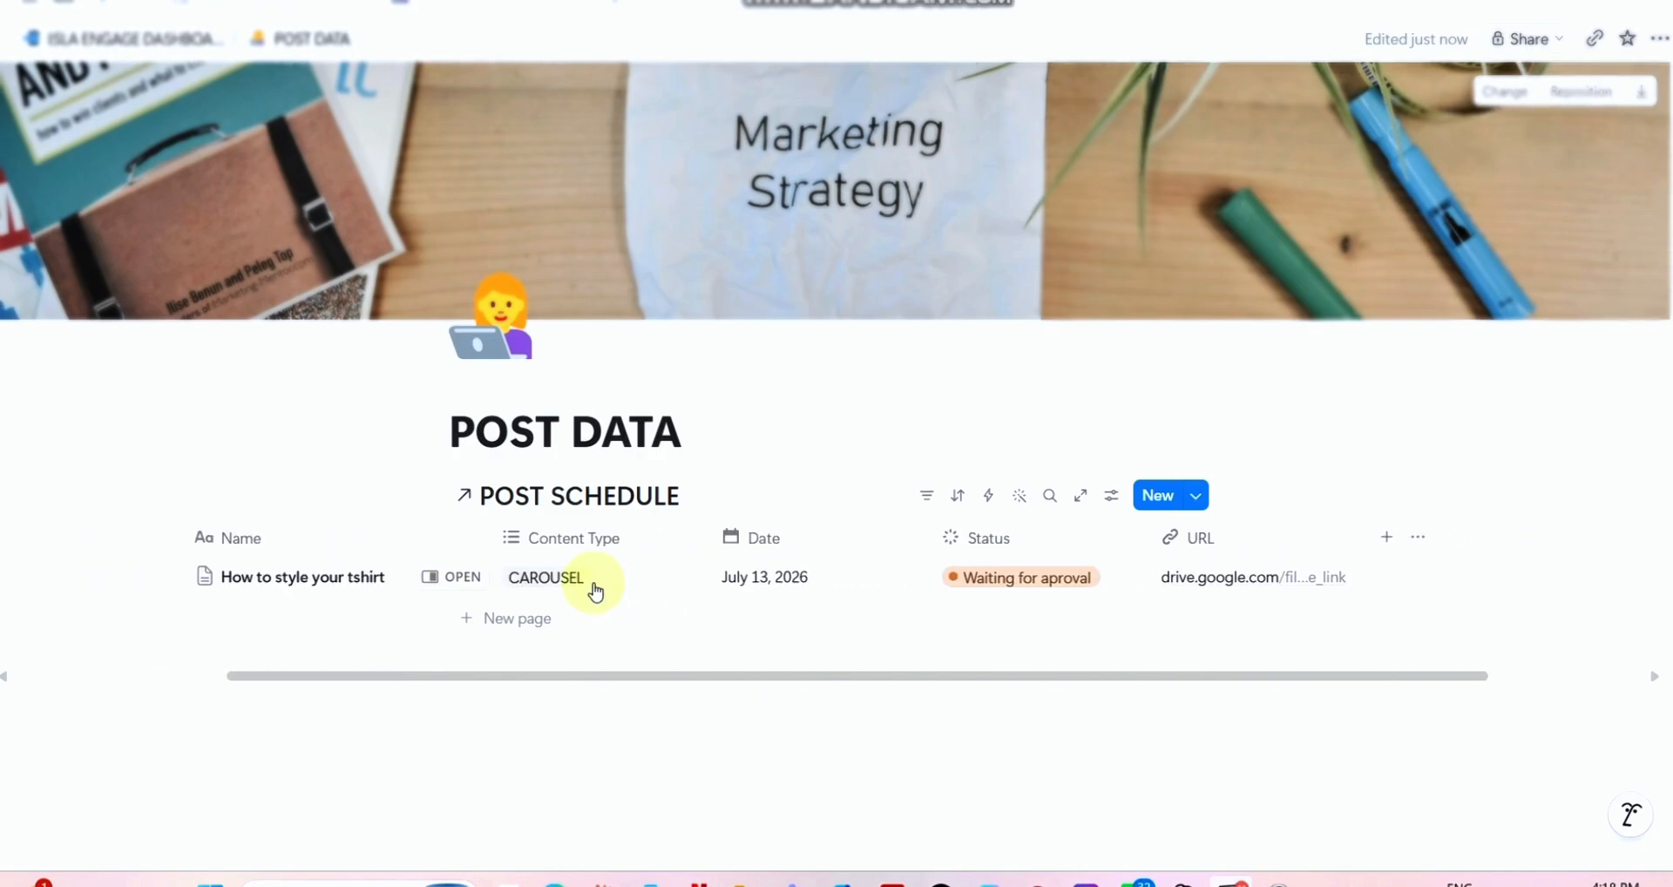
pyautogui.hscroll(1, 596, 592)
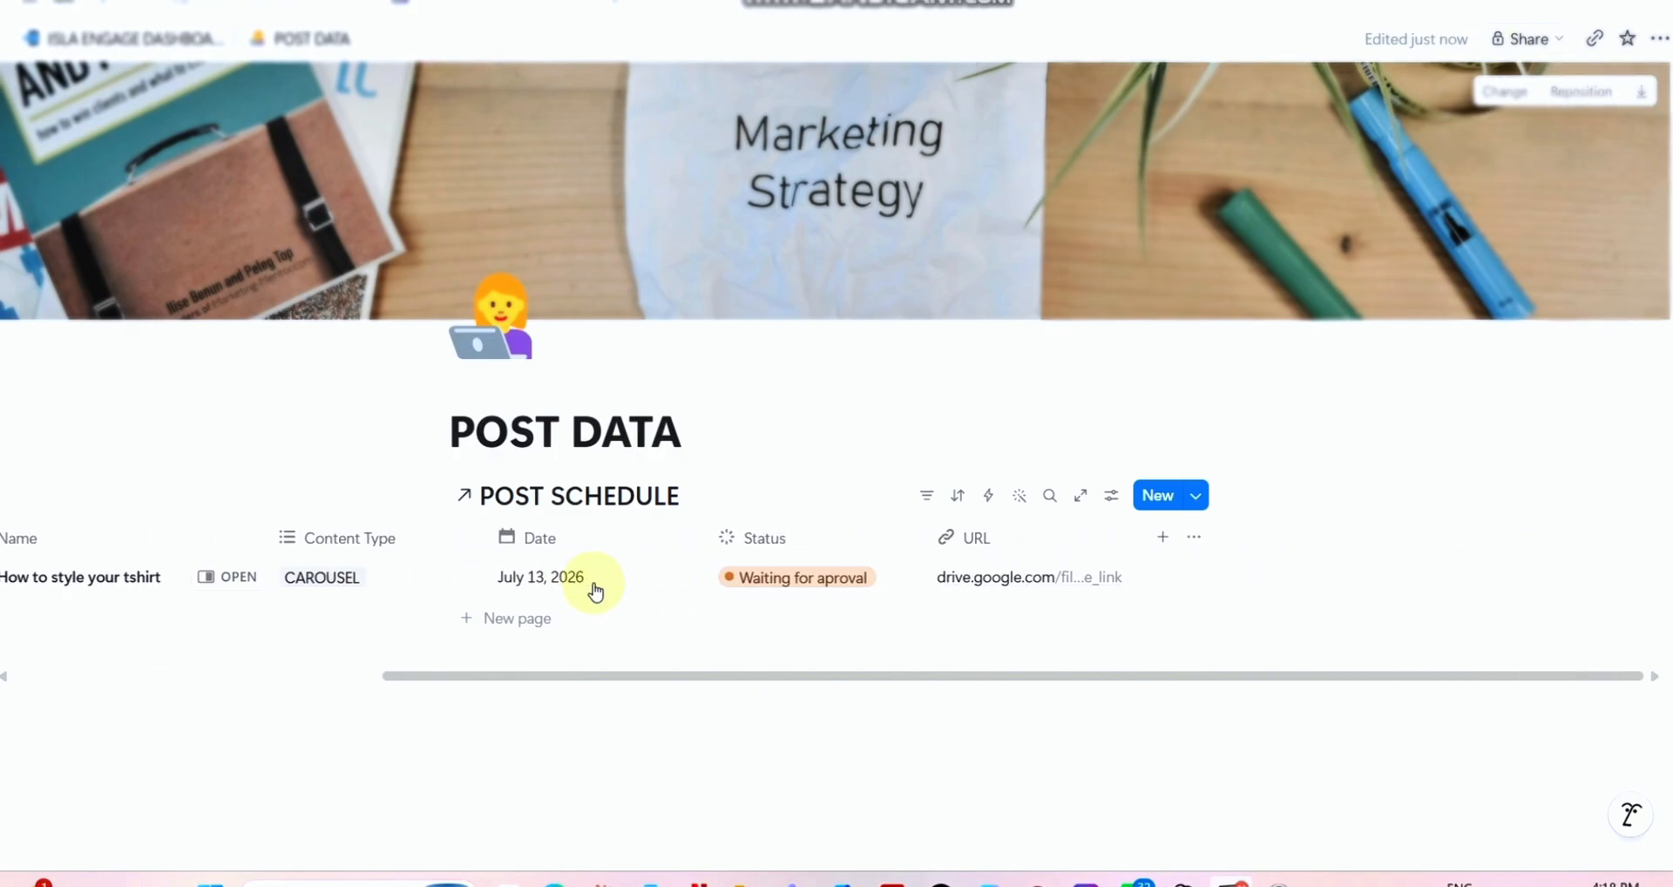
pyautogui.hscroll(-6, 758, 602)
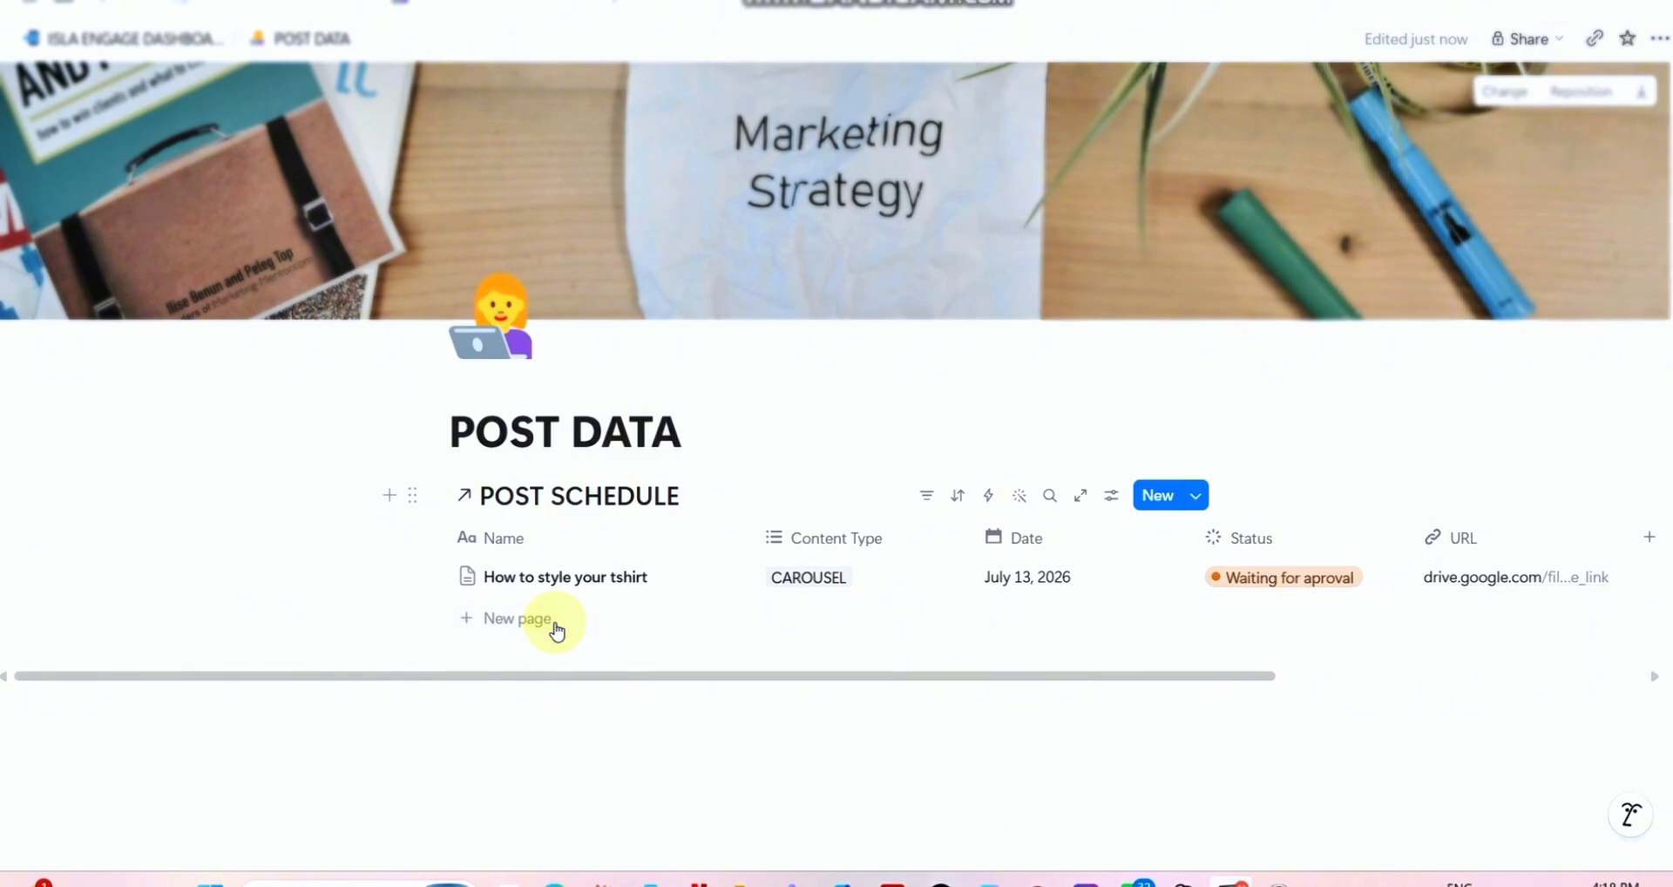
pyautogui.click(526, 620)
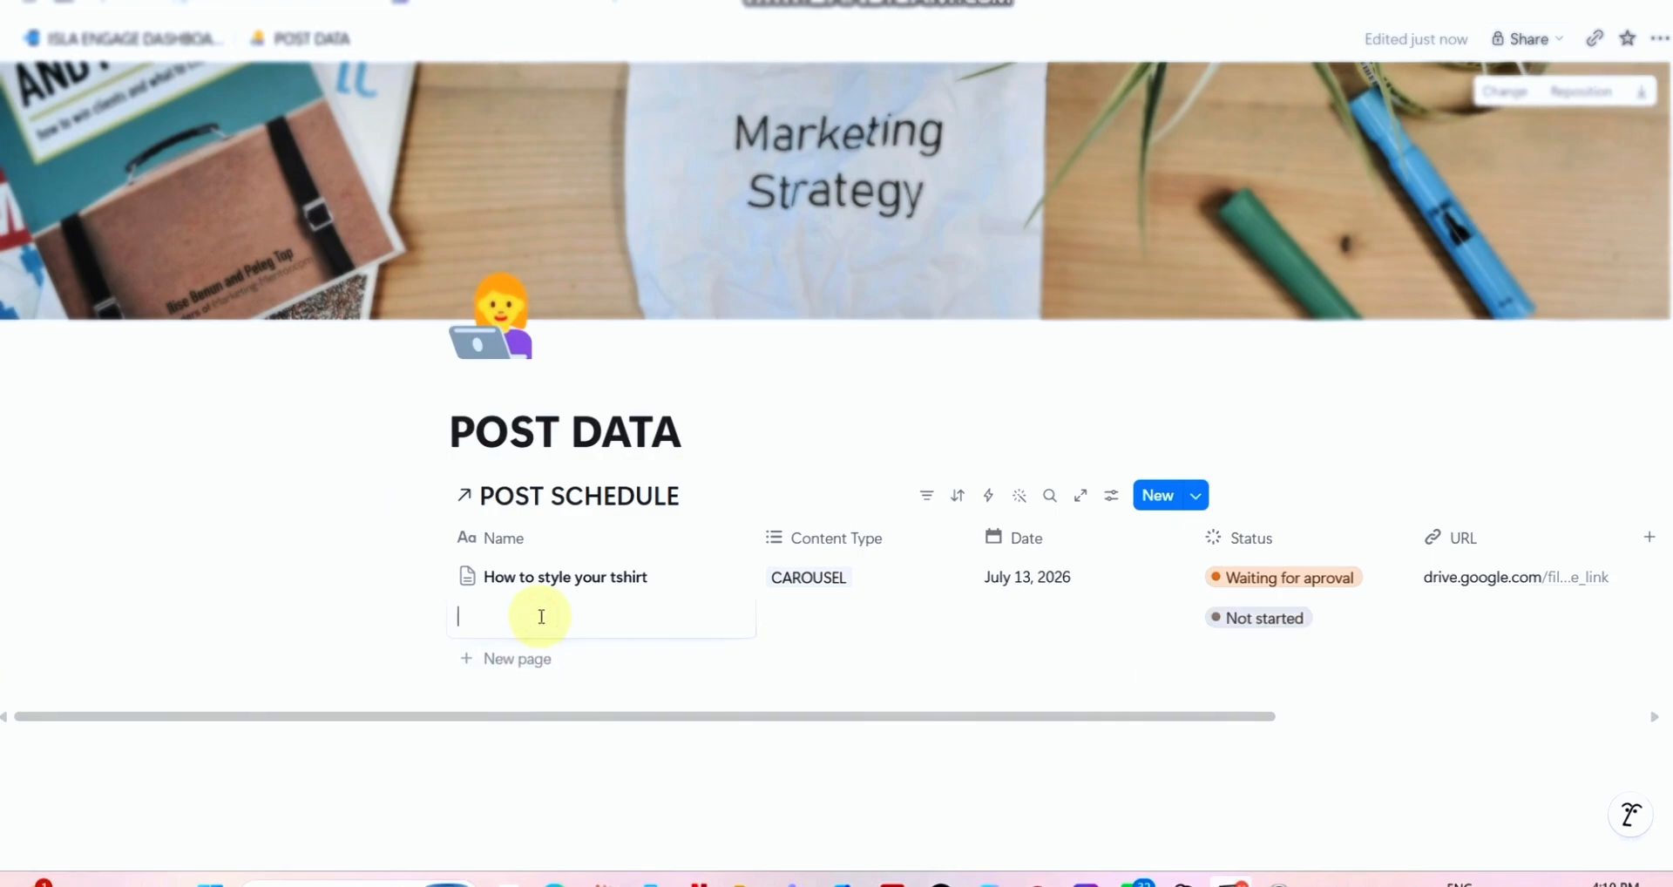
pyautogui.write('A ')
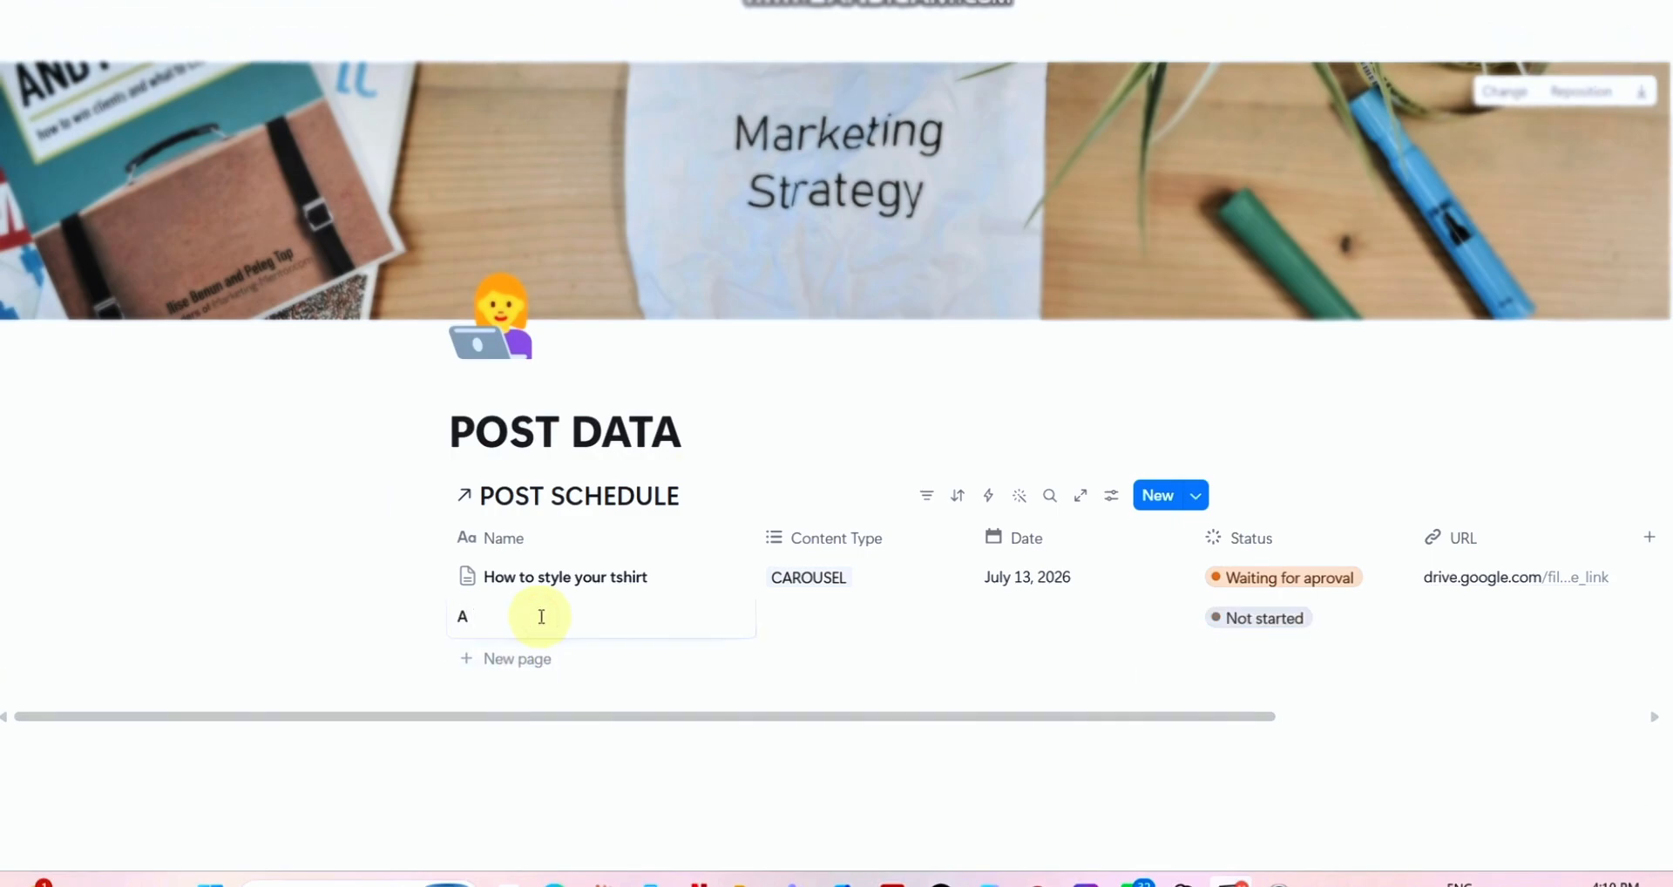
pyautogui.write('day in my life')
pyautogui.click(861, 620)
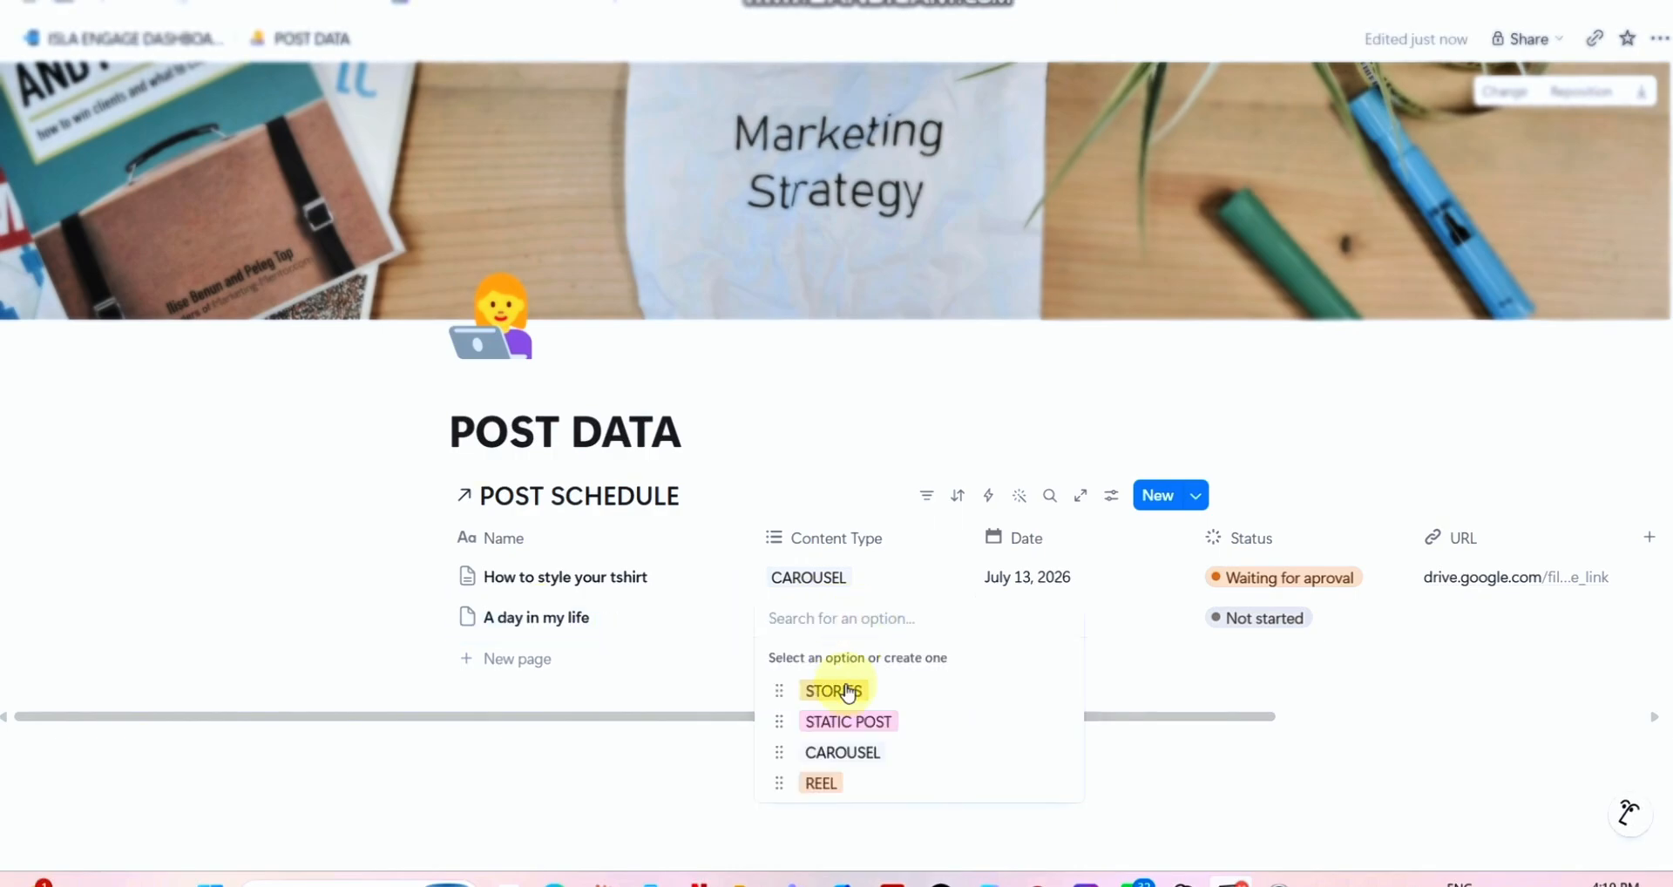
pyautogui.click(854, 786)
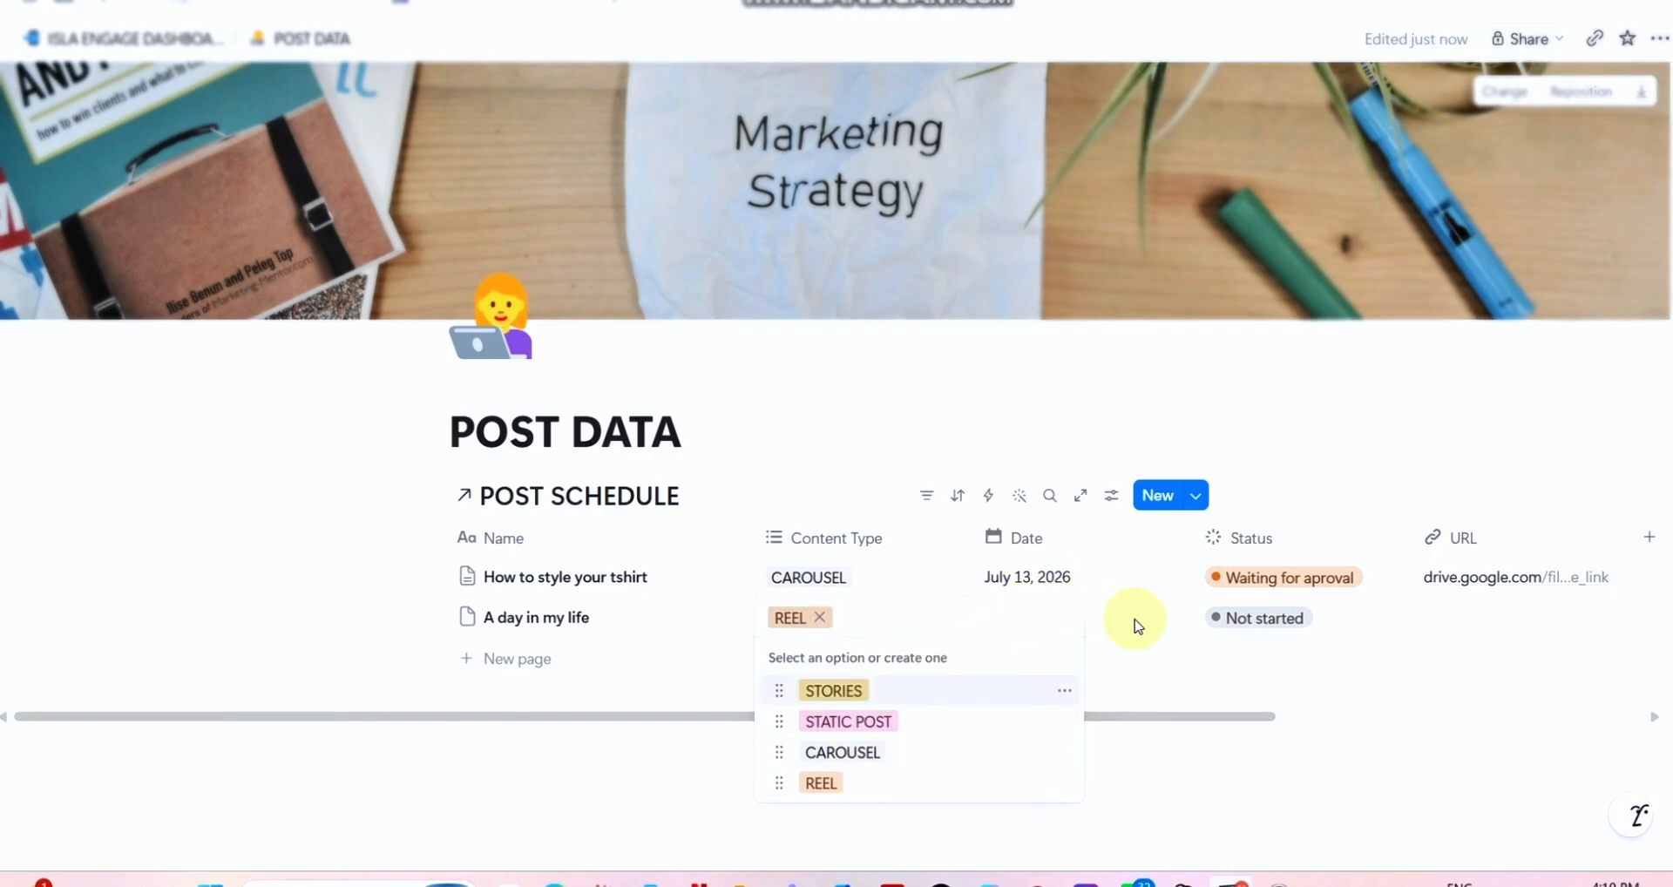
# Step: Set the Date of "A day in my life" to July 15, 2026, 9:00 AM, with a reminder 5 minutes before
pyautogui.click(1100, 616)
pyautogui.click(1100, 619)
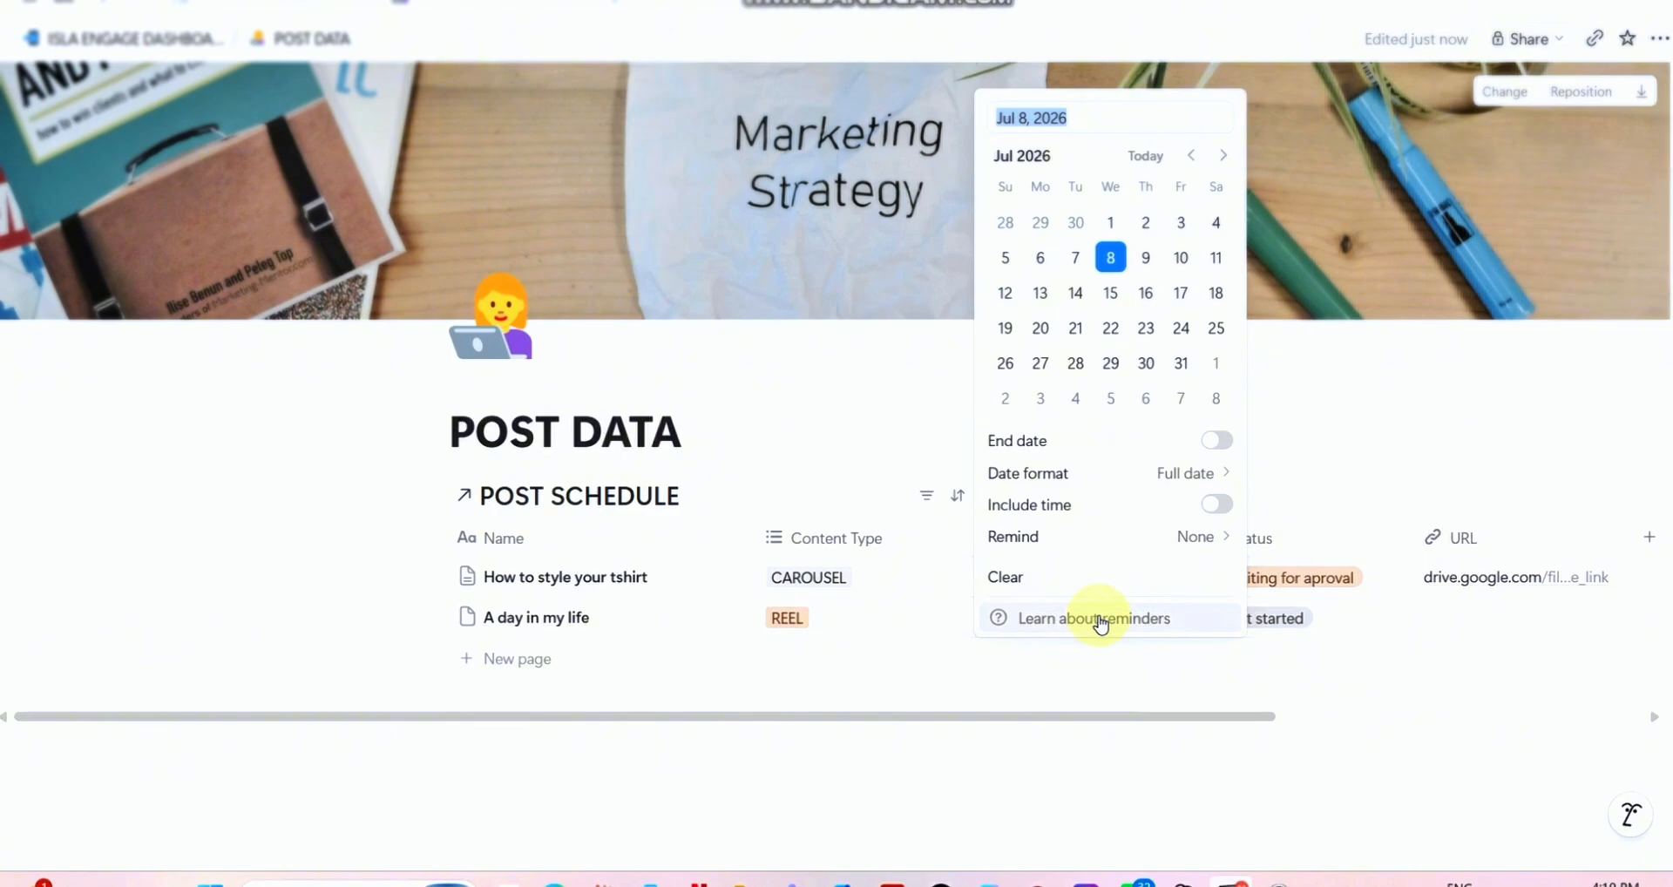
pyautogui.click(1119, 298)
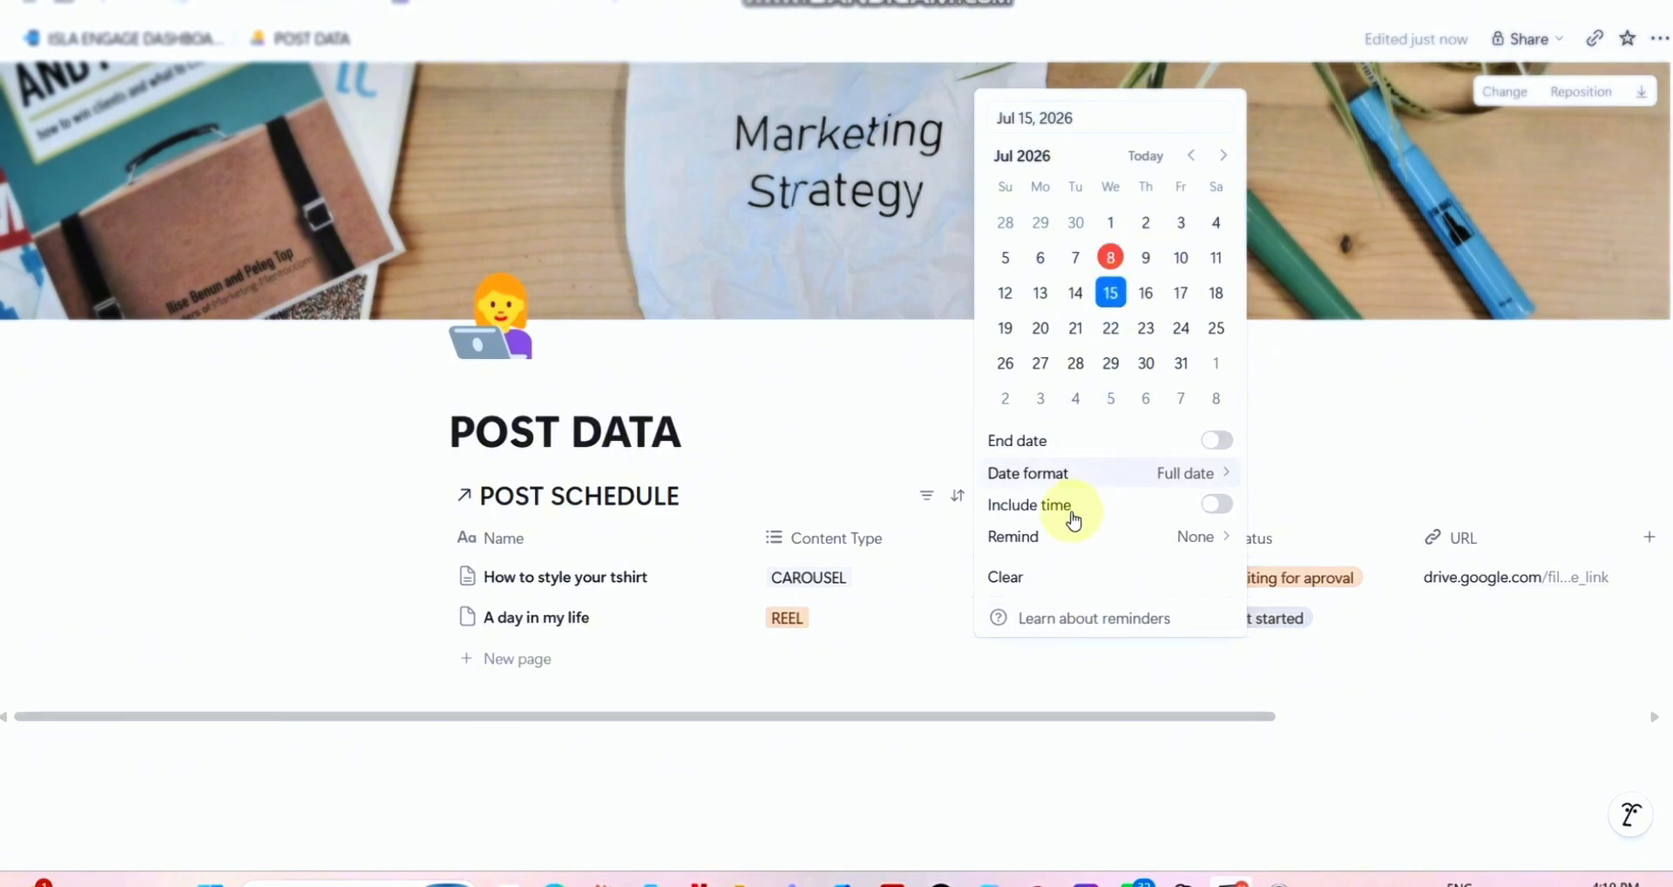
pyautogui.click(1217, 504)
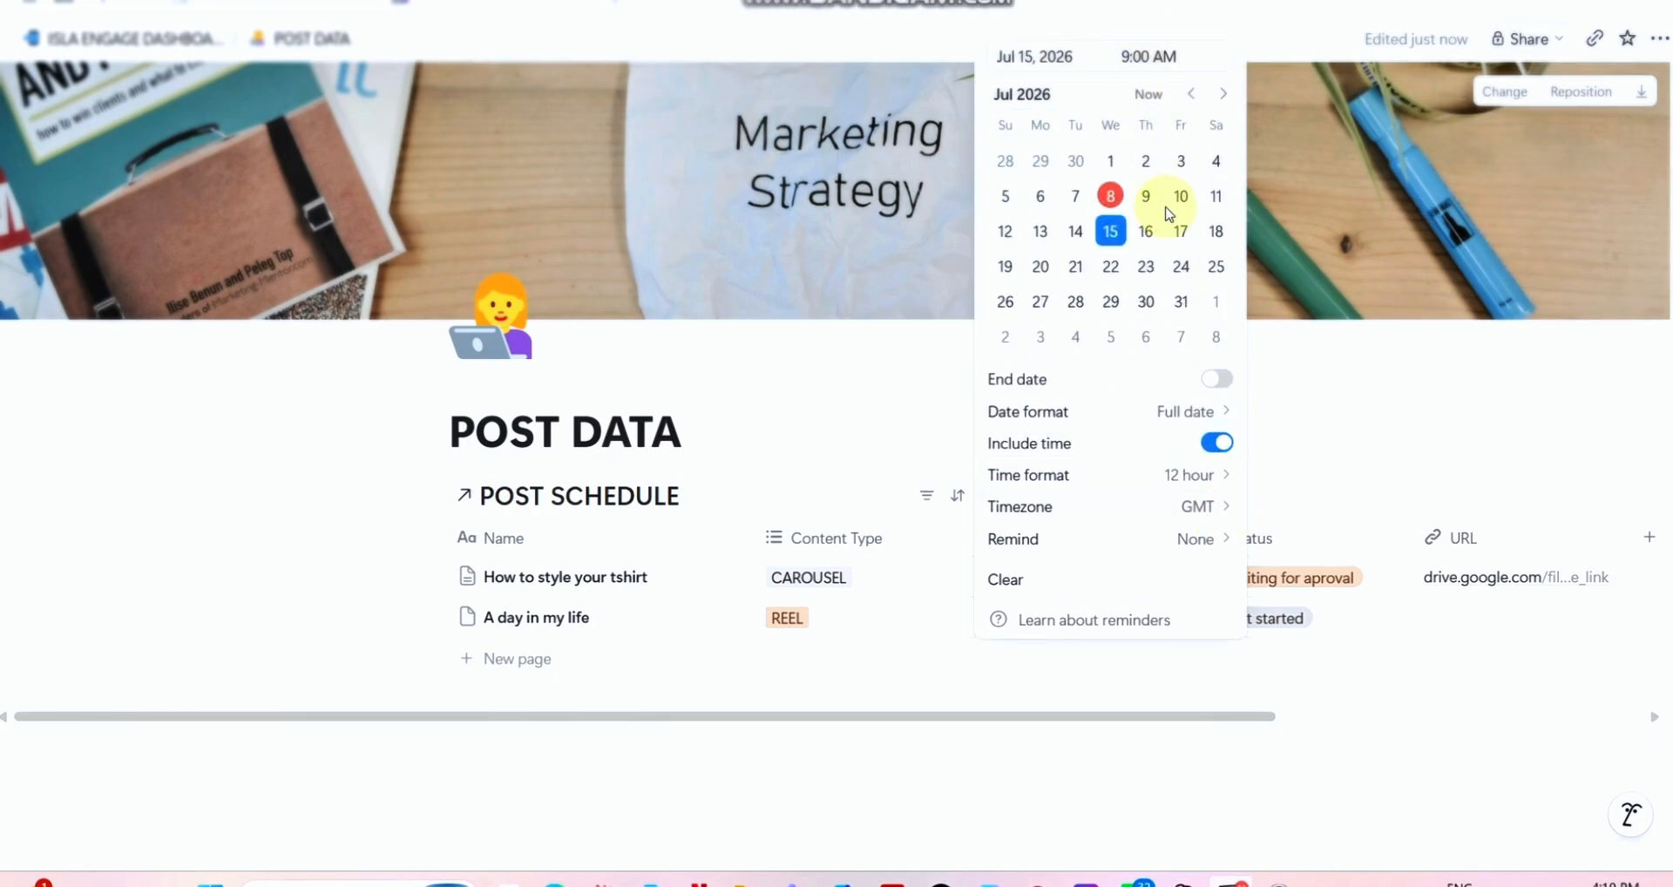
pyautogui.click(1194, 540)
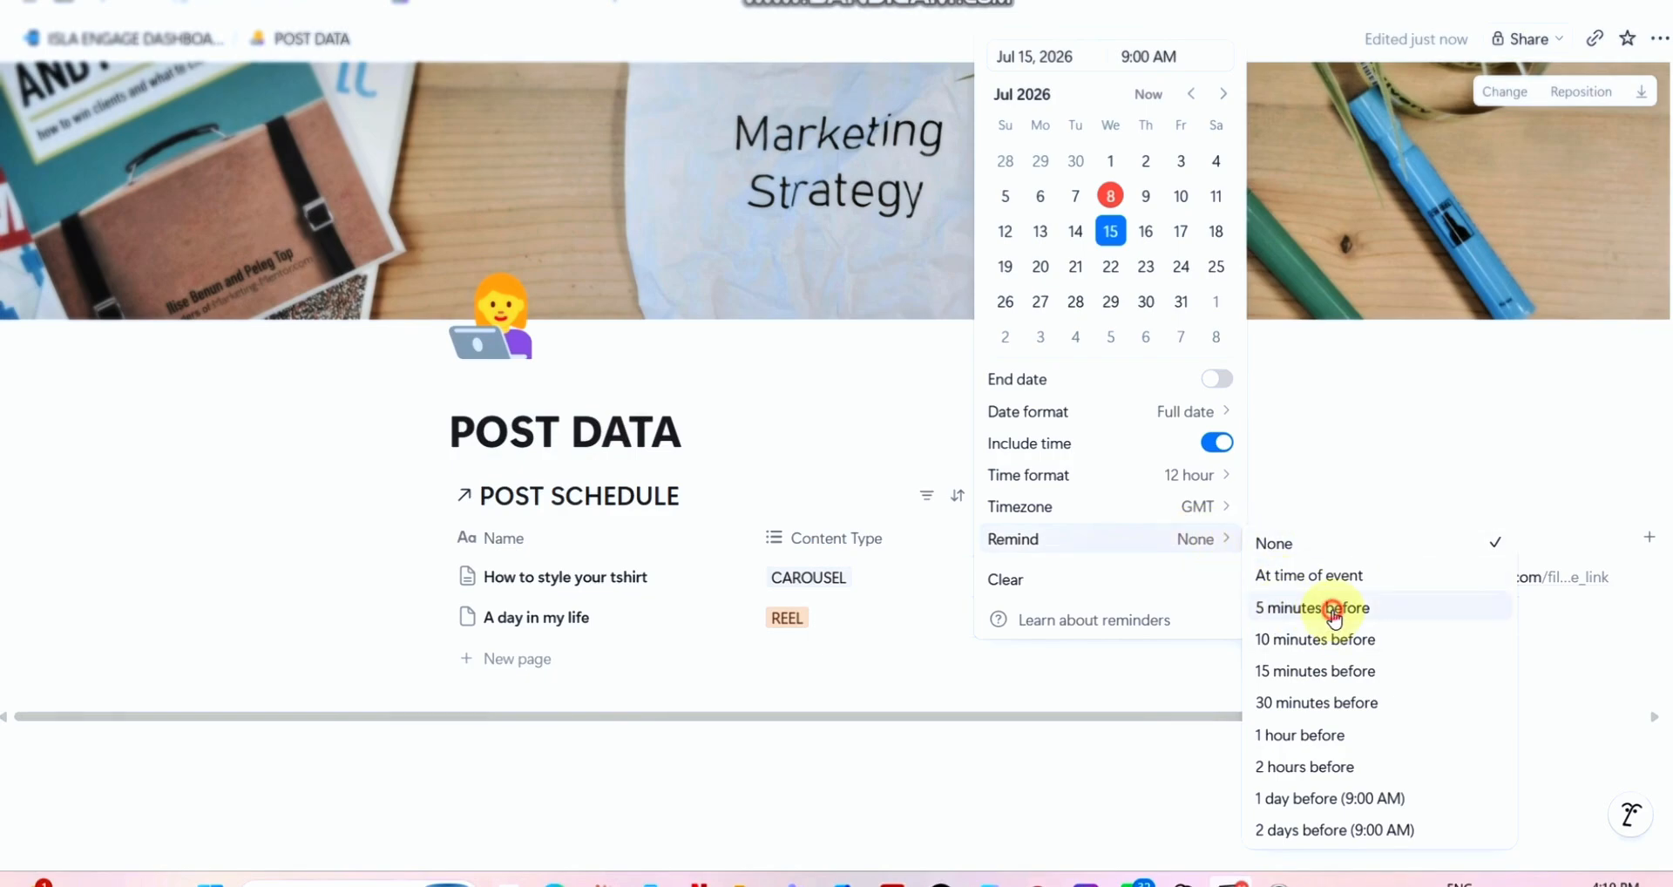
pyautogui.click(1335, 610)
pyautogui.click(1175, 675)
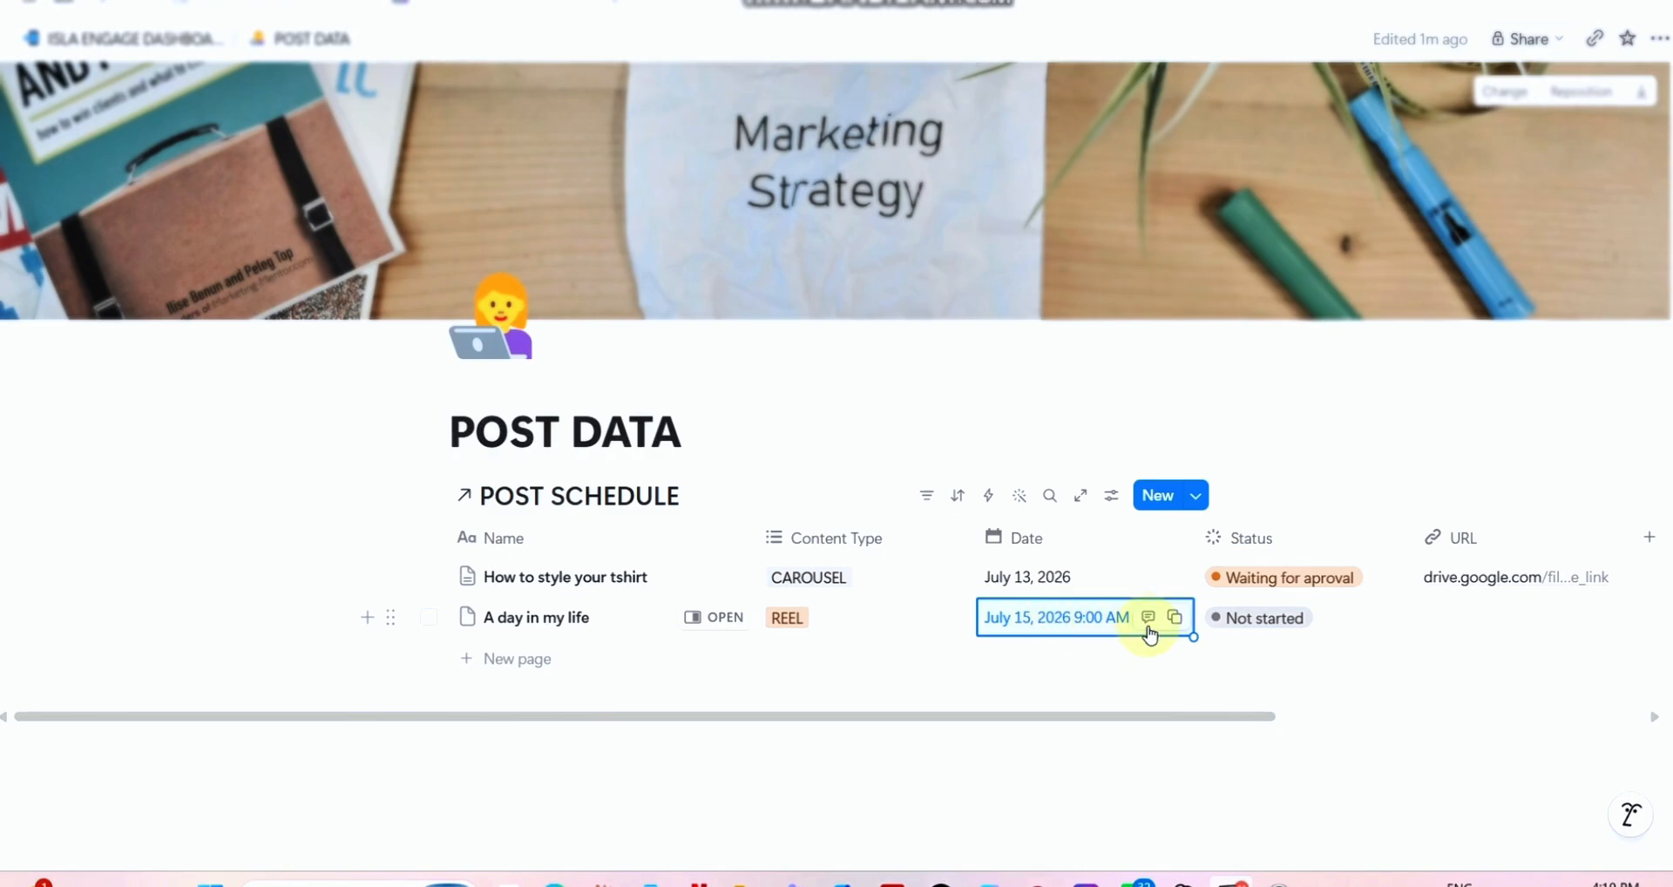
# Step: Look through the Status options and the URL field of the "A day in my life" entry without changing them
pyautogui.hscroll(3, 1306, 643)
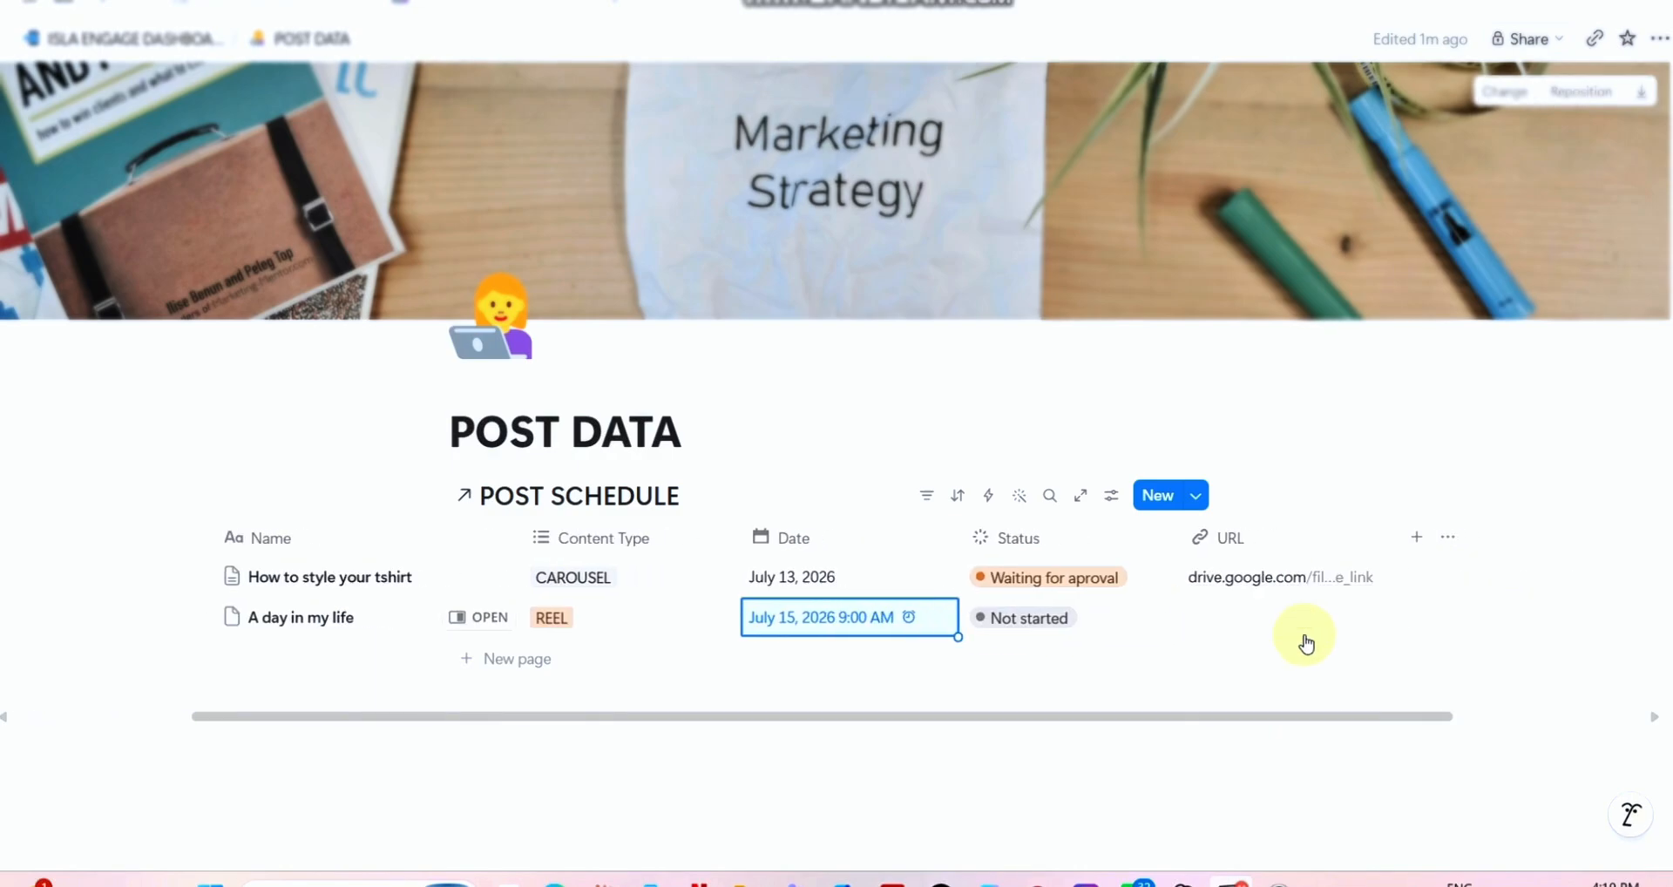
pyautogui.click(1048, 619)
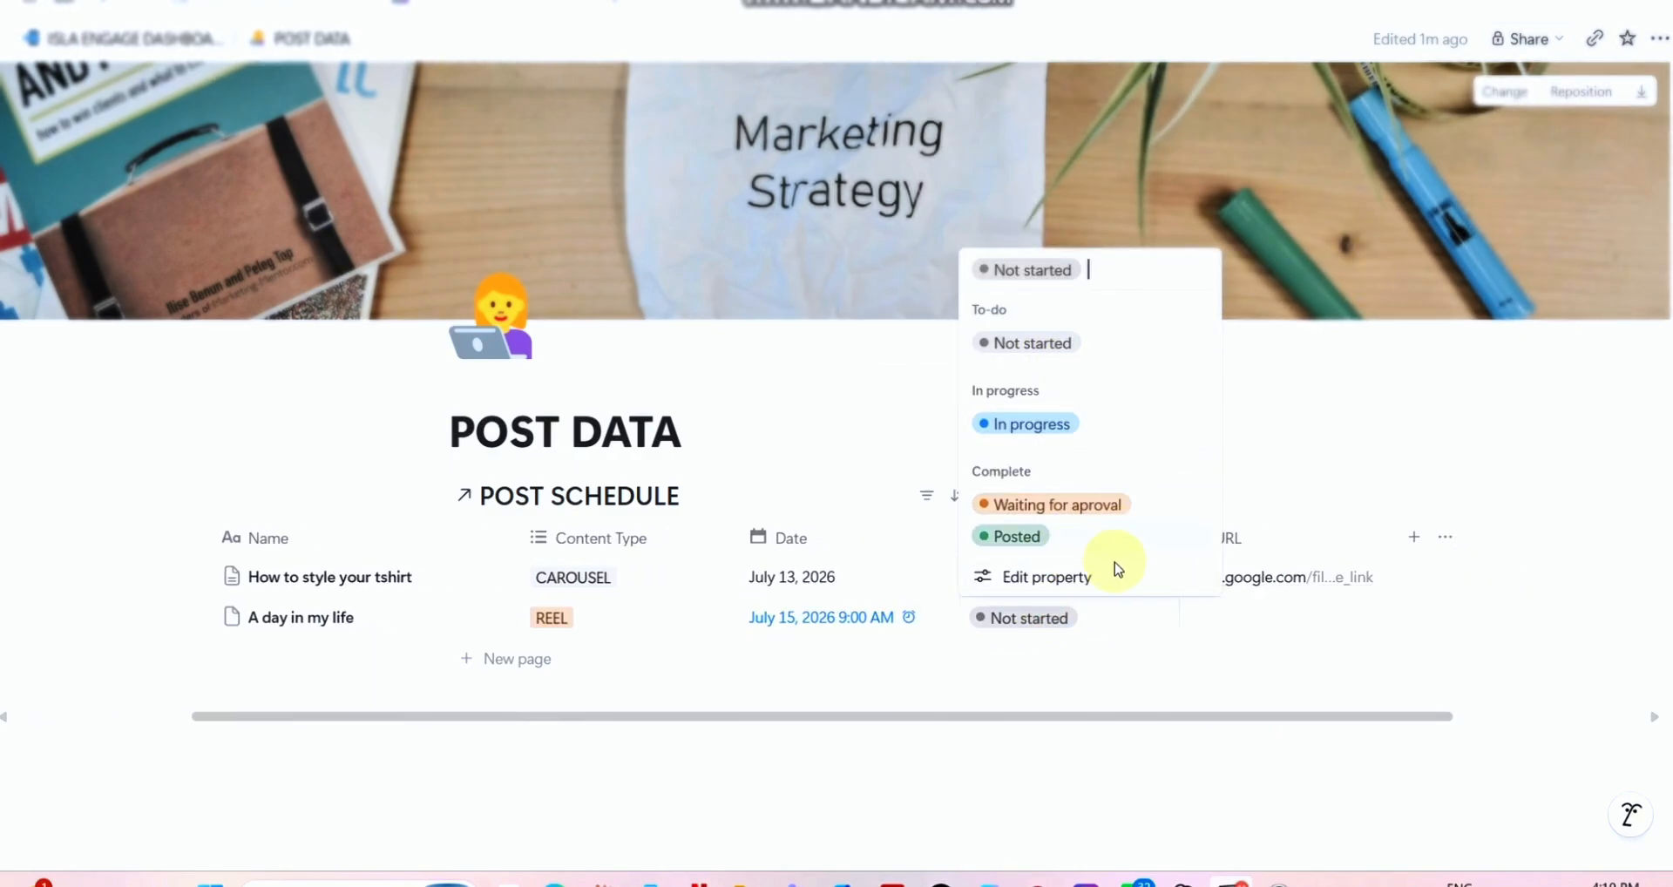
pyautogui.press('Escape')
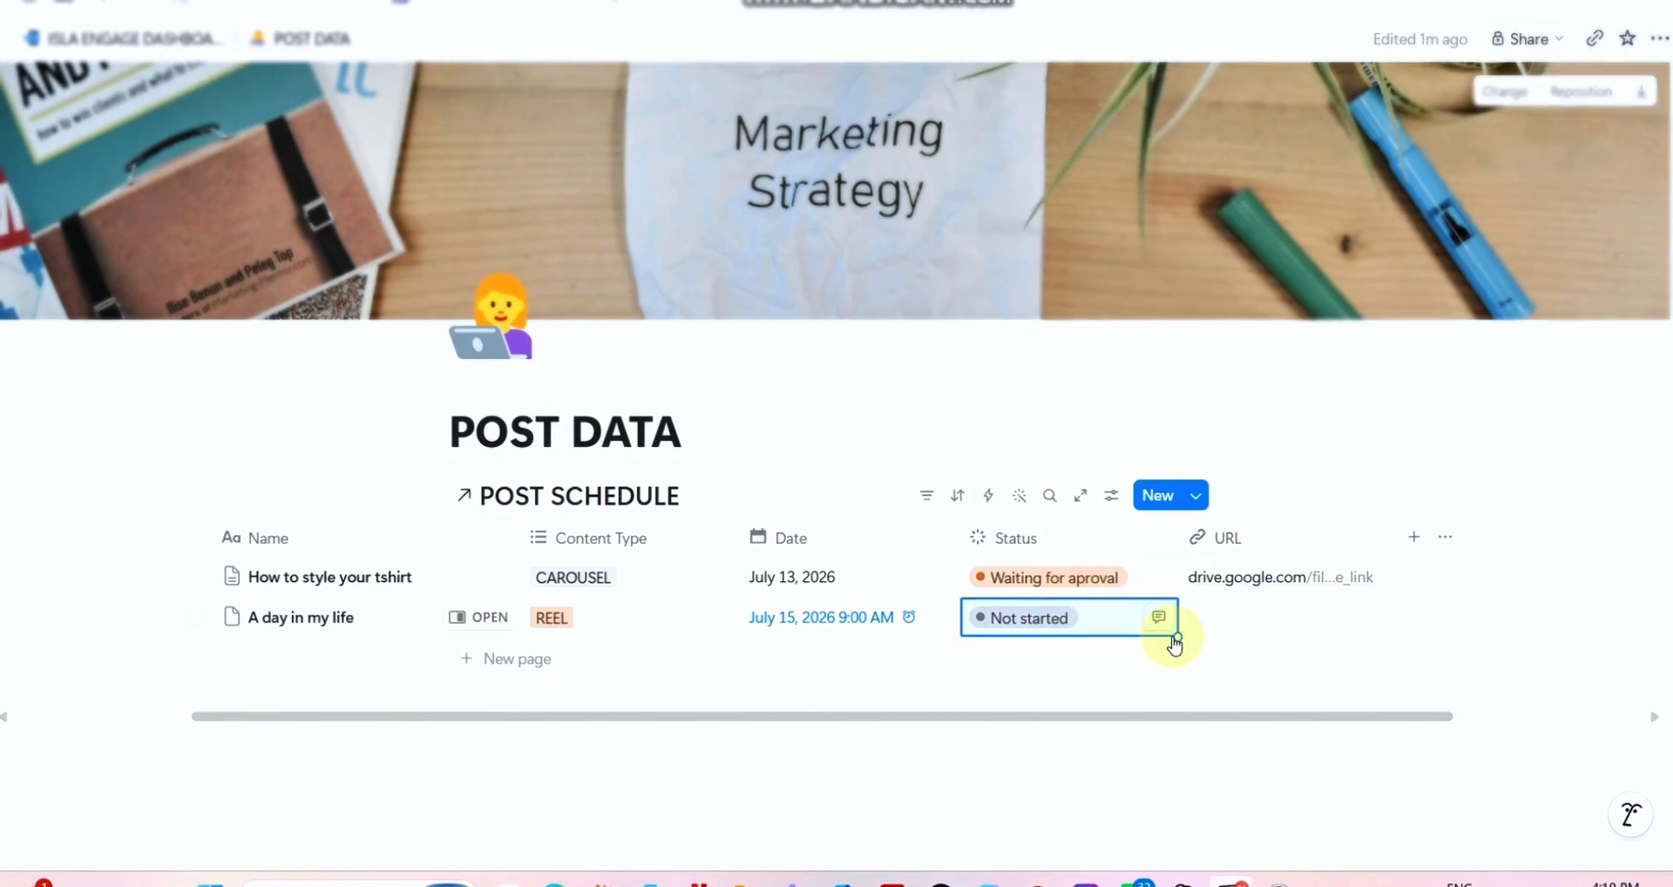
pyautogui.click(1269, 618)
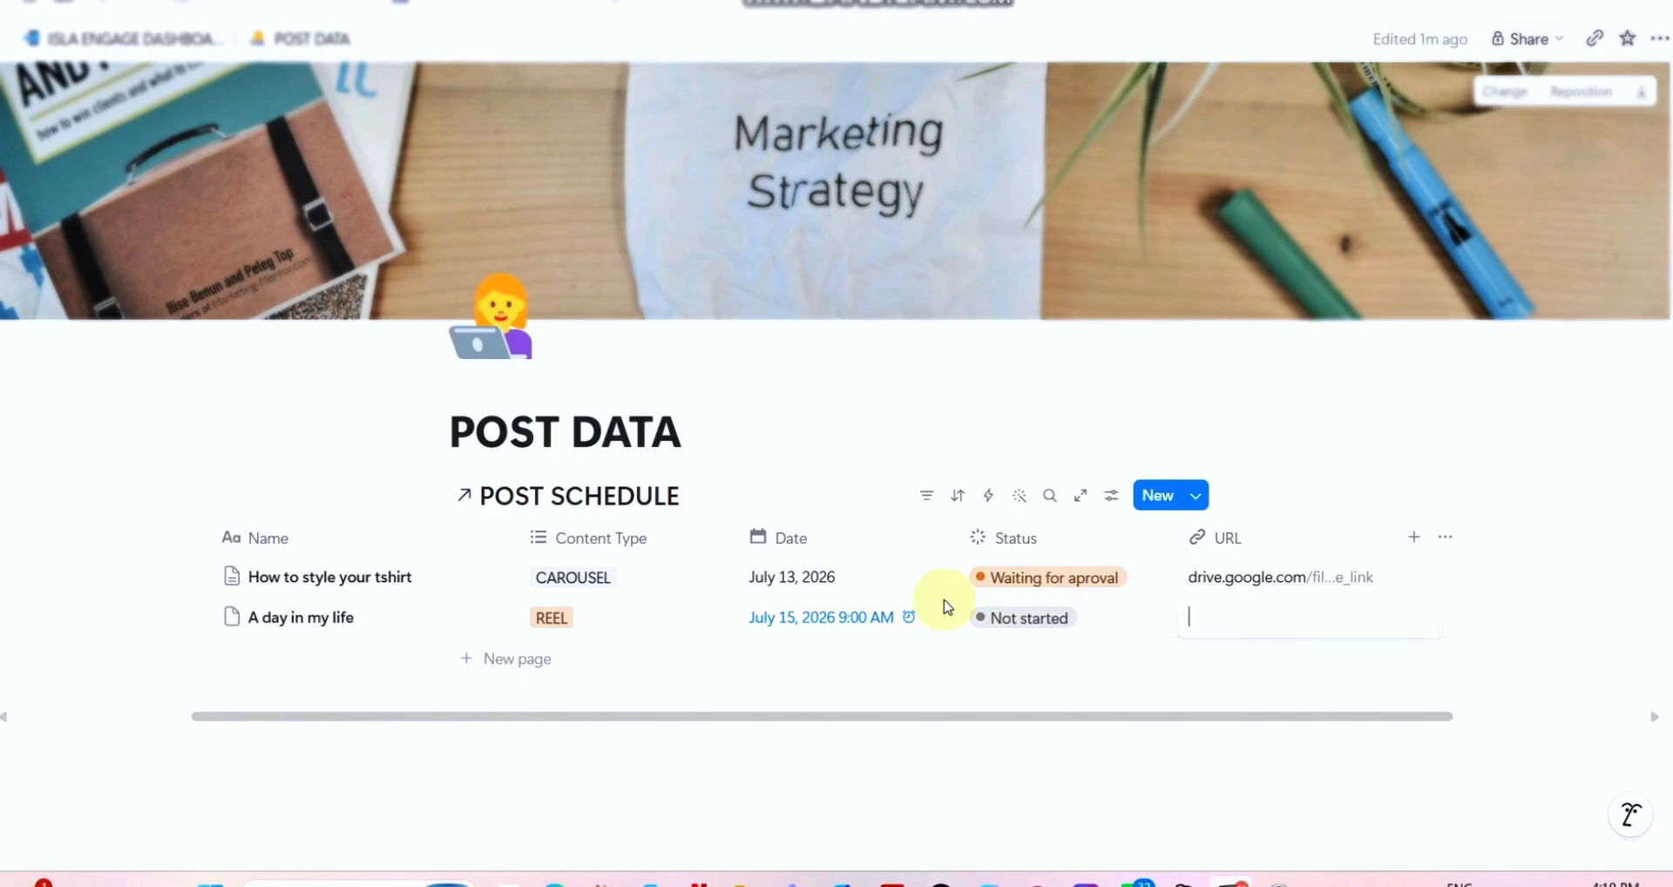
pyautogui.press('Escape')
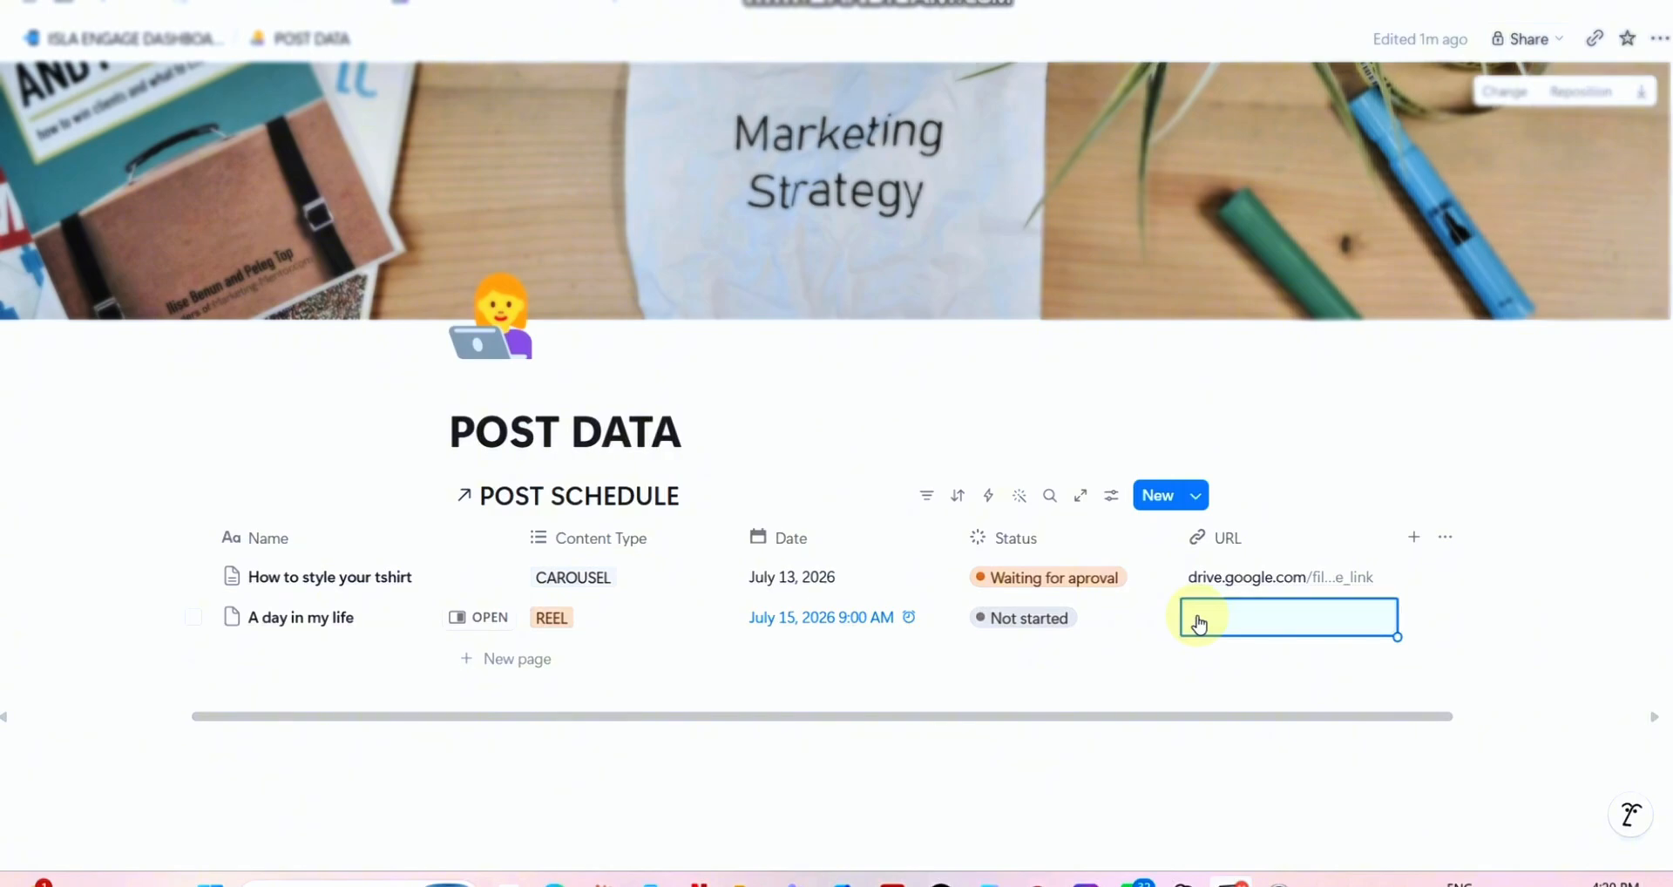
pyautogui.hscroll(-3, 684, 665)
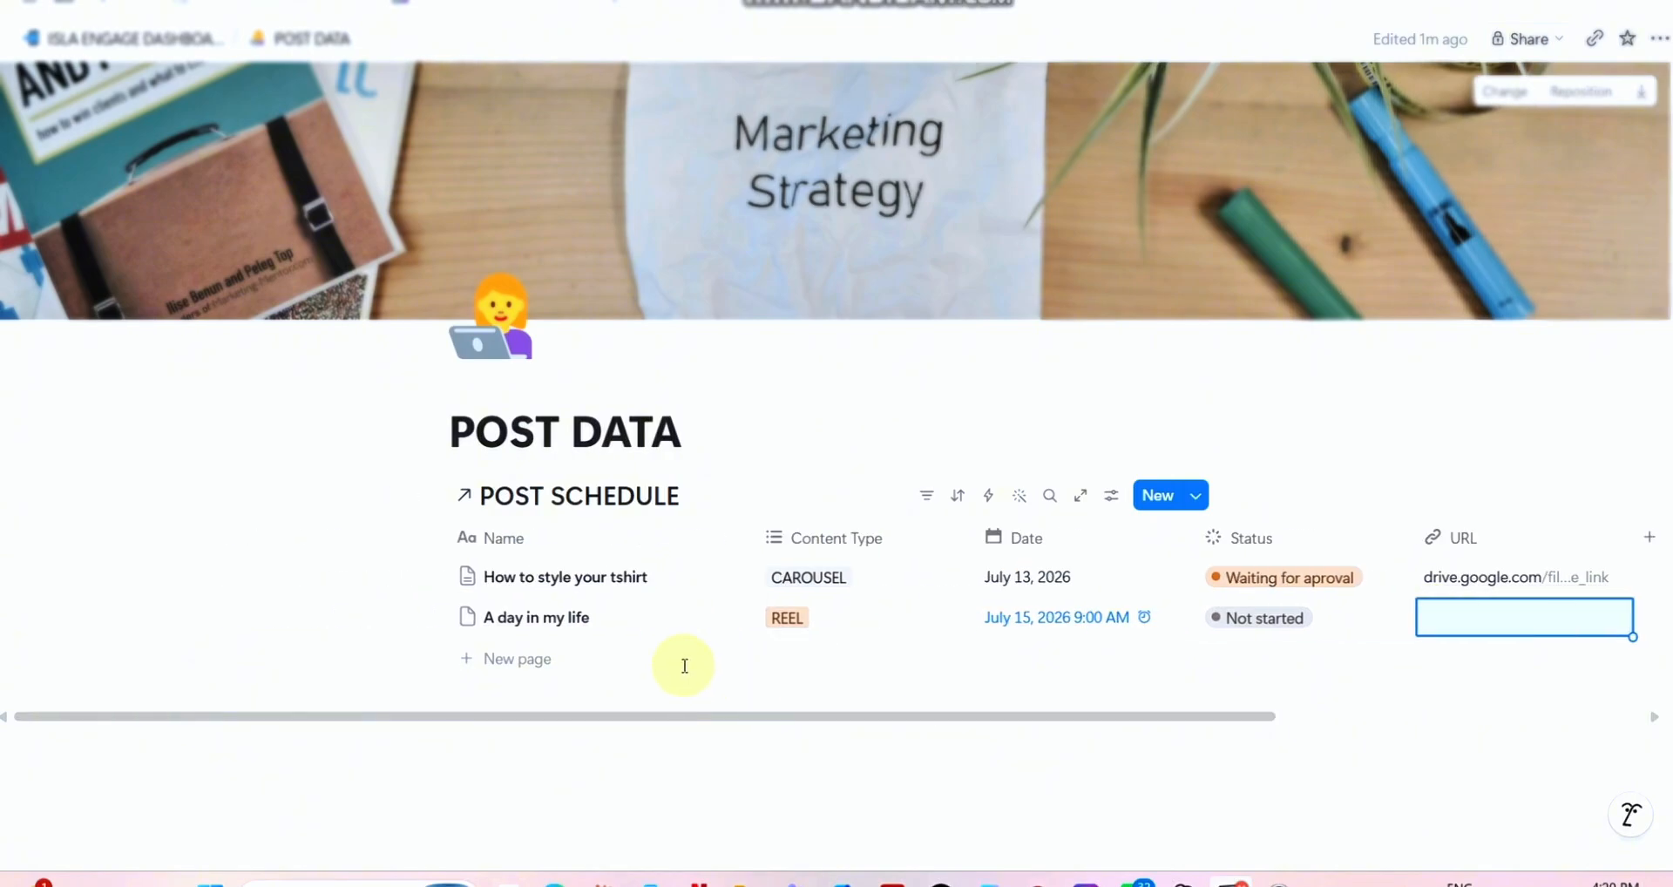
# Step: Return to ISLA ENGAGE DASHBOARD, open "A day in my life" from the calendar and add a CAPTION line to its page body
pyautogui.click(172, 41)
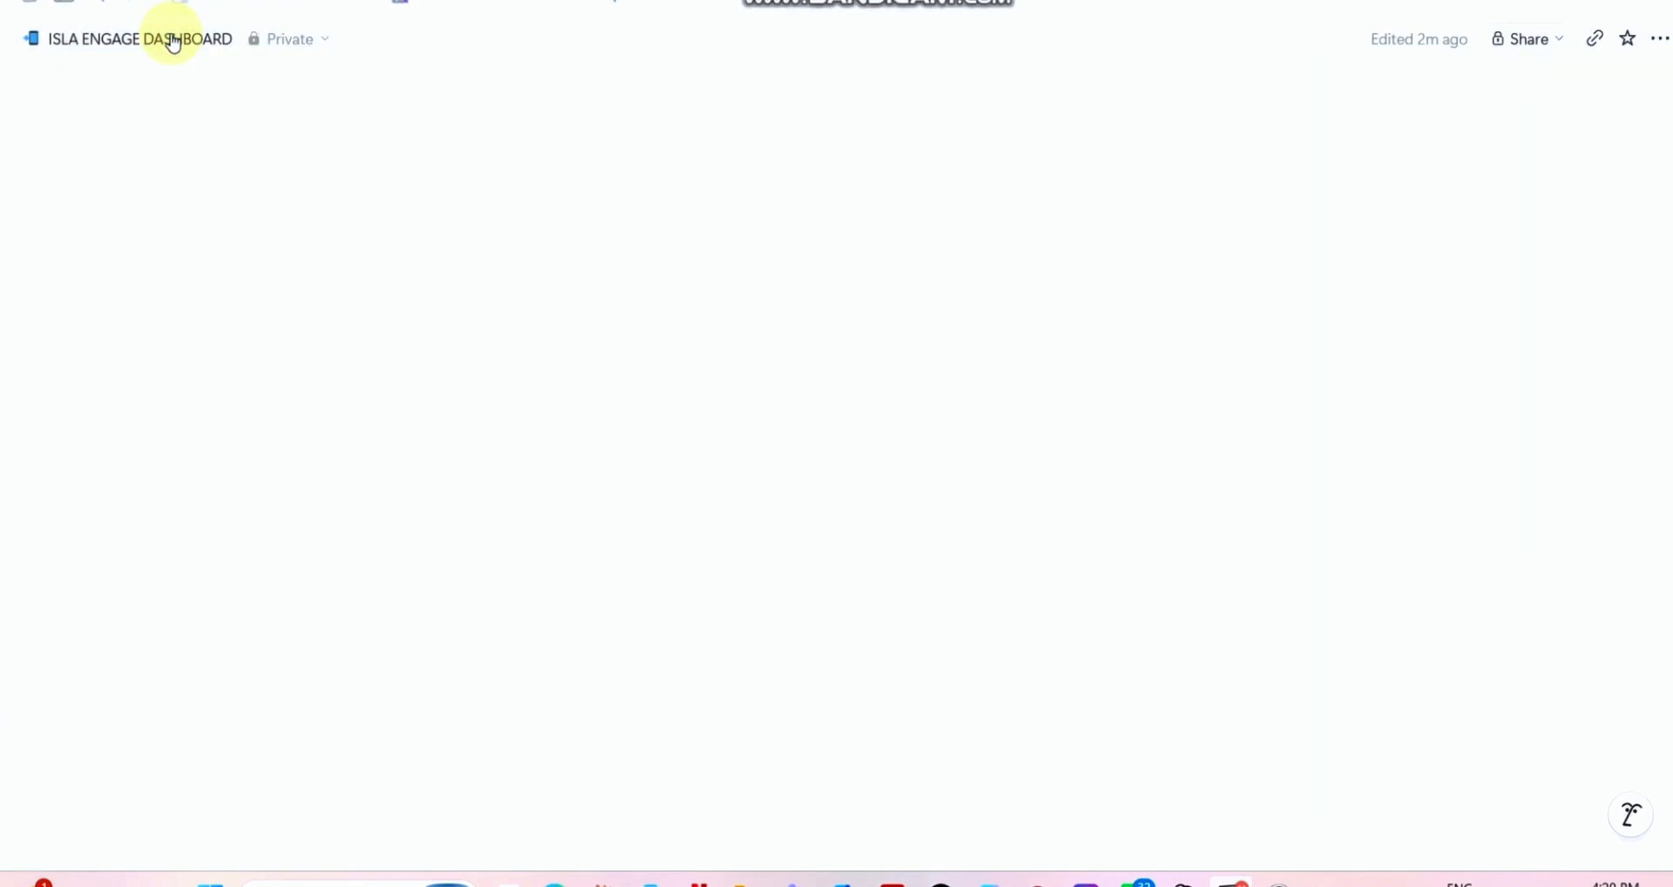
pyautogui.scroll(-4, 1064, 521)
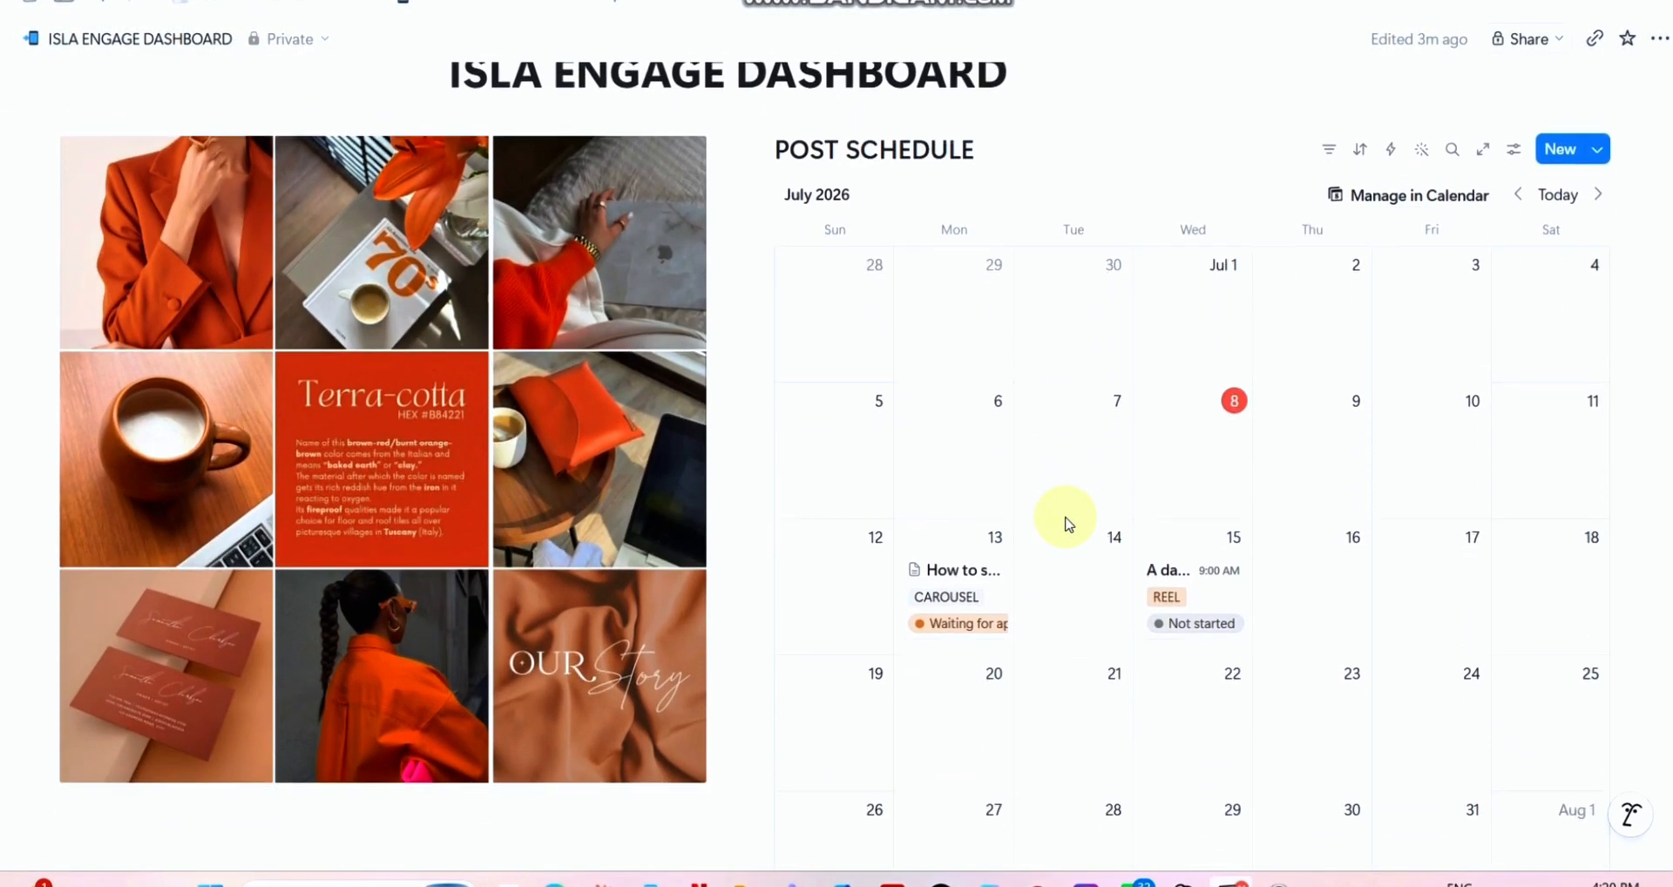
pyautogui.scroll(-1, 1069, 523)
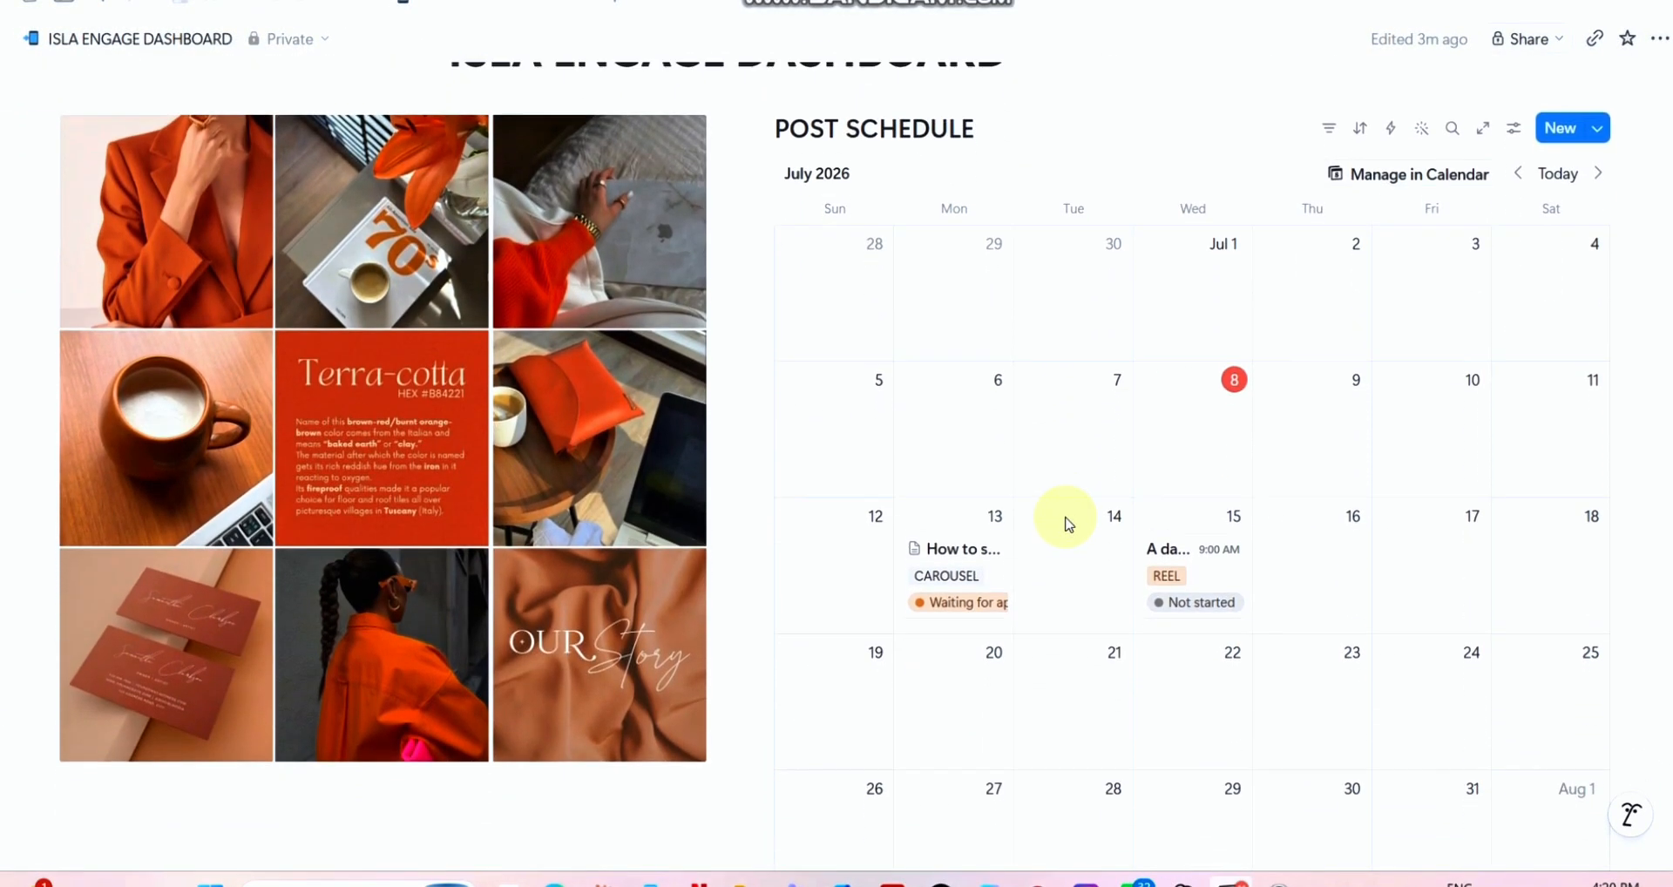
pyautogui.click(1206, 581)
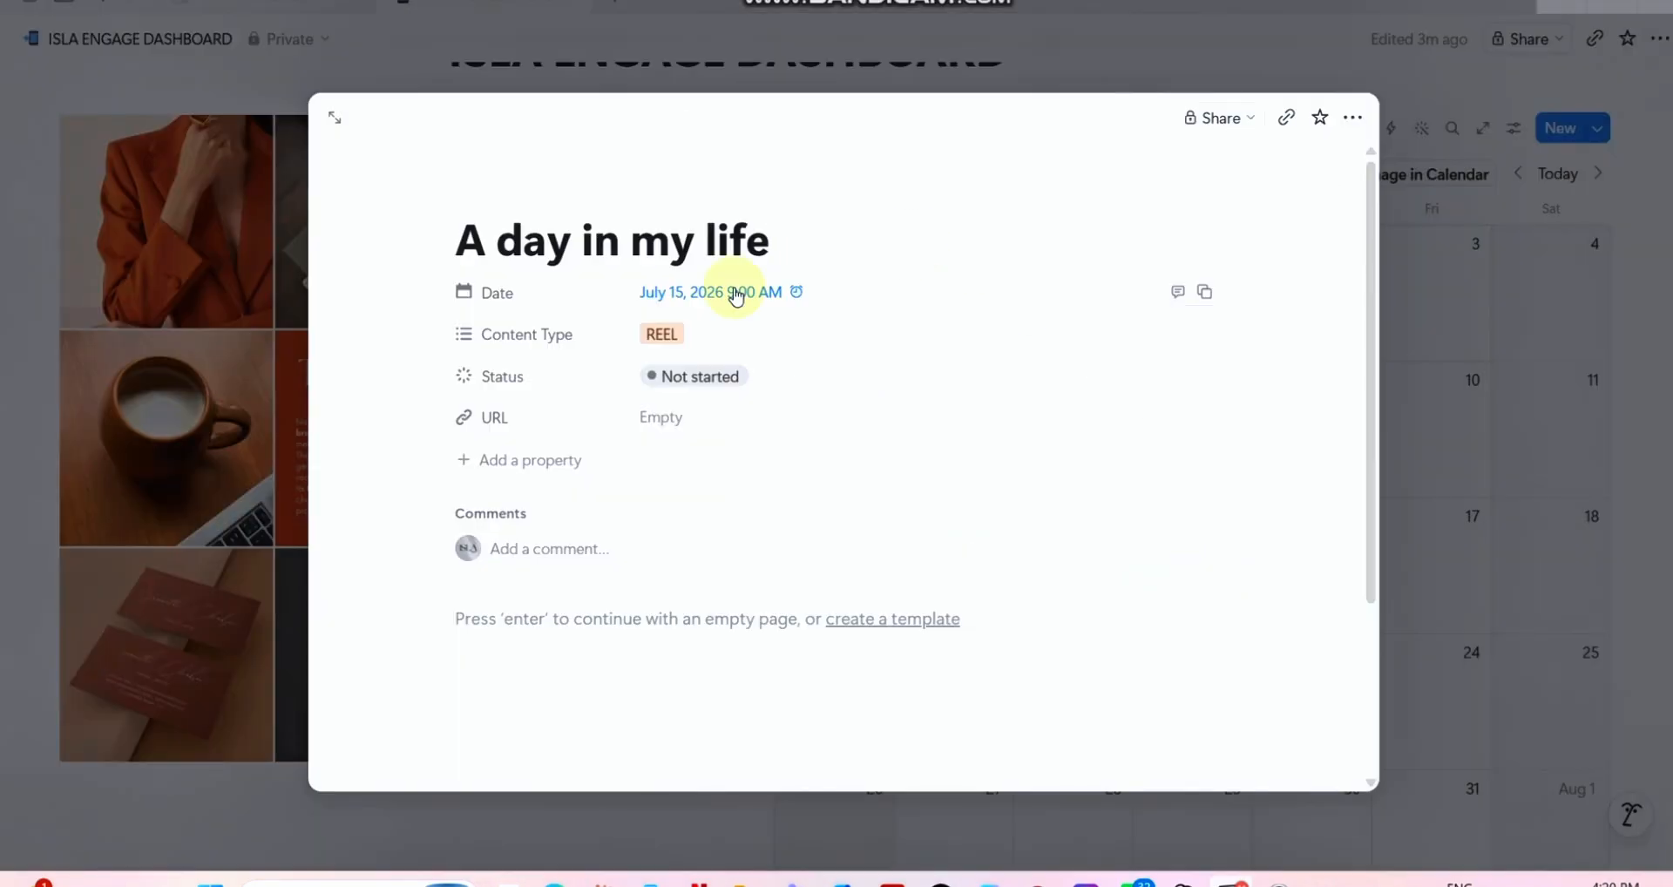
pyautogui.click(531, 632)
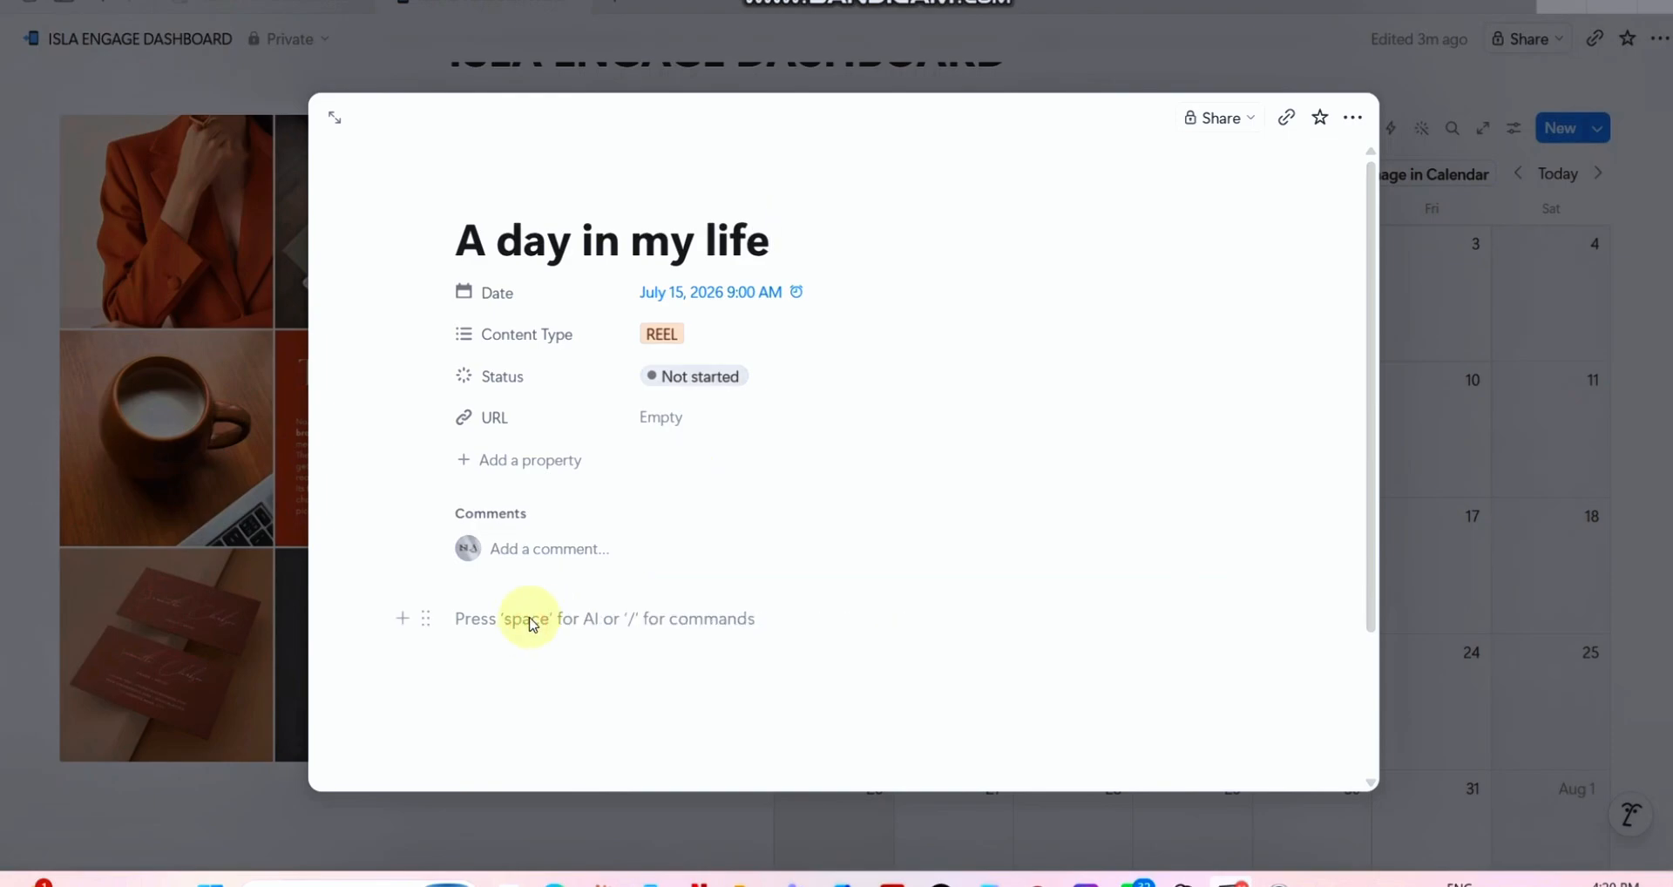
pyautogui.write('CAPTION')
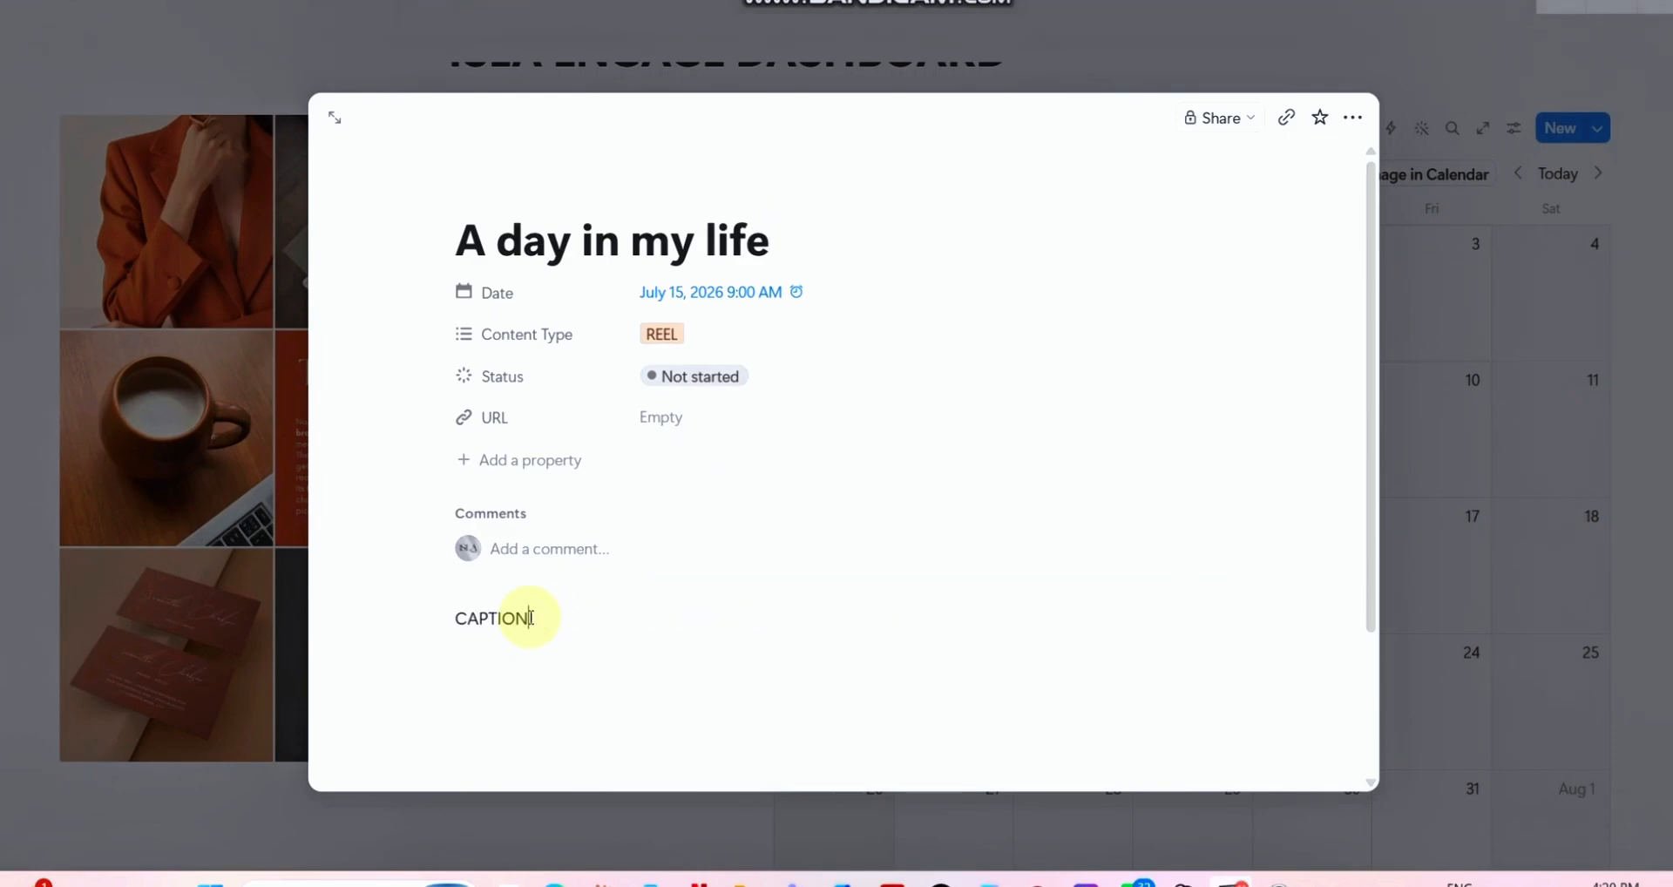
pyautogui.press('Return')
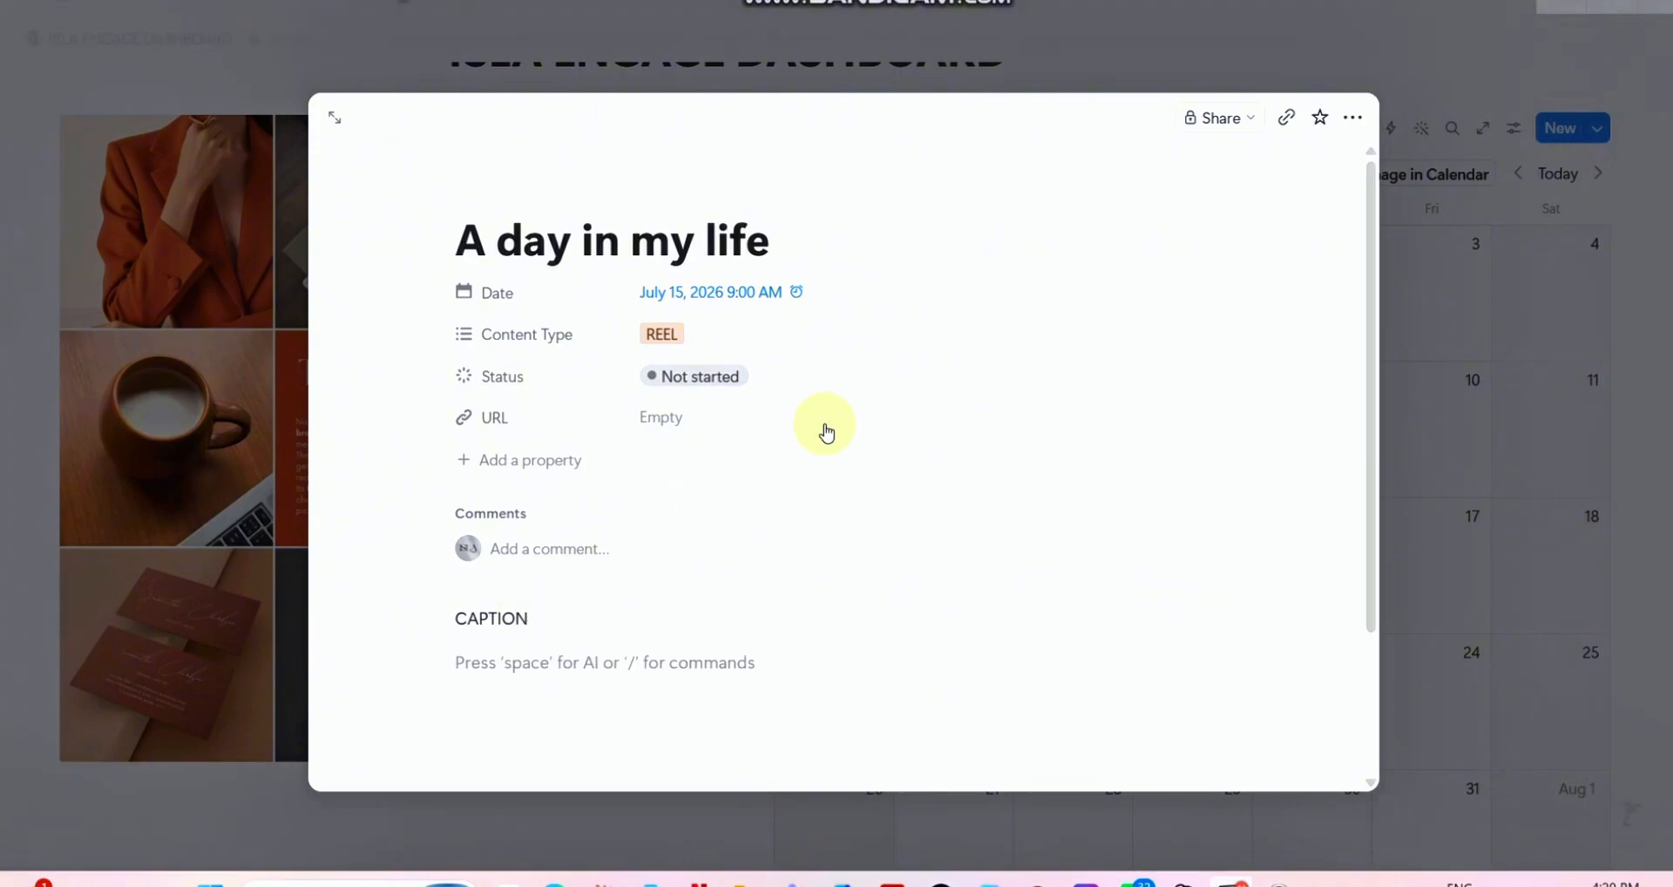
pyautogui.click(1429, 300)
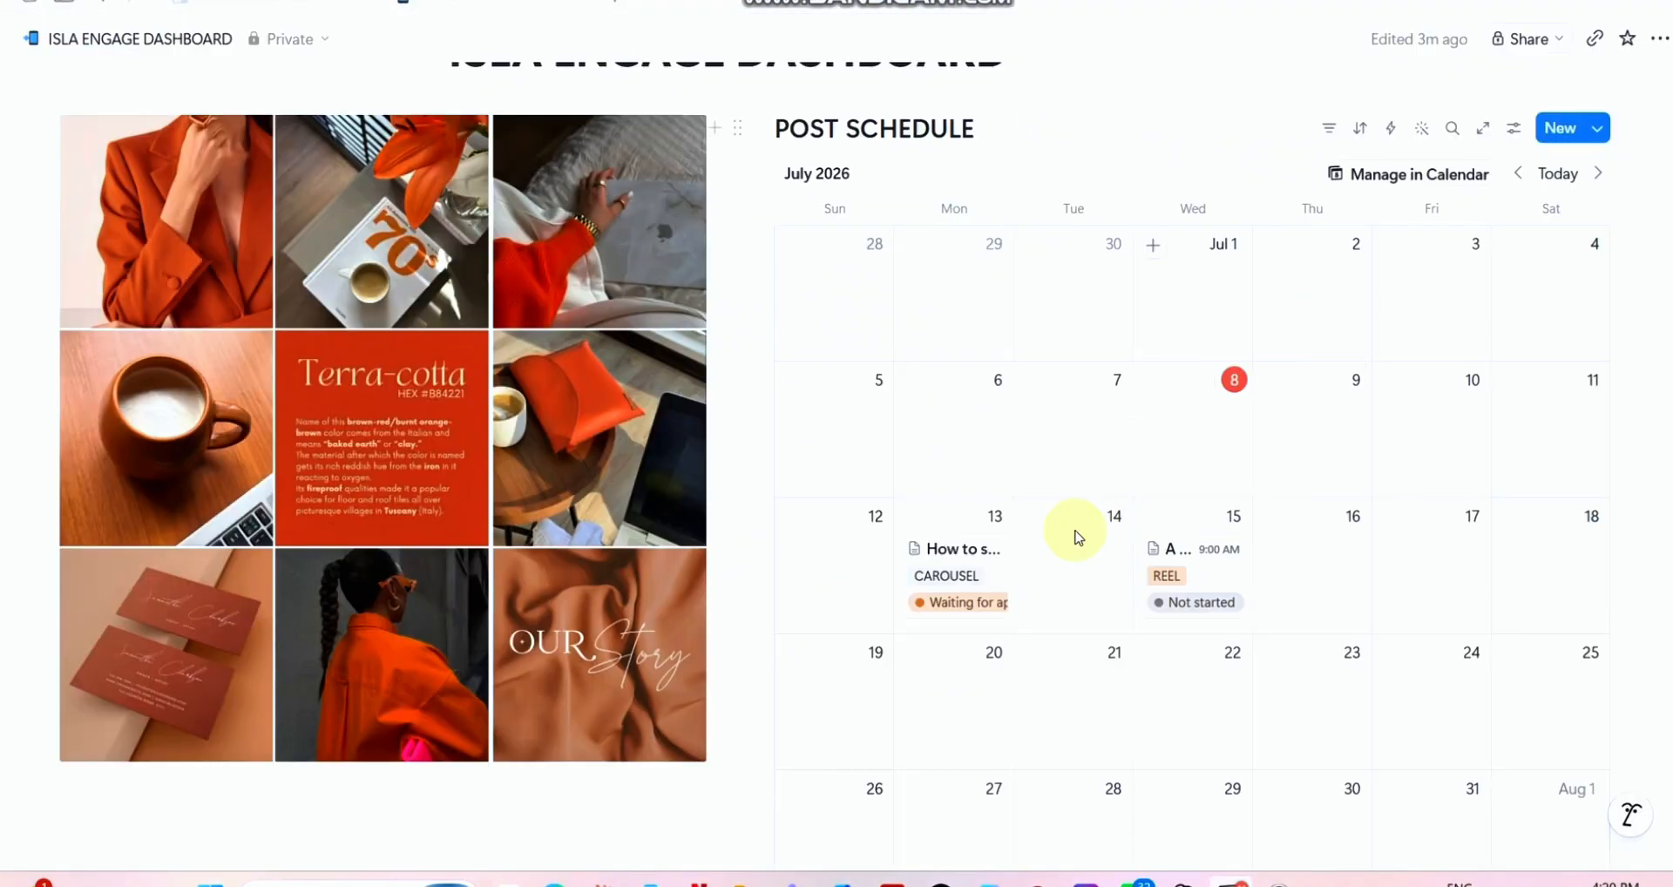
# Step: Review the page content of the "How to style your tshirt" entry from the calendar and close it
pyautogui.click(1002, 602)
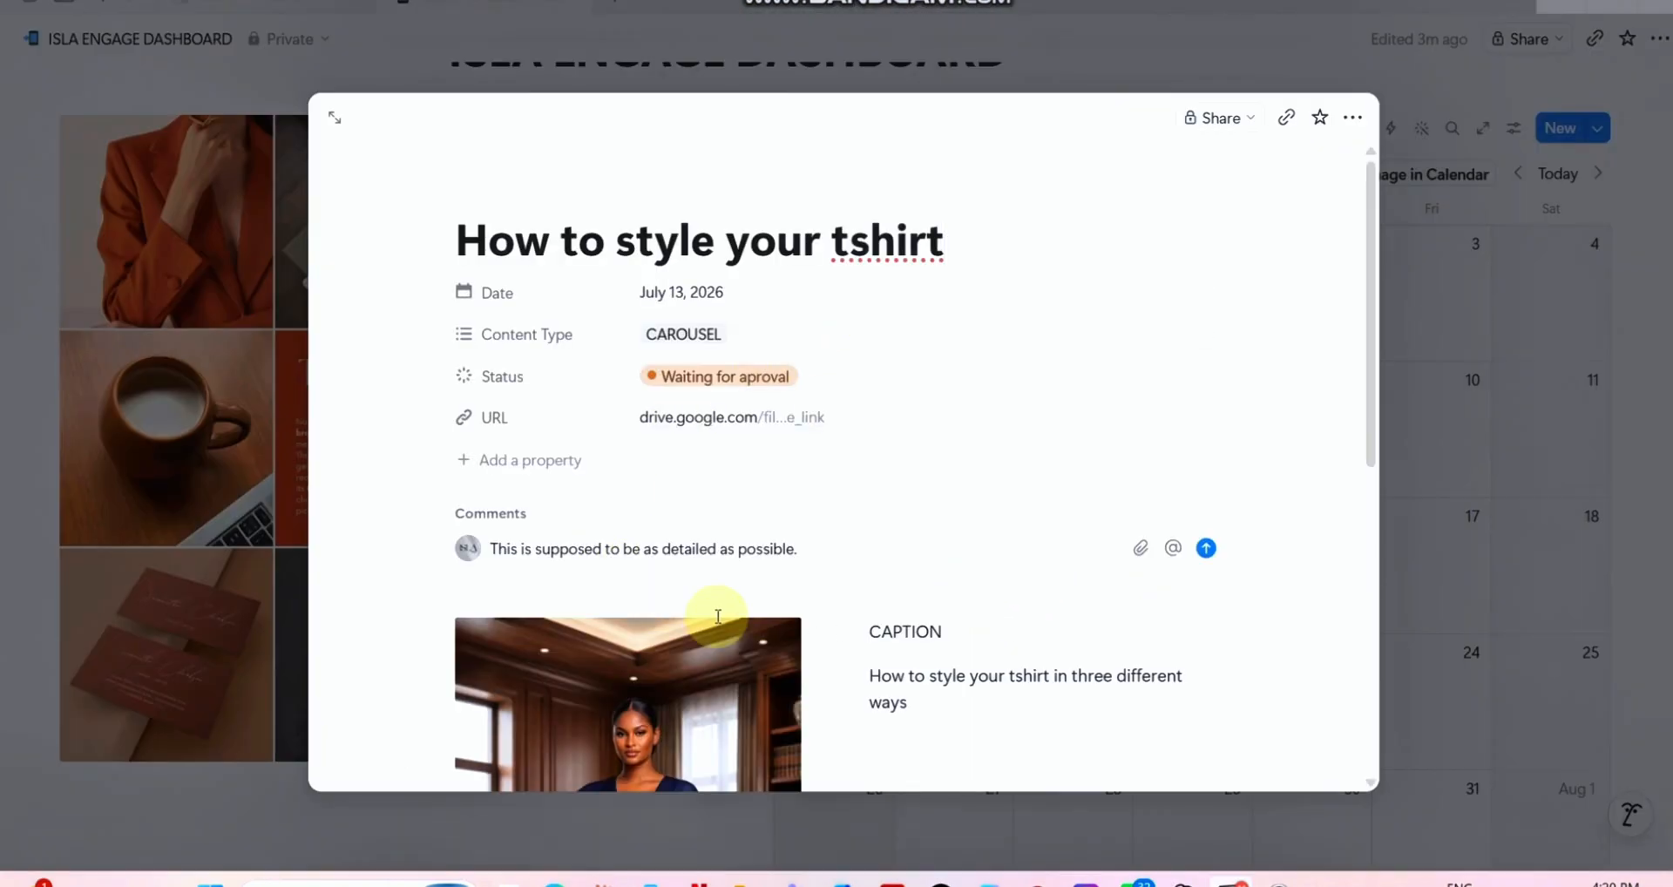
pyautogui.scroll(-4, 728, 633)
pyautogui.scroll(4, 1093, 450)
pyautogui.click(1487, 430)
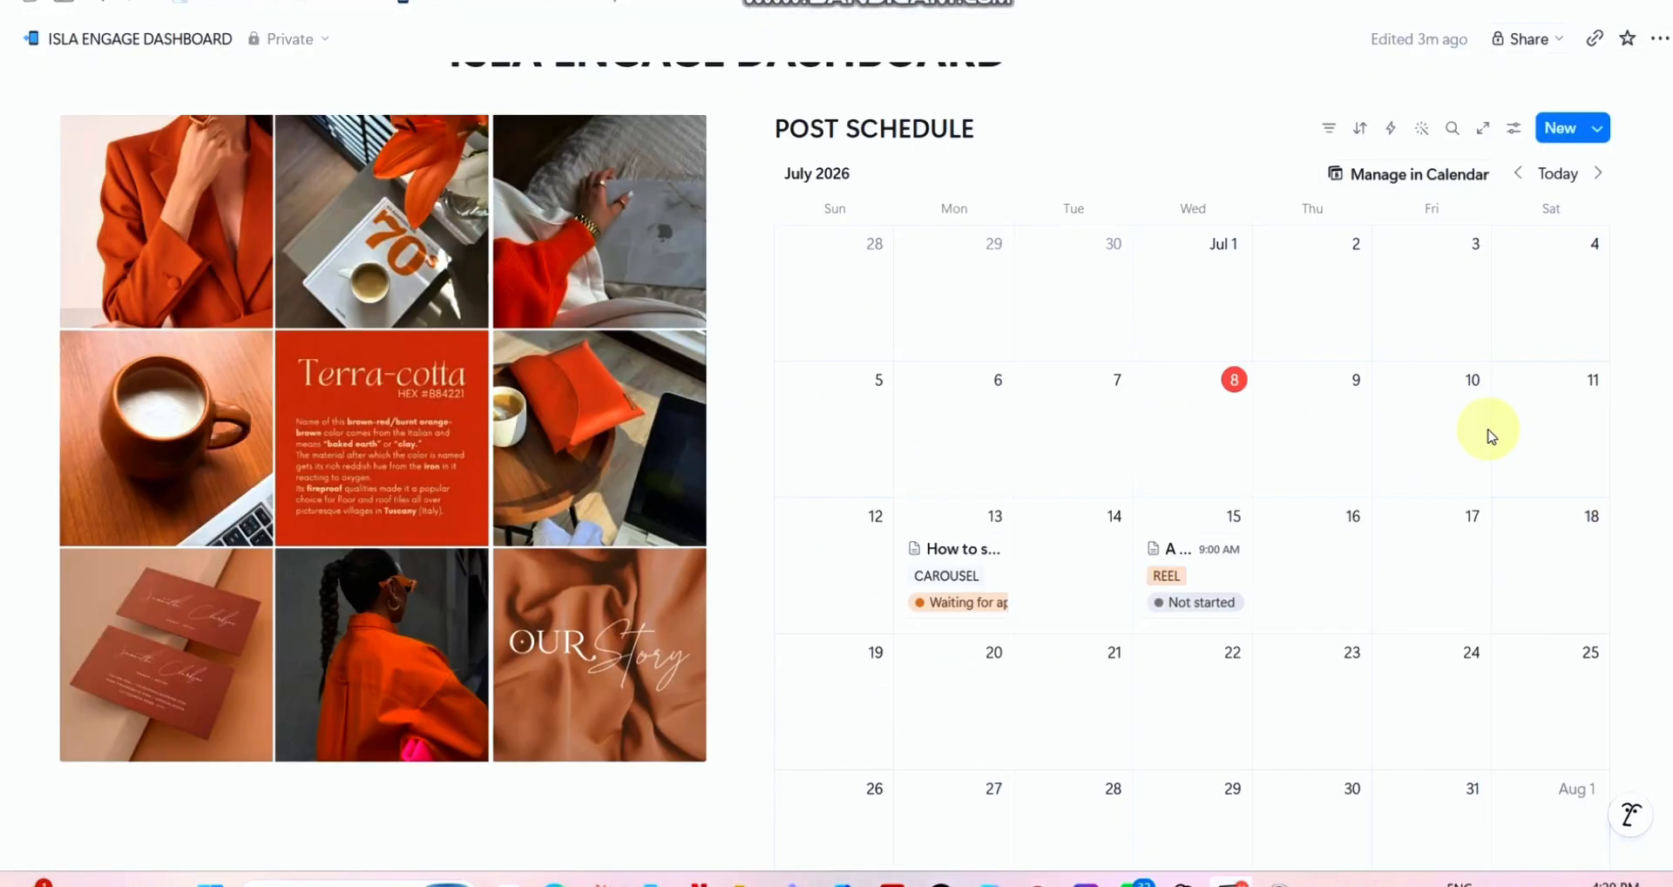
# Step: Insert a new page below POST DATA in the RESOURCES section and title it AI AUTHOMATION
pyautogui.scroll(-5, 1180, 694)
pyautogui.scroll(-2, 1180, 691)
pyautogui.scroll(7, 1181, 695)
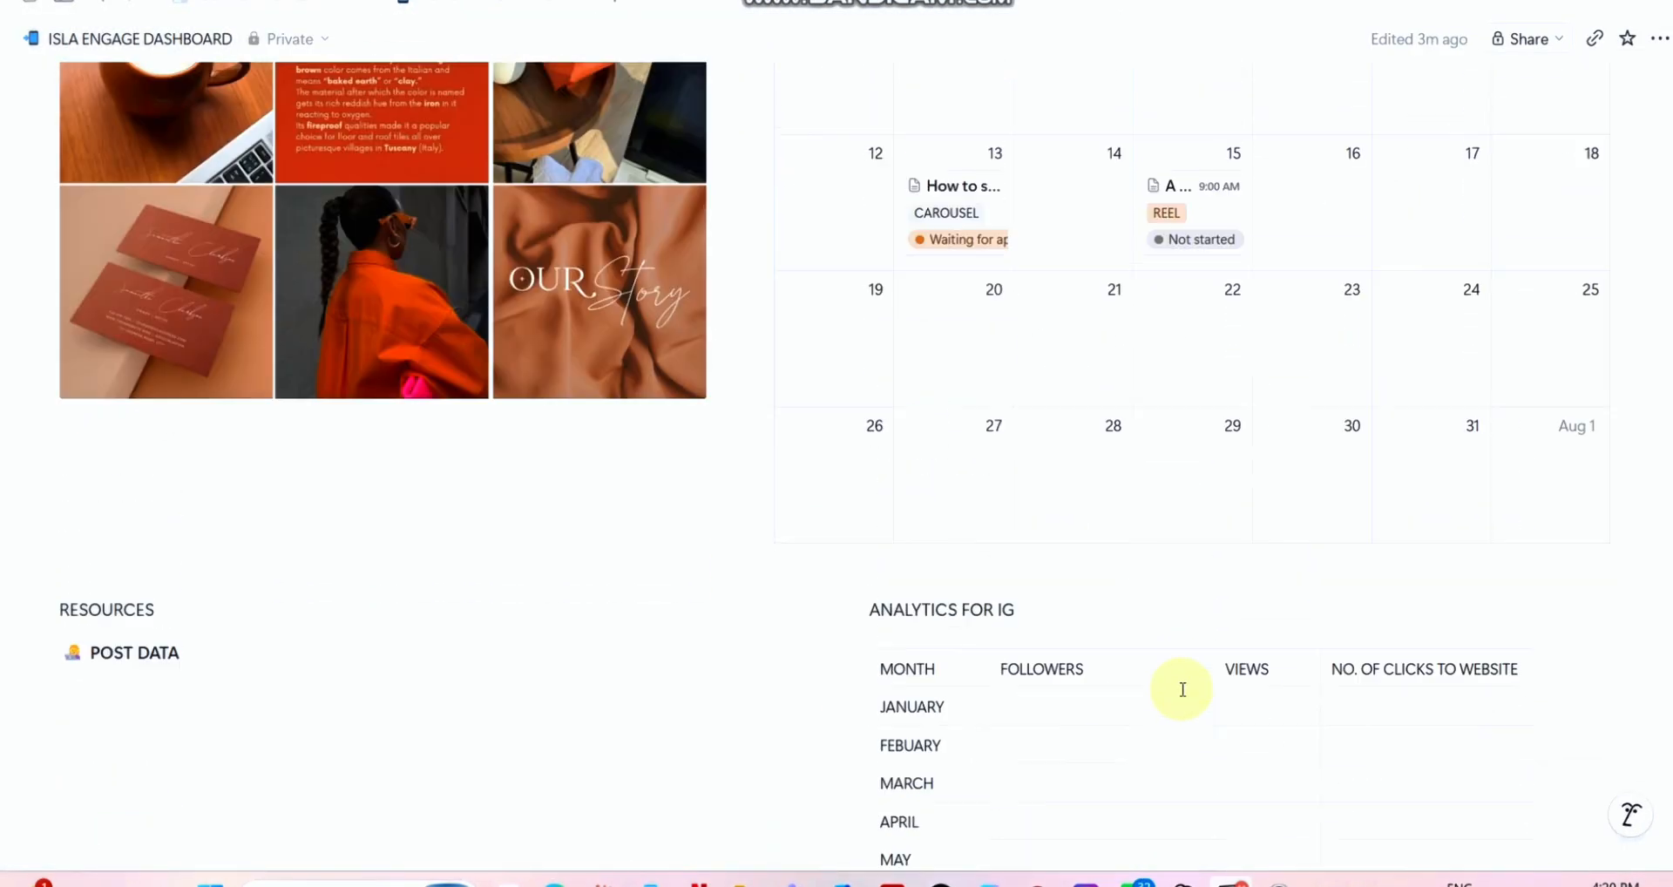
pyautogui.scroll(-4, 1110, 553)
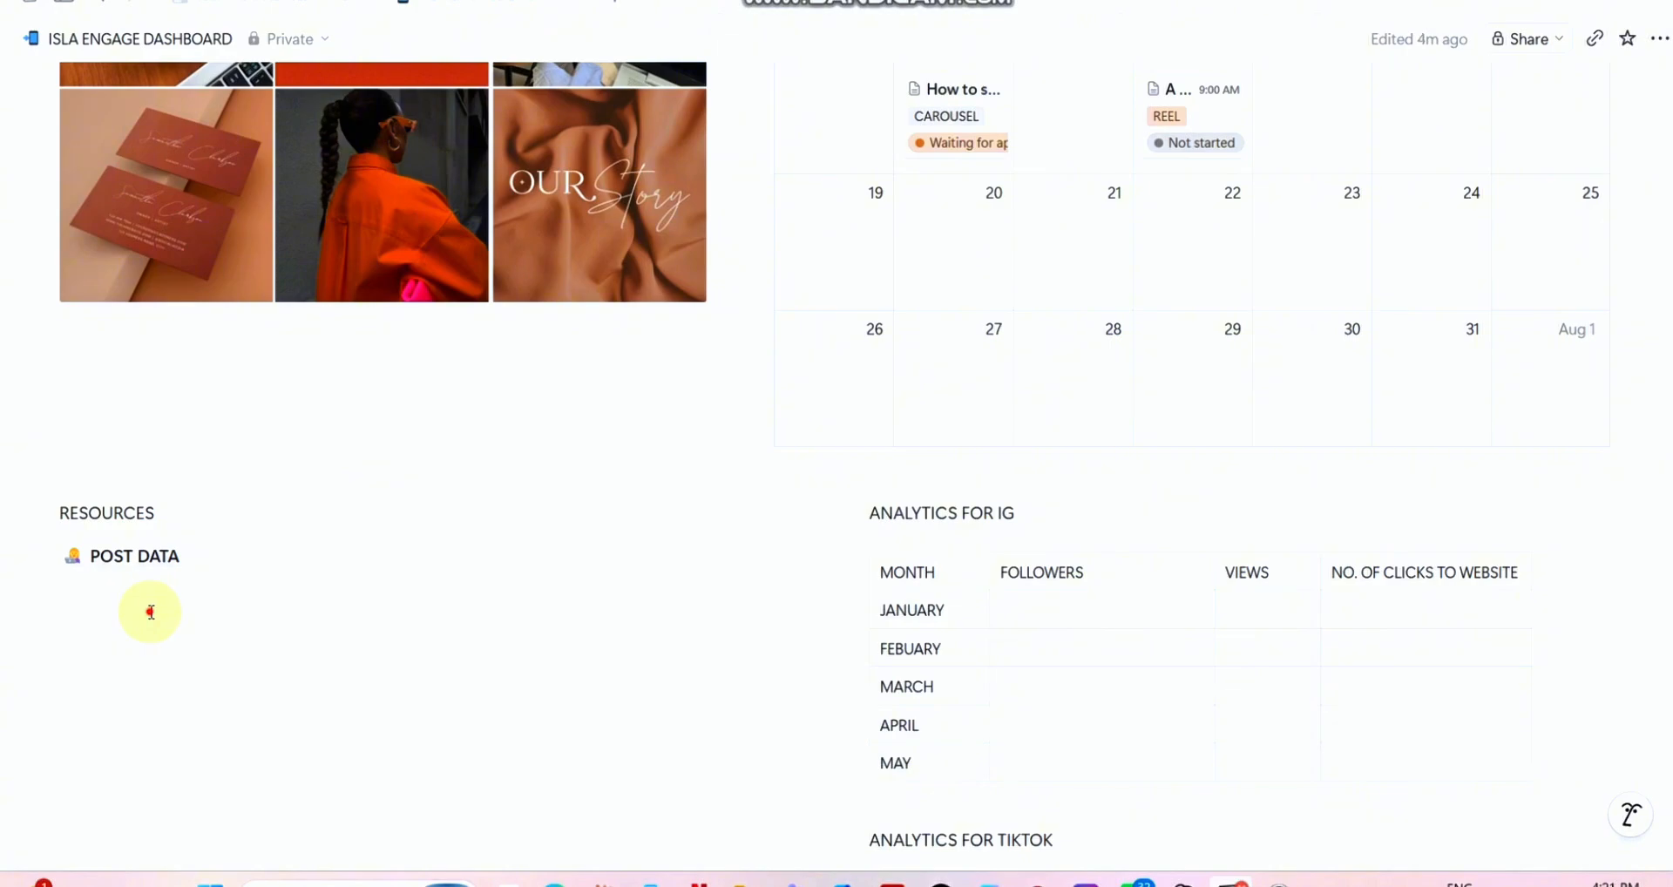
pyautogui.click(149, 611)
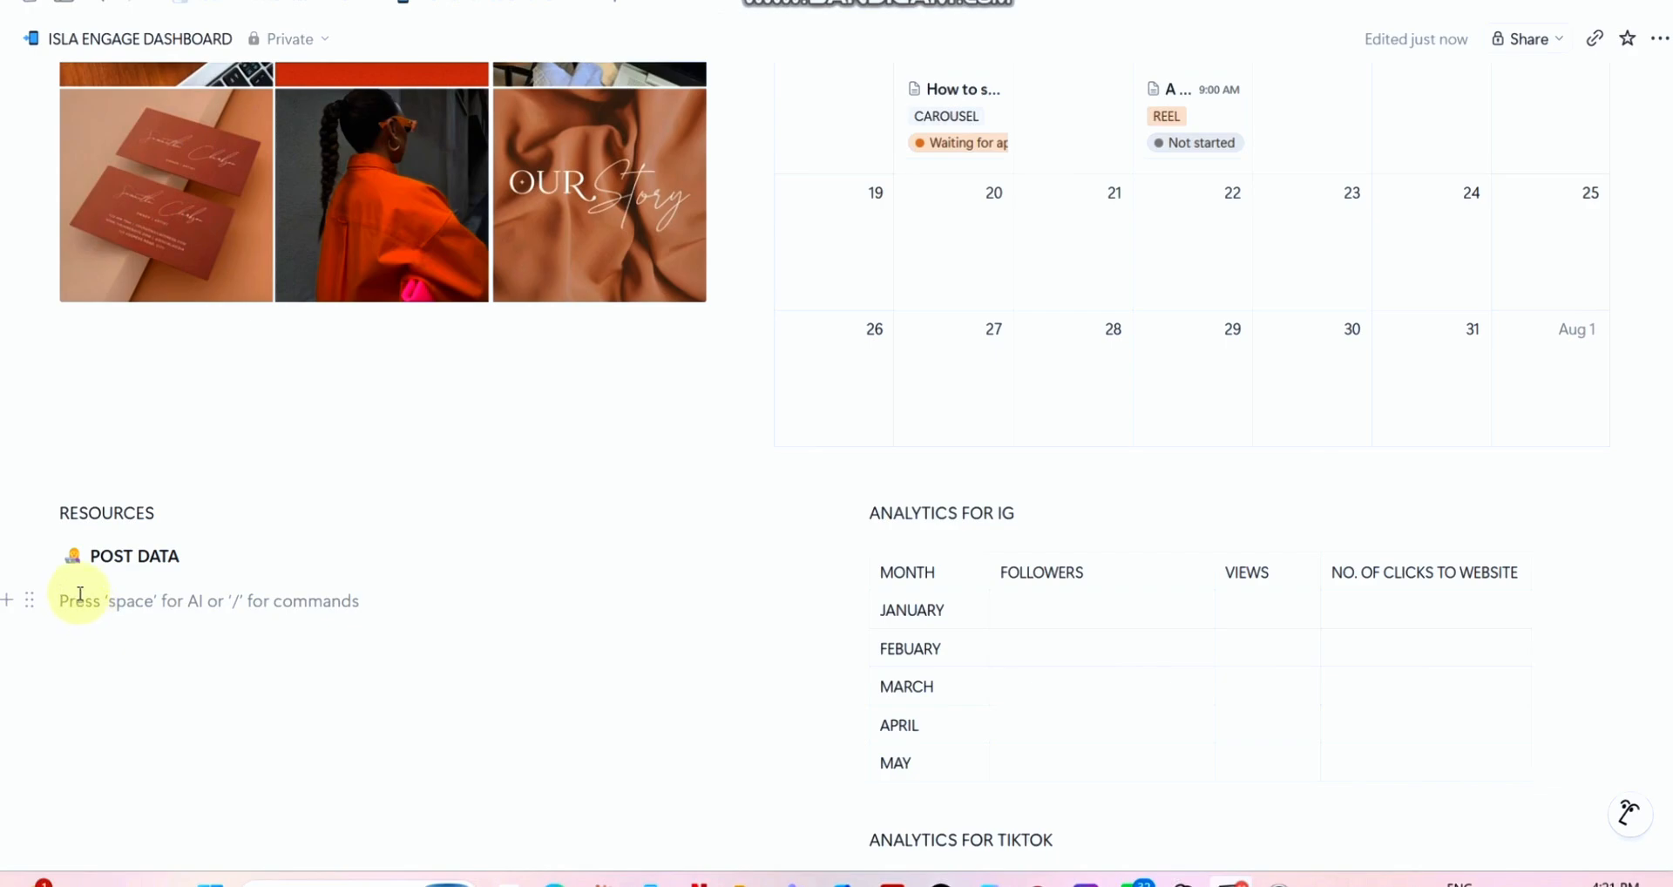
pyautogui.write('/')
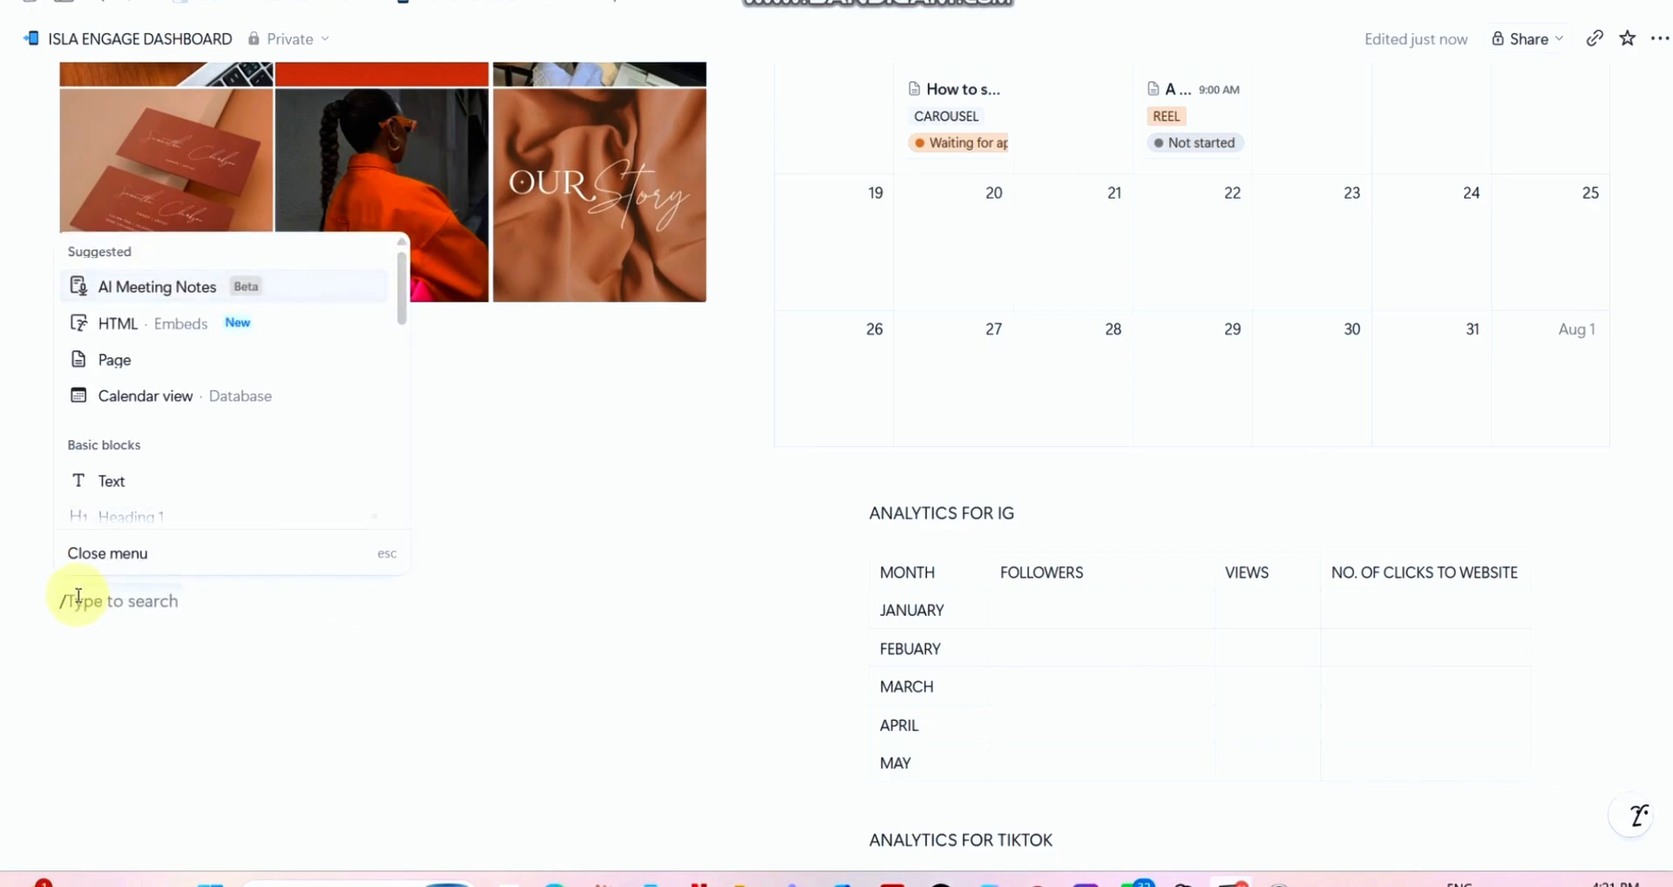
pyautogui.click(208, 361)
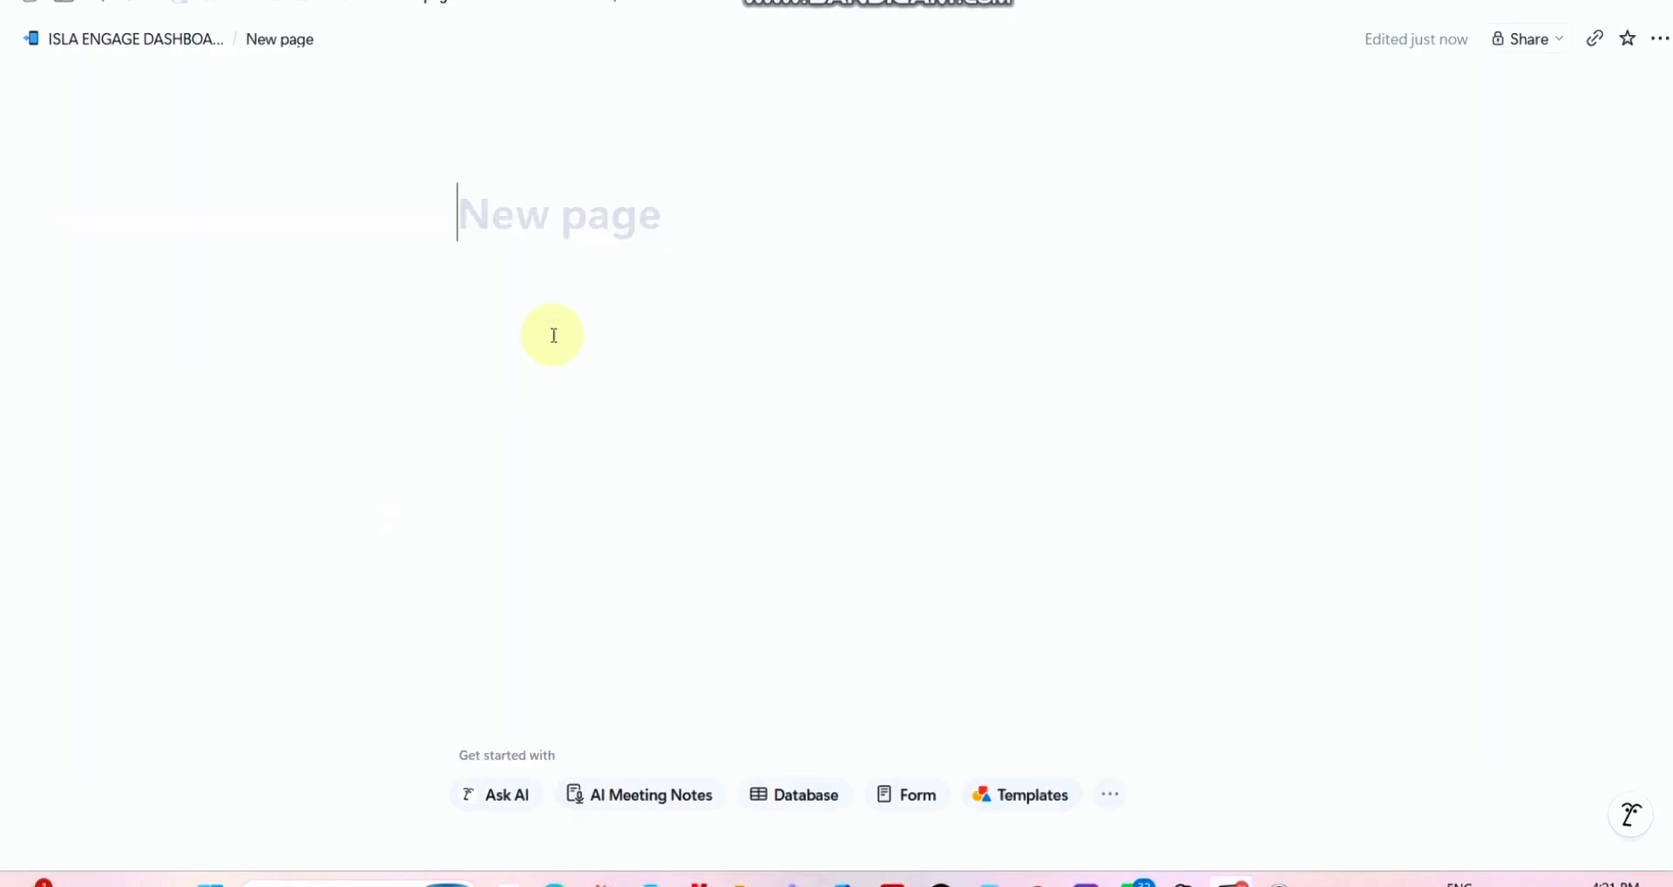
pyautogui.write('A')
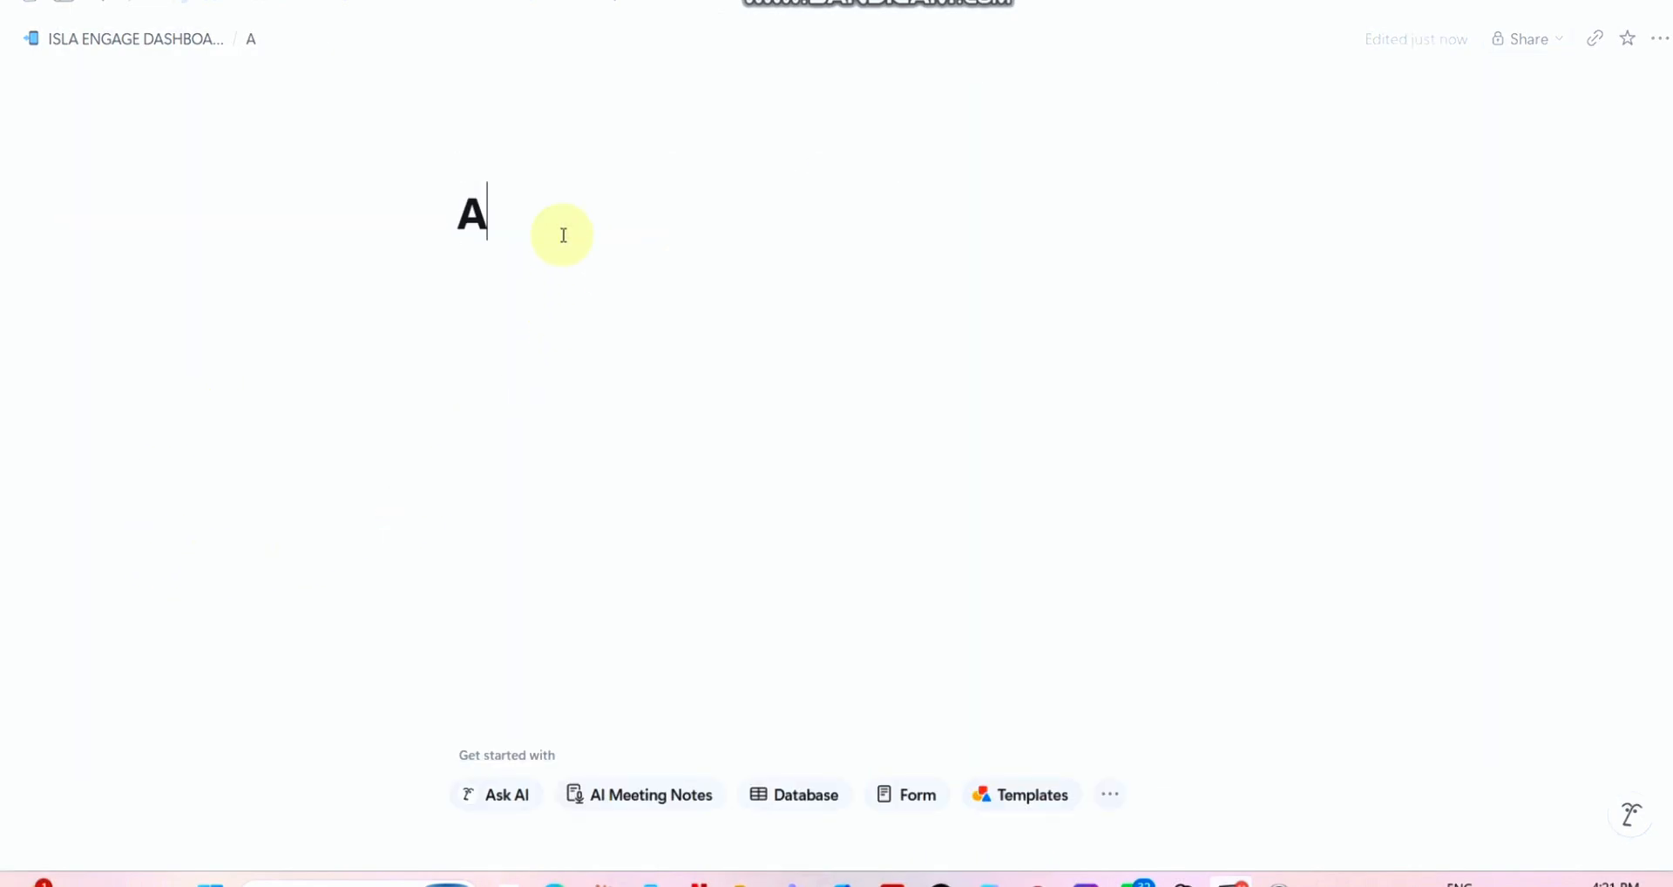
pyautogui.write('I AUTHOMATION')
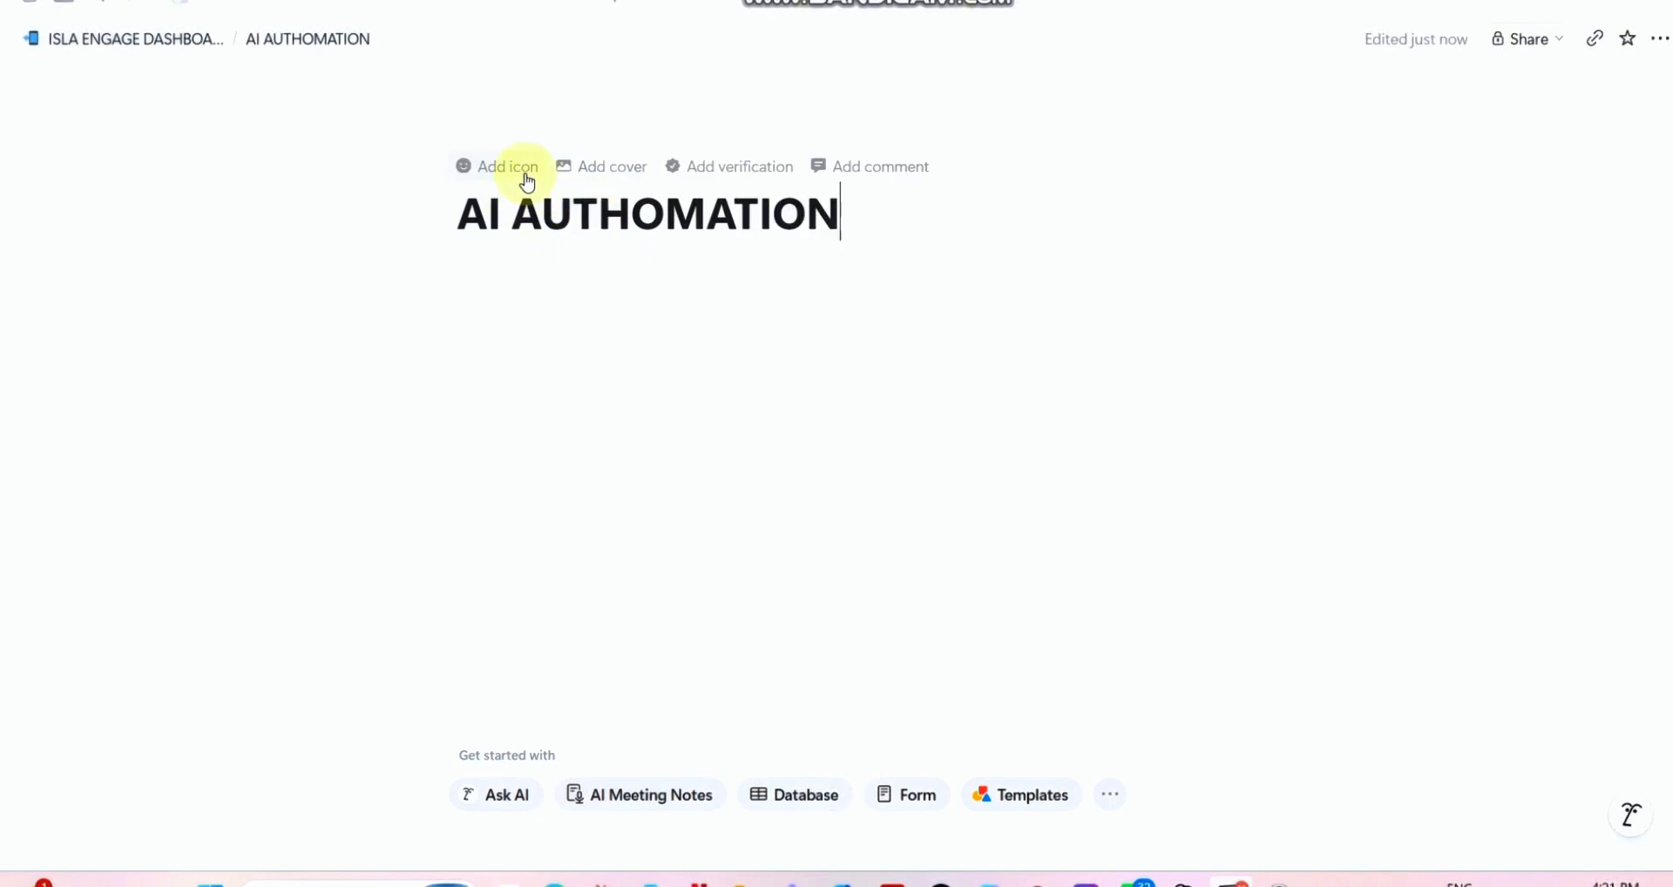
# Step: Add a cover image and a blue eye icon to the AI AUTHOMATION page and start an empty line below the title
pyautogui.click(579, 169)
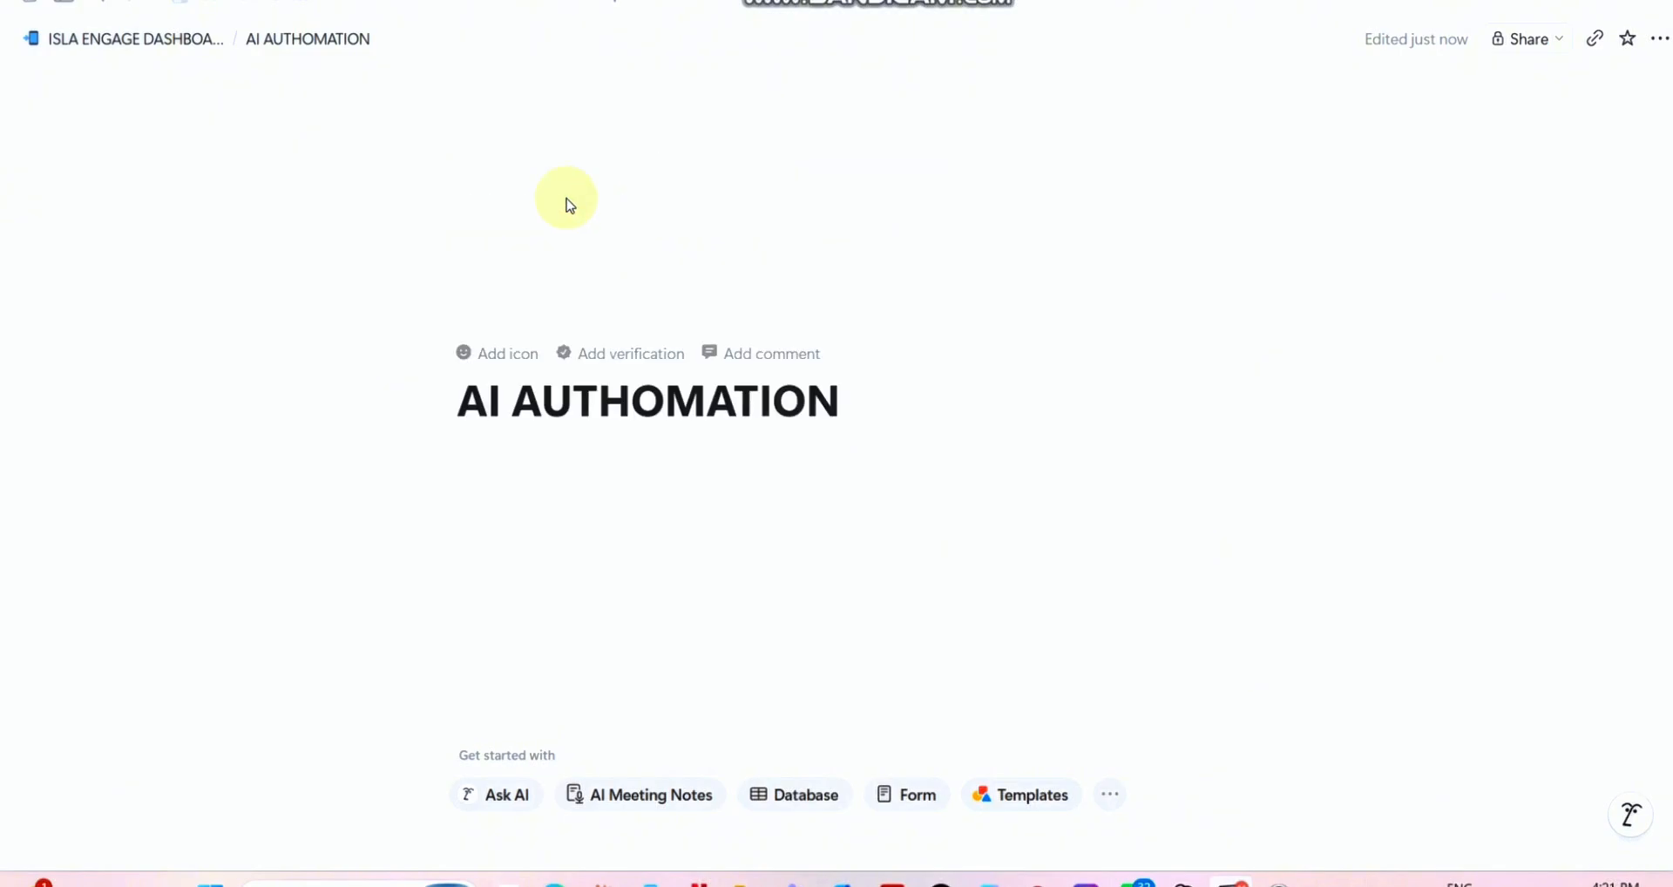
pyautogui.click(509, 357)
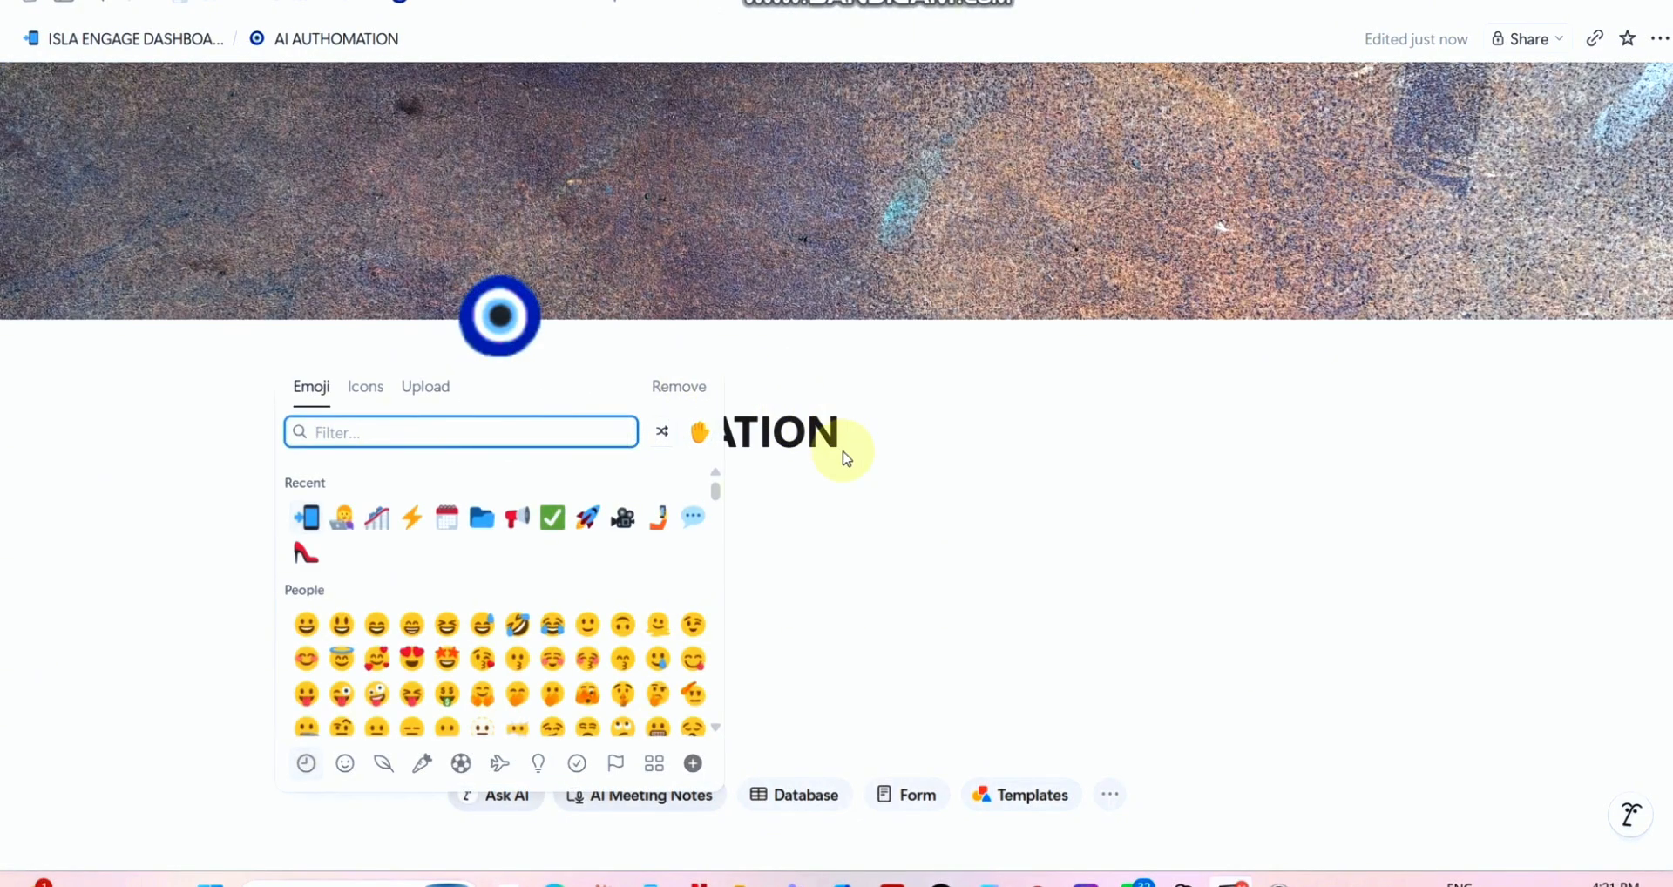
pyautogui.click(872, 473)
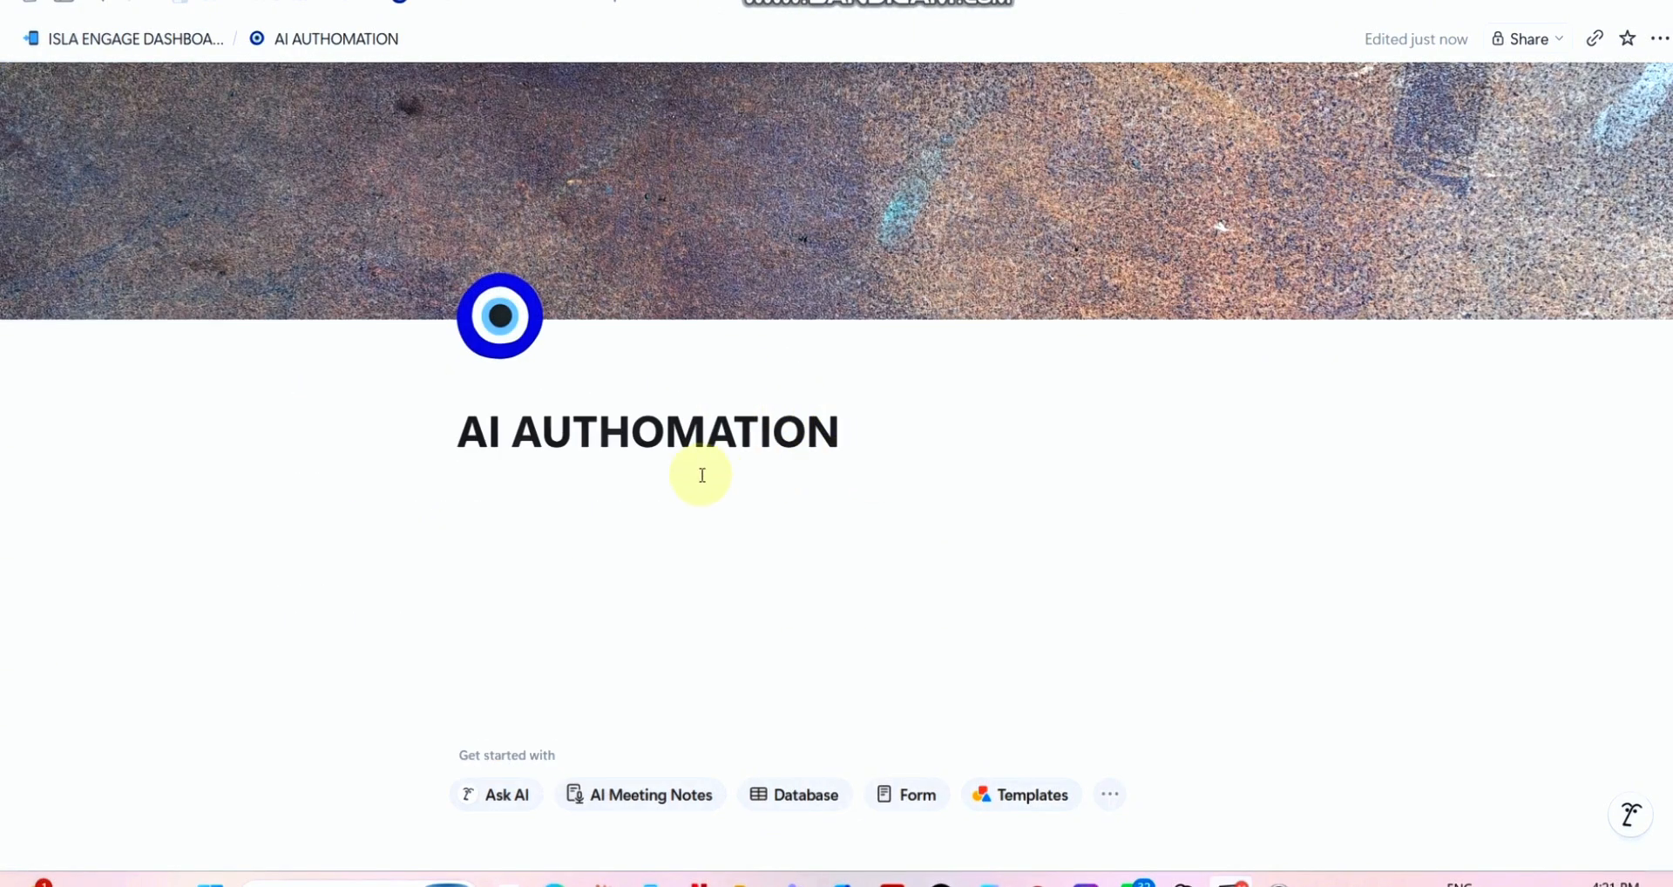
pyautogui.click(550, 470)
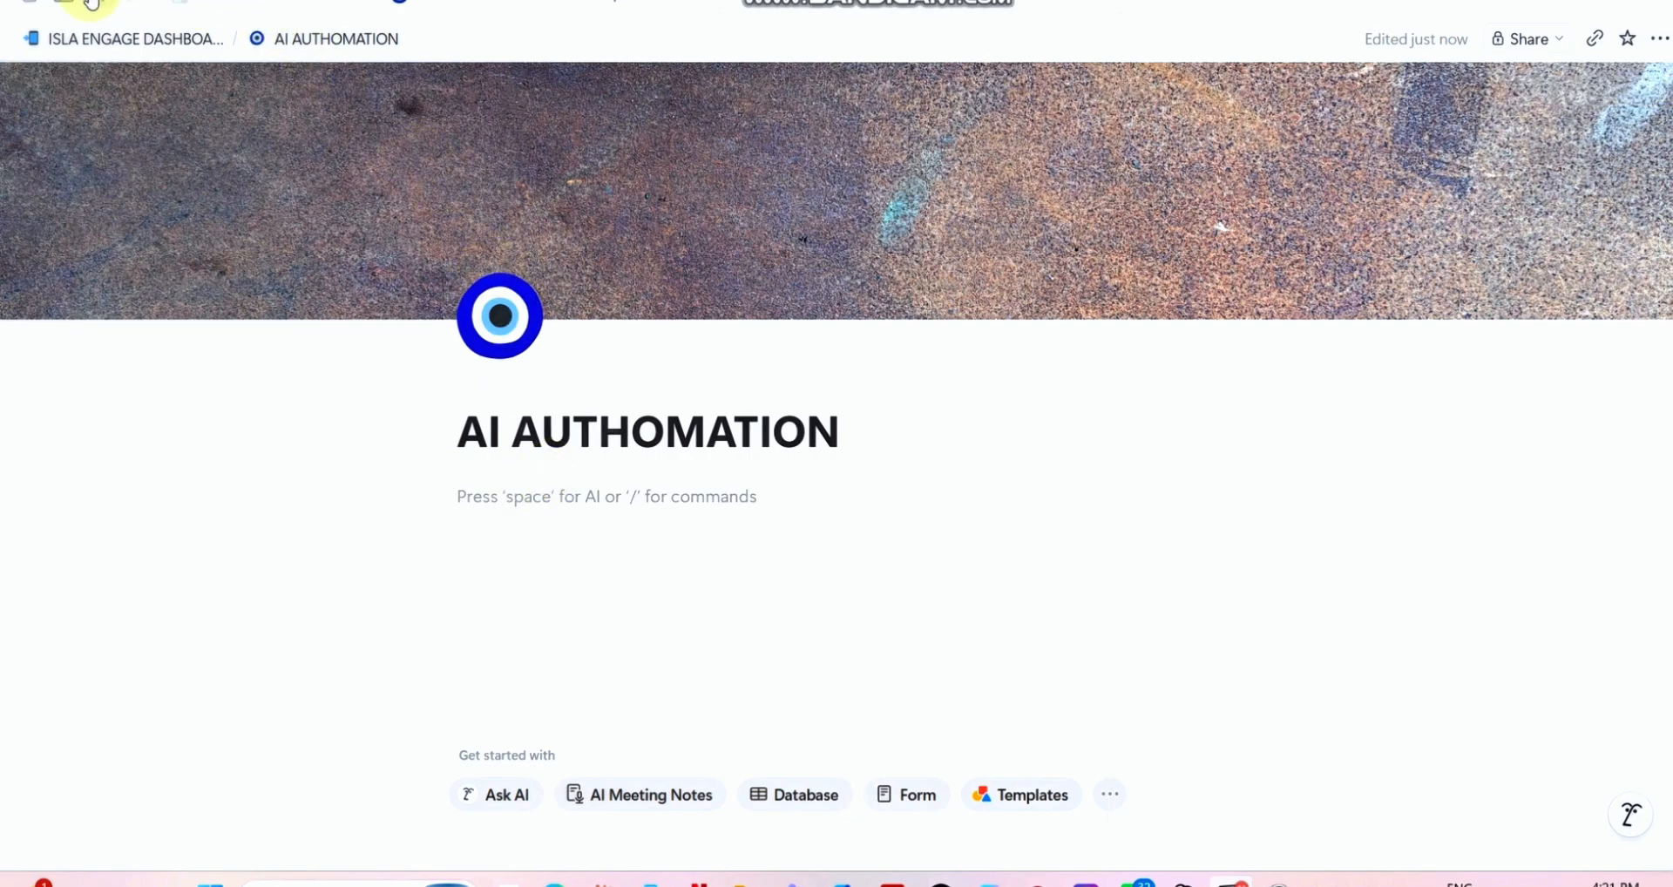
# Step: Open the ISLA SOCIAL MEDIA HUB page in a new tab and go to its RESOURCES section
pyautogui.click(615, 4)
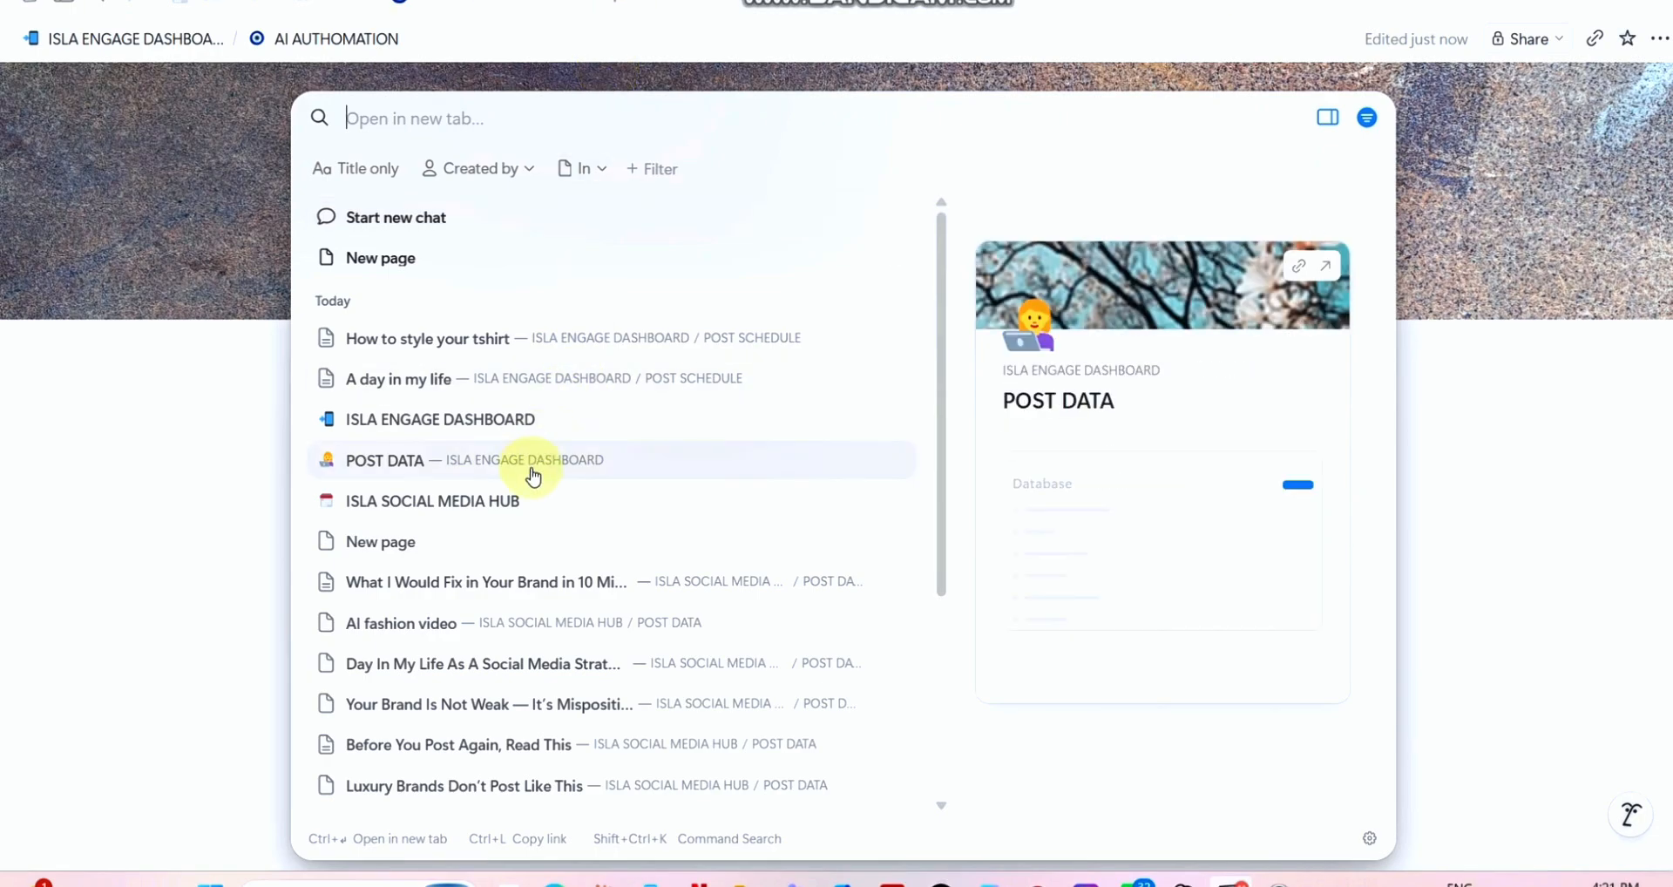
pyautogui.click(560, 500)
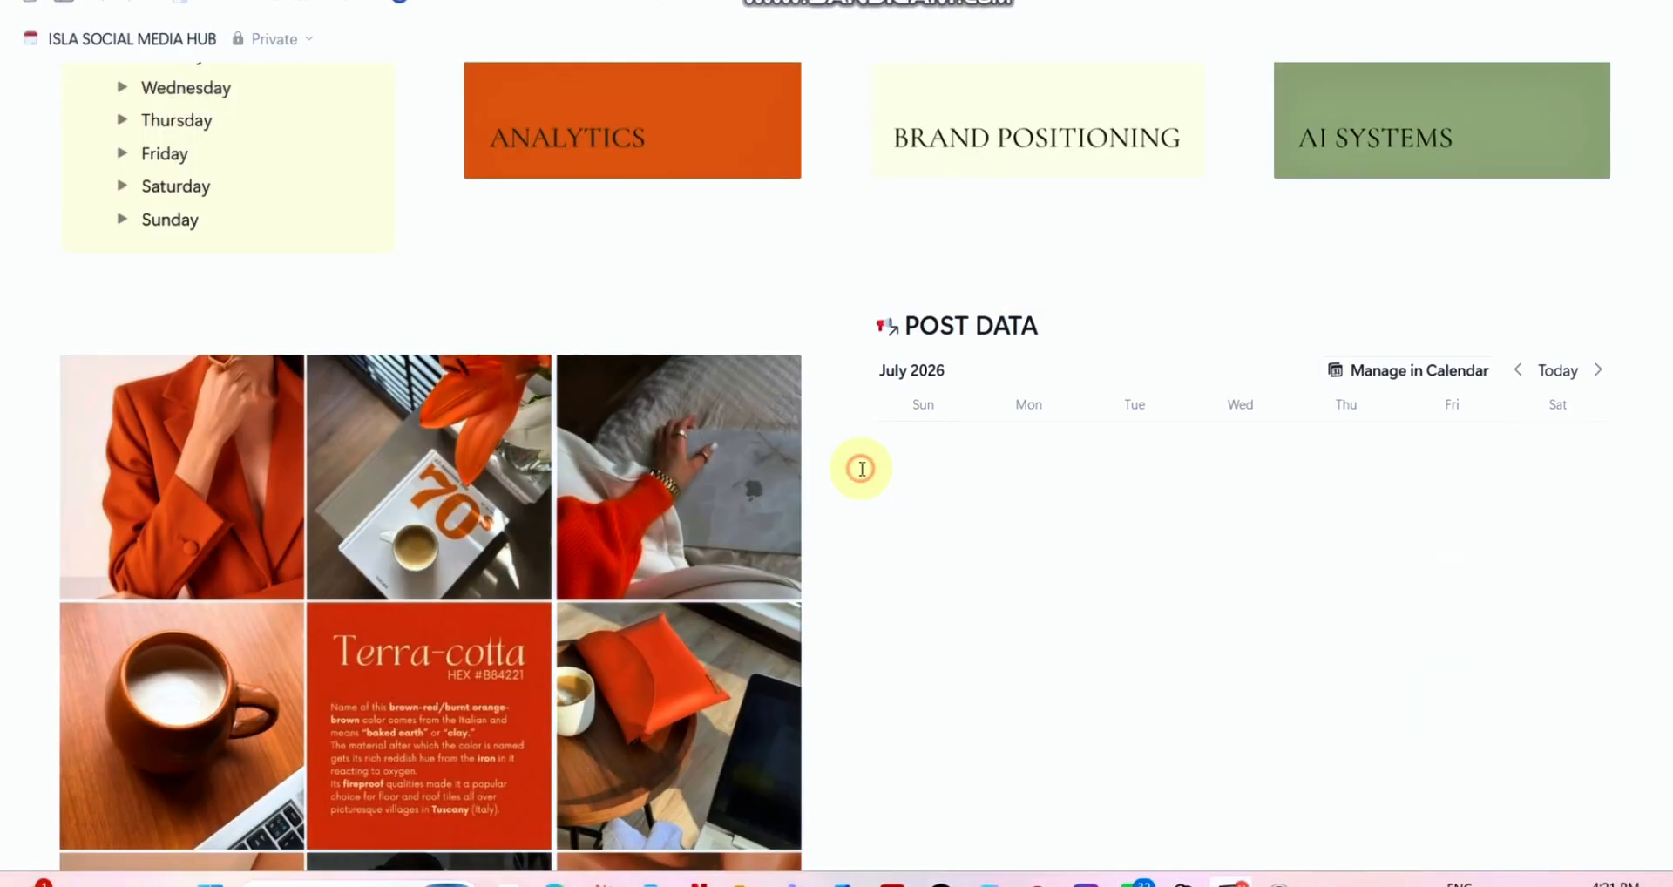
pyautogui.scroll(-15, 861, 468)
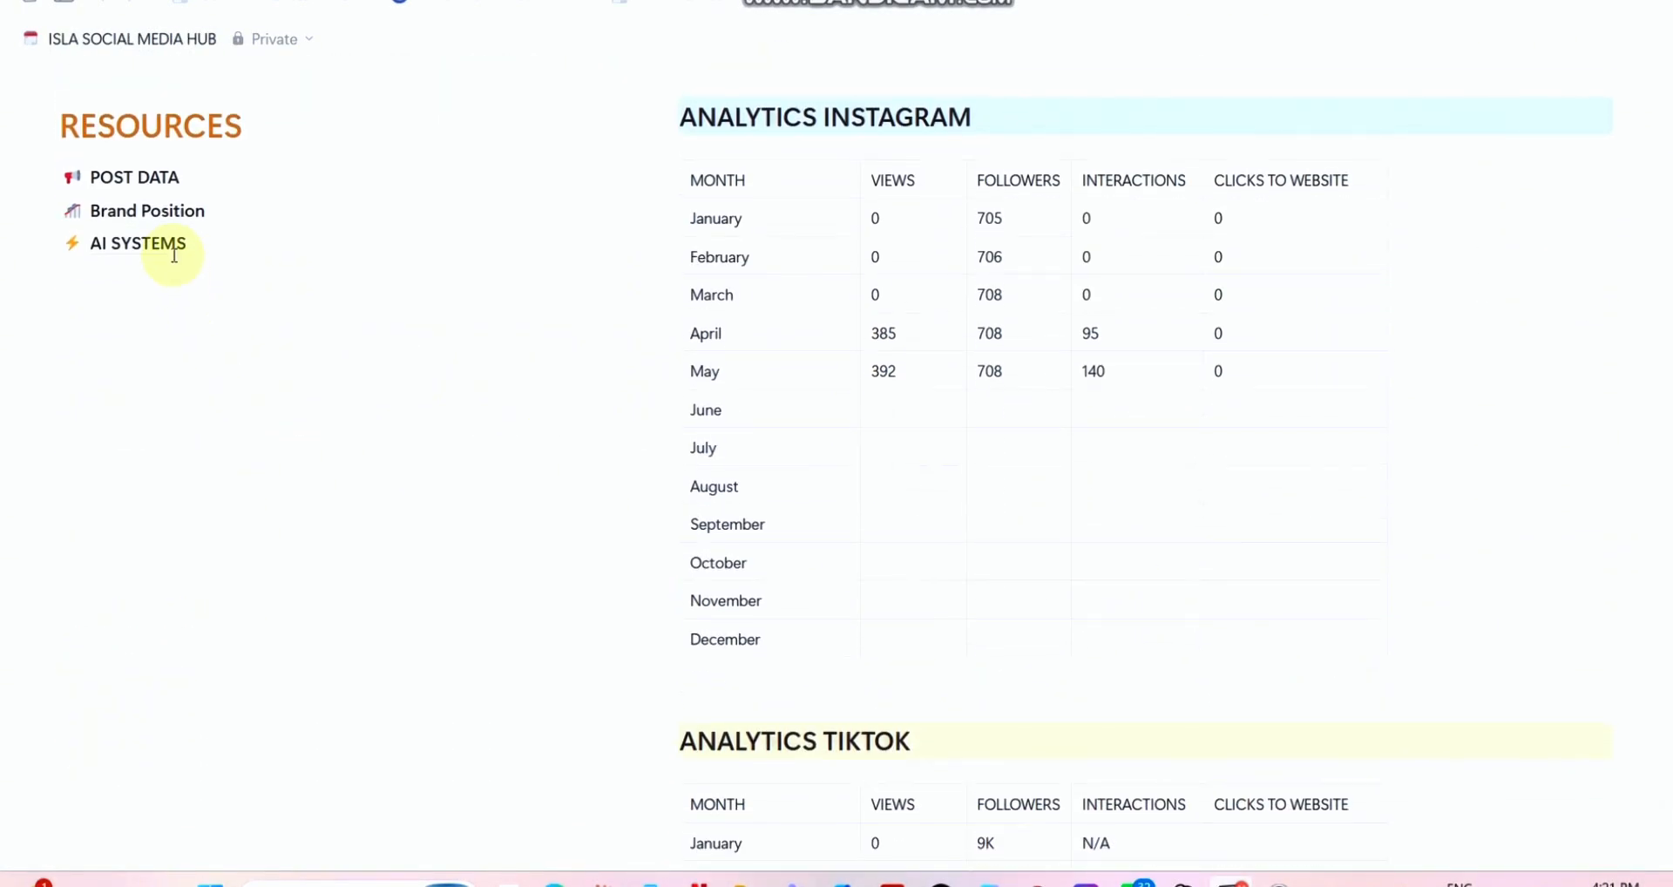
# Step: Open the AI SYSTEMS page from RESOURCES and look over its Core Prompt Templates section
pyautogui.click(170, 248)
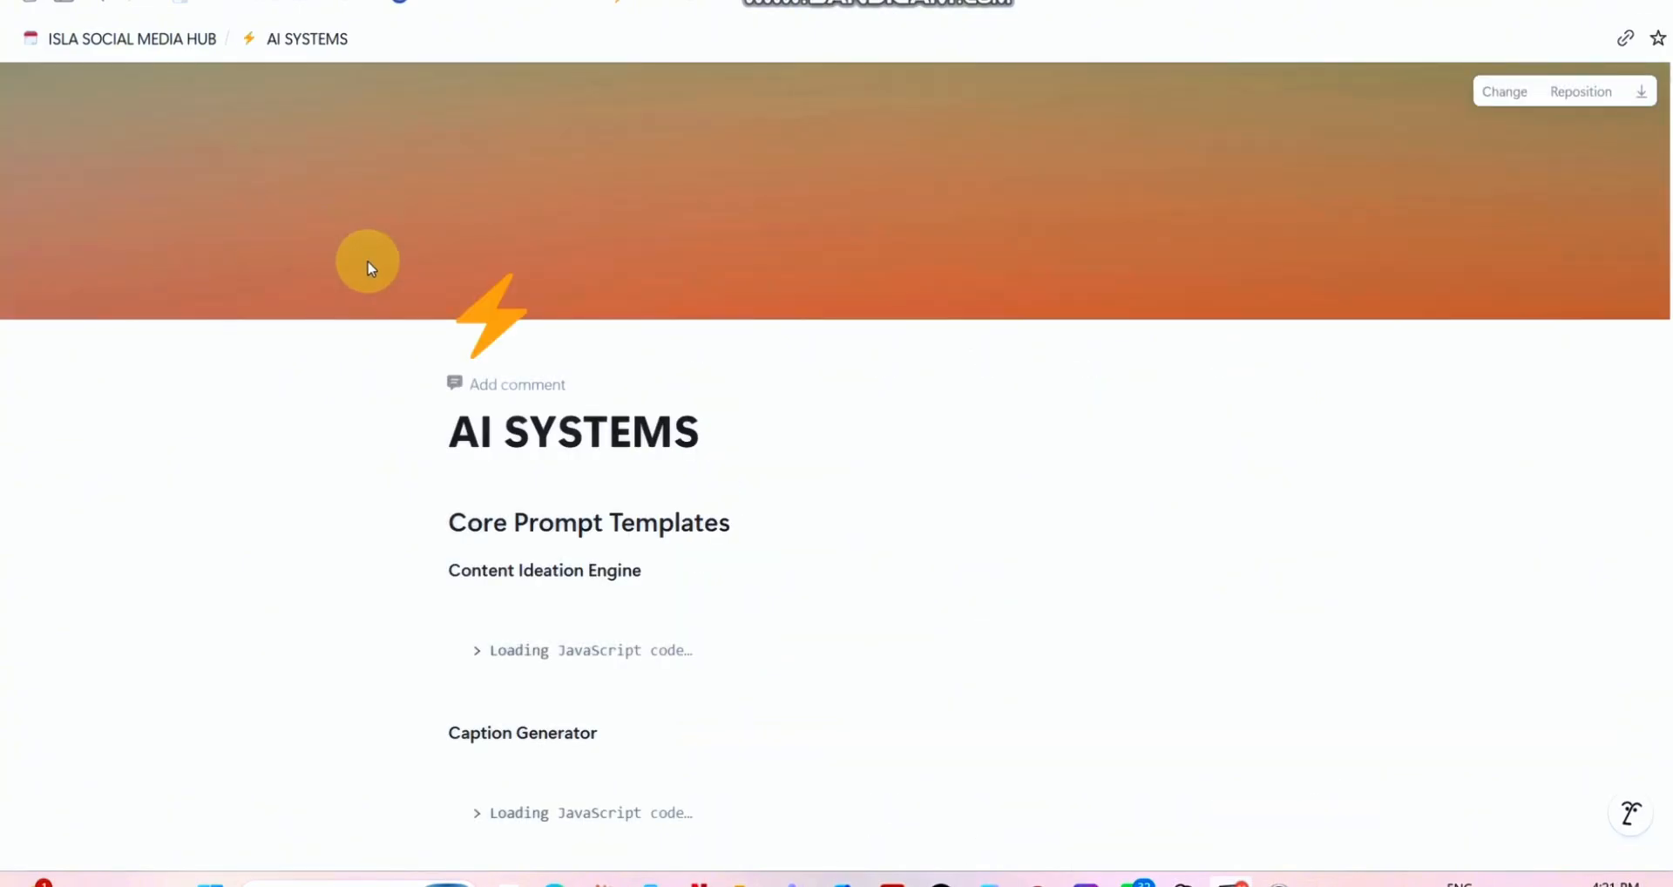
pyautogui.scroll(-5, 441, 340)
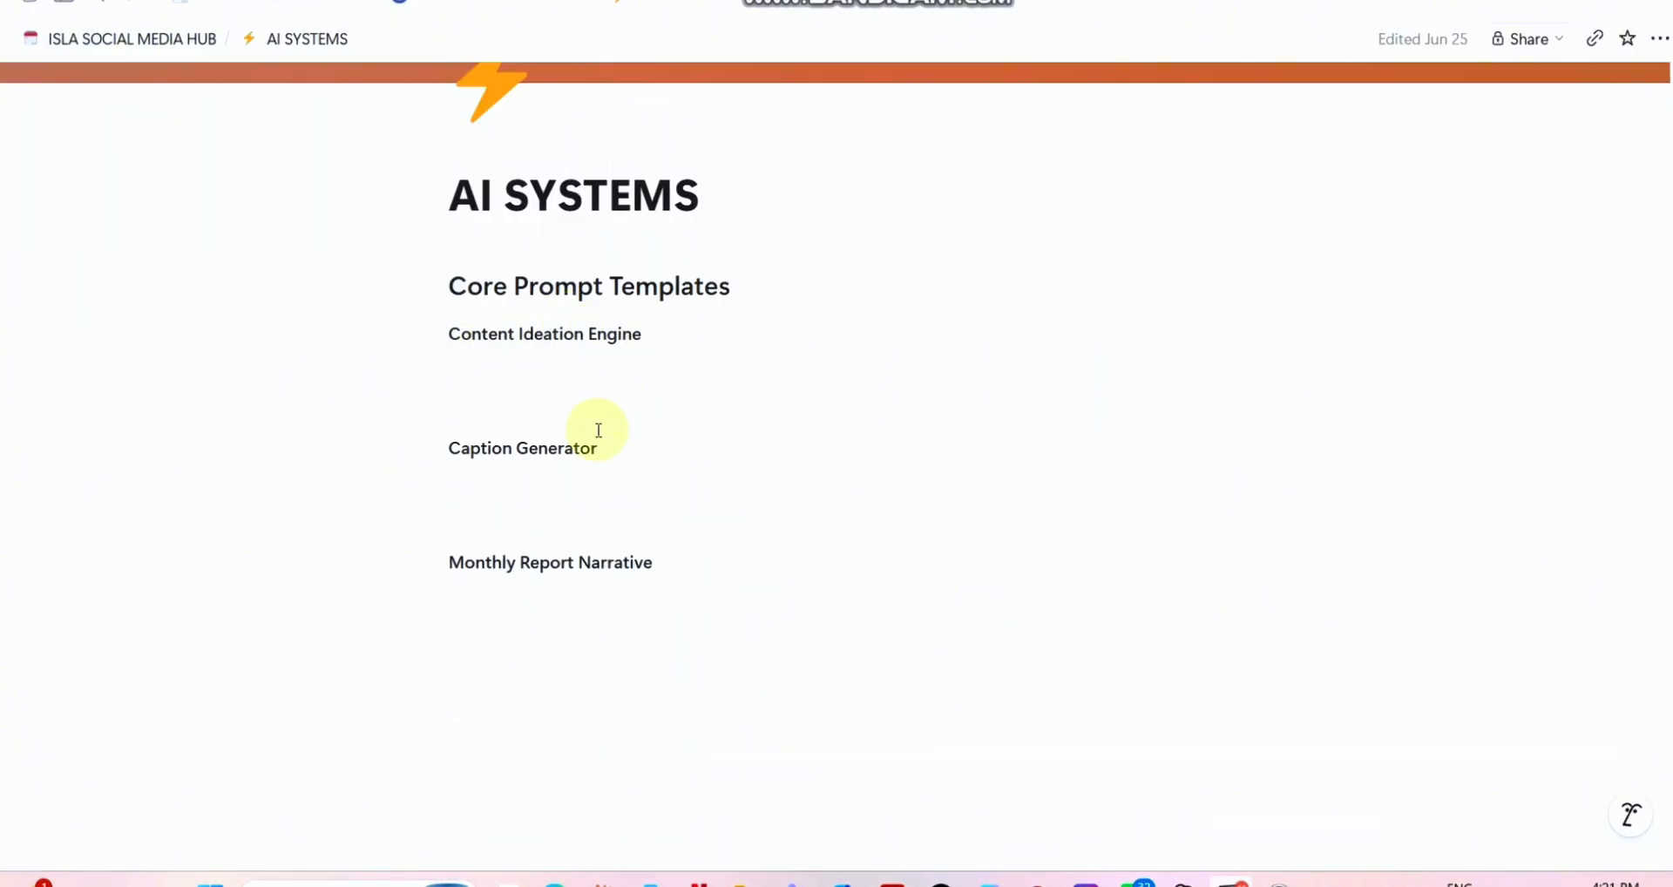
pyautogui.scroll(-2, 597, 430)
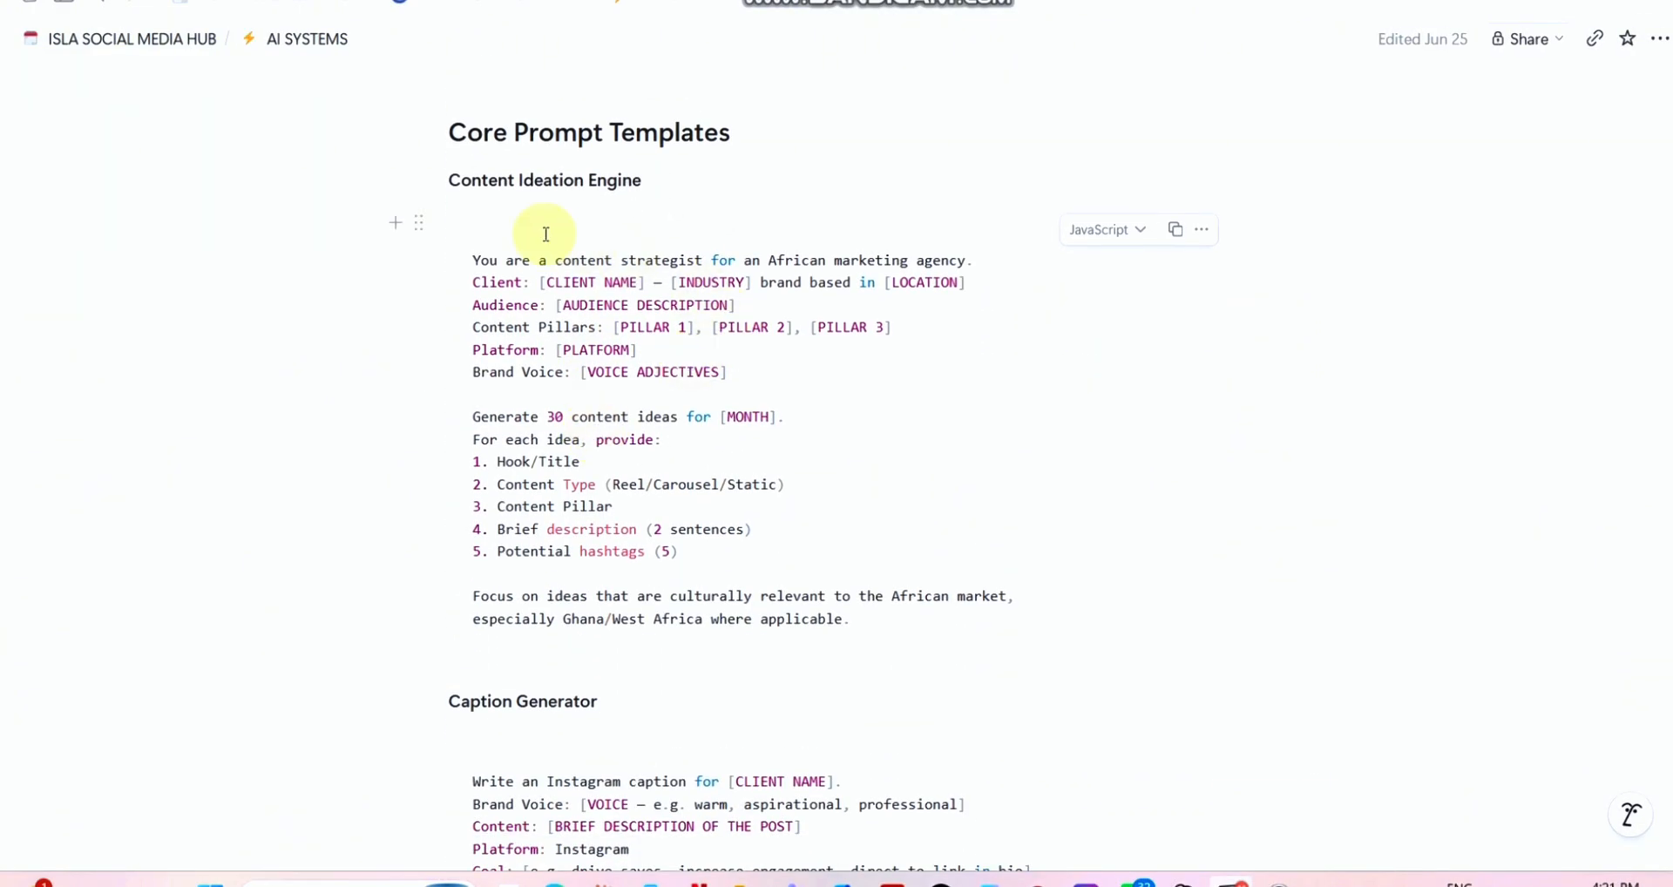
pyautogui.scroll(4, 542, 231)
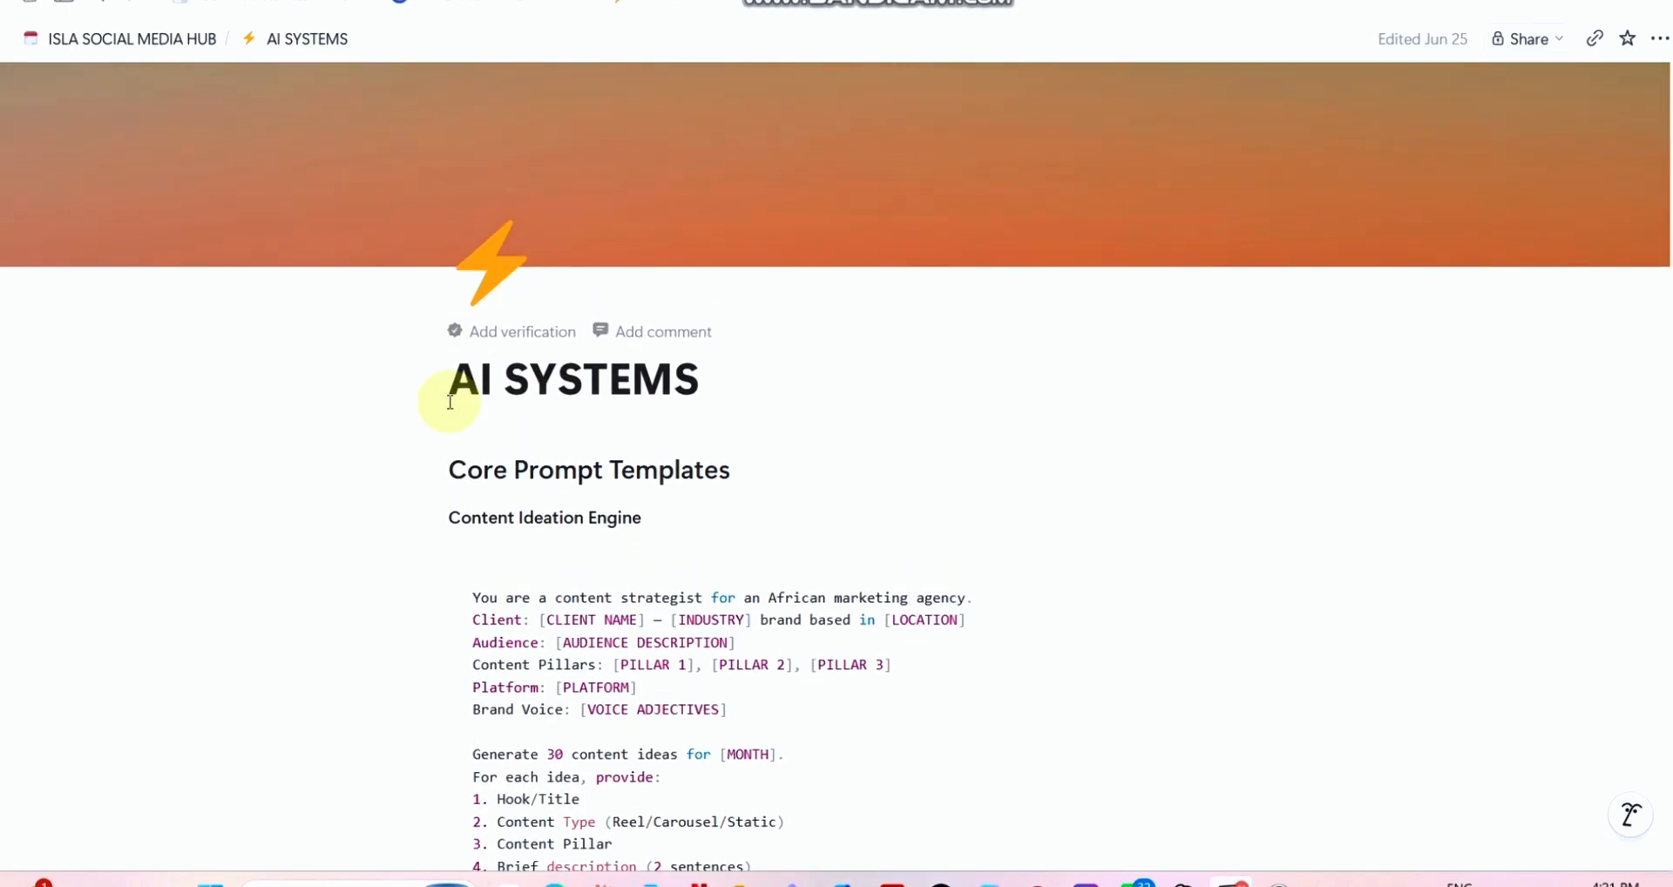
pyautogui.scroll(-2, 689, 470)
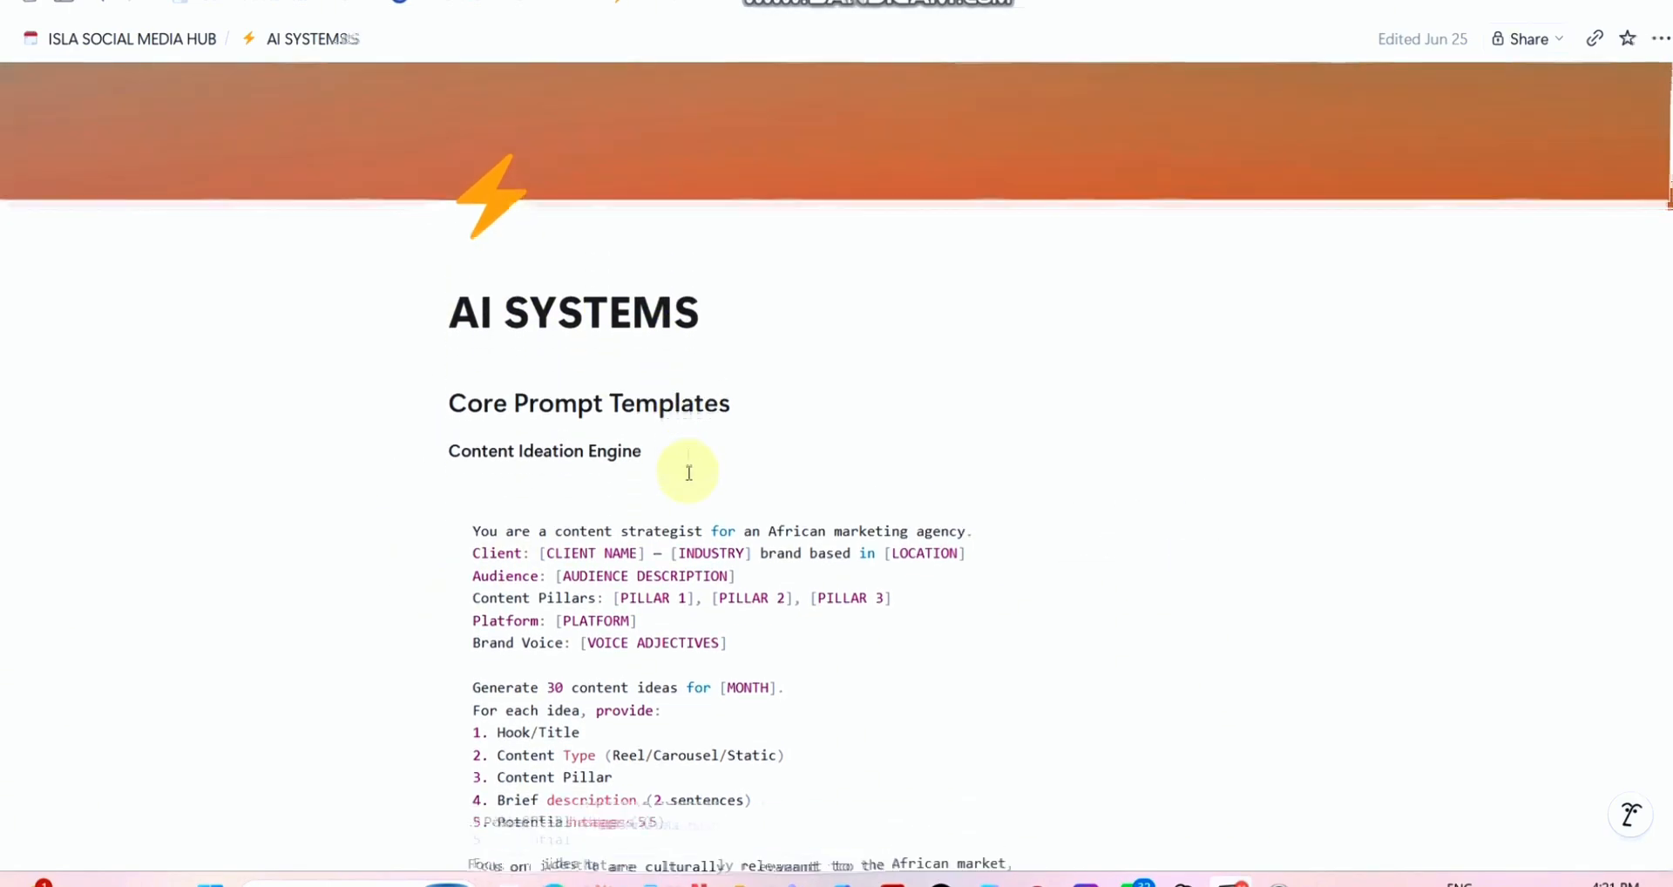
pyautogui.scroll(-2, 590, 318)
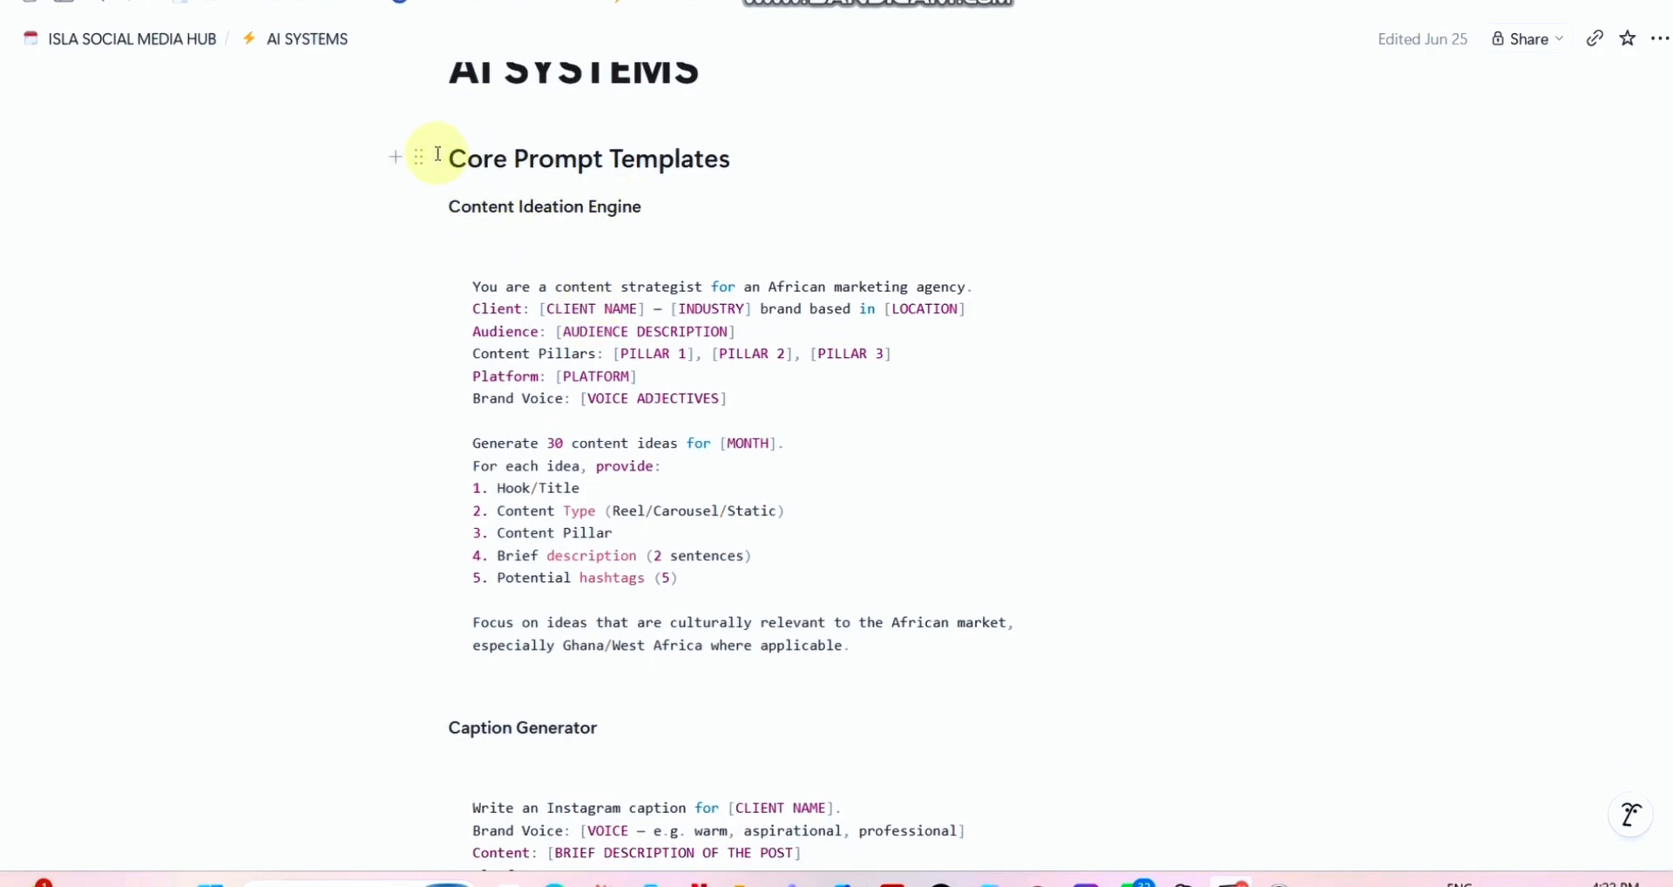
# Step: Try to select and copy all the content from the Core Prompt Templates heading through the Monthly Report Narrative prompt
pyautogui.moveTo(439, 154); pyautogui.dragTo(994, 646)
pyautogui.click(1314, 527)
pyautogui.scroll(2, 1316, 527)
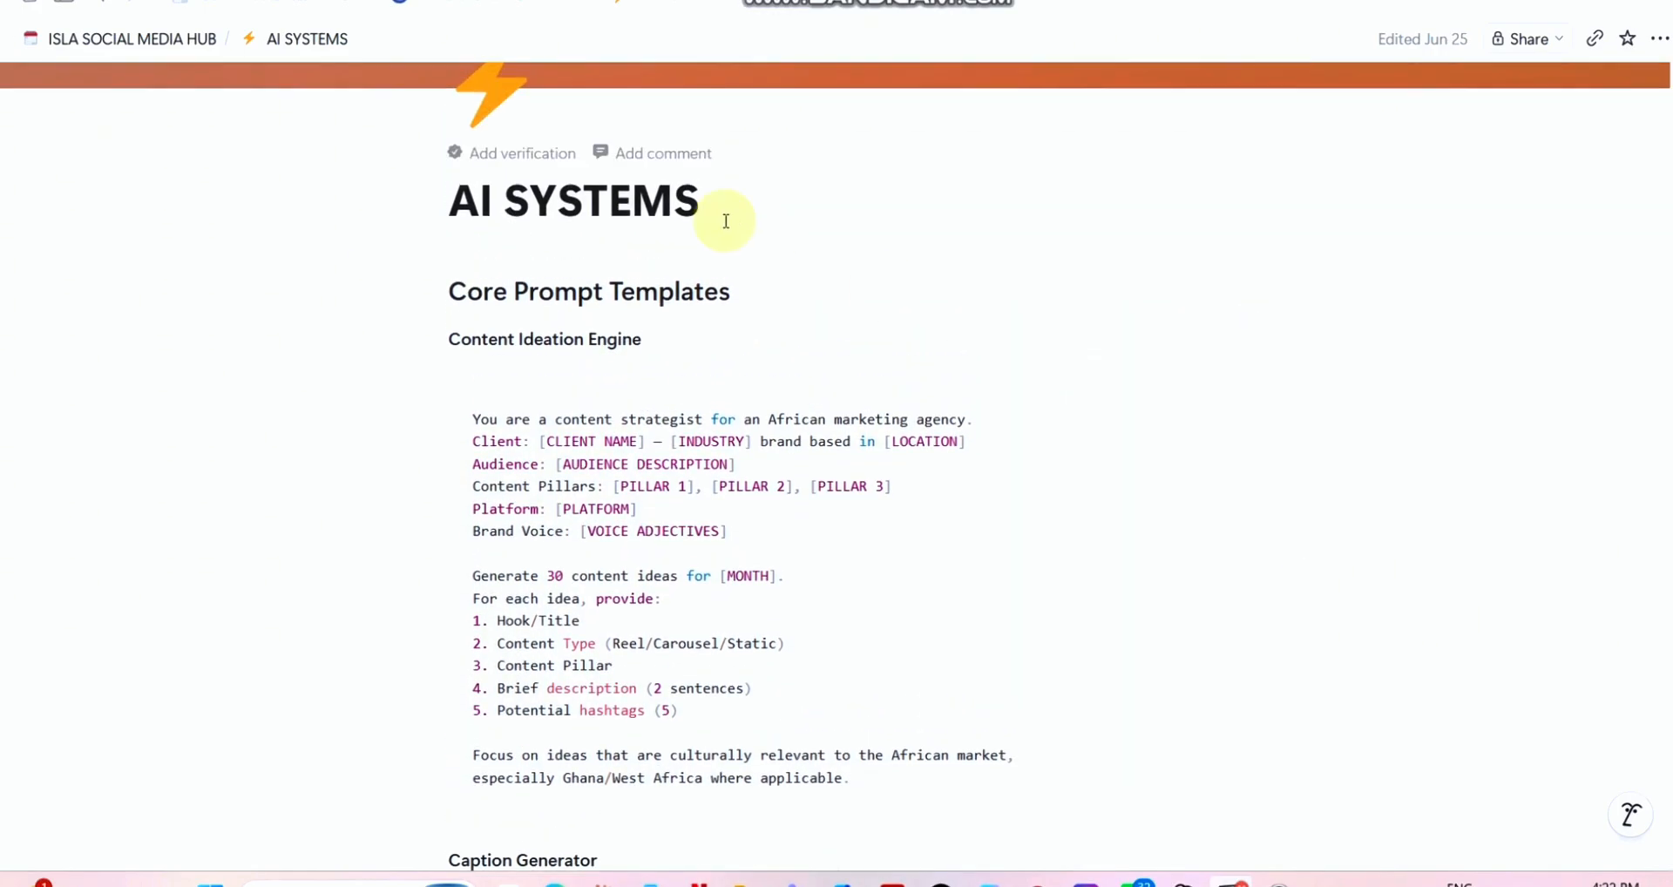
pyautogui.moveTo(438, 277); pyautogui.dragTo(1225, 560)
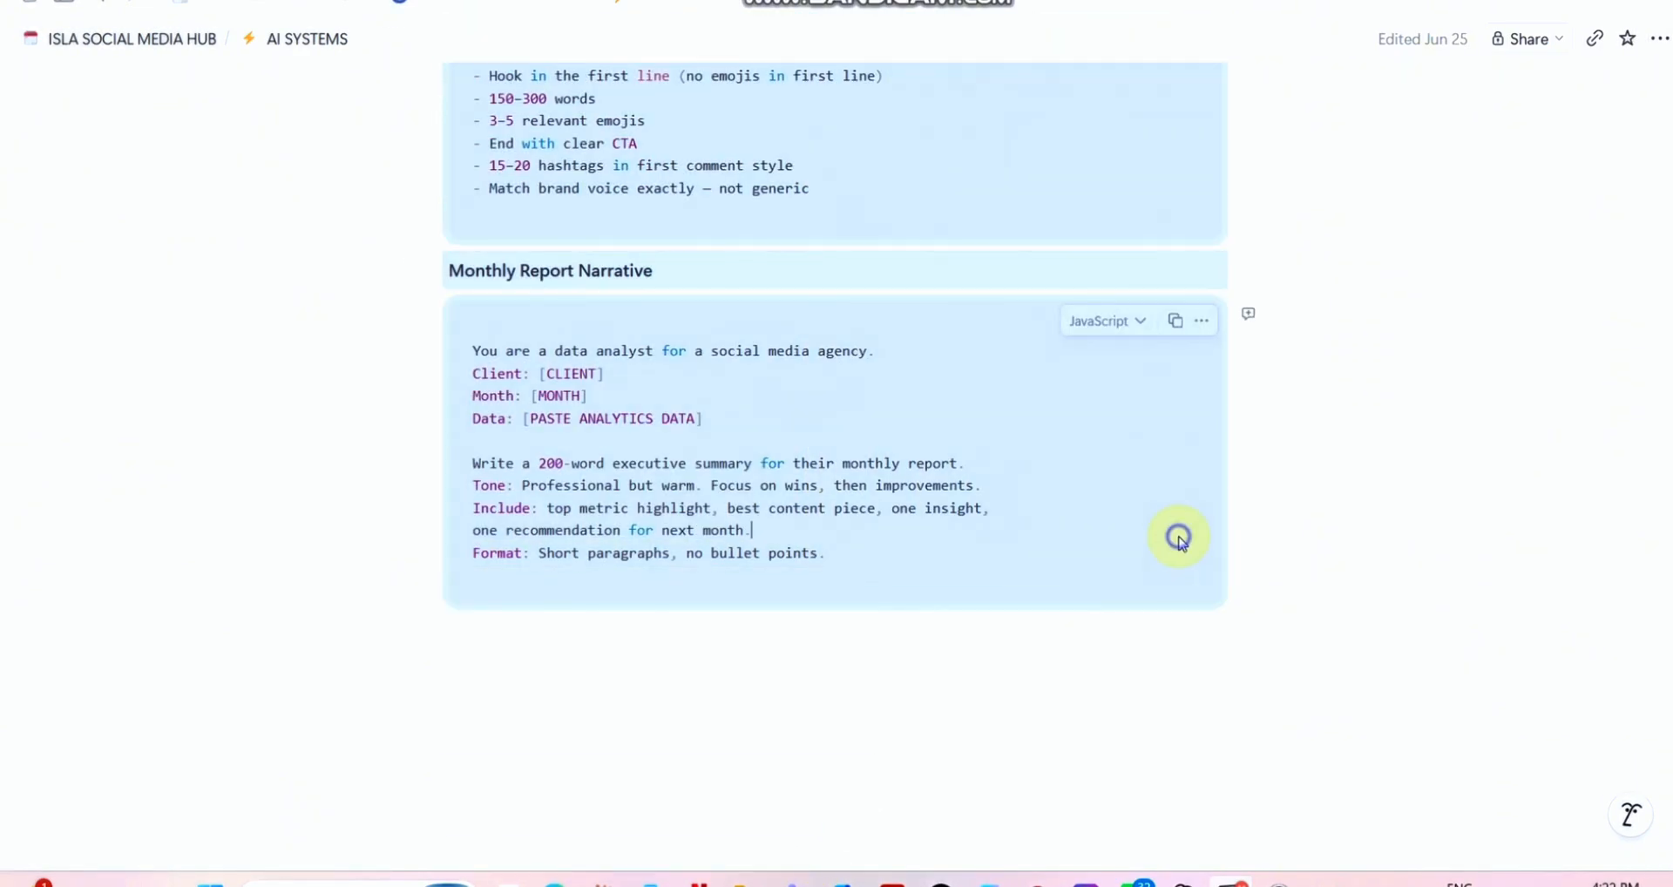
pyautogui.rightClick(1180, 540)
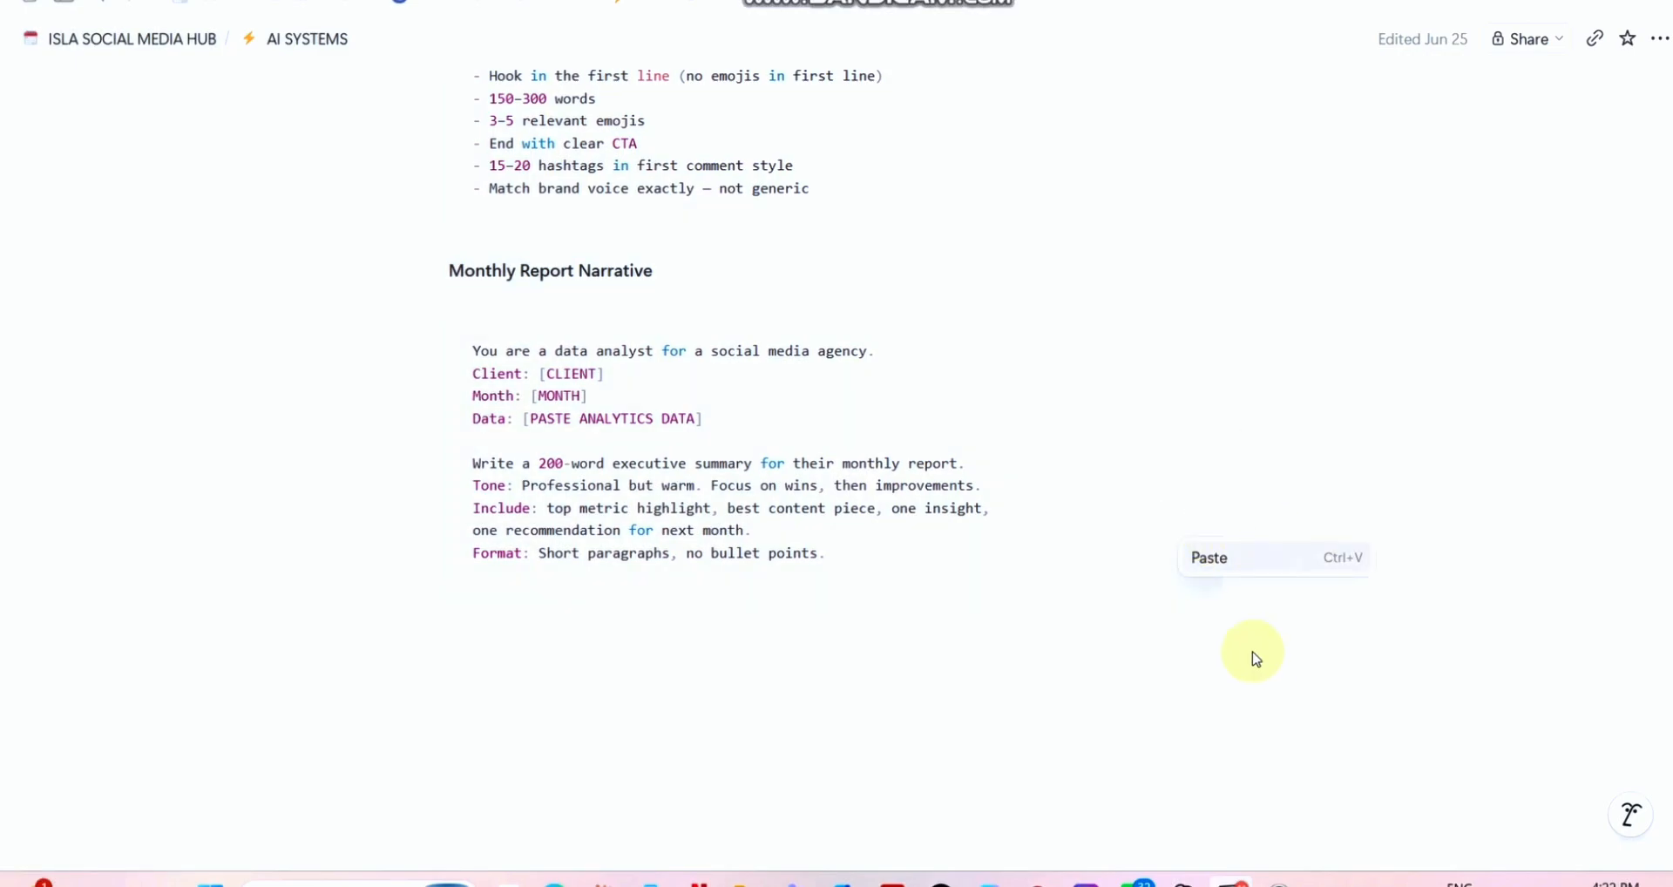
pyautogui.scroll(15, 905, 404)
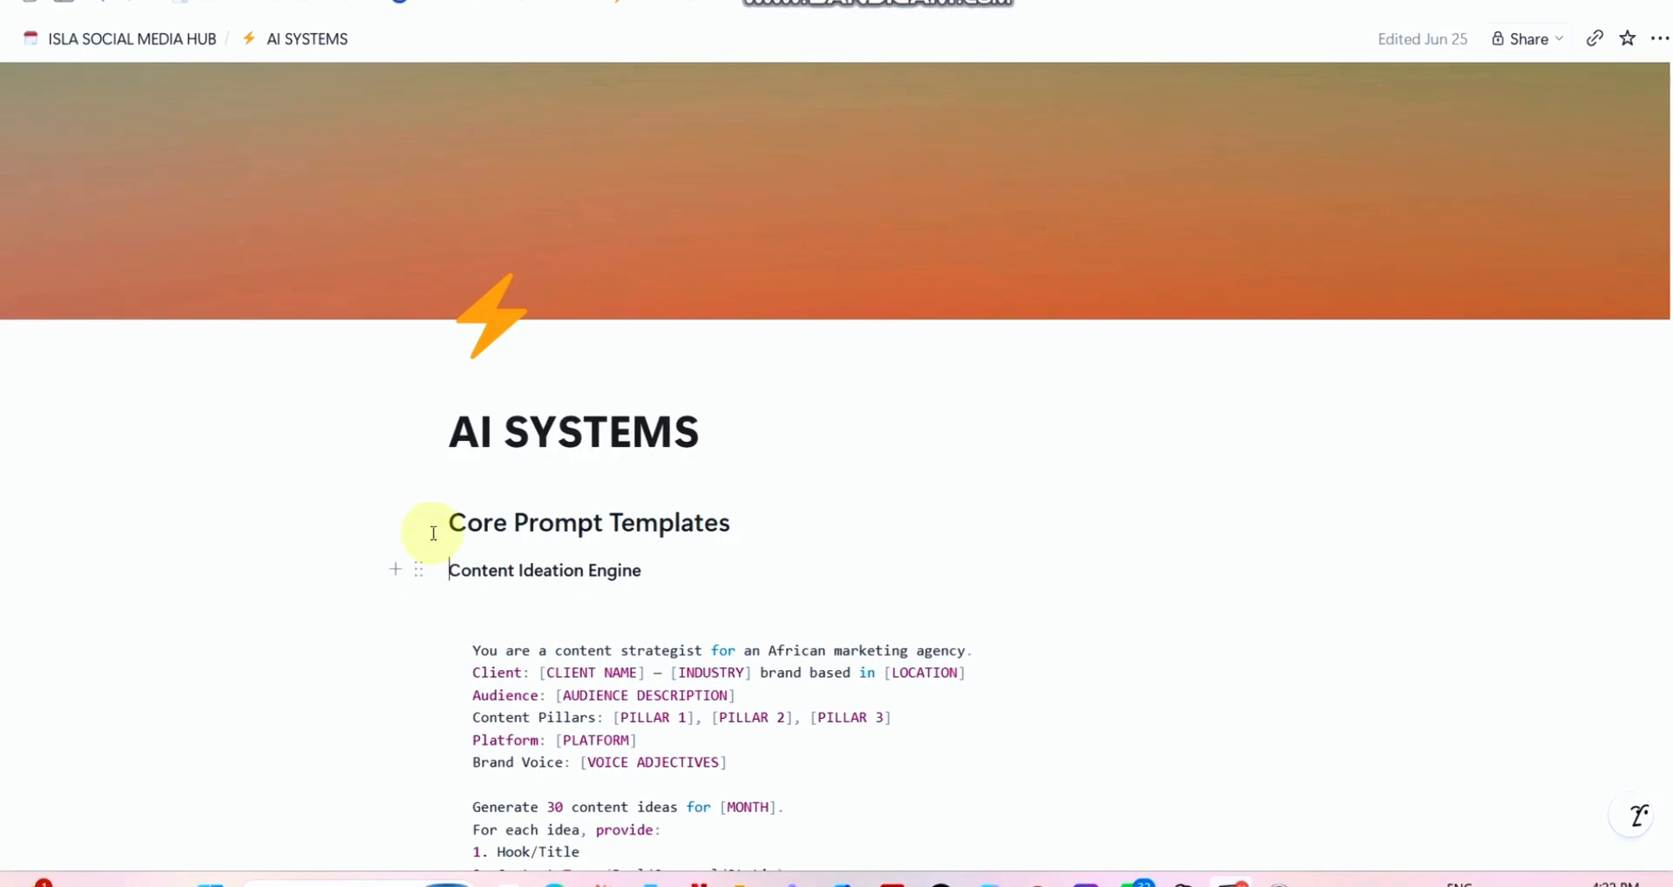
pyautogui.moveTo(432, 508); pyautogui.dragTo(897, 666)
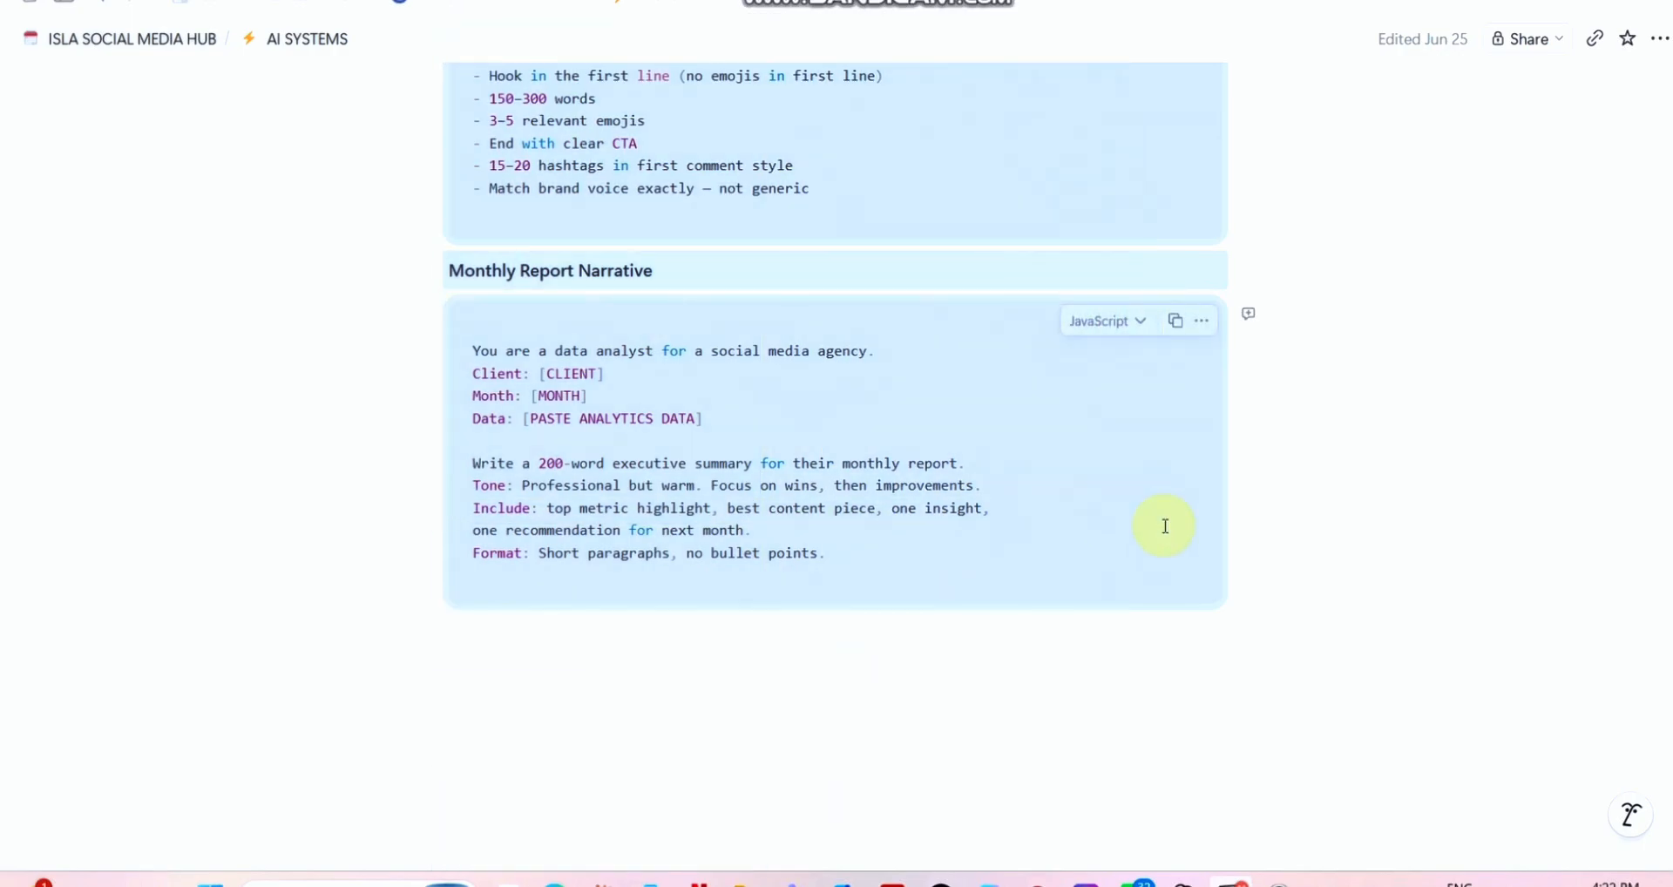
pyautogui.rightClick(1164, 527)
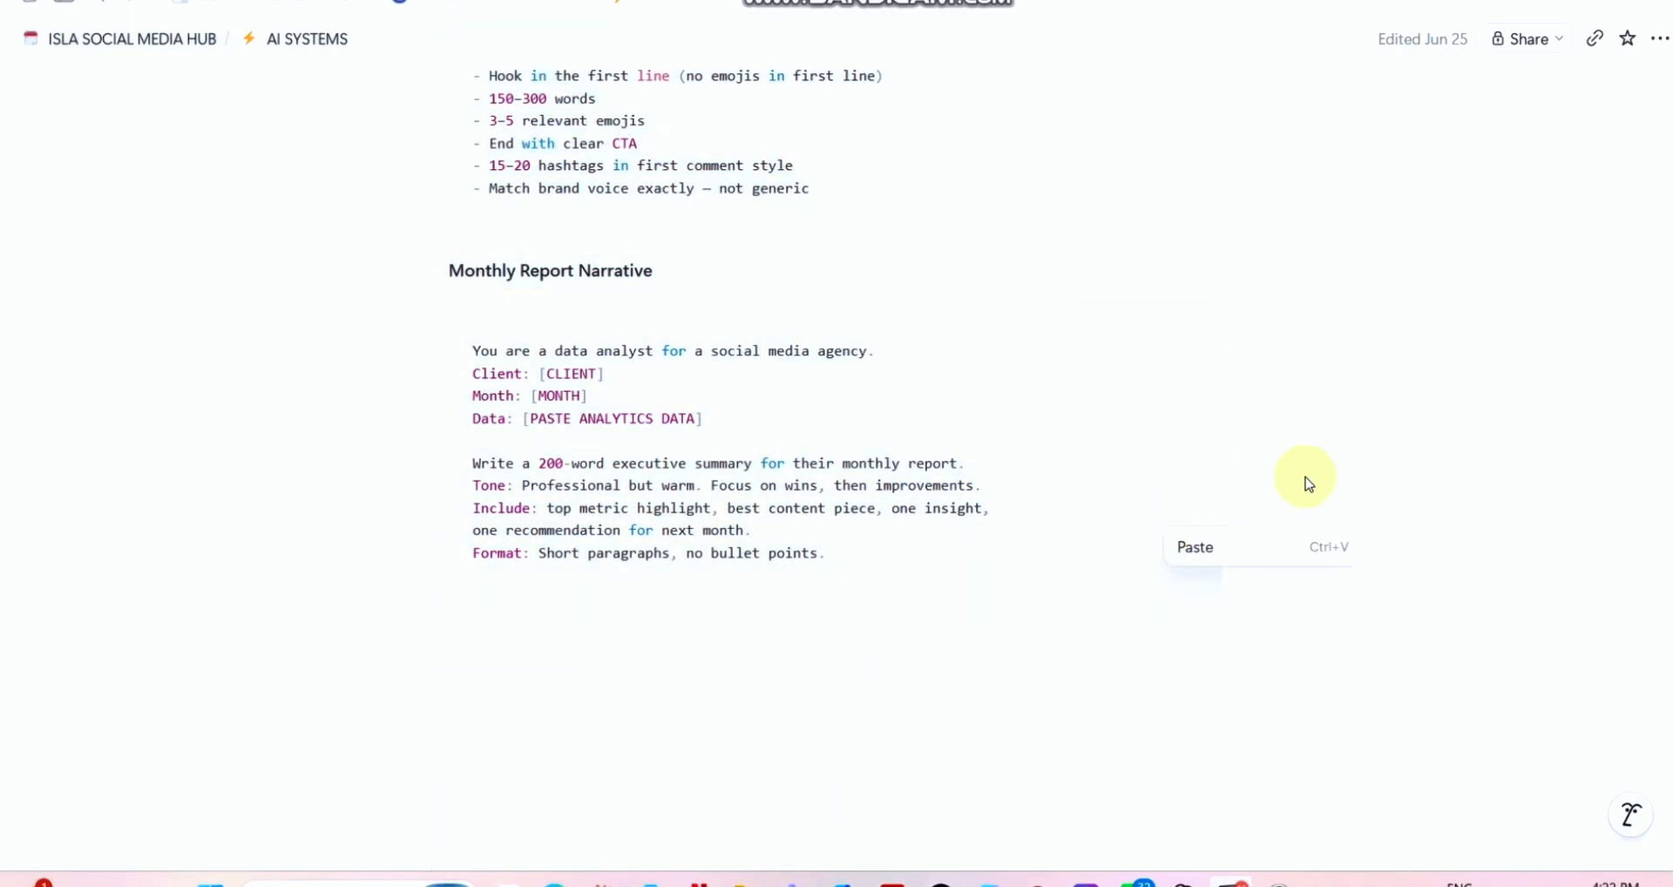
pyautogui.click(1325, 216)
pyautogui.scroll(20, 1318, 206)
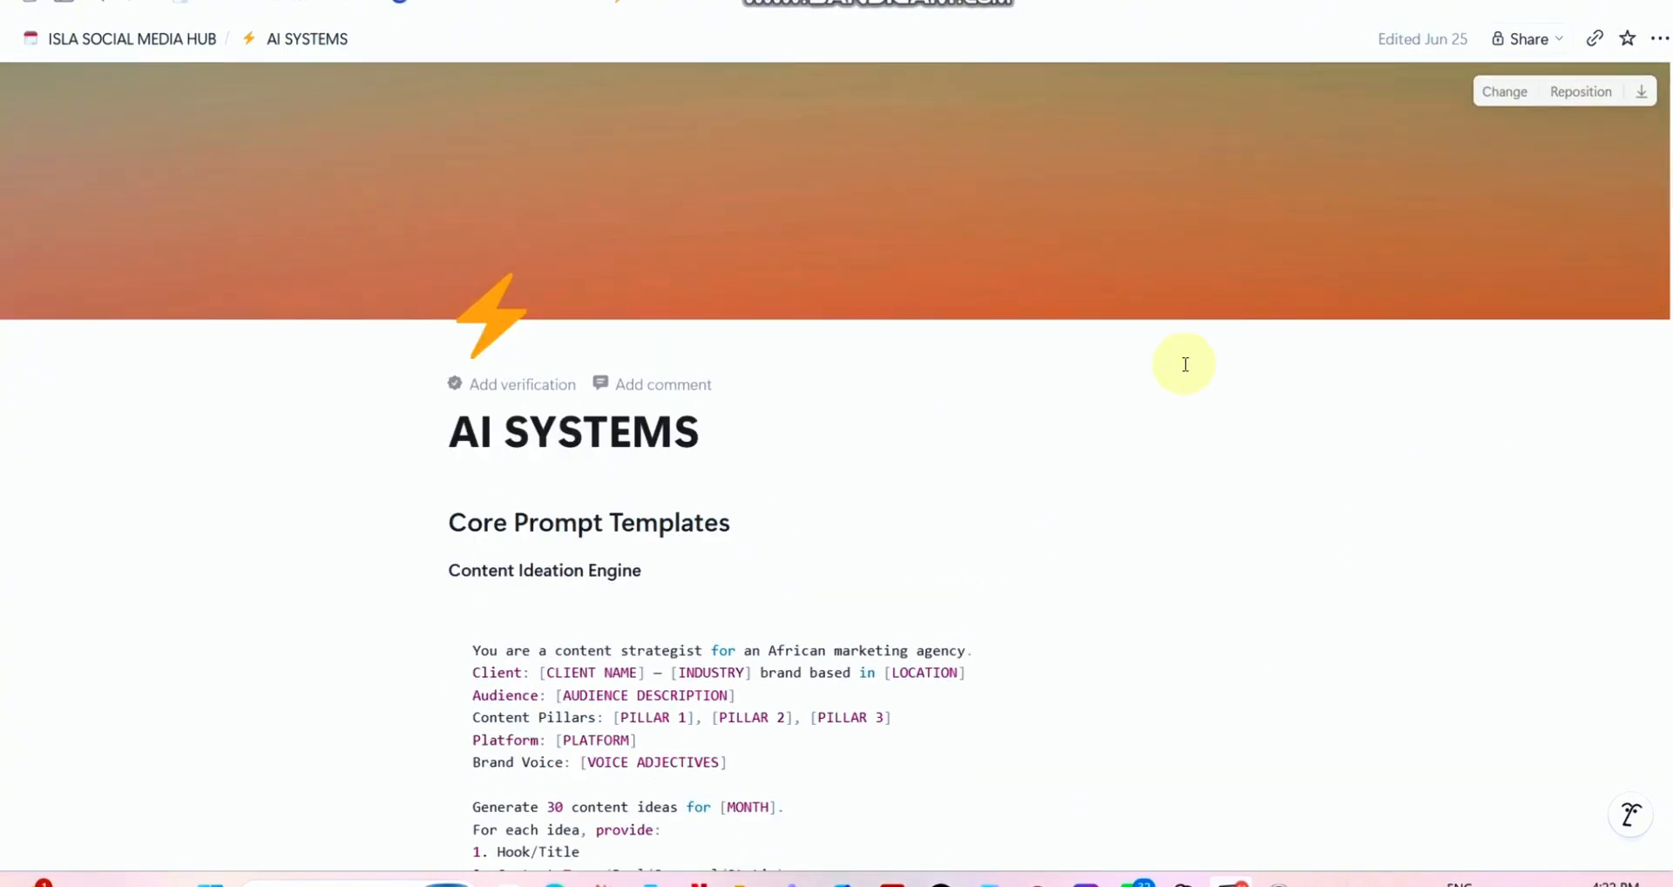
# Step: Read through the Content Ideation Engine, Caption Generator and Monthly Report Narrative prompts on the AI SYSTEMS page
pyautogui.scroll(-3, 1004, 469)
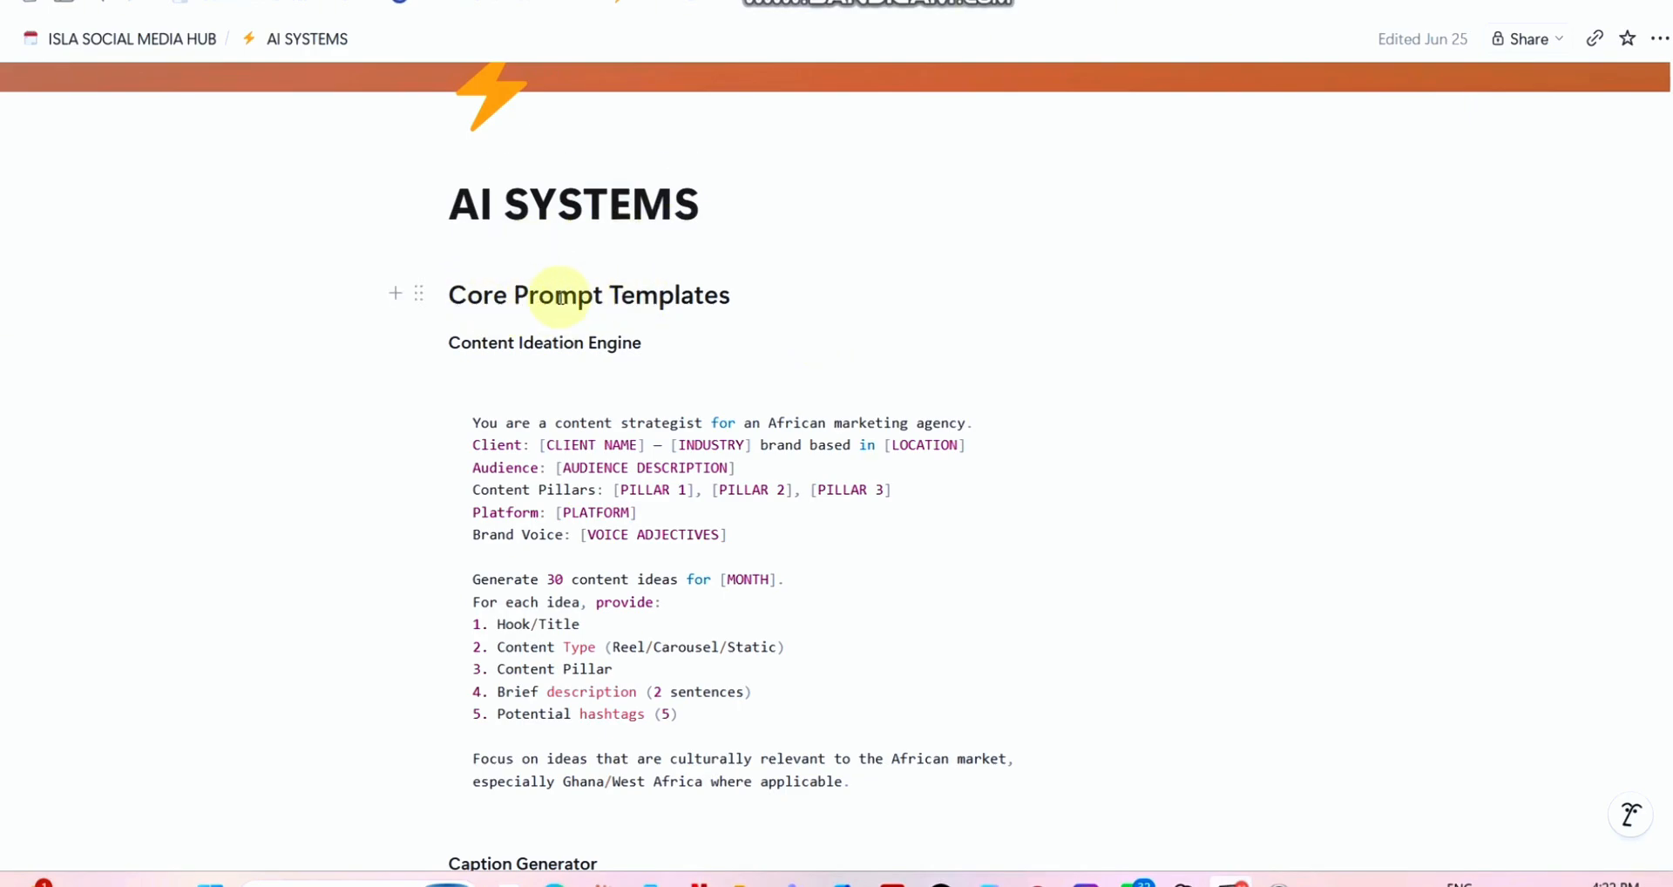
pyautogui.scroll(-1, 627, 320)
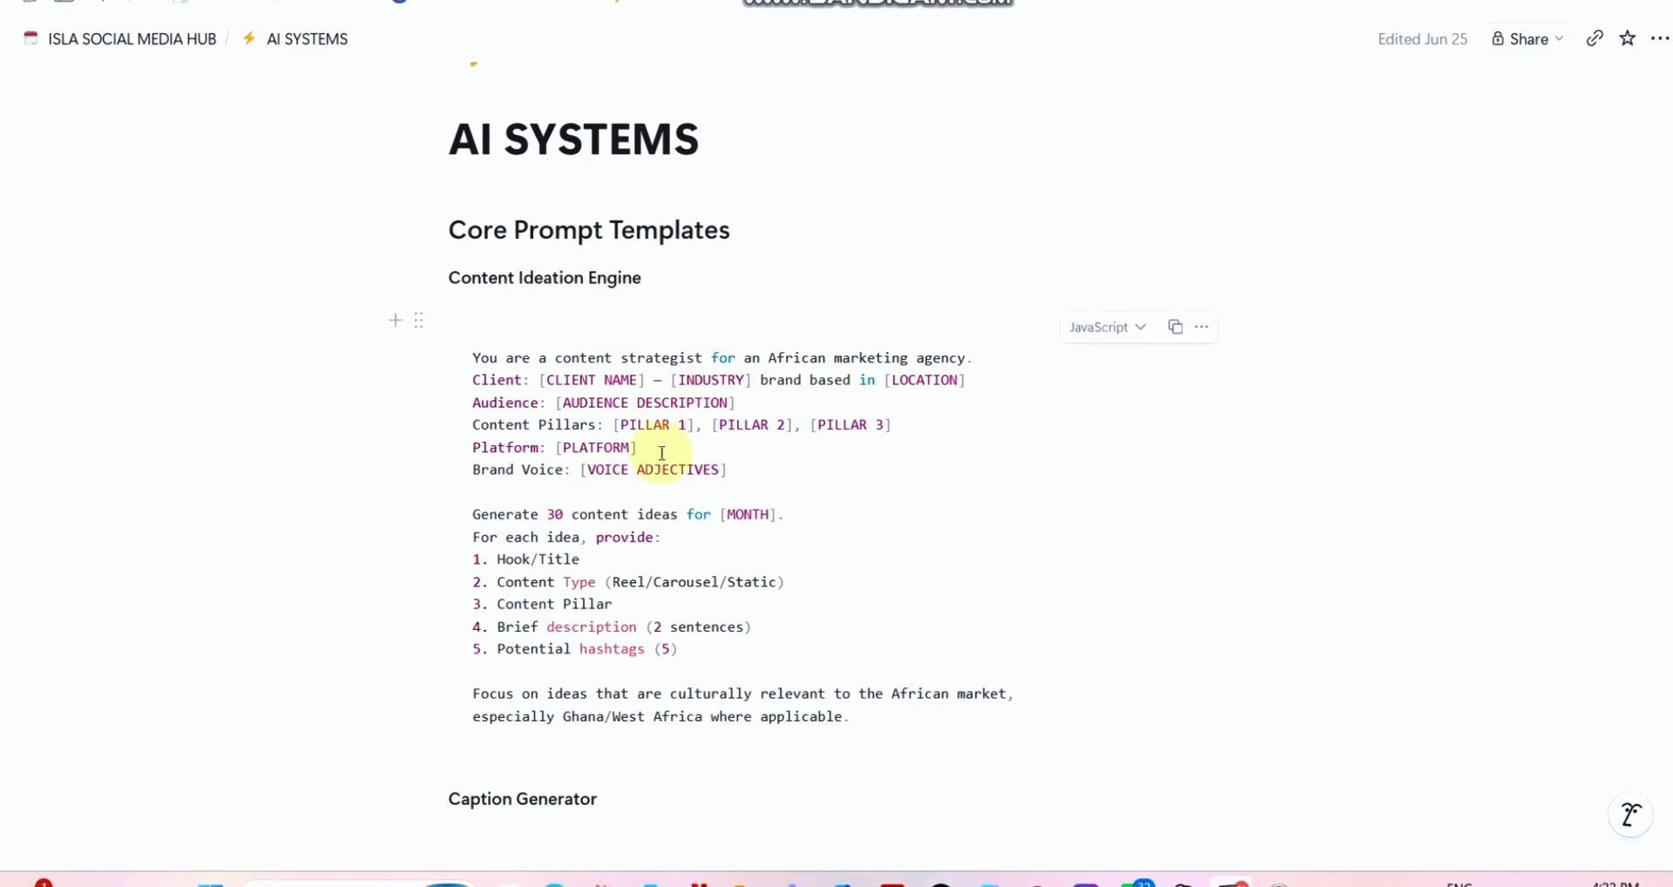
pyautogui.scroll(-5, 663, 454)
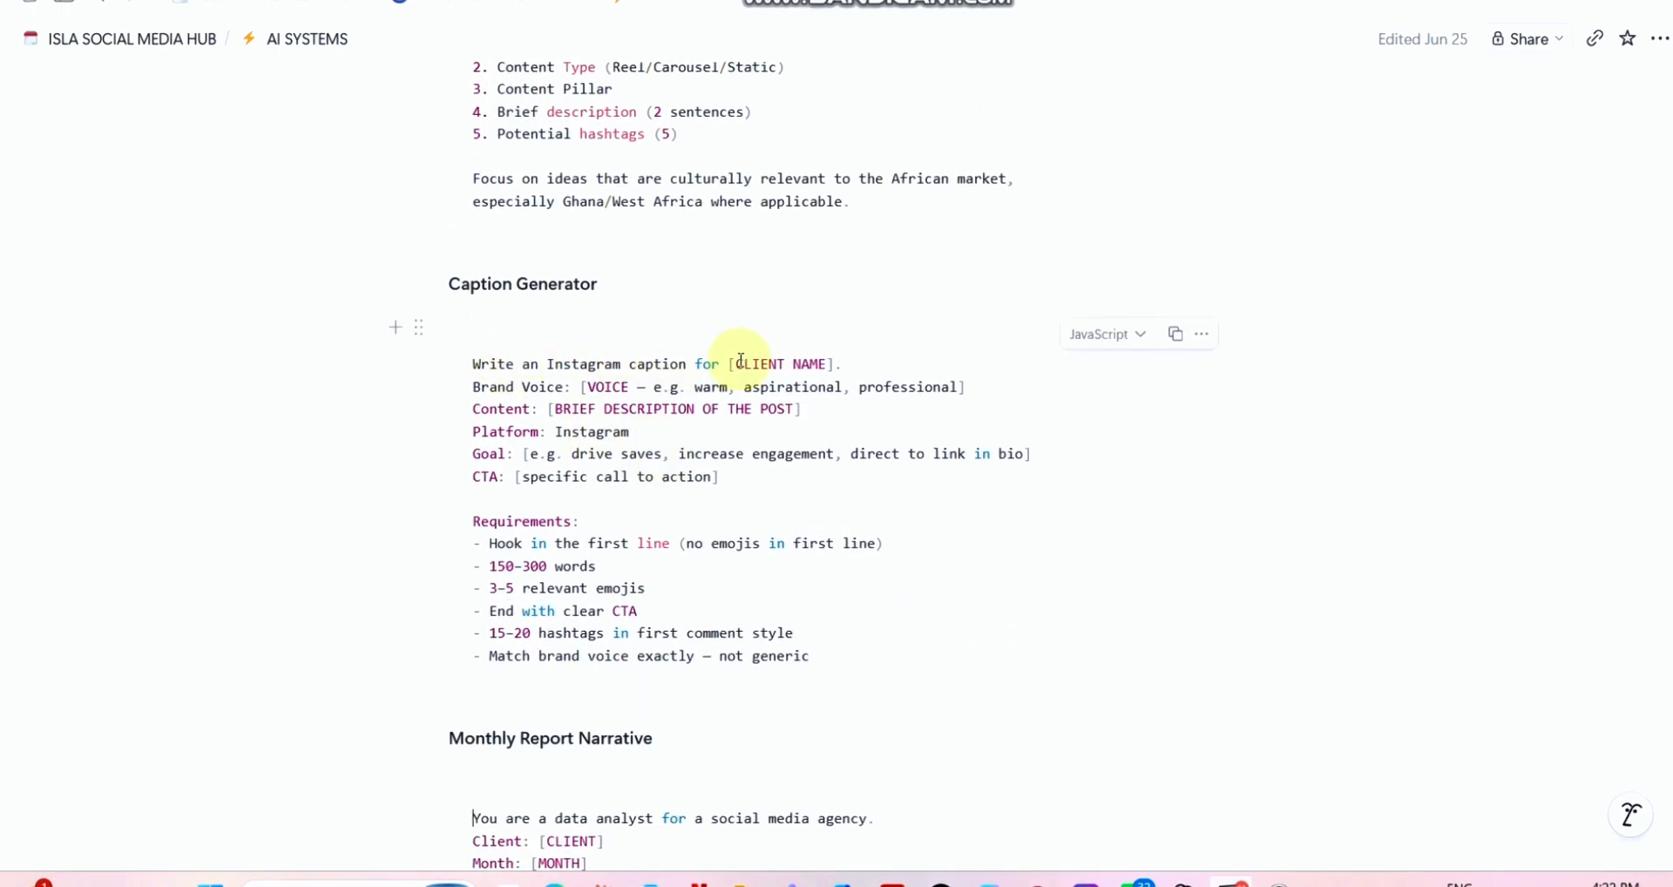
pyautogui.scroll(-1, 693, 475)
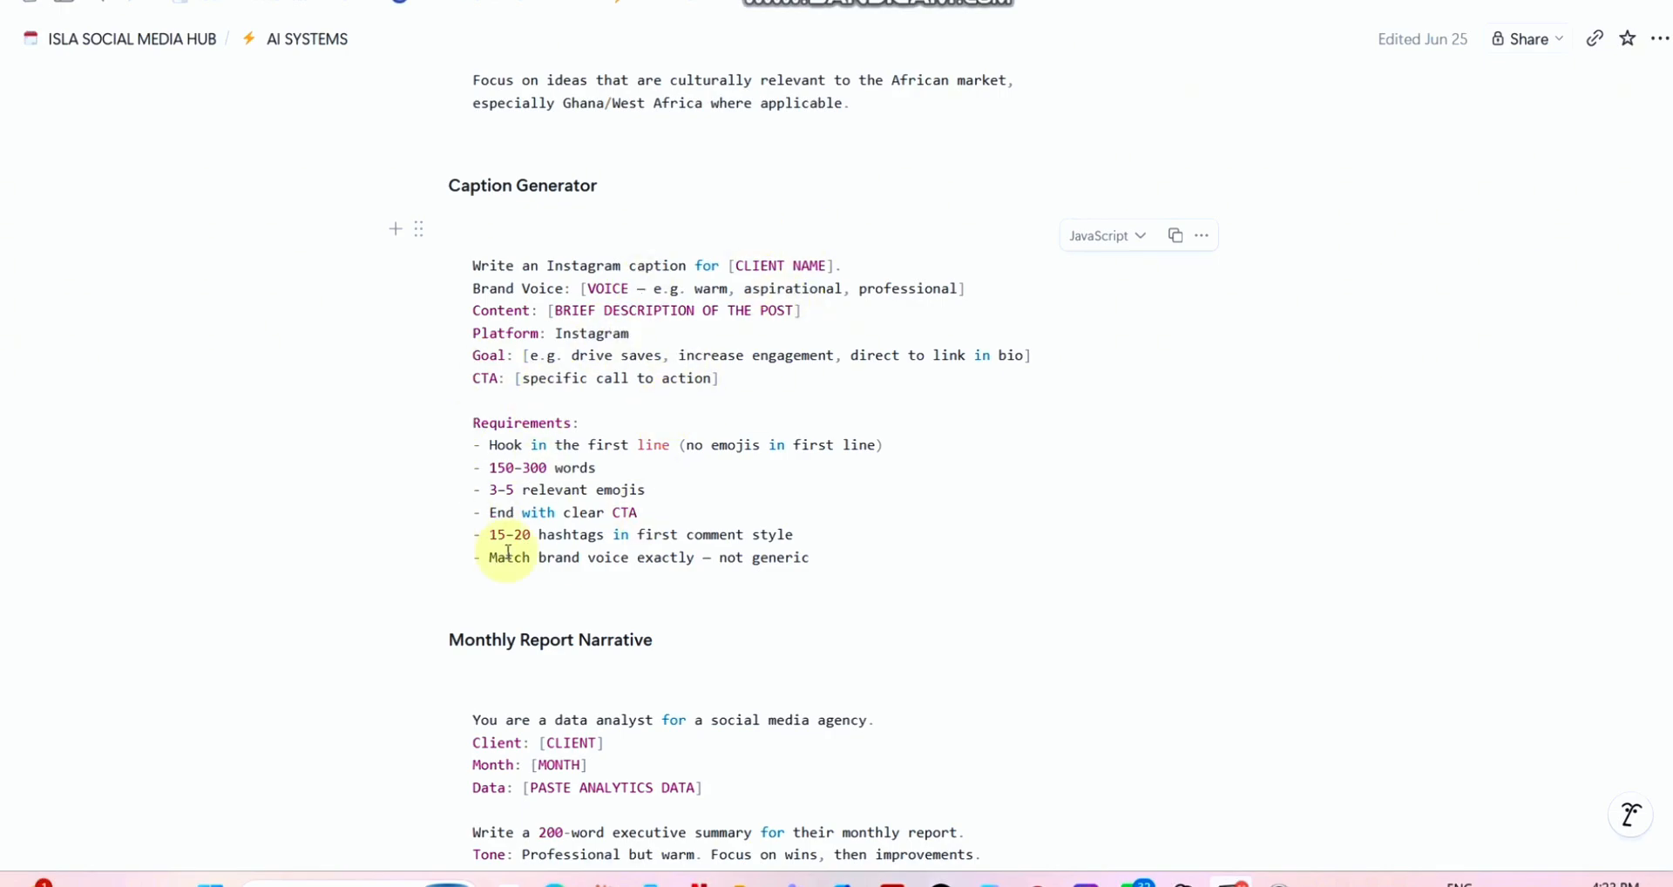
pyautogui.scroll(-3, 667, 474)
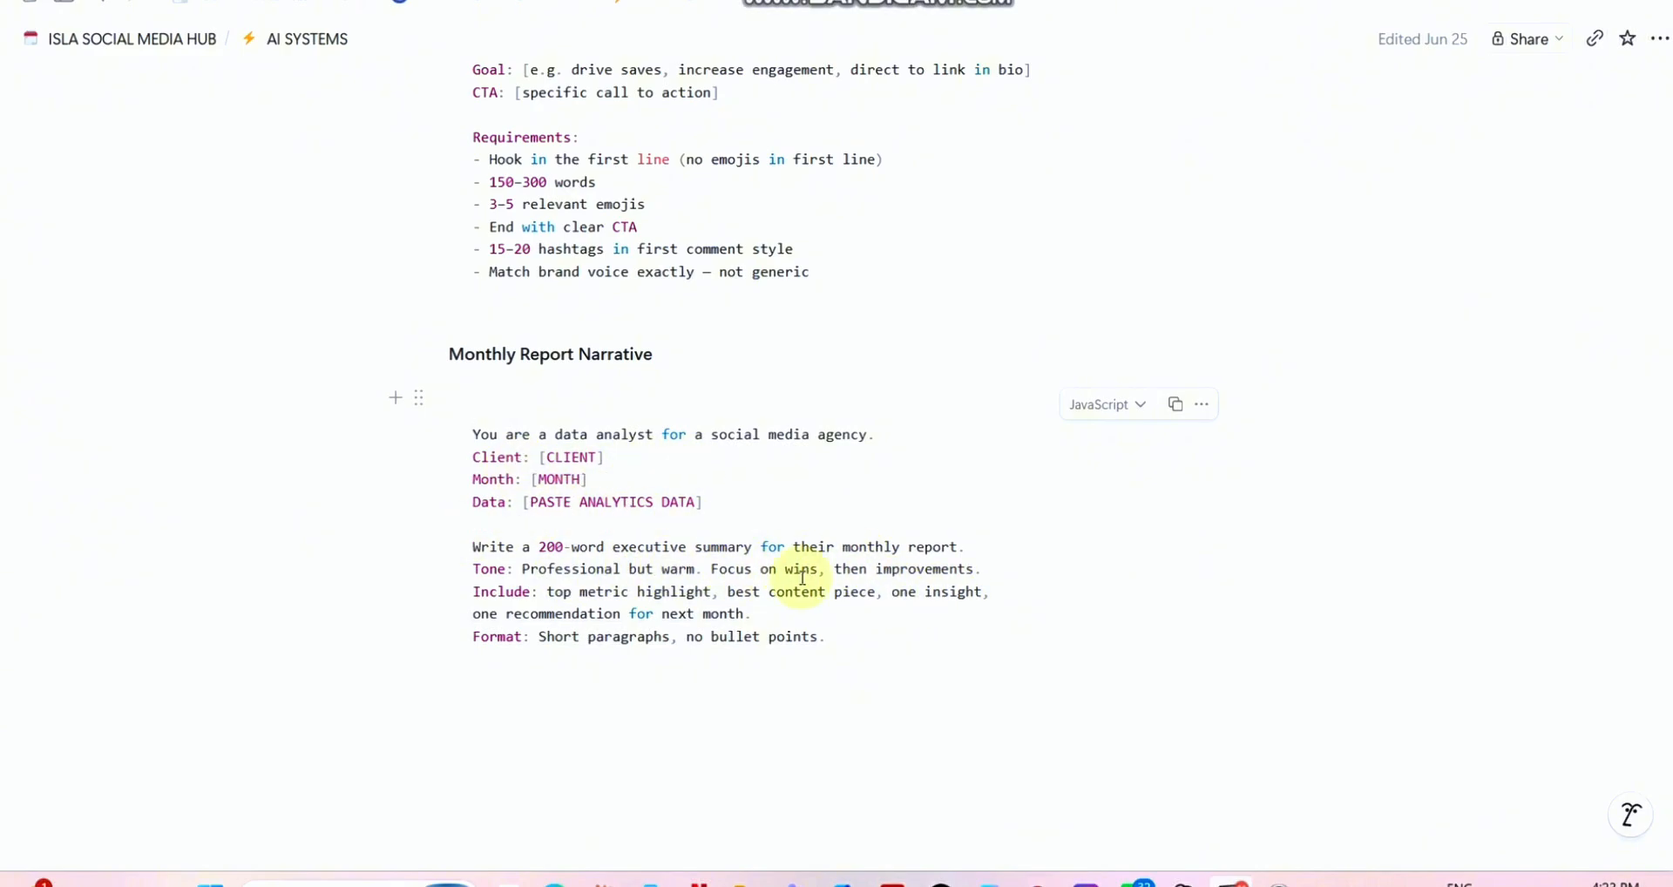
pyautogui.scroll(3, 815, 567)
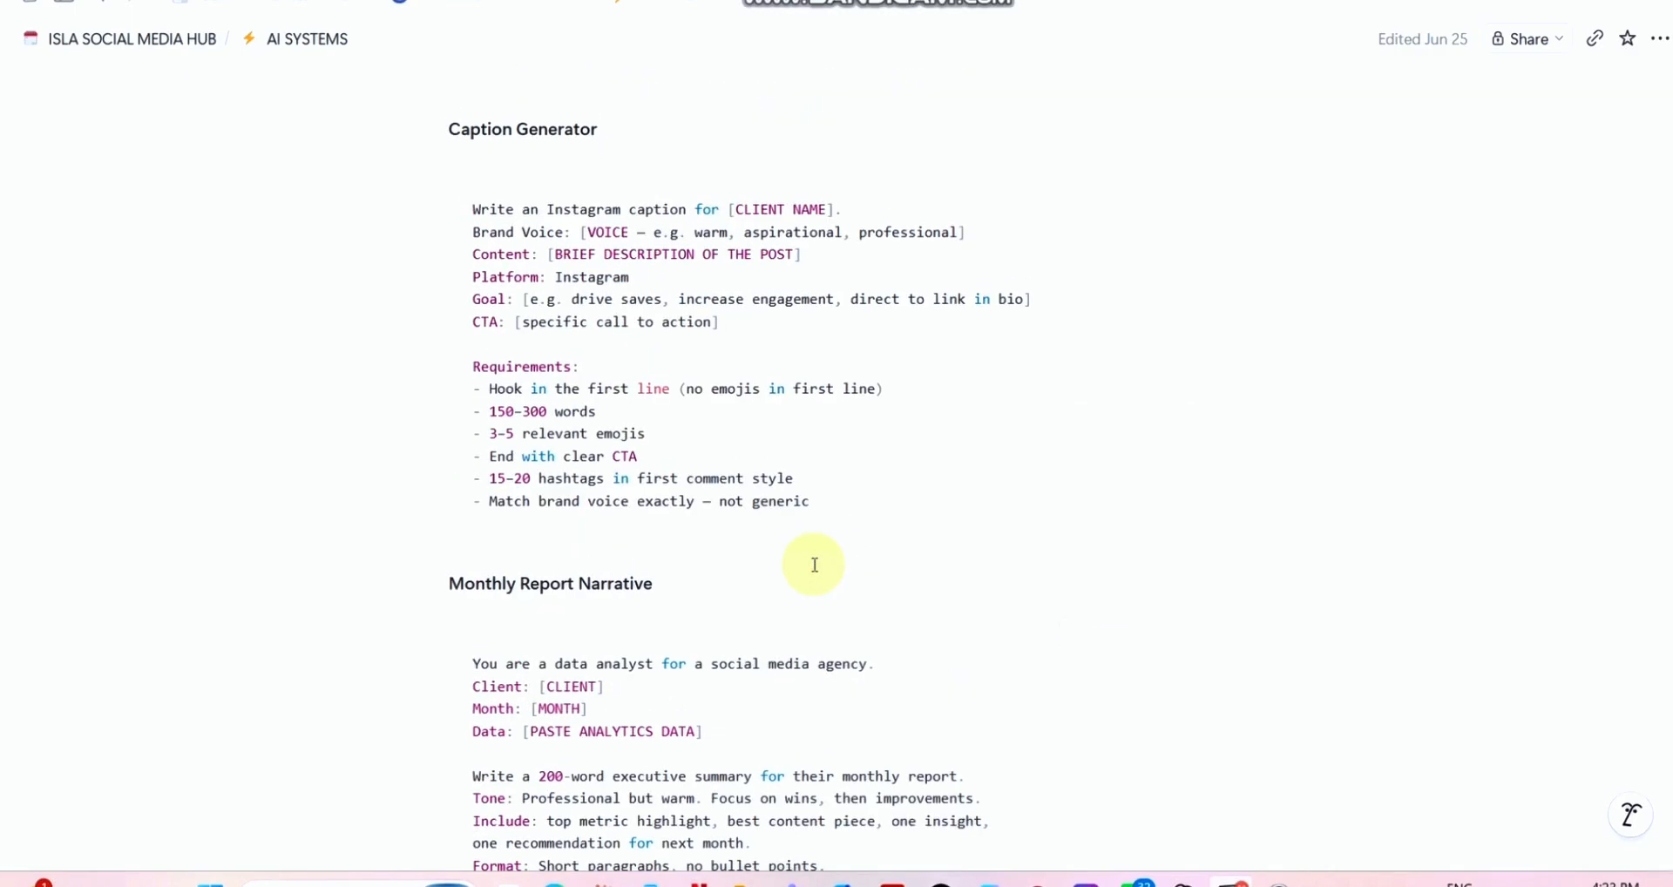
pyautogui.scroll(-1, 814, 564)
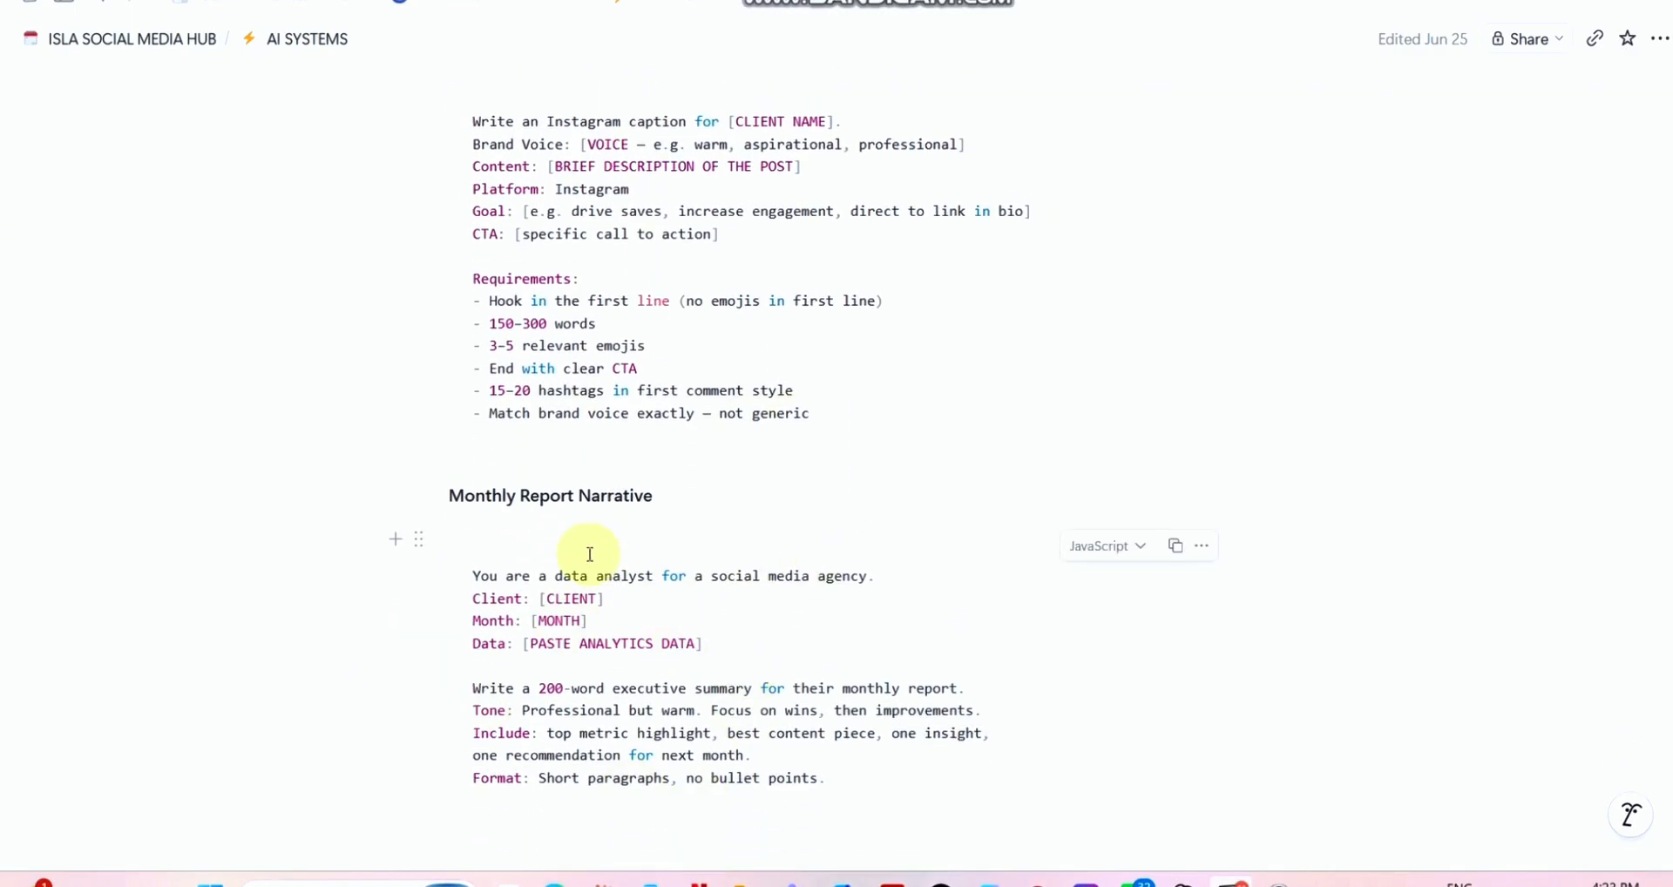
pyautogui.scroll(5, 590, 554)
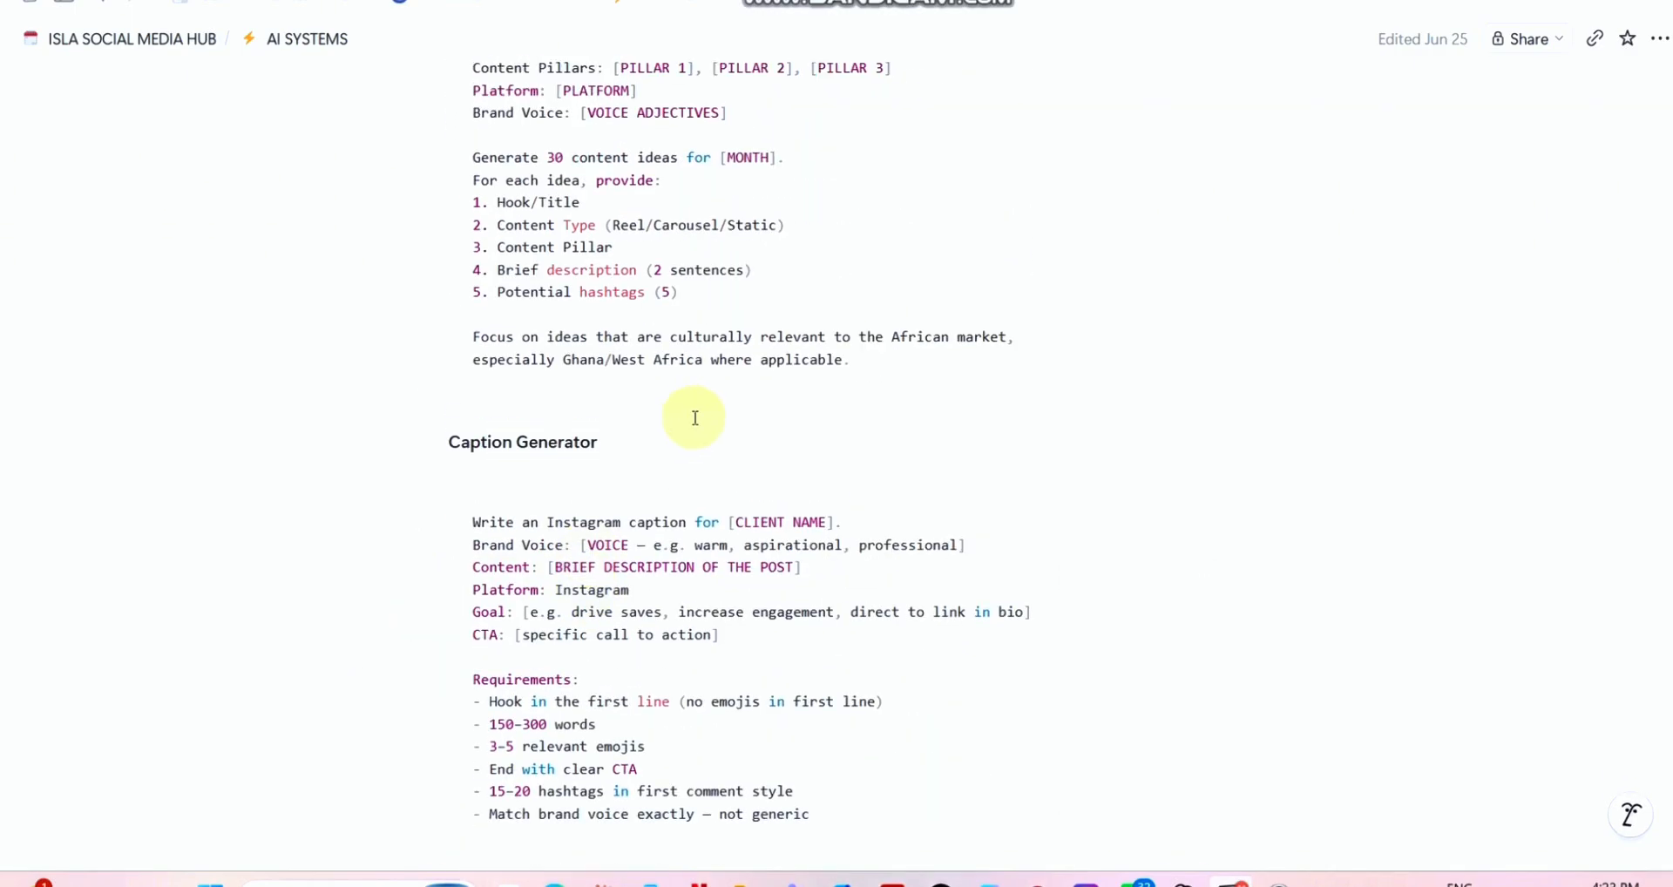
pyautogui.scroll(-5, 690, 417)
pyautogui.scroll(5, 621, 562)
pyautogui.scroll(6, 621, 562)
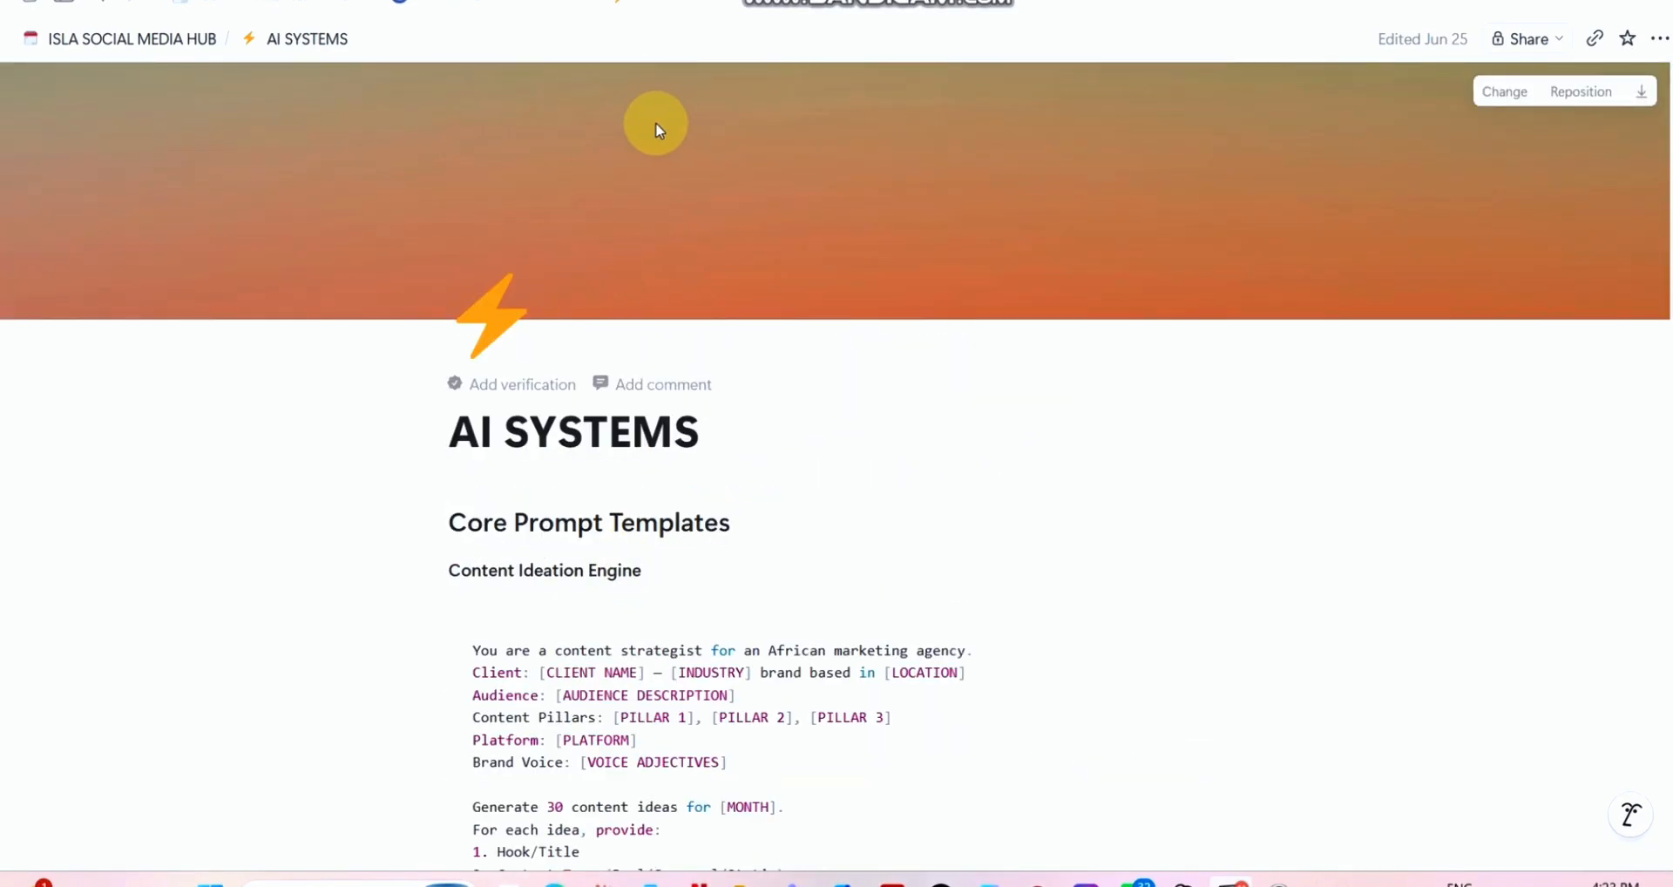
# Step: Switch back to the AI AUTHOMATION page and return to the RESOURCES section of its parent ISLA ENGAGE DASHBOARD
pyautogui.click(533, 3)
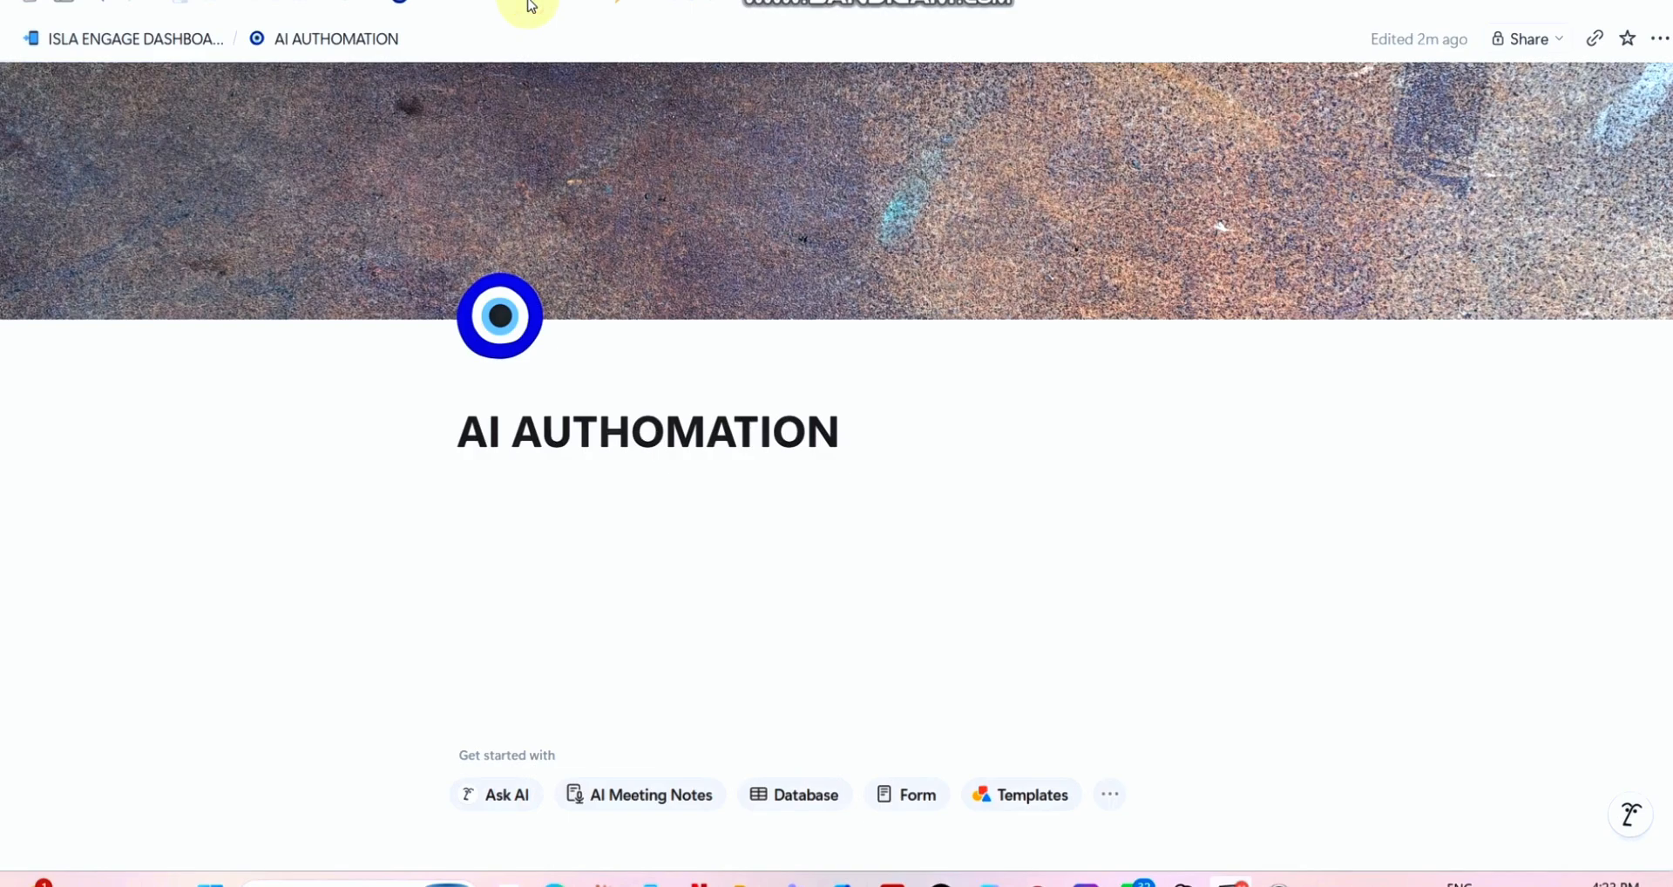
pyautogui.click(144, 48)
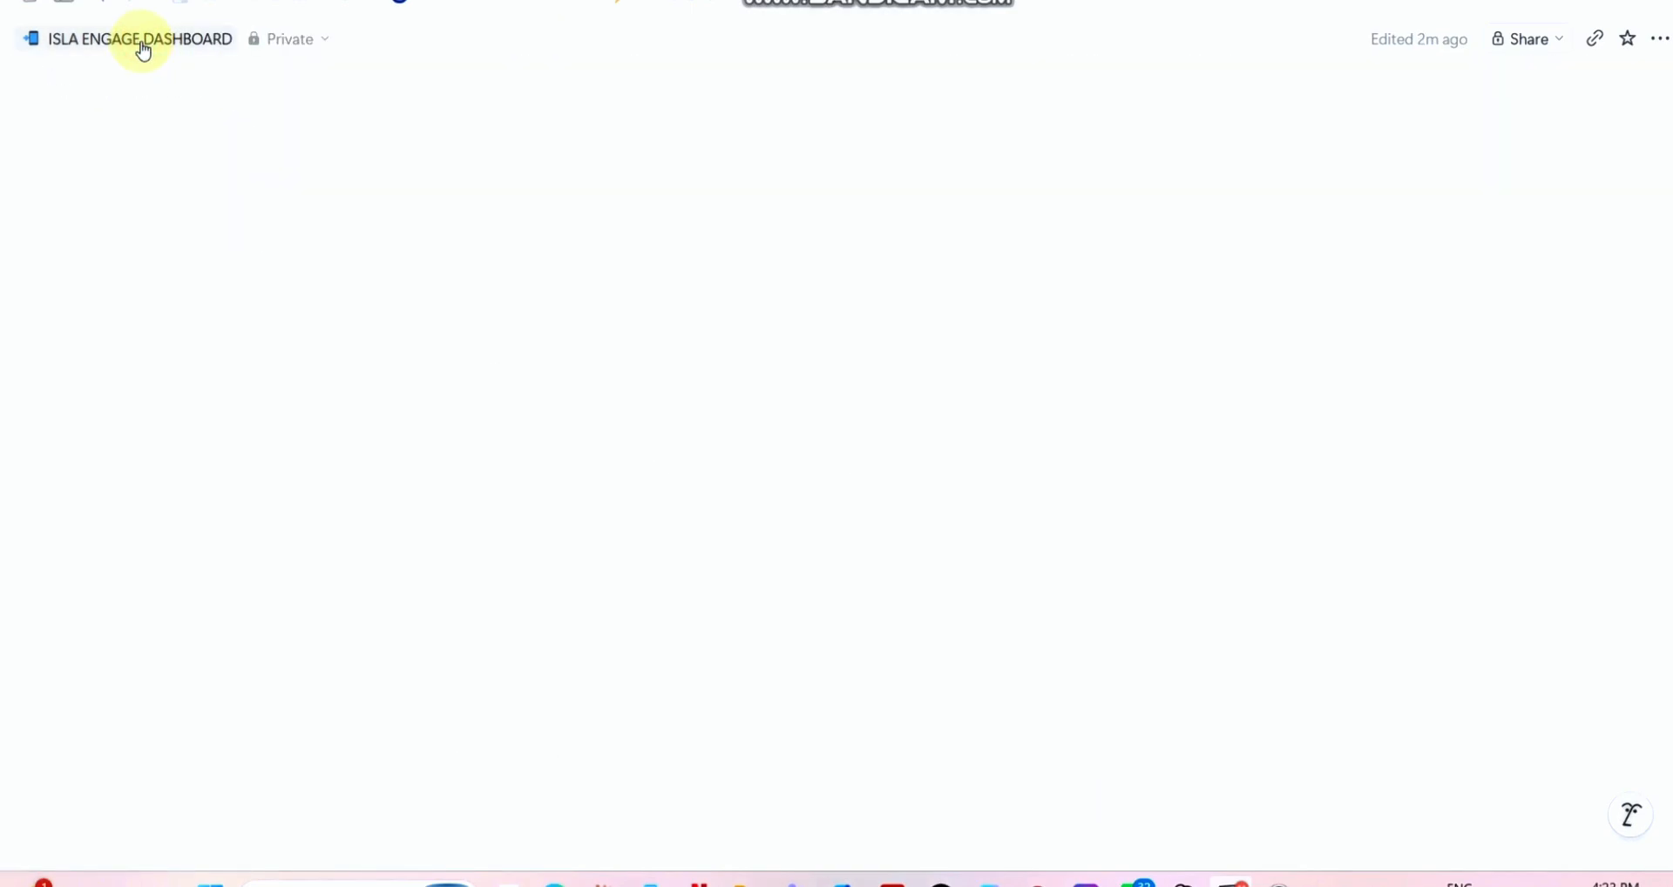
pyautogui.scroll(-10, 557, 562)
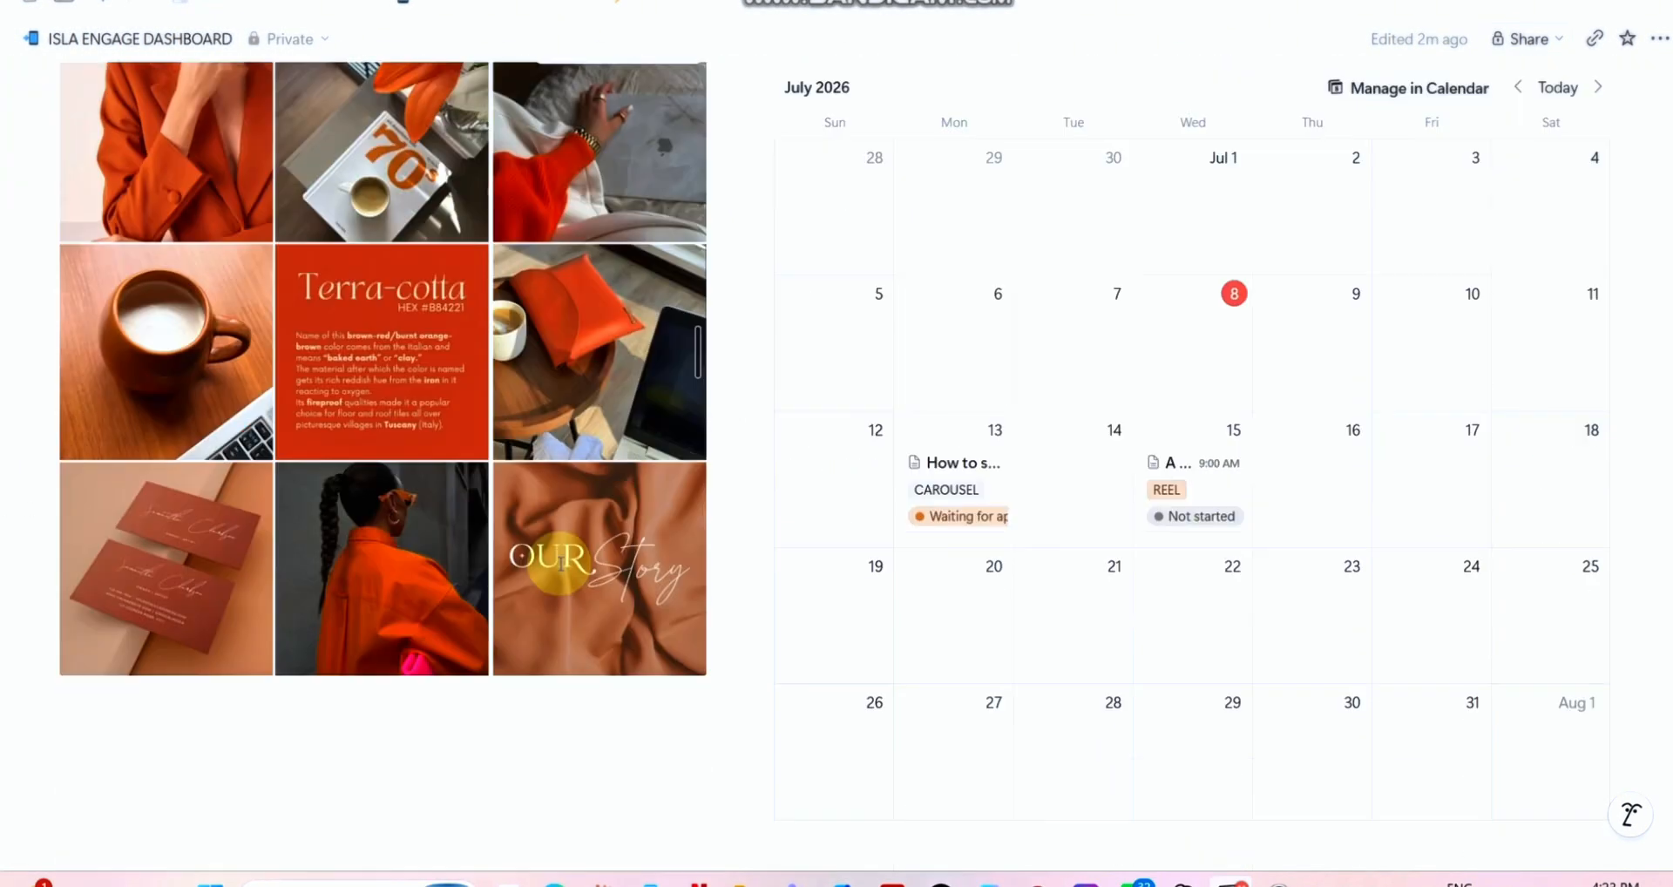
pyautogui.scroll(-1, 561, 564)
pyautogui.scroll(1, 299, 483)
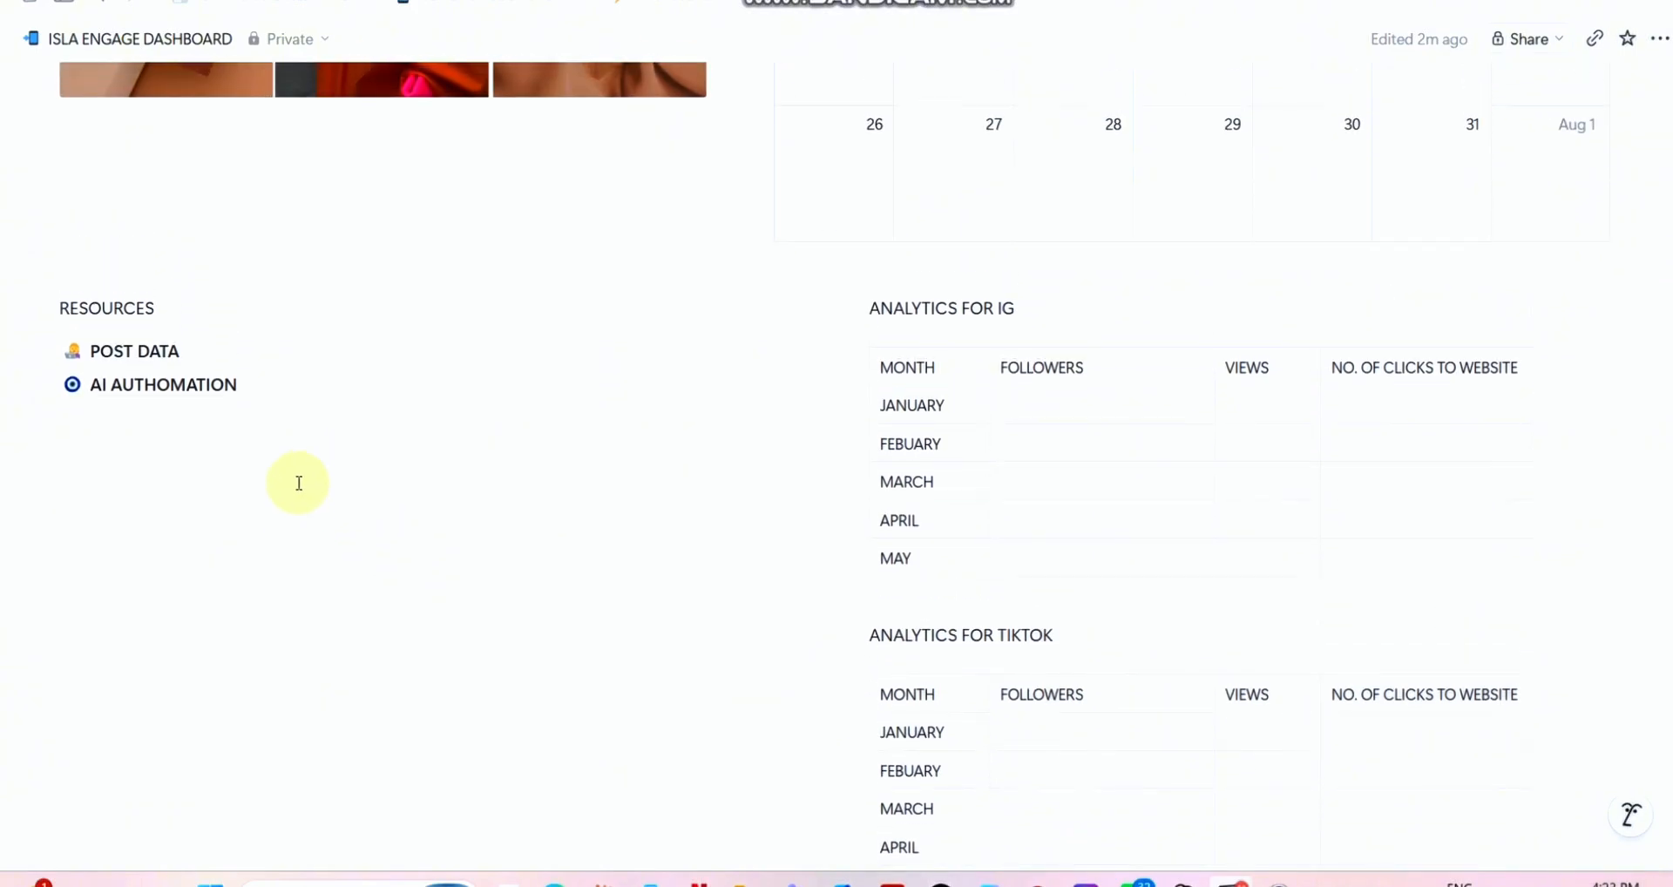
# Step: Insert a new page below AI AUTHOMATION in the RESOURCES section and begin its title with "BR"
pyautogui.click(87, 422)
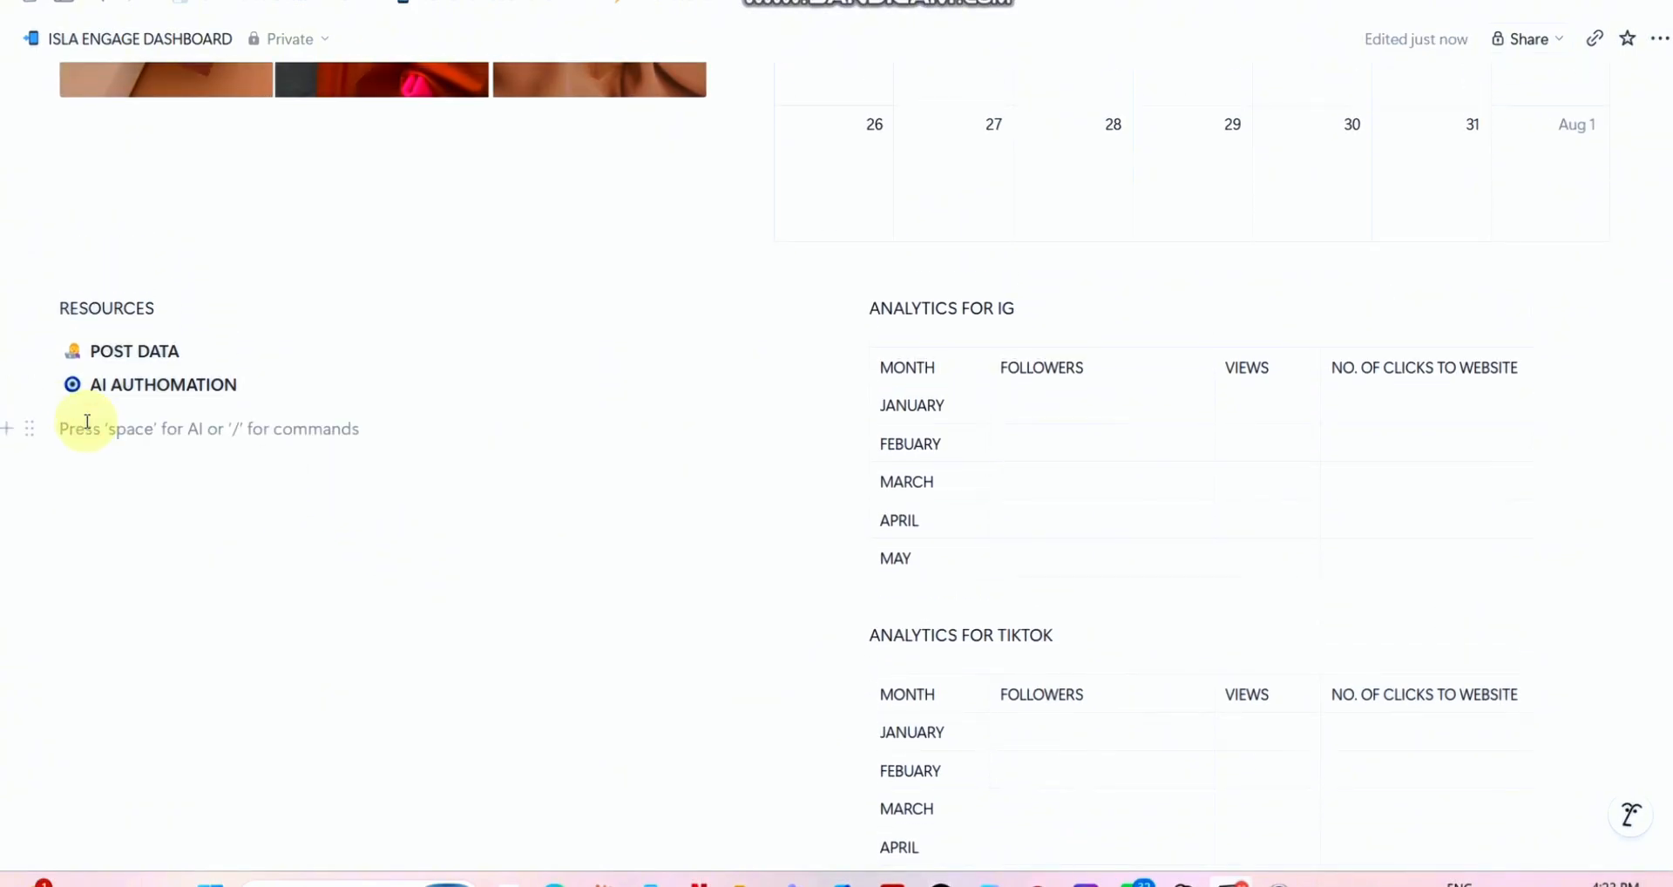
pyautogui.write('/')
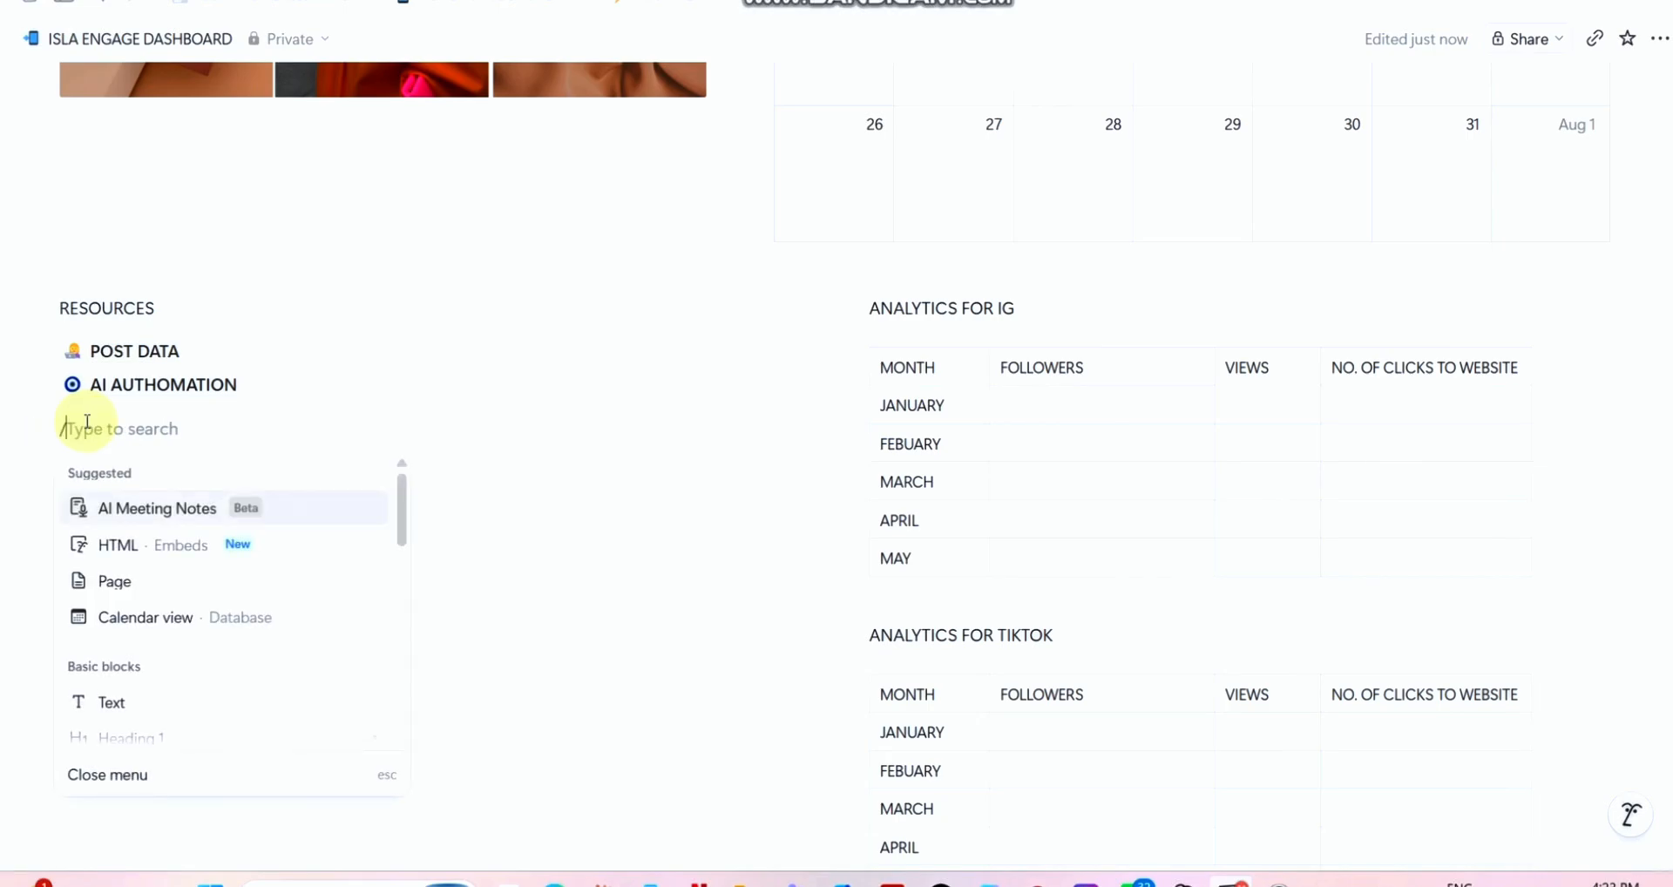
pyautogui.write('PAG')
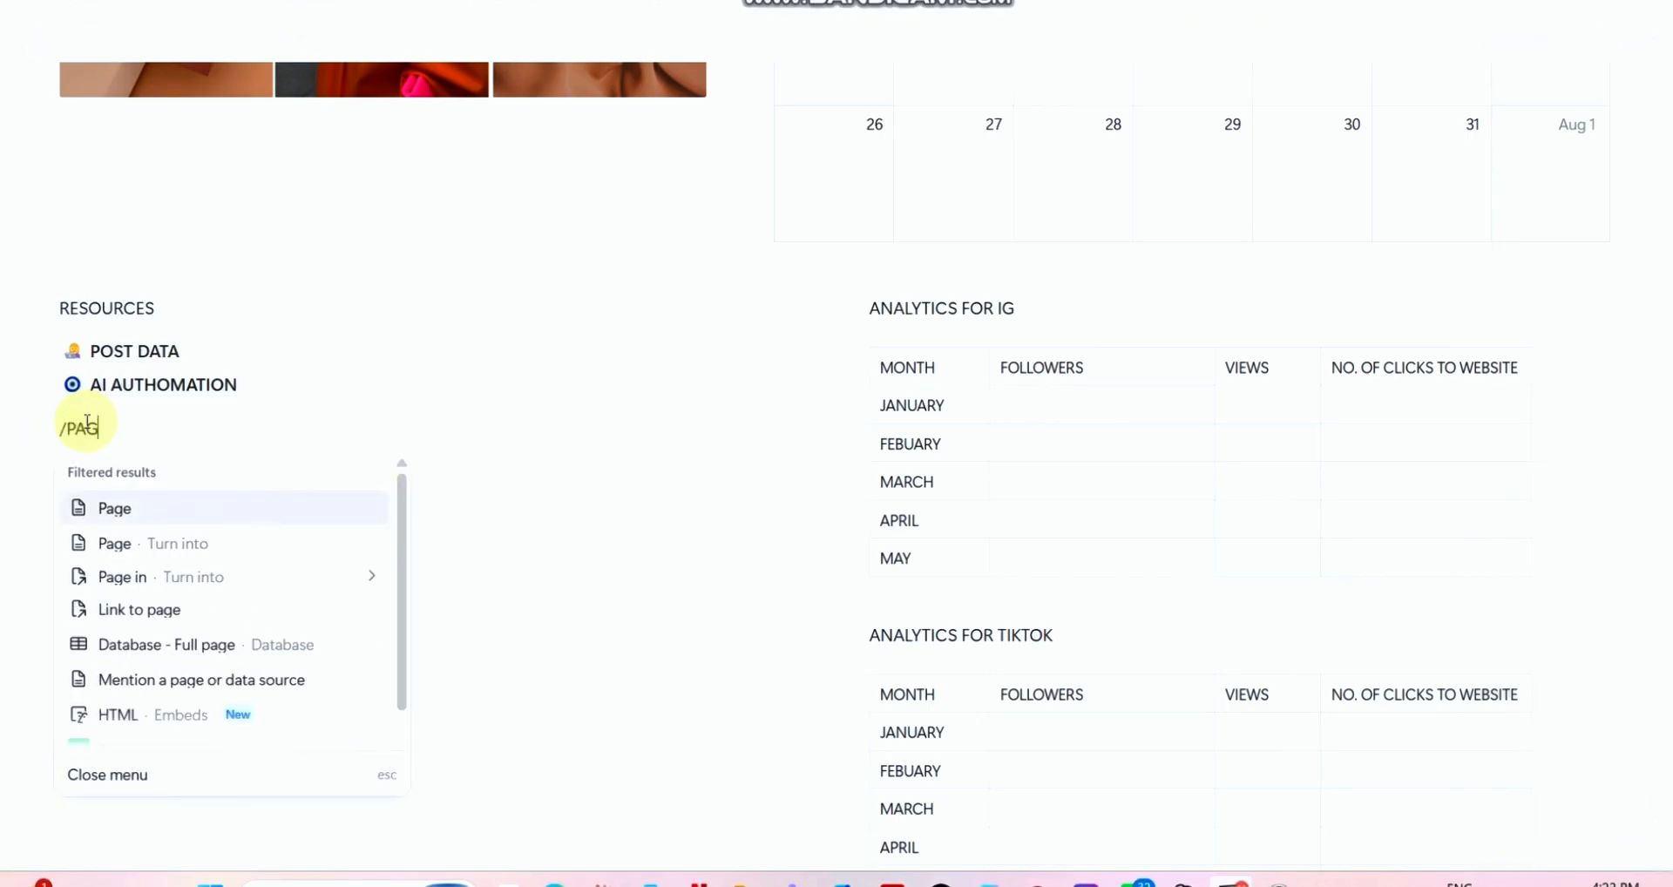
pyautogui.write('E')
pyautogui.click(149, 508)
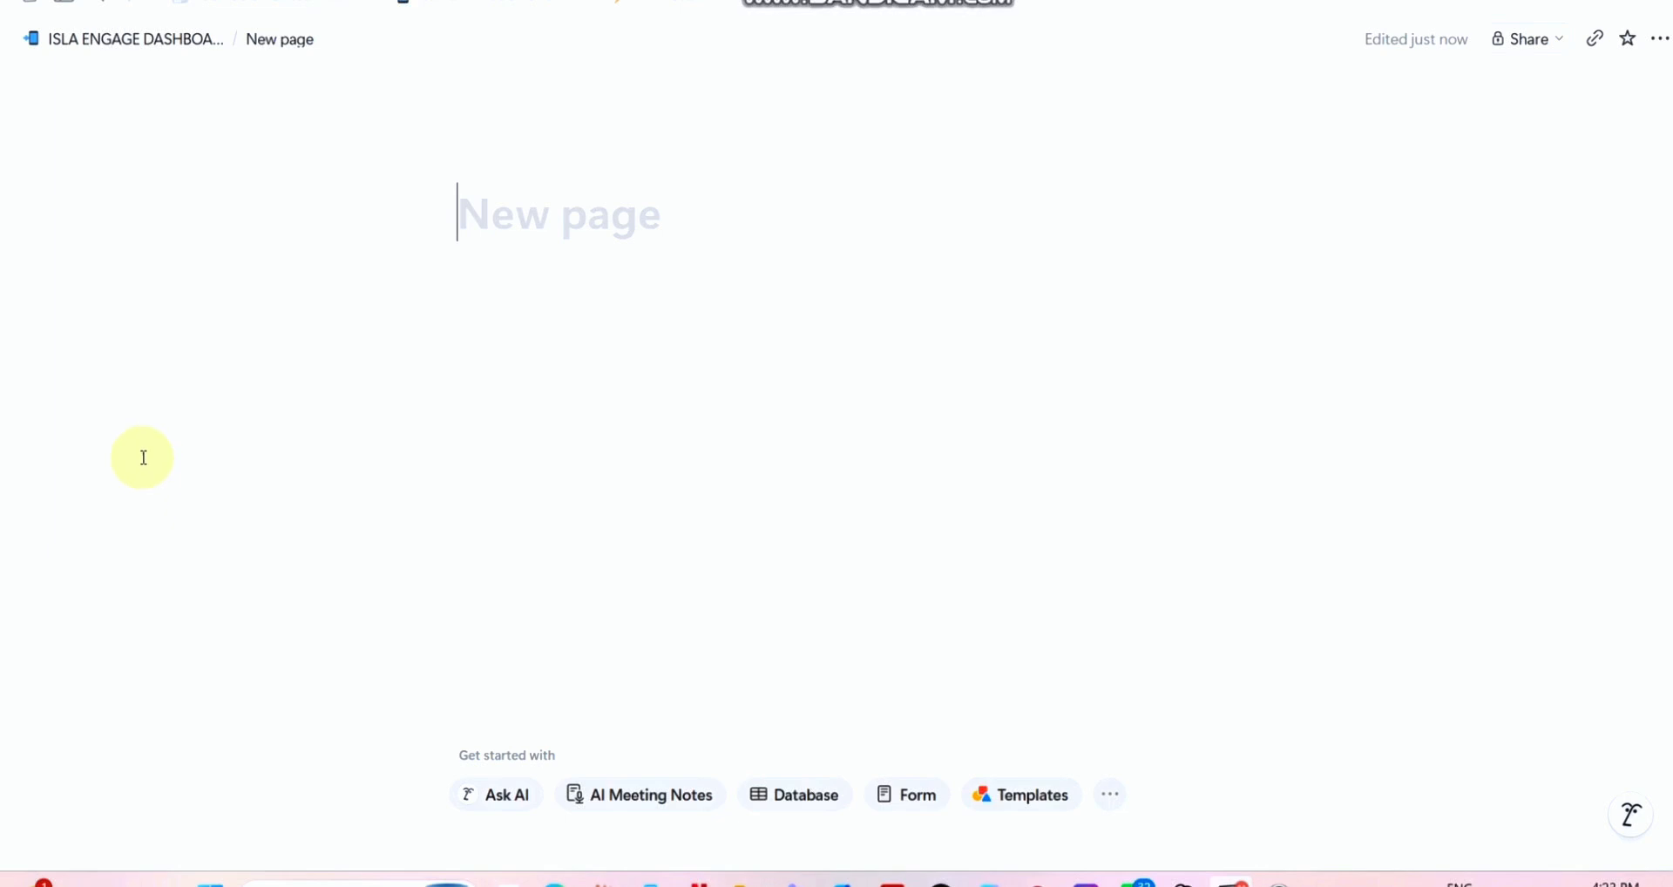
pyautogui.click(561, 230)
pyautogui.write('BRAI')
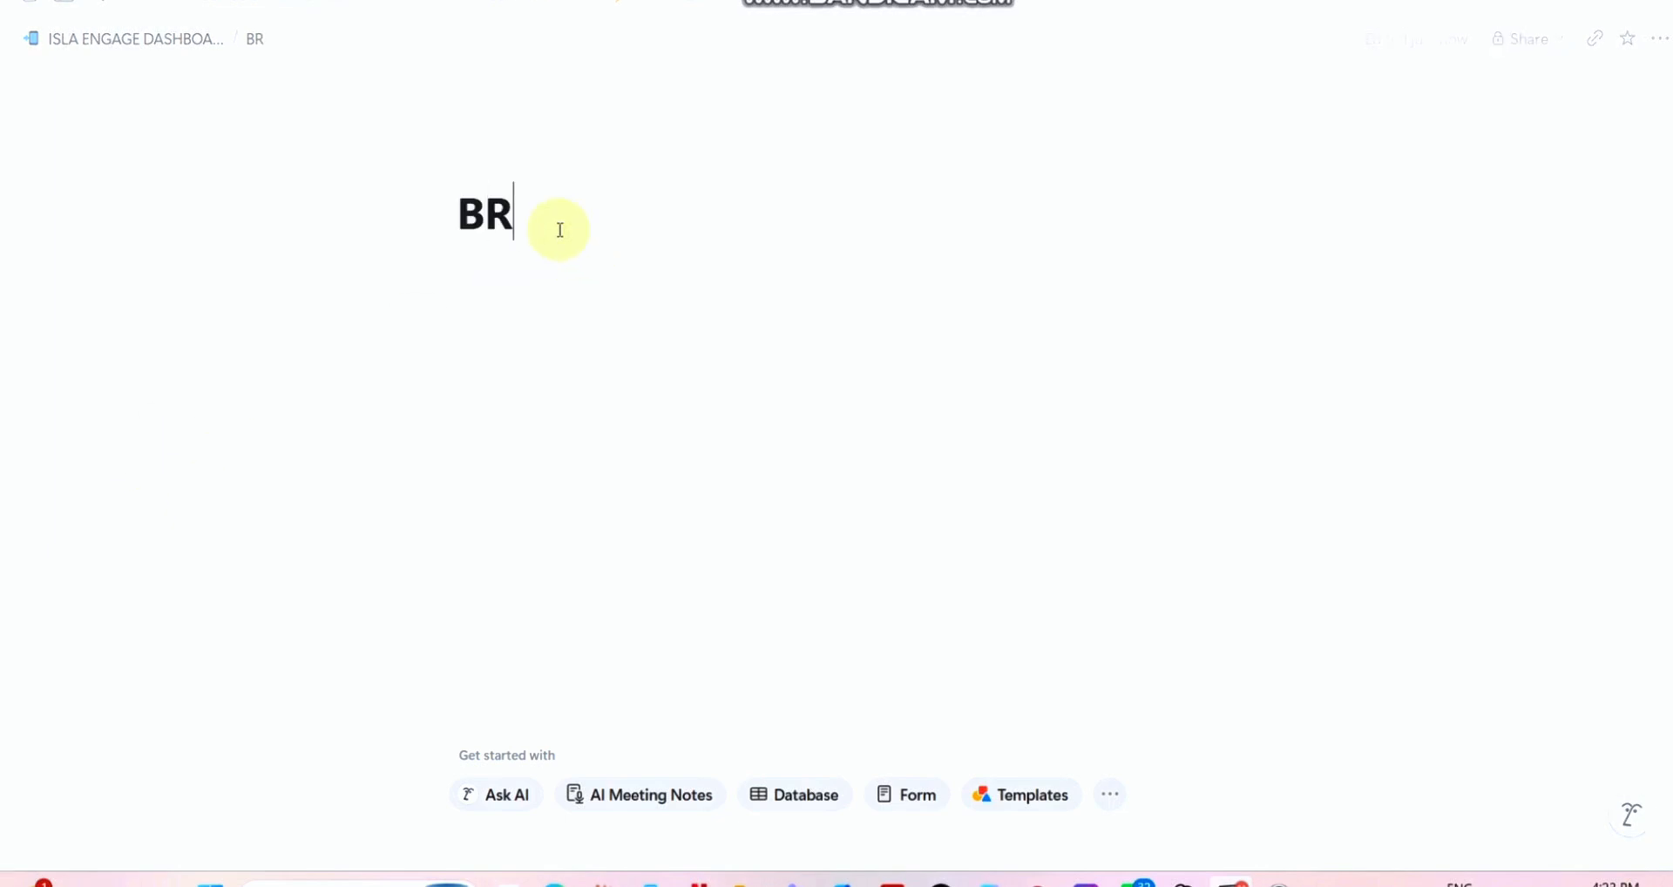
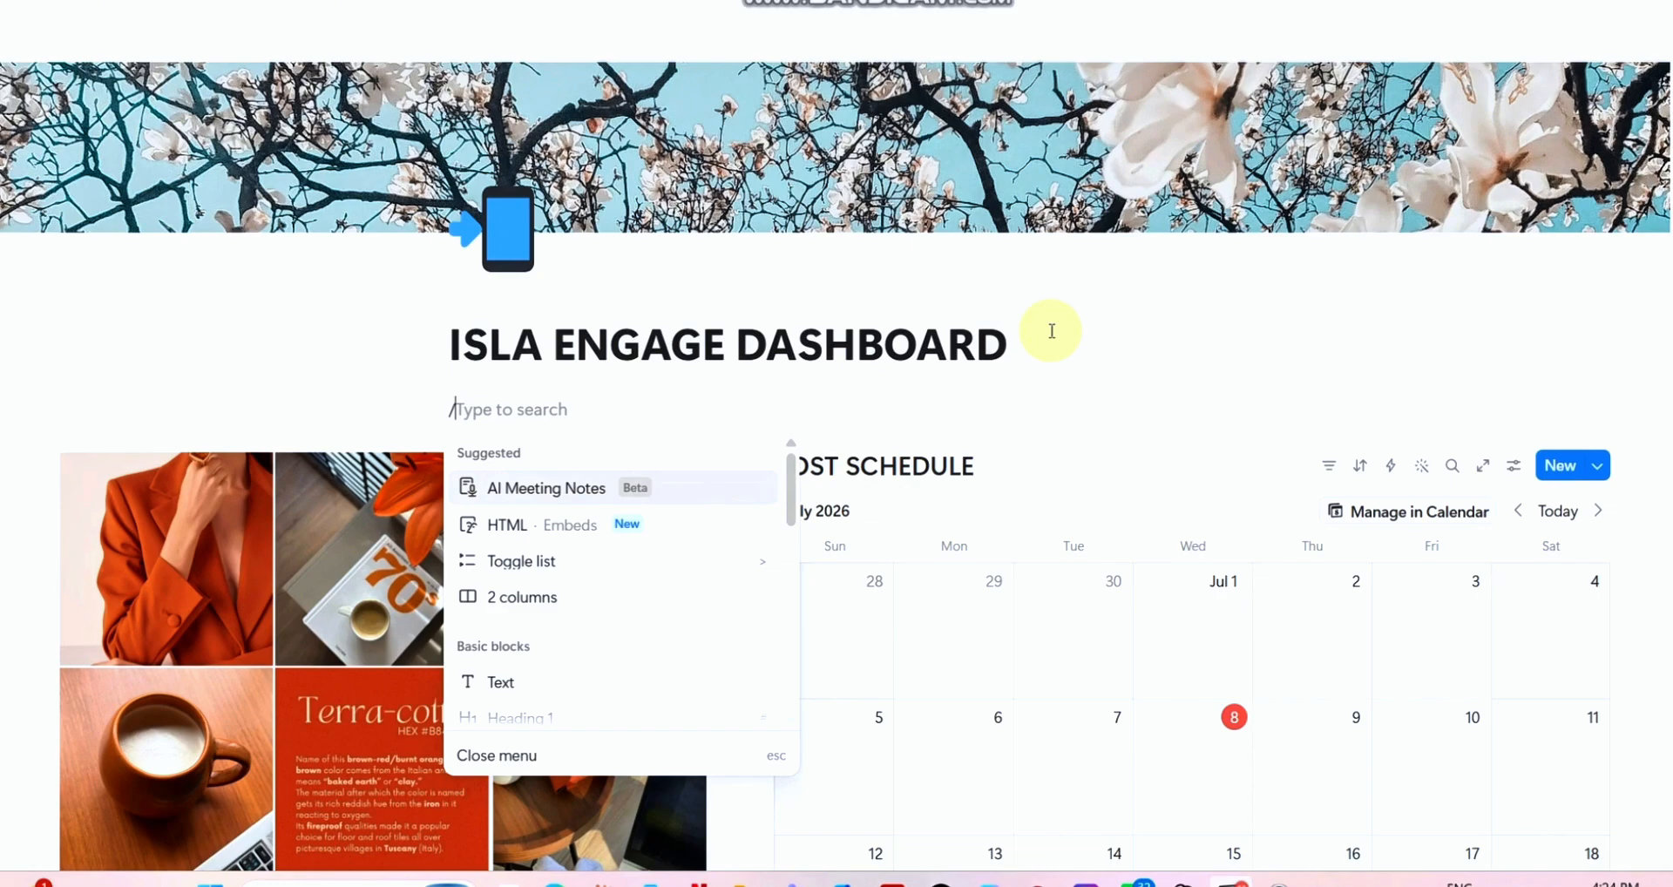
# Step: Insert a 3 columns layout below the ISLA ENGAGE DASHBOARD title and place the cursor in its first column
pyautogui.write('3')
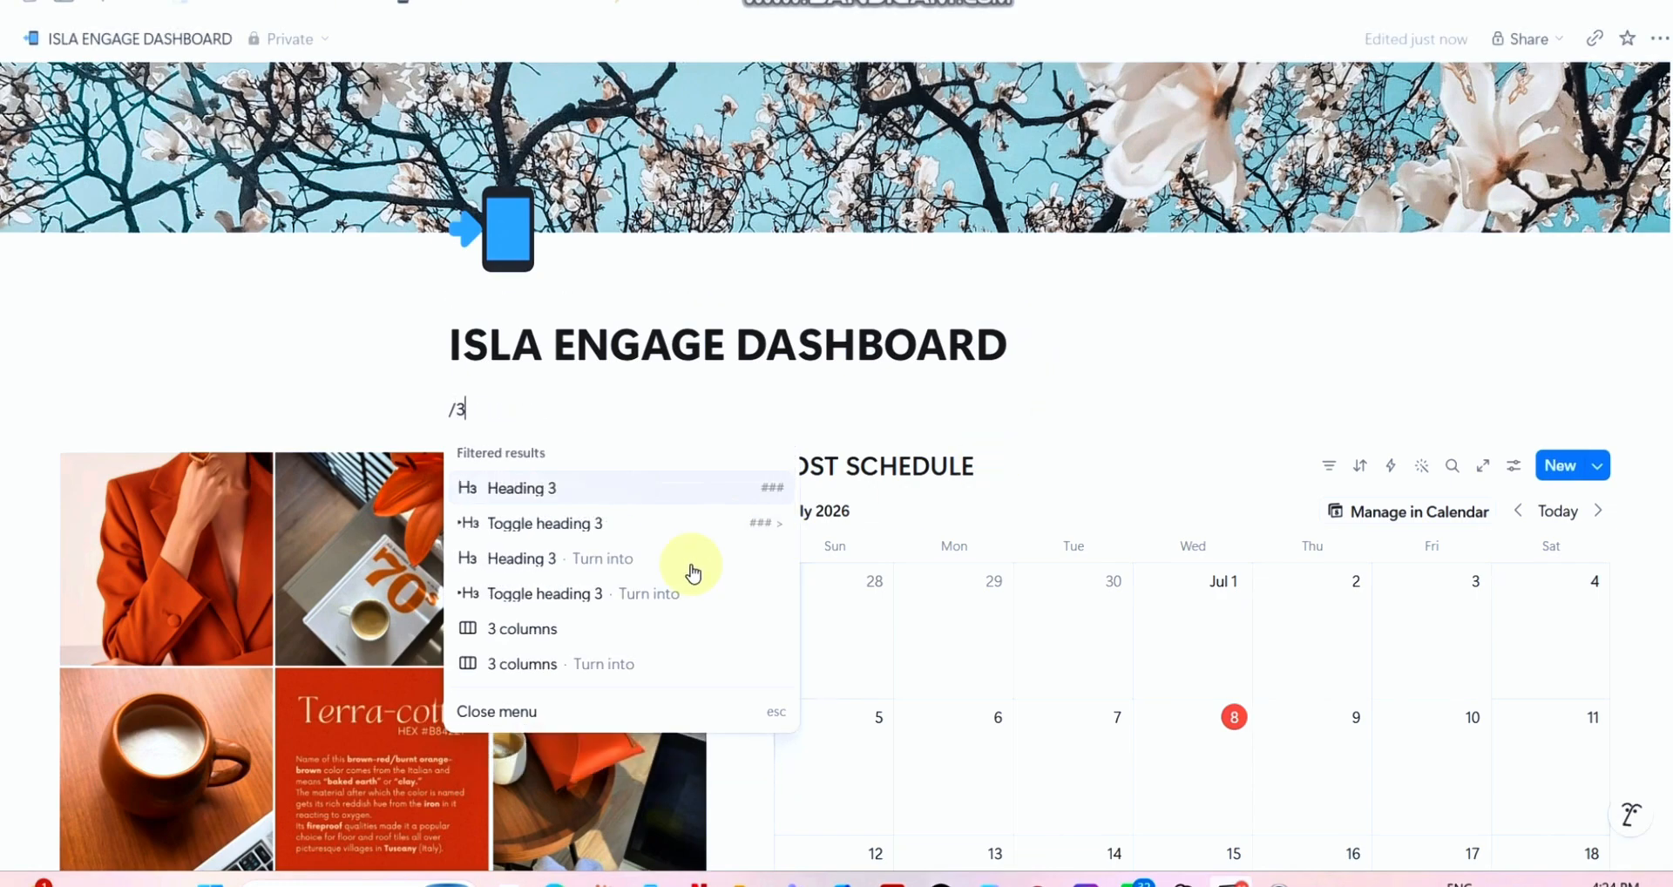
pyautogui.click(586, 628)
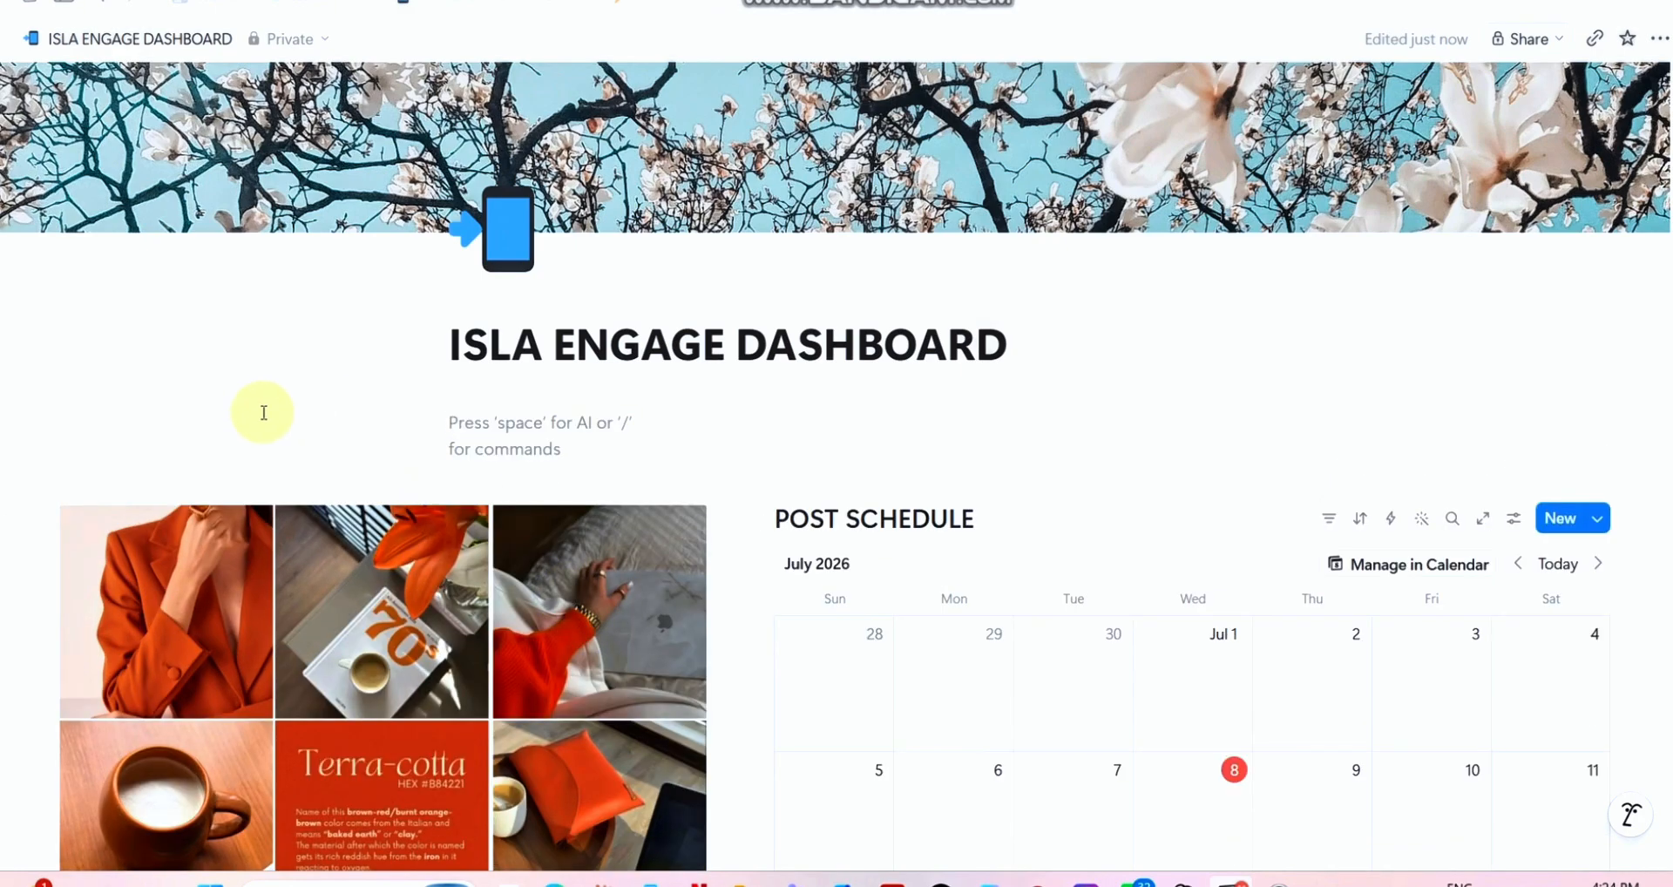
pyautogui.click(246, 422)
pyautogui.click(506, 428)
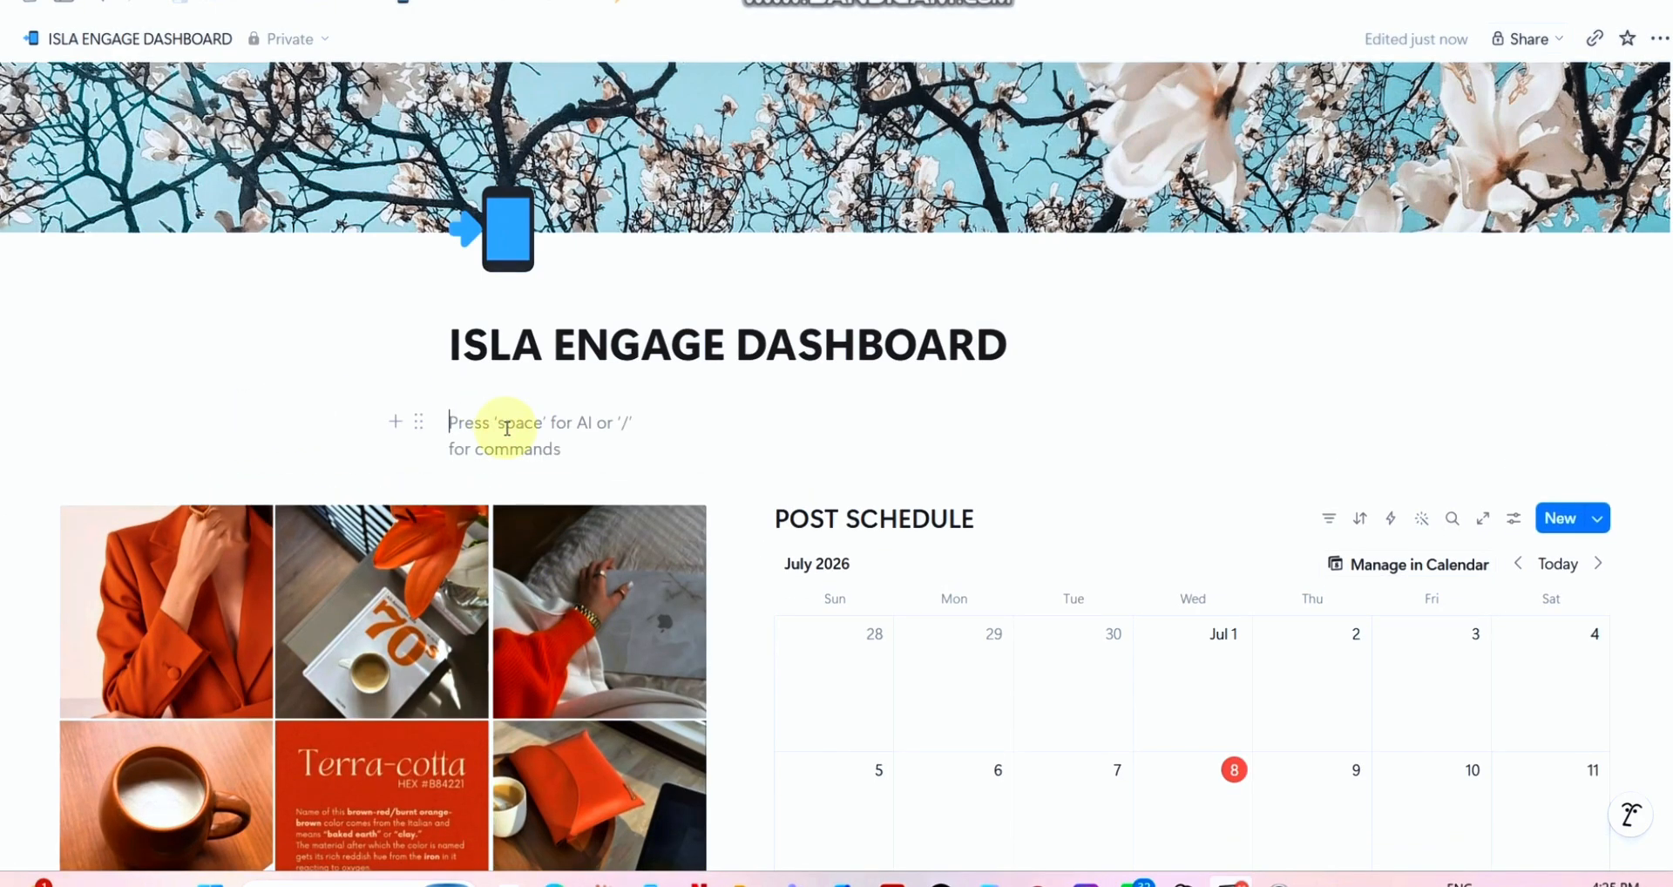
# Step: Insert a callout in the first column below the dashboard title and extend the columns section to the page's full width
pyautogui.write('/CAL')
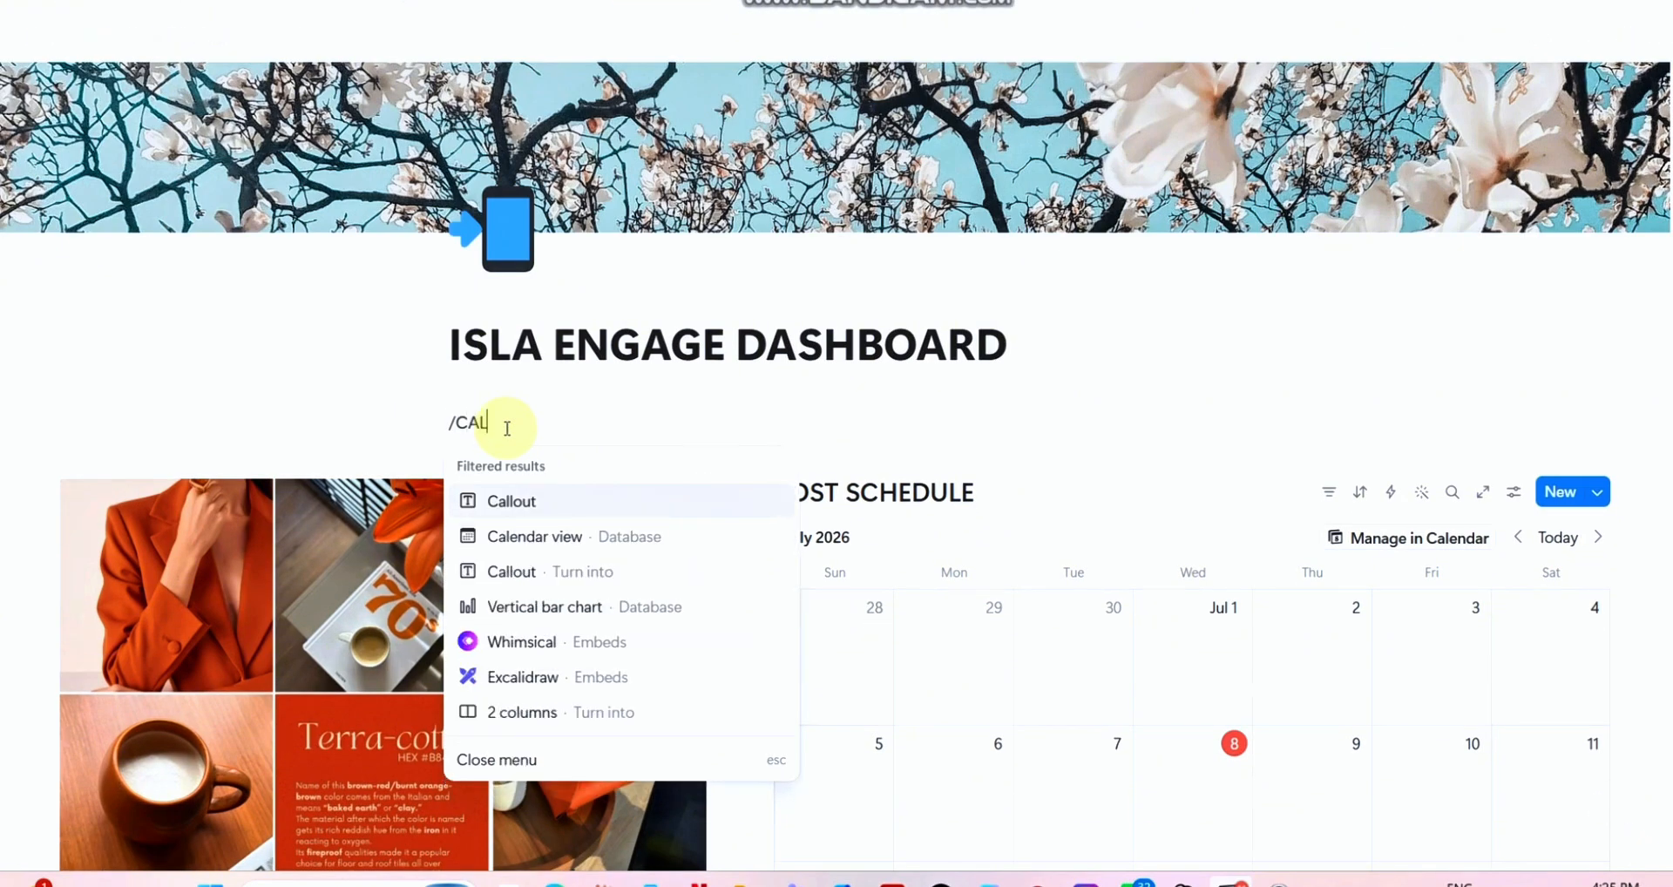
pyautogui.write('L')
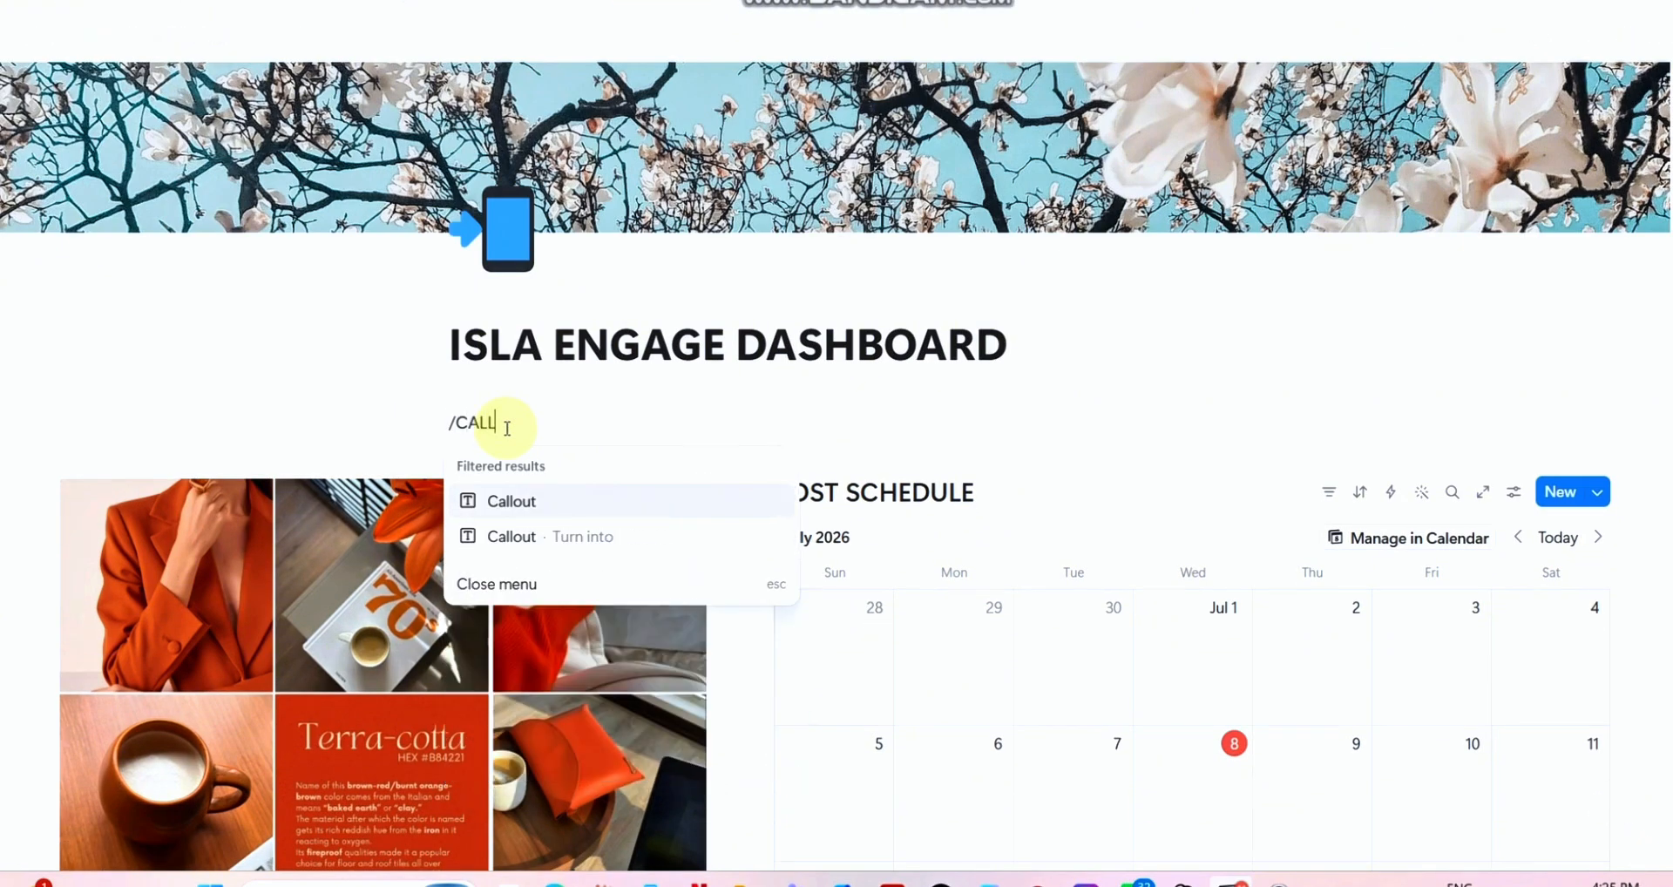
pyautogui.click(514, 503)
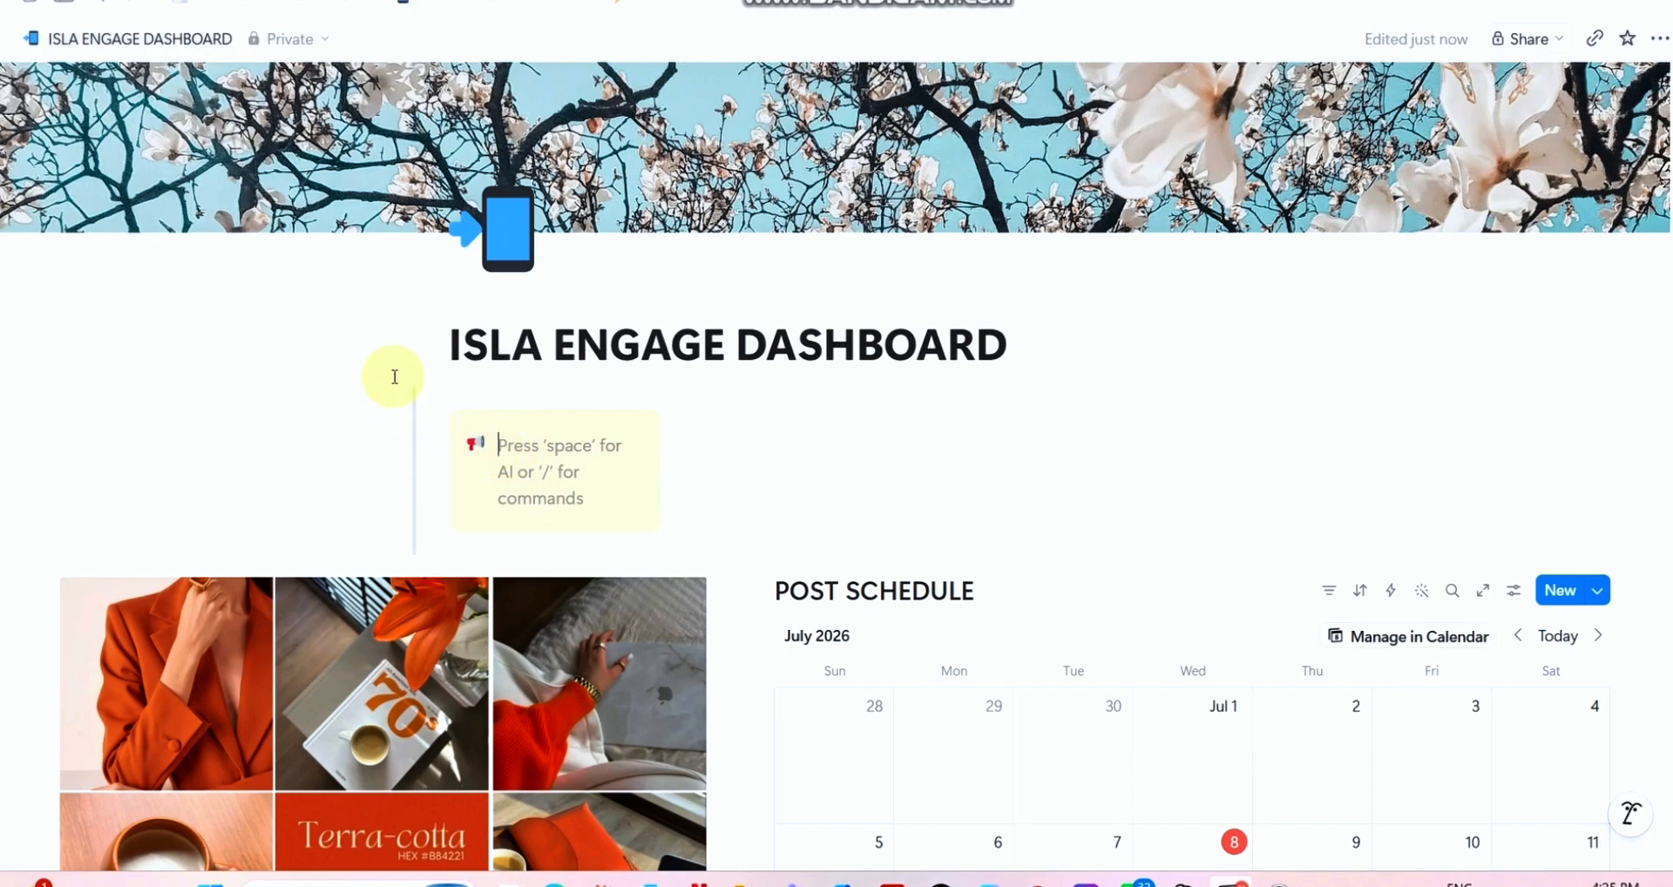
pyautogui.click(131, 372)
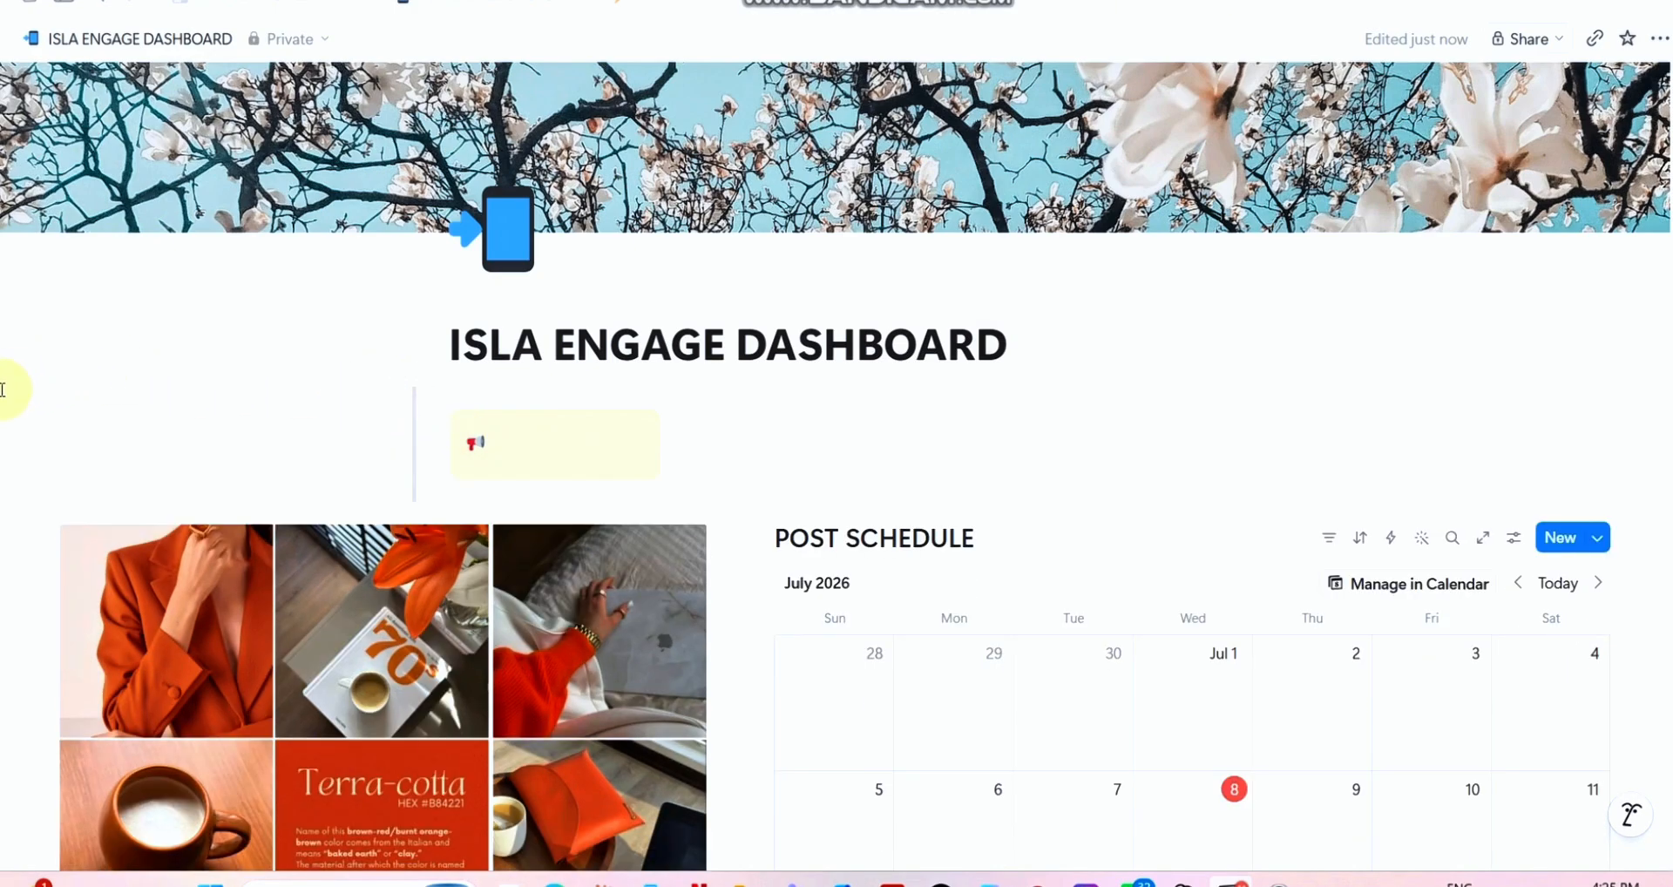
pyautogui.click(186, 447)
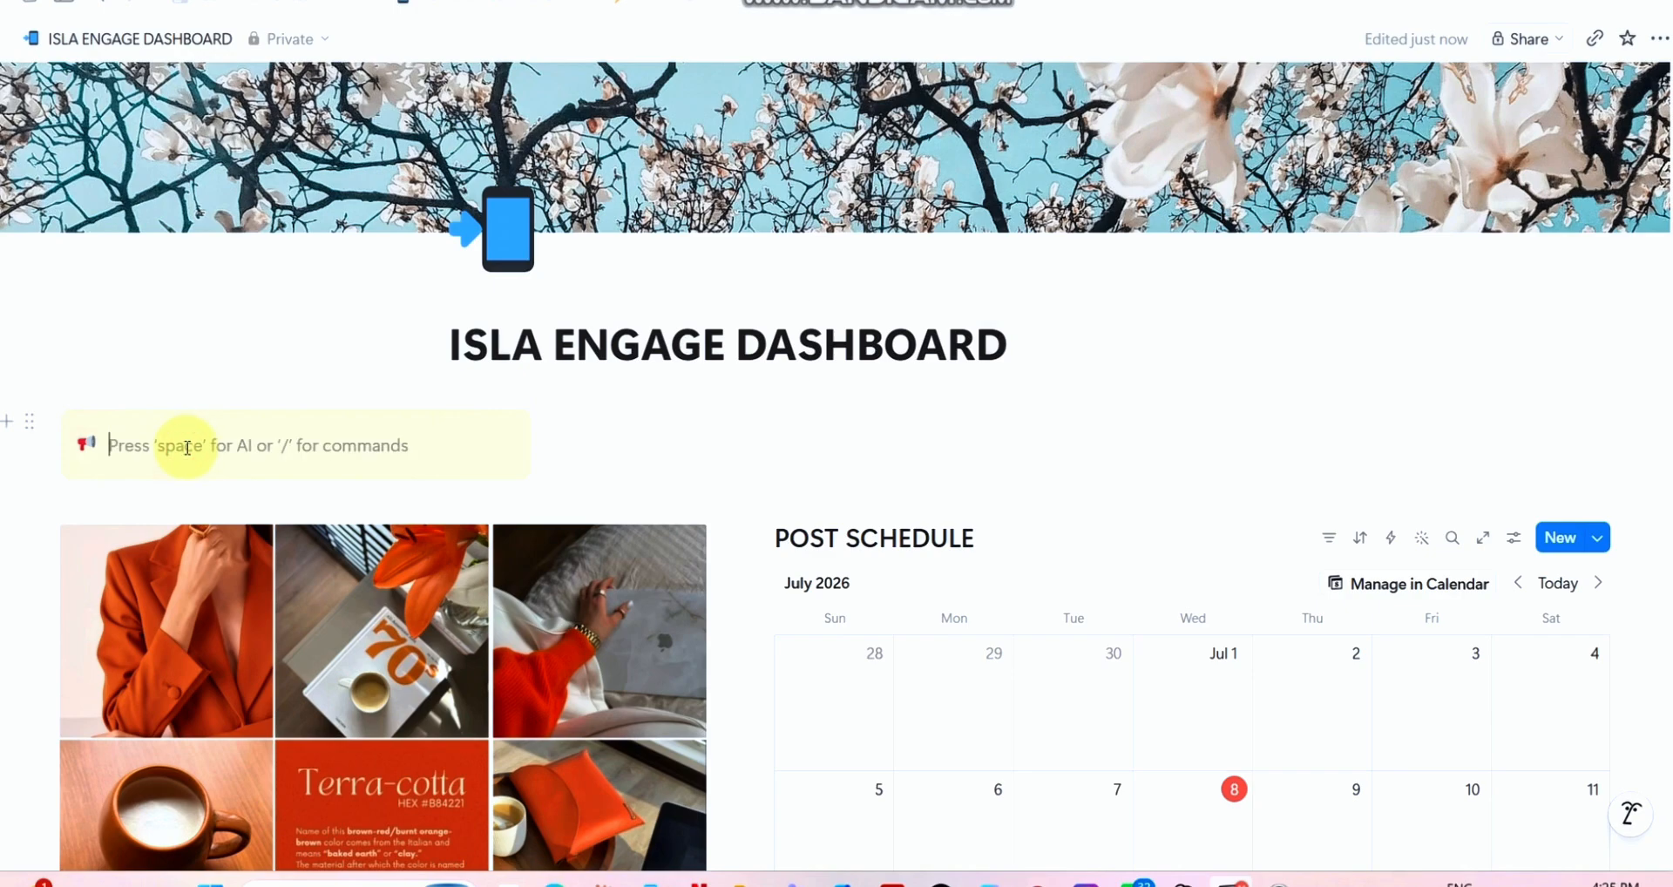
pyautogui.write('/')
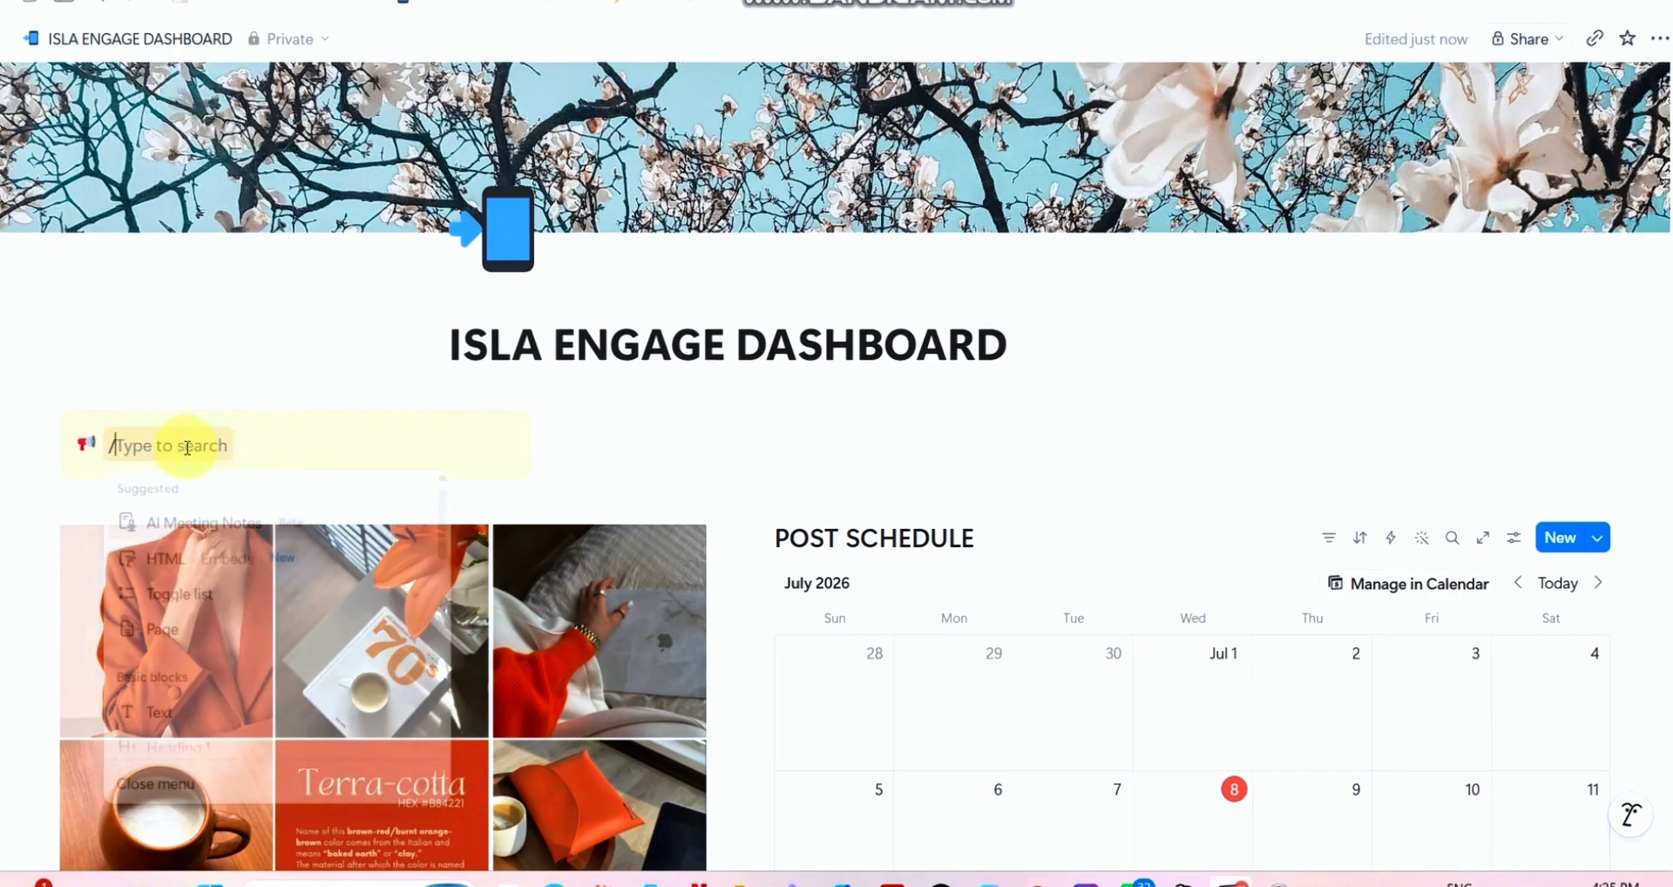
pyautogui.write('TOGG')
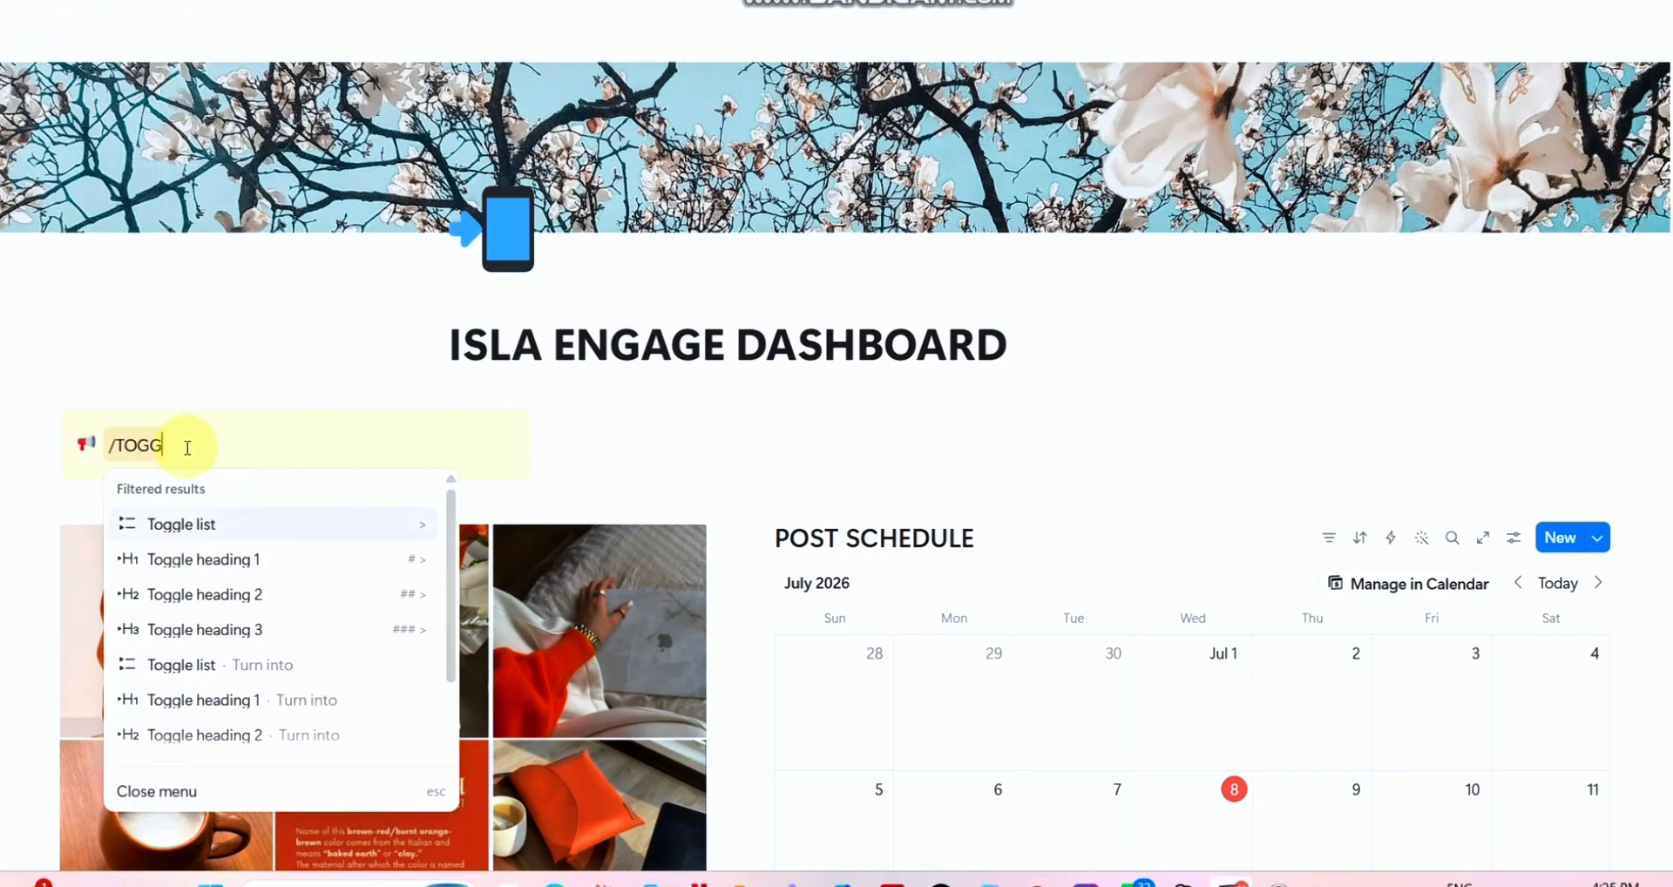
pyautogui.click(212, 521)
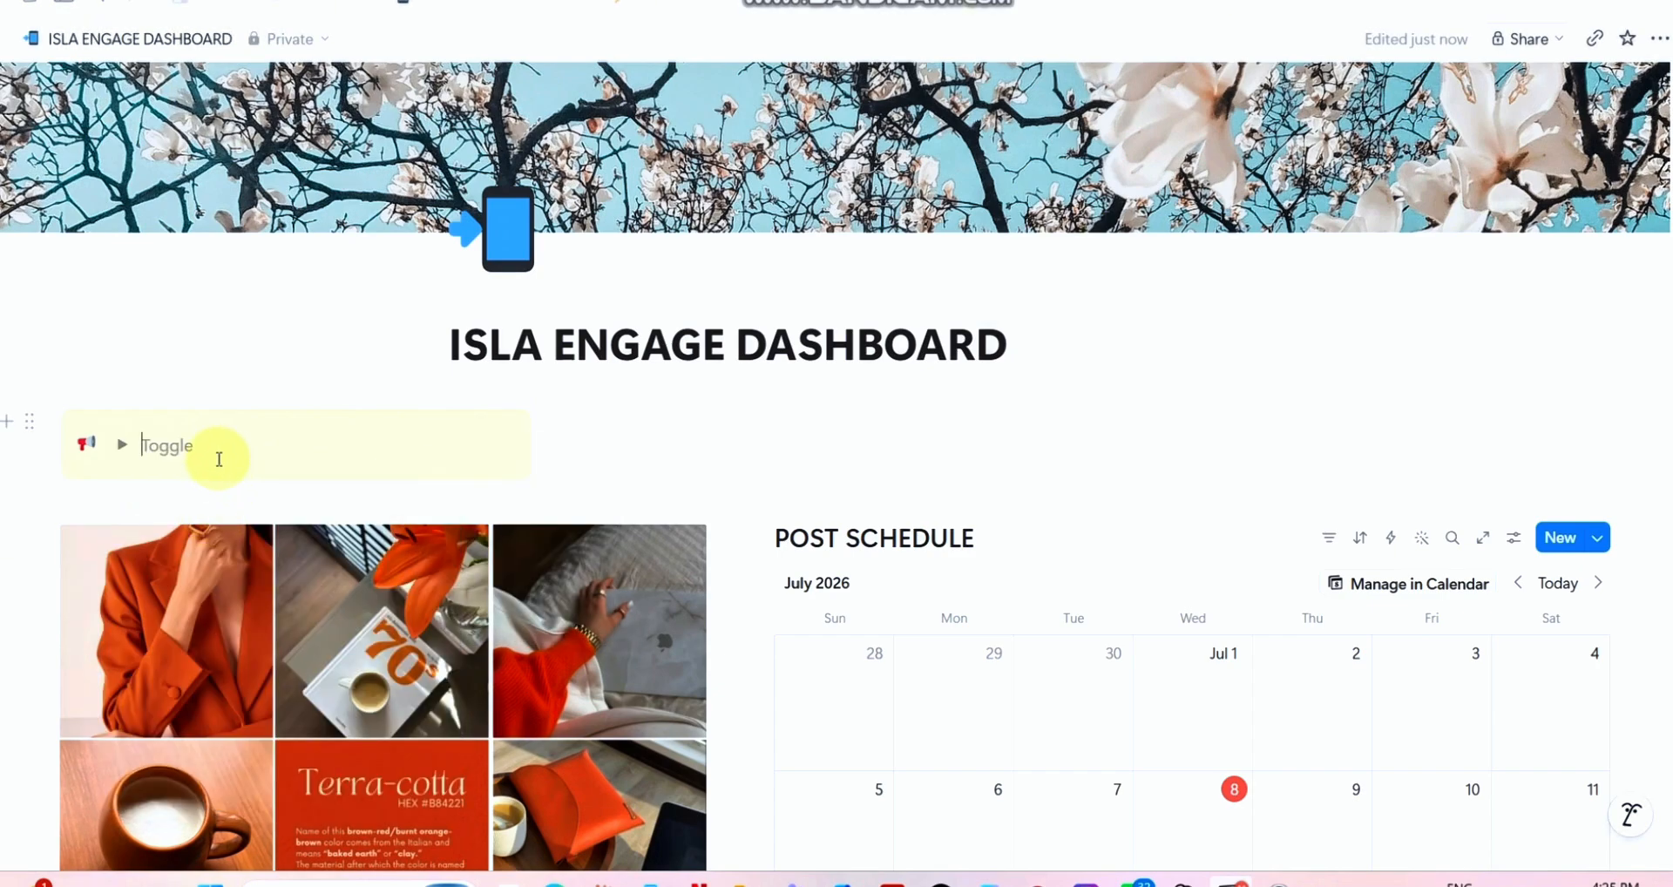
pyautogui.press('BackSpace')
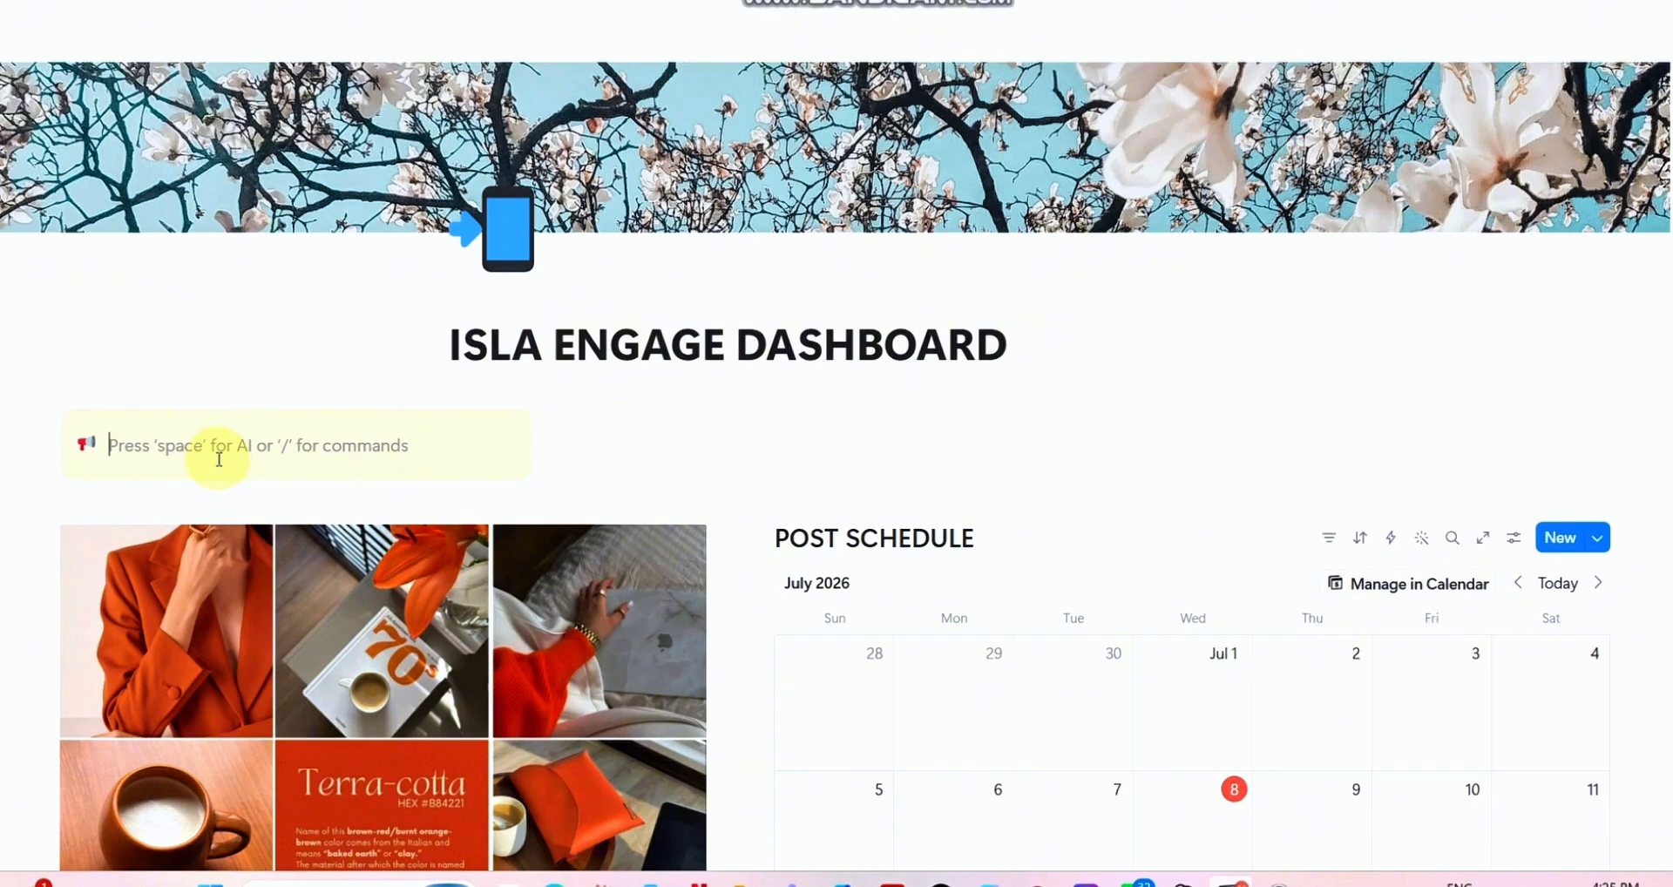
# Step: Enter "TO DO LIST" as the callout's heading and start a new line below it
pyautogui.write('TO')
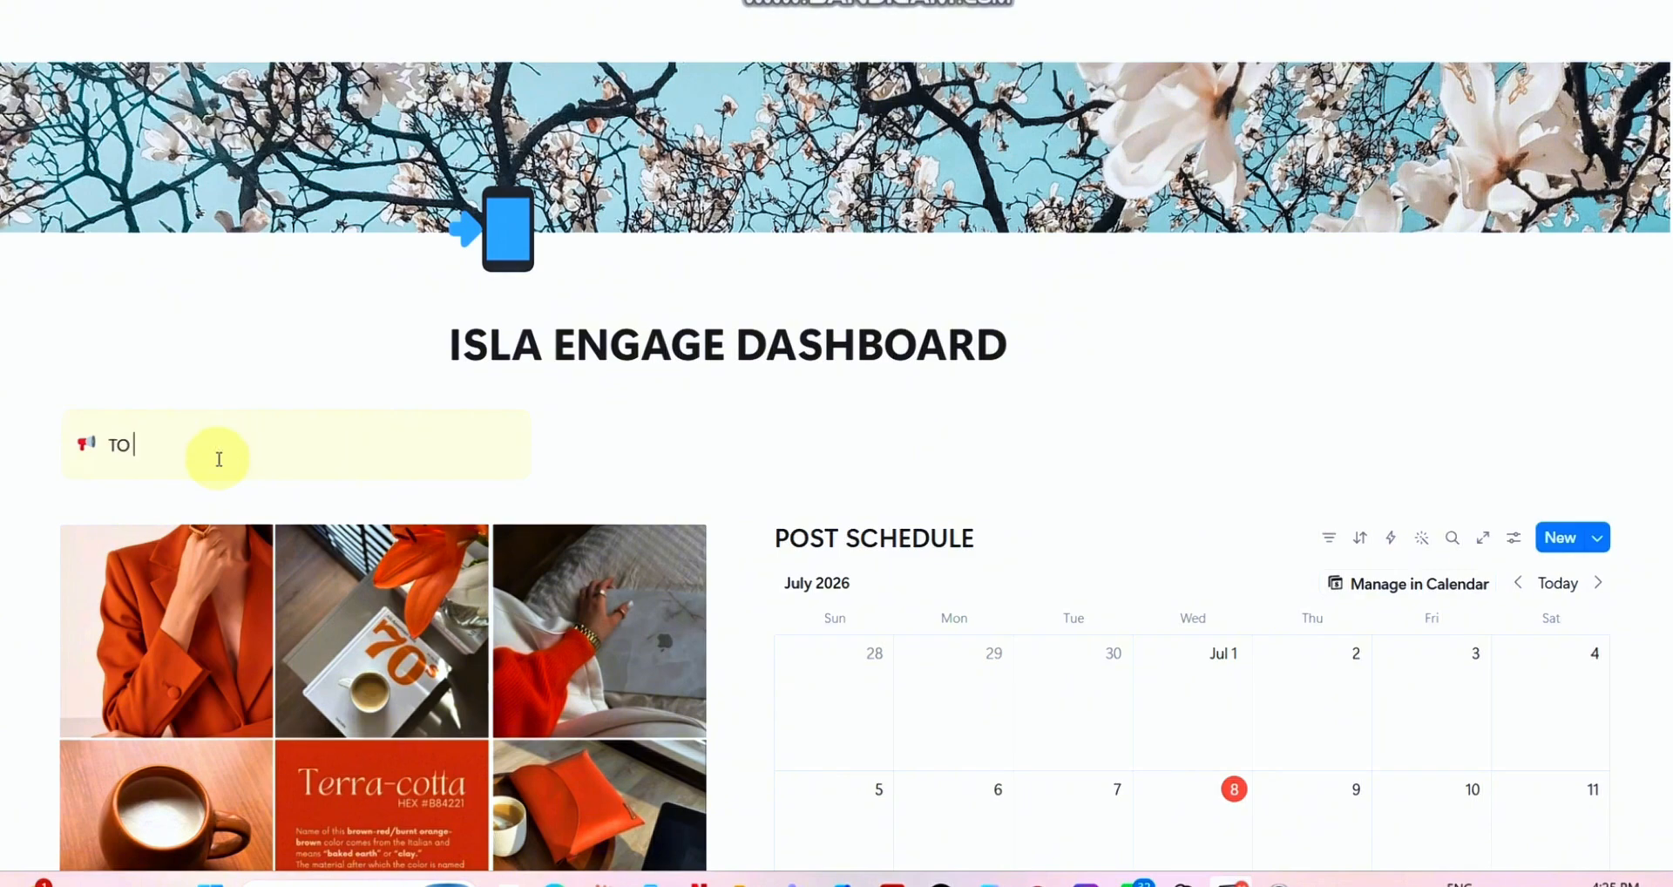
pyautogui.write(' DO LIST')
pyautogui.press('Return')
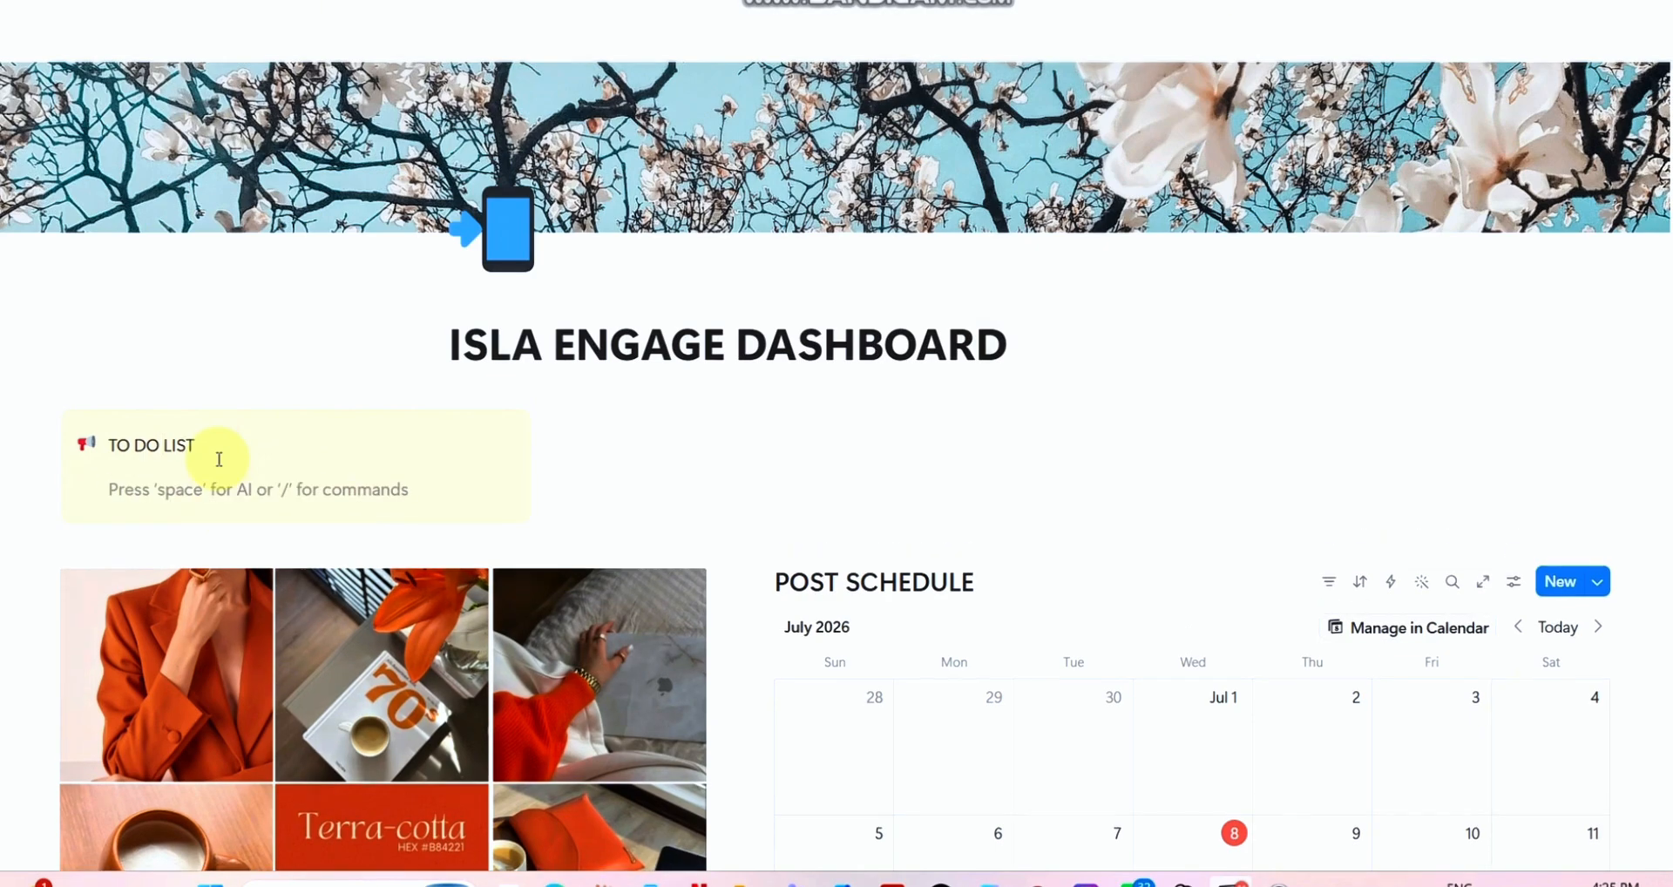
# Step: Add a toggle list under TO DO LIST with the entries Monday, Tuesday and Wednesday
pyautogui.write('/')
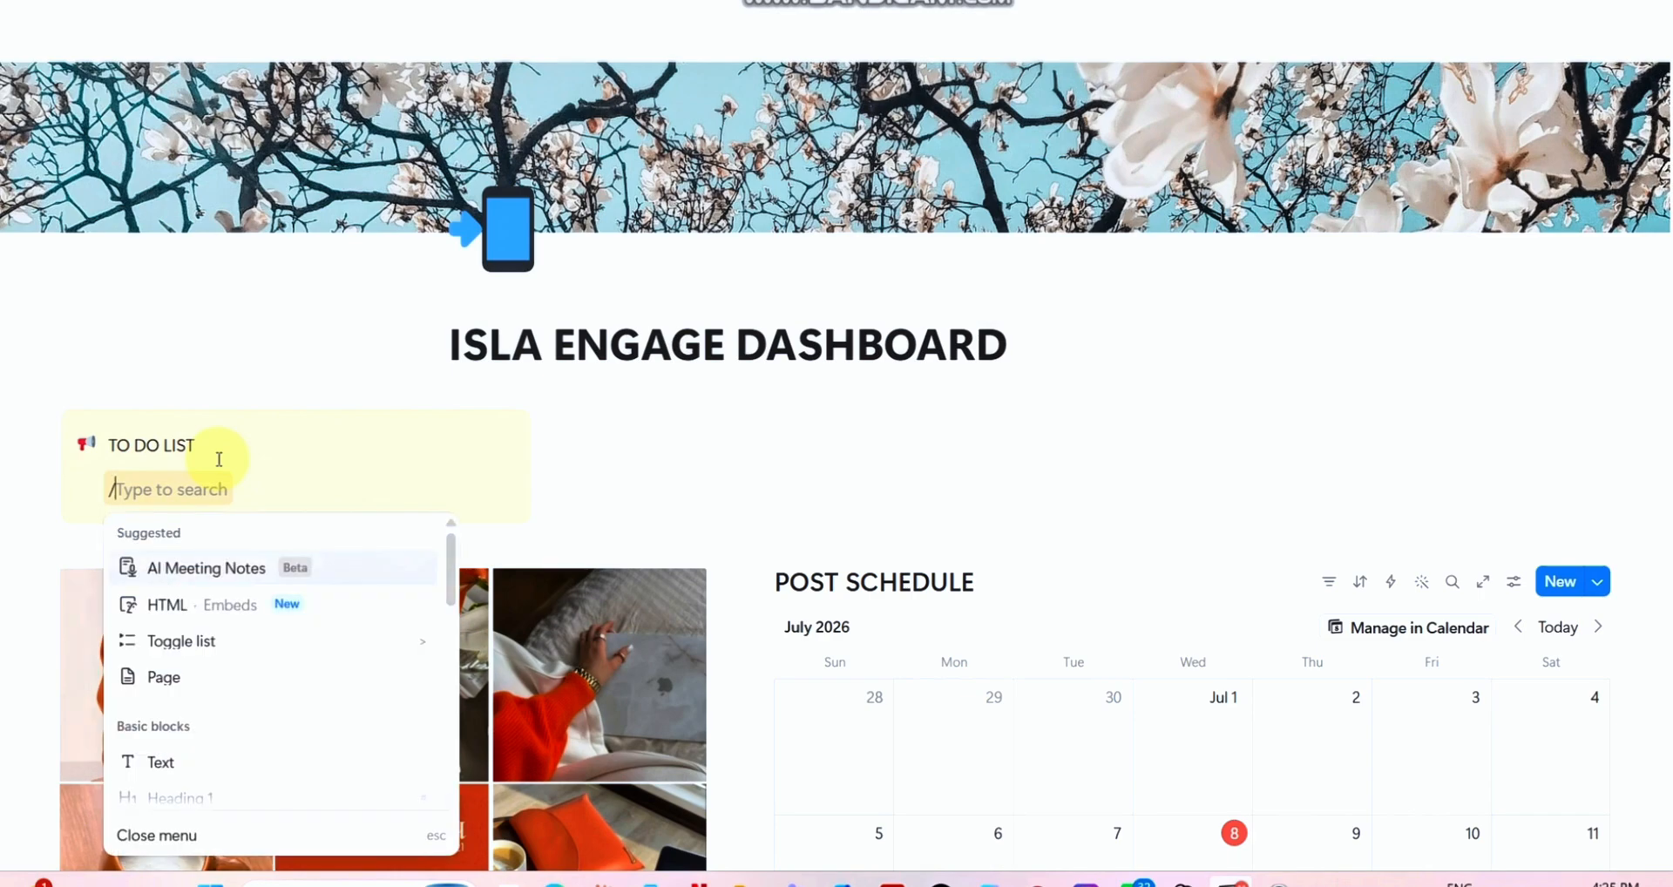
pyautogui.write('TOGGL')
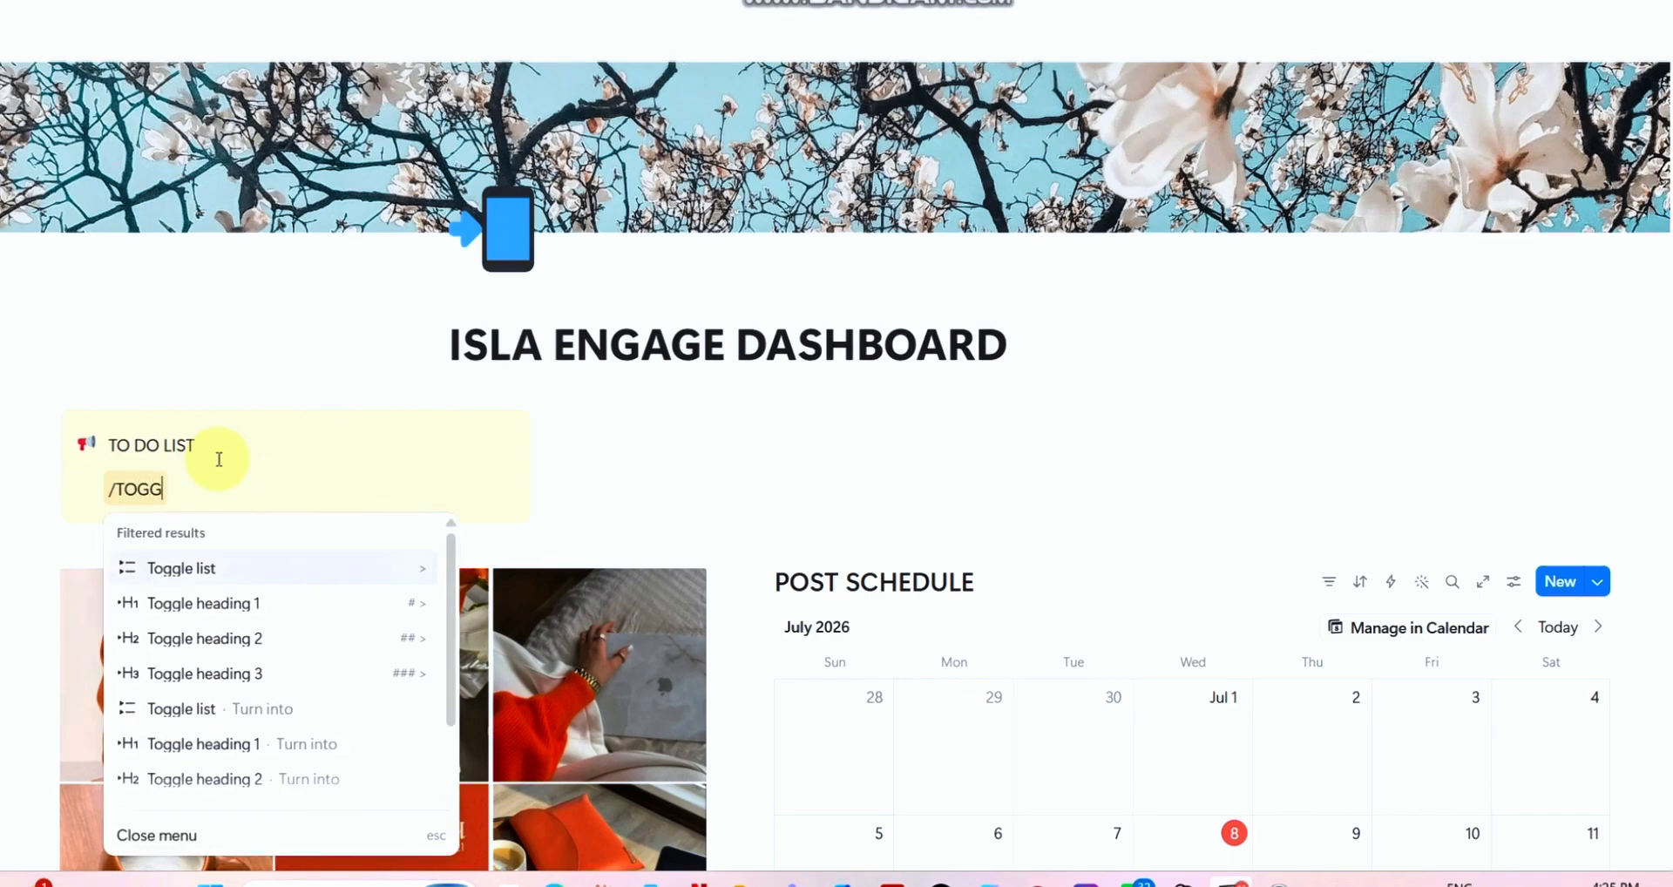
pyautogui.click(217, 567)
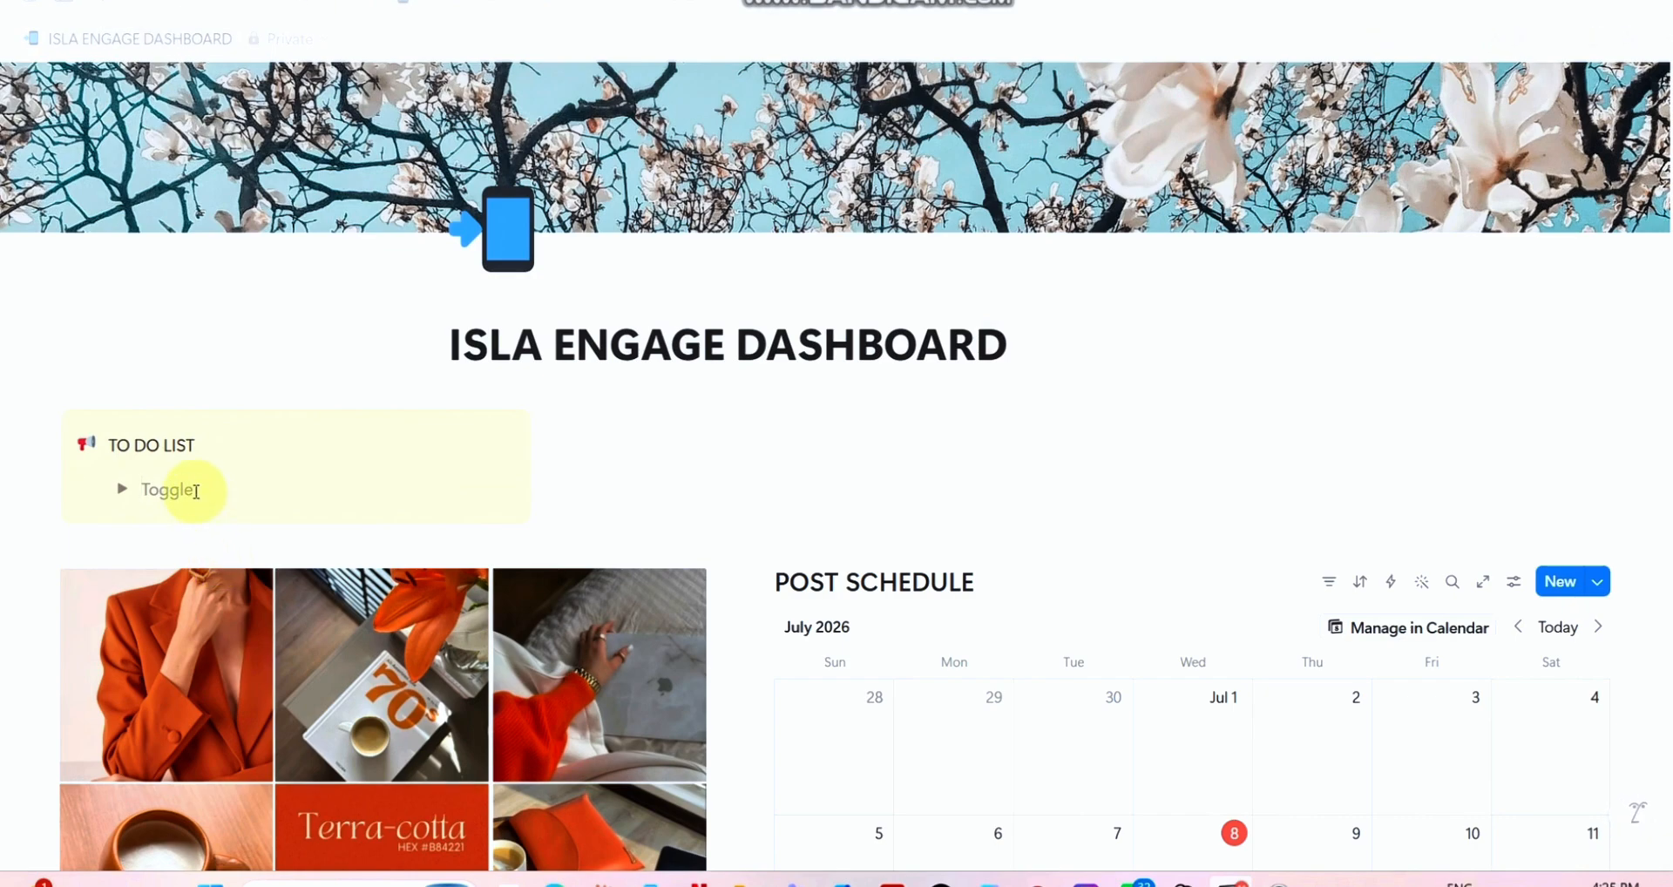
pyautogui.write('Monday')
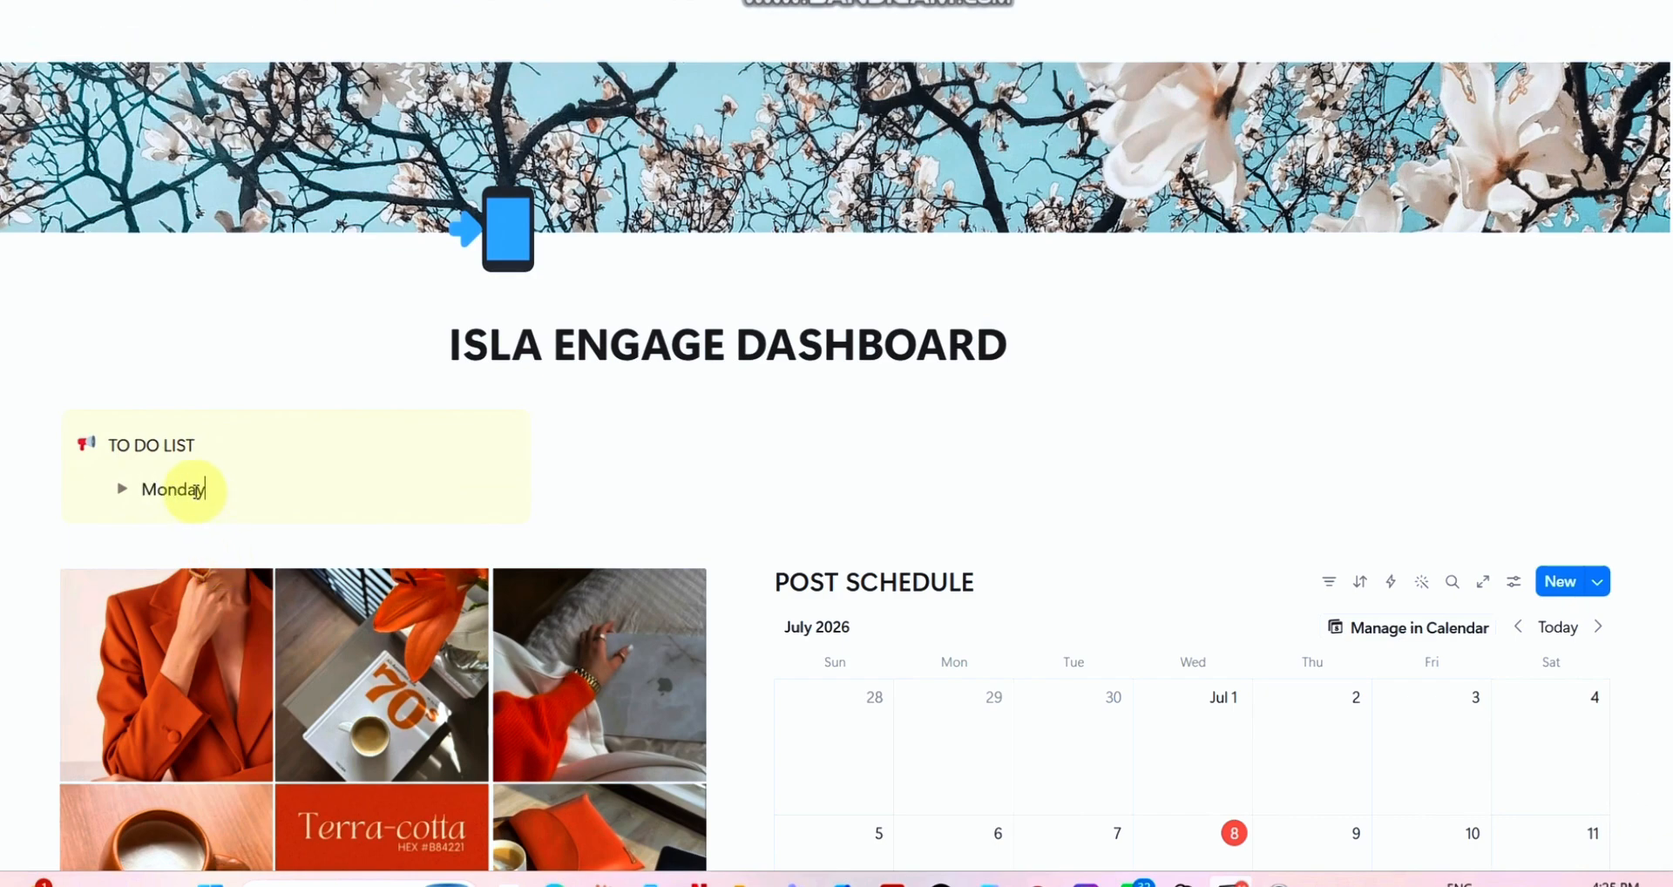
pyautogui.press('Return')
pyautogui.write('Tuesday')
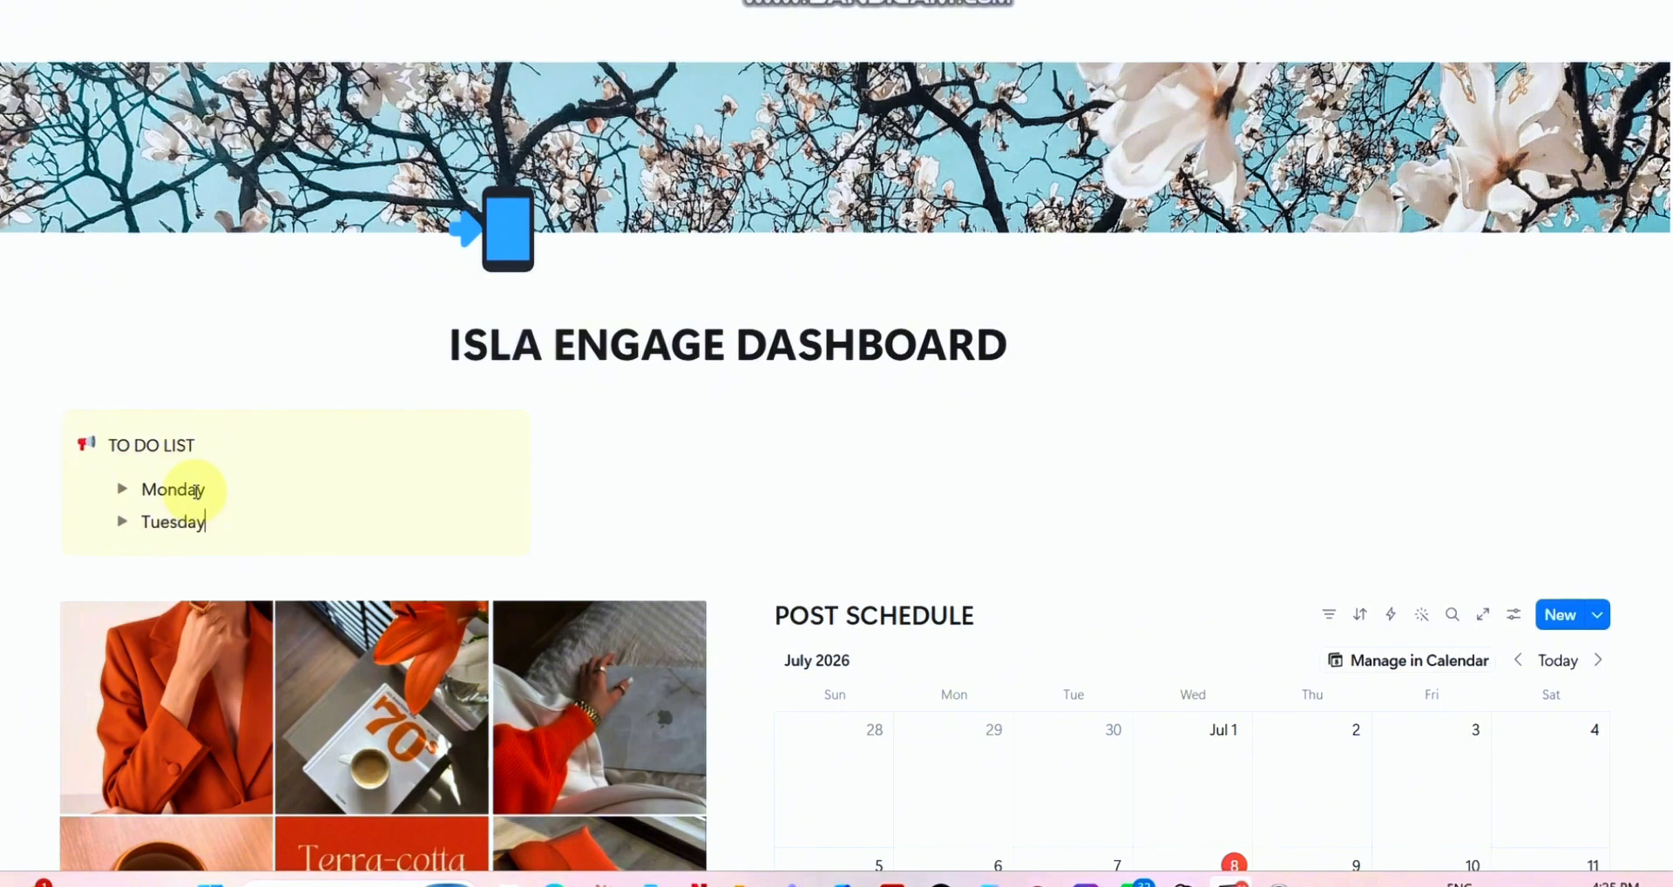
pyautogui.press('Return')
pyautogui.write('W')
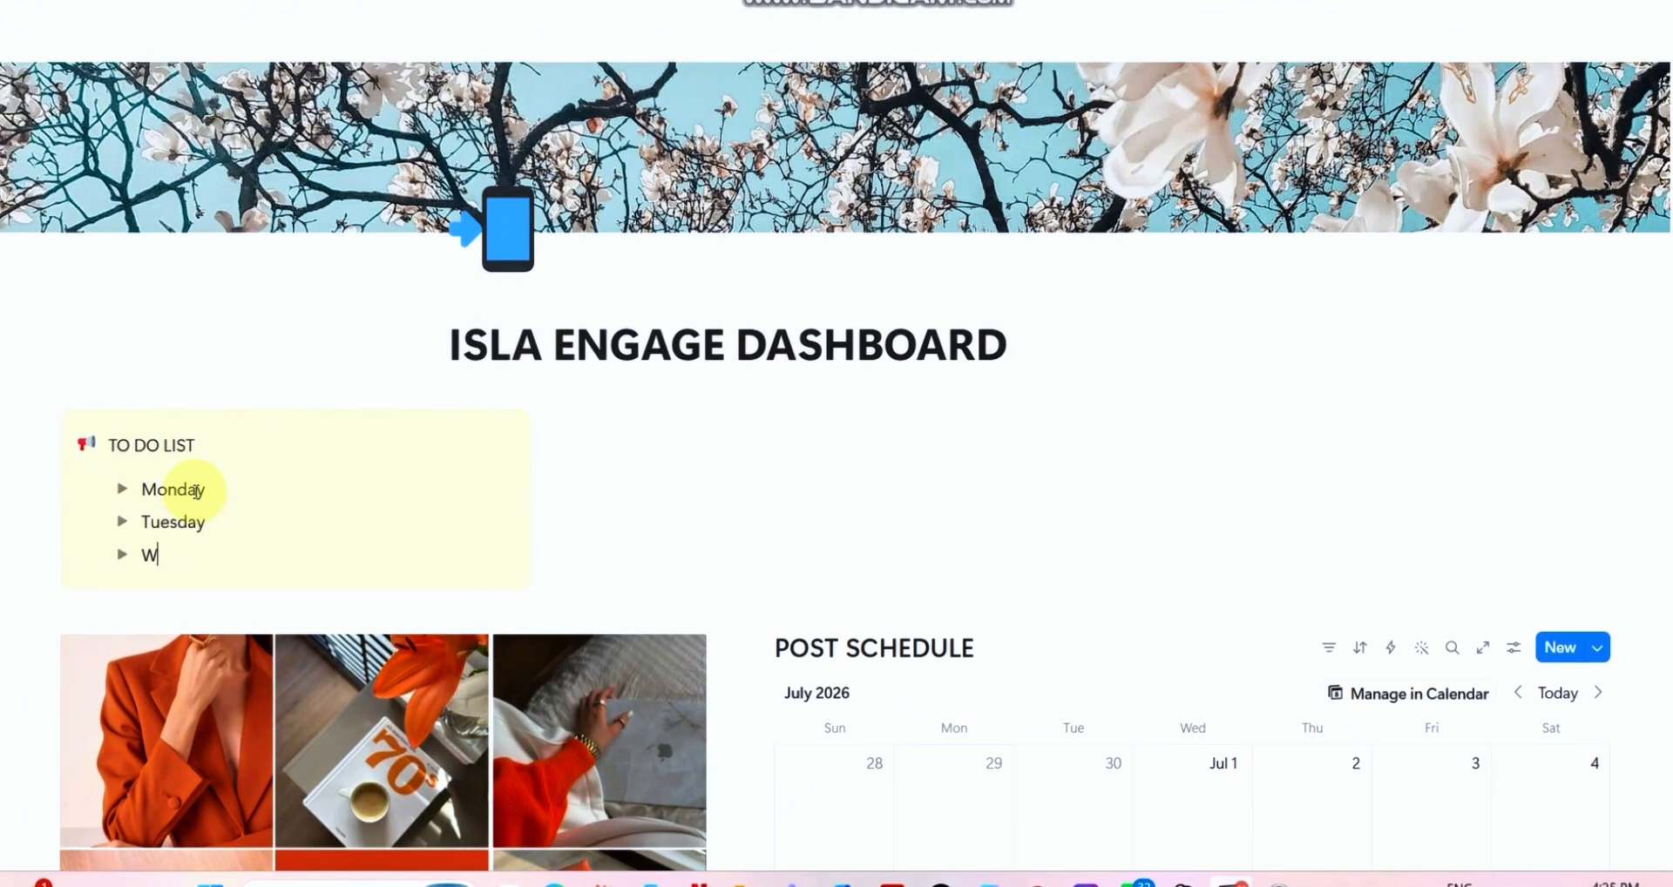
pyautogui.write('ednesday')
# Step: Continue the toggle list below Wednesday with Friday, Saturday and Sunday, and place the cursor in the second column
pyautogui.press('Return')
pyautogui.write('F')
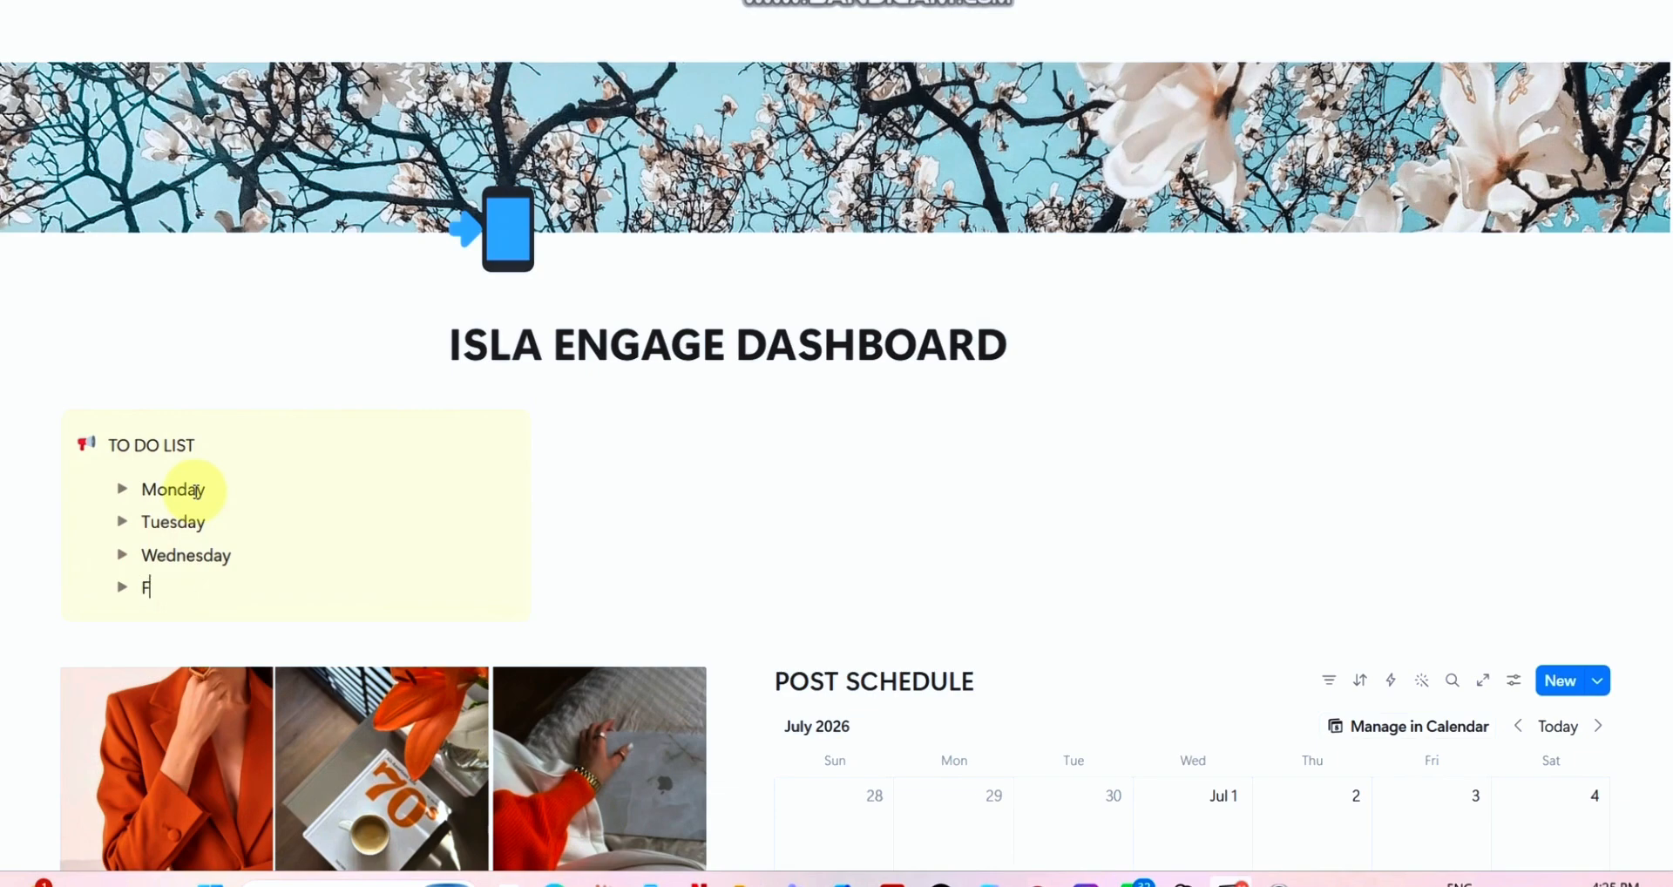
pyautogui.write('riday')
pyautogui.press('Return')
pyautogui.write('Satu')
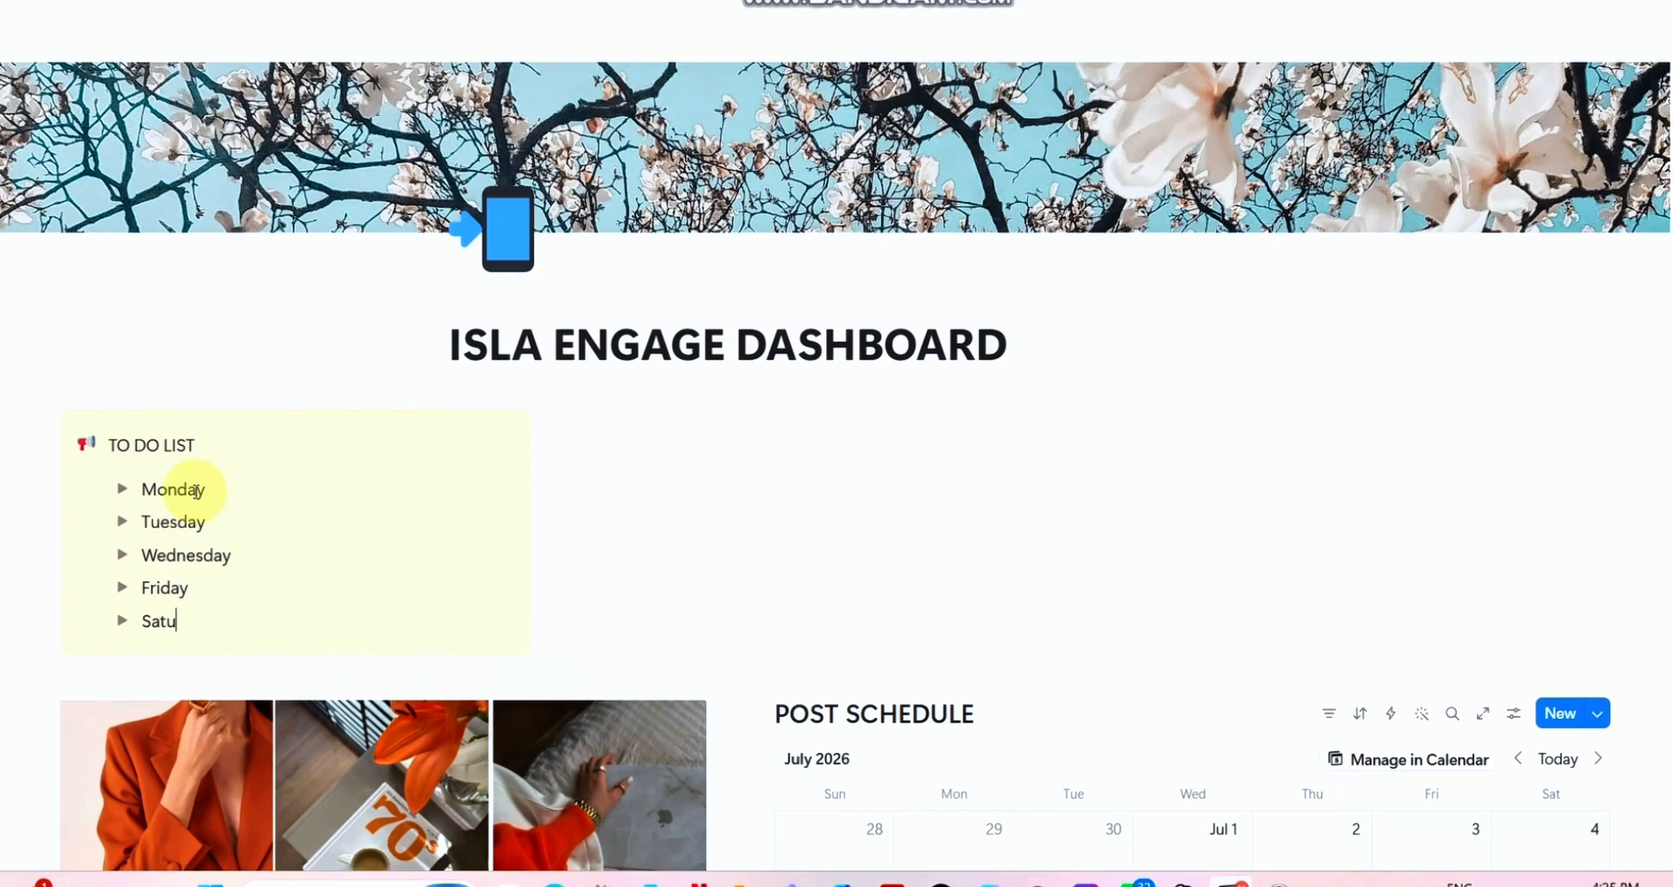
pyautogui.write('rday')
pyautogui.press('Return')
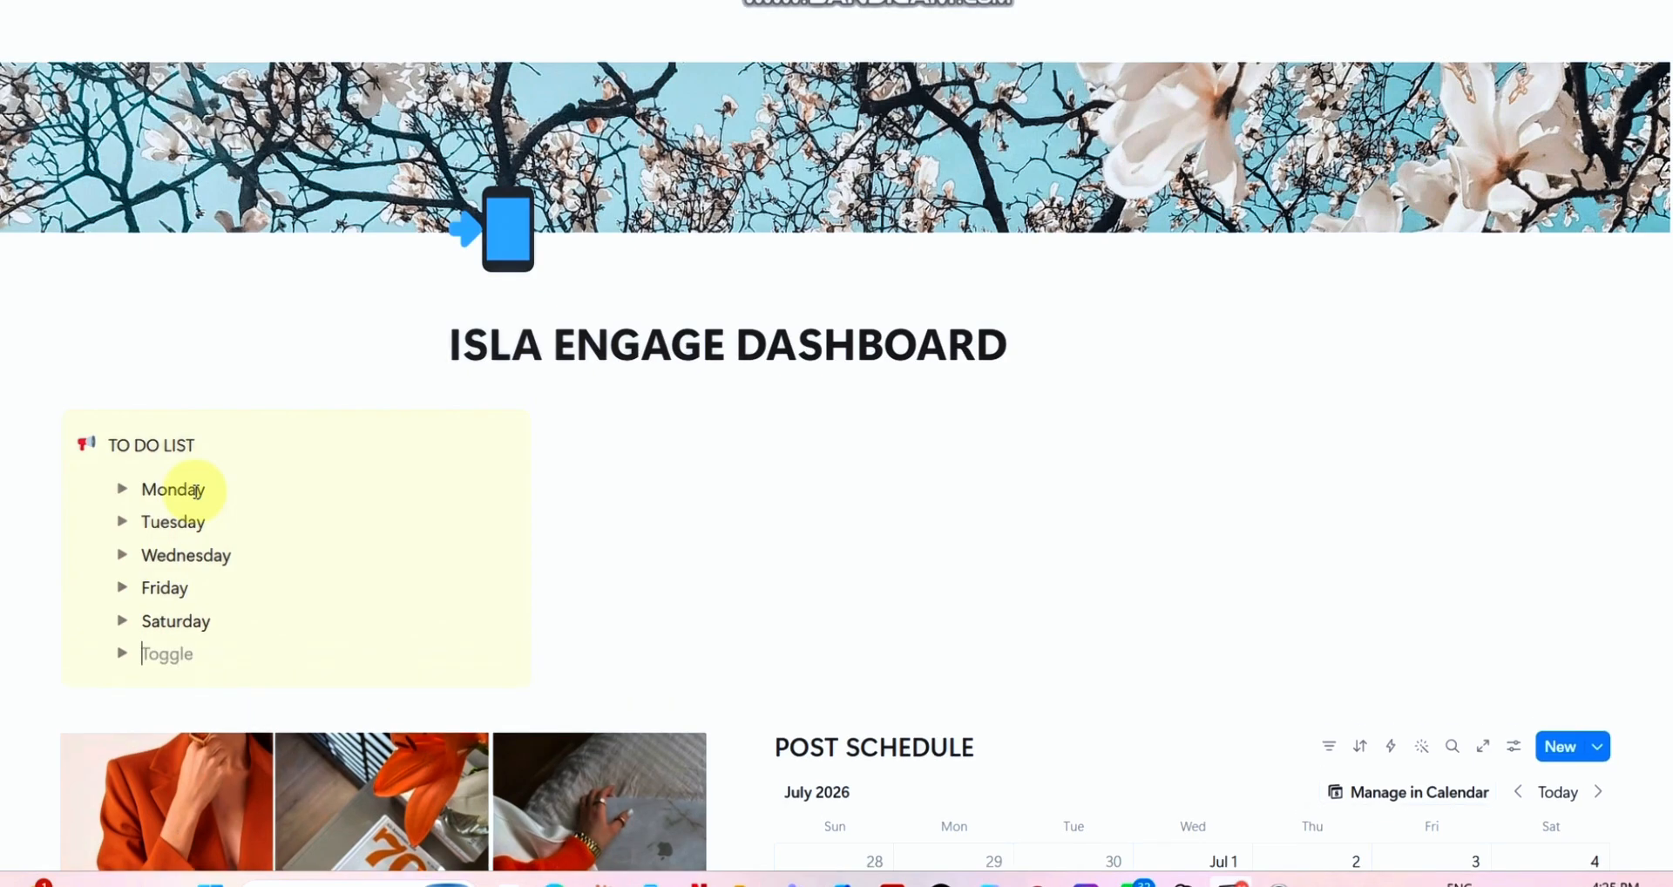
pyautogui.write('Sunday')
pyautogui.click(862, 623)
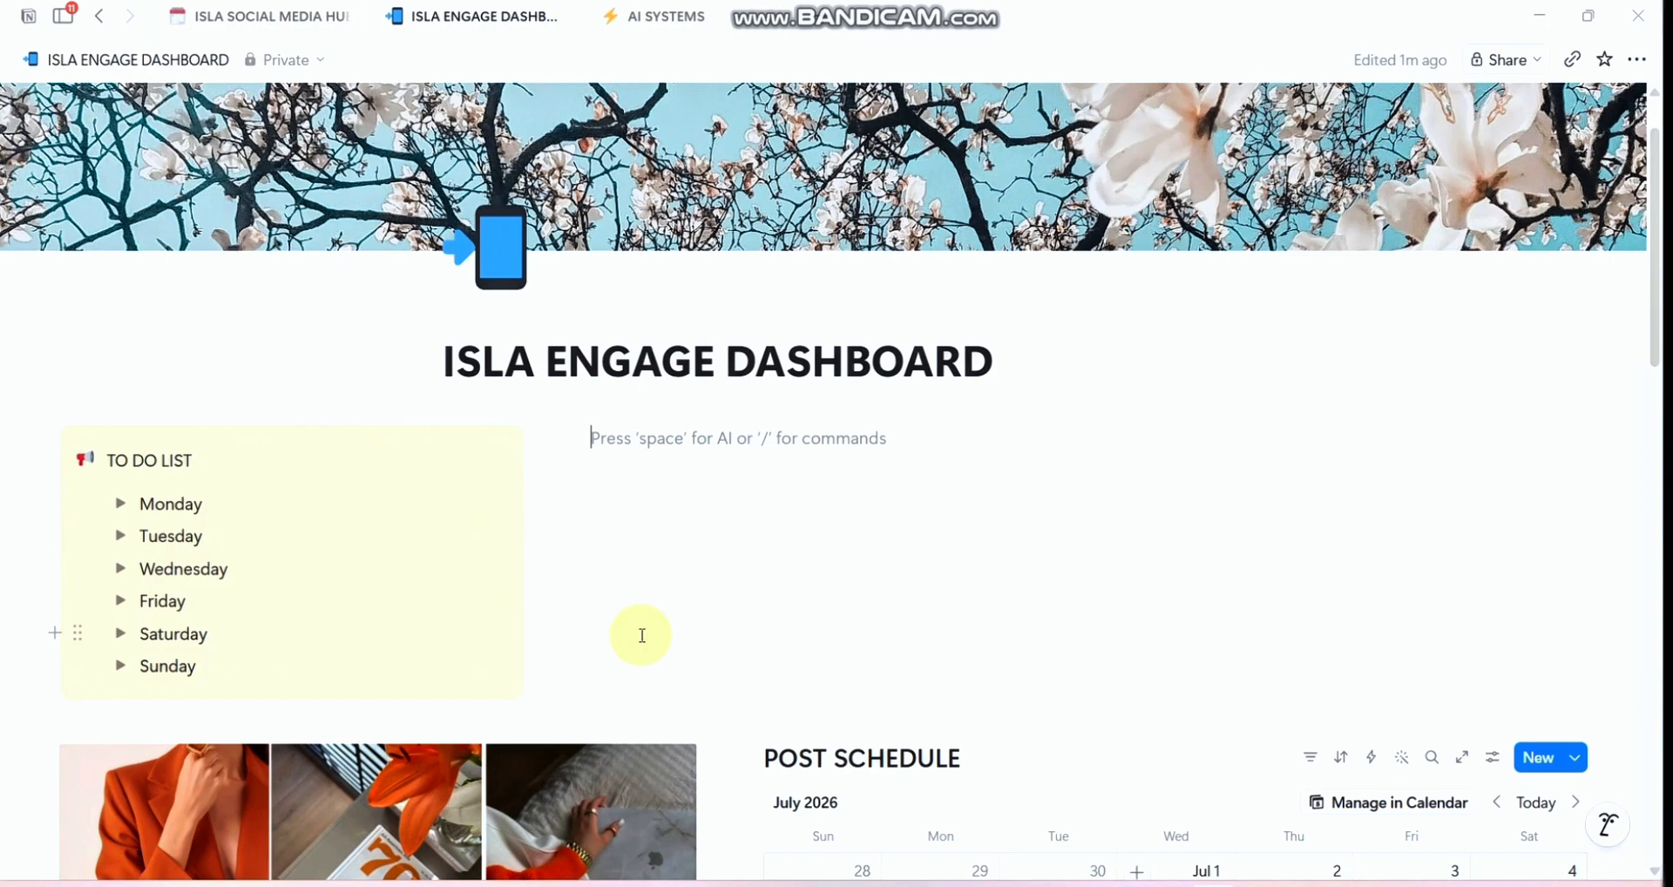
# Step: Expand the Monday toggle and place the cursor on an empty line inside it
pyautogui.click(121, 503)
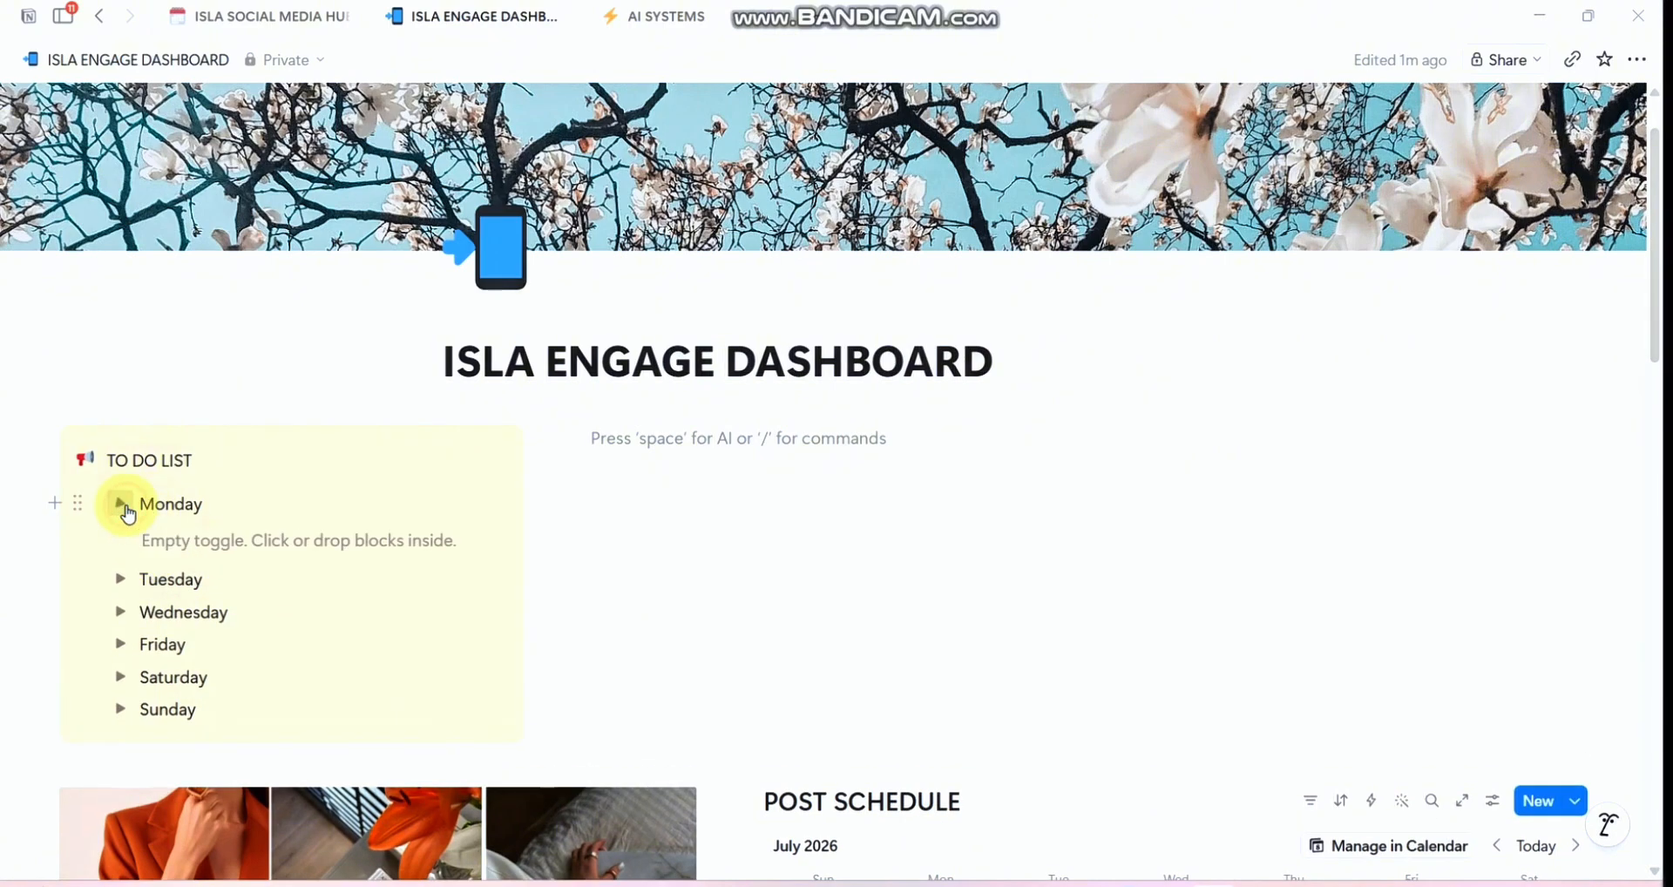
pyautogui.click(228, 538)
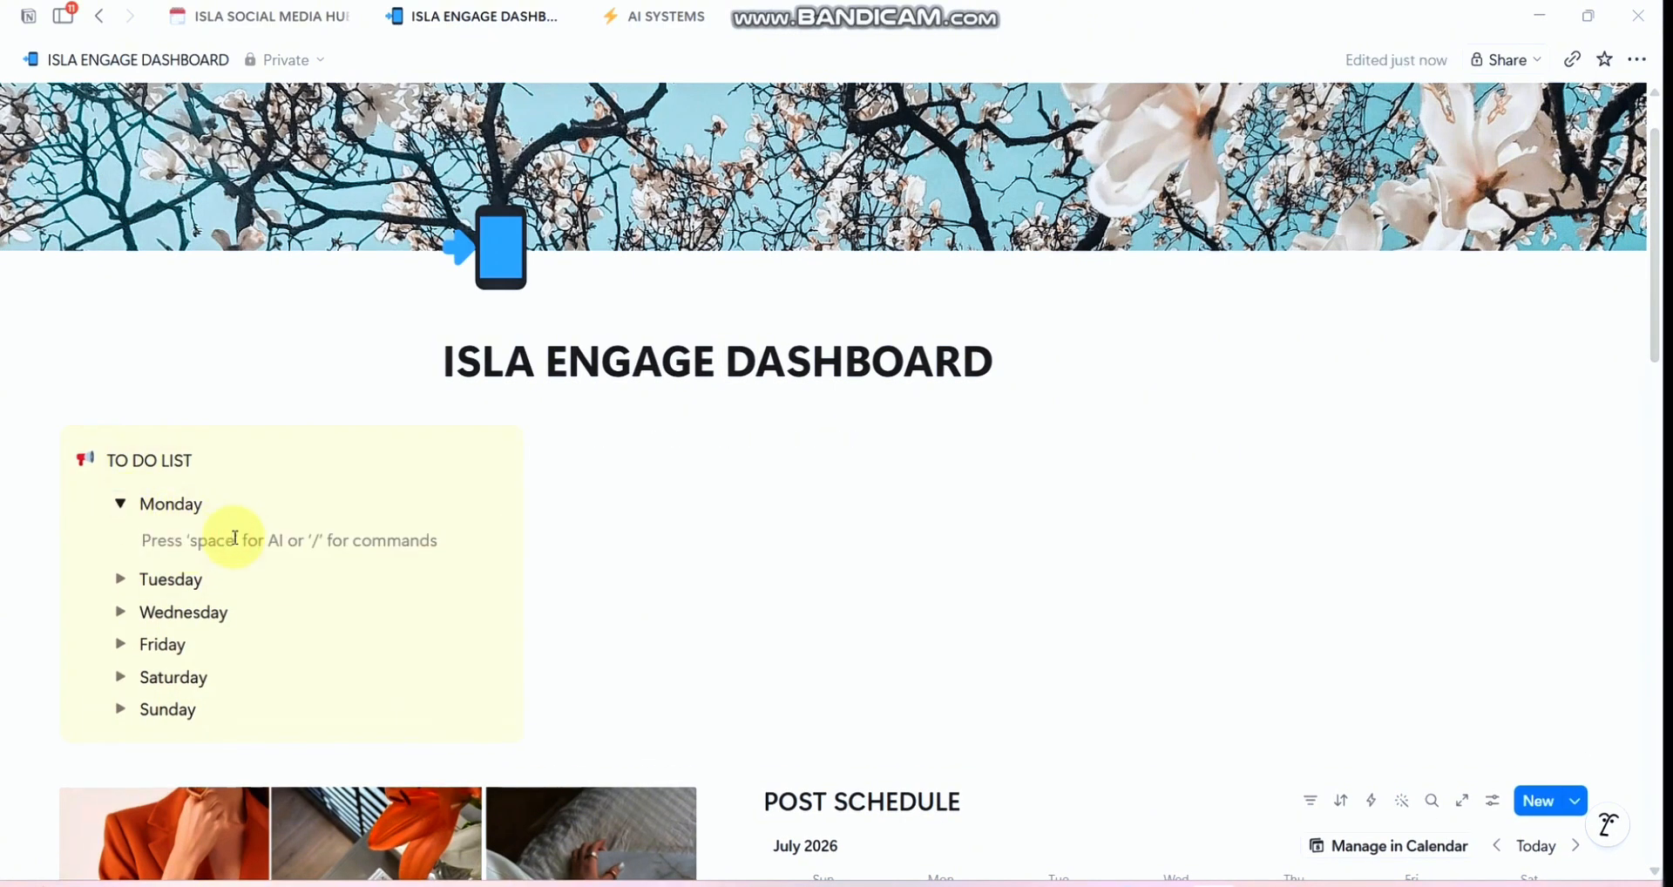
pyautogui.write('edit')
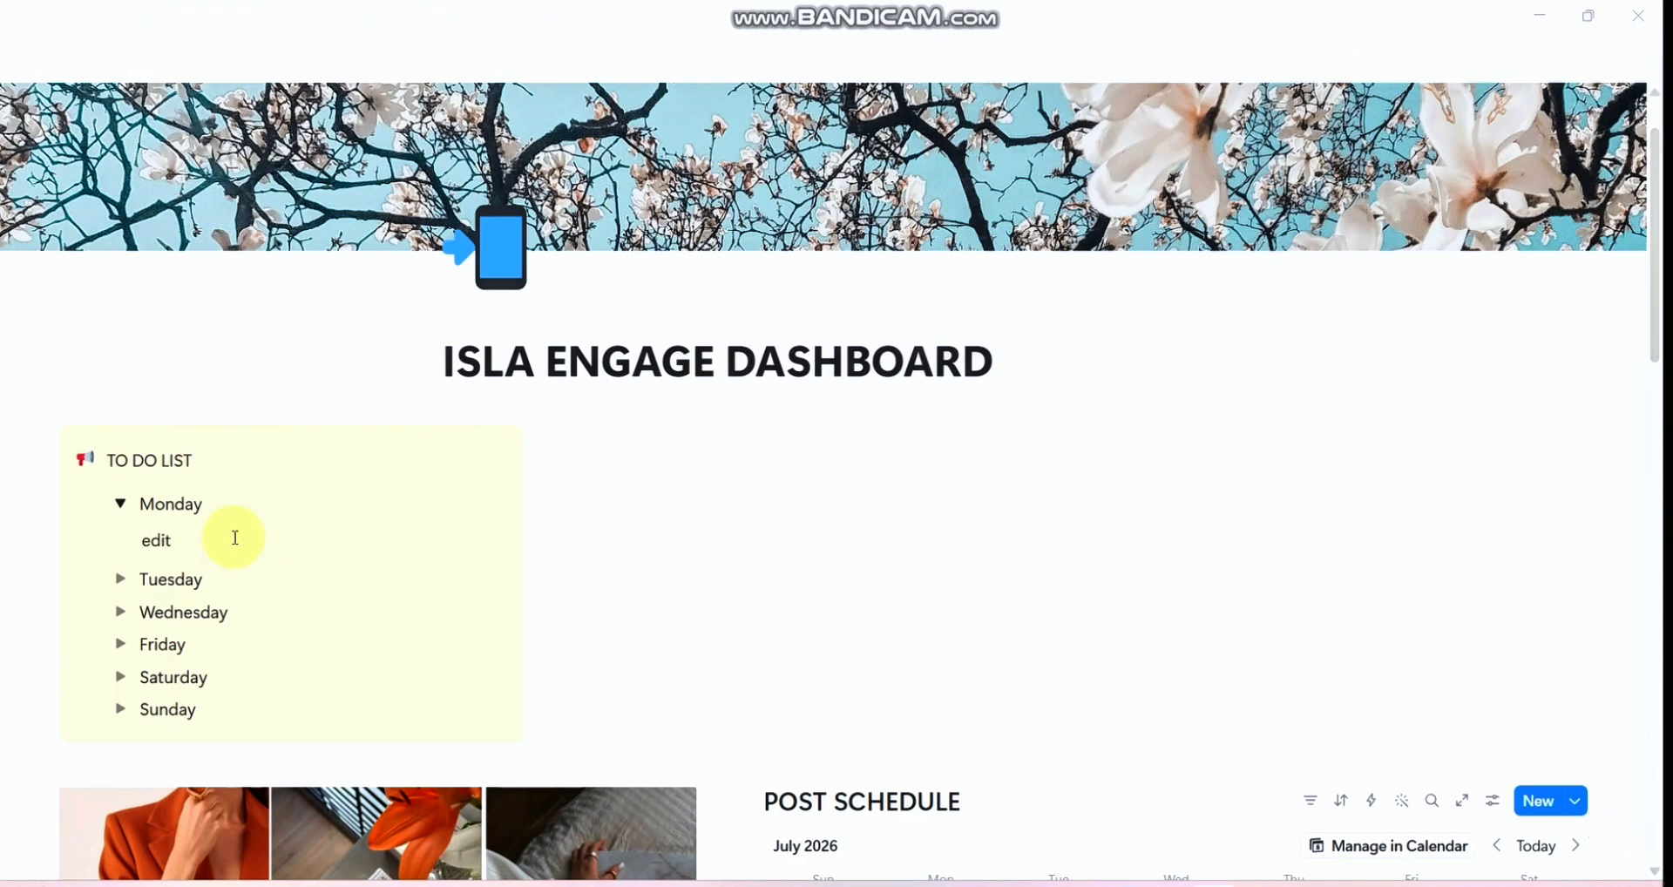
pyautogui.press('BackSpace')
pyautogui.press('BackSpace')
pyautogui.press('BackSpace')
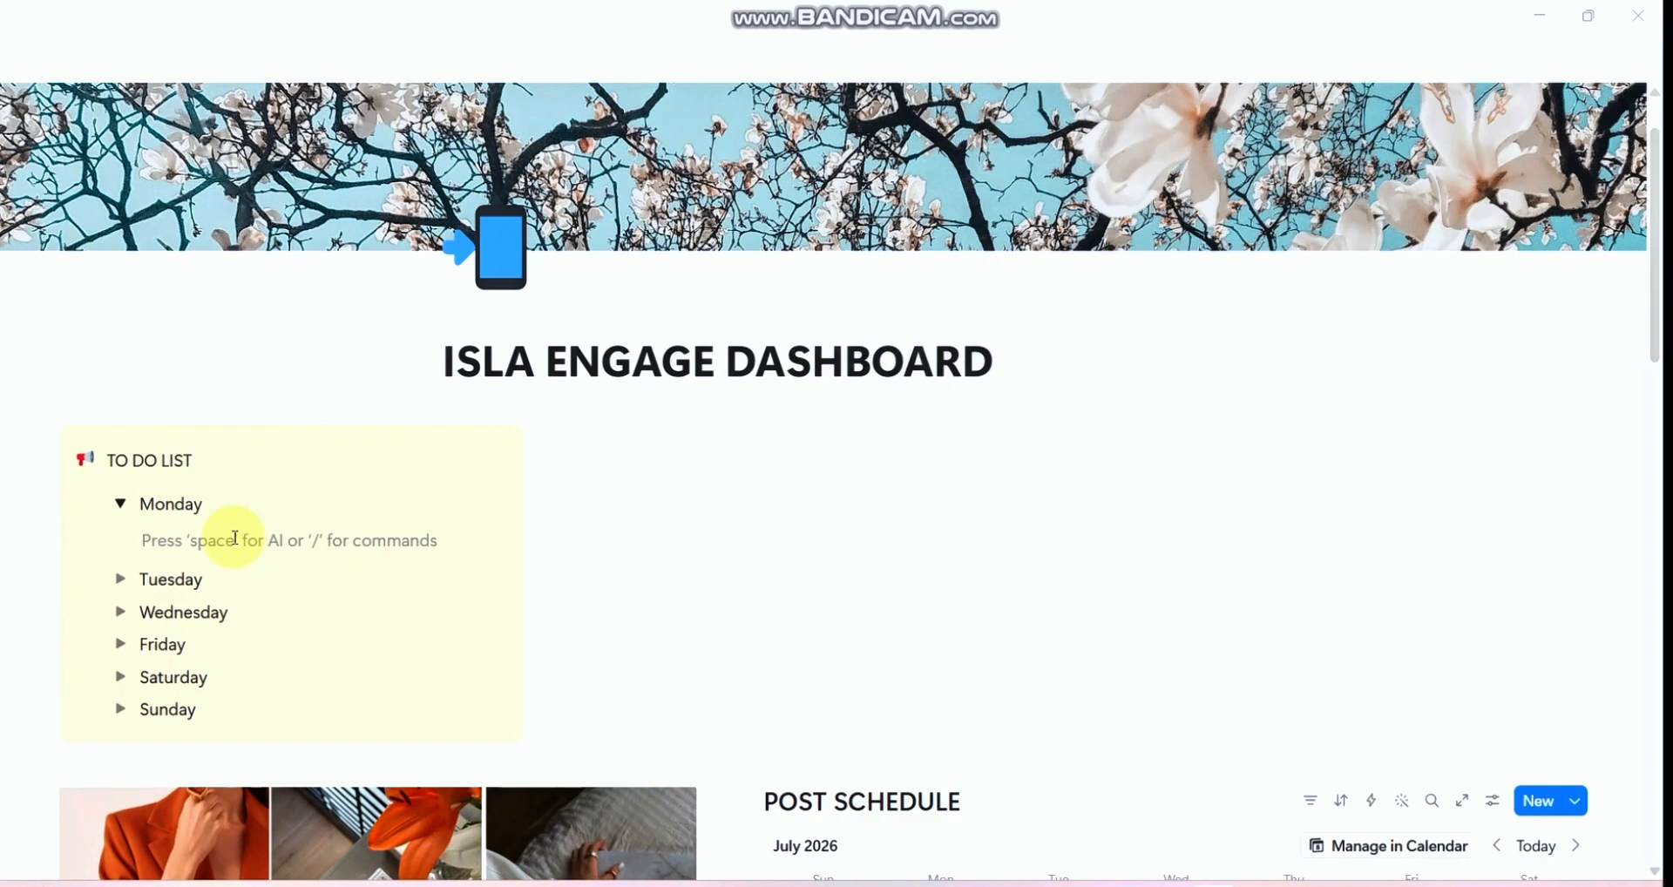
# Step: Insert a To-do list block inside the Monday toggle
pyautogui.write('/')
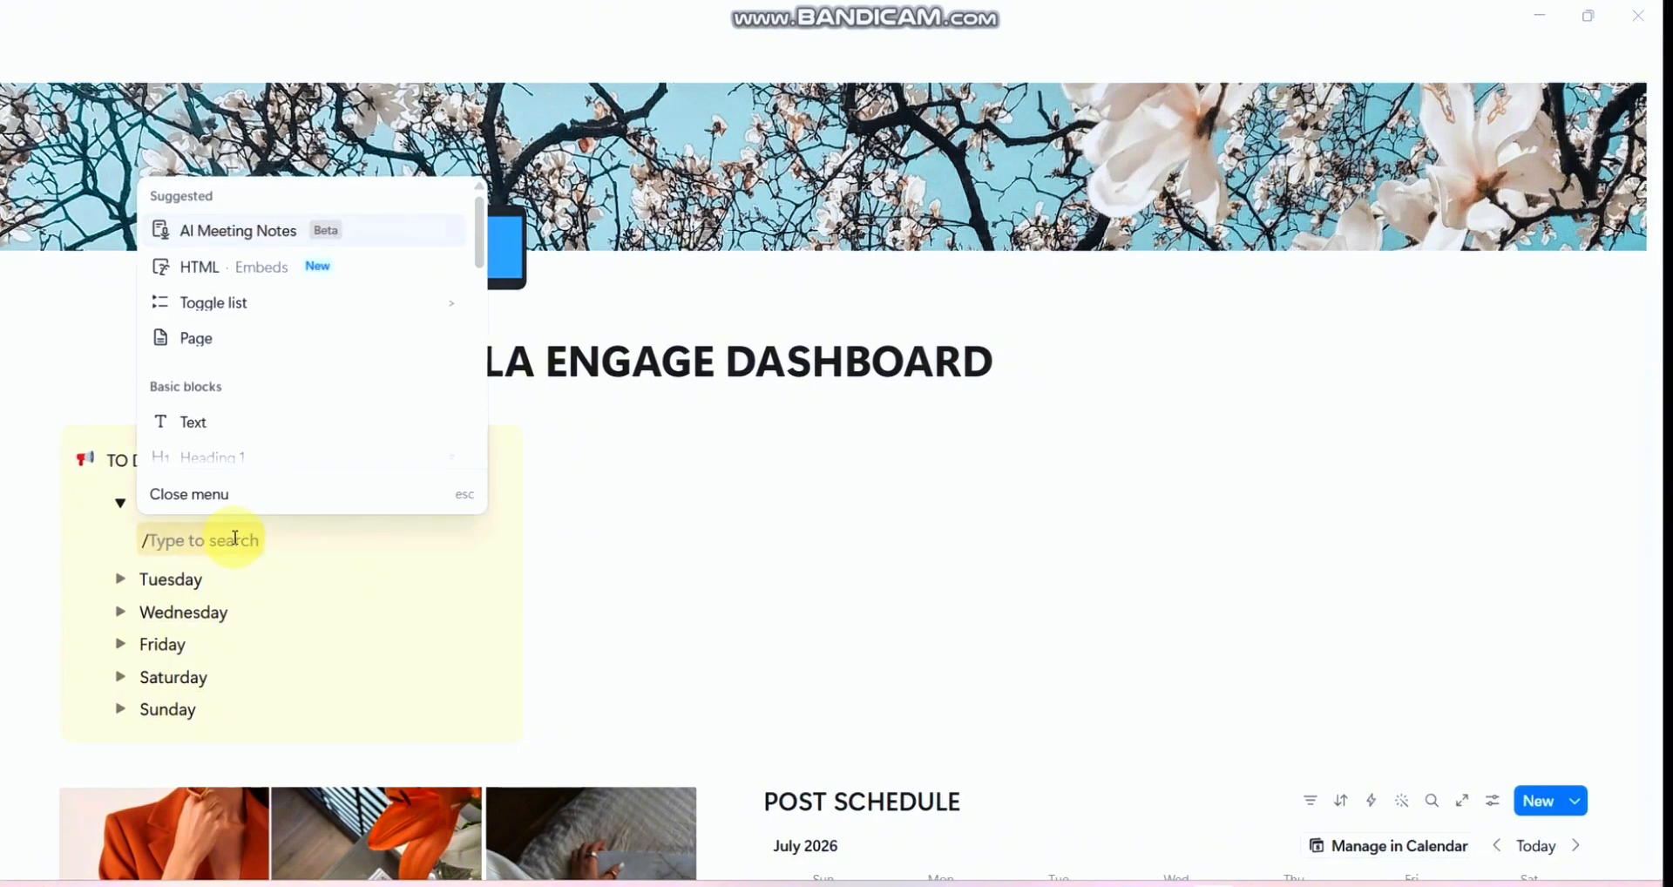
pyautogui.write('se')
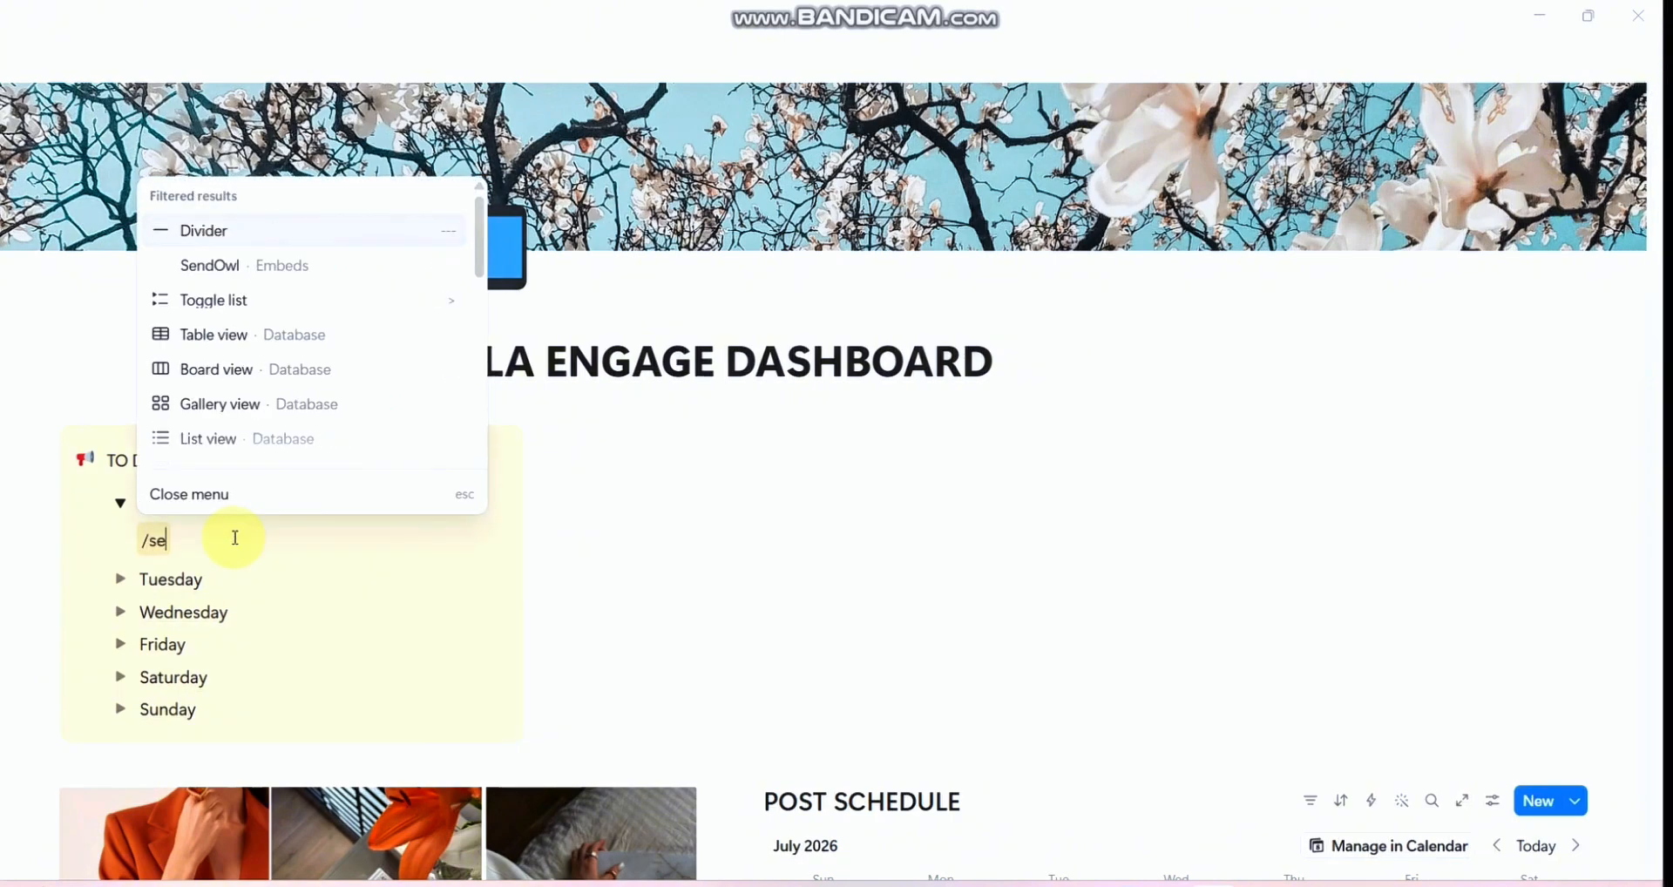
pyautogui.write('le')
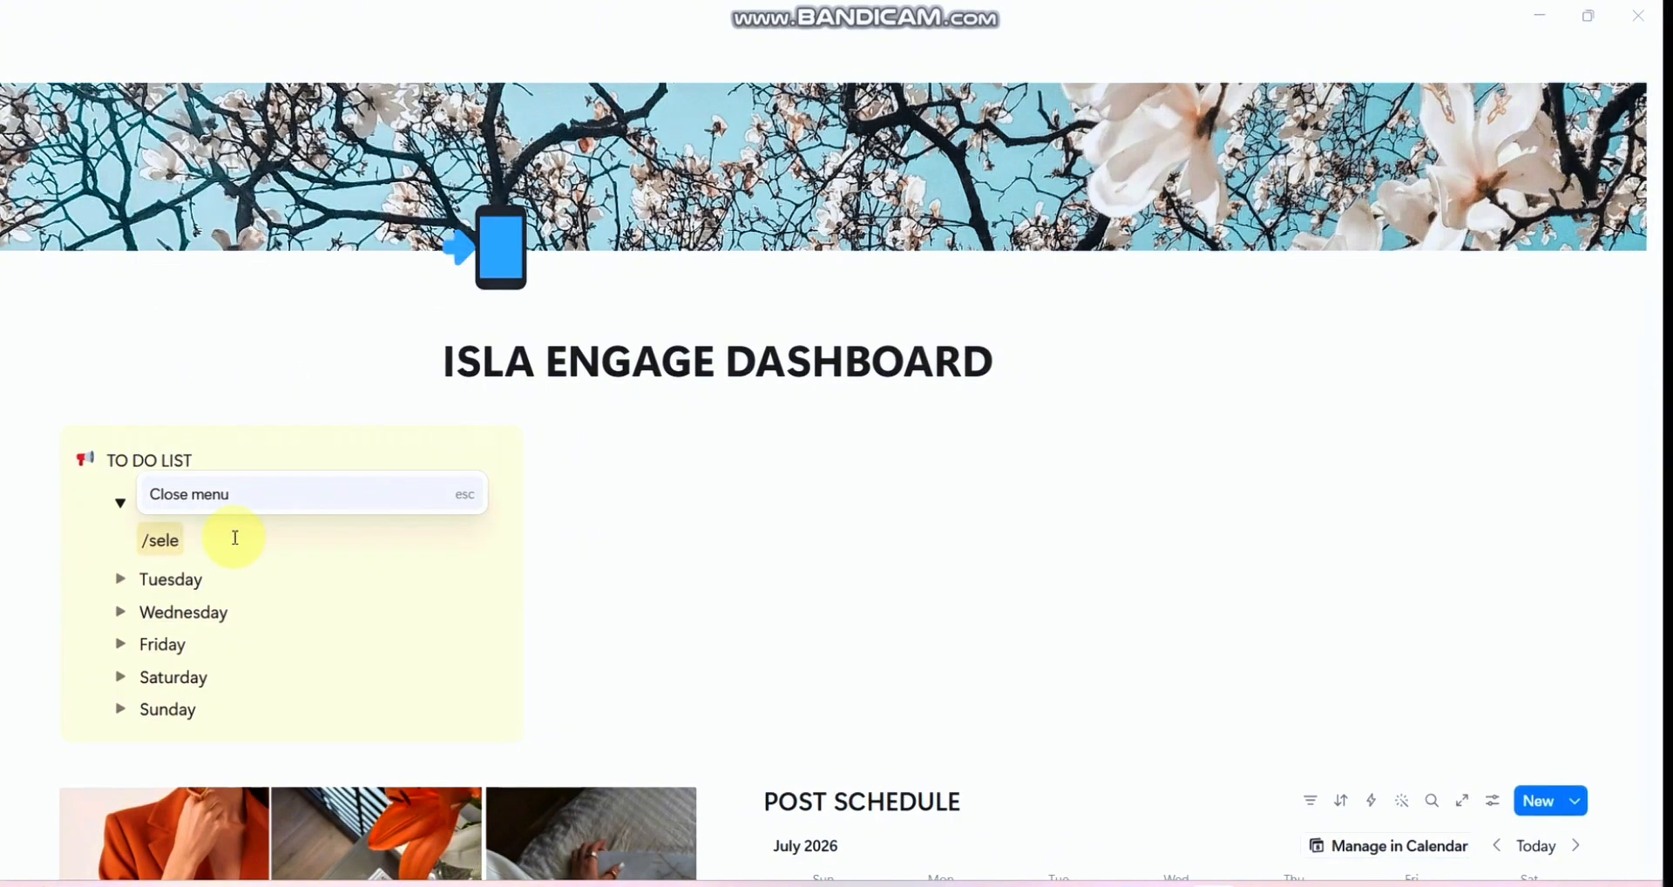
pyautogui.press('BackSpace')
pyautogui.press('BackSpace')
pyautogui.press('BackSpace')
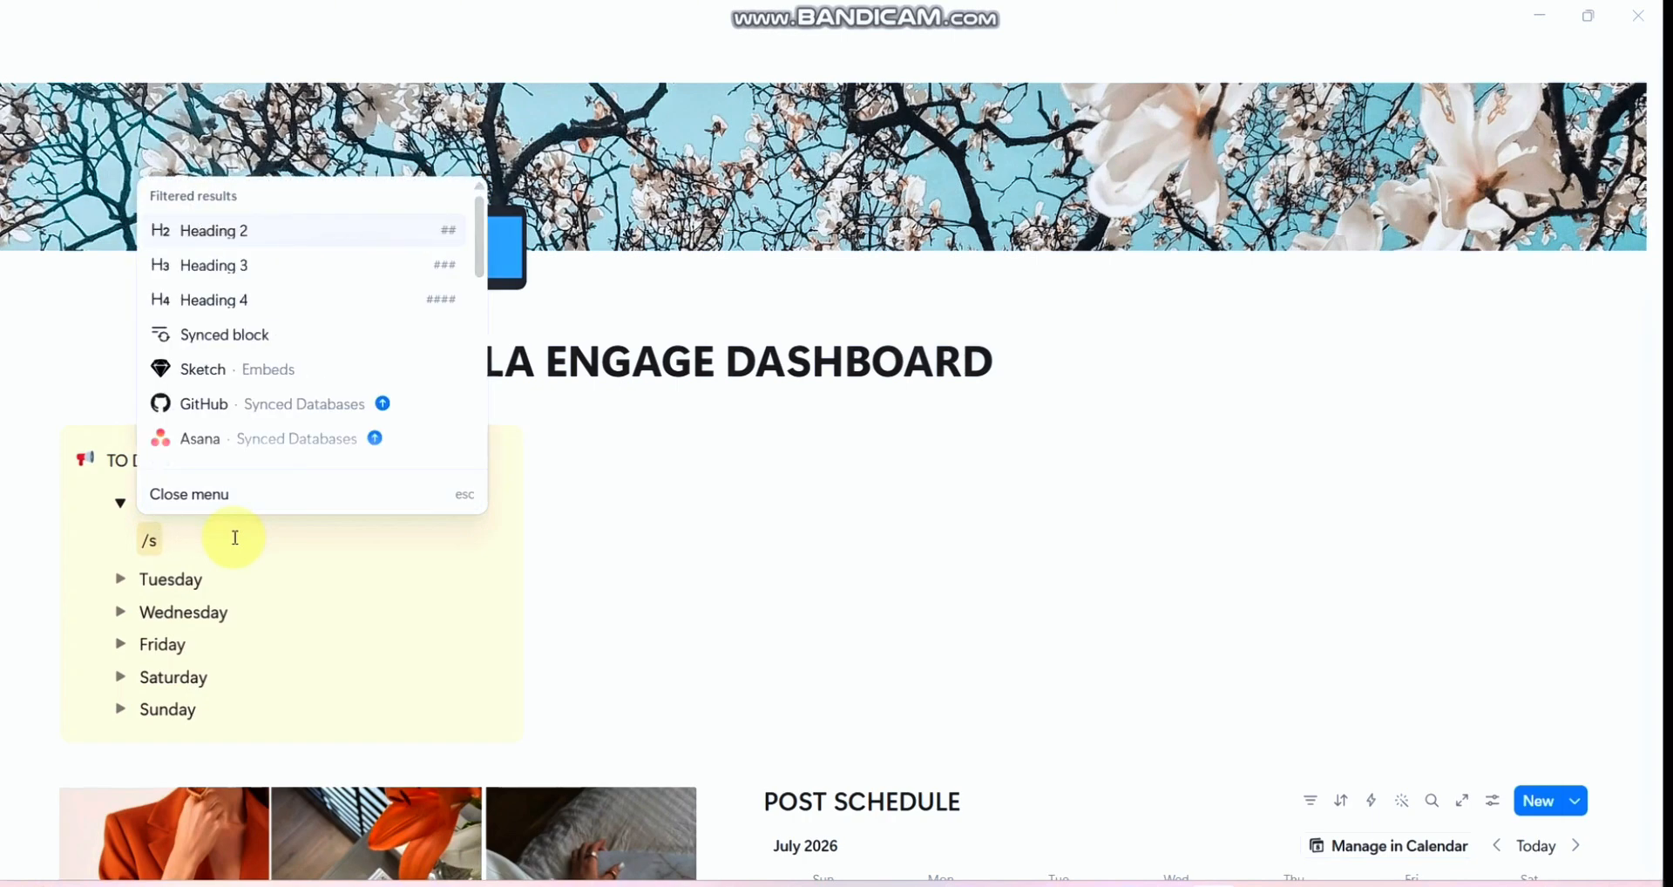
pyautogui.press('BackSpace')
pyautogui.scroll(-5, 261, 424)
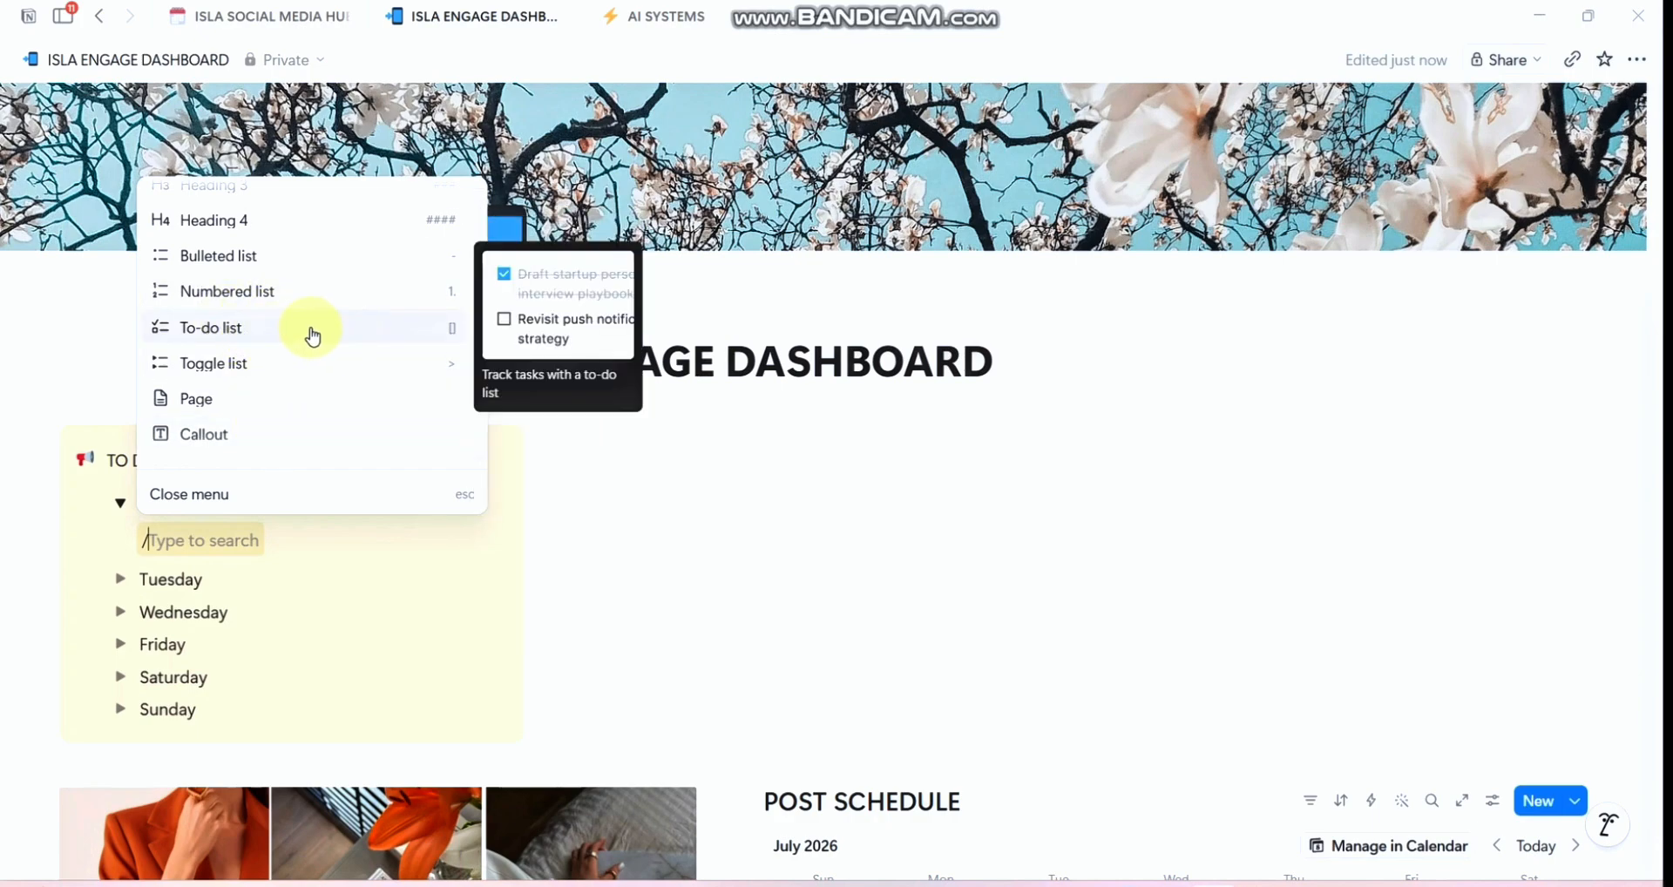
pyautogui.click(263, 323)
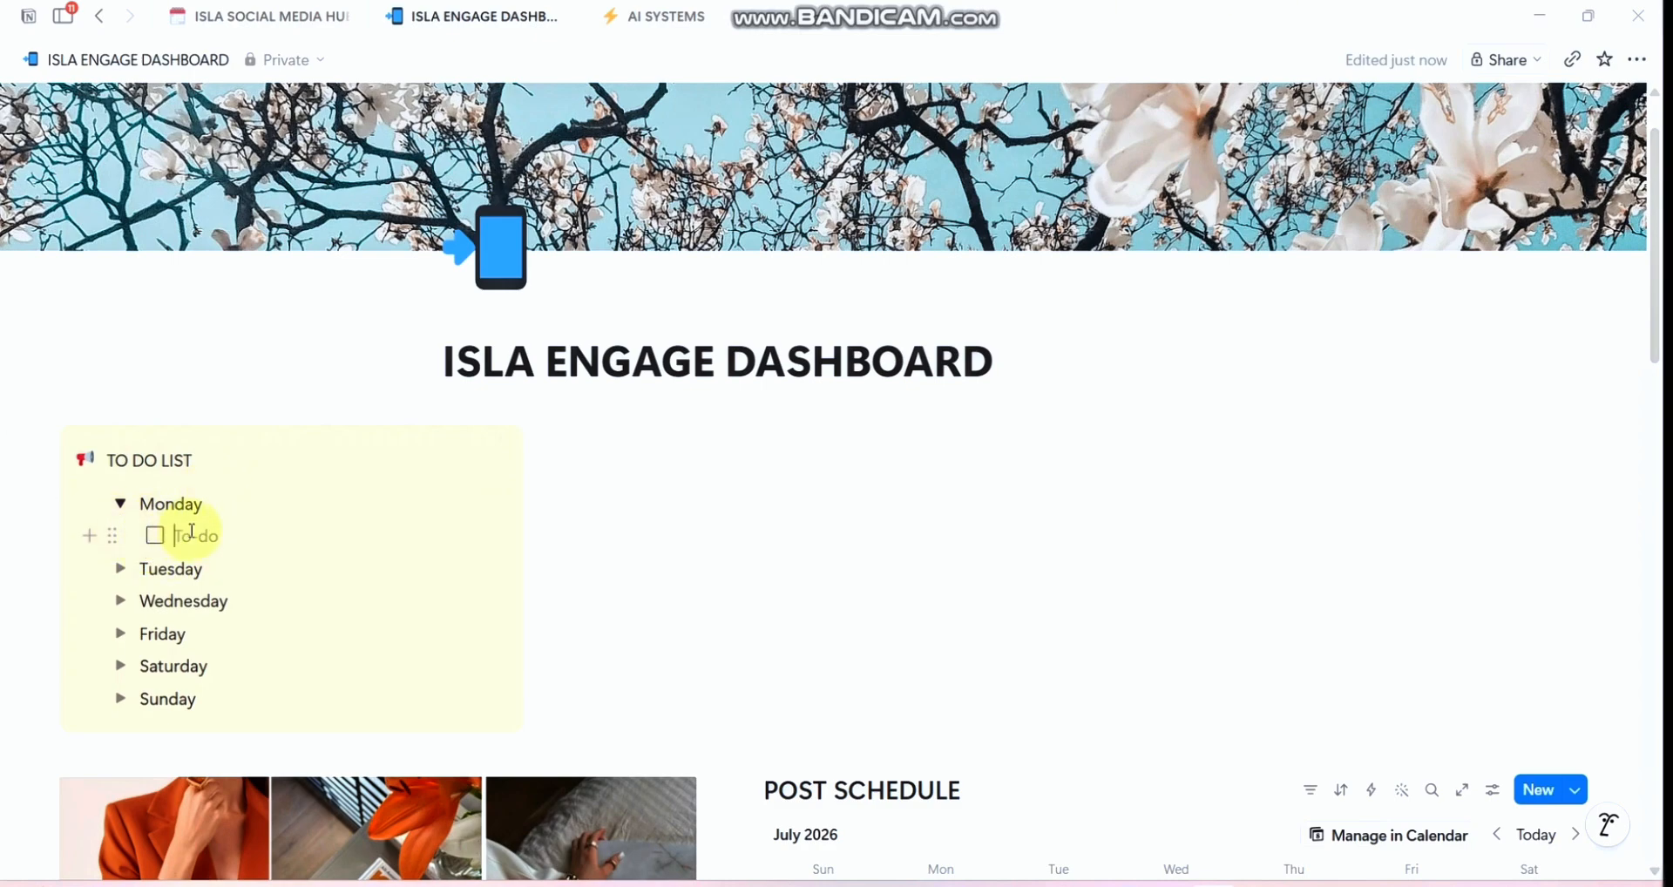
# Step: Add the to-do items "edit", "shoot" and "read" under Monday and collapse the toggle
pyautogui.write('edit')
pyautogui.press('Return')
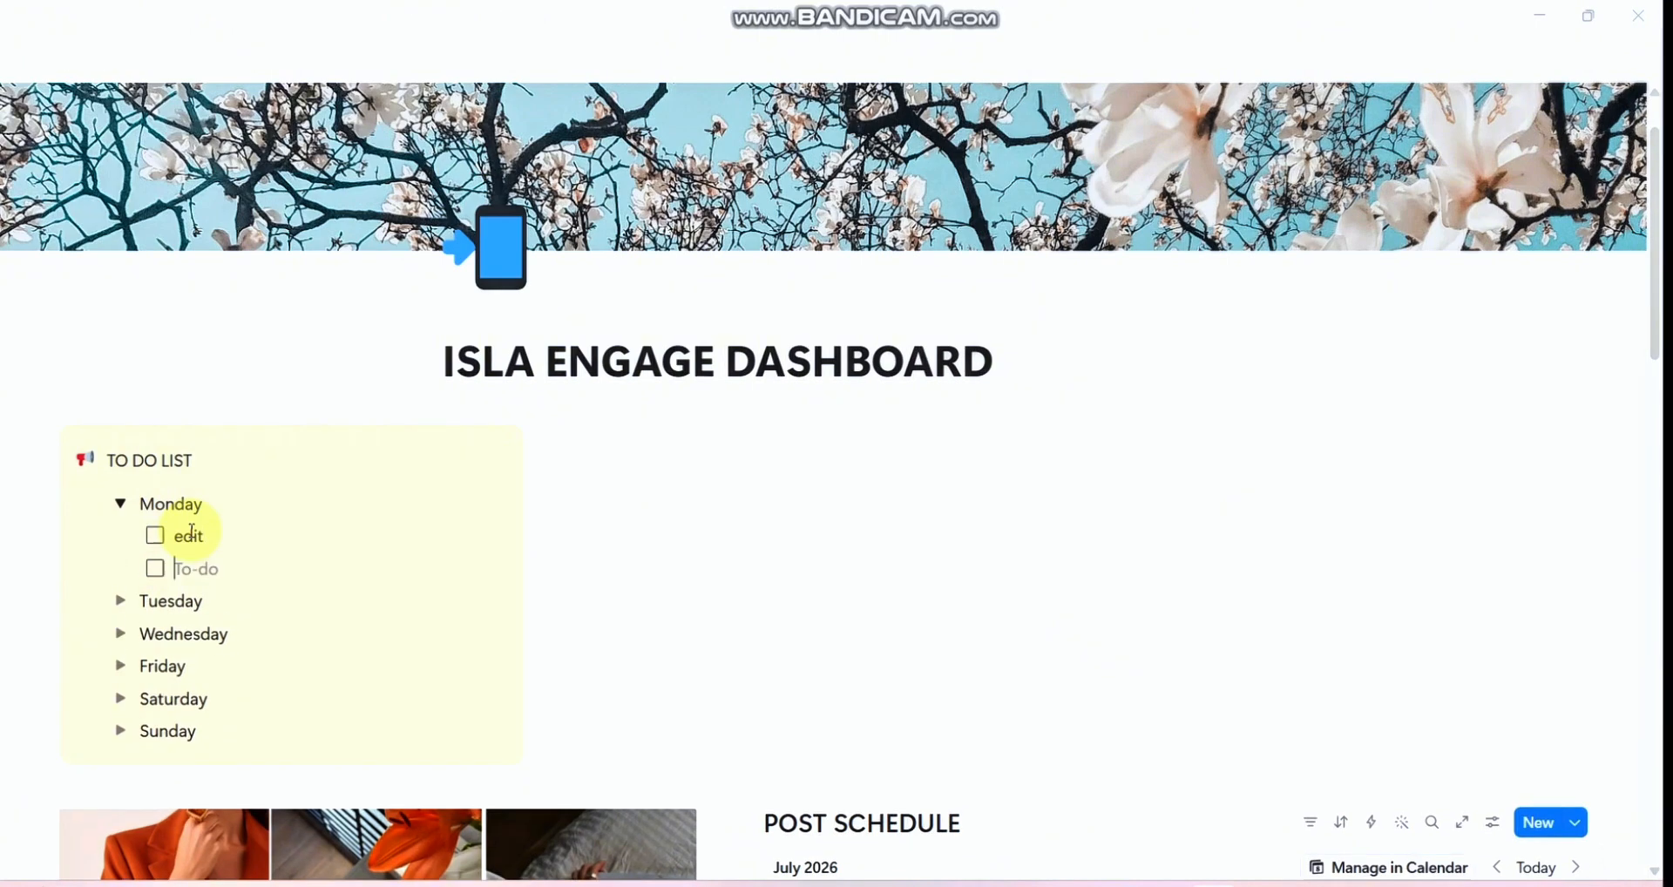
pyautogui.write('shoot')
pyautogui.press('Return')
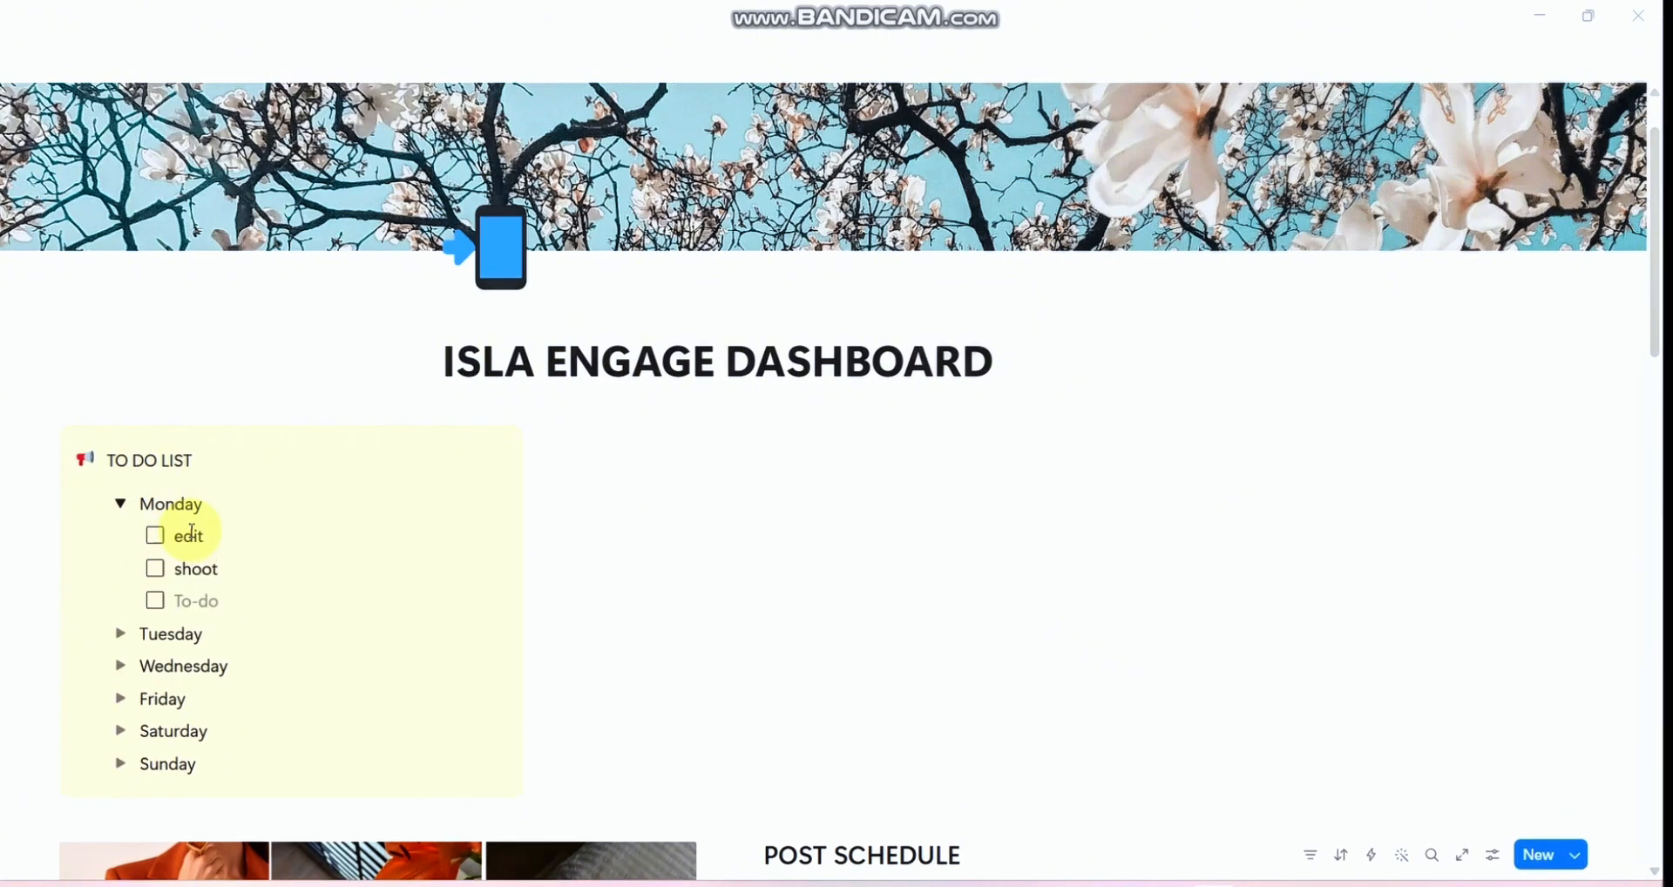
pyautogui.write('read')
pyautogui.press('Return')
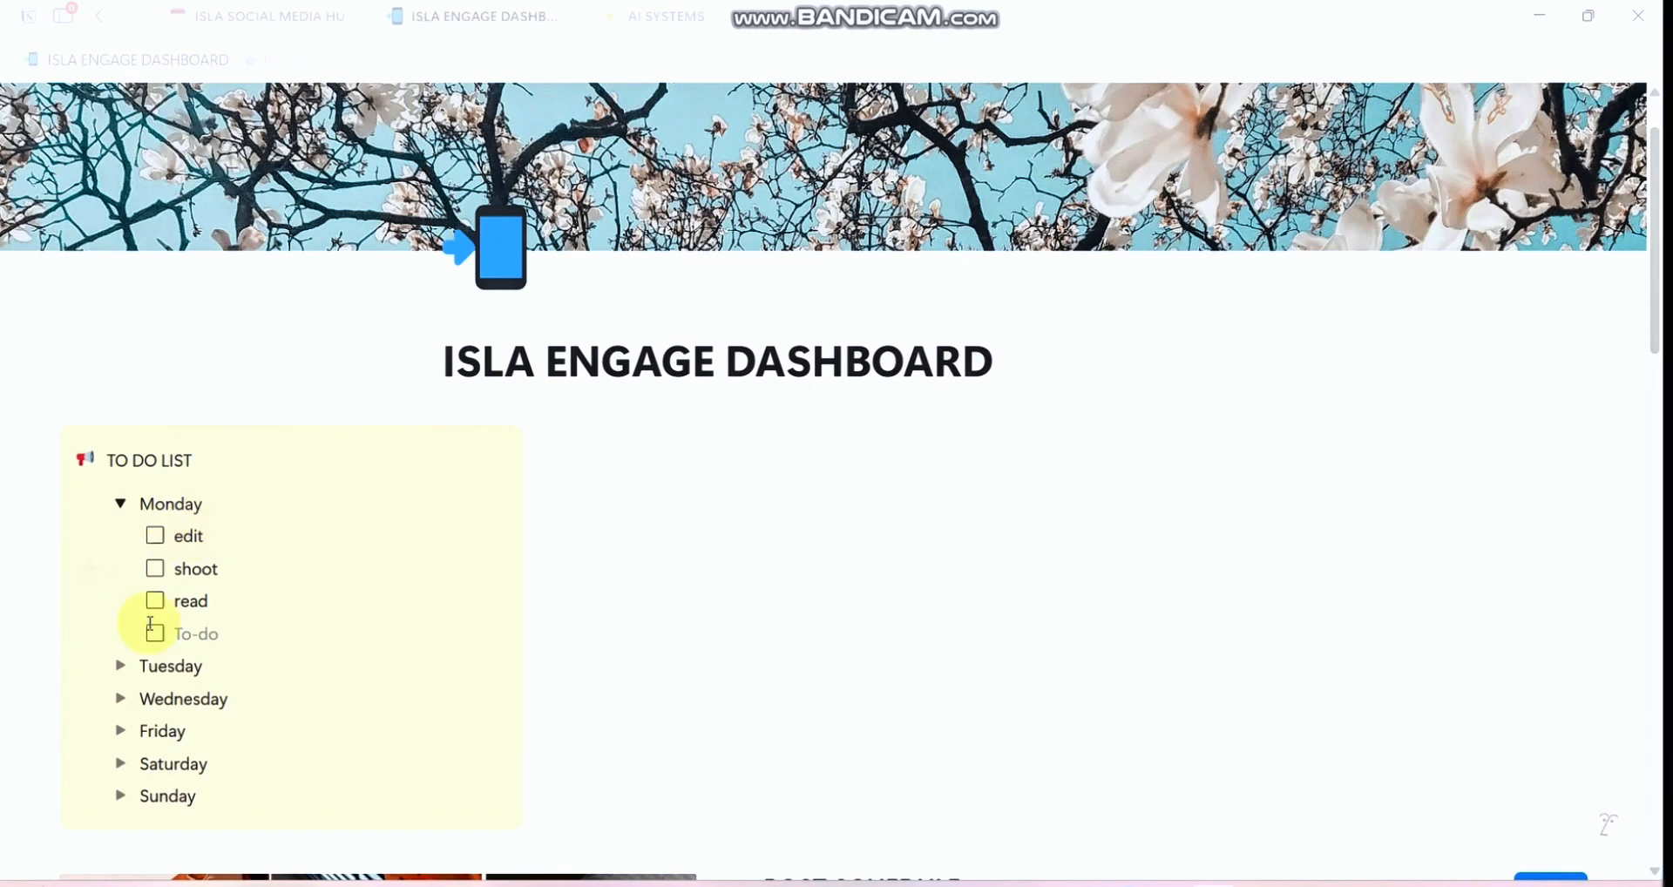
pyautogui.click(121, 513)
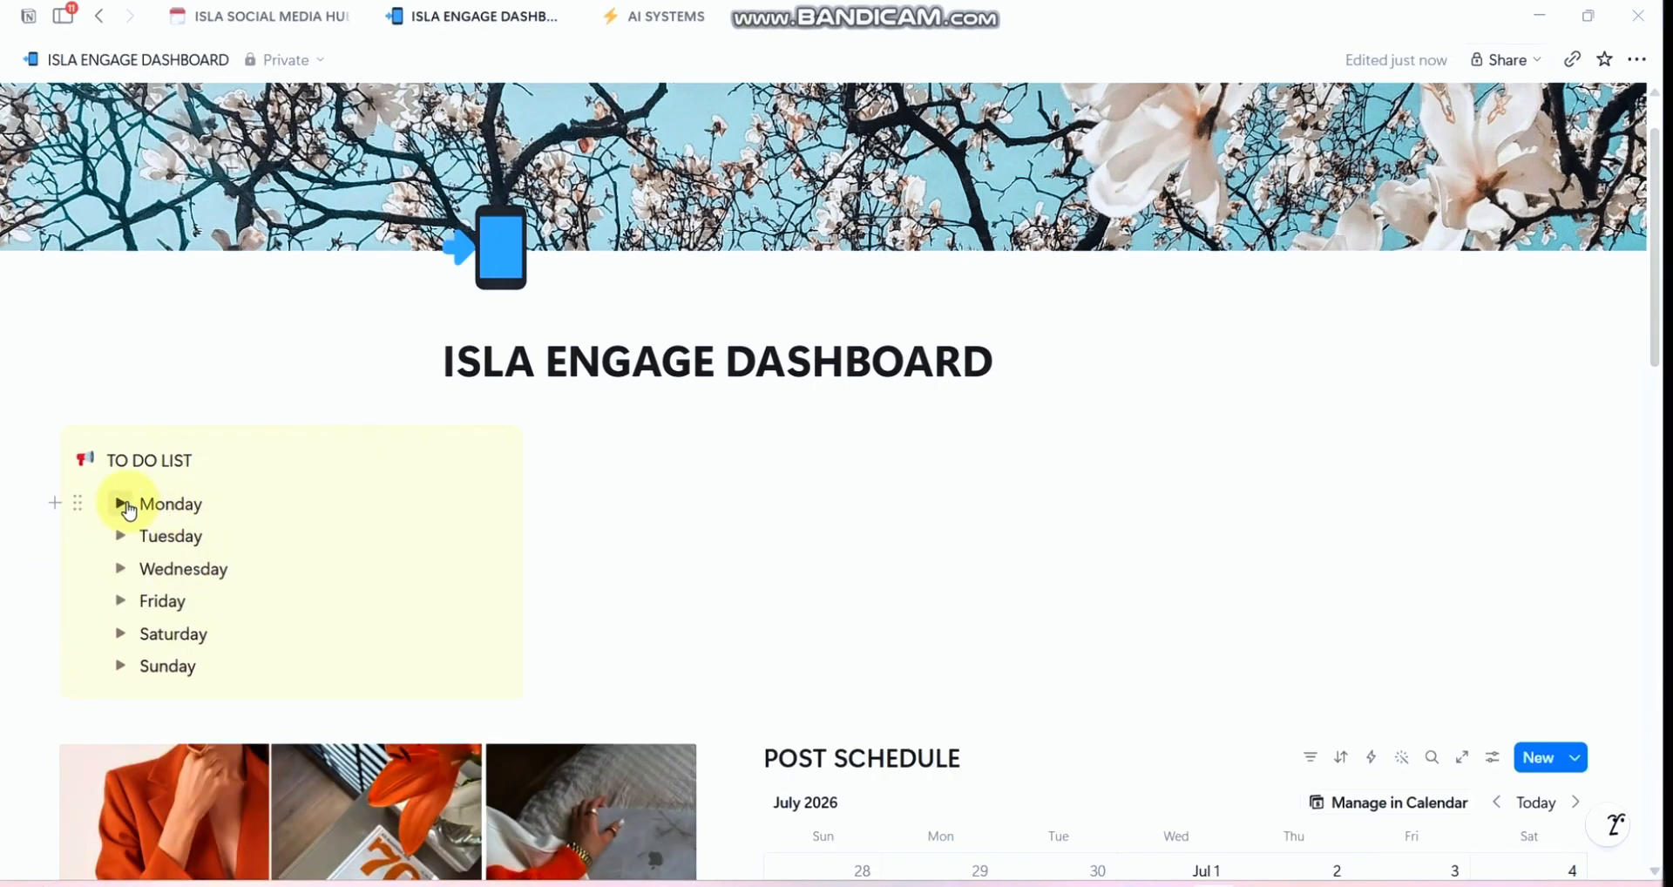
# Step: Tick off the "edit" and "shoot" to-dos under Monday and collapse the toggle again
pyautogui.click(123, 505)
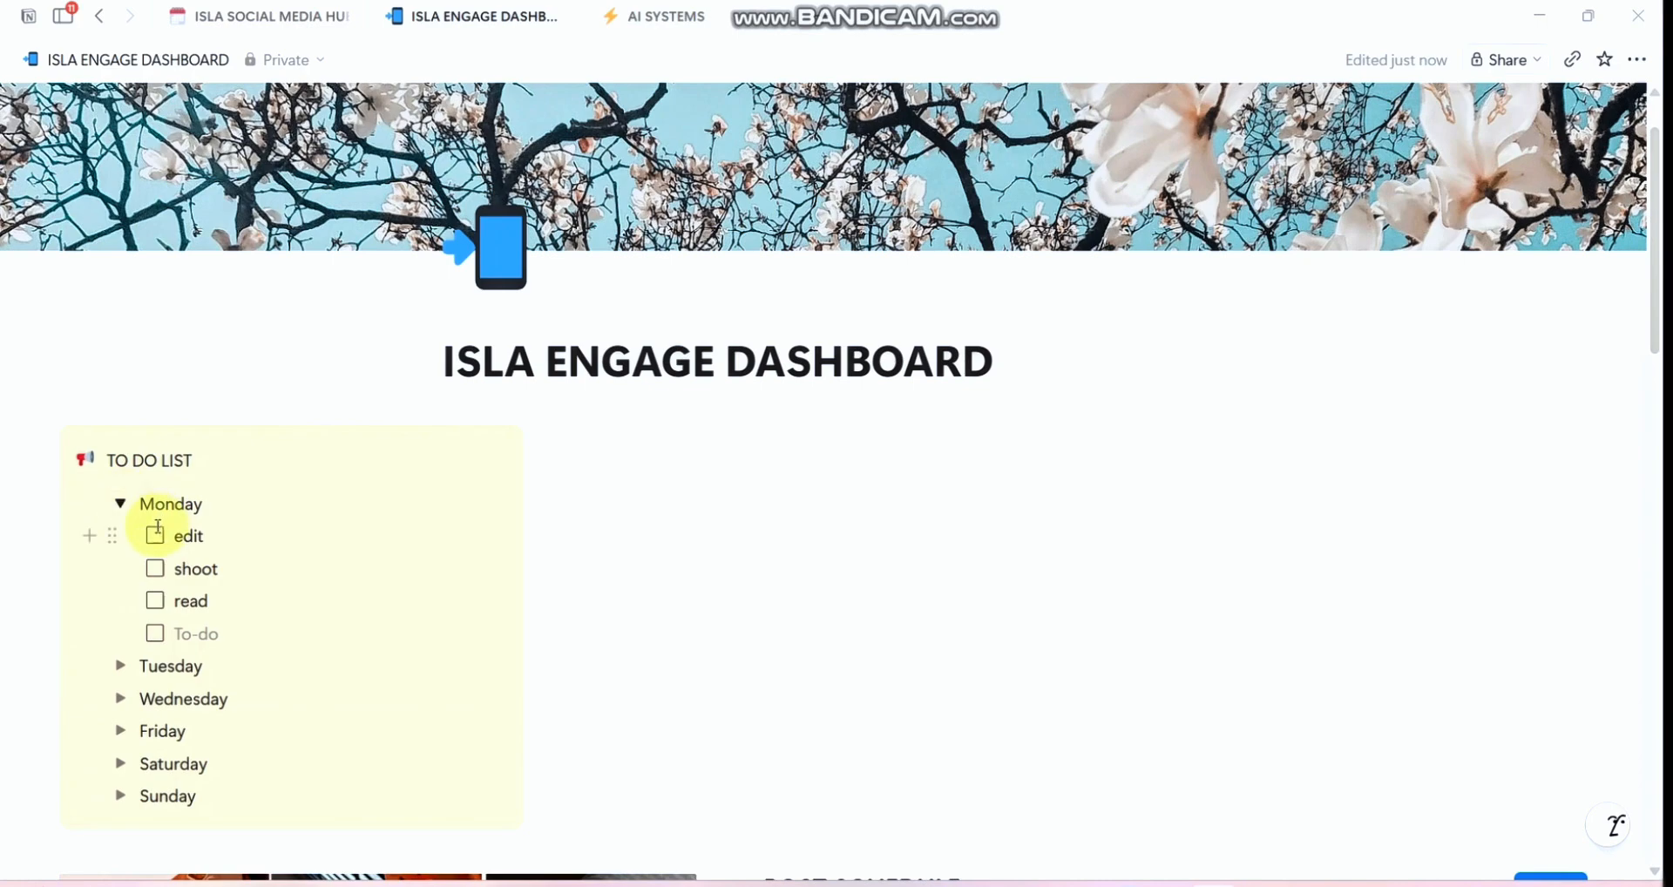
pyautogui.click(155, 535)
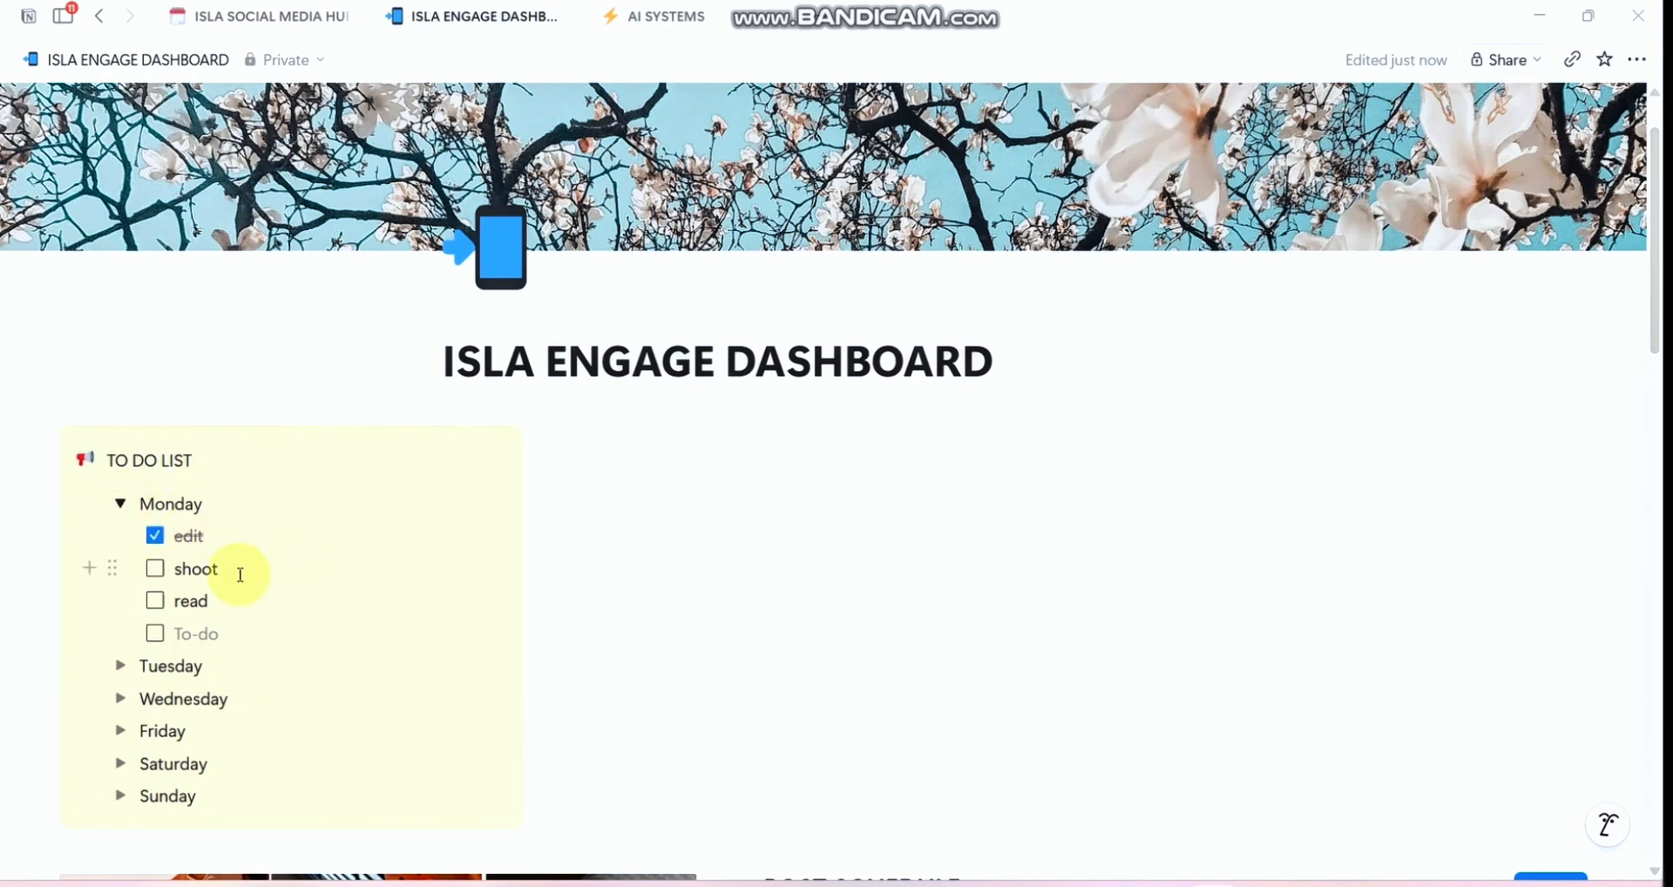
pyautogui.click(155, 568)
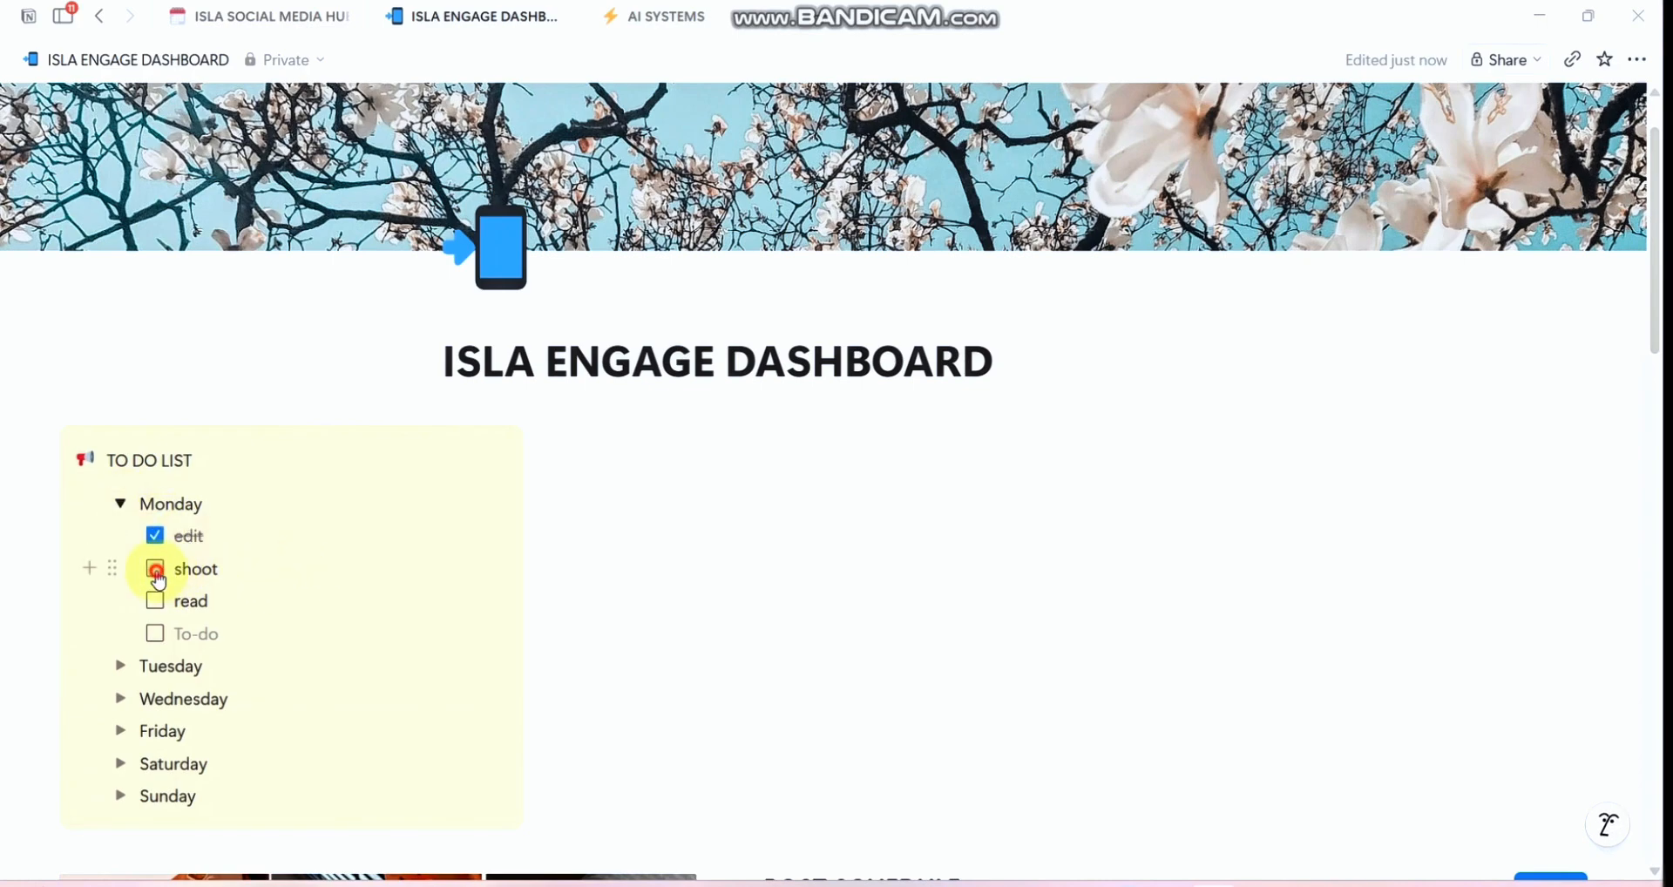
pyautogui.click(120, 499)
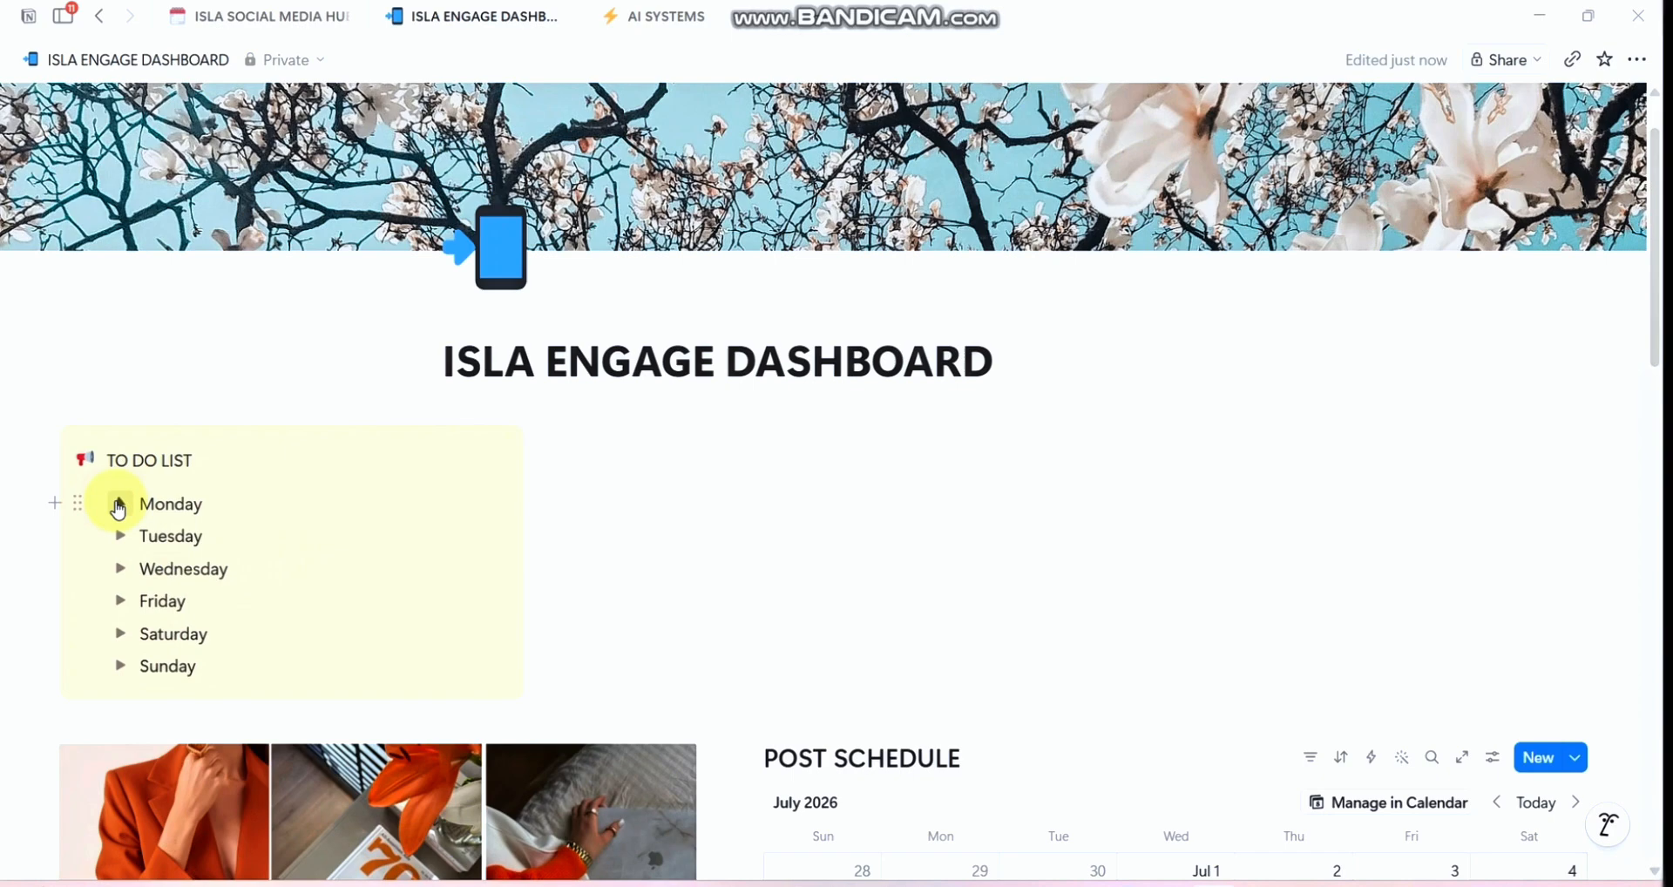
# Step: Expand the Tuesday toggle and insert a To-do list block inside it
pyautogui.click(127, 544)
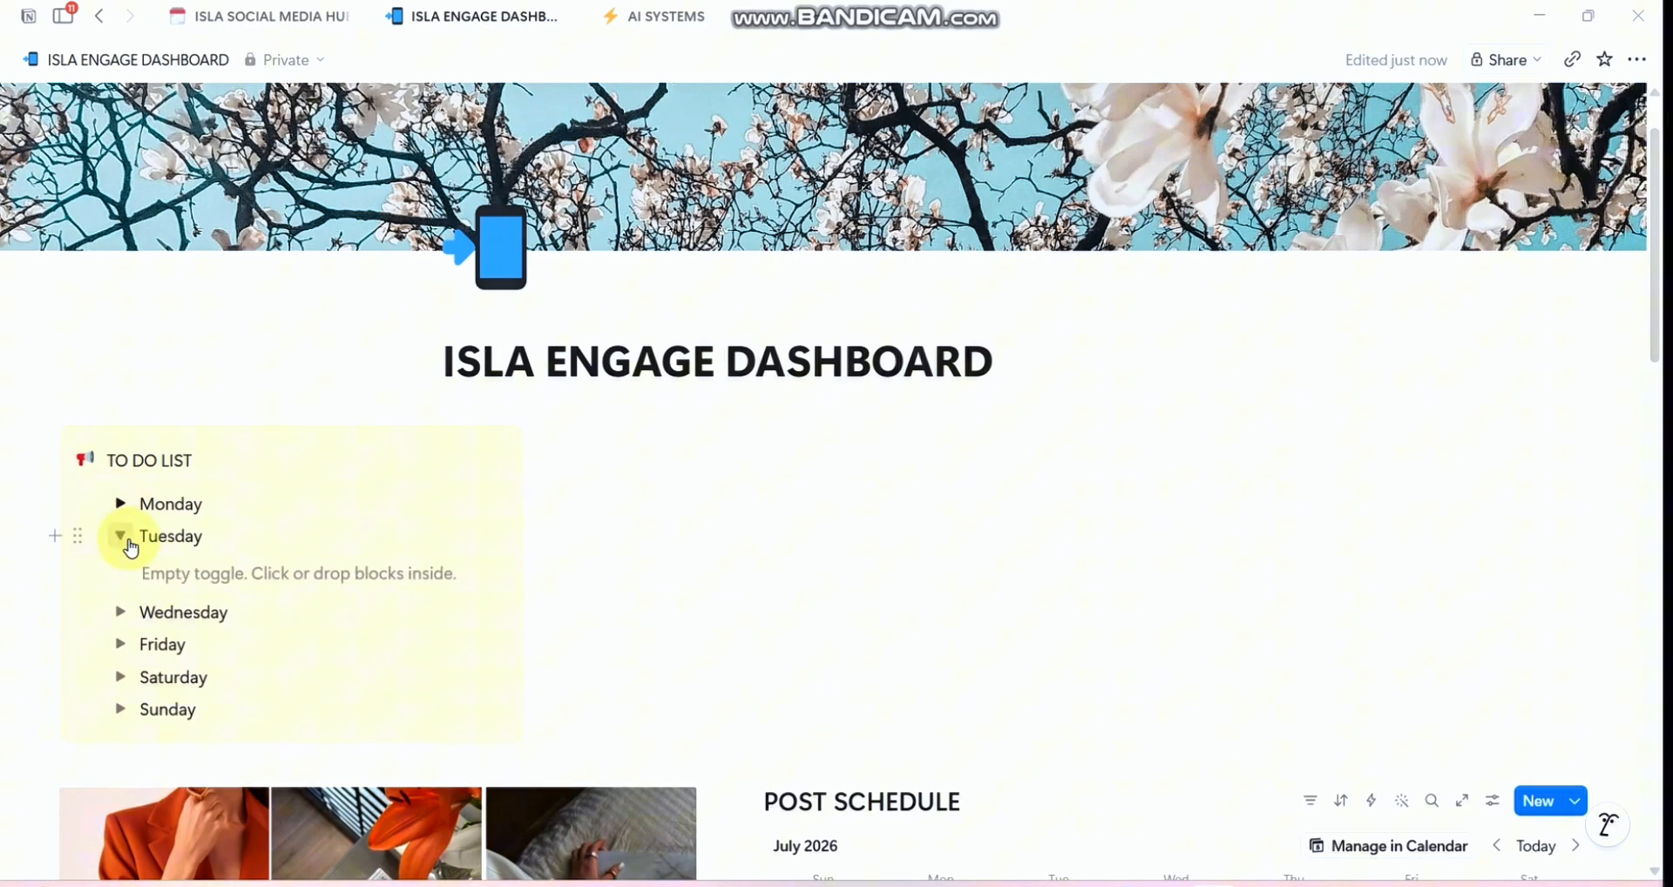
pyautogui.click(168, 583)
pyautogui.write('/')
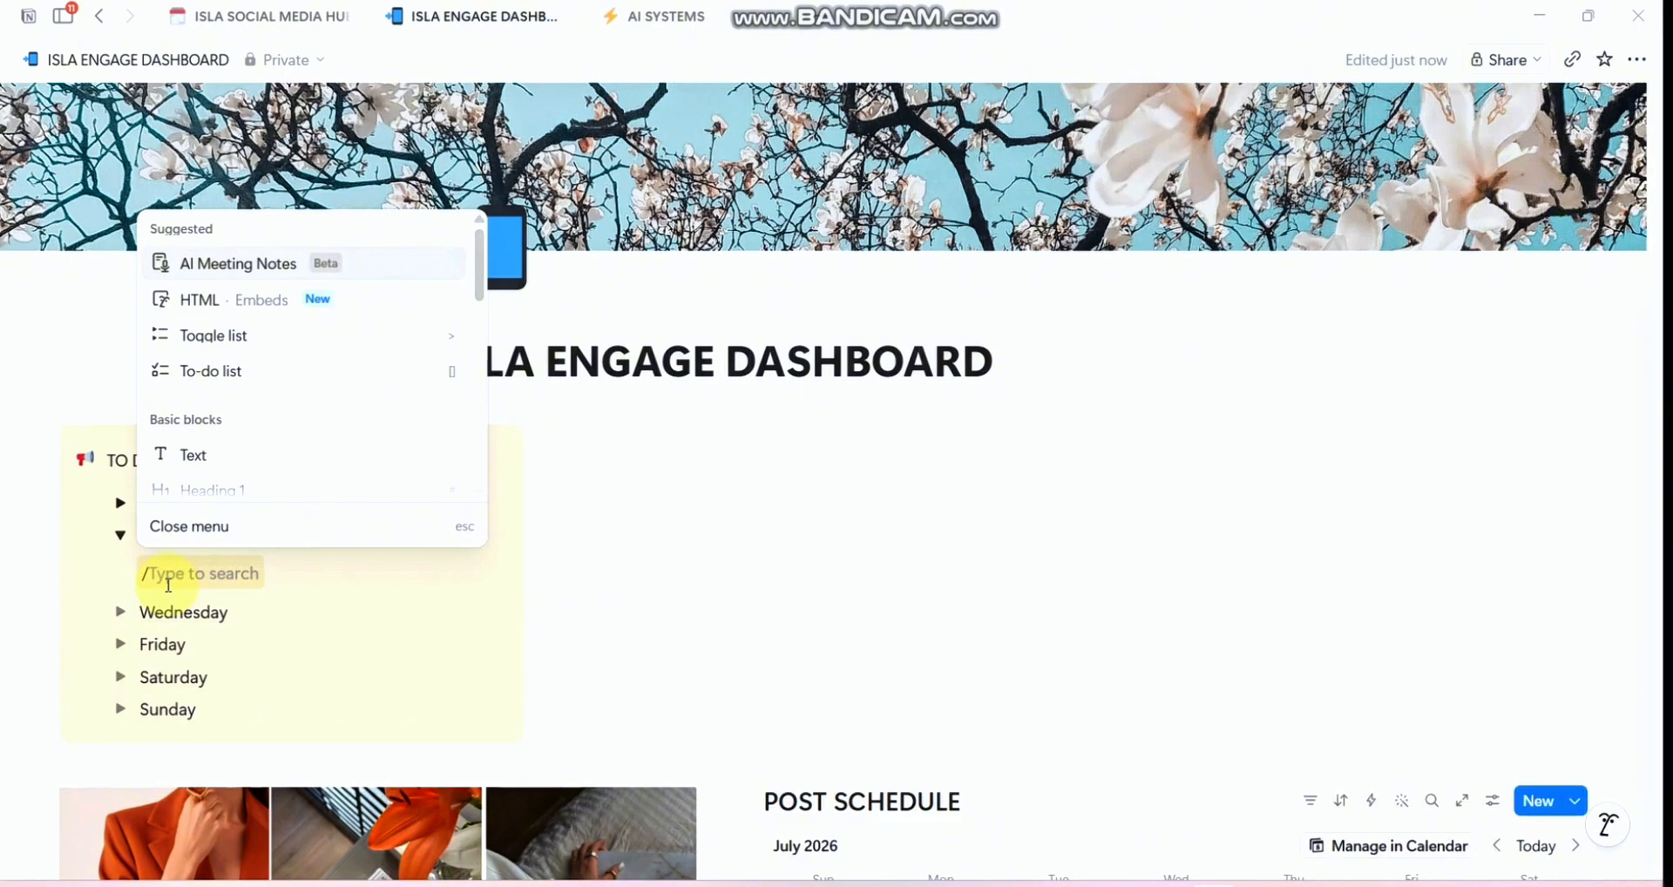
pyautogui.write('tod')
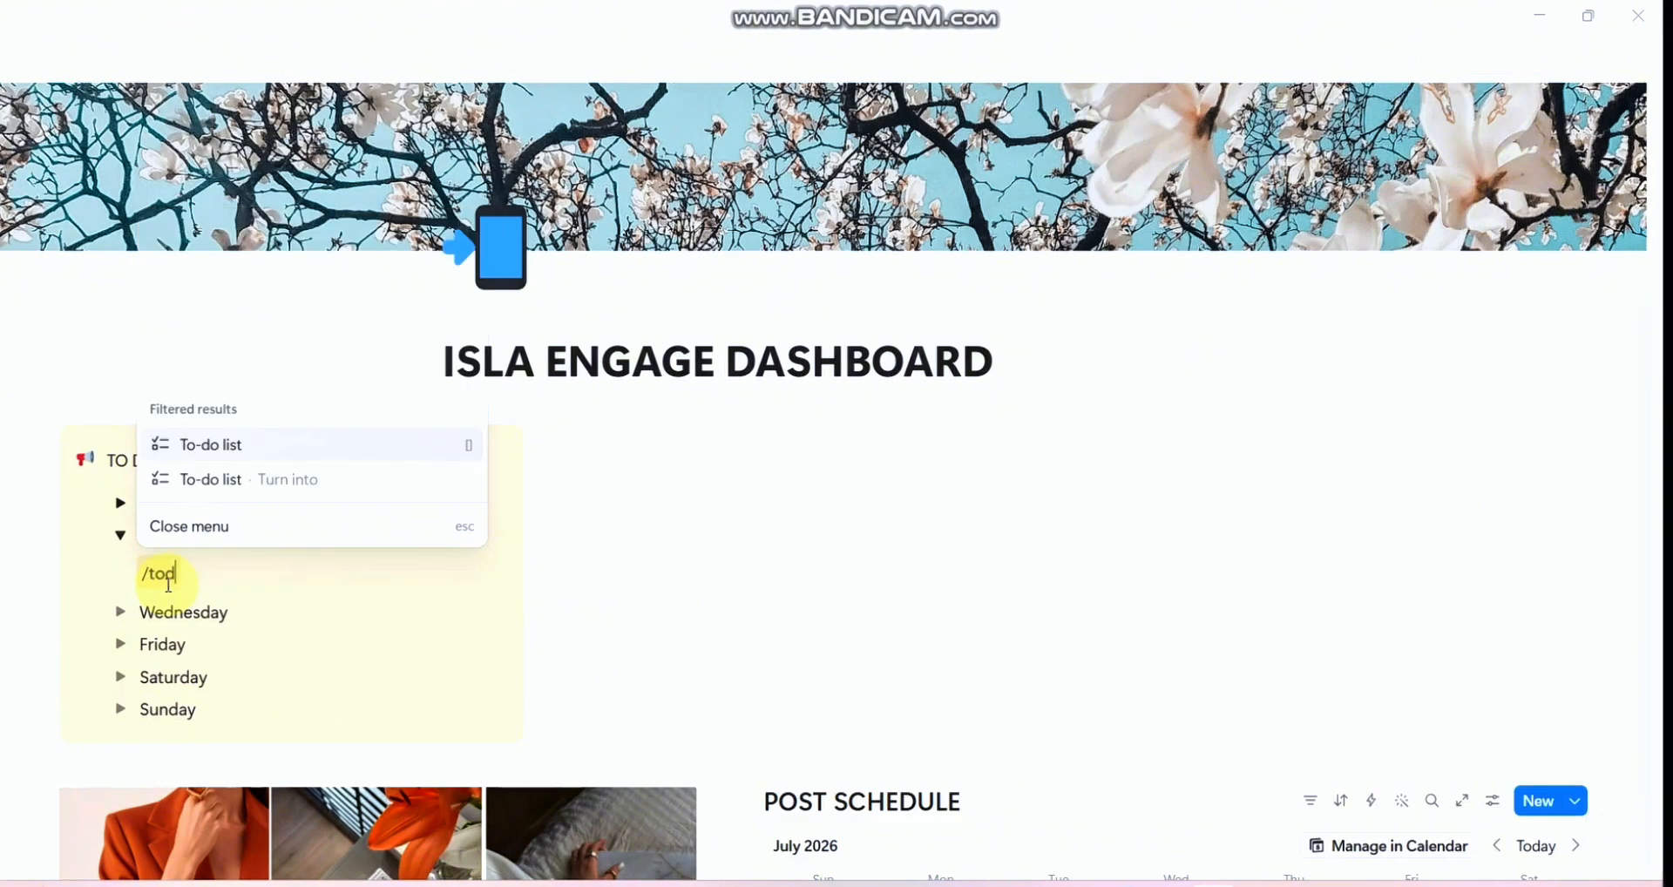
pyautogui.click(282, 455)
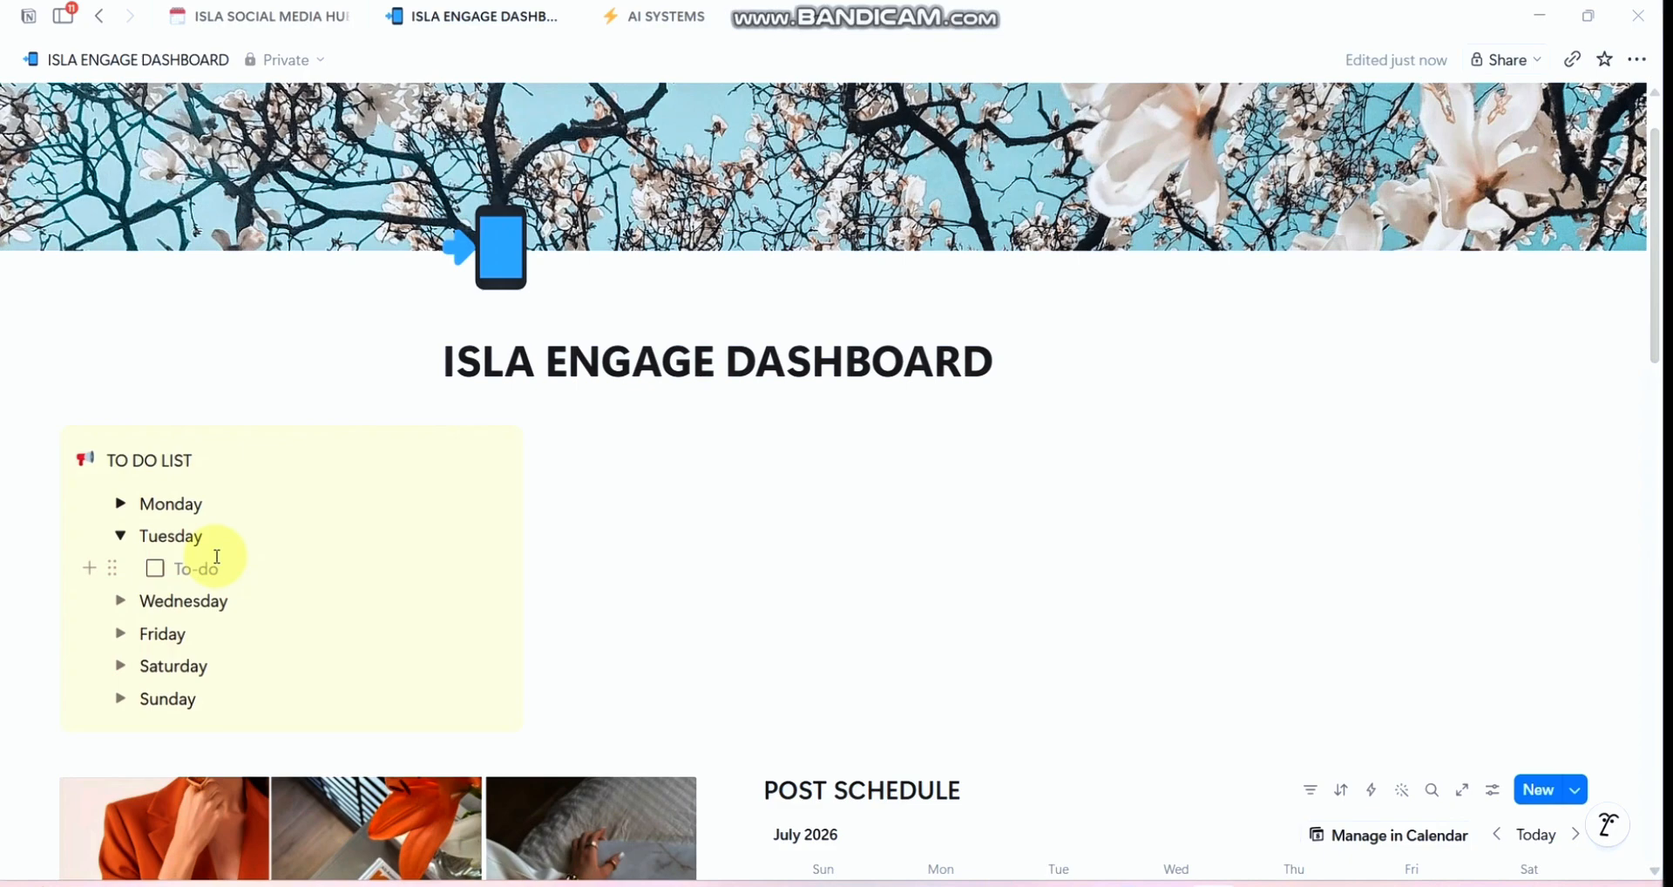
# Step: Add the to-do items "shoot" and "post" under Tuesday and collapse the toggle
pyautogui.write('shoot')
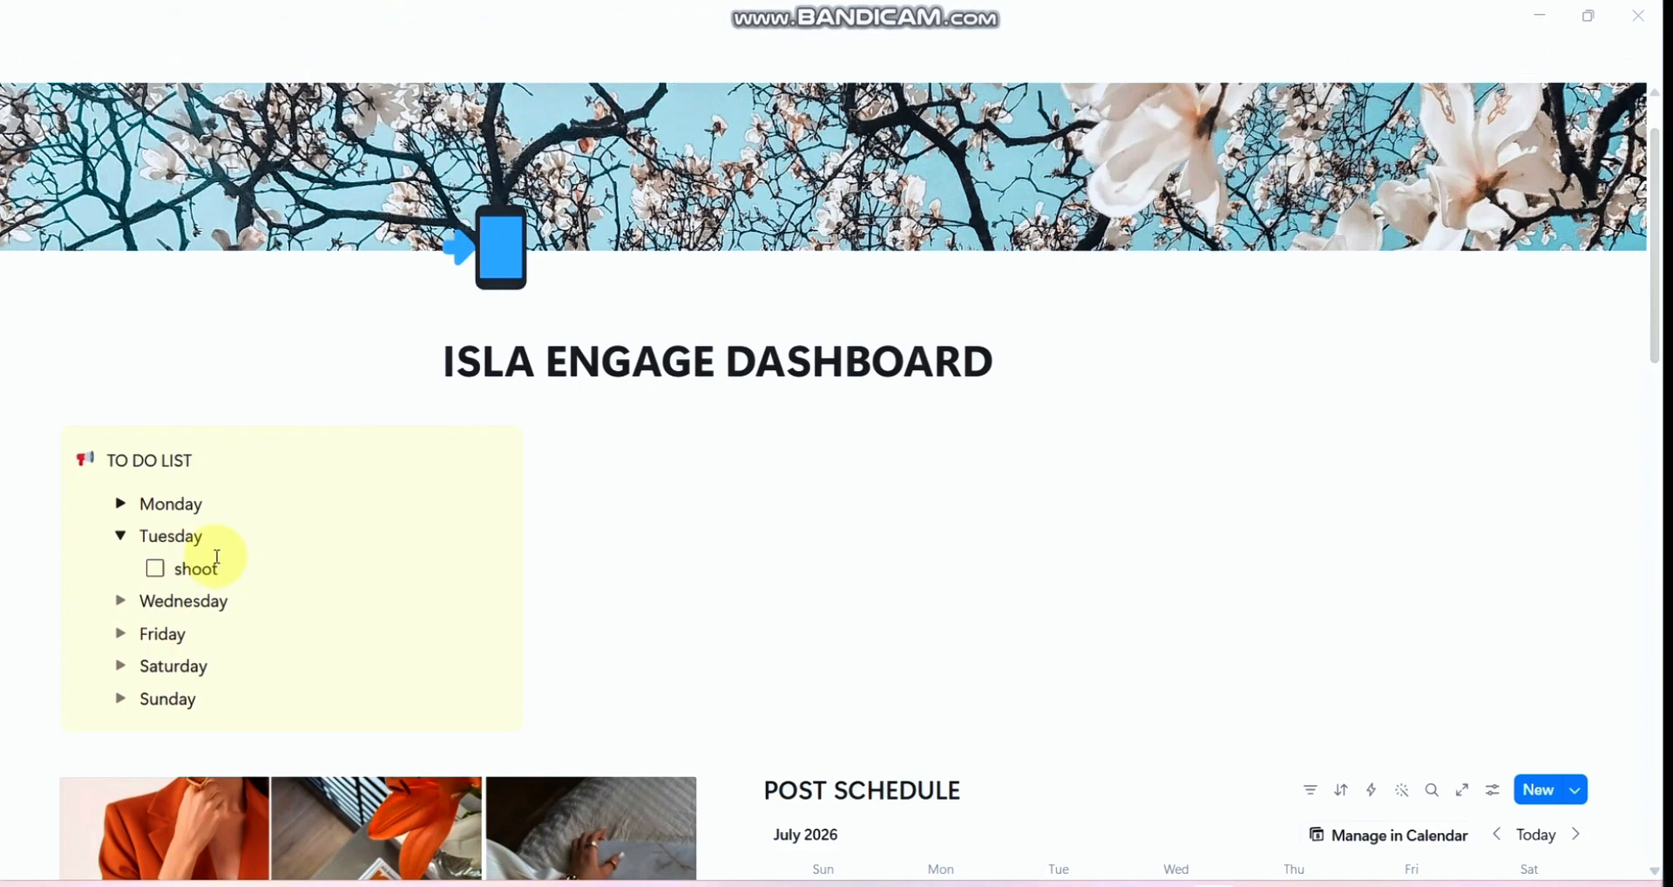
pyautogui.press('Return')
pyautogui.write('post')
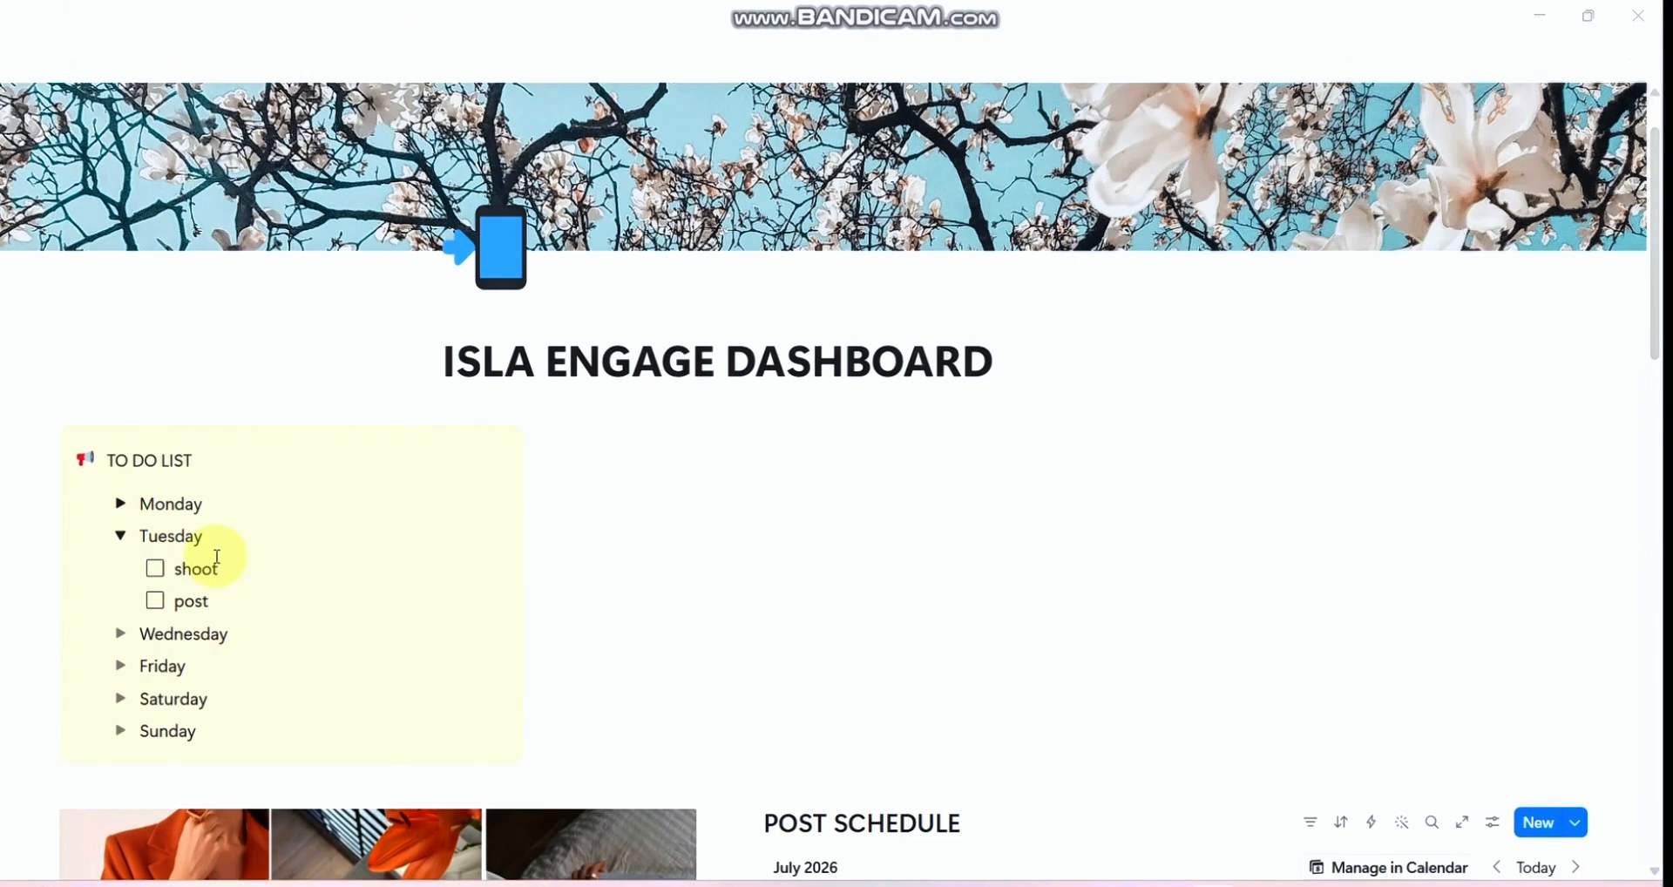
pyautogui.press('Return')
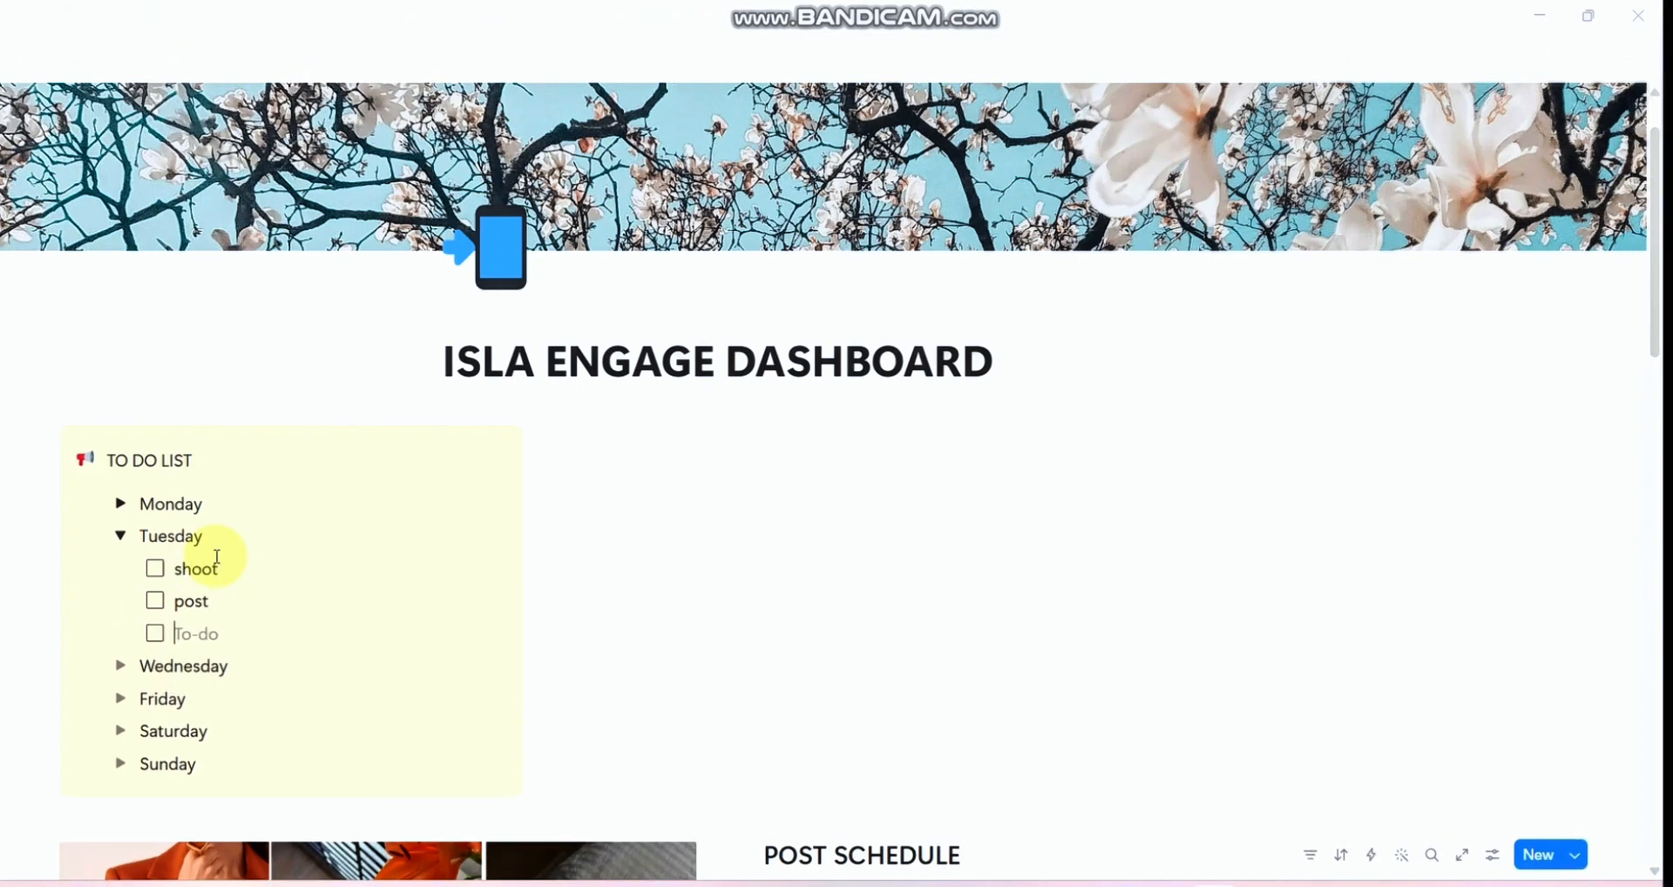
pyautogui.click(123, 536)
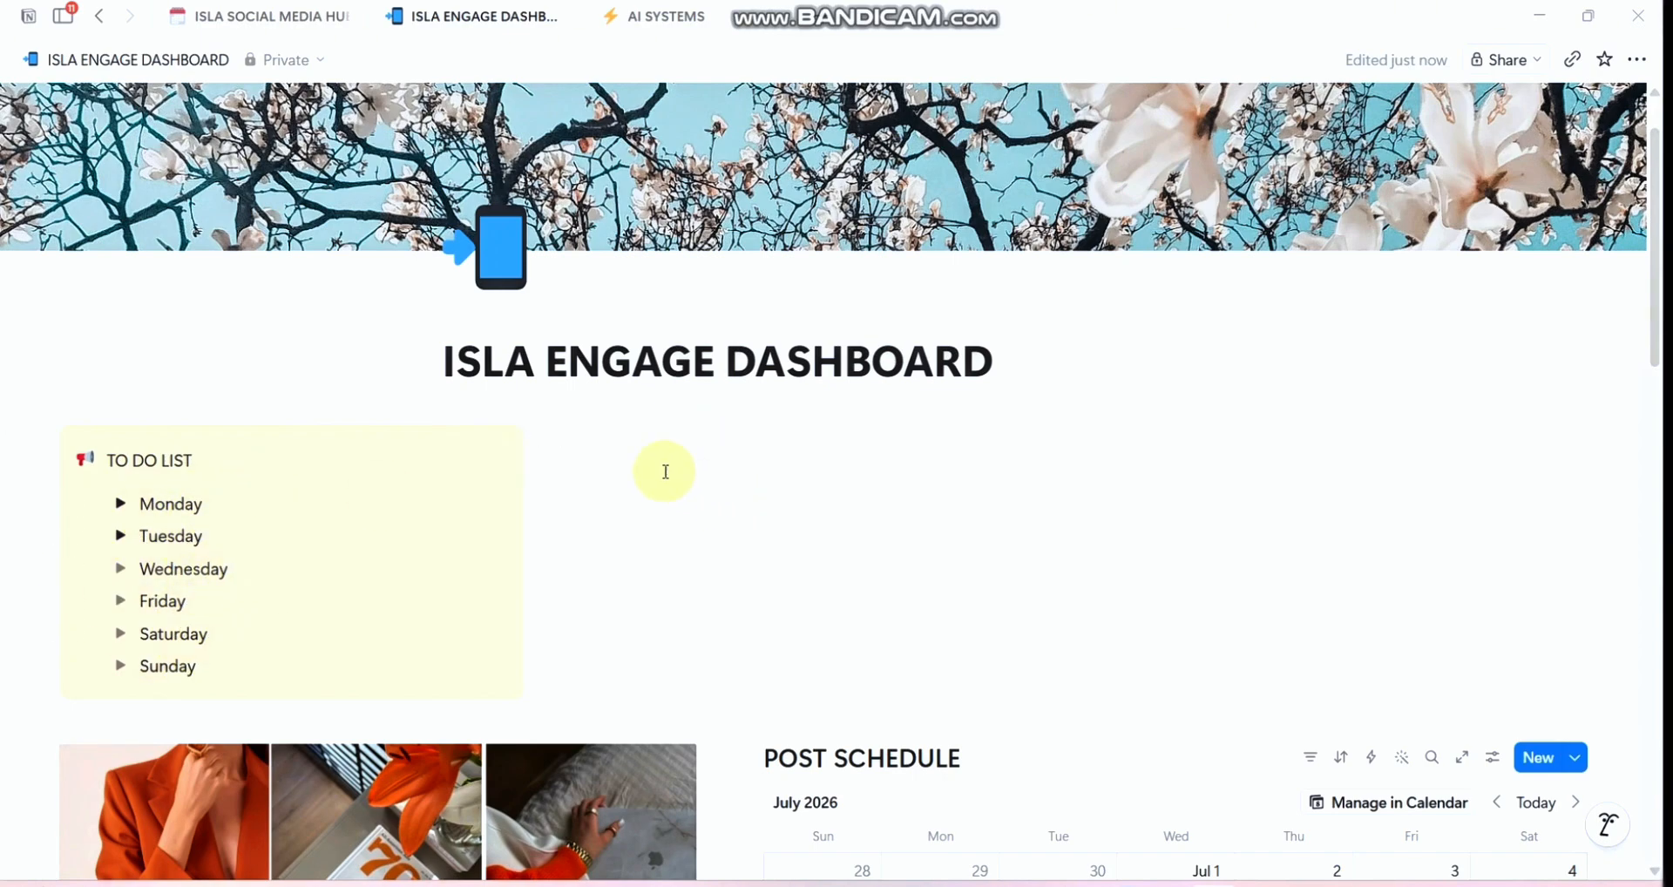
# Step: Place the cursor on the empty line of the second column beside the TO DO LIST callout
pyautogui.click(594, 435)
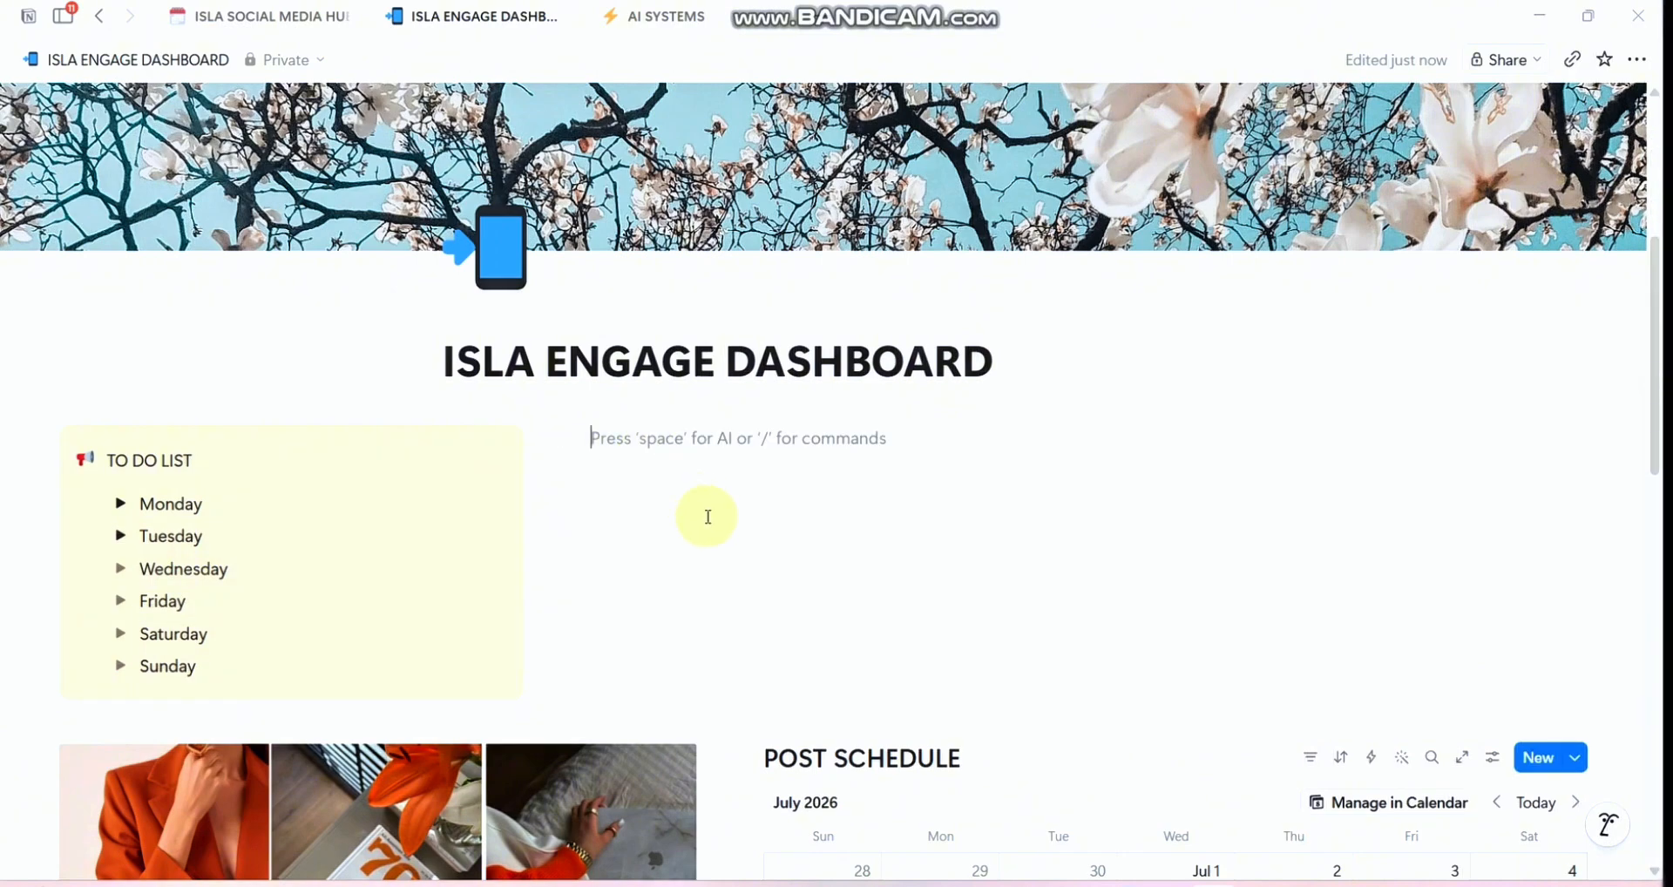
pyautogui.scroll(-6, 701, 517)
pyautogui.scroll(-6, 706, 519)
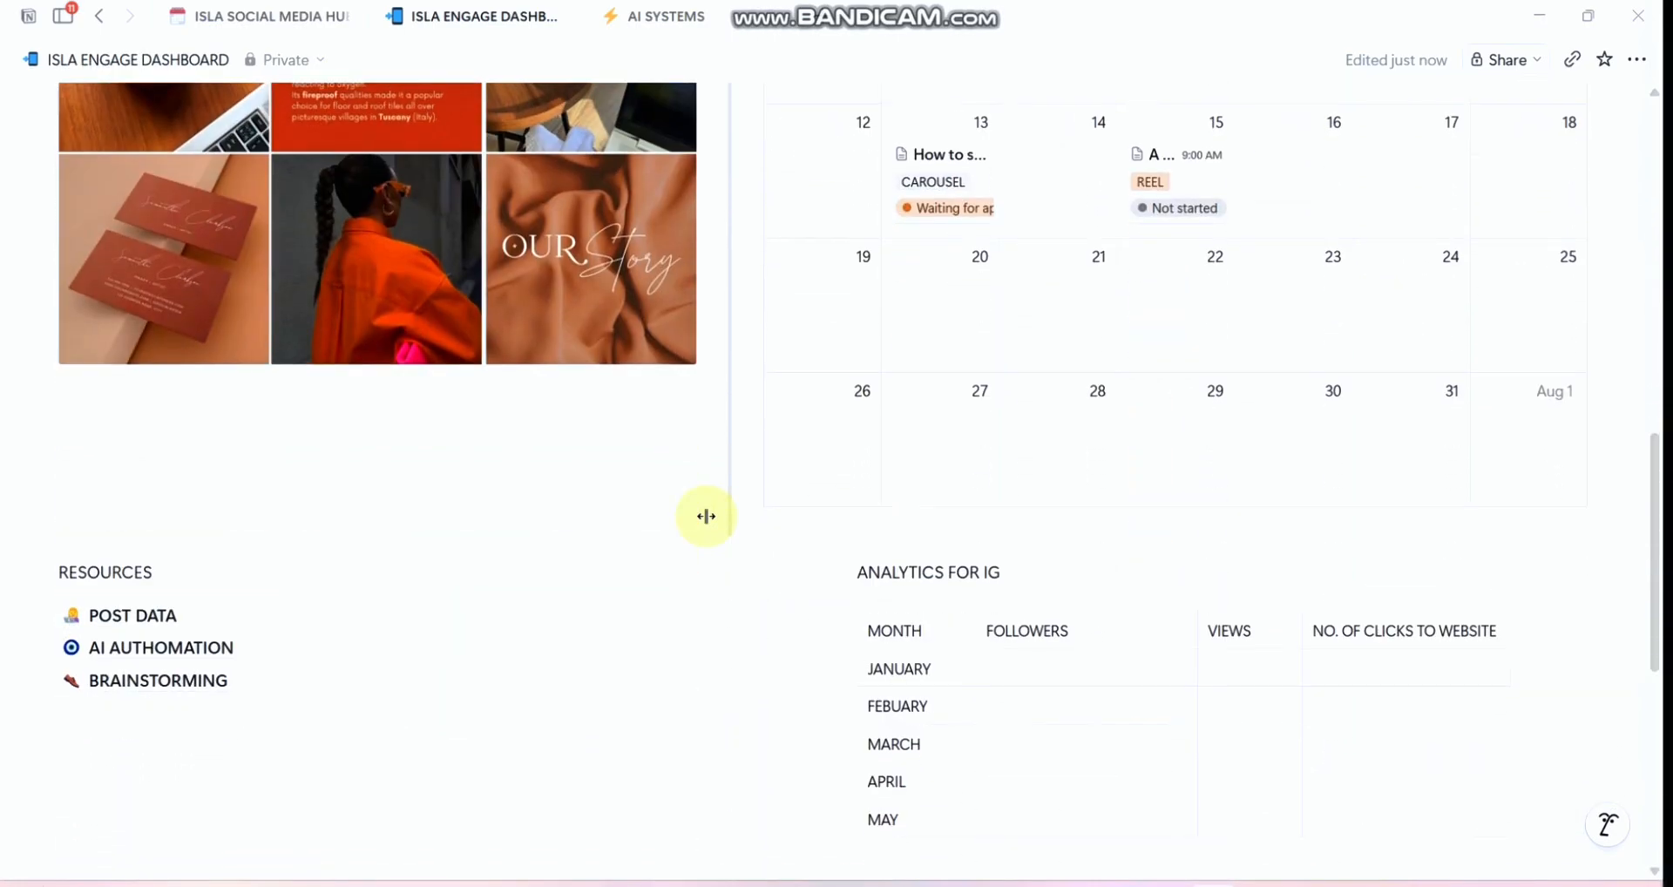
pyautogui.scroll(12, 261, 609)
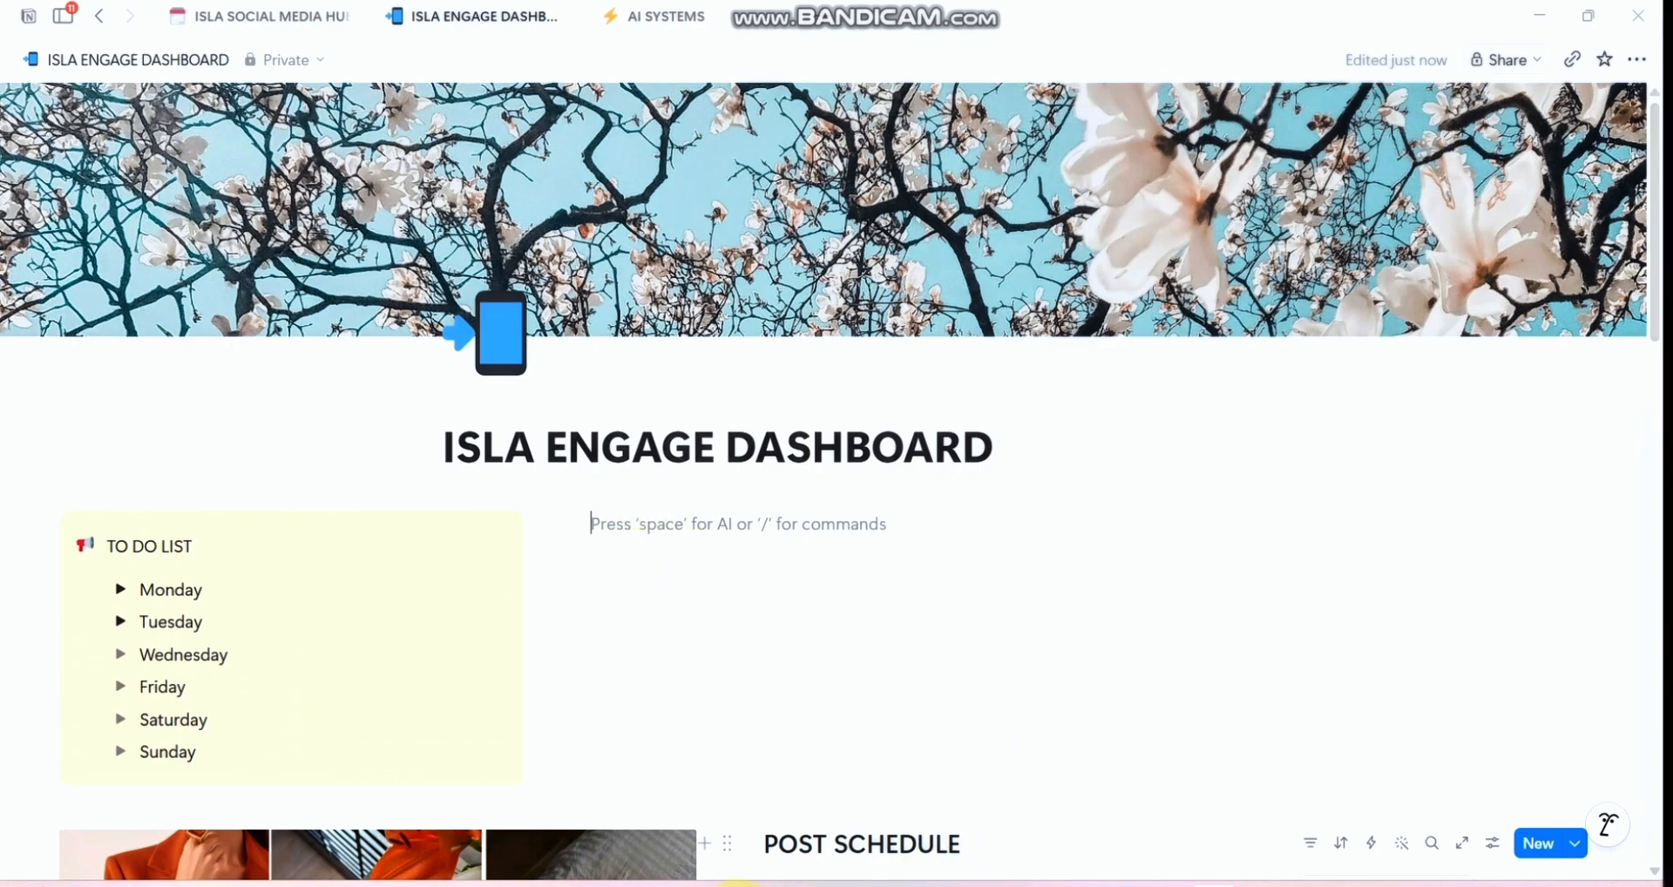
# Step: Insert the "Subheading" image reading BRAND POSITIONING from the Downloads folder into the second column beside the TO DO LIST callout
pyautogui.click(739, 884)
pyautogui.scroll(-1, 1208, 608)
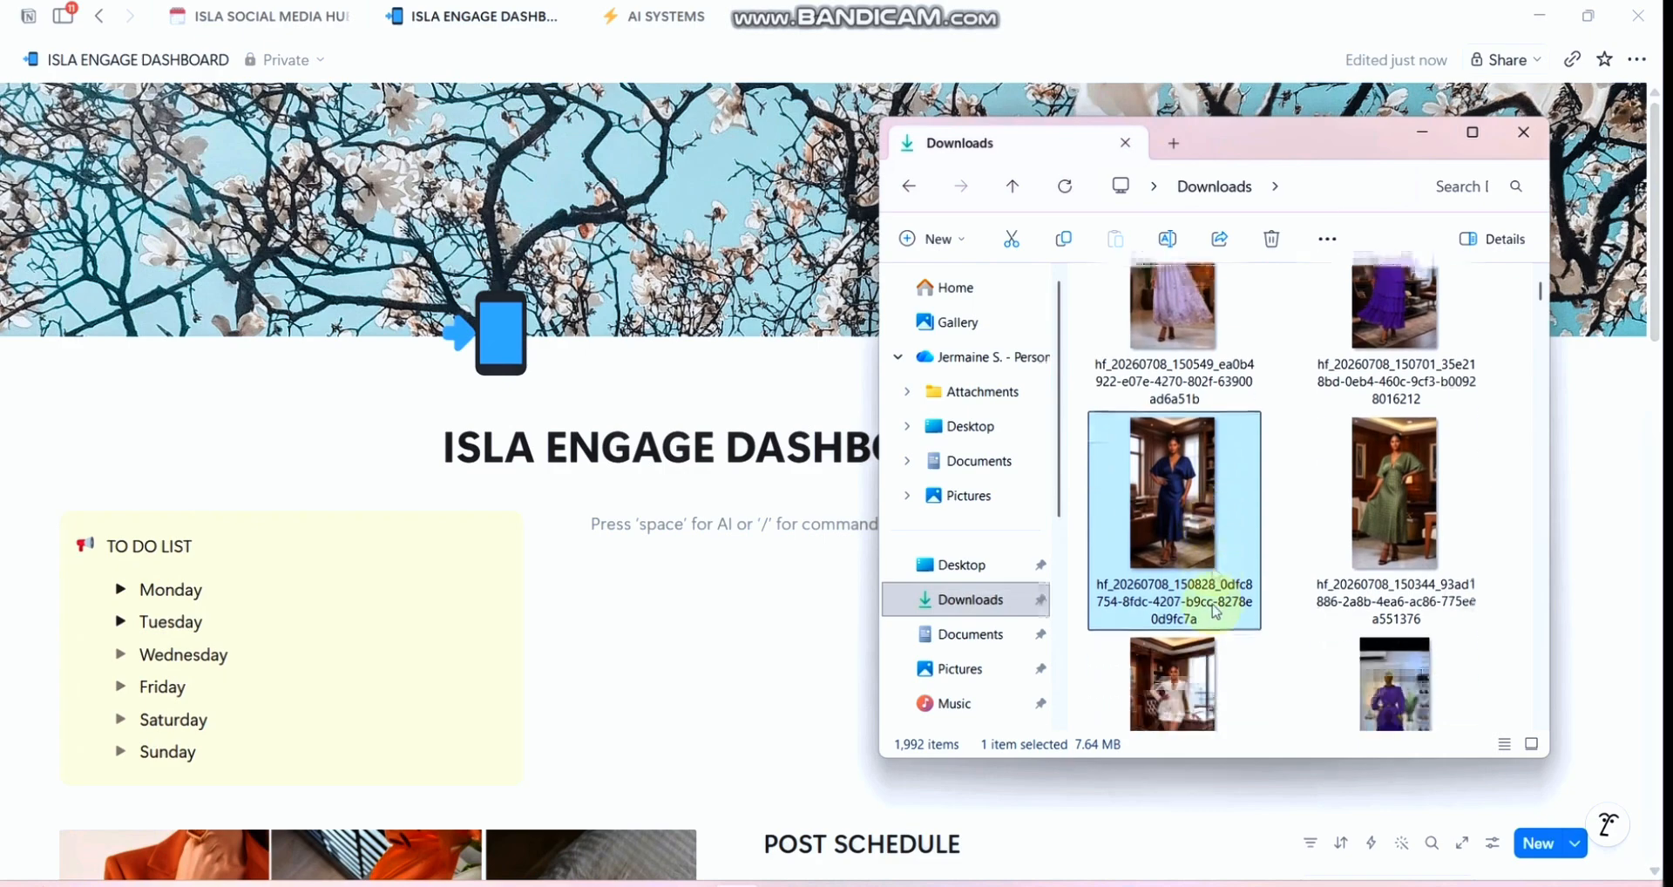
pyautogui.scroll(-3, 1216, 612)
pyautogui.scroll(-1, 1216, 604)
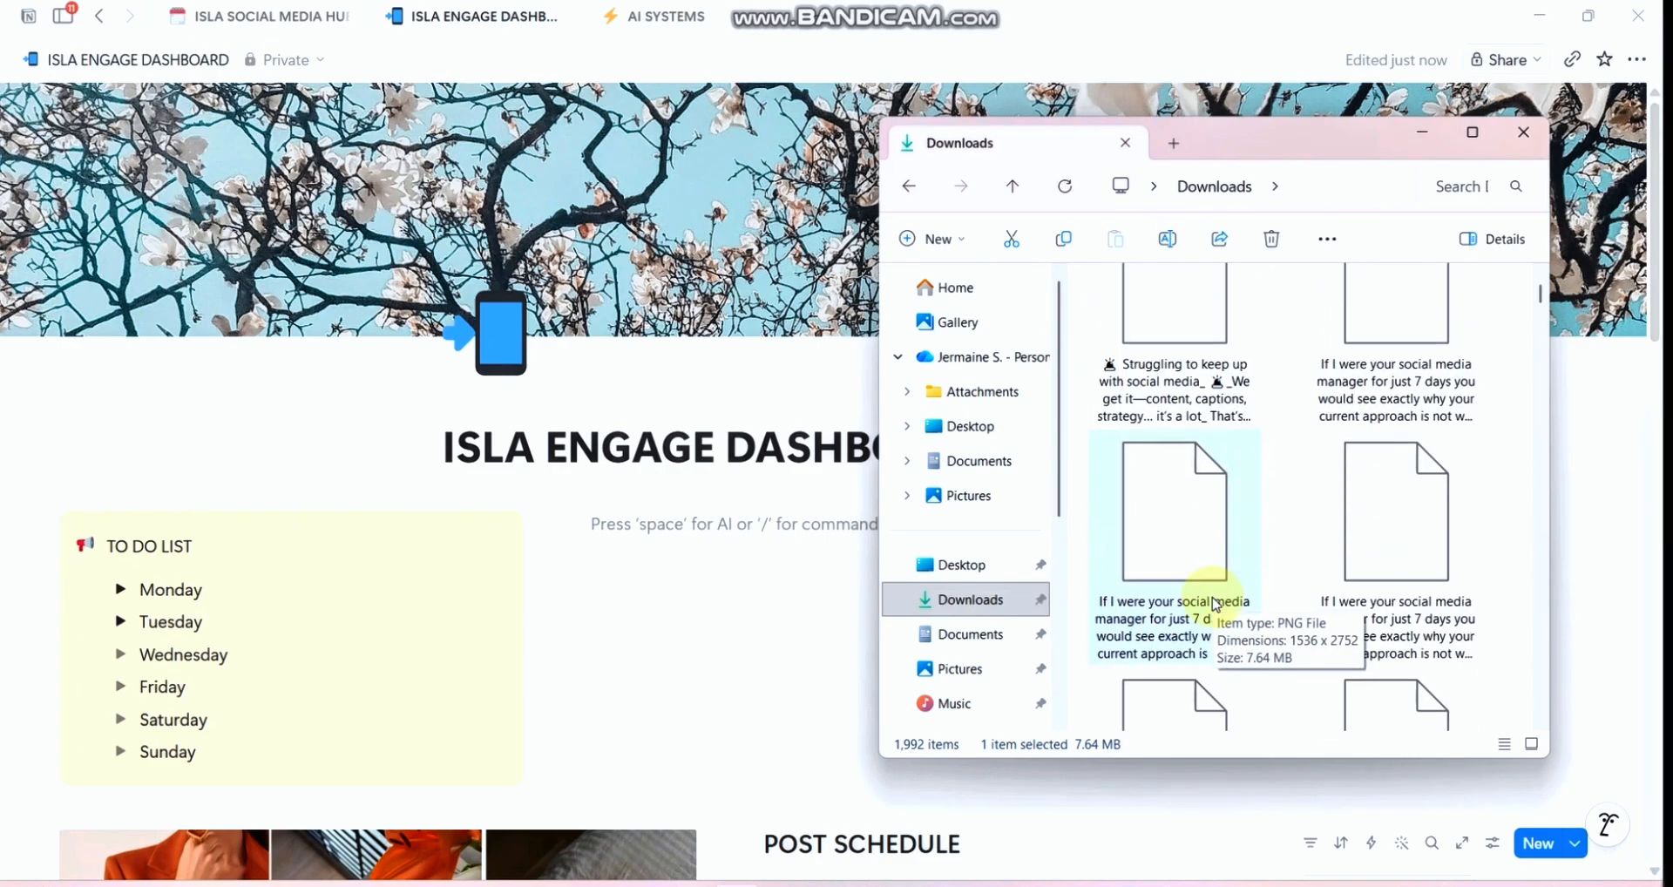
pyautogui.scroll(1, 1216, 604)
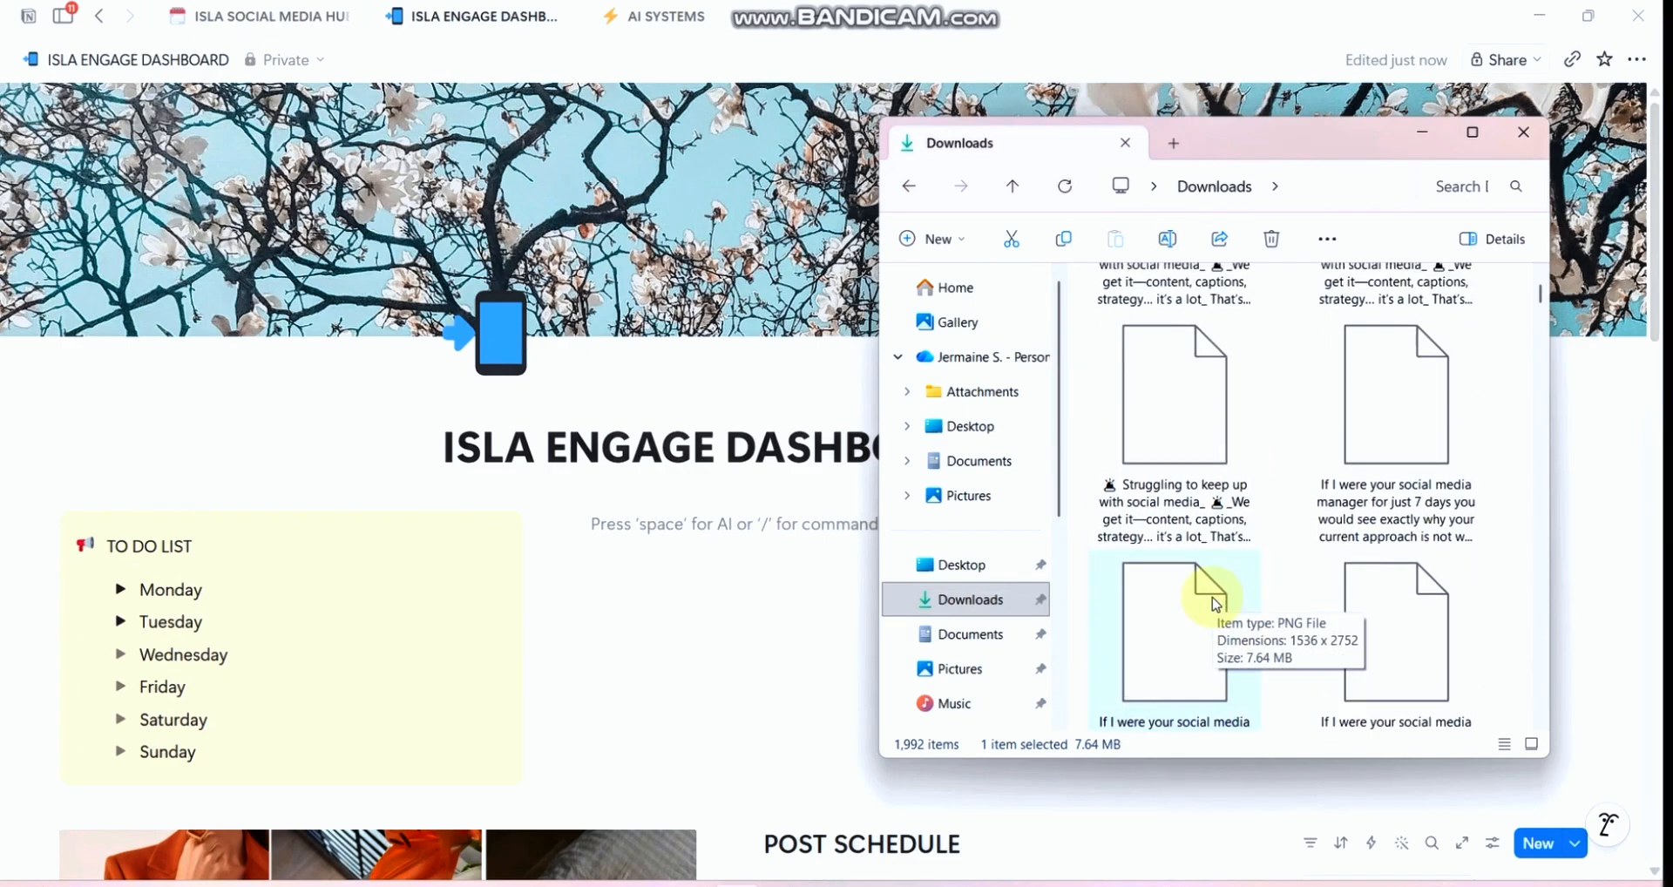
pyautogui.scroll(4, 1216, 604)
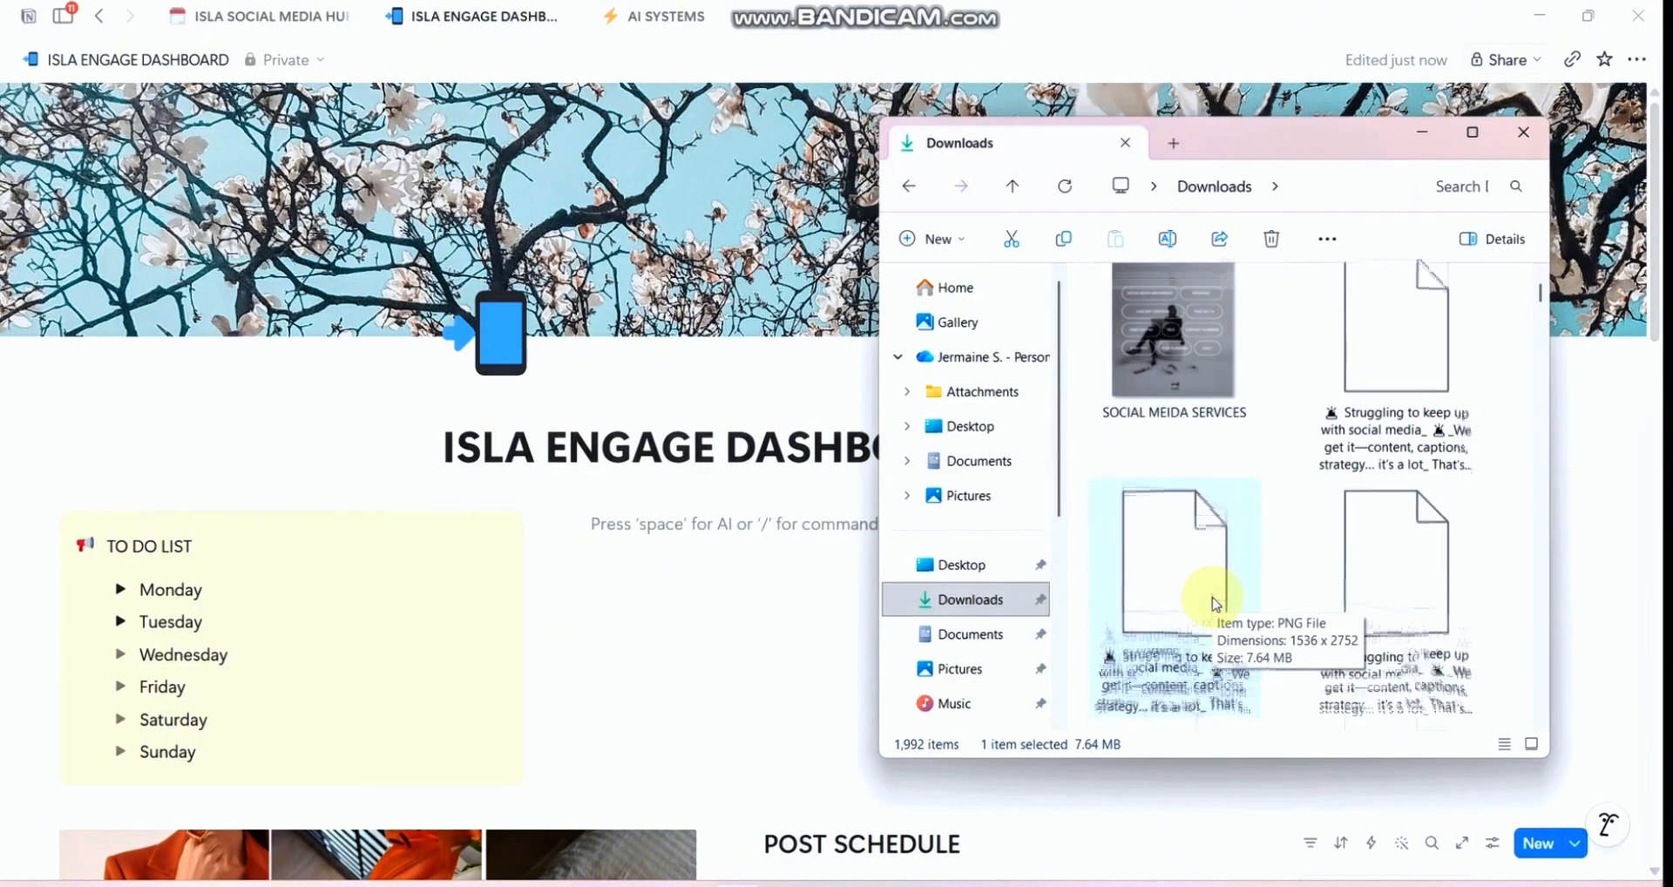
pyautogui.scroll(-8, 1216, 604)
pyautogui.scroll(-10, 1216, 604)
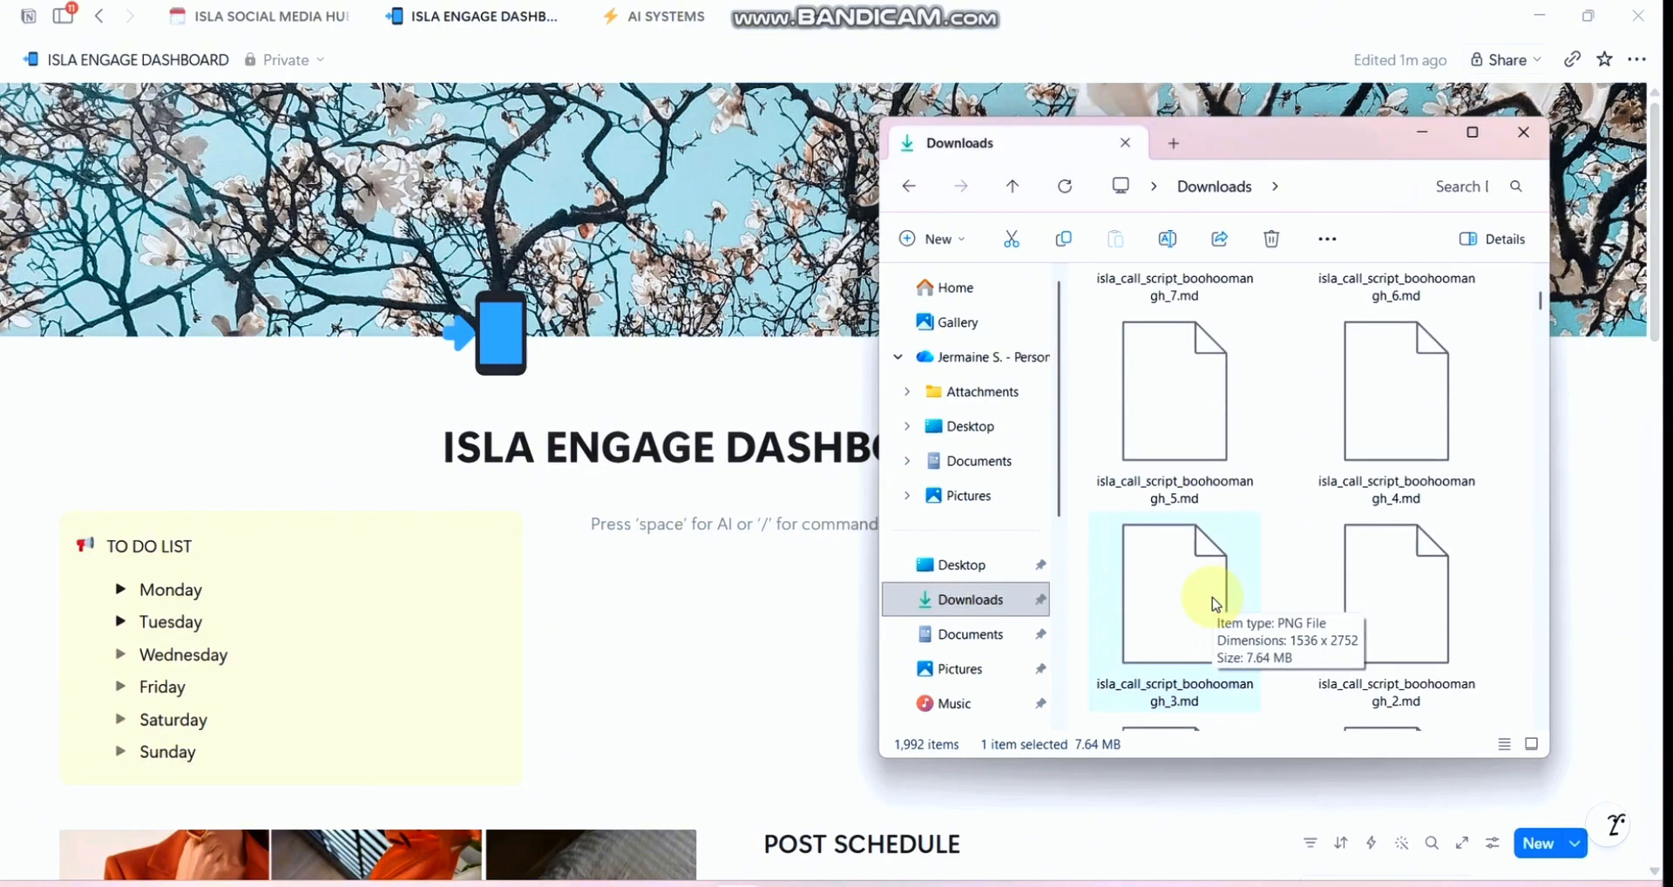
pyautogui.scroll(-10, 1215, 604)
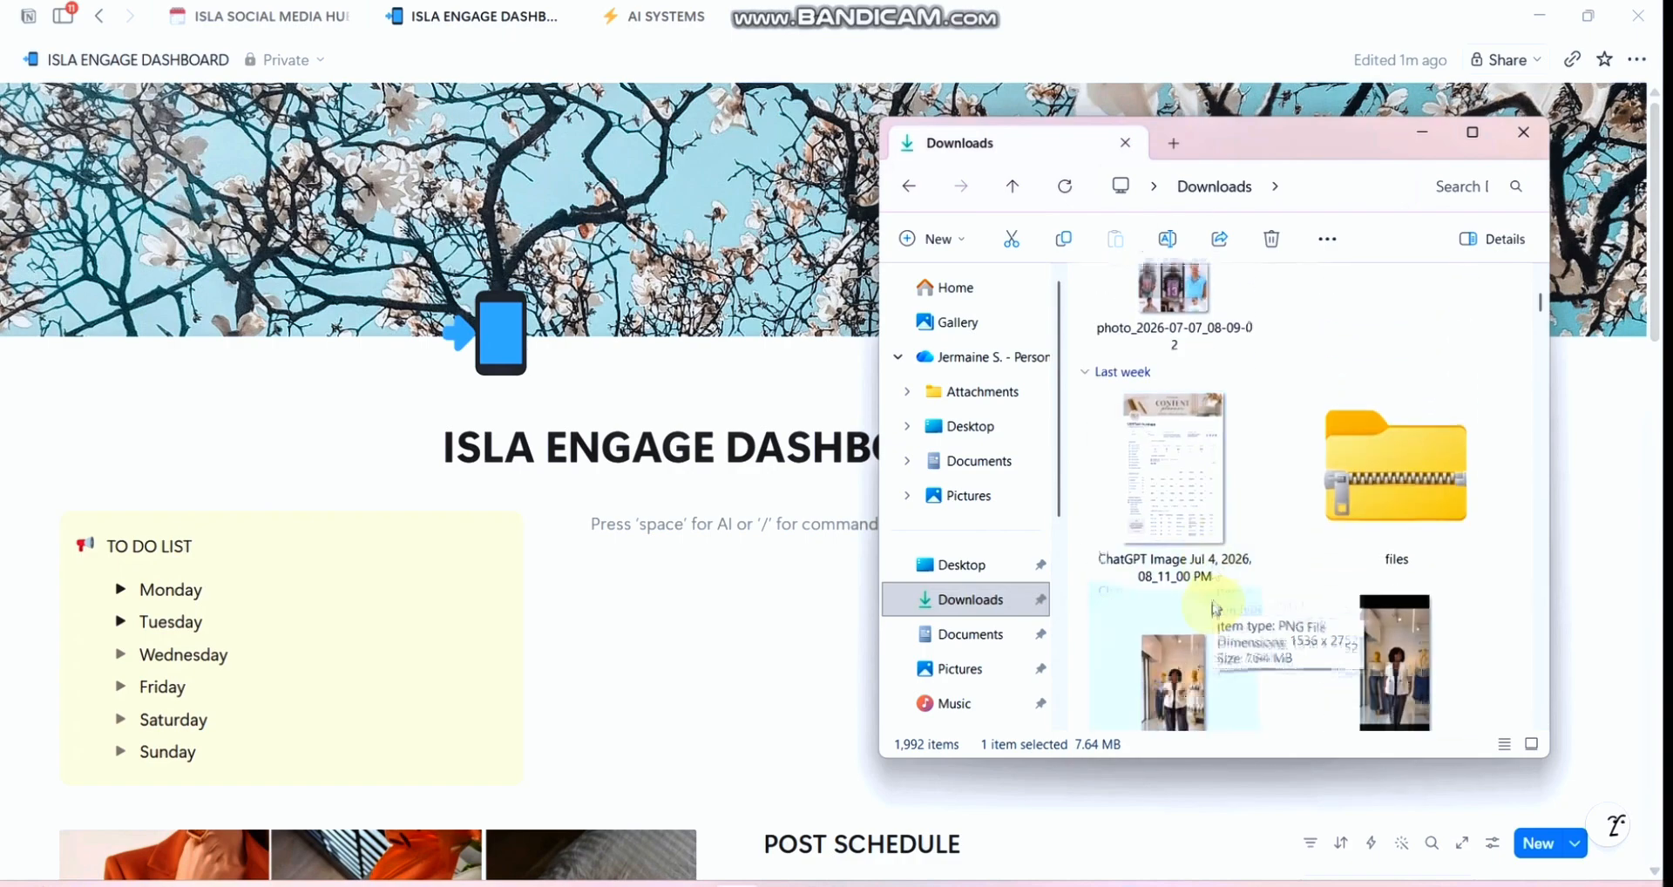
pyautogui.scroll(-10, 1215, 601)
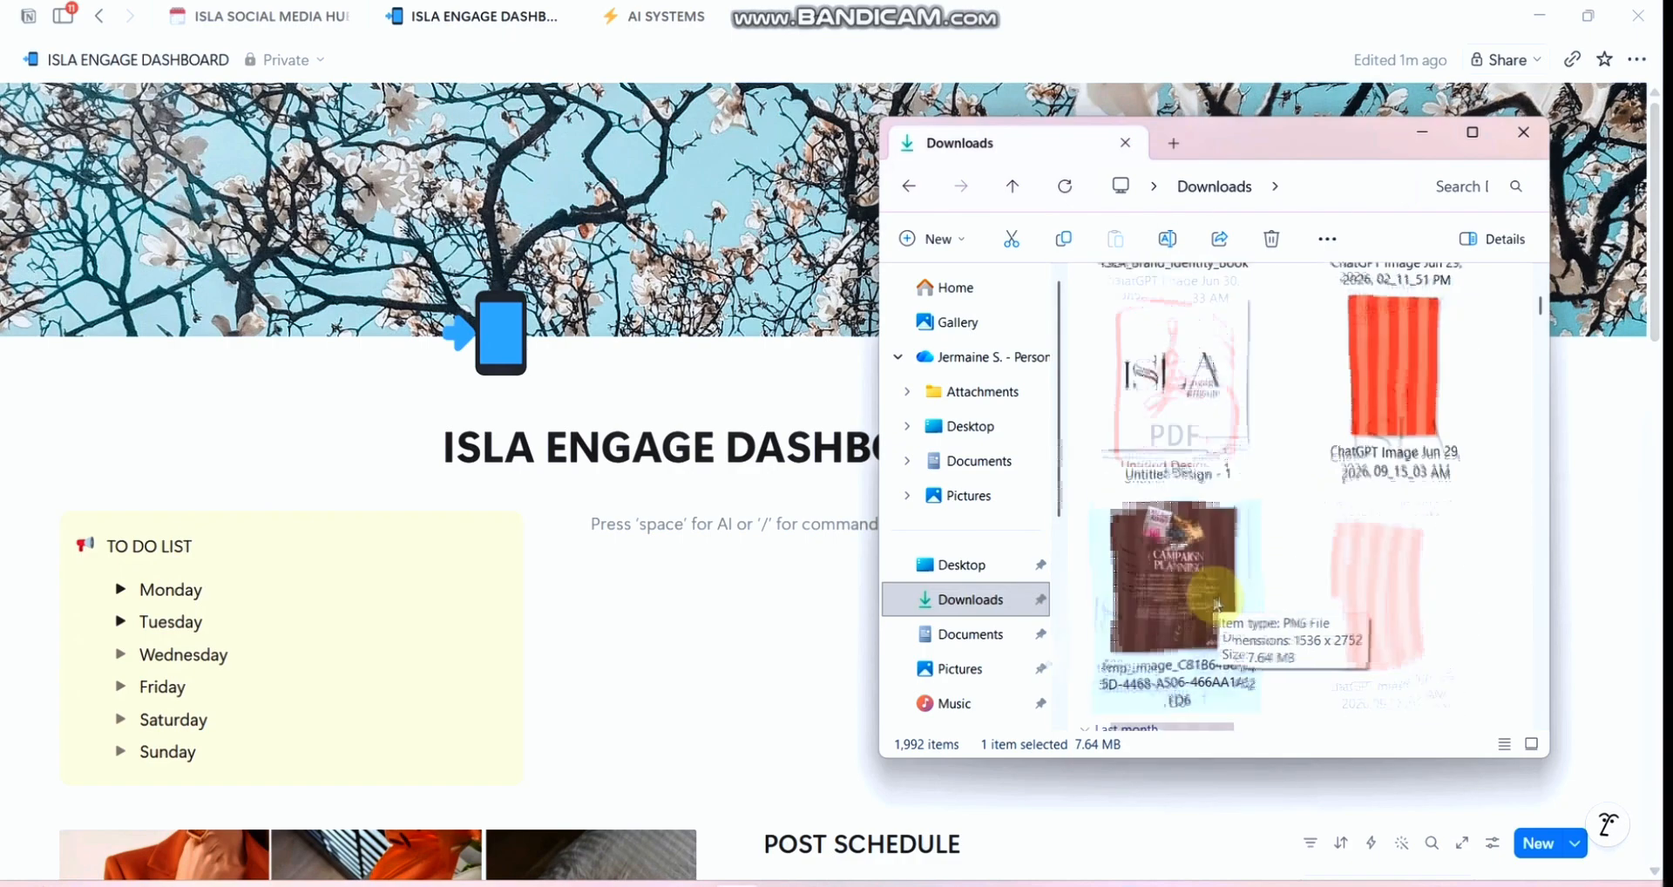
pyautogui.scroll(-5, 1215, 603)
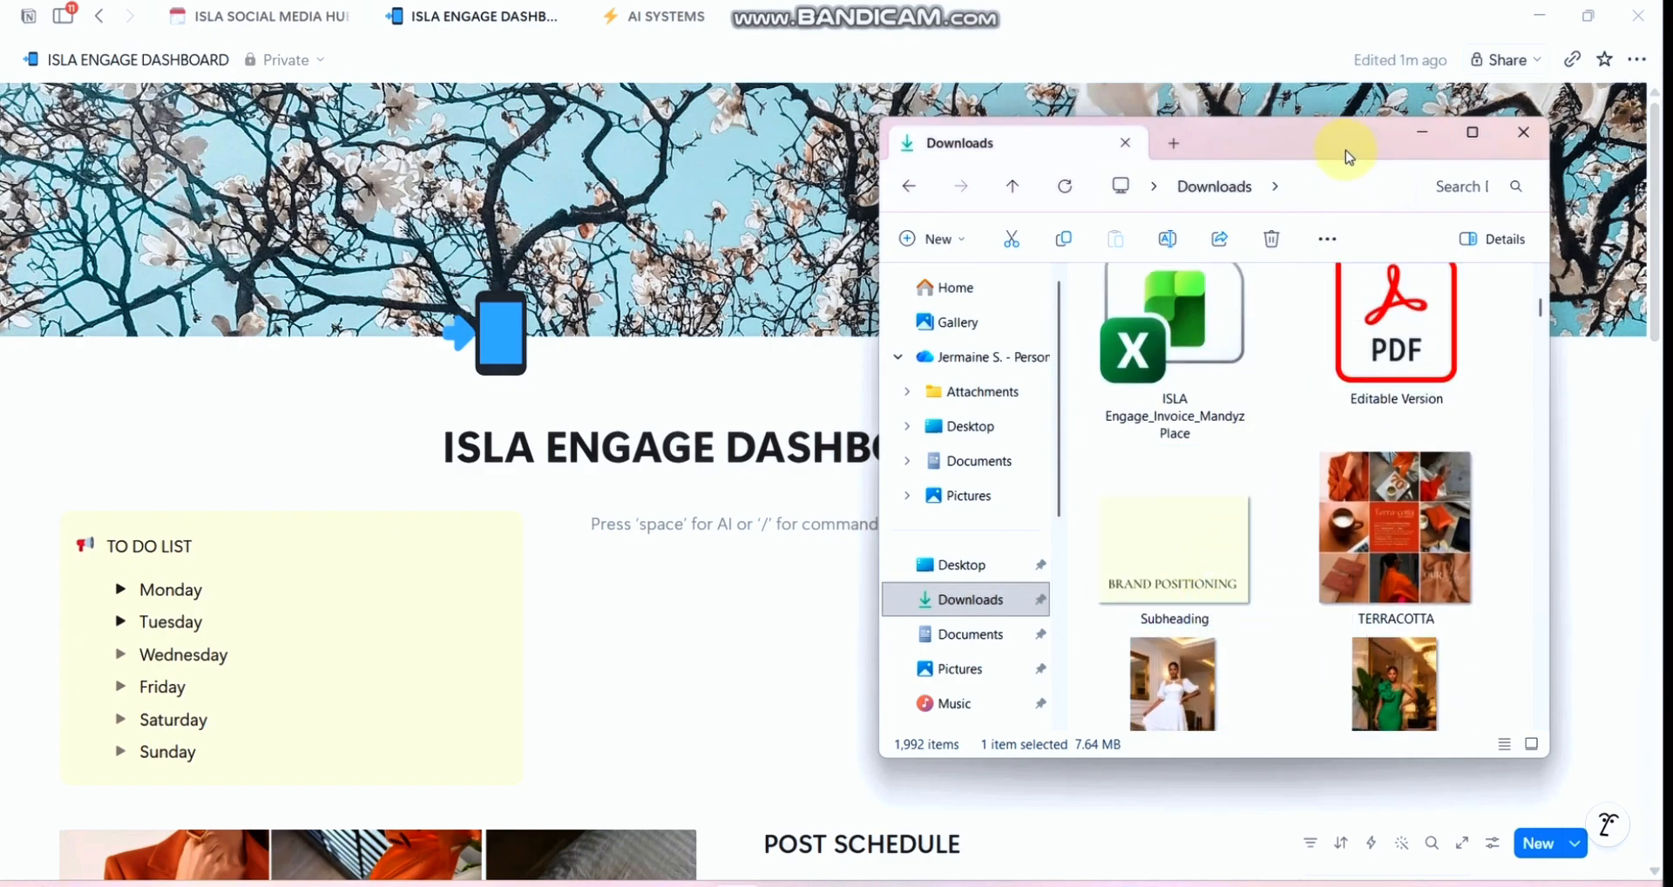
pyautogui.moveTo(1347, 153); pyautogui.dragTo(1397, 203)
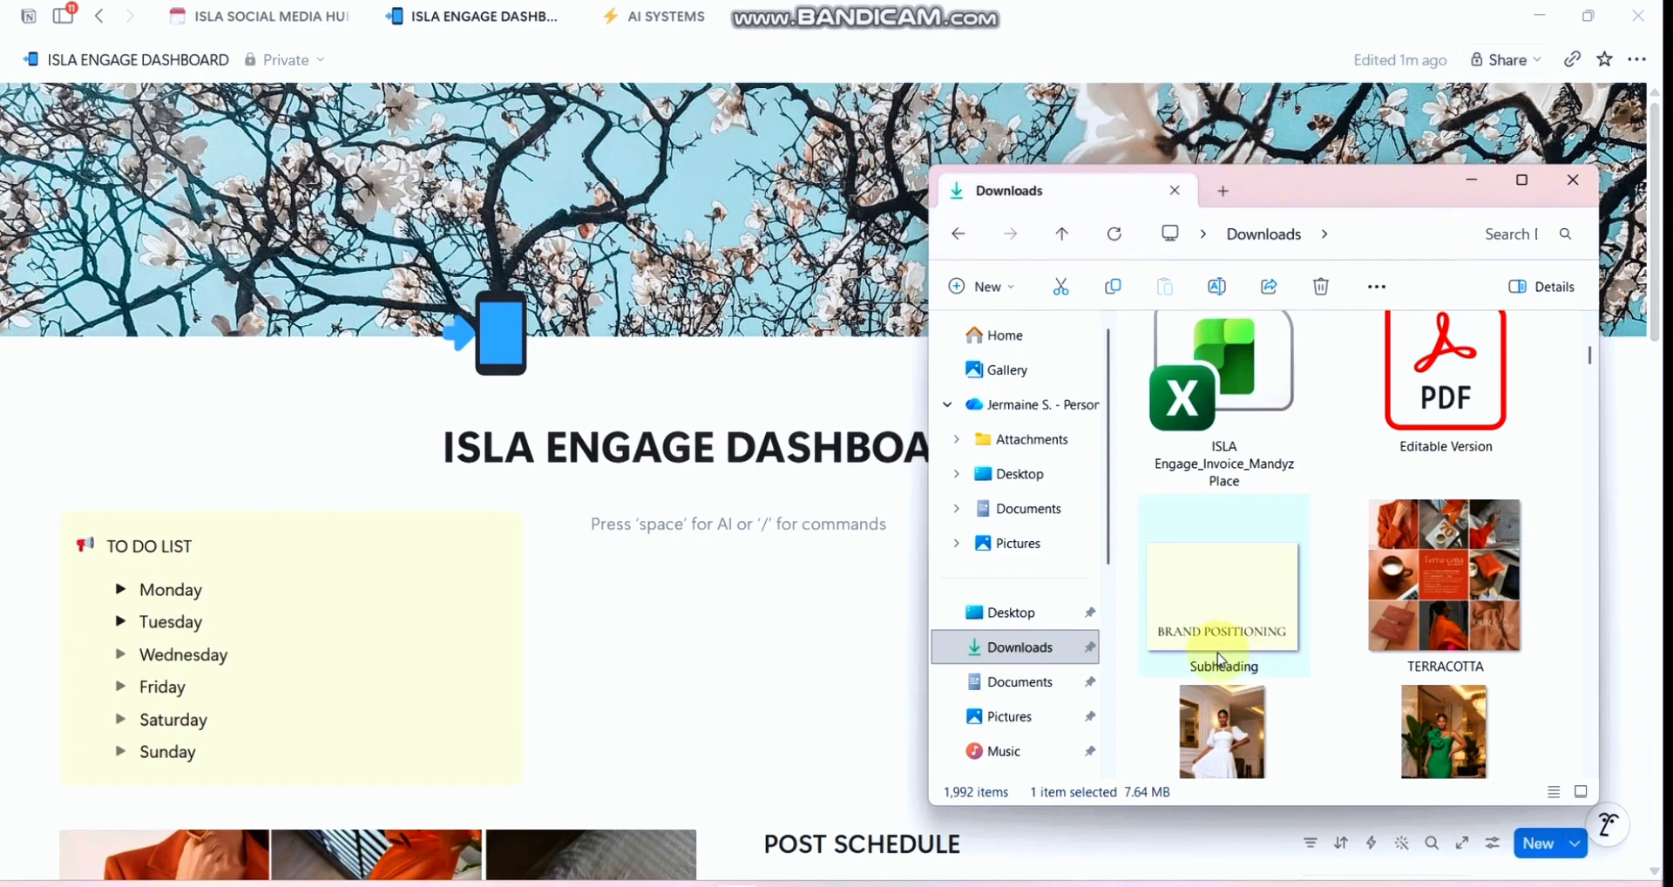
pyautogui.moveTo(1255, 601); pyautogui.dragTo(697, 621)
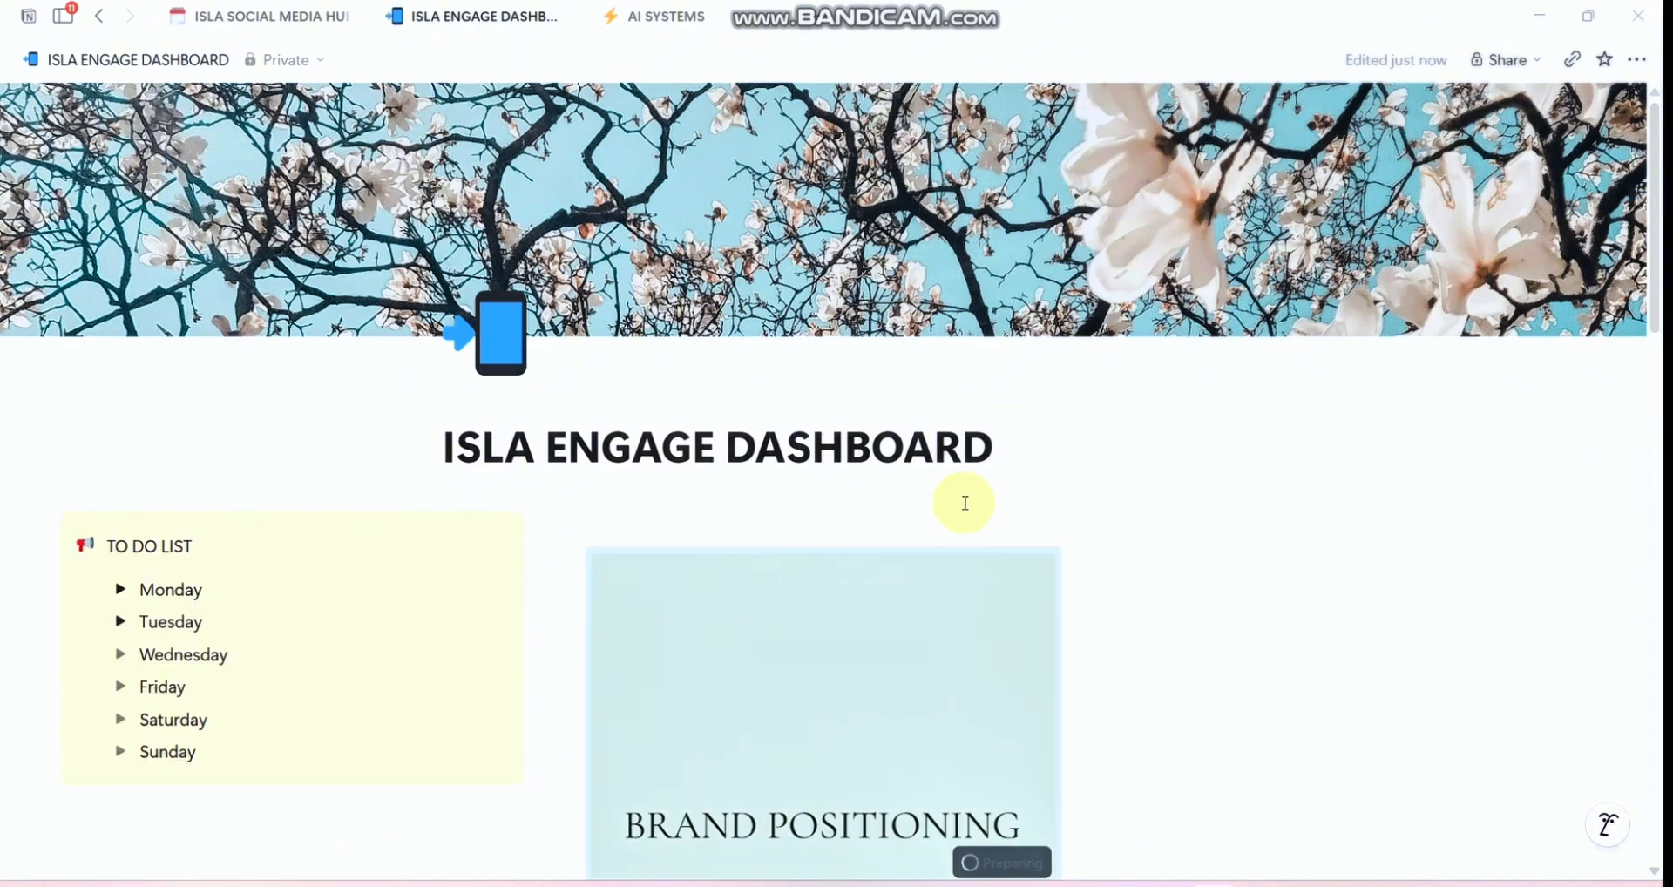
pyautogui.scroll(-5, 964, 500)
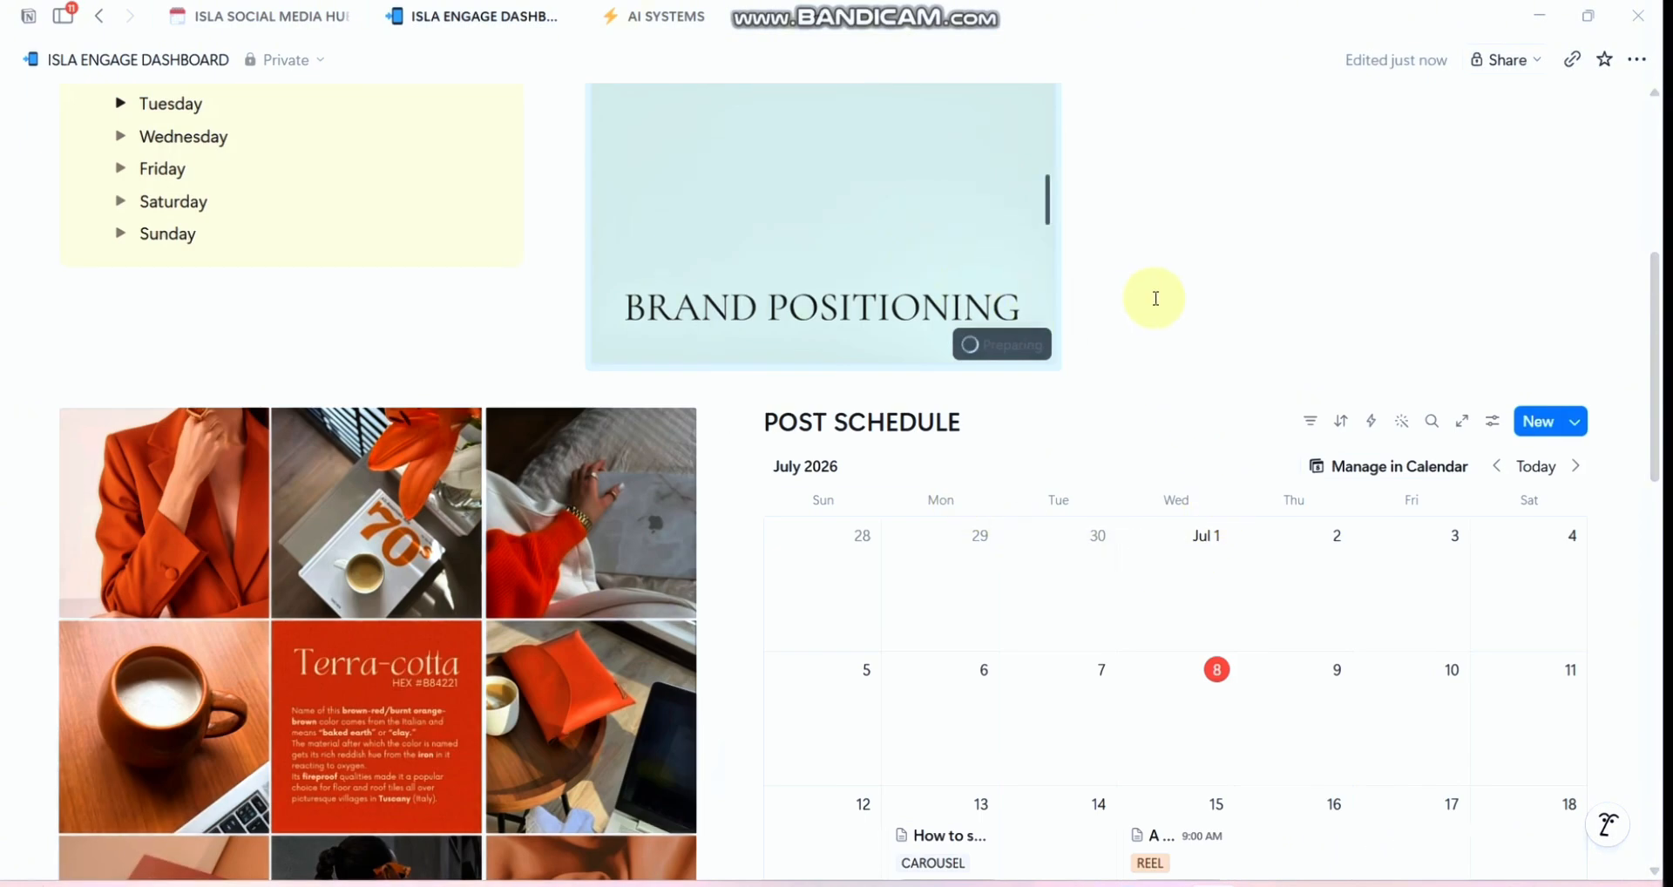
pyautogui.scroll(1, 1156, 298)
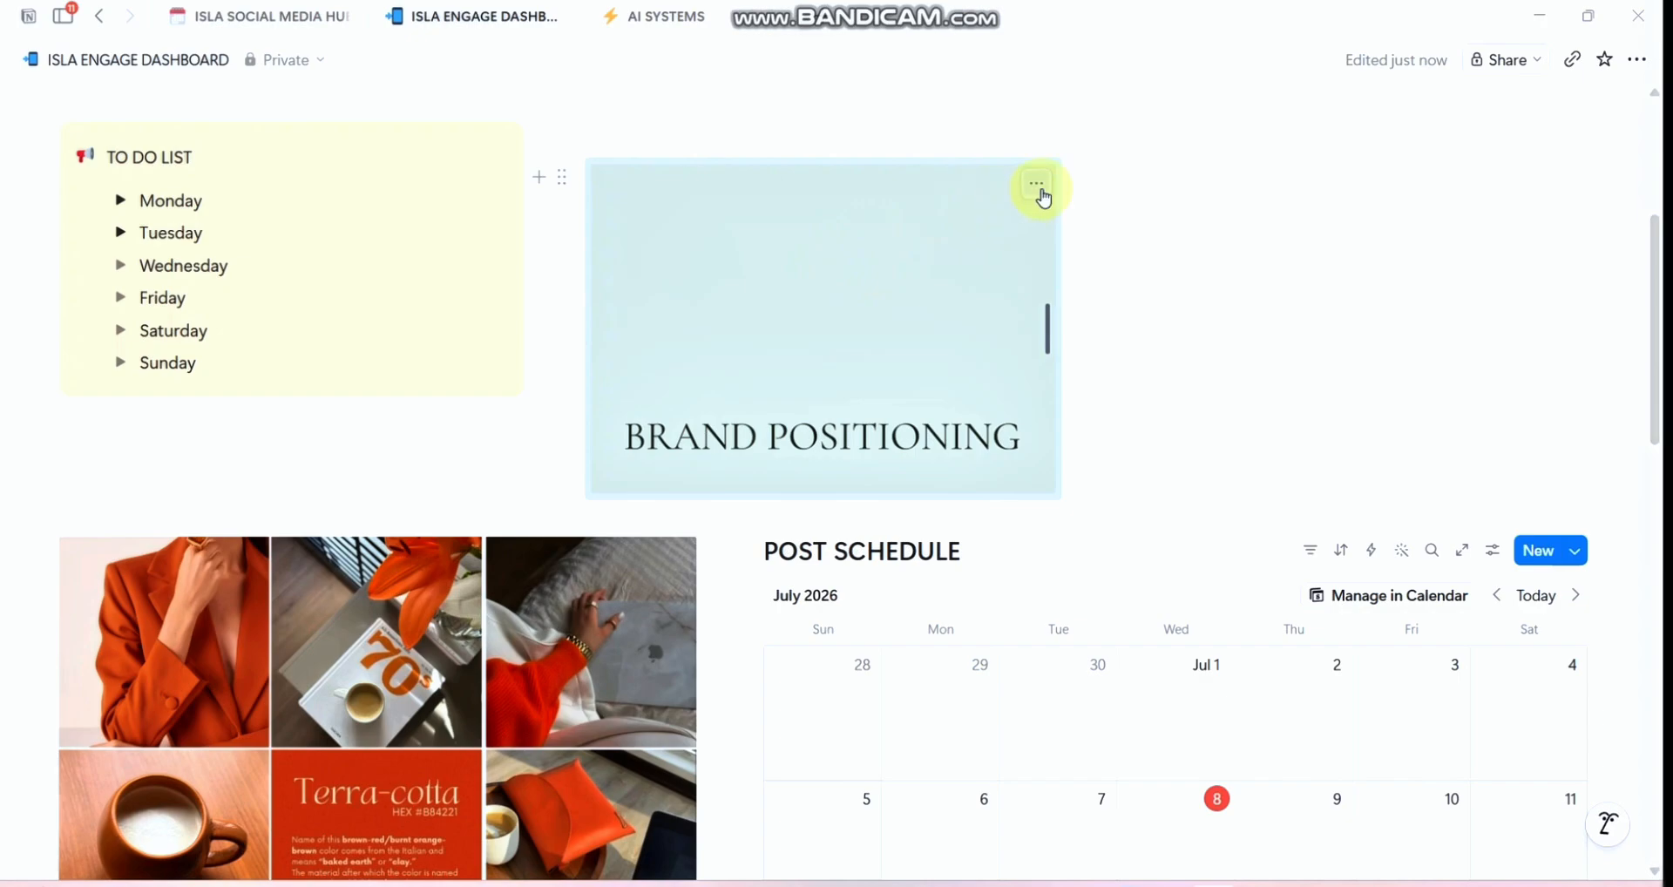
pyautogui.click(1042, 190)
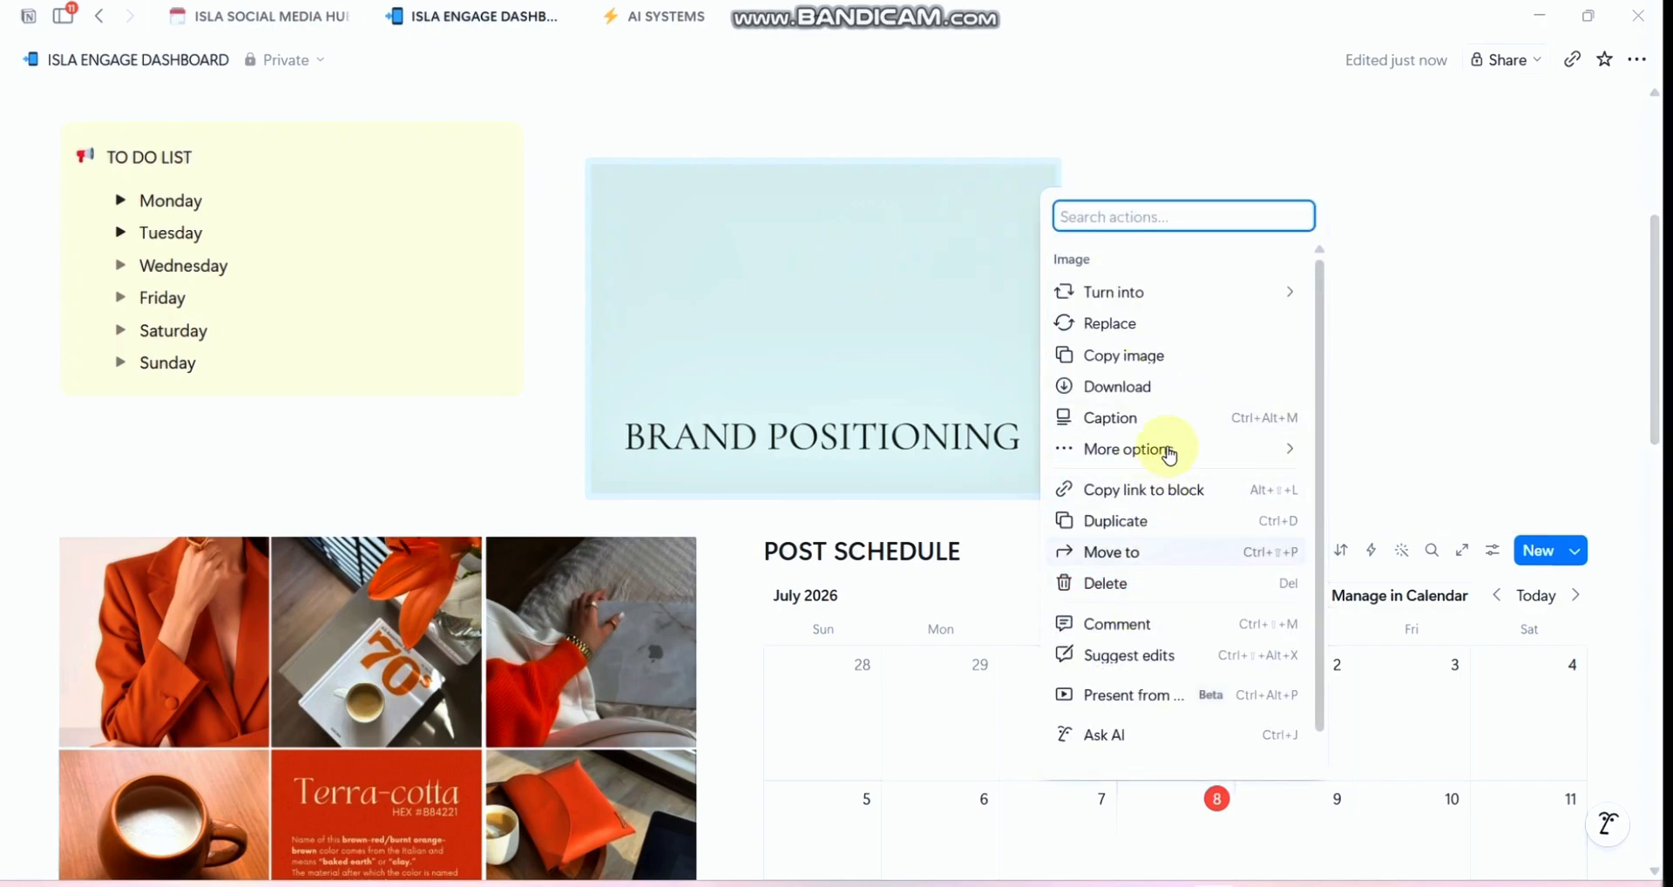
pyautogui.moveTo(1196, 447)
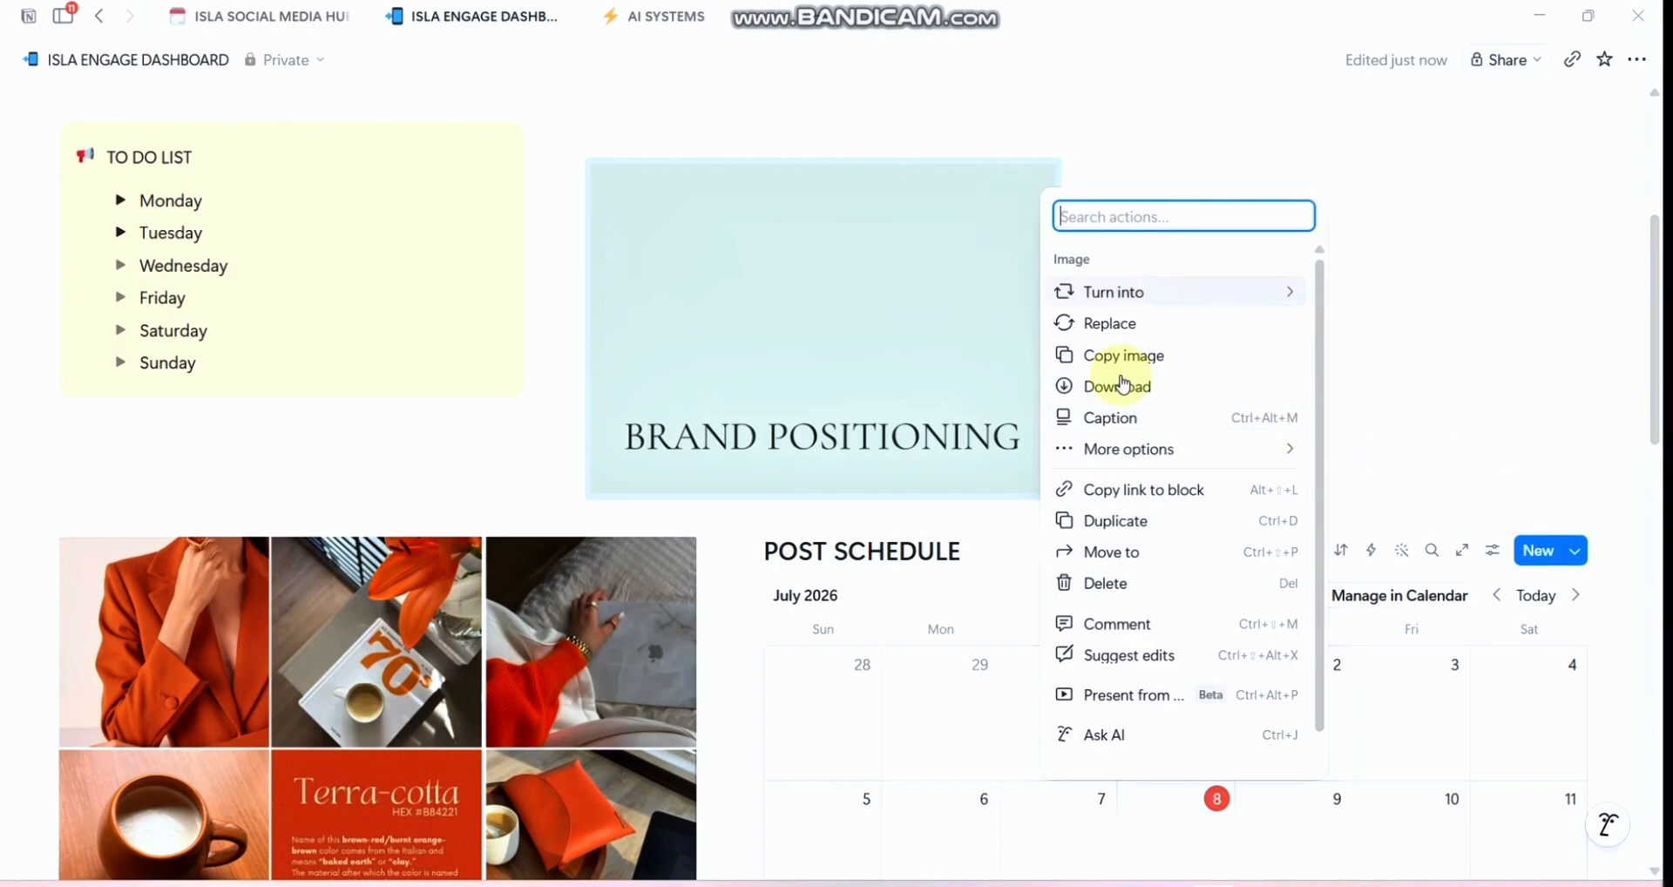
pyautogui.click(1408, 337)
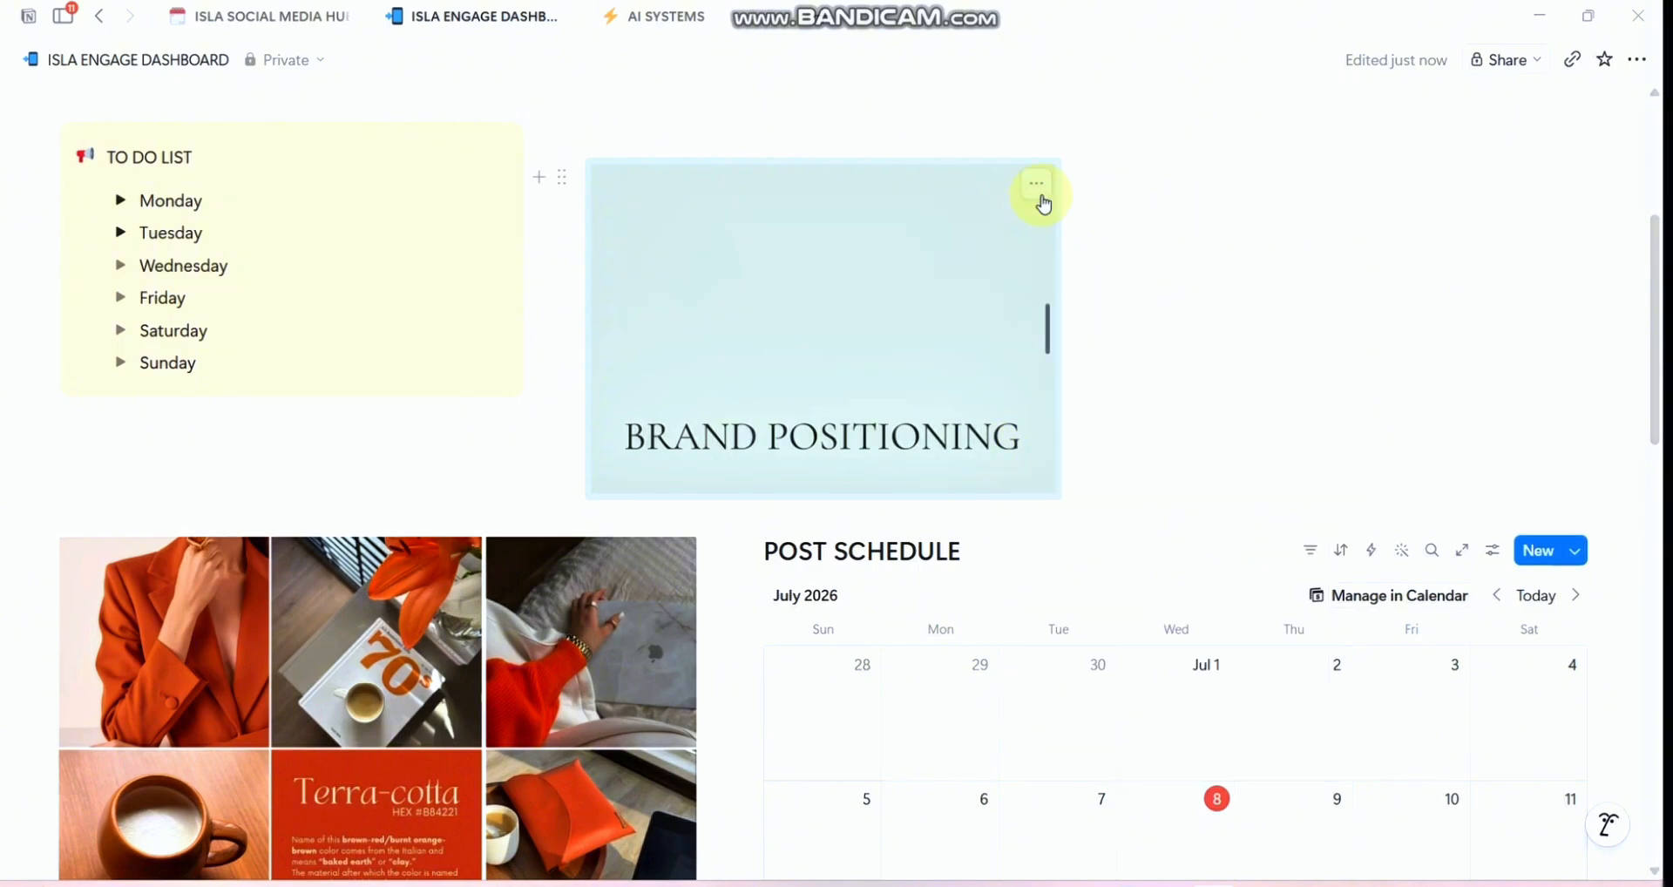
pyautogui.click(1040, 193)
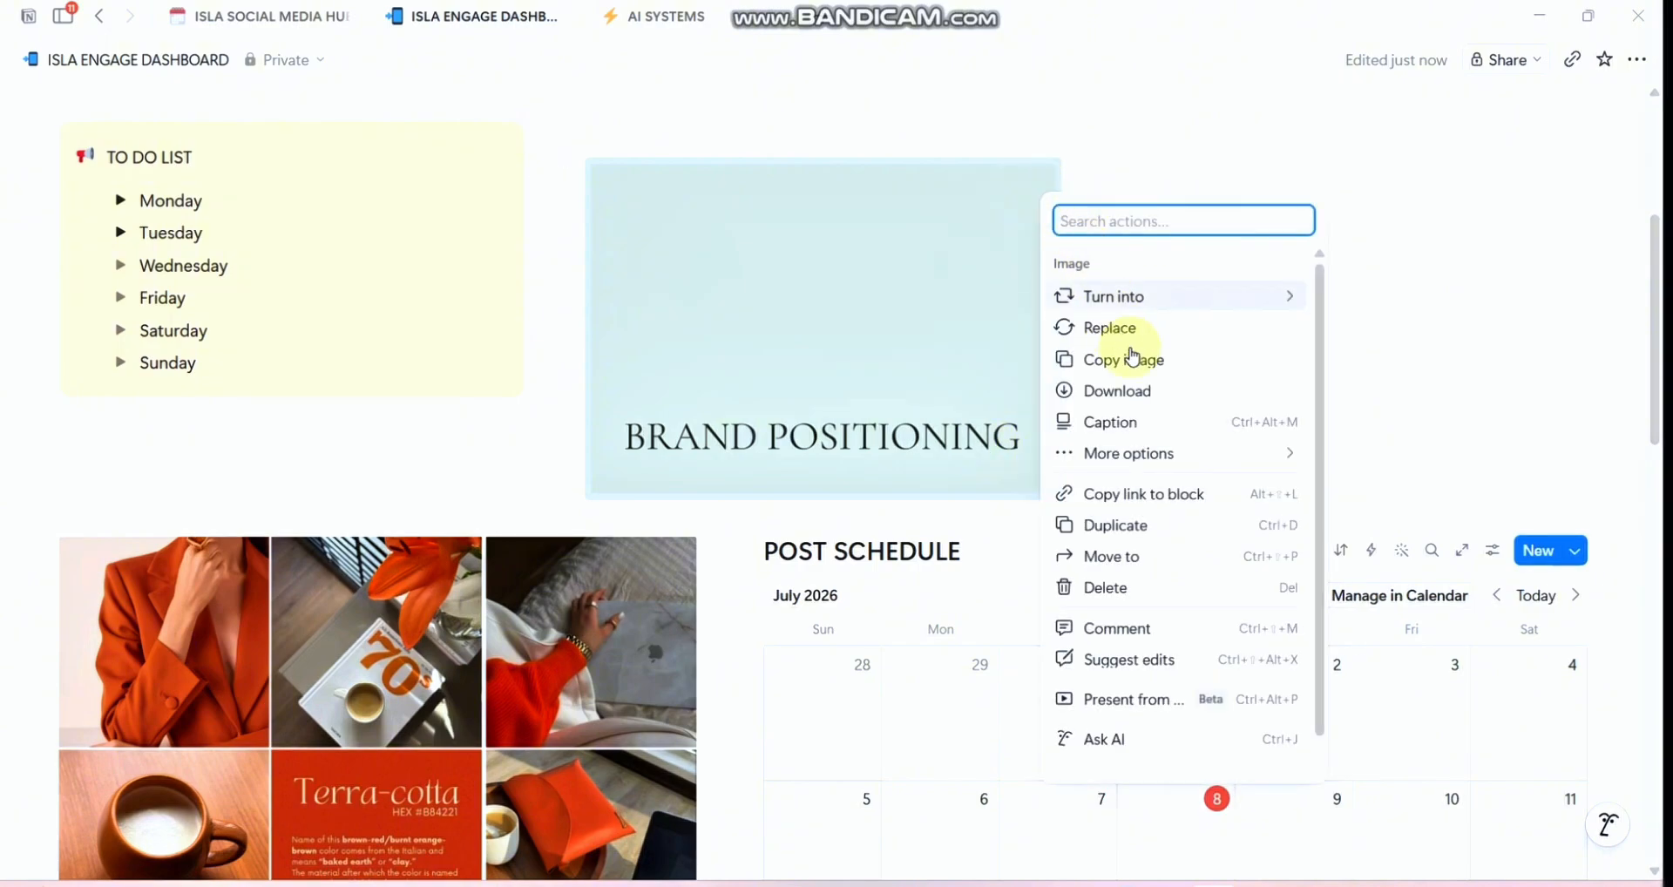
pyautogui.moveTo(1151, 452)
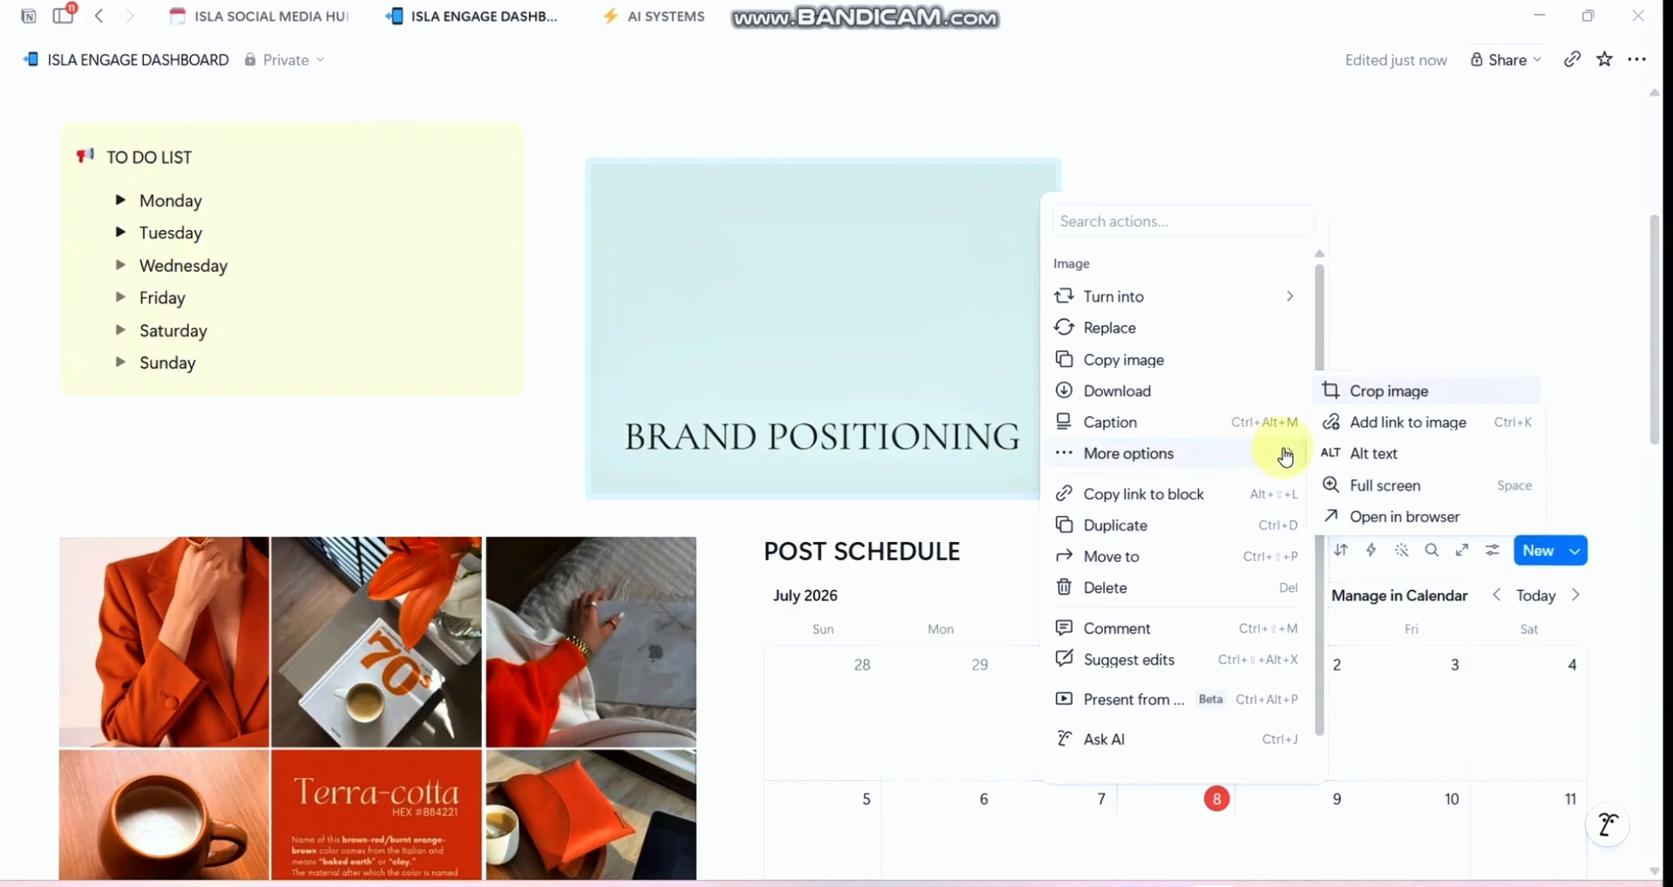
pyautogui.click(1378, 425)
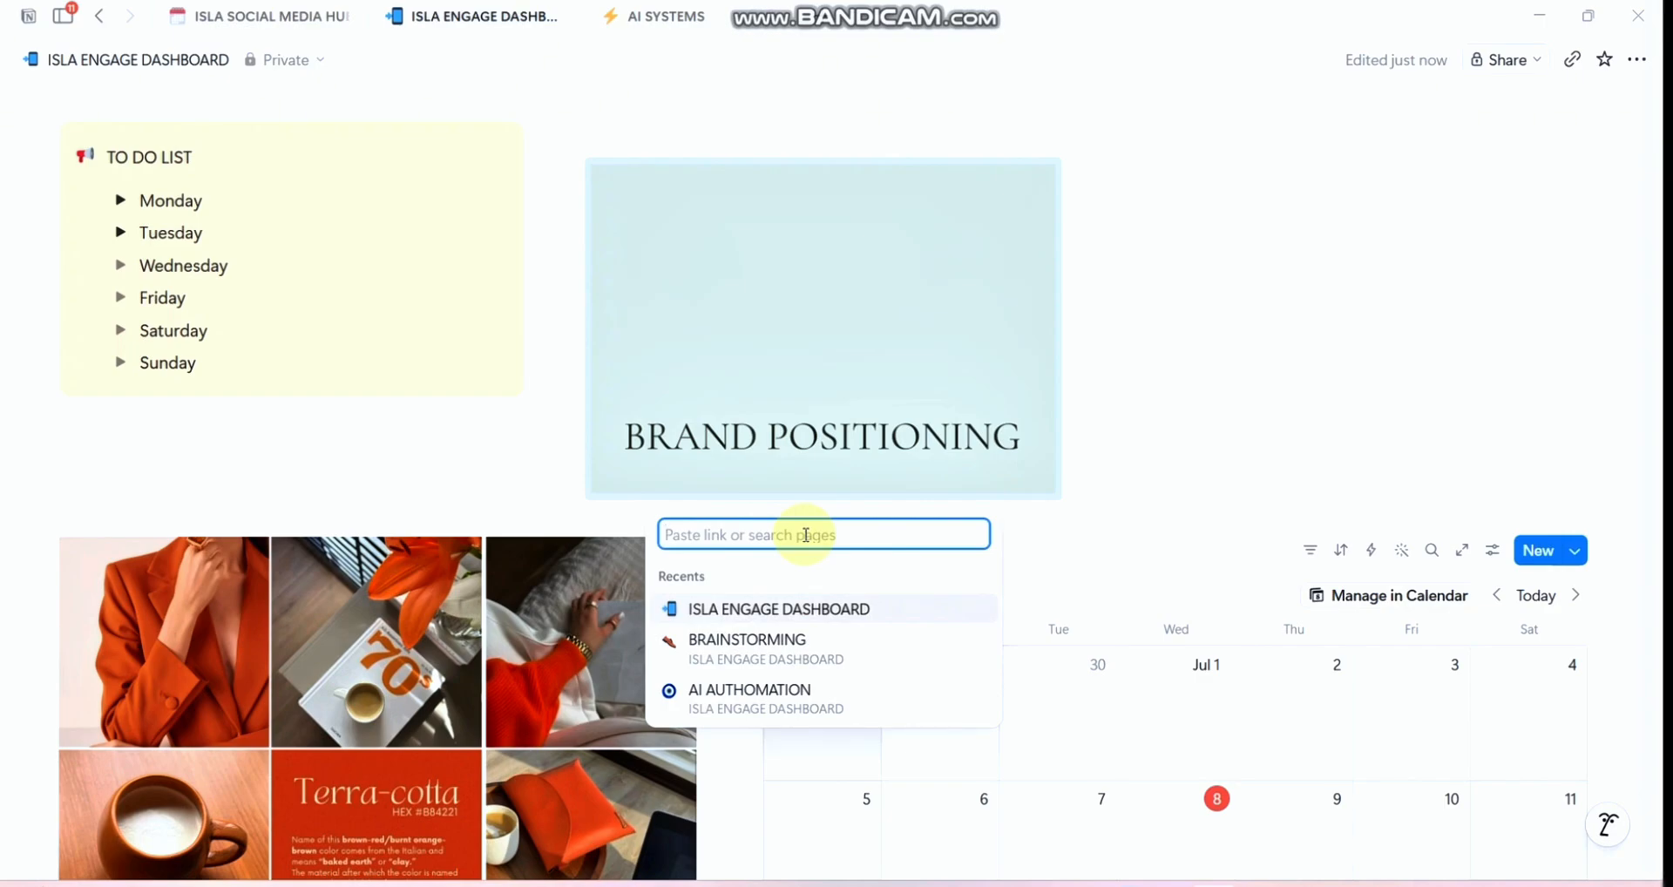
pyautogui.click(542, 512)
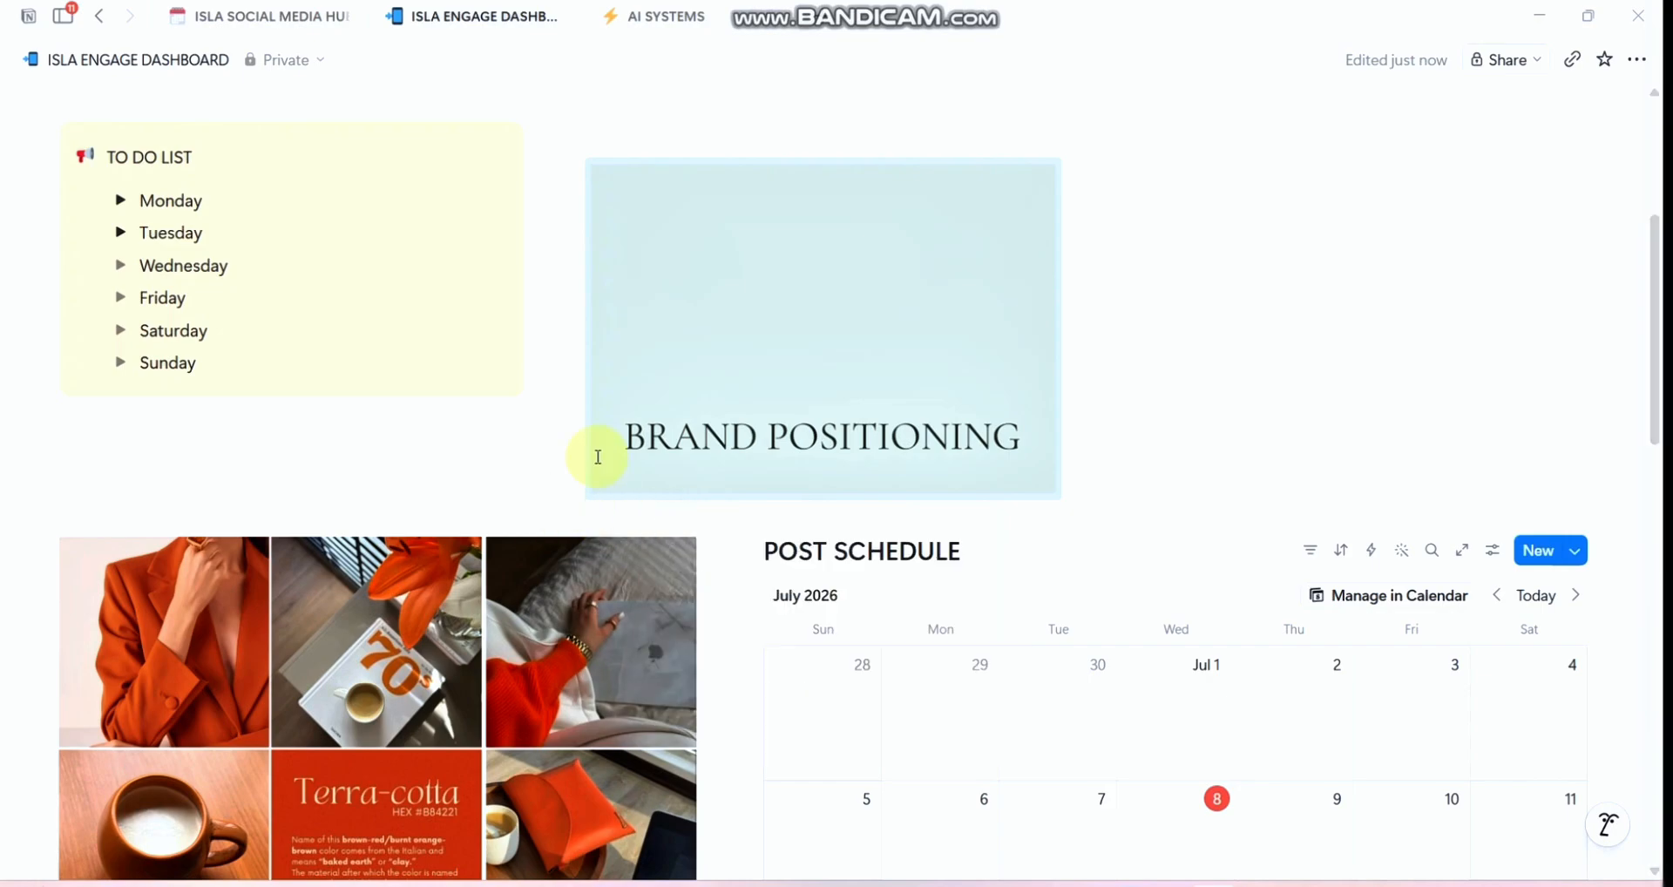
# Step: Insert a new sub-page below BRAINSTORMING in the RESOURCES list
pyautogui.scroll(-10, 784, 349)
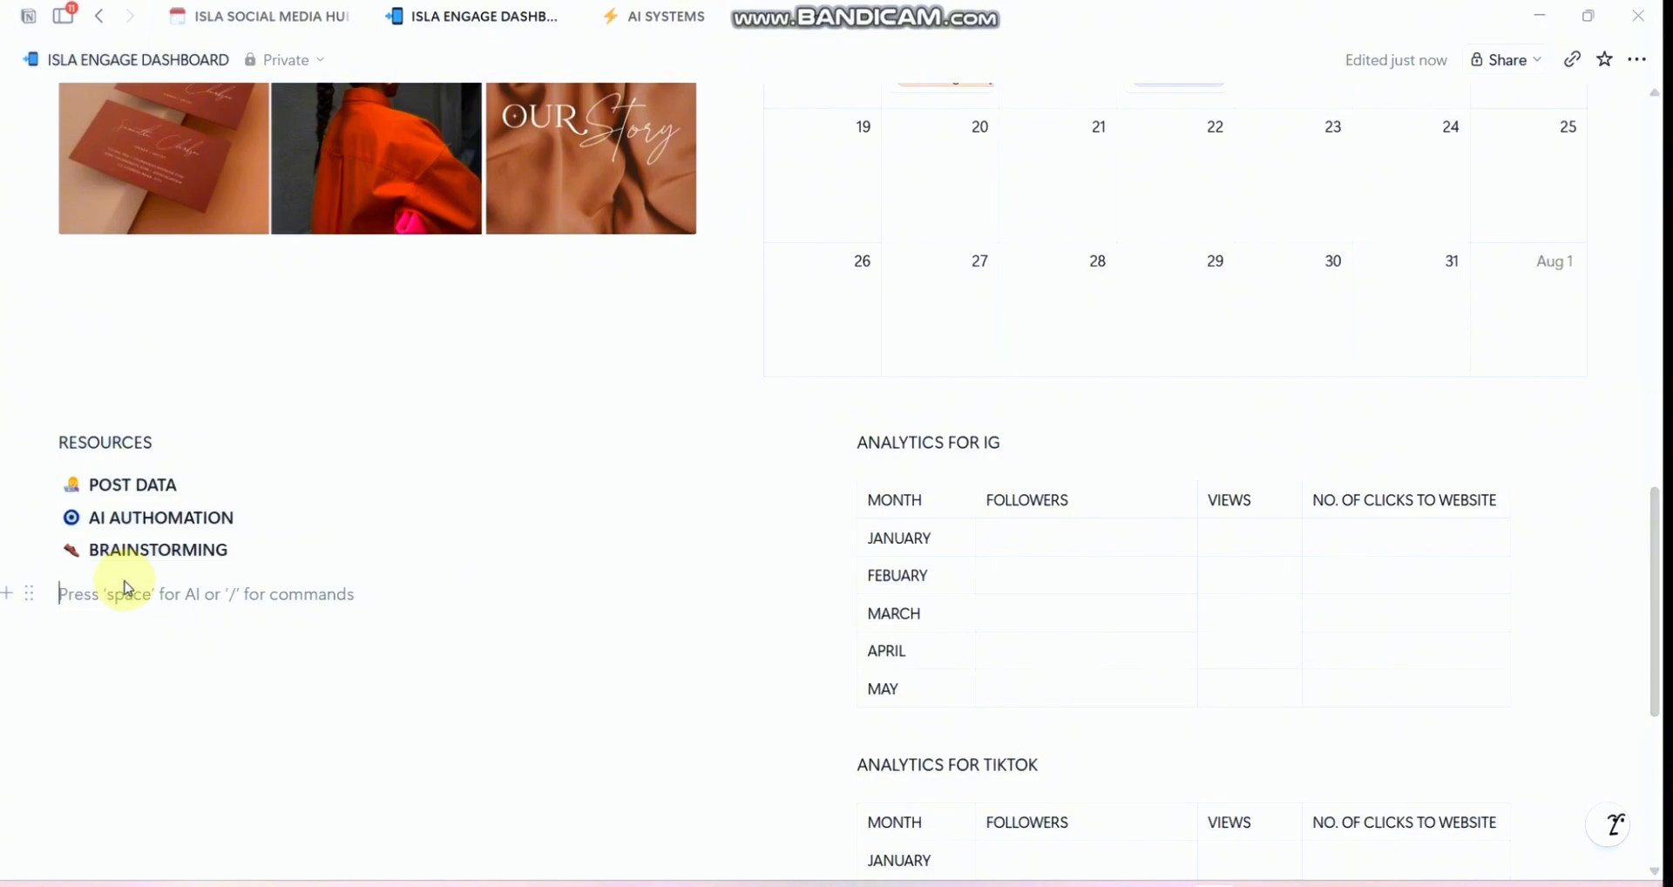
pyautogui.write('/')
pyautogui.press('BackSpace')
pyautogui.write('/p')
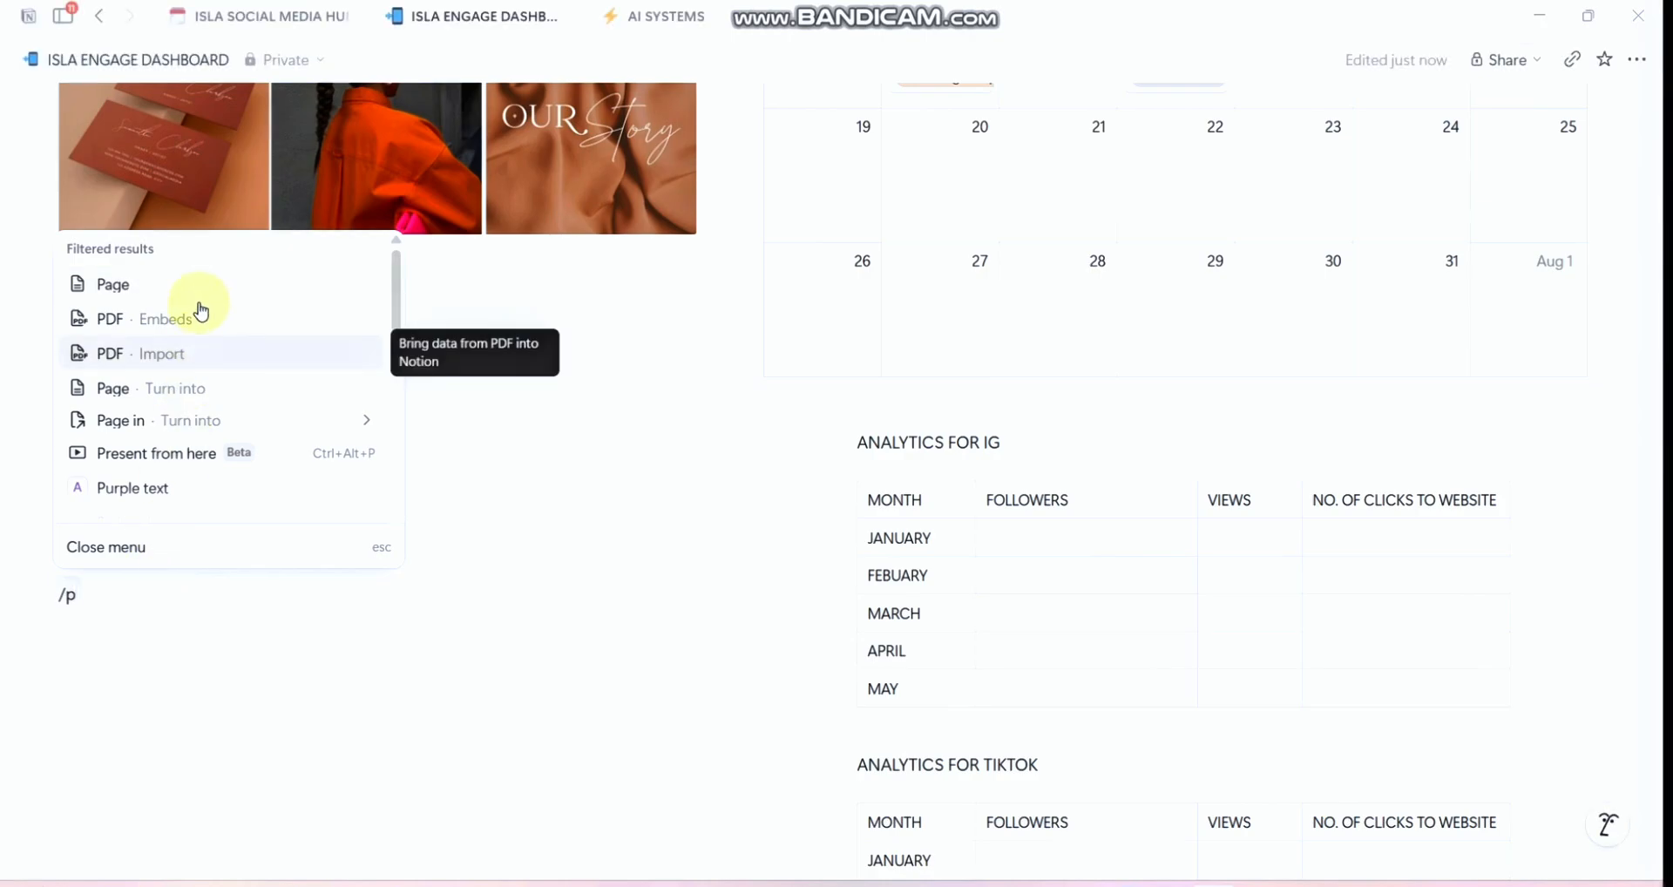
pyautogui.click(201, 287)
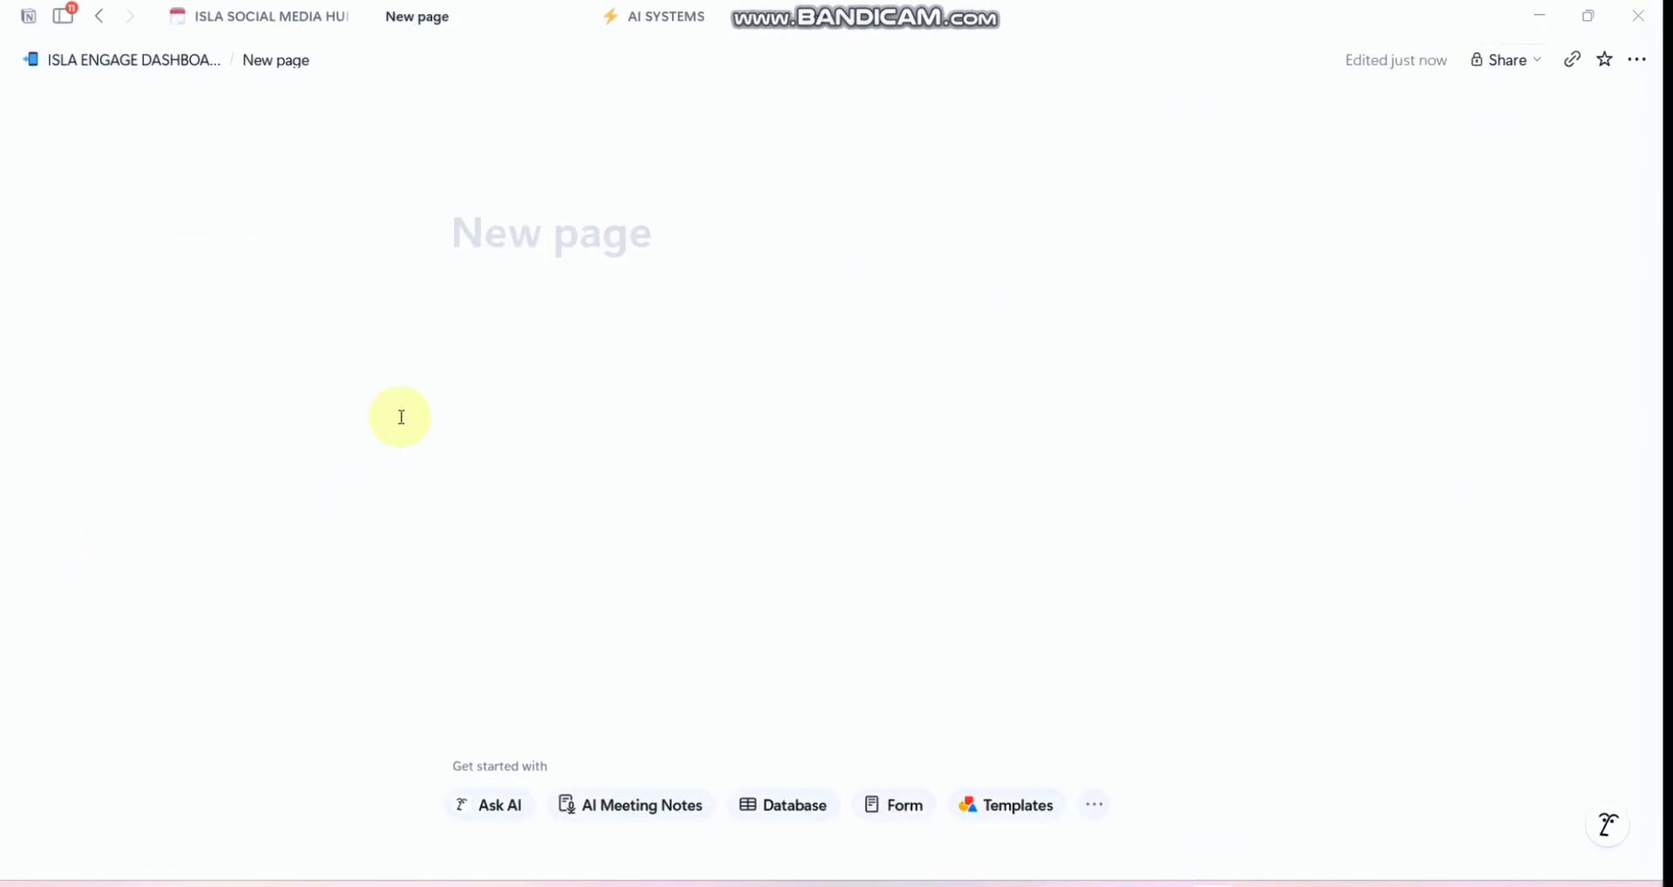
pyautogui.write('brand p')
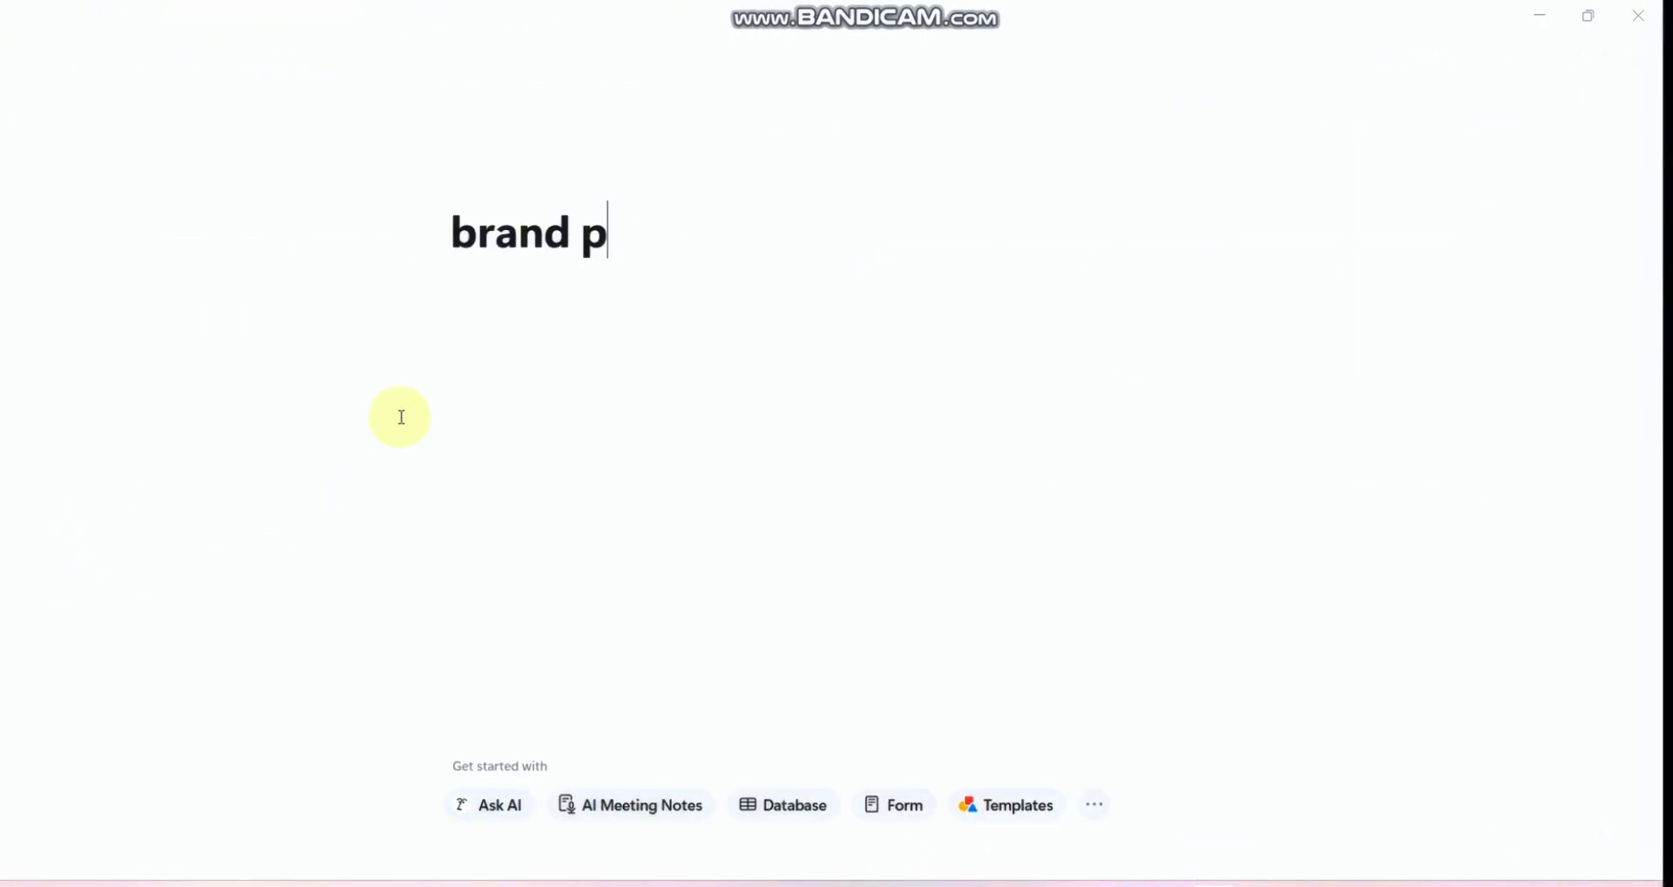
pyautogui.write('ositioning')
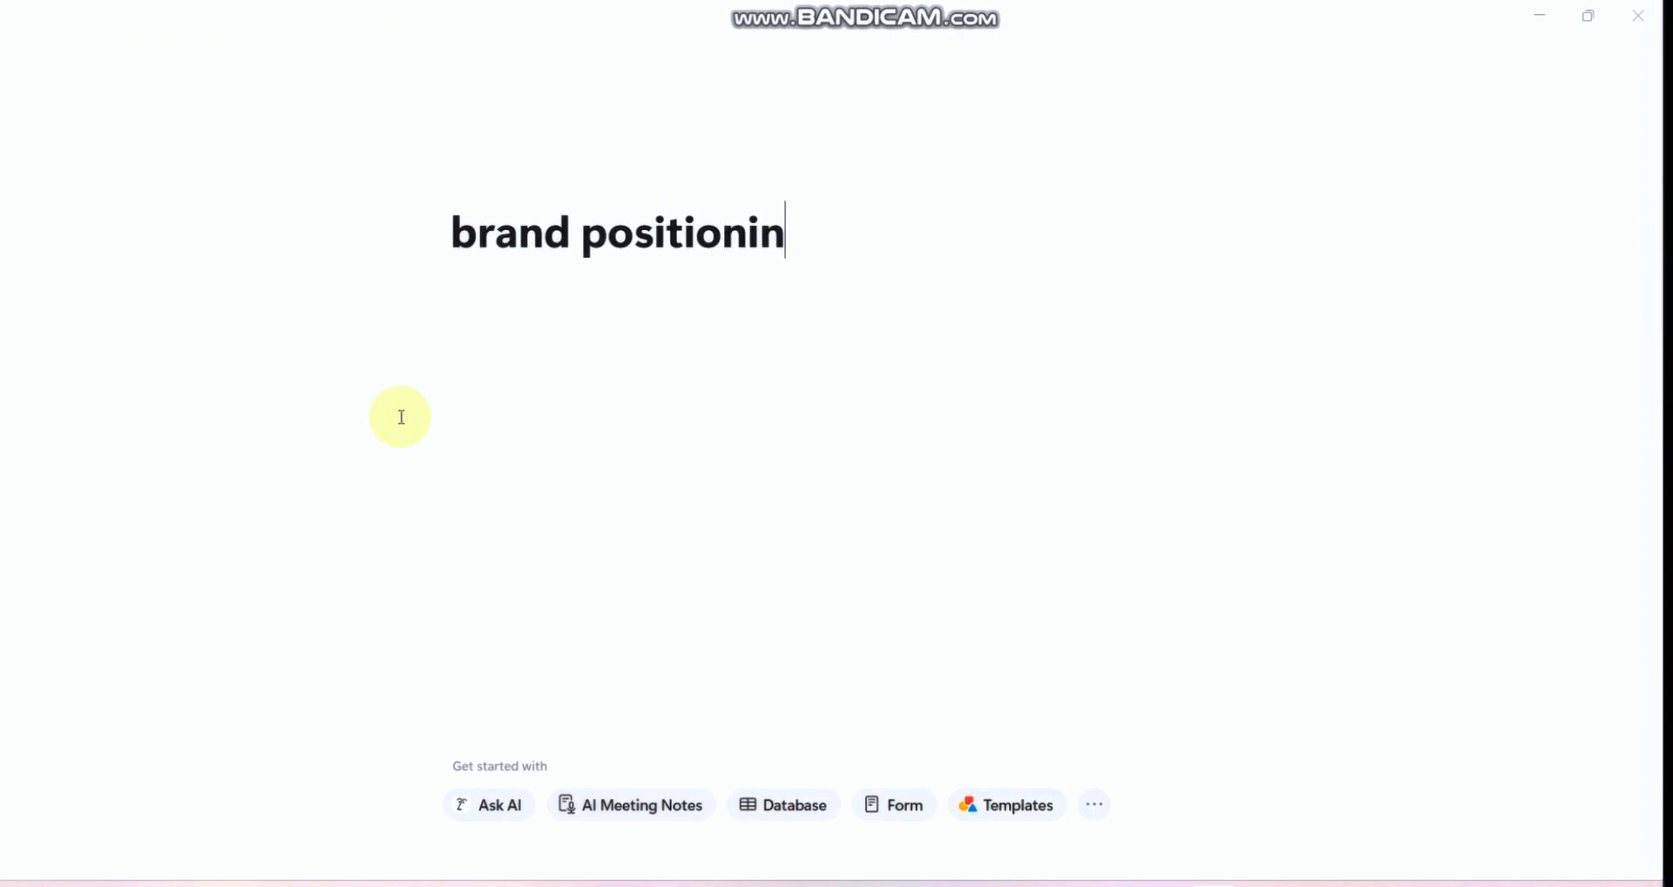
pyautogui.press('BackSpace')
pyautogui.press('BackSpace')
pyautogui.press('BackSpace')
pyautogui.press('BackSpace')
pyautogui.press('BackSpace')
pyautogui.press('BackSpace')
pyautogui.press('BackSpace')
pyautogui.press('BackSpace')
pyautogui.press('BackSpace')
pyautogui.press('BackSpace')
pyautogui.press('BackSpace')
pyautogui.press('BackSpace')
pyautogui.press('BackSpace')
pyautogui.press('BackSpace')
pyautogui.press('BackSpace')
pyautogui.press('BackSpace')
pyautogui.press('BackSpace')
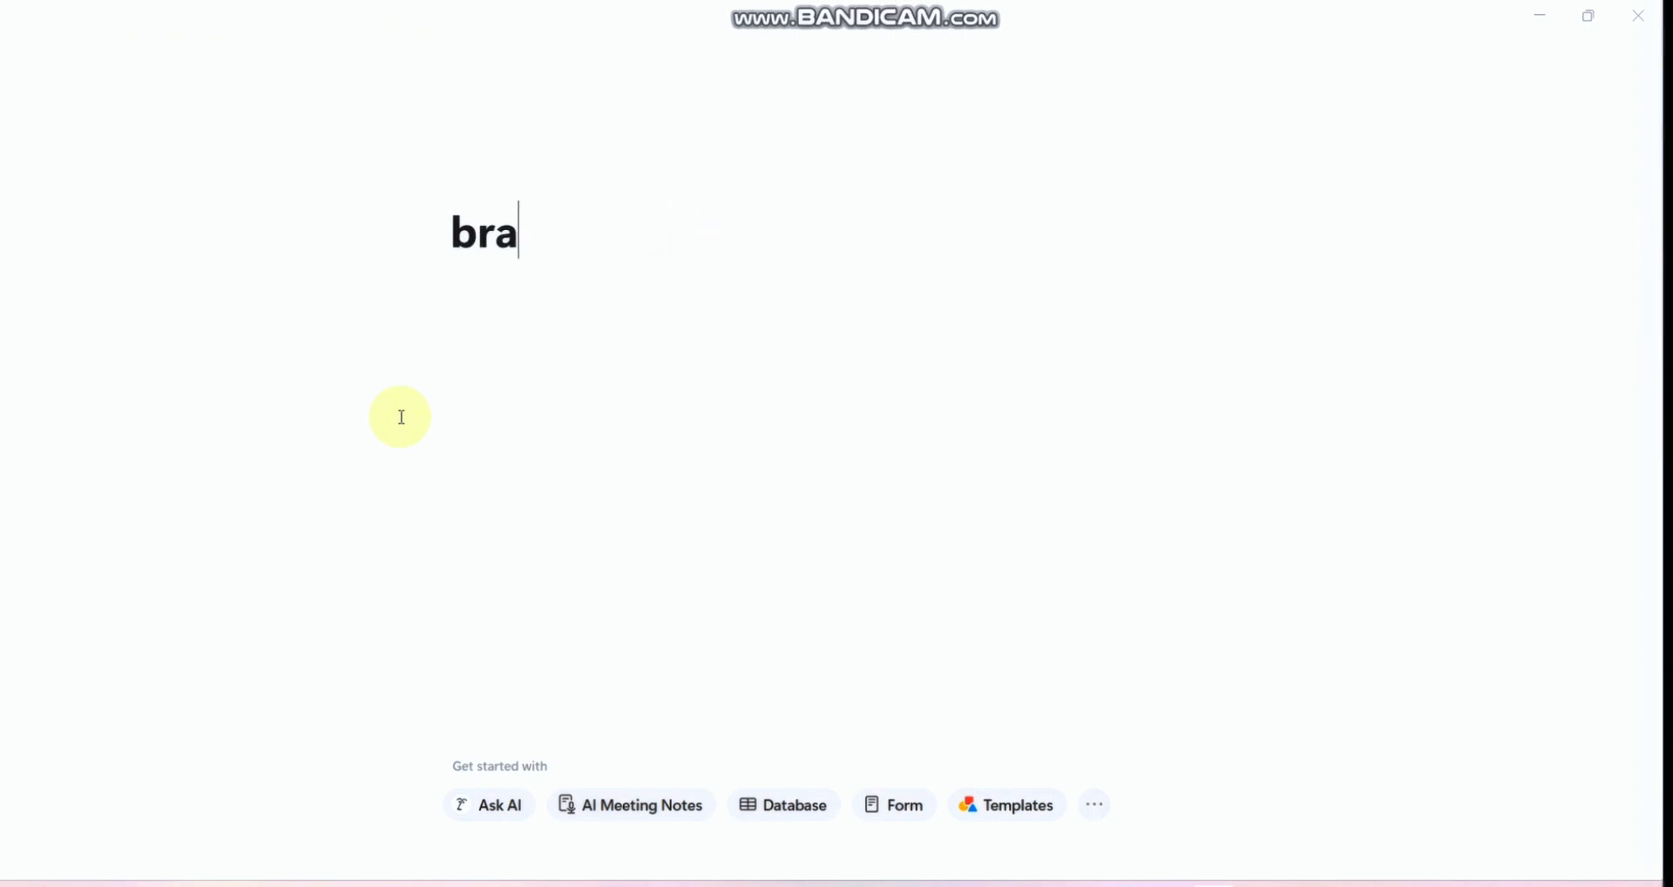
# Step: Title the new page "BRAND POSITIONING" and add a cover image and an icon to it
pyautogui.write('BRAN')
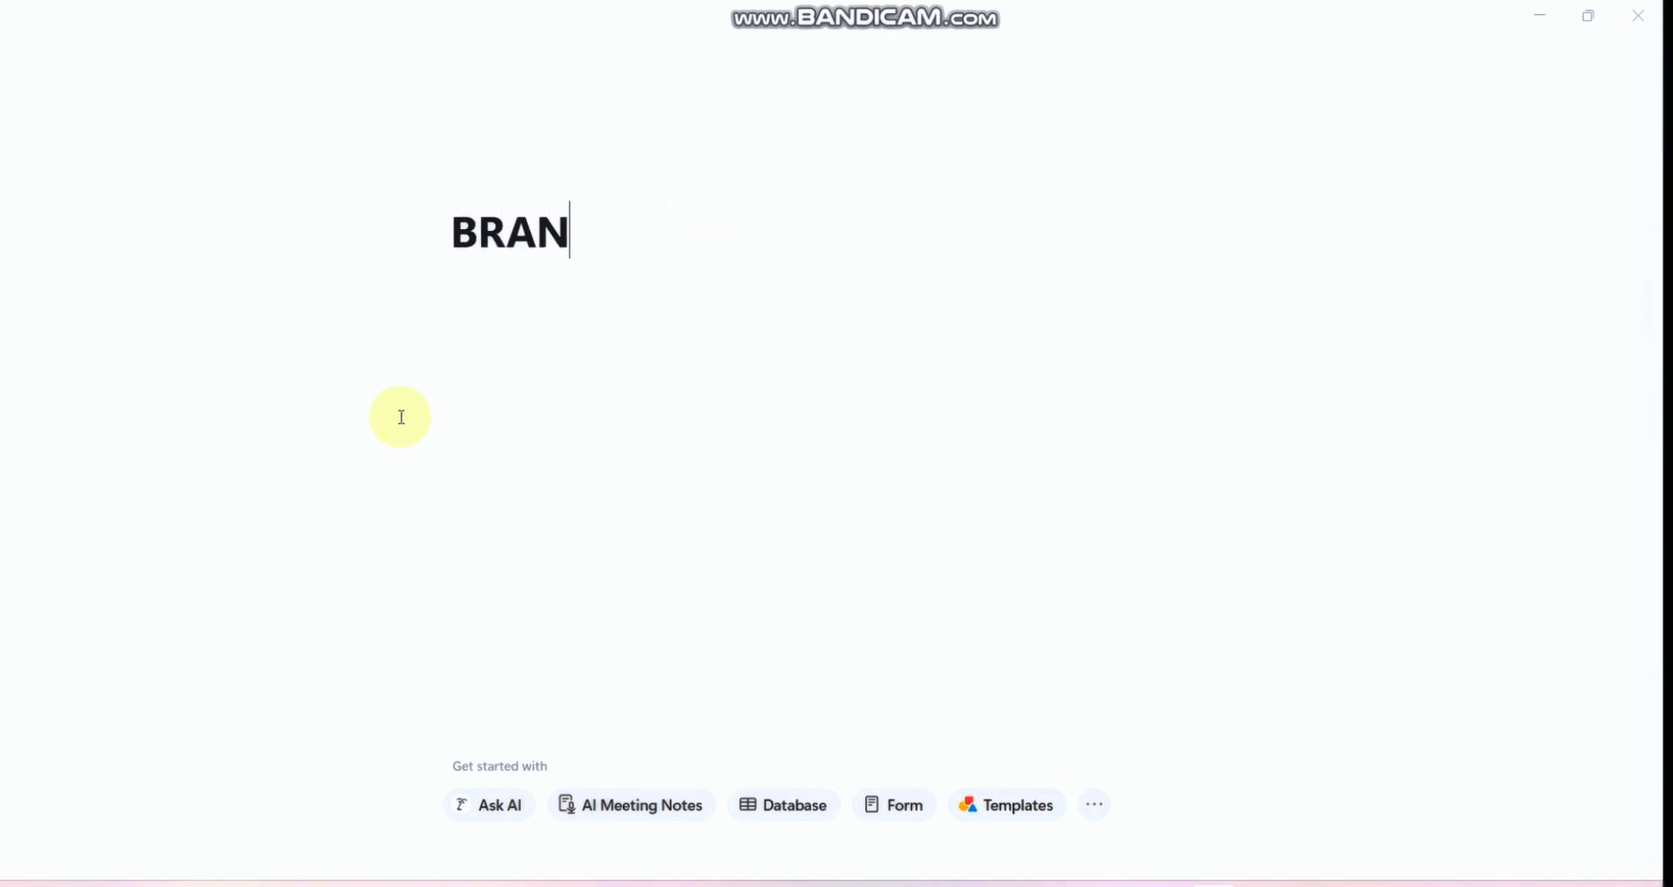
pyautogui.write('D POSITIONING')
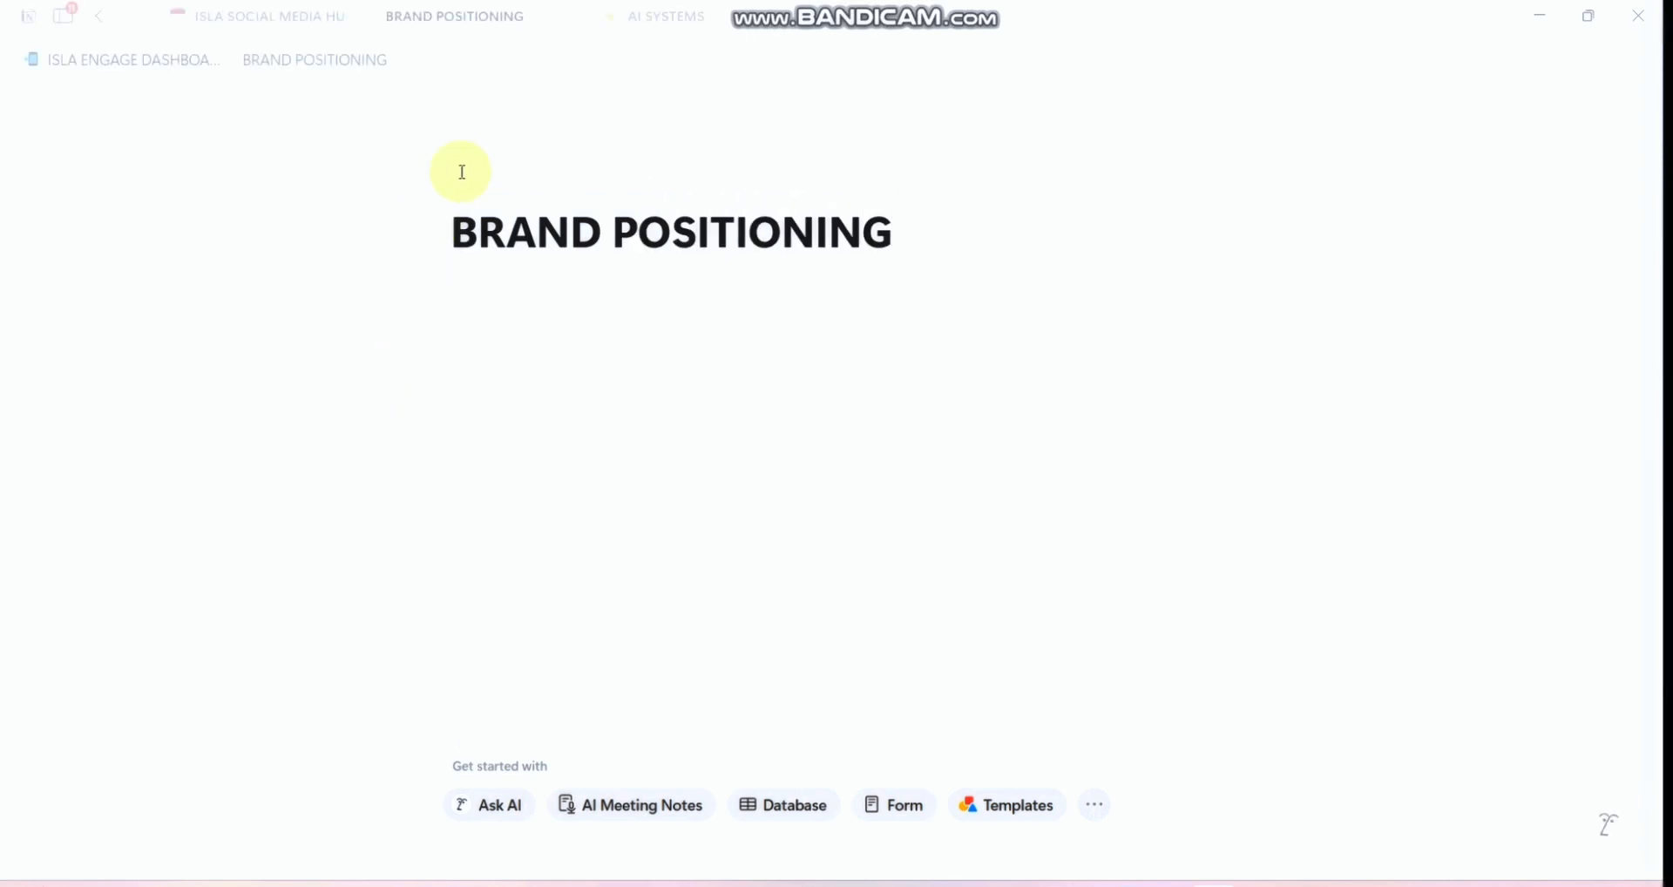
pyautogui.click(573, 188)
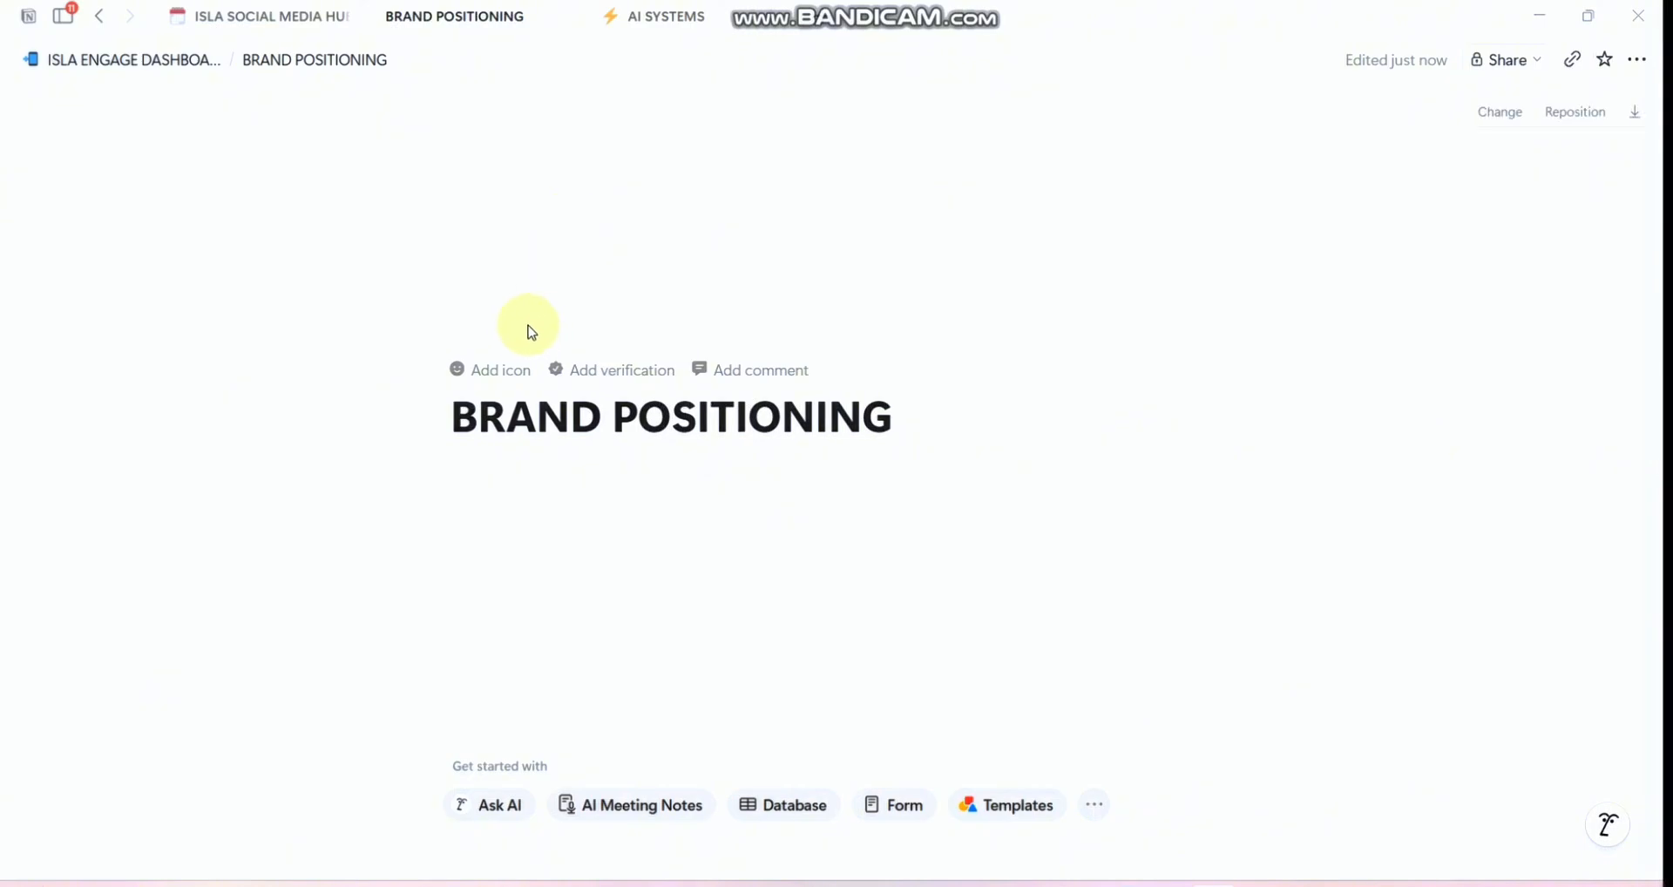
pyautogui.click(504, 370)
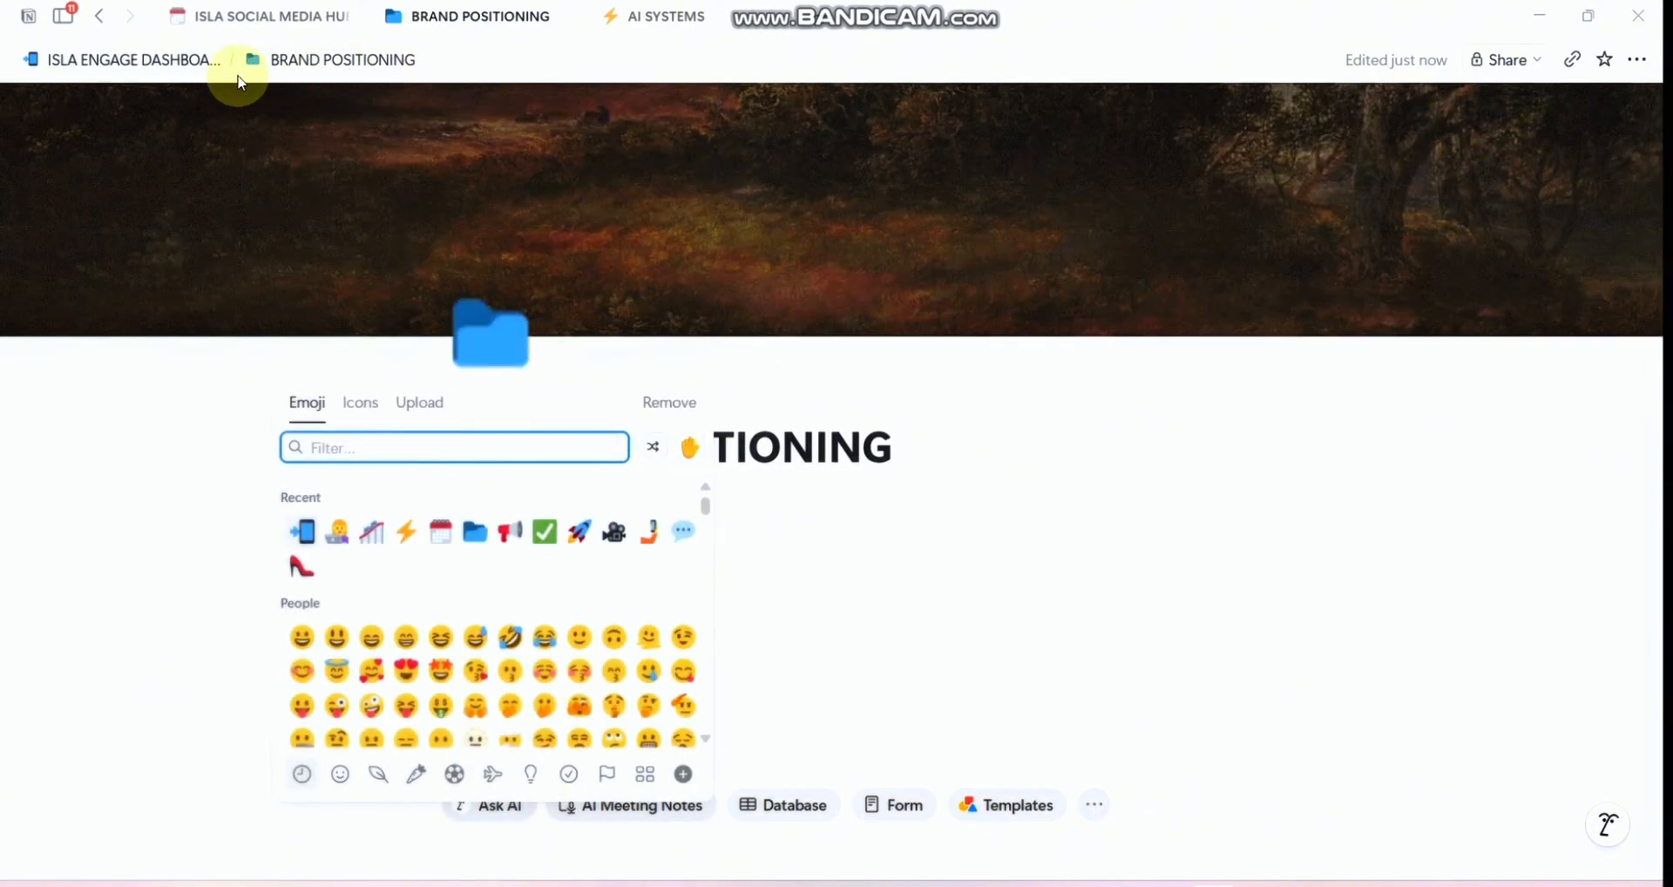
pyautogui.click(160, 63)
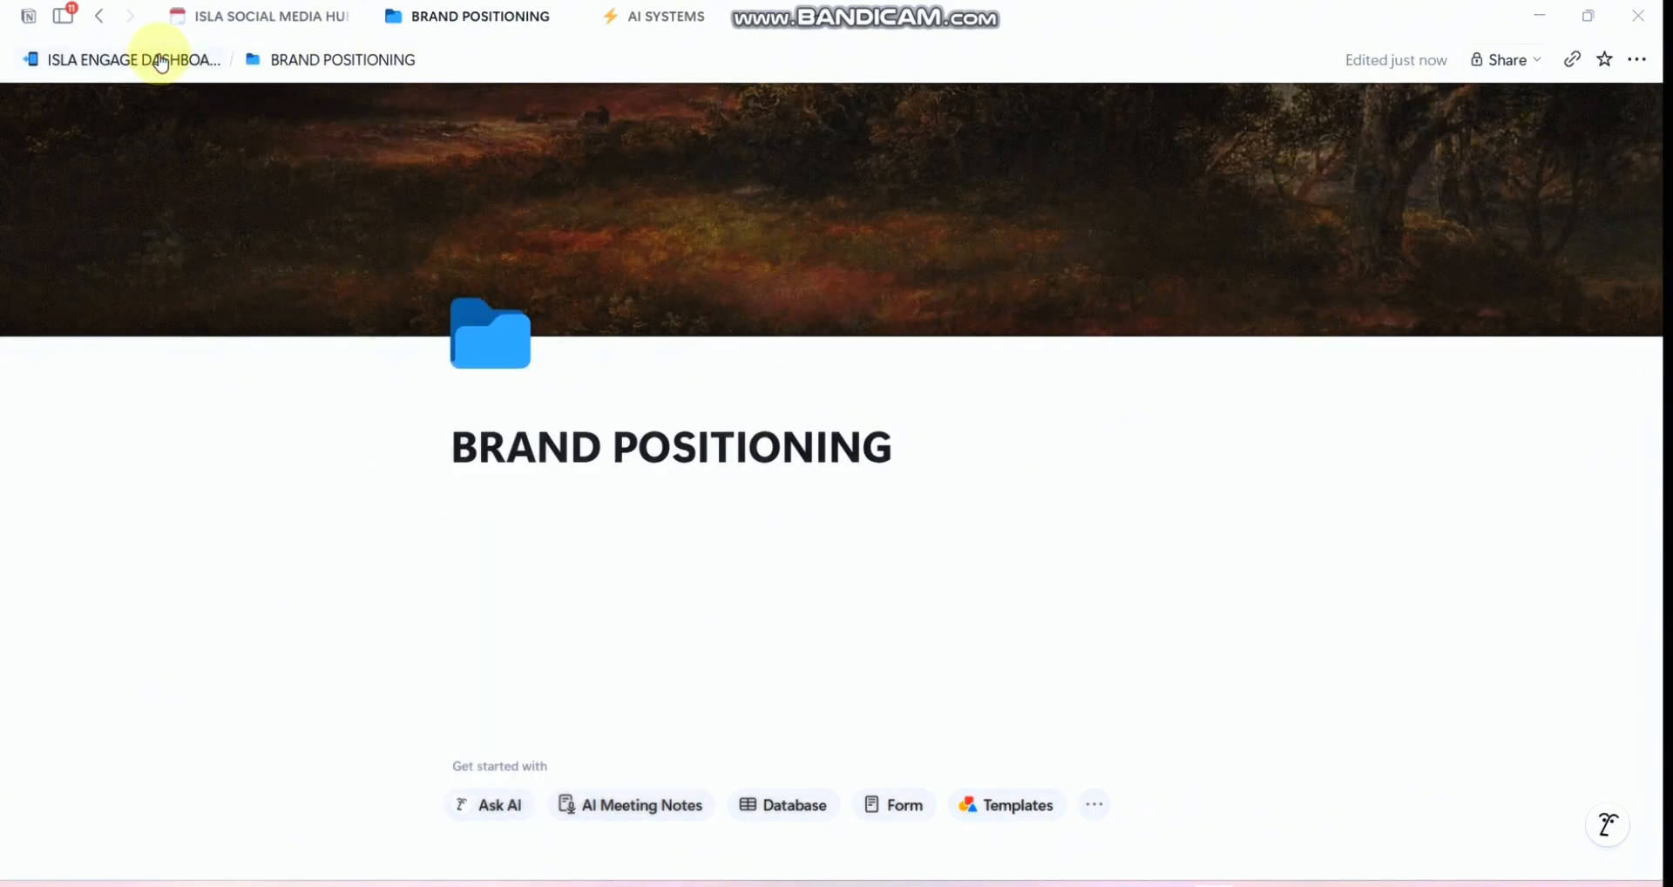
# Step: Return to the ISLA ENGAGE DASHBOARD and link the BRAND POSITIONING image to the BRAND POSITIONING page
pyautogui.click(161, 62)
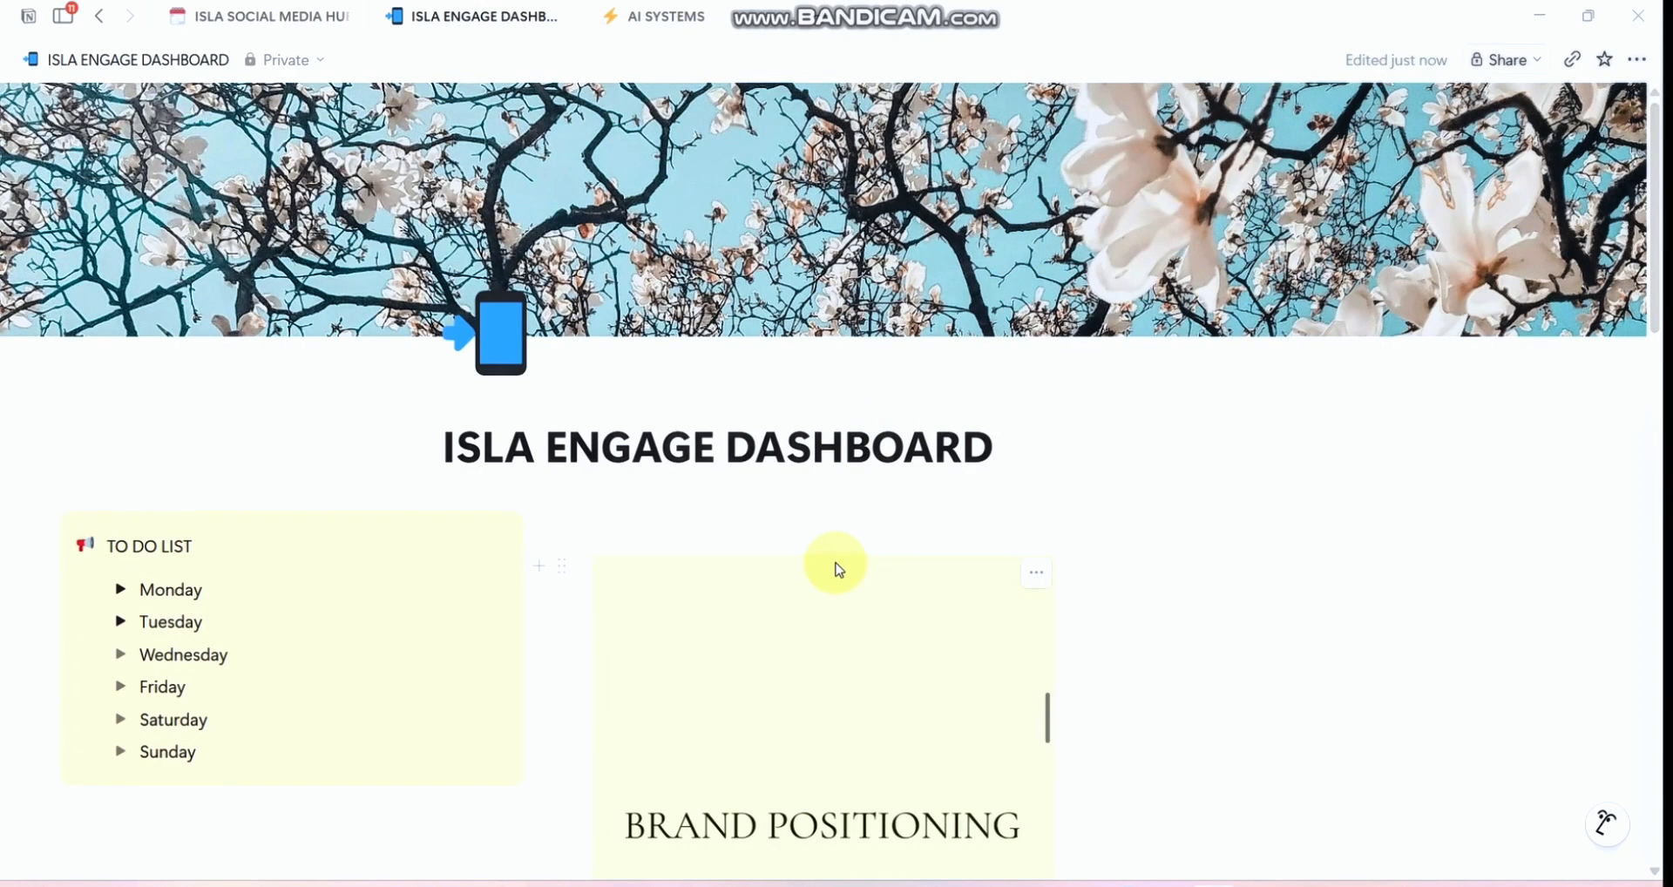
pyautogui.scroll(-3, 837, 567)
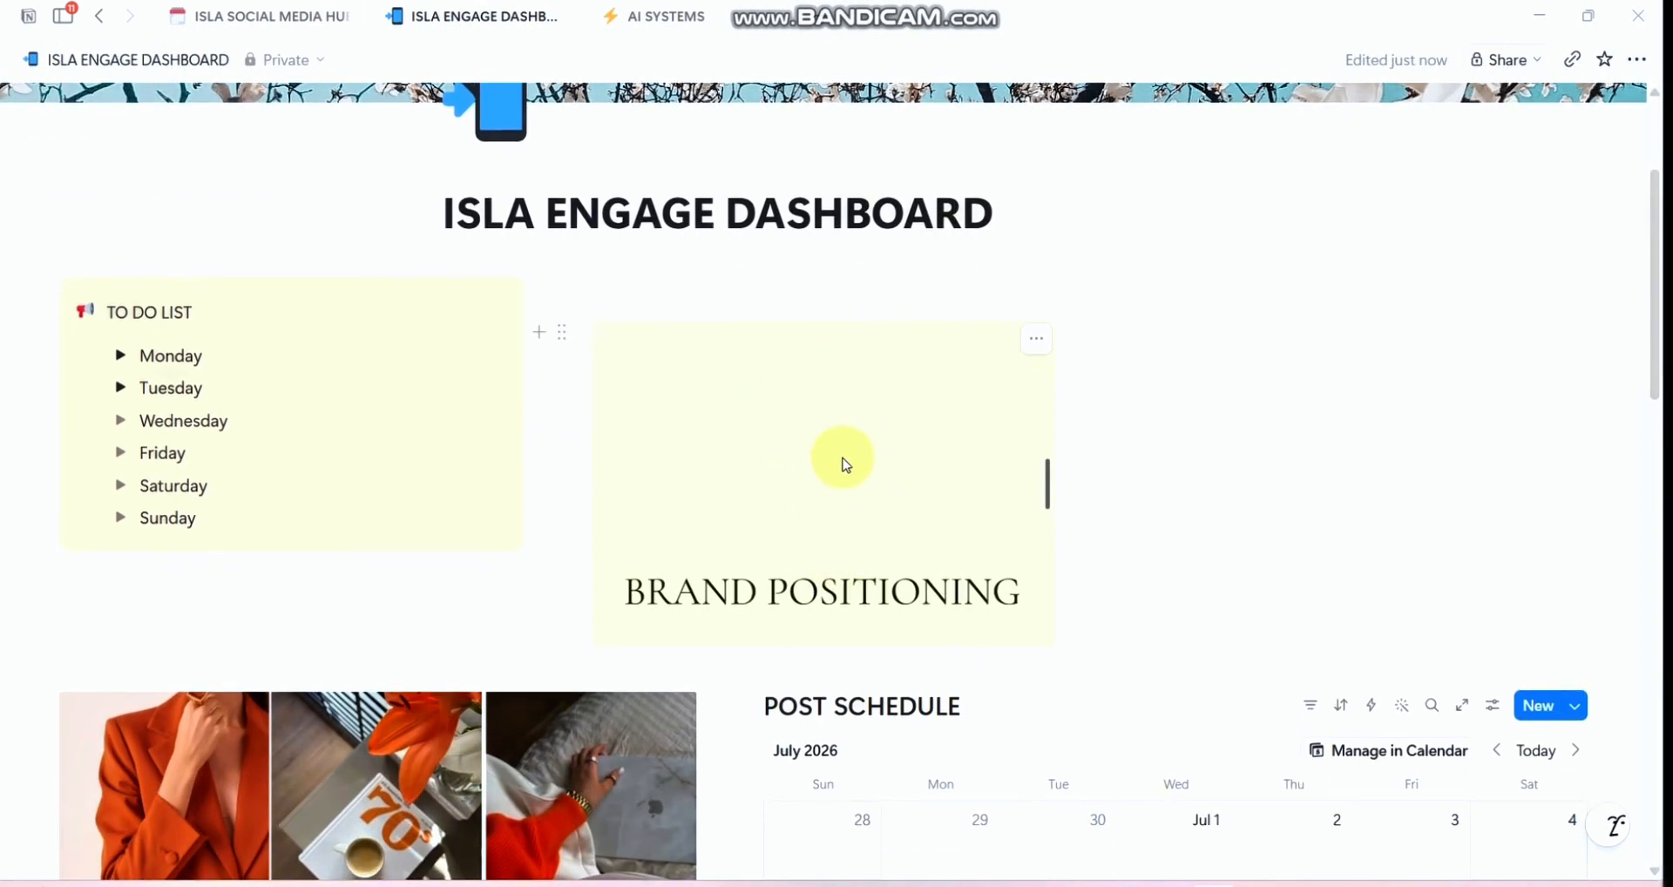
pyautogui.scroll(-1, 814, 453)
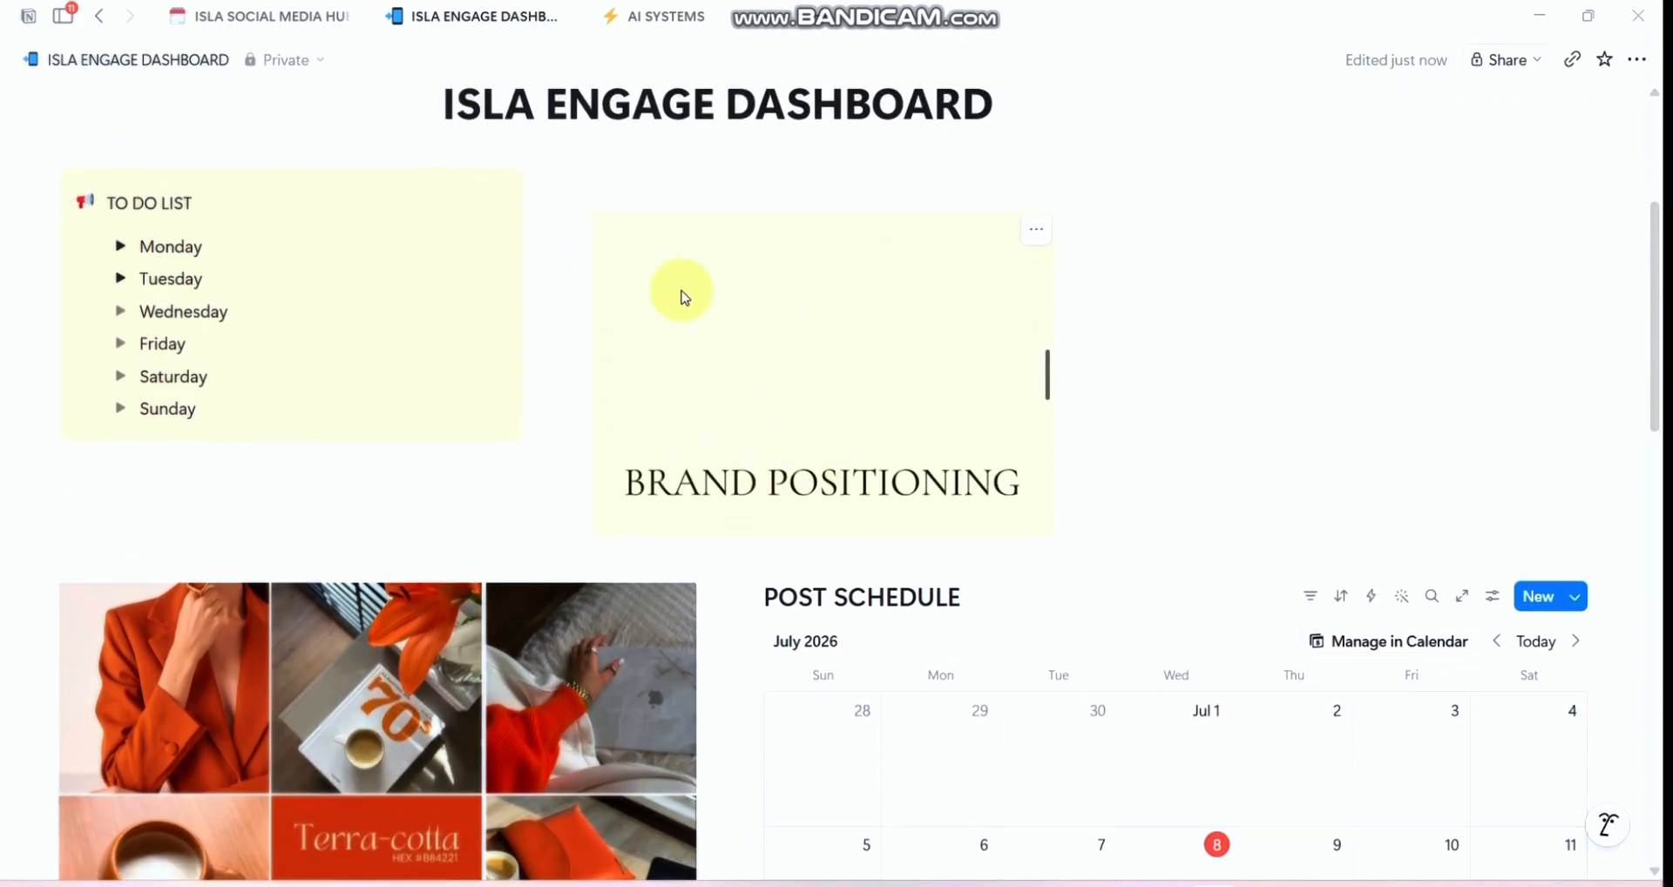
pyautogui.click(1034, 232)
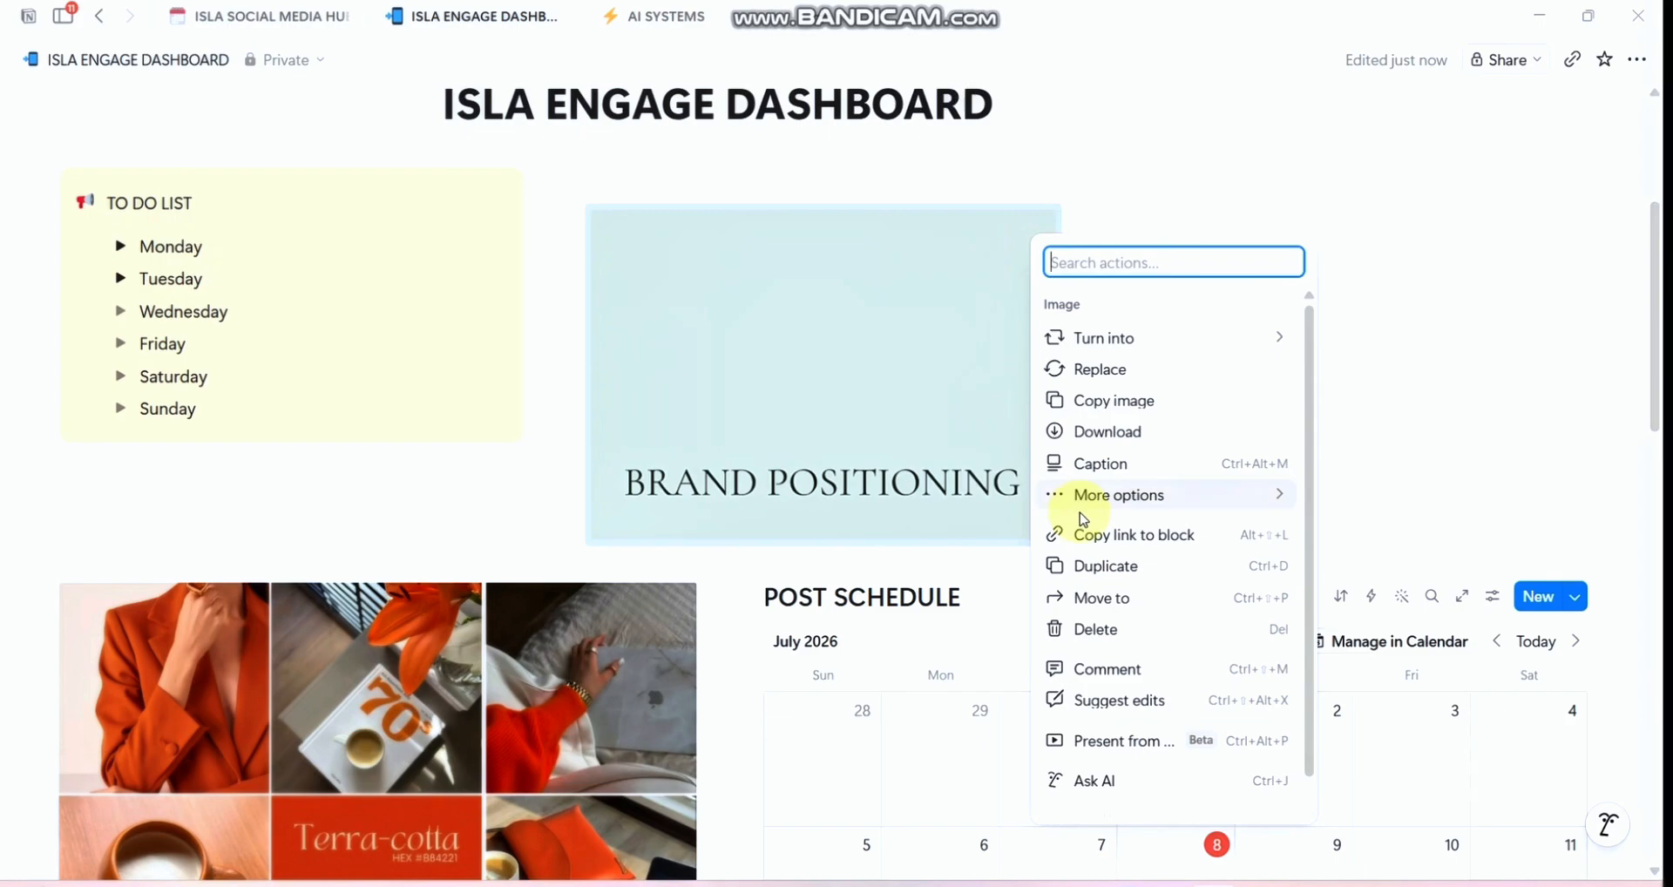
pyautogui.moveTo(1157, 506)
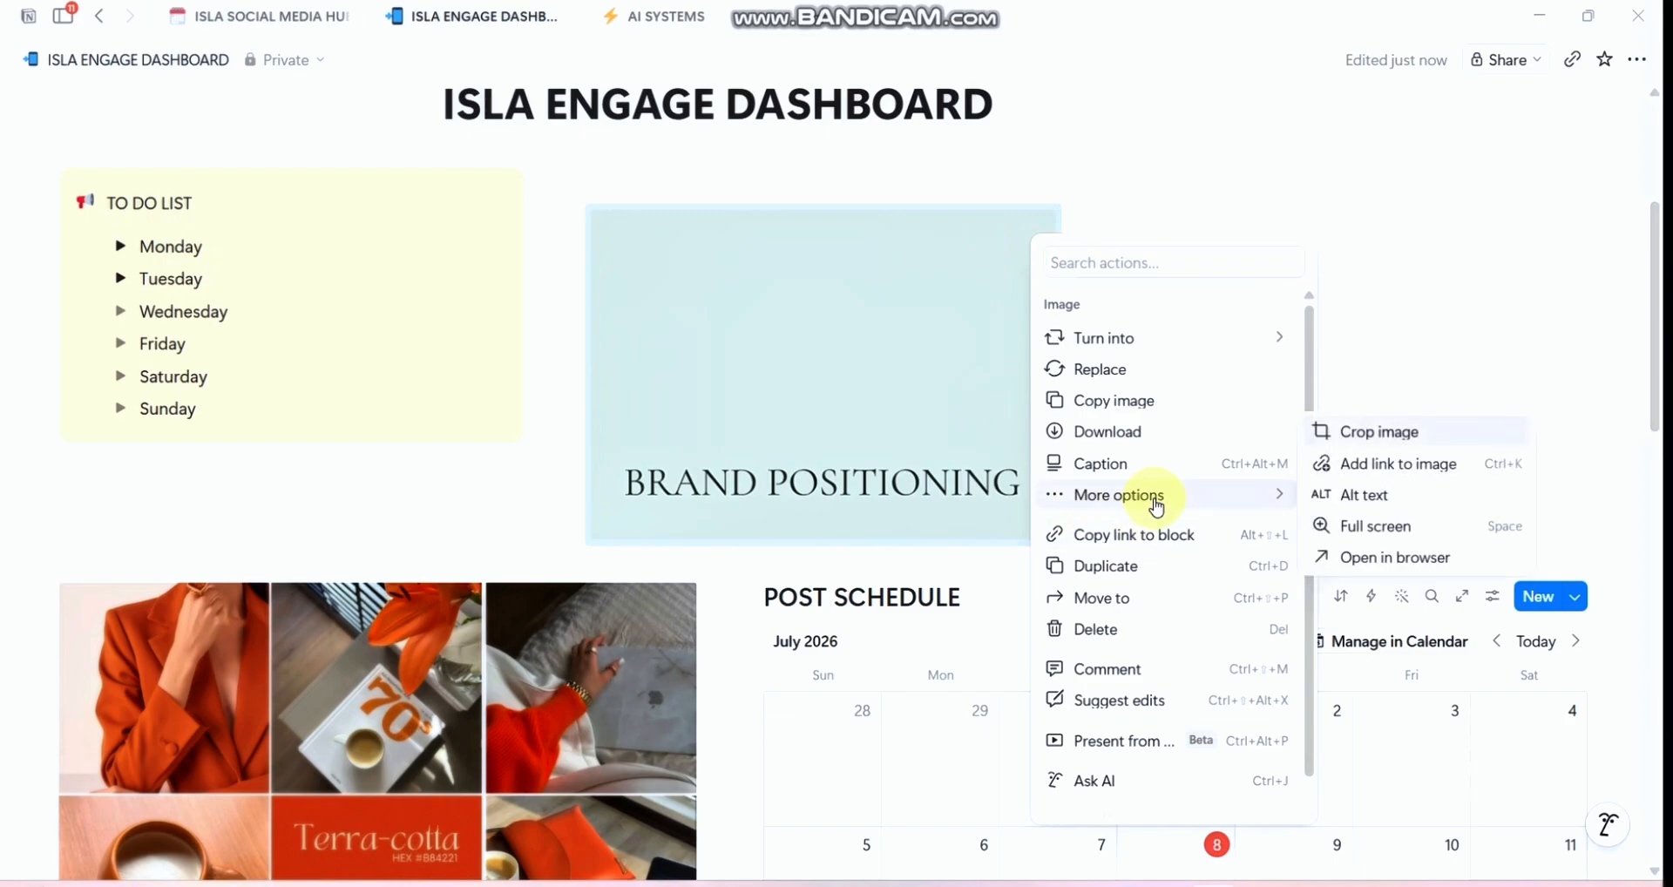
pyautogui.click(1362, 474)
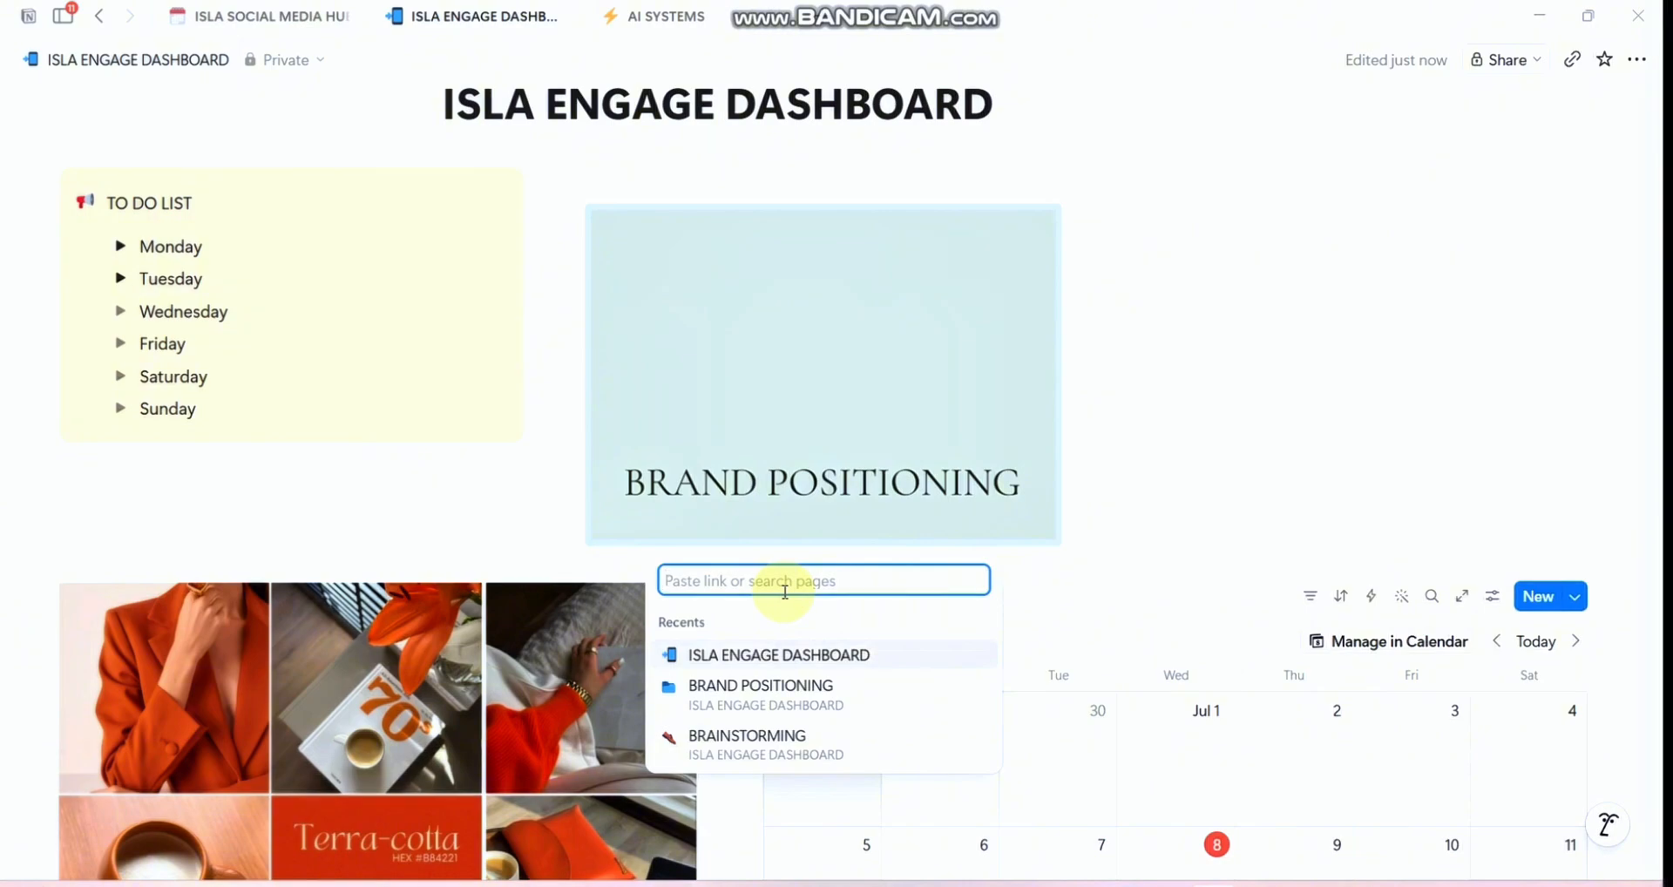
pyautogui.click(786, 704)
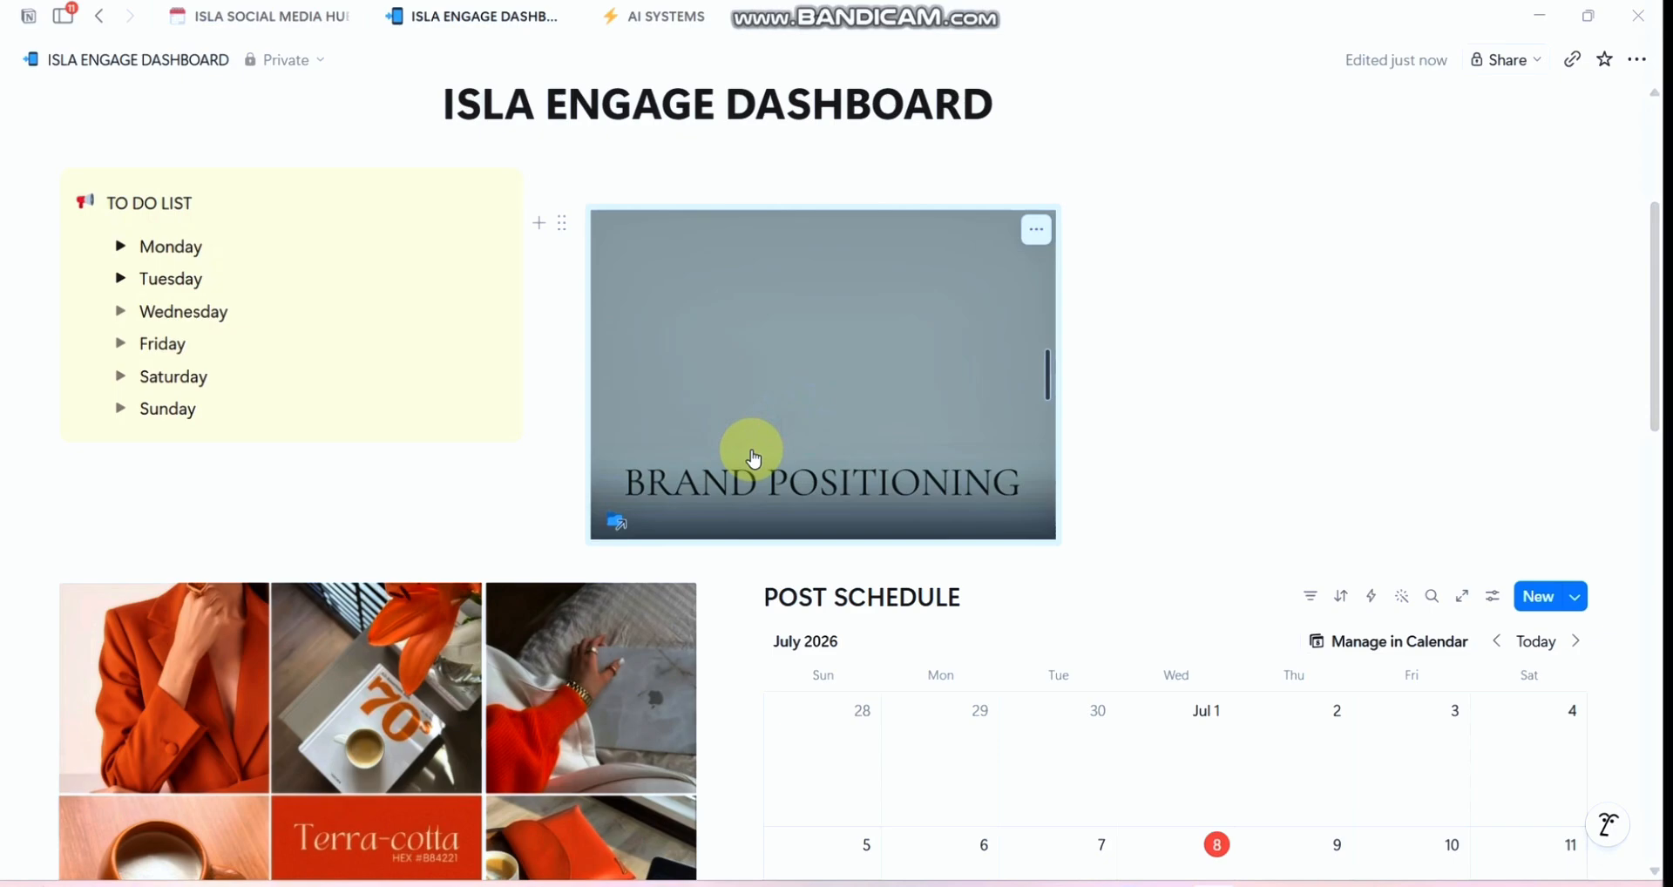
# Step: Test the BRAND POSITIONING image link by opening its page, going back to the dashboard and opening it again
pyautogui.click(705, 444)
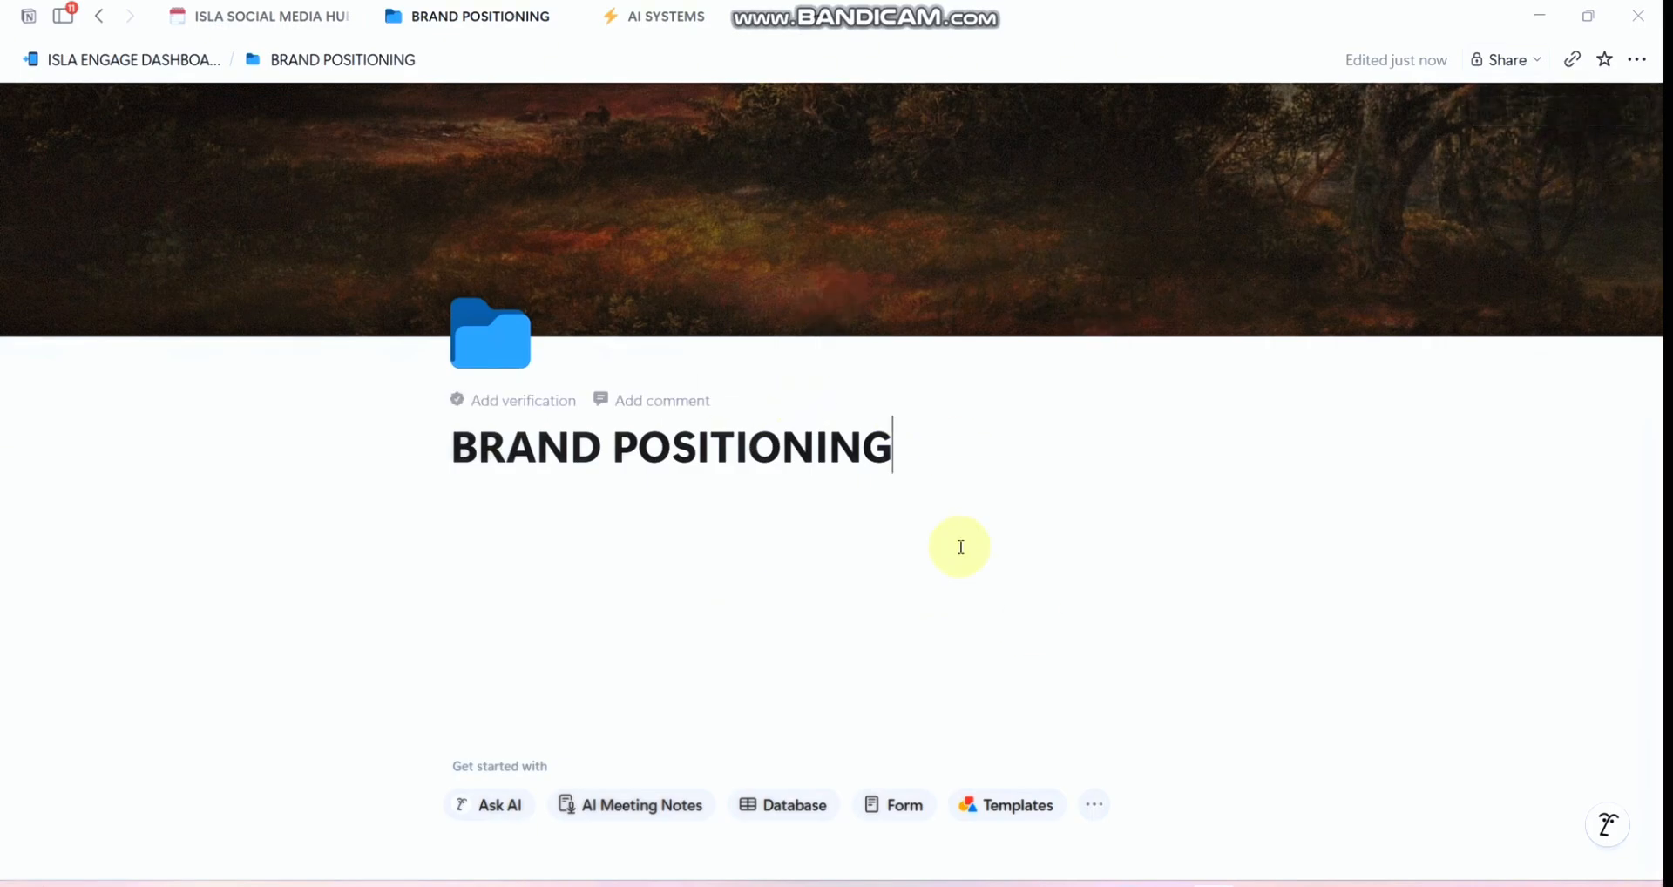
pyautogui.click(190, 61)
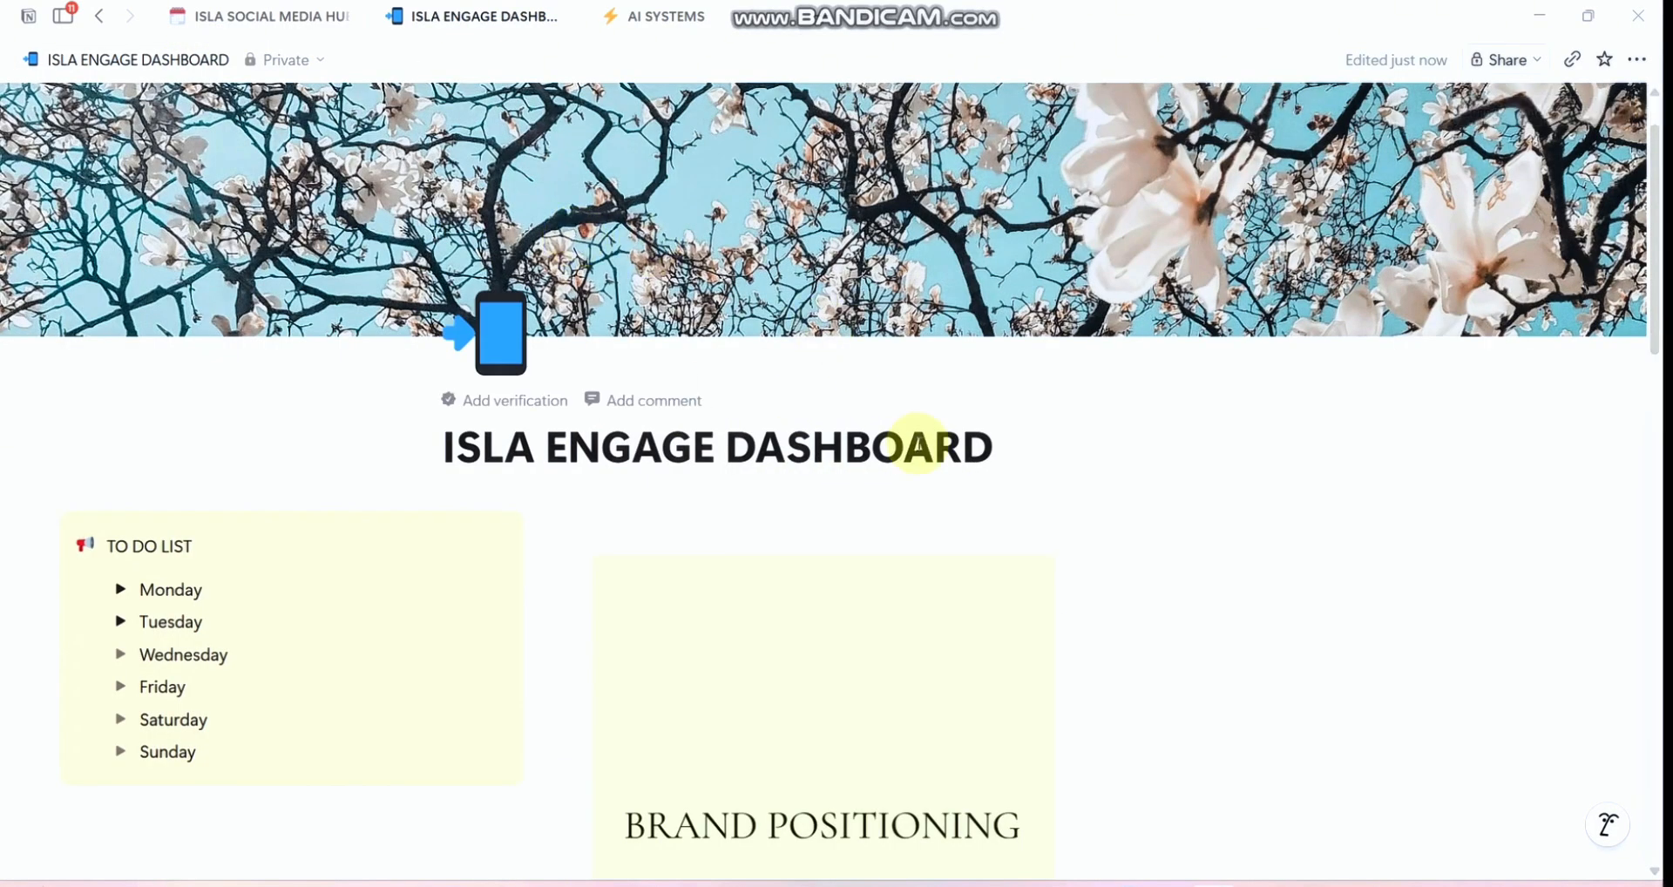
pyautogui.scroll(-3, 915, 447)
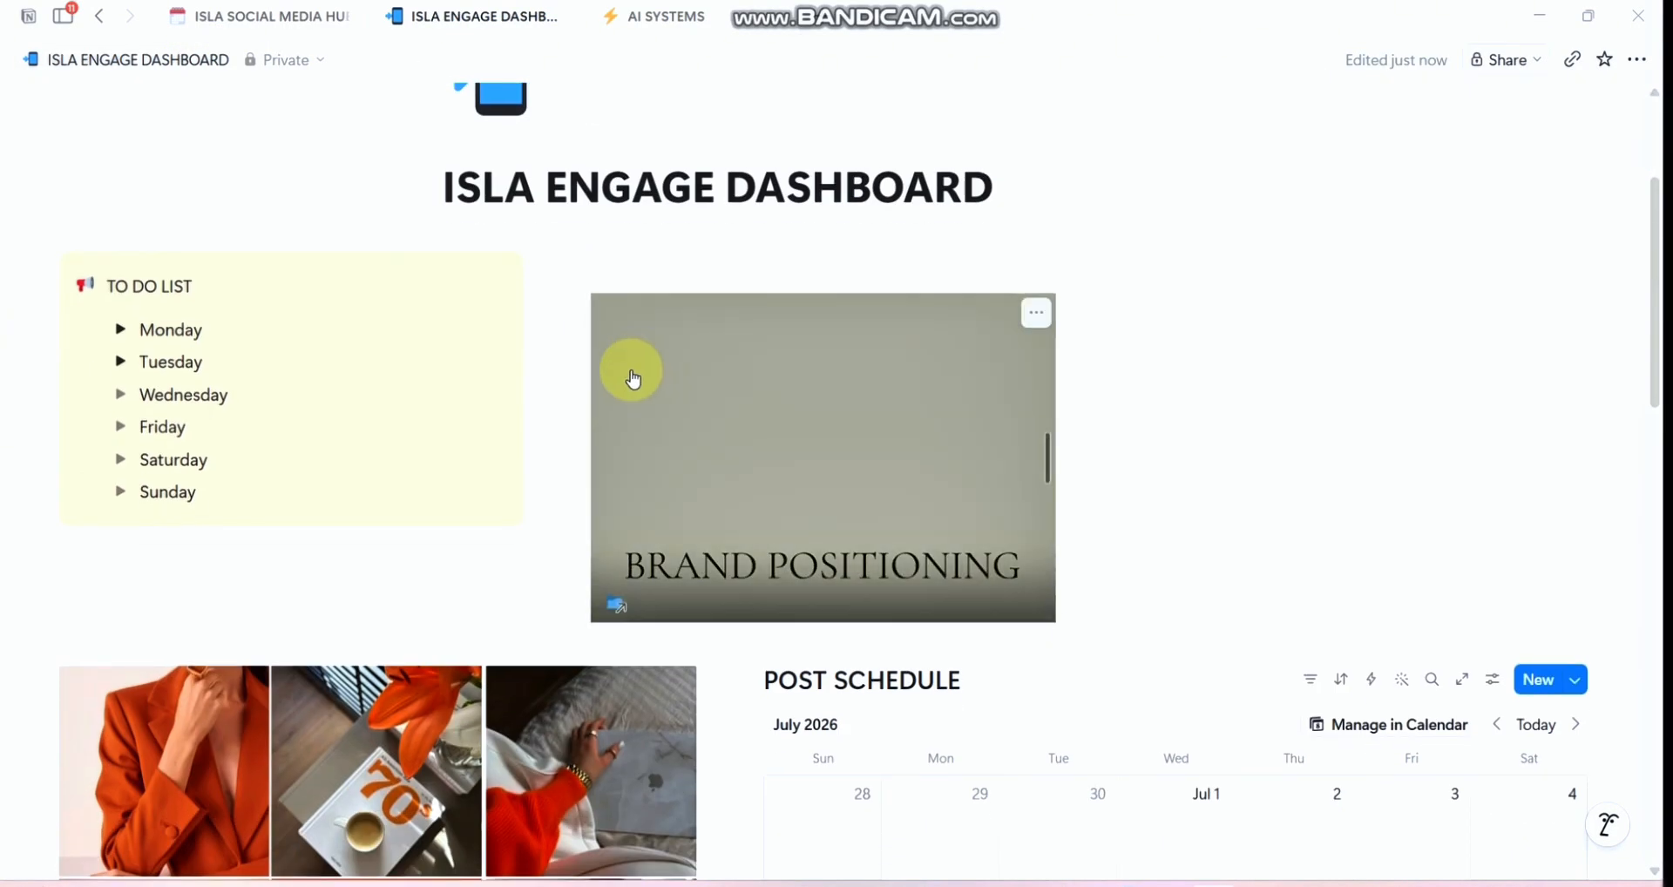
pyautogui.click(703, 485)
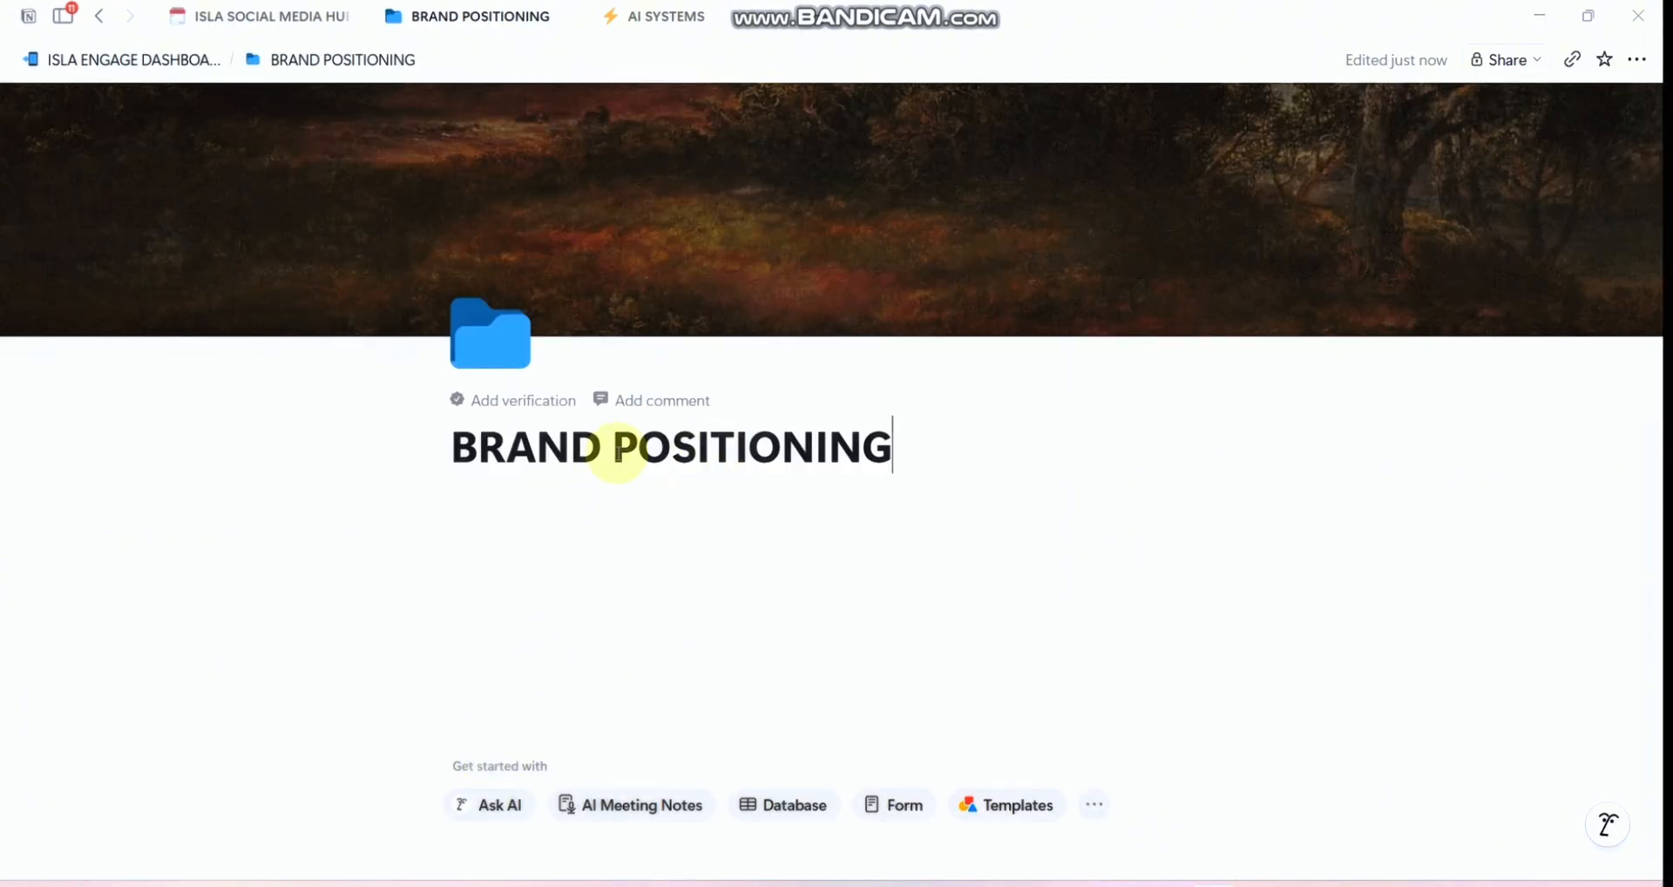
# Step: Switch to the AI SYSTEMS page and go up to its parent page, ISLA SOCIAL MEDIA HUB
pyautogui.moveTo(347, 30)
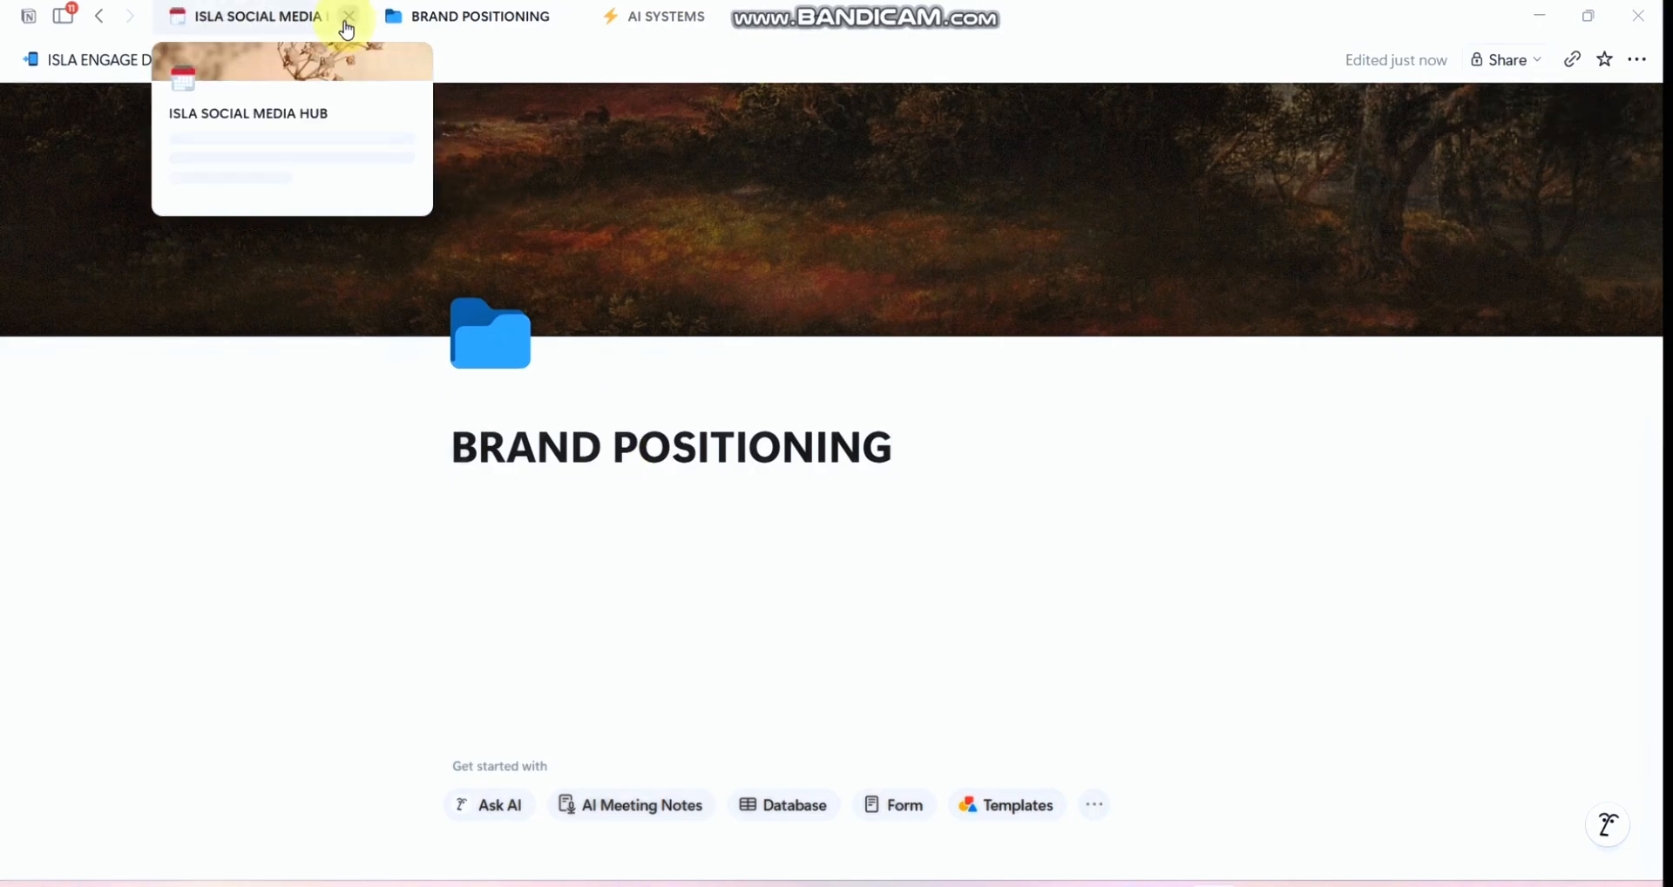
pyautogui.click(291, 16)
pyautogui.click(671, 16)
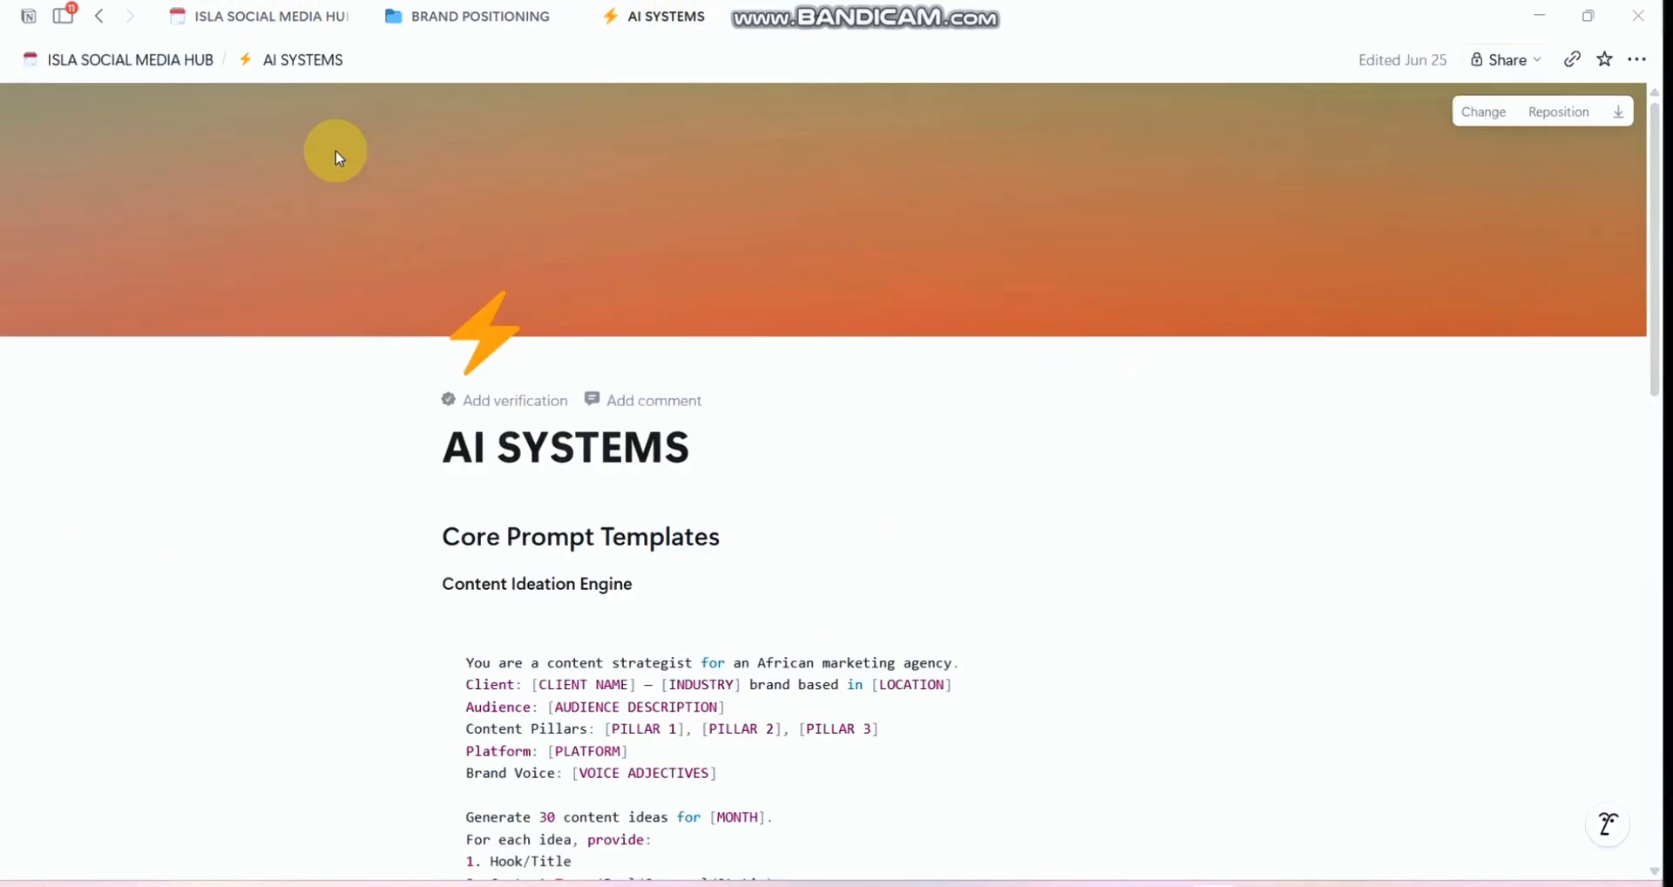
pyautogui.click(169, 67)
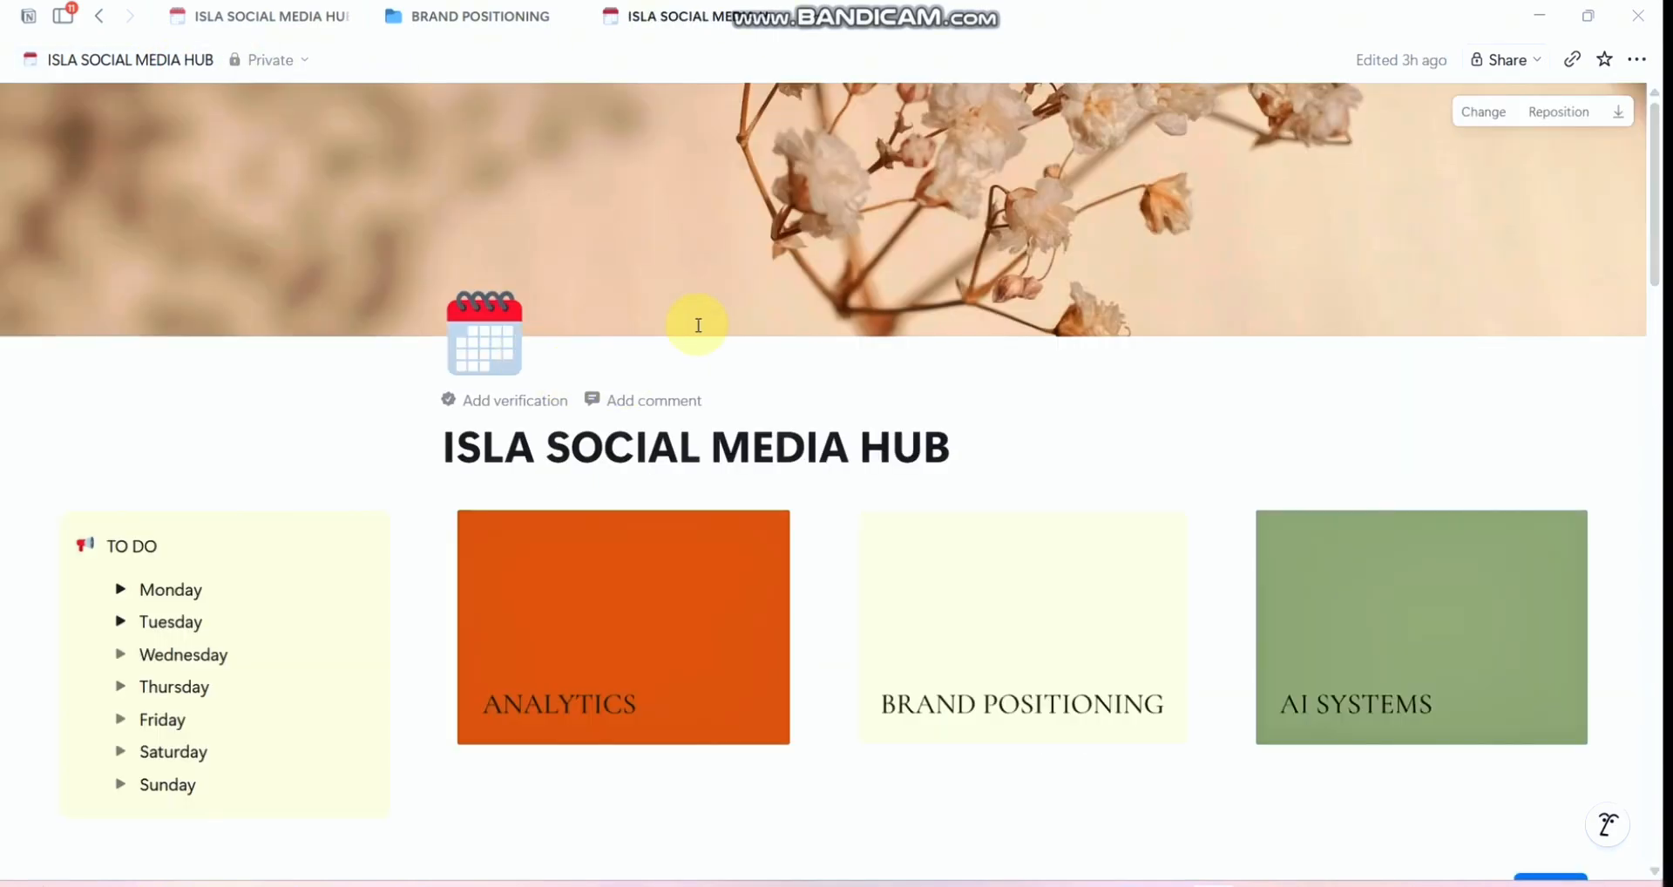
# Step: Examine the hub's linked image cards and its Instagram and TikTok analytics tables, including the June views and followers cells
pyautogui.scroll(-3, 597, 345)
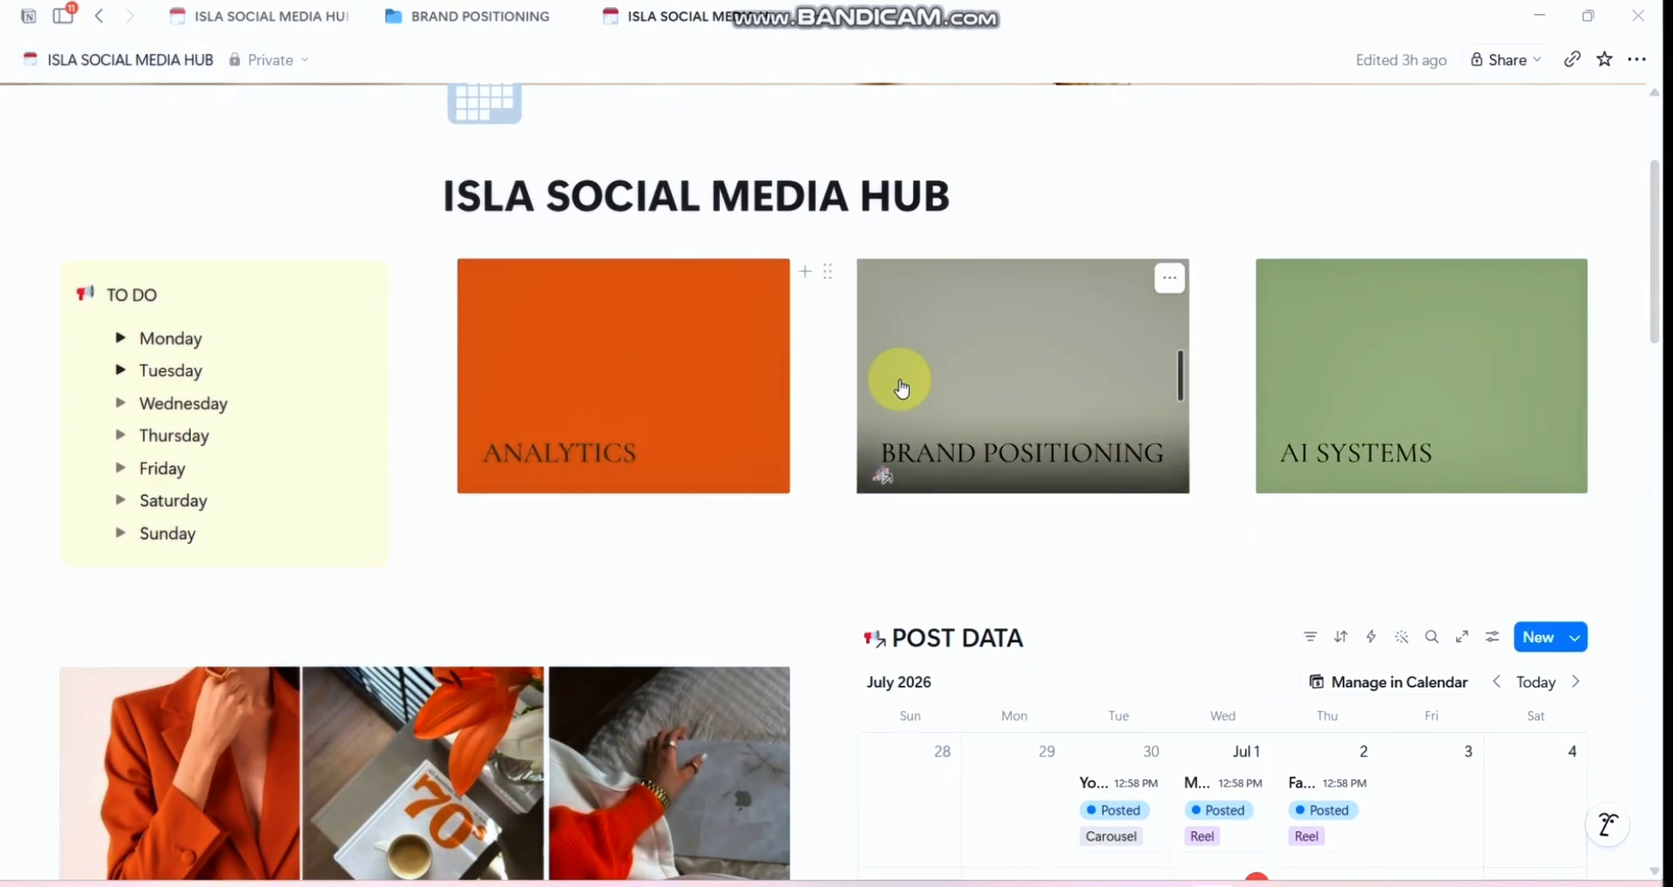
pyautogui.scroll(2, 1028, 404)
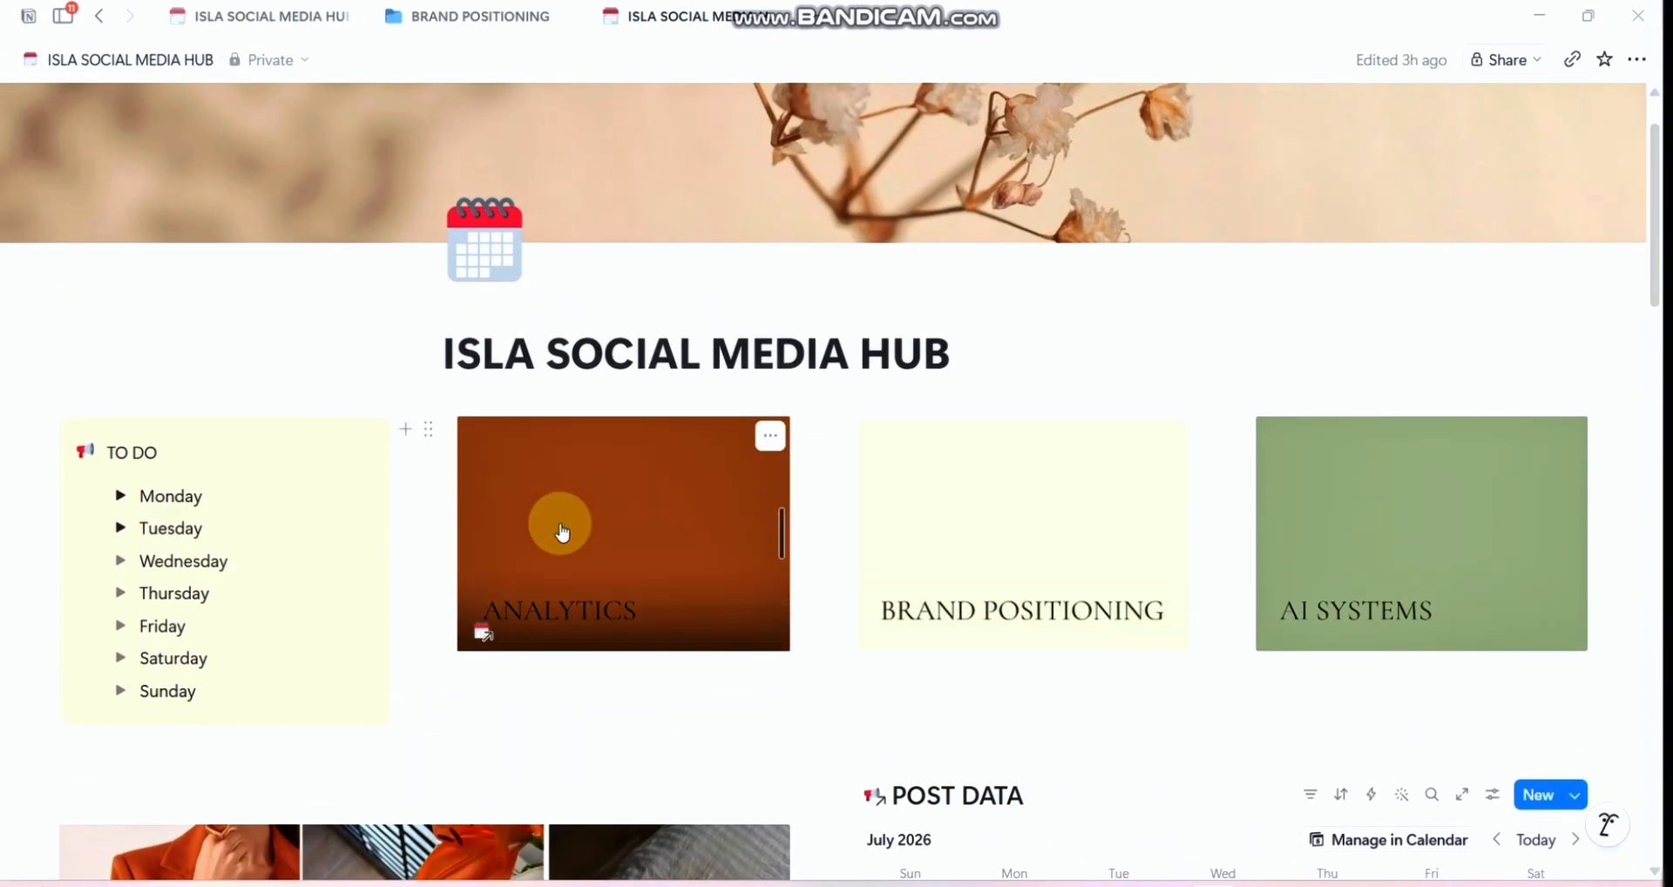
pyautogui.scroll(-20, 562, 531)
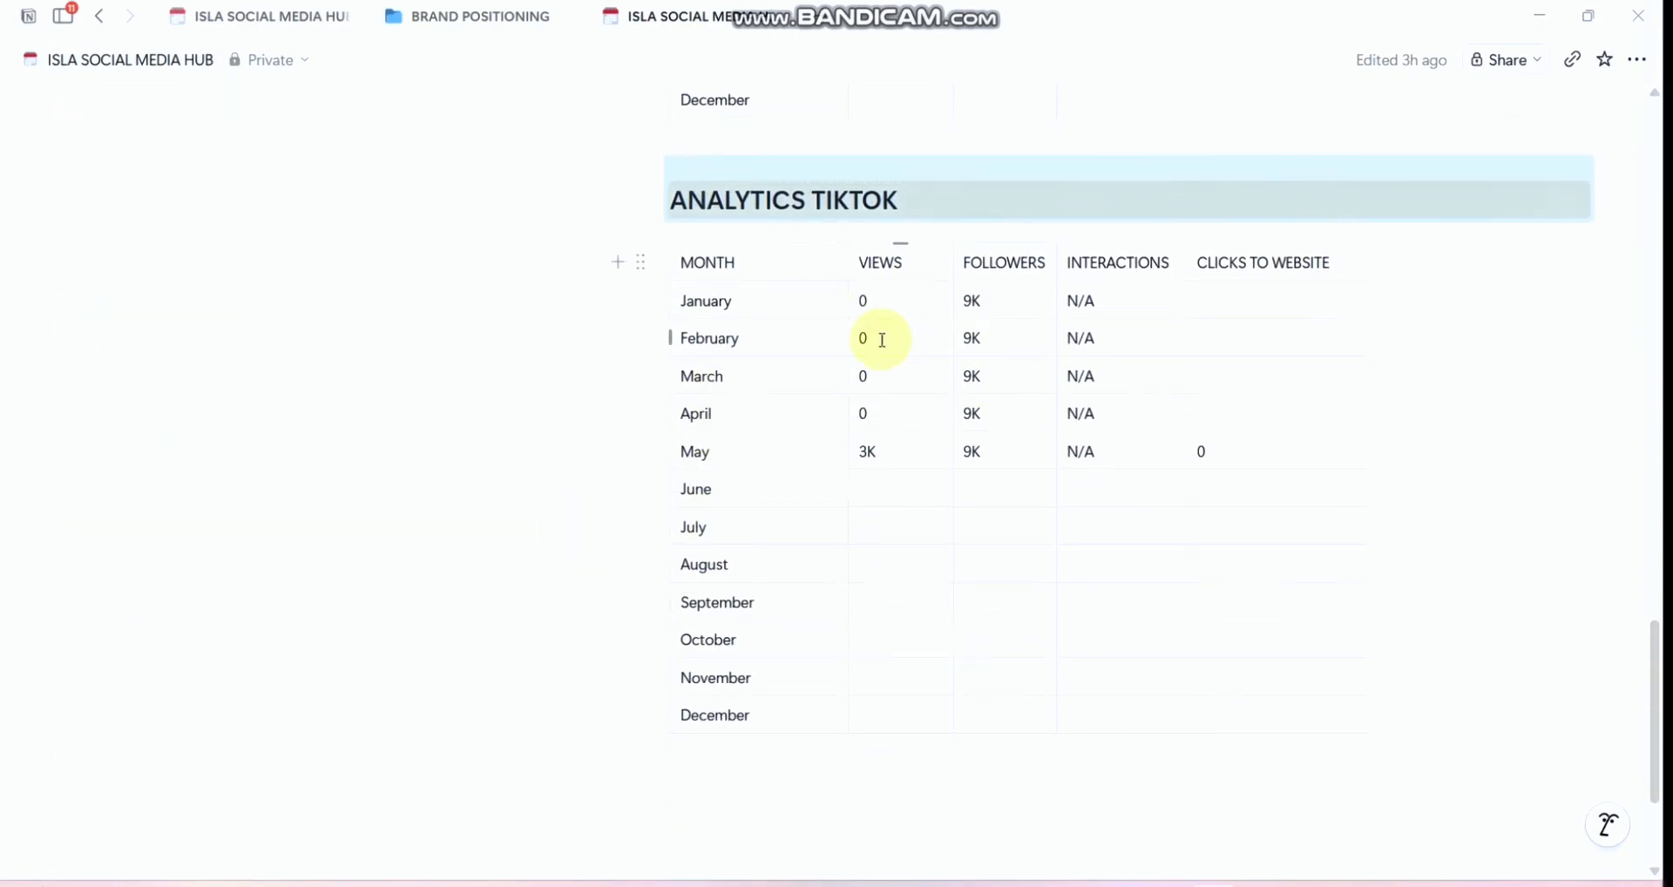
pyautogui.scroll(8, 881, 340)
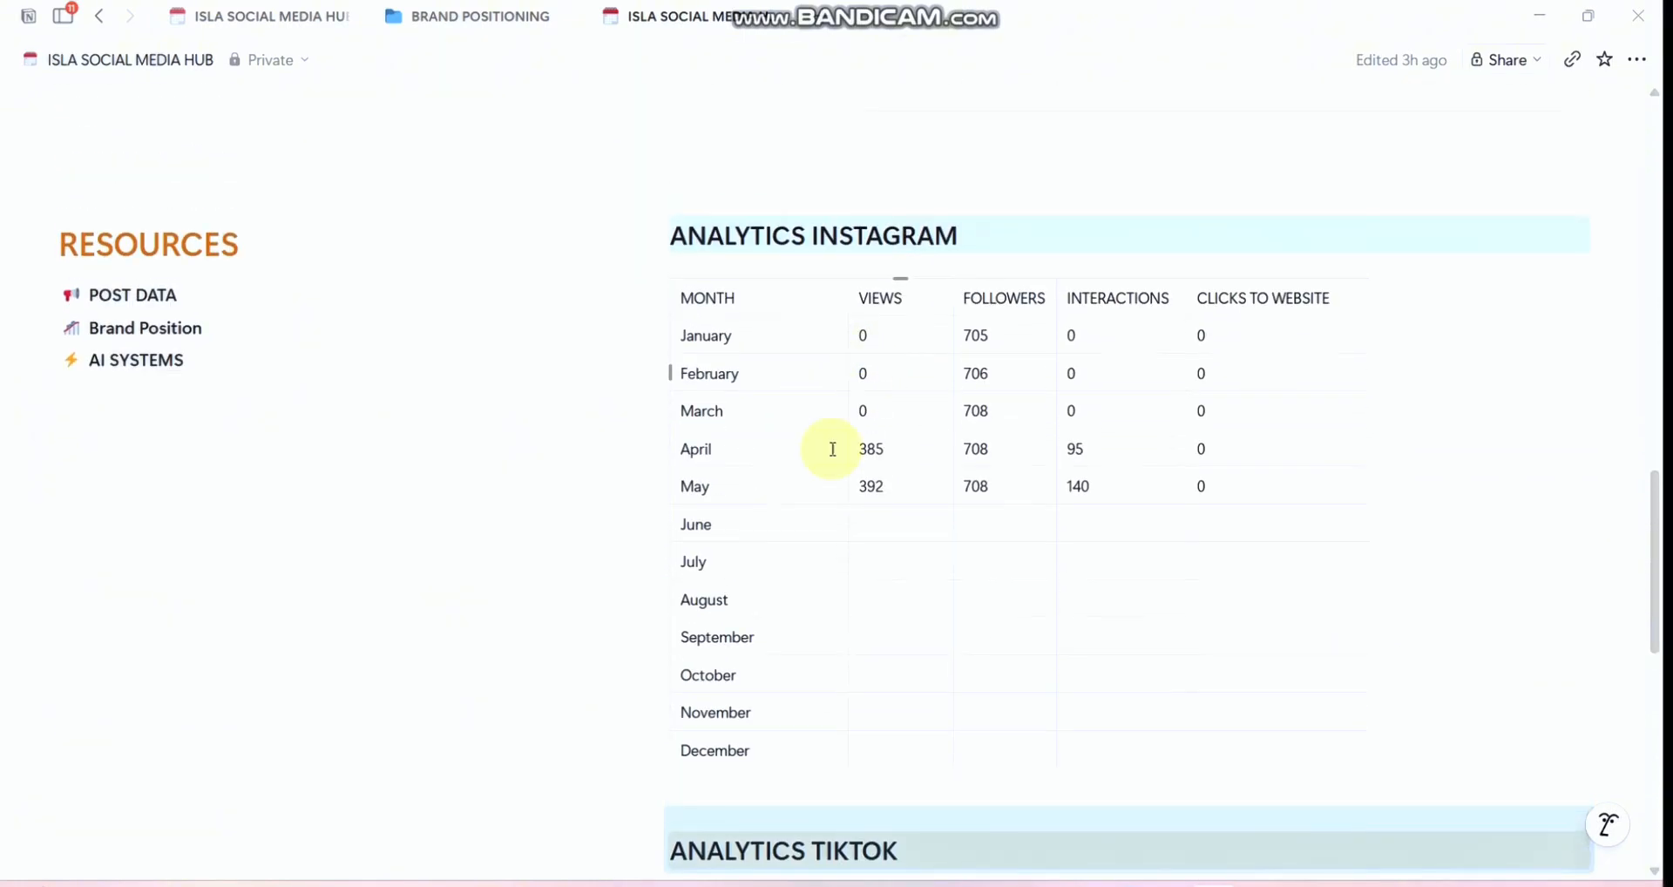
pyautogui.scroll(-3, 831, 470)
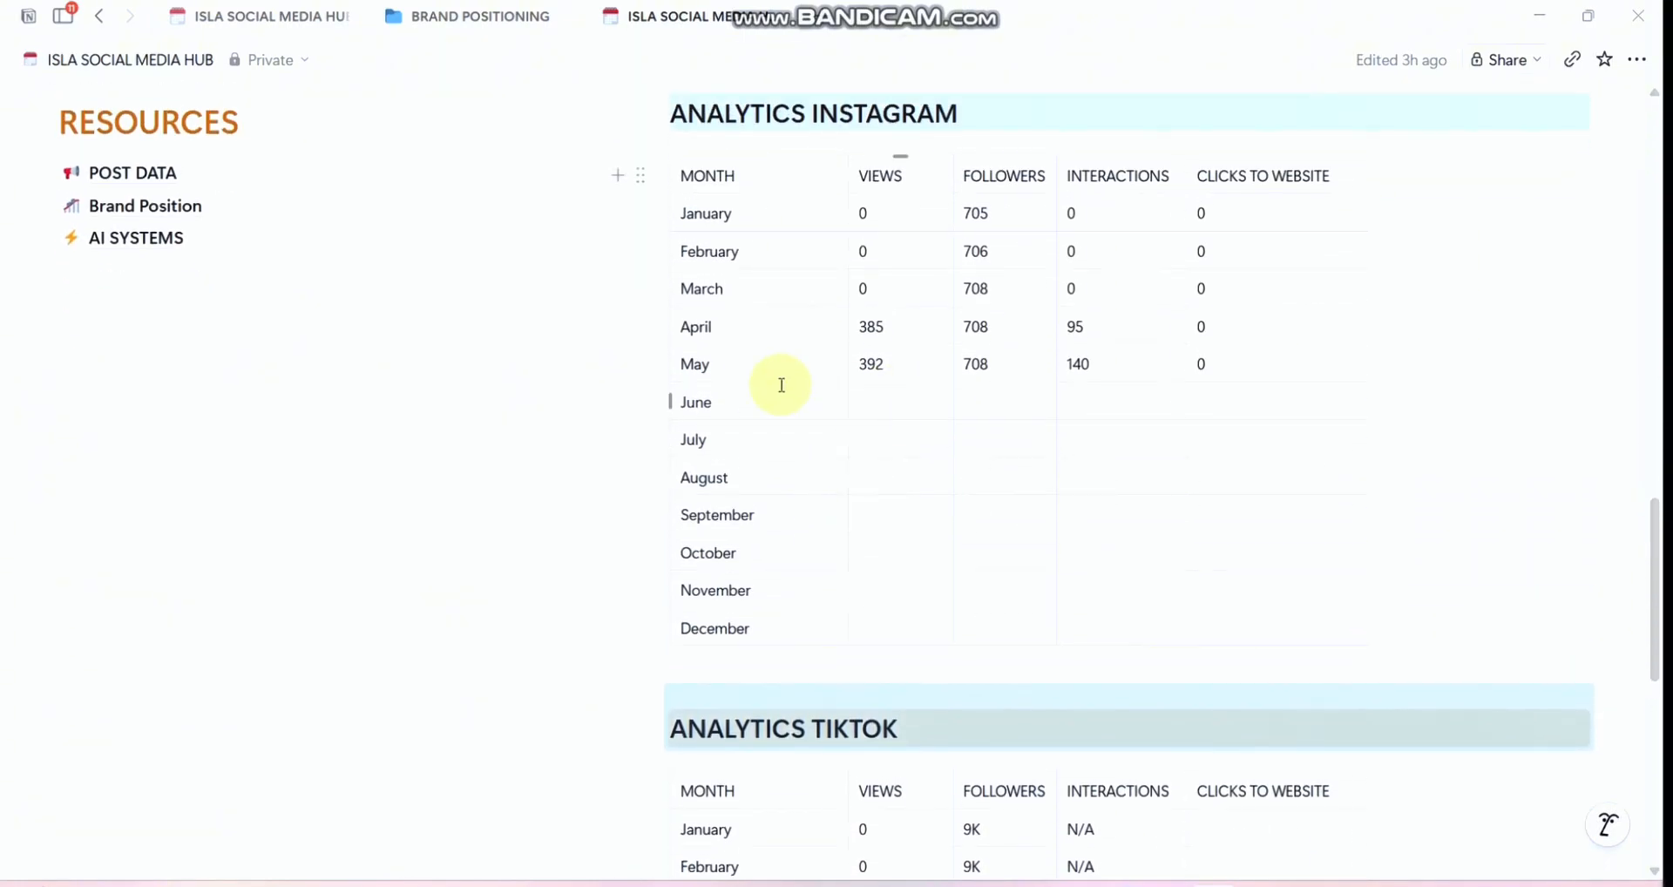
pyautogui.click(920, 403)
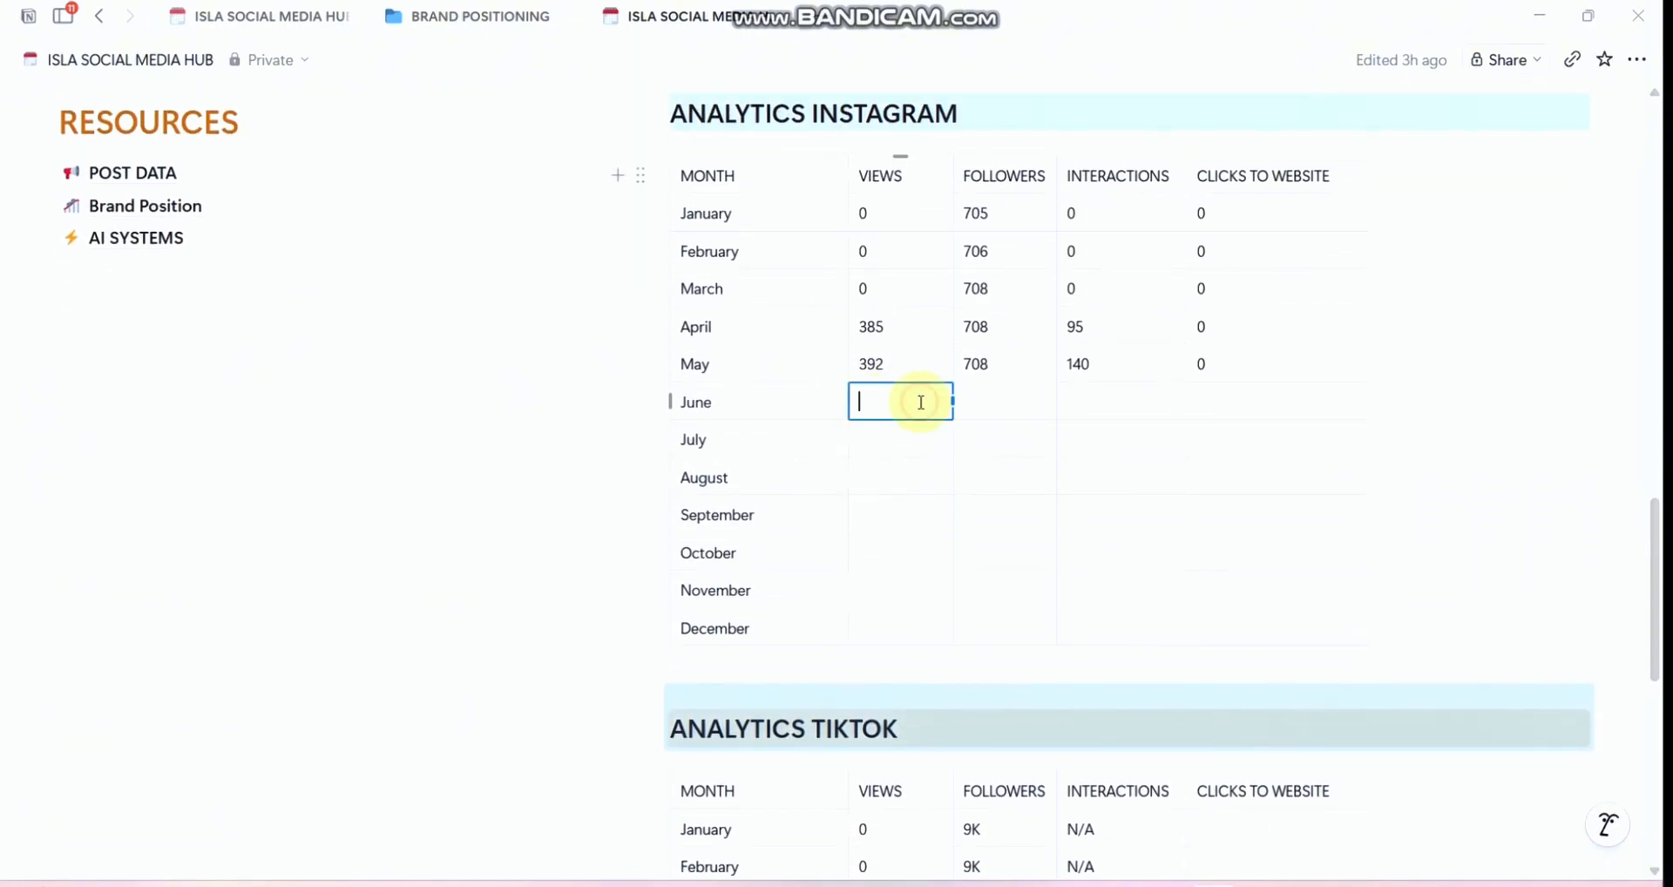
pyautogui.click(982, 402)
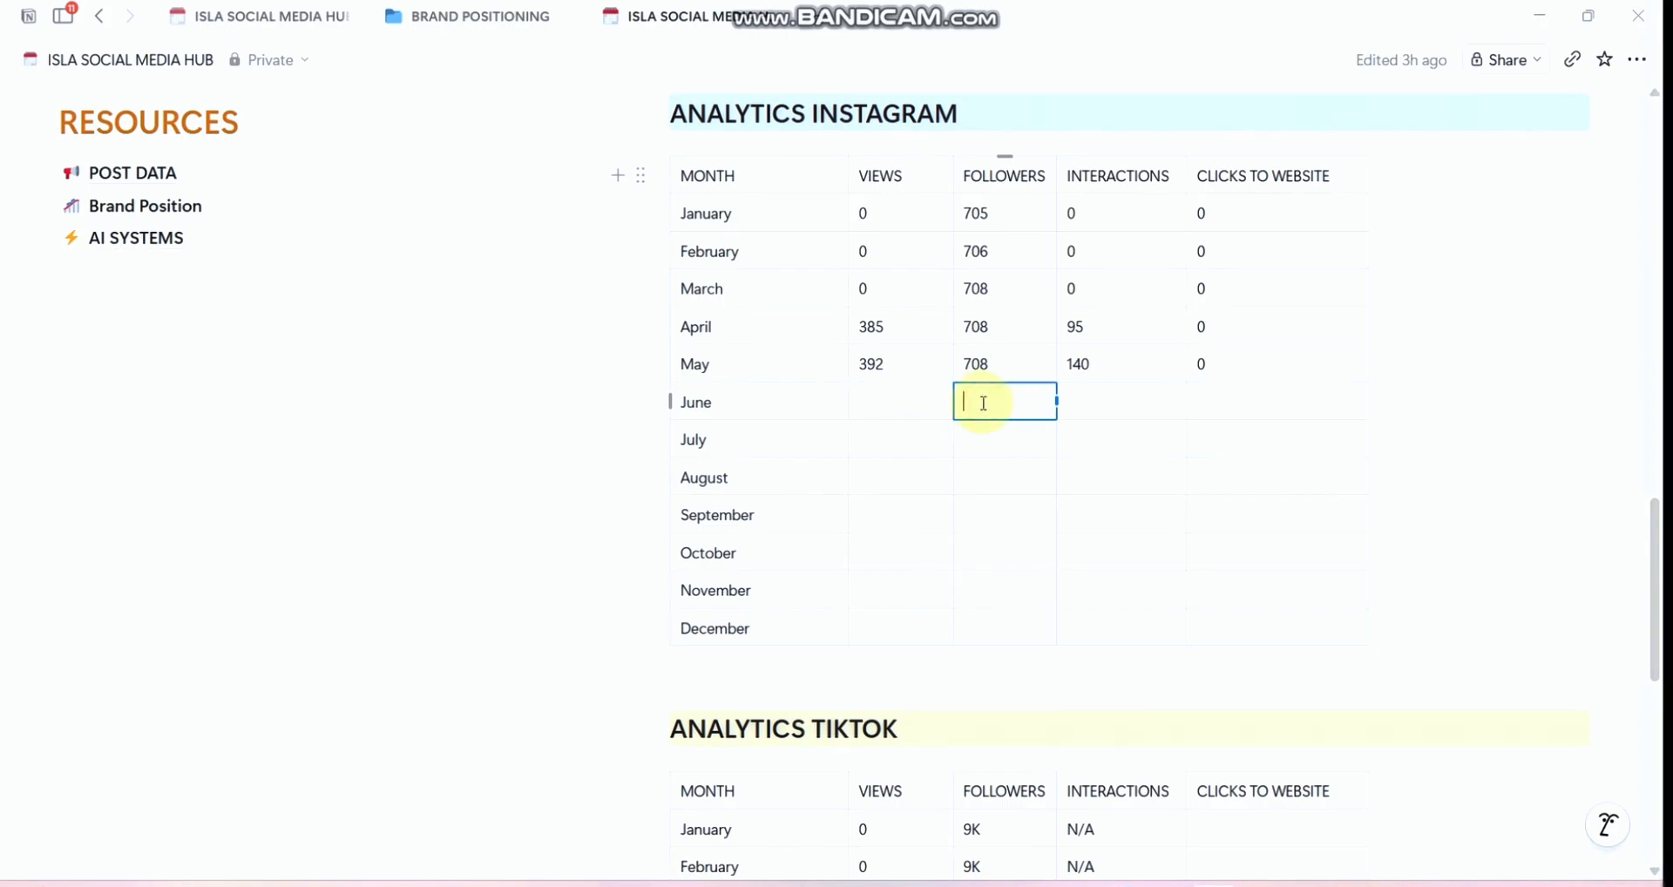
pyautogui.click(895, 410)
# Step: Open the page linked to the BRAND POSITIONING image on the ISLA SOCIAL MEDIA HUB
pyautogui.scroll(20, 965, 440)
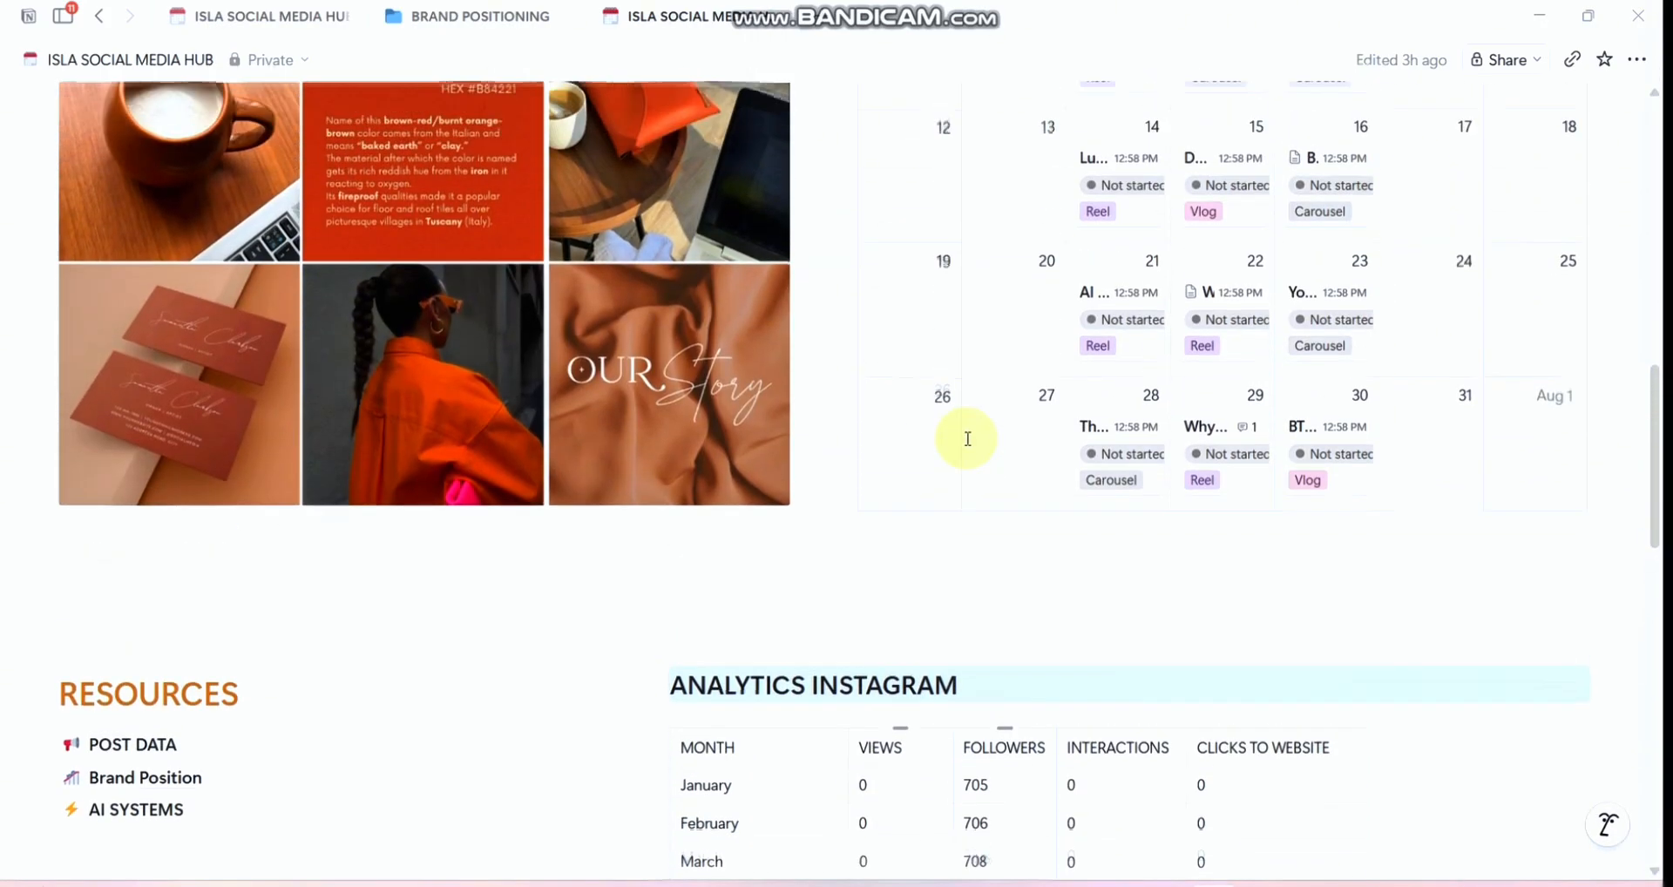
pyautogui.scroll(3, 967, 438)
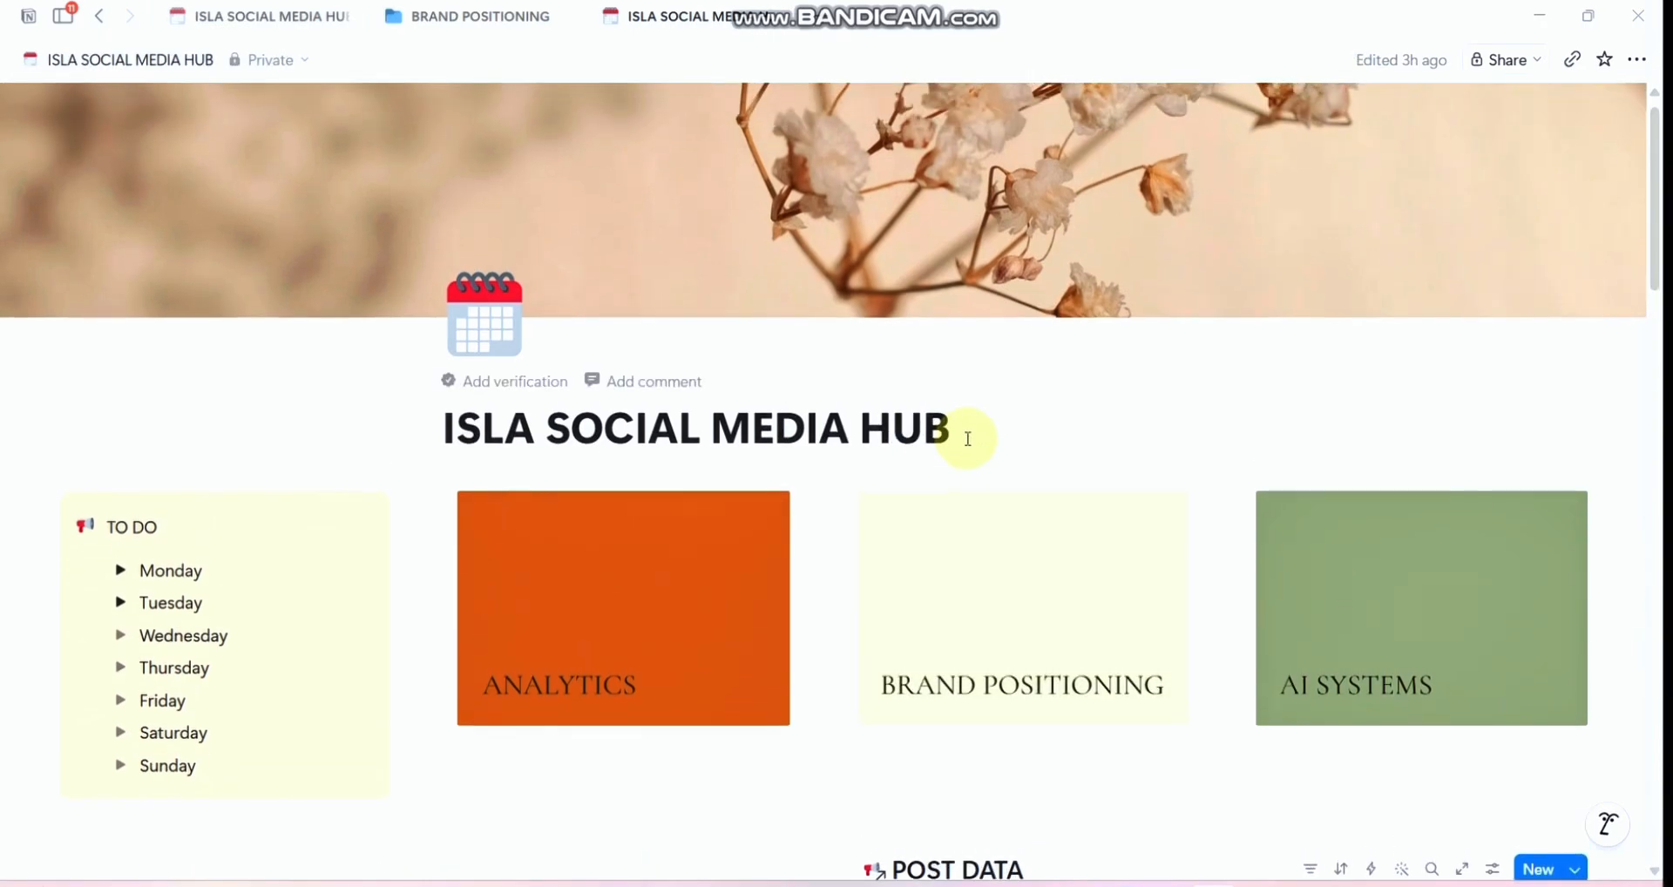
pyautogui.click(963, 569)
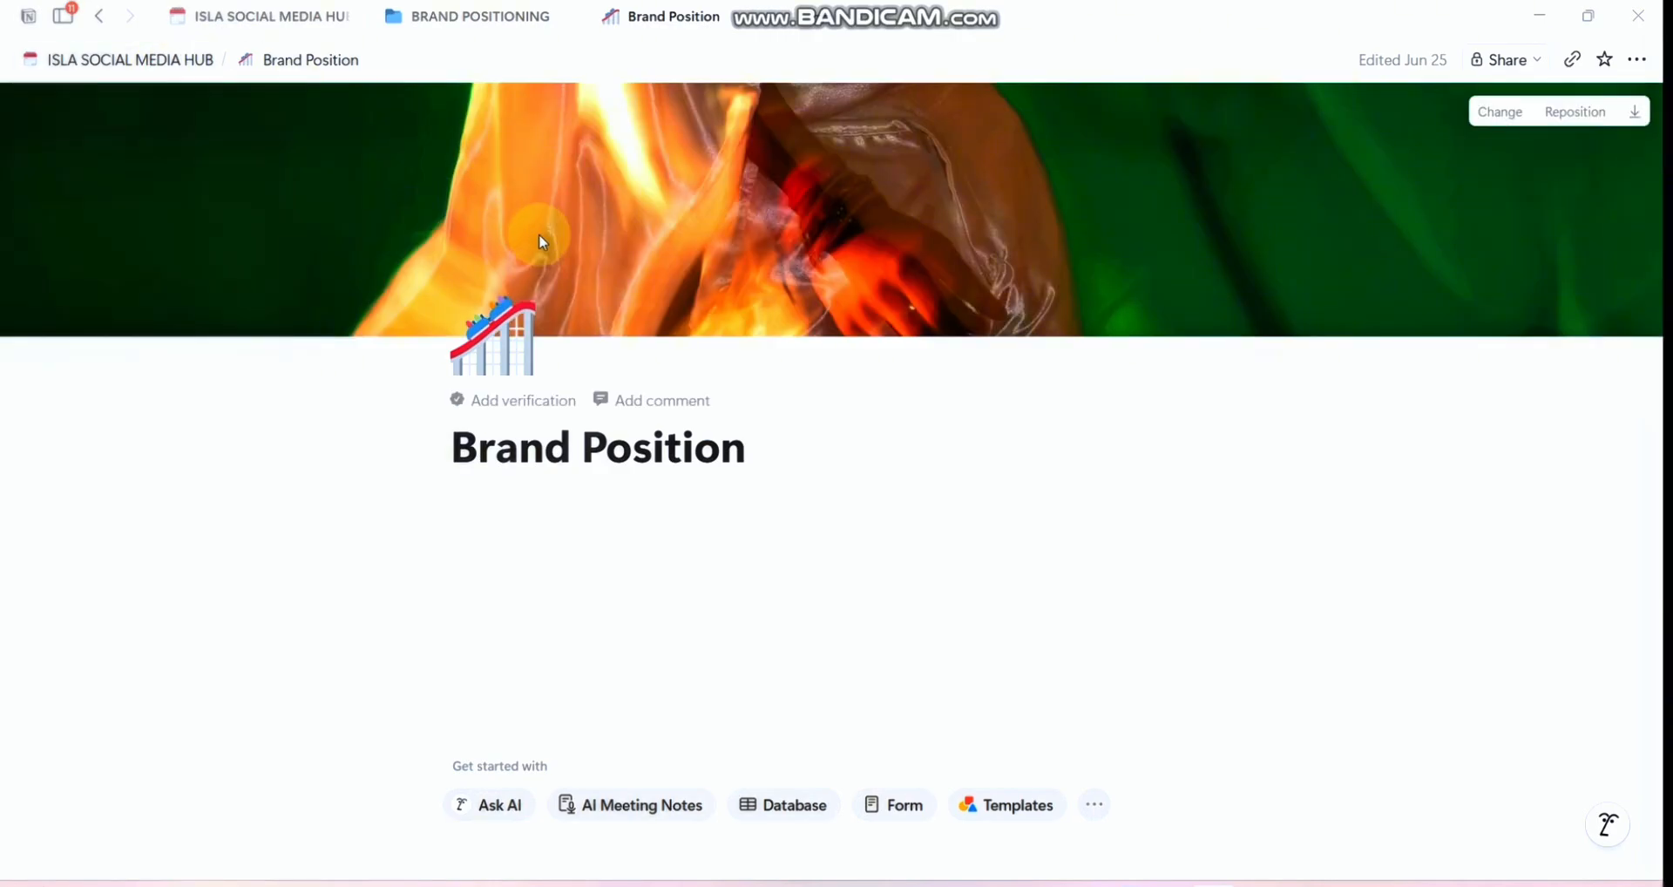
# Step: Return to the ISLA SOCIAL MEDIA HUB, open the page linked to the AI SYSTEMS image and examine its core prompt templates
pyautogui.click(174, 63)
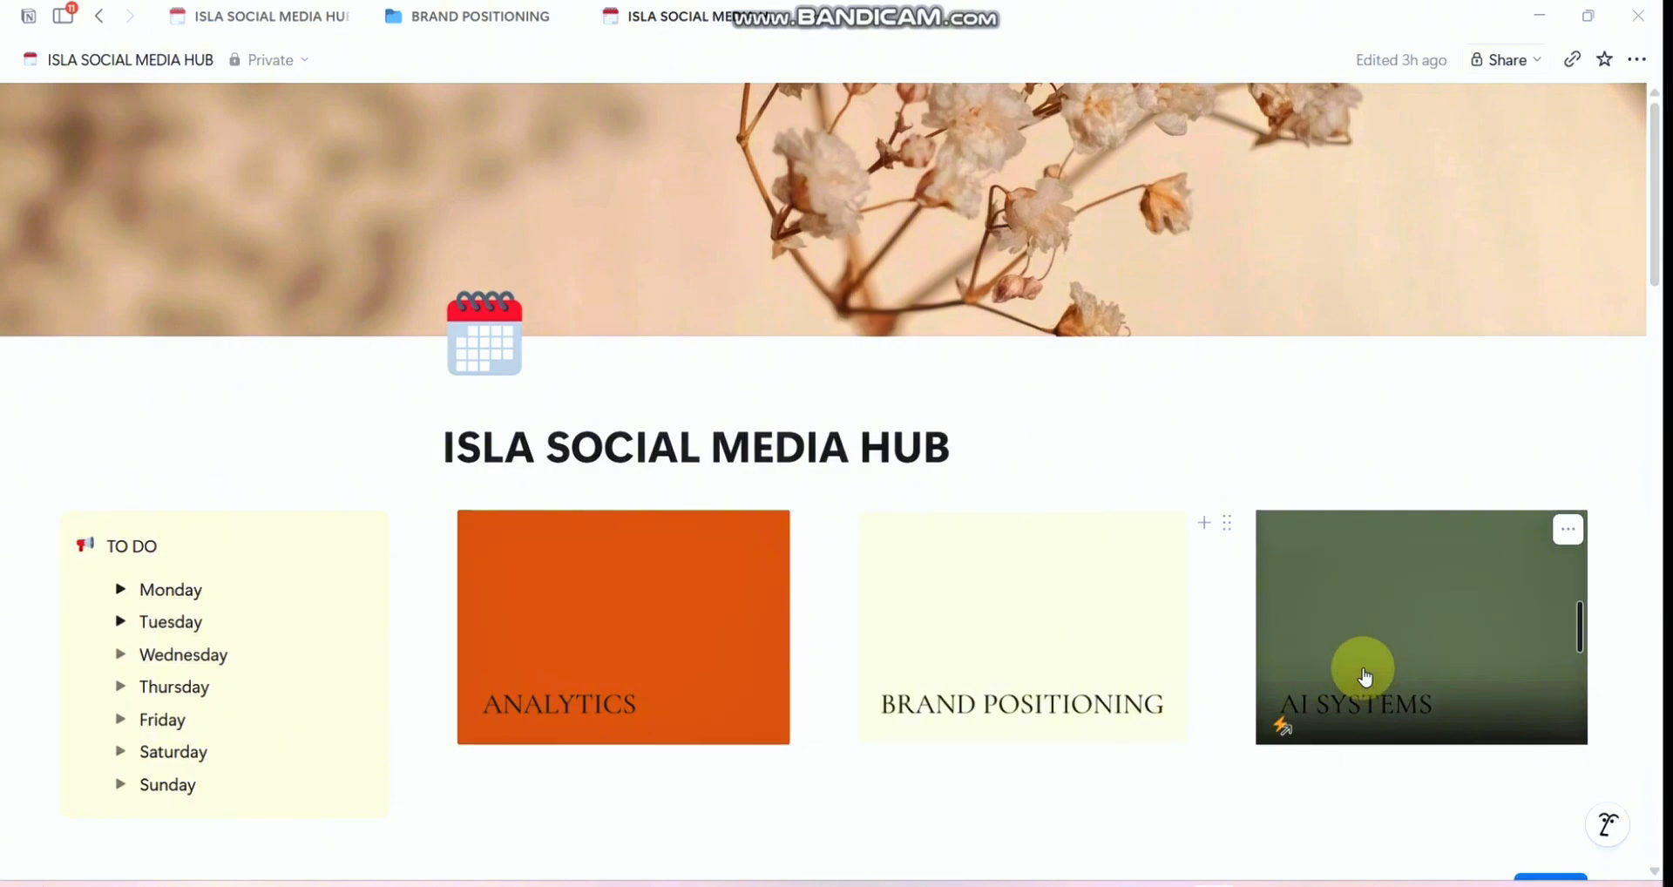
pyautogui.click(1365, 673)
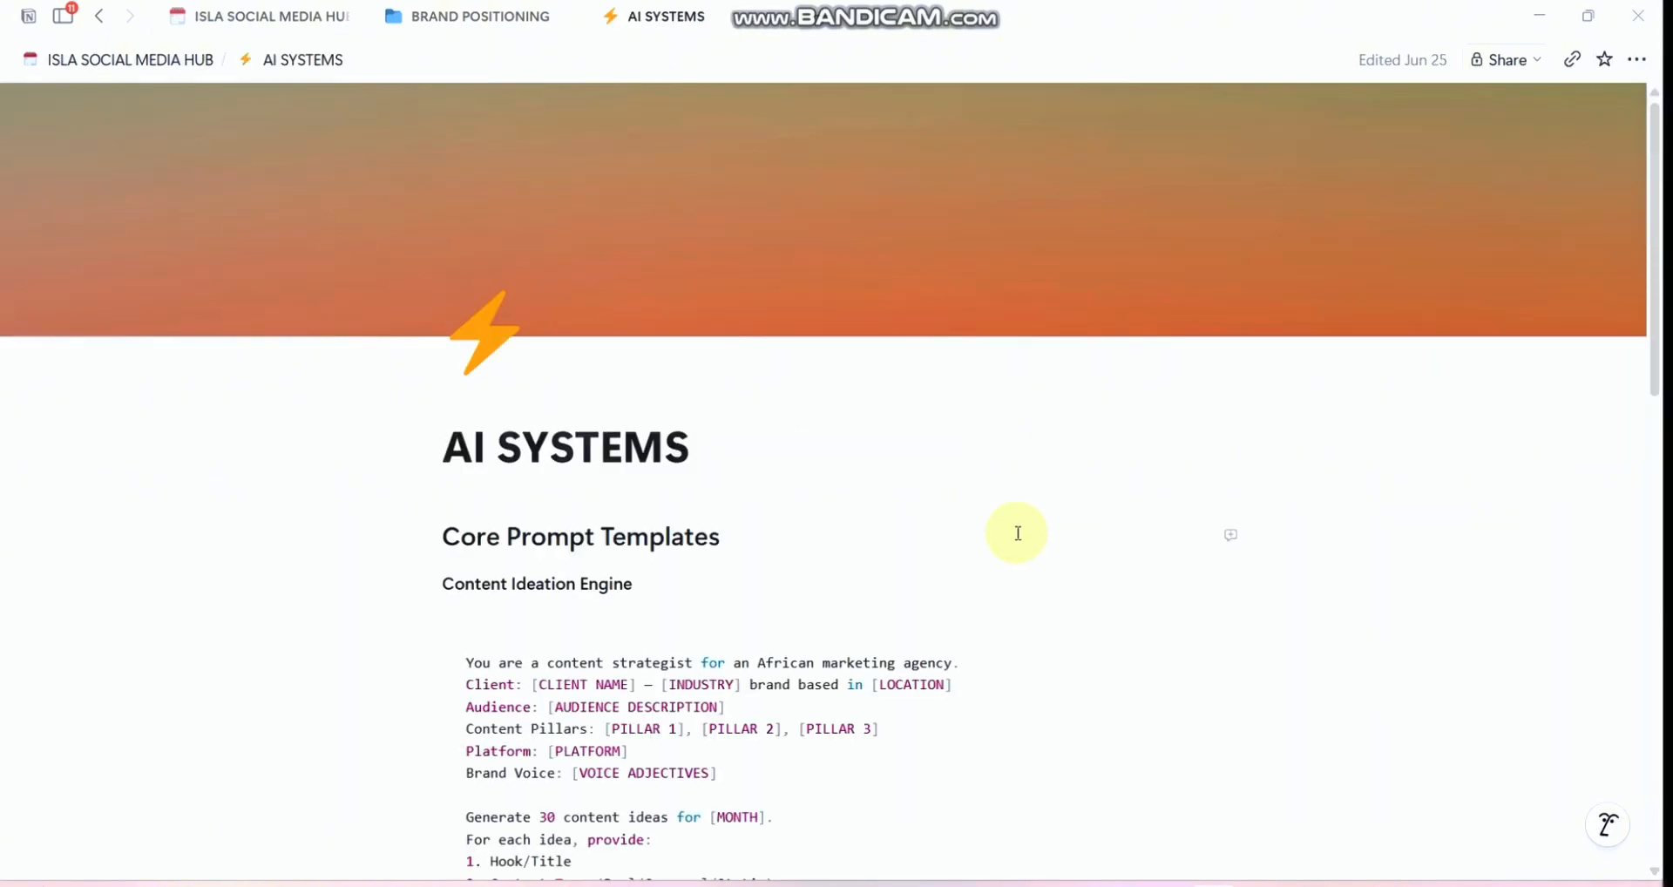
pyautogui.scroll(-12, 1018, 533)
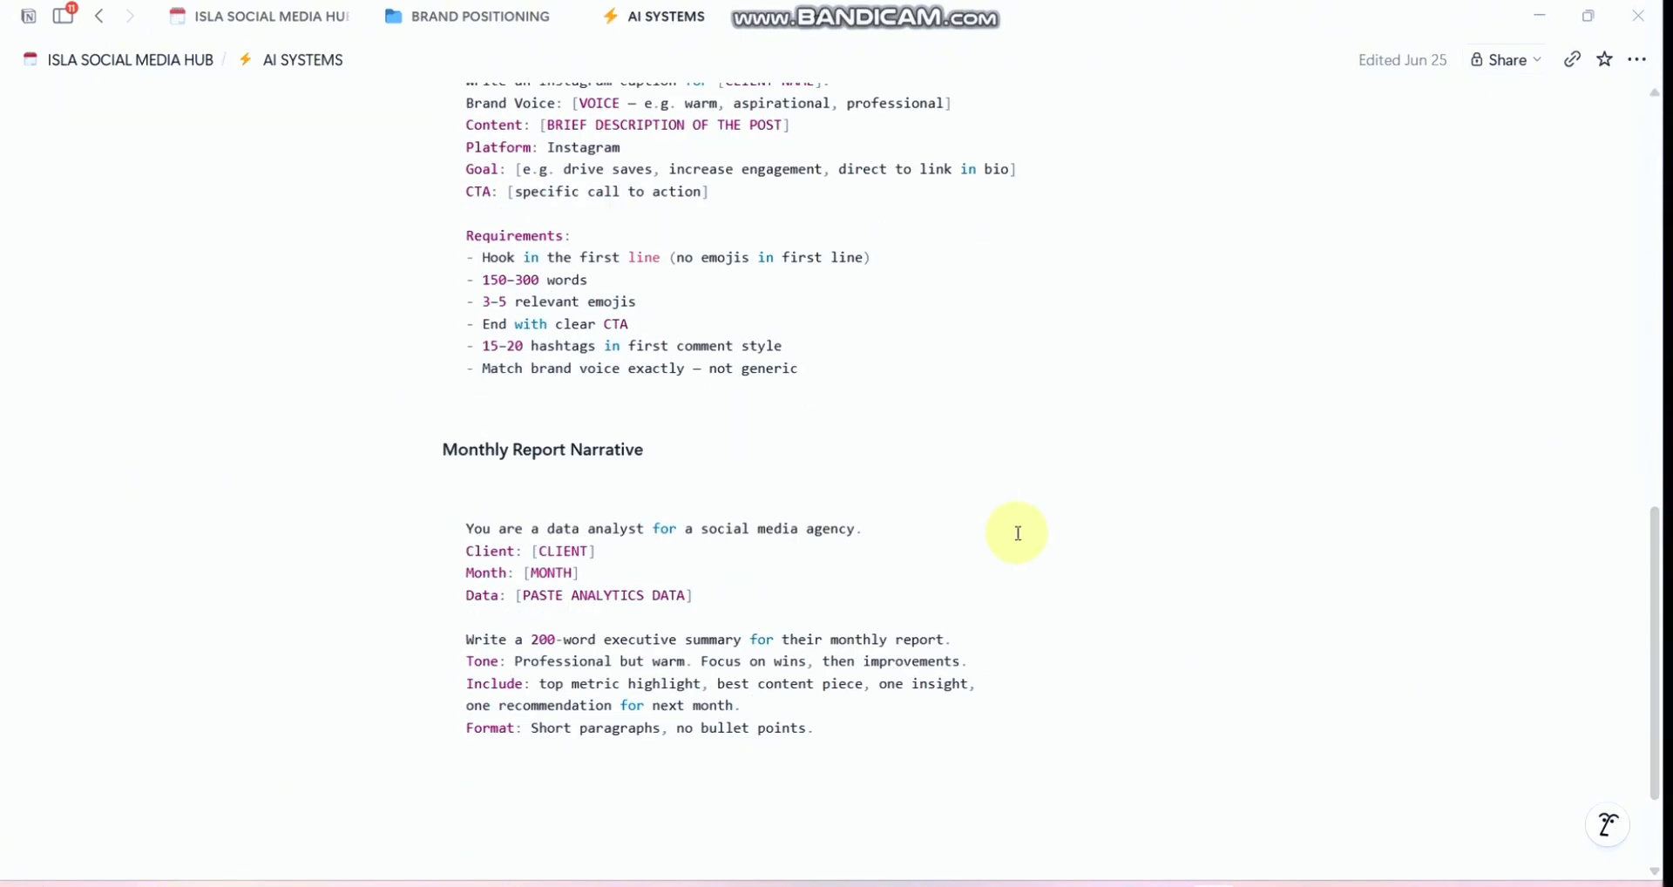
pyautogui.scroll(-2, 1018, 533)
pyautogui.scroll(15, 1018, 533)
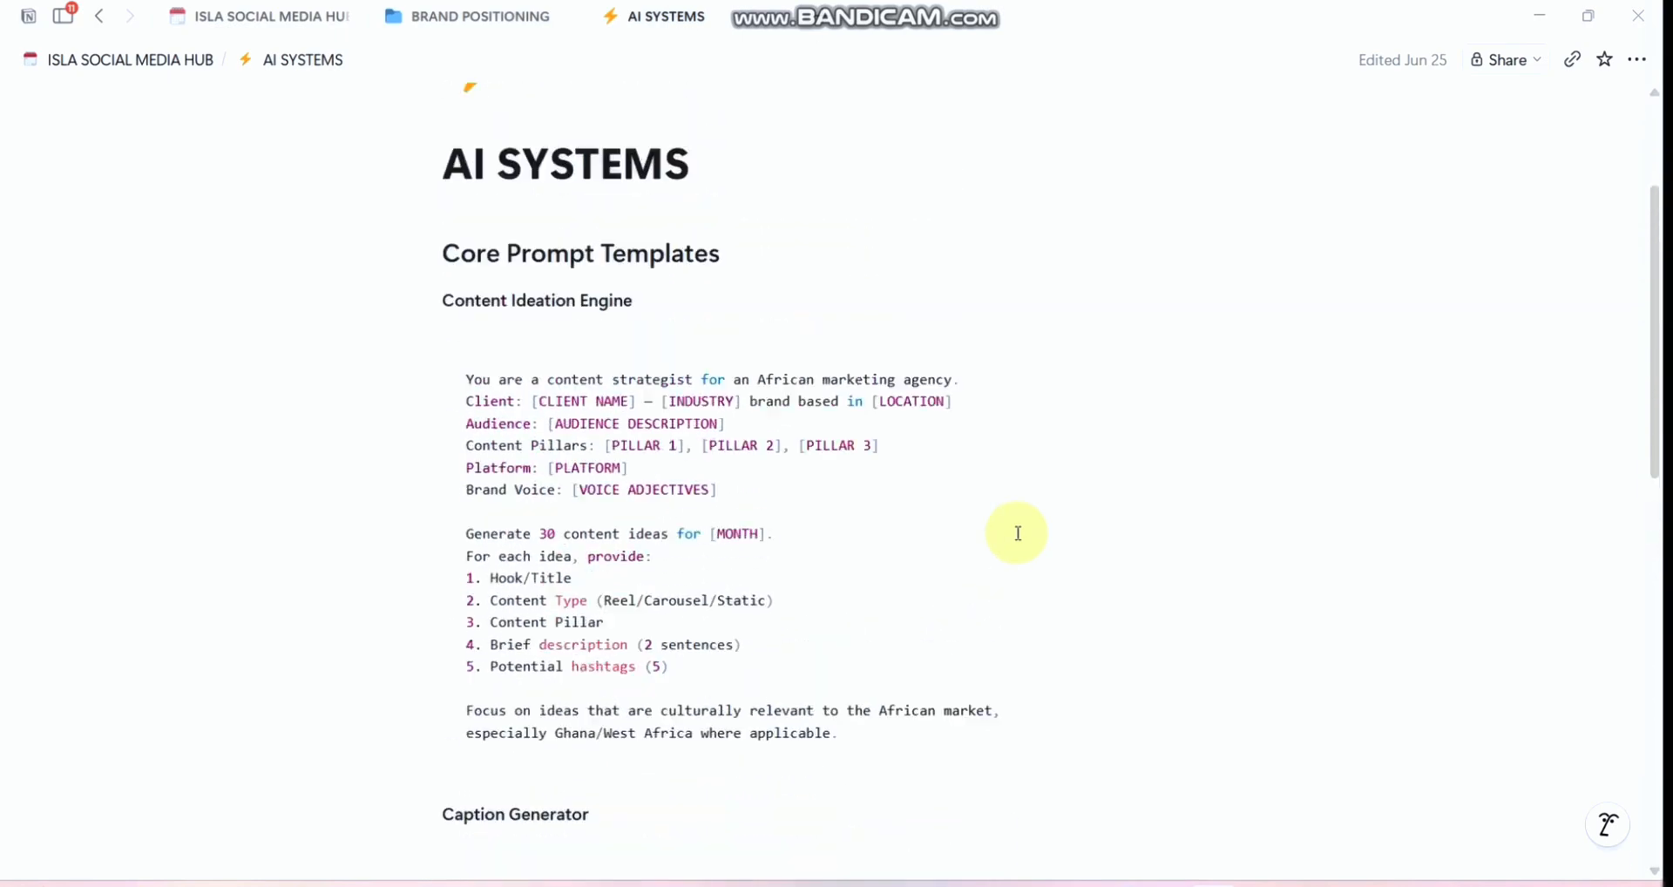
pyautogui.scroll(3, 1018, 534)
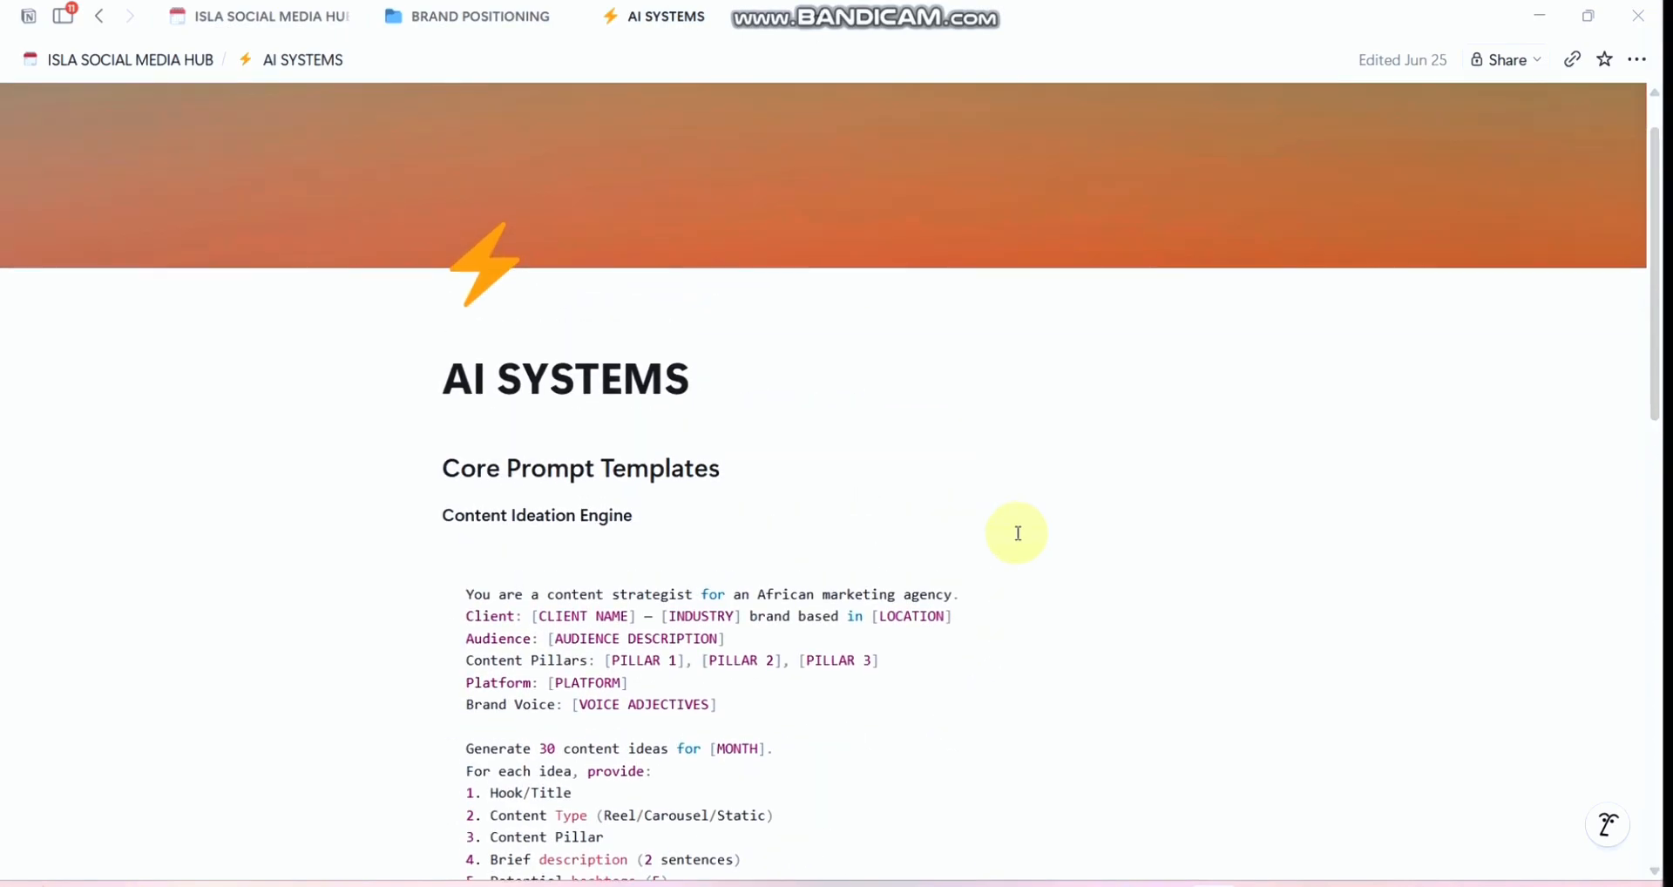
pyautogui.scroll(-2, 1018, 534)
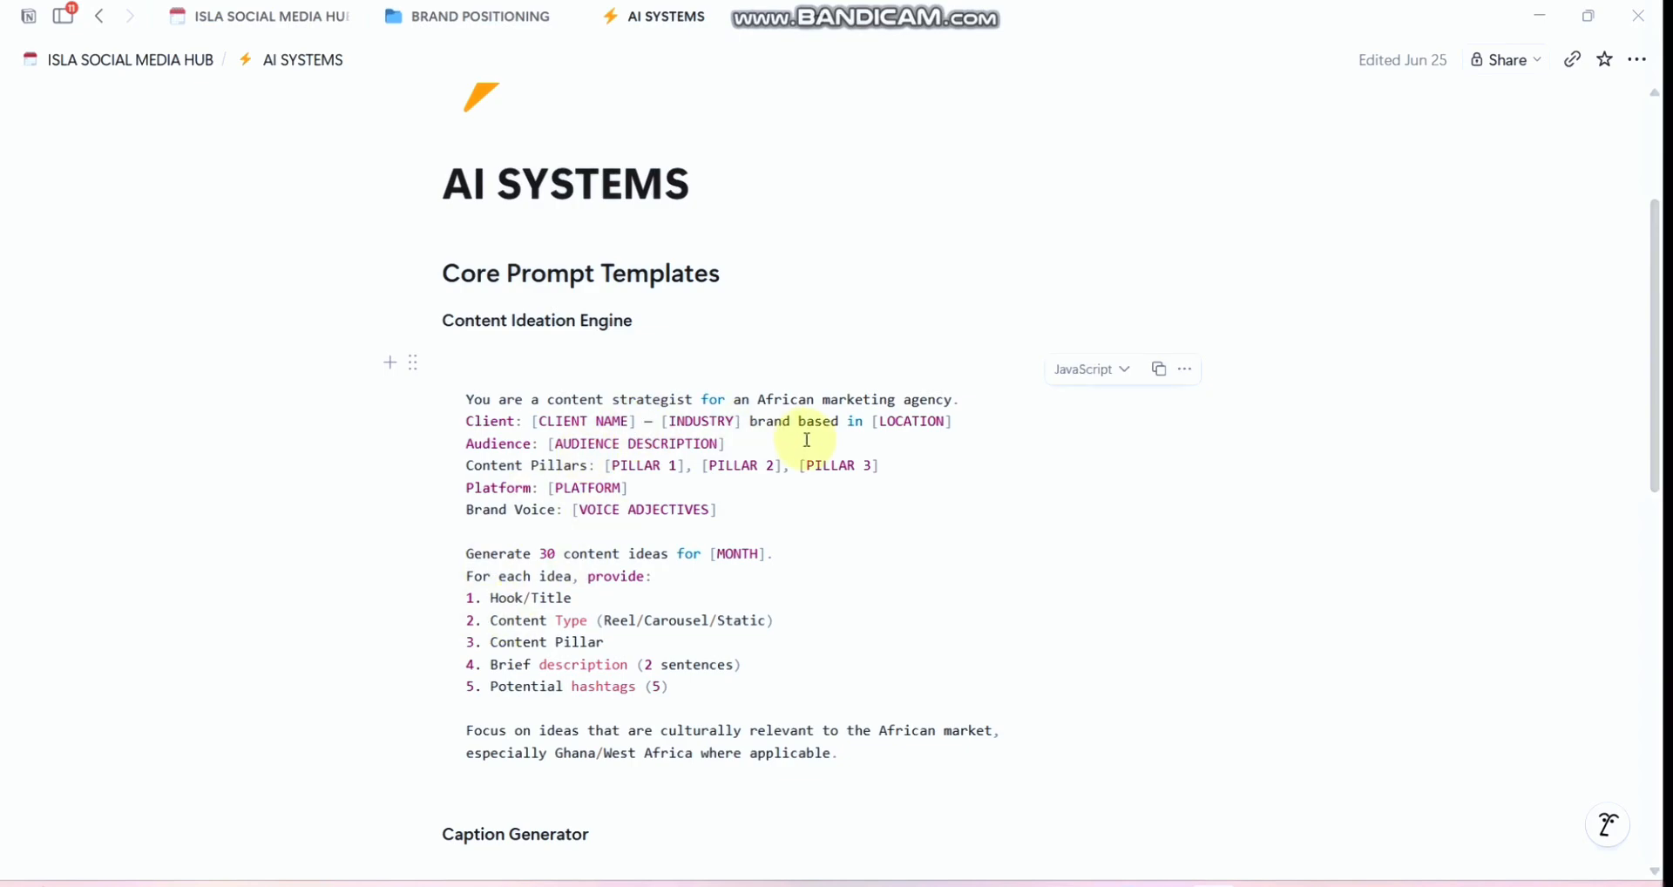
# Step: Go back to the ISLA SOCIAL MEDIA HUB and review its image grid, POST DATA calendar, RESOURCES list and Instagram analytics table
pyautogui.click(149, 62)
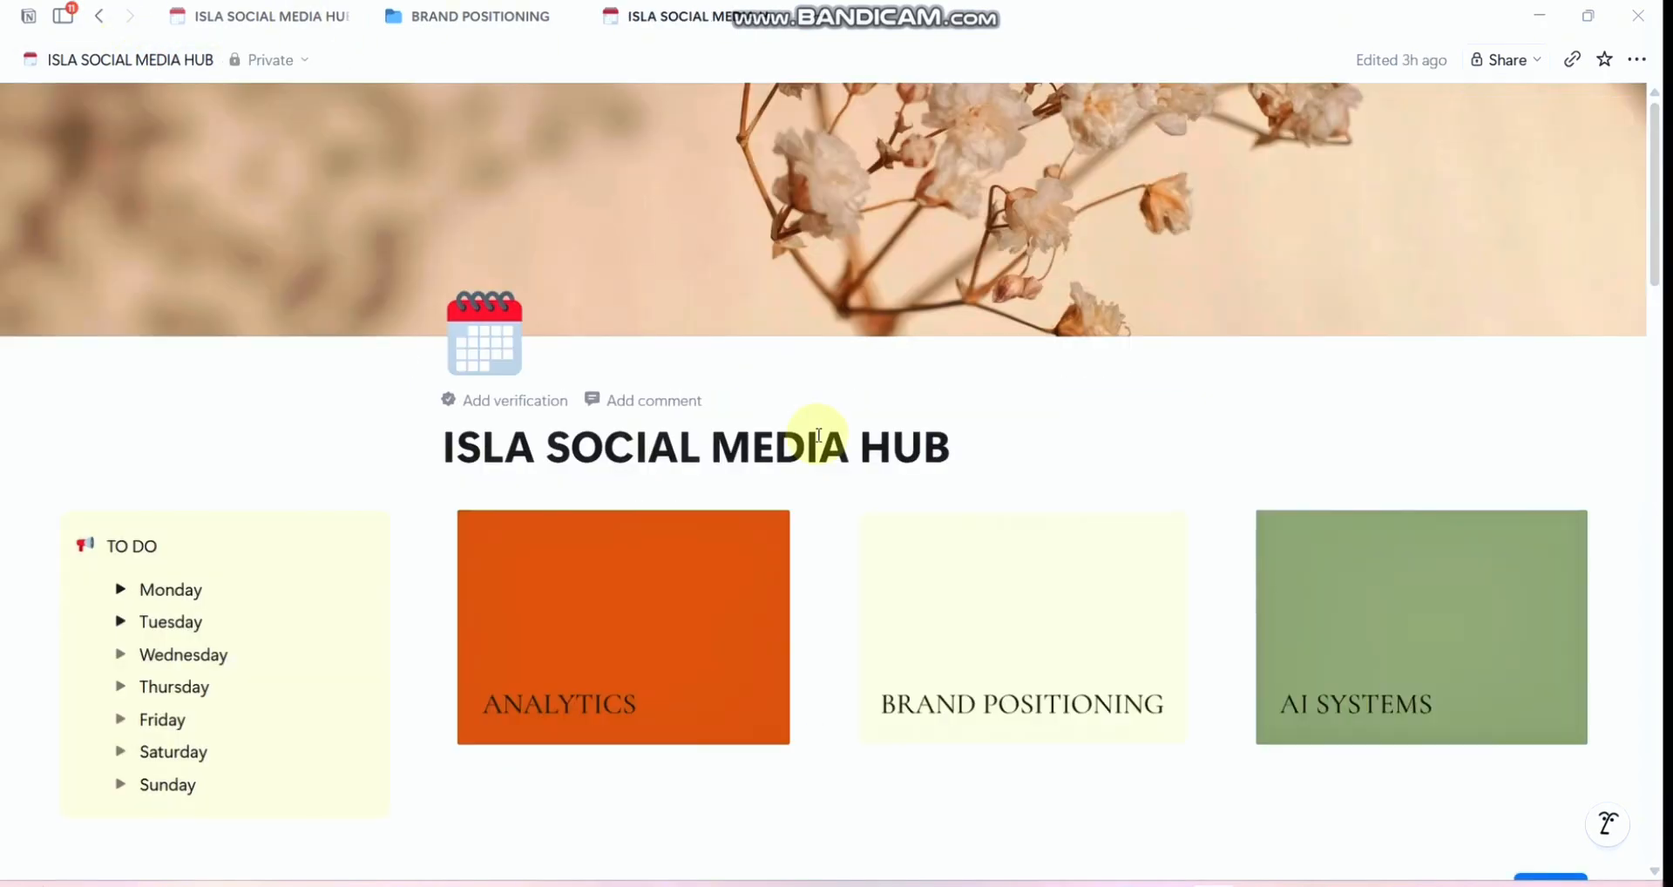
pyautogui.scroll(-12, 817, 435)
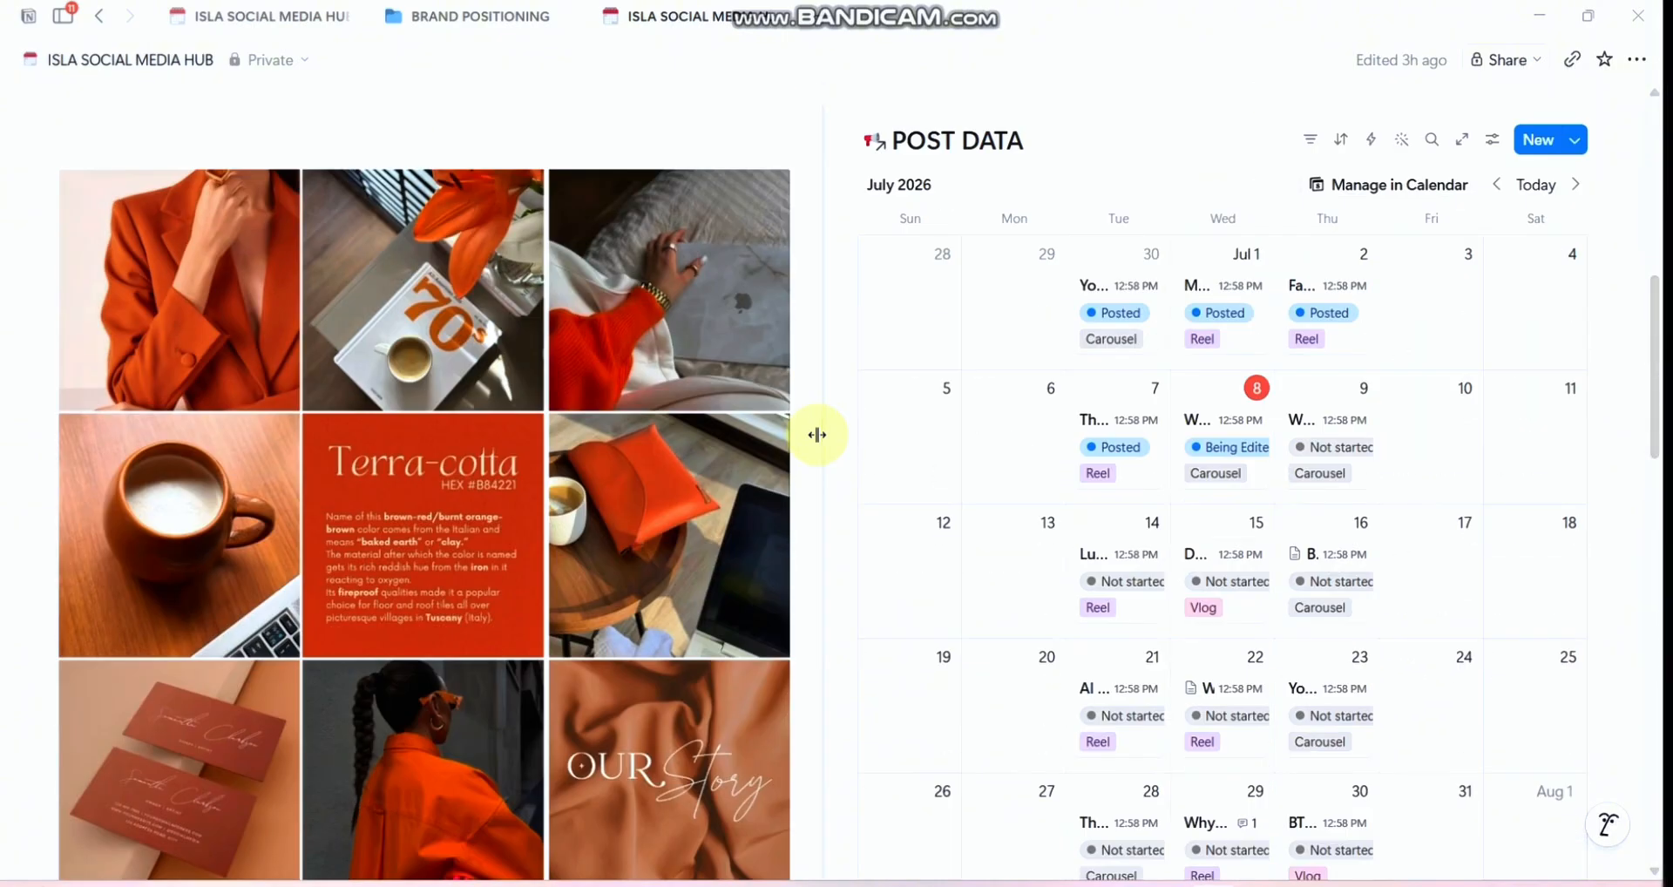
pyautogui.scroll(-8, 817, 435)
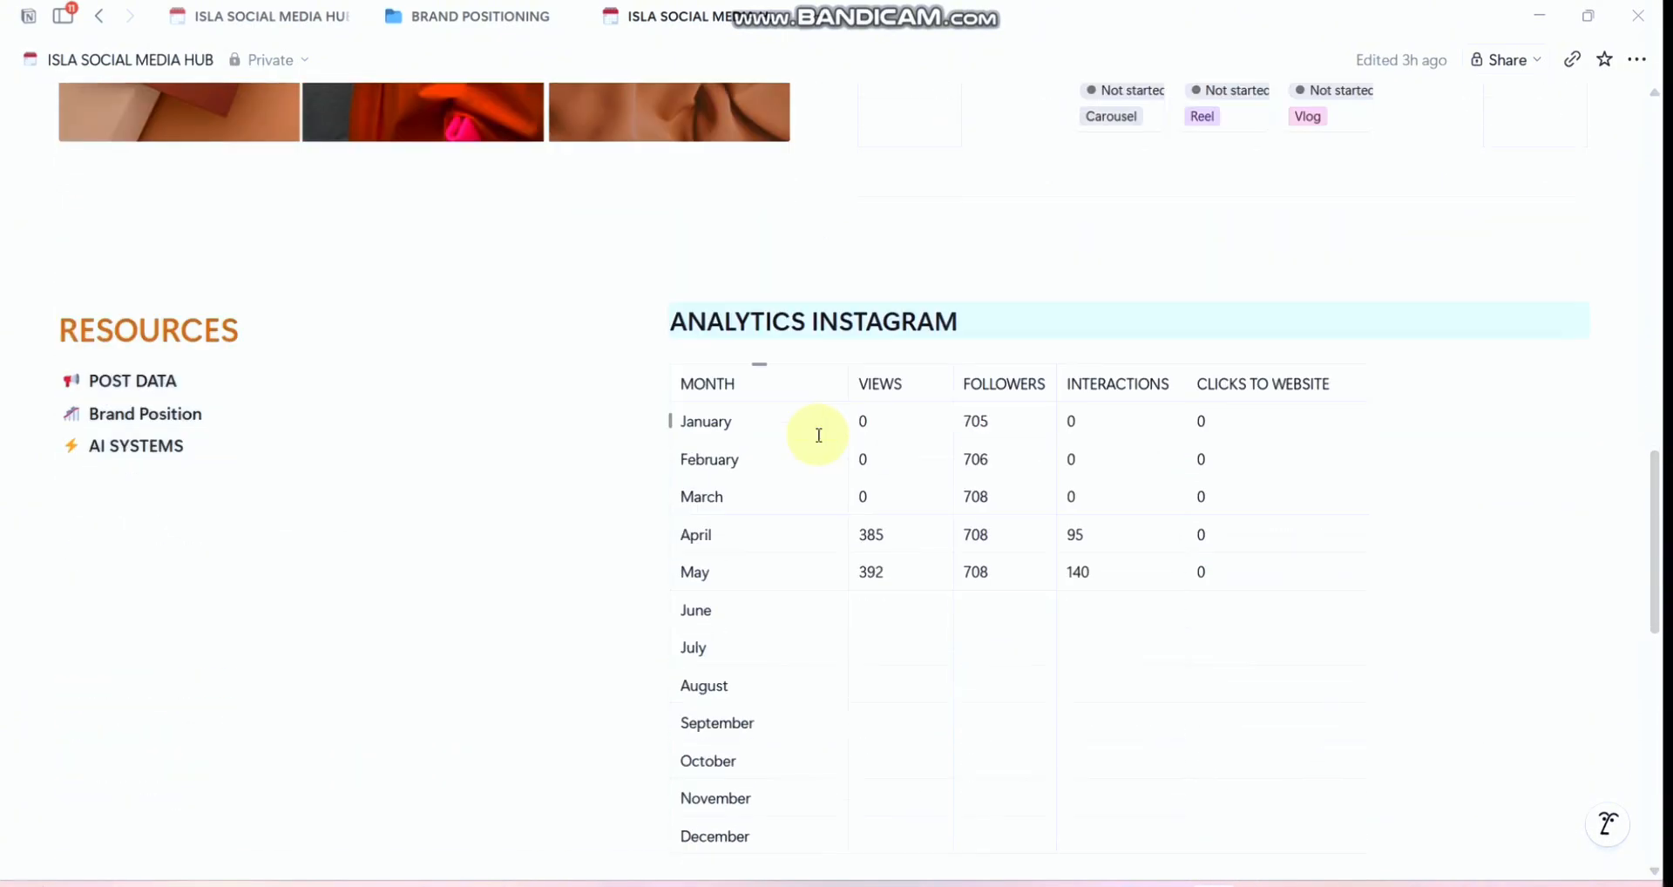
pyautogui.scroll(12, 818, 435)
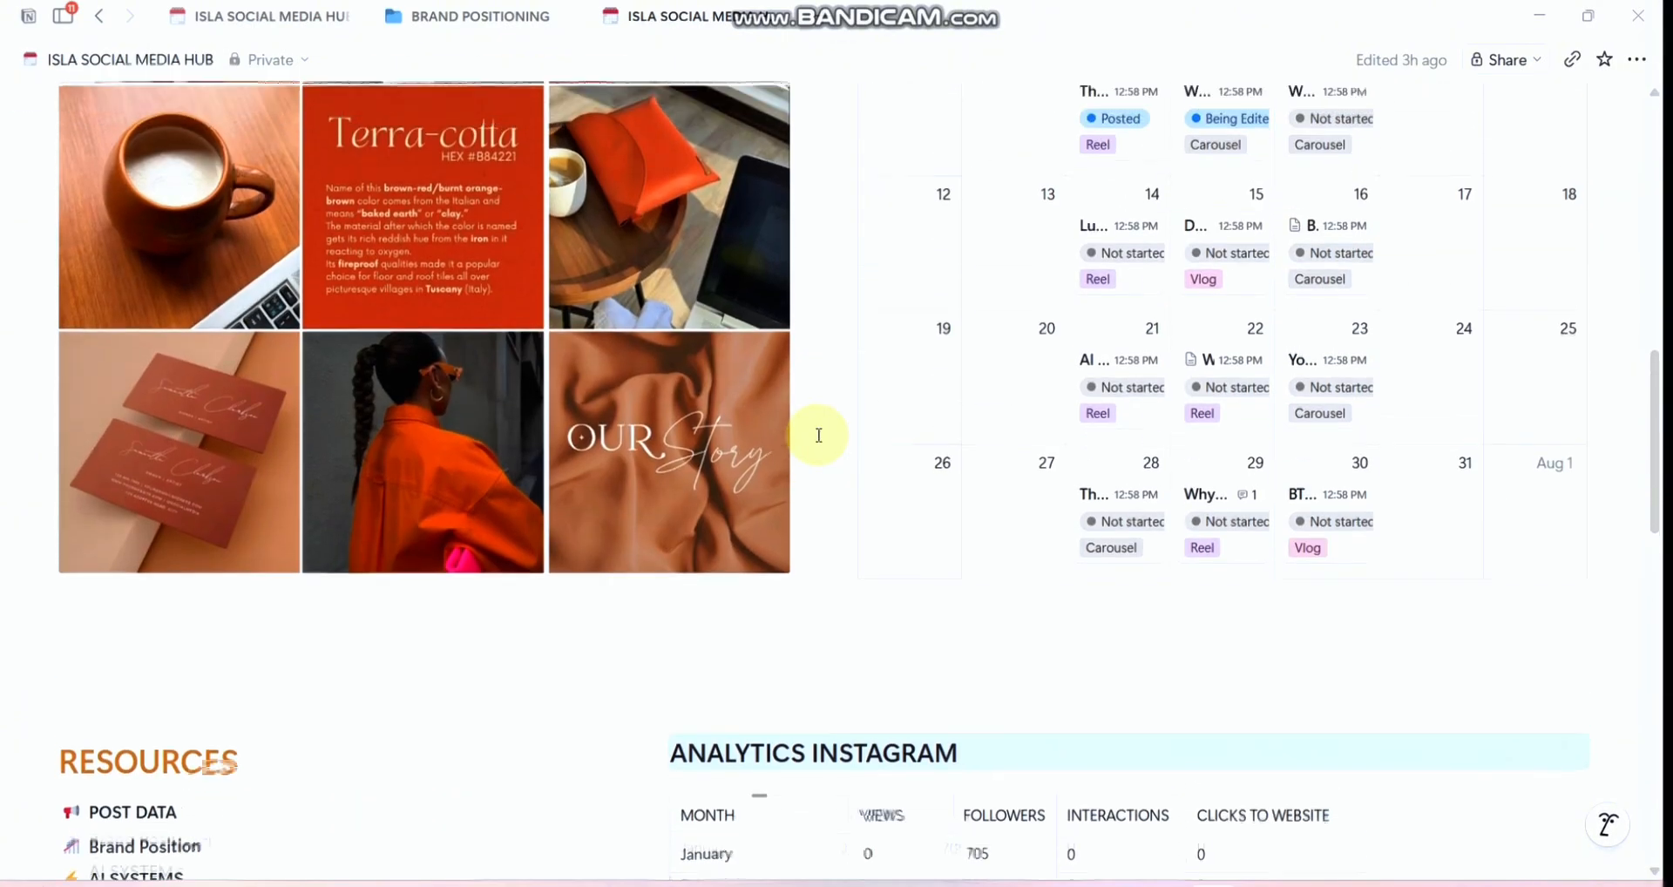
pyautogui.scroll(3, 817, 433)
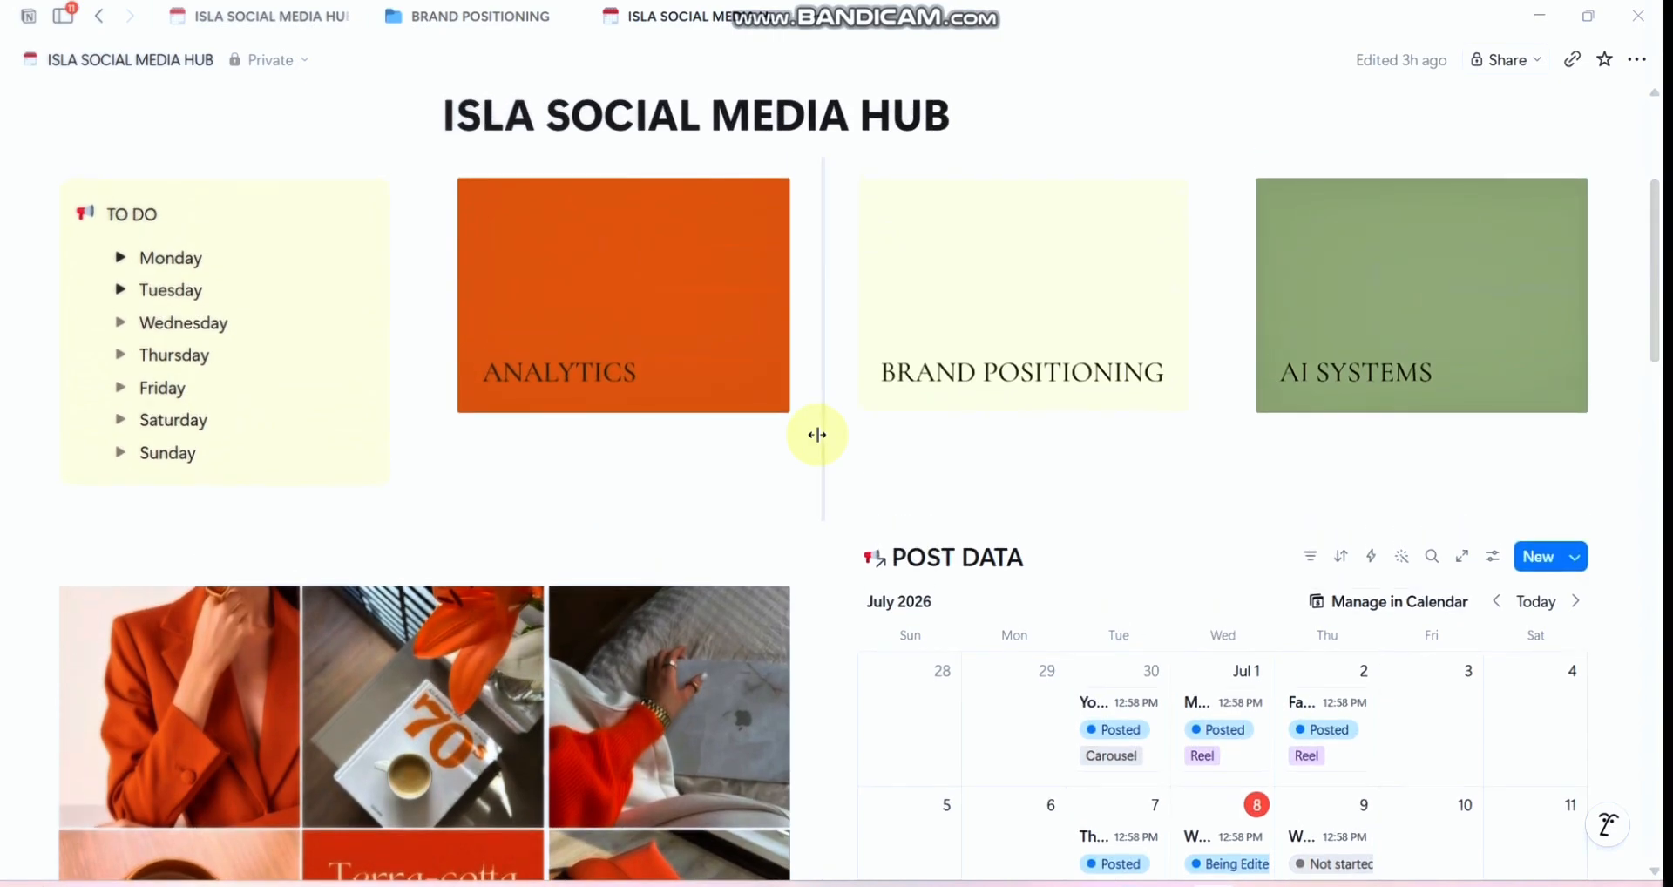
pyautogui.scroll(3, 817, 435)
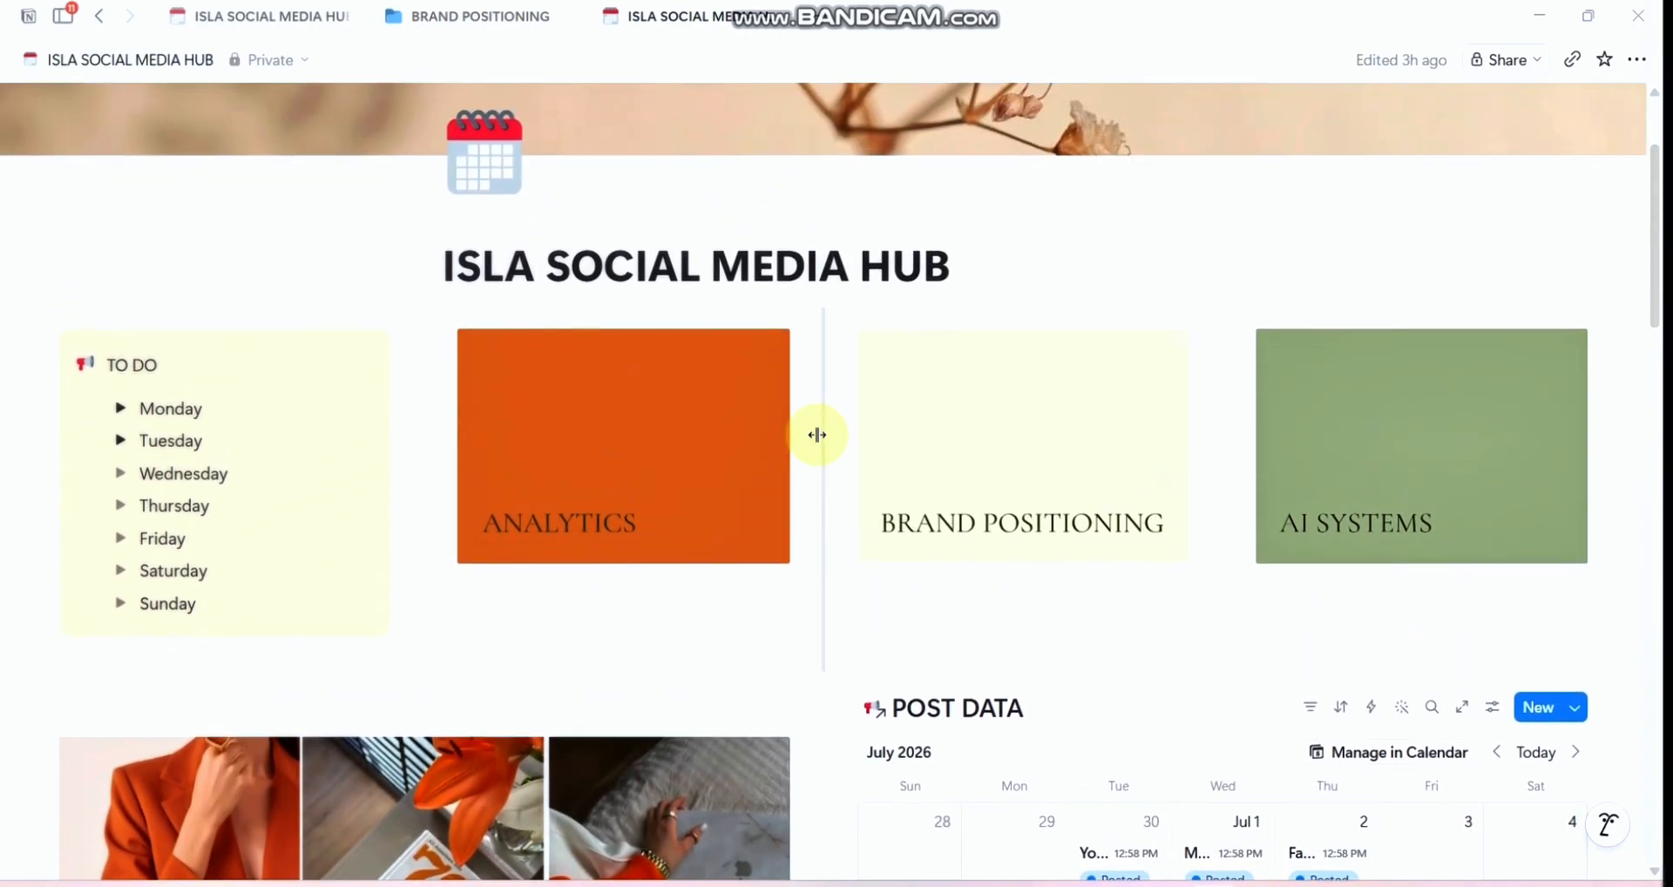
pyautogui.scroll(1, 817, 435)
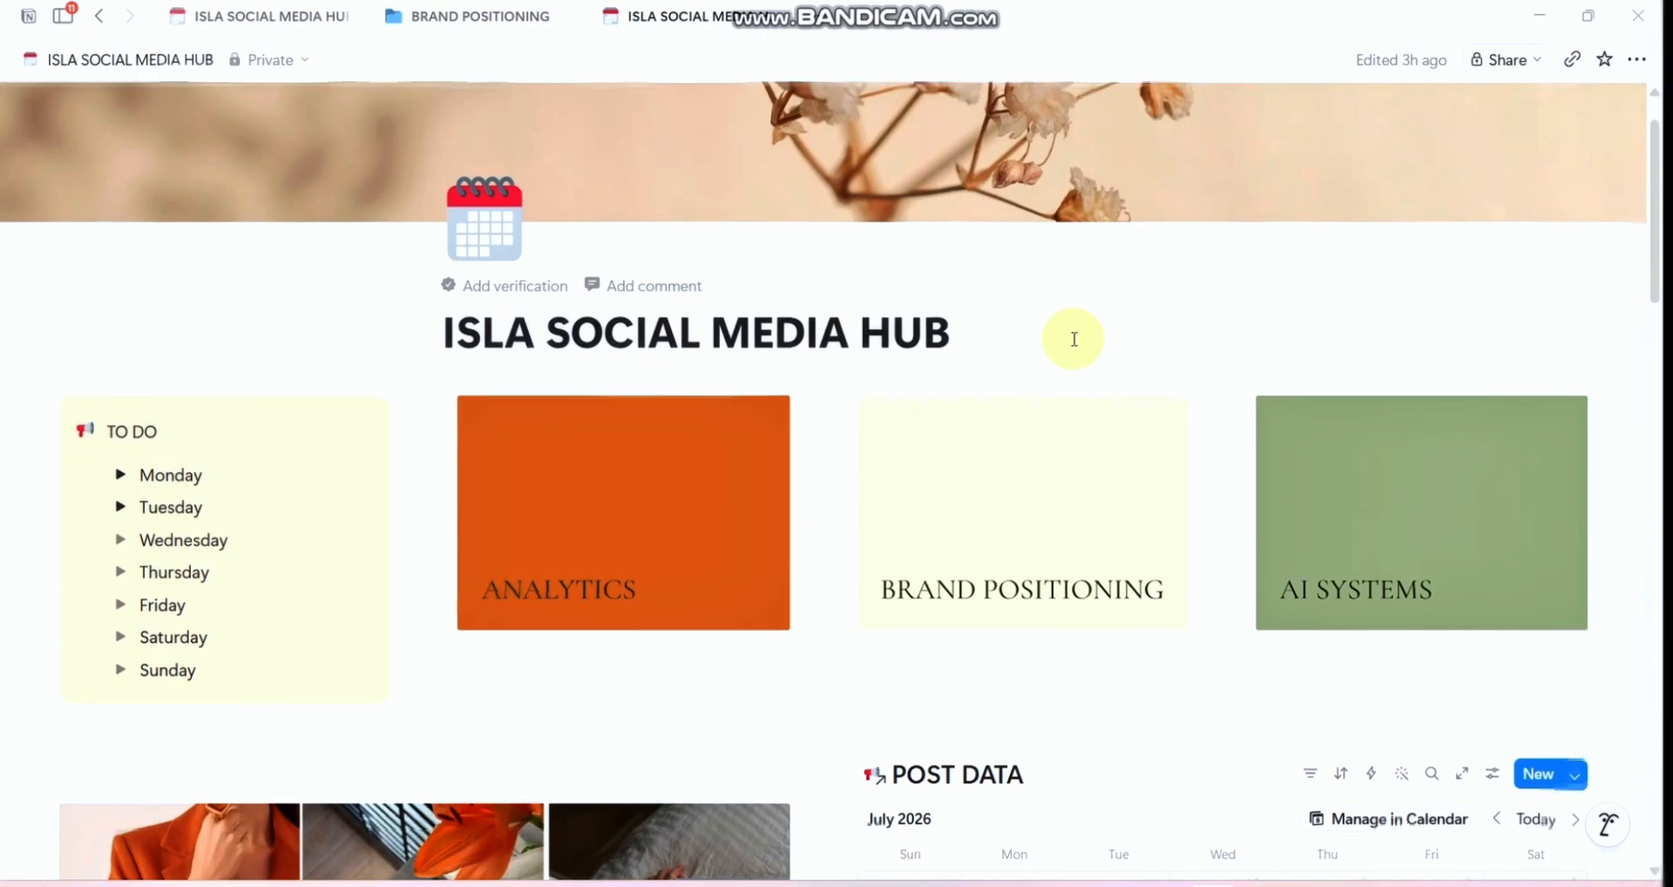
pyautogui.scroll(2, 1074, 339)
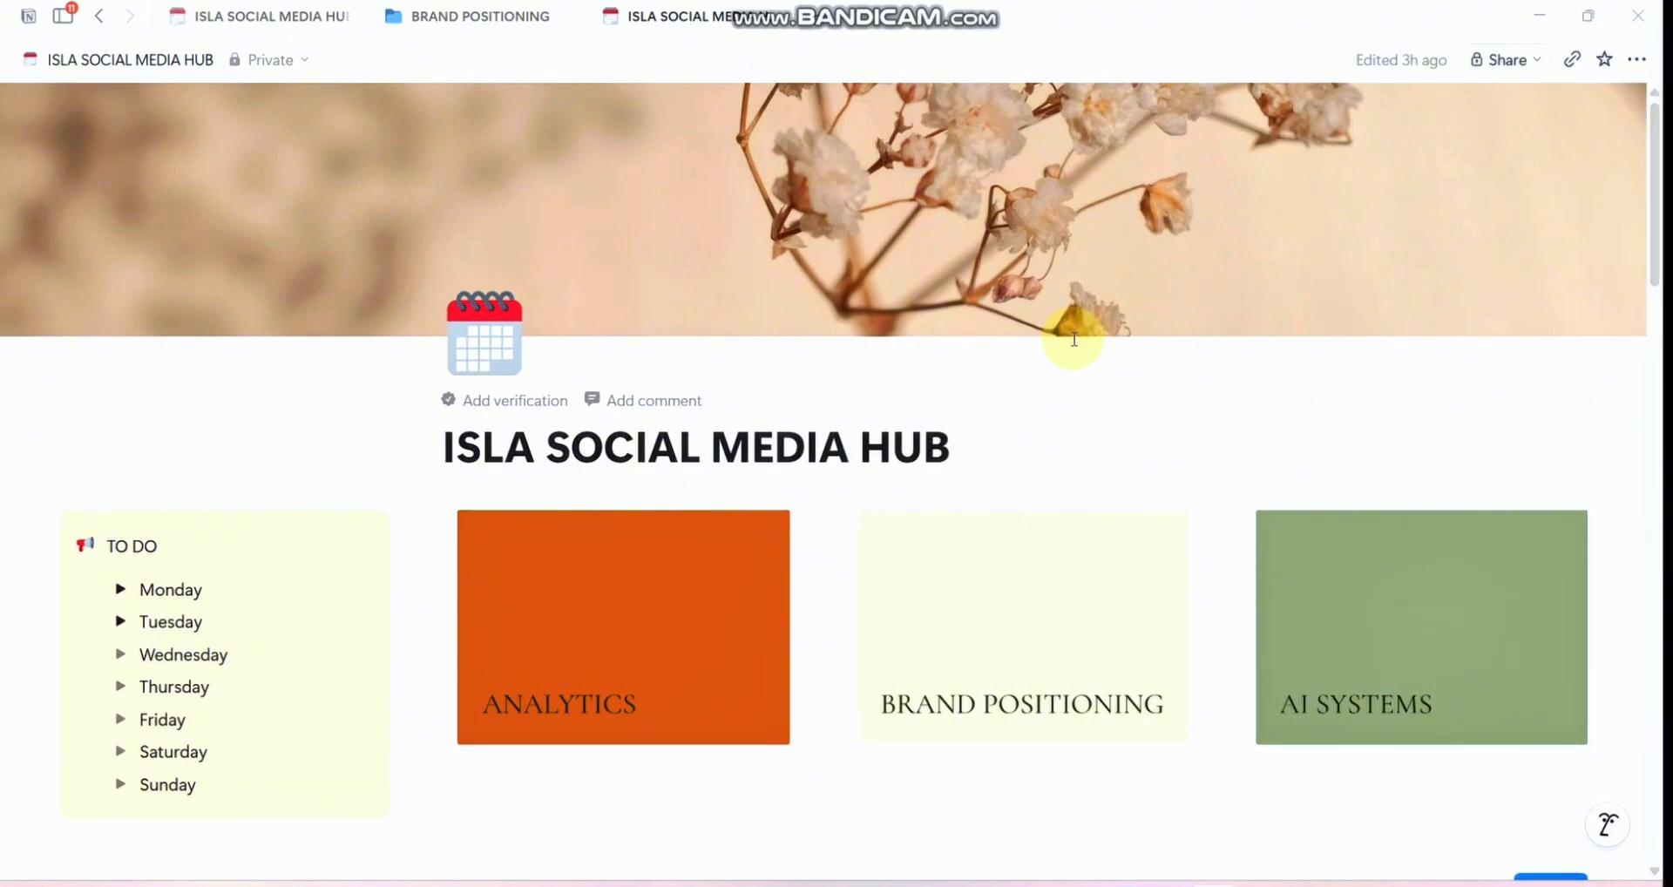